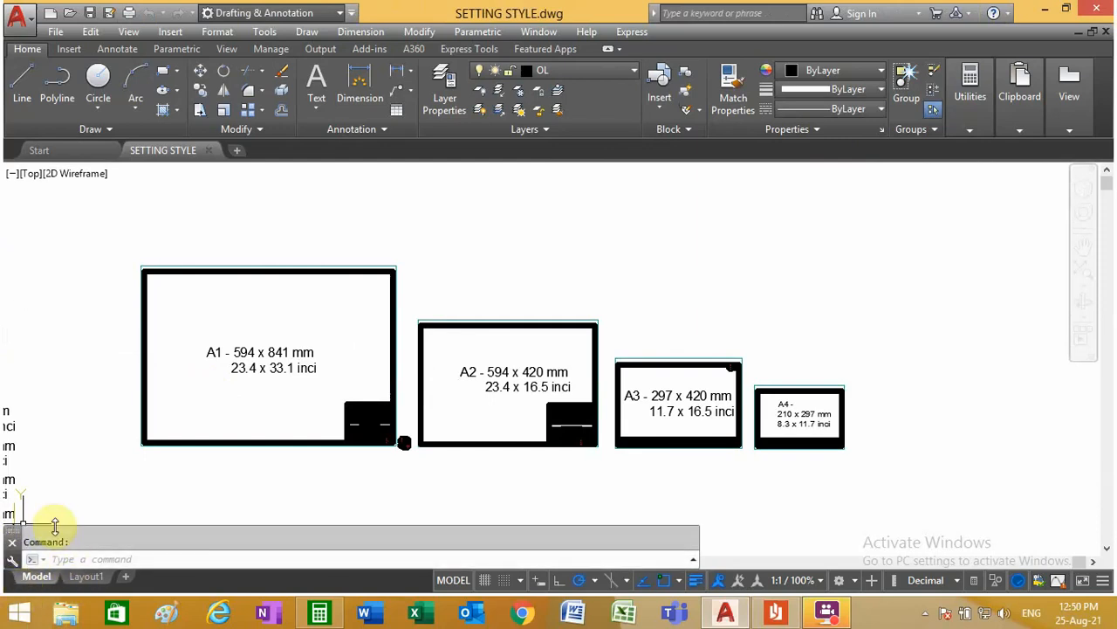
# Step: Look over the A0 to A7 paper size frames in model space and compare them with the Layout1 sheet
pyautogui.scroll(-3, 102, 454)
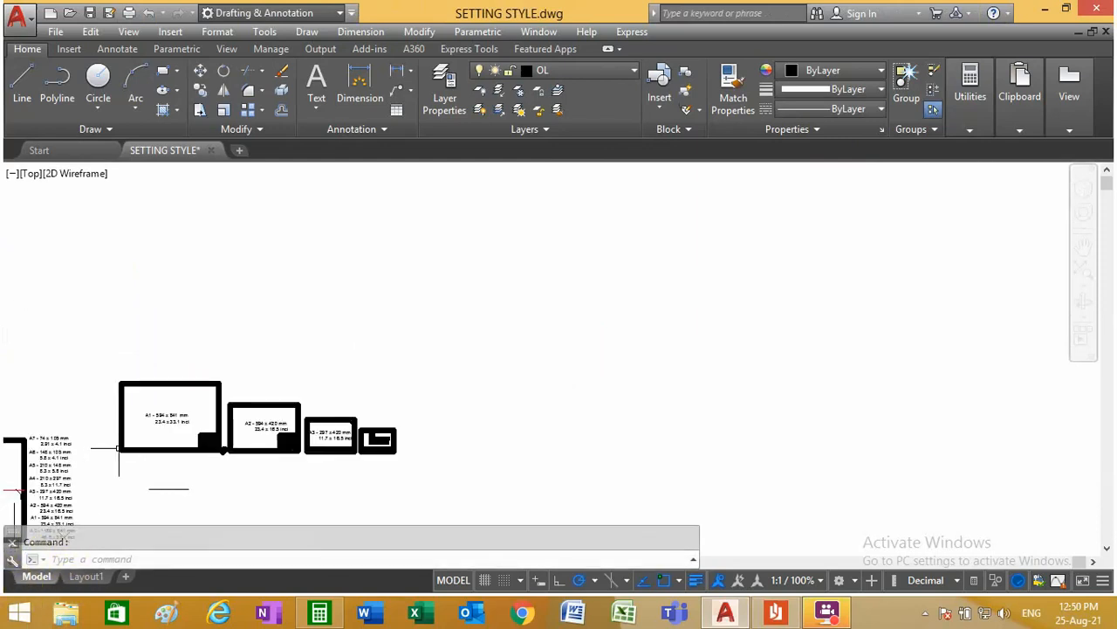
pyautogui.scroll(-2, 119, 449)
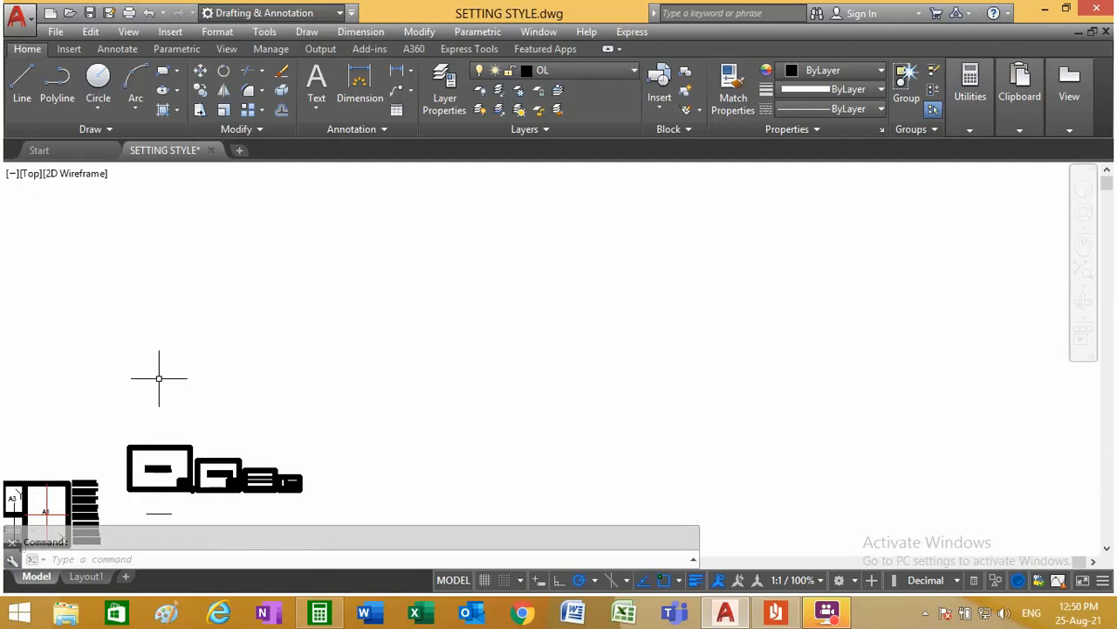
pyautogui.scroll(-3, 140, 410)
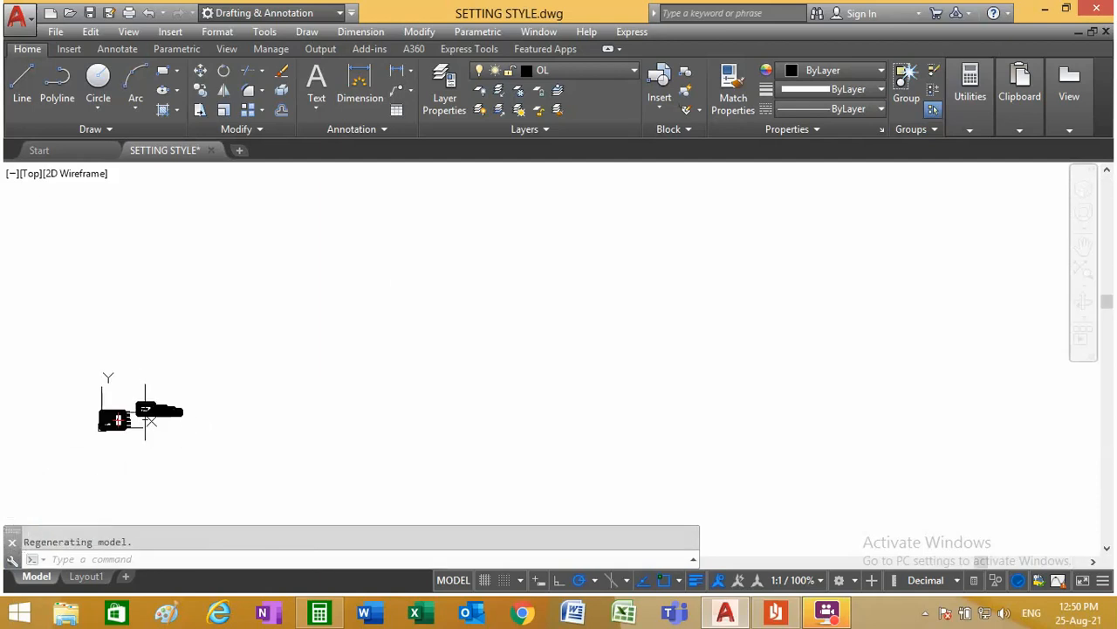
pyautogui.scroll(8, 98, 417)
pyautogui.scroll(-2, 192, 489)
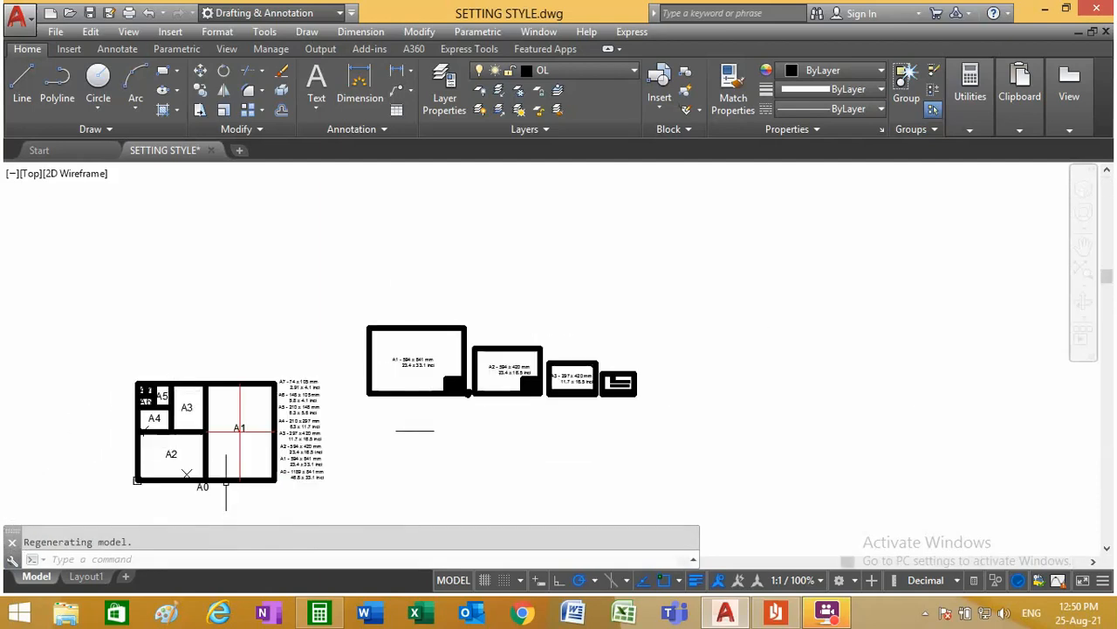
pyautogui.scroll(2, 201, 504)
pyautogui.click(80, 580)
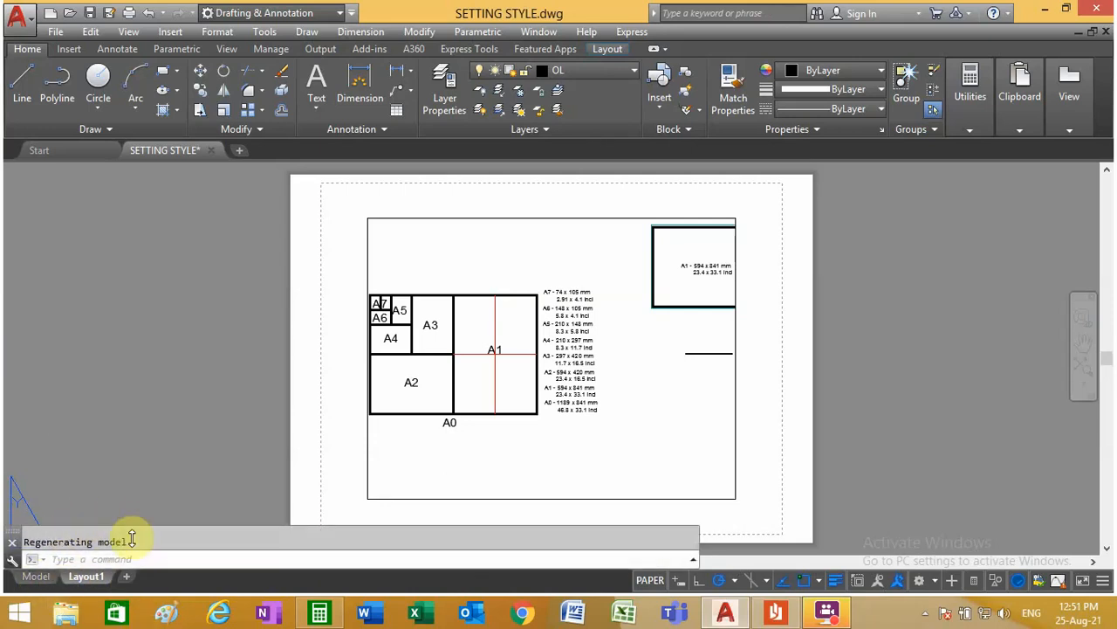
pyautogui.click(35, 577)
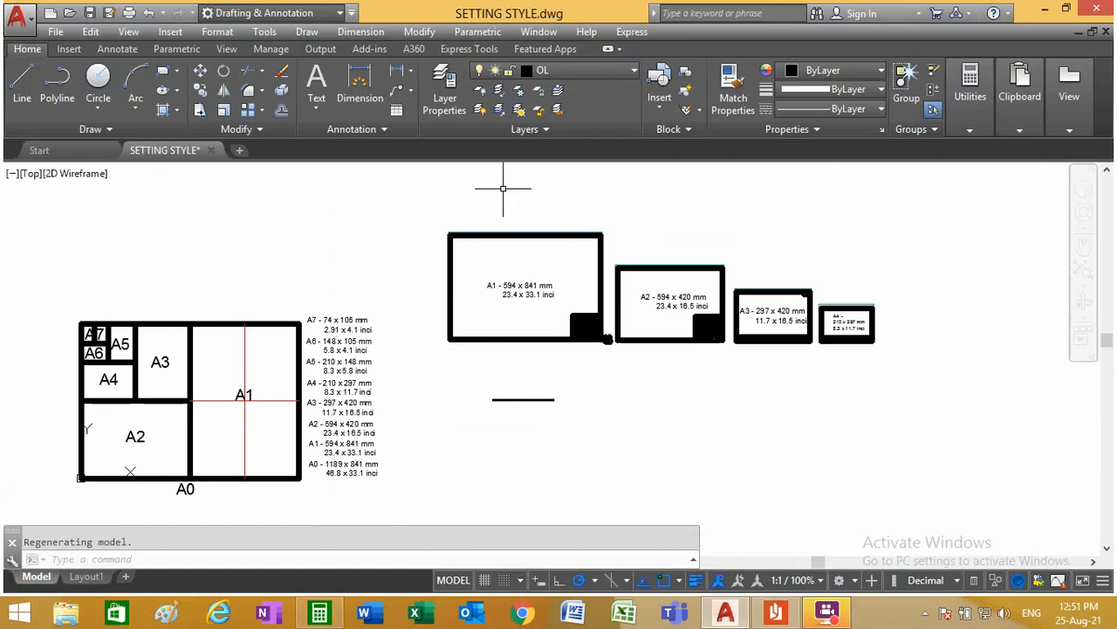
# Step: Switch to Layout1 and add three new layouts after it
pyautogui.click(84, 576)
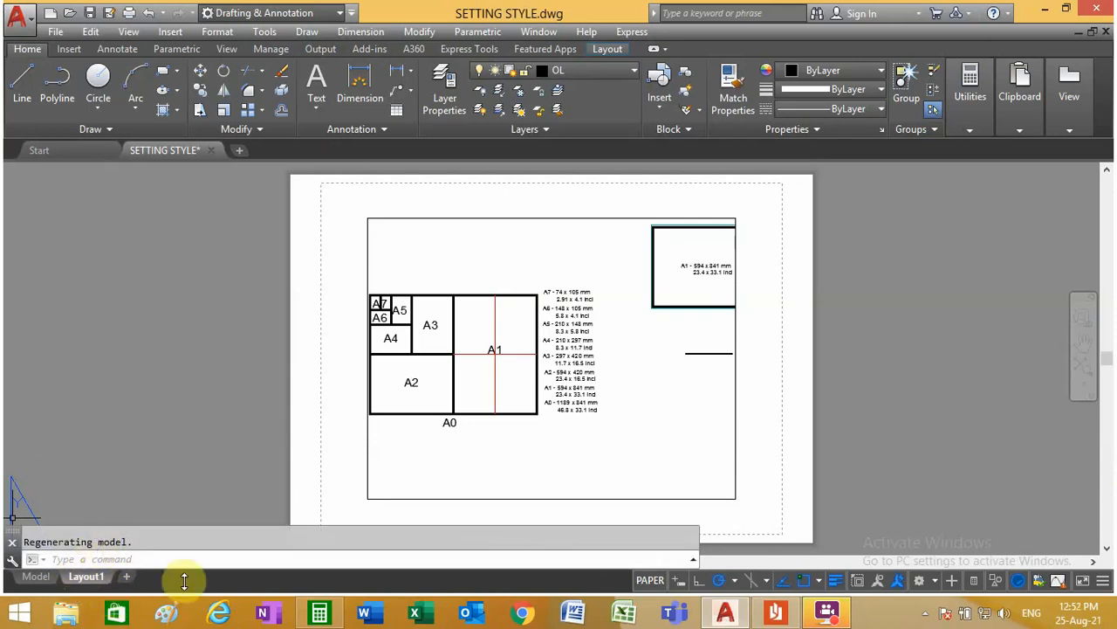
pyautogui.click(127, 578)
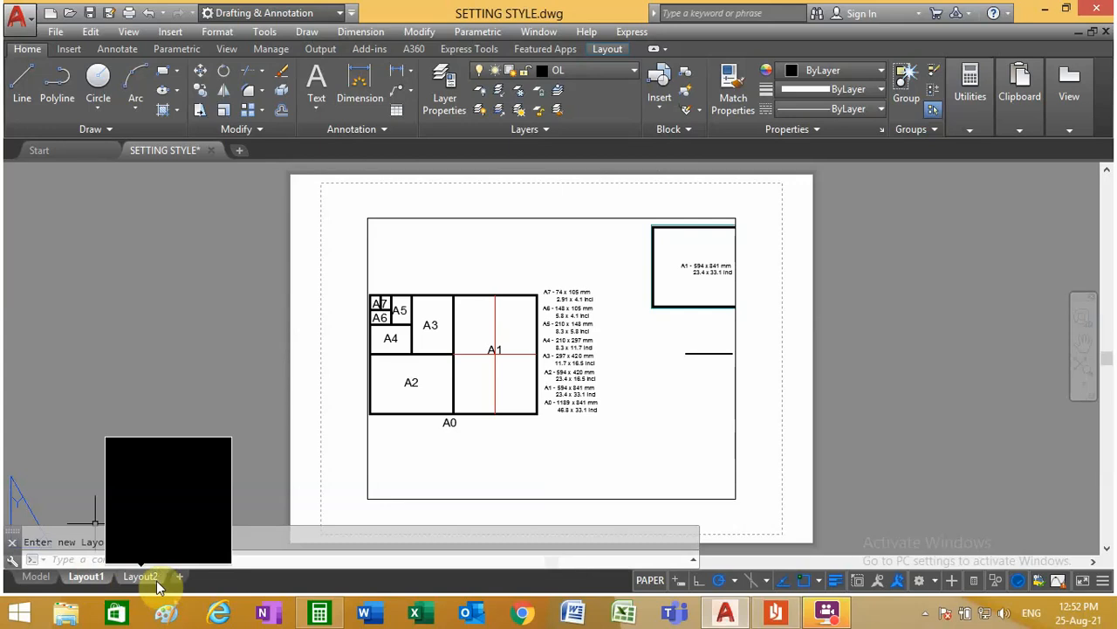
pyautogui.click(180, 578)
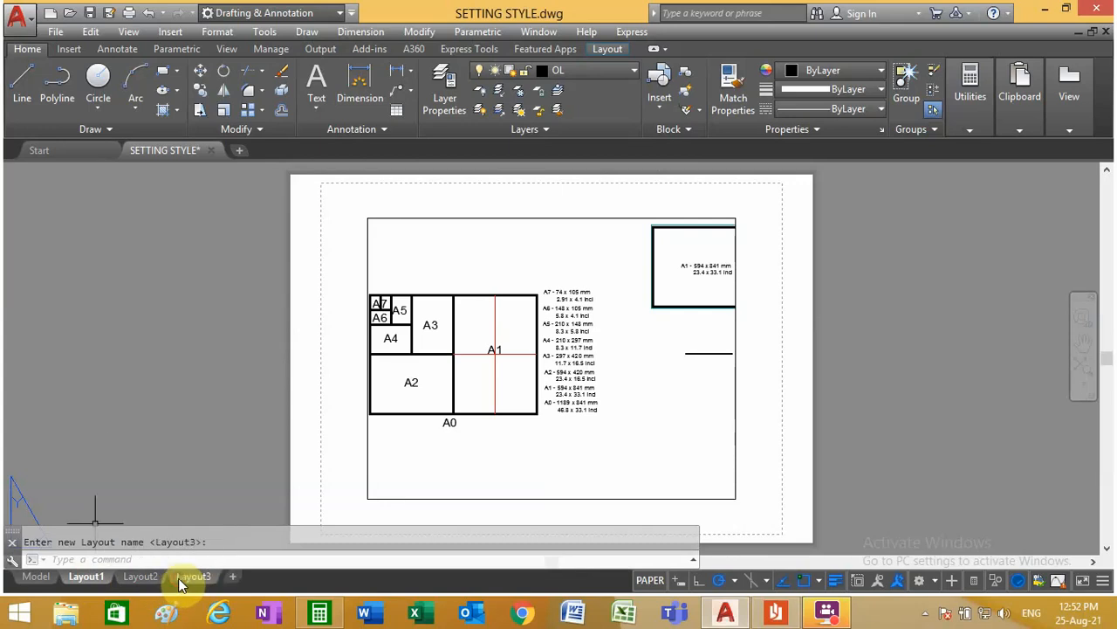
pyautogui.click(233, 578)
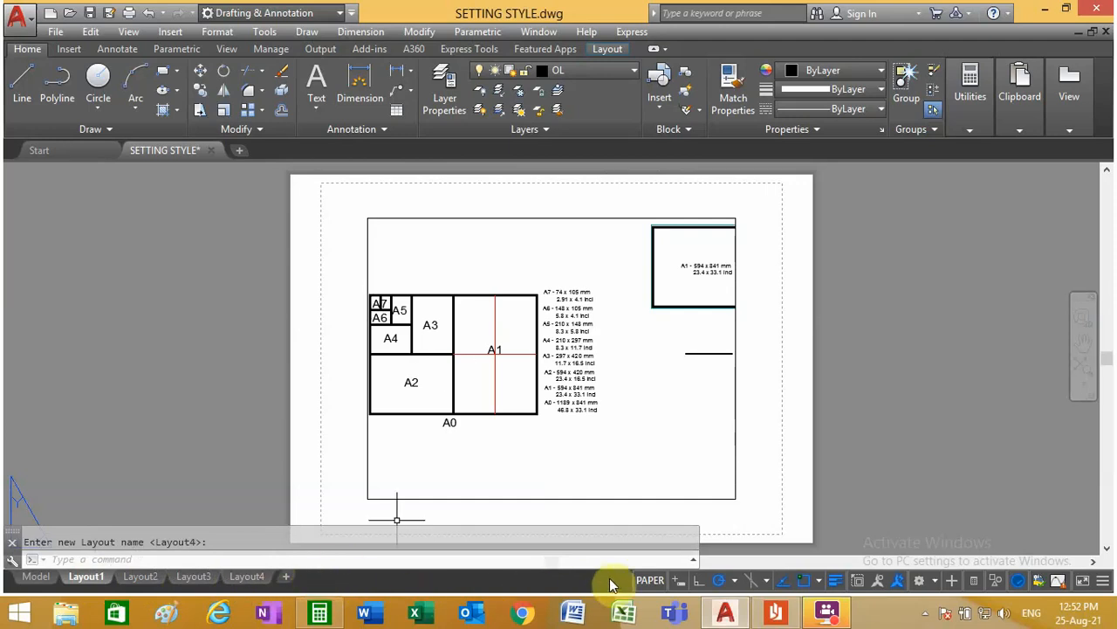
# Step: Rename Layout1 as A4
pyautogui.doubleClick(86, 579)
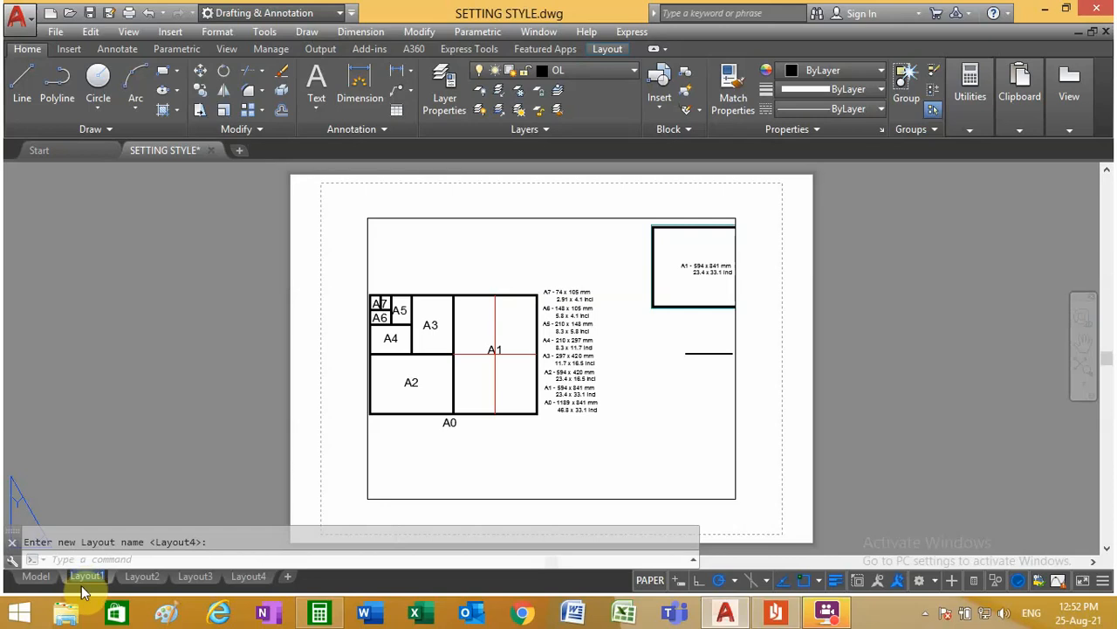
pyautogui.write('a')
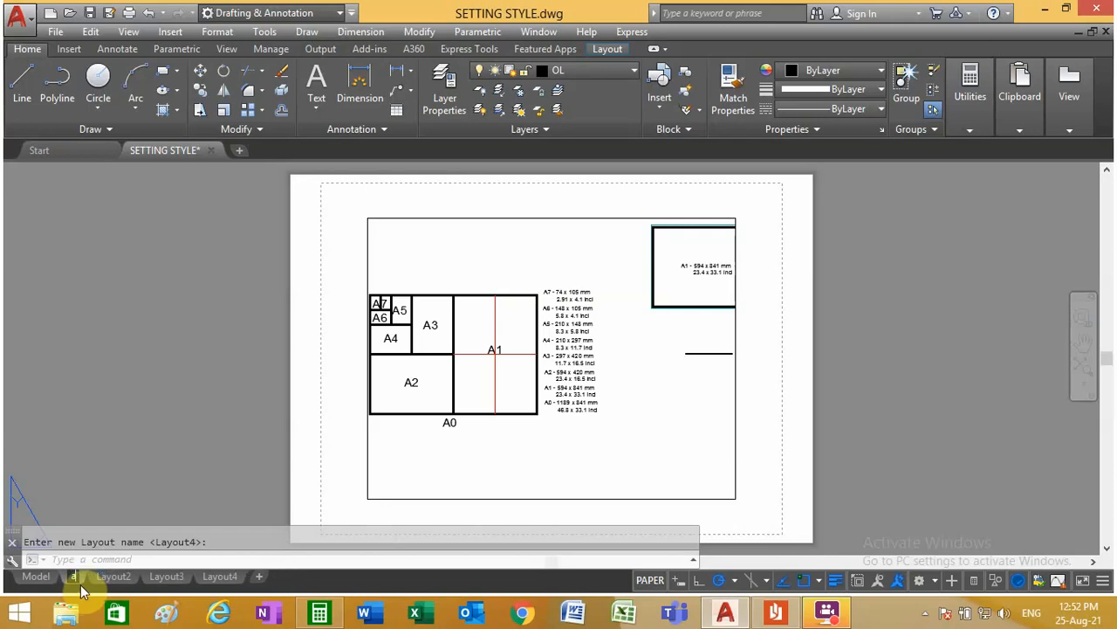
pyautogui.press('BackSpace')
pyautogui.write('A4')
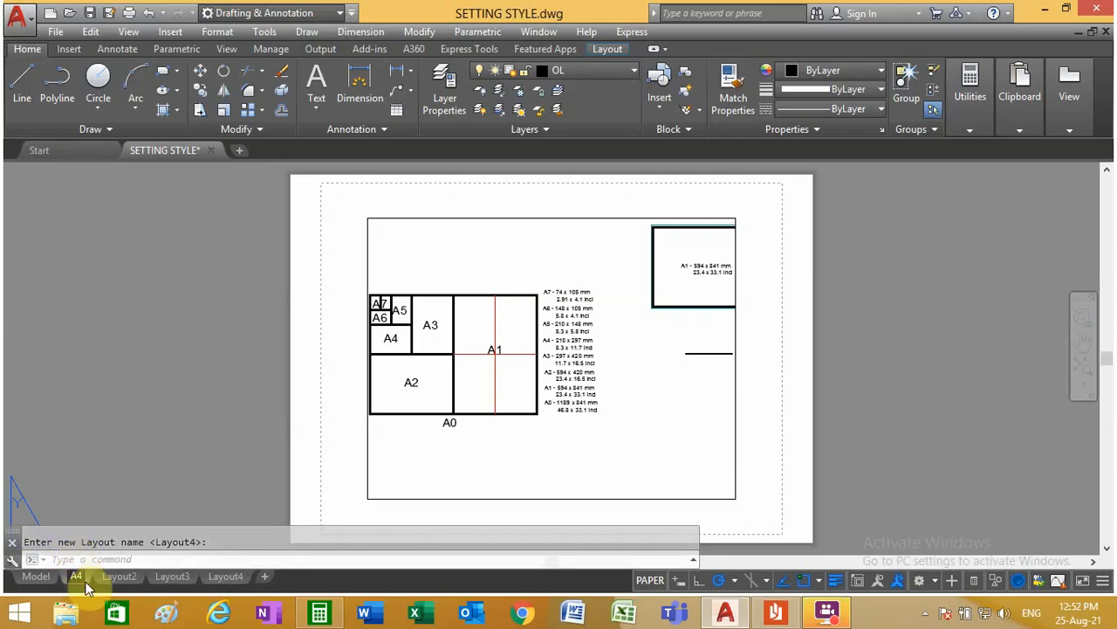
# Step: Activate Layout2, dismiss its page setup dialog without changes, and rename the layout as A3
pyautogui.moveTo(115, 586)
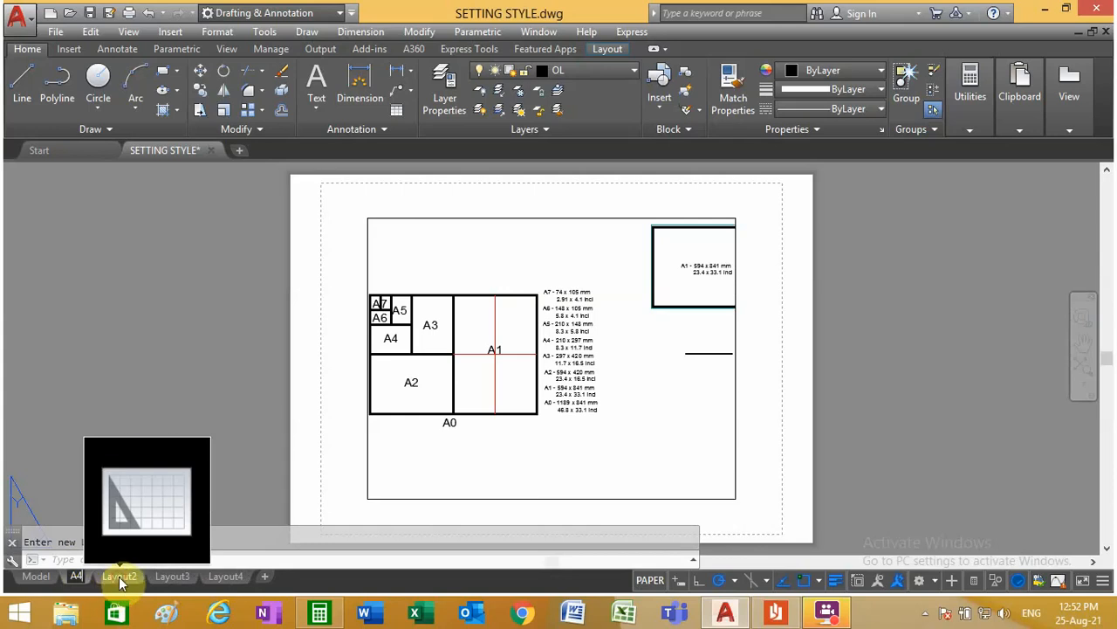
pyautogui.click(120, 583)
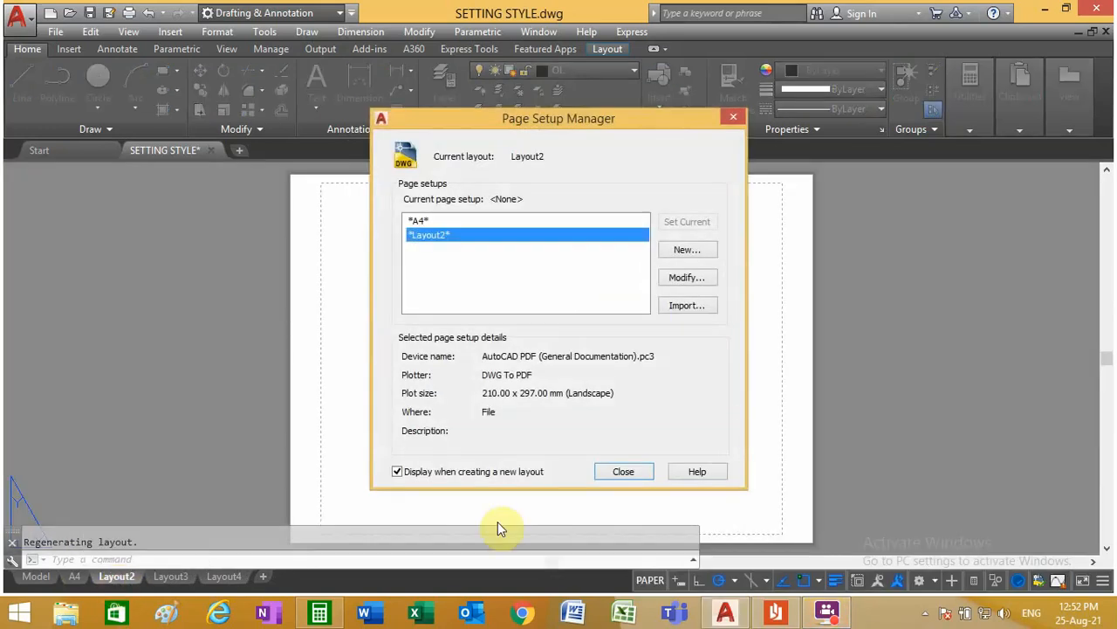
pyautogui.click(622, 470)
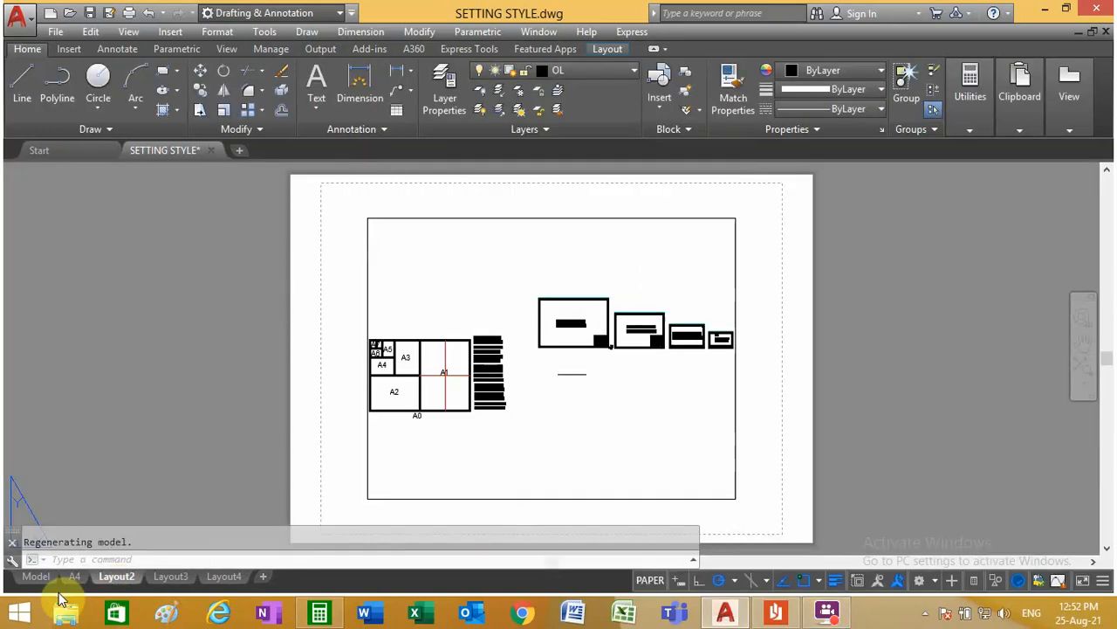
pyautogui.doubleClick(116, 582)
pyautogui.write('A3')
pyautogui.press('Return')
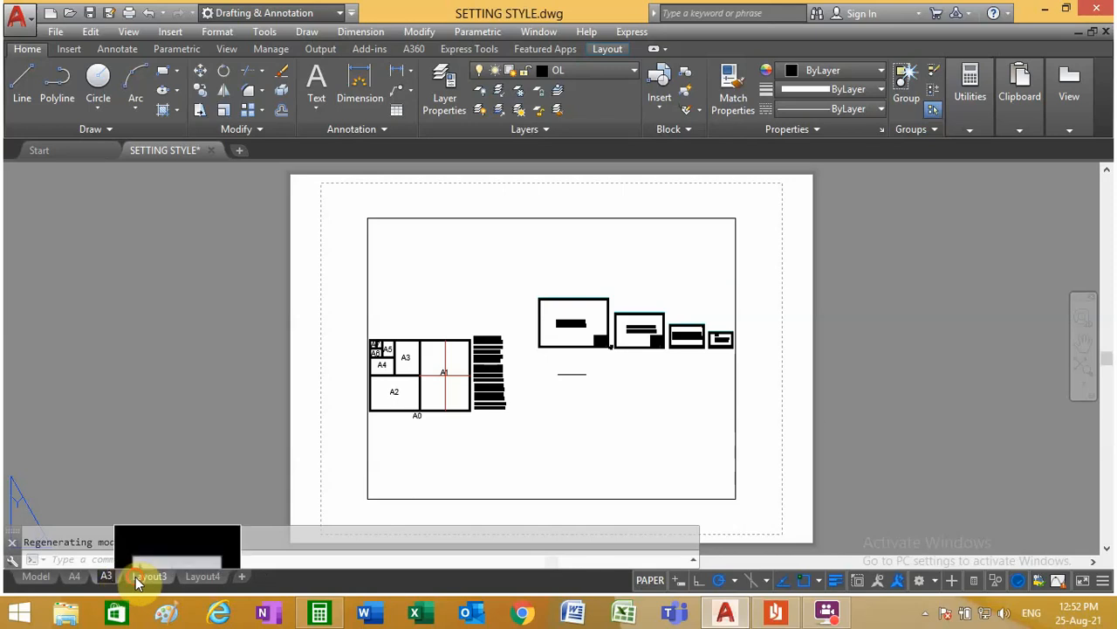
# Step: Activate Layout3, dismiss its page setup dialog without changes, and rename the layout as A2
pyautogui.click(135, 577)
pyautogui.click(620, 472)
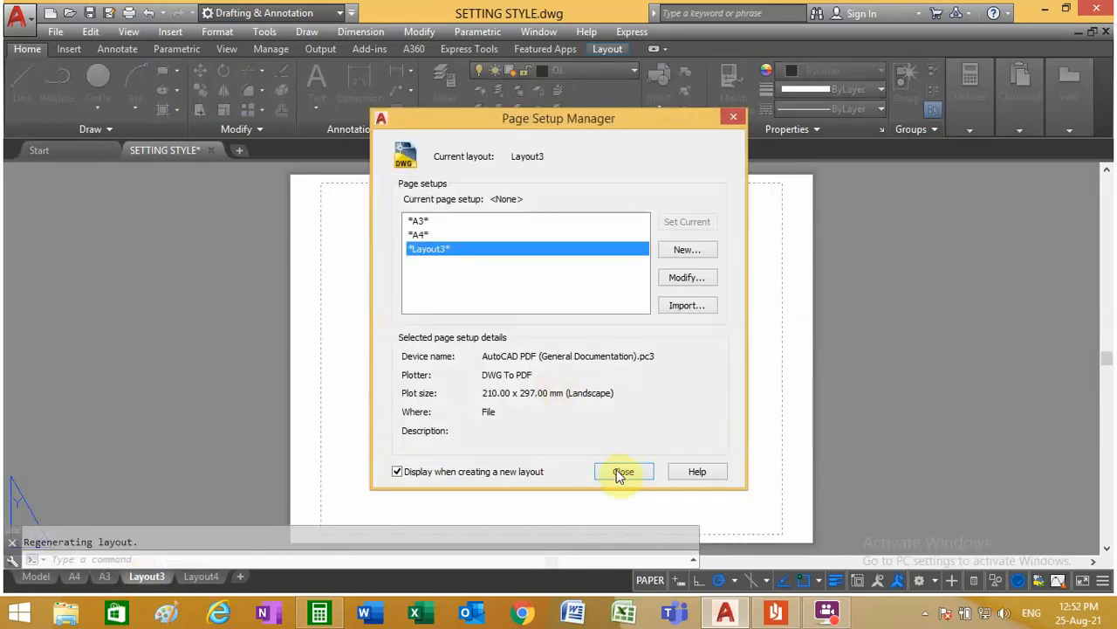
pyautogui.doubleClick(151, 578)
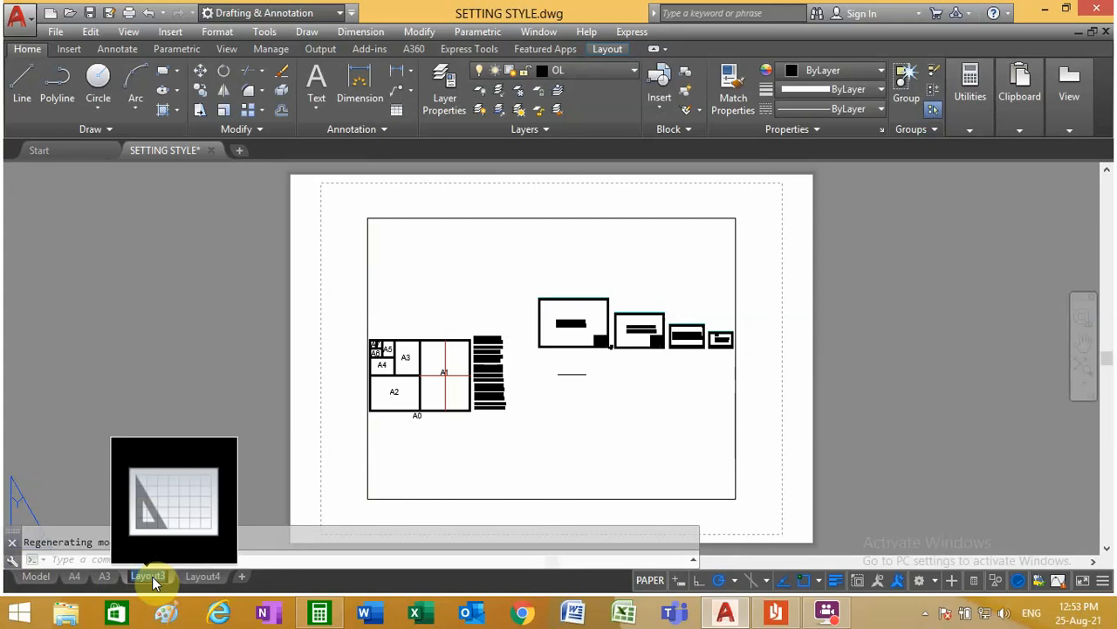
pyautogui.write('A2')
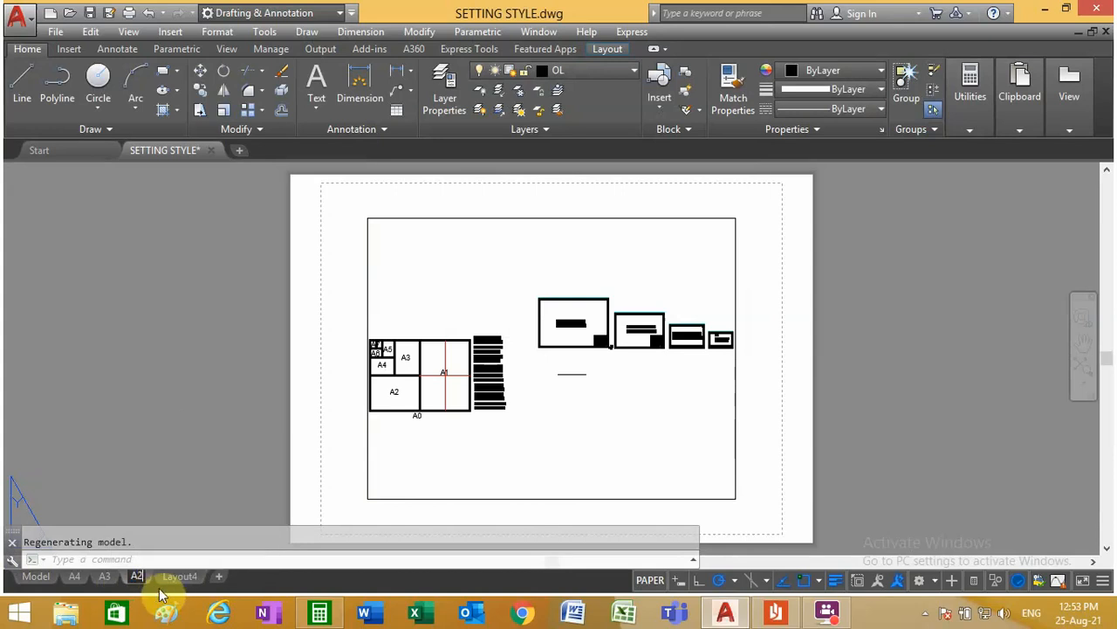
# Step: Activate Layout4, dismiss its page setup dialog without changes, and rename the layout as A1
pyautogui.click(174, 576)
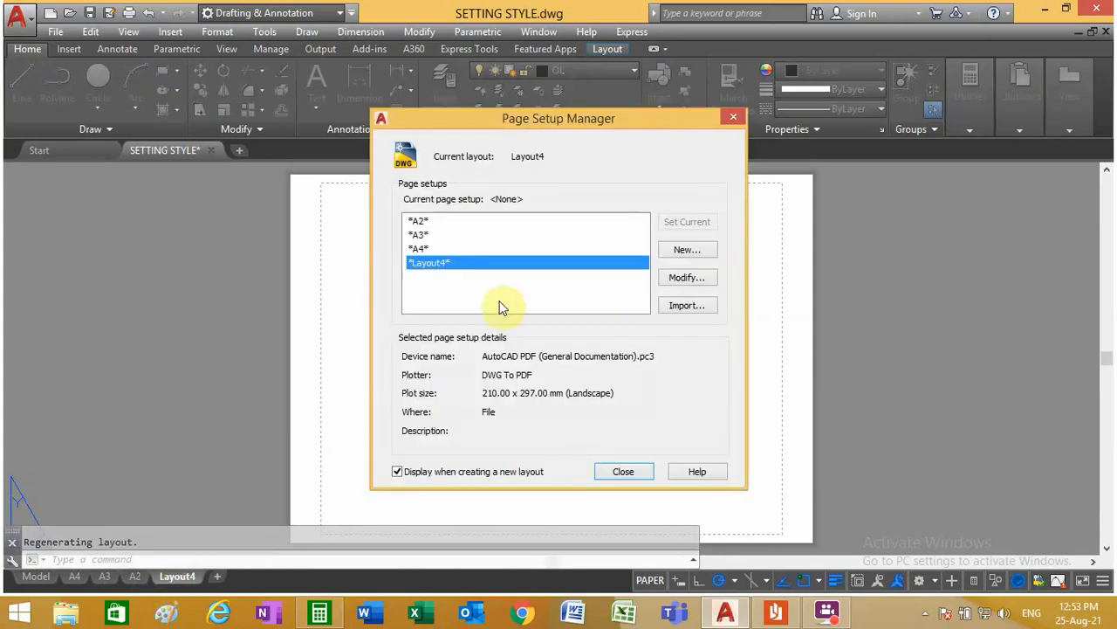
pyautogui.click(608, 476)
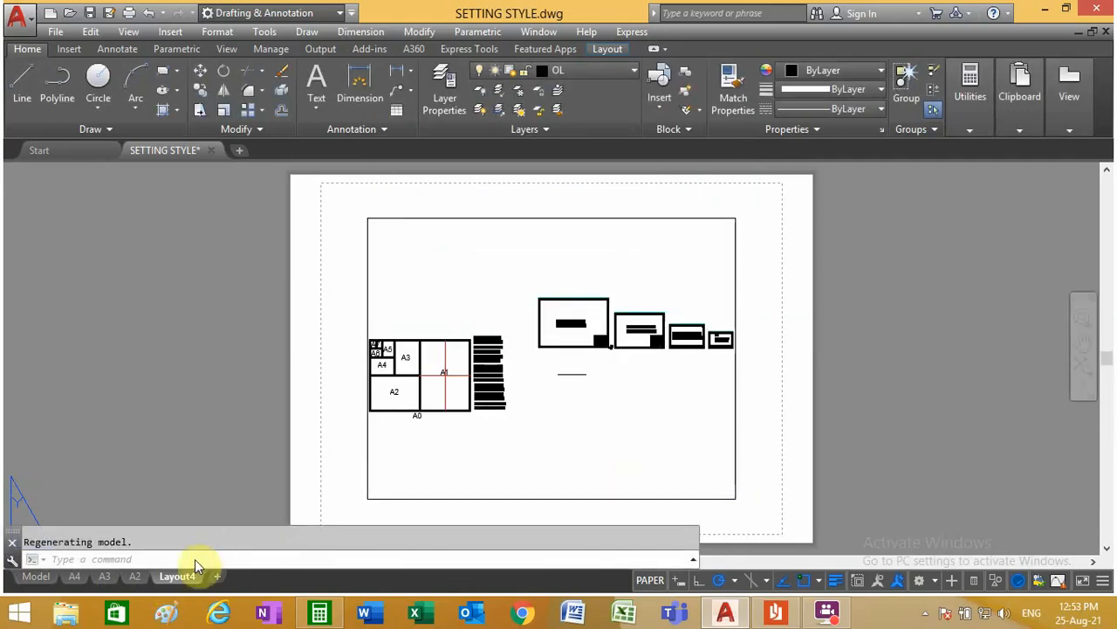
pyautogui.write('A1')
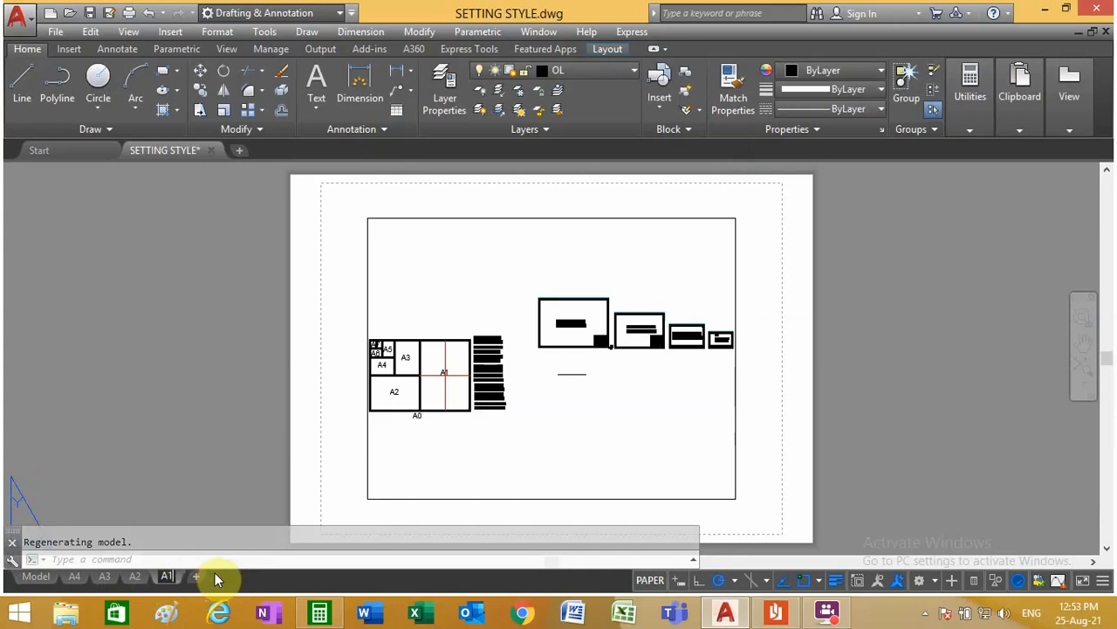
pyautogui.click(218, 399)
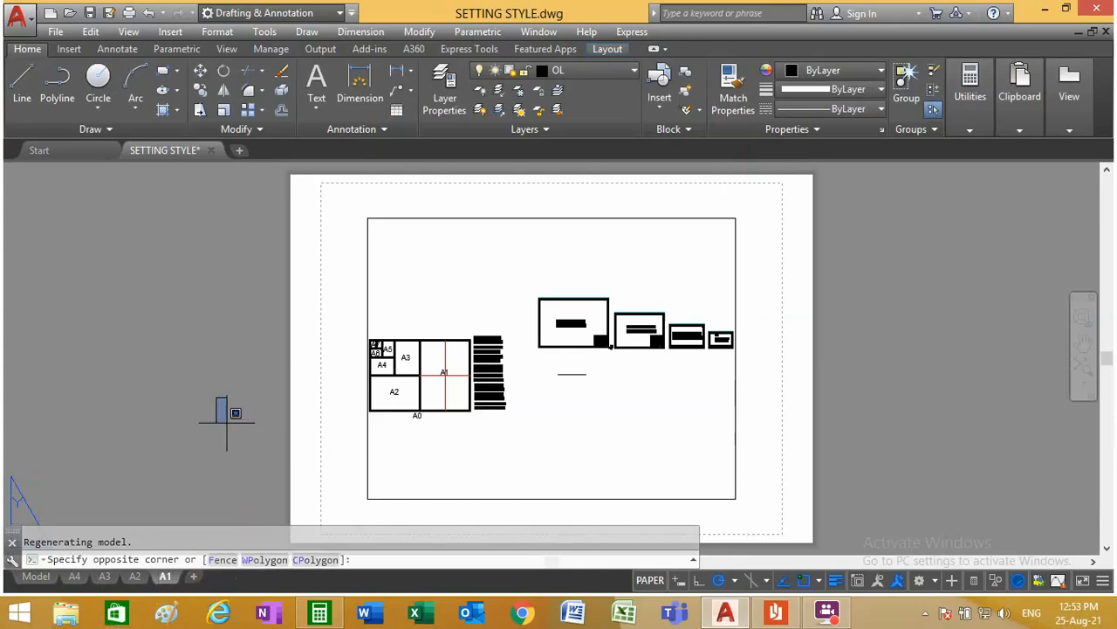
pyautogui.click(226, 422)
# Step: Open the A4 layout's page setup for modification and set its plotter to DWF6 ePlot.pc3
pyautogui.click(75, 577)
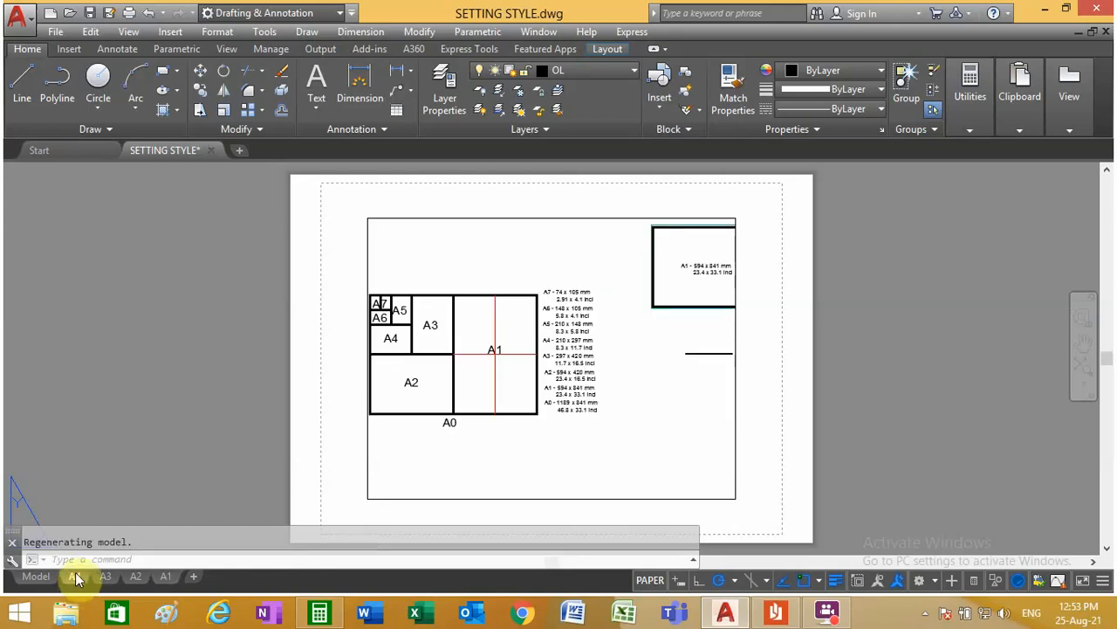
pyautogui.rightClick(77, 580)
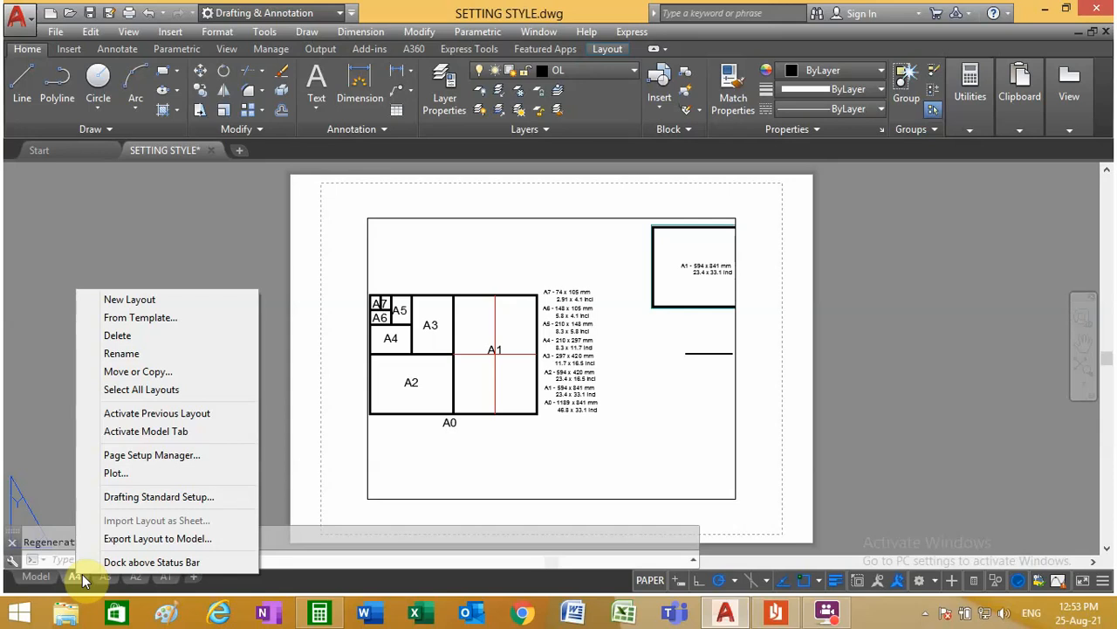
pyautogui.click(156, 461)
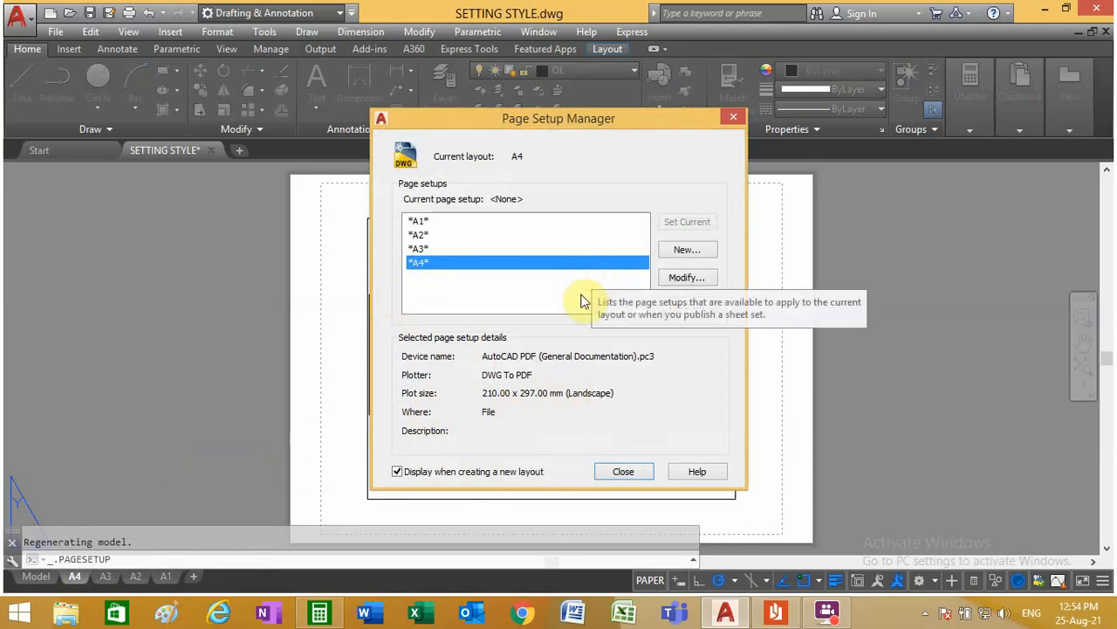
pyautogui.click(684, 279)
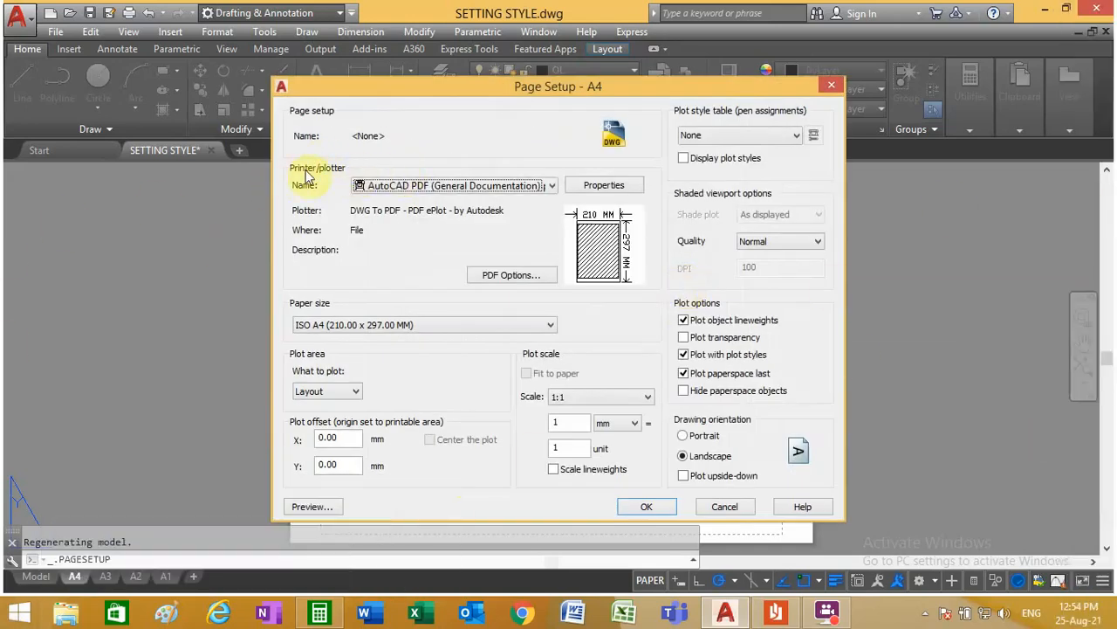
pyautogui.click(384, 186)
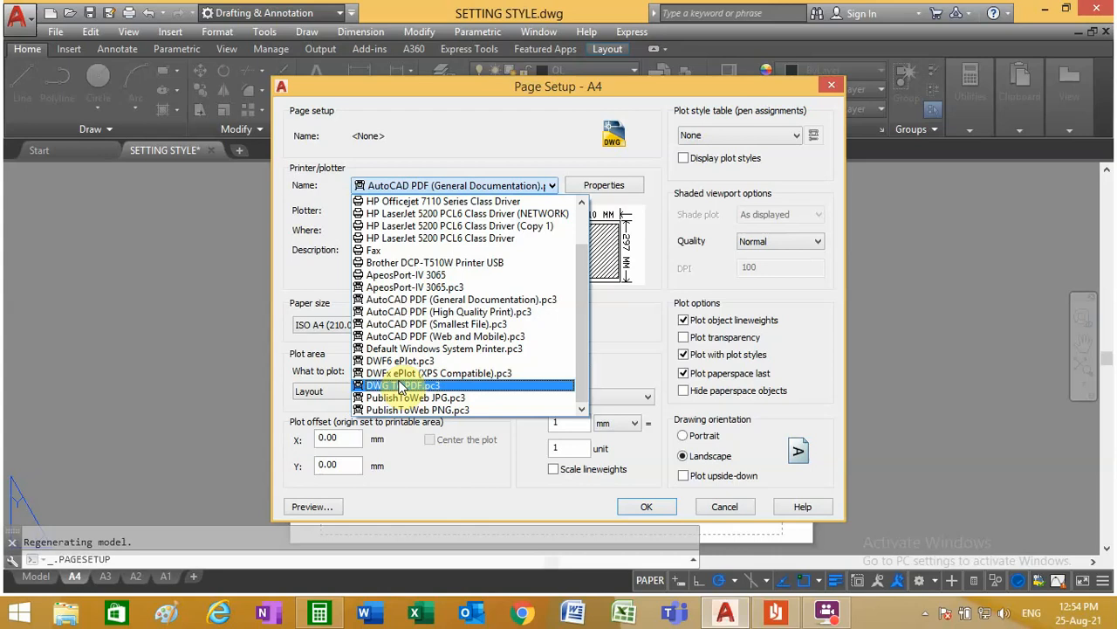
pyautogui.click(410, 359)
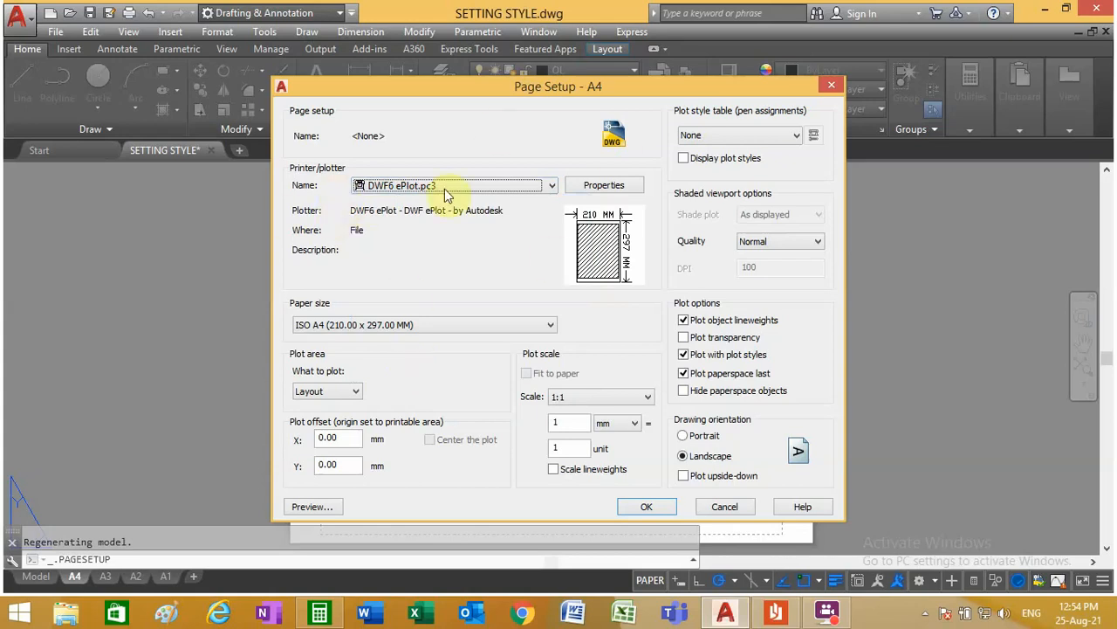
# Step: Open the plotter's properties and start modifying the printable area of the standard paper size ISO A4 (210.00 x 297.00 MM)
pyautogui.click(599, 187)
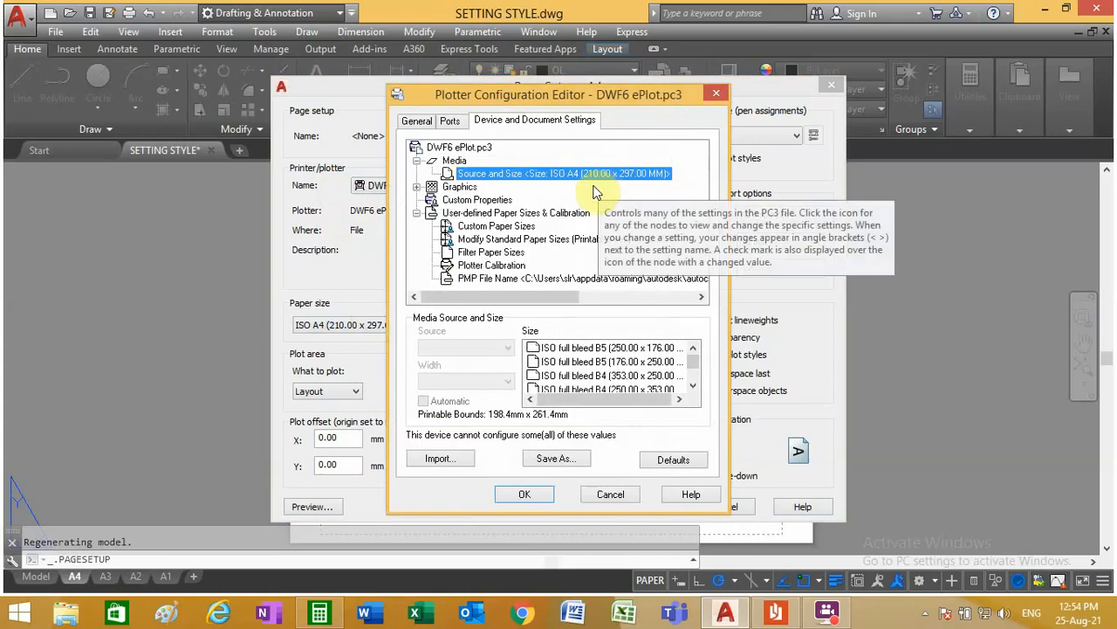
pyautogui.click(486, 239)
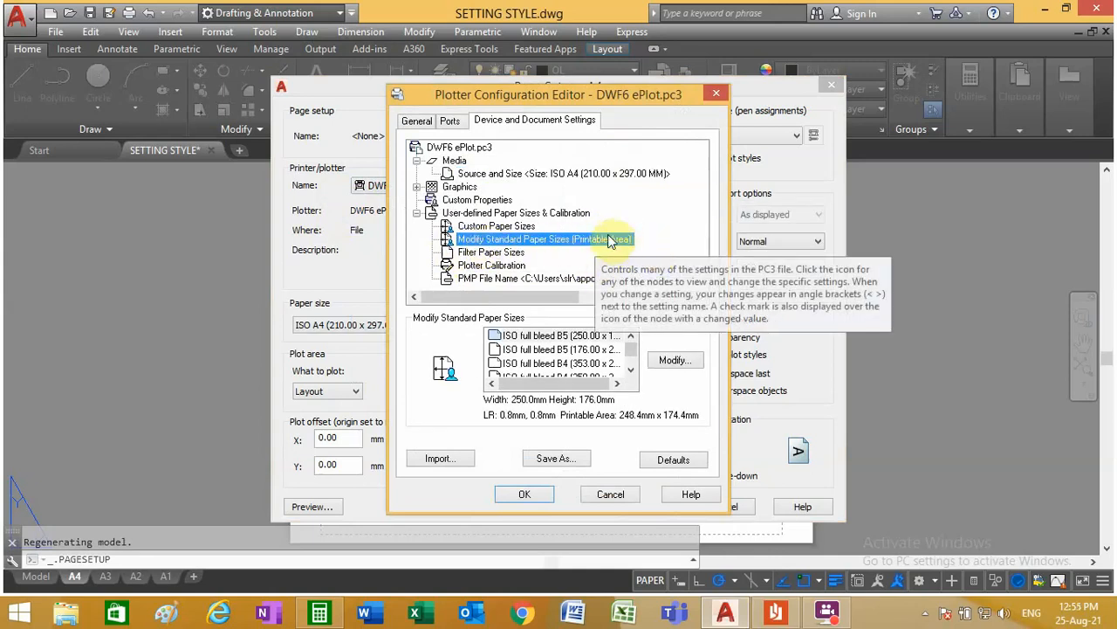
pyautogui.moveTo(630, 348); pyautogui.dragTo(630, 368)
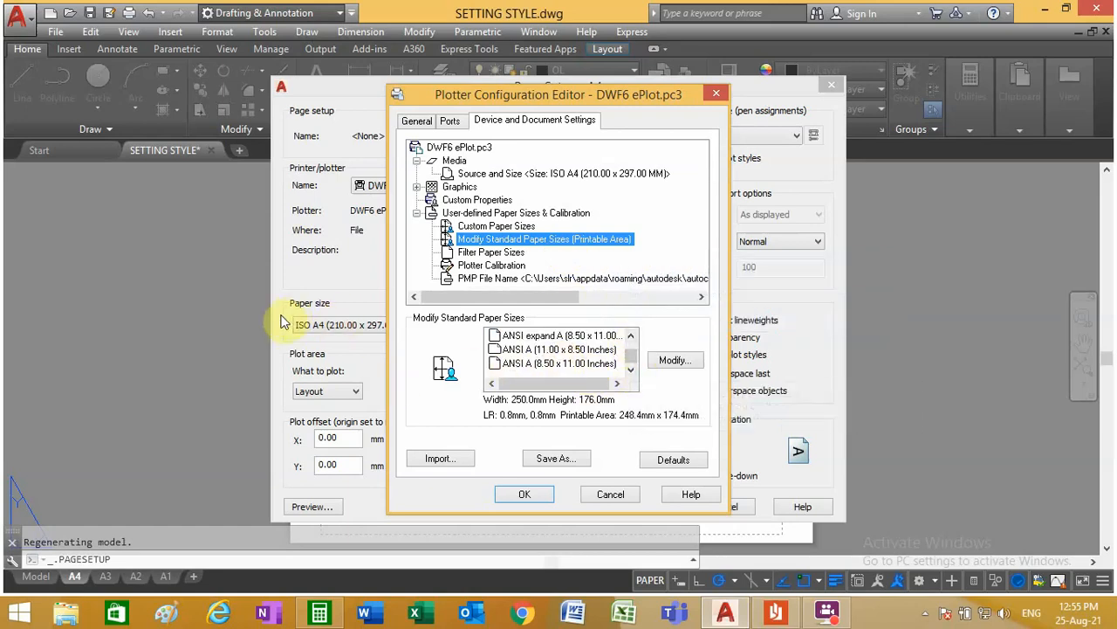
pyautogui.click(630, 336)
pyautogui.click(630, 336)
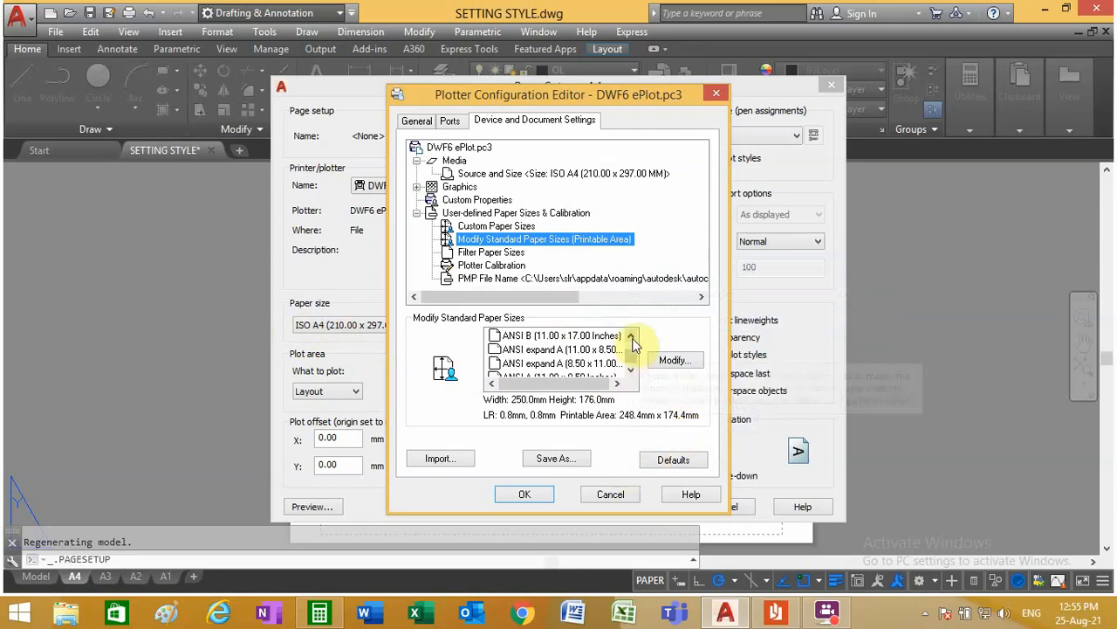
pyautogui.click(631, 336)
pyautogui.click(631, 336)
pyautogui.click(631, 336)
pyautogui.click(630, 336)
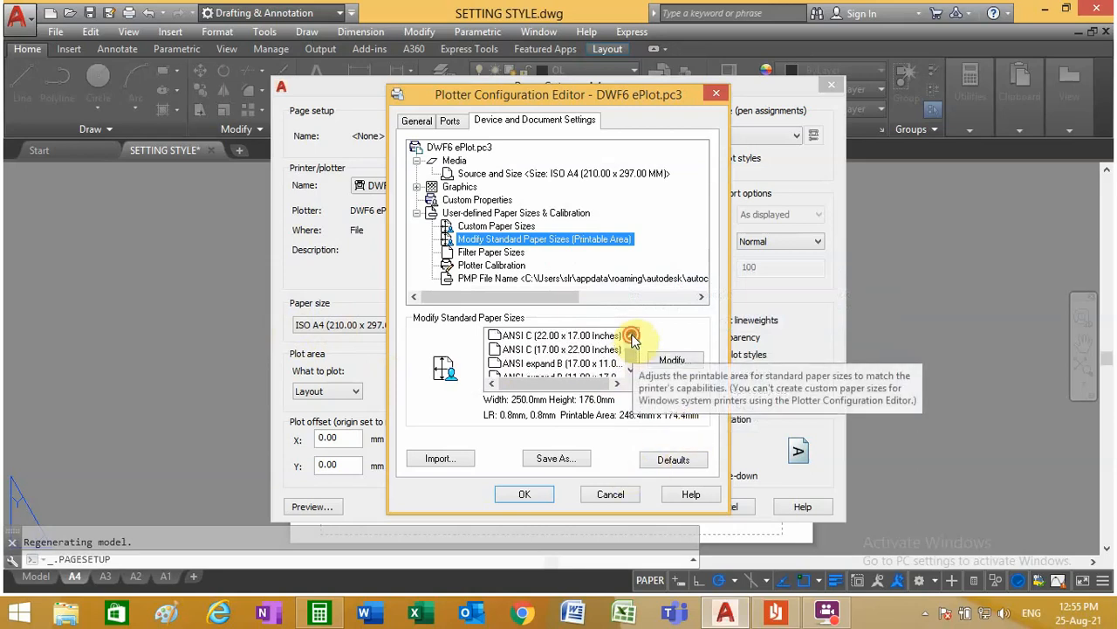
pyautogui.click(631, 336)
pyautogui.click(631, 336)
pyautogui.click(630, 336)
pyautogui.click(630, 336)
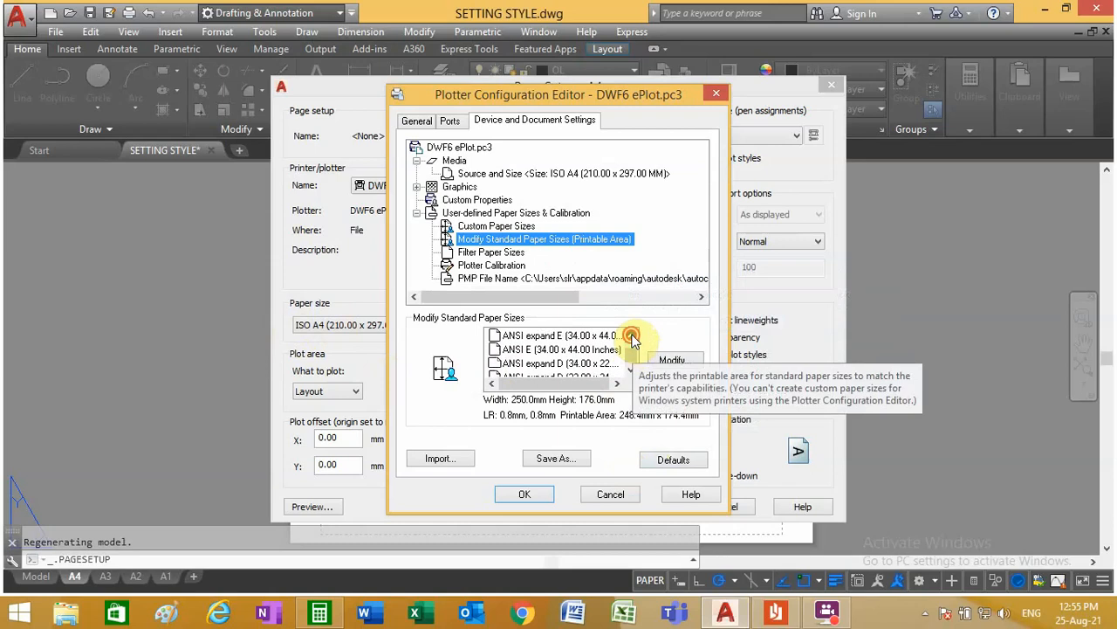
pyautogui.click(630, 336)
pyautogui.click(630, 336)
pyautogui.click(631, 336)
pyautogui.click(630, 336)
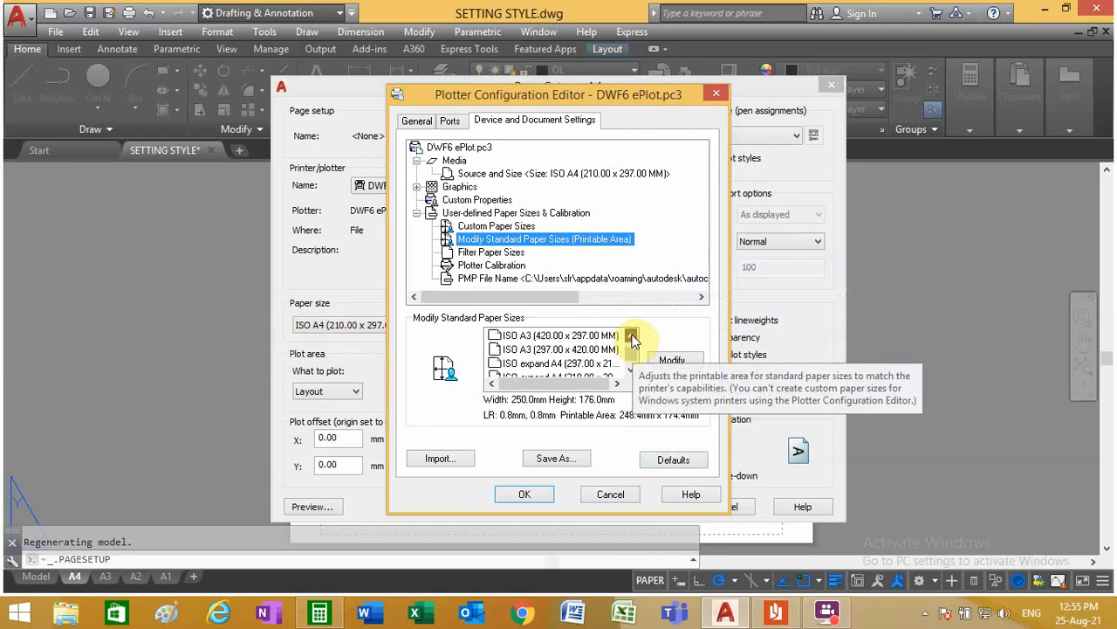
pyautogui.click(630, 336)
pyautogui.click(630, 336)
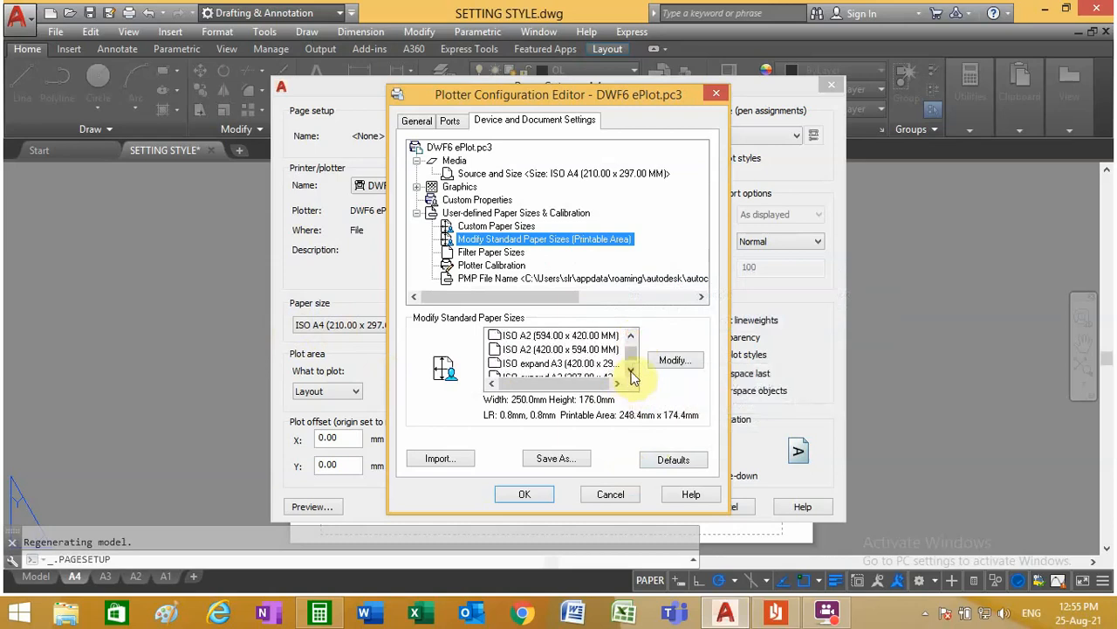
pyautogui.click(631, 373)
pyautogui.click(630, 374)
pyautogui.click(630, 374)
pyautogui.click(630, 374)
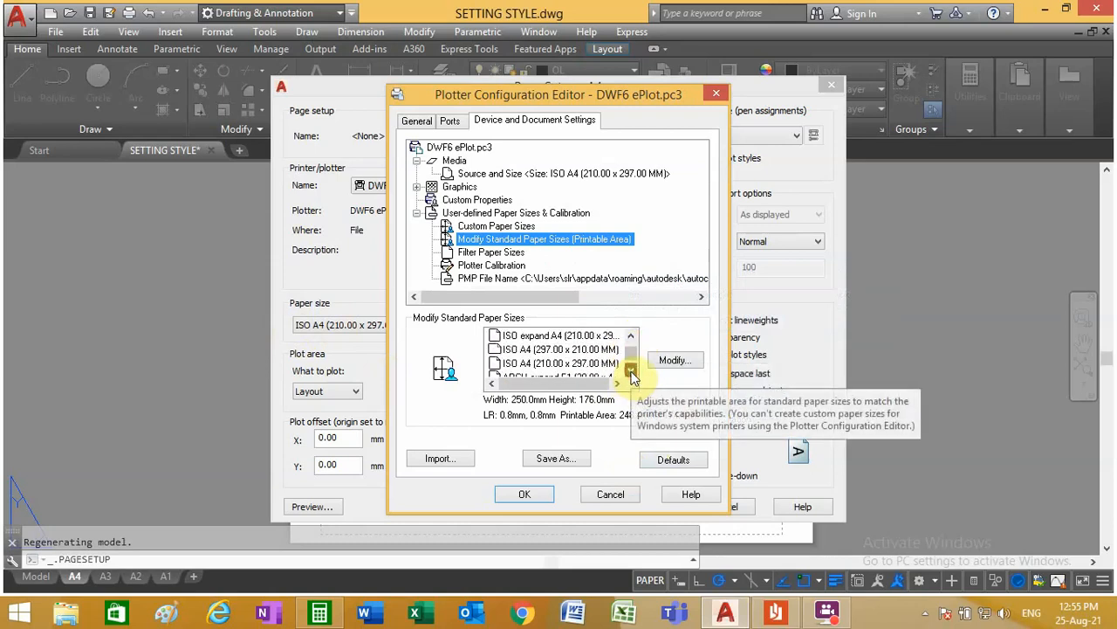
pyautogui.click(533, 362)
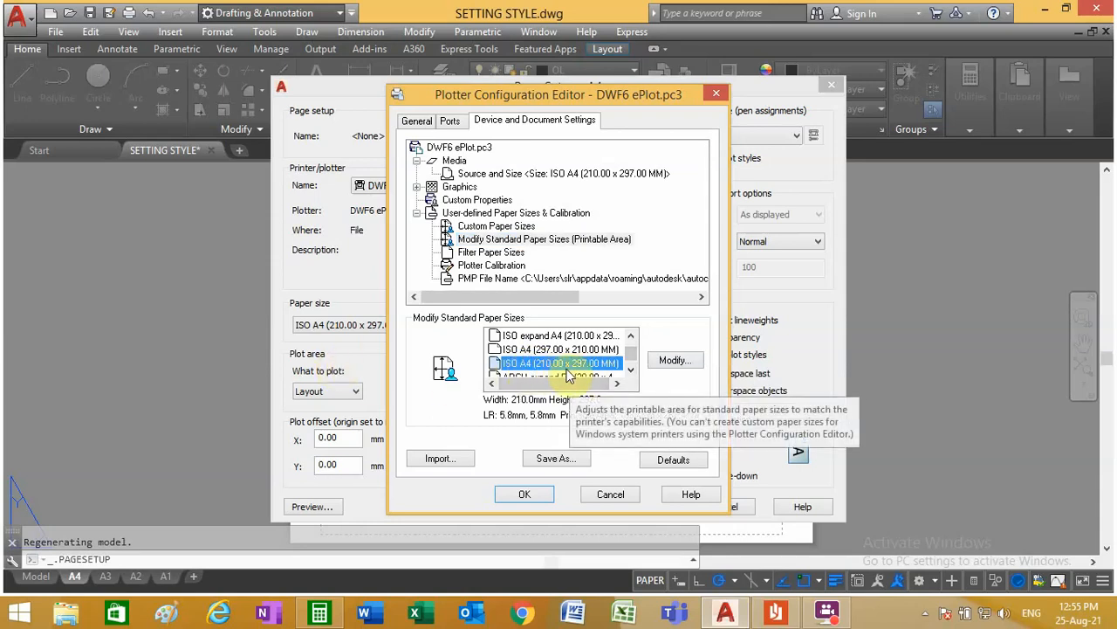
pyautogui.click(670, 363)
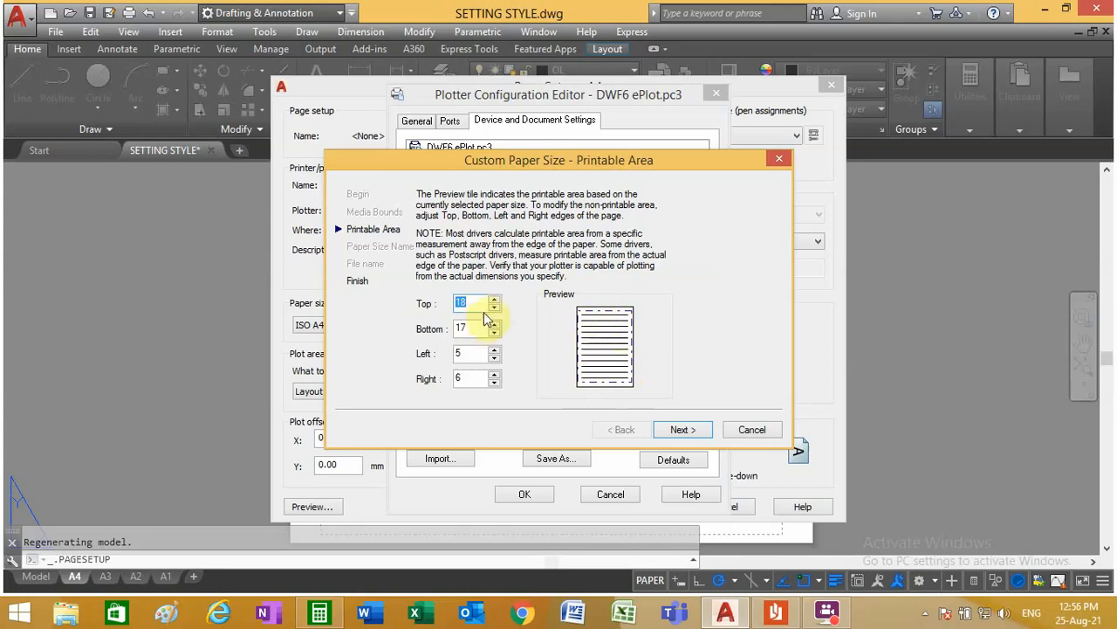
# Step: Set the top, bottom, left and right printable-area margins to 0, finish the paper size, and save the plotter configuration
pyautogui.write('0')
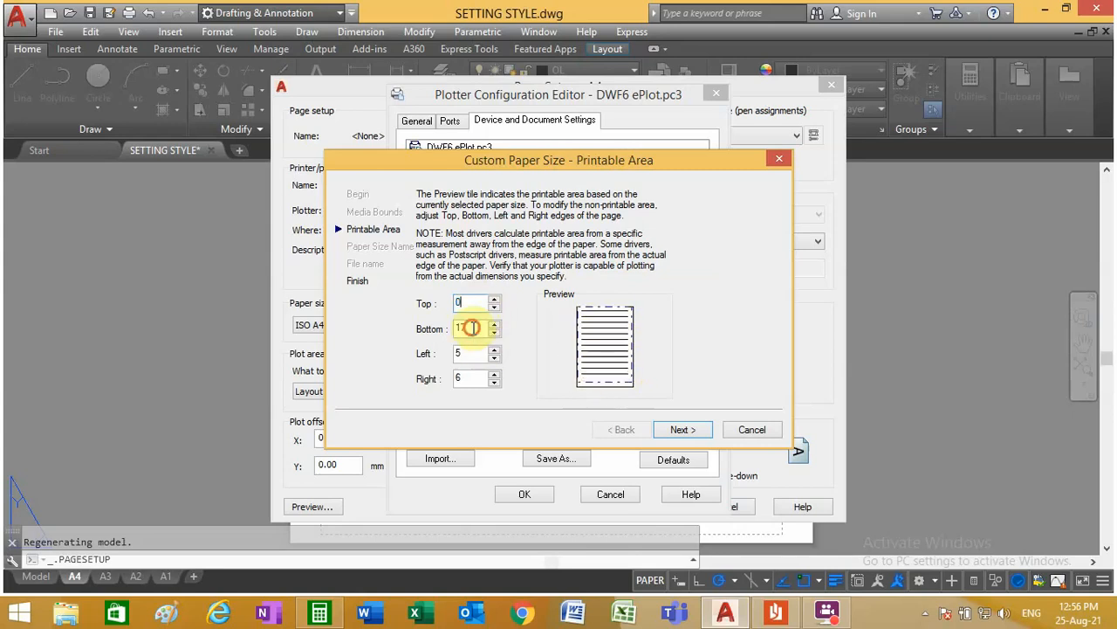
pyautogui.doubleClick(463, 329)
pyautogui.write('00')
pyautogui.doubleClick(460, 378)
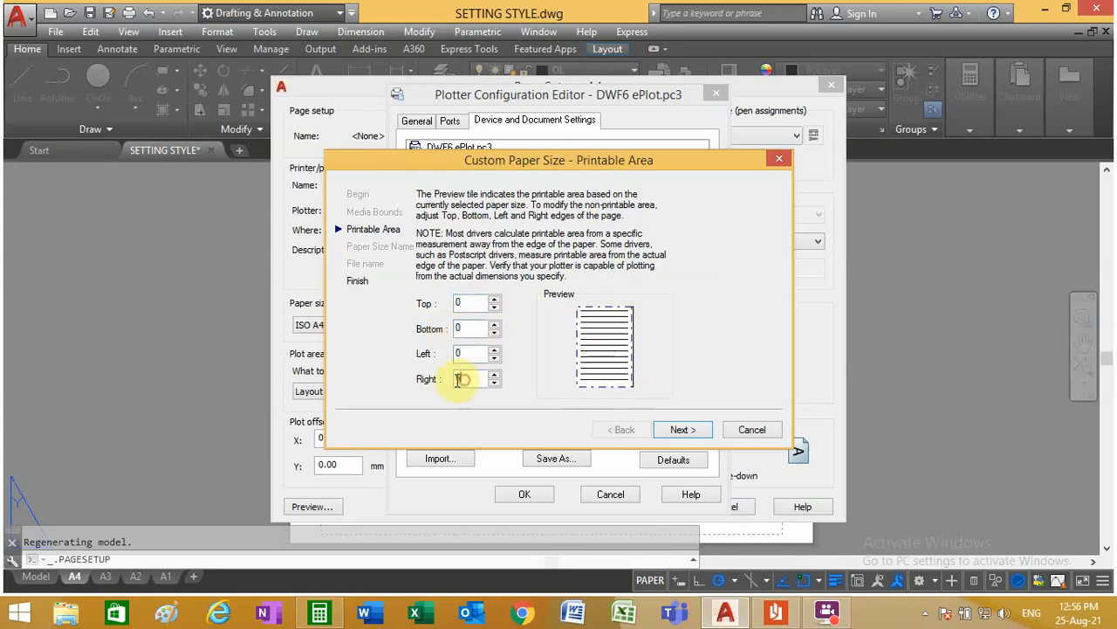
pyautogui.write('0')
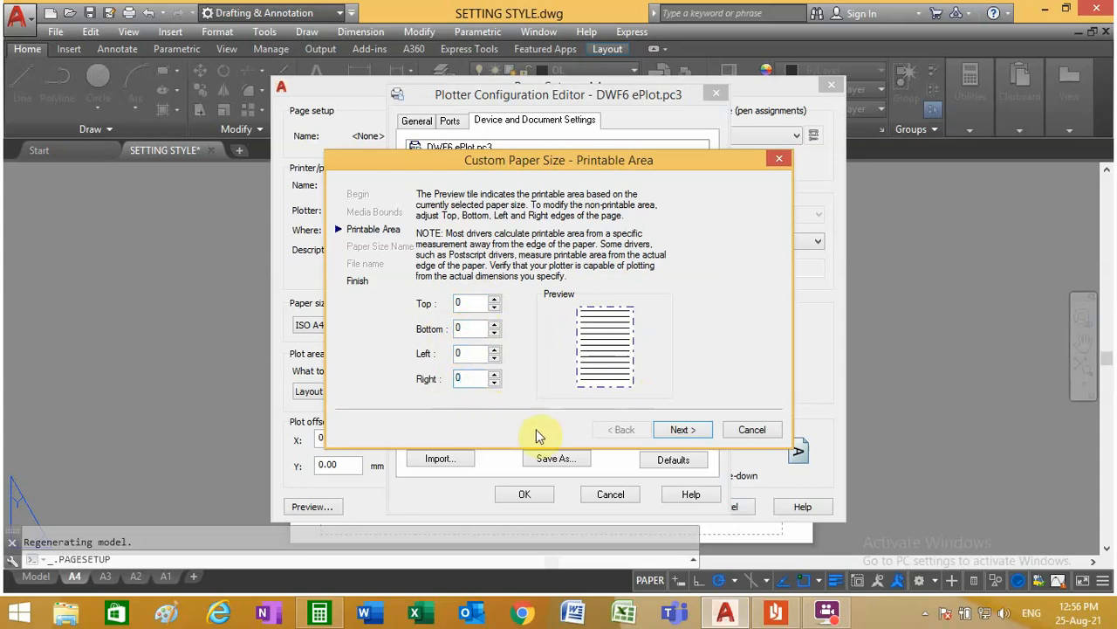
pyautogui.click(680, 429)
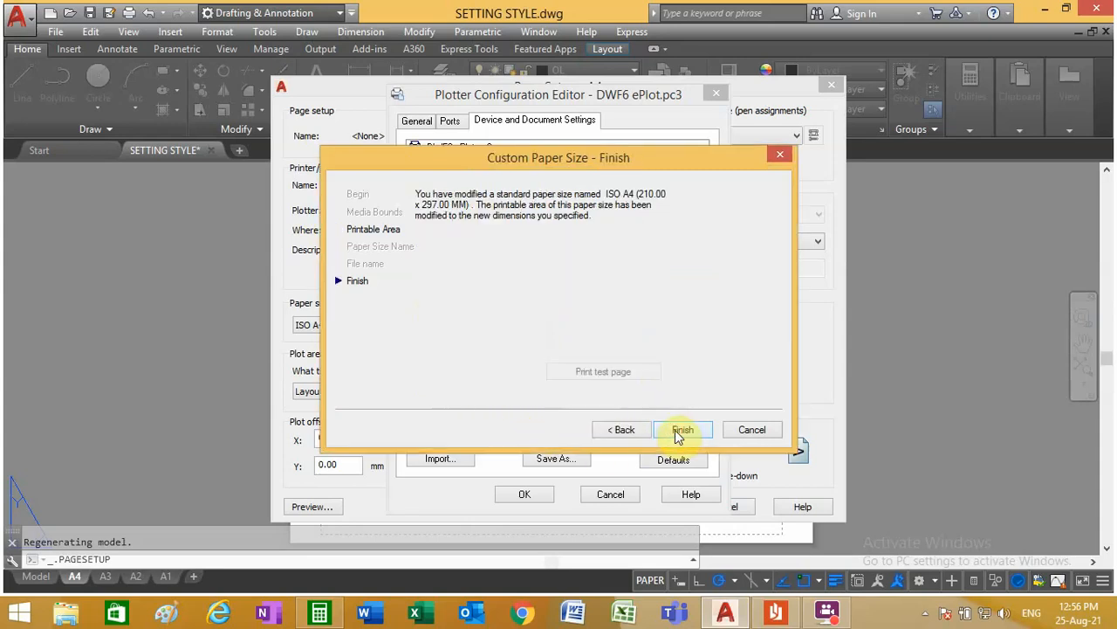
pyautogui.click(680, 429)
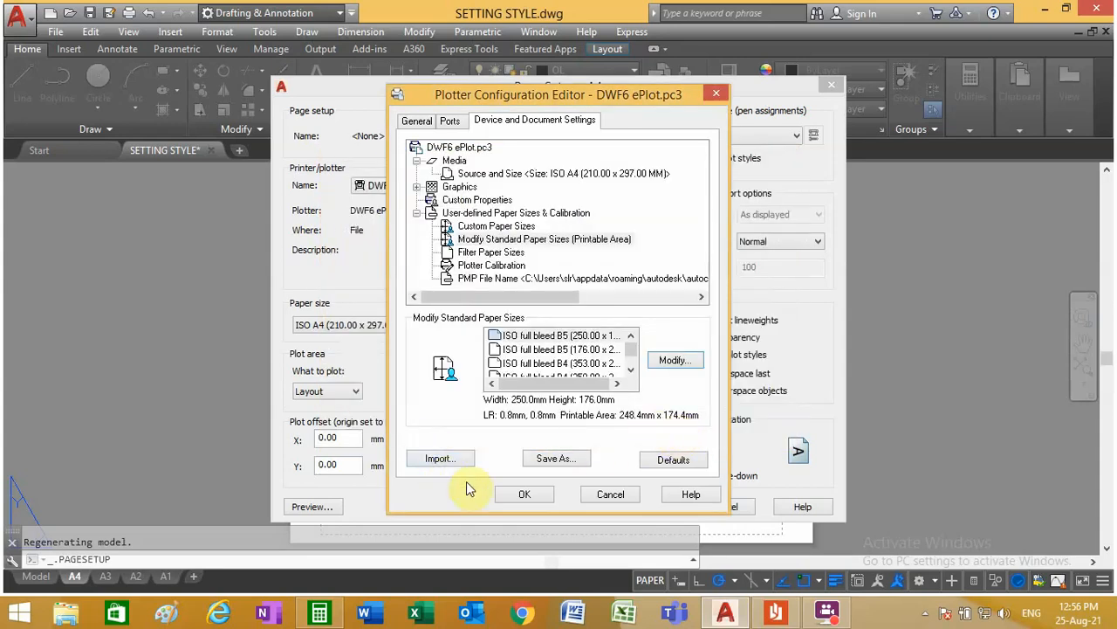
pyautogui.click(520, 494)
pyautogui.click(516, 367)
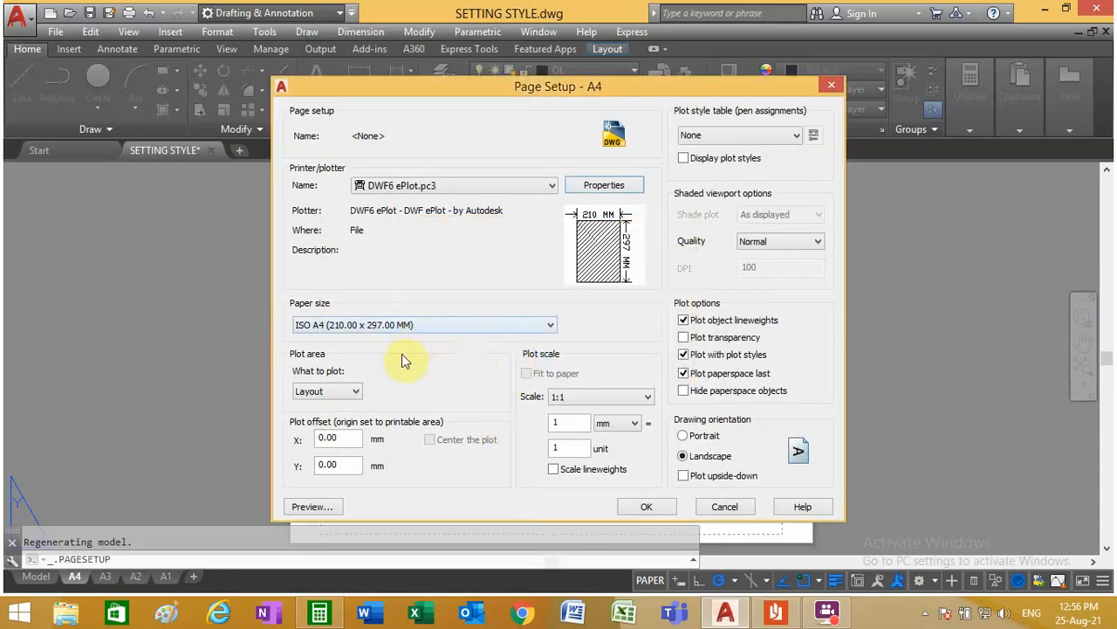
# Step: Set the plot area to a window enclosing the whole sheet from corner to corner, and center the plot
pyautogui.click(356, 391)
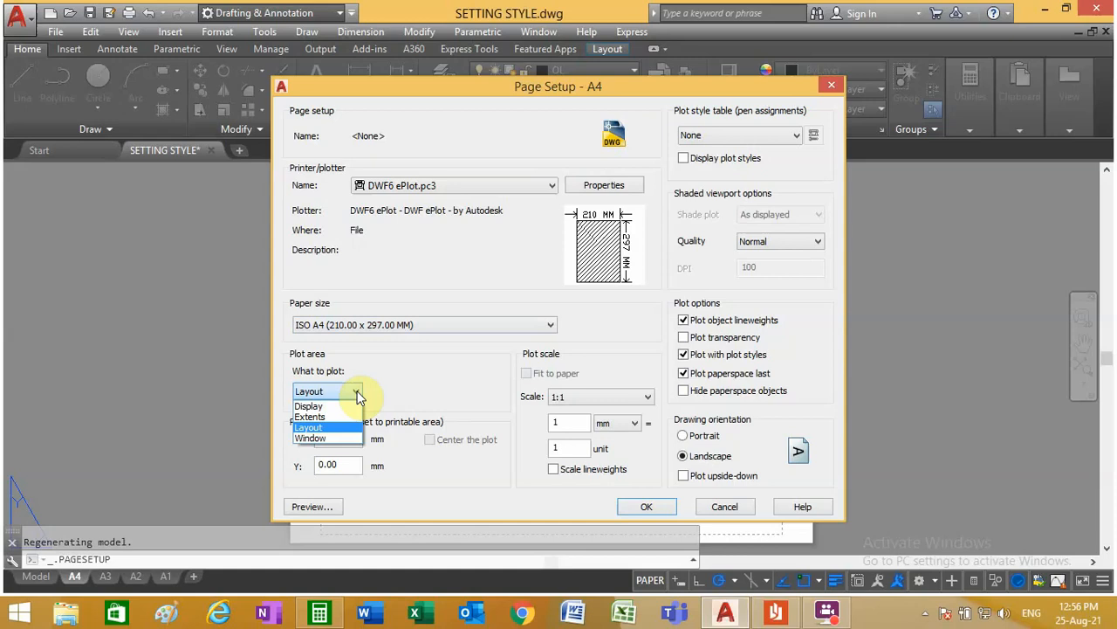
pyautogui.click(346, 439)
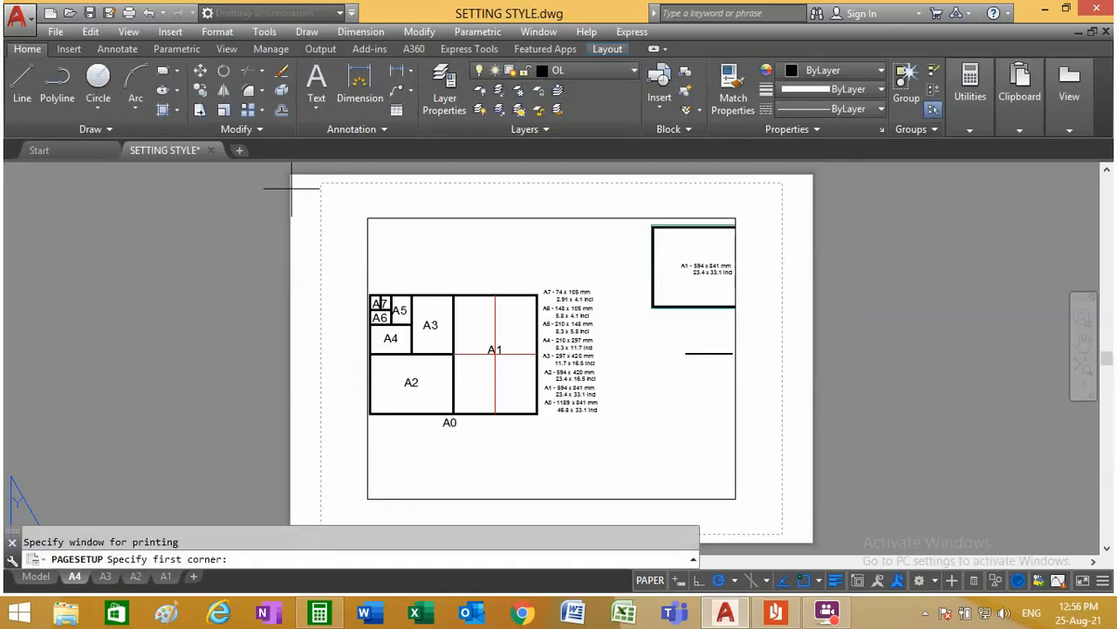
pyautogui.click(286, 171)
pyautogui.scroll(-2, 312, 229)
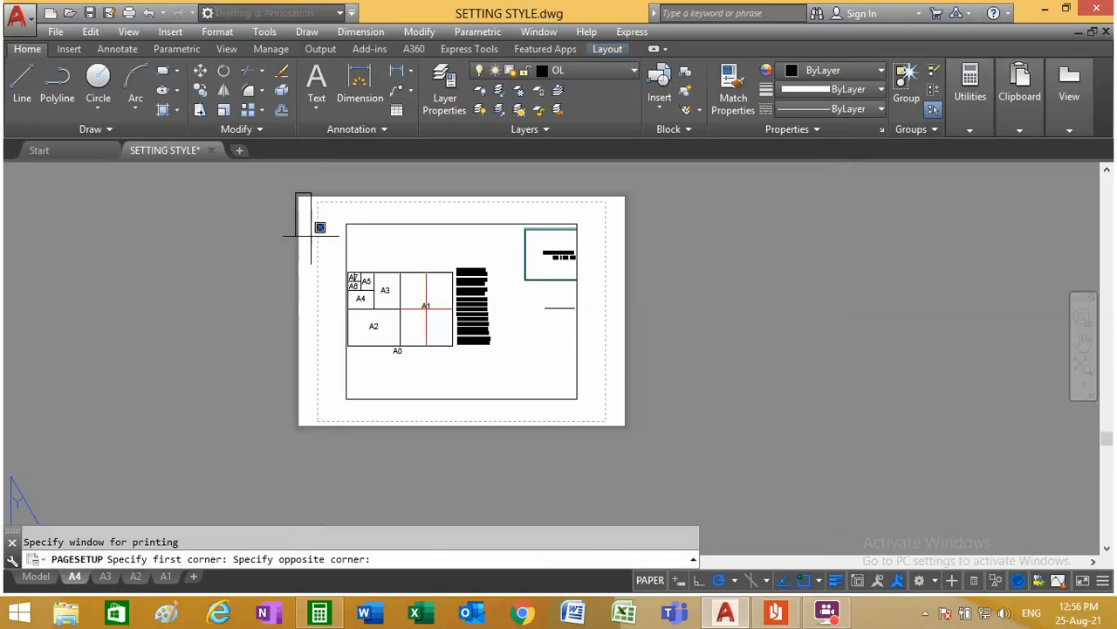
pyautogui.scroll(5, 562, 403)
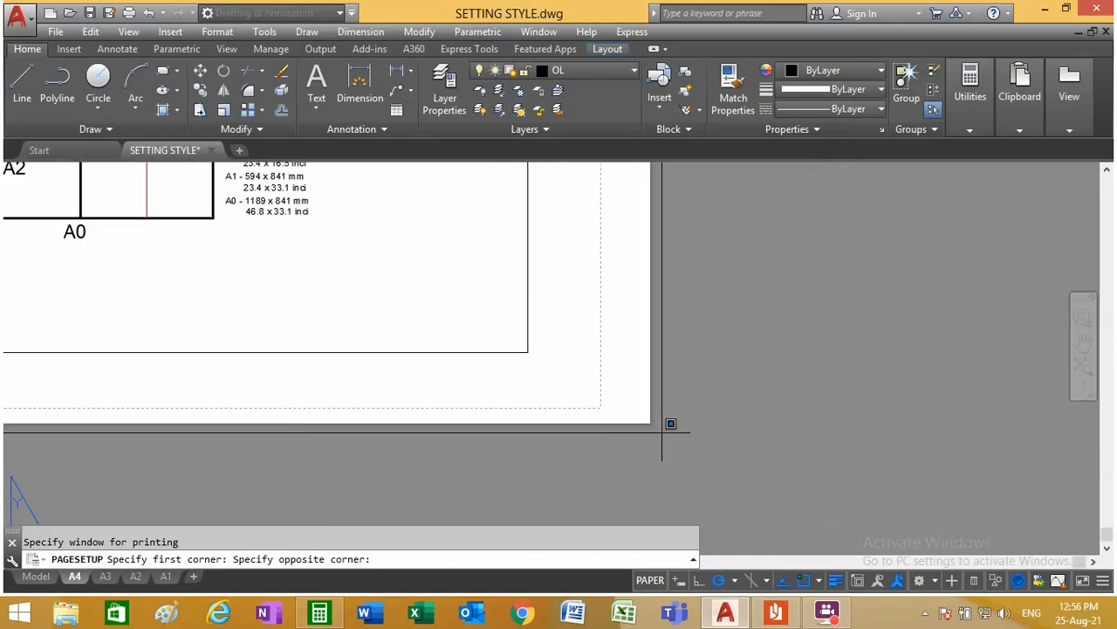
pyautogui.click(662, 428)
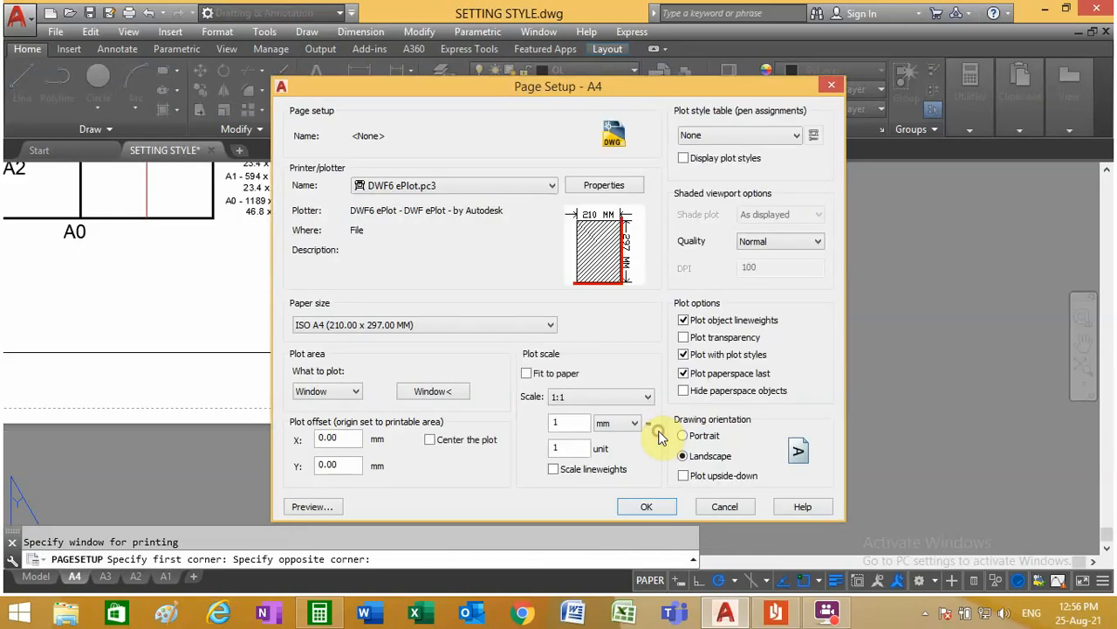
pyautogui.click(435, 443)
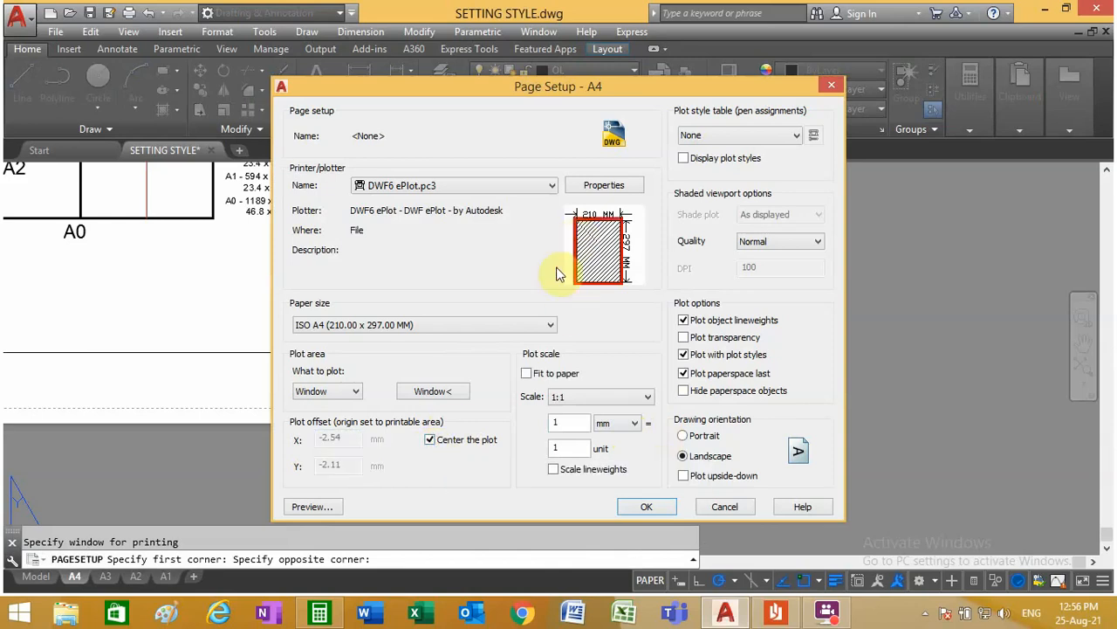
# Step: Assign the acad.ctb plot style table and keep the shaded viewport quality at Normal
pyautogui.click(715, 135)
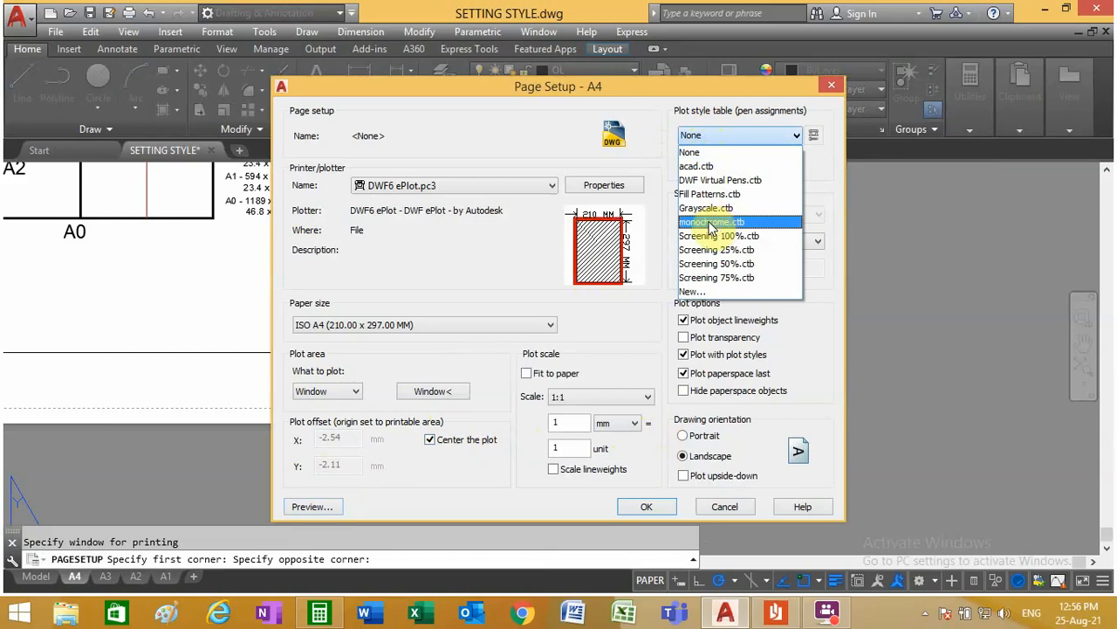
pyautogui.click(709, 167)
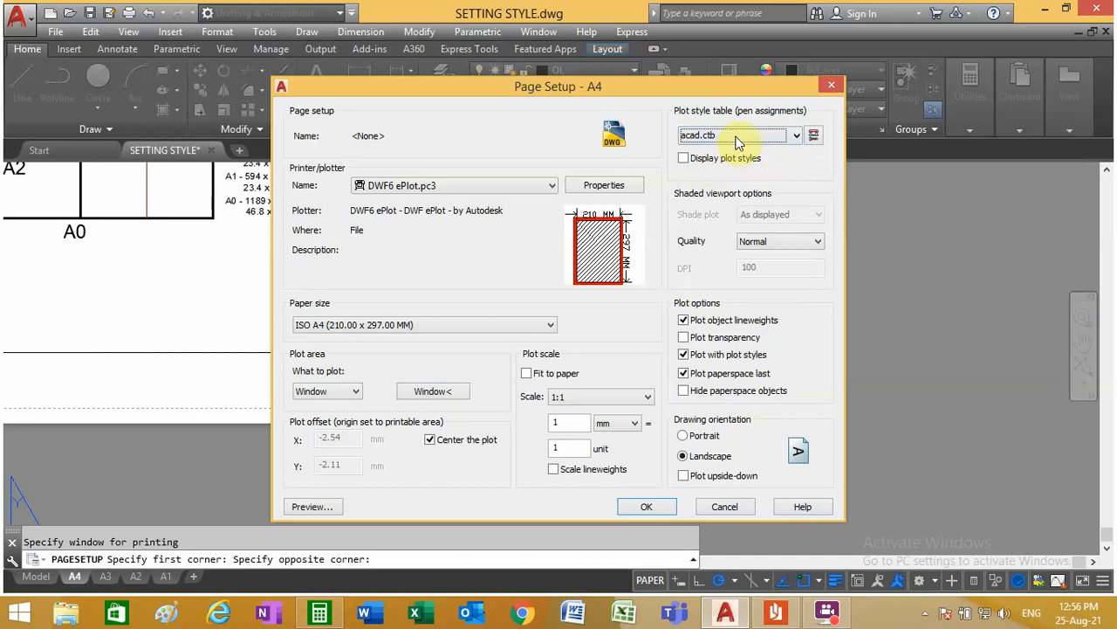
pyautogui.click(736, 137)
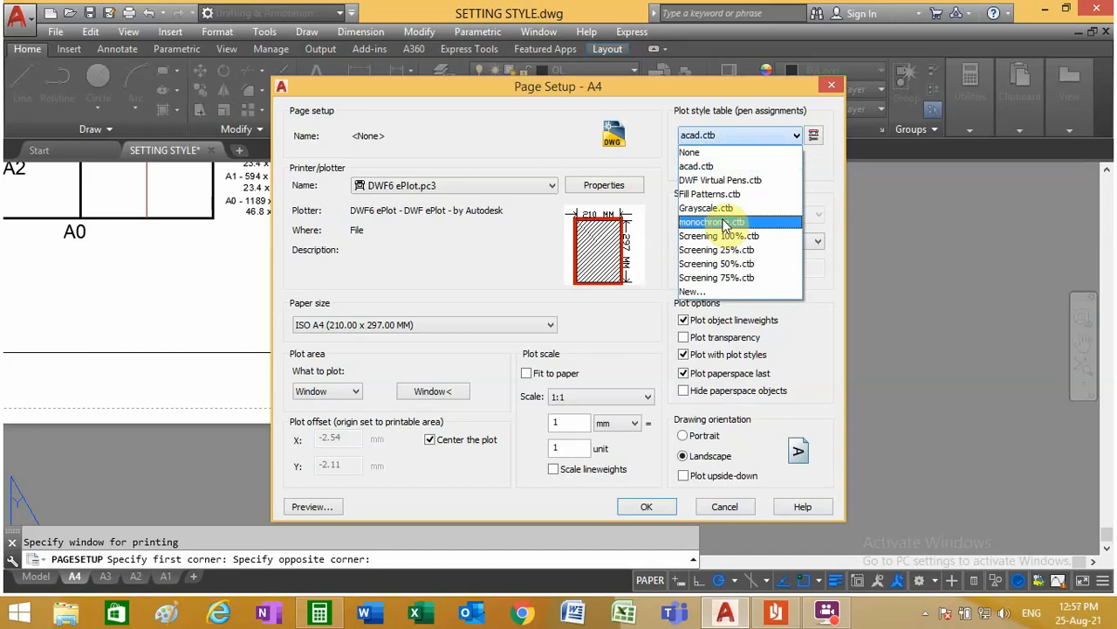
pyautogui.click(714, 135)
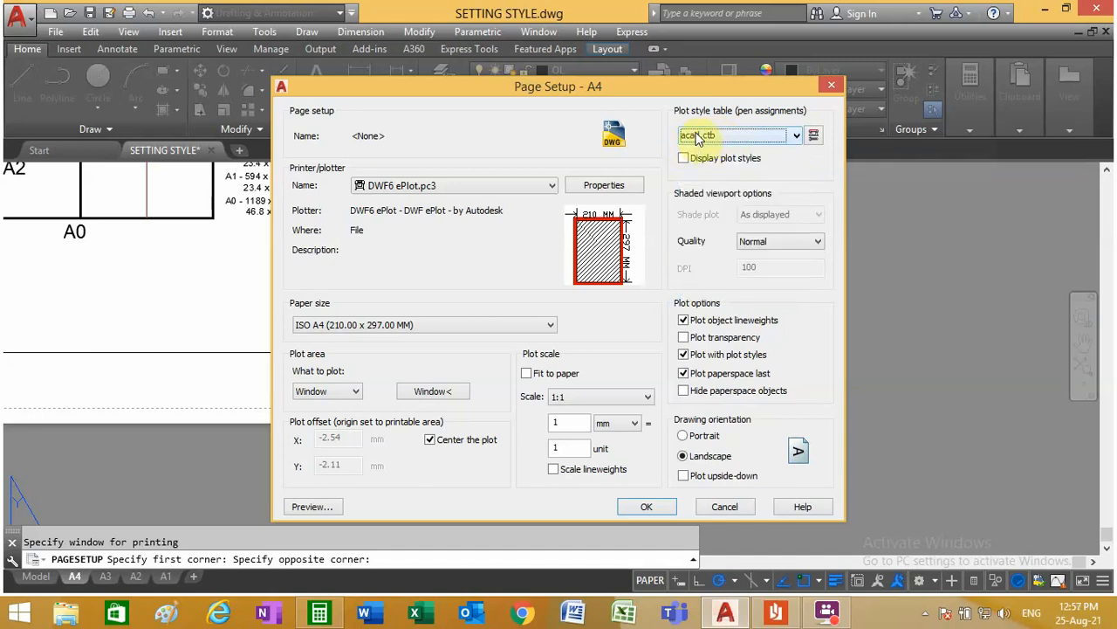
pyautogui.click(786, 241)
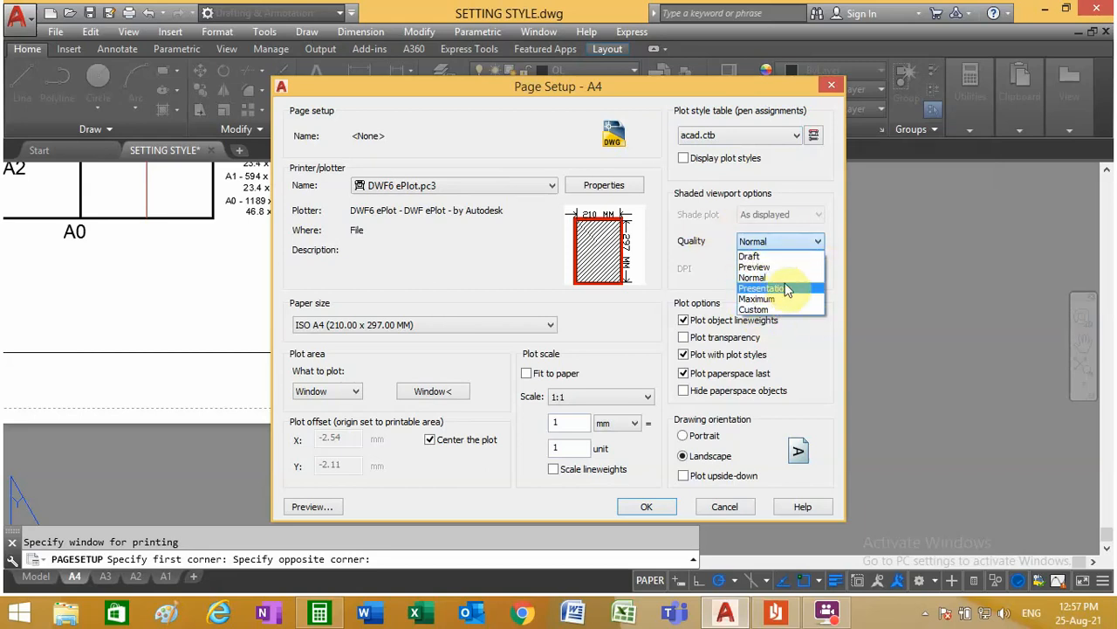
pyautogui.click(777, 240)
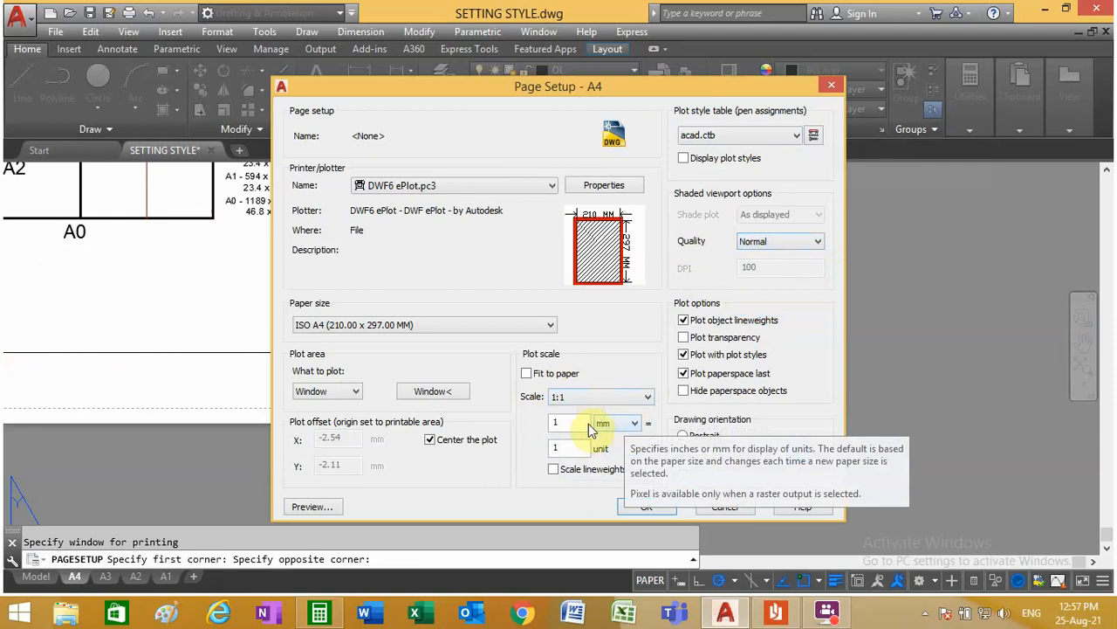
# Step: Keep the plot scale units in mm and enable scaling of lineweights
pyautogui.click(634, 424)
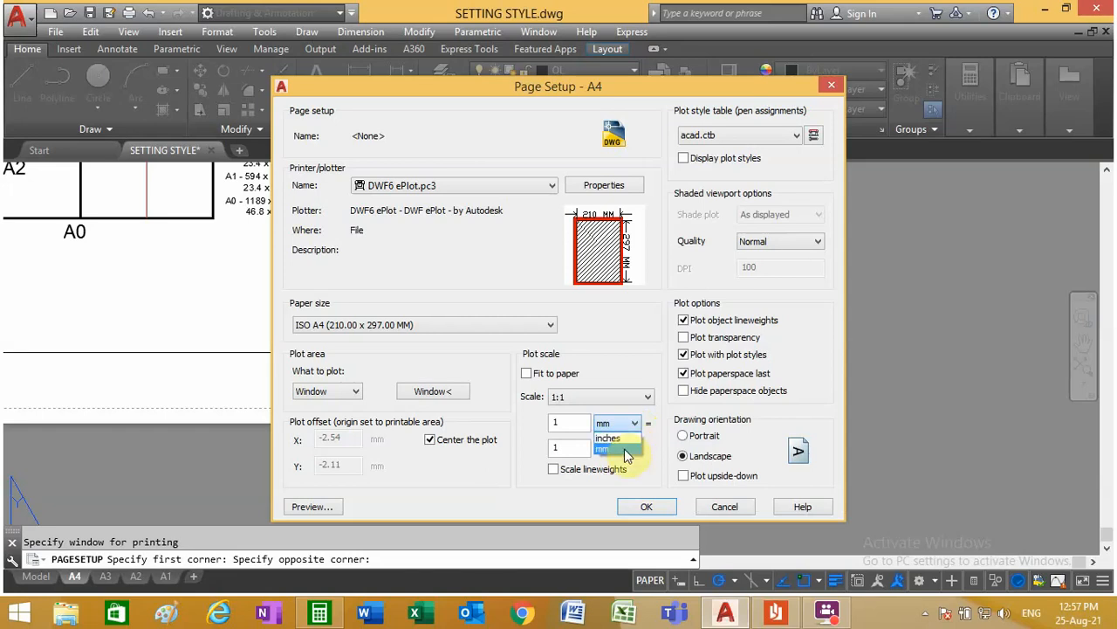
pyautogui.click(625, 447)
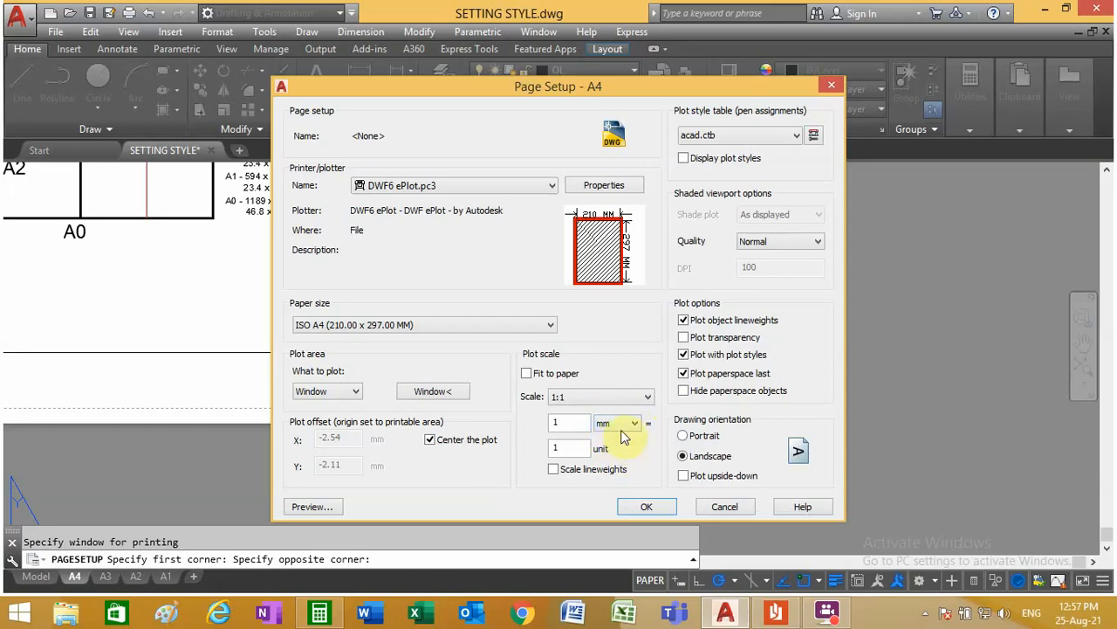
pyautogui.click(555, 469)
# Step: Preview the A4 plot in landscape orientation, and return to the page setup
pyautogui.click(310, 508)
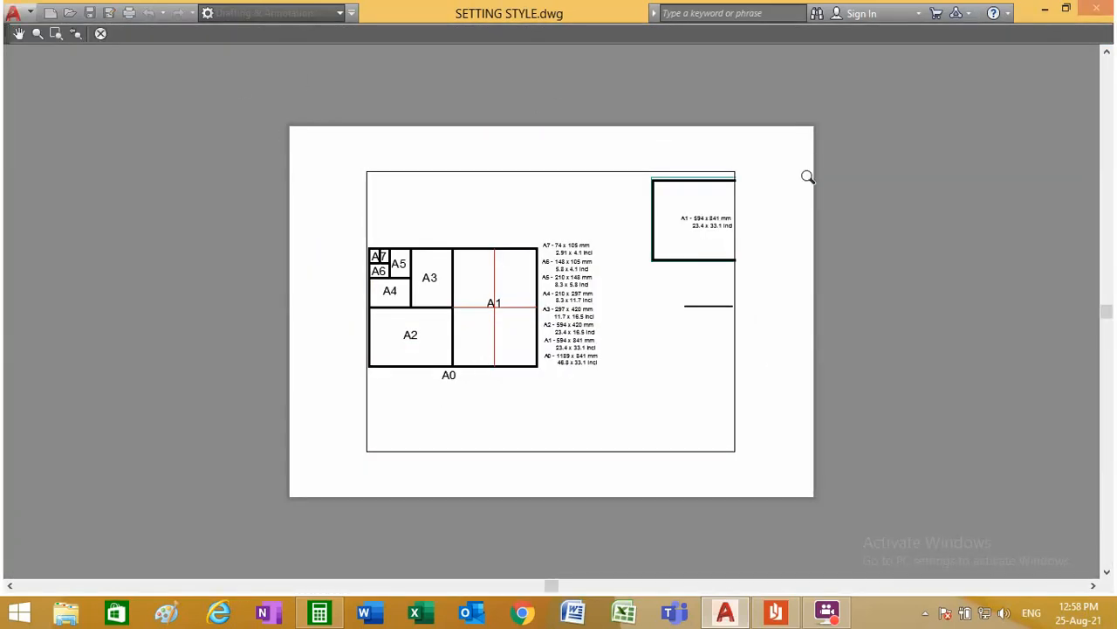
pyautogui.rightClick(601, 146)
pyautogui.click(633, 160)
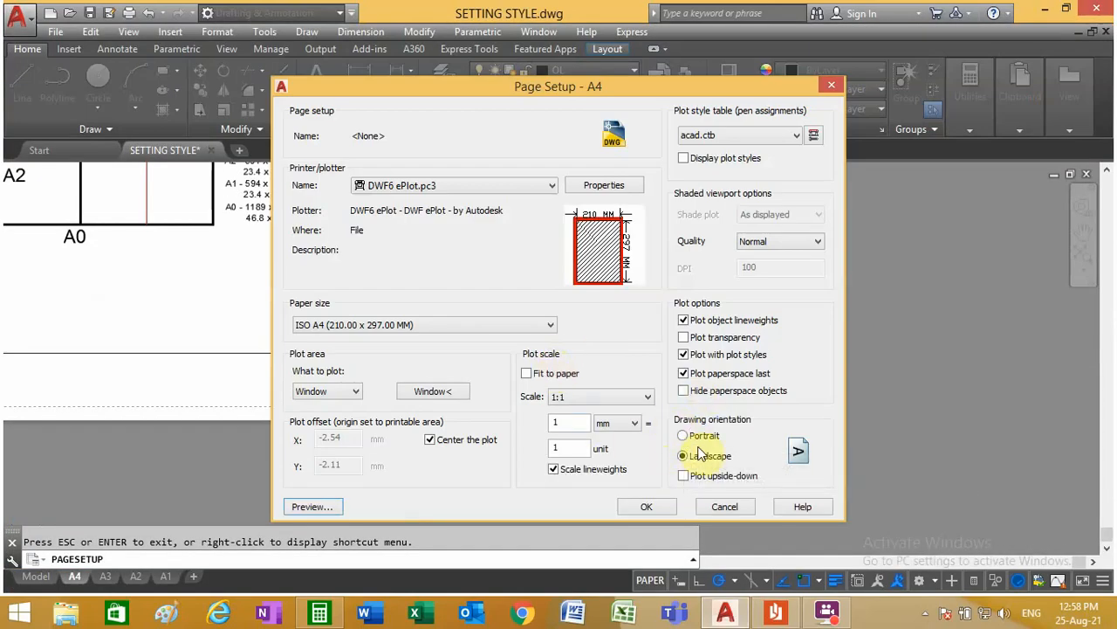
# Step: Change the drawing orientation to Portrait and preview the plot
pyautogui.click(682, 435)
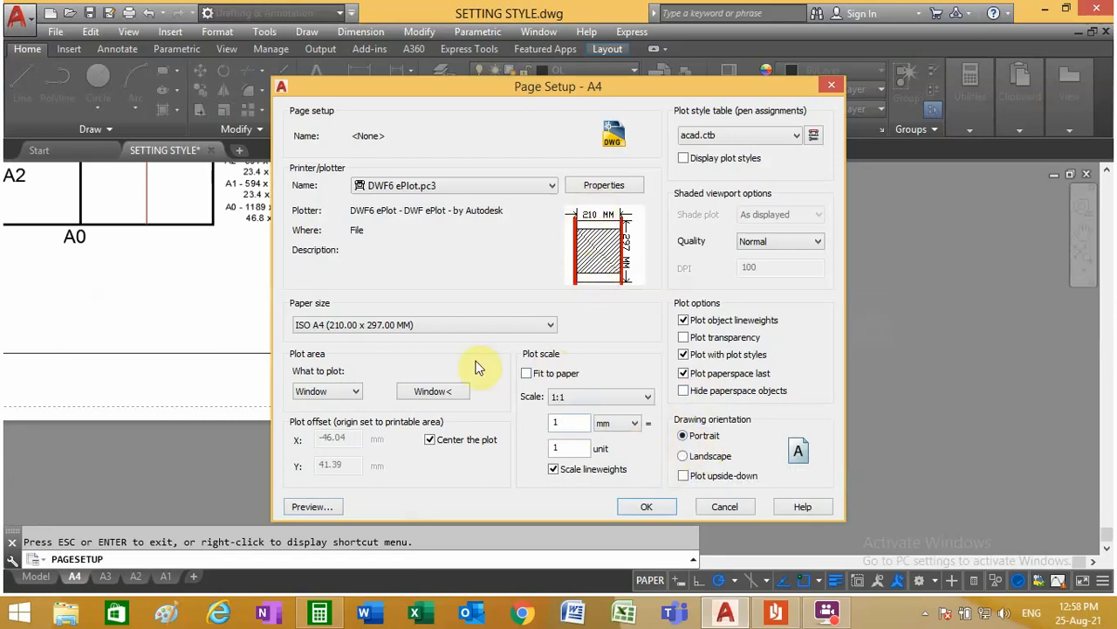
pyautogui.click(310, 506)
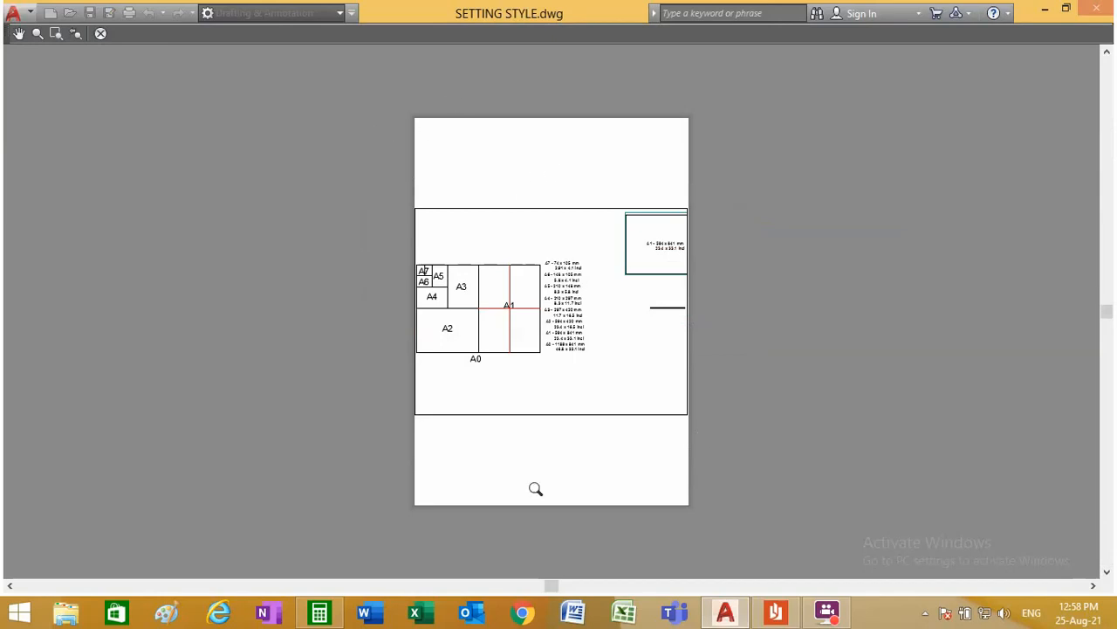
# Step: Leave the plot preview, set the A4 layout's drawing orientation to Landscape, and accept the page setup
pyautogui.rightClick(548, 185)
pyautogui.click(589, 194)
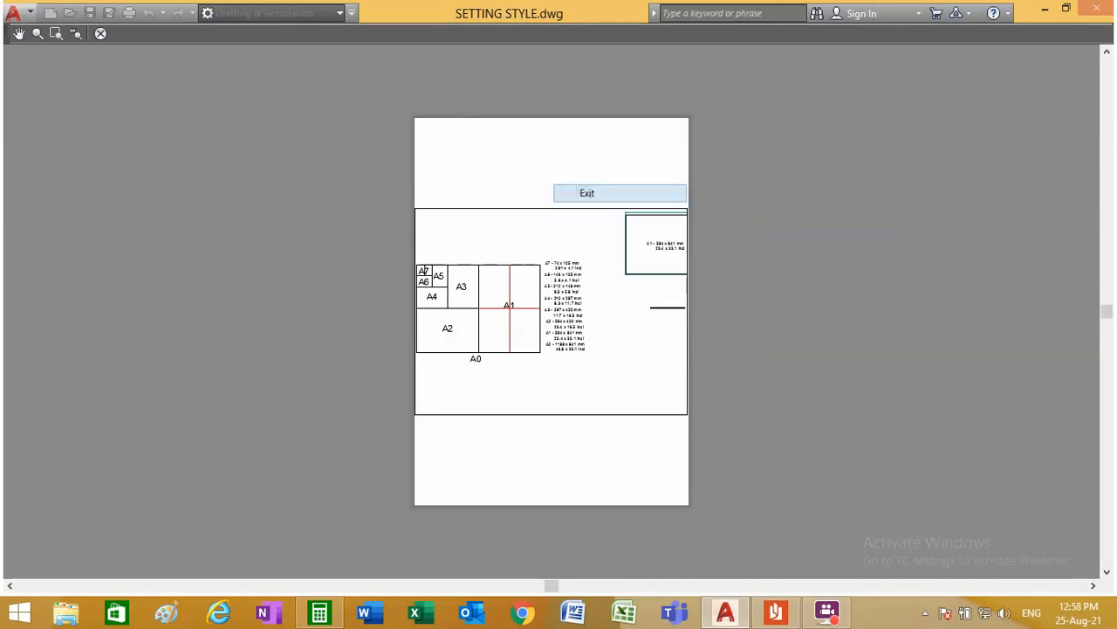
pyautogui.click(703, 455)
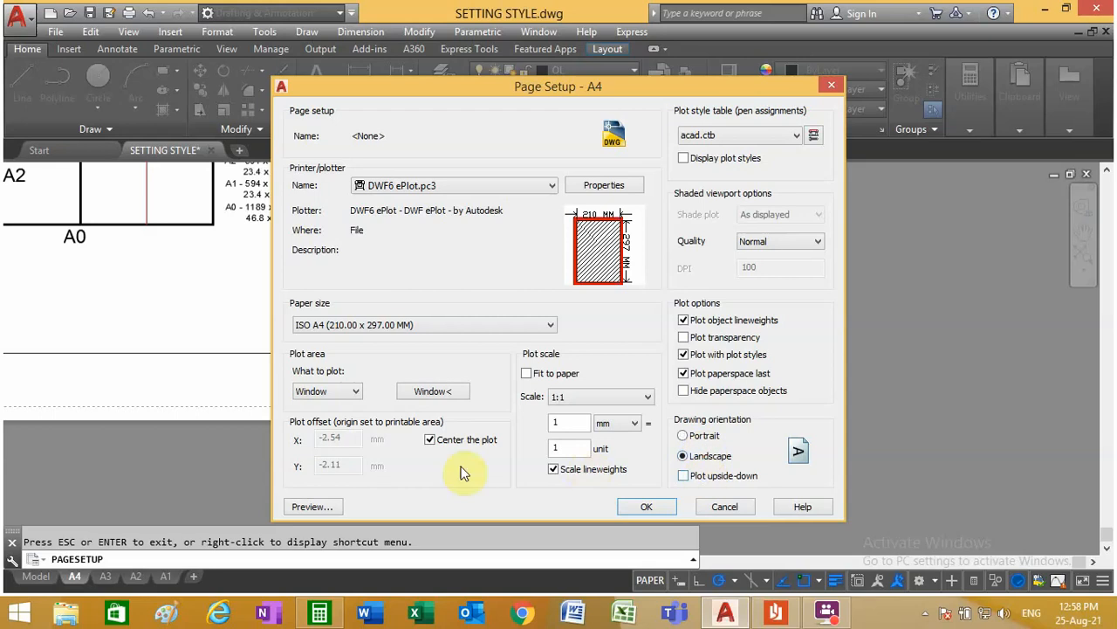
pyautogui.click(646, 506)
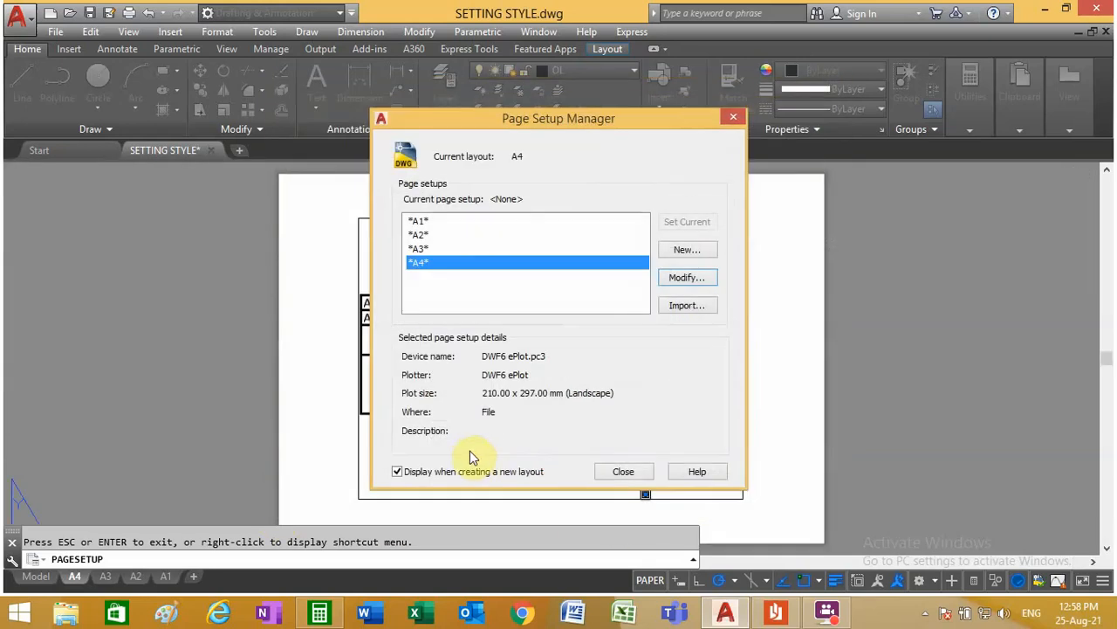
pyautogui.click(622, 472)
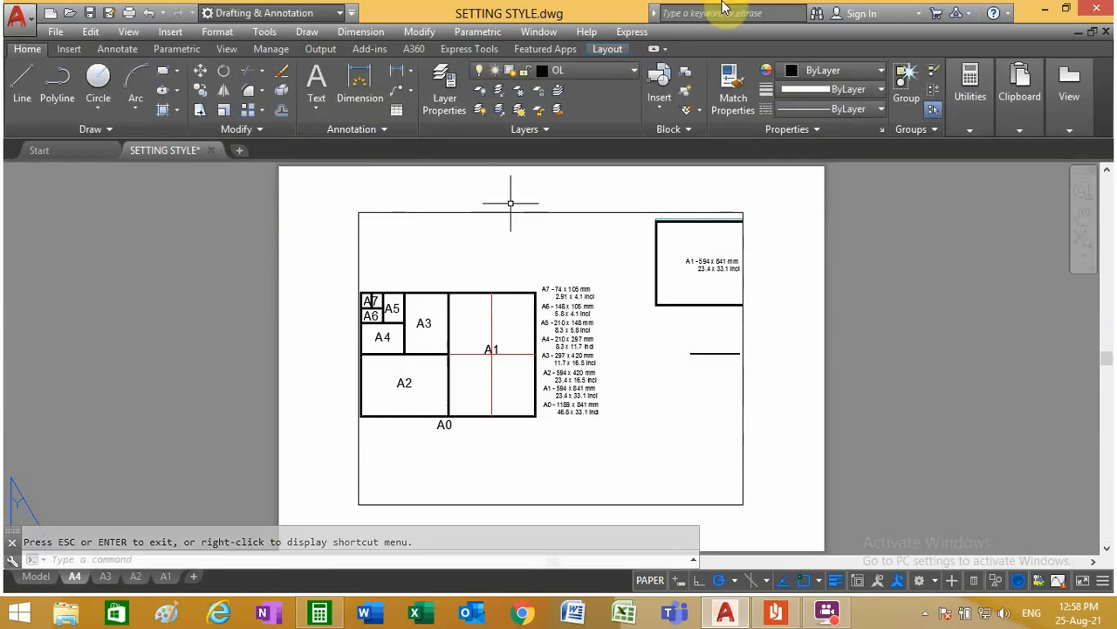
# Step: Erase the viewport from the A4 layout and look at the drawing in model space before returning to the layout
pyautogui.click(284, 73)
pyautogui.click(438, 213)
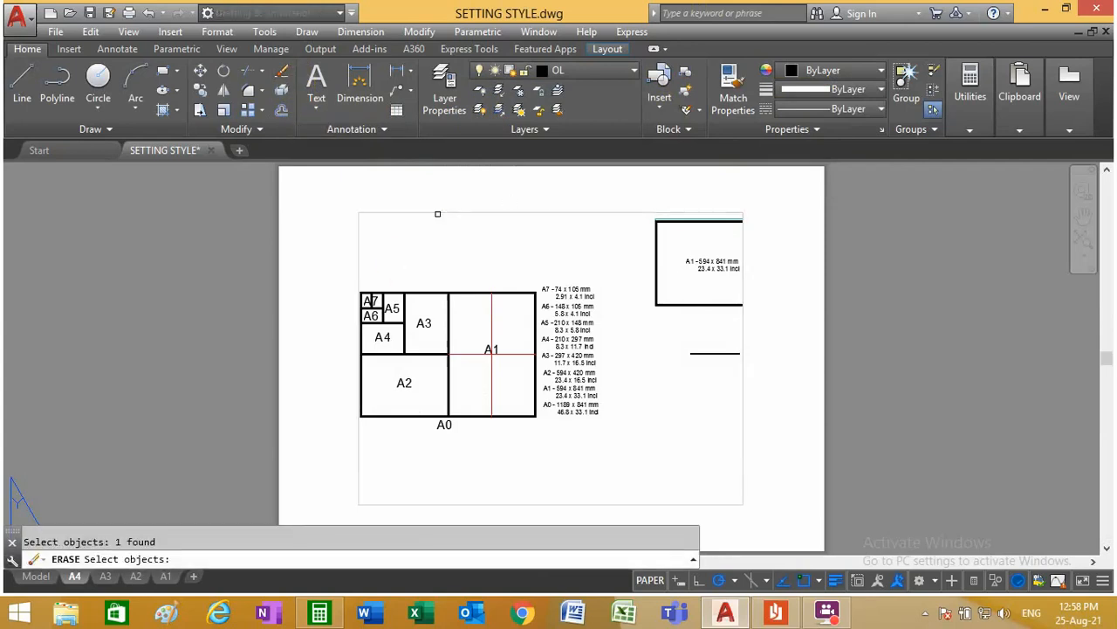
pyautogui.press('Return')
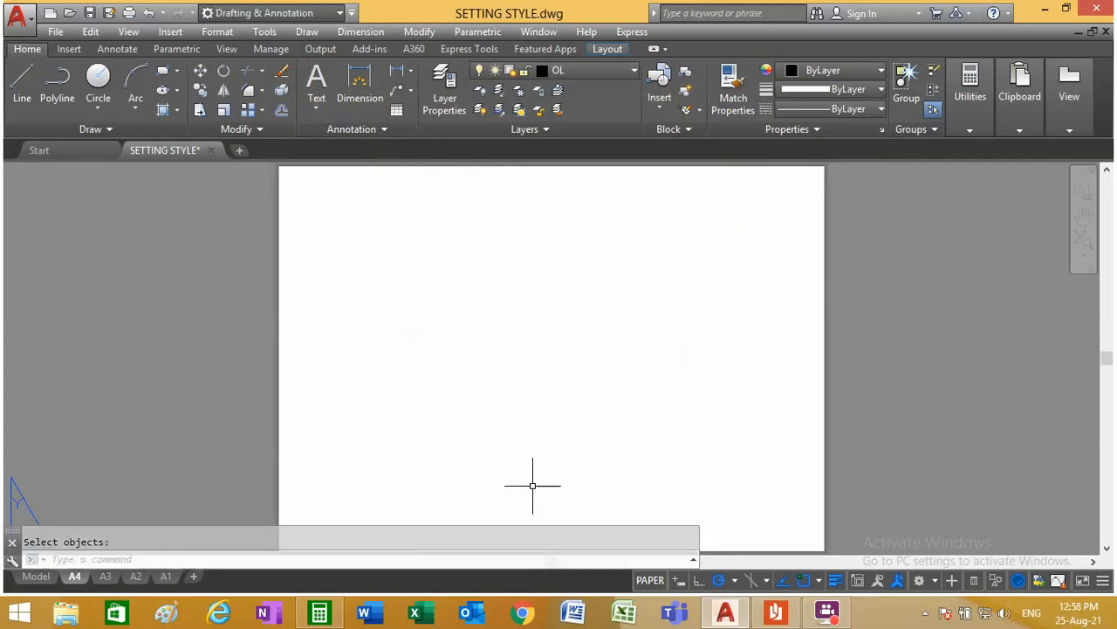
pyautogui.click(36, 578)
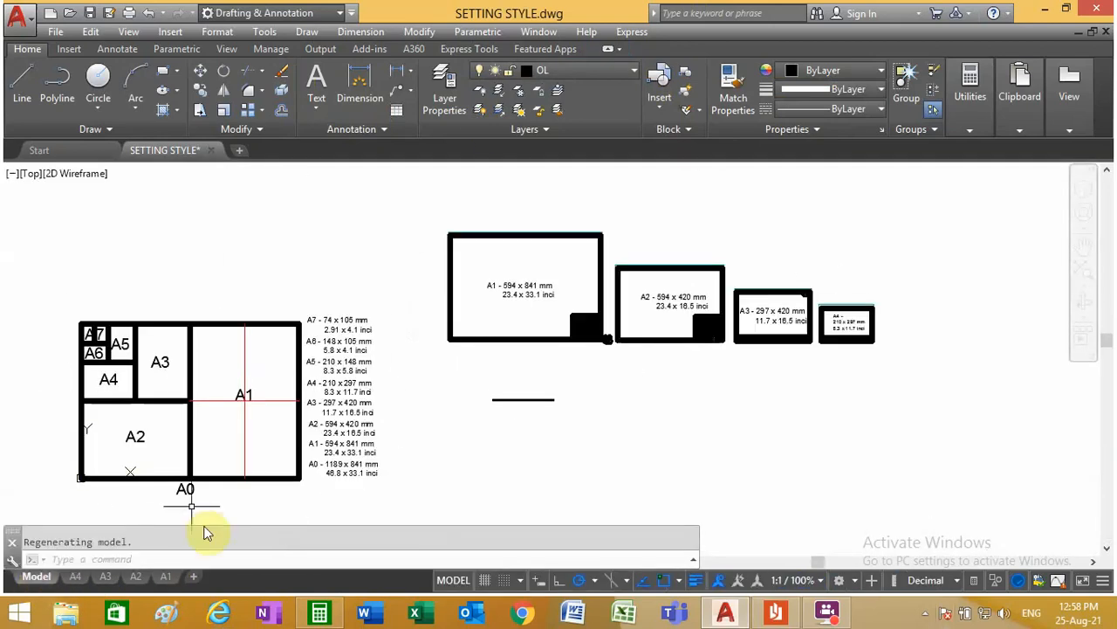
pyautogui.click(75, 578)
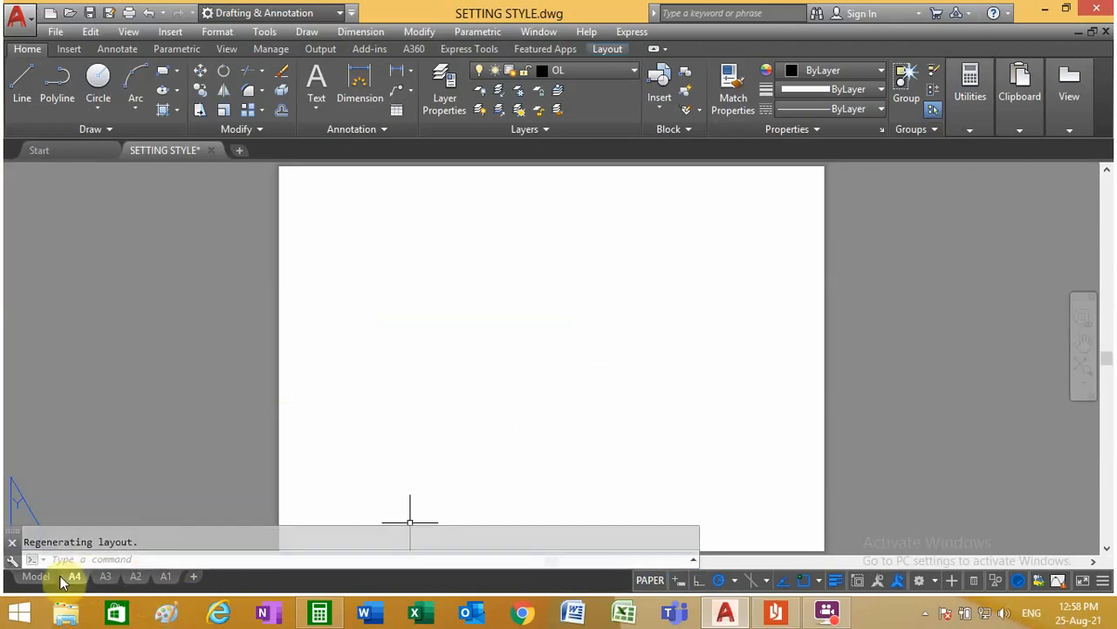
# Step: Open the A3 layout's page setup for modification and assign the DWF6 ePlot.pc3 plotter
pyautogui.click(105, 579)
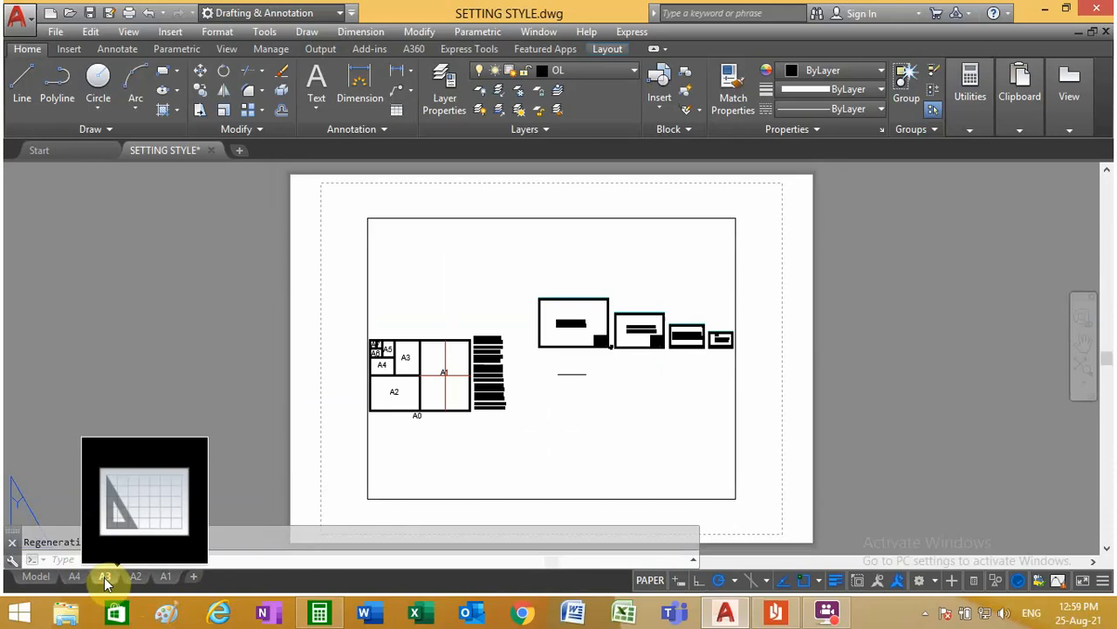
pyautogui.rightClick(105, 580)
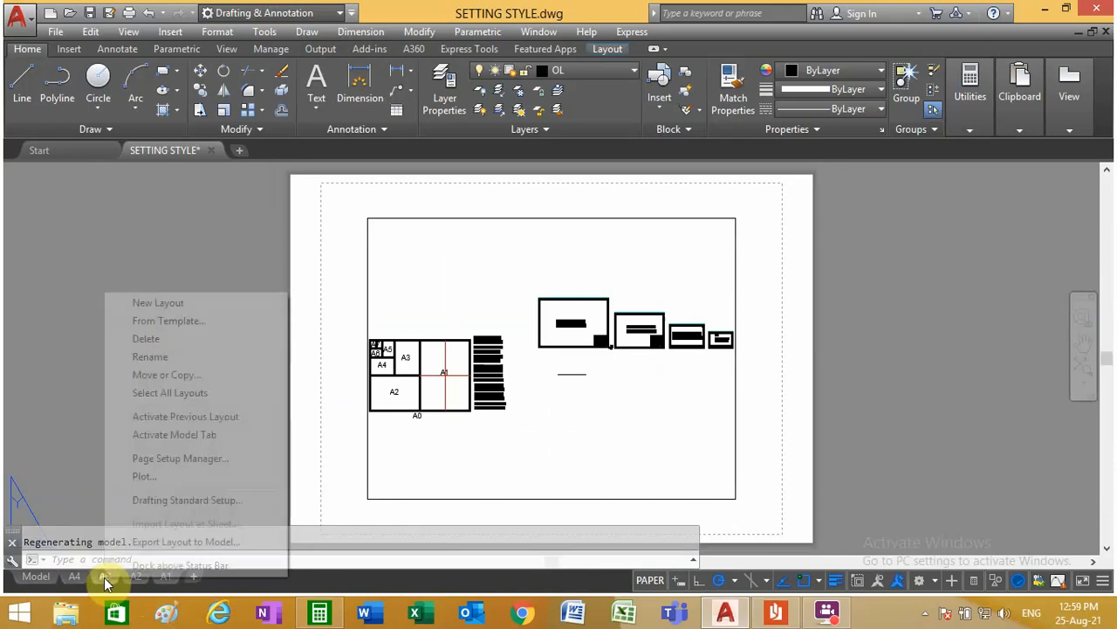
pyautogui.click(216, 460)
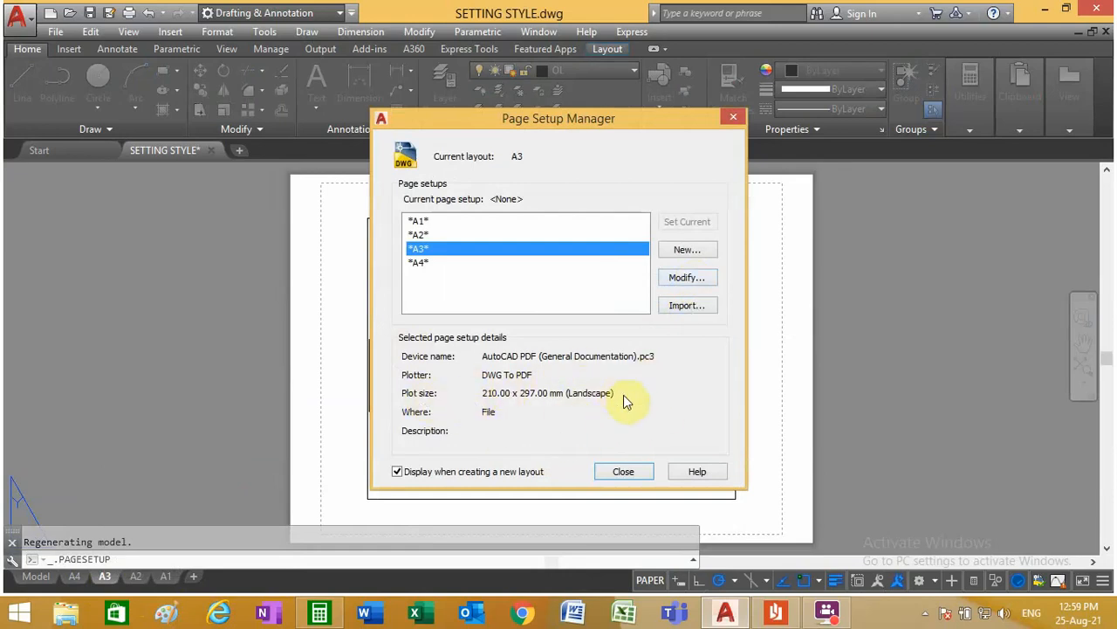
pyautogui.click(686, 279)
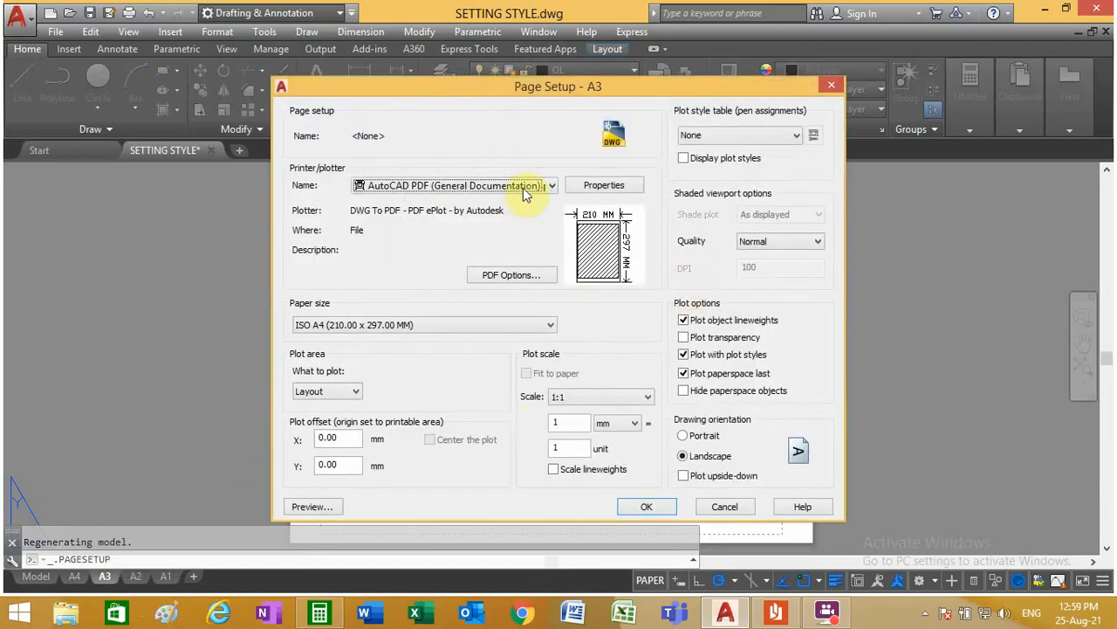
pyautogui.click(551, 186)
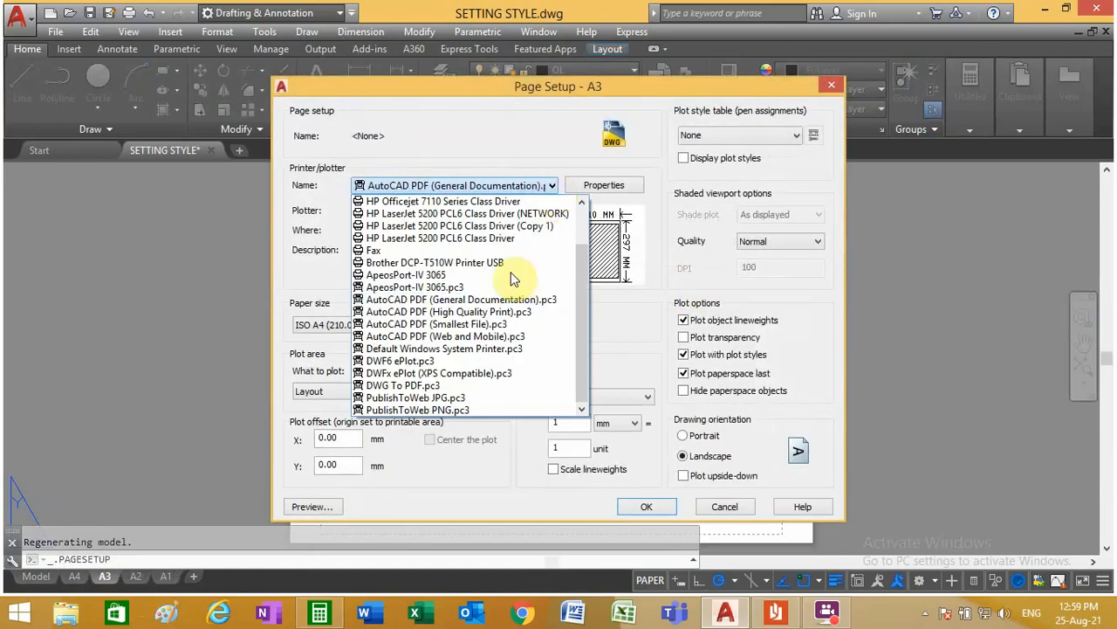
pyautogui.click(476, 360)
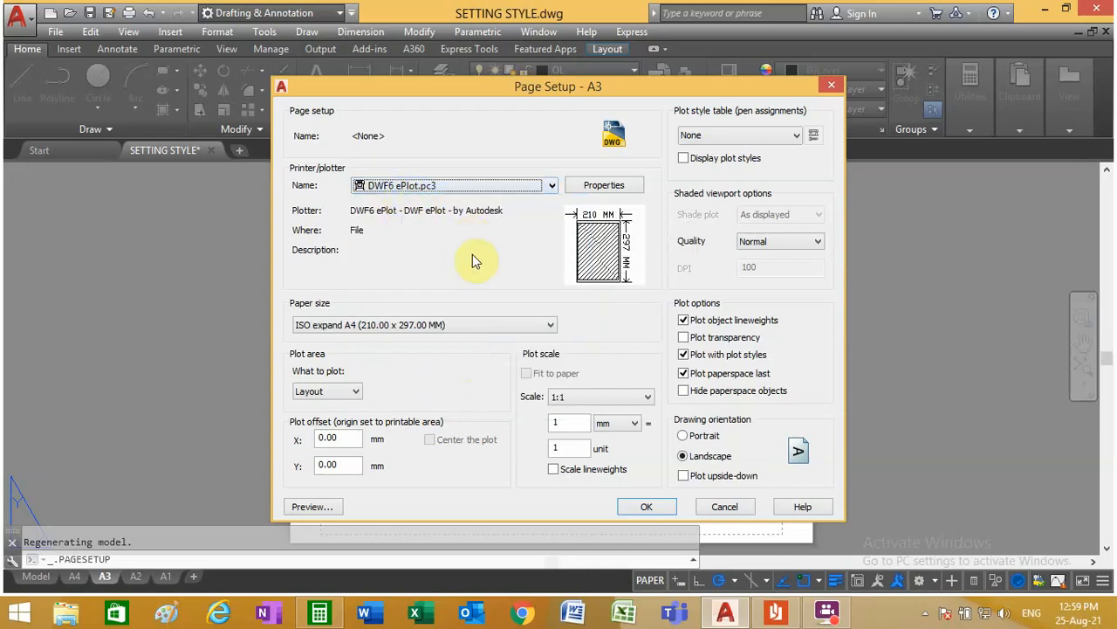
# Step: In the plotter properties, modify the standard paper size ISO A3 (420.00 x 297.00 MM), keeping all four printable-area margins at 0
pyautogui.click(602, 187)
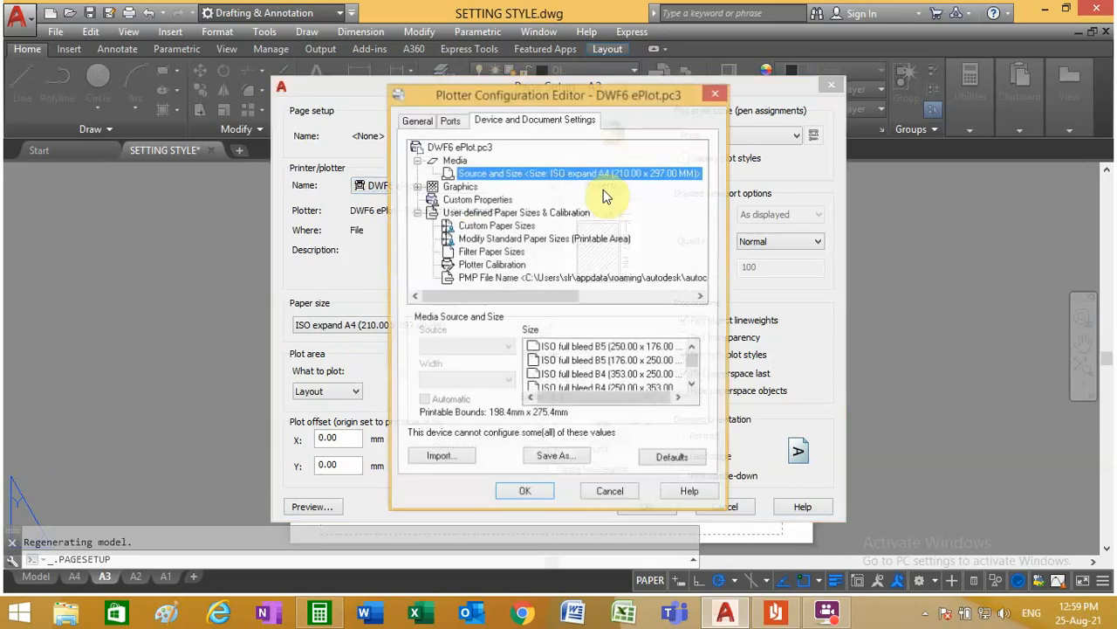
pyautogui.click(518, 240)
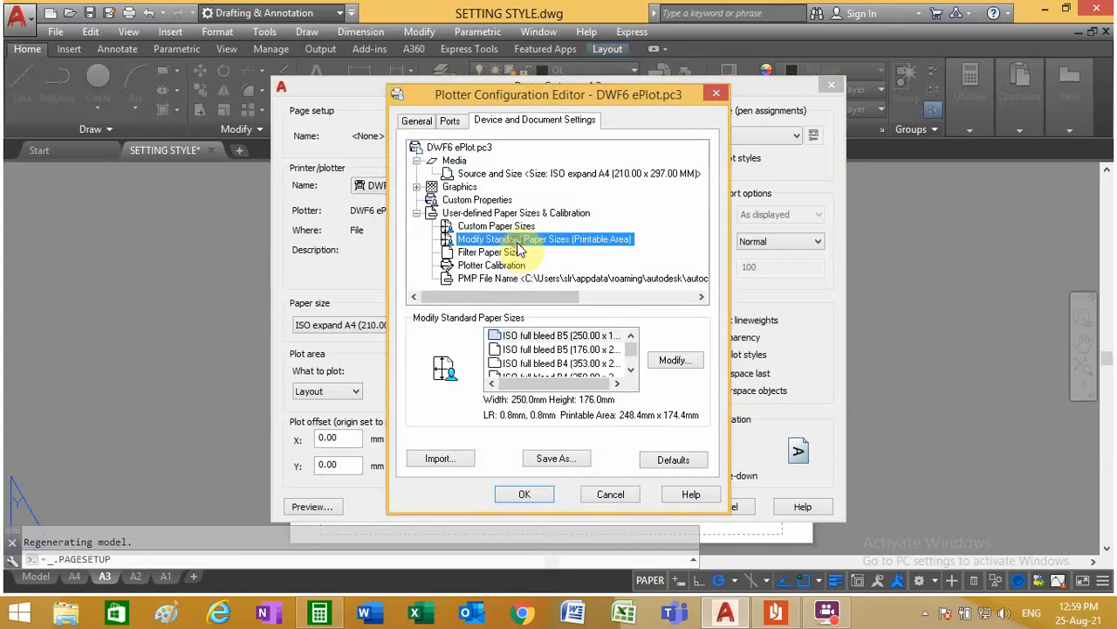
pyautogui.click(630, 376)
pyautogui.moveTo(630, 376); pyautogui.dragTo(632, 376)
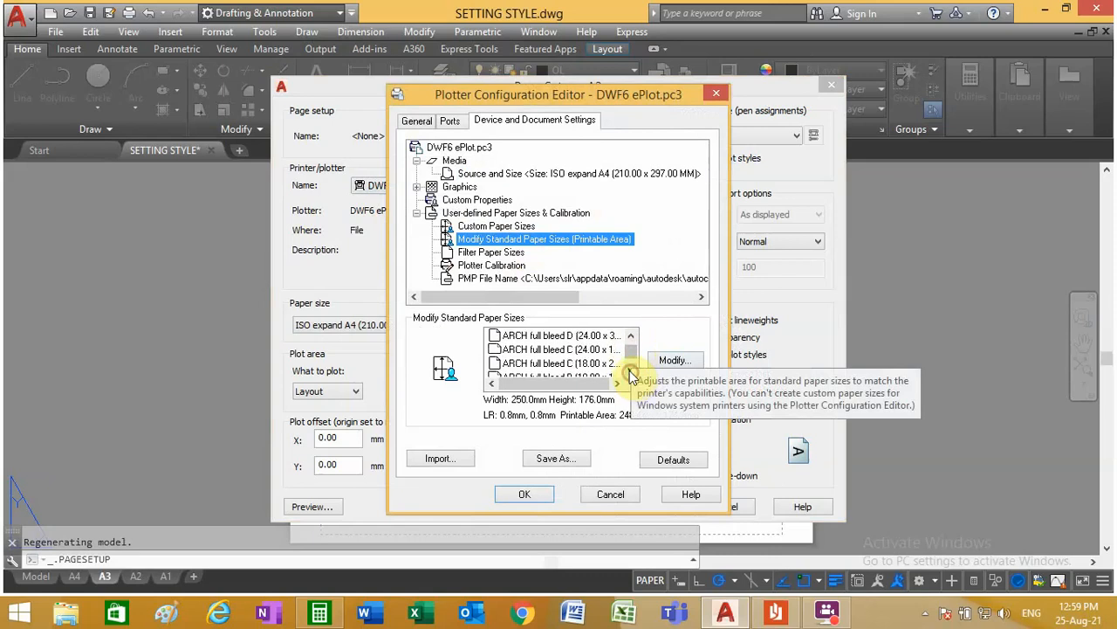
pyautogui.moveTo(631, 337); pyautogui.dragTo(631, 337)
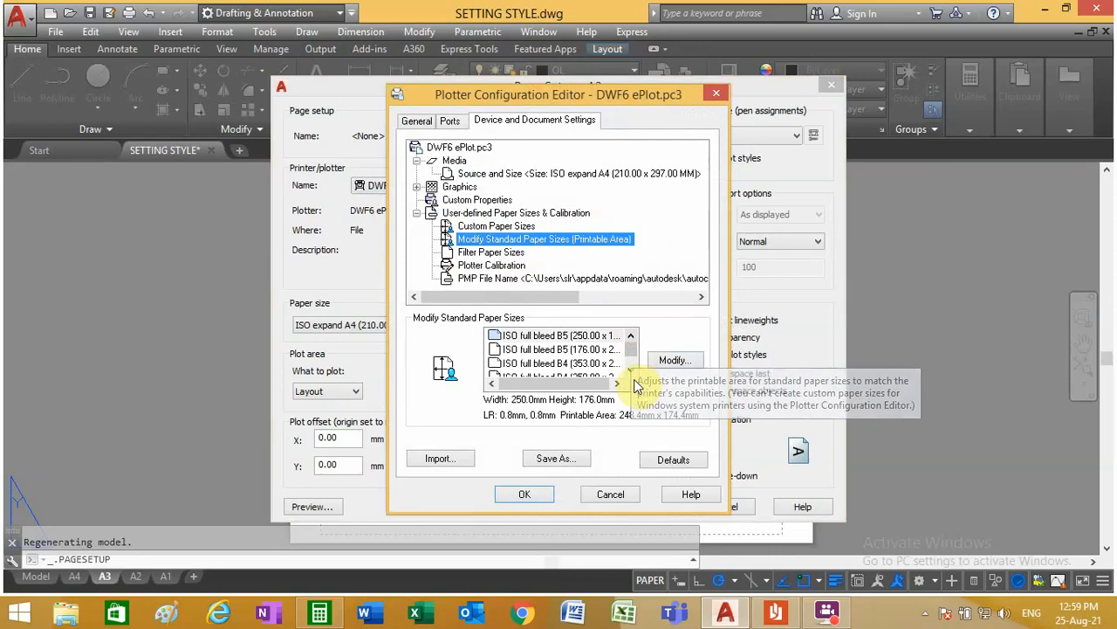
pyautogui.moveTo(632, 376); pyautogui.dragTo(632, 376)
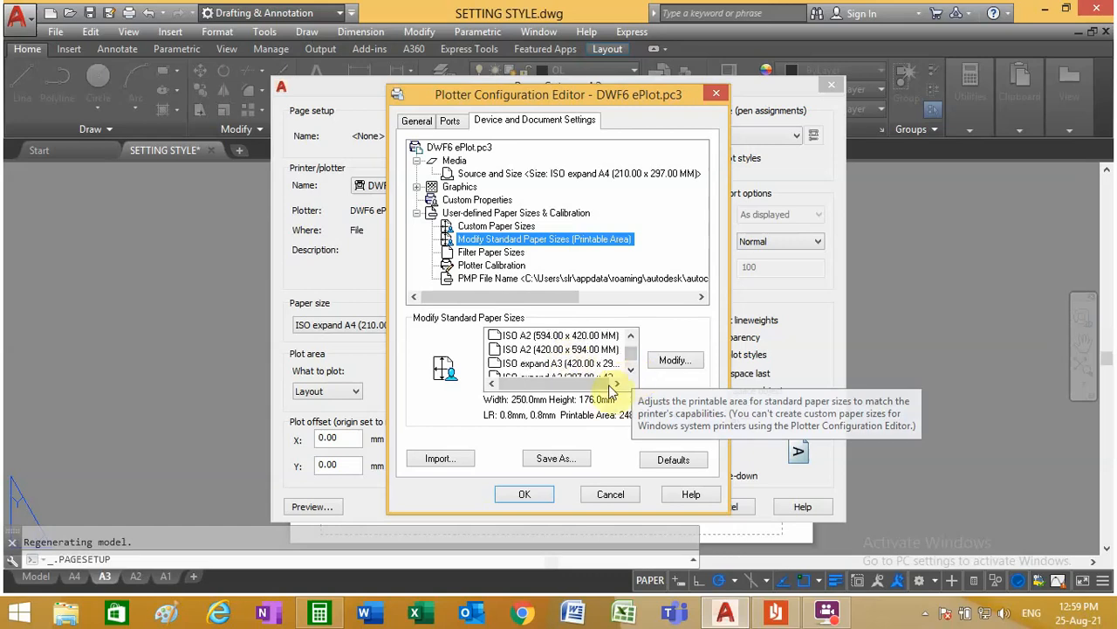
pyautogui.click(630, 371)
pyautogui.click(630, 371)
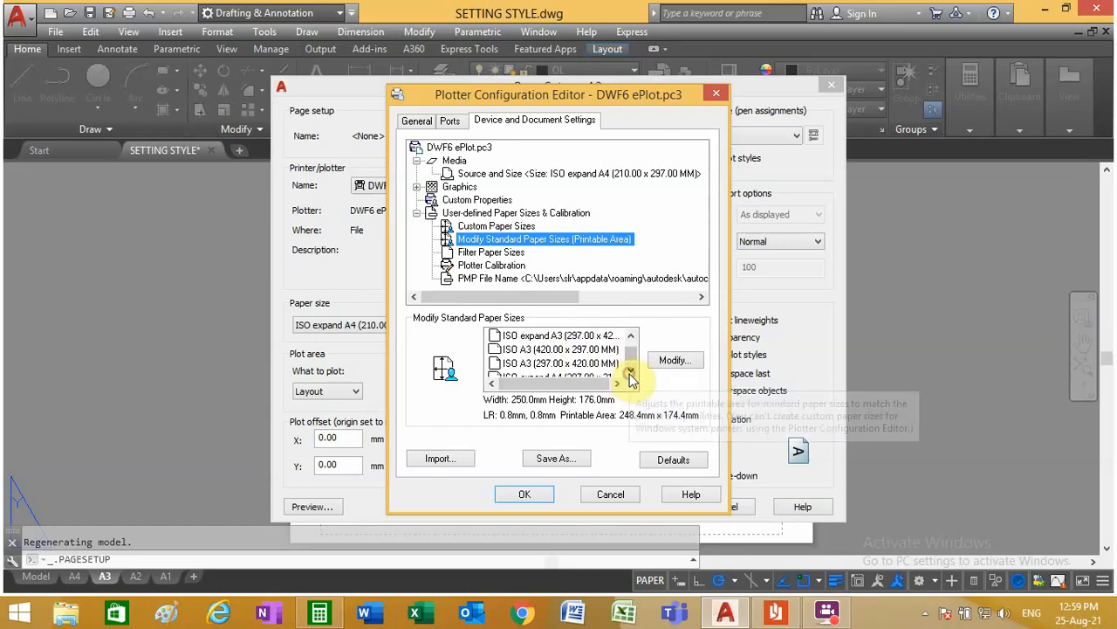
pyautogui.click(566, 350)
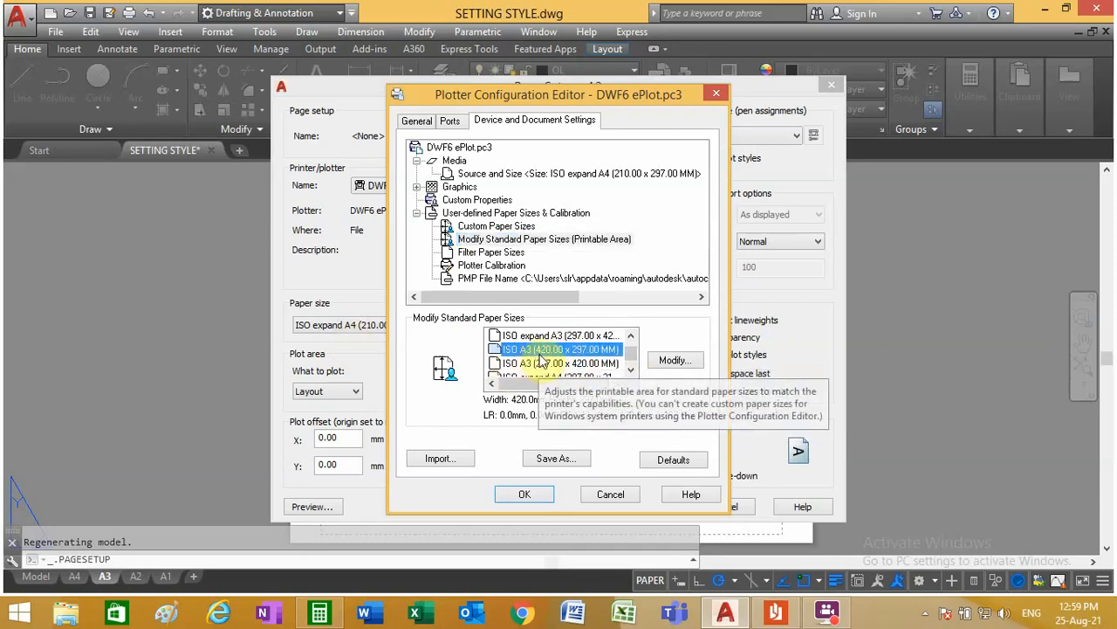
pyautogui.click(674, 360)
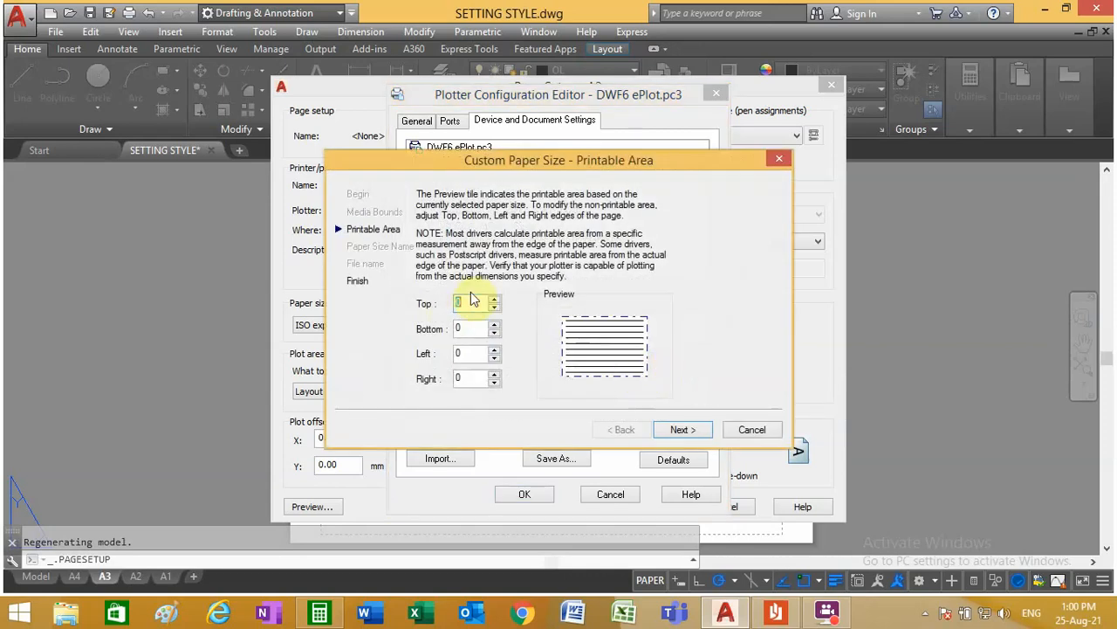
pyautogui.click(680, 430)
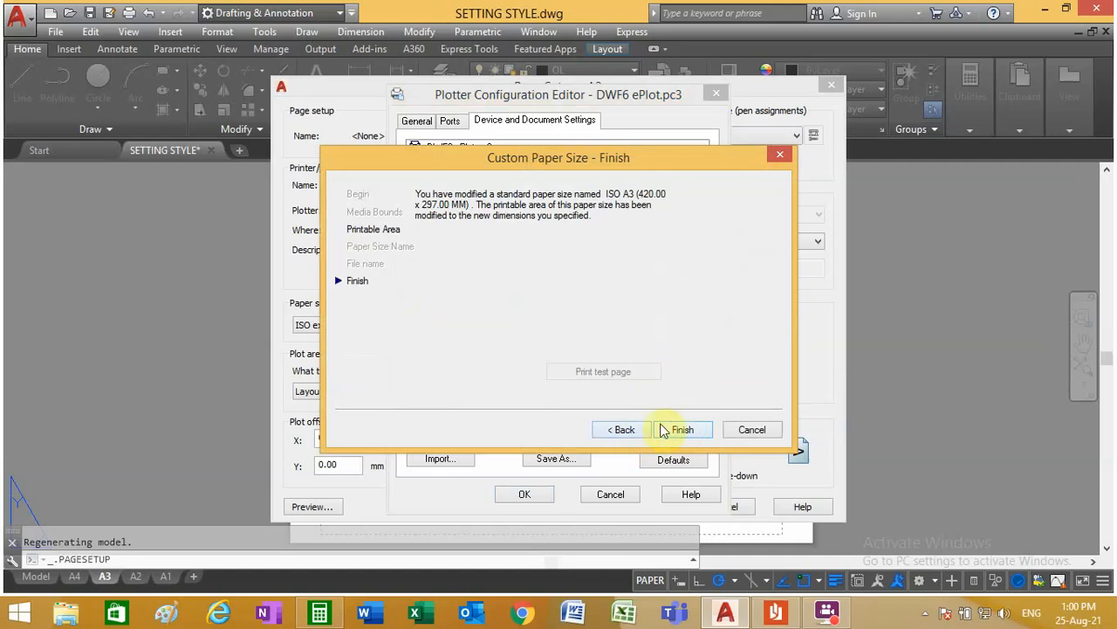
pyautogui.click(679, 430)
pyautogui.click(528, 494)
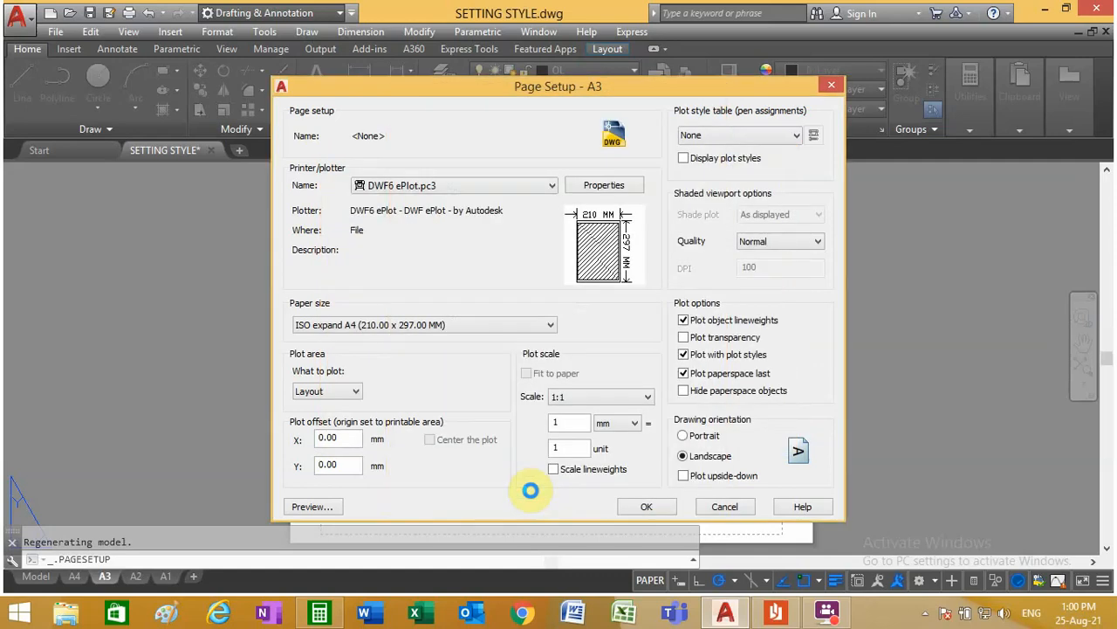
# Step: Set the A3 layout's paper size to ISO A3 (420.00 x 297.00 MM)
pyautogui.click(323, 332)
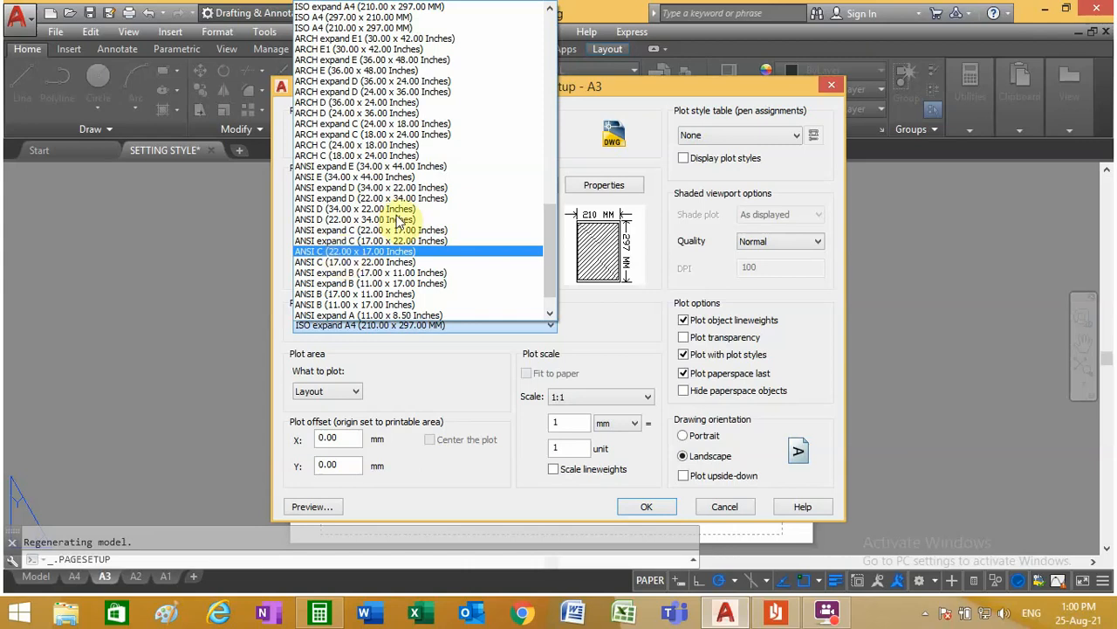
pyautogui.scroll(-1, 400, 214)
pyautogui.scroll(-12, 402, 212)
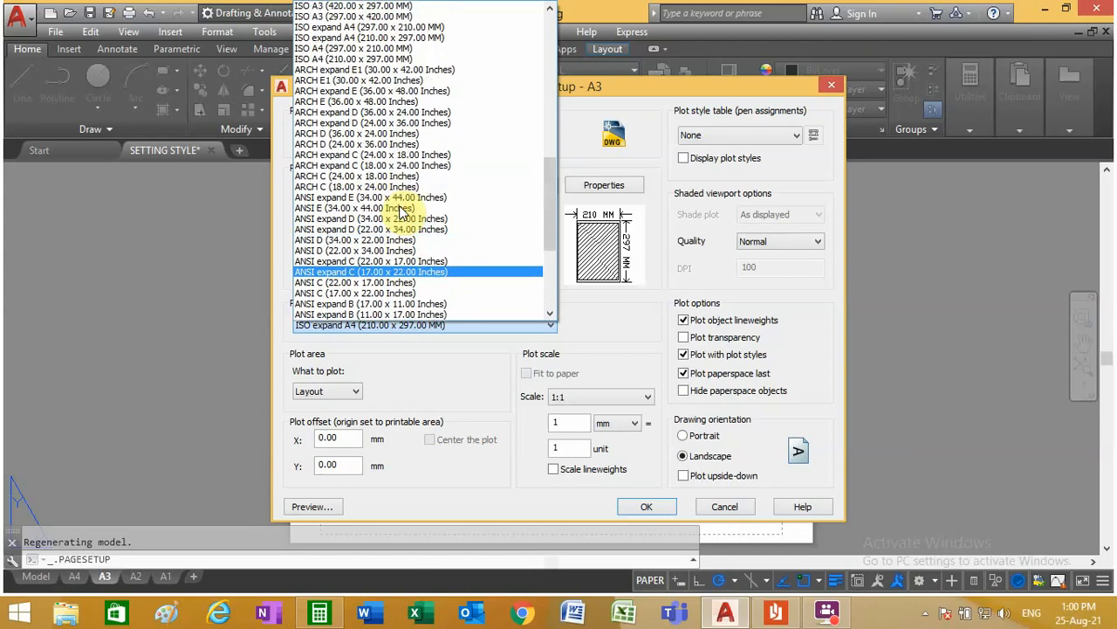
pyautogui.scroll(-3, 400, 212)
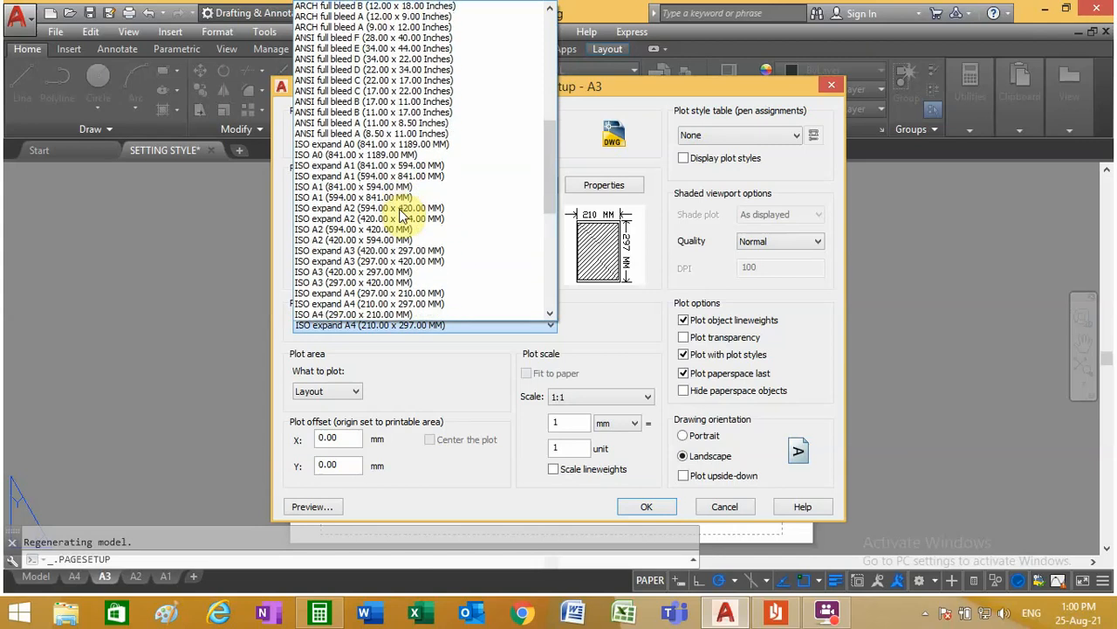
pyautogui.scroll(-1, 389, 227)
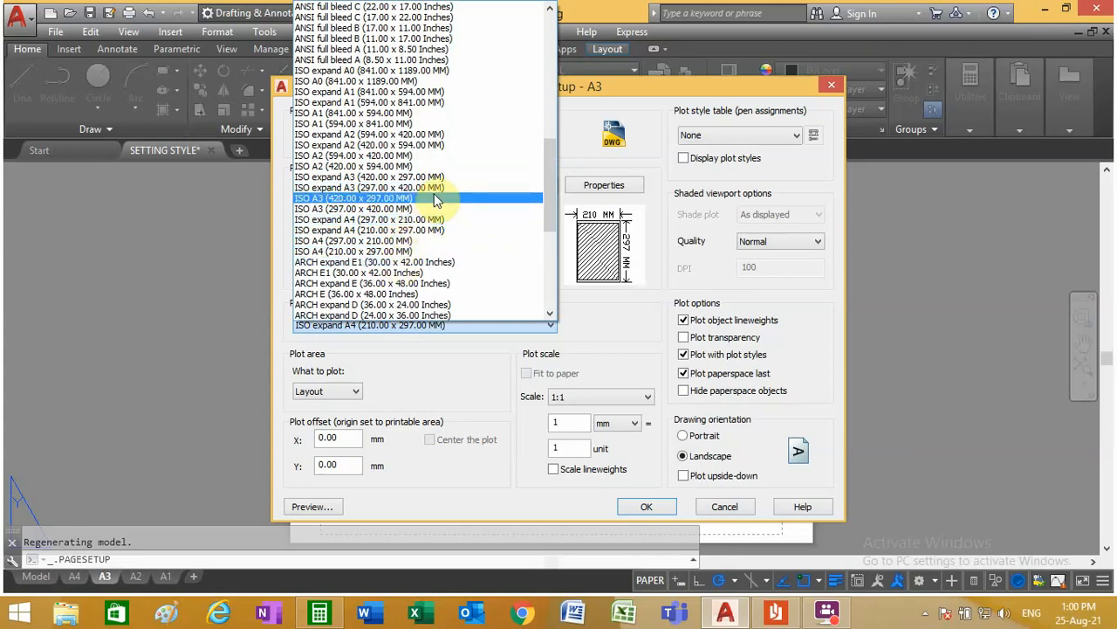
pyautogui.click(434, 198)
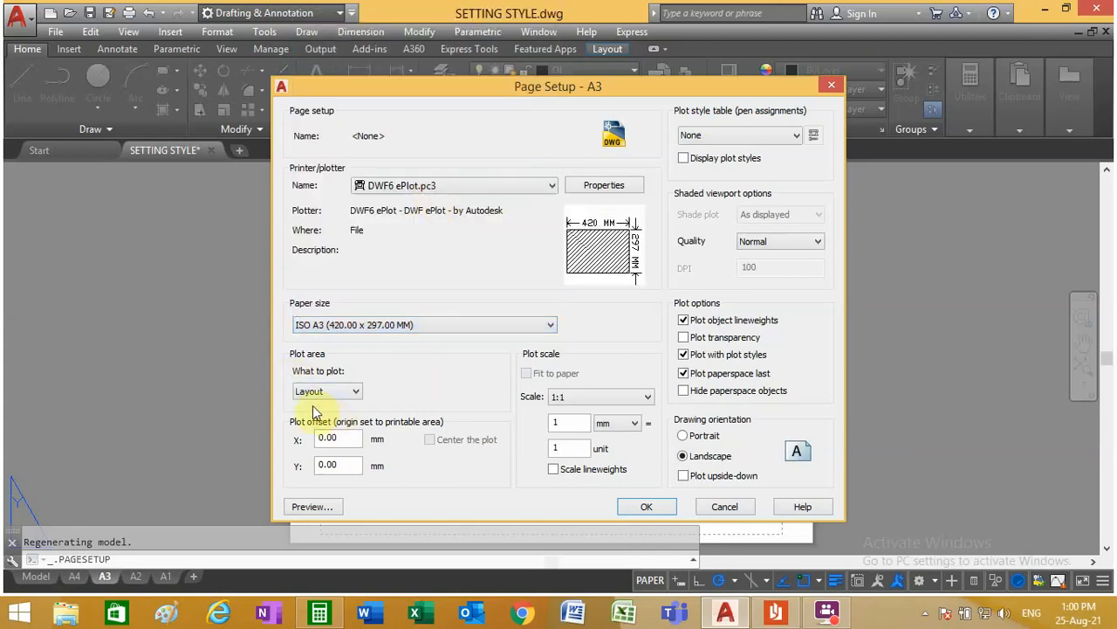
# Step: Set the plot area to a window enclosing the whole sheet of the A3 layout, and center the plot
pyautogui.click(343, 392)
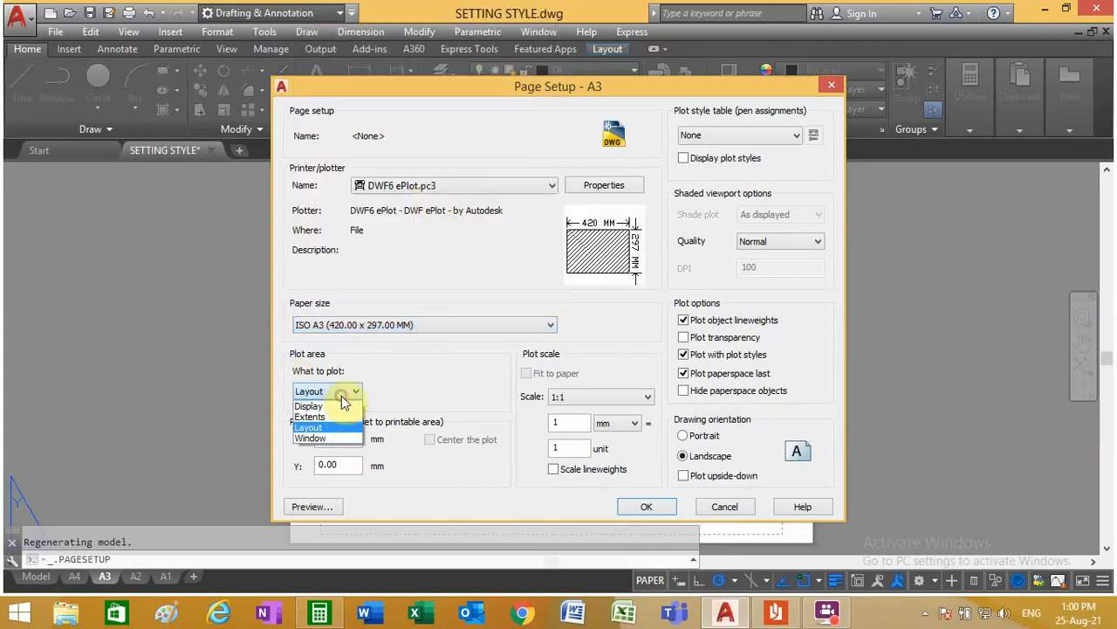
pyautogui.click(324, 440)
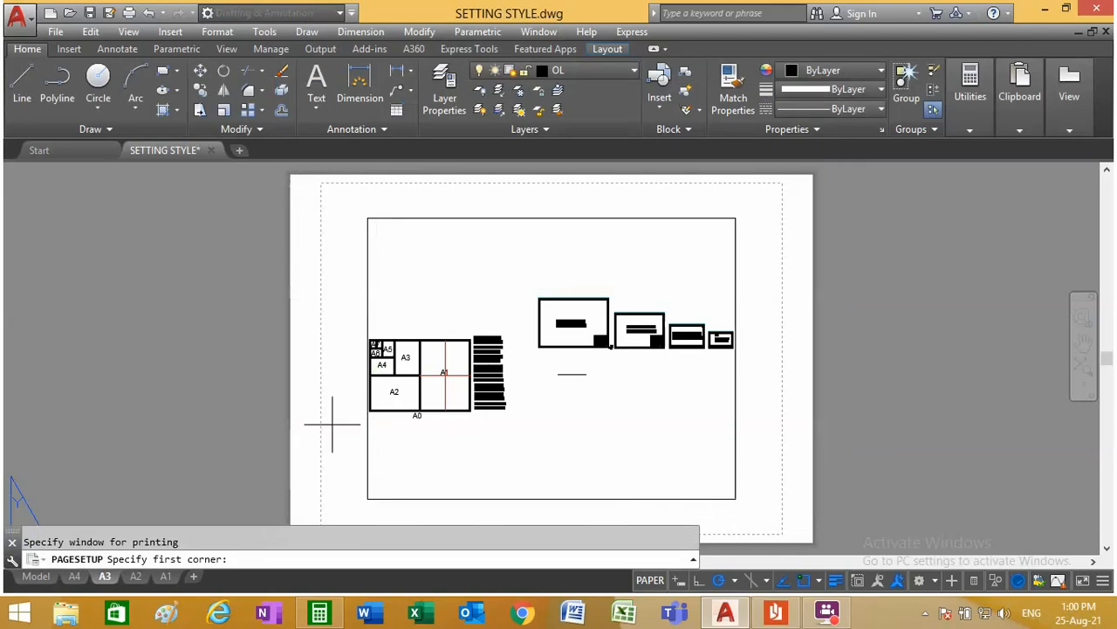
pyautogui.click(283, 175)
pyautogui.scroll(-3, 436, 349)
pyautogui.scroll(8, 347, 297)
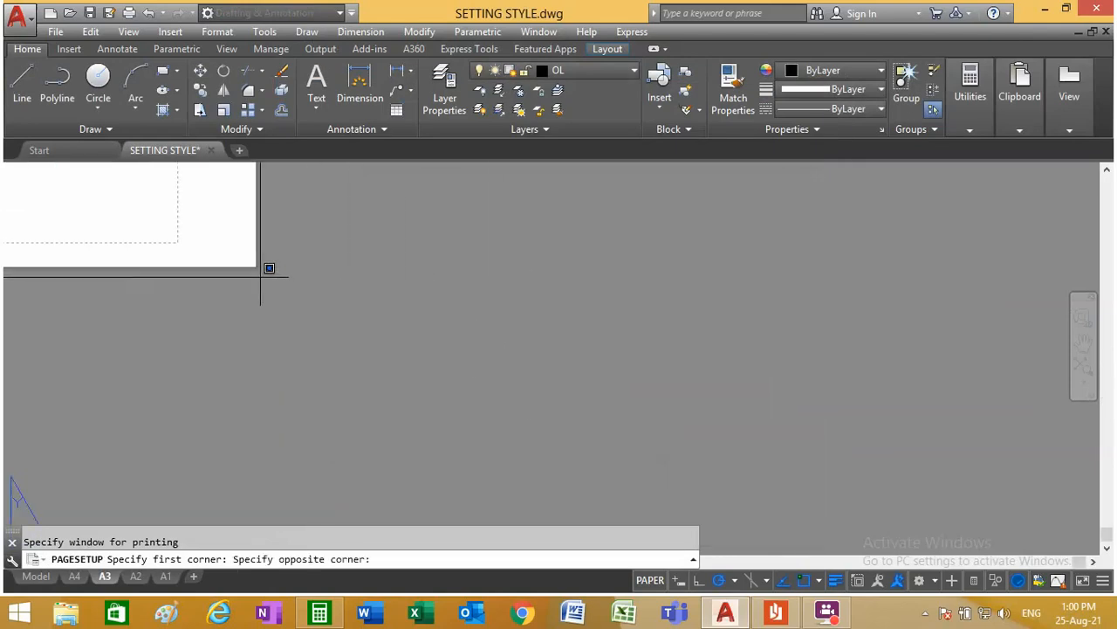
pyautogui.click(494, 362)
pyautogui.click(453, 441)
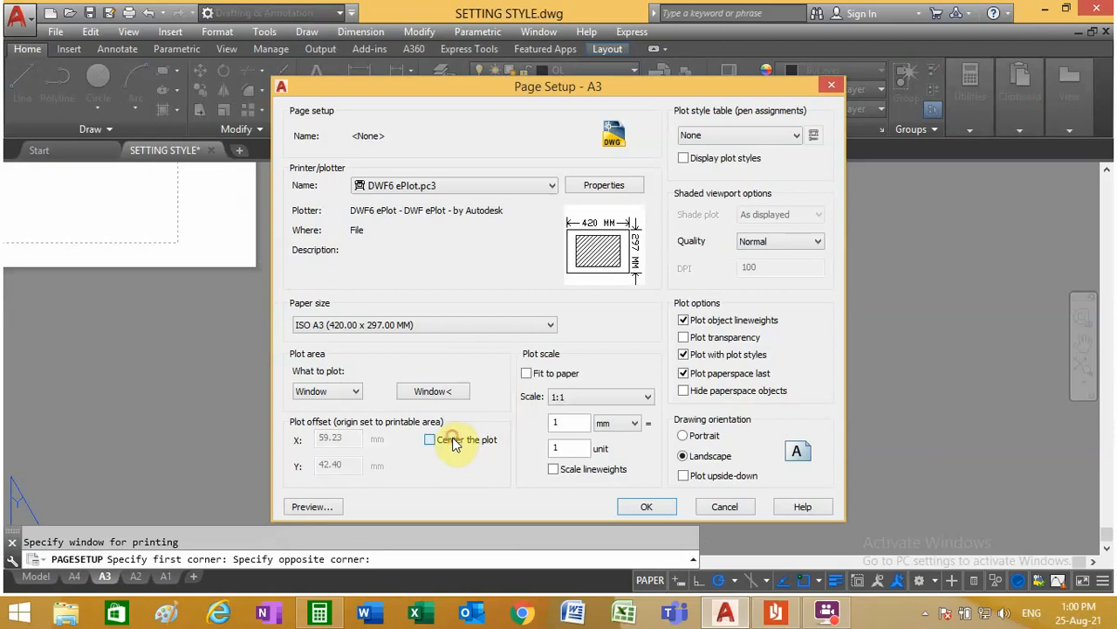
# Step: Enable scaling of lineweights and assign the acad.ctb plot style table to the A3 page setup
pyautogui.click(559, 471)
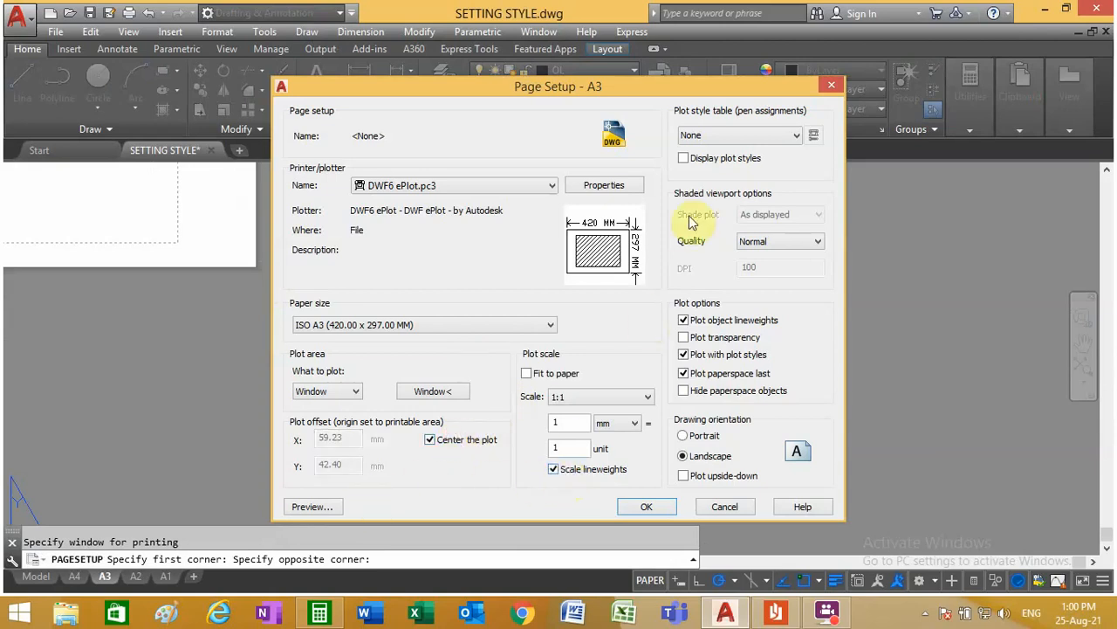
pyautogui.click(721, 135)
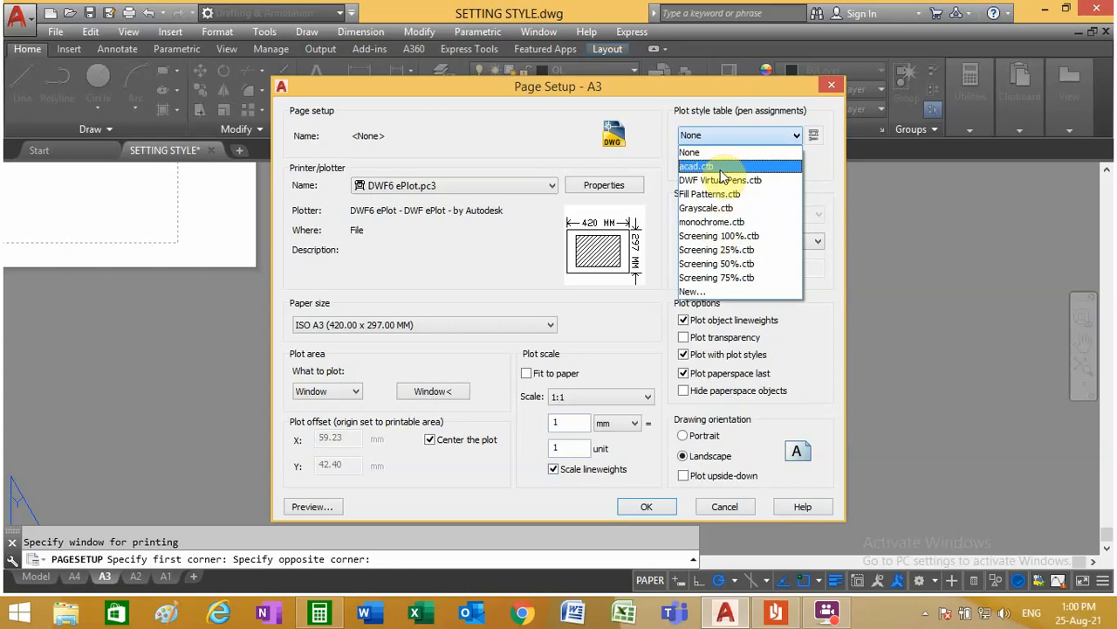
pyautogui.click(721, 167)
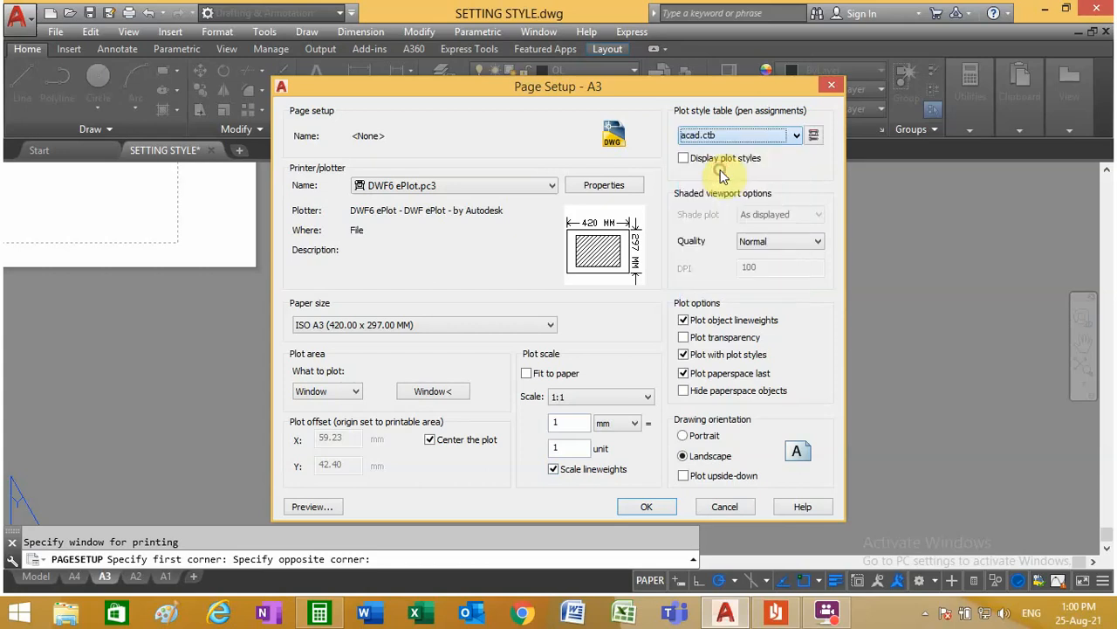
# Step: Preview the A3 layout's plot, accept its page setup, and close the Page Setup Manager
pyautogui.click(310, 507)
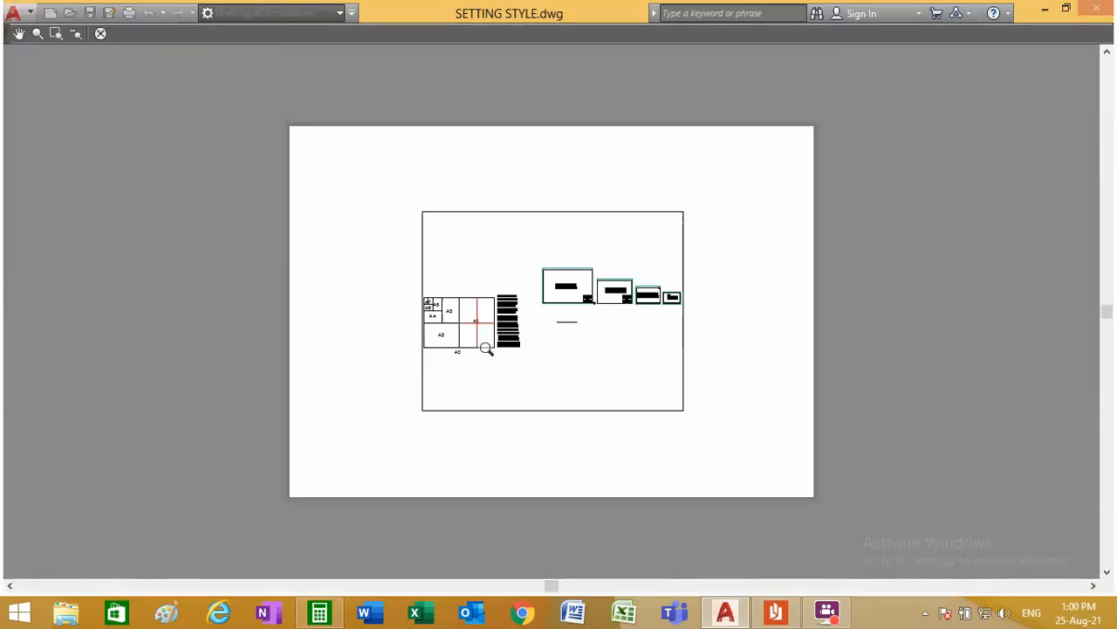
pyautogui.rightClick(487, 349)
pyautogui.click(506, 362)
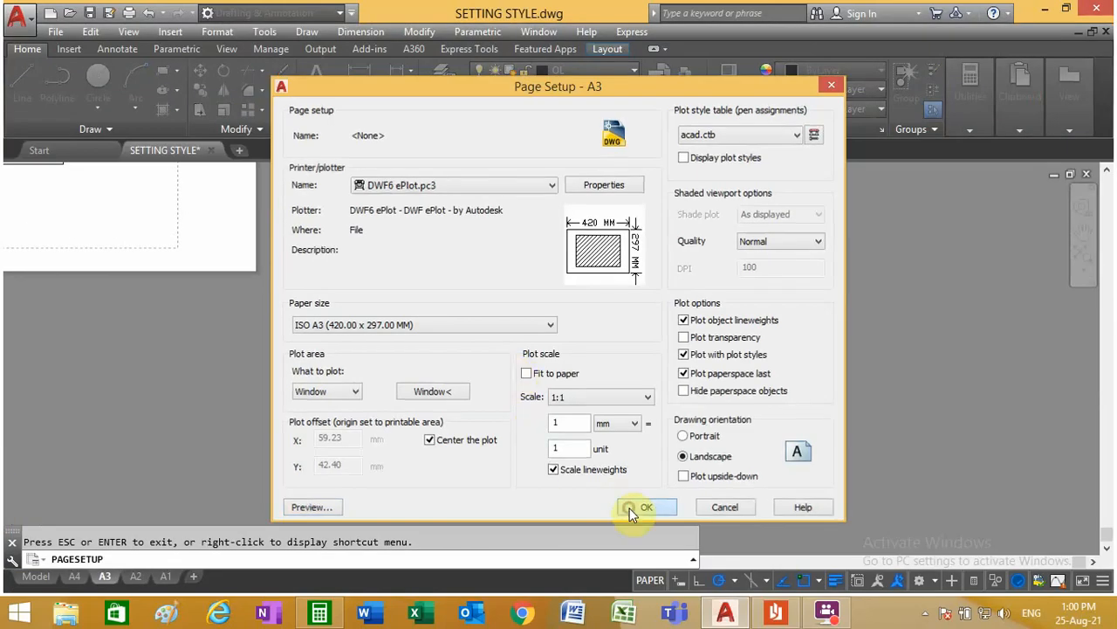
pyautogui.click(628, 506)
pyautogui.click(622, 471)
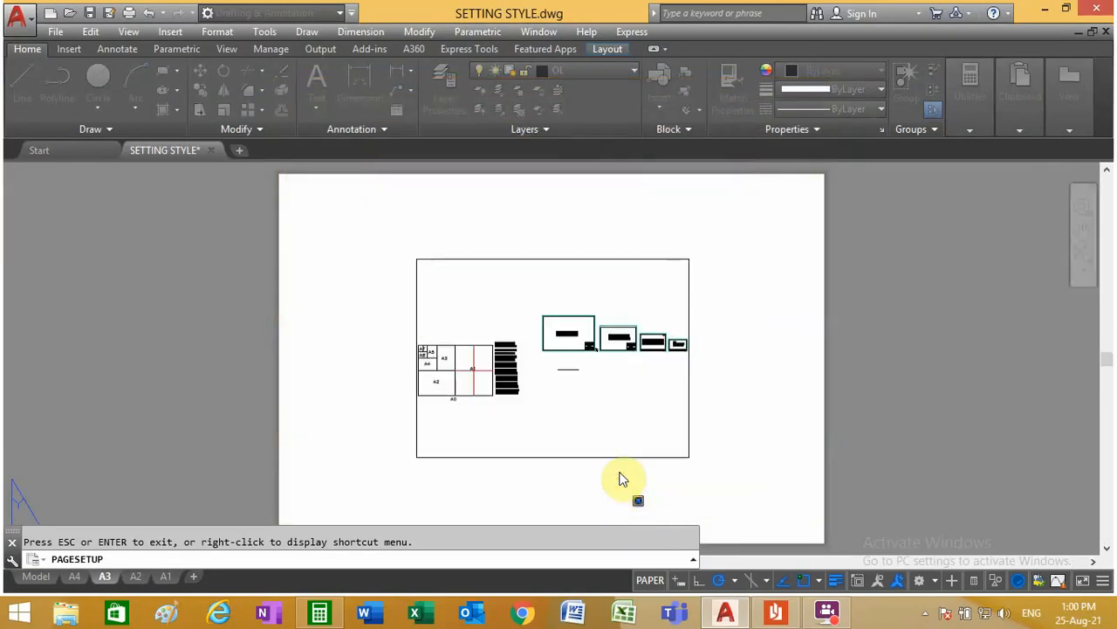
# Step: Select the viewport on the A3 layout's sheet with a crossing window and erase it
pyautogui.click(620, 467)
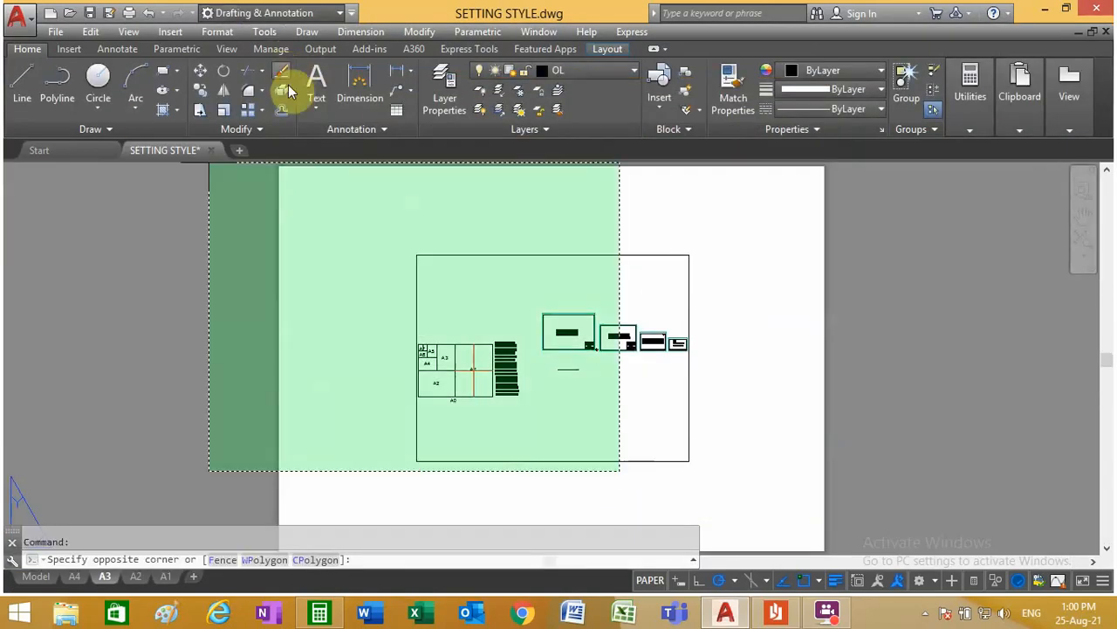
pyautogui.click(380, 232)
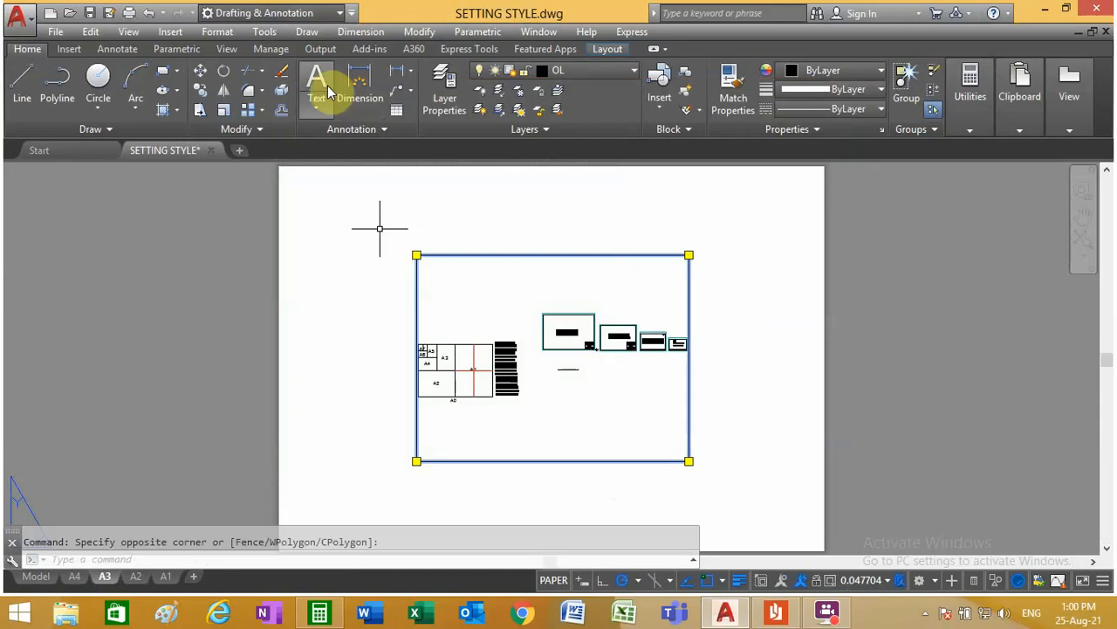
pyautogui.click(280, 72)
# Step: Open the A2 layout's page setup for modification and set its plotter to DWF6 ePlot.pc3
pyautogui.click(135, 577)
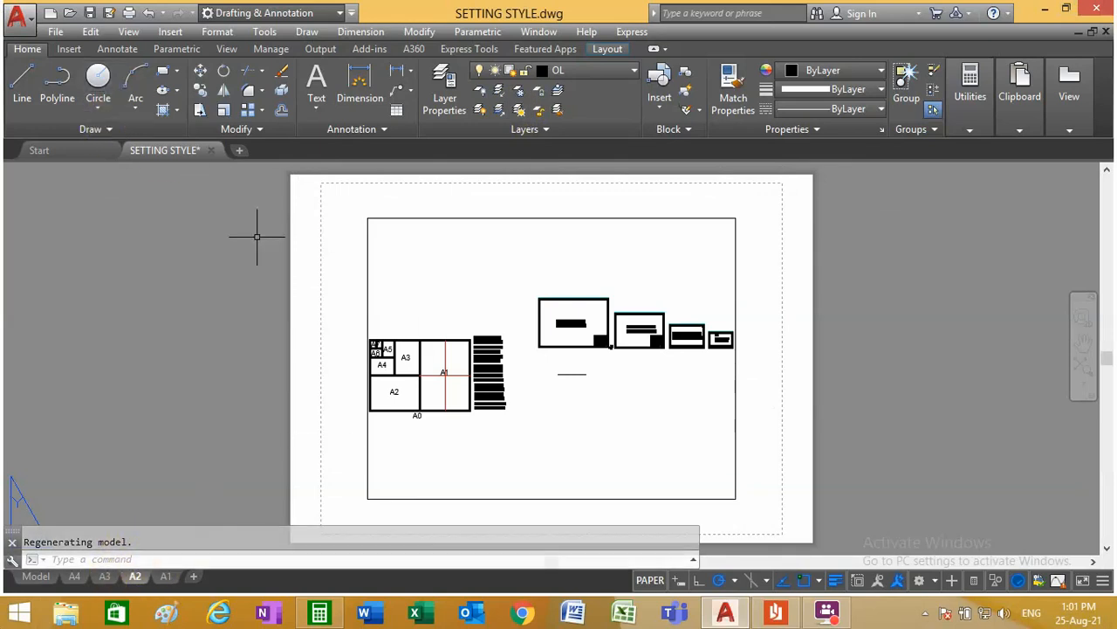
pyautogui.rightClick(133, 577)
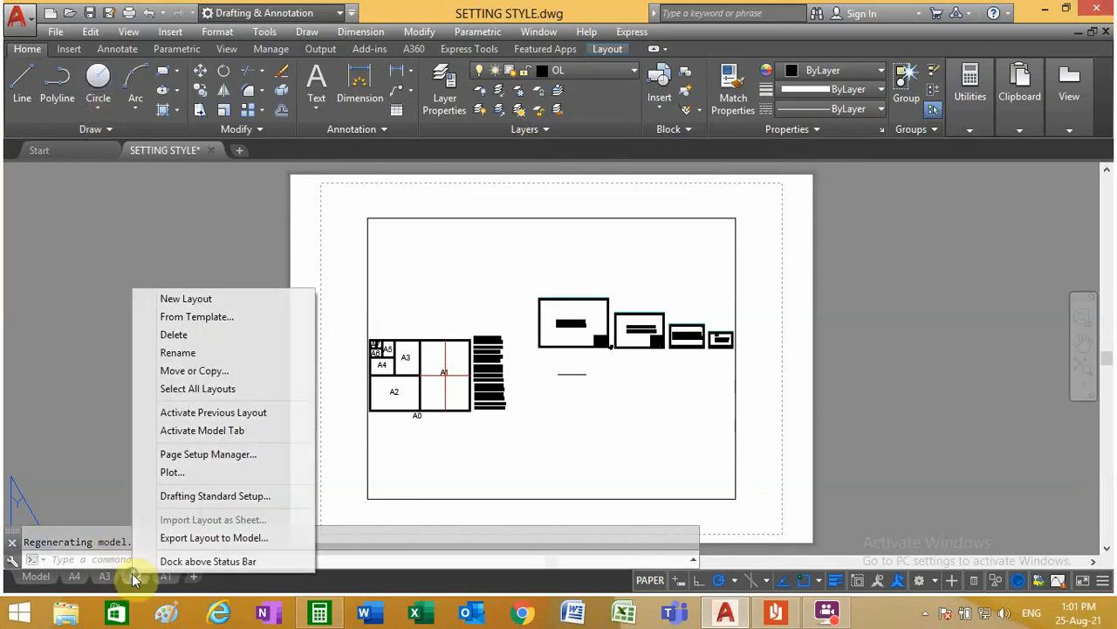
pyautogui.click(259, 454)
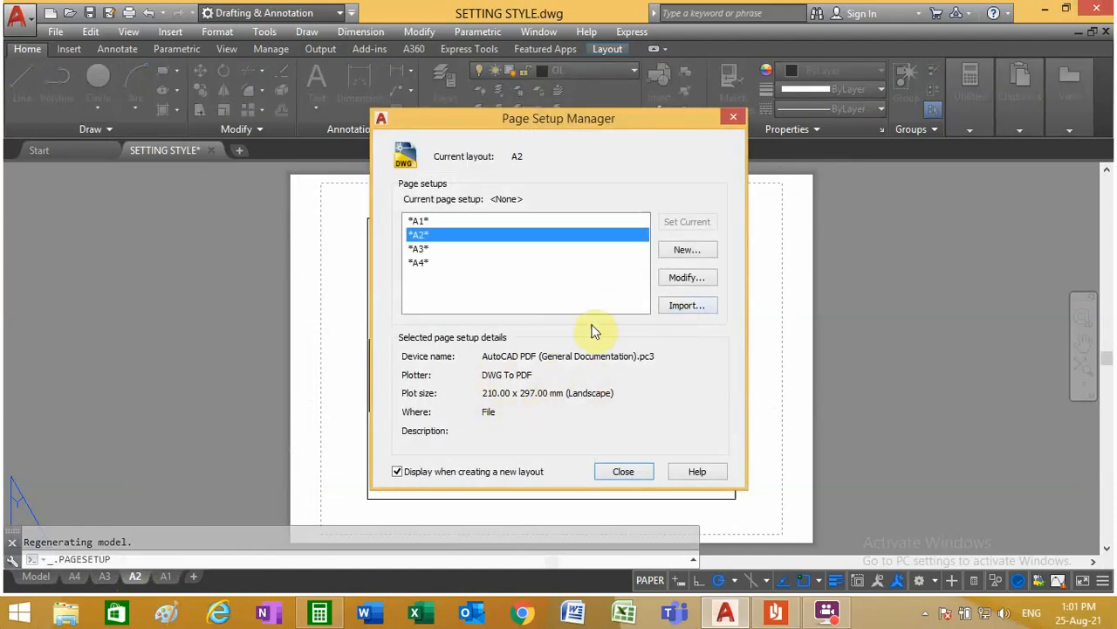
pyautogui.click(680, 279)
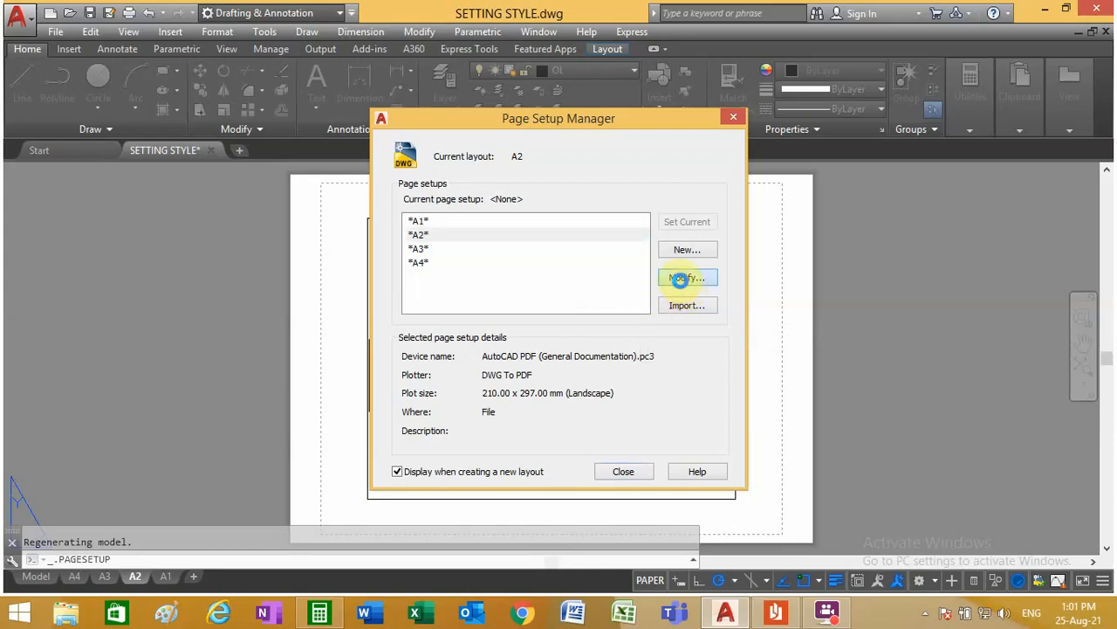
pyautogui.click(537, 188)
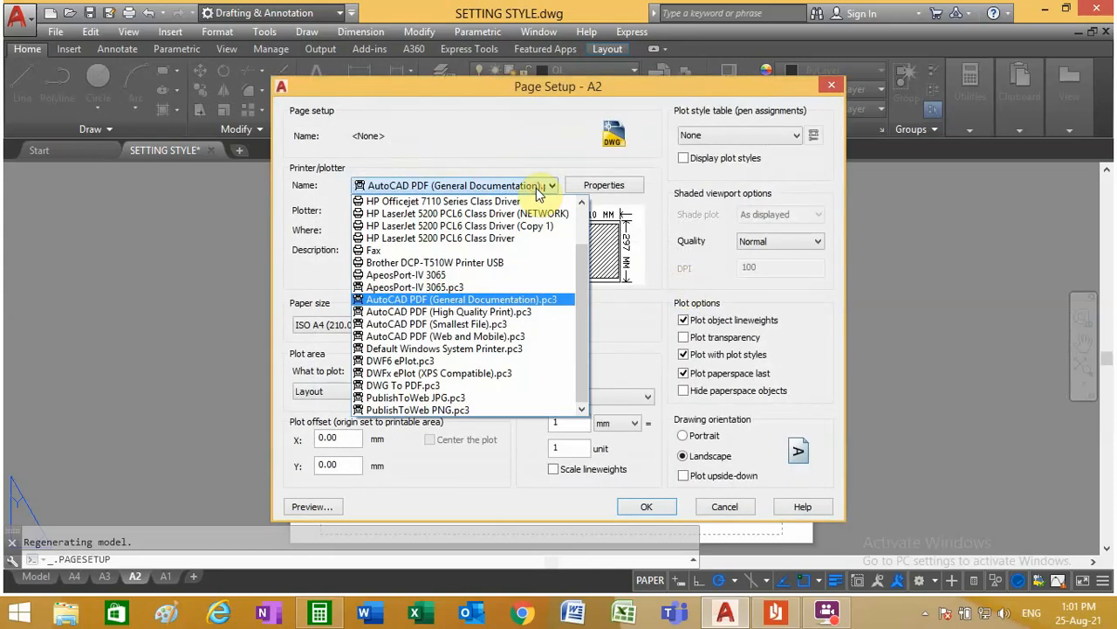
pyautogui.click(468, 360)
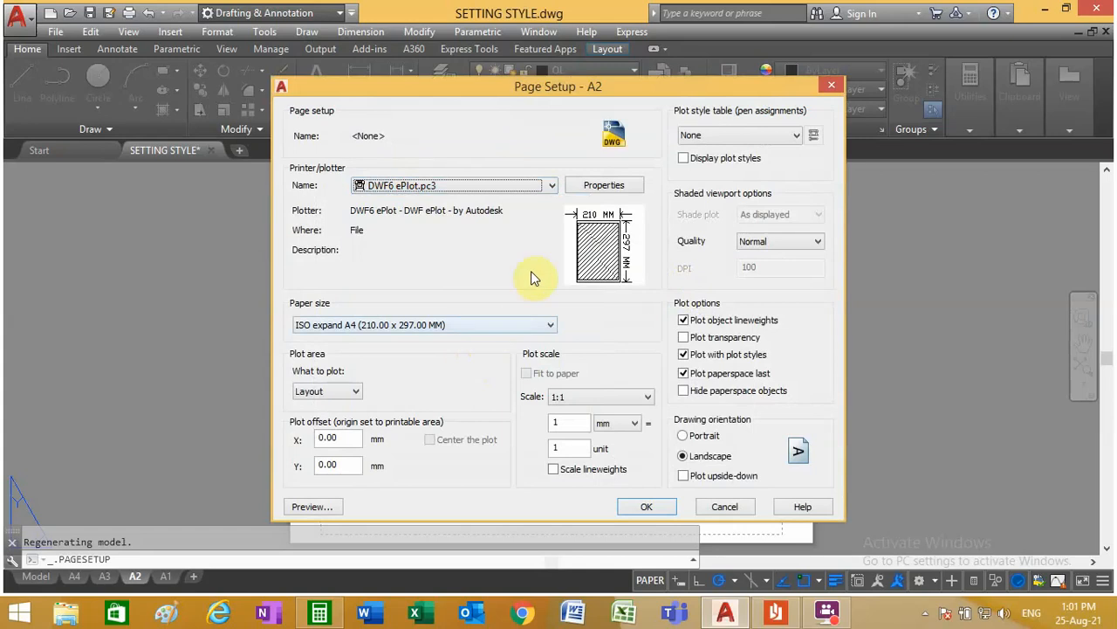
pyautogui.click(552, 186)
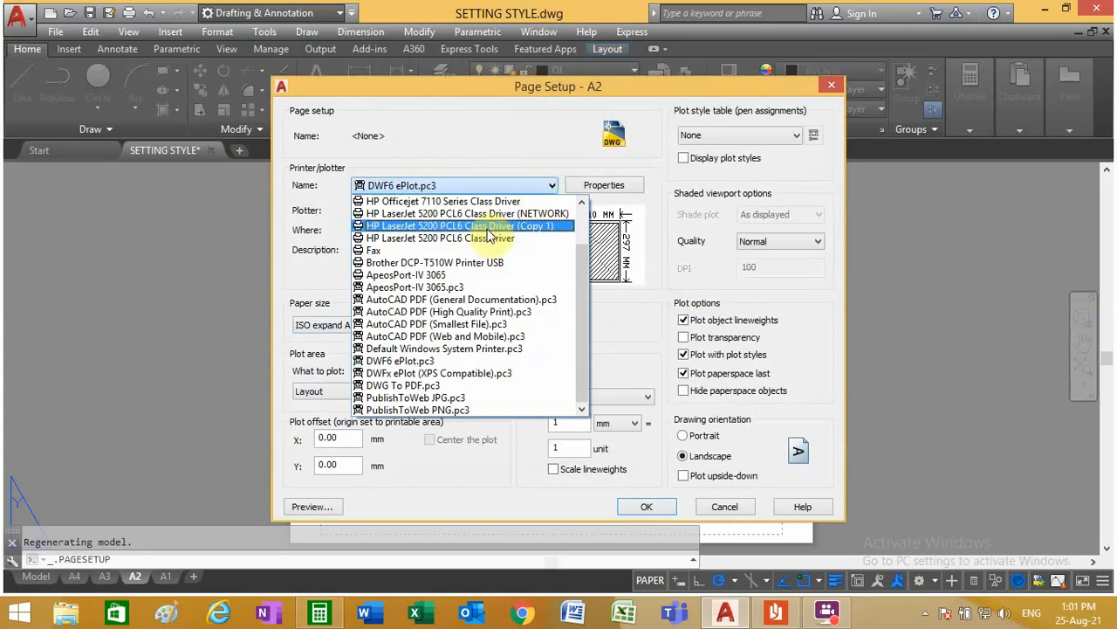
pyautogui.scroll(2, 463, 301)
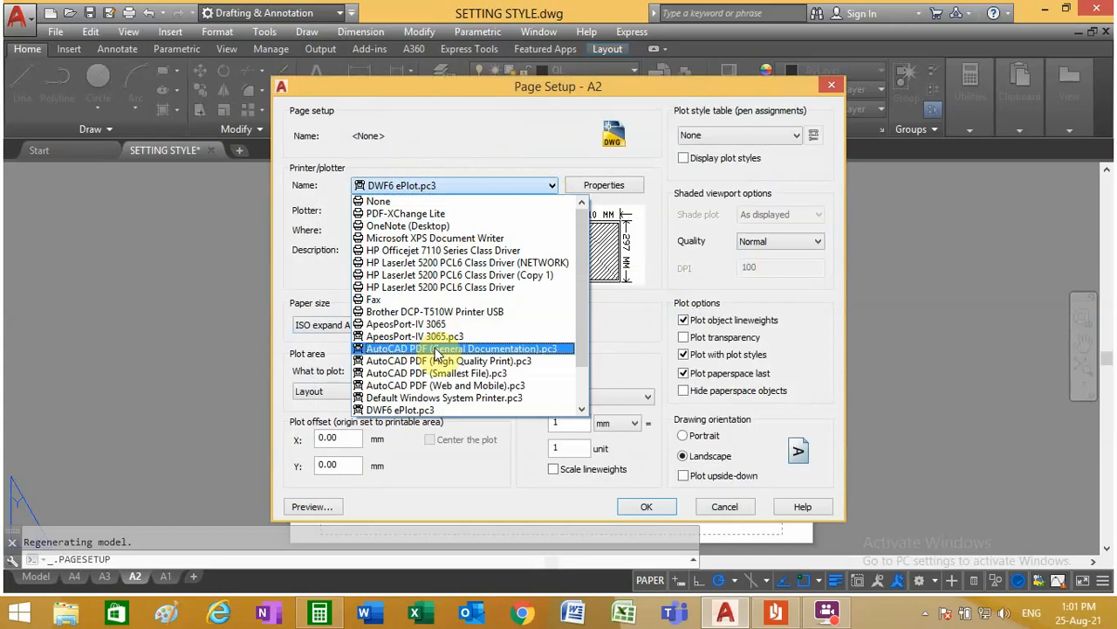
pyautogui.scroll(-2, 437, 353)
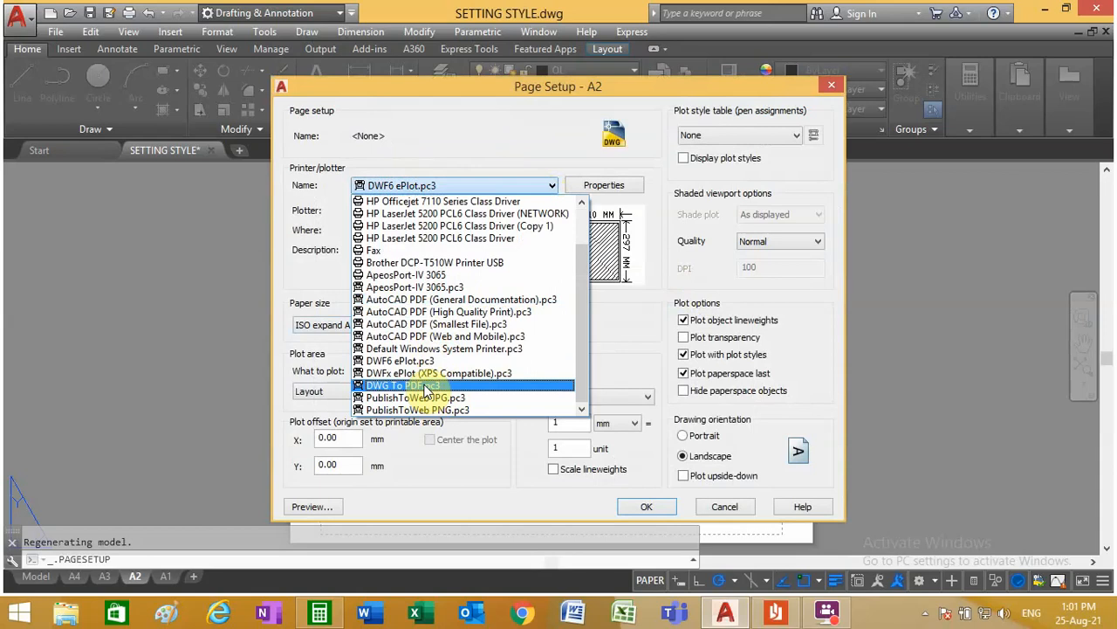
pyautogui.scroll(2, 426, 288)
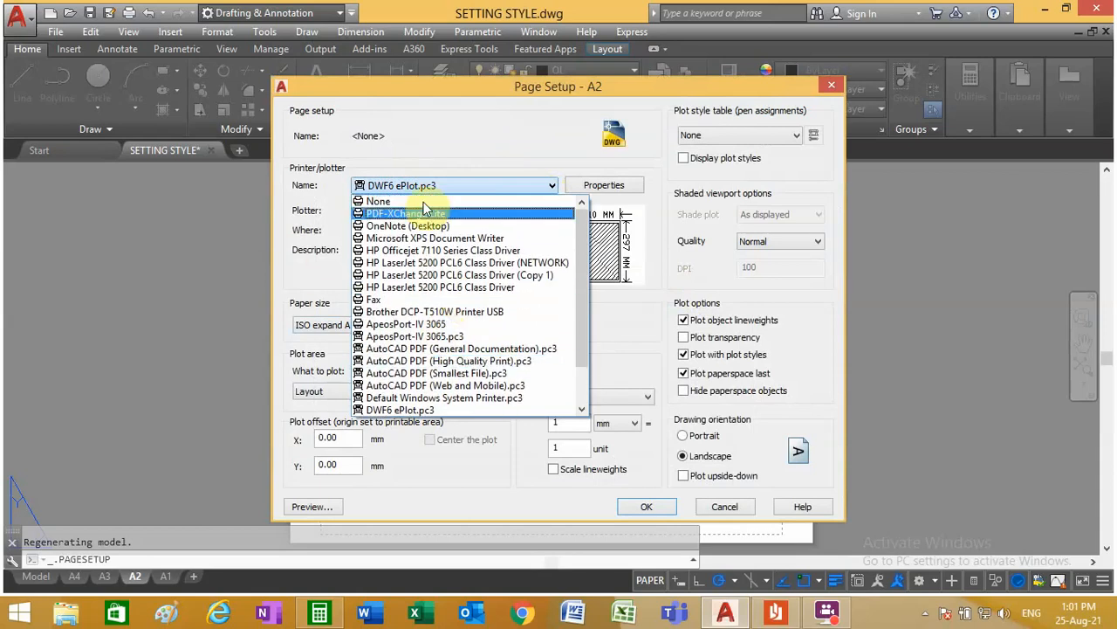
pyautogui.scroll(-1, 419, 332)
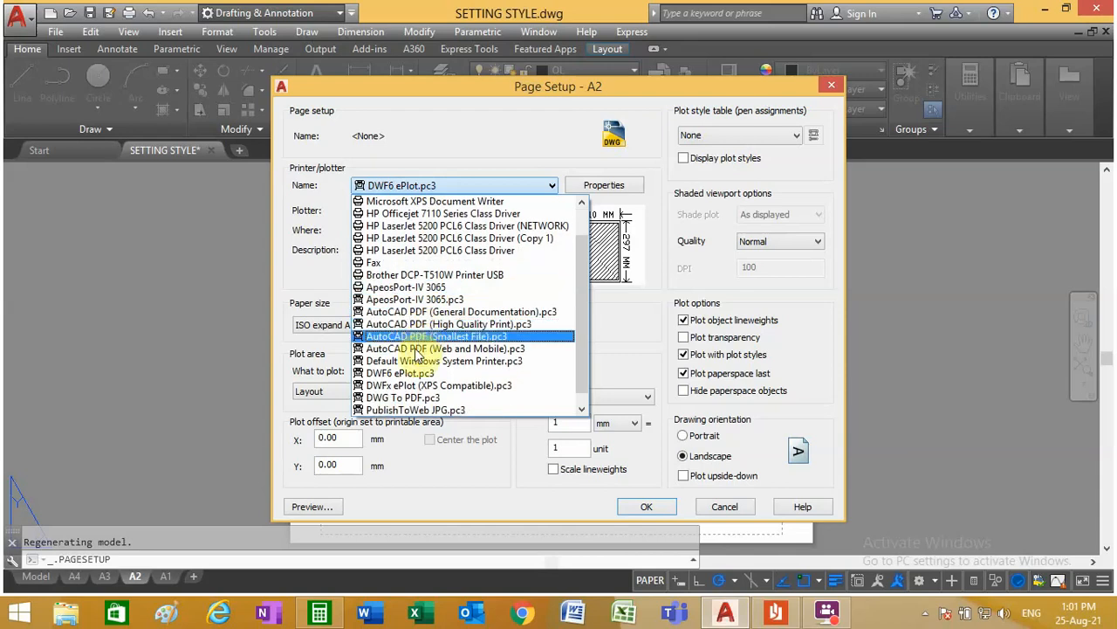
pyautogui.click(421, 374)
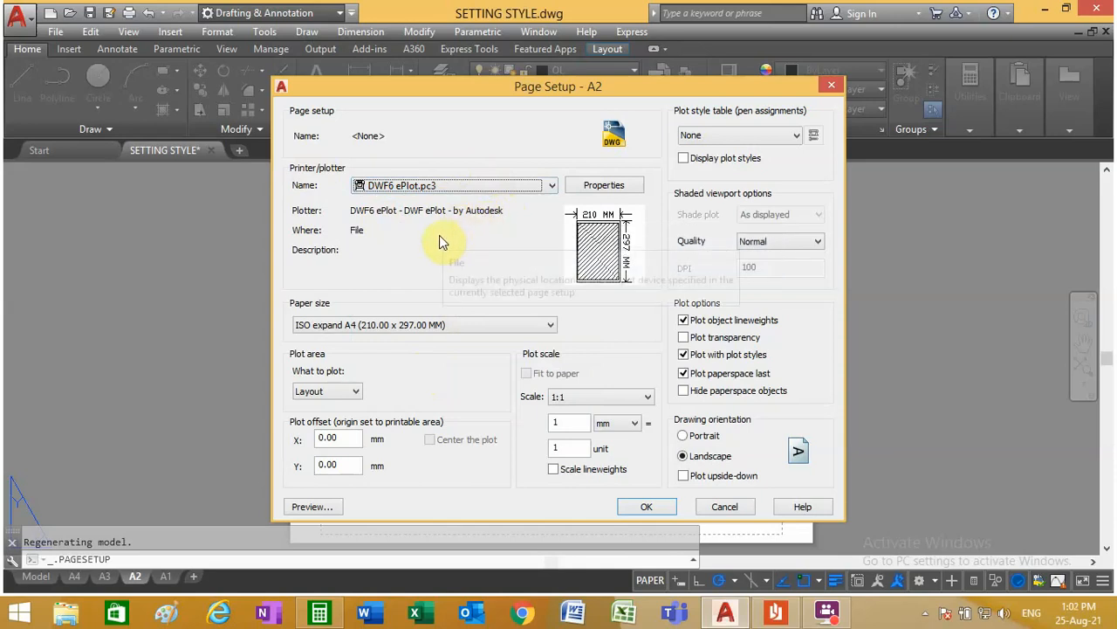
# Step: In the plotter properties, set the media size to ISO A2 (594.00 x 420.00 MM) and accept the configuration change
pyautogui.click(611, 185)
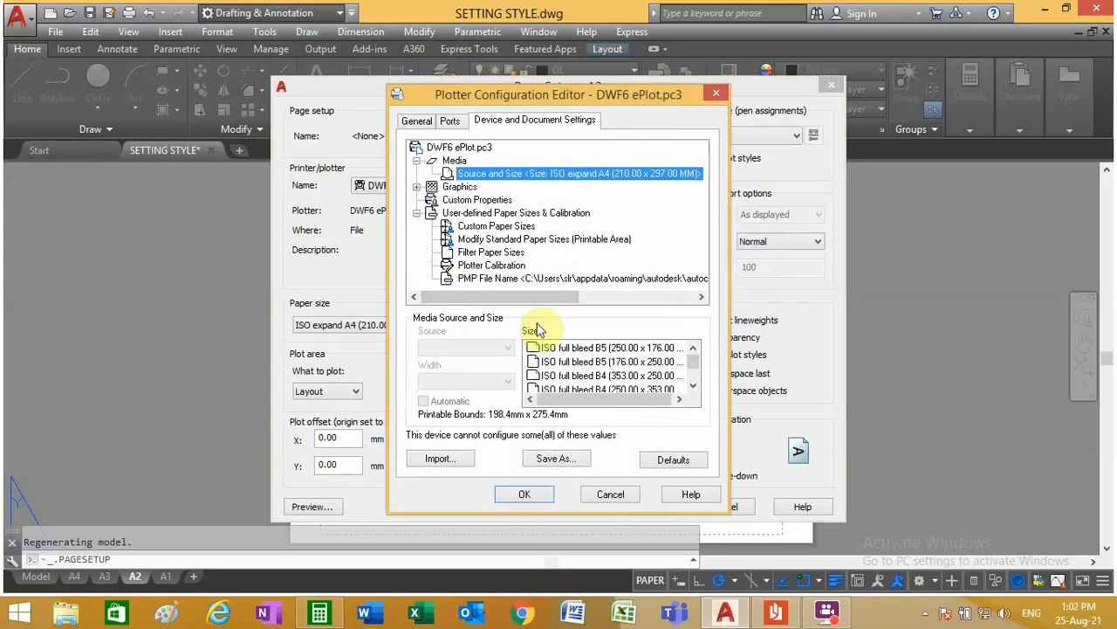
pyautogui.click(694, 386)
pyautogui.click(694, 385)
pyautogui.click(694, 386)
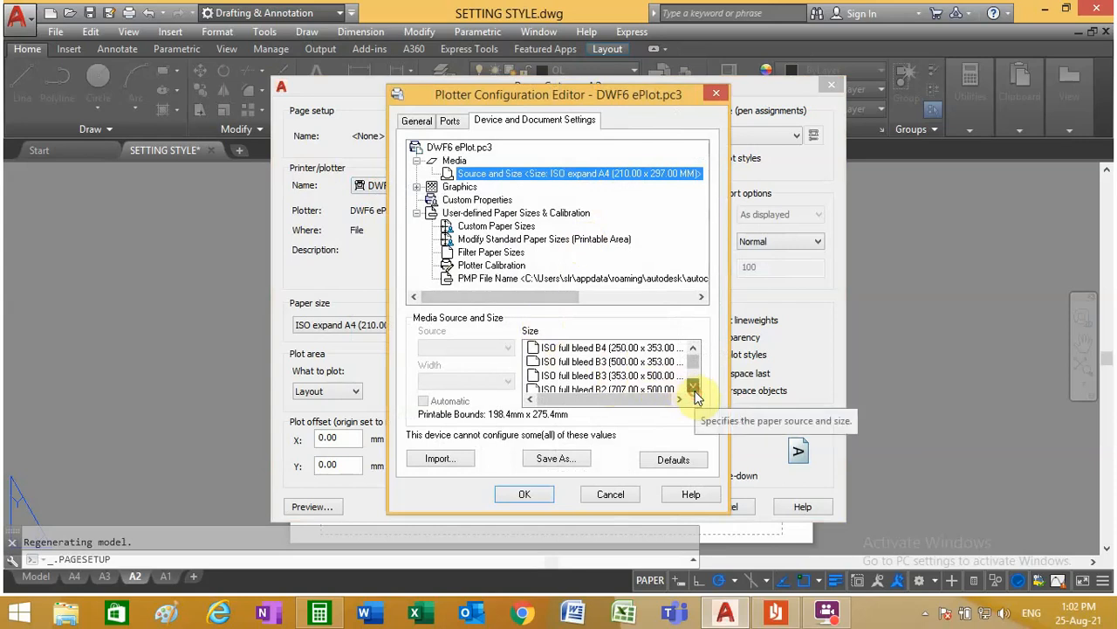
pyautogui.click(694, 388)
pyautogui.click(694, 388)
pyautogui.click(694, 387)
pyautogui.click(694, 388)
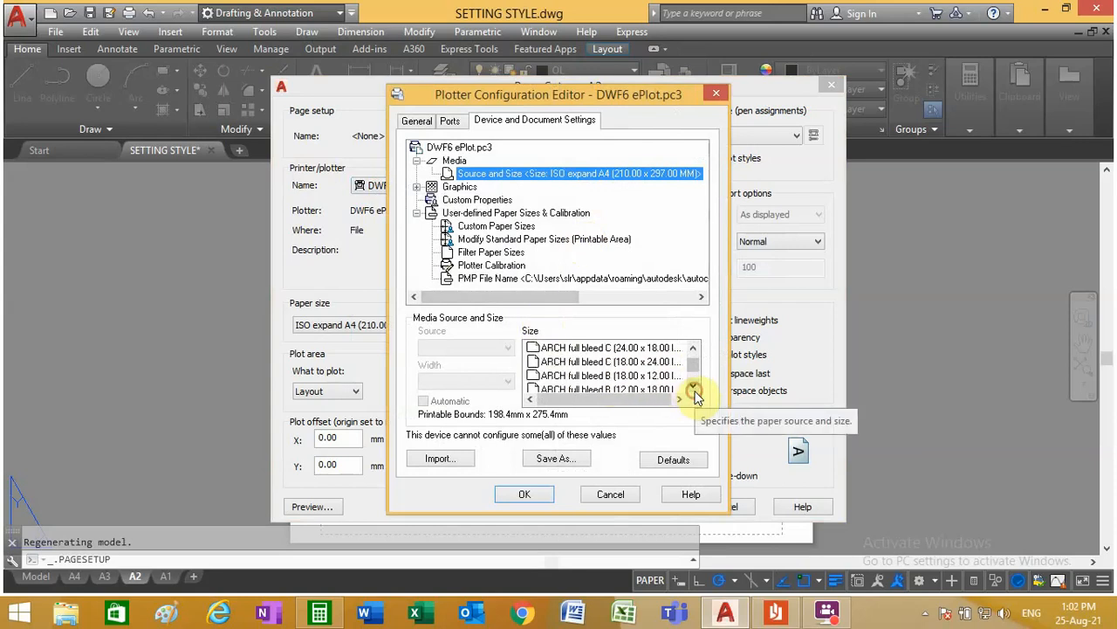
pyautogui.click(694, 387)
pyautogui.click(694, 388)
pyautogui.click(694, 388)
pyautogui.click(694, 388)
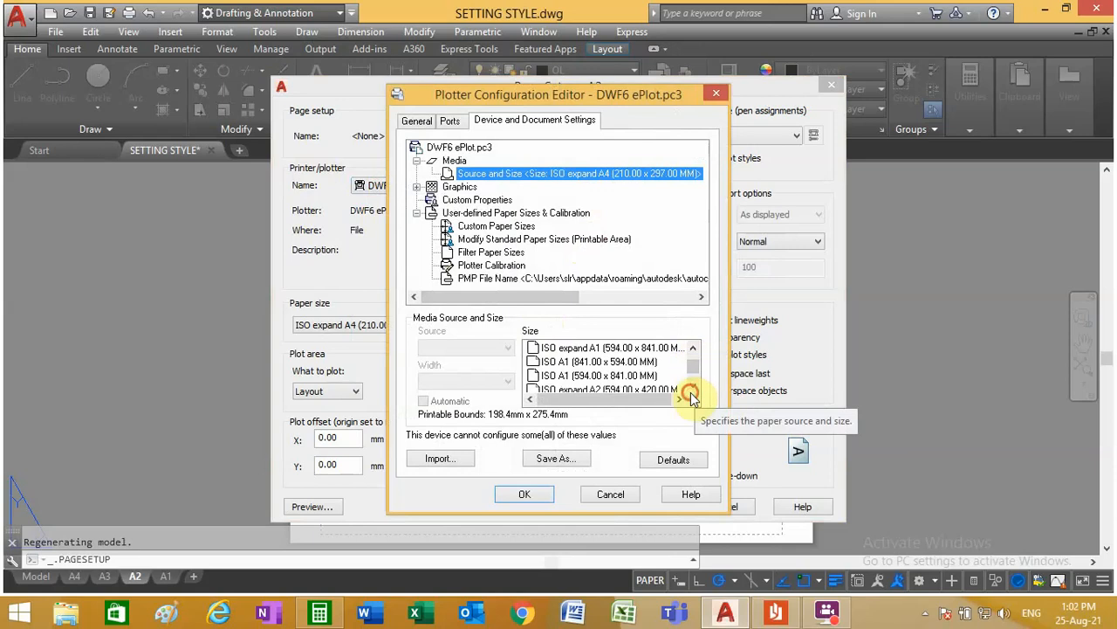
pyautogui.click(693, 385)
pyautogui.click(693, 385)
pyautogui.click(694, 385)
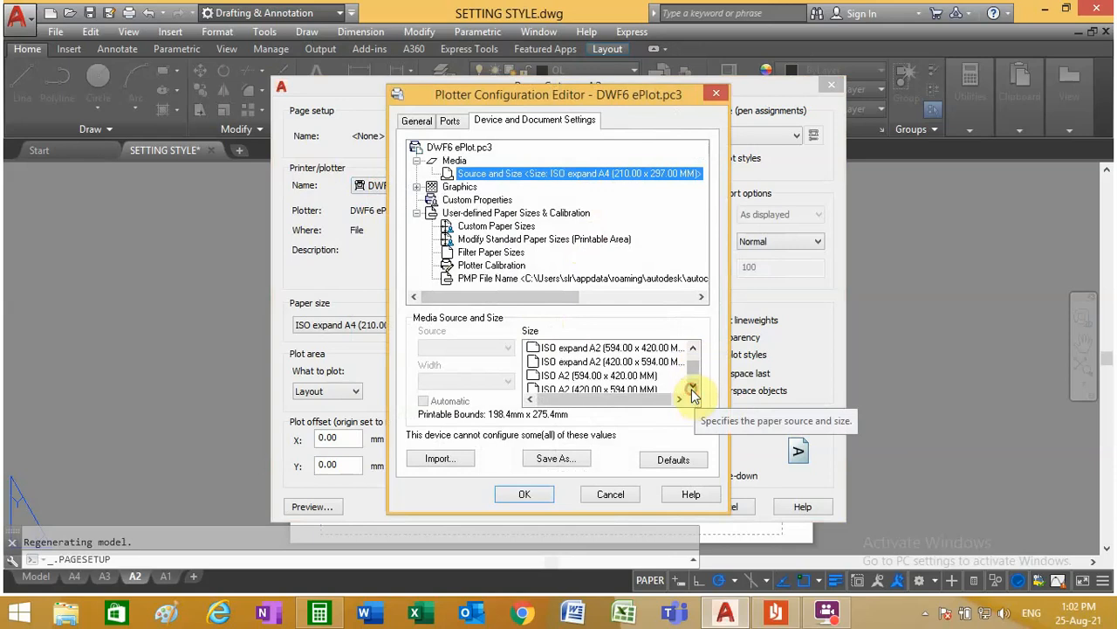
pyautogui.click(604, 374)
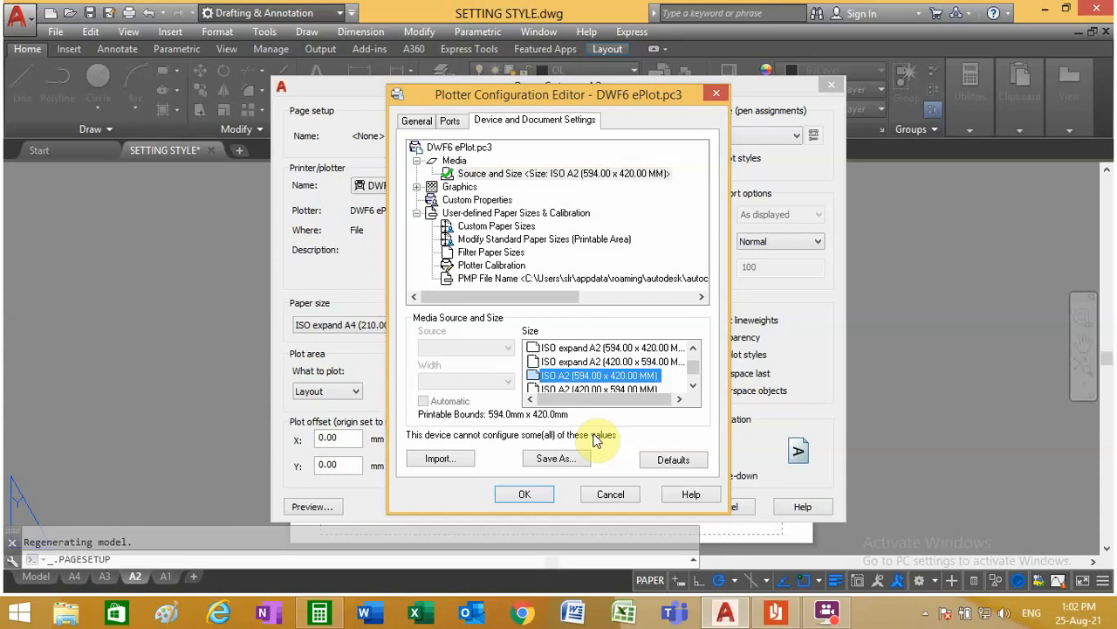
pyautogui.click(513, 495)
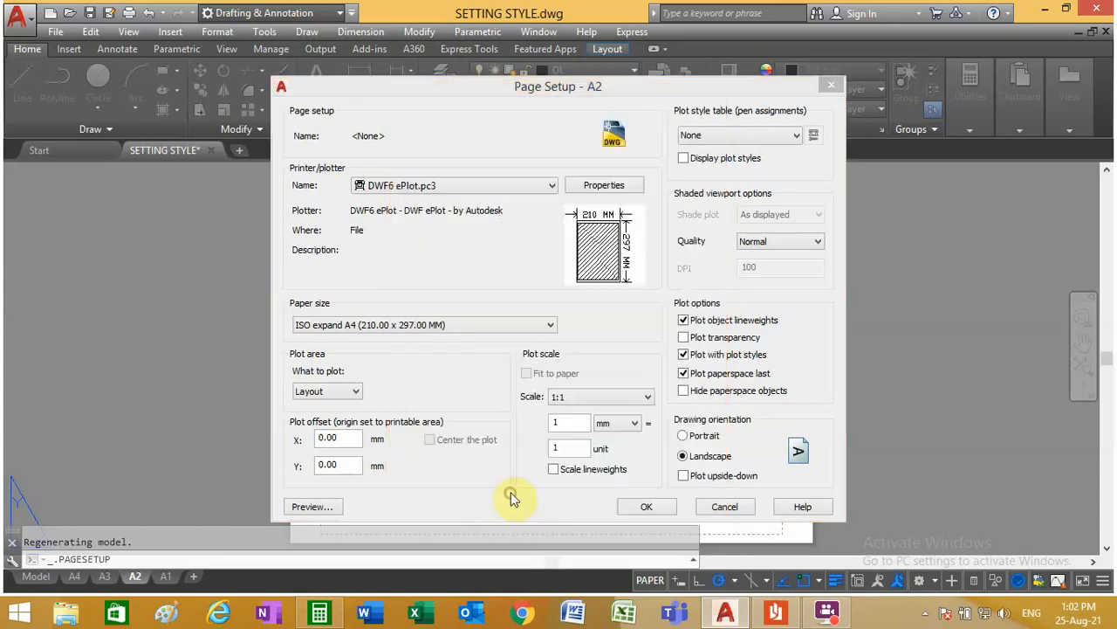
pyautogui.click(518, 362)
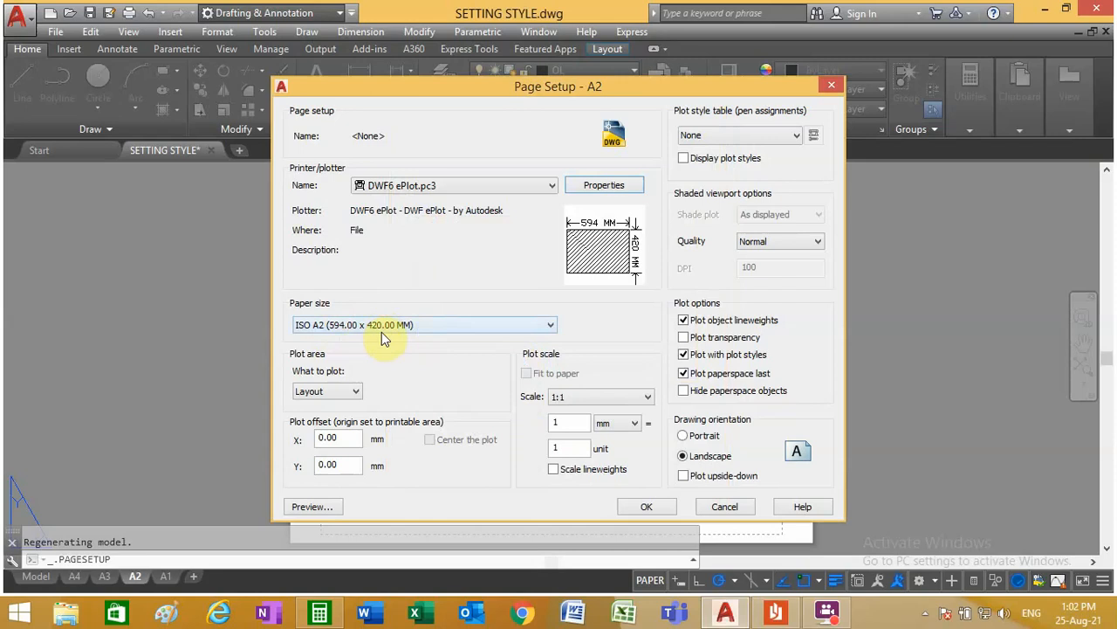
# Step: Set the plot area to a window enclosing the whole sheet of the A2 layout, and center the plot
pyautogui.click(337, 393)
pyautogui.click(314, 438)
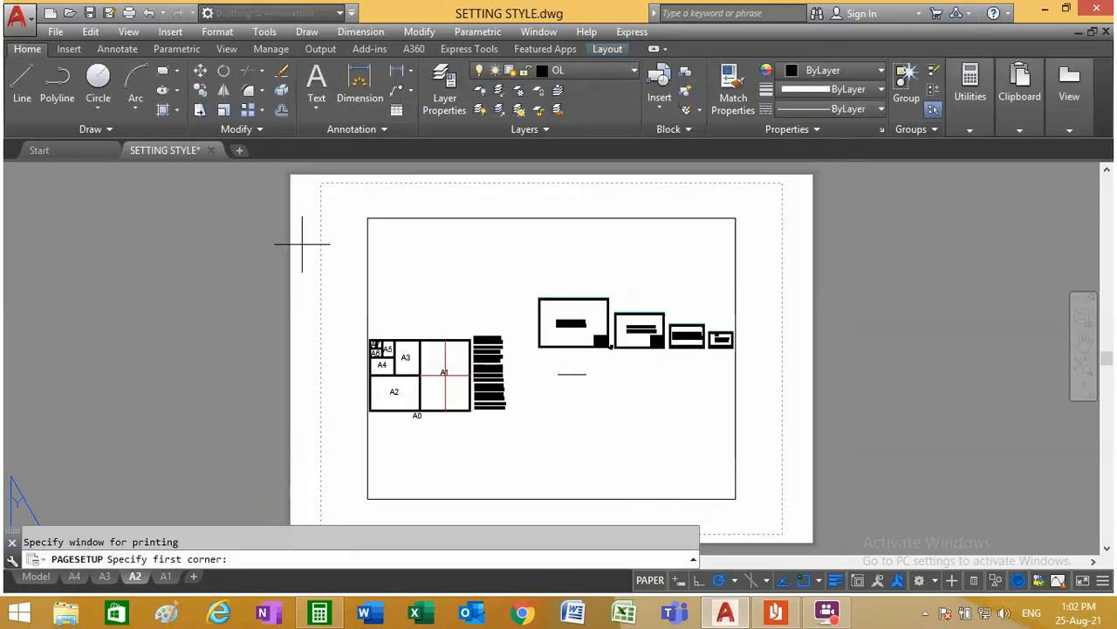
pyautogui.click(282, 174)
pyautogui.scroll(-5, 368, 342)
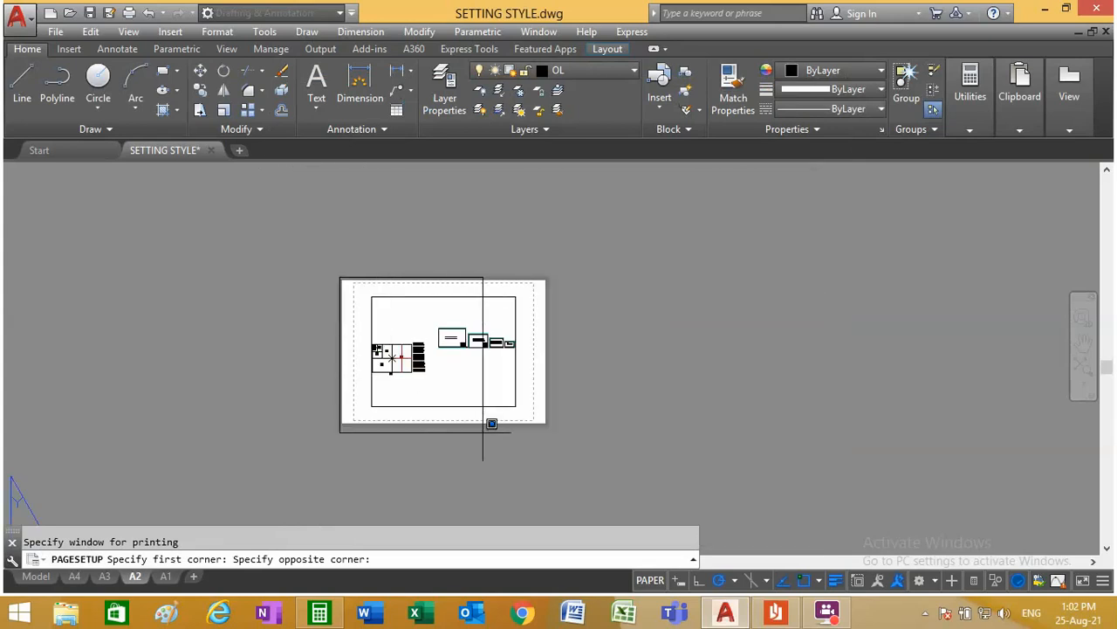
pyautogui.scroll(7, 581, 434)
pyautogui.click(716, 399)
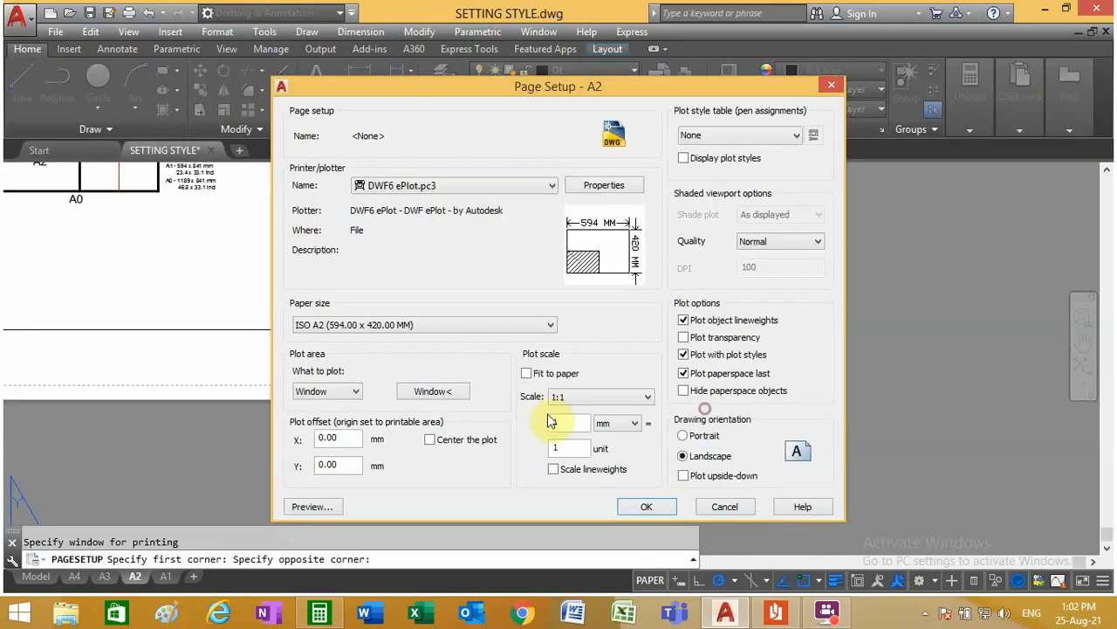
pyautogui.click(430, 439)
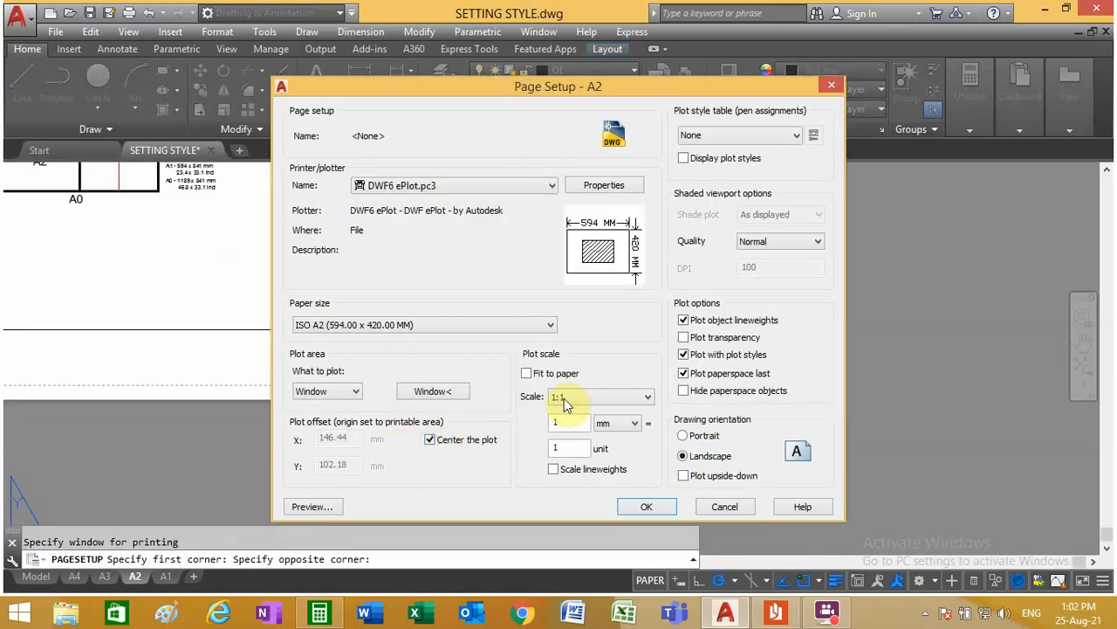
# Step: Enable scaling of lineweights and assign the monochrome.ctb plot style table to the A2 page setup
pyautogui.click(553, 470)
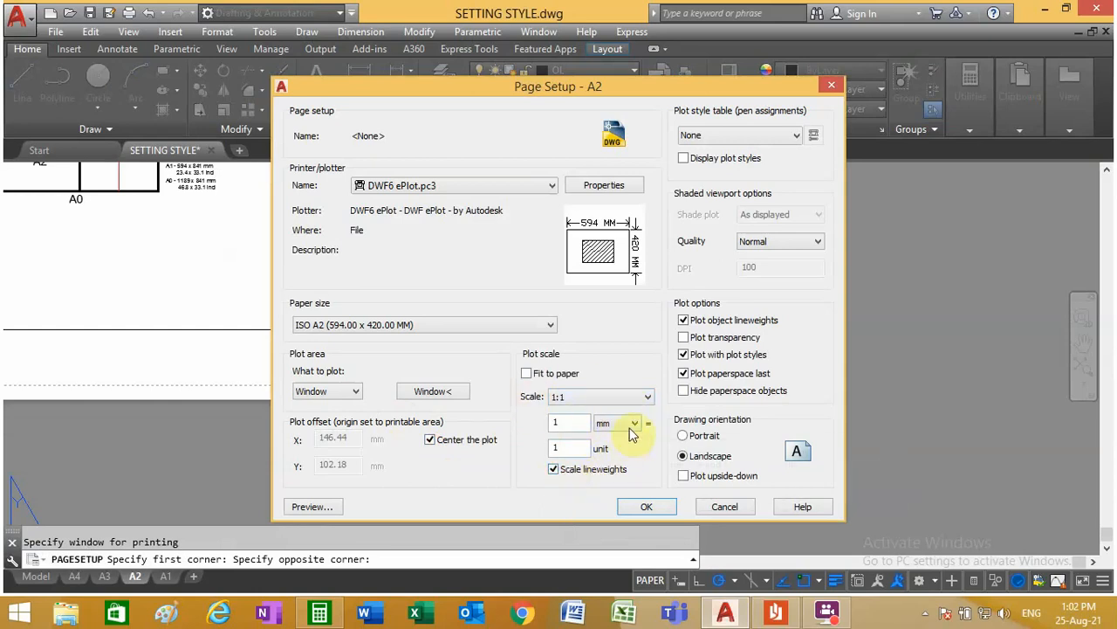
pyautogui.click(714, 140)
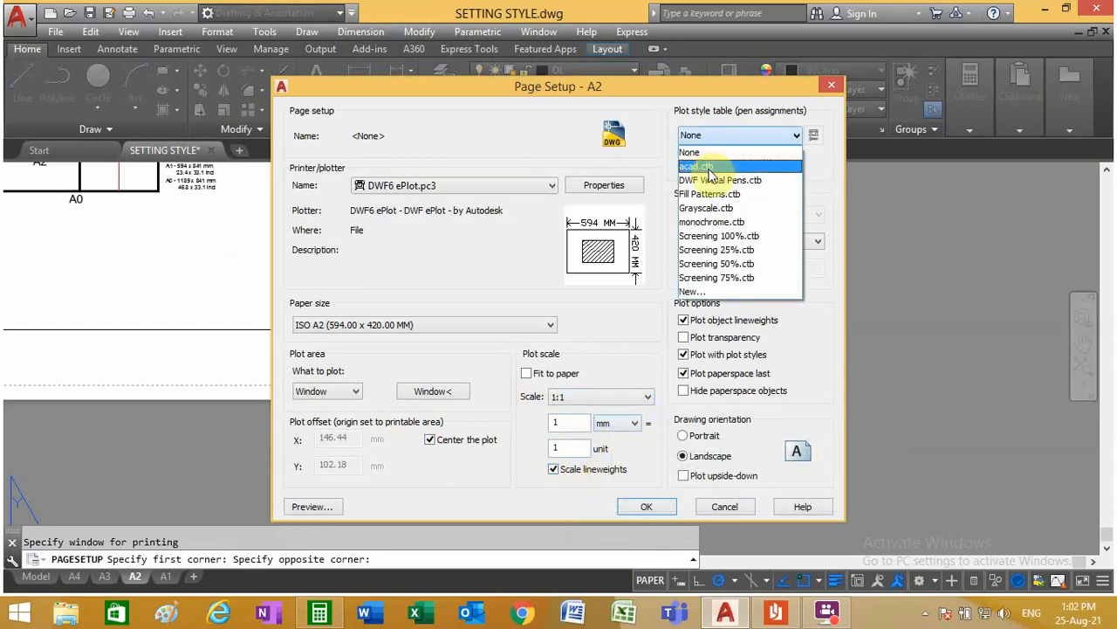
pyautogui.click(706, 160)
pyautogui.click(780, 137)
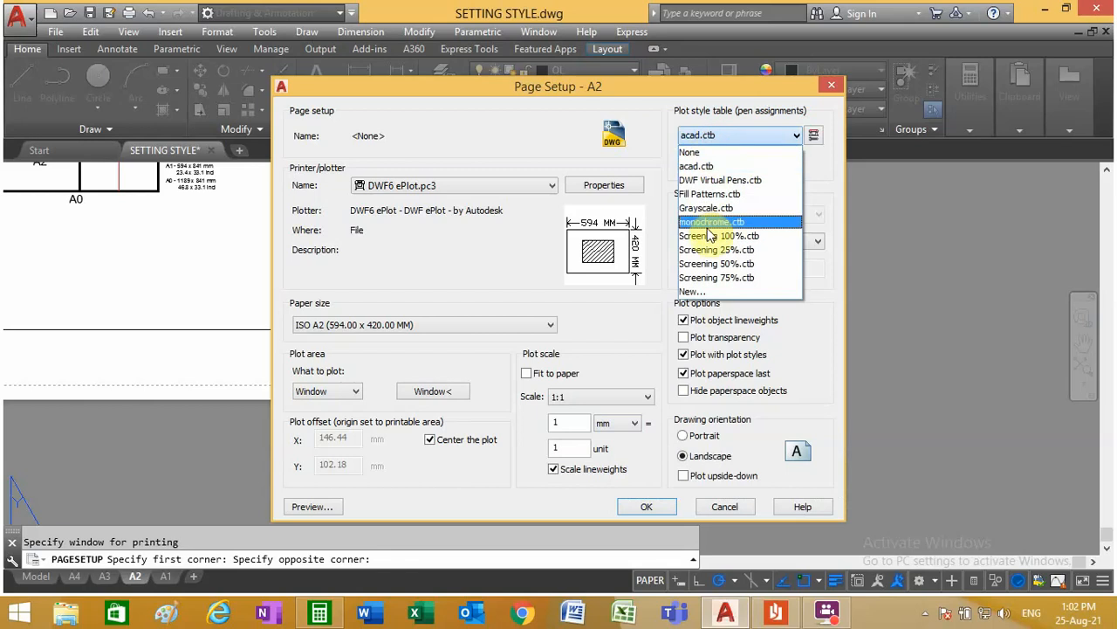
pyautogui.click(714, 223)
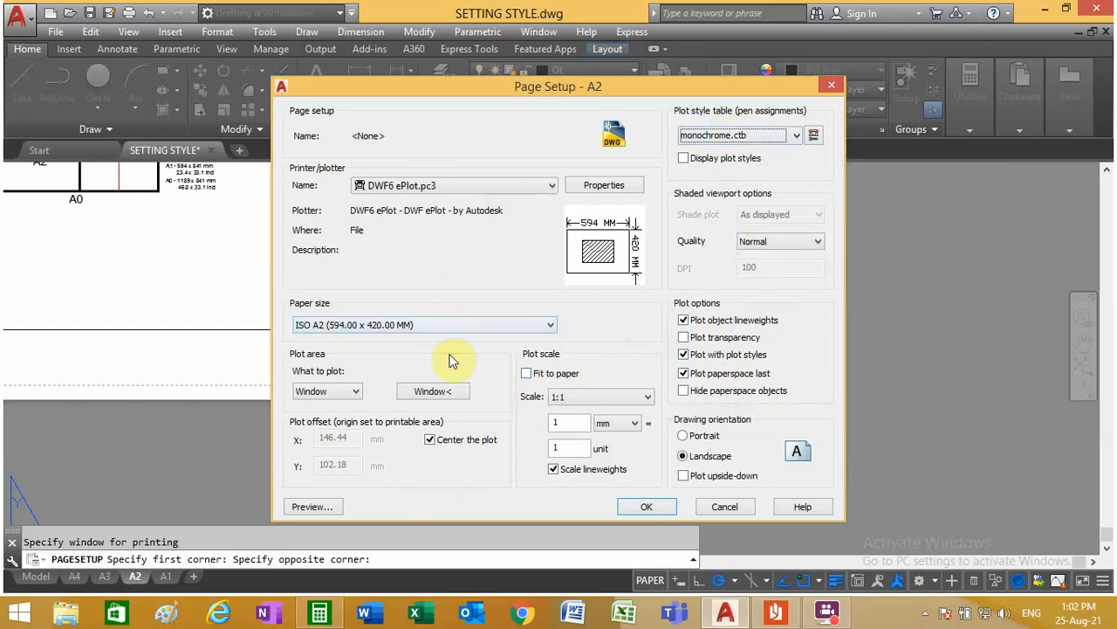
# Step: Preview the A2 layout's plot, exit the preview, and accept the page setup
pyautogui.click(314, 513)
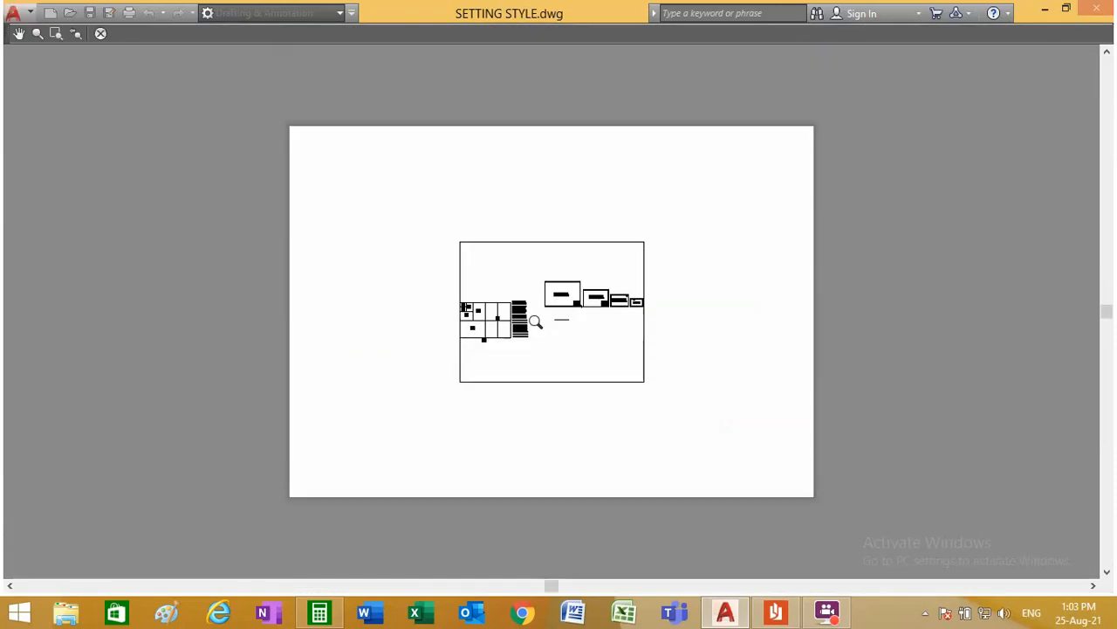
pyautogui.rightClick(541, 325)
pyautogui.click(567, 336)
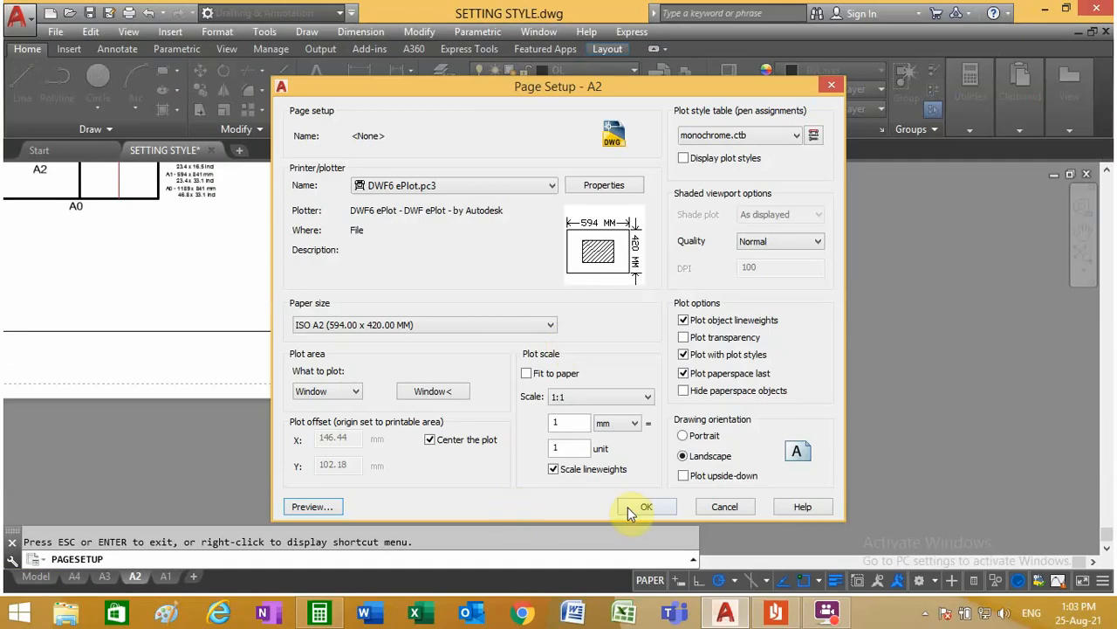
pyautogui.click(628, 507)
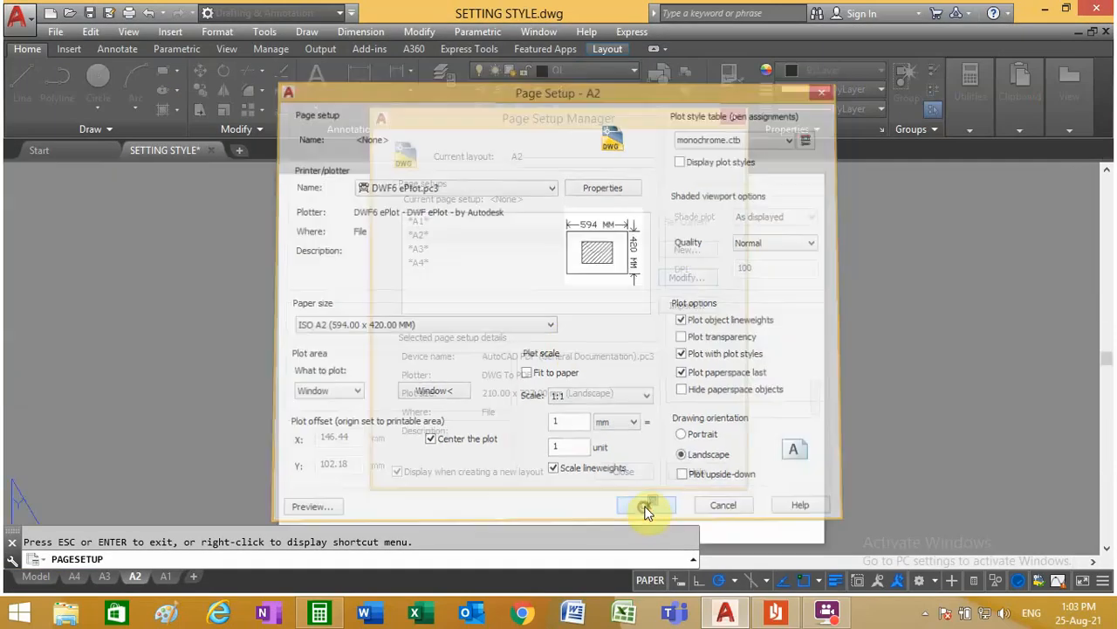
# Step: Close the Page Setup Manager and erase the viewport from the A2 layout
pyautogui.click(625, 472)
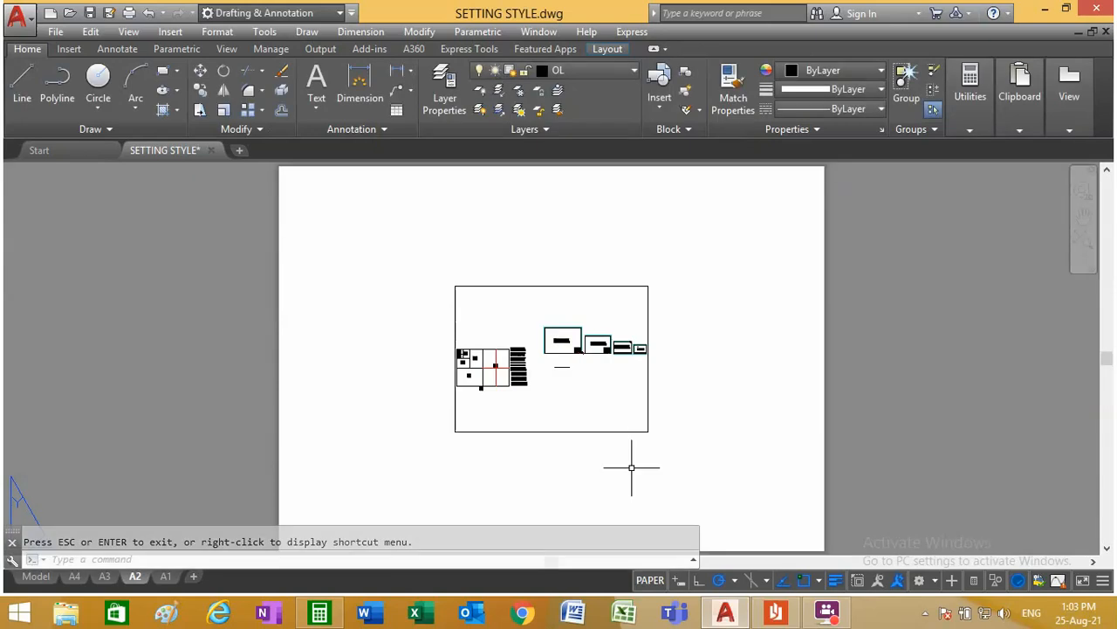
pyautogui.click(281, 71)
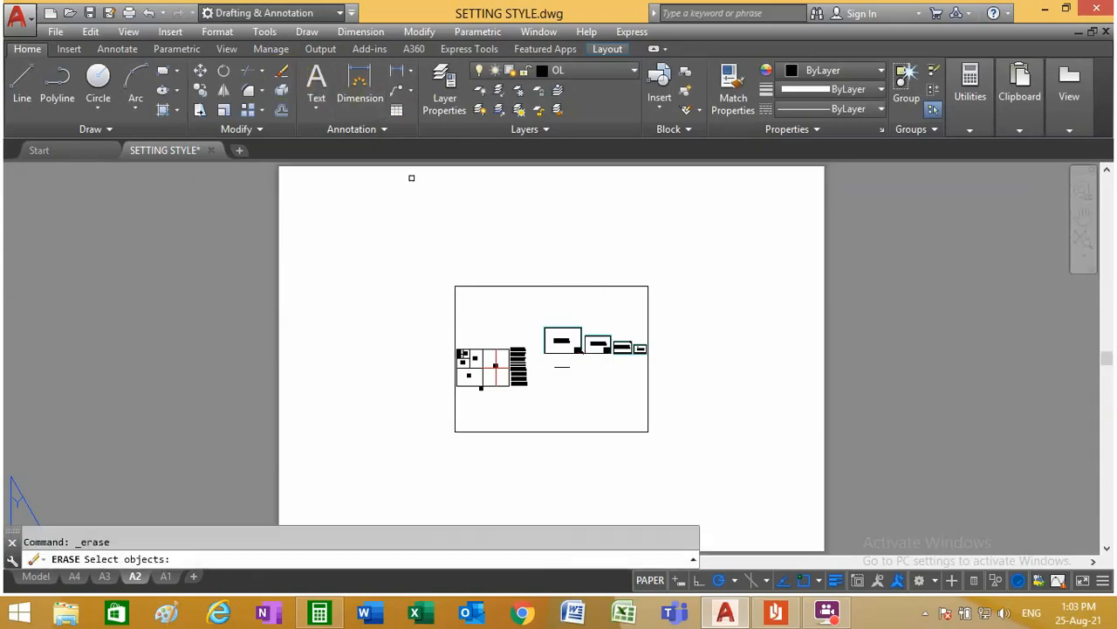
pyautogui.click(499, 315)
pyautogui.click(405, 244)
pyautogui.press('Return')
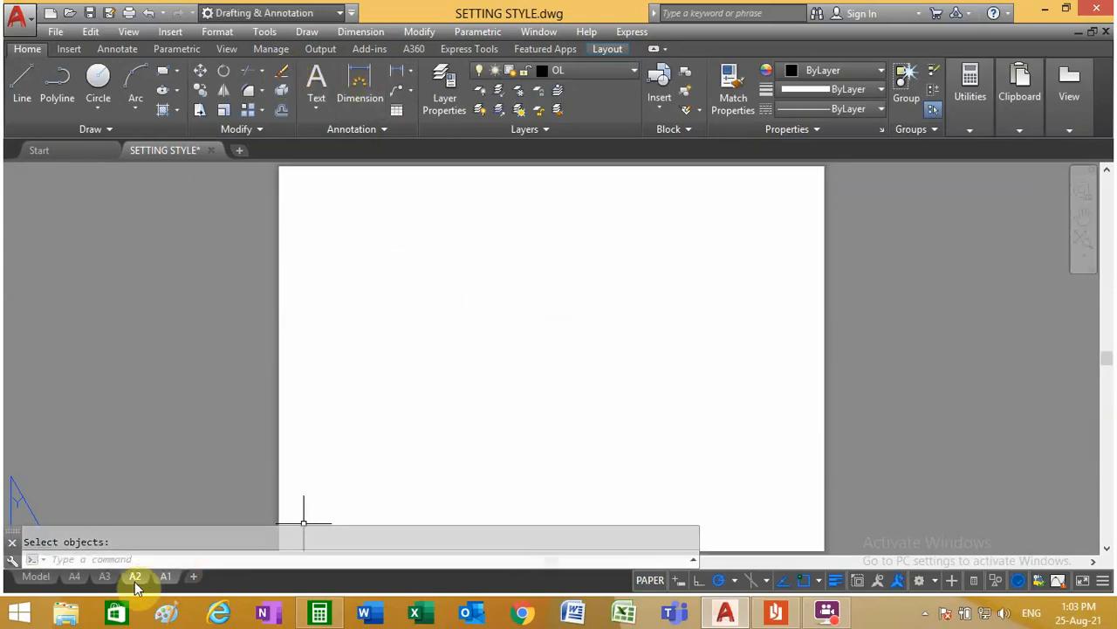
# Step: Open the A1 layout's page setup for modification and set the DWF6 ePlot.pc3 plotter with paper size ISO A1 (841.00 x 594.00 MM)
pyautogui.click(173, 580)
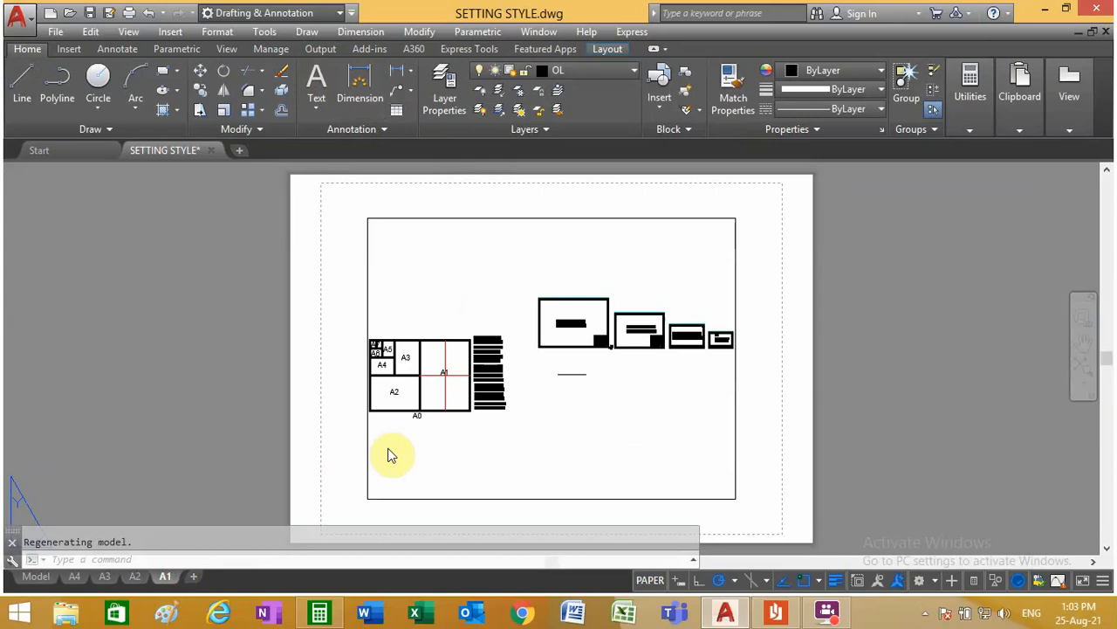
pyautogui.rightClick(167, 578)
pyautogui.click(276, 461)
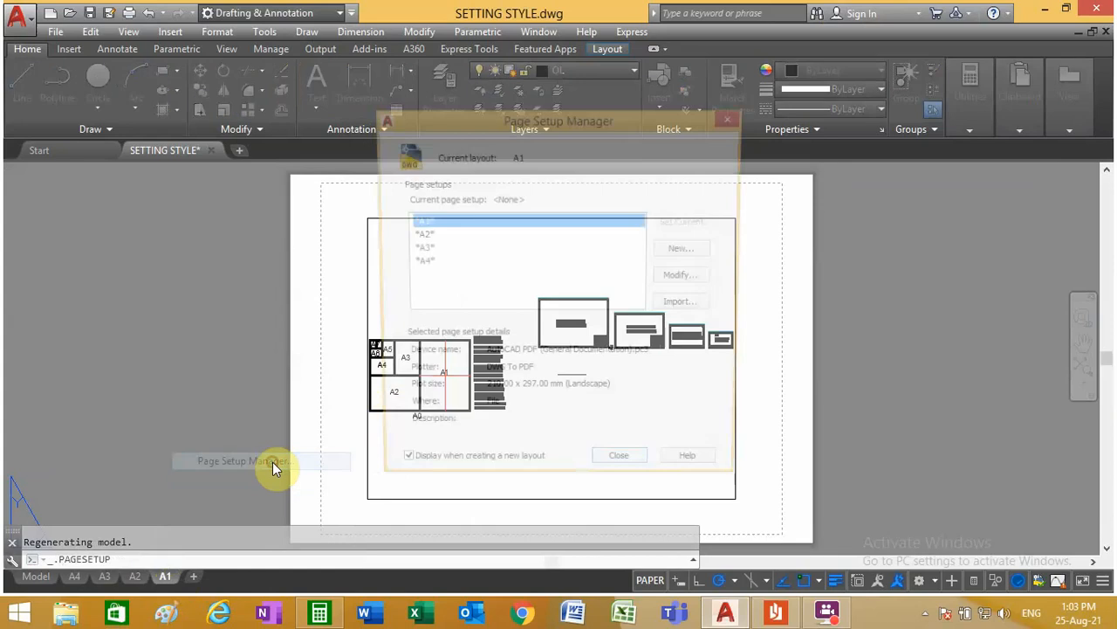
pyautogui.click(685, 277)
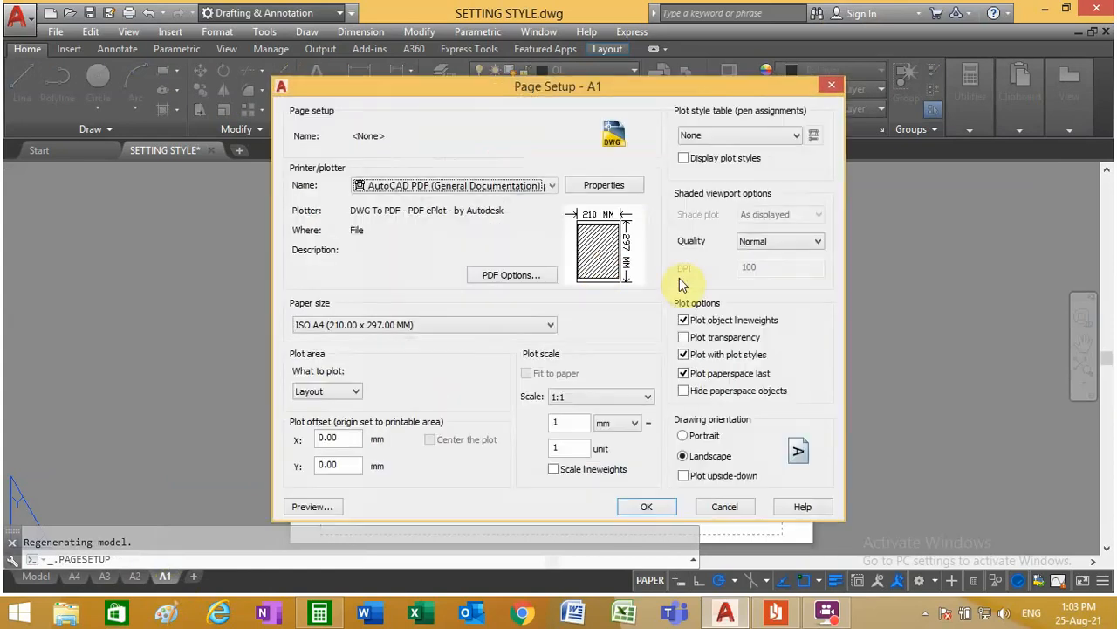
pyautogui.click(511, 186)
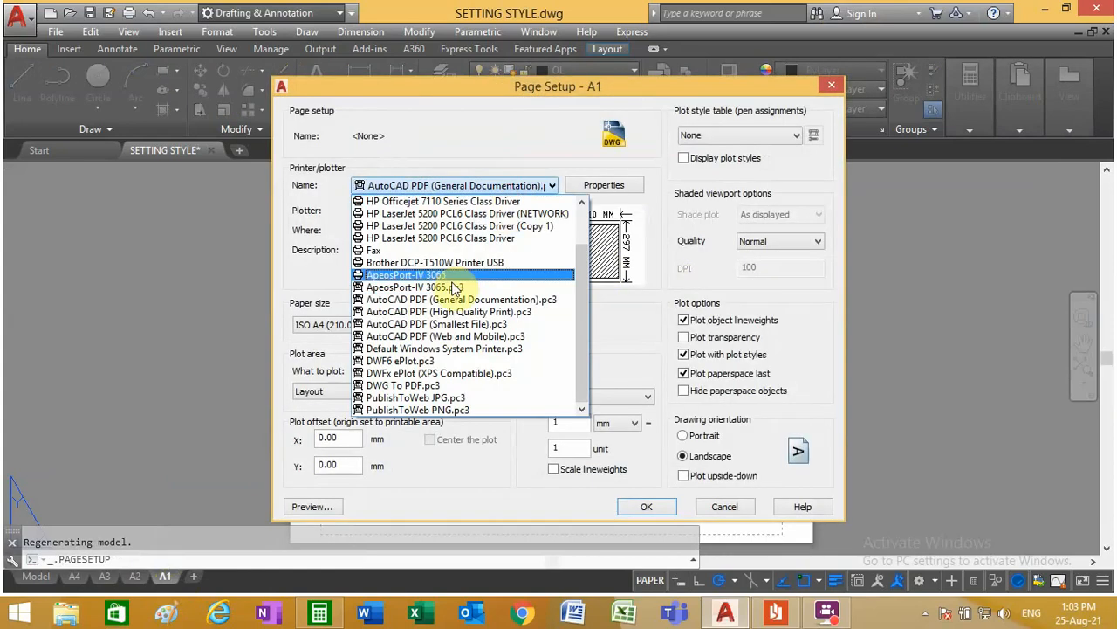
pyautogui.click(451, 362)
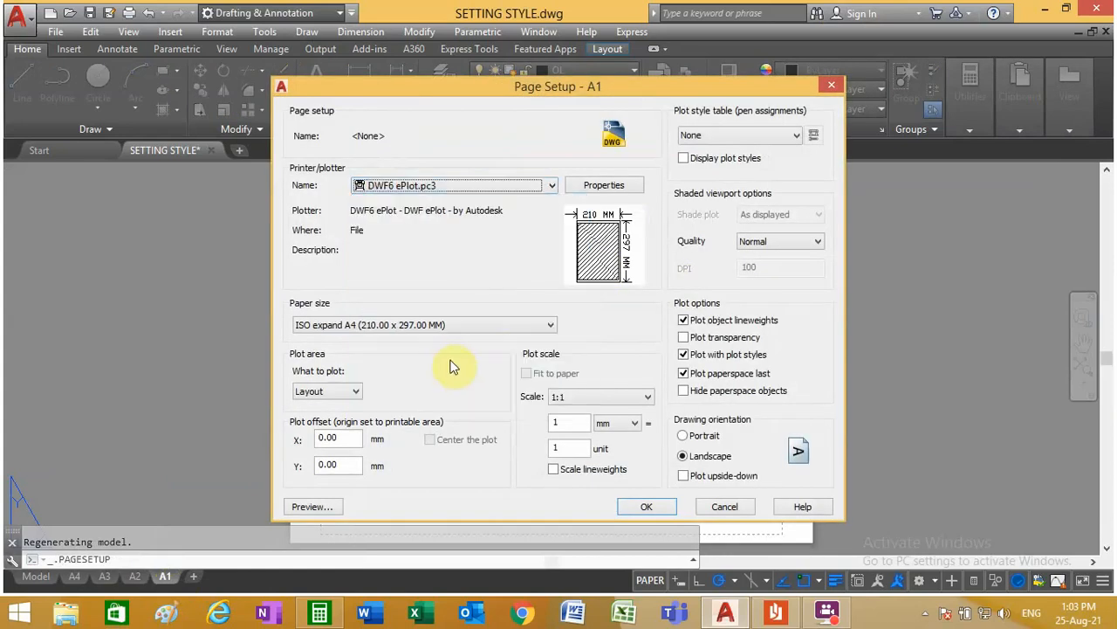
pyautogui.click(453, 325)
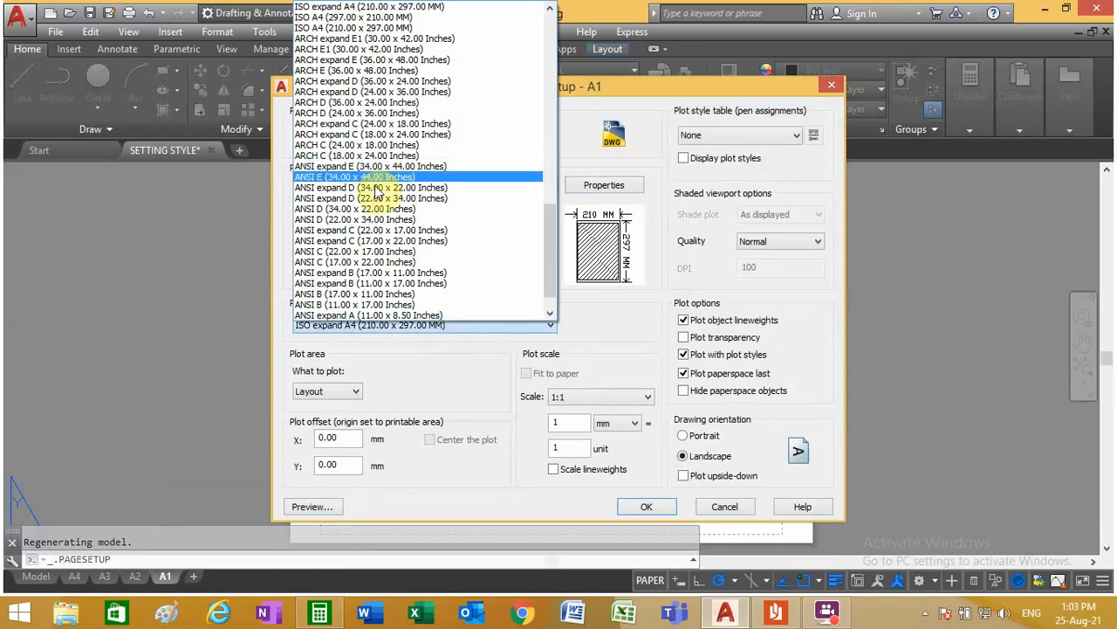
pyautogui.scroll(4, 367, 264)
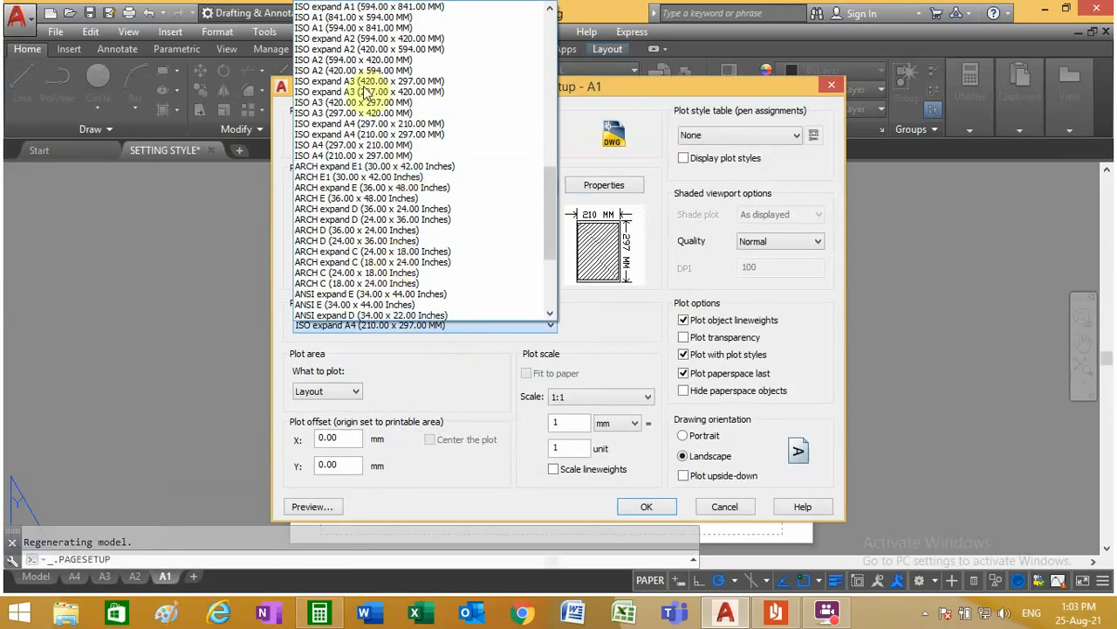
pyautogui.click(353, 18)
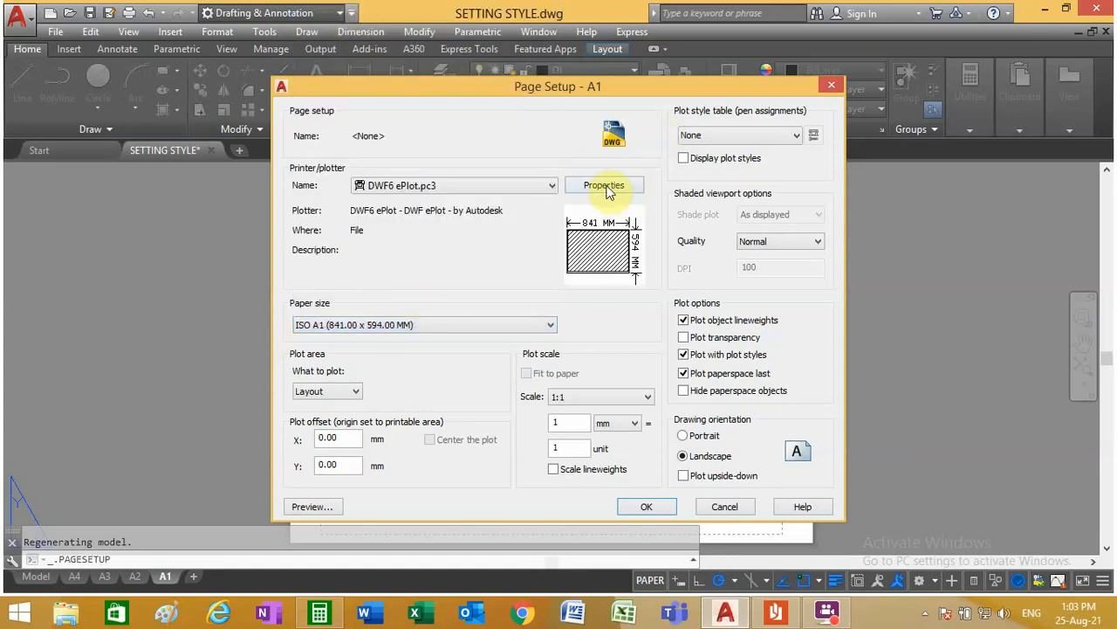
# Step: Set the plot area to a window enclosing the whole sheet of the A1 layout
pyautogui.click(327, 391)
pyautogui.click(316, 442)
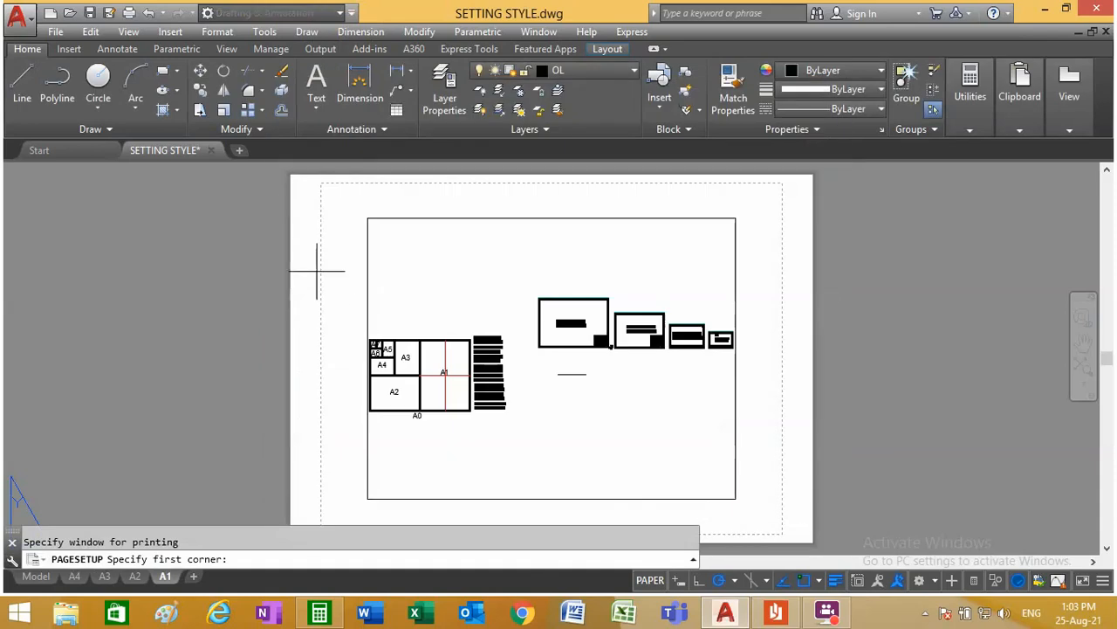
pyautogui.click(288, 170)
pyautogui.scroll(-4, 401, 374)
pyautogui.scroll(4, 556, 441)
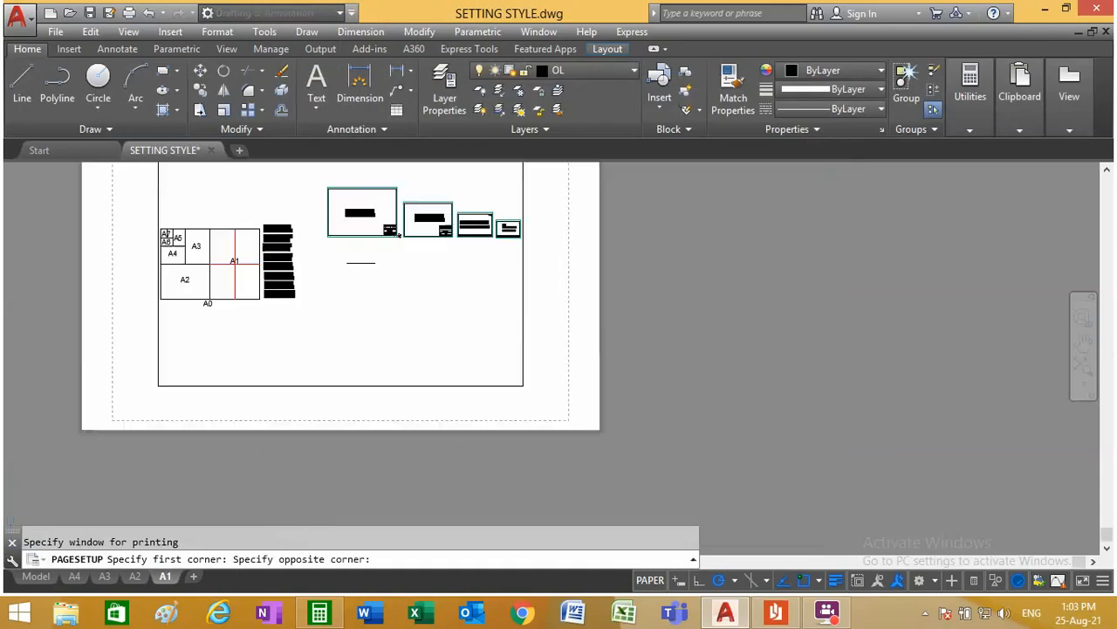
pyautogui.scroll(3, 678, 394)
pyautogui.click(661, 399)
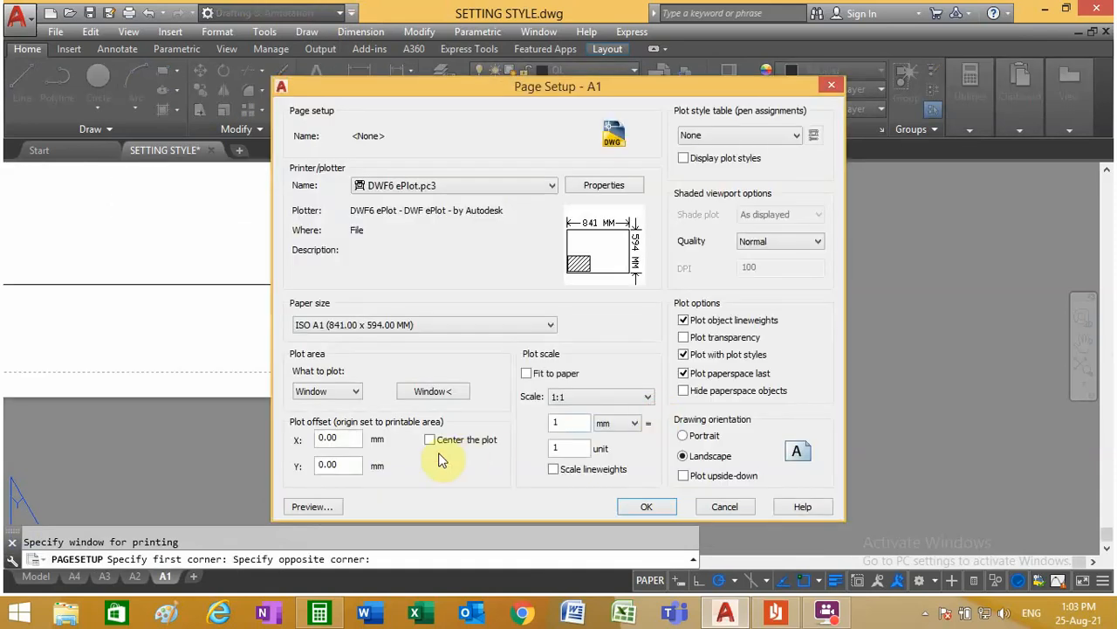
# Step: Center the plot and enable scaling of lineweights in the A1 page setup
pyautogui.click(429, 439)
pyautogui.click(554, 469)
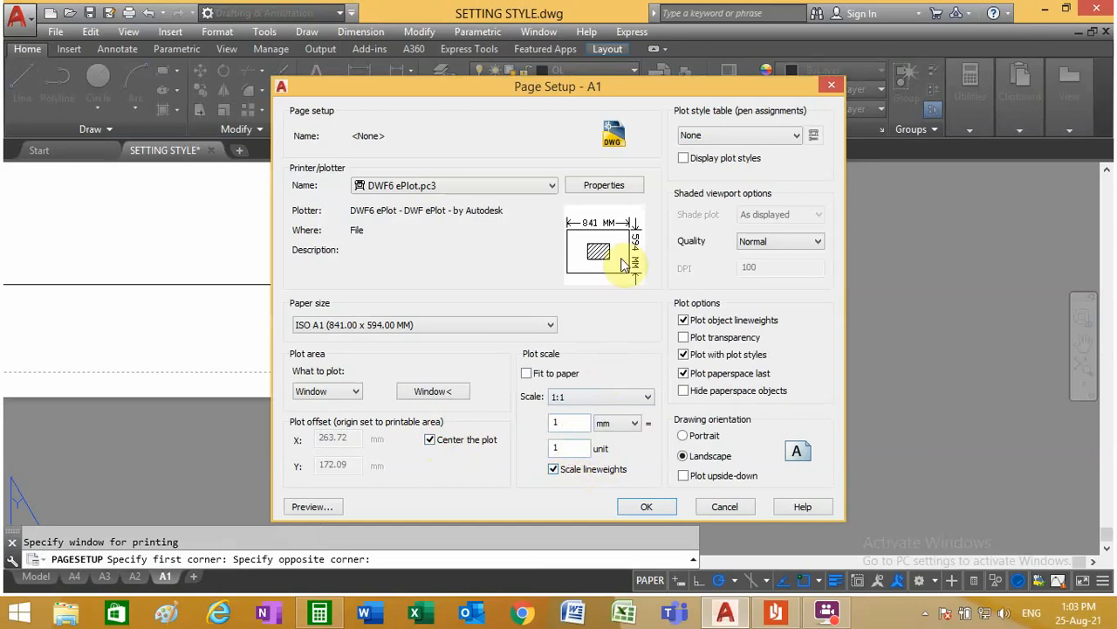
# Step: In the plotter properties, open the printable area of the standard paper size ISO A1 (841.00 x 594.00 MM) for modification
pyautogui.click(605, 185)
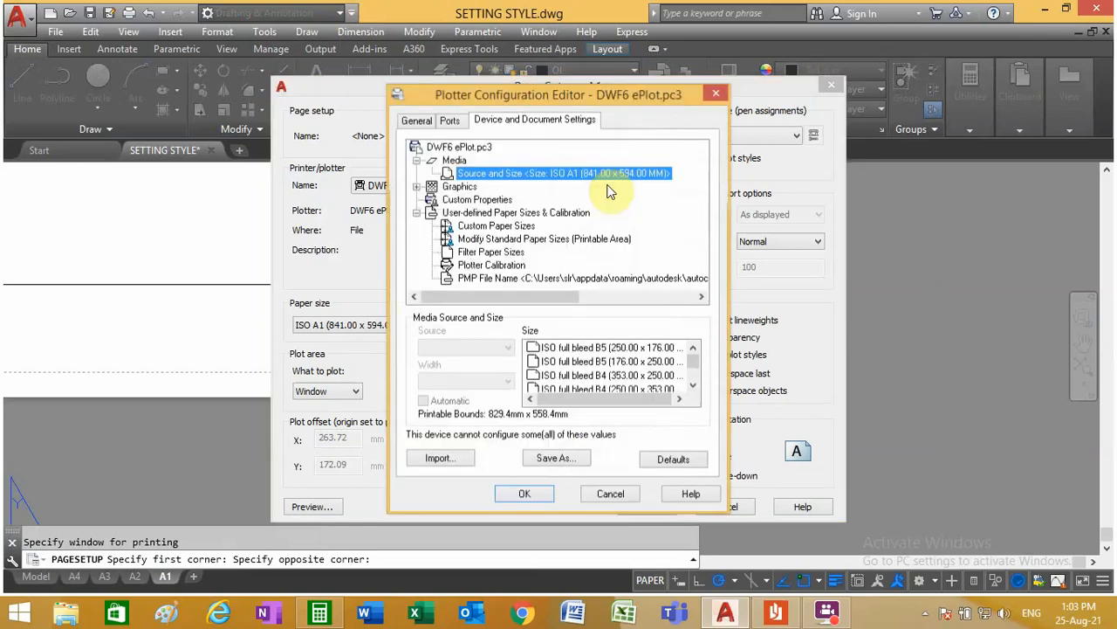
pyautogui.click(515, 239)
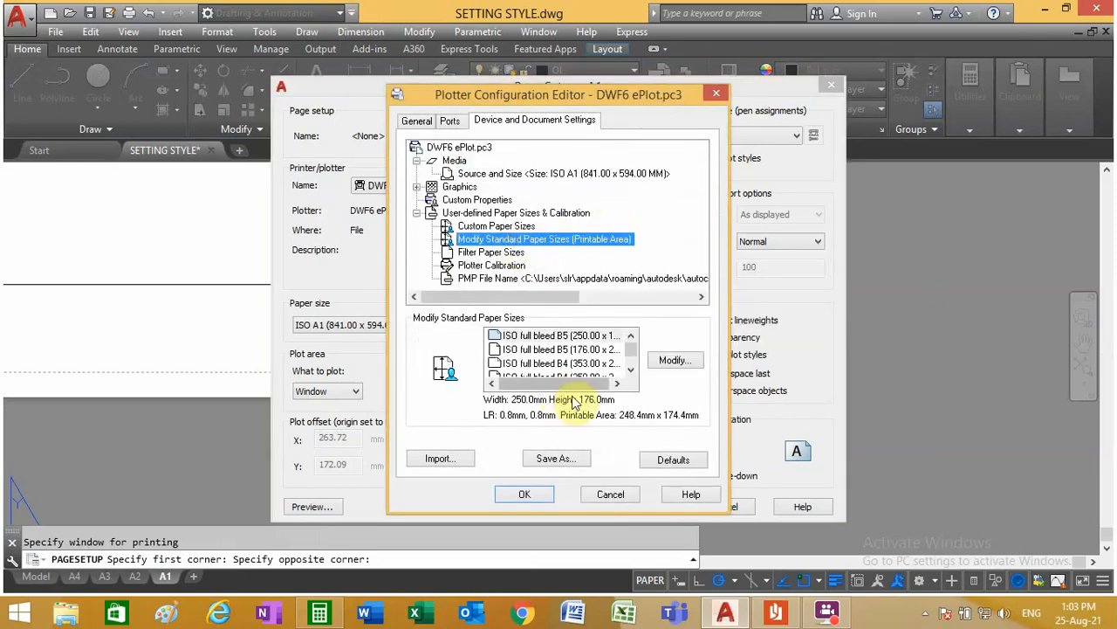
pyautogui.click(631, 371)
pyautogui.click(631, 372)
pyautogui.click(631, 372)
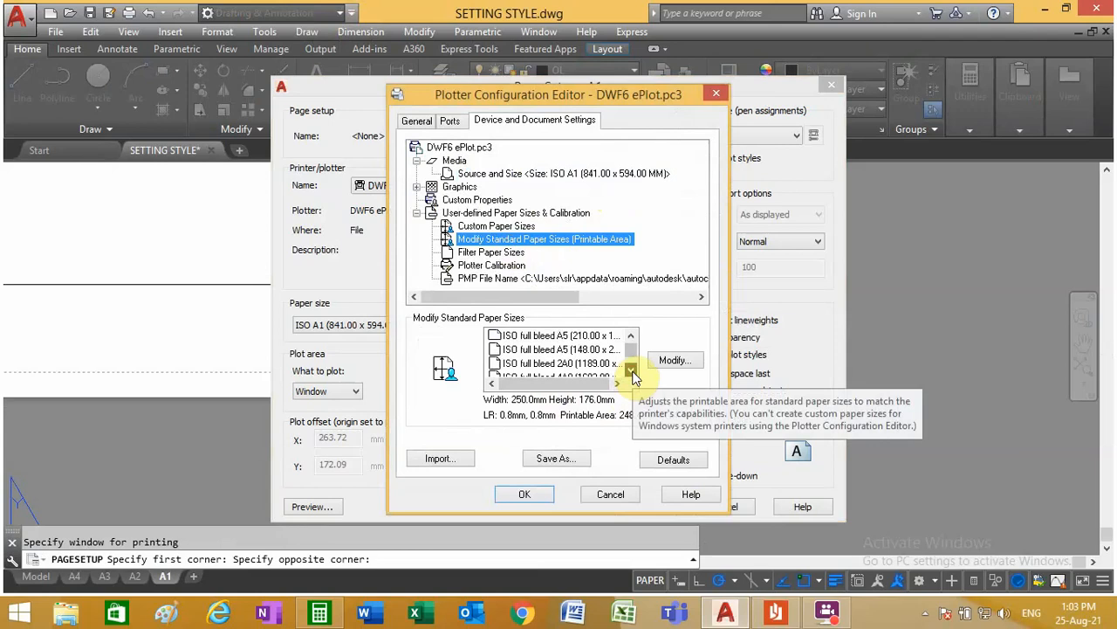
pyautogui.click(631, 372)
pyautogui.click(631, 372)
pyautogui.click(631, 371)
pyautogui.click(631, 372)
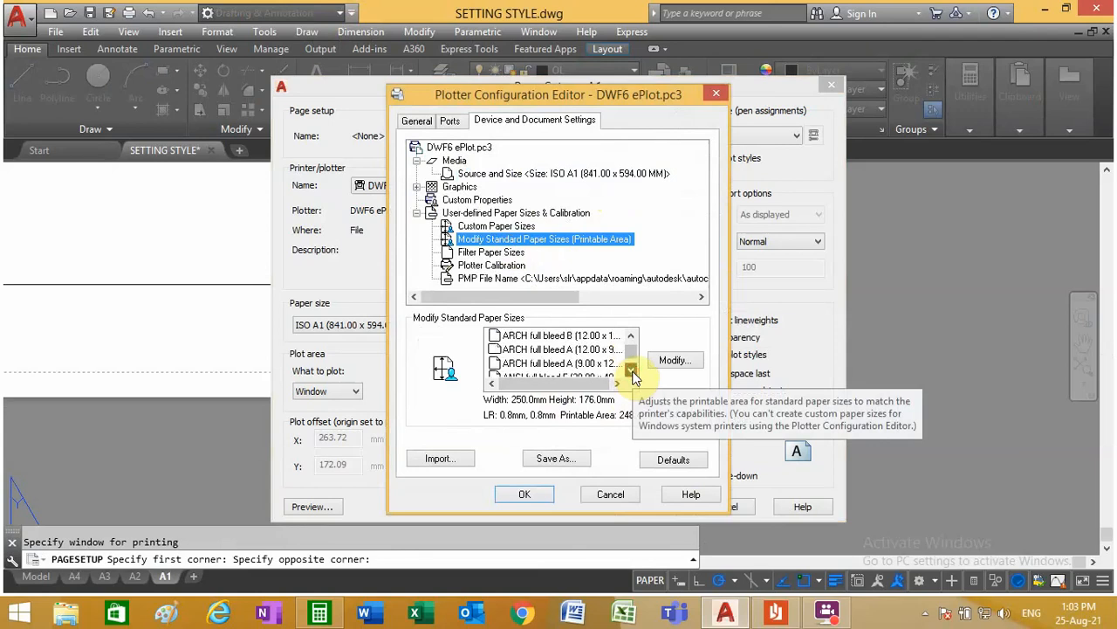
pyautogui.click(631, 372)
pyautogui.click(632, 371)
pyautogui.click(631, 372)
pyautogui.click(631, 371)
pyautogui.click(631, 372)
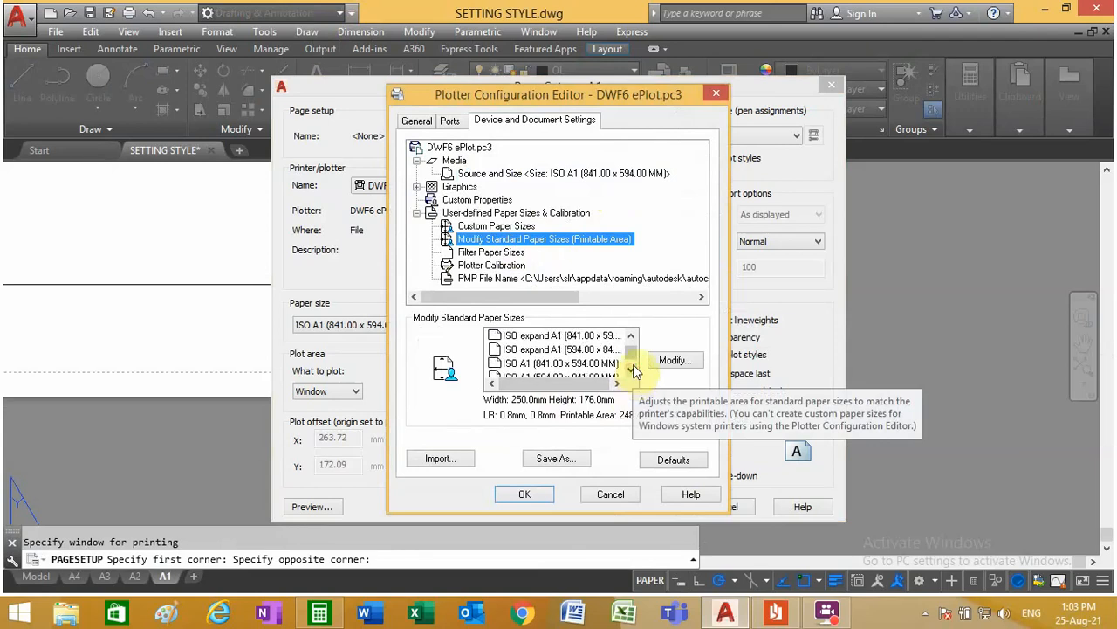
pyautogui.click(559, 363)
pyautogui.click(686, 362)
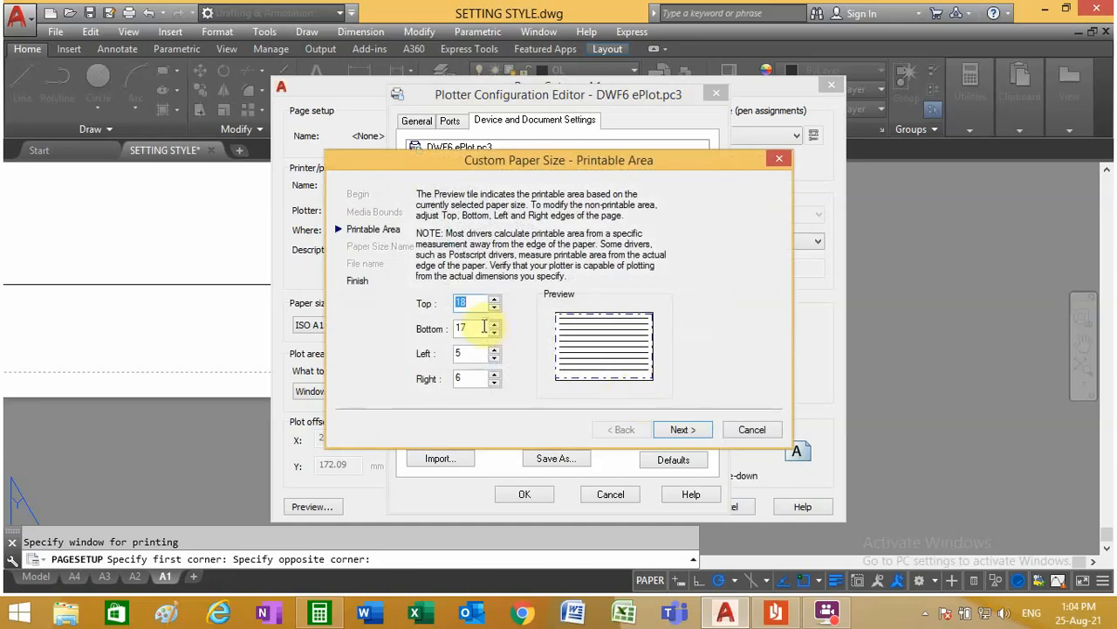
# Step: Set the top, bottom, left and right non-printable margins to 0 and save the changes to the plotter configuration file
pyautogui.write('0')
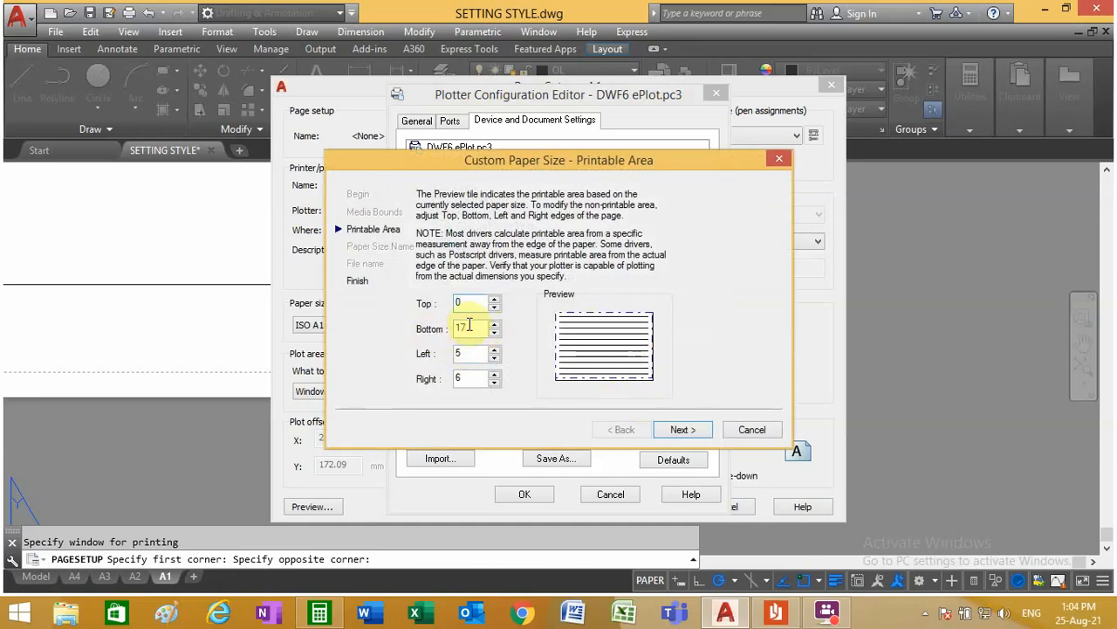
pyautogui.doubleClick(463, 328)
pyautogui.write('0')
pyautogui.doubleClick(462, 354)
pyautogui.write('0')
pyautogui.doubleClick(468, 378)
pyautogui.write('0')
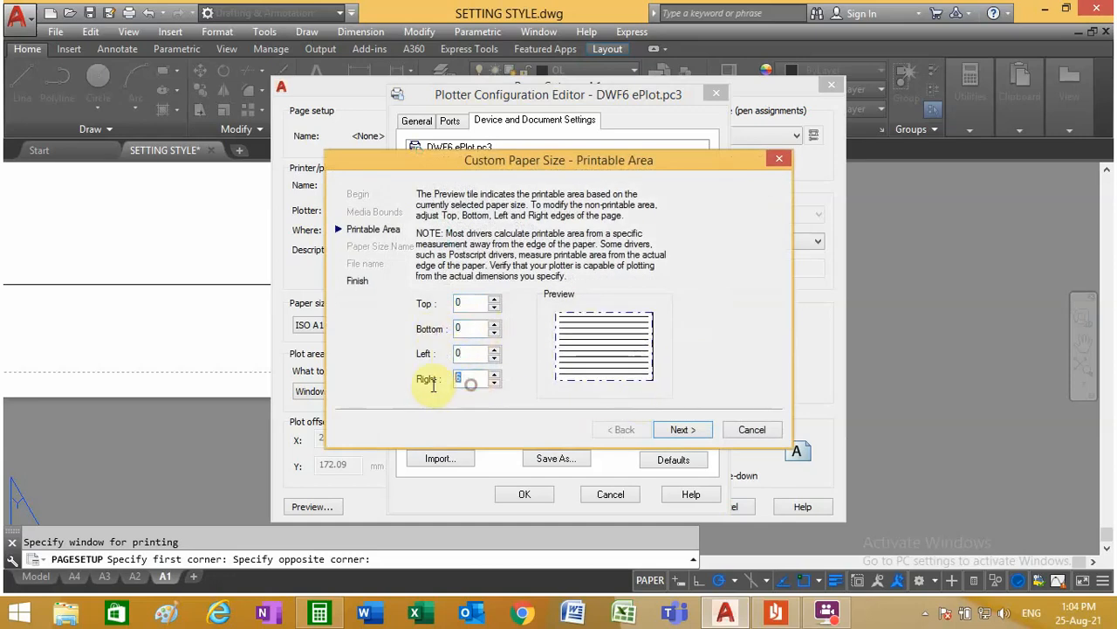
pyautogui.click(679, 430)
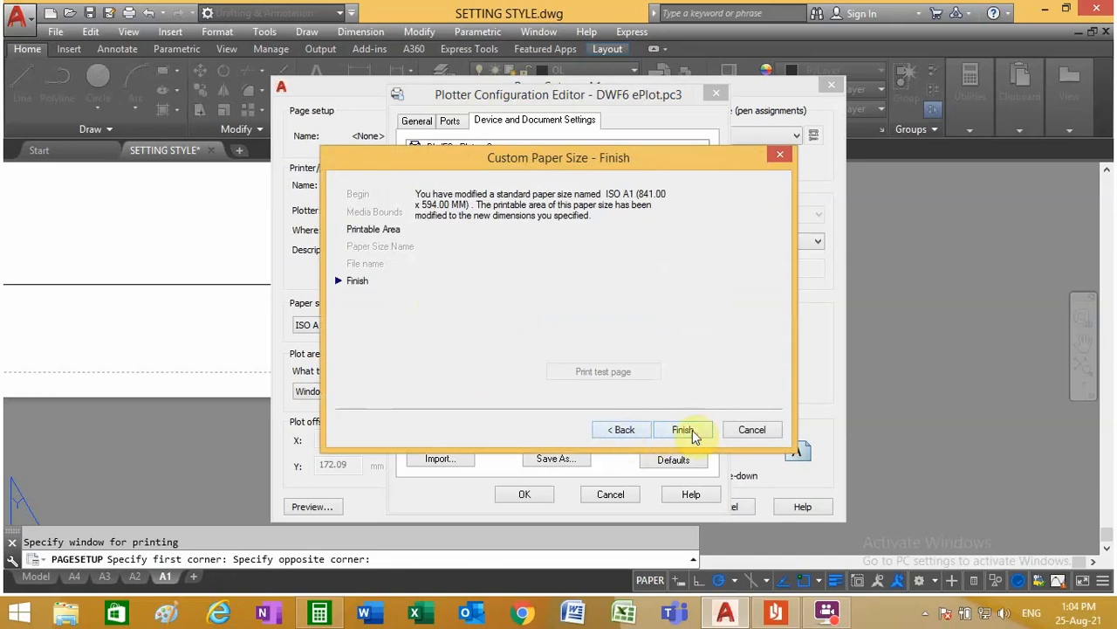
pyautogui.click(689, 430)
pyautogui.click(522, 495)
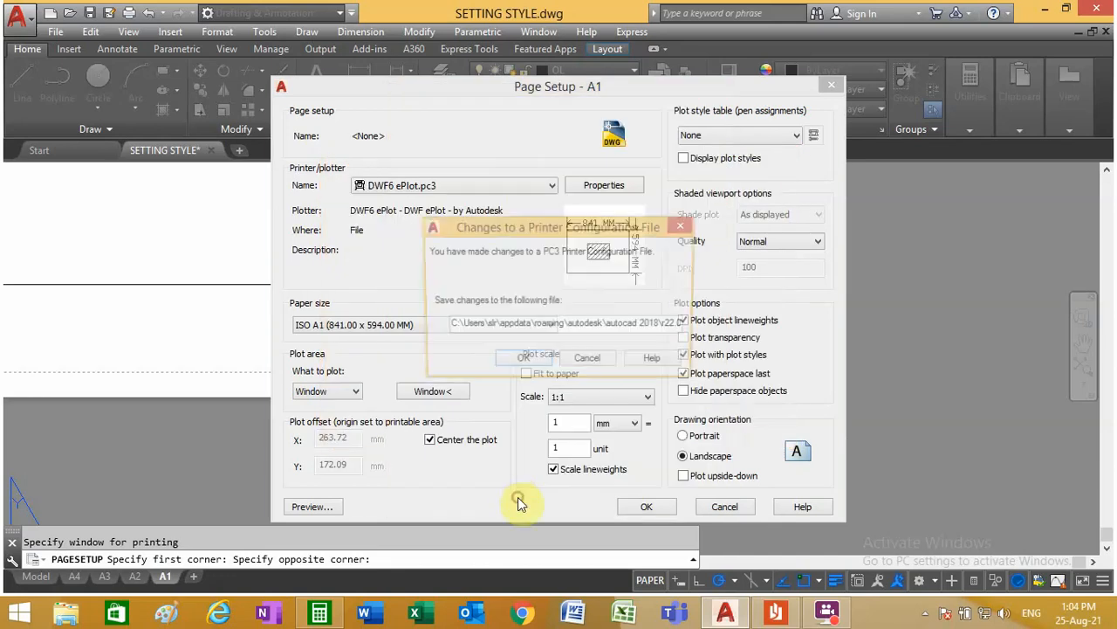
pyautogui.click(517, 361)
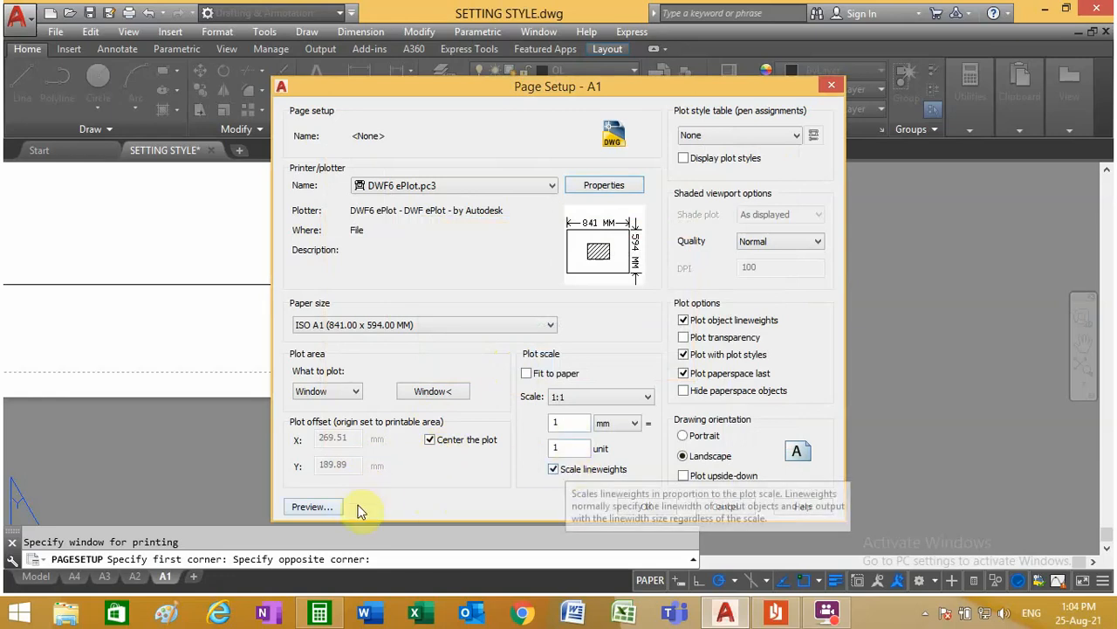
# Step: Preview the A1 layout's plot and exit the preview
pyautogui.click(320, 508)
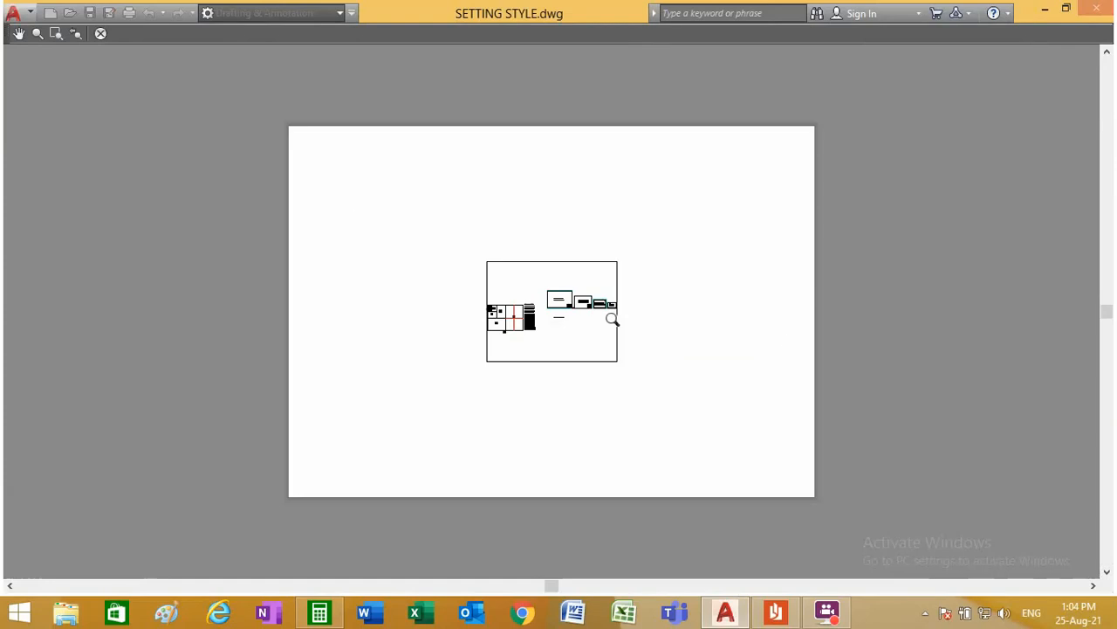
pyautogui.rightClick(622, 188)
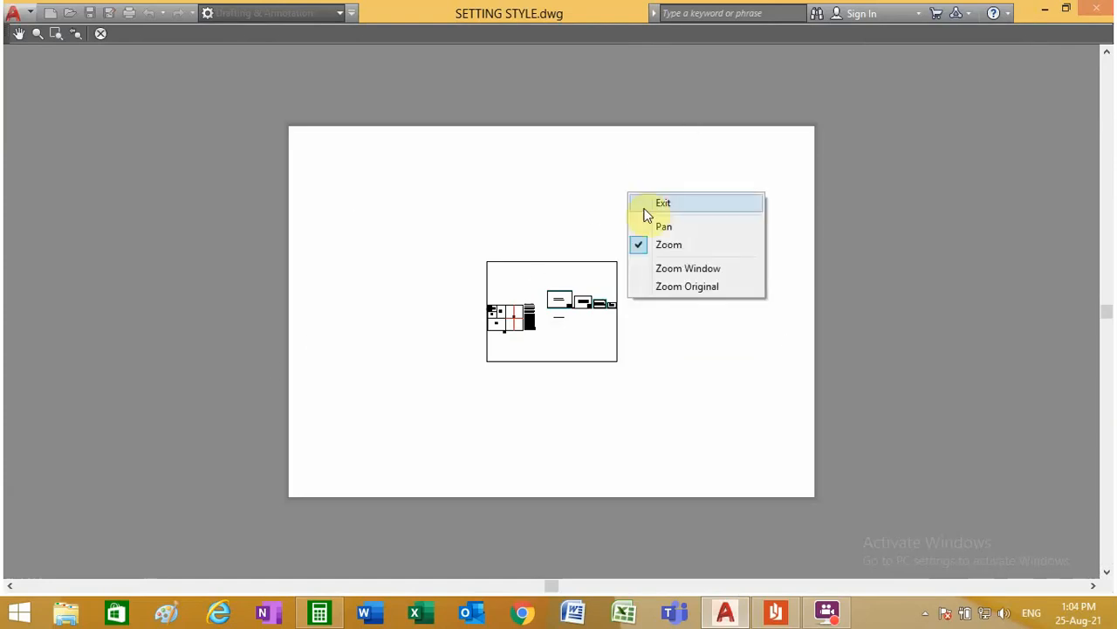
pyautogui.click(650, 206)
# Step: Assign the monochrome.ctb plot style table to the A1 page setup and check the result in a plot preview
pyautogui.click(739, 135)
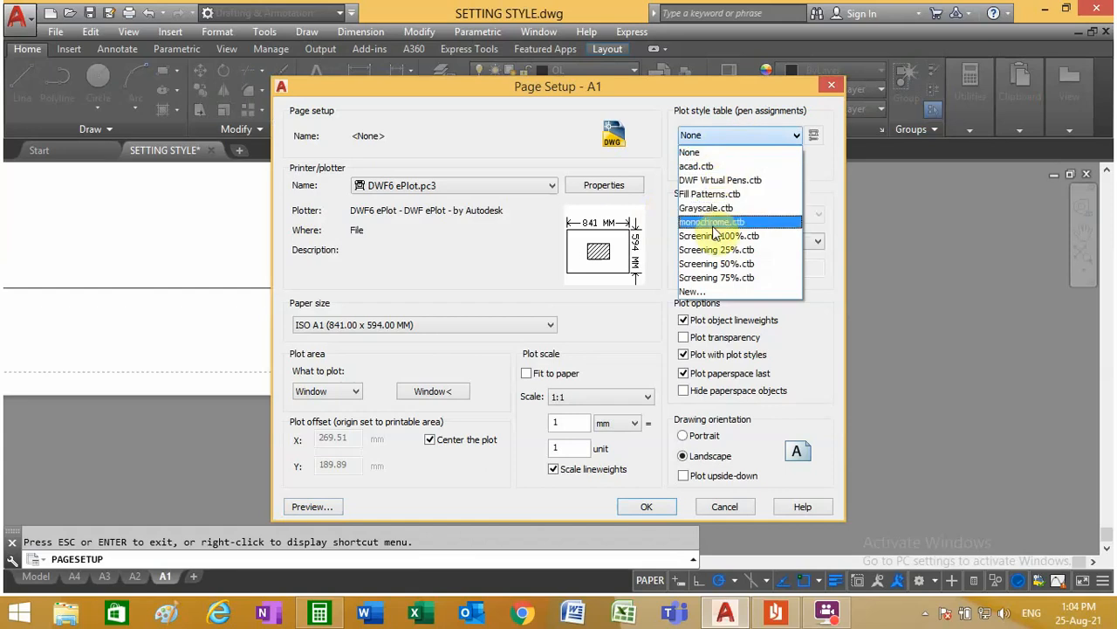
pyautogui.click(714, 223)
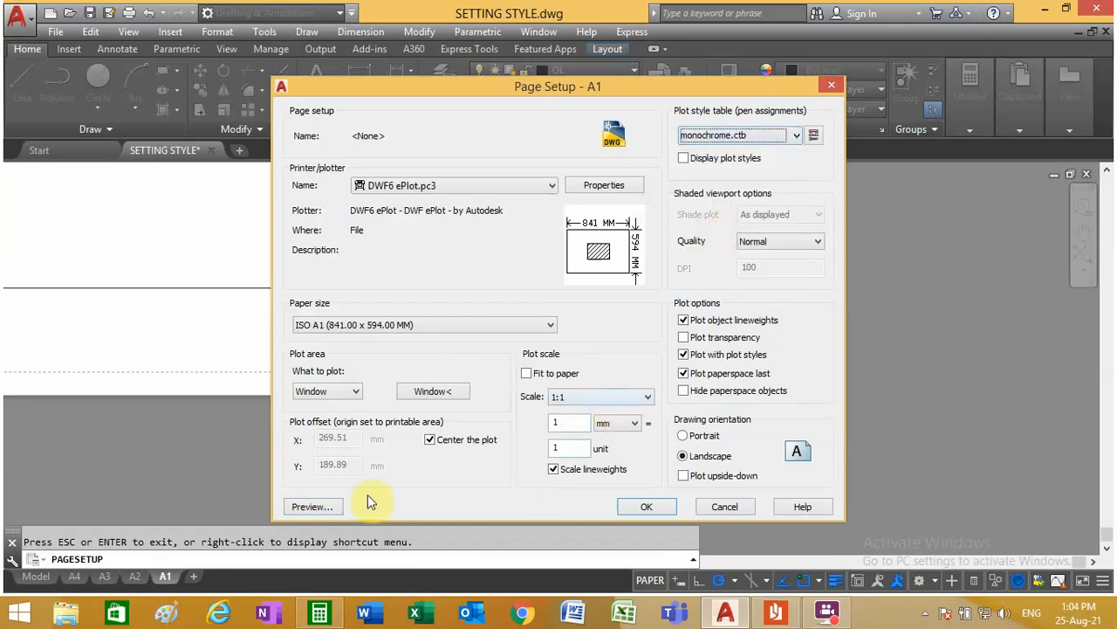
pyautogui.click(310, 506)
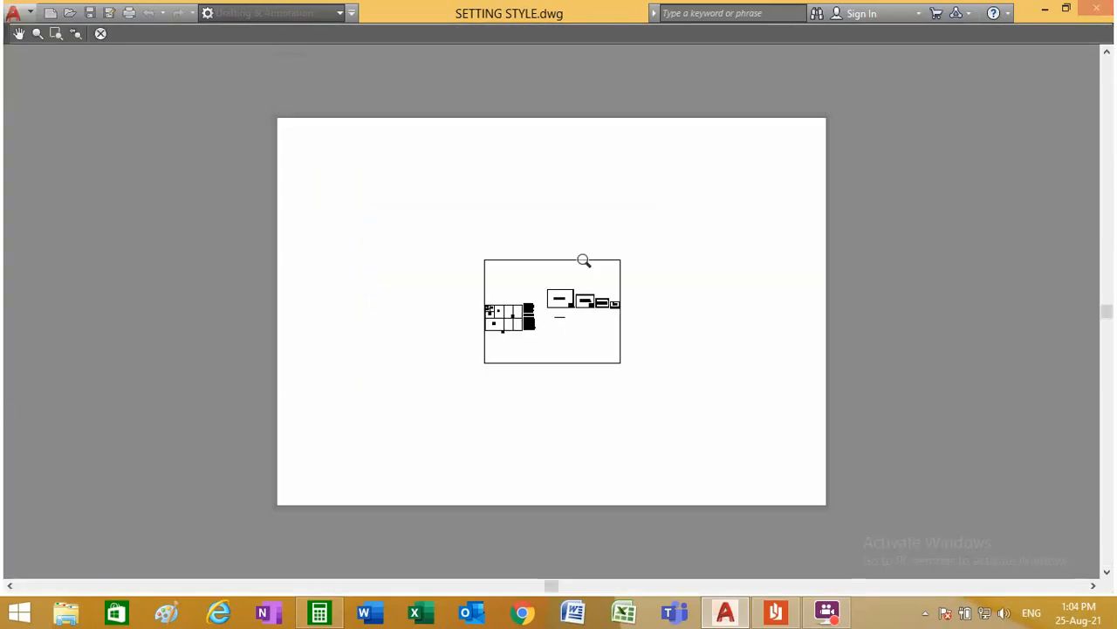
pyautogui.rightClick(607, 236)
pyautogui.click(634, 243)
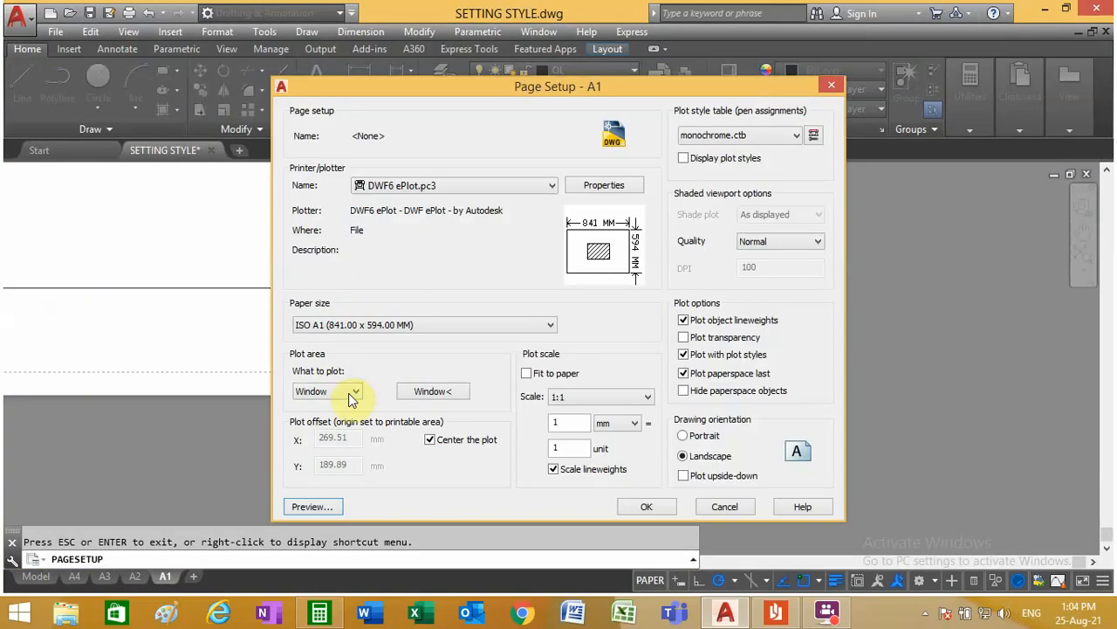
# Step: Accept the A1 page setup and erase the viewport from the A1 layout
pyautogui.click(643, 506)
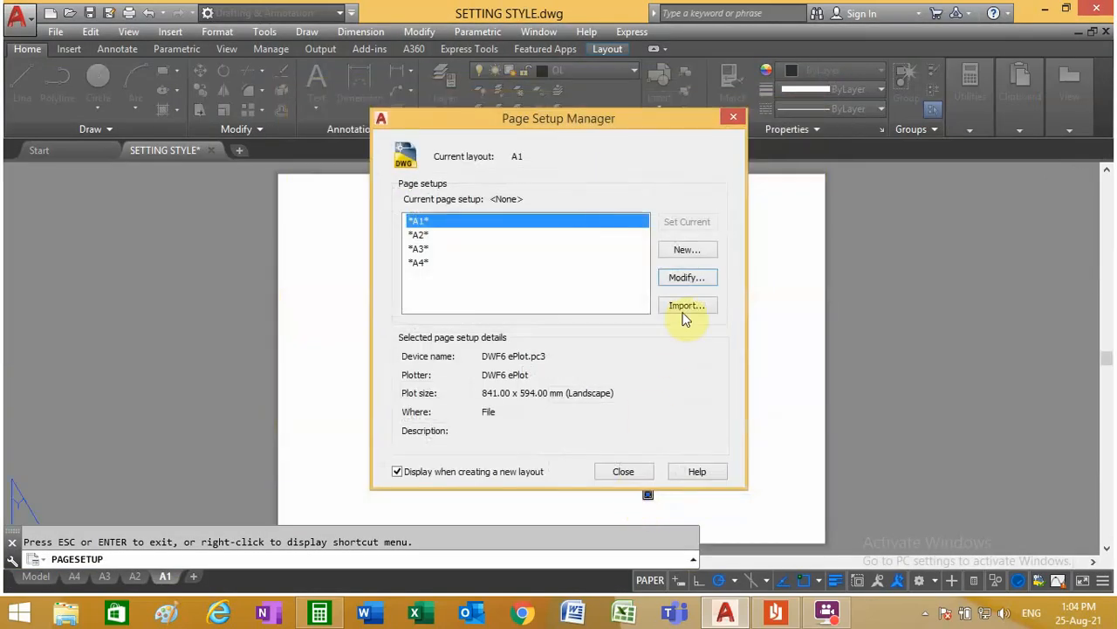
pyautogui.click(623, 473)
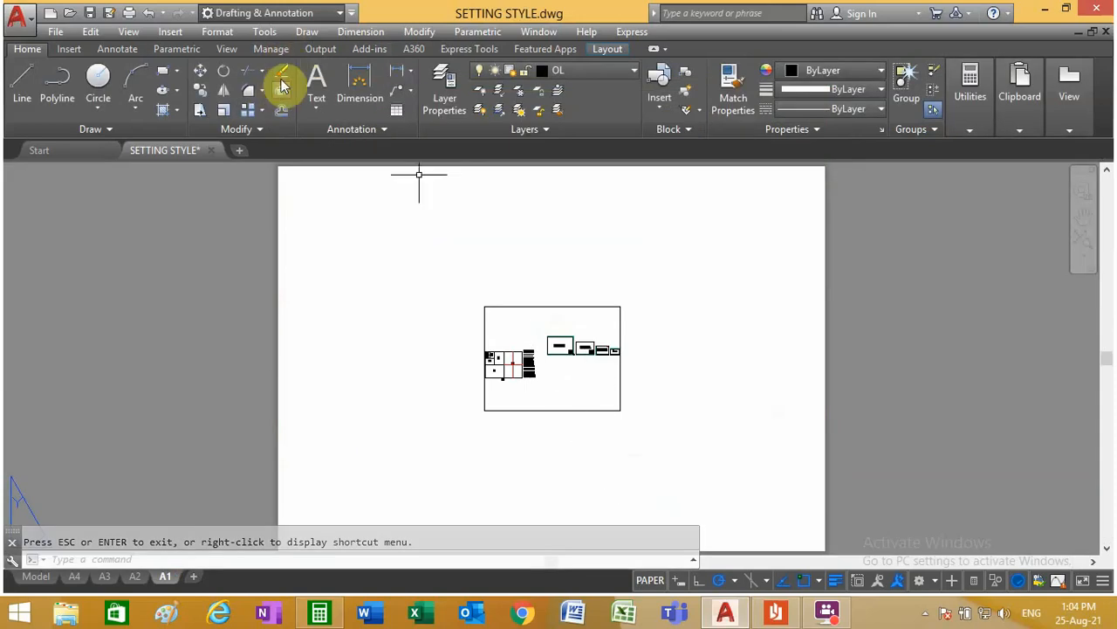
pyautogui.click(281, 72)
pyautogui.moveTo(507, 321); pyautogui.dragTo(473, 290)
pyautogui.press('Return')
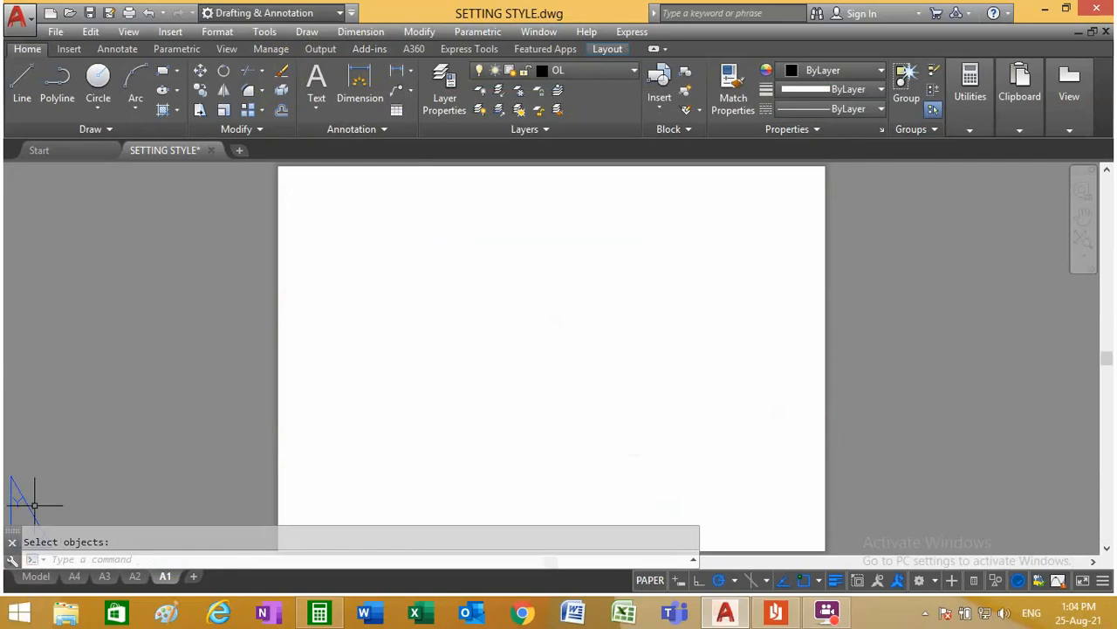
# Step: Look over the empty A4 layout and the A1 sheet frame in model space
pyautogui.click(80, 576)
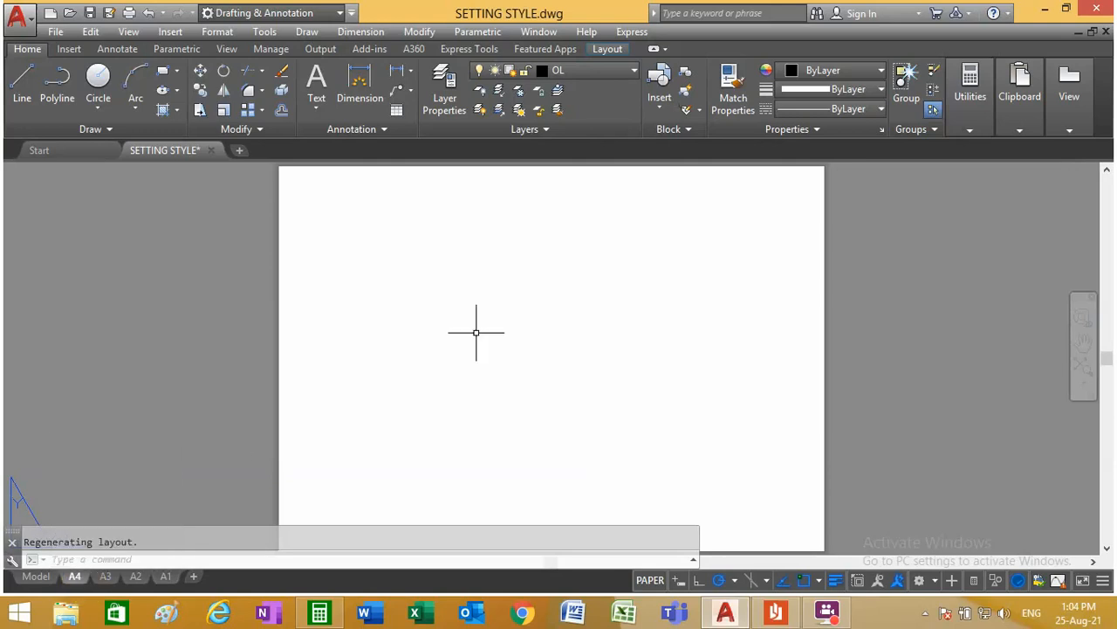
pyautogui.scroll(-2, 415, 357)
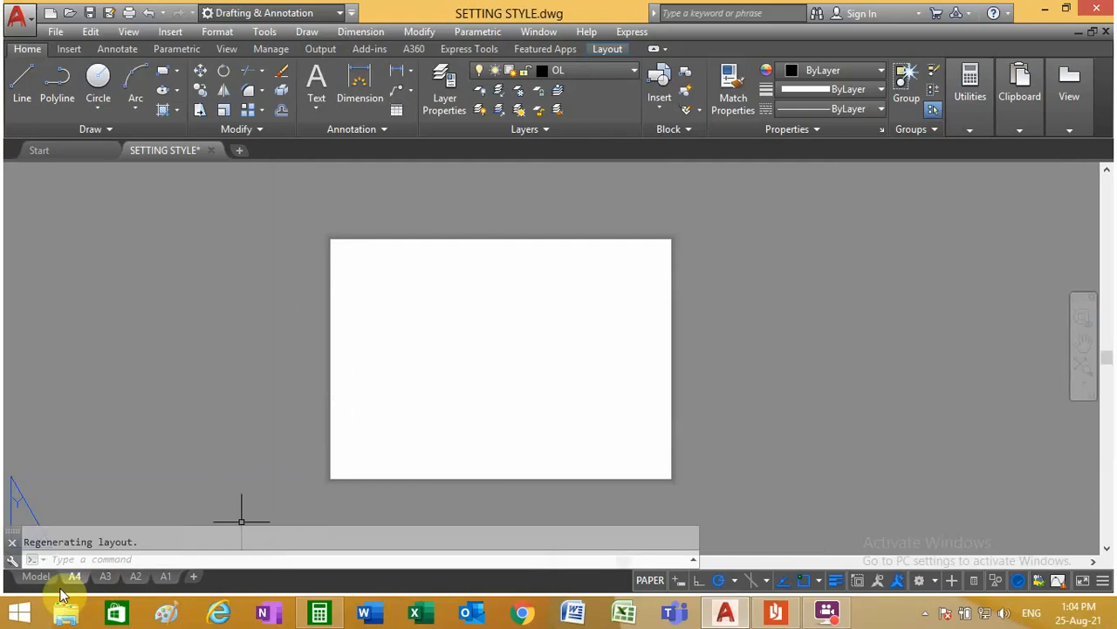
pyautogui.click(35, 577)
pyautogui.scroll(10, 519, 235)
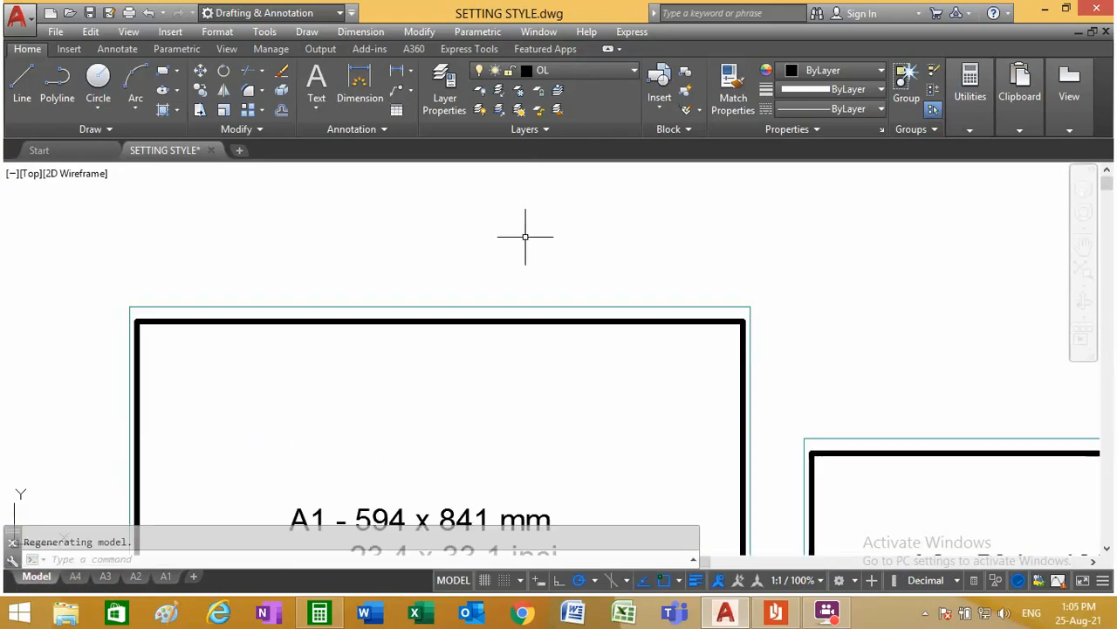
pyautogui.click(452, 321)
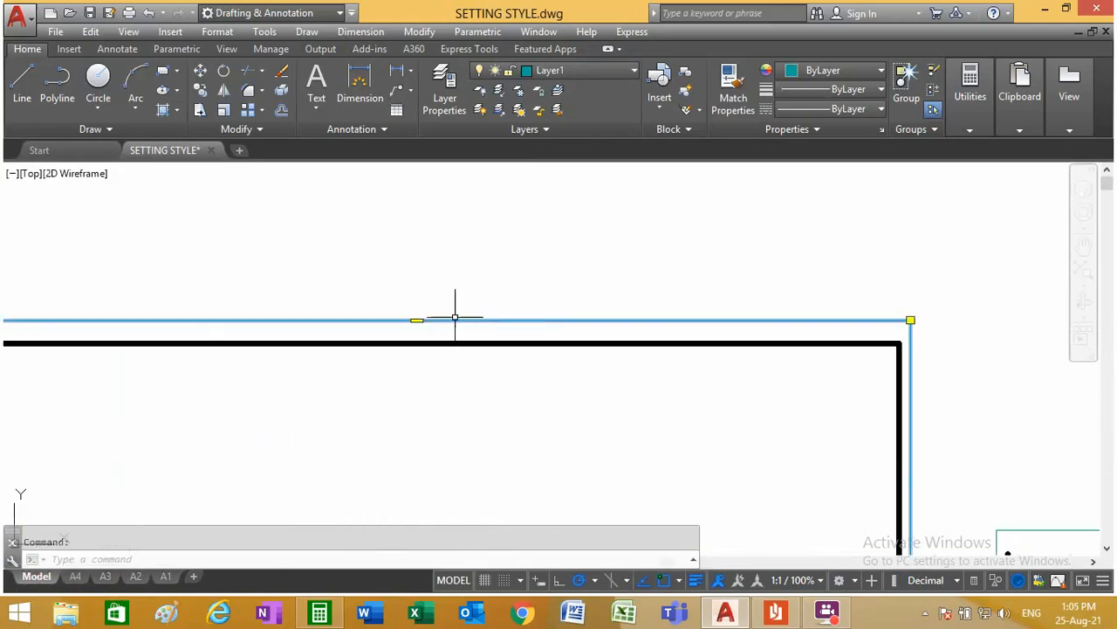
pyautogui.scroll(-6, 555, 278)
pyautogui.press('Escape')
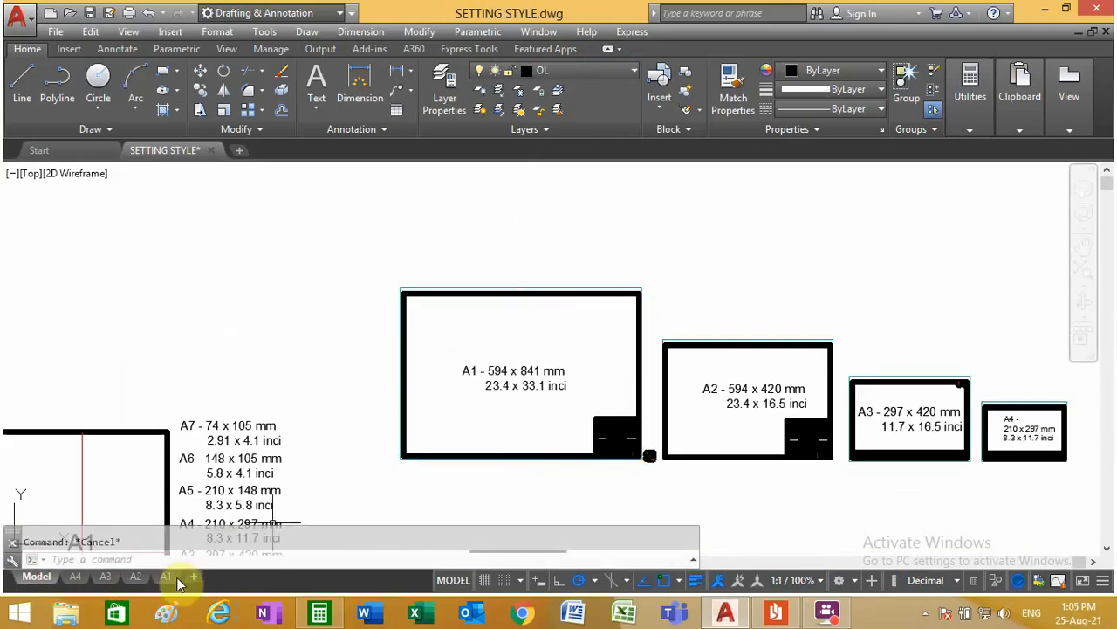
# Step: In the A4 layout, make layer 0 current and draw a rectangle from 0,0 to 297,210
pyautogui.click(76, 577)
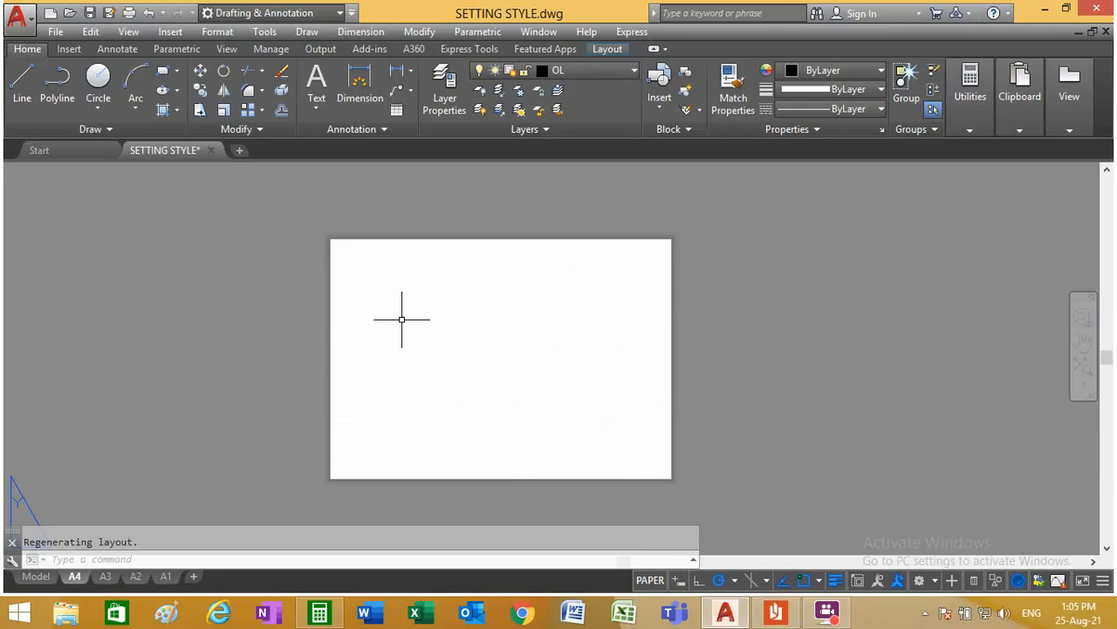
pyautogui.click(593, 68)
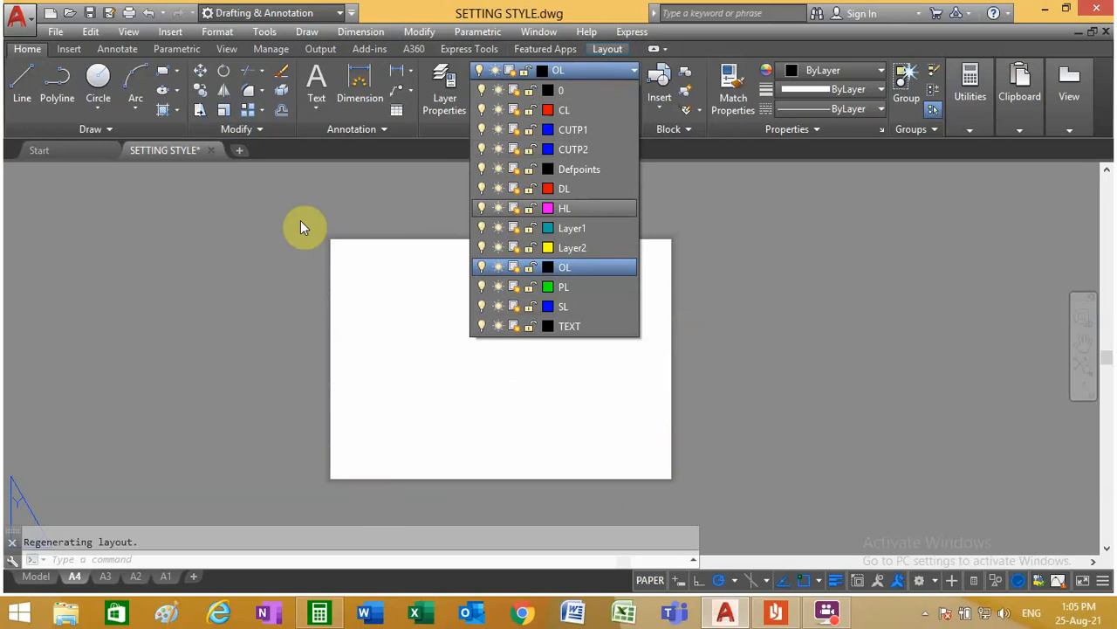
pyautogui.click(588, 89)
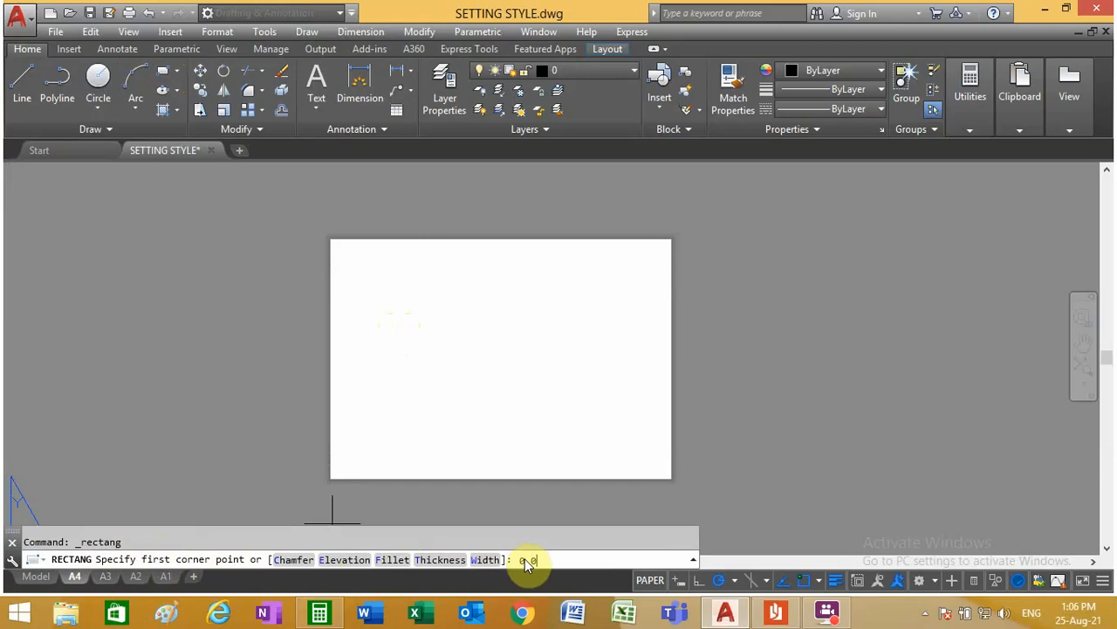
pyautogui.press('Return')
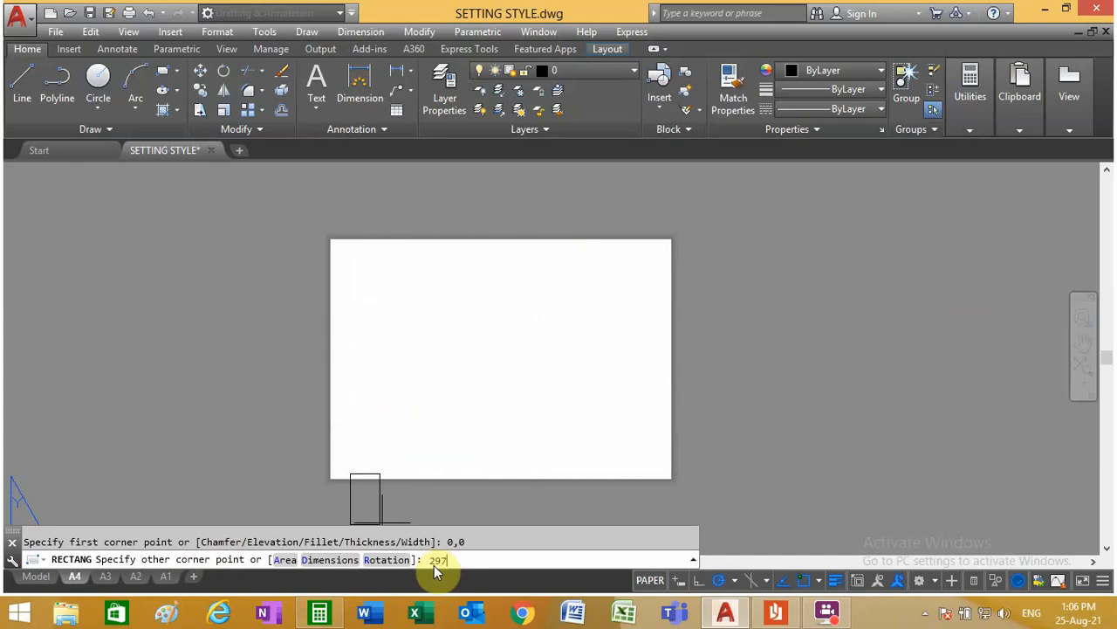
pyautogui.write('10')
pyautogui.press('Return')
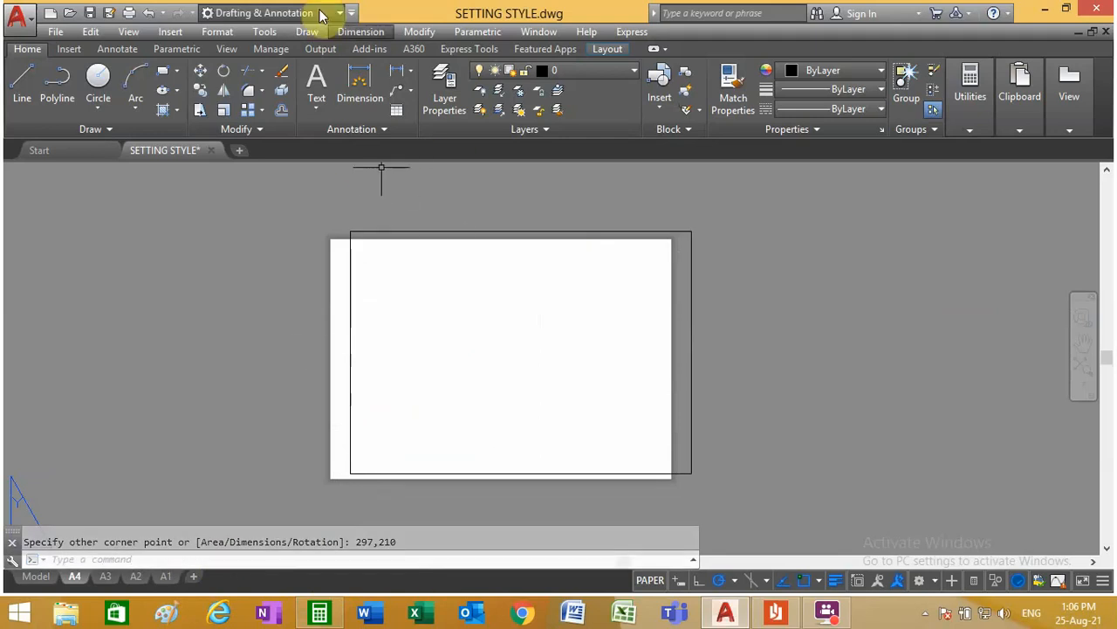
# Step: Move the A4 rectangle by its lower-left corner onto the lower-left corner of the paper so it follows the sheet edge
pyautogui.click(200, 71)
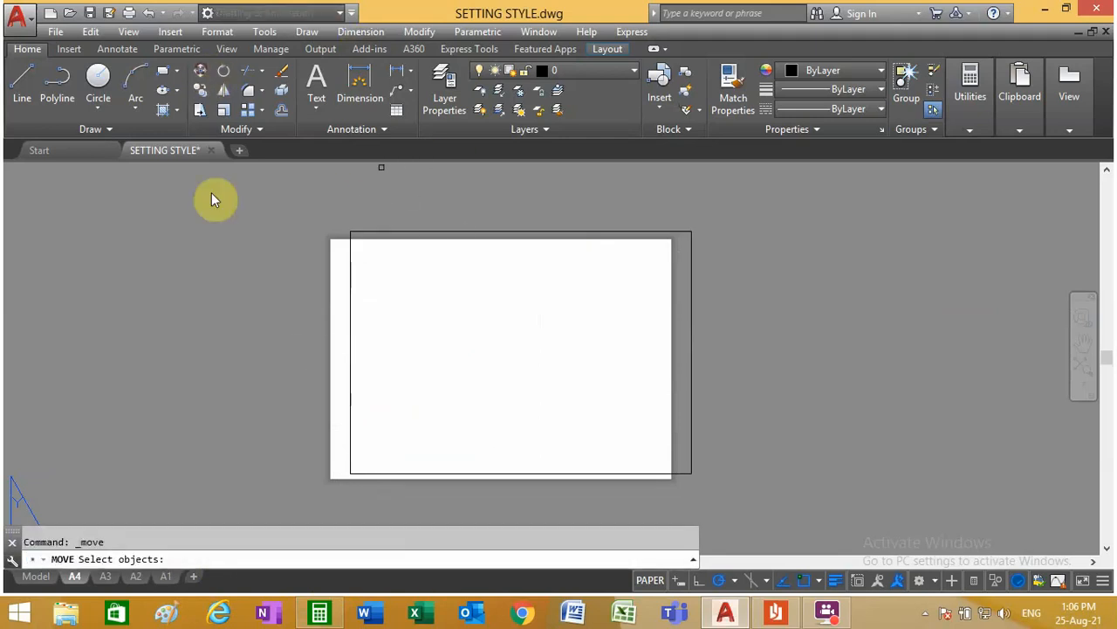
pyautogui.click(351, 464)
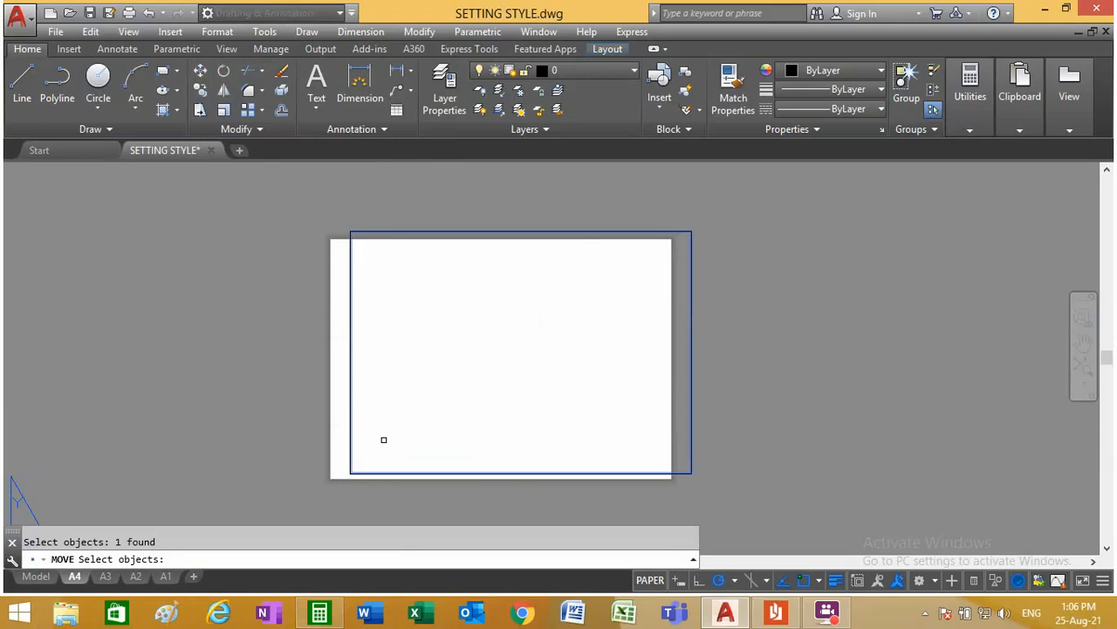
pyautogui.press('Return')
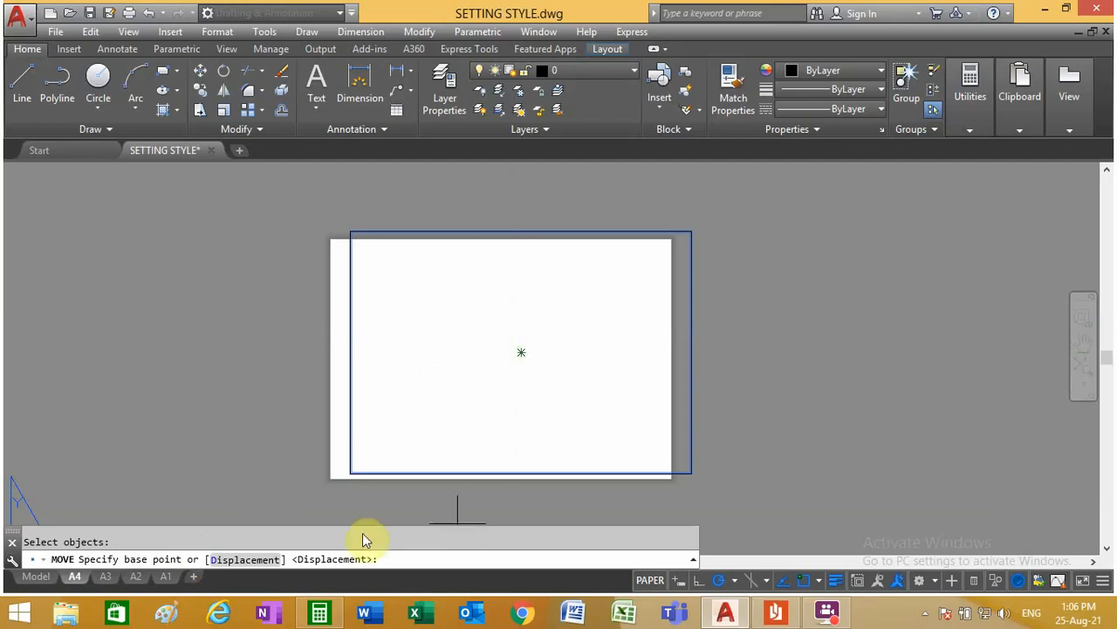
pyautogui.scroll(5, 349, 499)
pyautogui.scroll(2, 339, 509)
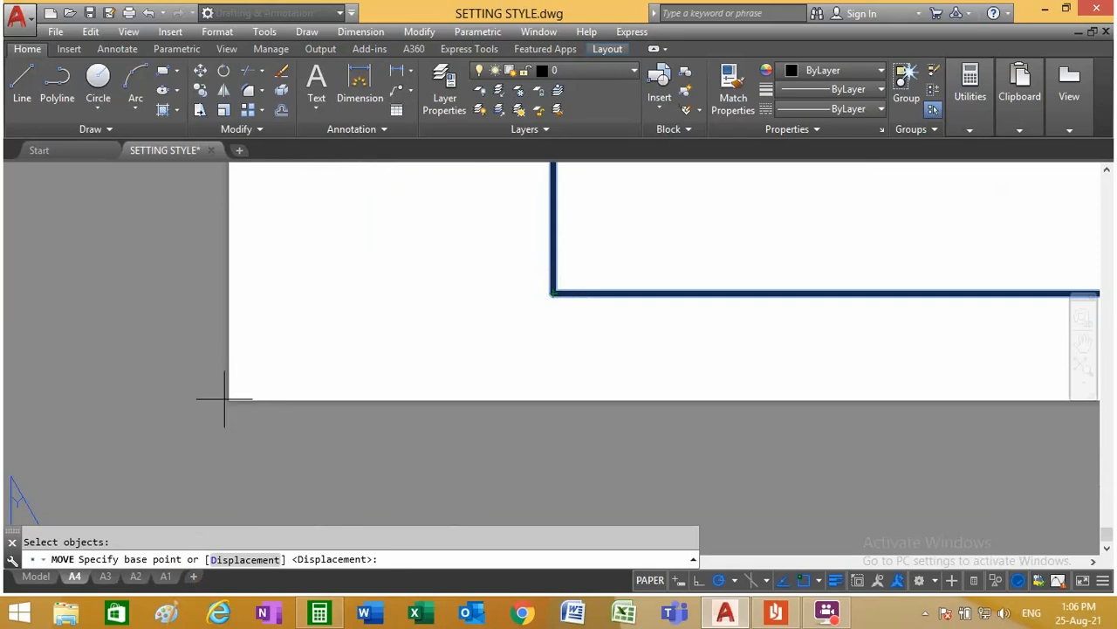
pyautogui.click(553, 292)
pyautogui.moveTo(205, 416); pyautogui.dragTo(382, 271, button='middle')
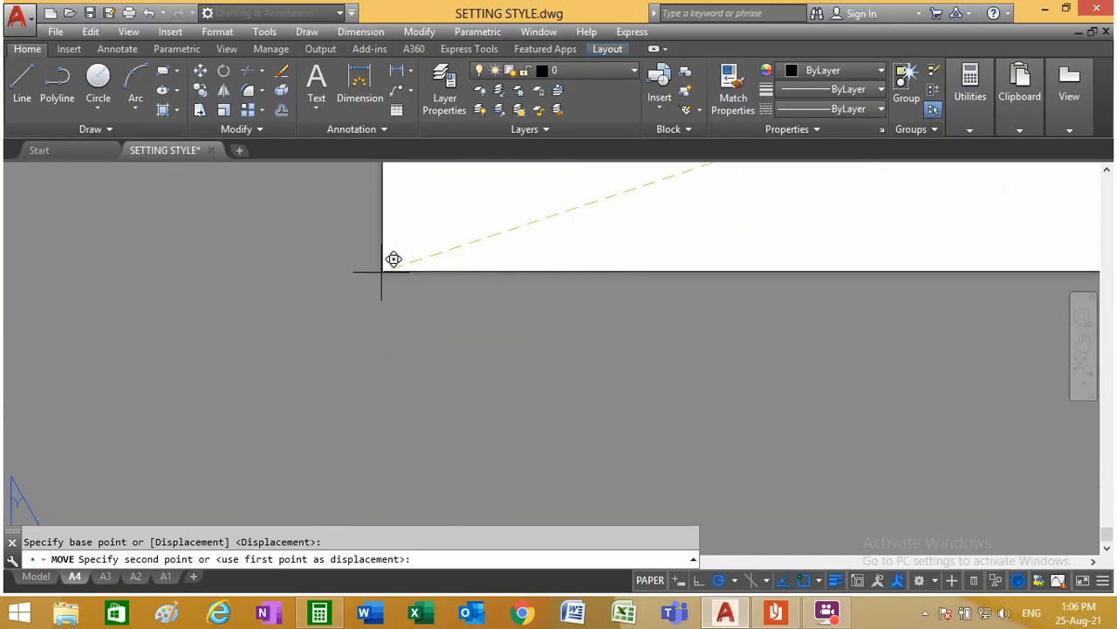
pyautogui.click(376, 279)
pyautogui.scroll(-8, 260, 377)
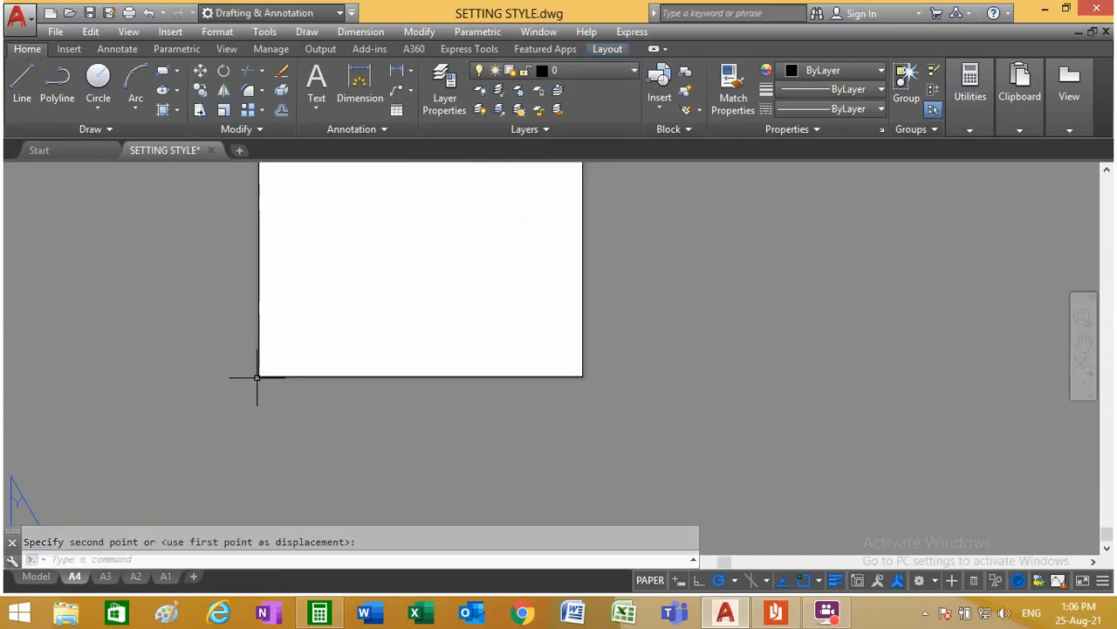
pyautogui.scroll(6, 245, 352)
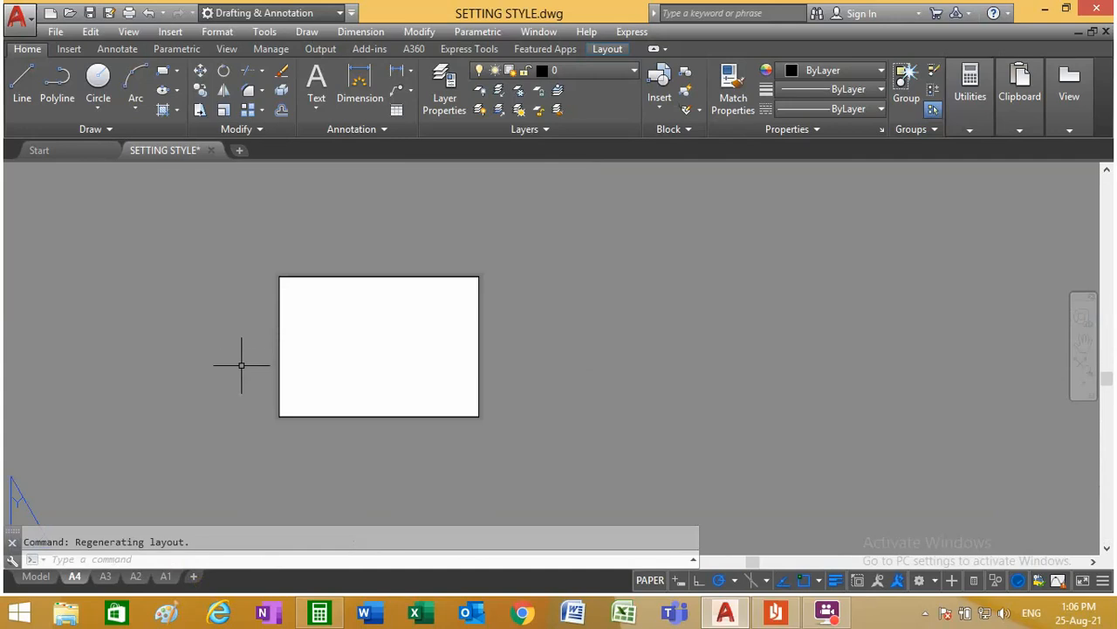
pyautogui.scroll(4, 270, 297)
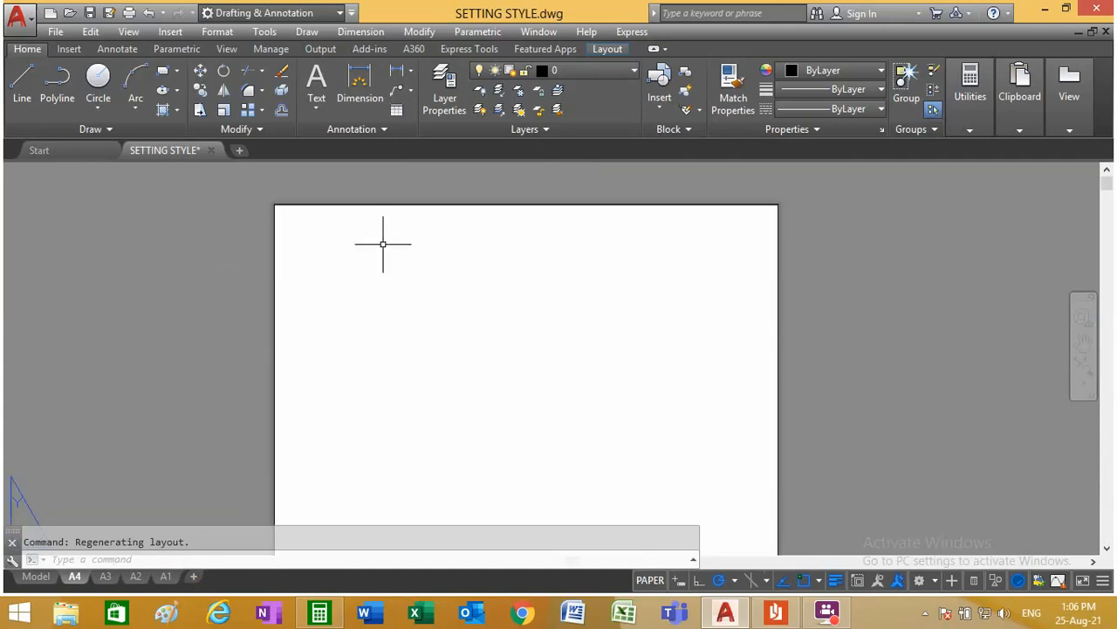
pyautogui.scroll(-5, 319, 258)
pyautogui.scroll(2, 323, 319)
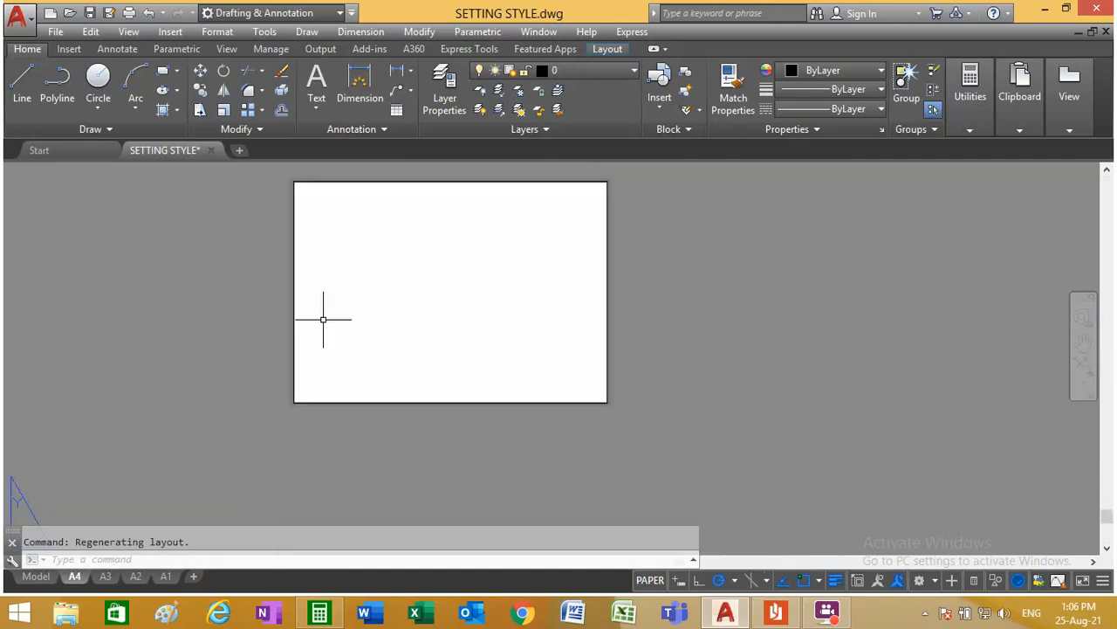
# Step: Draw a rectangle from 0,0 to 420,297 in the A3 layout
pyautogui.click(106, 579)
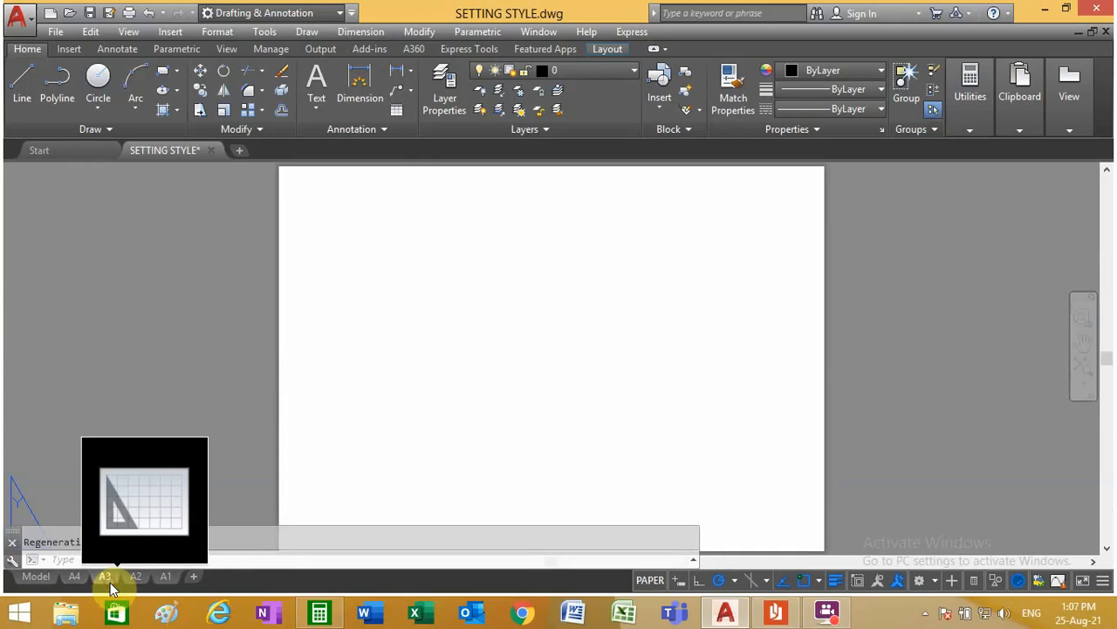
pyautogui.scroll(-2, 350, 309)
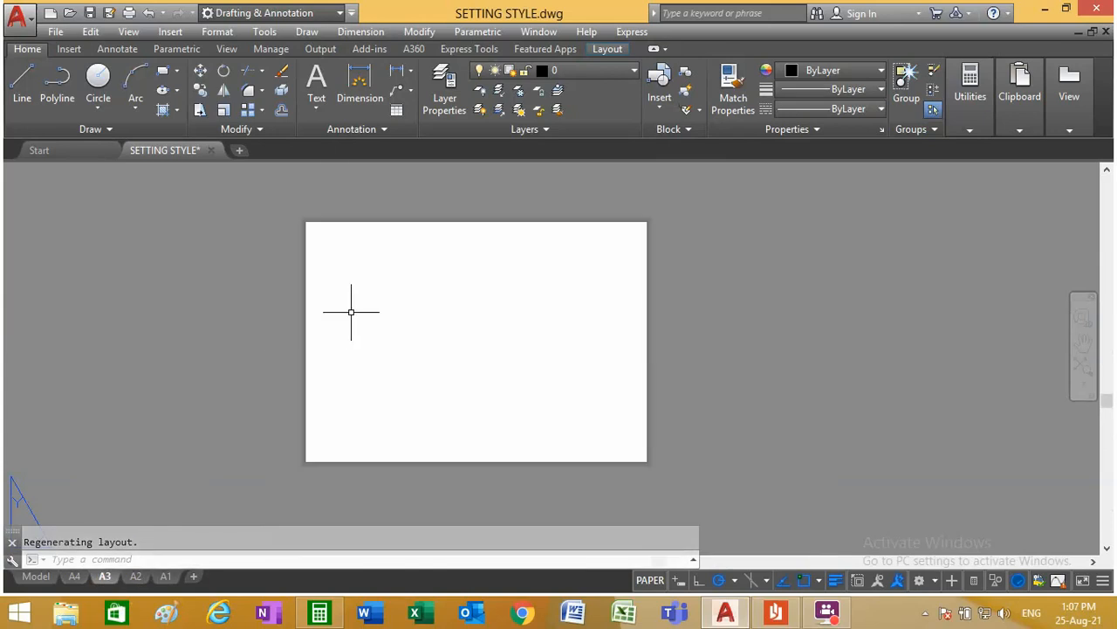
pyautogui.click(166, 71)
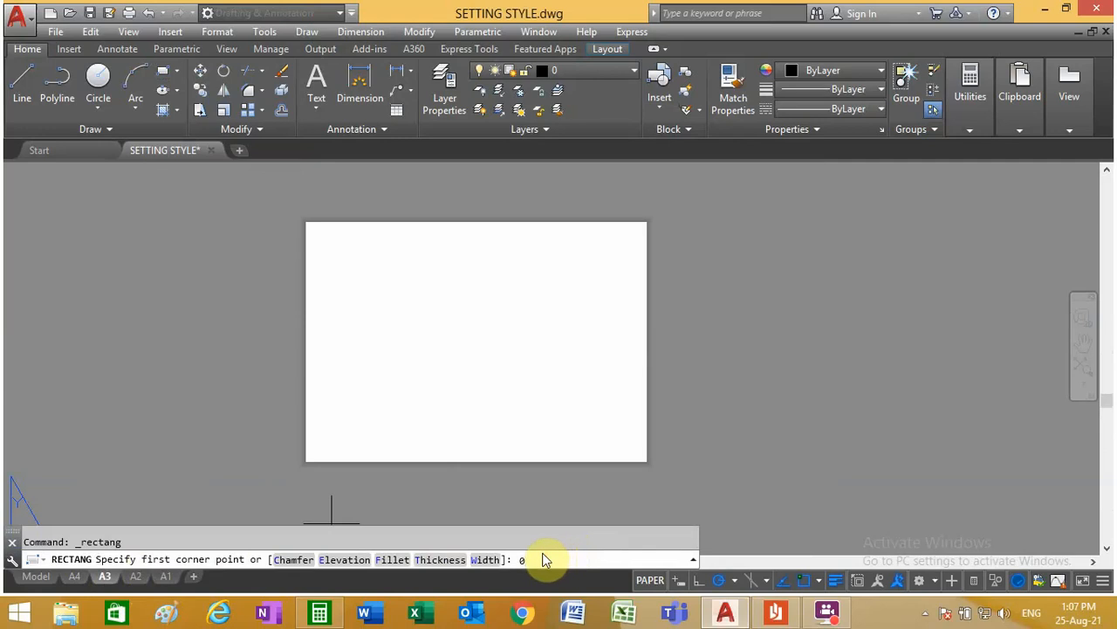
pyautogui.write('0,0')
pyautogui.press('Return')
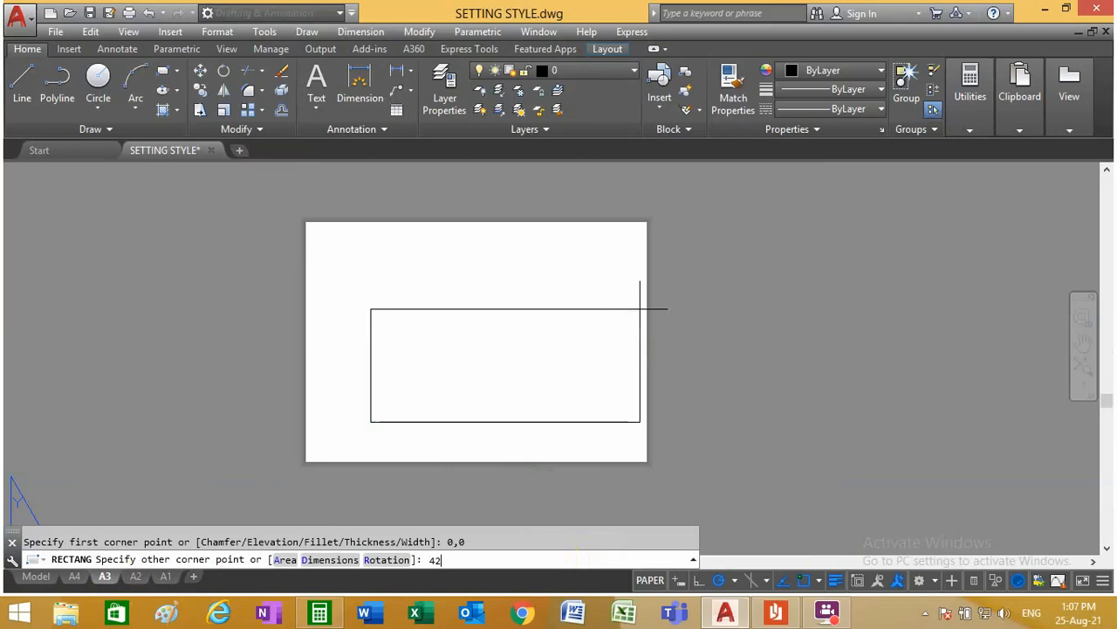
pyautogui.write('420,29')
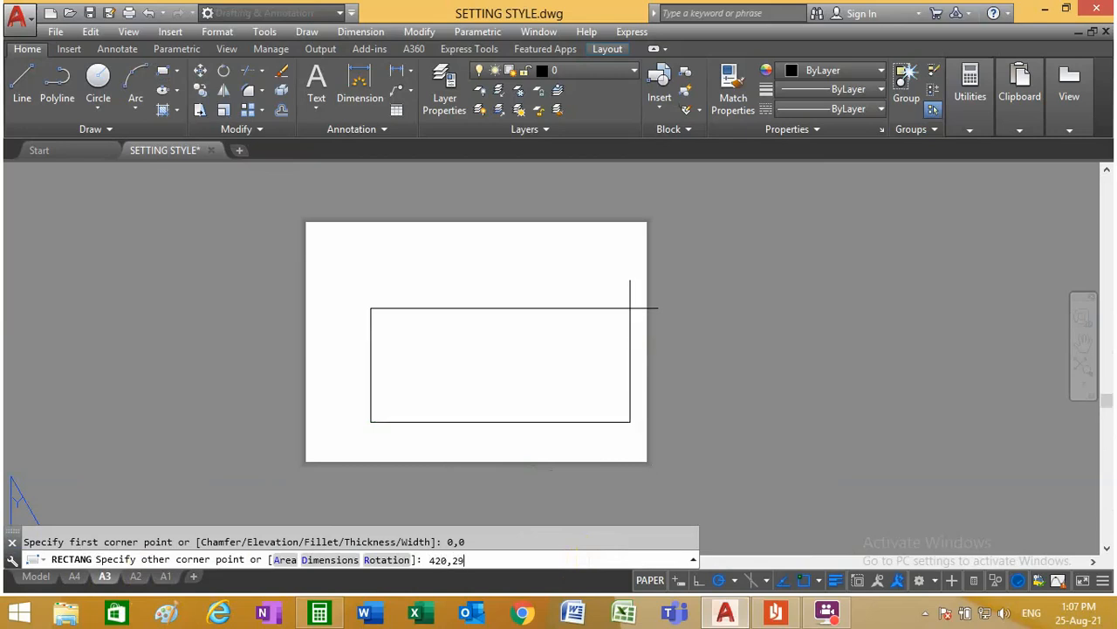
pyautogui.write('7')
pyautogui.press('Return')
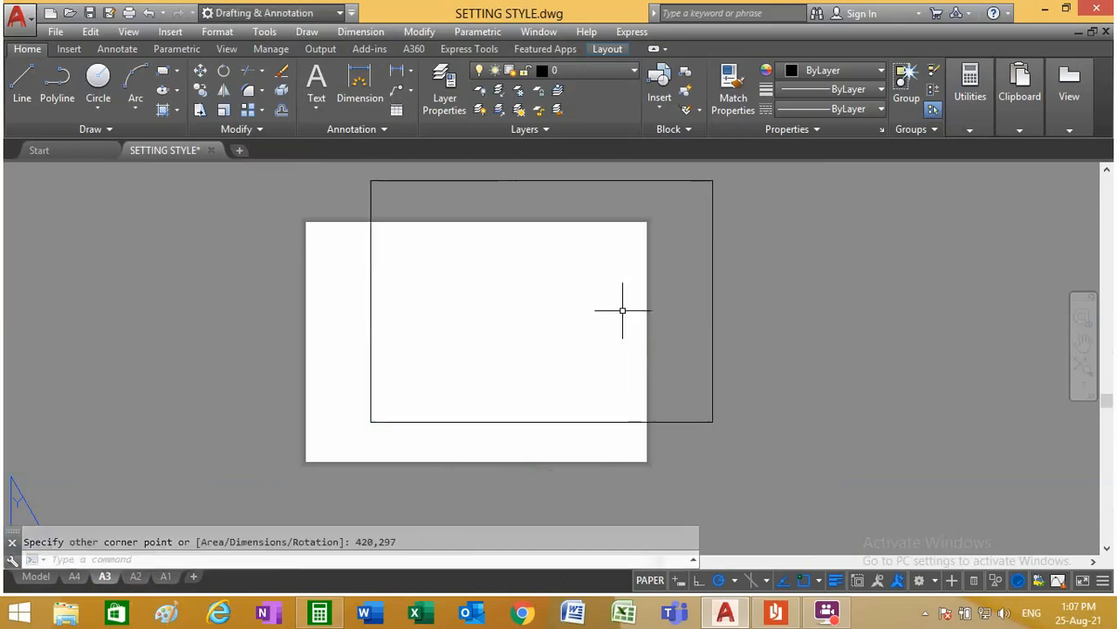
# Step: Move the A3 rectangle by its lower-left corner onto the lower-left corner of the A3 paper
pyautogui.click(201, 74)
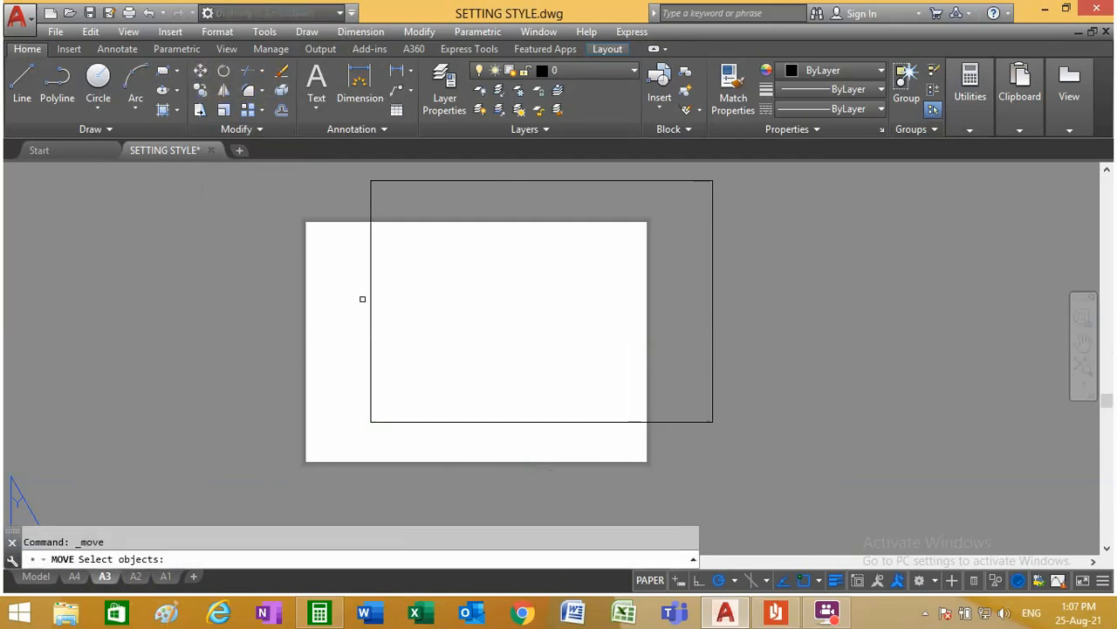
pyautogui.click(373, 402)
pyautogui.press('Return')
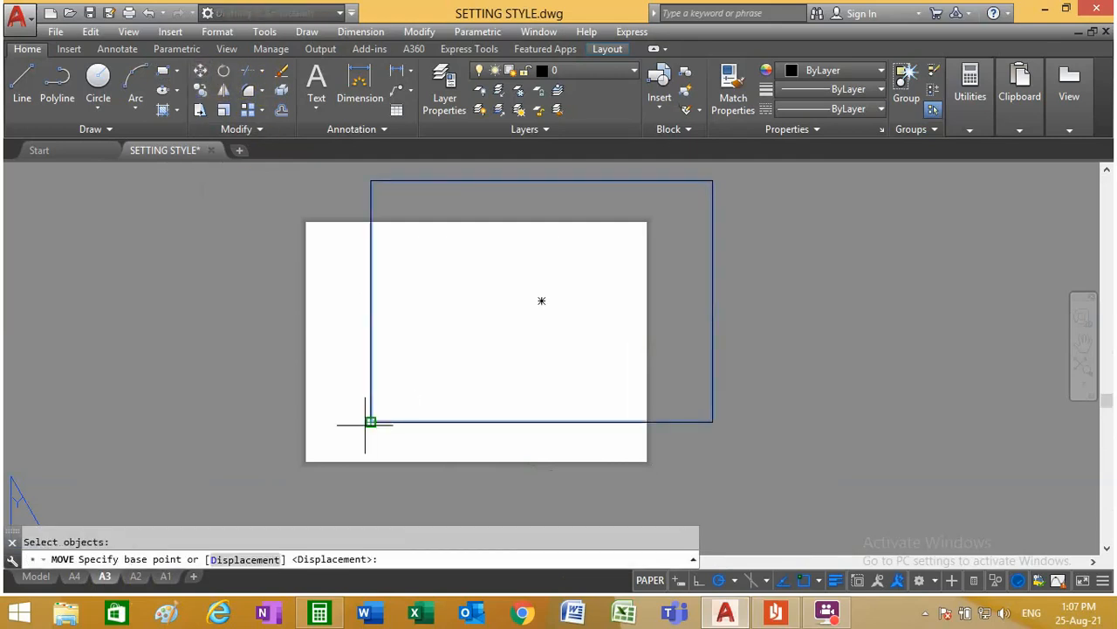
pyautogui.click(370, 422)
pyautogui.scroll(3, 336, 432)
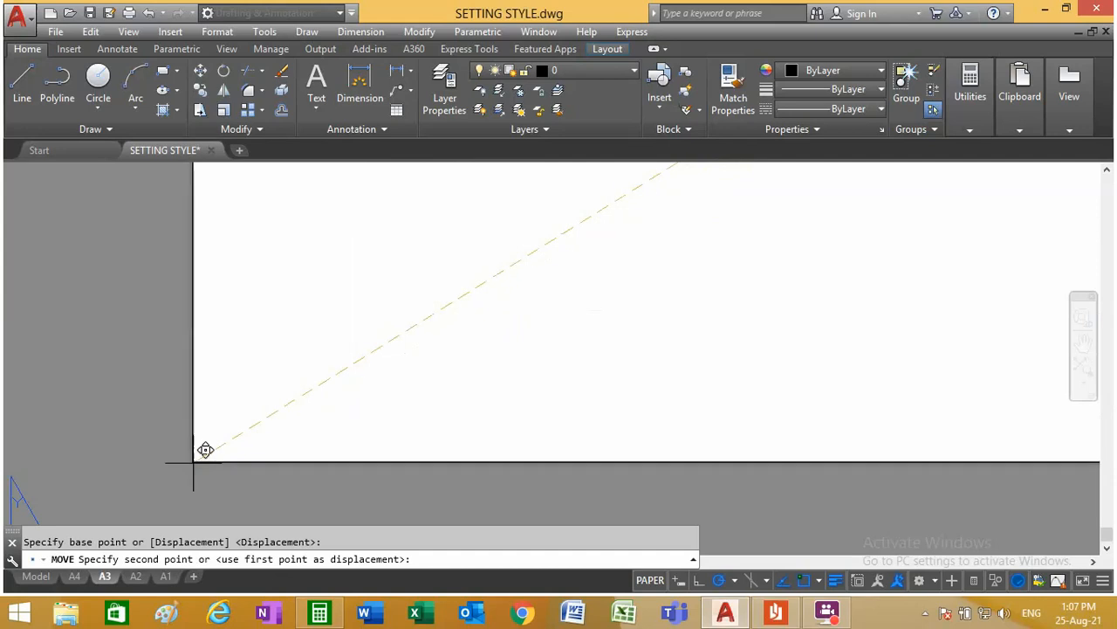
pyautogui.moveTo(204, 449); pyautogui.dragTo(314, 351, button='middle')
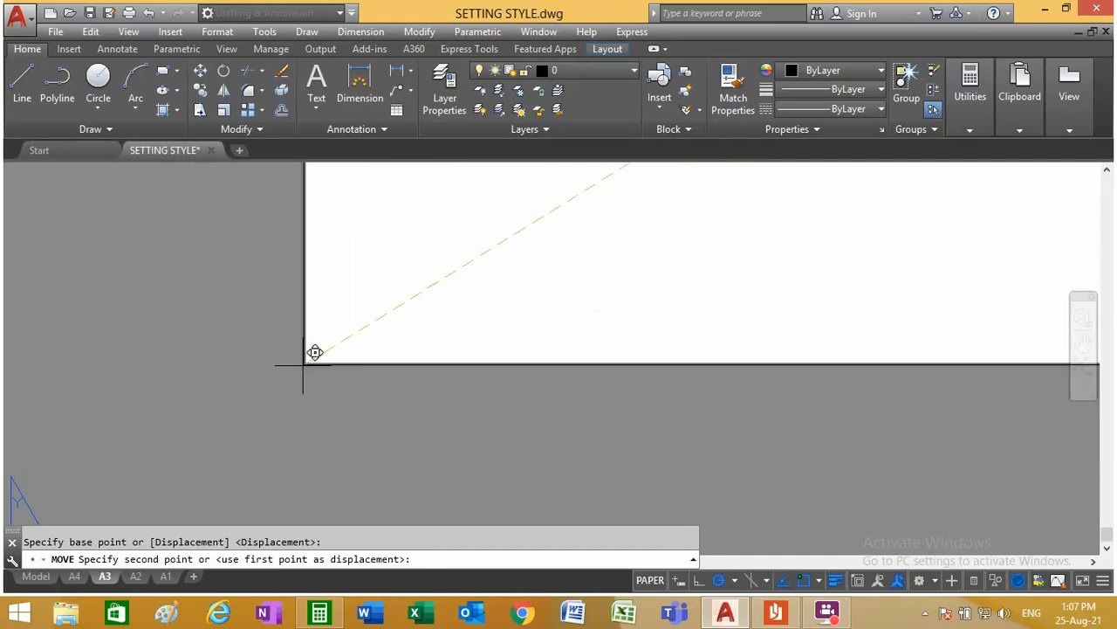
pyautogui.click(314, 352)
pyautogui.scroll(-10, 307, 401)
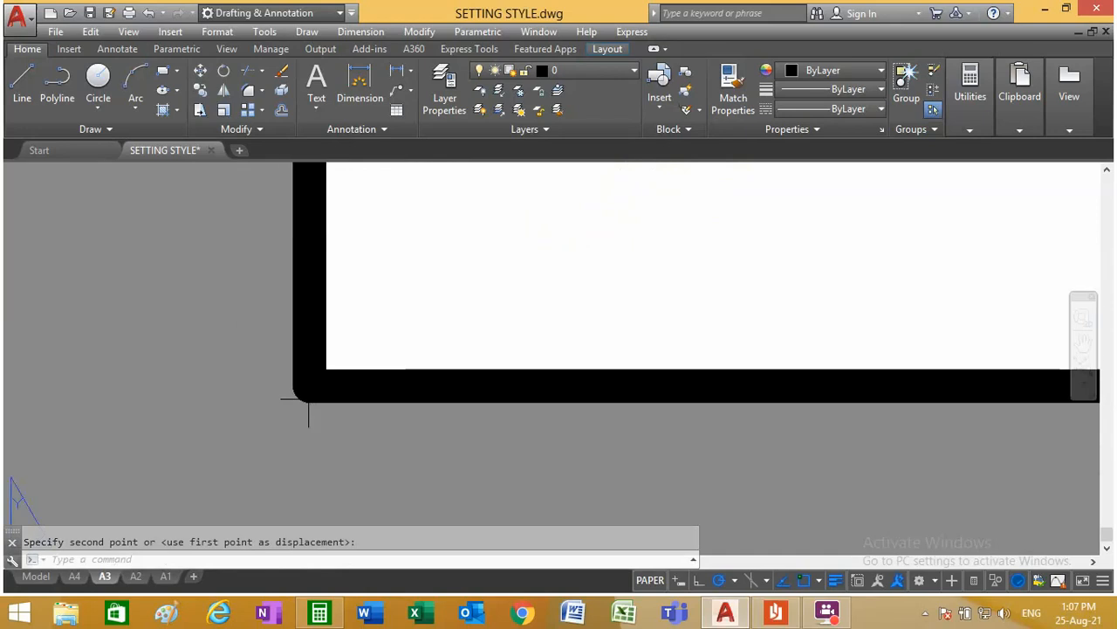
pyautogui.scroll(4, 307, 401)
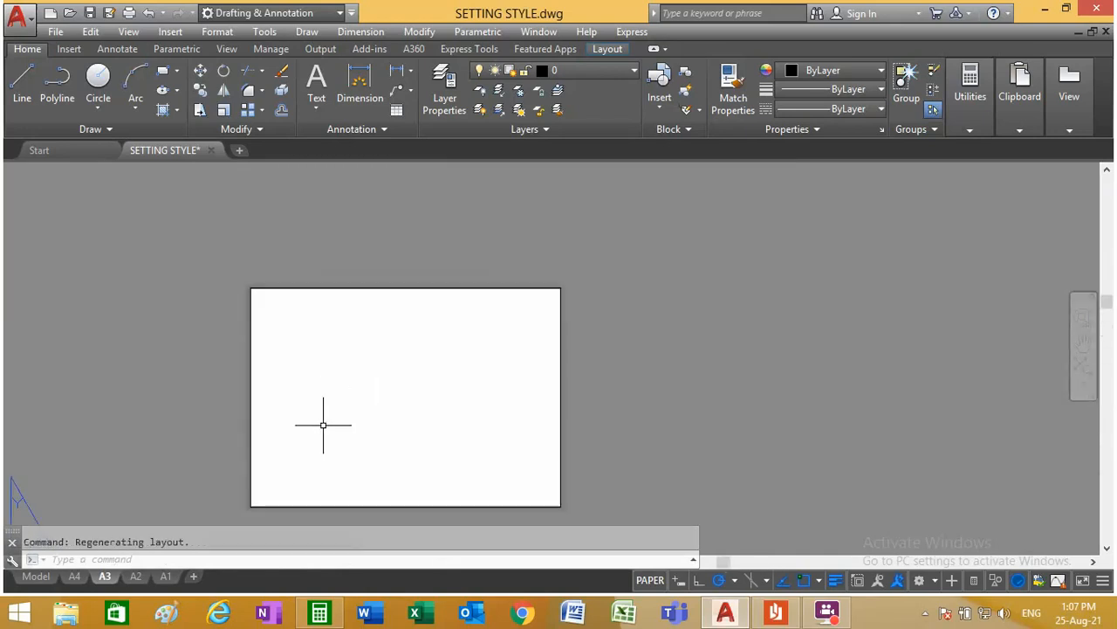
pyautogui.scroll(3, 302, 506)
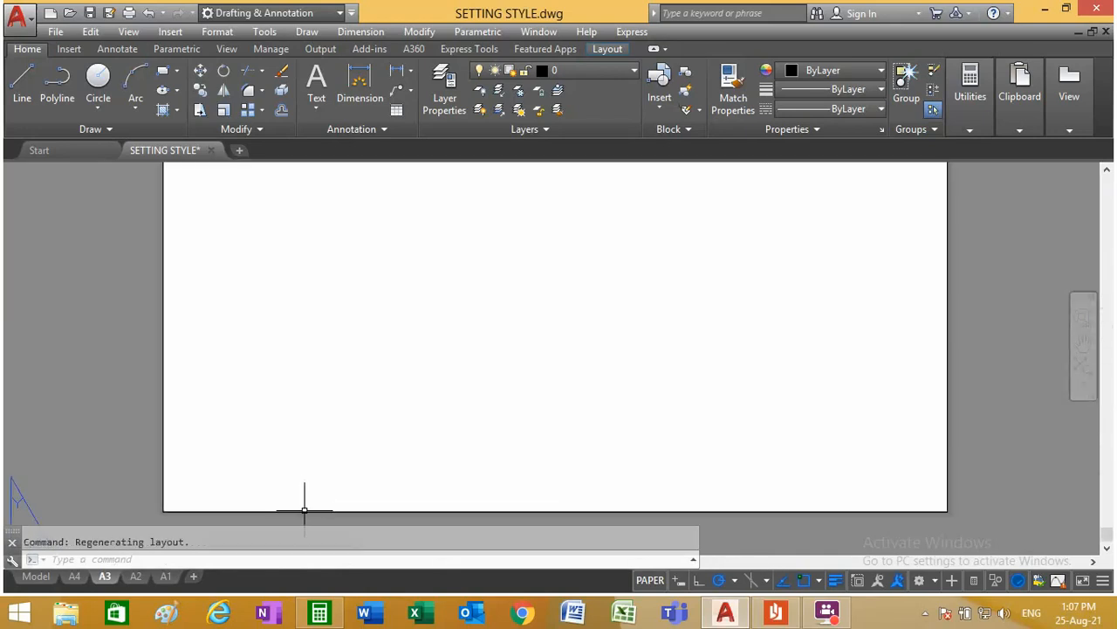
# Step: Switch to the A2 layout and check the plotter and paper size in its page setup, discarding any changes
pyautogui.click(135, 576)
pyautogui.rightClick(136, 577)
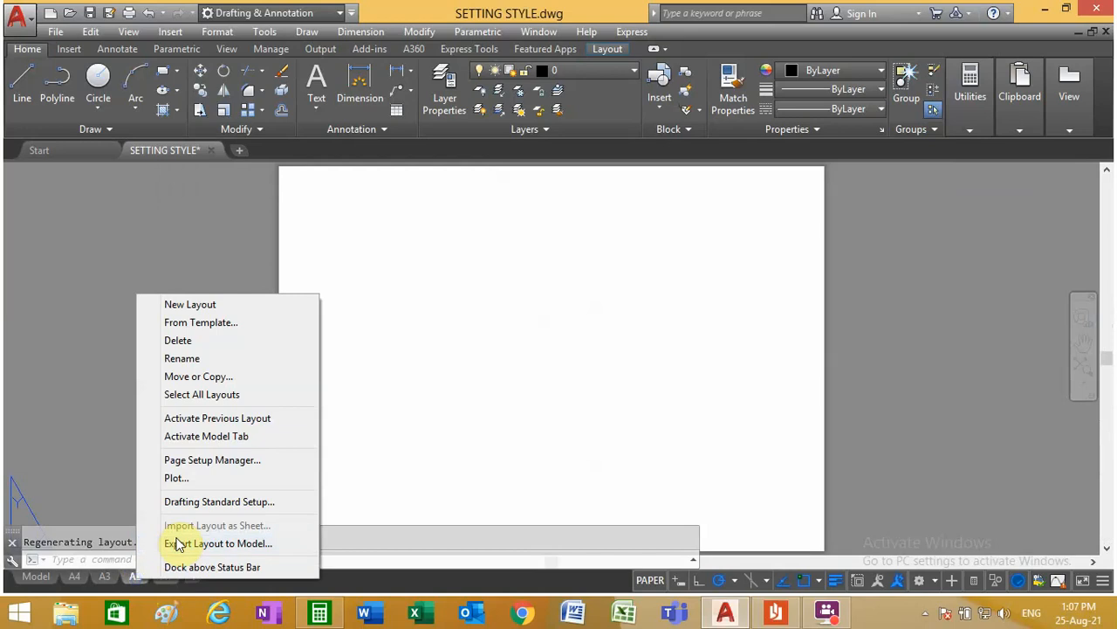
pyautogui.click(262, 459)
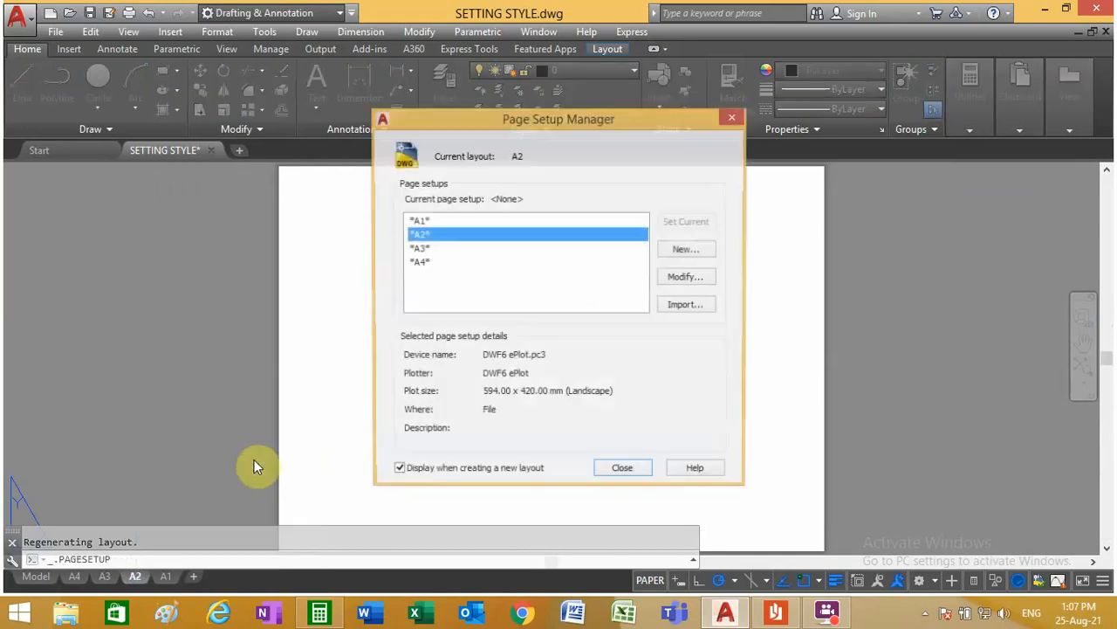
pyautogui.click(672, 281)
pyautogui.click(474, 184)
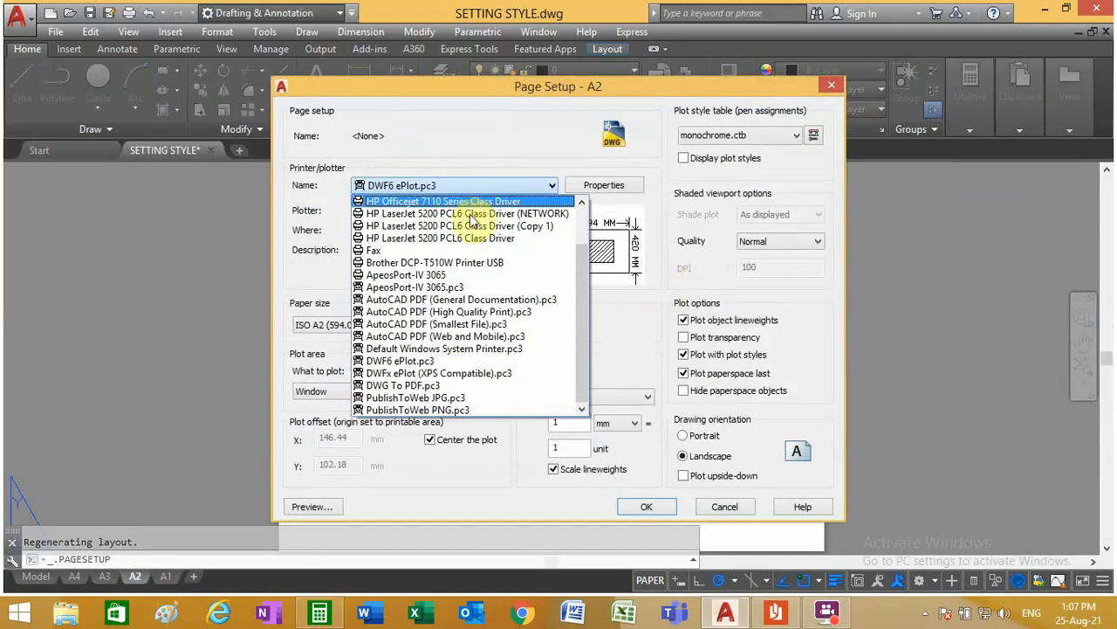
pyautogui.click(476, 360)
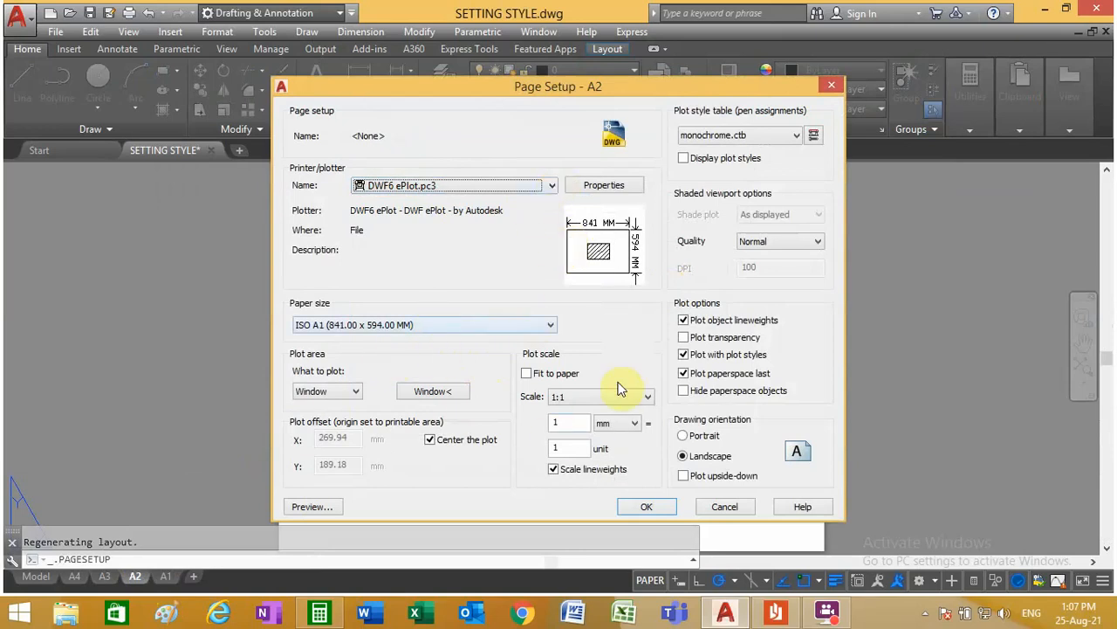
pyautogui.click(723, 508)
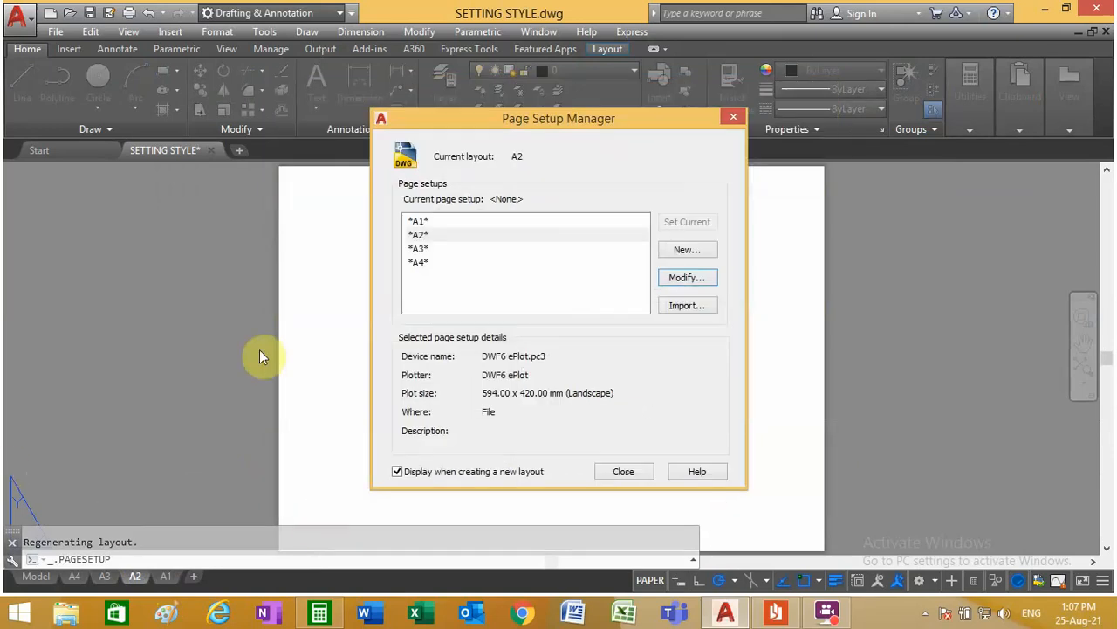
pyautogui.click(611, 472)
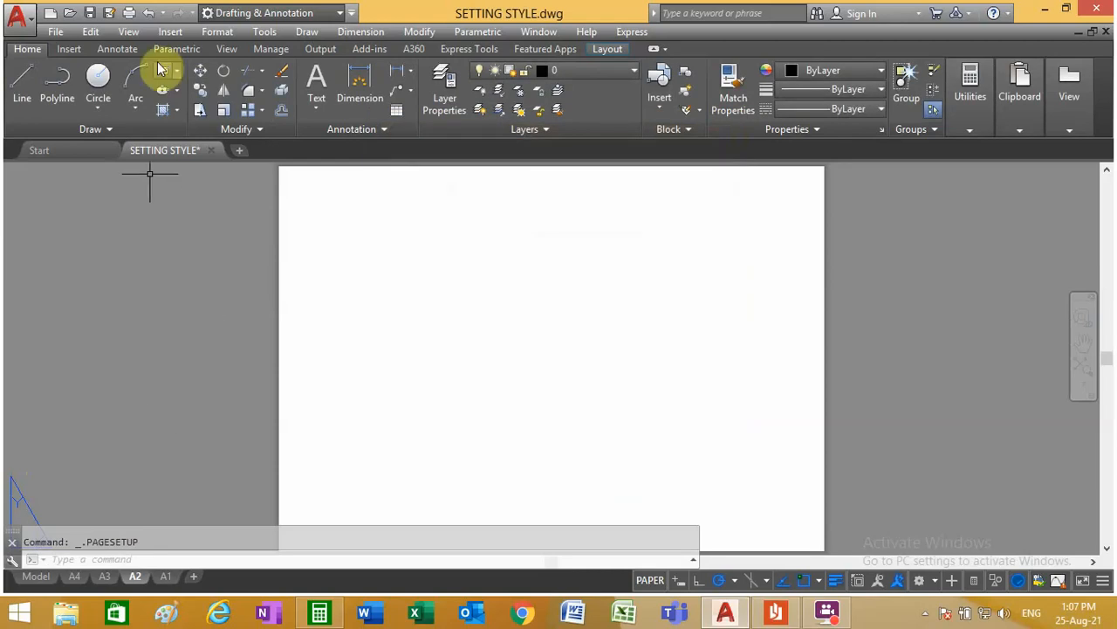
# Step: Draw a rectangle from 0,0 to 841,594 in the A2 layout
pyautogui.click(162, 81)
pyautogui.scroll(-5, 332, 429)
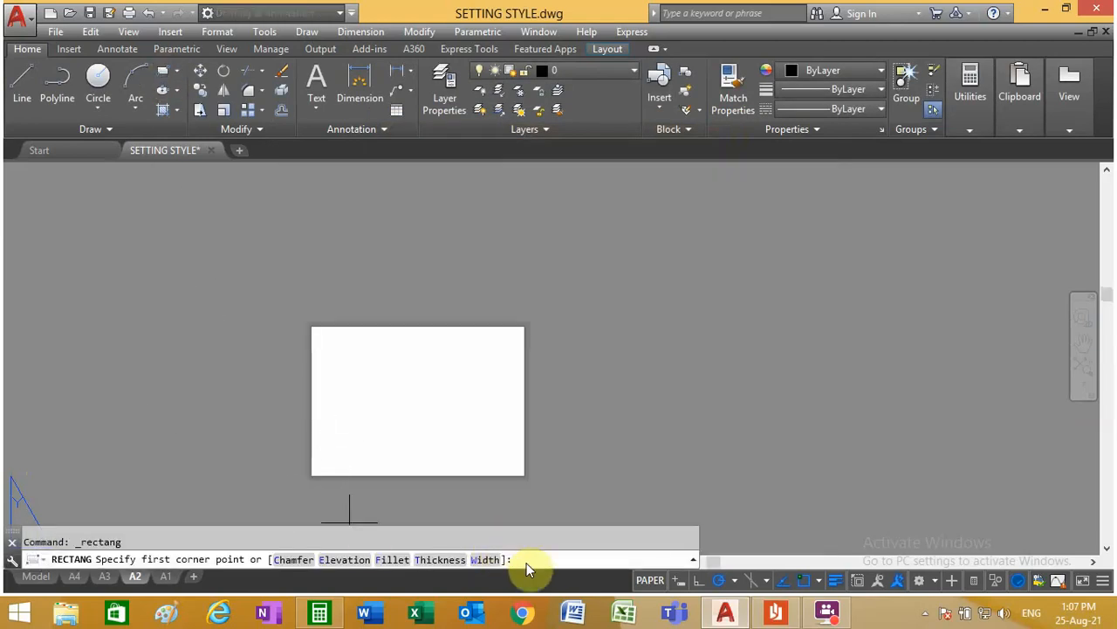
pyautogui.write('0,0')
pyautogui.press('Return')
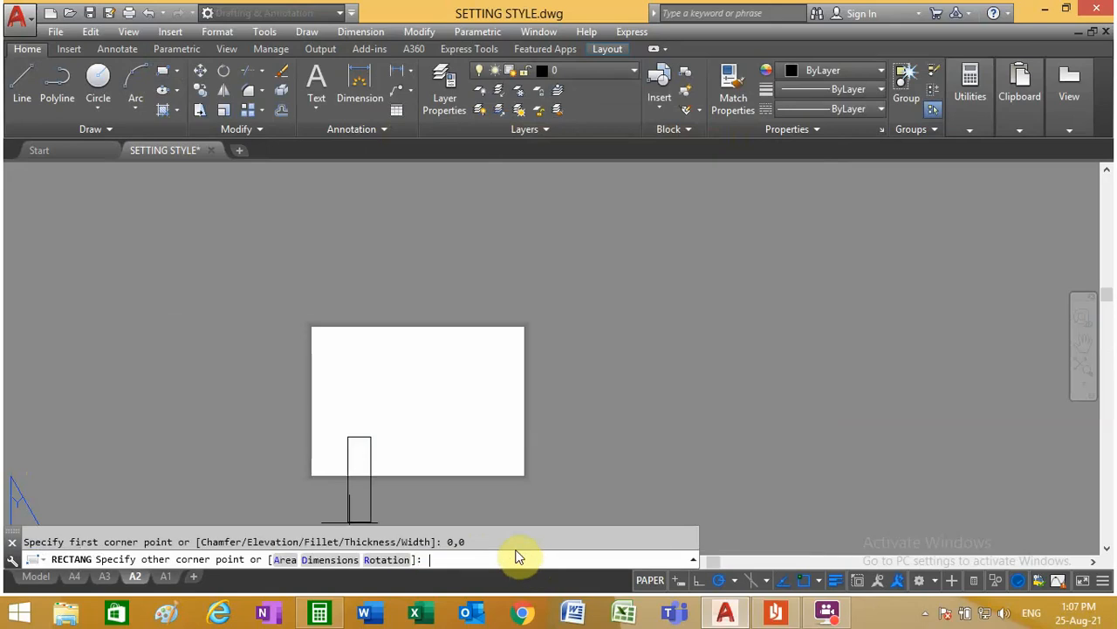
pyautogui.scroll(4, 430, 427)
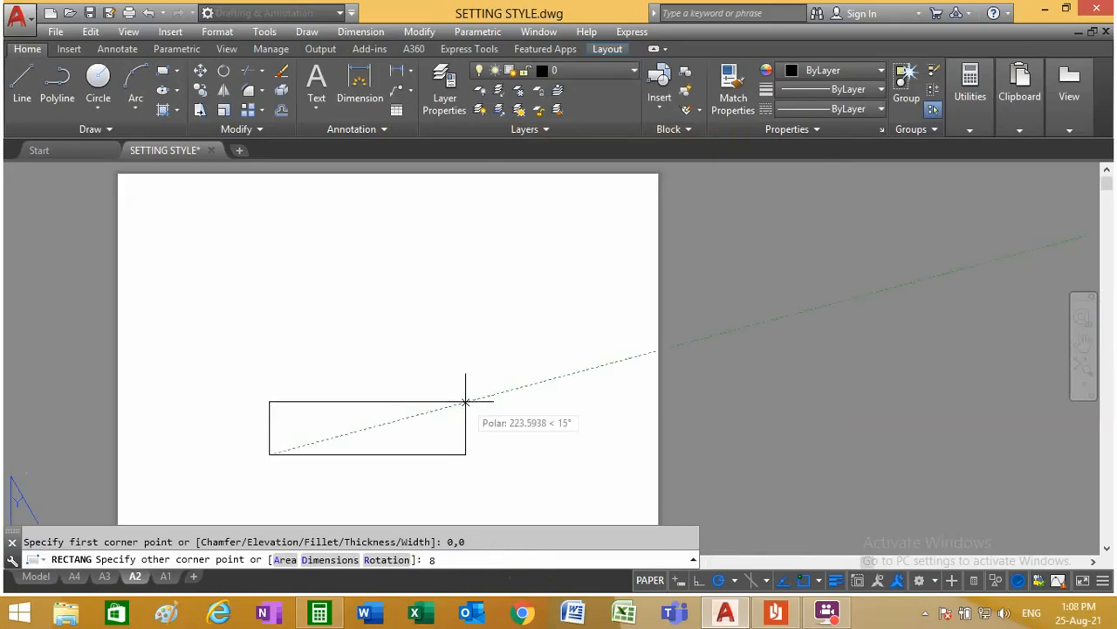
pyautogui.write('841,2')
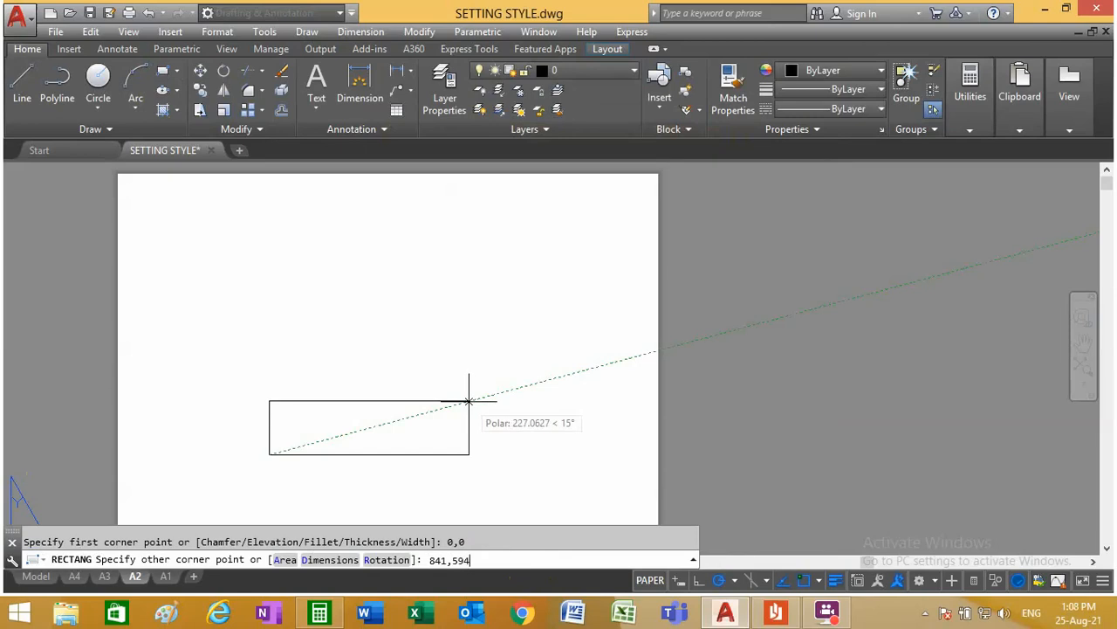
pyautogui.press('Return')
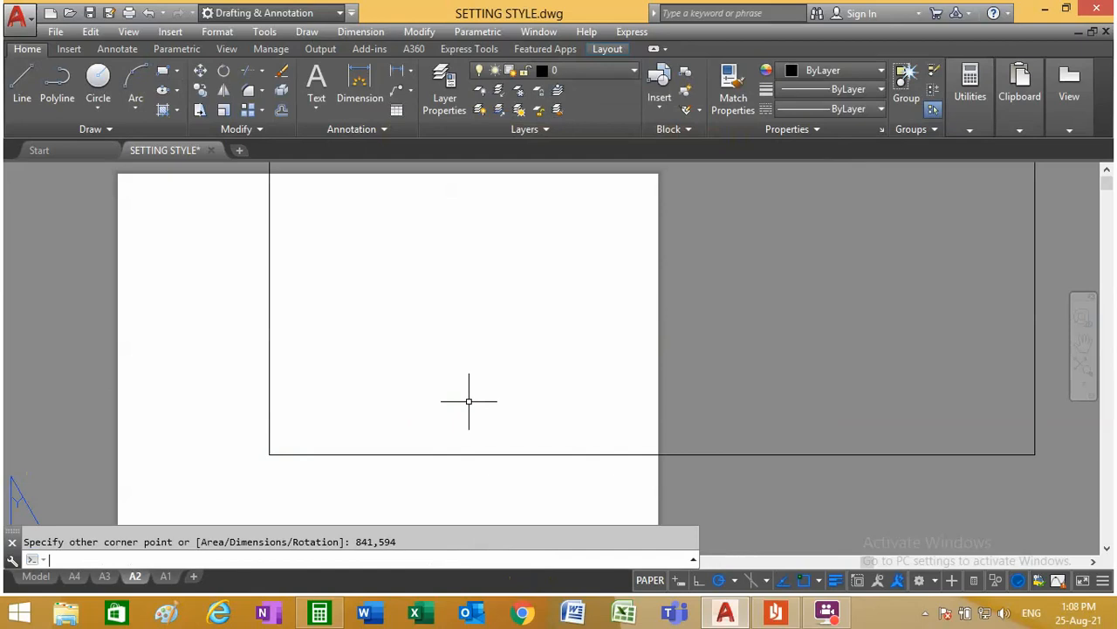
pyautogui.scroll(-3, 283, 466)
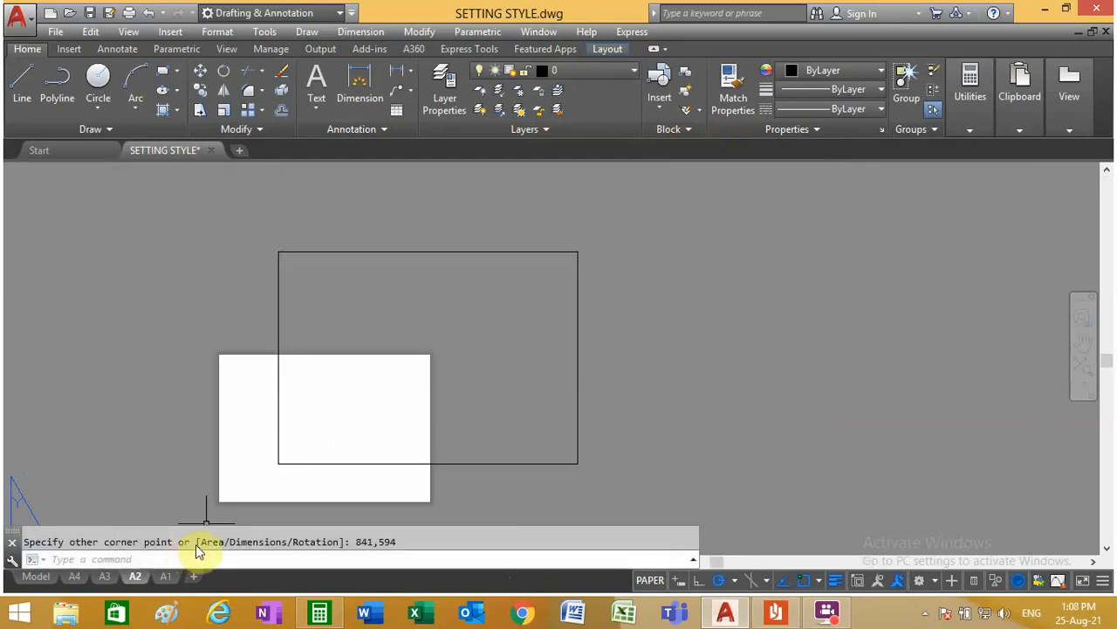
# Step: Erase the oversized 841 x 594 rectangle from the A2 layout
pyautogui.scroll(2, 199, 550)
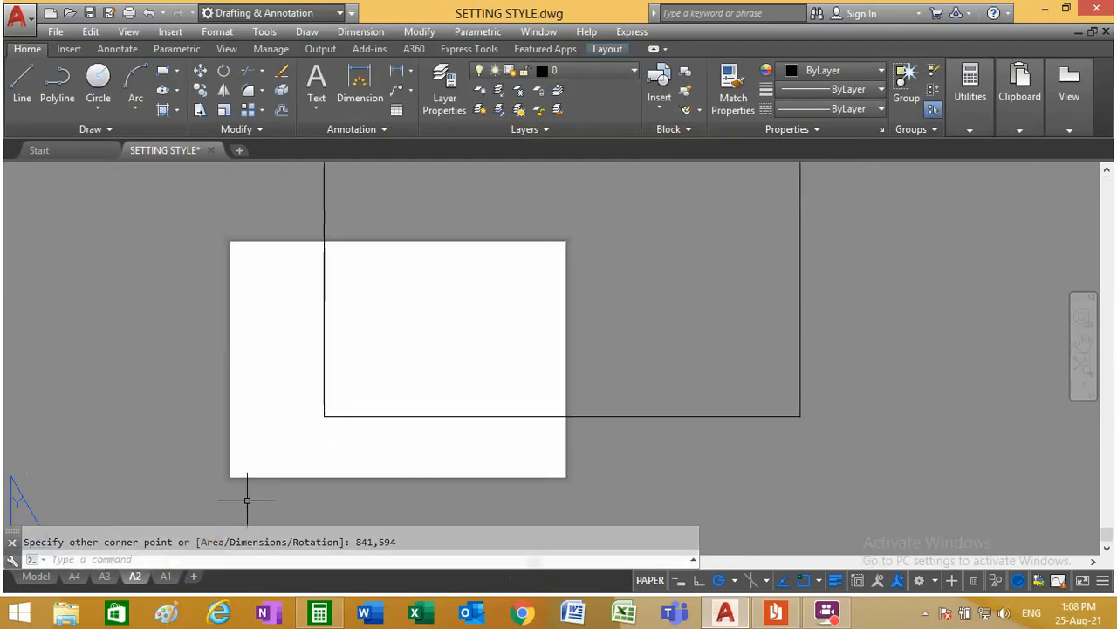
pyautogui.click(369, 416)
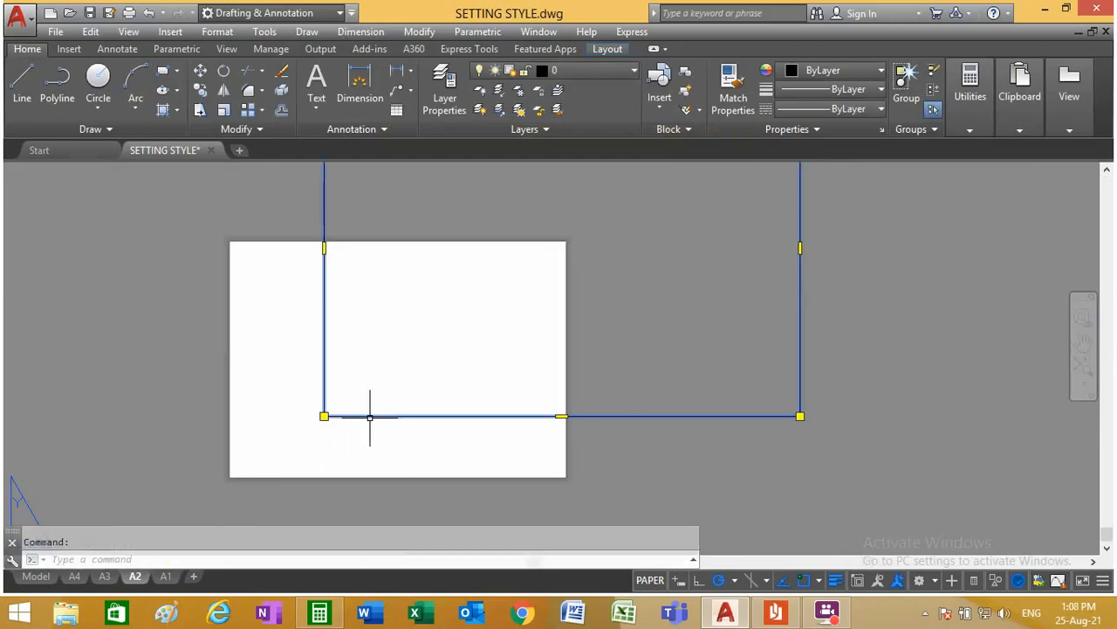
pyautogui.press('Delete')
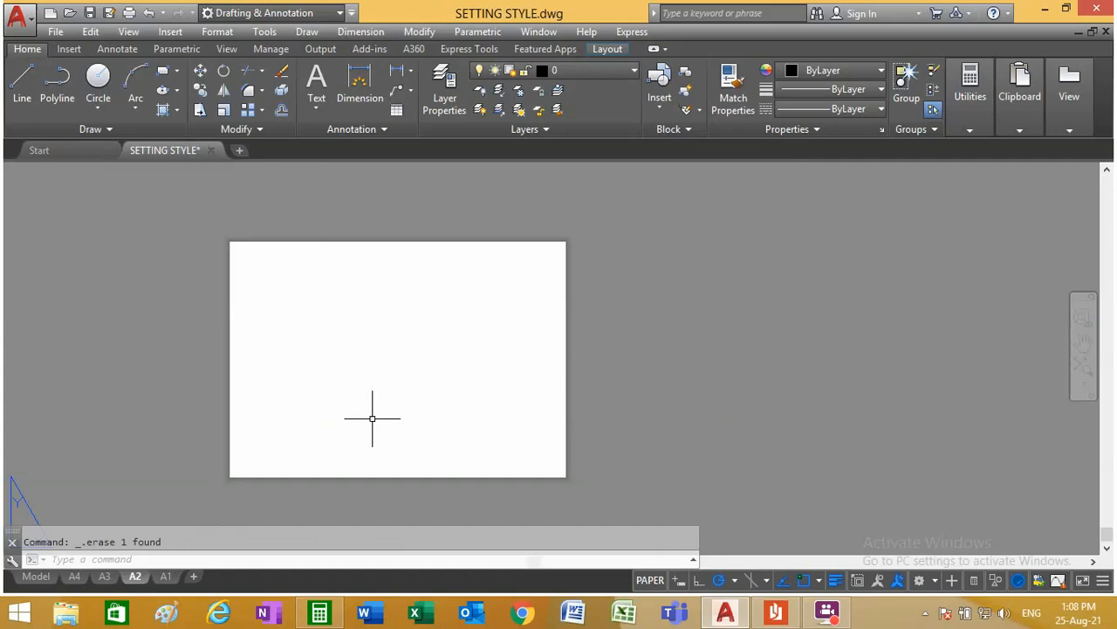
# Step: Check the plot size of the A2 page setup in the Page Setup Manager
pyautogui.rightClick(140, 578)
pyautogui.click(235, 454)
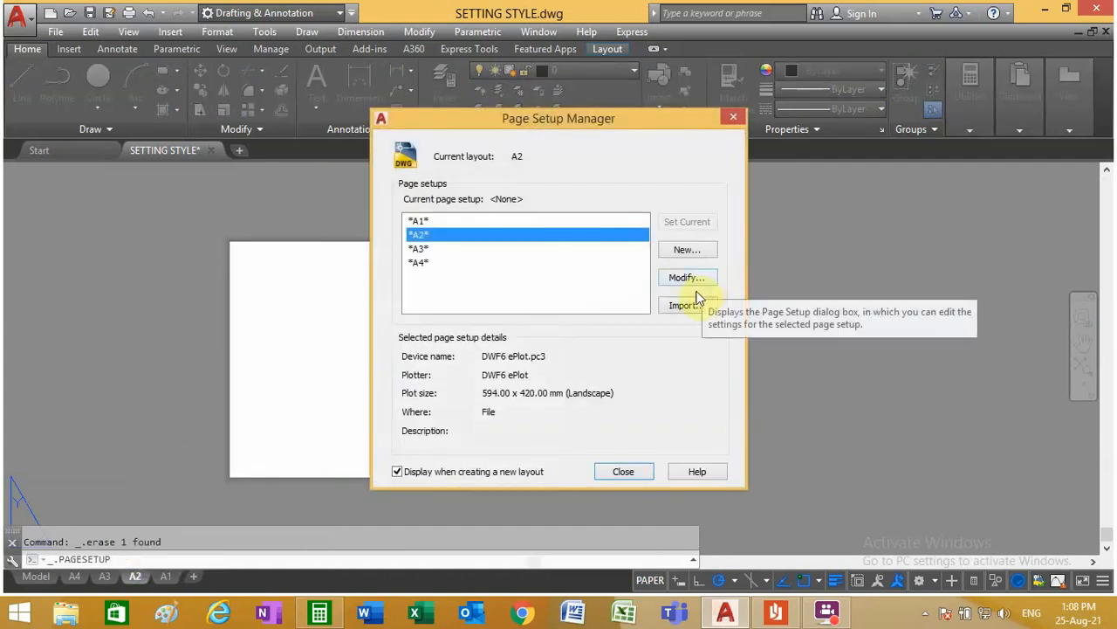
pyautogui.click(627, 471)
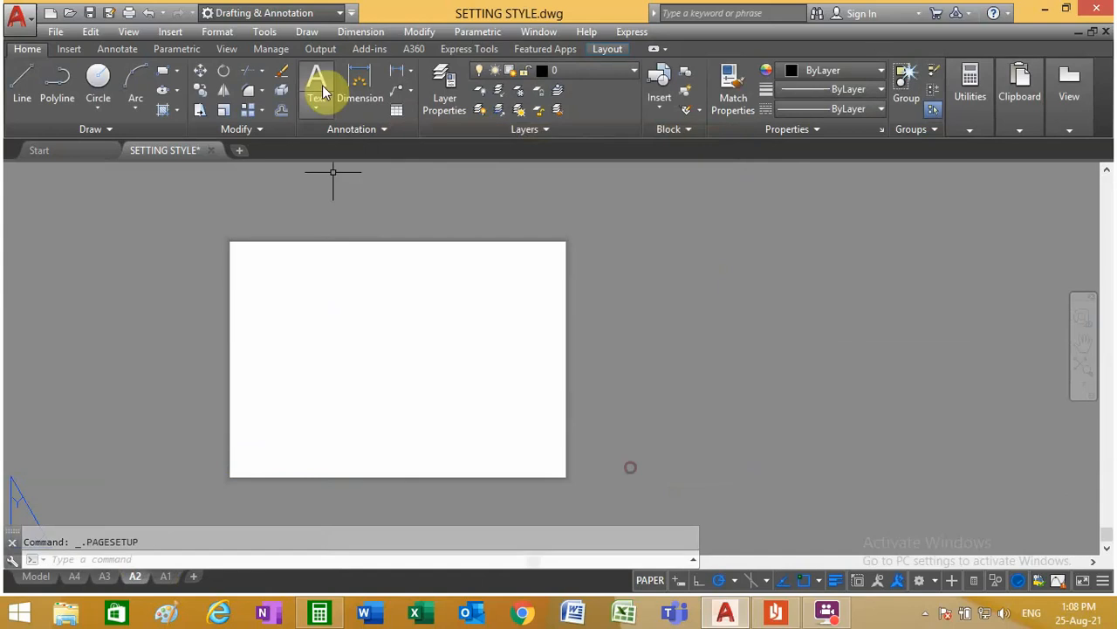
# Step: Draw a rectangle from 0,0 to 594,420 in the A2 layout
pyautogui.click(166, 69)
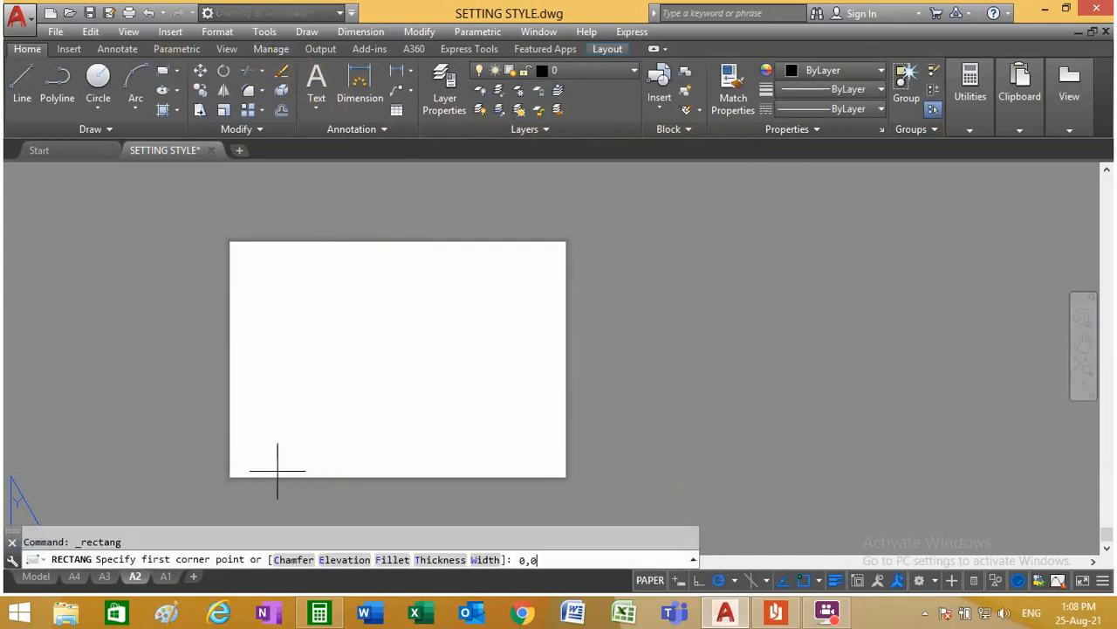
pyautogui.press('Return')
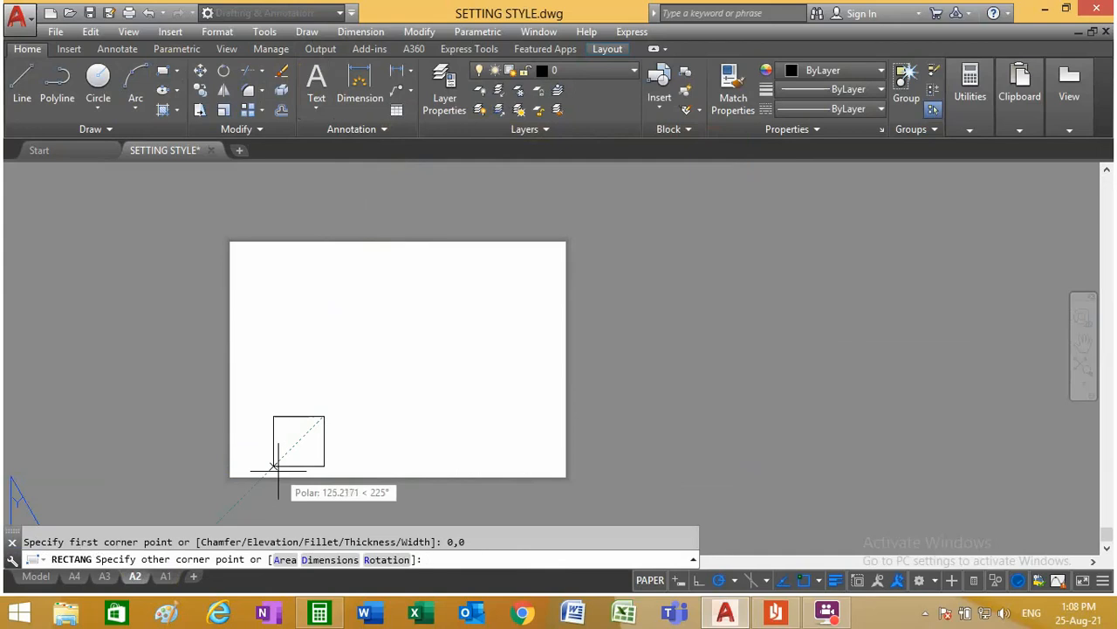
pyautogui.write('594,')
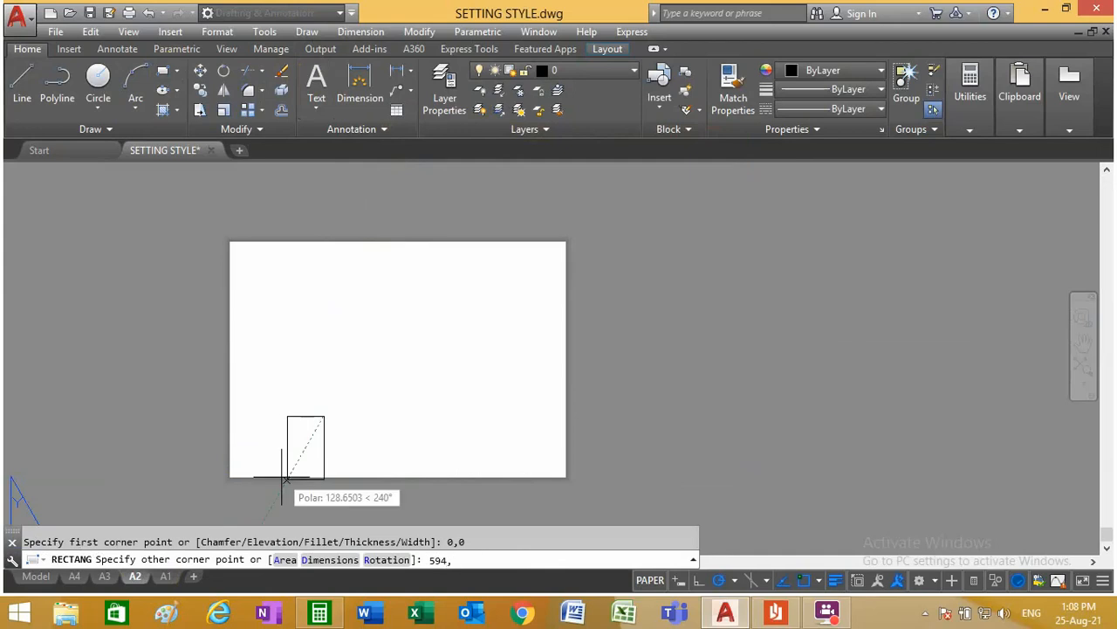
pyautogui.write('4')
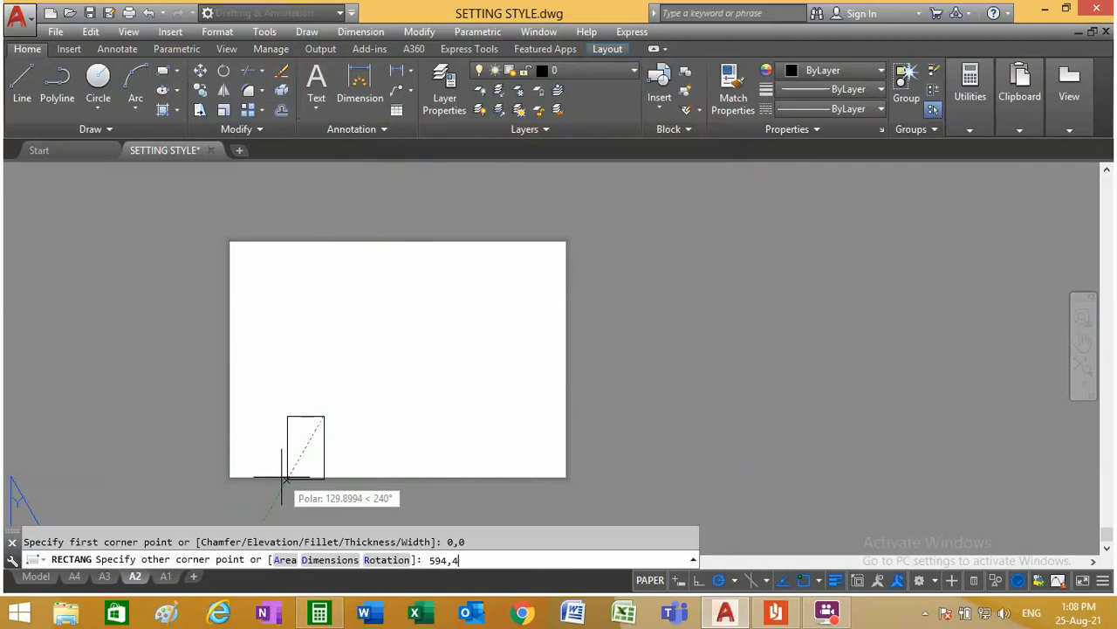
pyautogui.write('20')
pyautogui.press('Return')
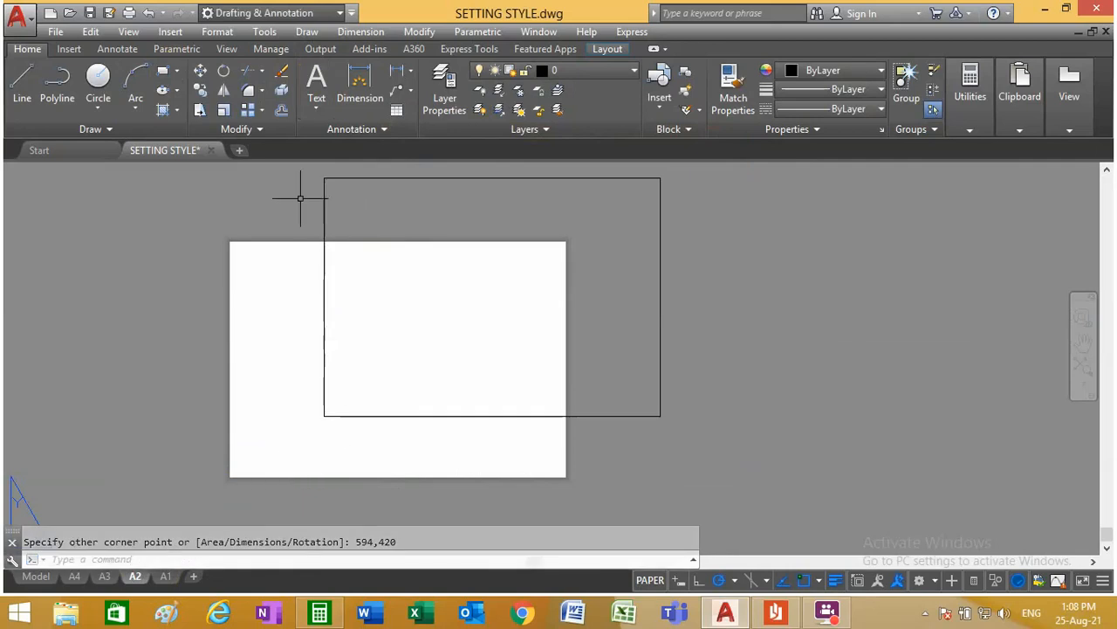
# Step: Move the A2 rectangle by its lower-left corner onto the lower-left corner of the A2 paper
pyautogui.click(199, 73)
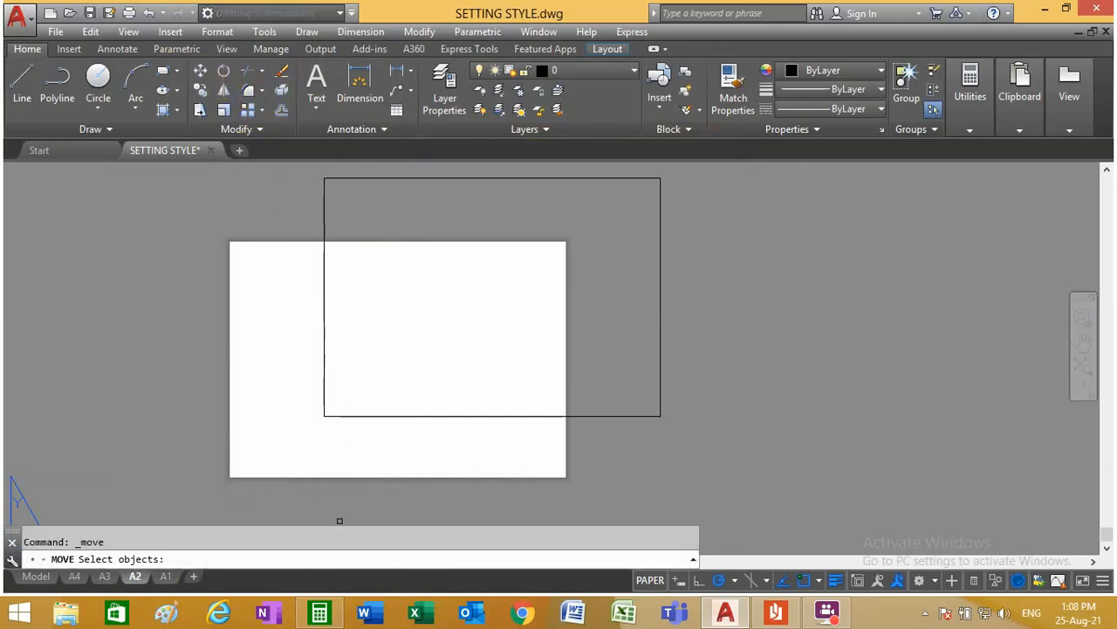
pyautogui.click(326, 414)
pyautogui.press('Return')
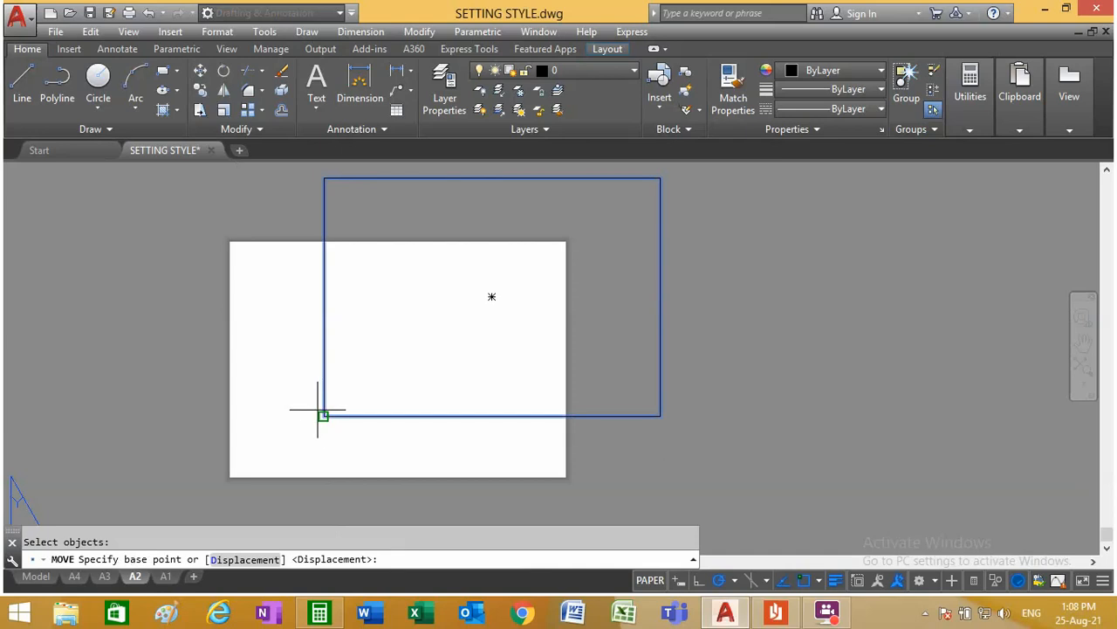
pyautogui.click(323, 416)
pyautogui.scroll(4, 205, 497)
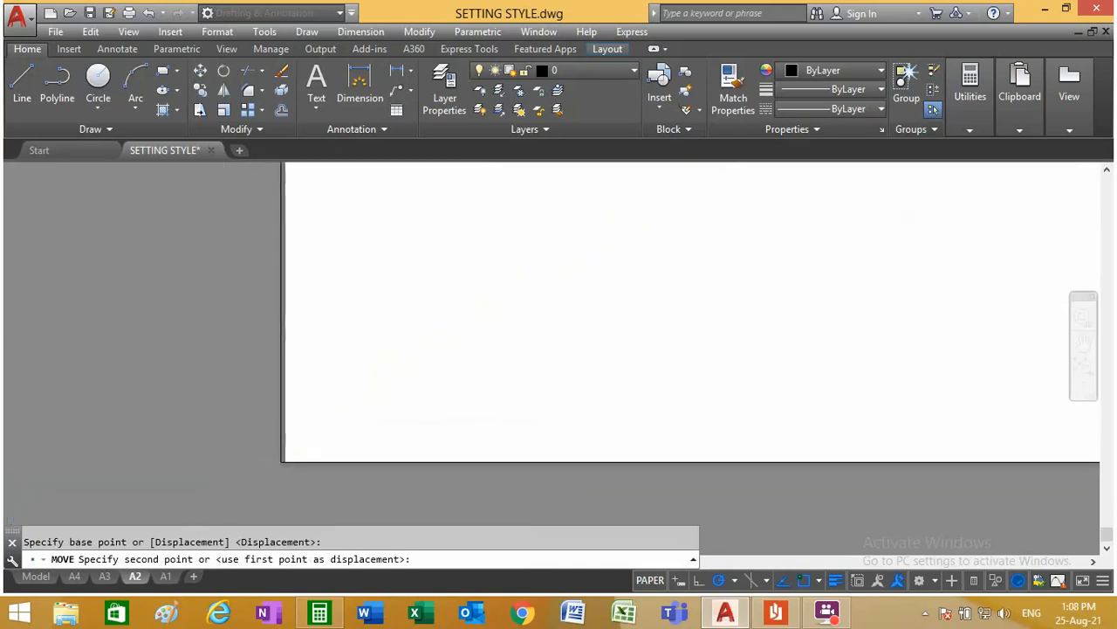
pyautogui.scroll(3, 281, 462)
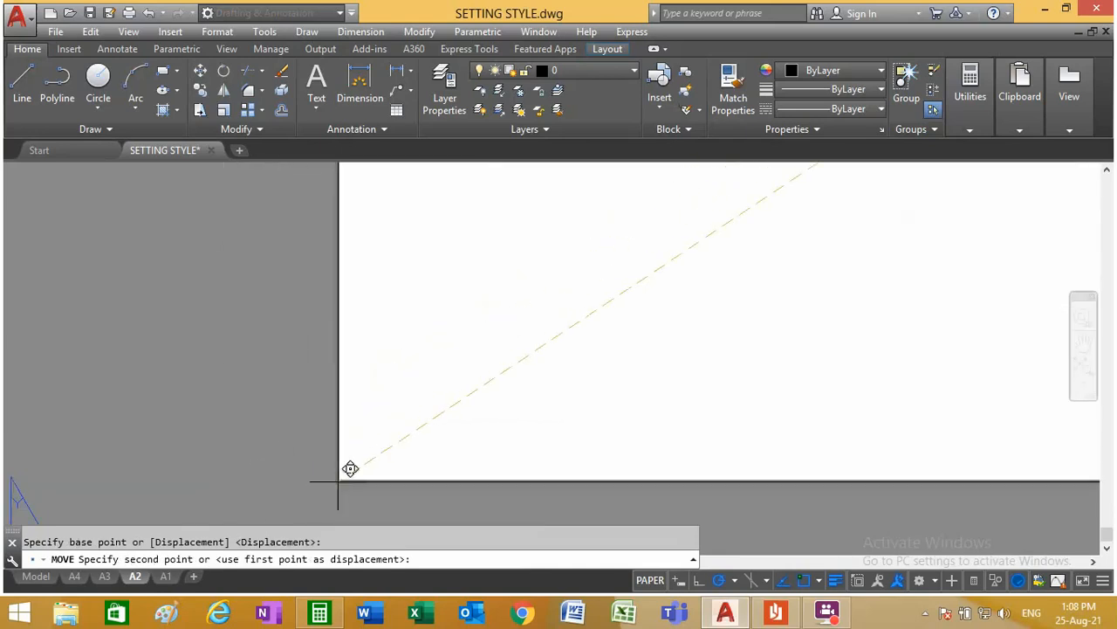
pyautogui.click(338, 481)
pyautogui.scroll(-10, 277, 461)
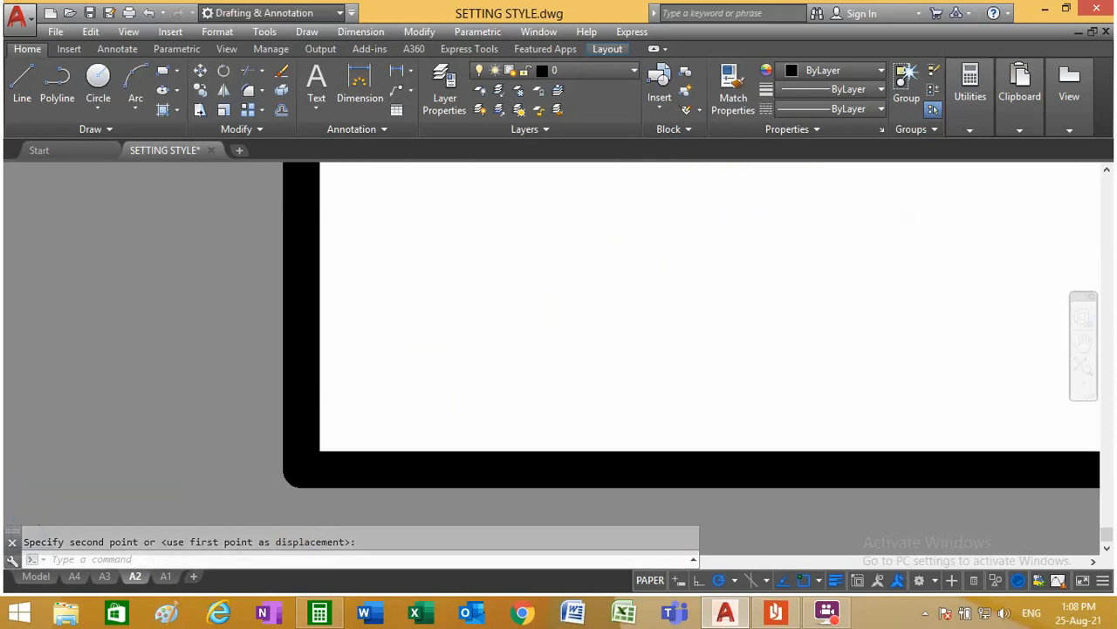
pyautogui.scroll(-5, 282, 454)
pyautogui.scroll(5, 288, 472)
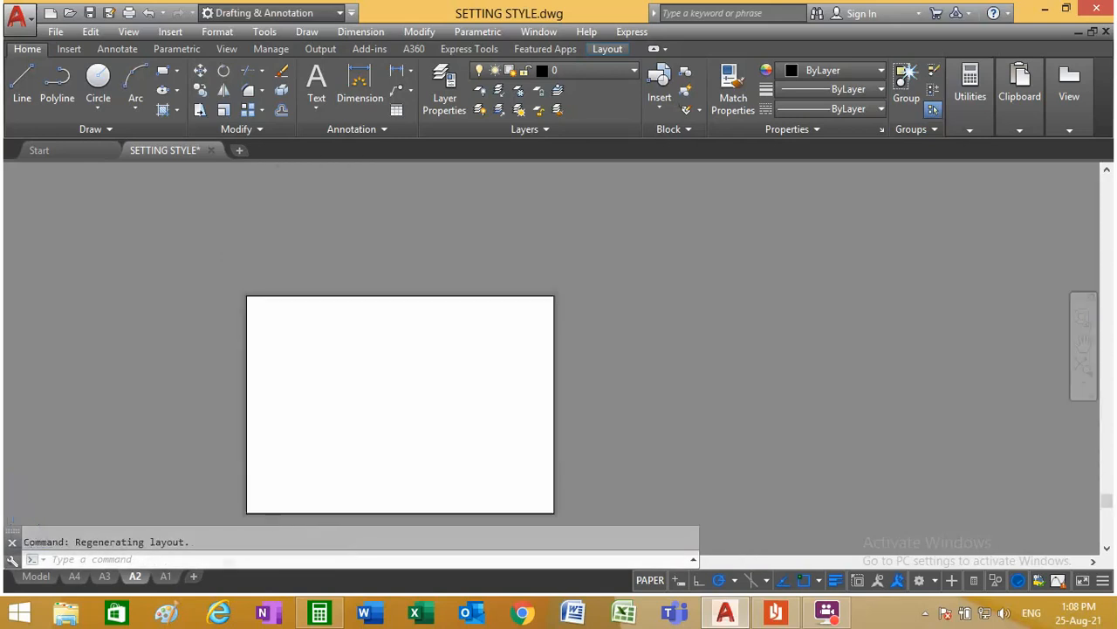
pyautogui.scroll(-3, 298, 500)
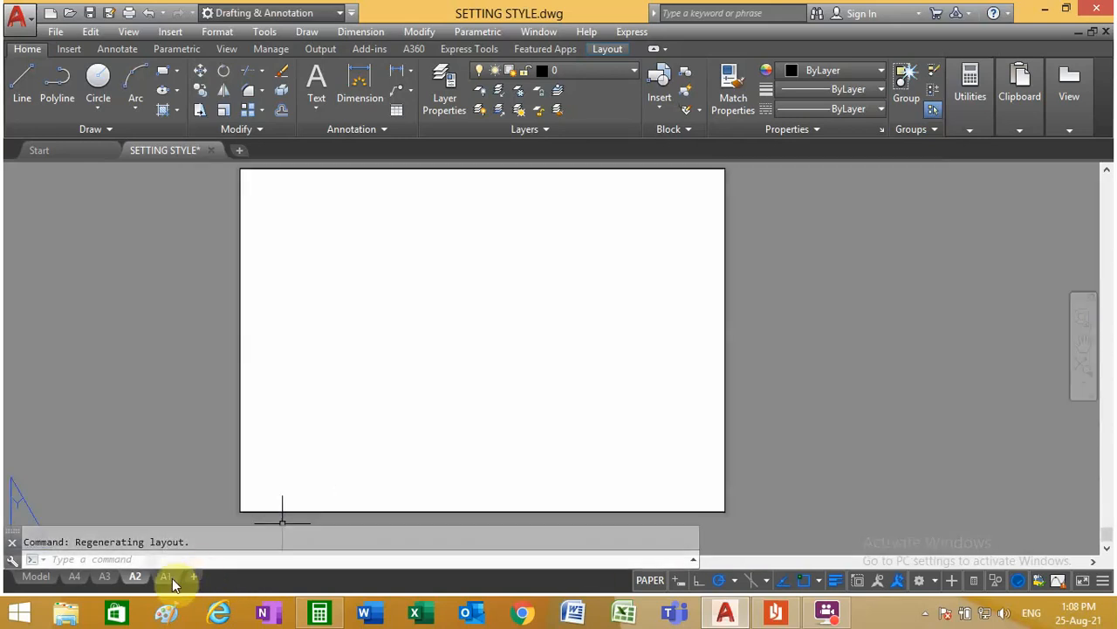
# Step: Draw a rectangle from 0,0 to 841,594 in the A1 layout
pyautogui.click(165, 576)
pyautogui.scroll(-4, 379, 394)
pyautogui.scroll(2, 362, 425)
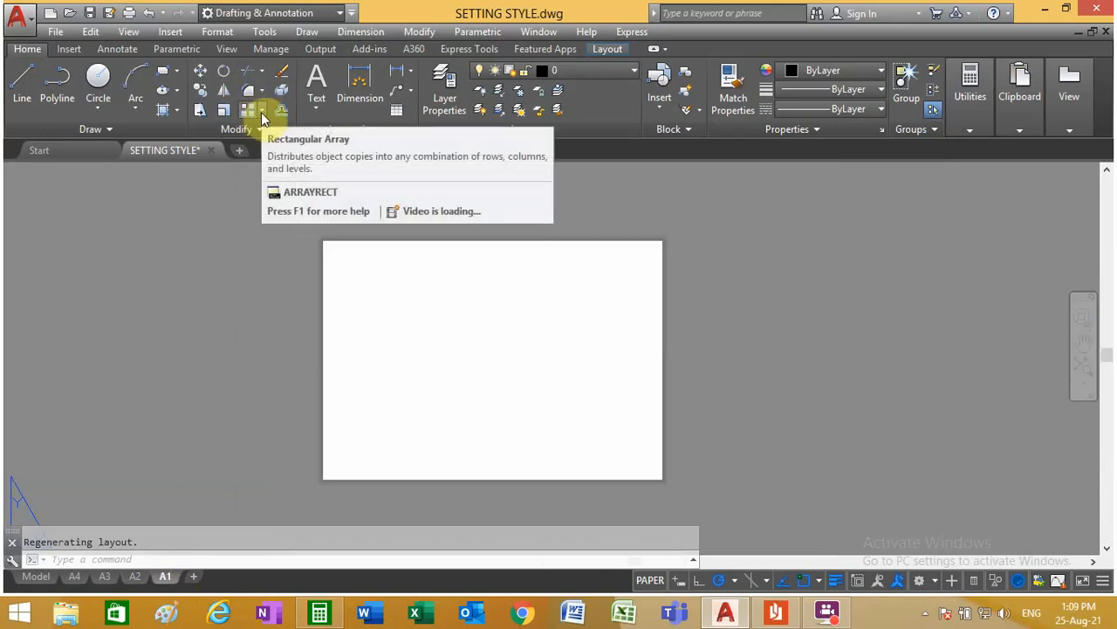
pyautogui.click(165, 69)
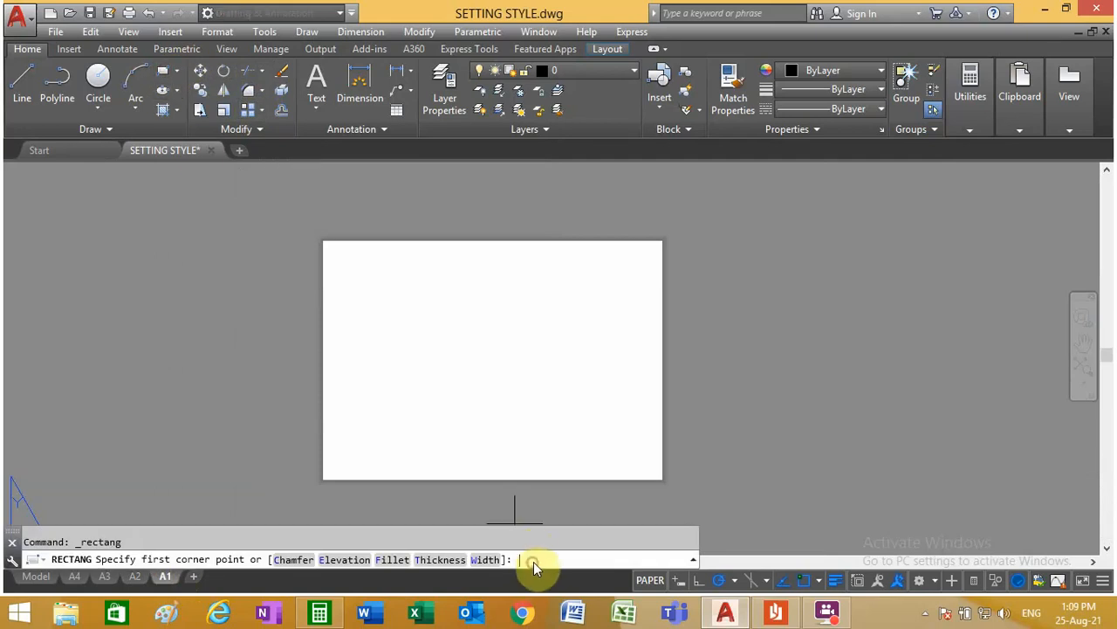
pyautogui.write('0,0')
pyautogui.press('Return')
pyautogui.write('841')
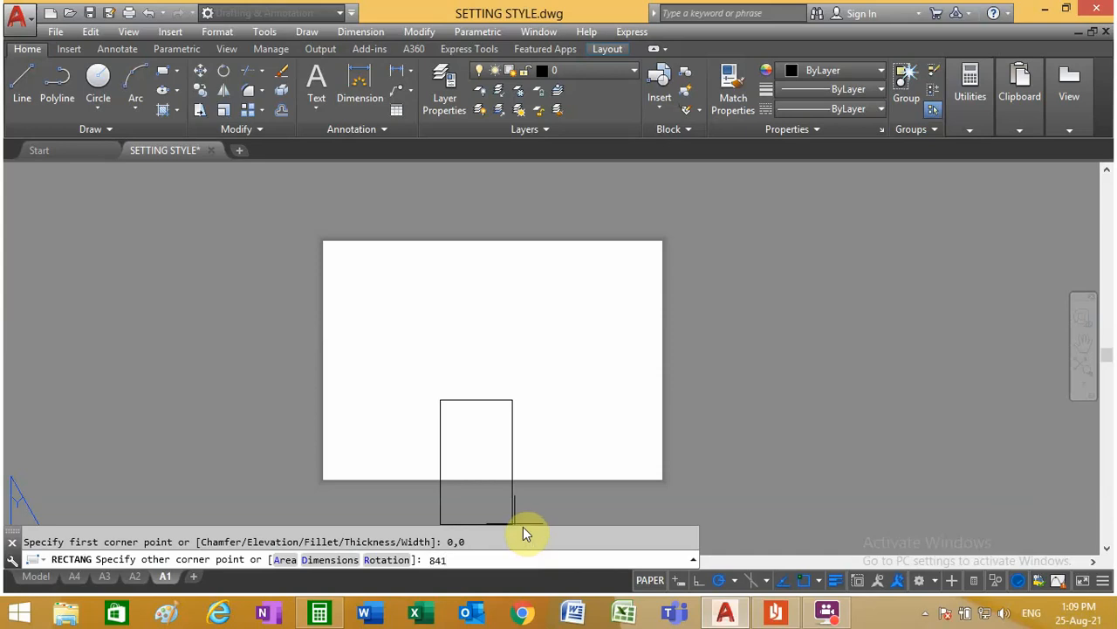
pyautogui.write(',594')
pyautogui.press('Return')
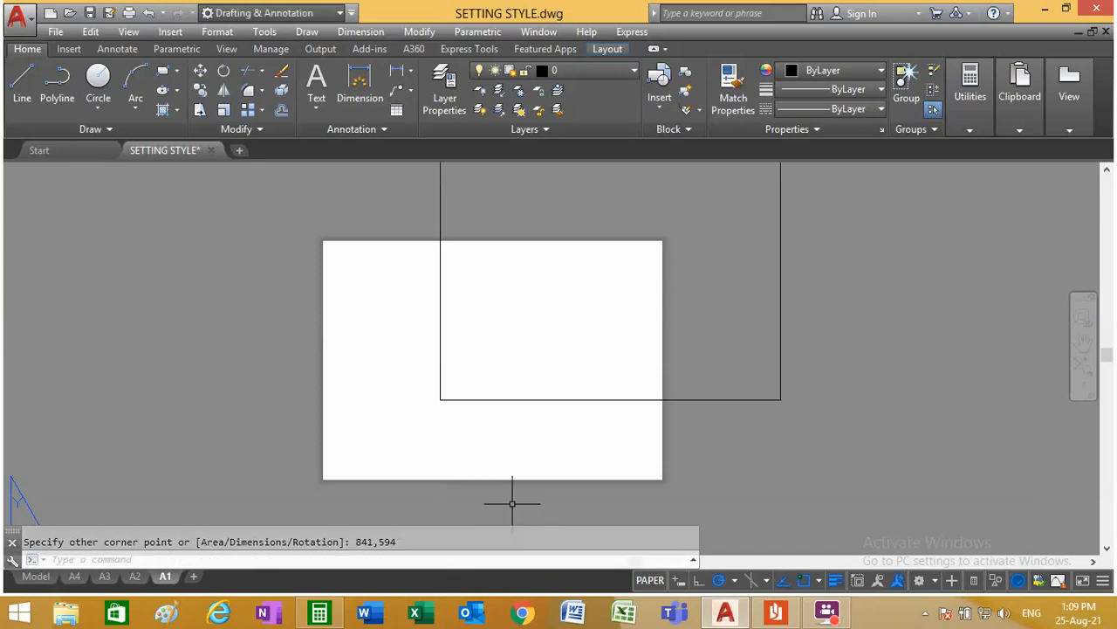
# Step: Move the A1 rectangle by its lower-left corner onto the lower-left corner of the A1 paper and check its alignment
pyautogui.click(201, 79)
pyautogui.click(463, 399)
pyautogui.press('Return')
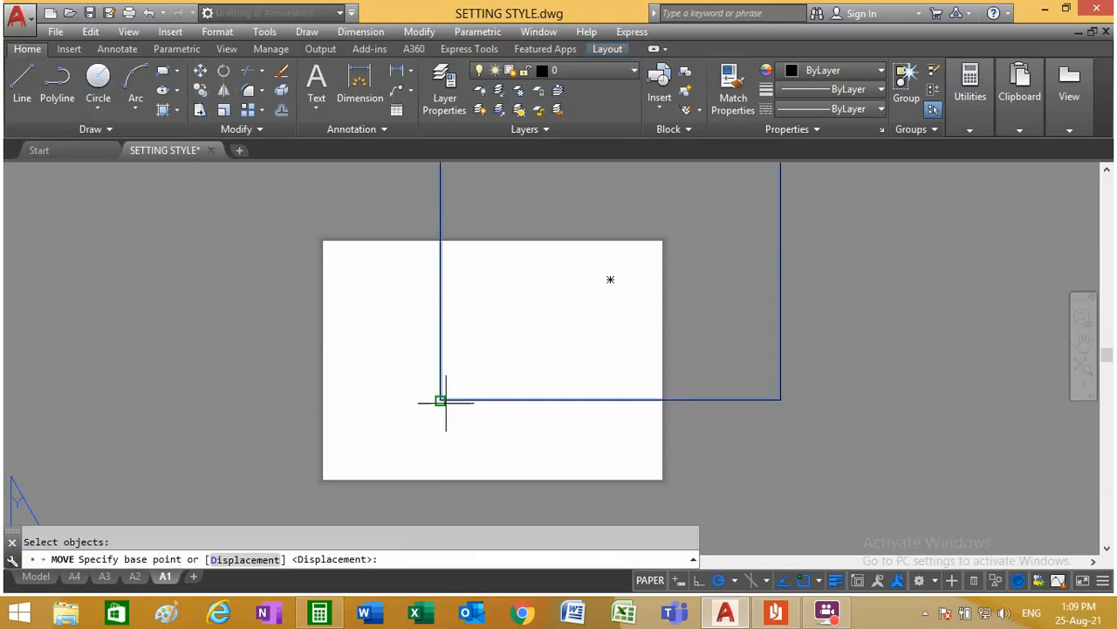
pyautogui.click(441, 400)
pyautogui.scroll(5, 330, 475)
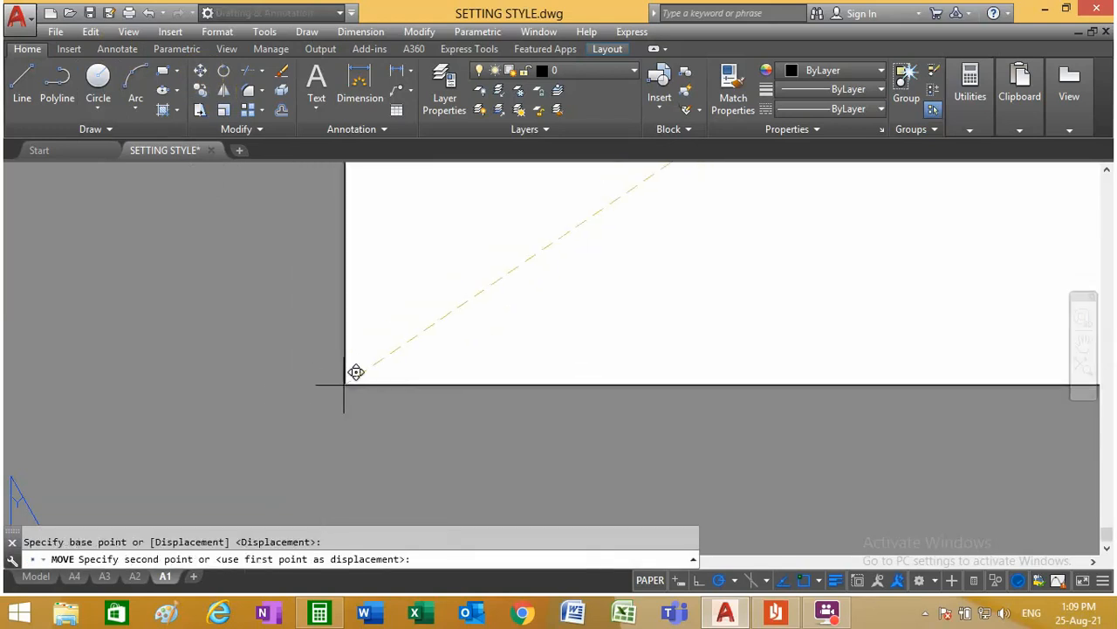
pyautogui.click(344, 385)
pyautogui.scroll(-15, 437, 368)
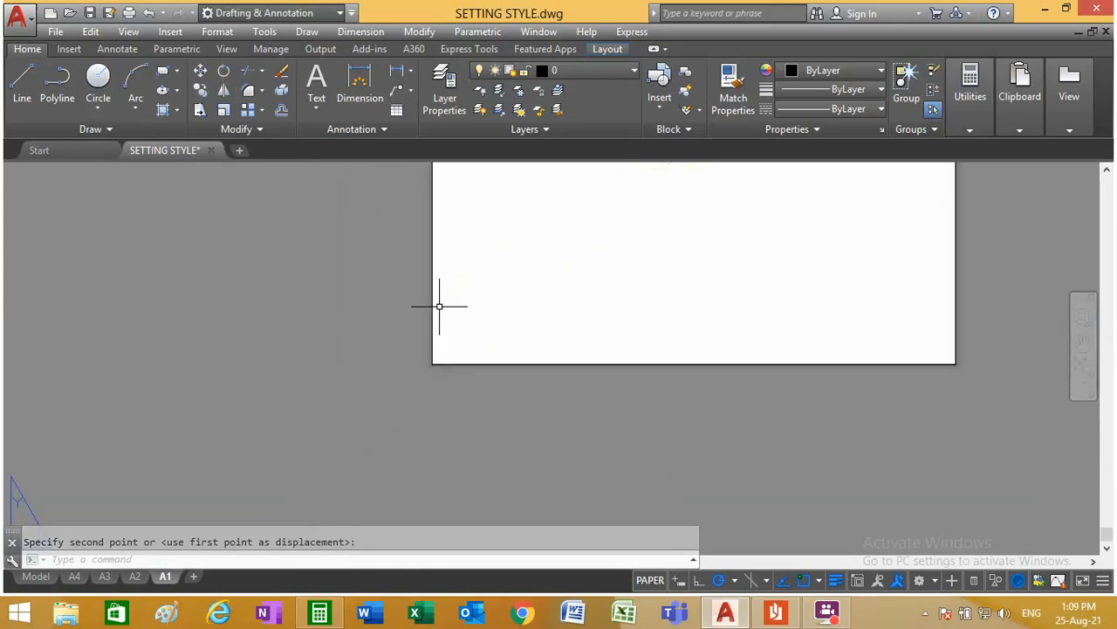
pyautogui.scroll(6, 494, 254)
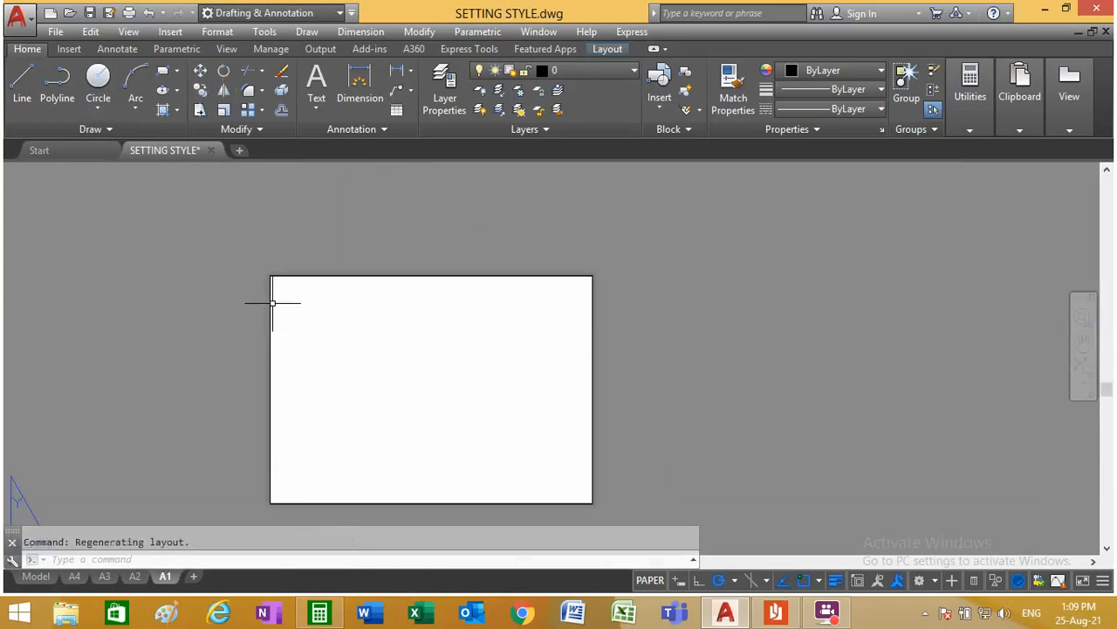
pyautogui.click(309, 276)
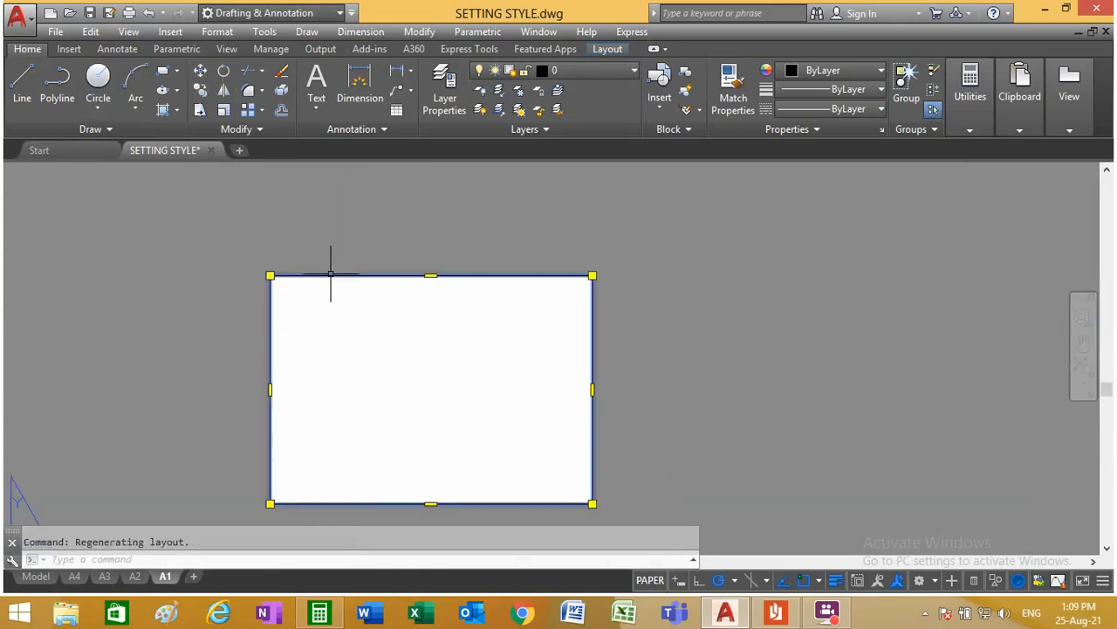
pyautogui.press('Escape')
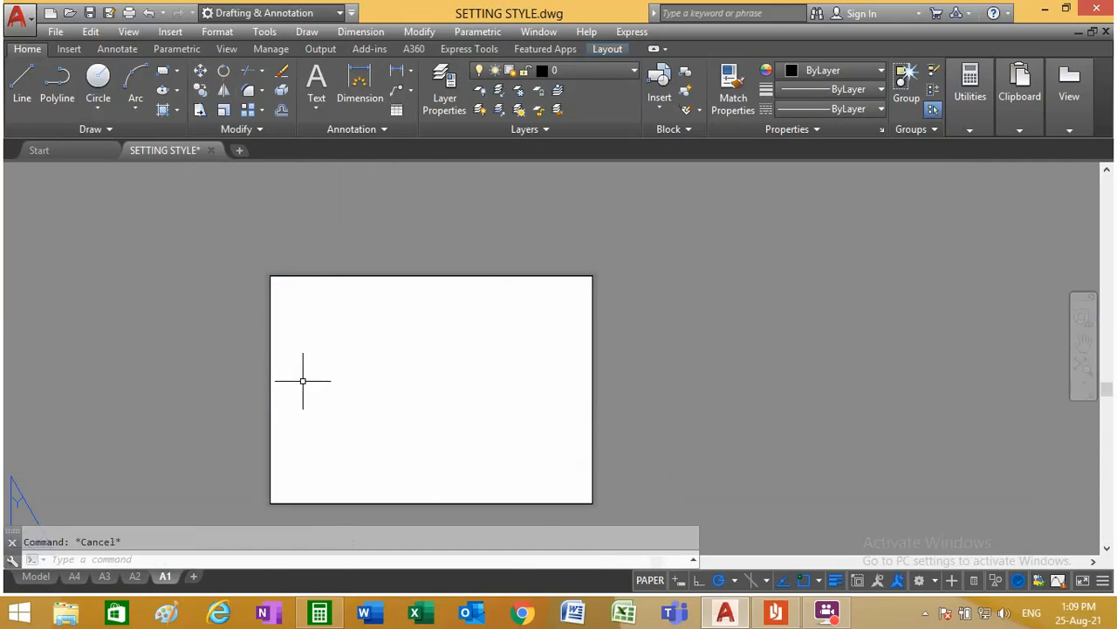
pyautogui.click(78, 576)
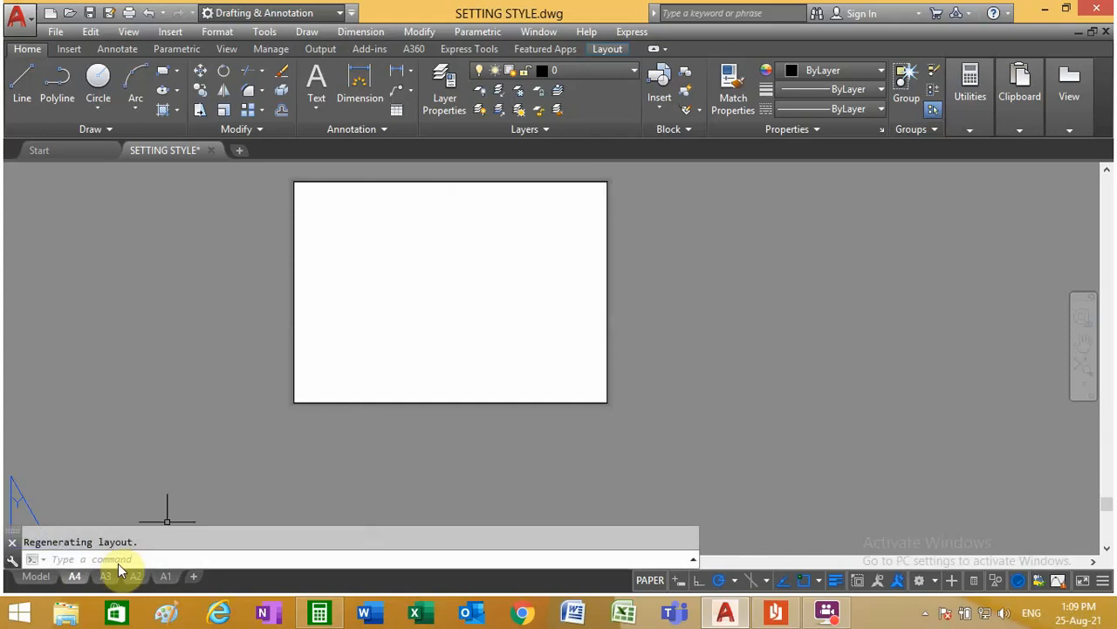
pyautogui.scroll(-2, 264, 442)
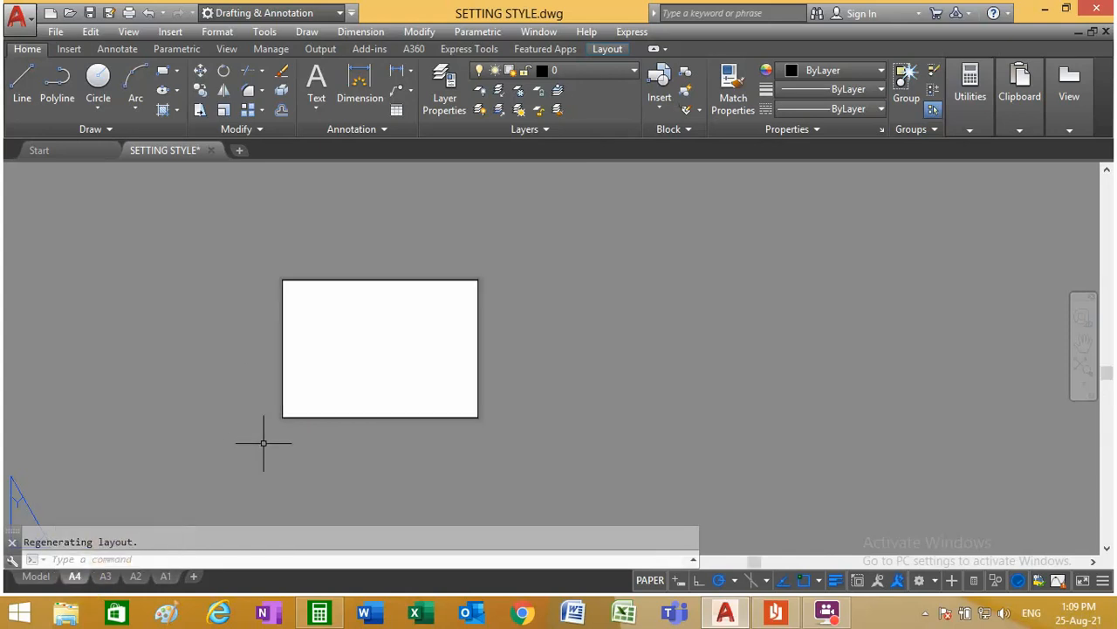
pyautogui.scroll(2, 296, 344)
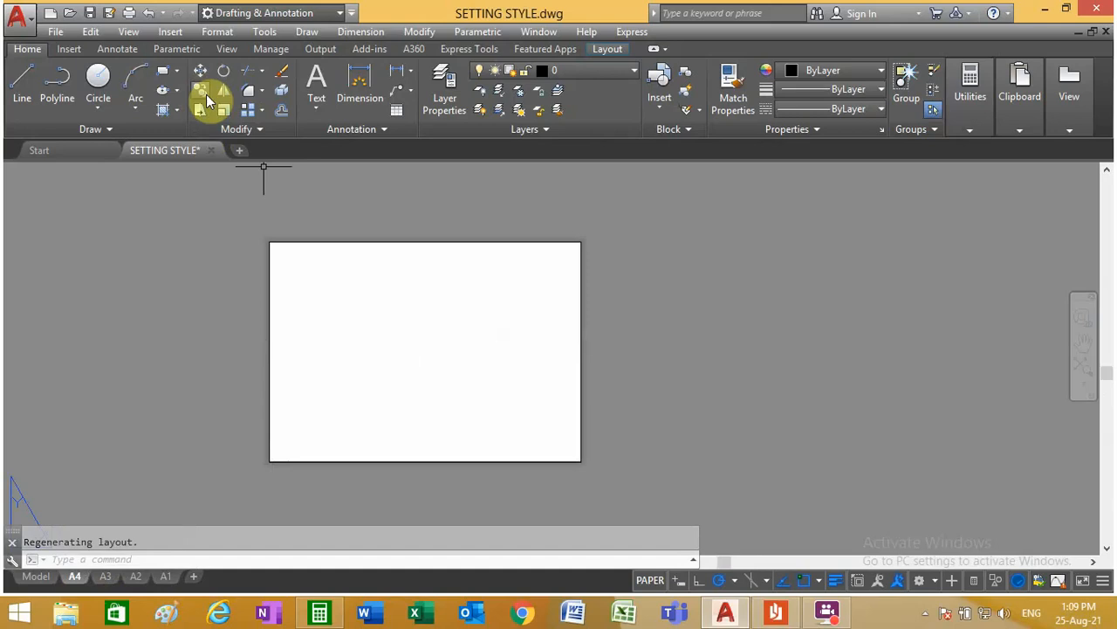
pyautogui.click(281, 112)
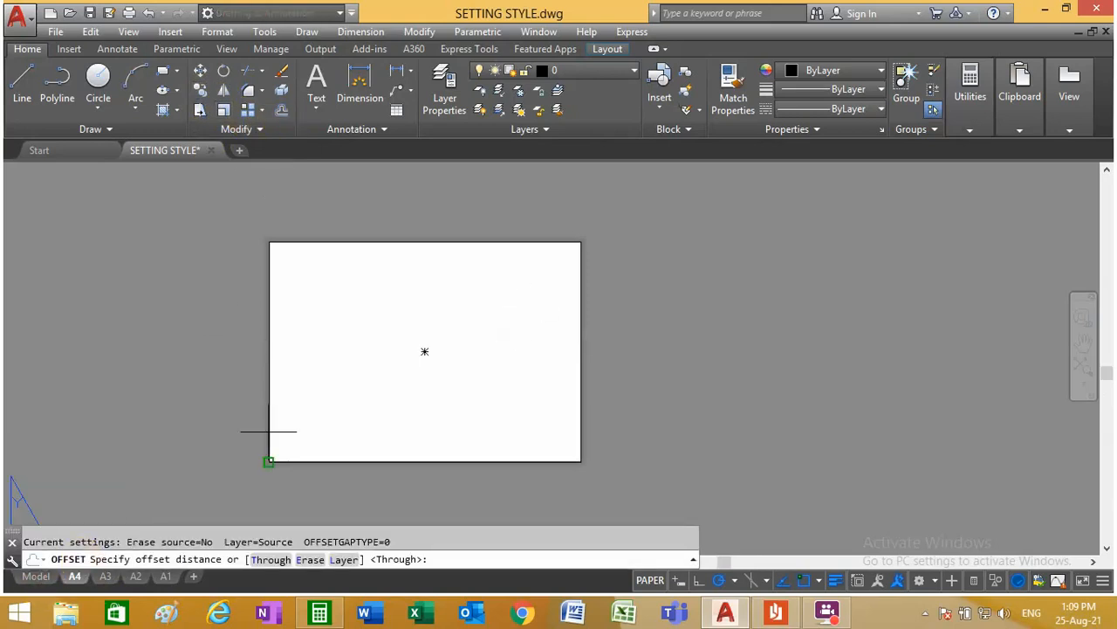
pyautogui.press('Escape')
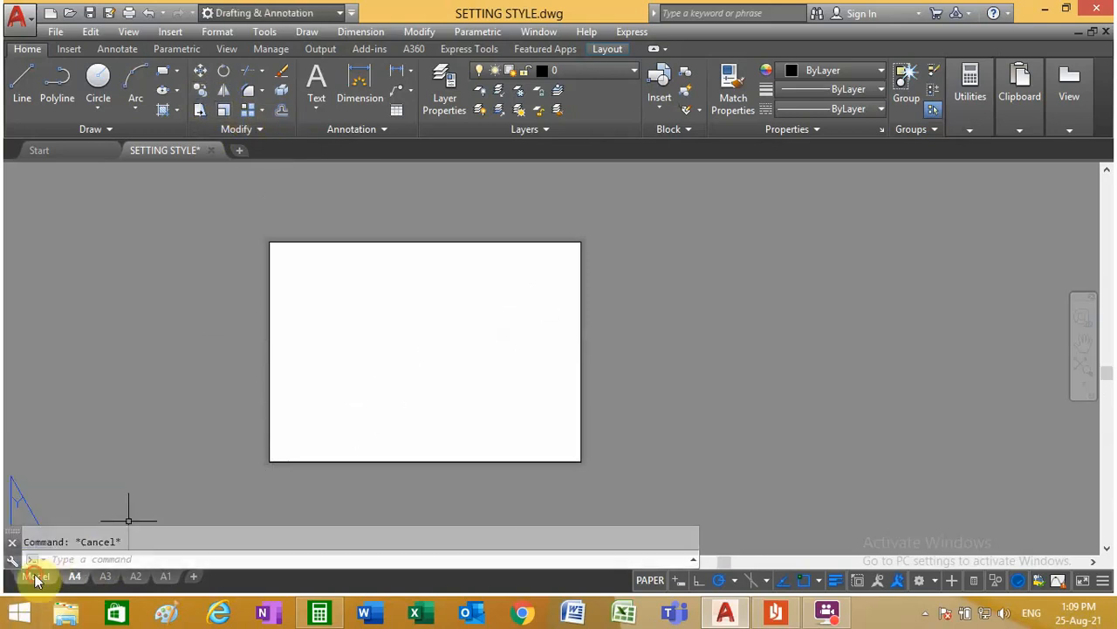
# Step: Examine the border margins and title block of the A4 sample frame in model space
pyautogui.click(37, 576)
pyautogui.scroll(4, 555, 282)
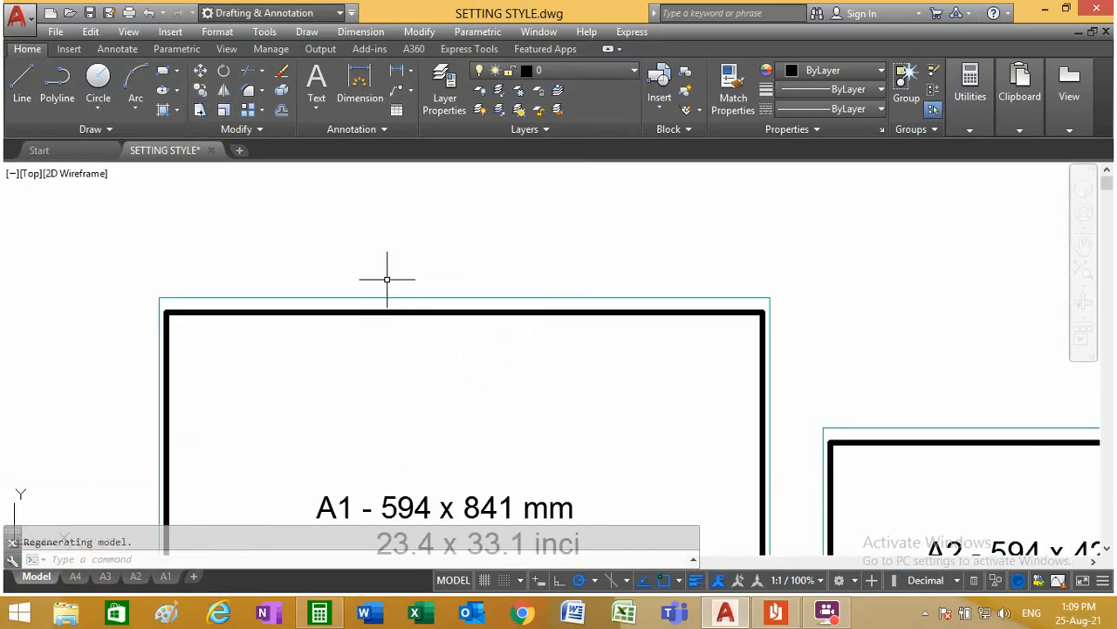
pyautogui.scroll(-5, 387, 269)
pyautogui.scroll(5, 785, 384)
pyautogui.scroll(-5, 607, 307)
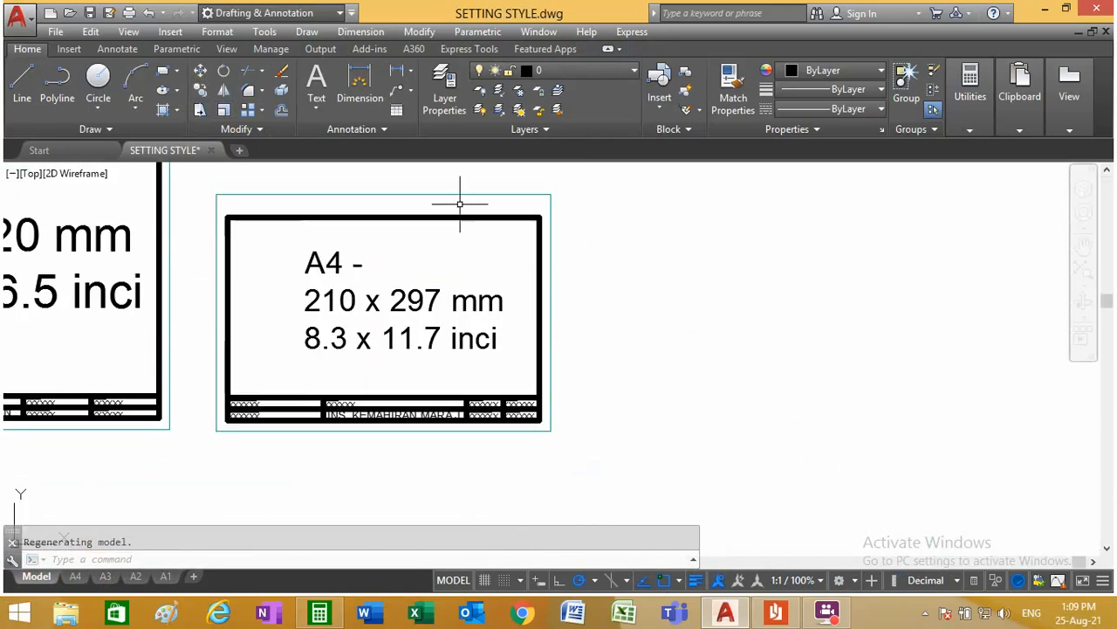
pyautogui.scroll(2, 406, 194)
pyautogui.click(390, 213)
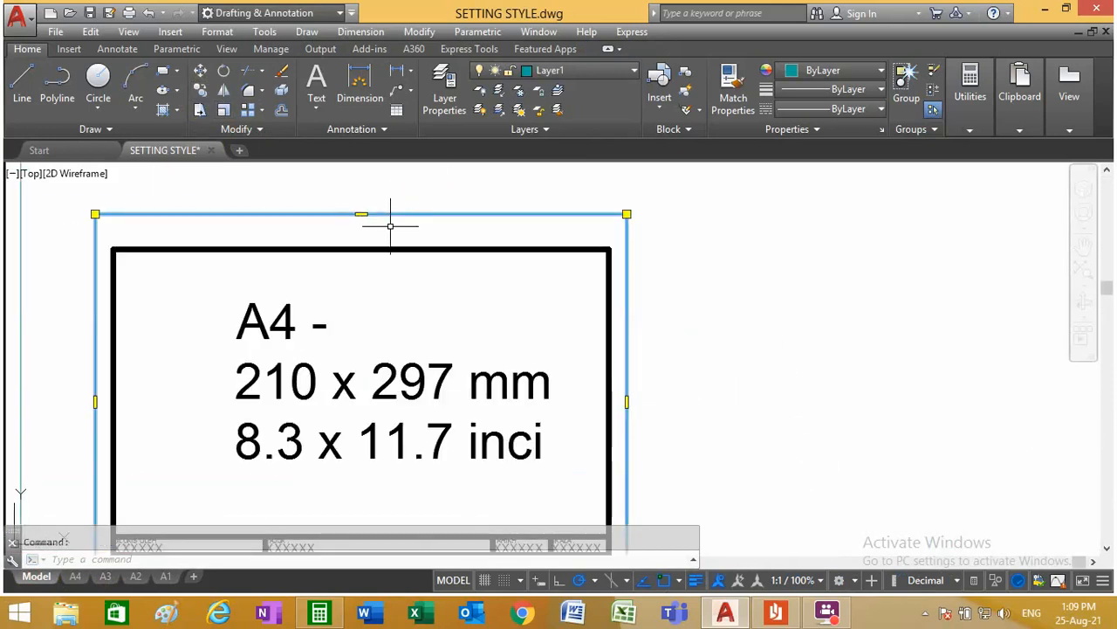
pyautogui.press('Escape')
pyautogui.scroll(-4, 439, 294)
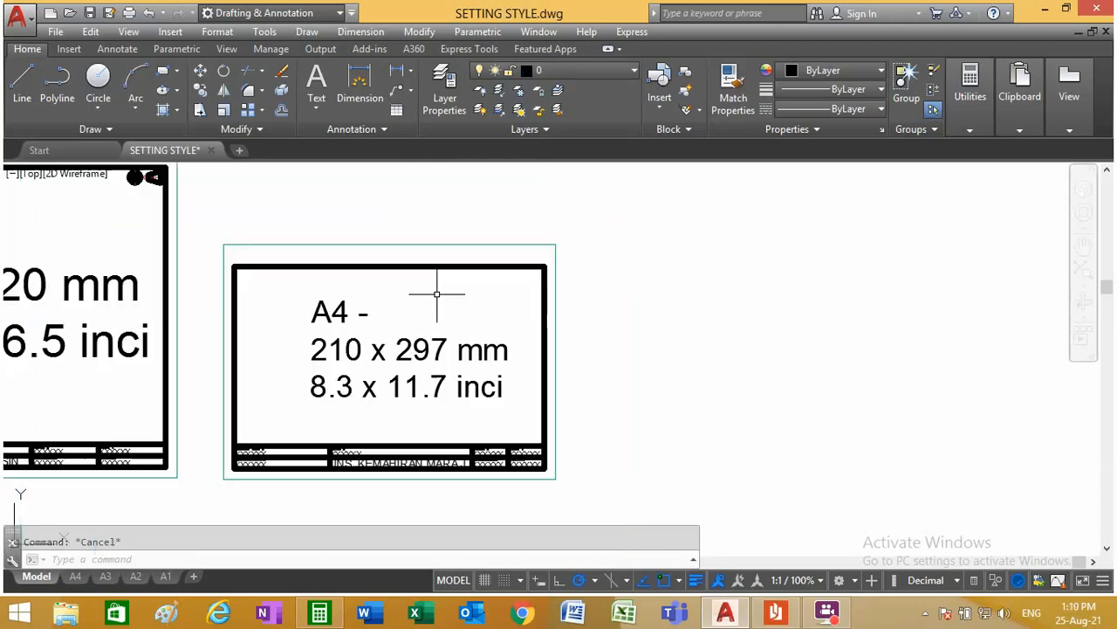
pyautogui.scroll(4, 439, 301)
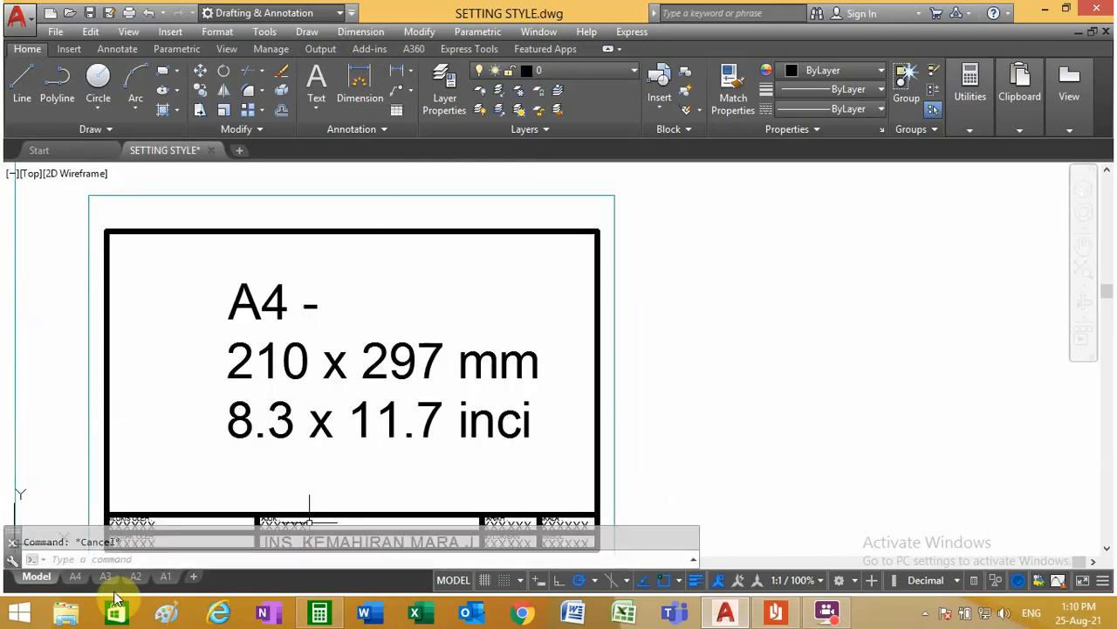
# Step: In the A4 layout, offset the sheet border inward by 10, and offset the resulting rectangle inward by 10 again
pyautogui.click(76, 577)
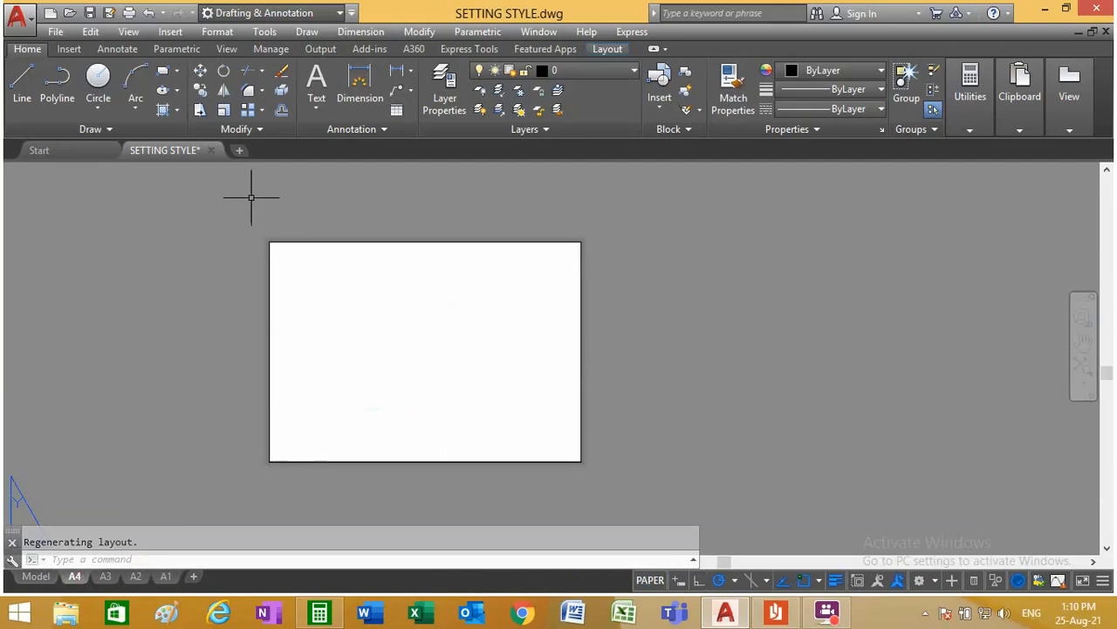
pyautogui.click(282, 109)
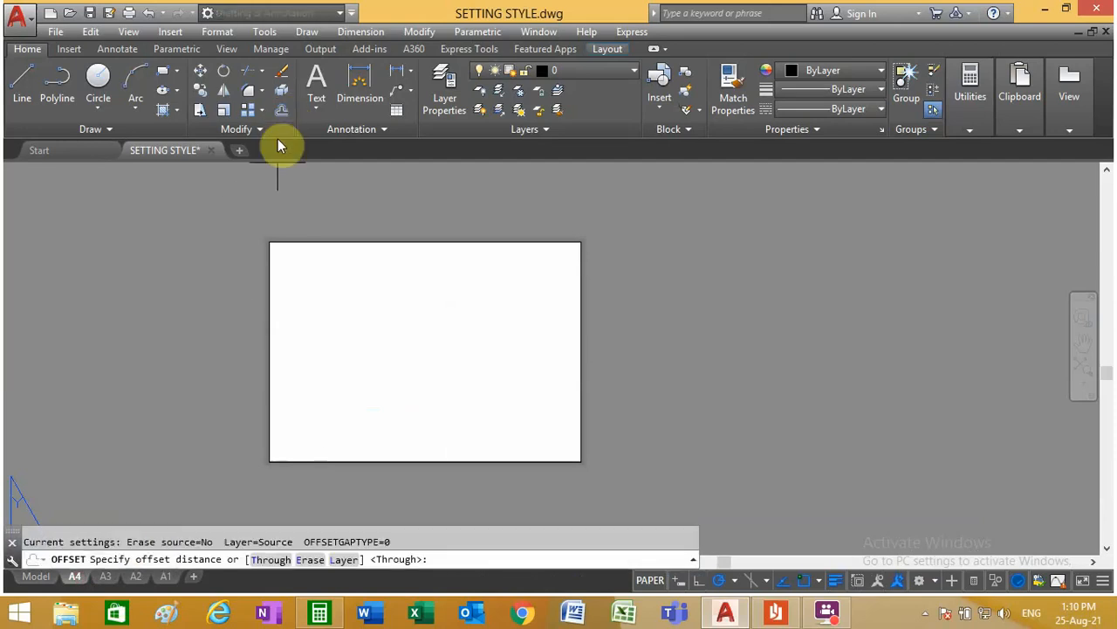
pyautogui.press('Return')
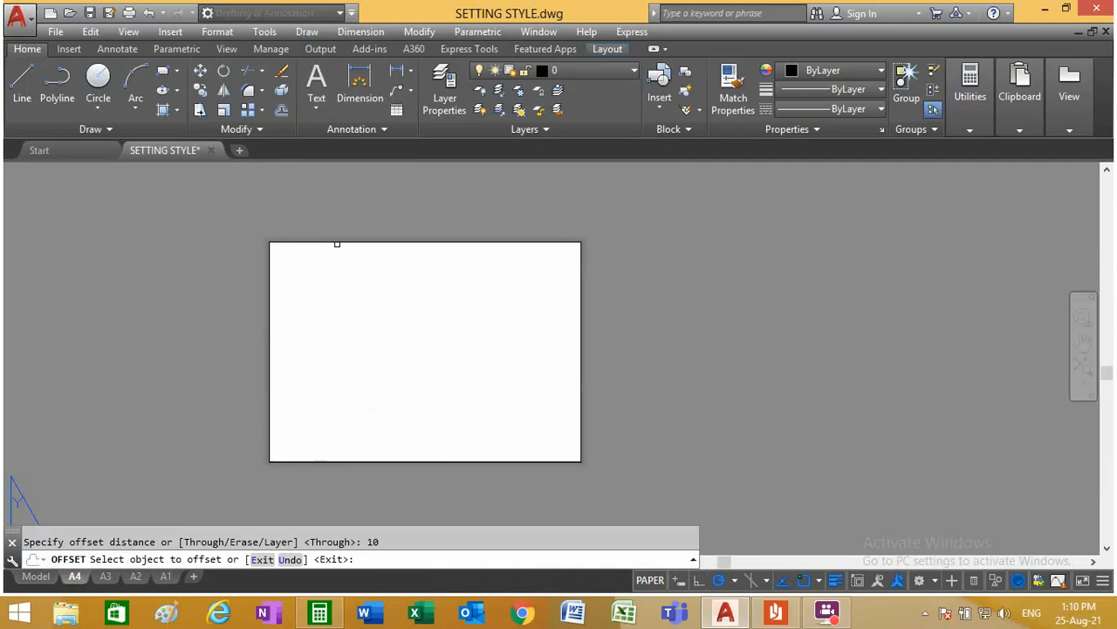
pyautogui.click(337, 244)
pyautogui.click(340, 242)
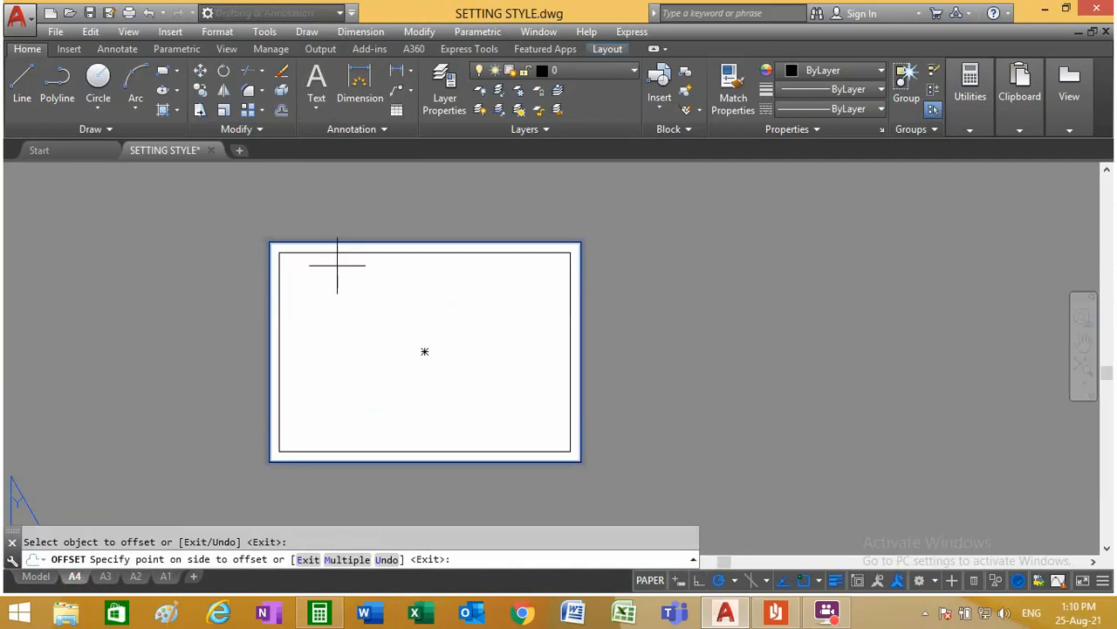
pyautogui.click(337, 265)
pyautogui.click(338, 253)
pyautogui.click(339, 286)
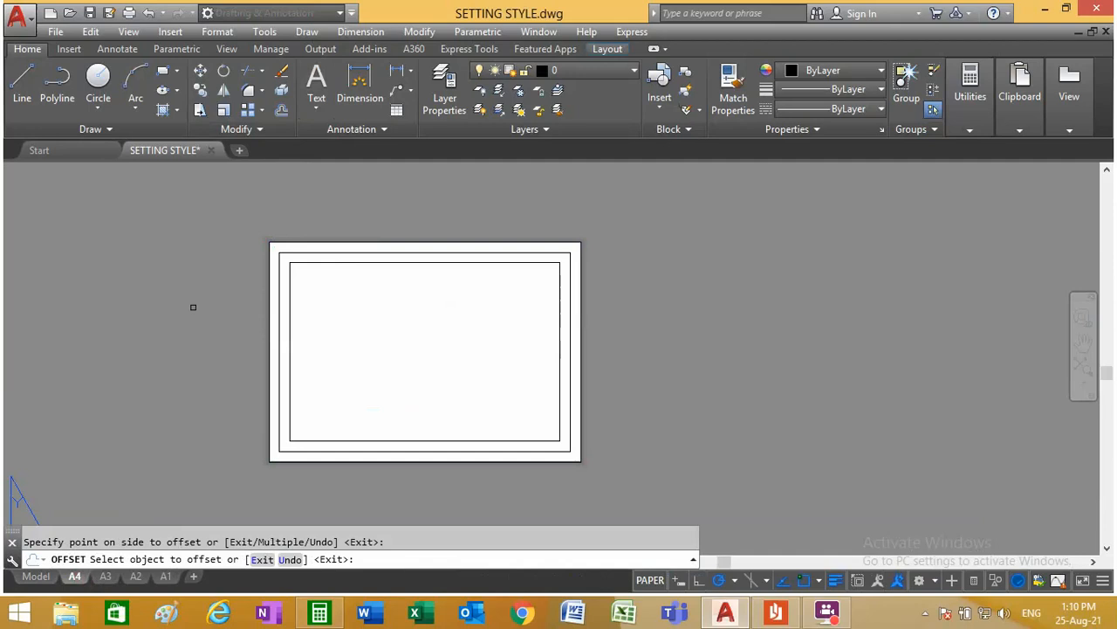
pyautogui.press('Escape')
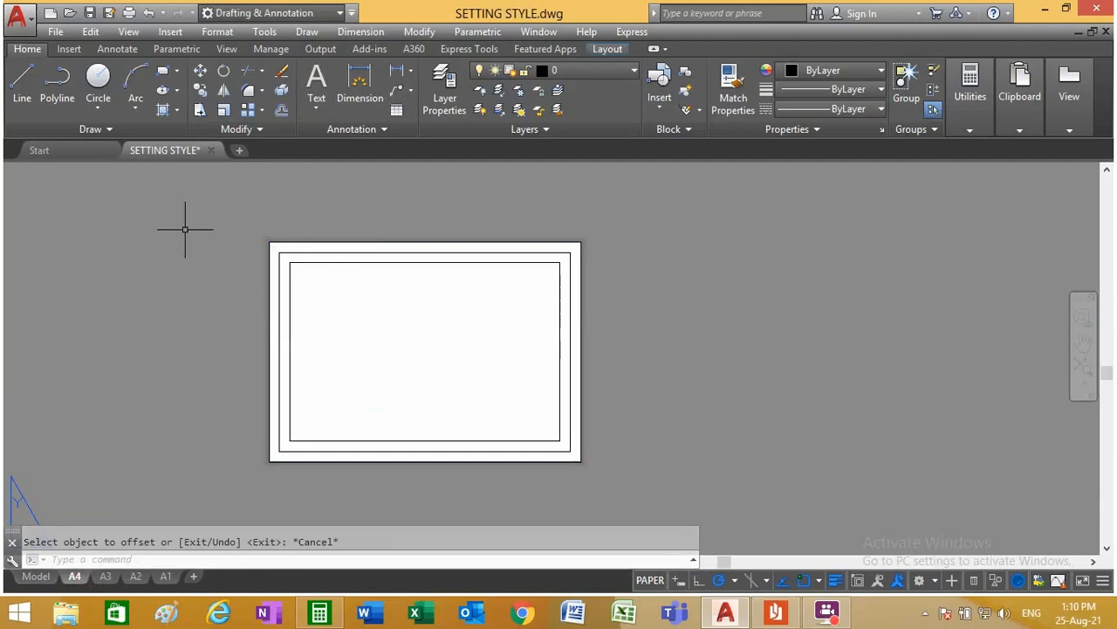
# Step: Explode the two inner offset rectangles in the A4 layout into separate lines
pyautogui.click(281, 91)
pyautogui.click(310, 321)
pyautogui.click(276, 297)
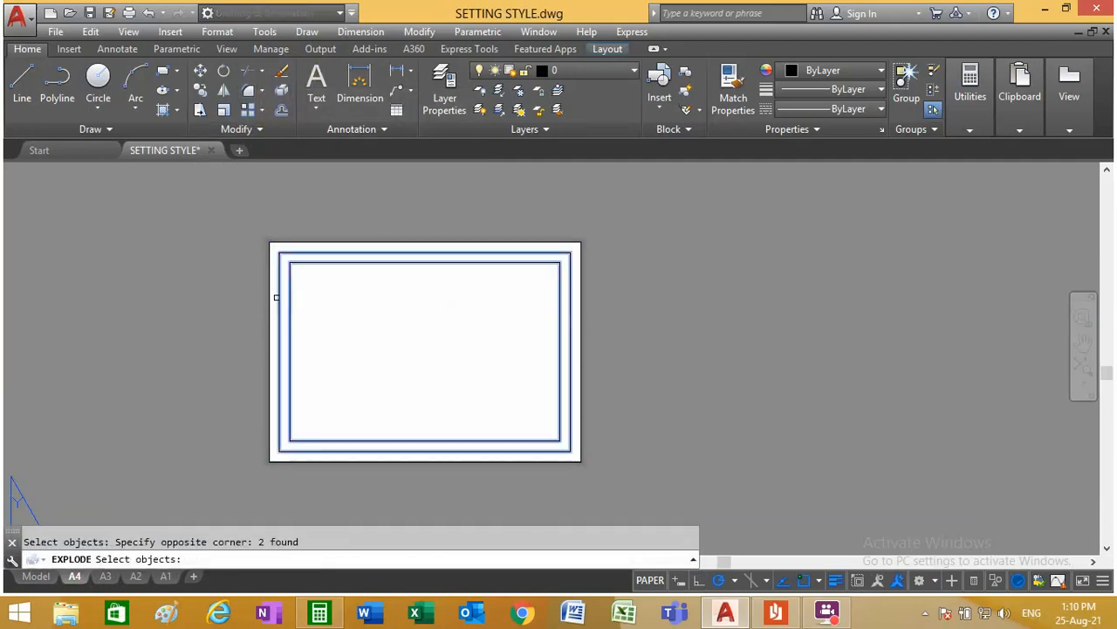
pyautogui.press('Return')
pyautogui.click(262, 71)
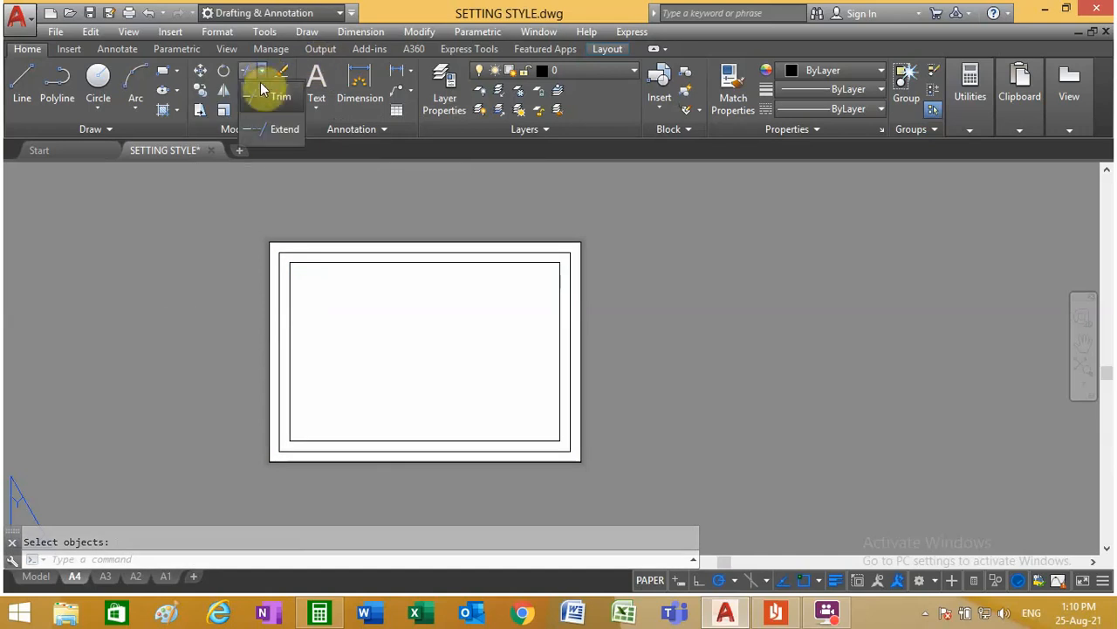
pyautogui.click(260, 98)
pyautogui.press('Escape')
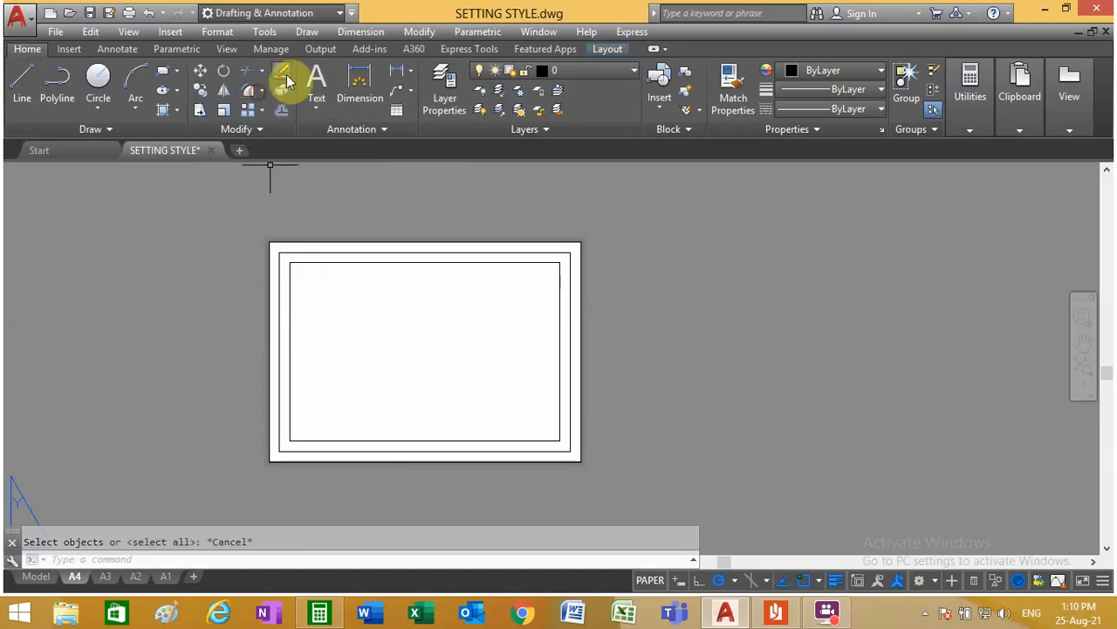
# Step: Erase the top line of the first offset frame and the left, bottom and right lines of the innermost frame
pyautogui.click(281, 74)
pyautogui.click(333, 253)
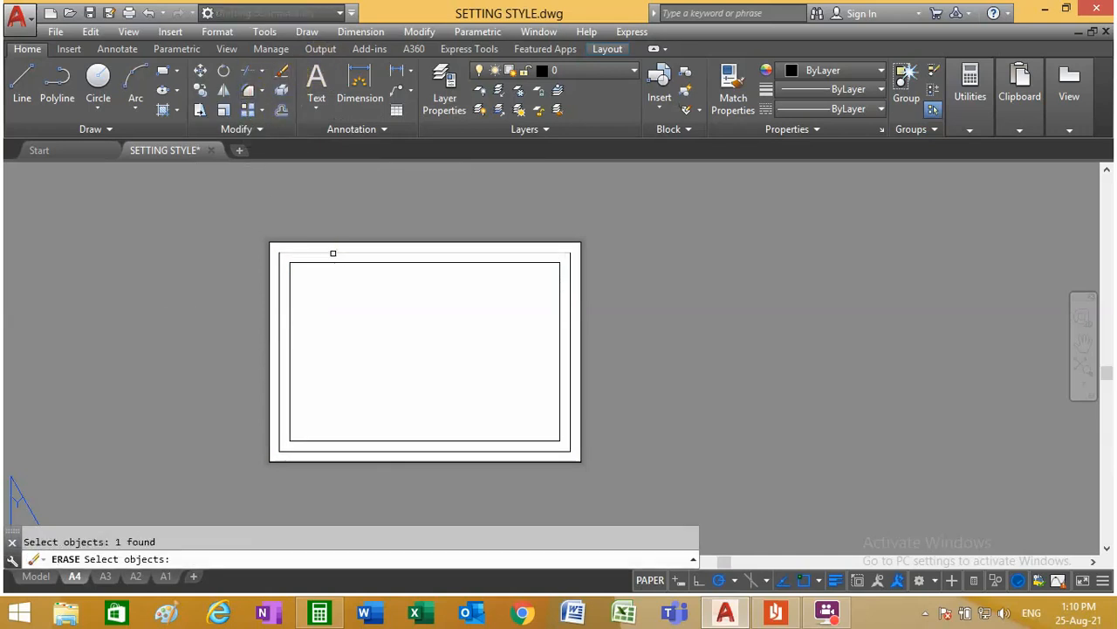
pyautogui.click(291, 310)
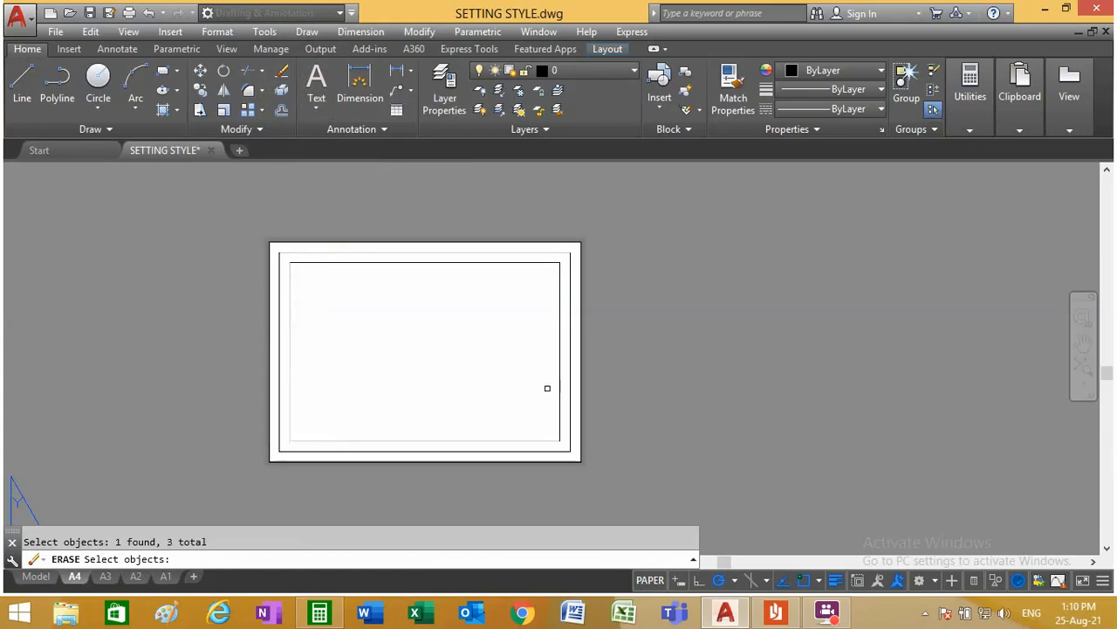
pyautogui.click(559, 390)
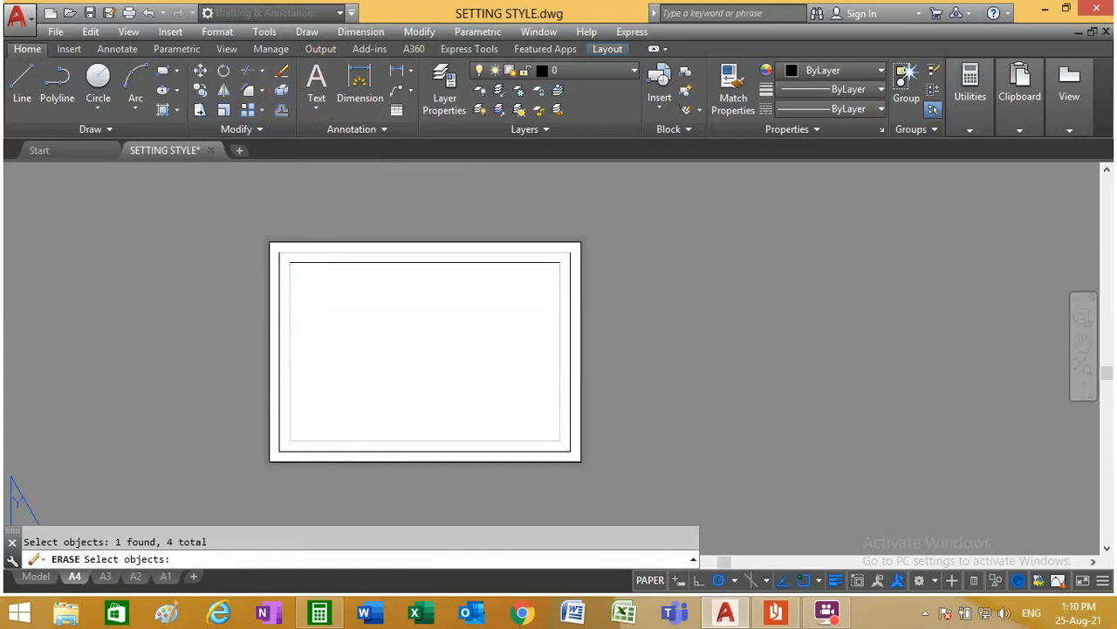
pyautogui.press('Return')
pyautogui.press('Escape')
# Step: Extend both ends of the remaining inner top line to the left and right frame lines
pyautogui.click(264, 72)
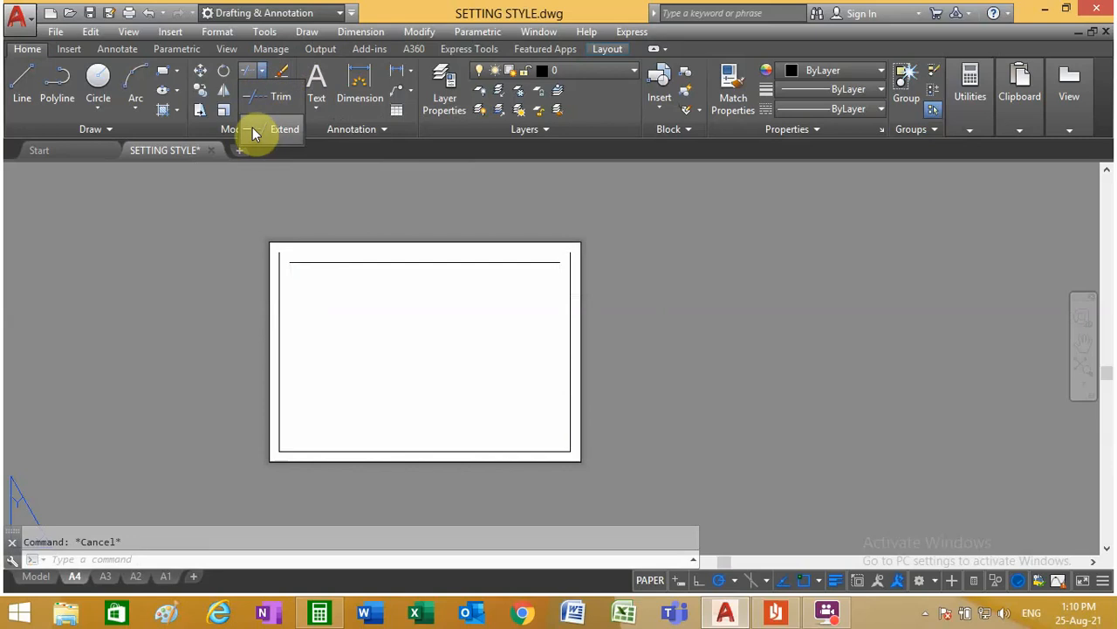
pyautogui.click(264, 99)
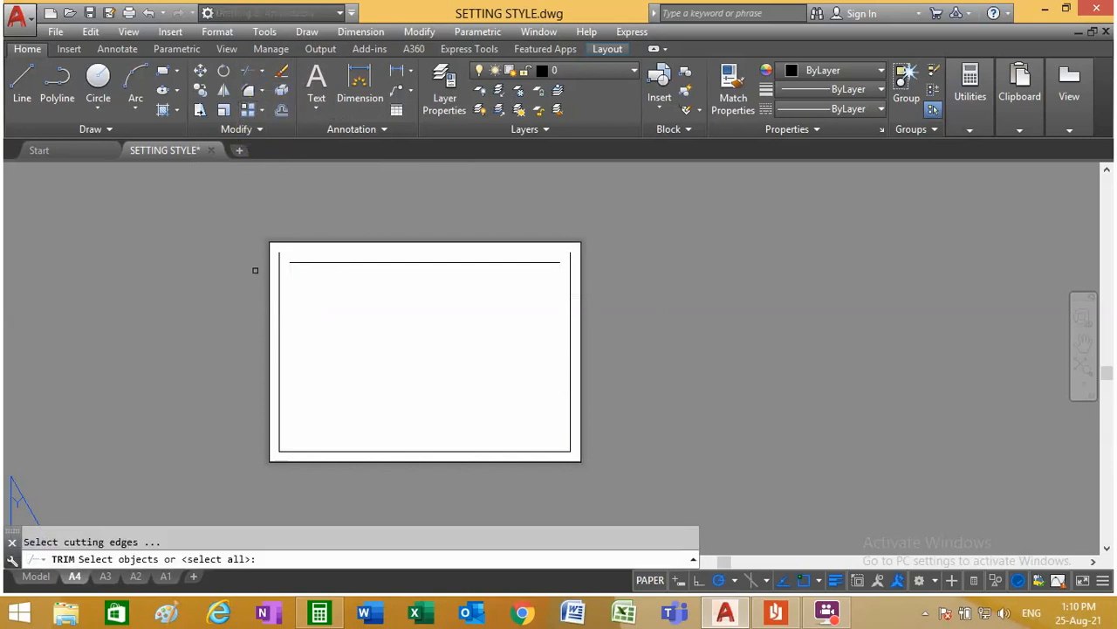
pyautogui.click(262, 73)
pyautogui.click(253, 131)
pyautogui.scroll(4, 329, 240)
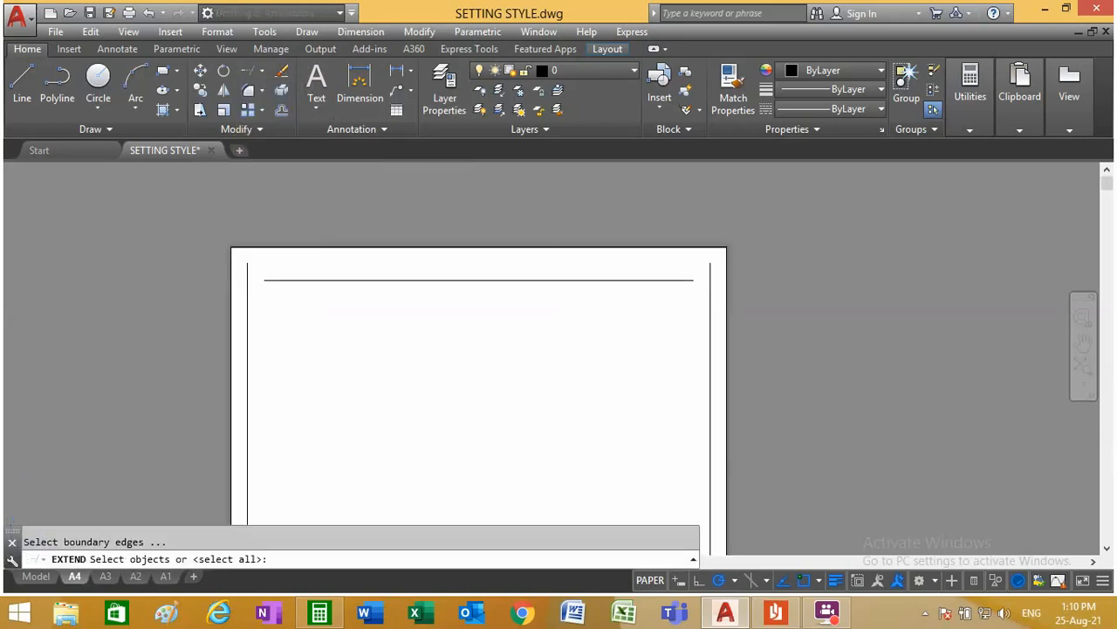
pyautogui.click(245, 339)
pyautogui.click(162, 375)
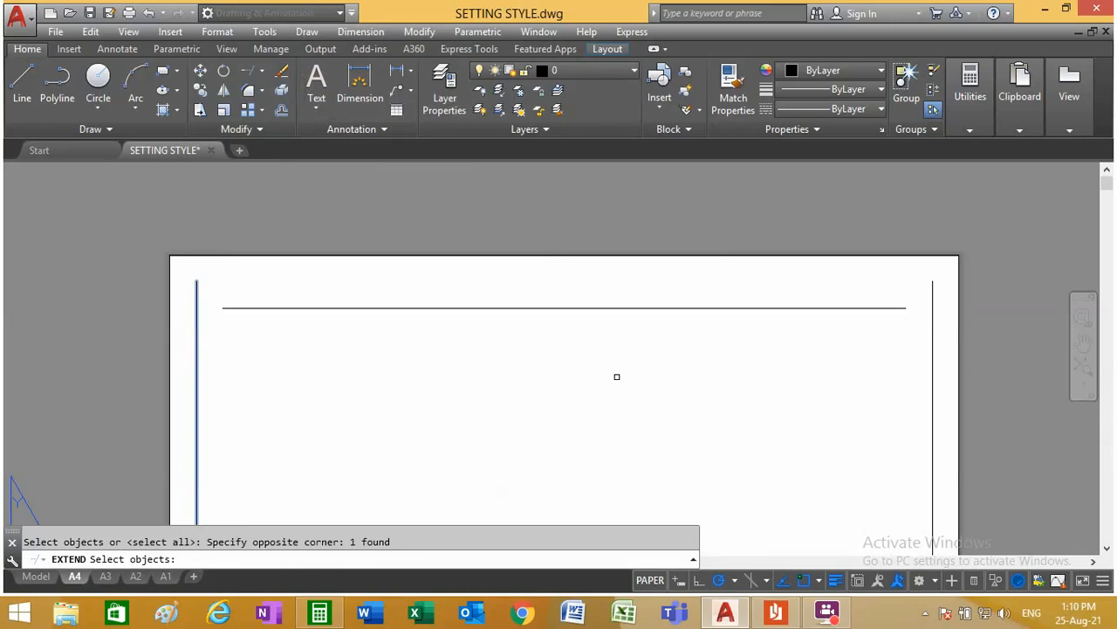
pyautogui.click(935, 364)
pyautogui.press('Return')
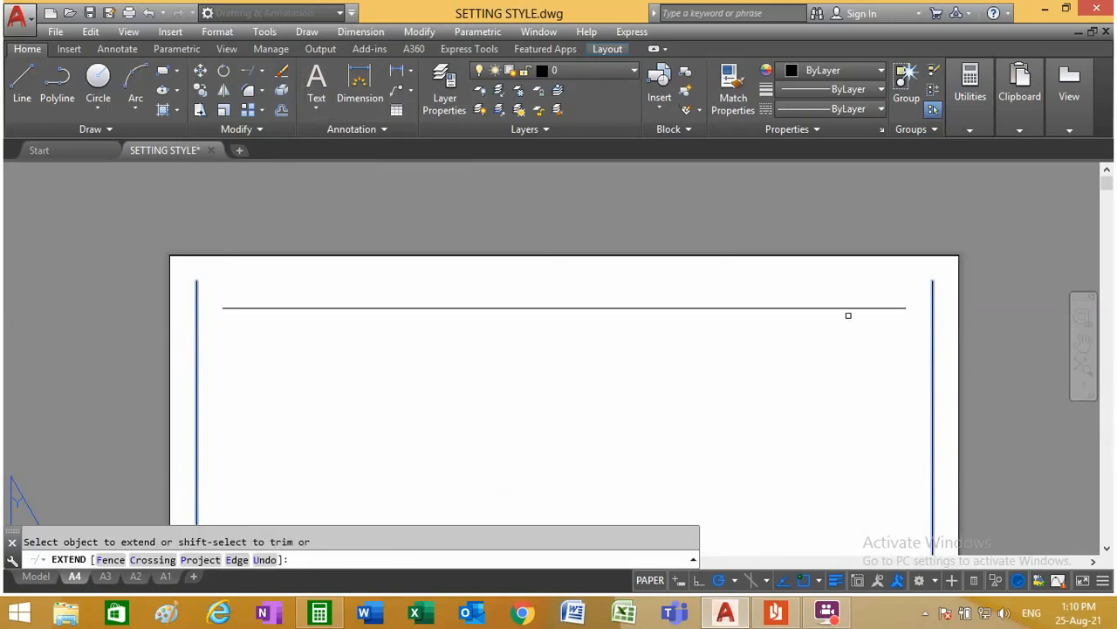
pyautogui.click(886, 308)
pyautogui.click(232, 305)
pyautogui.rightClick(256, 200)
pyautogui.click(301, 223)
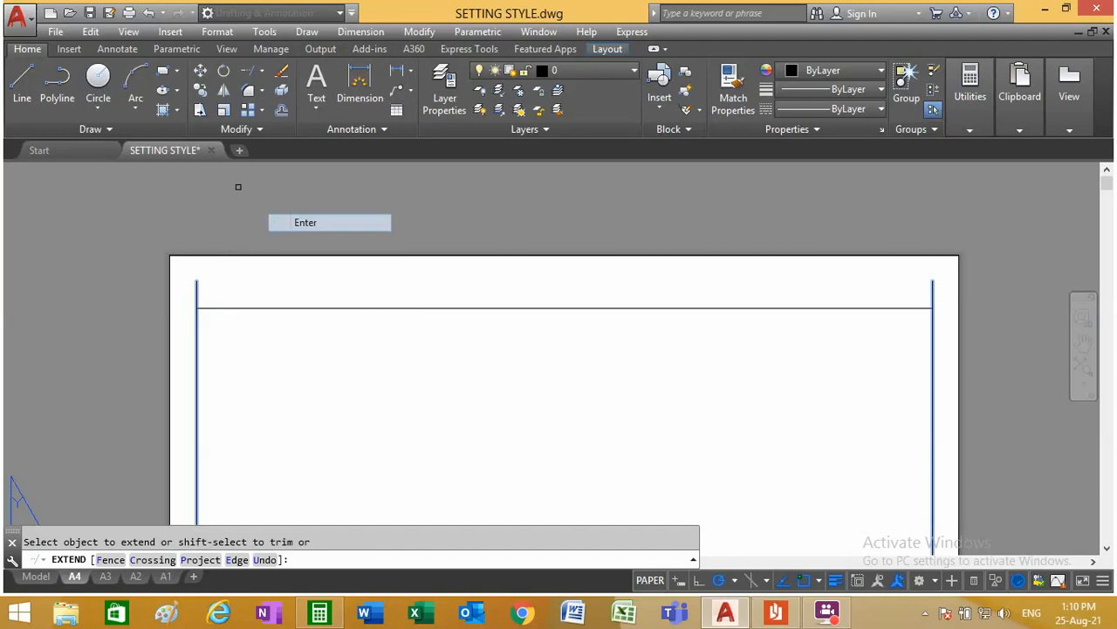
# Step: Trim the ends of the left and right frame lines that project above the top frame line
pyautogui.click(261, 72)
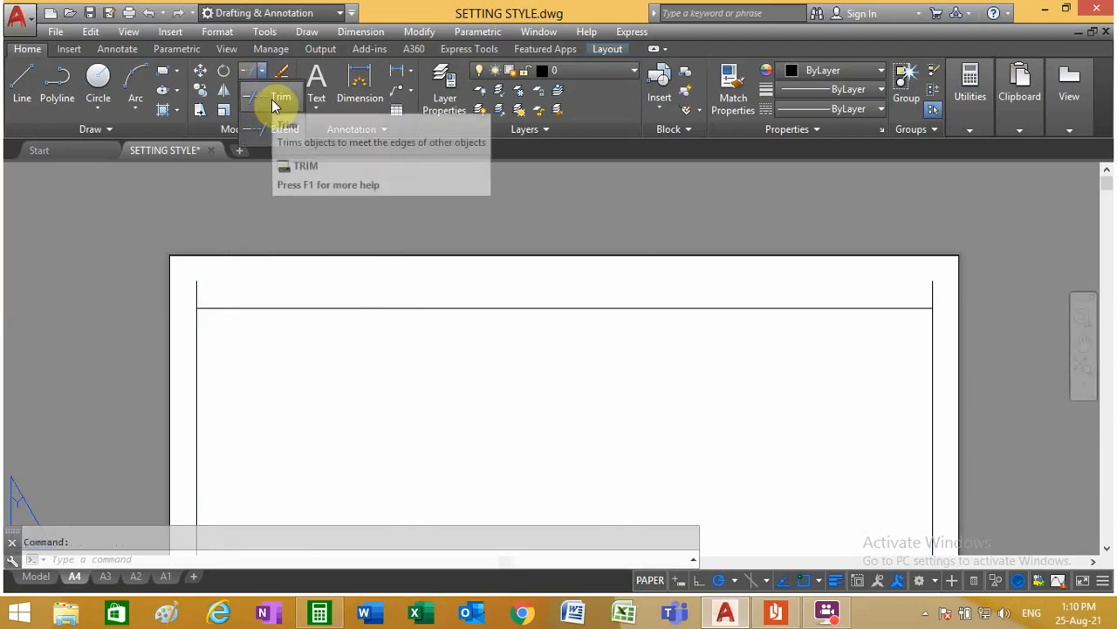
pyautogui.click(273, 103)
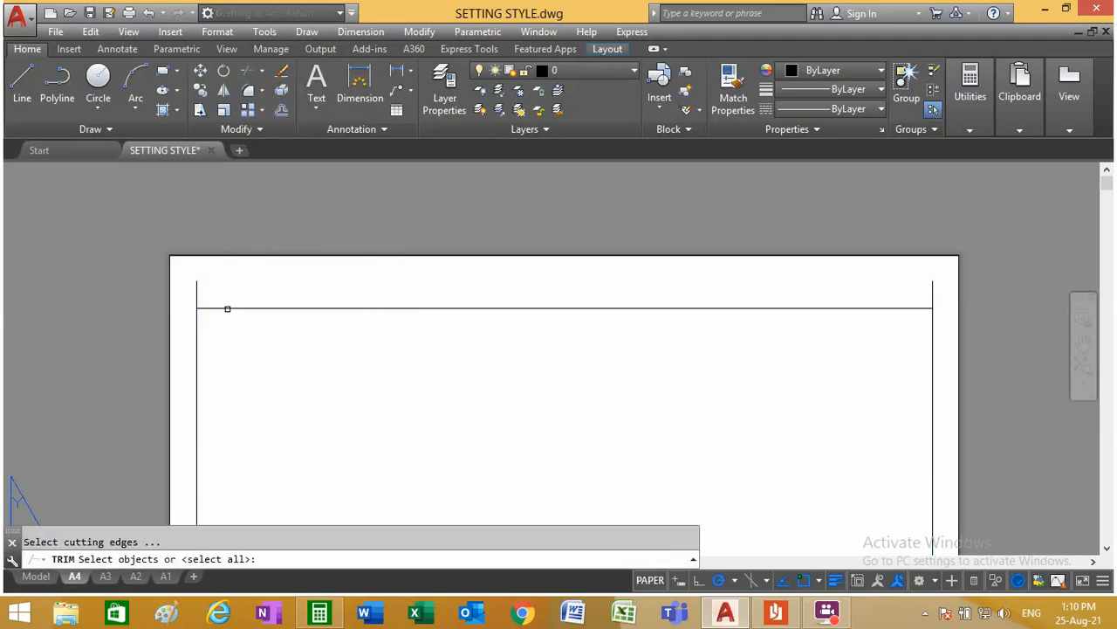
pyautogui.click(227, 308)
pyautogui.press('Return')
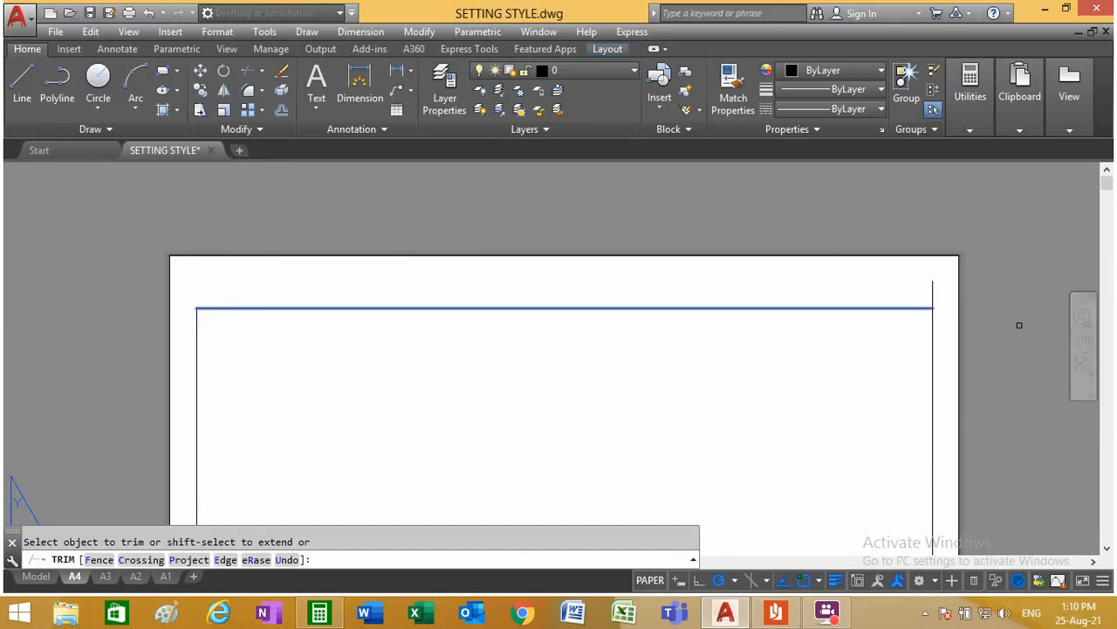
pyautogui.rightClick(710, 318)
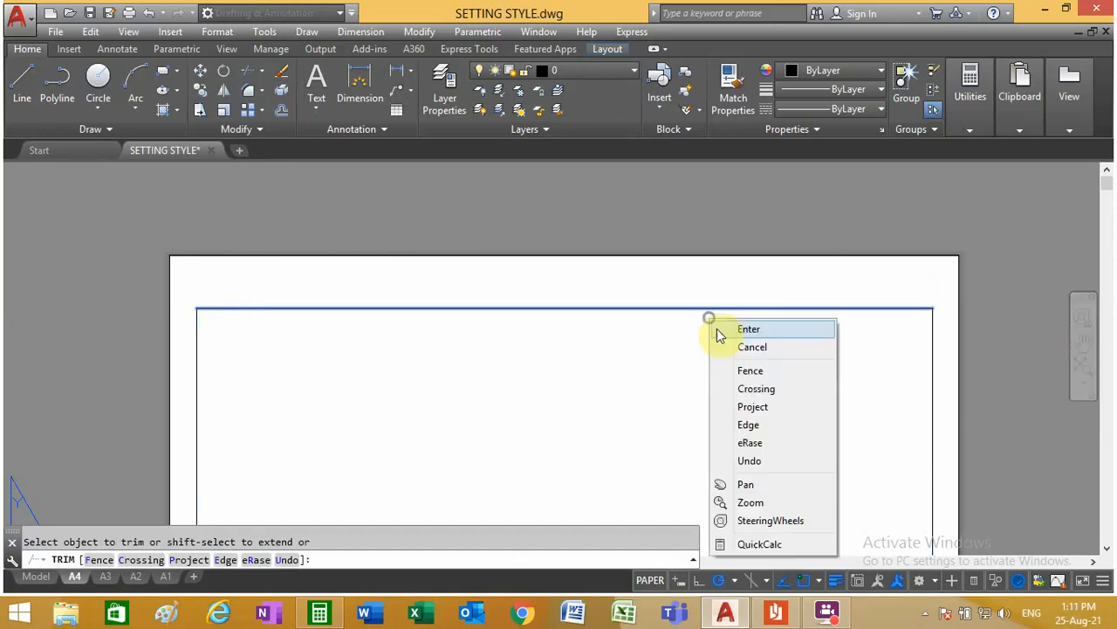
pyautogui.click(742, 326)
pyautogui.scroll(-5, 394, 331)
pyautogui.scroll(4, 349, 382)
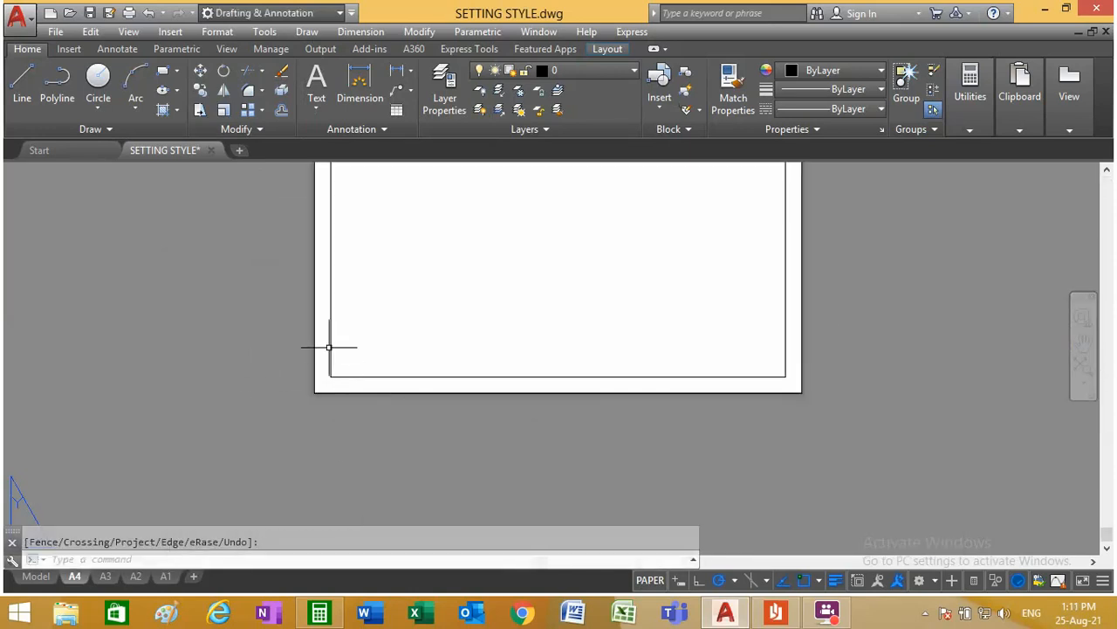
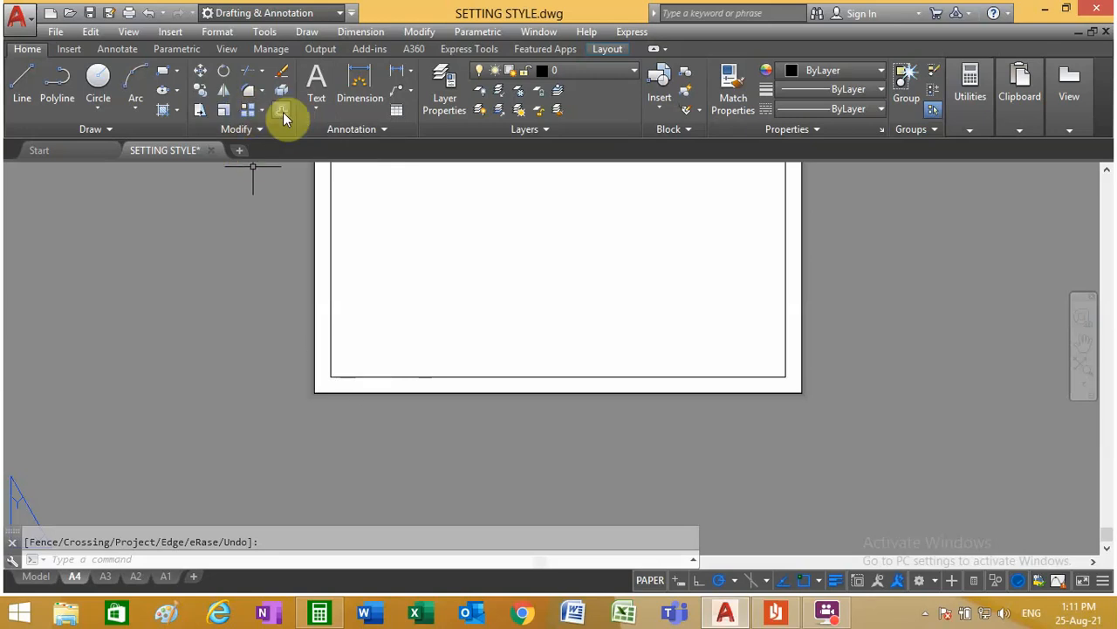
# Step: Offset the bottom frame line of the A4 layout upward twice at 12 mm spacing for the title block rows
pyautogui.scroll(-4, 388, 349)
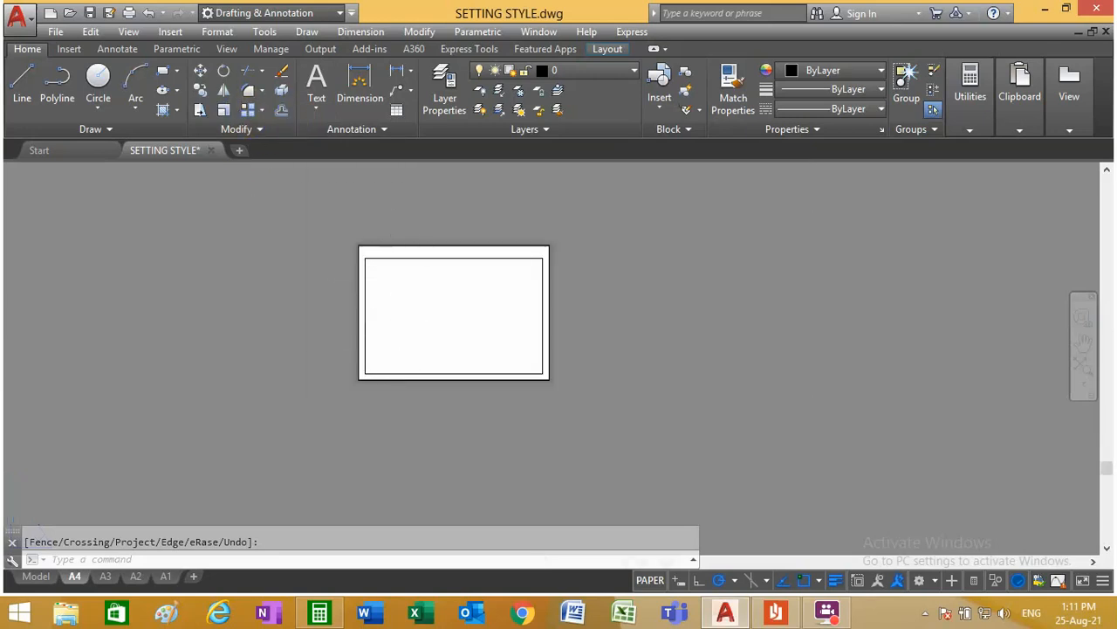
pyautogui.scroll(4, 401, 323)
pyautogui.click(281, 110)
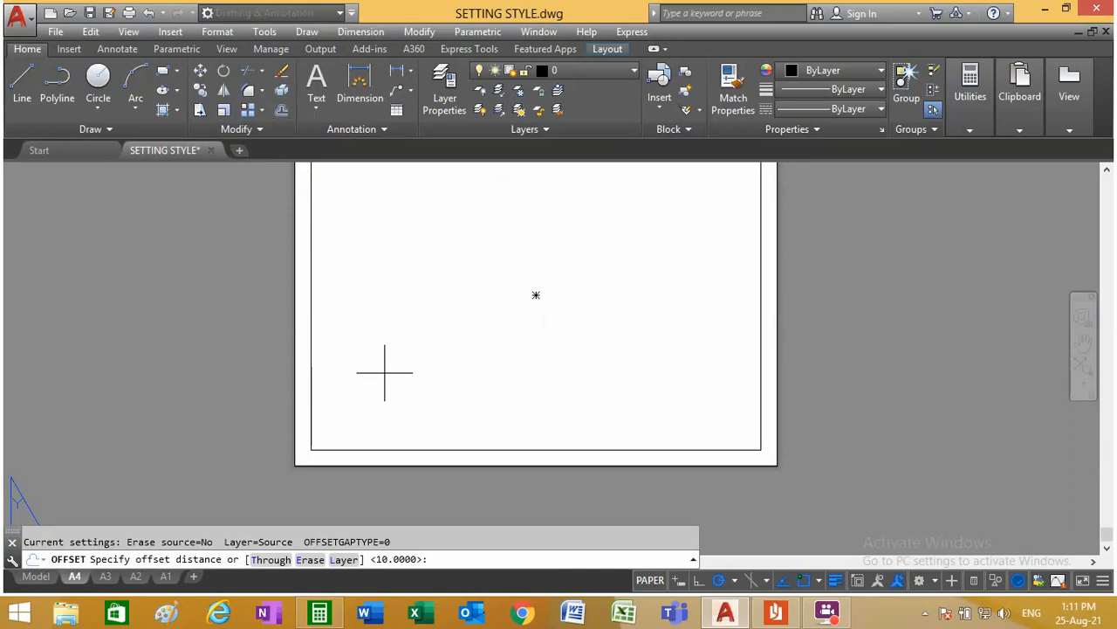
pyautogui.write('12')
pyautogui.press('Return')
pyautogui.scroll(4, 421, 484)
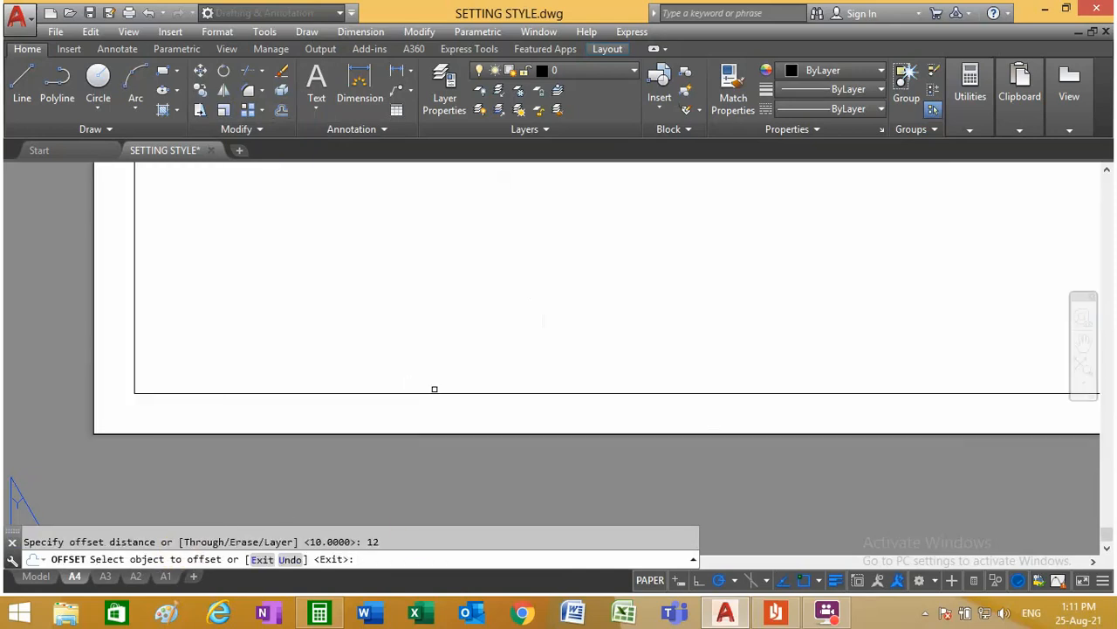
pyautogui.click(434, 393)
pyautogui.click(434, 351)
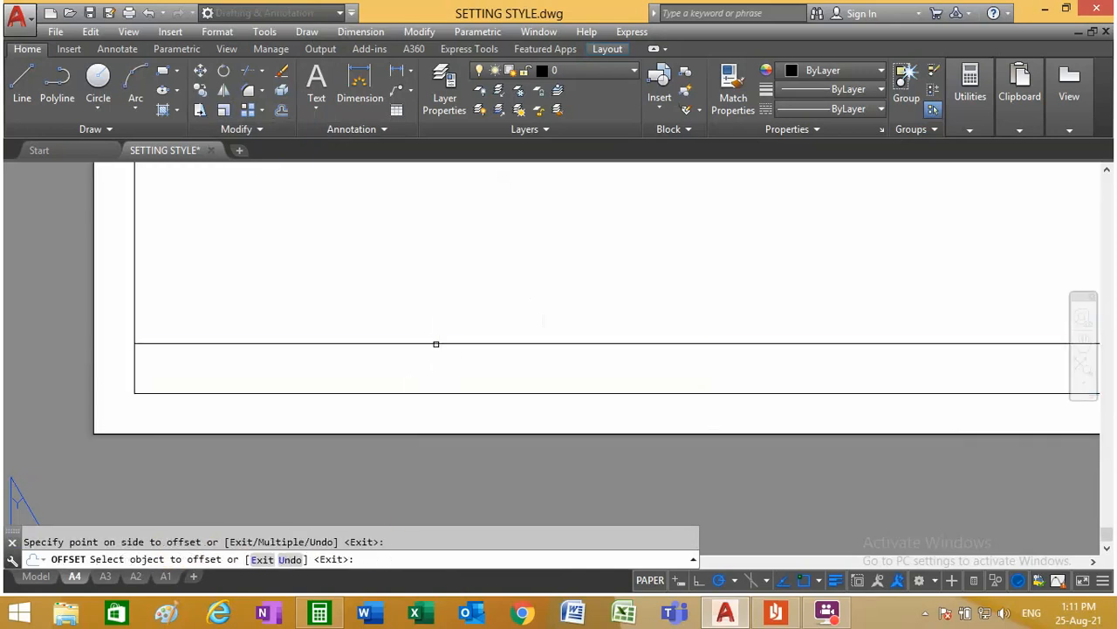
pyautogui.click(434, 342)
pyautogui.click(433, 292)
pyautogui.scroll(-2, 400, 363)
pyautogui.rightClick(381, 295)
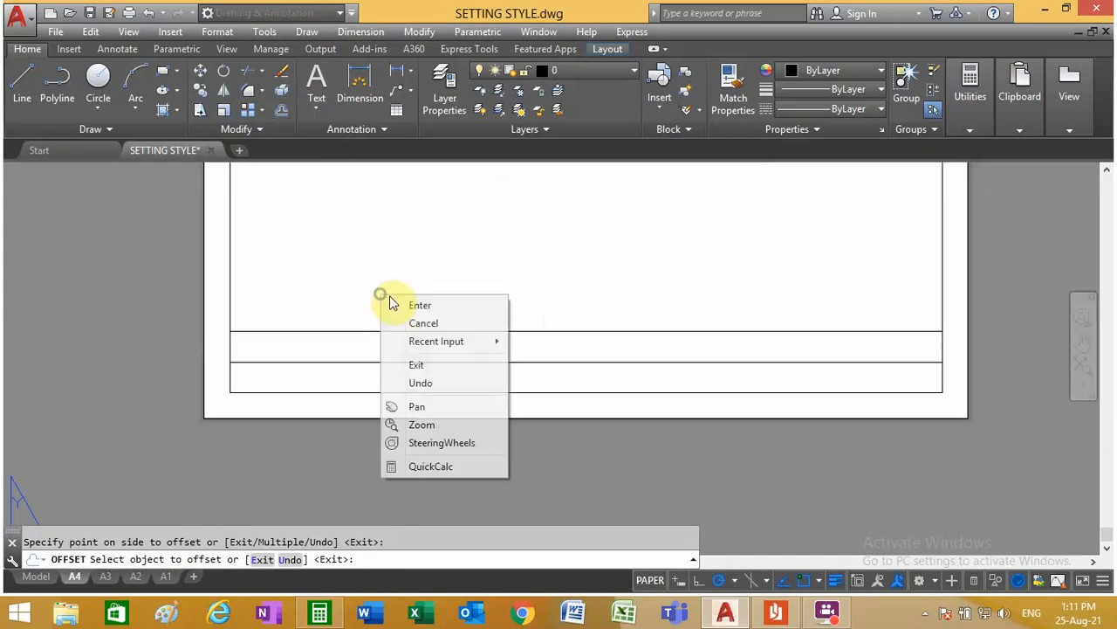
pyautogui.click(412, 303)
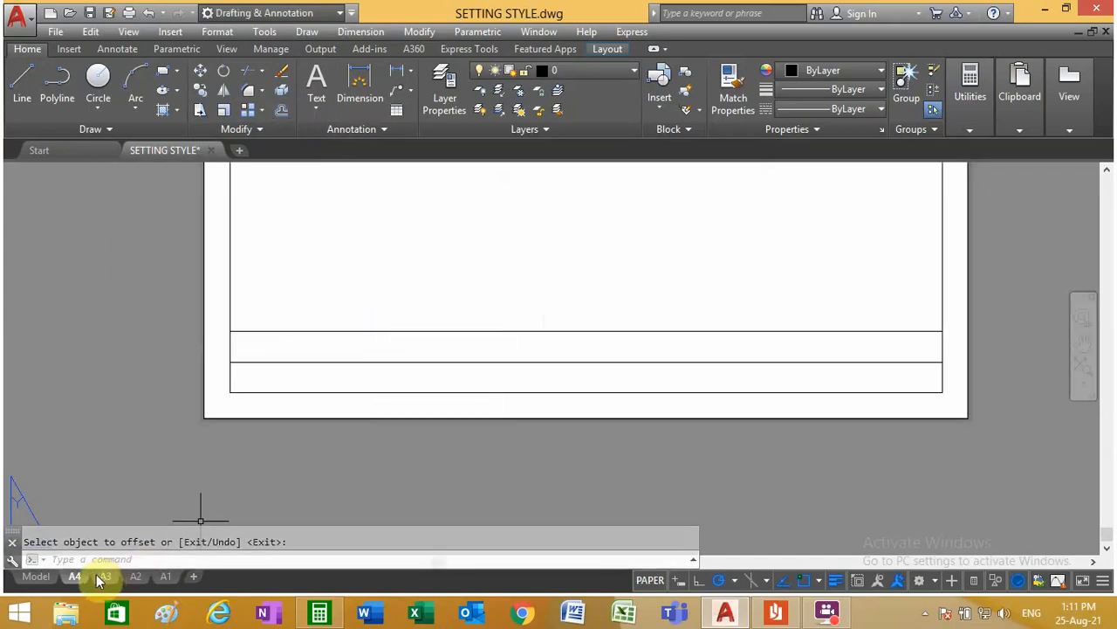
# Step: Measure the height of the SKALA row in the model space title block with a temporary linear dimension
pyautogui.click(35, 576)
pyautogui.scroll(-4, 534, 481)
pyautogui.scroll(8, 494, 466)
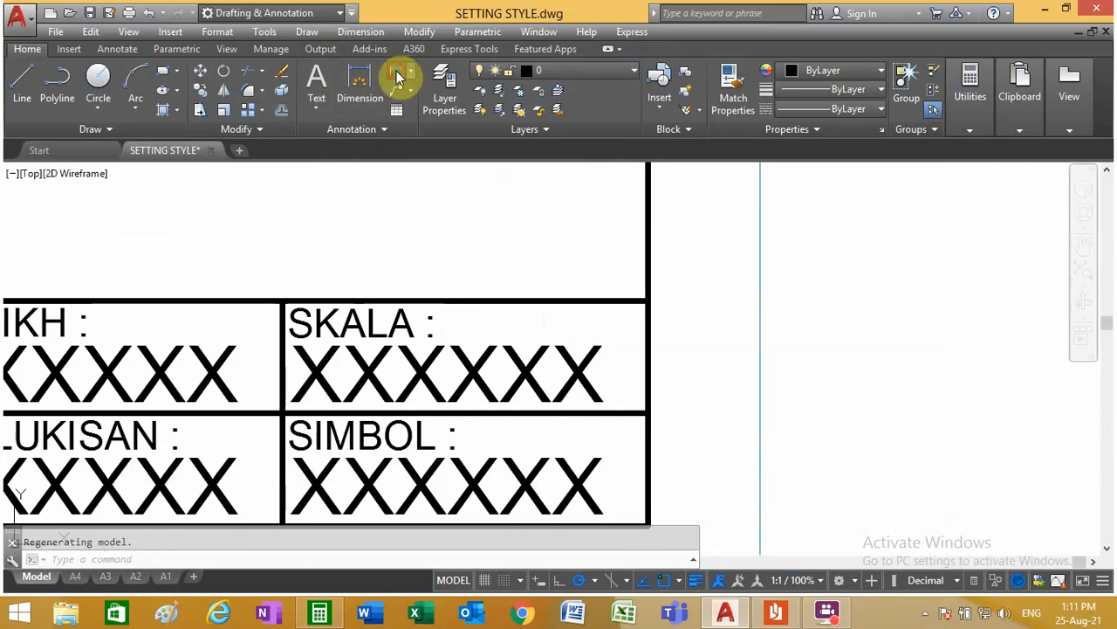
pyautogui.click(398, 73)
pyautogui.click(647, 300)
pyautogui.click(648, 411)
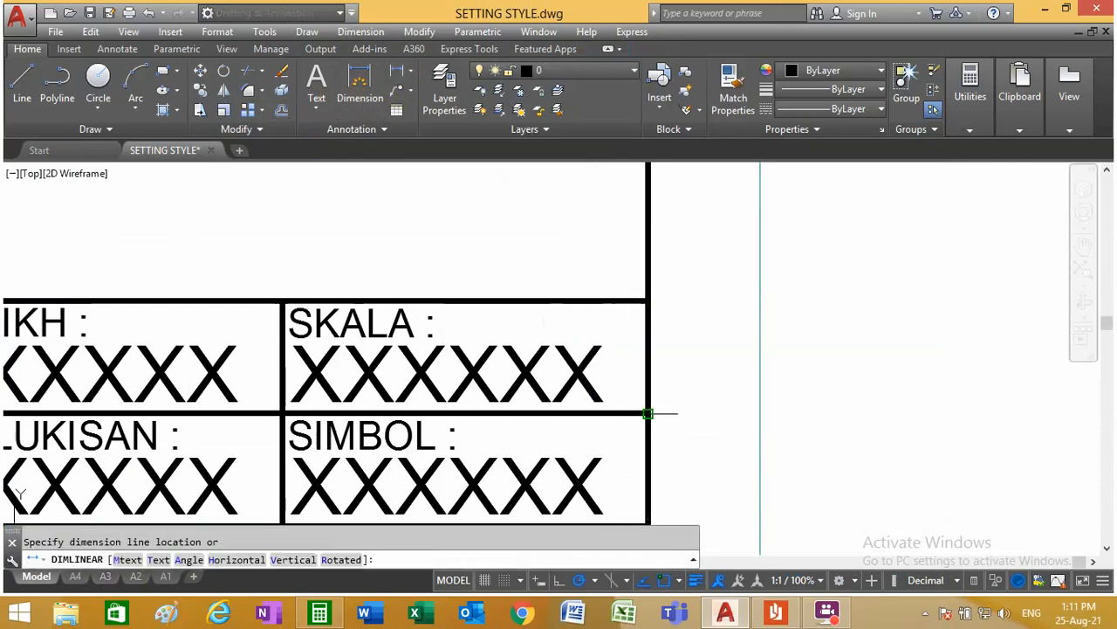
pyautogui.press('Escape')
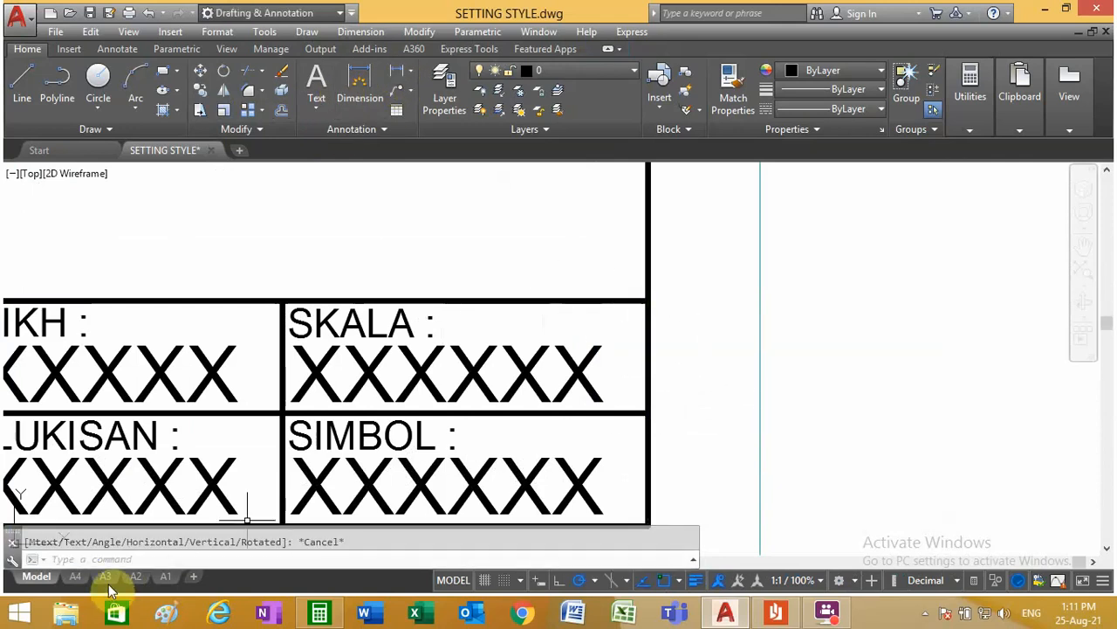
# Step: Erase the two offset row lines above the bottom frame line in the A4 layout
pyautogui.click(75, 576)
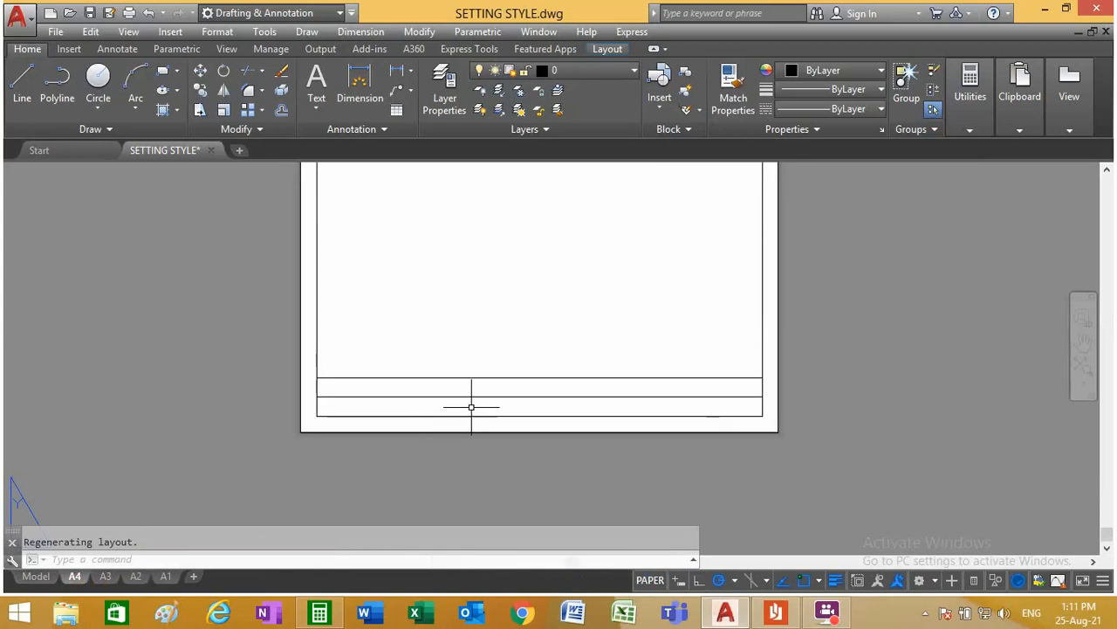
pyautogui.click(472, 403)
pyautogui.click(439, 357)
pyautogui.press('Delete')
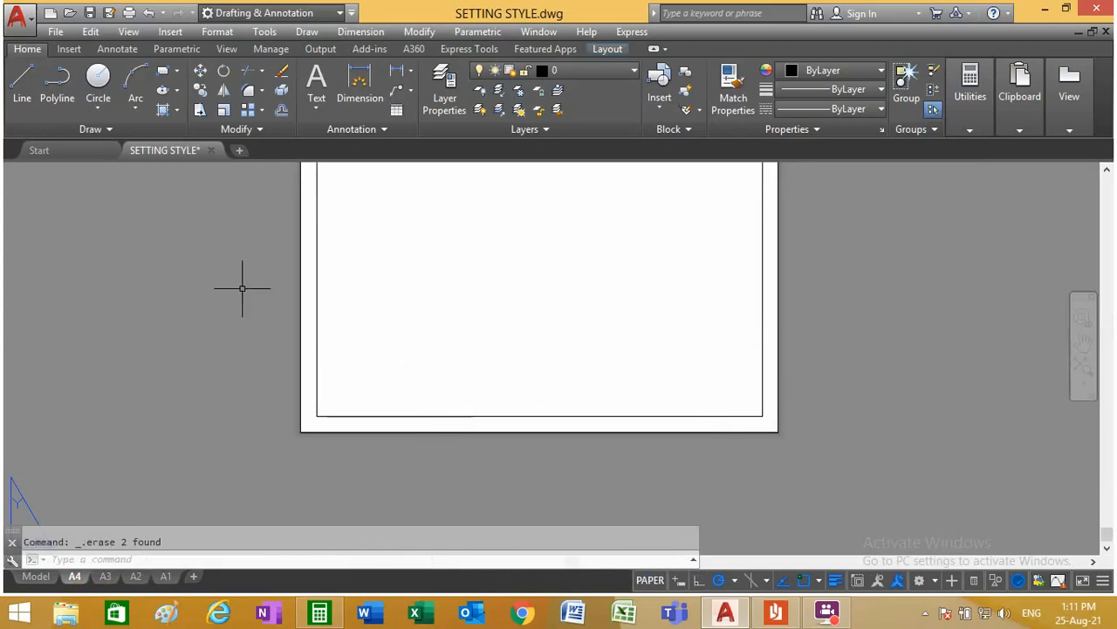
# Step: Offset the bottom frame line of the A4 layout upward twice at 10 mm spacing to form the title block rows
pyautogui.click(281, 112)
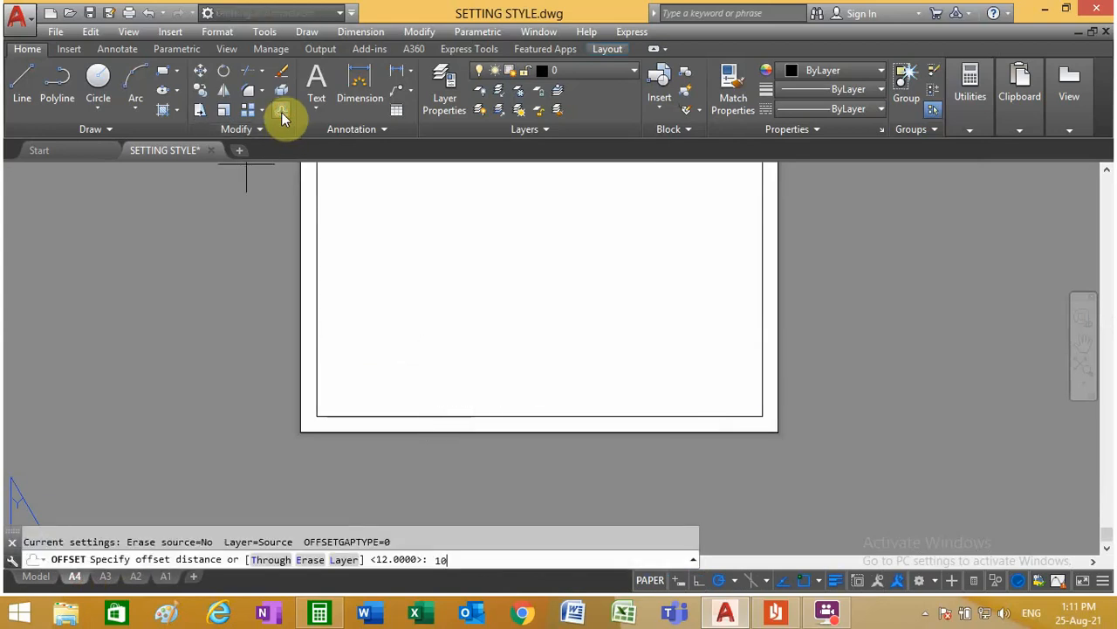
pyautogui.write('10')
pyautogui.press('Return')
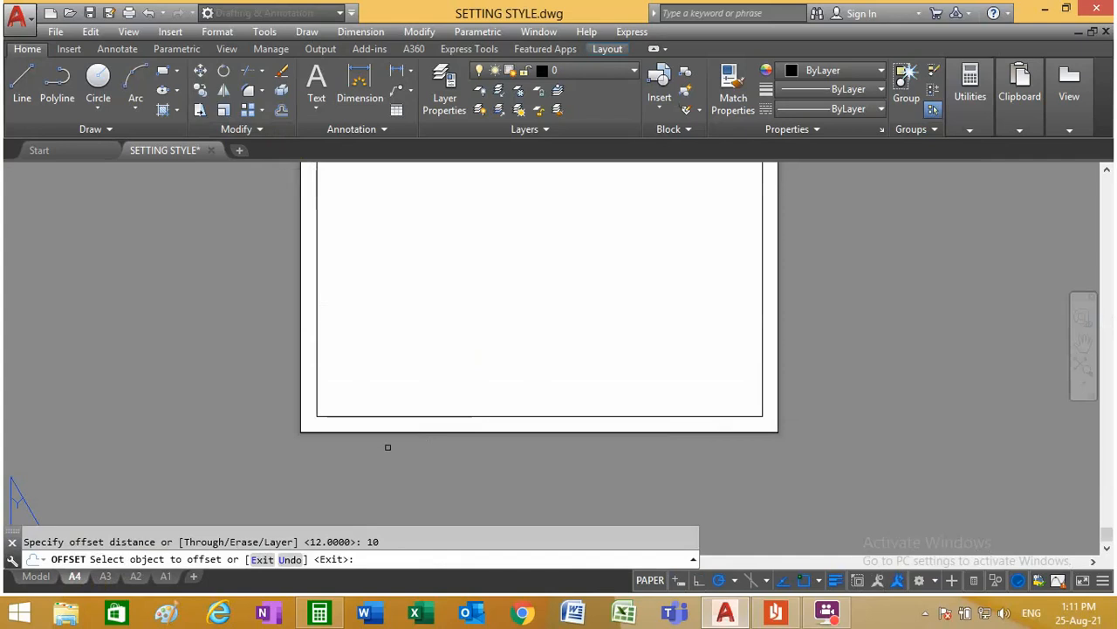
pyautogui.scroll(2, 392, 439)
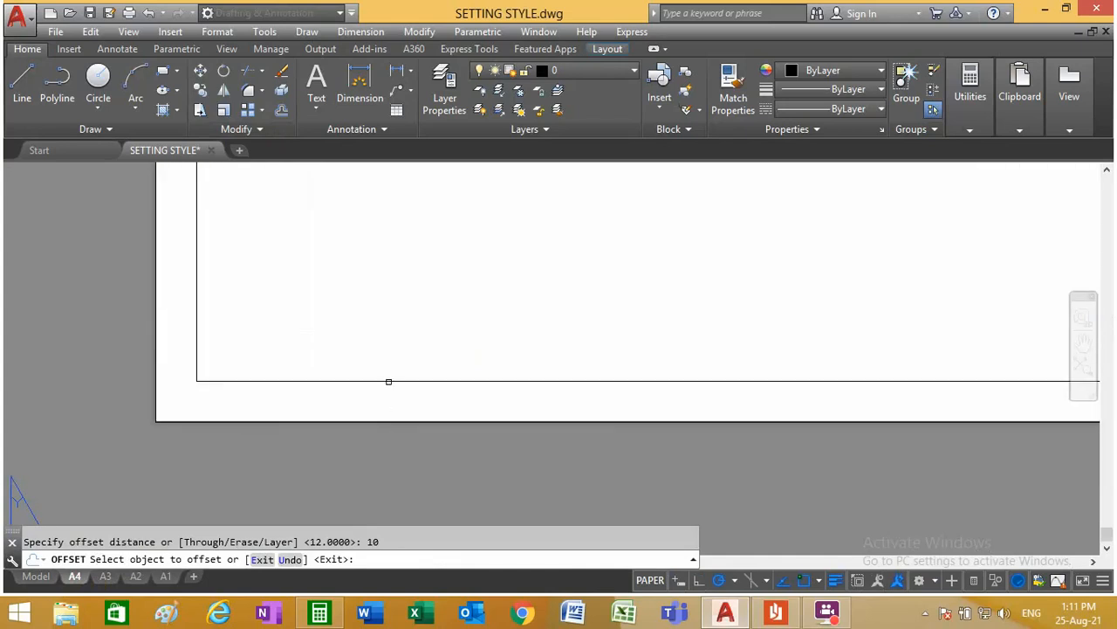
pyautogui.click(389, 380)
pyautogui.click(393, 334)
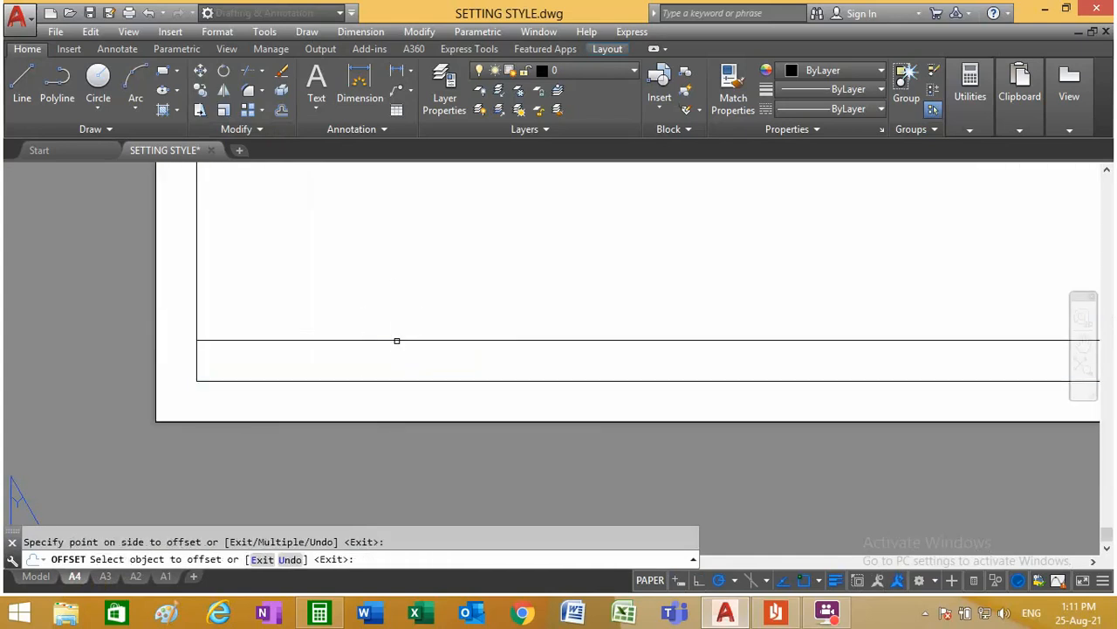
pyautogui.click(397, 340)
pyautogui.click(393, 250)
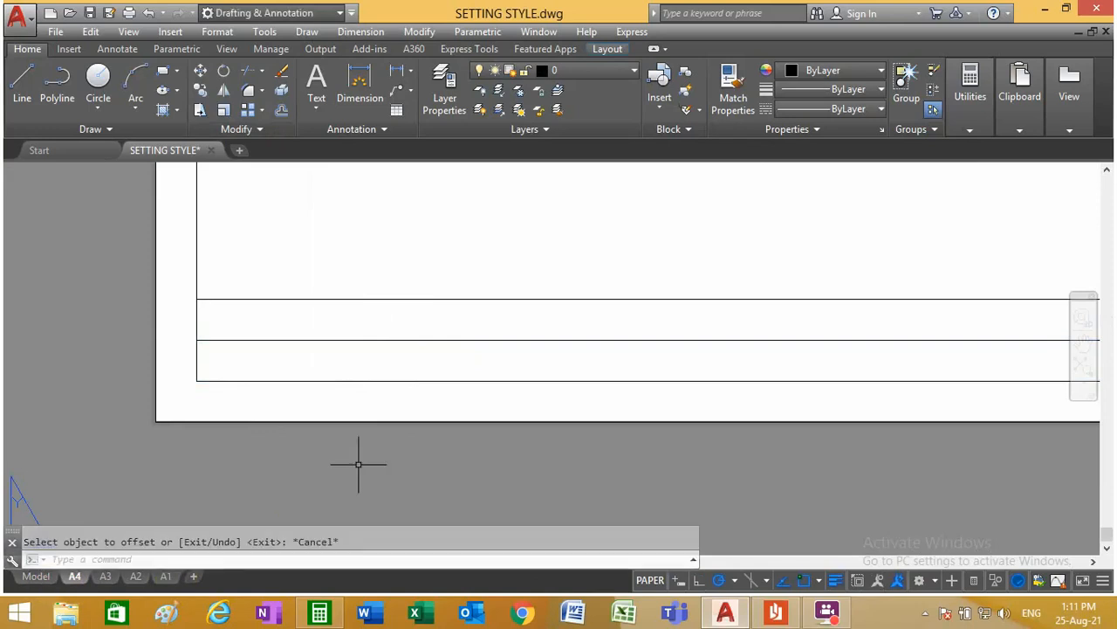
pyautogui.press('Escape')
# Step: Return to model space at the 210 x 297 mm sheet's title block and make DL the current layer
pyautogui.click(35, 576)
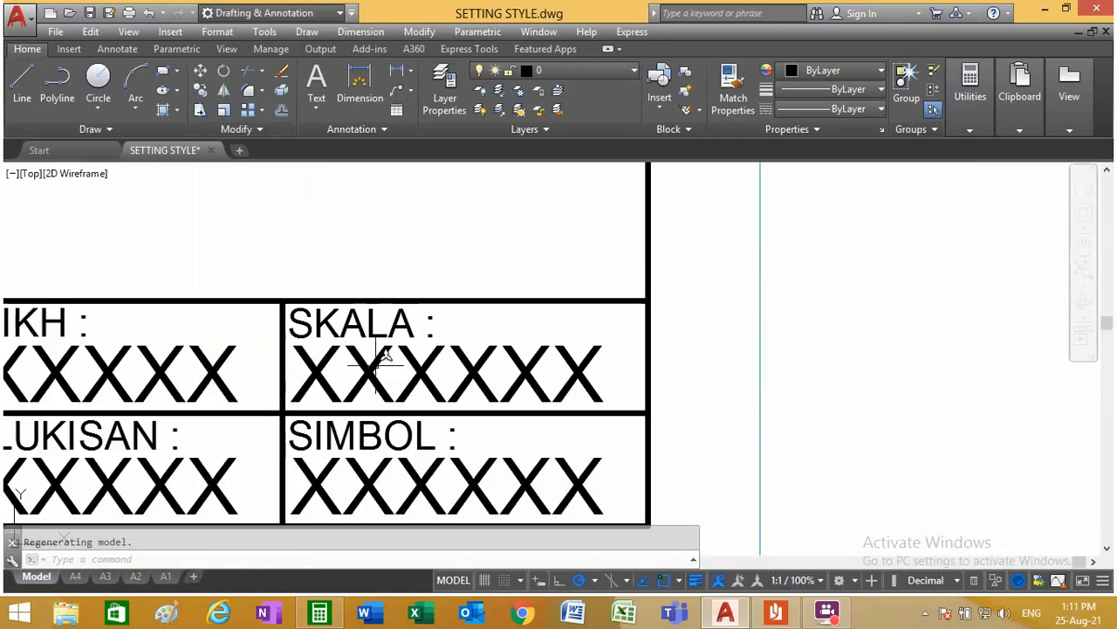
pyautogui.scroll(-6, 382, 360)
pyautogui.scroll(3, 262, 388)
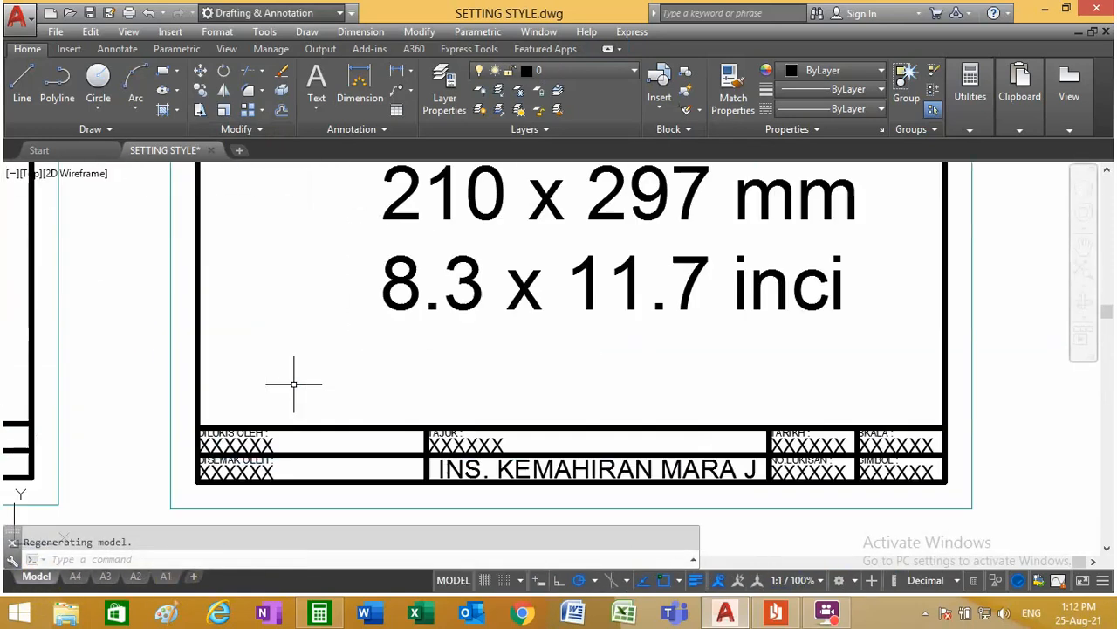
pyautogui.click(587, 70)
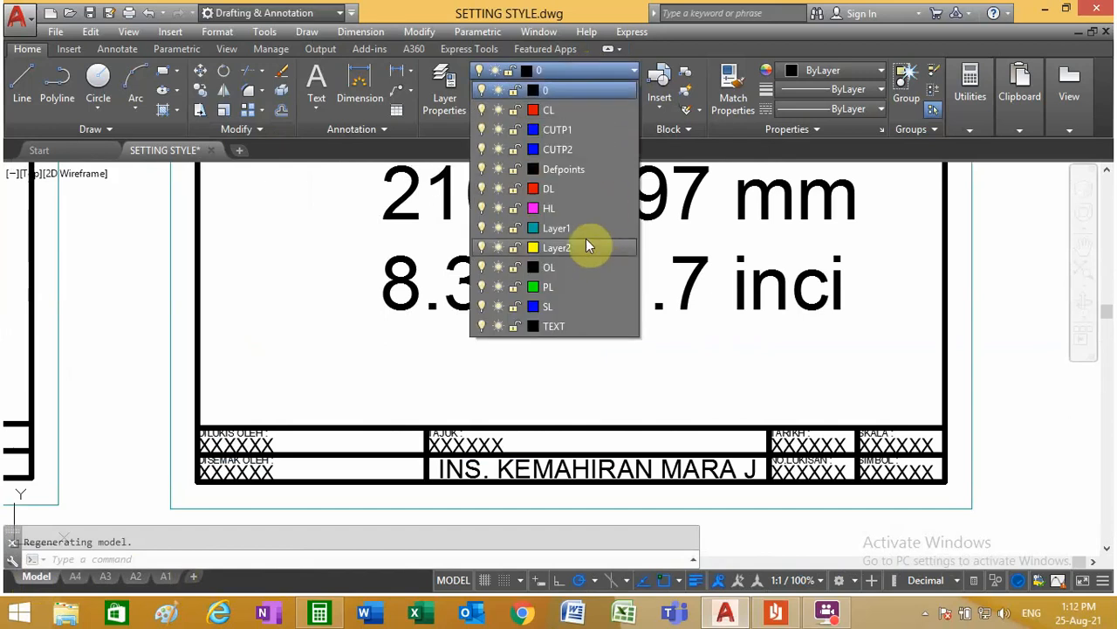
pyautogui.click(573, 188)
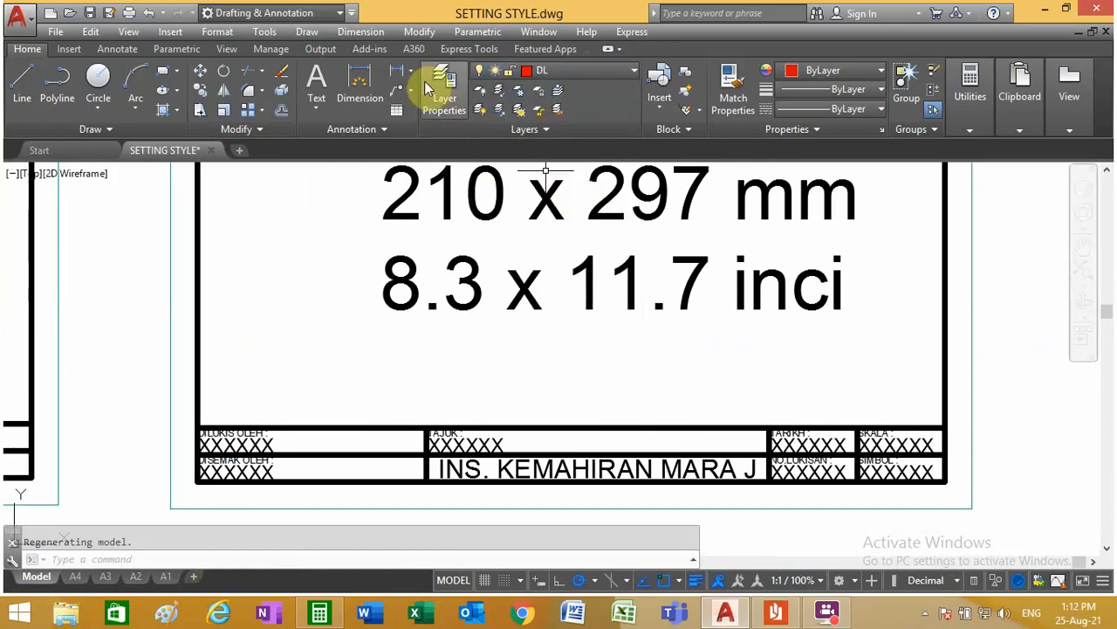
# Step: Add a horizontal linear dimension above the title block for the width of the DILUKIS OLEH column
pyautogui.click(396, 70)
pyautogui.click(197, 429)
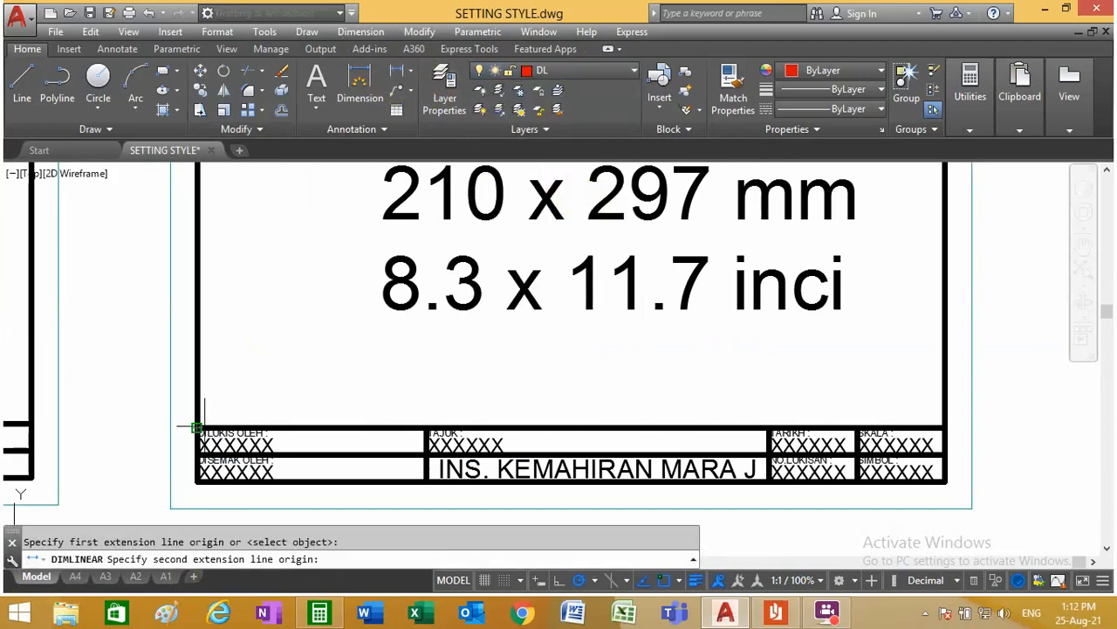
pyautogui.click(427, 417)
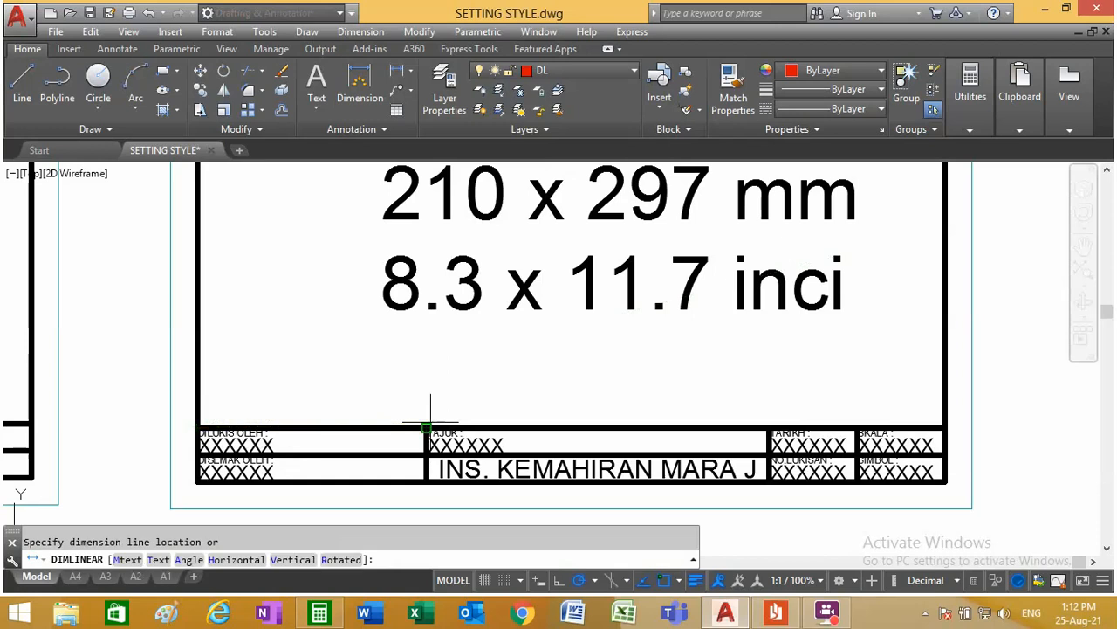
pyautogui.click(336, 394)
pyautogui.scroll(2, 370, 386)
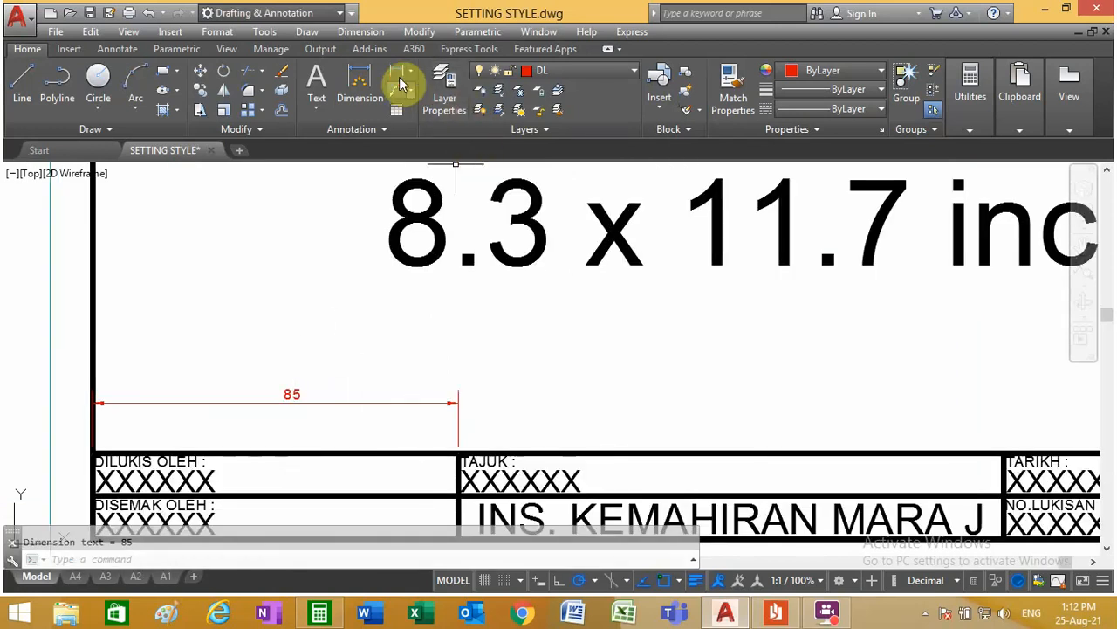
# Step: Add horizontal linear dimensions above the title block for the widths of the SKALA and TARIKH columns
pyautogui.click(397, 71)
pyautogui.scroll(-2, 550, 371)
pyautogui.scroll(3, 1004, 423)
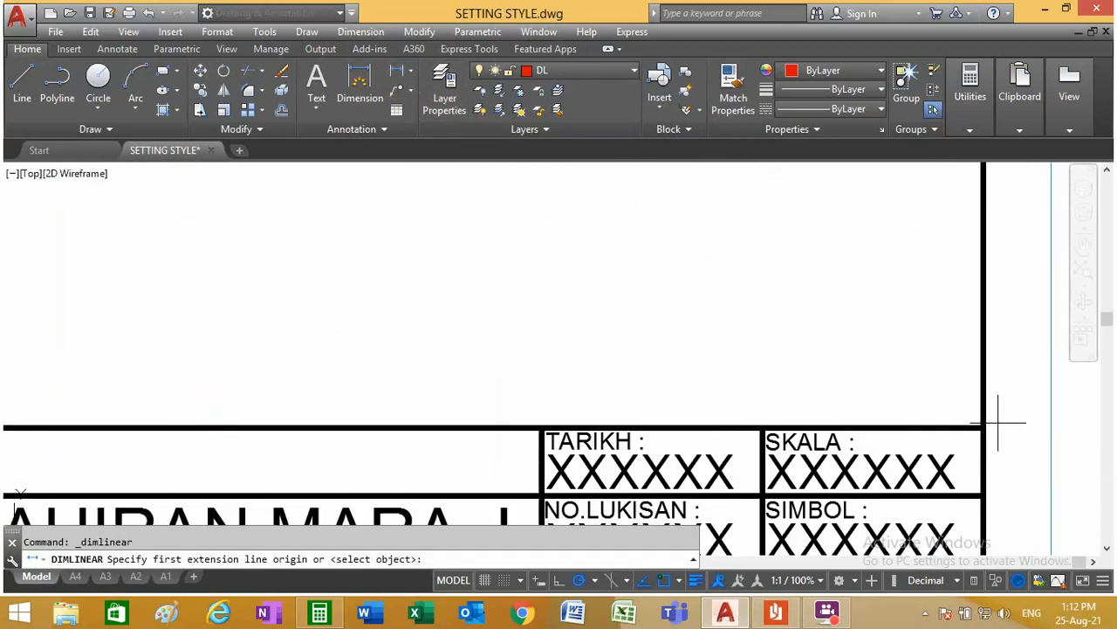
pyautogui.click(984, 427)
pyautogui.click(762, 427)
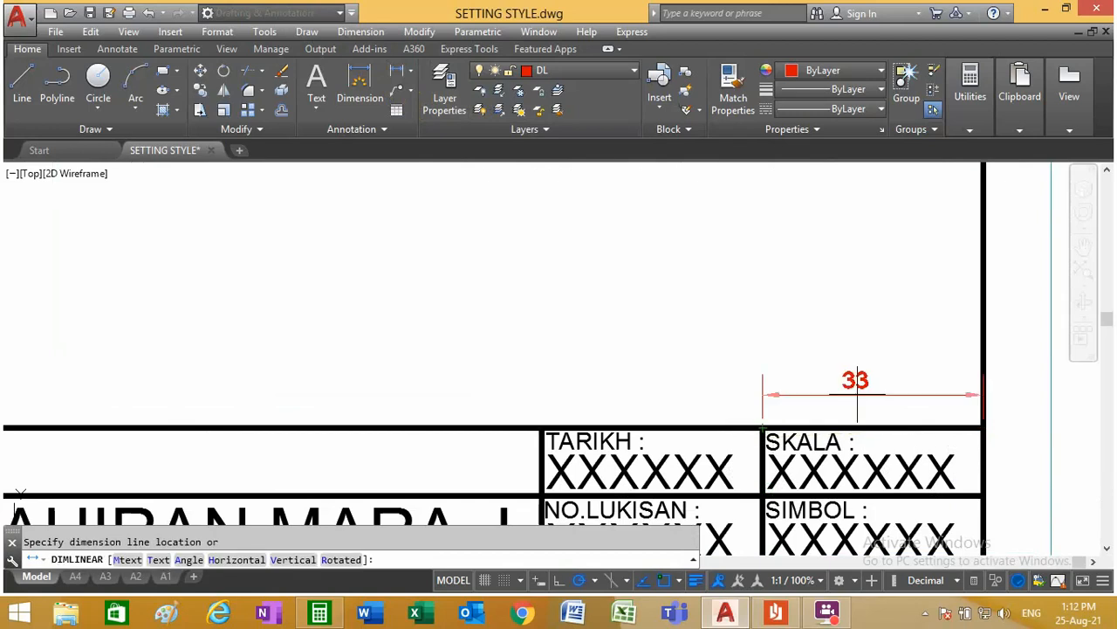
pyautogui.click(865, 384)
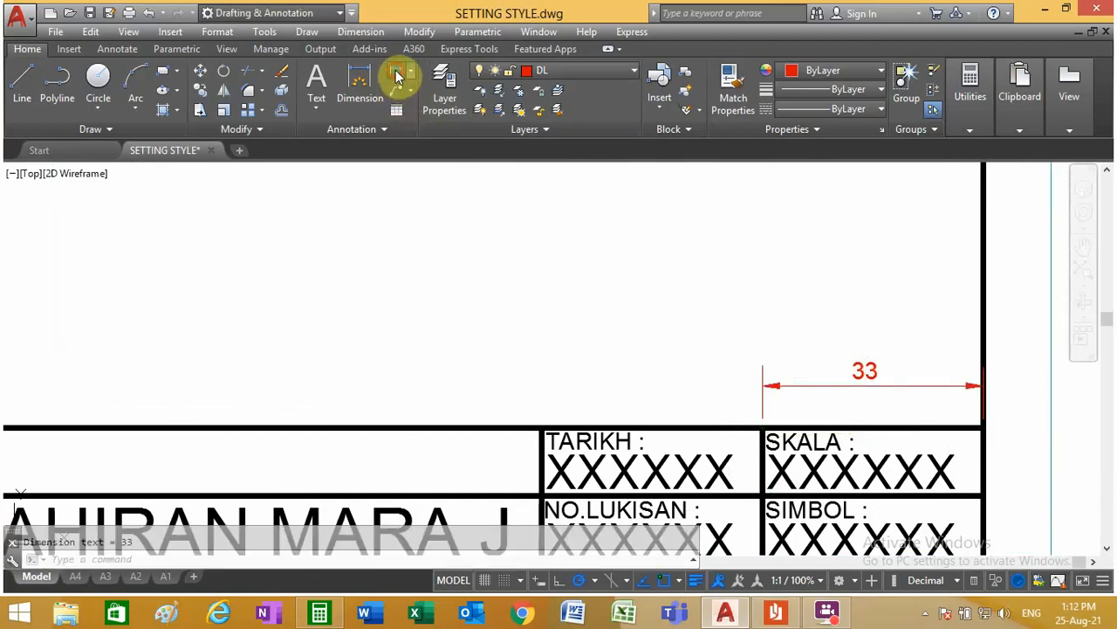
pyautogui.click(398, 73)
pyautogui.click(762, 427)
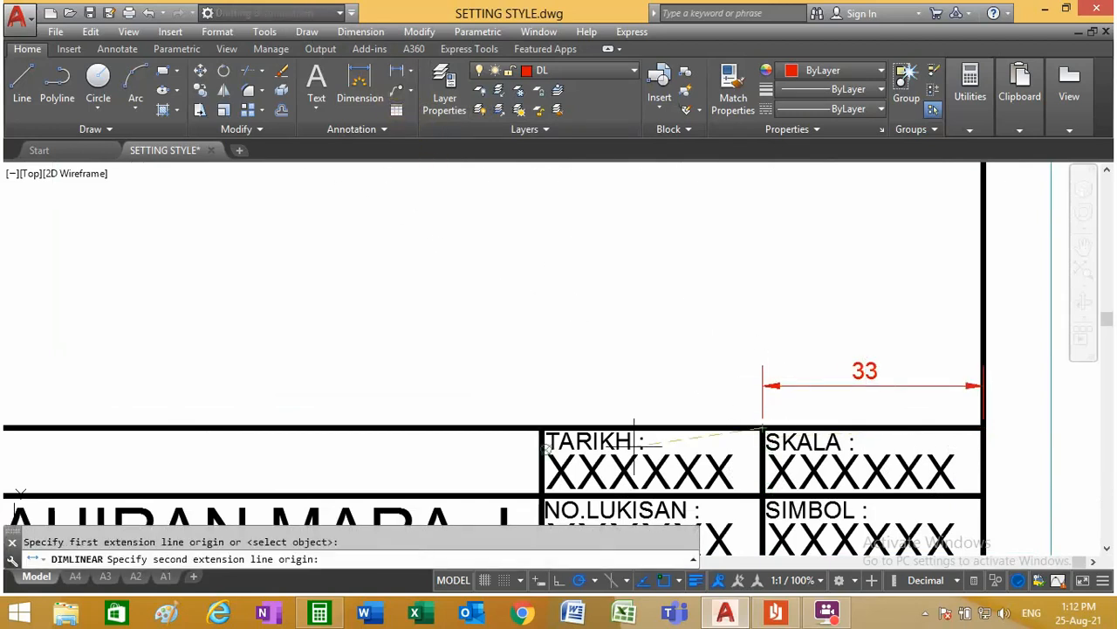
pyautogui.click(541, 427)
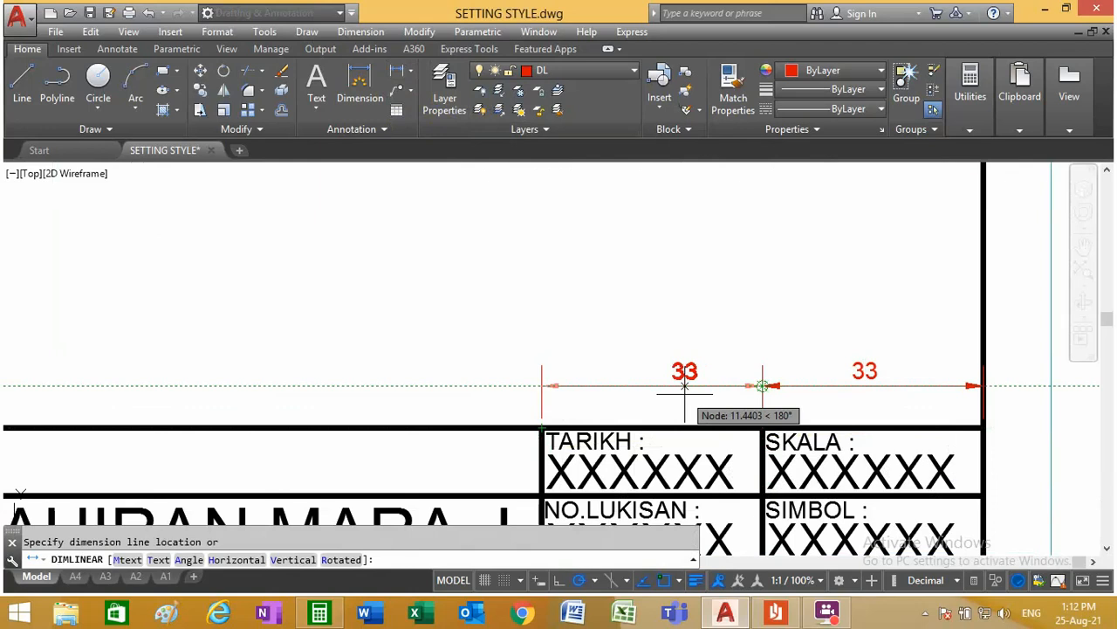
pyautogui.click(684, 389)
pyautogui.scroll(-4, 681, 395)
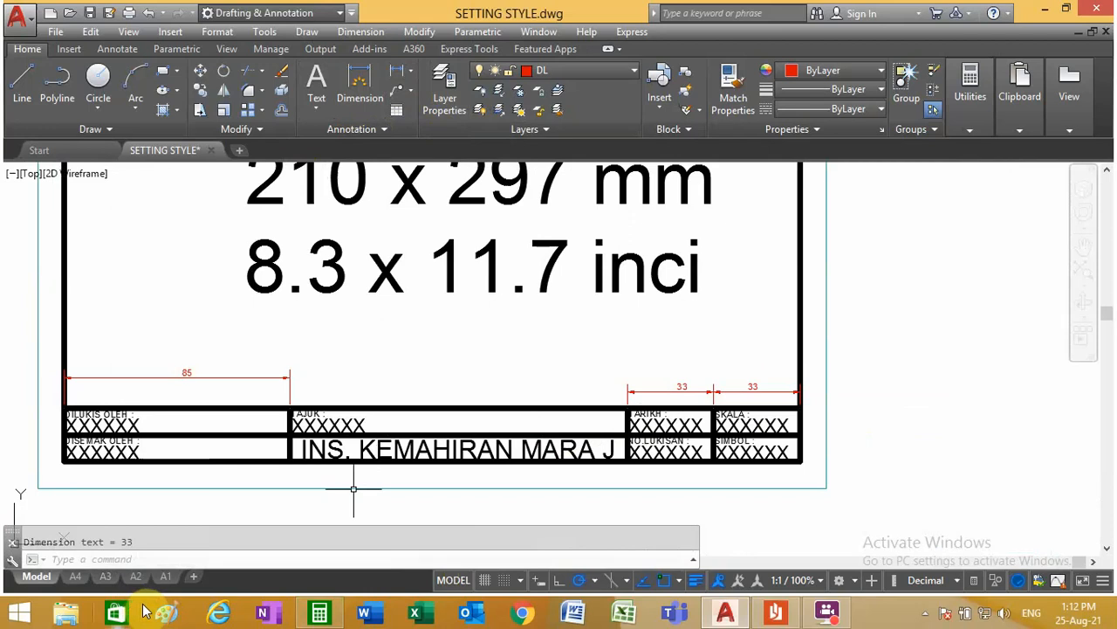
# Step: Offset the left frame line of the A4 layout 85 mm inward as the first column divider
pyautogui.click(88, 584)
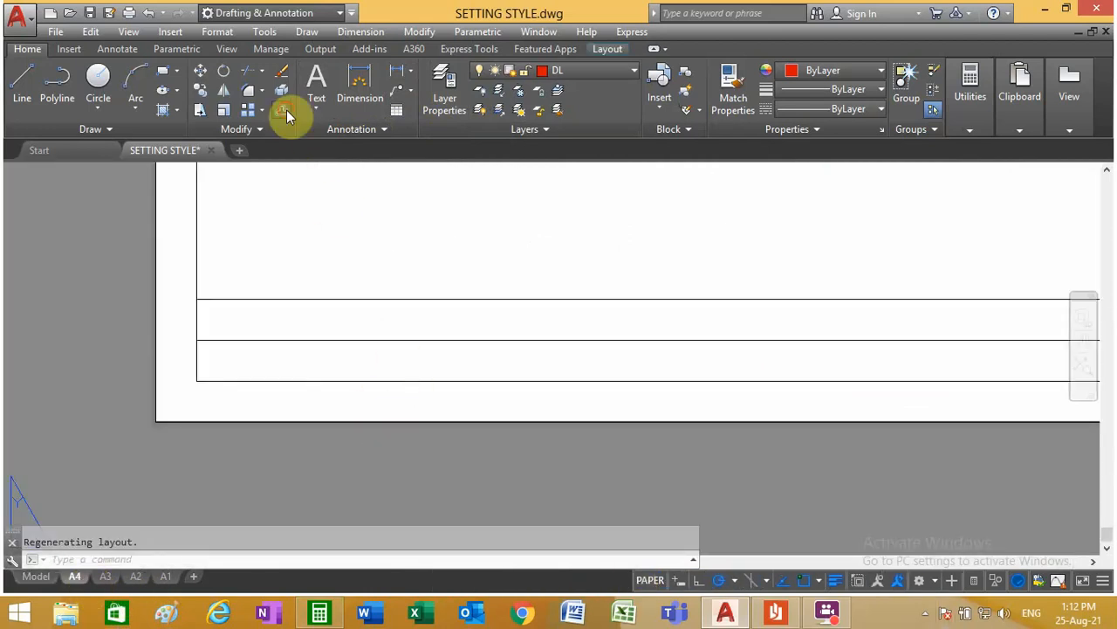
pyautogui.click(284, 111)
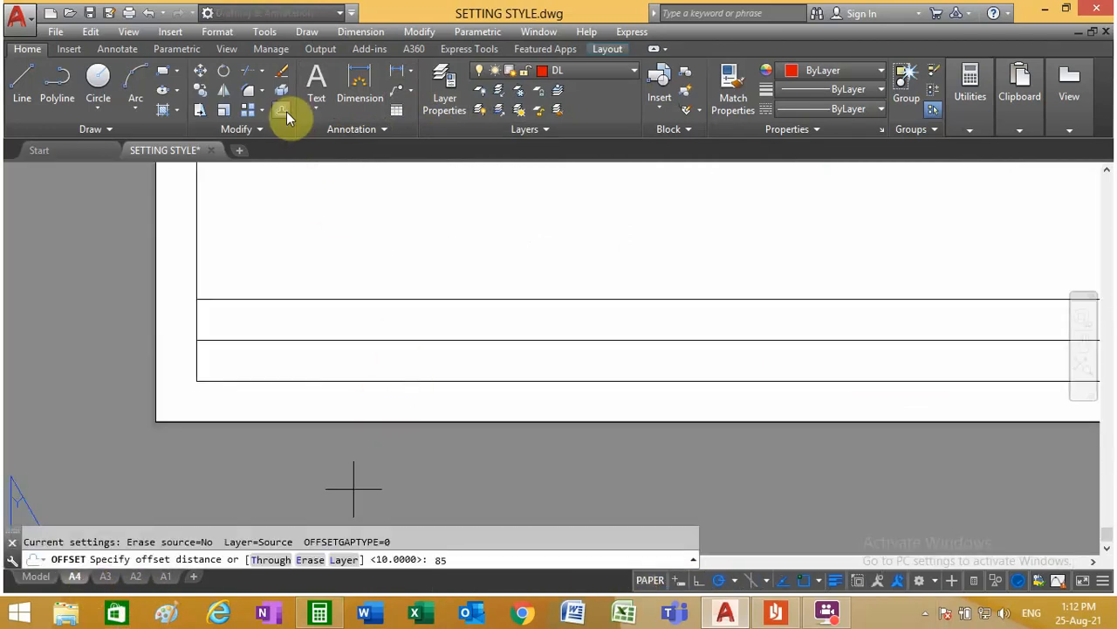
pyautogui.press('Return')
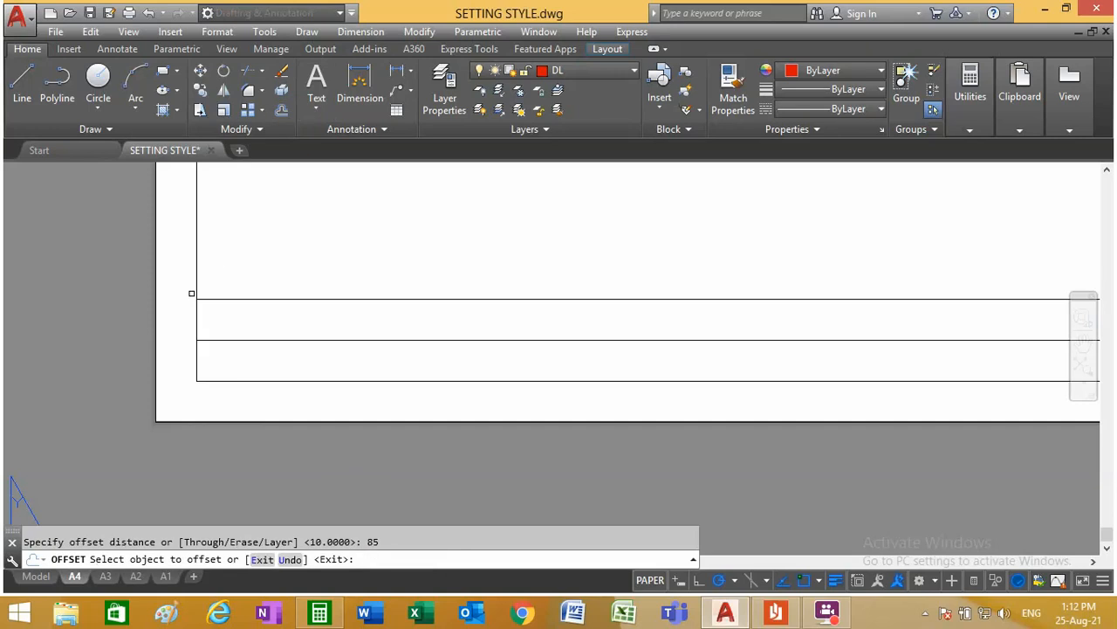
pyautogui.click(196, 284)
pyautogui.click(393, 343)
pyautogui.scroll(-5, 393, 343)
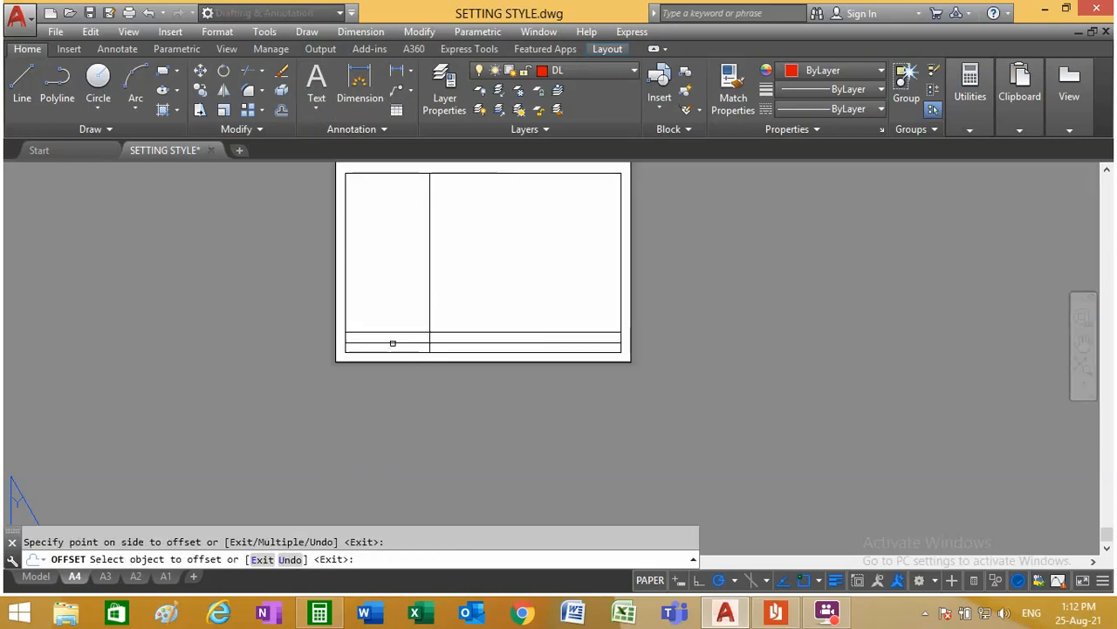
# Step: Offset the right frame line of the A4 layout 33 mm inward twice in succession as the last two column dividers
pyautogui.scroll(3, 634, 321)
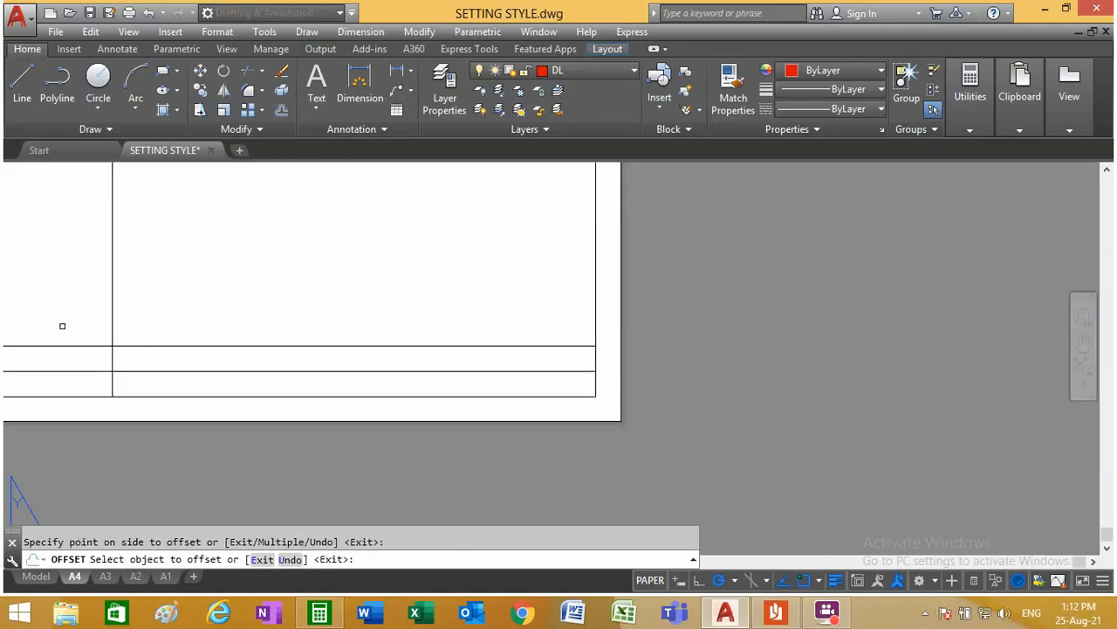
pyautogui.click(280, 110)
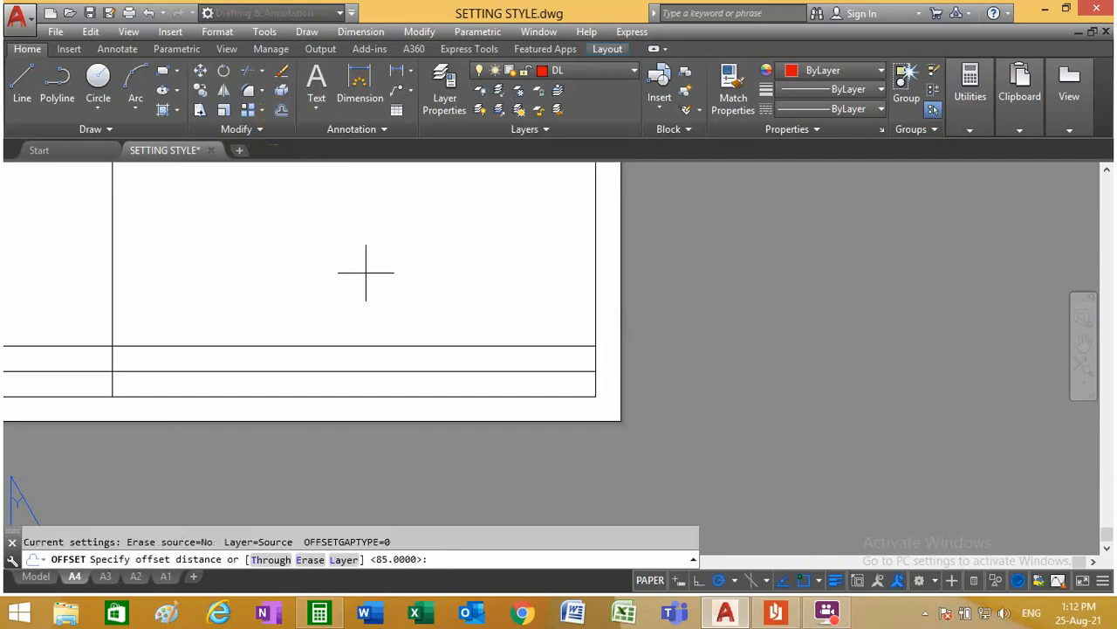
pyautogui.press('Return')
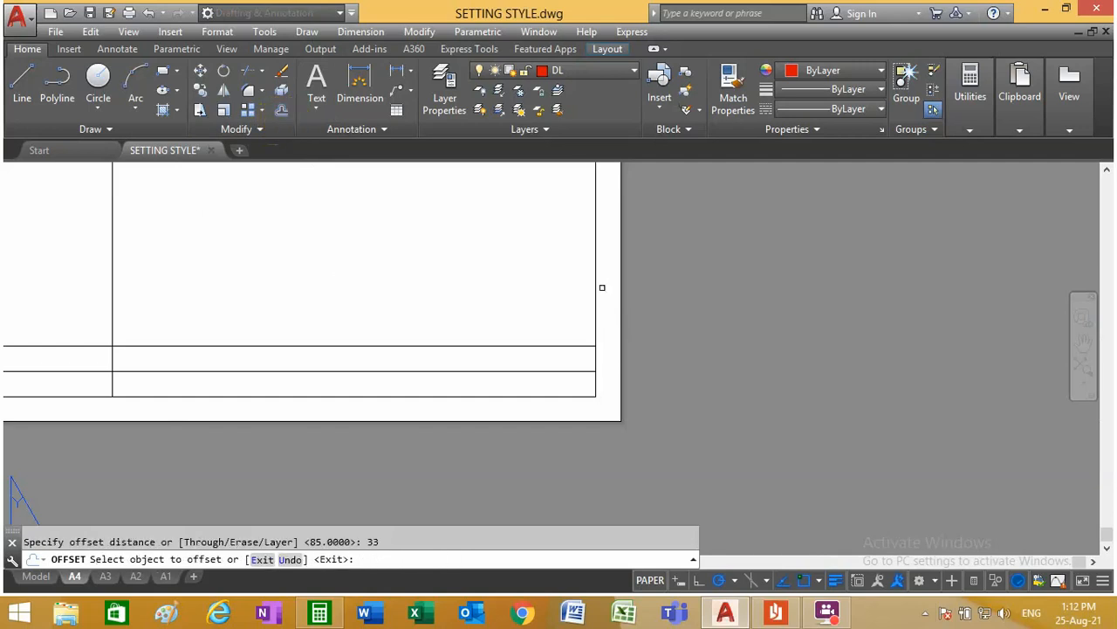
pyautogui.click(591, 321)
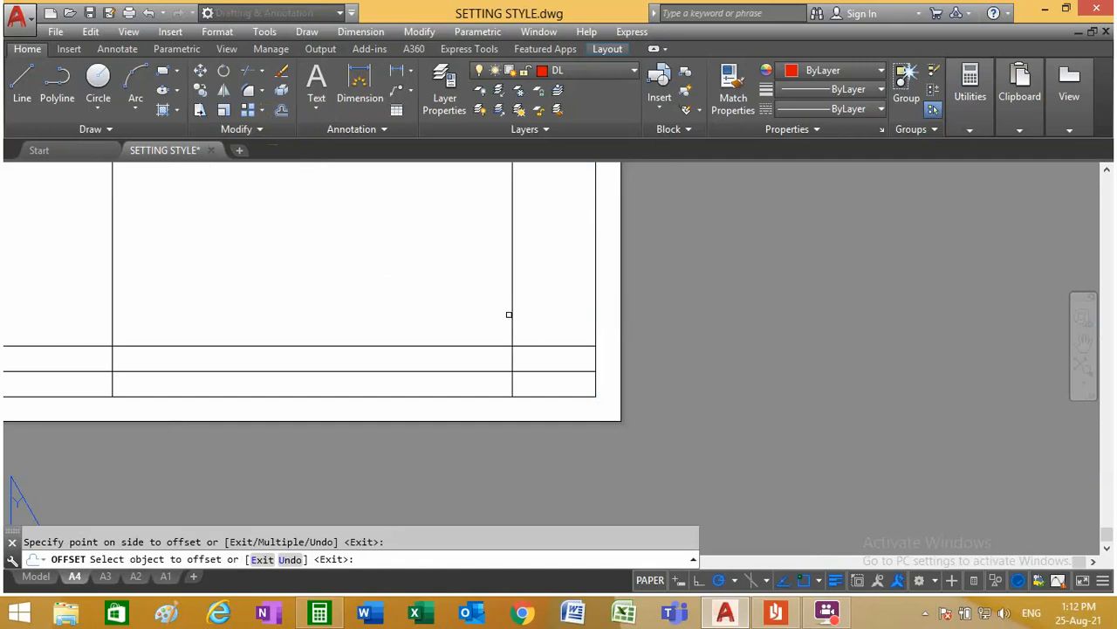
pyautogui.click(512, 315)
pyautogui.click(420, 316)
pyautogui.rightClick(418, 288)
pyautogui.click(426, 292)
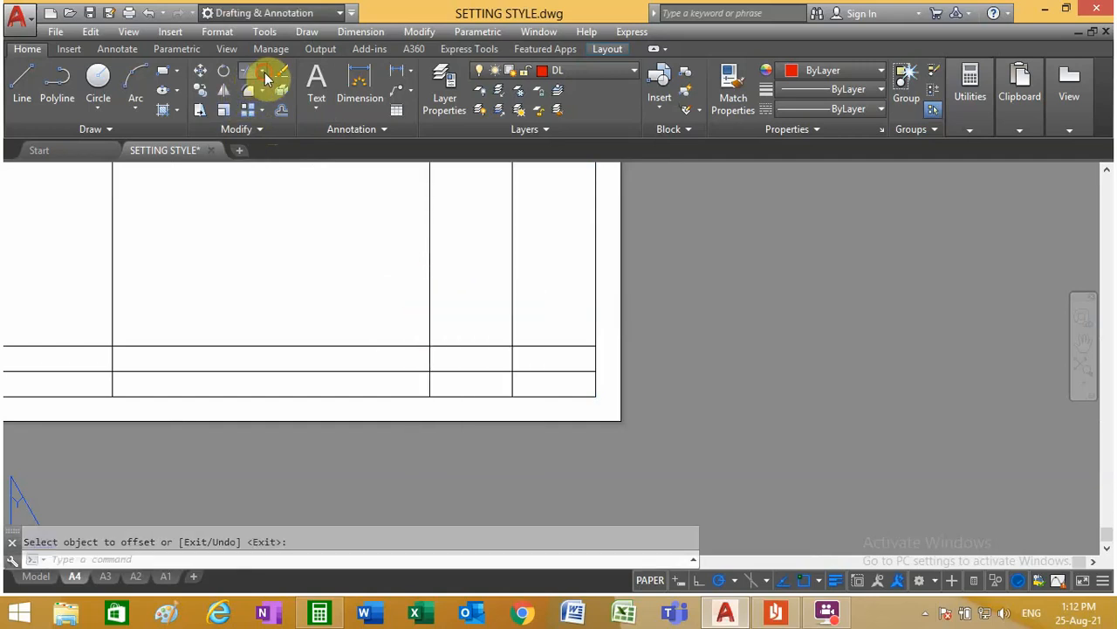
# Step: Trim the three vertical column dividers above the title block's upper line
pyautogui.click(253, 71)
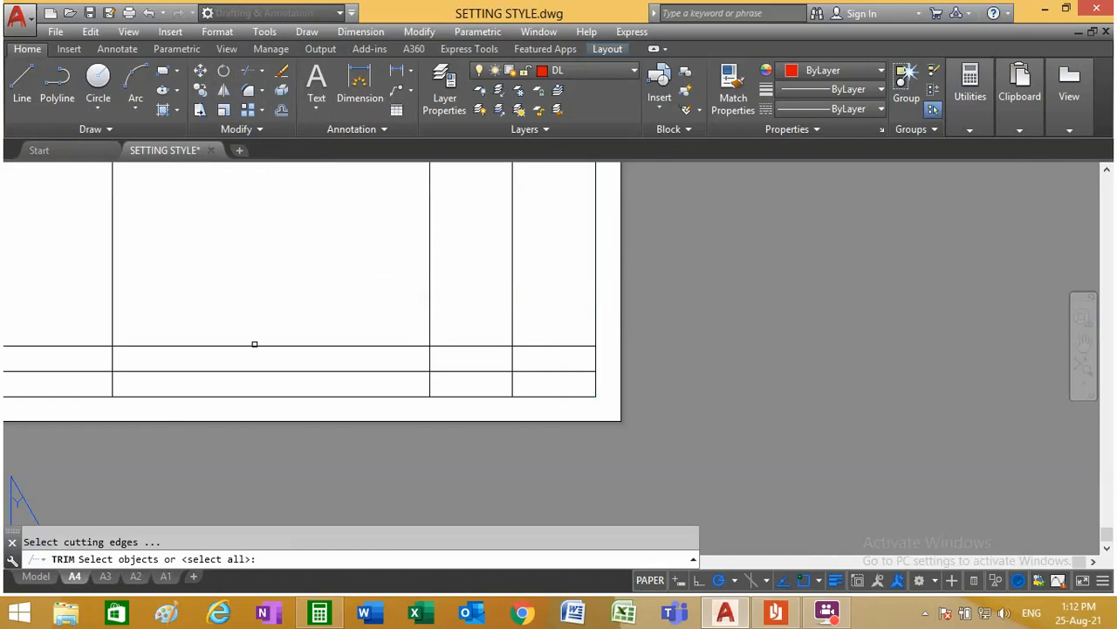
pyautogui.click(254, 344)
pyautogui.press('Return')
pyautogui.click(531, 326)
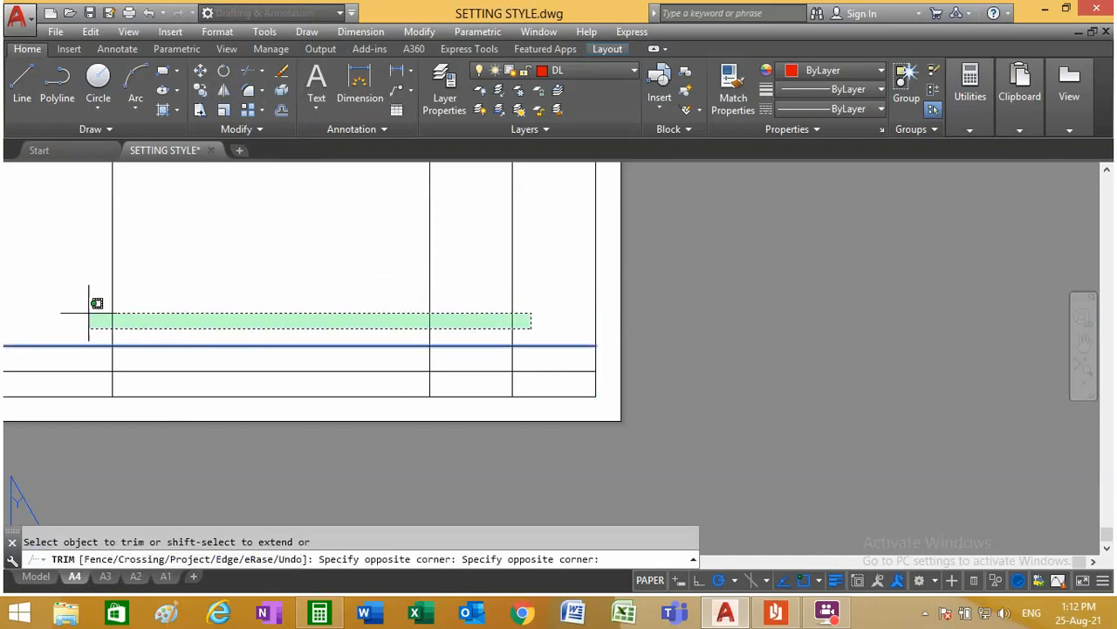
pyautogui.click(92, 299)
pyautogui.rightClick(219, 282)
pyautogui.click(260, 293)
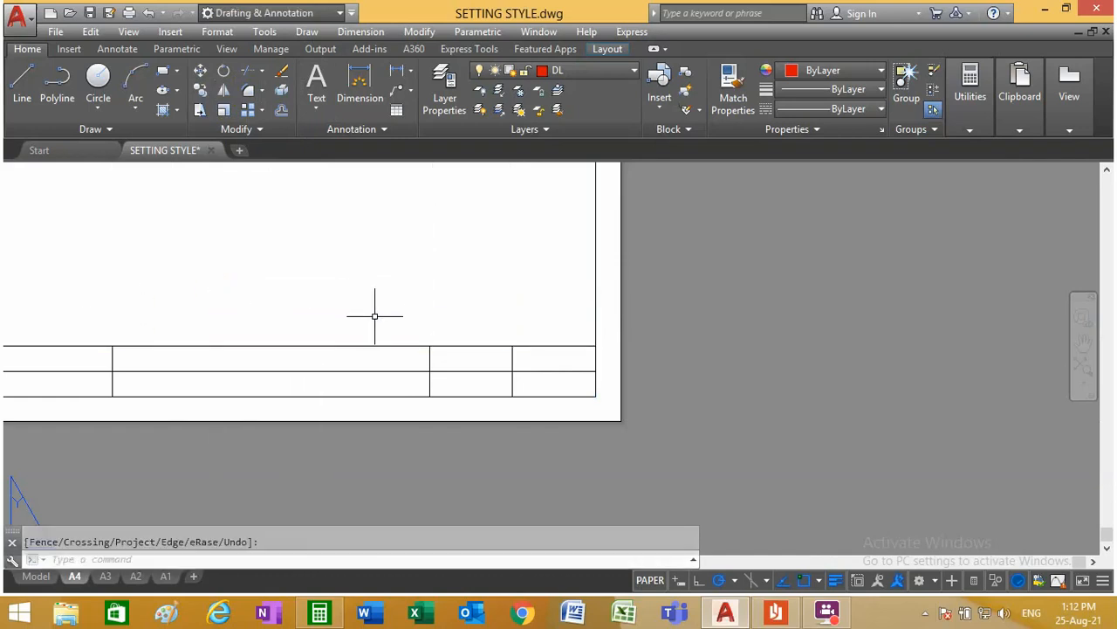
# Step: Move all A4 frame and title block lines, including the upper frame line, to layer OL
pyautogui.scroll(-4, 306, 342)
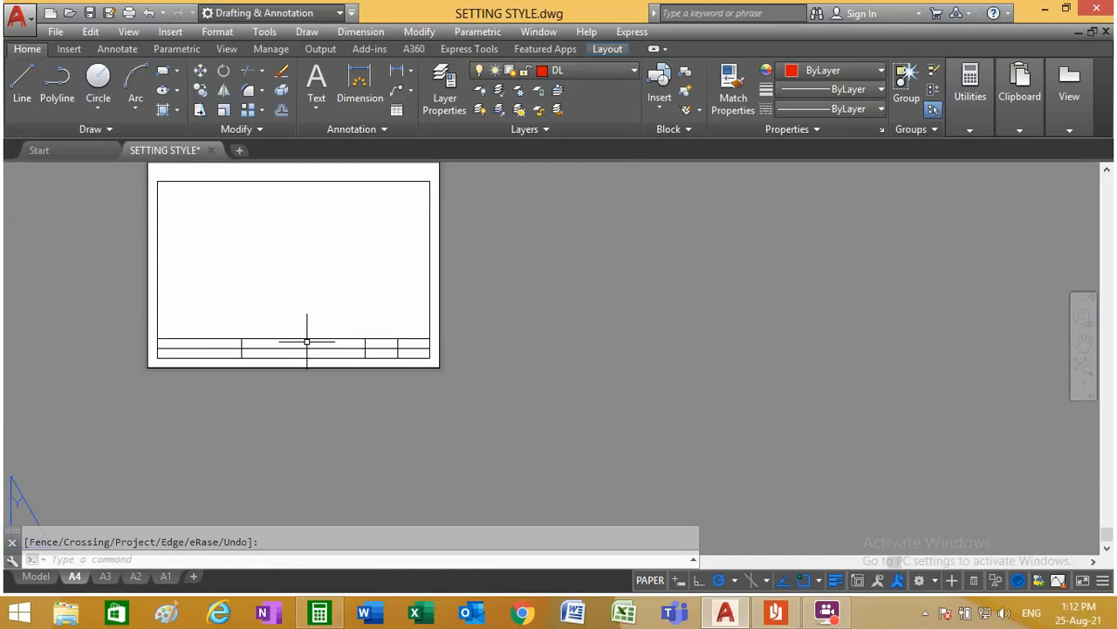
pyautogui.scroll(3, 202, 358)
pyautogui.scroll(-2, 110, 304)
pyautogui.scroll(2, 117, 309)
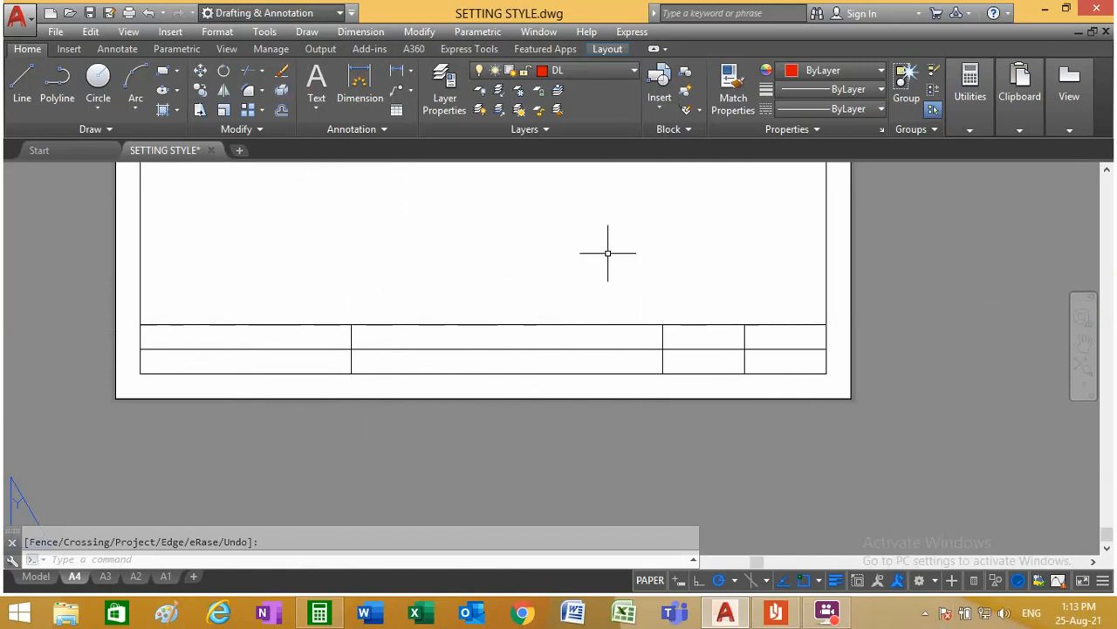
pyautogui.scroll(3, 287, 323)
pyautogui.scroll(-3, 289, 318)
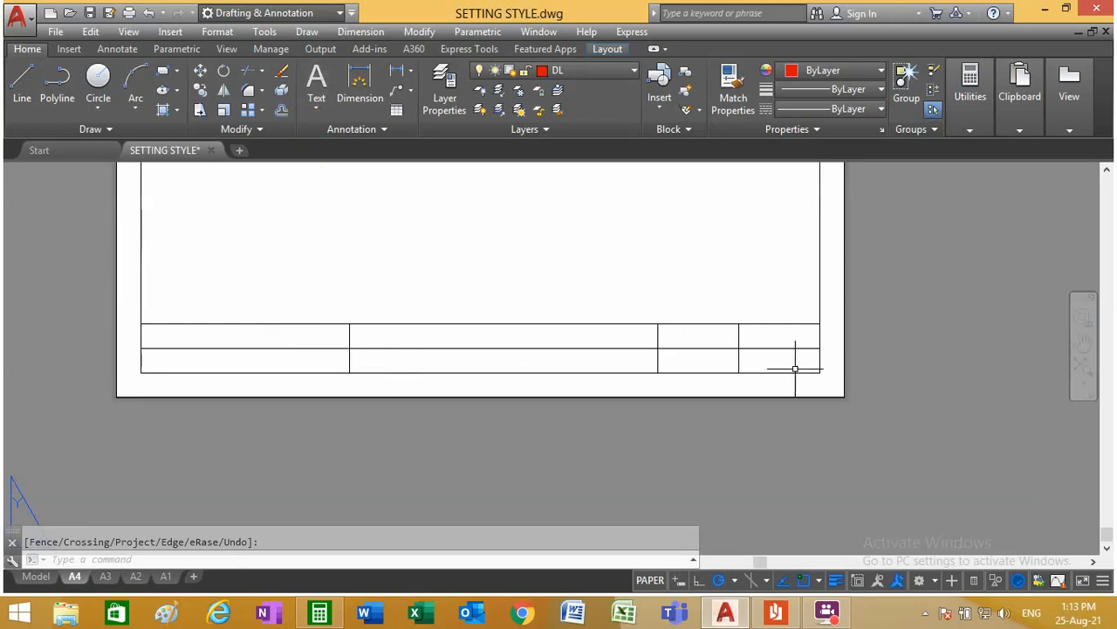
pyautogui.click(822, 382)
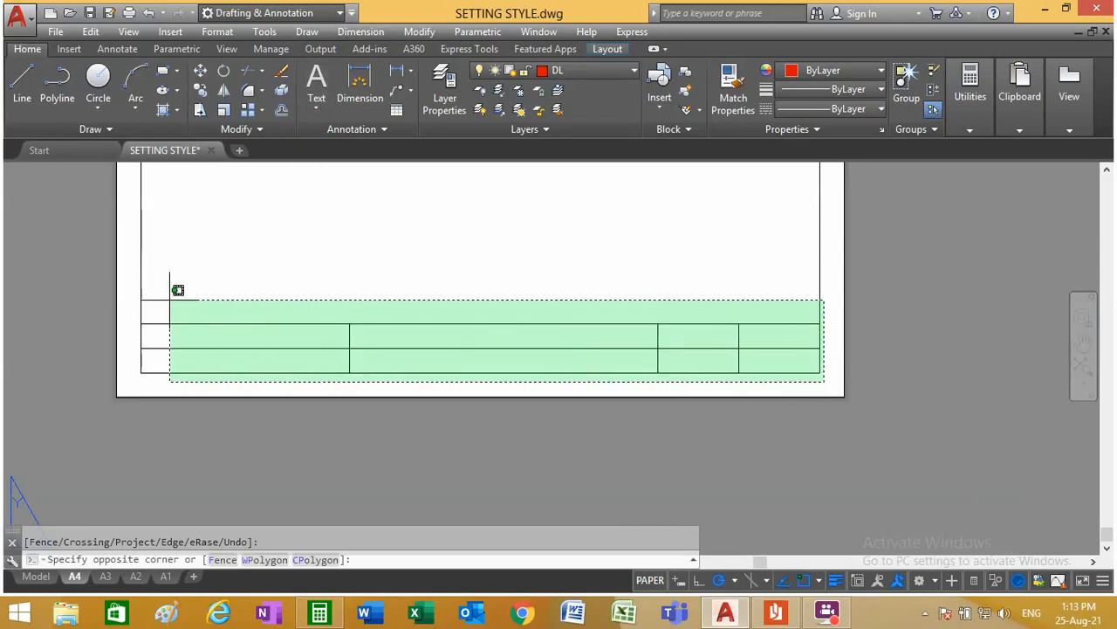
pyautogui.click(146, 276)
pyautogui.scroll(-4, 491, 317)
pyautogui.scroll(6, 471, 184)
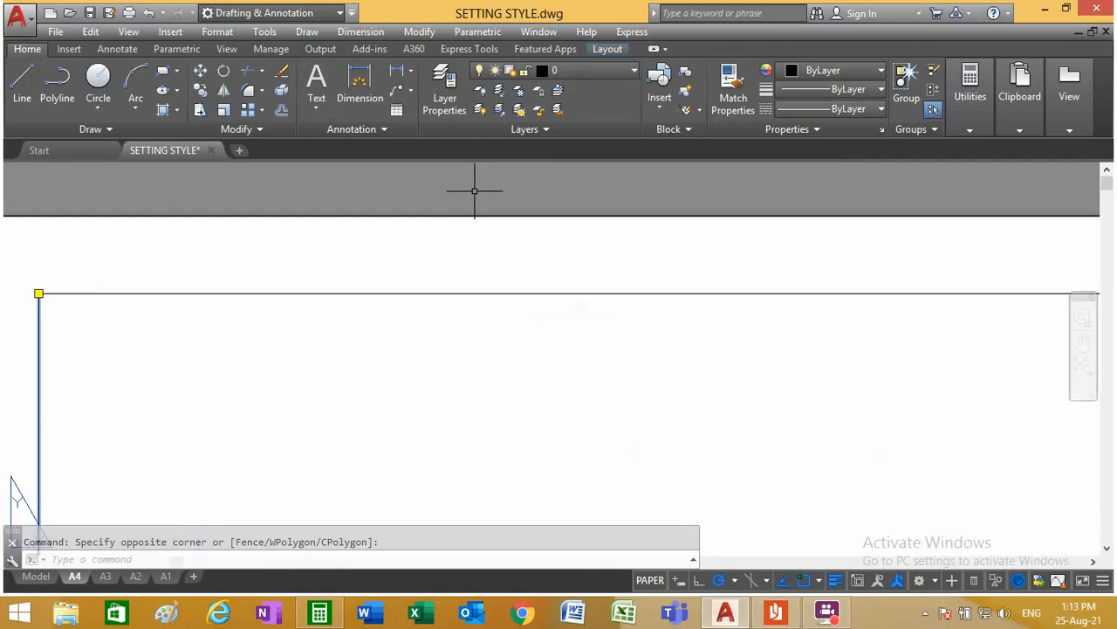
pyautogui.click(460, 285)
pyautogui.click(594, 75)
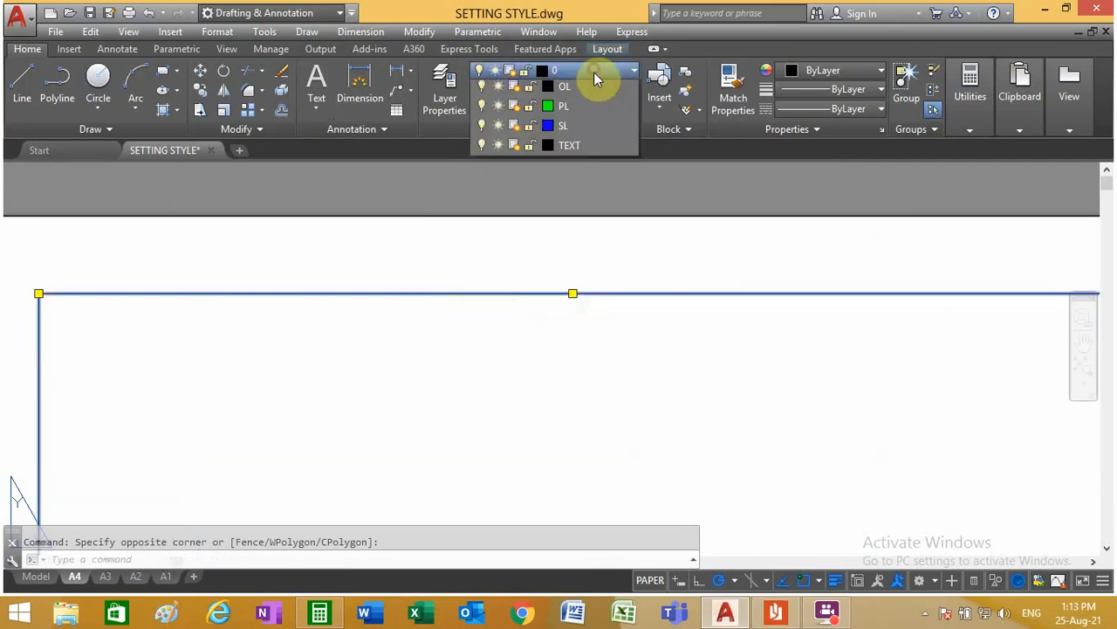
pyautogui.click(584, 267)
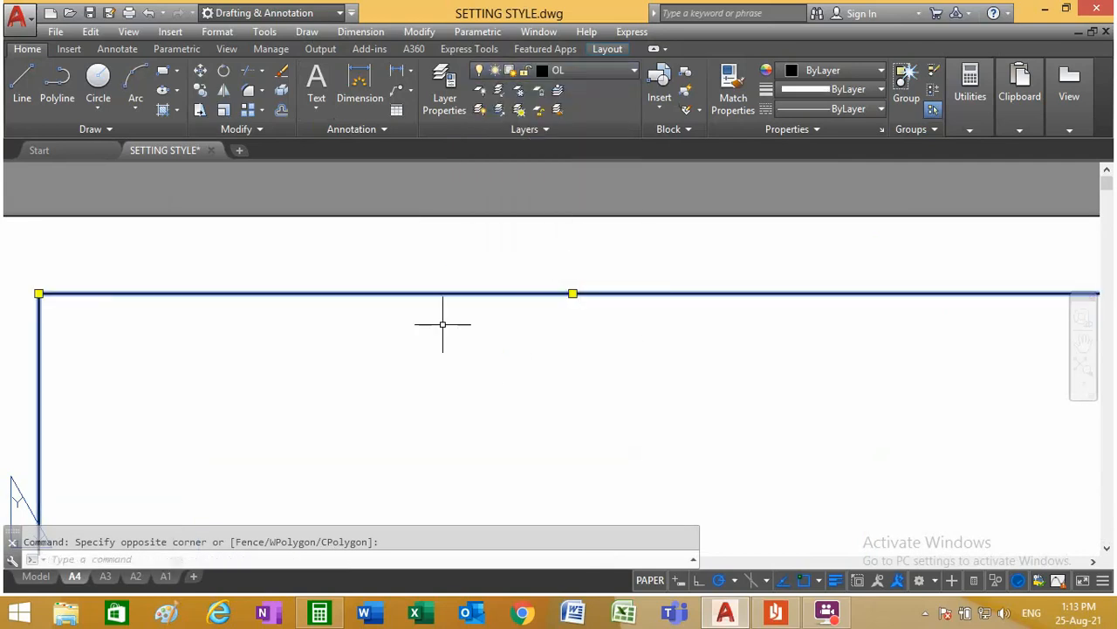
pyautogui.scroll(5, 270, 269)
pyautogui.scroll(-2, 432, 255)
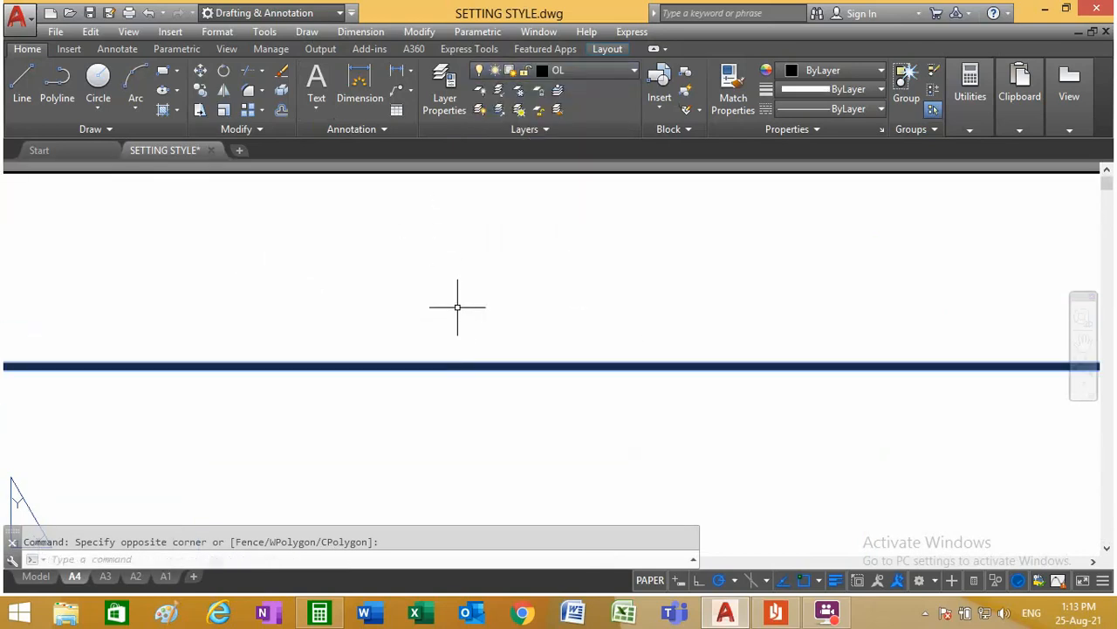
pyautogui.press('Escape')
# Step: Examine the line thickness of the A4 frame and title block across the sheet
pyautogui.scroll(-5, 444, 364)
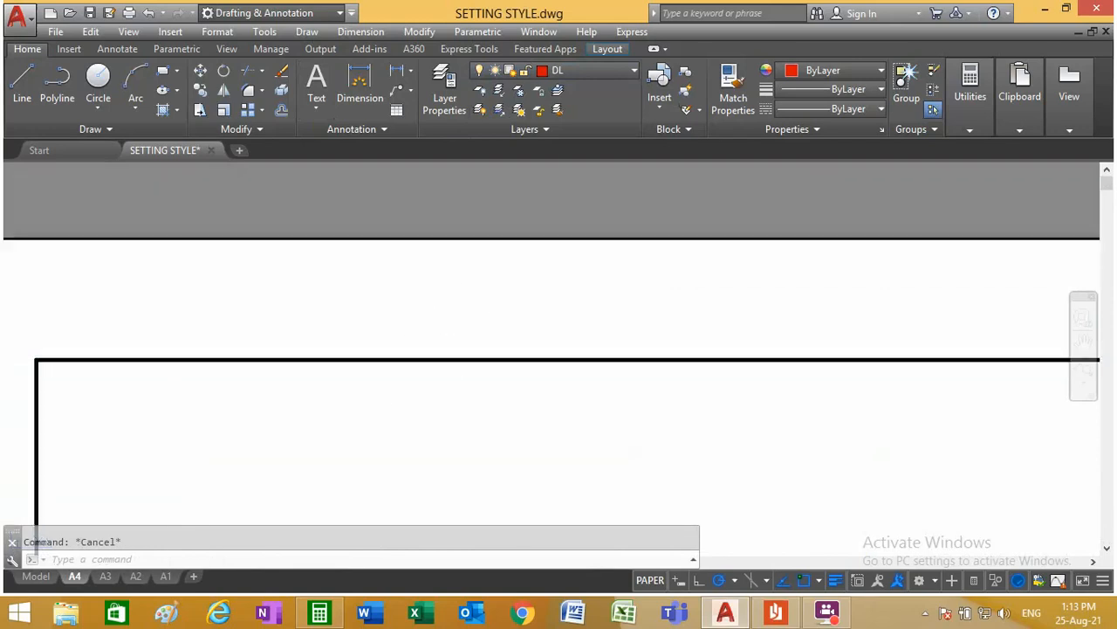
pyautogui.scroll(7, 444, 280)
pyautogui.scroll(-1, 447, 310)
pyautogui.scroll(-3, 447, 310)
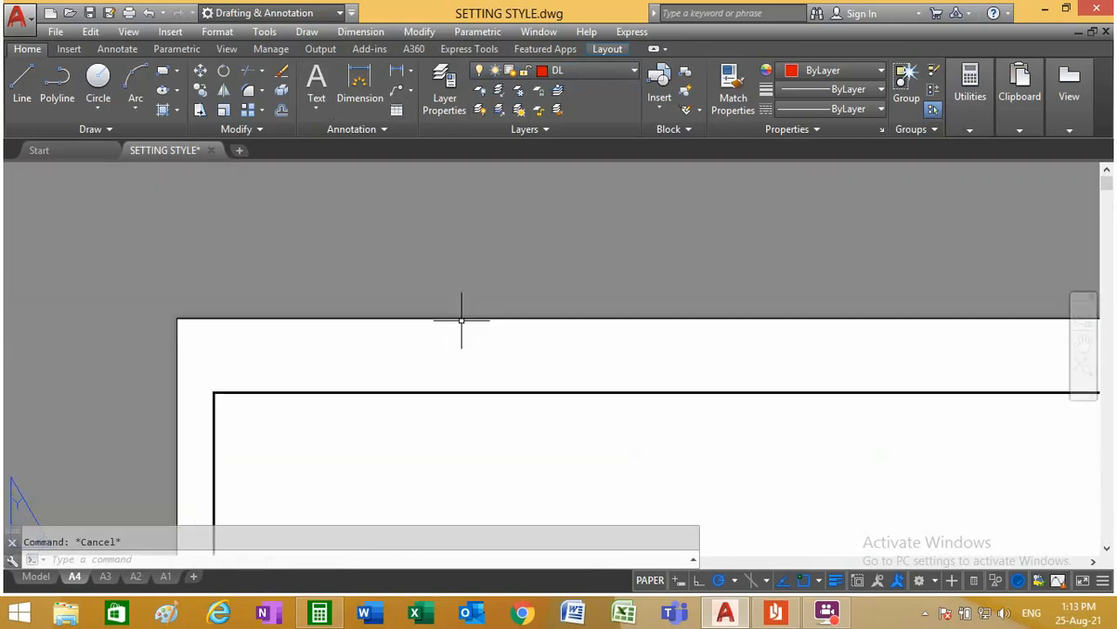
pyautogui.scroll(4, 462, 306)
pyautogui.scroll(-5, 467, 339)
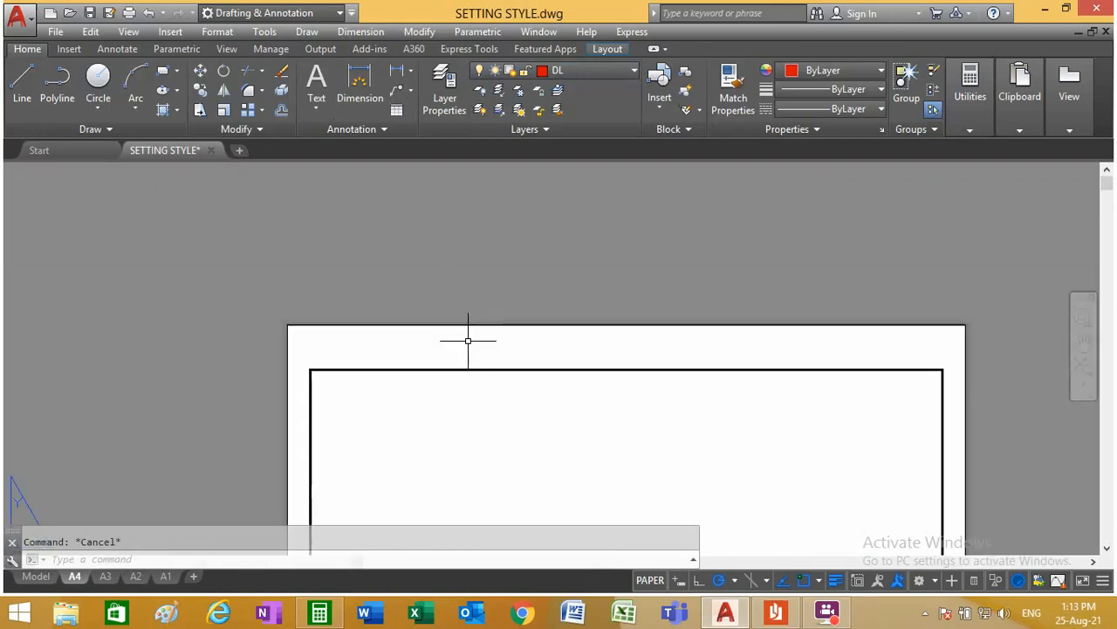
pyautogui.scroll(4, 468, 457)
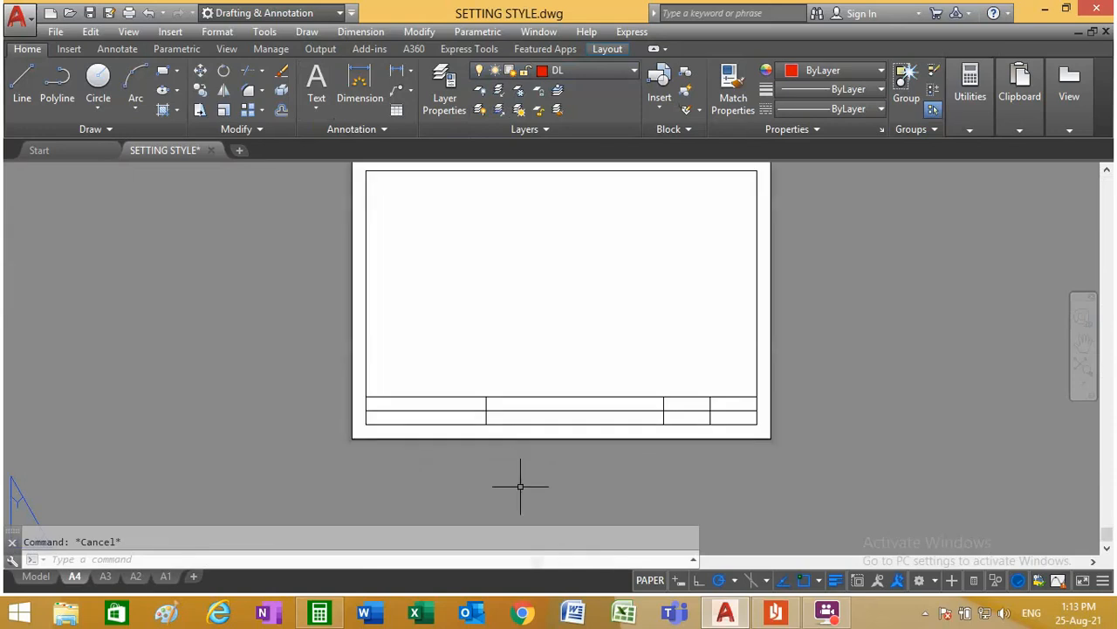
pyautogui.scroll(-2, 518, 486)
pyautogui.scroll(3, 594, 419)
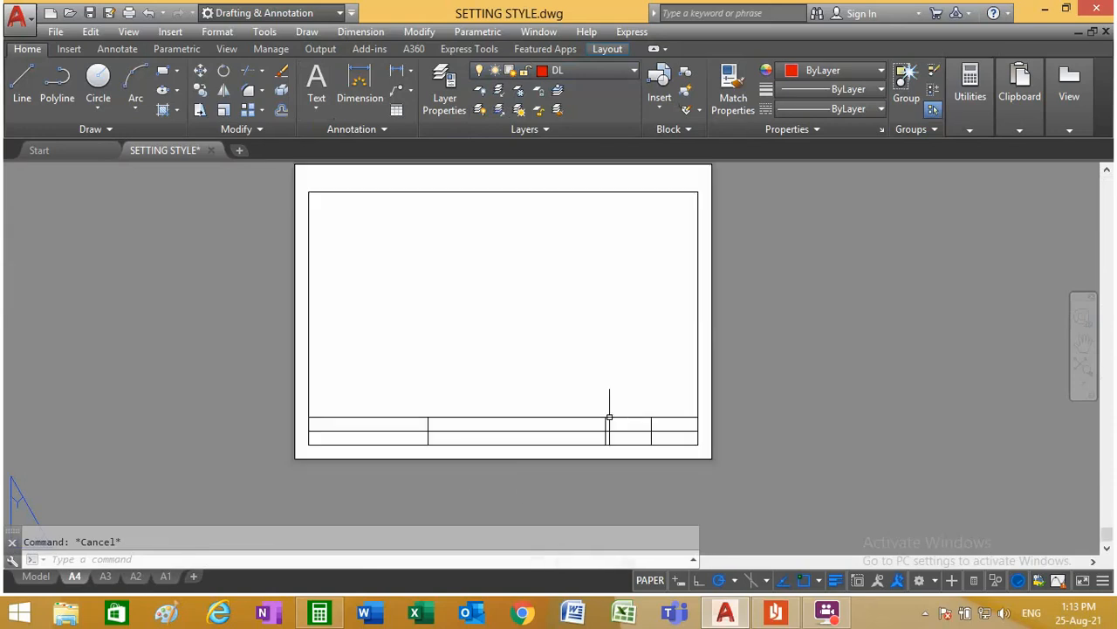
# Step: Switch to the A3 layout and make layer 0 current
pyautogui.click(105, 576)
pyautogui.scroll(-2, 443, 451)
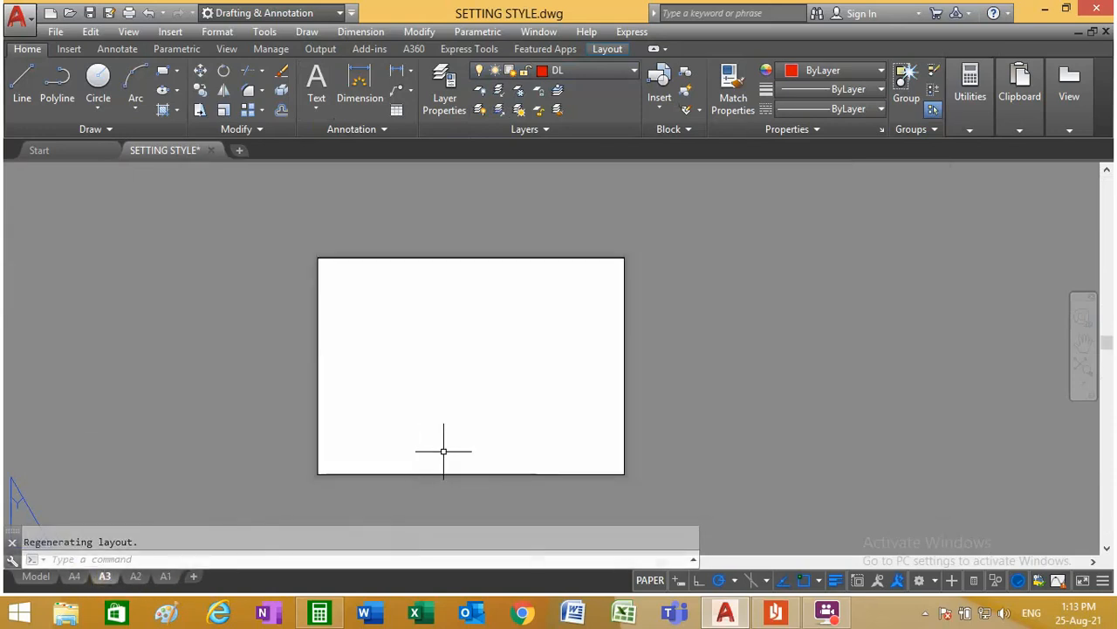
pyautogui.click(587, 72)
pyautogui.click(584, 89)
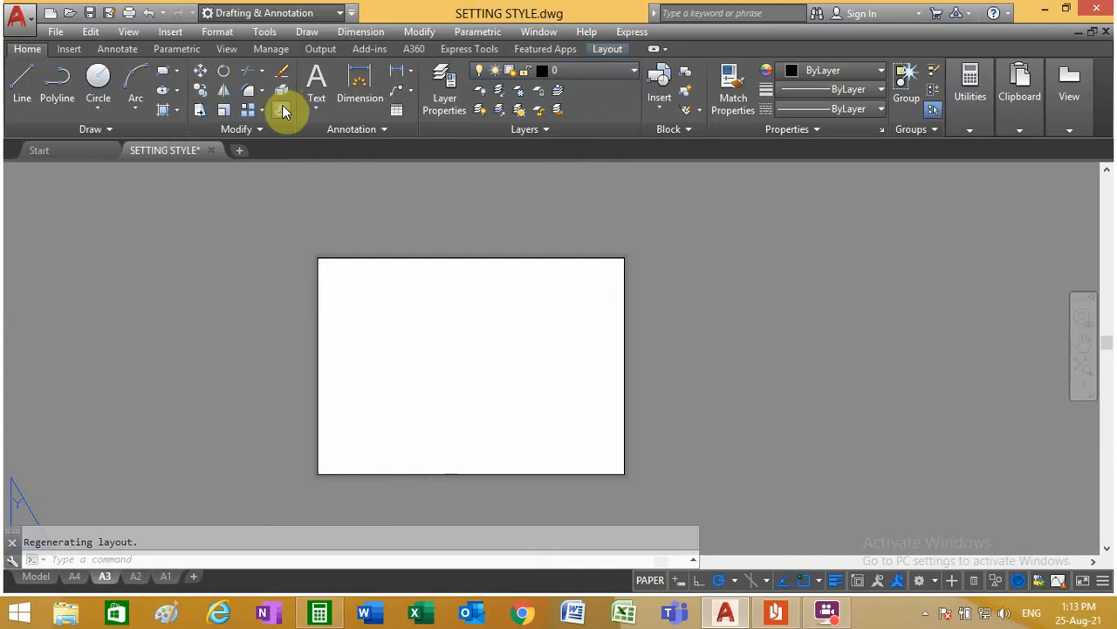
# Step: Offset the A3 sheet border 10 mm inward, and offset the resulting rectangle another 10 mm inward
pyautogui.click(282, 111)
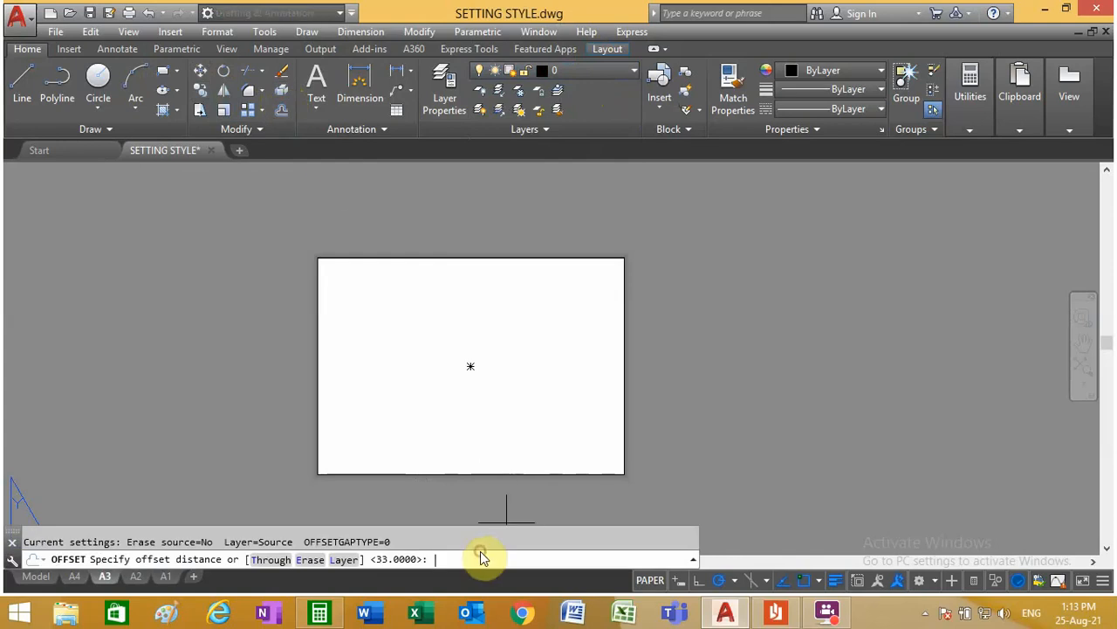
pyautogui.write('10')
pyautogui.press('Return')
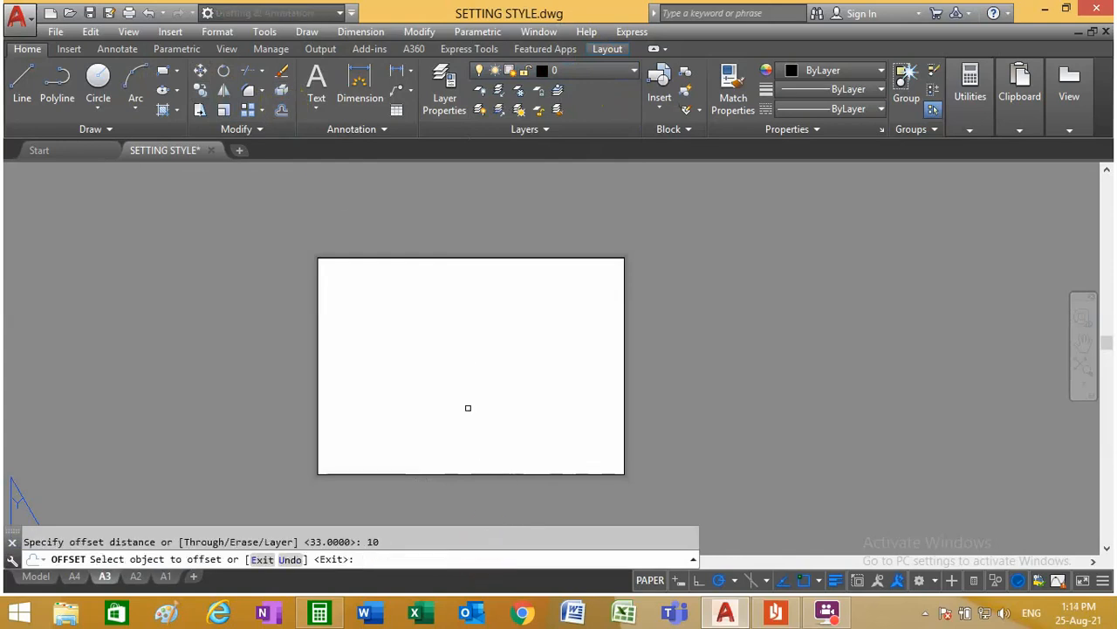
pyautogui.click(421, 258)
pyautogui.click(419, 279)
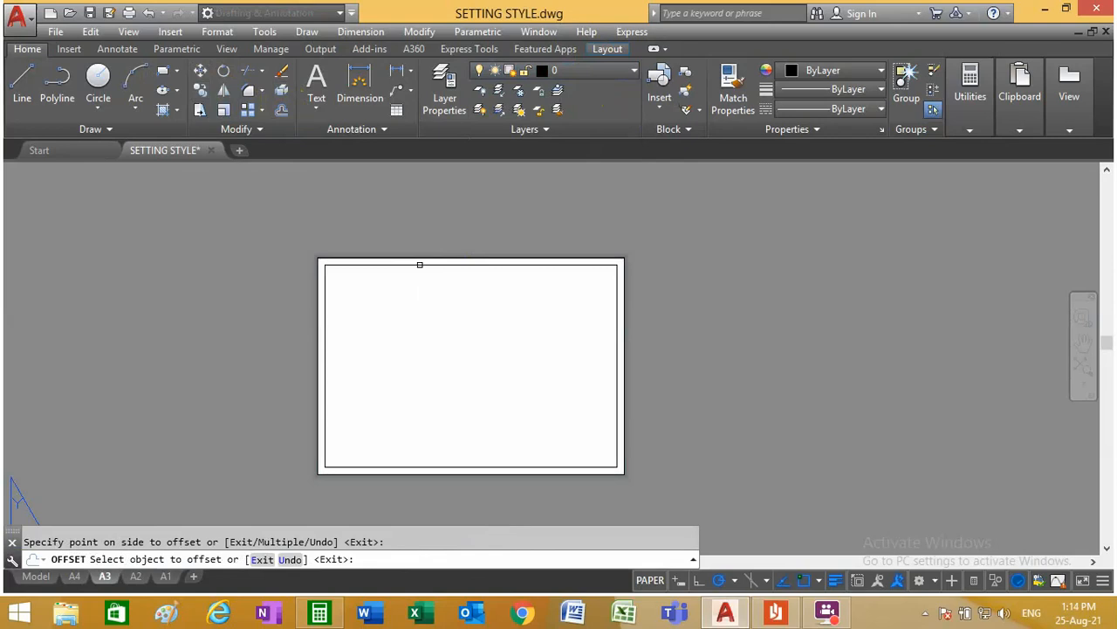
pyautogui.click(419, 265)
pyautogui.click(404, 294)
pyautogui.rightClick(257, 387)
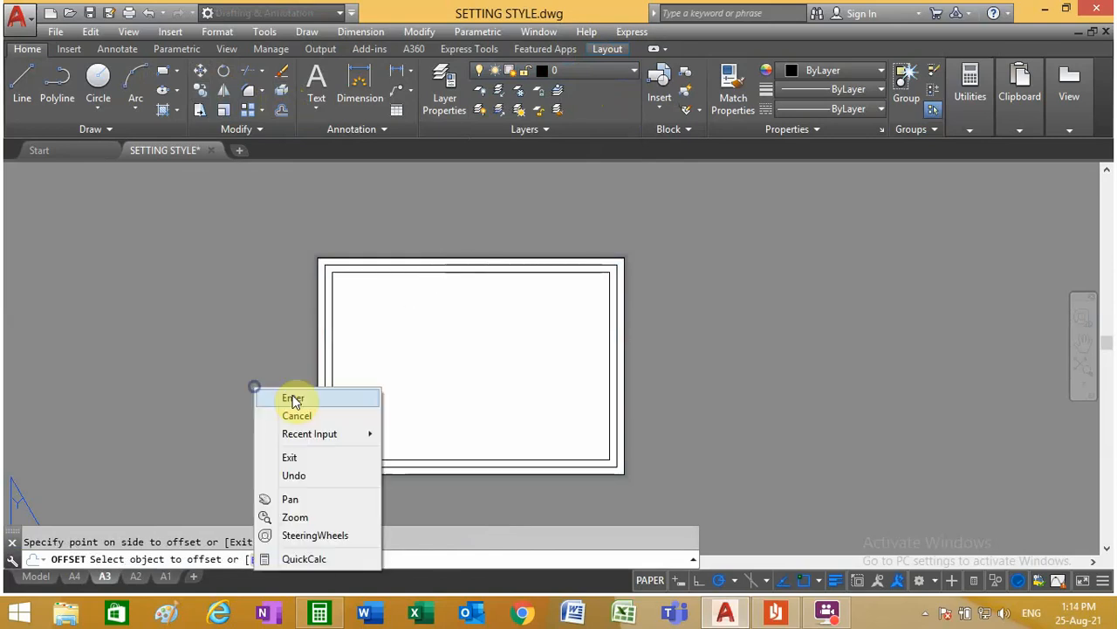
pyautogui.click(284, 393)
# Step: On the A2 layout, offset the sheet border inward twice in succession at 10 mm spacing
pyautogui.click(135, 577)
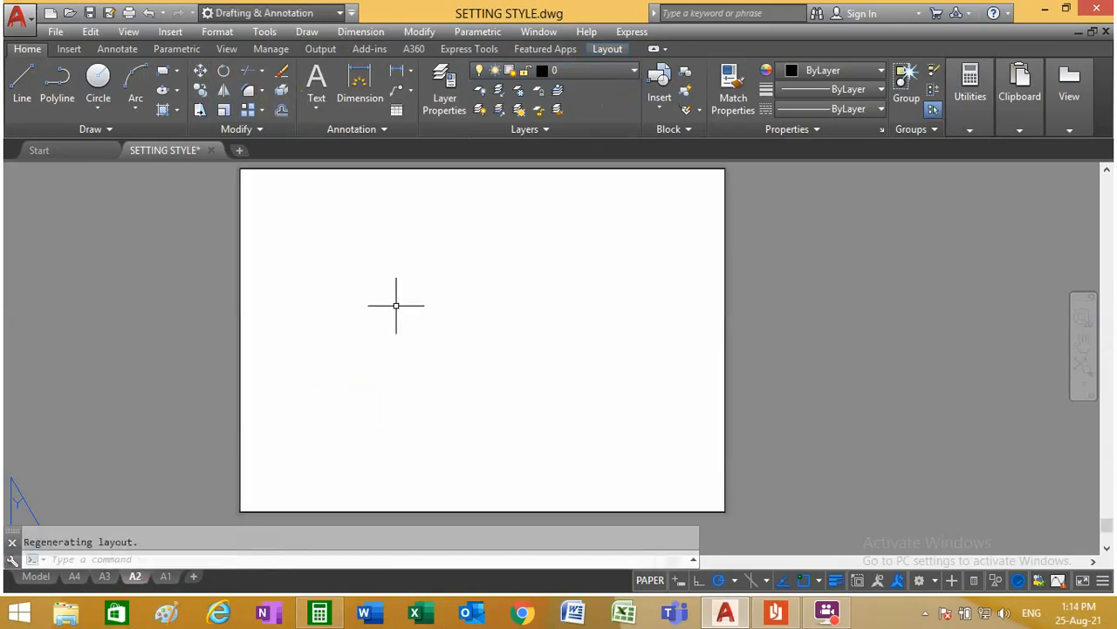
pyautogui.click(280, 114)
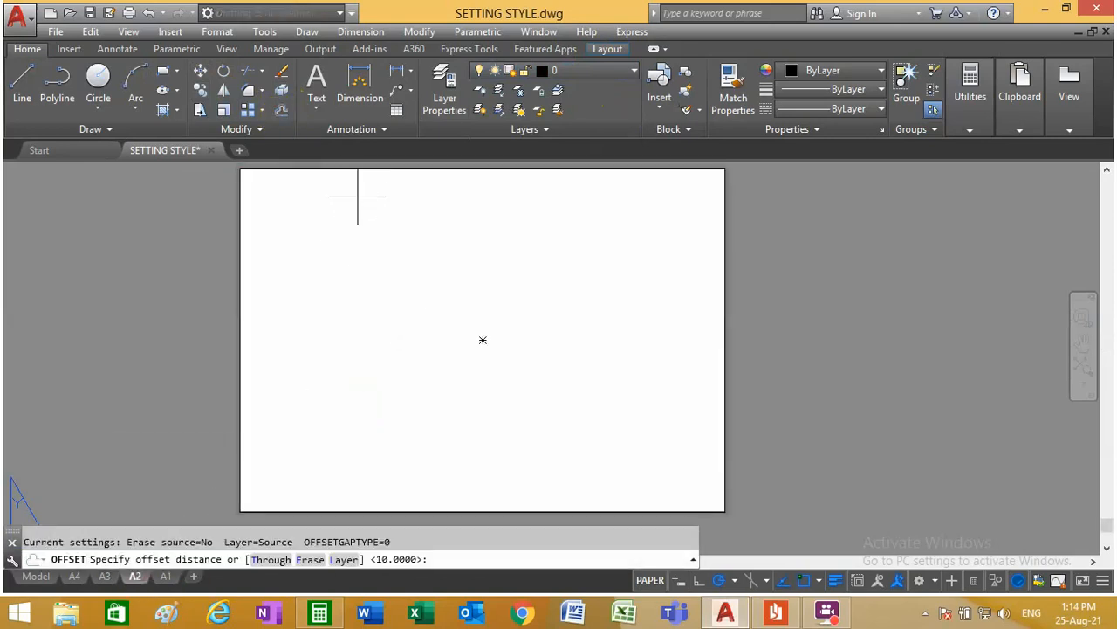
pyautogui.rightClick(354, 253)
pyautogui.click(371, 264)
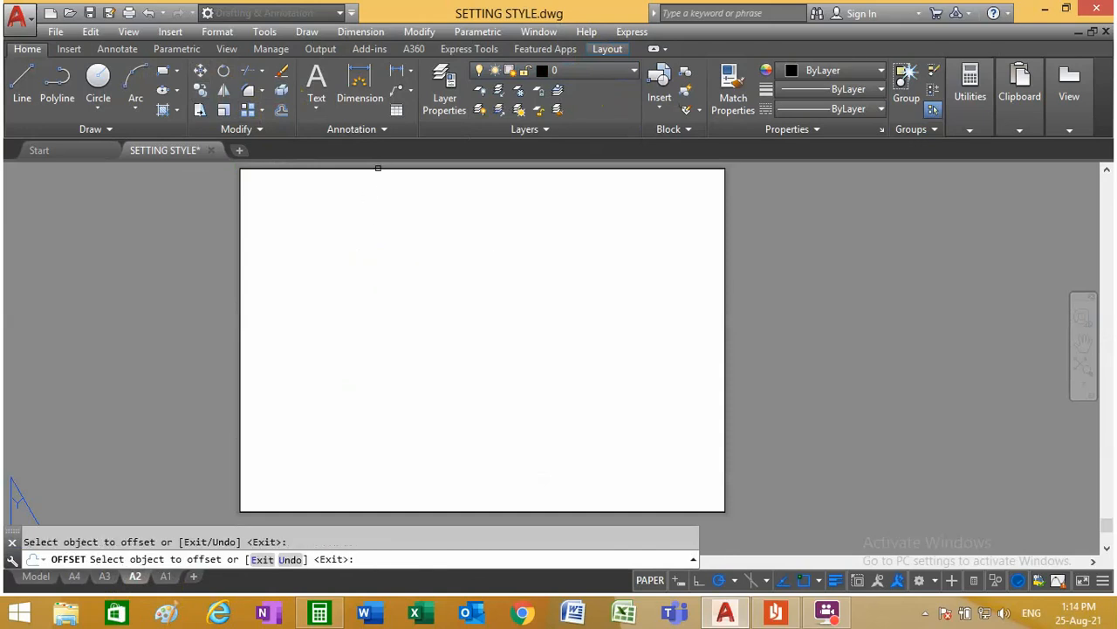
pyautogui.click(379, 166)
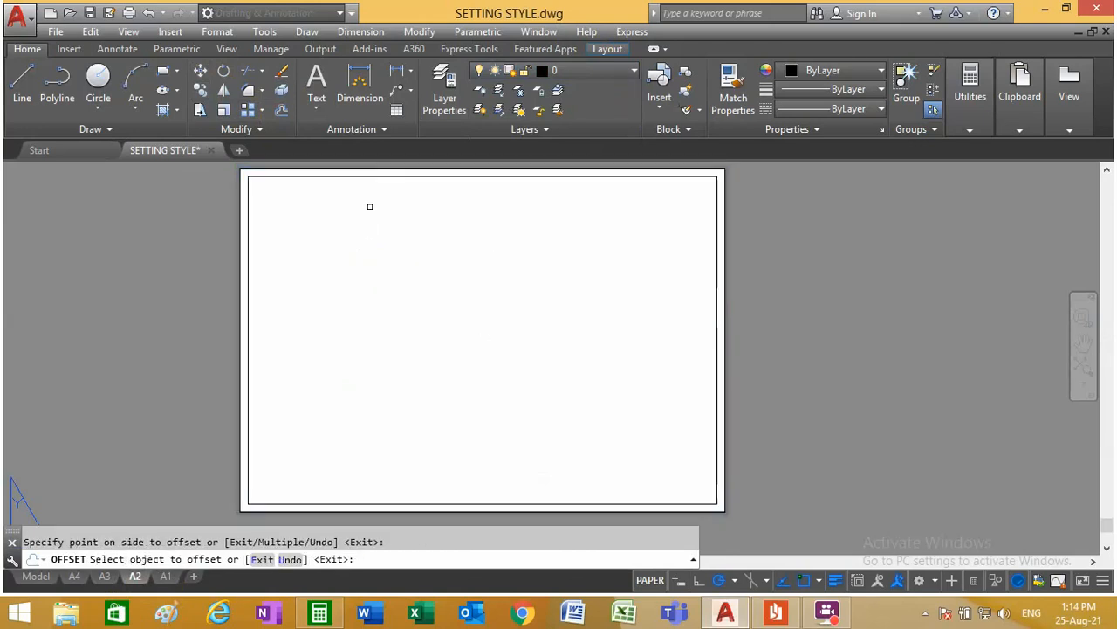
pyautogui.click(378, 213)
pyautogui.rightClick(378, 234)
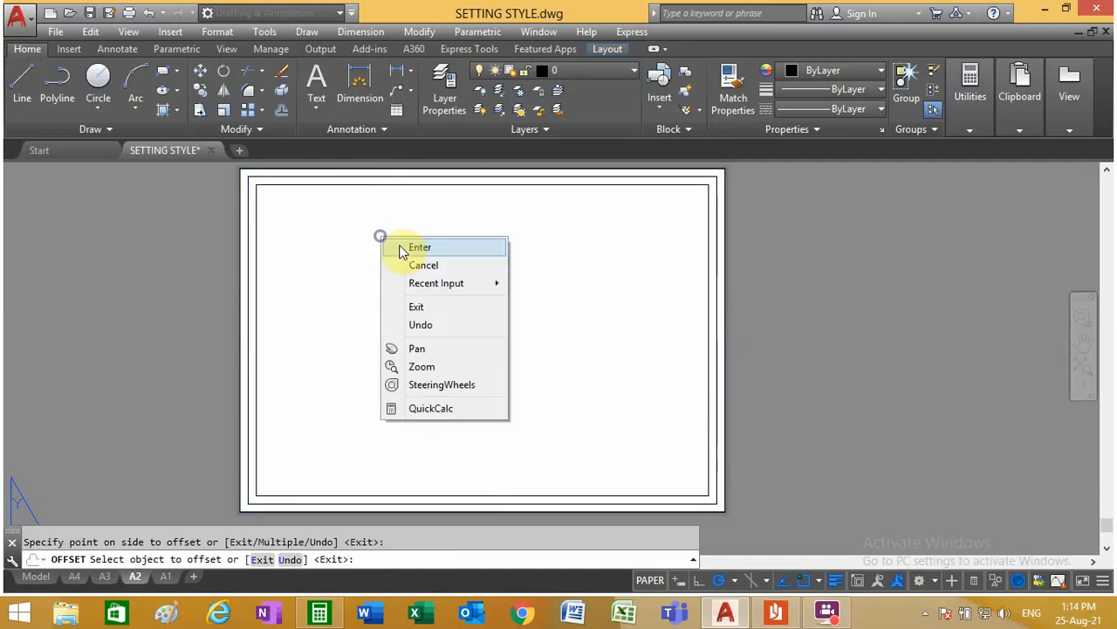
pyautogui.click(400, 244)
# Step: On the A1 layout, offset the sheet border inward twice in succession at 10 mm spacing
pyautogui.click(165, 576)
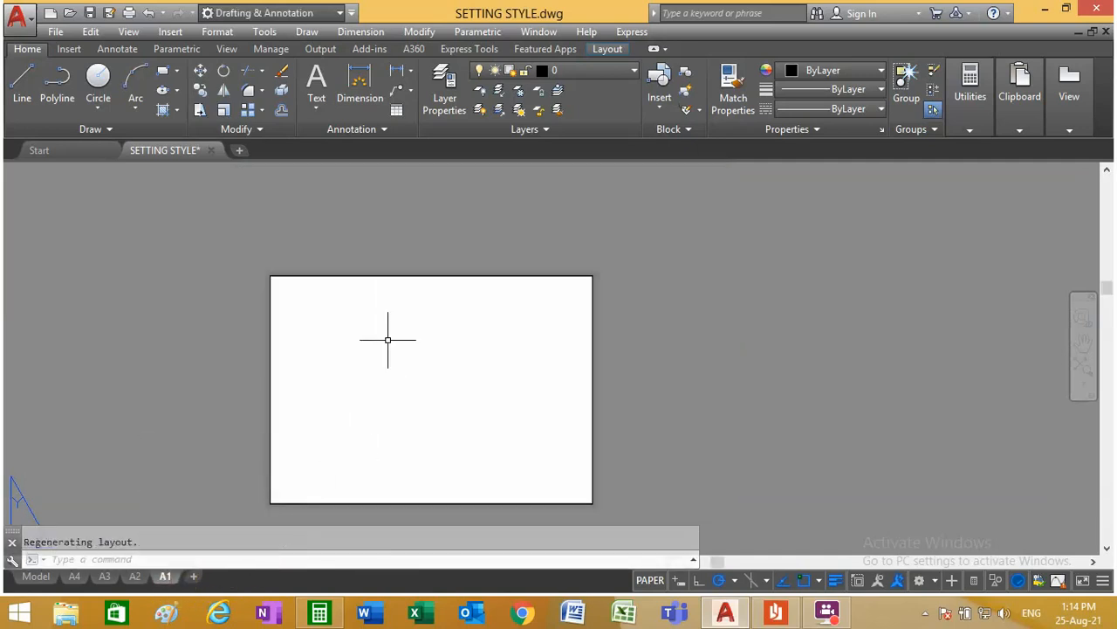
pyautogui.click(282, 93)
pyautogui.click(280, 110)
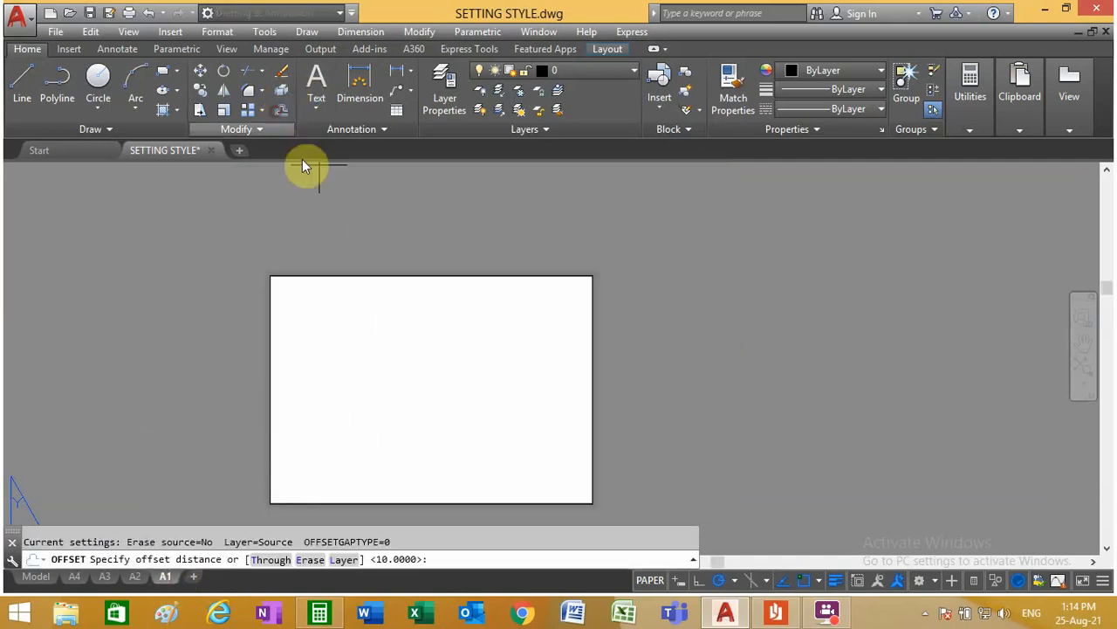
pyautogui.rightClick(379, 288)
pyautogui.click(398, 300)
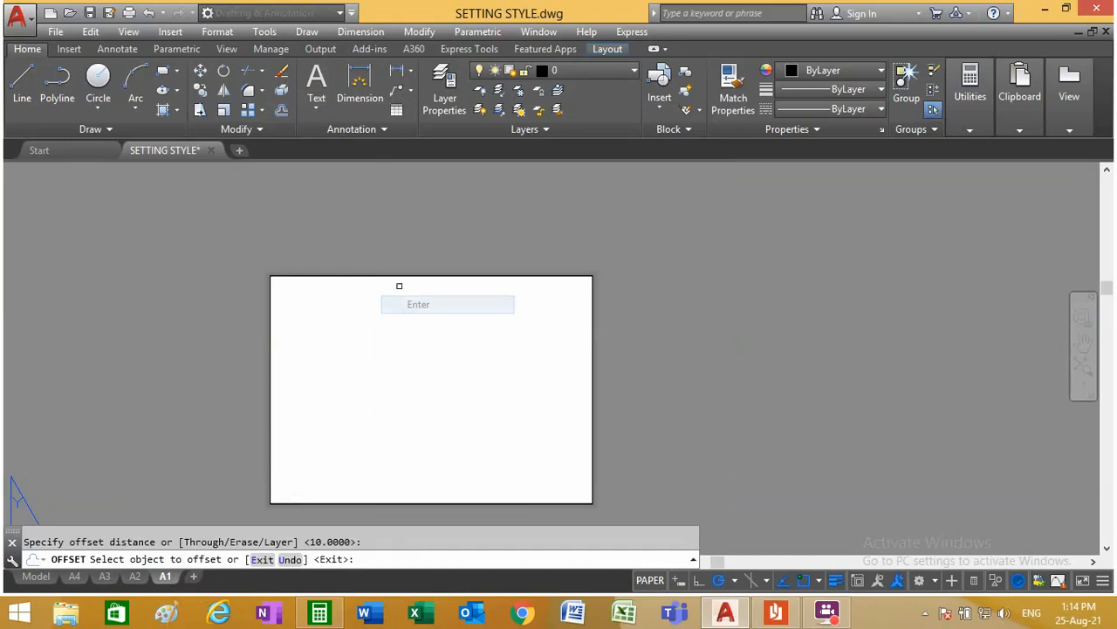
pyautogui.click(402, 276)
pyautogui.click(404, 264)
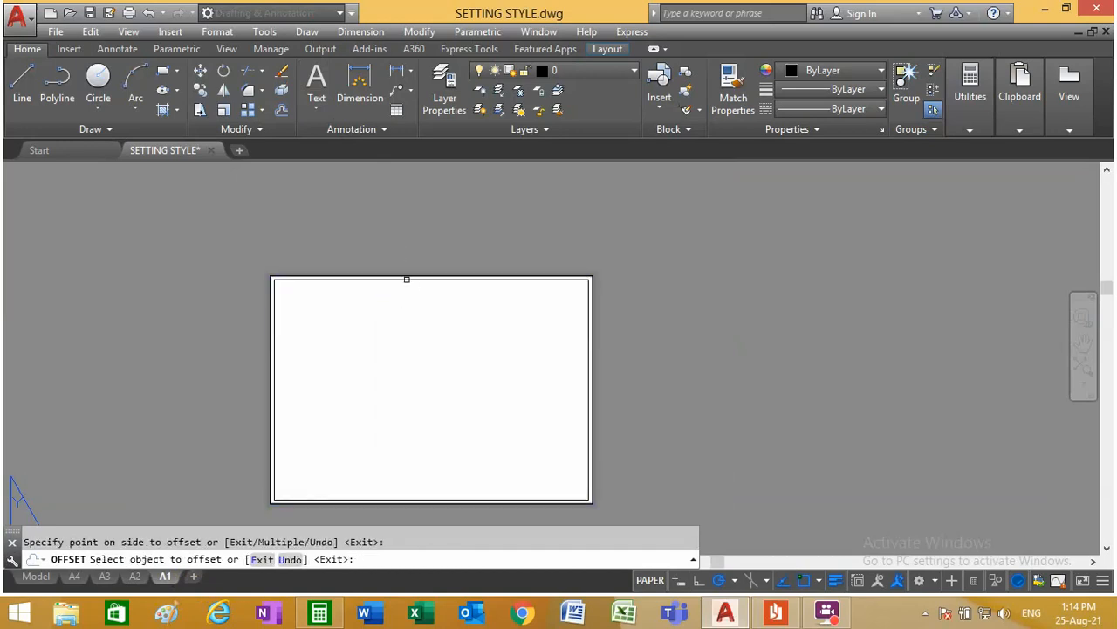
pyautogui.click(407, 277)
pyautogui.click(412, 261)
pyautogui.rightClick(416, 258)
pyautogui.click(429, 269)
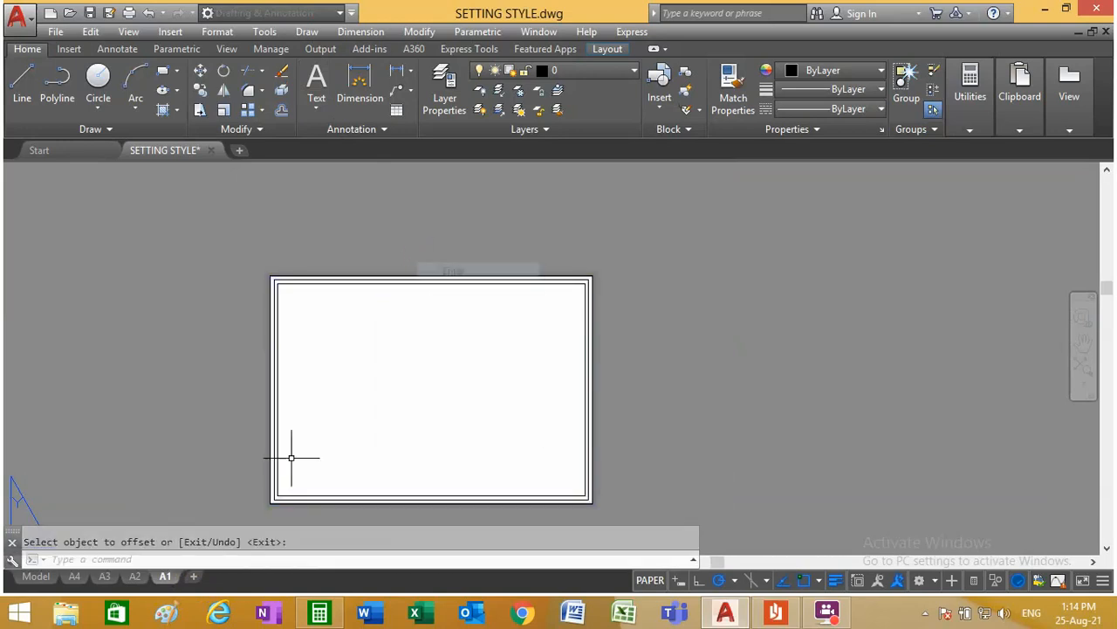
# Step: On the A3 layout, explode the two inner offset rectangles
pyautogui.click(104, 577)
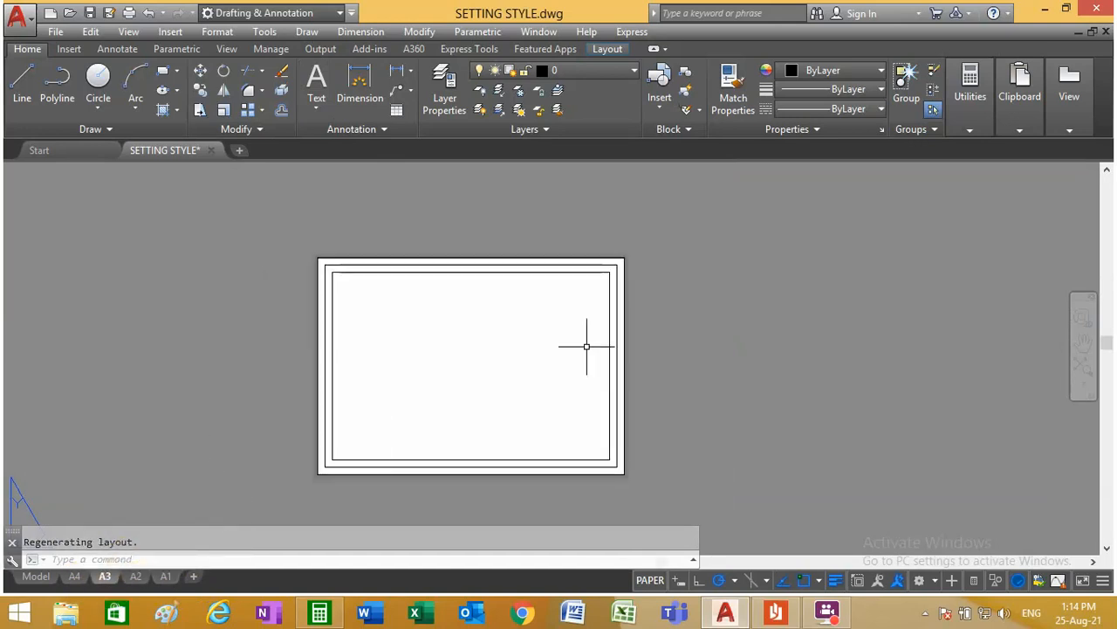
pyautogui.click(281, 90)
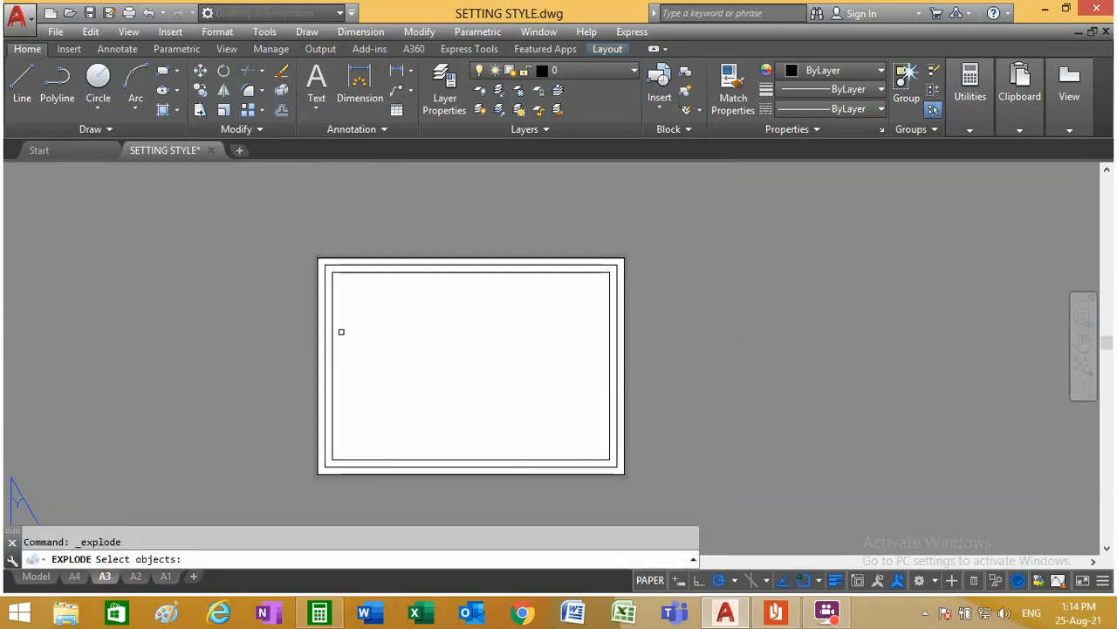
pyautogui.click(344, 340)
pyautogui.click(323, 324)
pyautogui.press('Return')
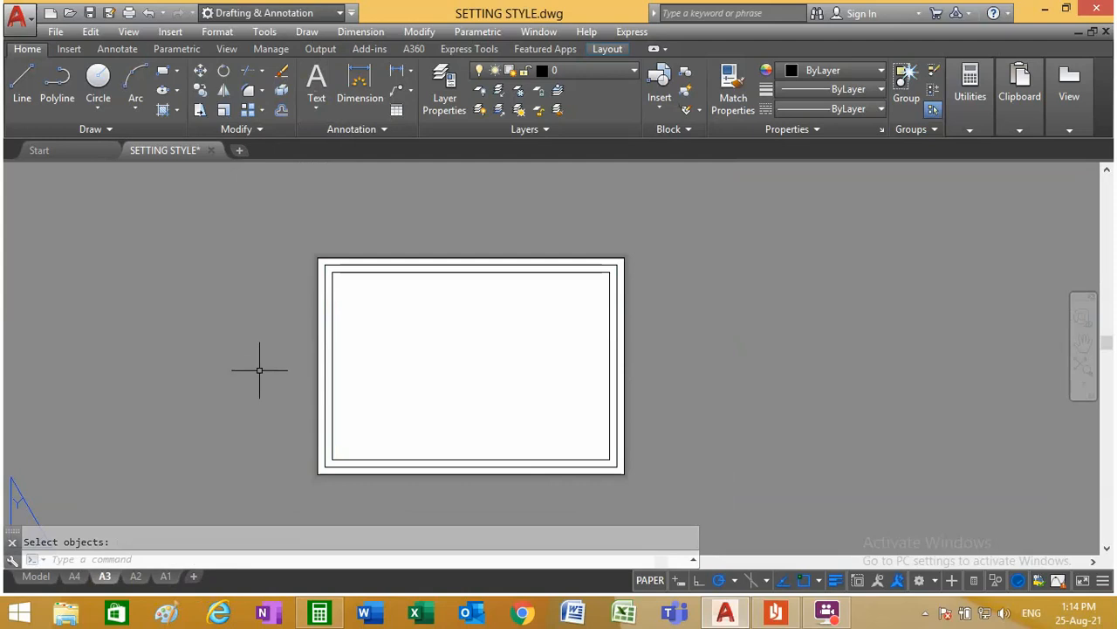
# Step: On the A2 layout, explode both inner offset rectangles into separate lines
pyautogui.click(136, 576)
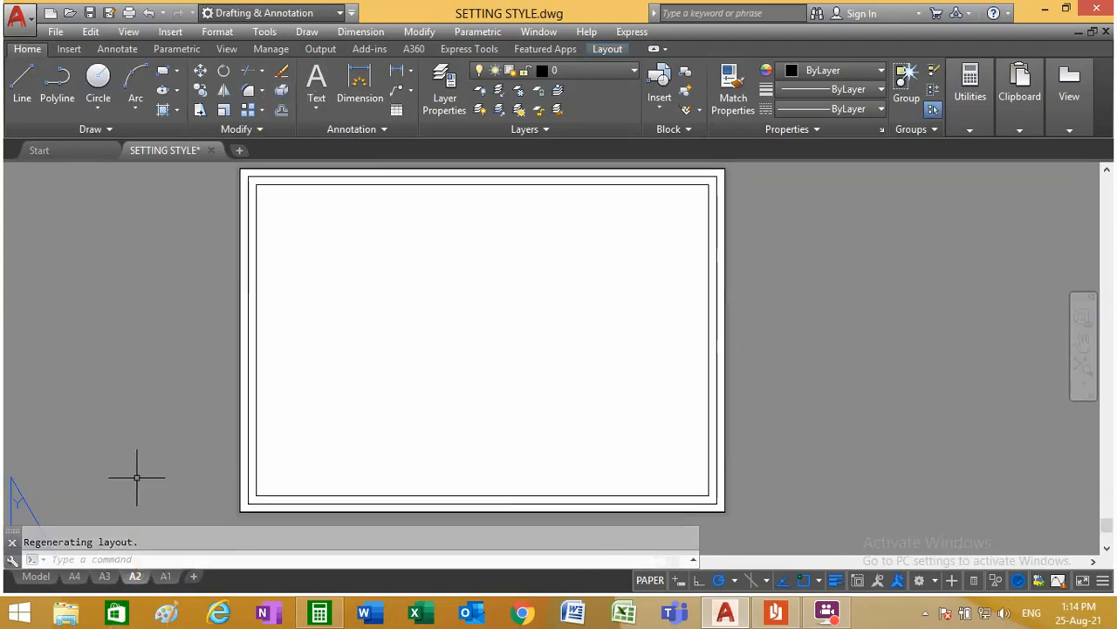
pyautogui.click(281, 91)
pyautogui.click(293, 210)
pyautogui.click(284, 165)
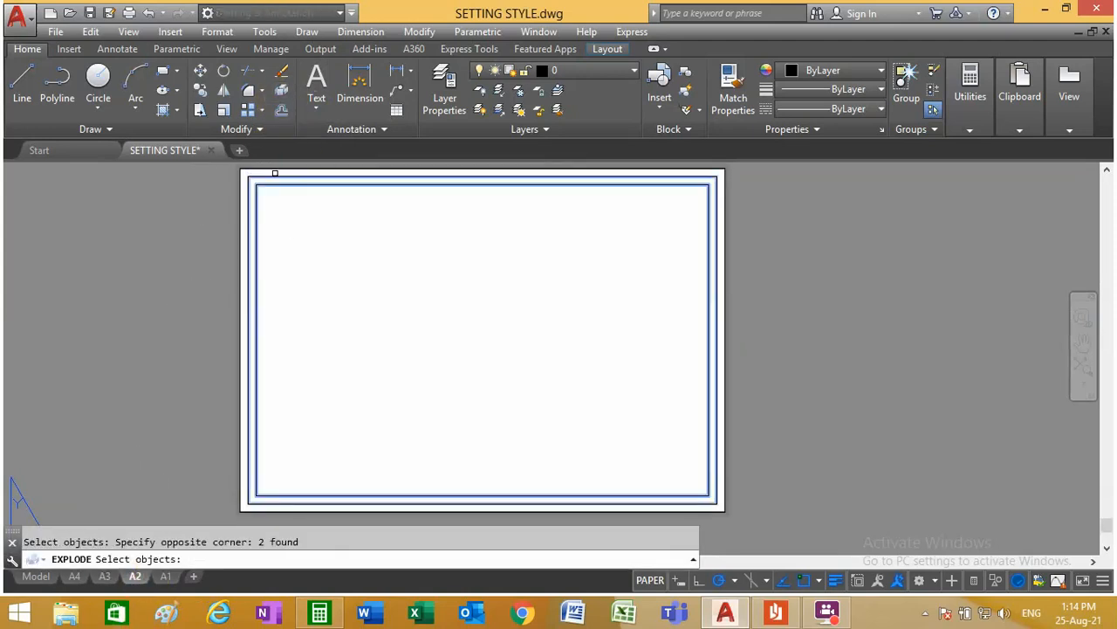
pyautogui.press('Return')
# Step: On the A1 layout, explode the two offset rectangles inside the sheet border
pyautogui.click(164, 578)
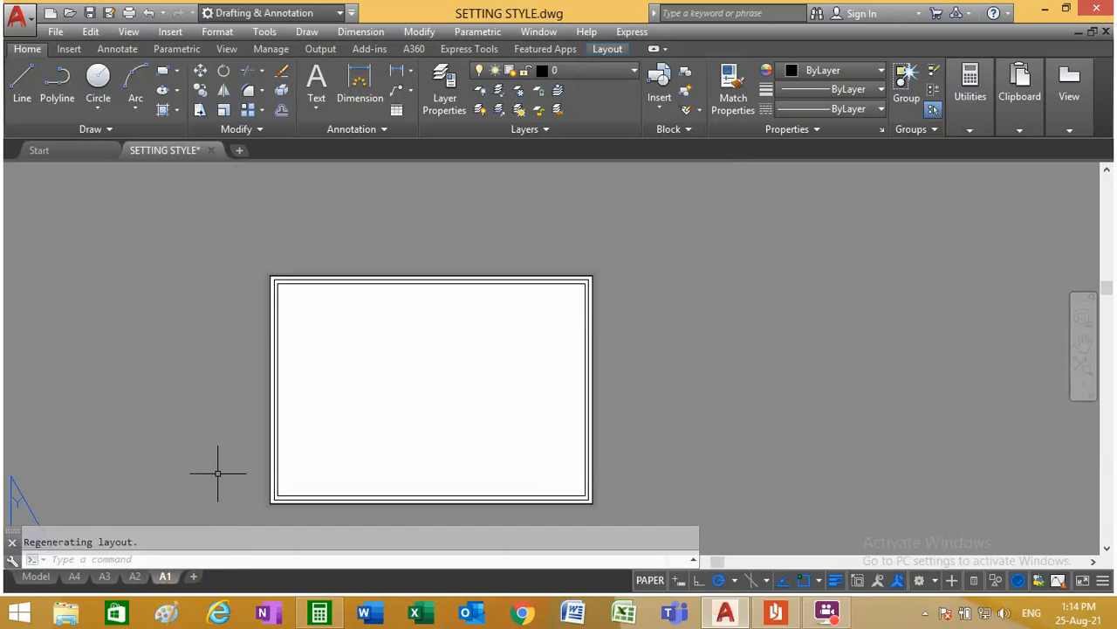
pyautogui.click(281, 91)
pyautogui.scroll(5, 281, 314)
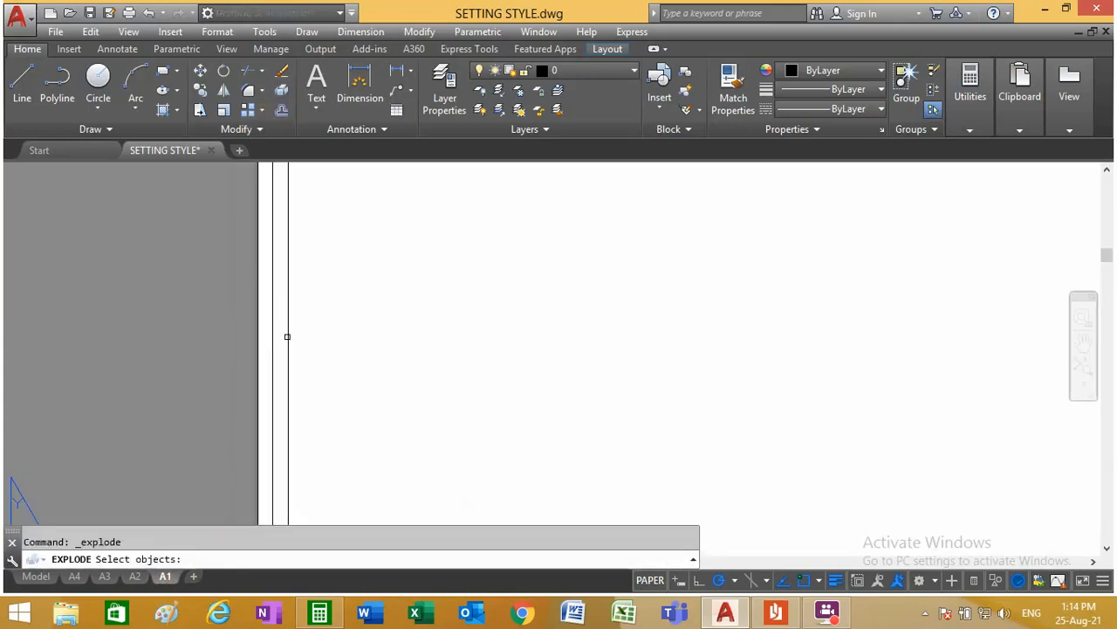
pyautogui.click(307, 318)
pyautogui.click(271, 321)
pyautogui.press('Return')
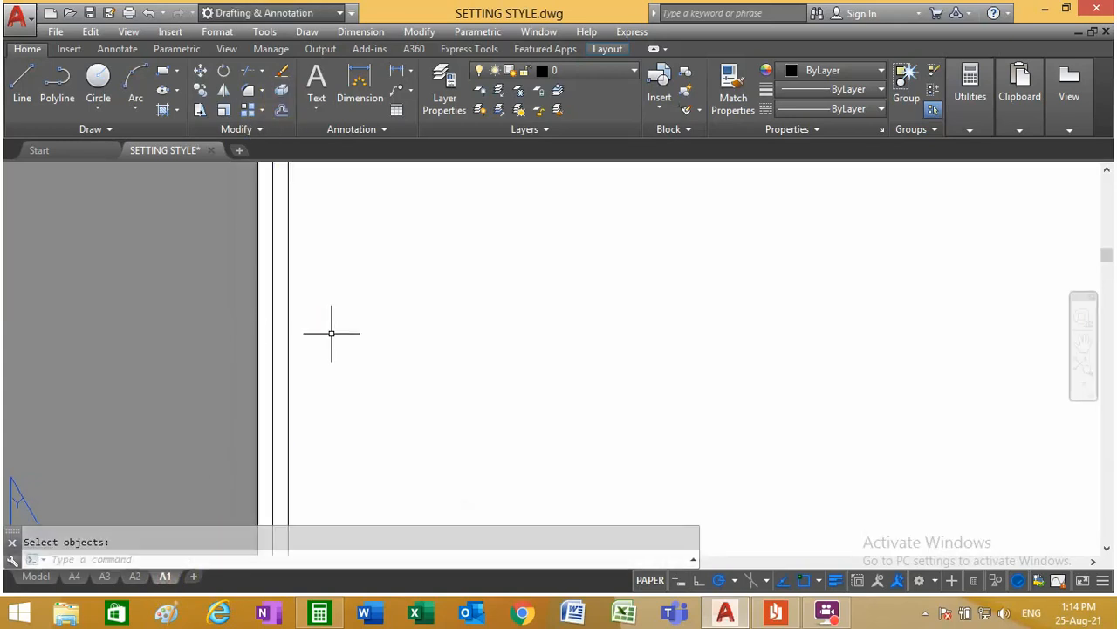
# Step: Erase the left line of A1's first offset rectangle and the top, right and bottom lines of its innermost rectangle
pyautogui.click(282, 71)
pyautogui.scroll(-5, 341, 323)
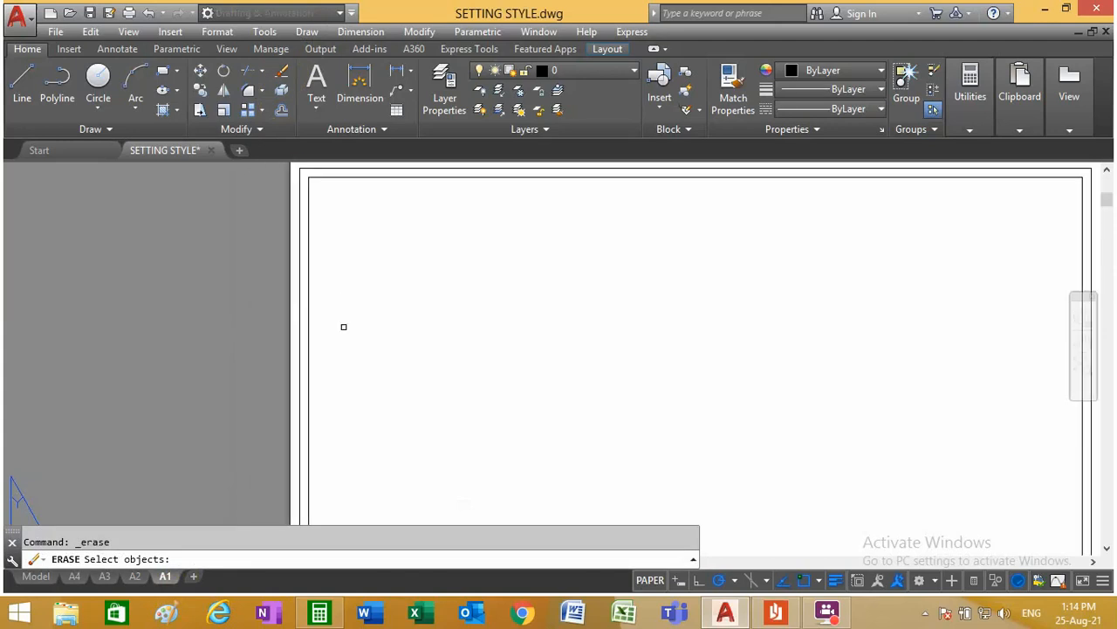
pyautogui.scroll(4, 392, 239)
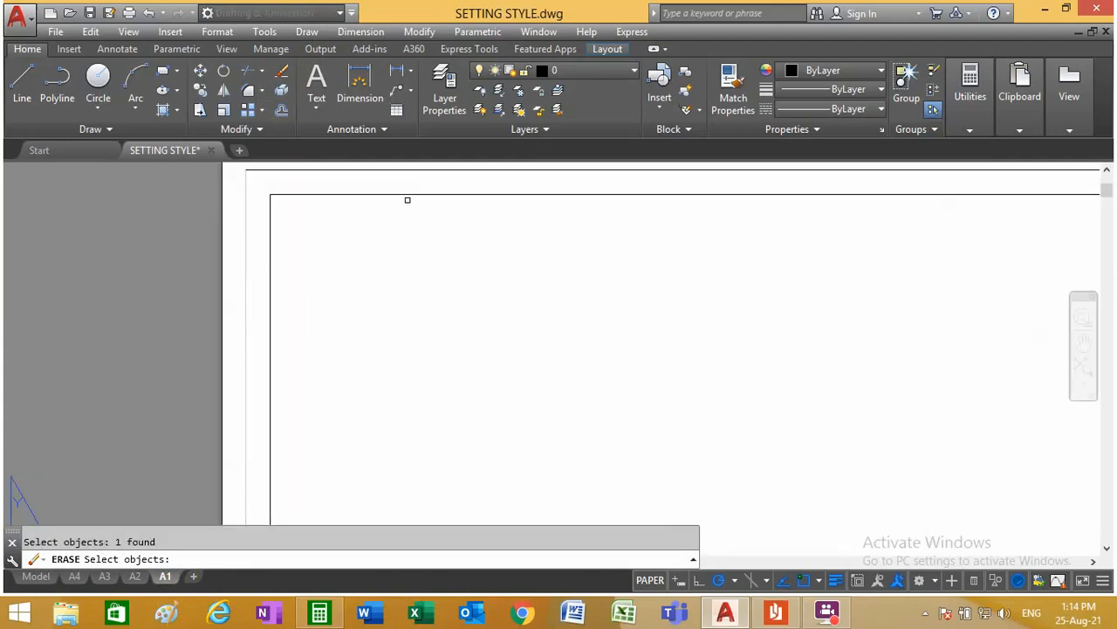
pyautogui.click(411, 194)
pyautogui.scroll(-3, 346, 280)
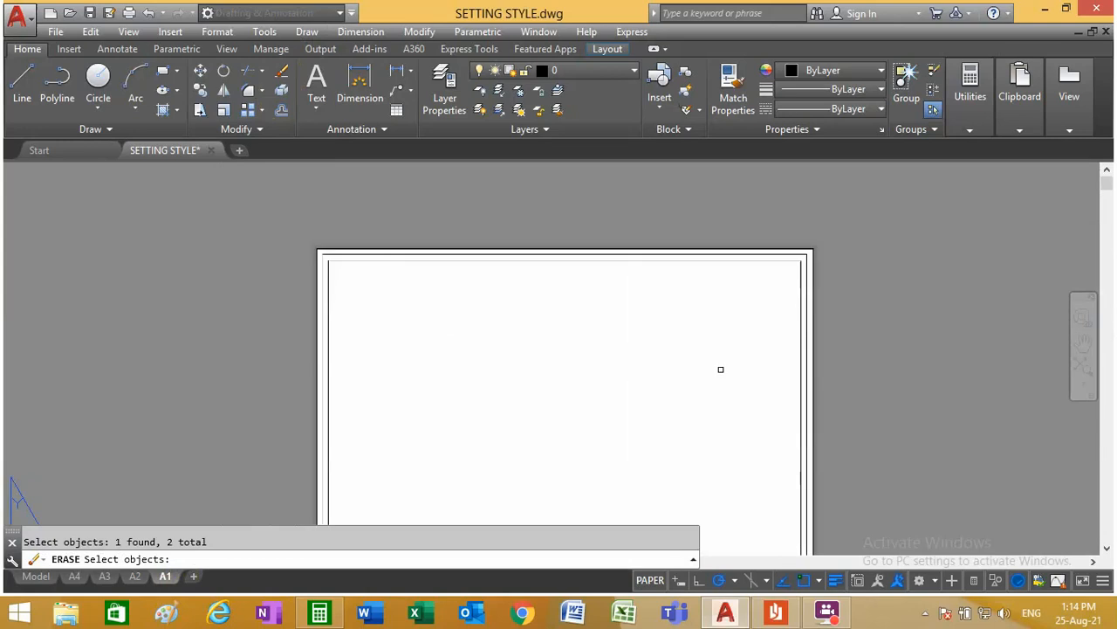
pyautogui.scroll(2, 829, 309)
pyautogui.scroll(-4, 593, 379)
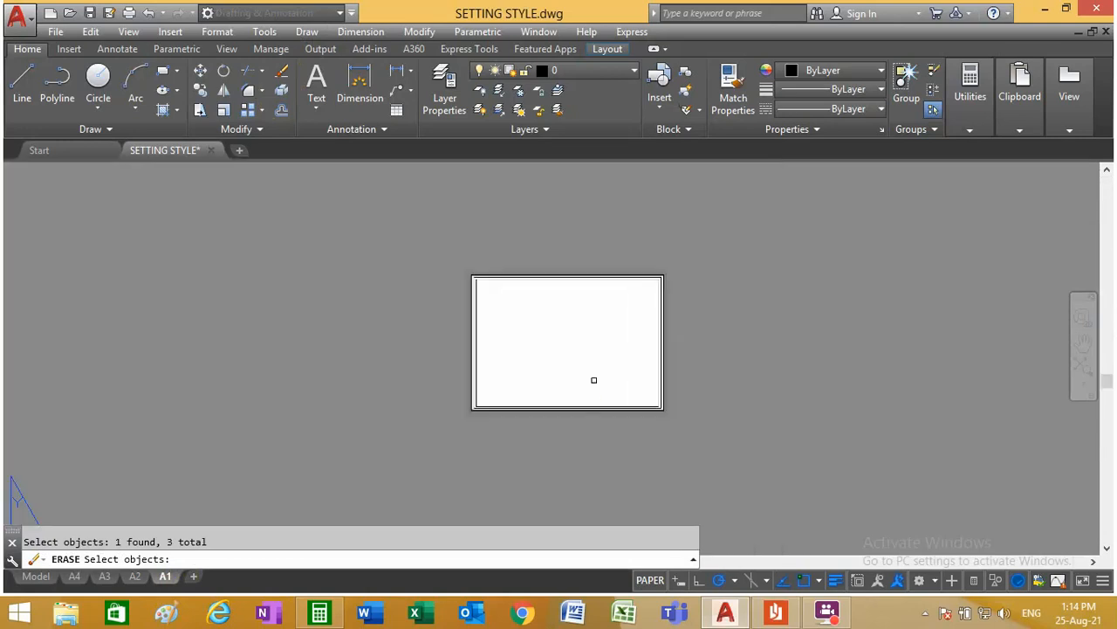
pyautogui.scroll(5, 596, 393)
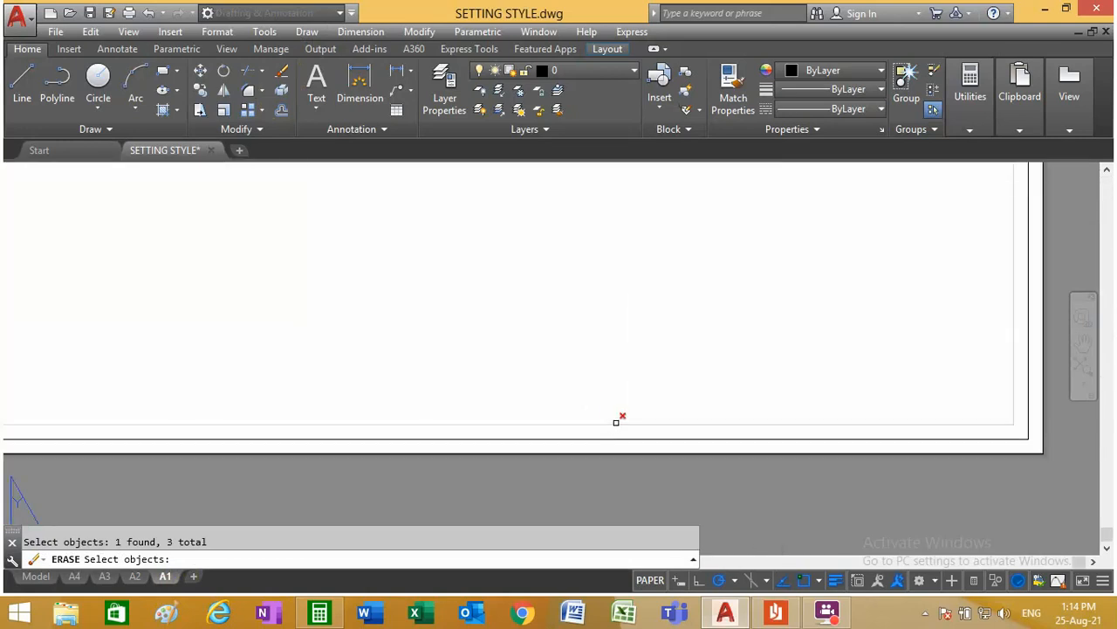
pyautogui.scroll(-3, 618, 415)
pyautogui.press('Return')
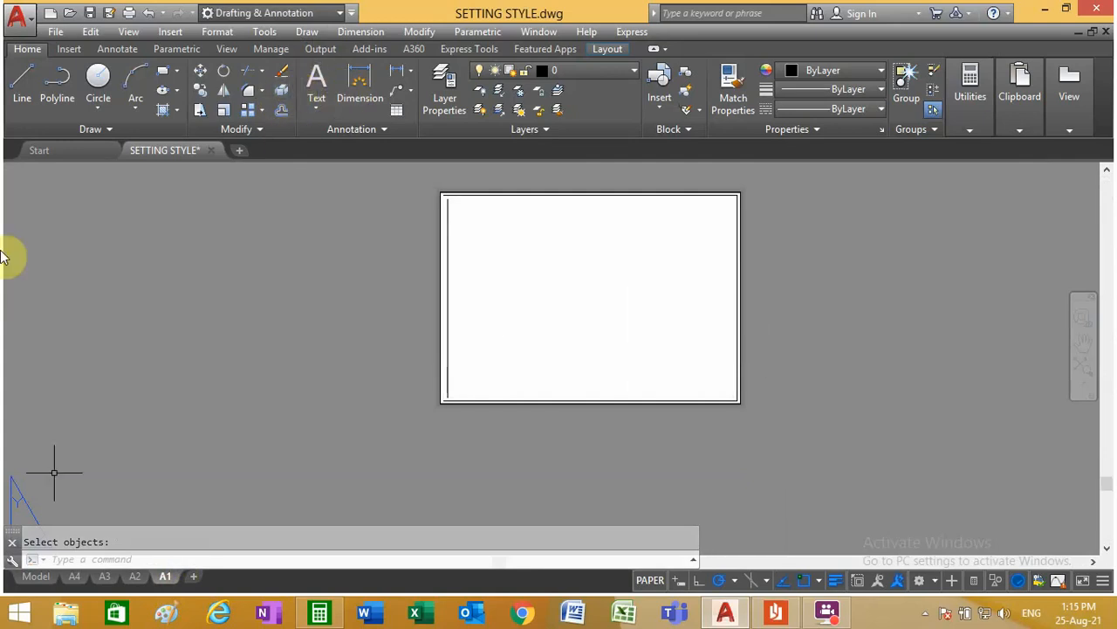
# Step: Extend both ends of A1's remaining left frame line to the top and bottom frame lines
pyautogui.click(262, 74)
pyautogui.click(270, 128)
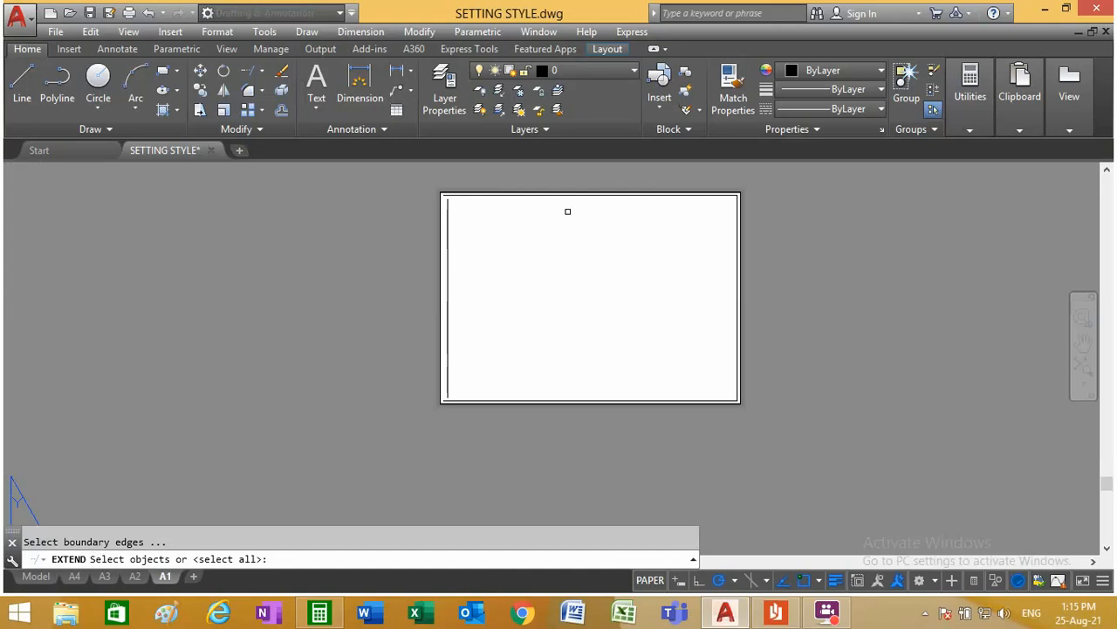
pyautogui.scroll(4, 411, 200)
pyautogui.click(516, 187)
pyautogui.scroll(-5, 516, 188)
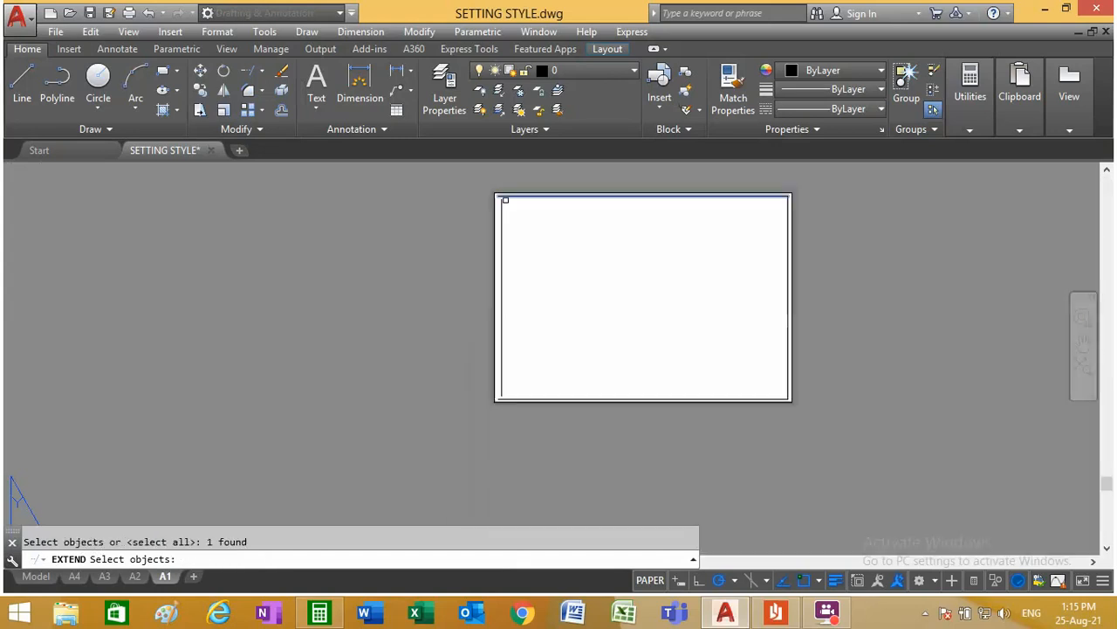
pyautogui.scroll(5, 507, 424)
pyautogui.click(502, 277)
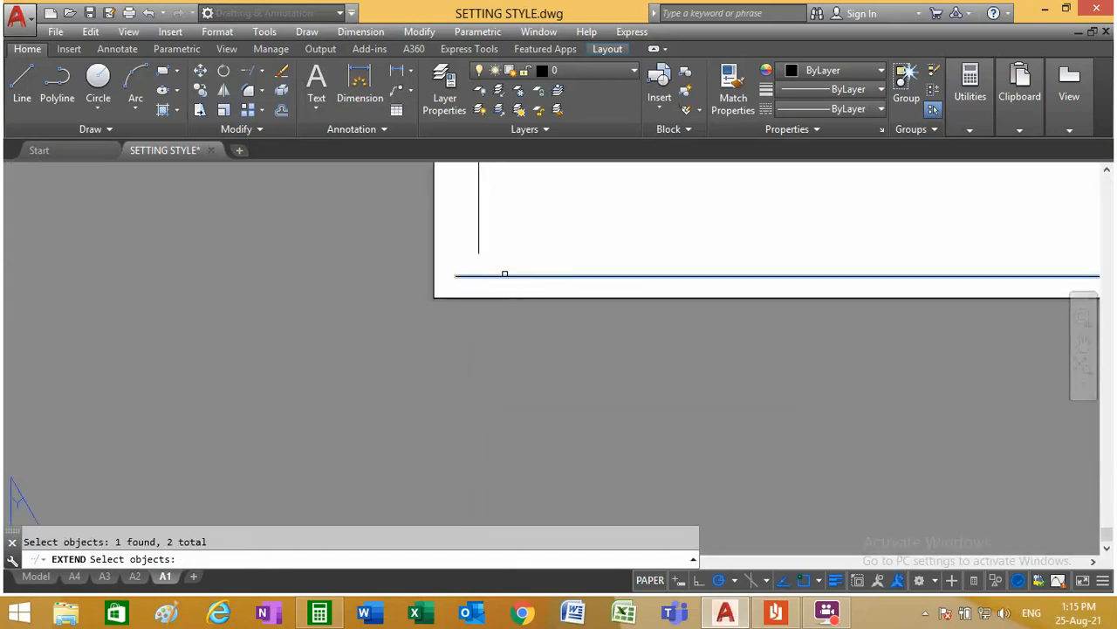
pyautogui.press('Return')
pyautogui.scroll(-5, 510, 266)
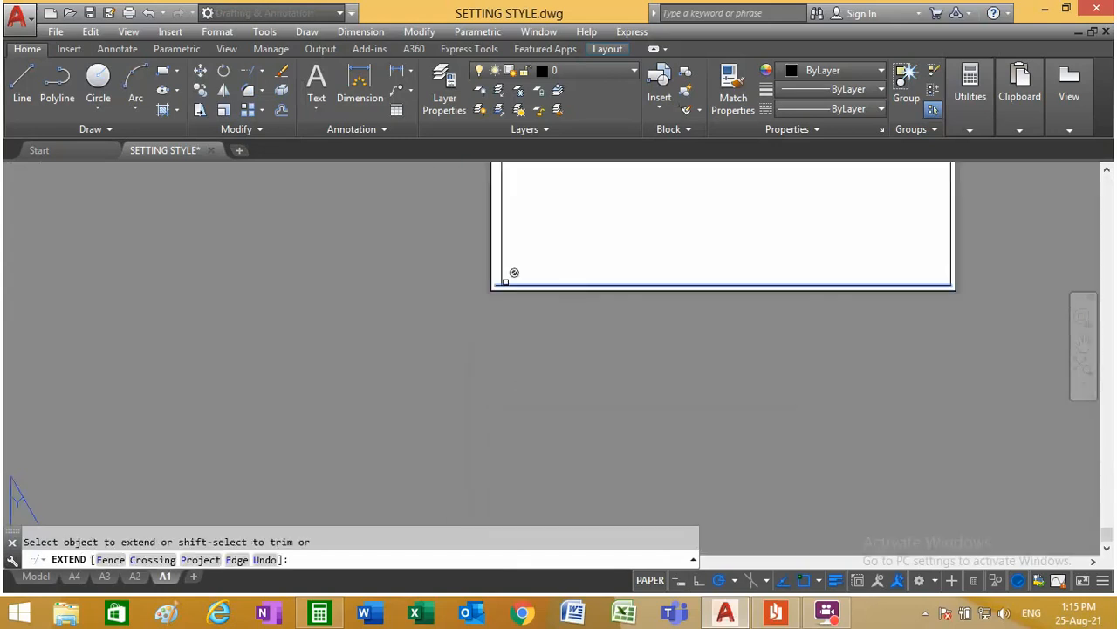
pyautogui.scroll(5, 509, 205)
pyautogui.scroll(5, 476, 201)
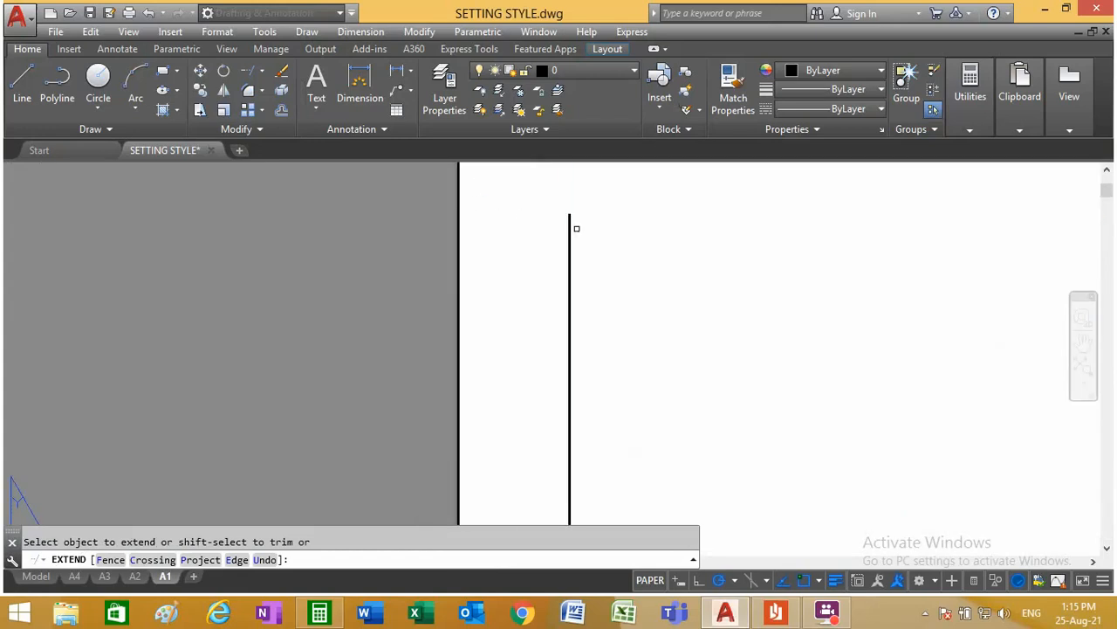
pyautogui.scroll(-5, 569, 235)
pyautogui.rightClick(608, 239)
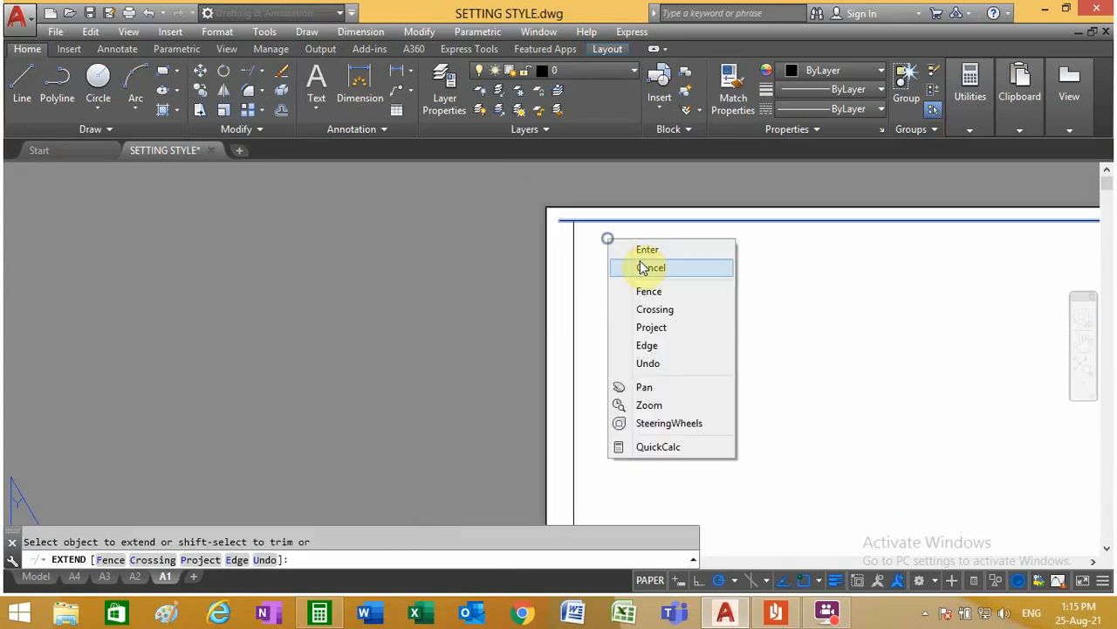
pyautogui.click(647, 249)
# Step: Shorten A1's top frame line by stretching its left end to the upper end of the left frame line
pyautogui.scroll(5, 655, 199)
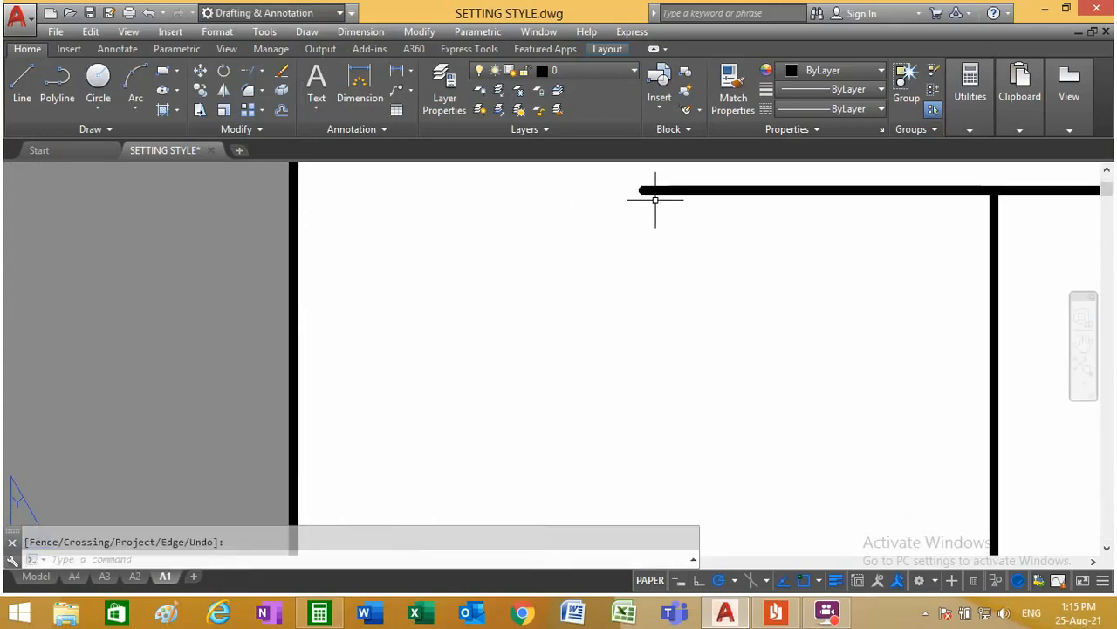
pyautogui.click(654, 188)
pyautogui.scroll(-3, 549, 260)
pyautogui.scroll(4, 607, 233)
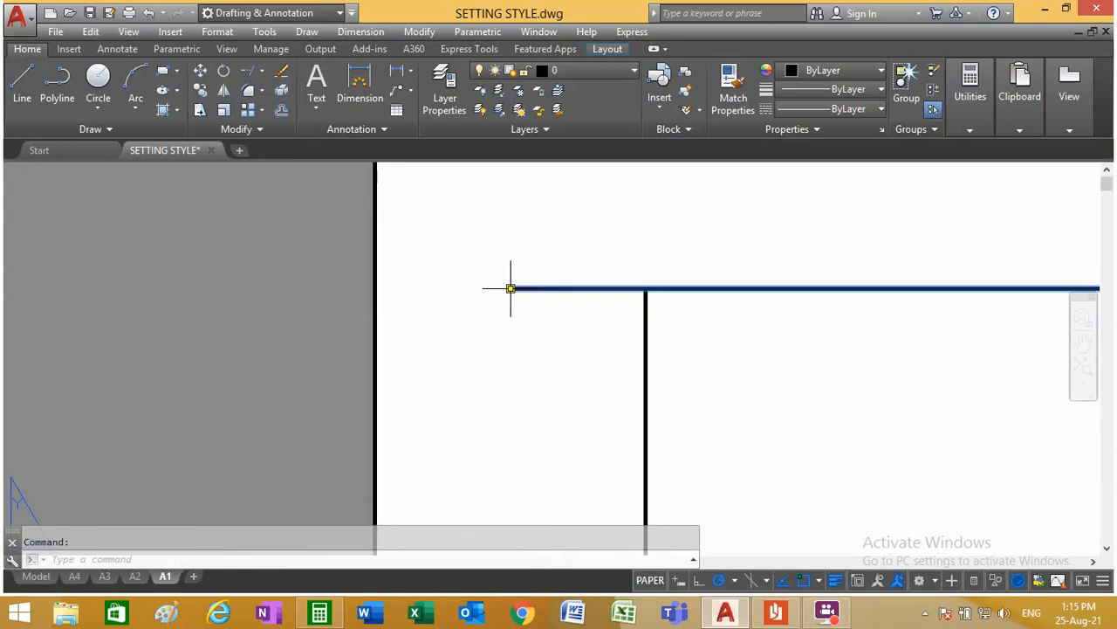
pyautogui.click(511, 288)
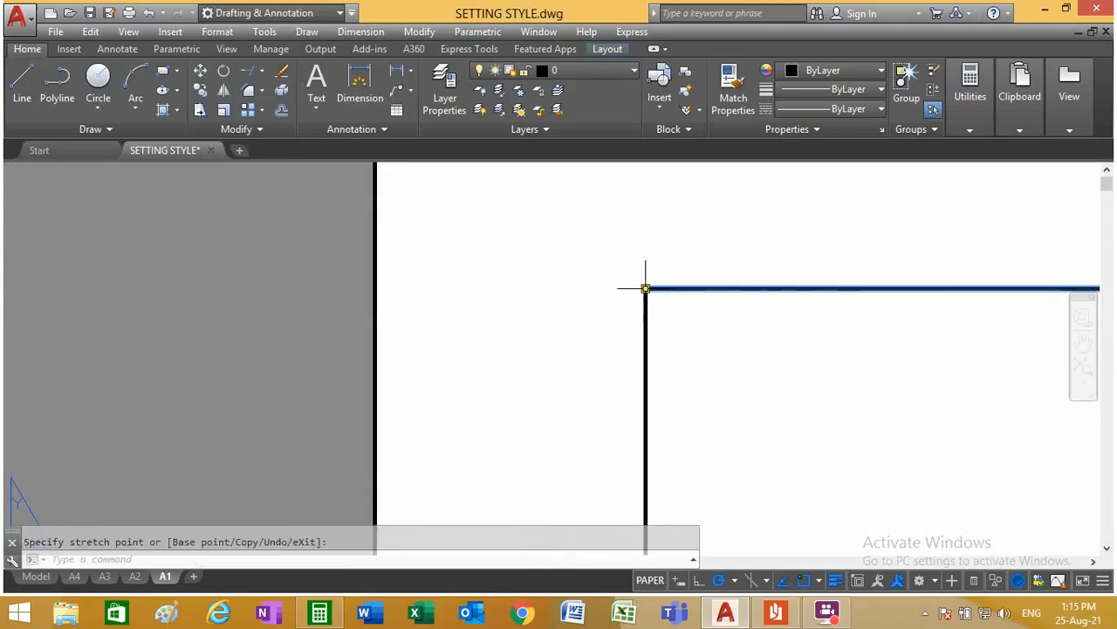
# Step: Shorten A1's bottom frame line by stretching its left end to the lower end of the left frame line
pyautogui.scroll(-4, 550, 263)
pyautogui.scroll(-3, 550, 263)
pyautogui.scroll(5, 542, 442)
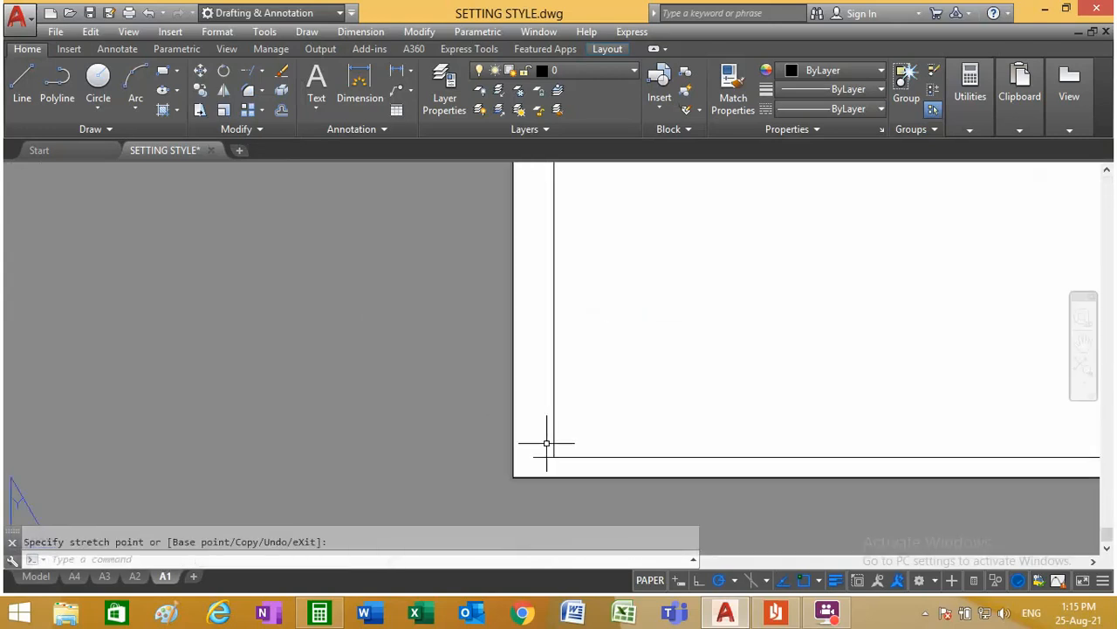
pyautogui.click(447, 373)
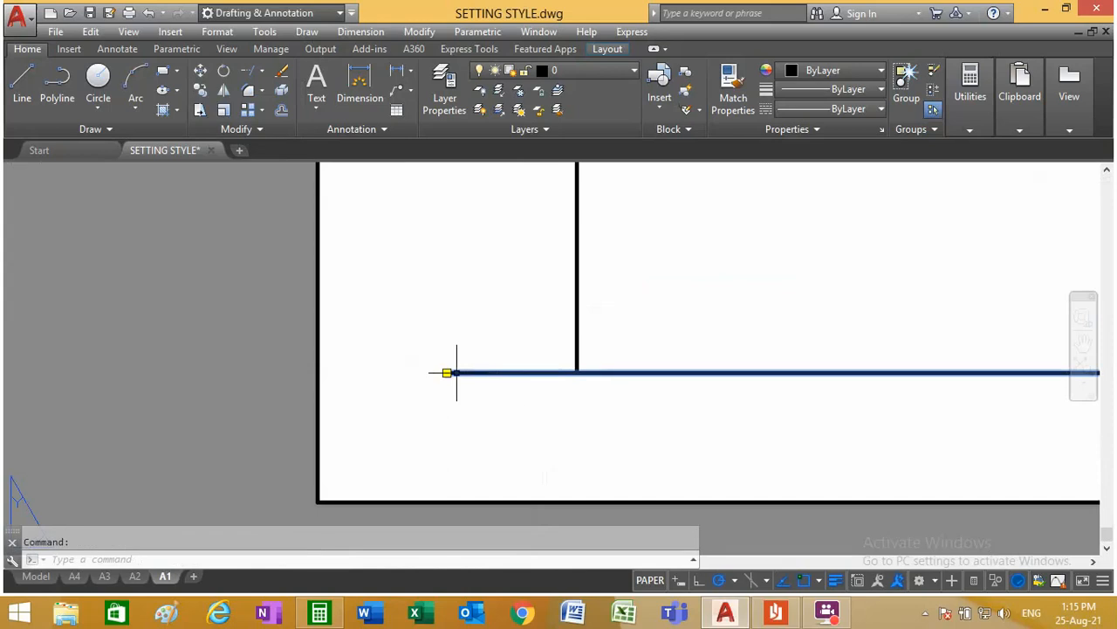
pyautogui.click(447, 373)
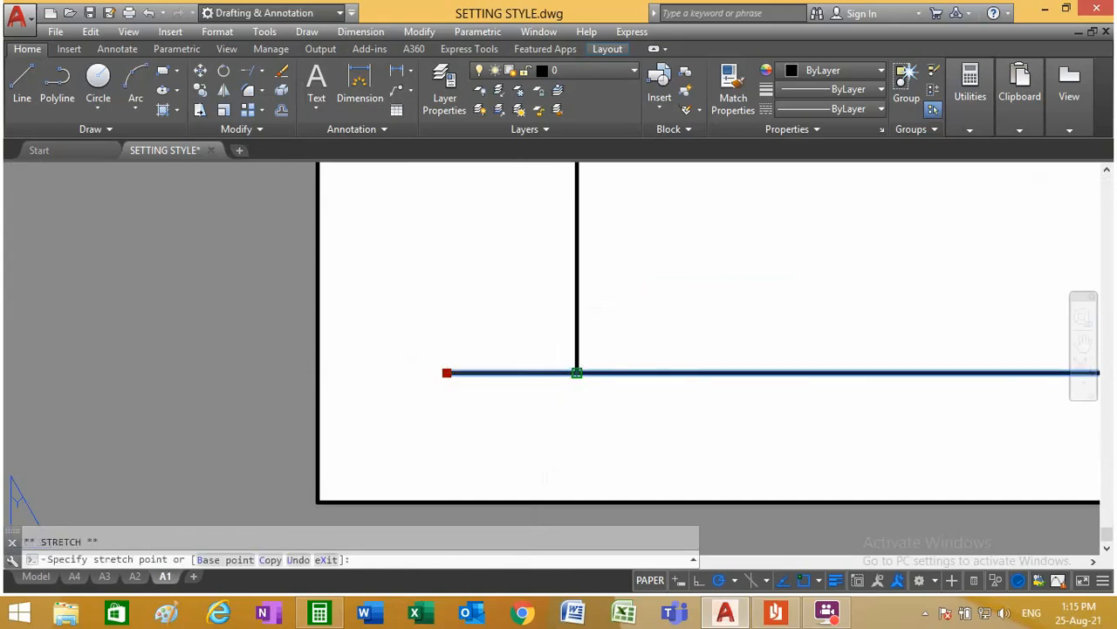
pyautogui.scroll(-5, 538, 338)
pyautogui.press('Escape')
pyautogui.scroll(-4, 529, 331)
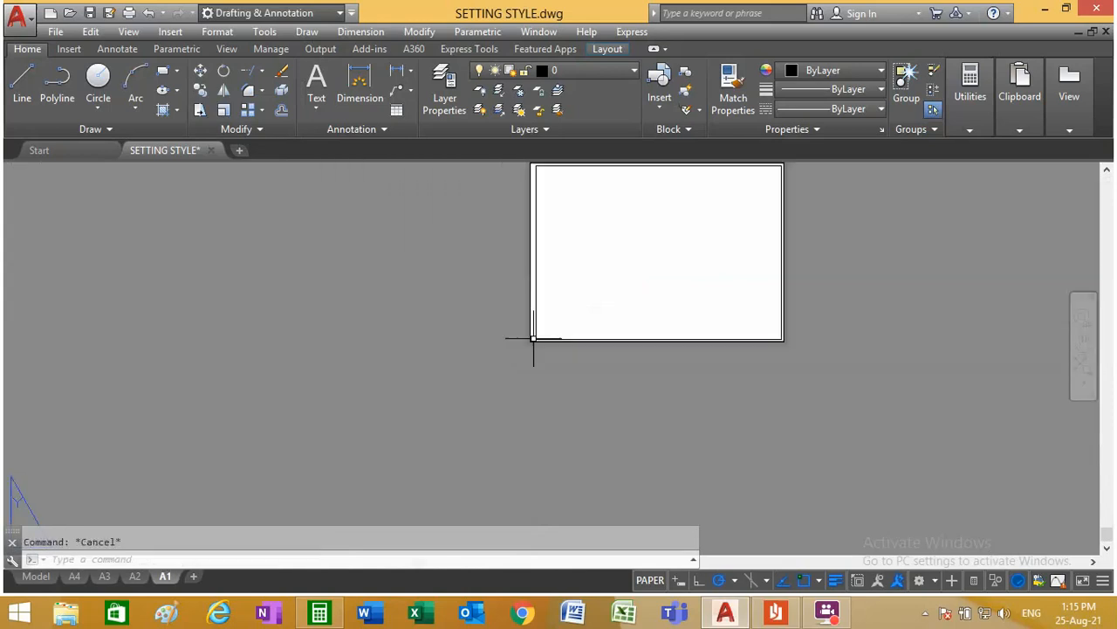
# Step: Check the corners of the A1 frame and switch to the A2 layout
pyautogui.scroll(-4, 564, 302)
pyautogui.scroll(6, 556, 281)
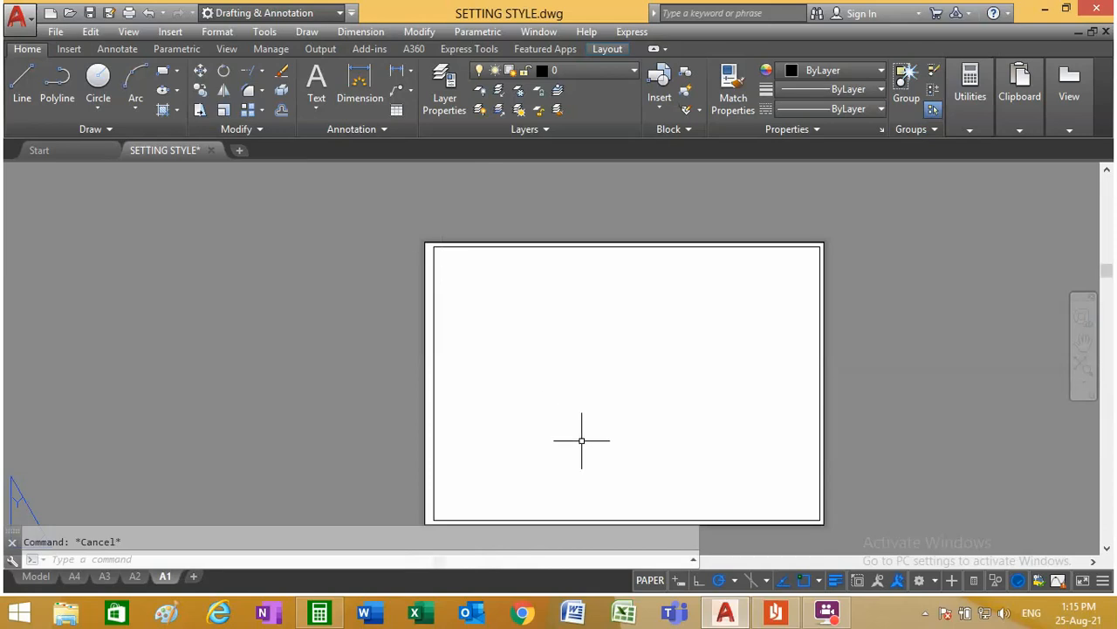
pyautogui.scroll(-4, 525, 382)
pyautogui.scroll(5, 489, 389)
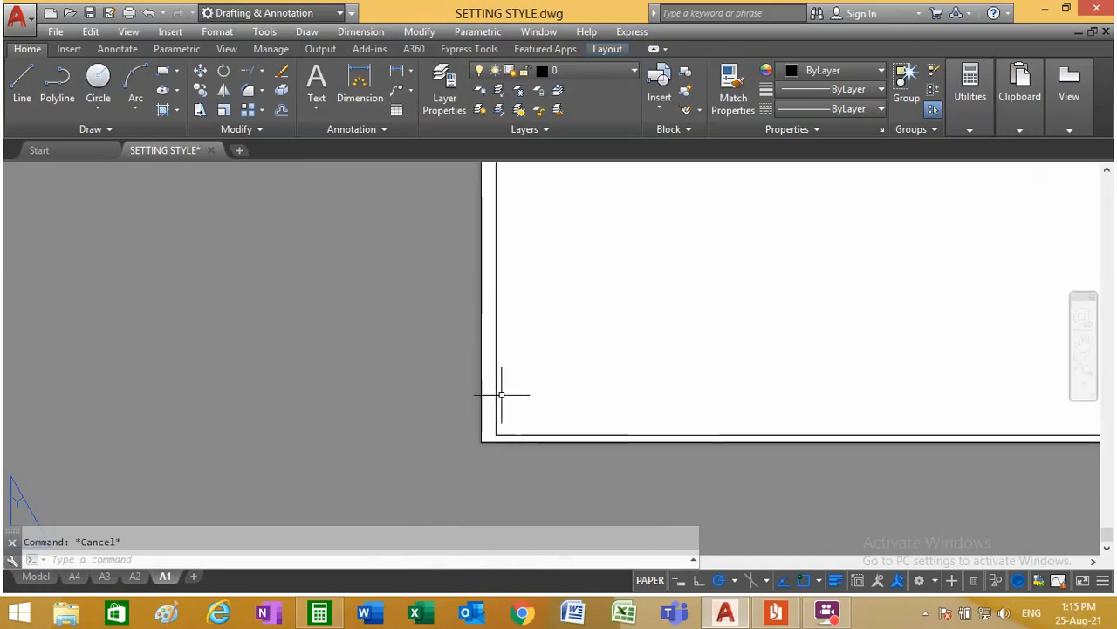
pyautogui.scroll(-3, 541, 384)
pyautogui.click(134, 576)
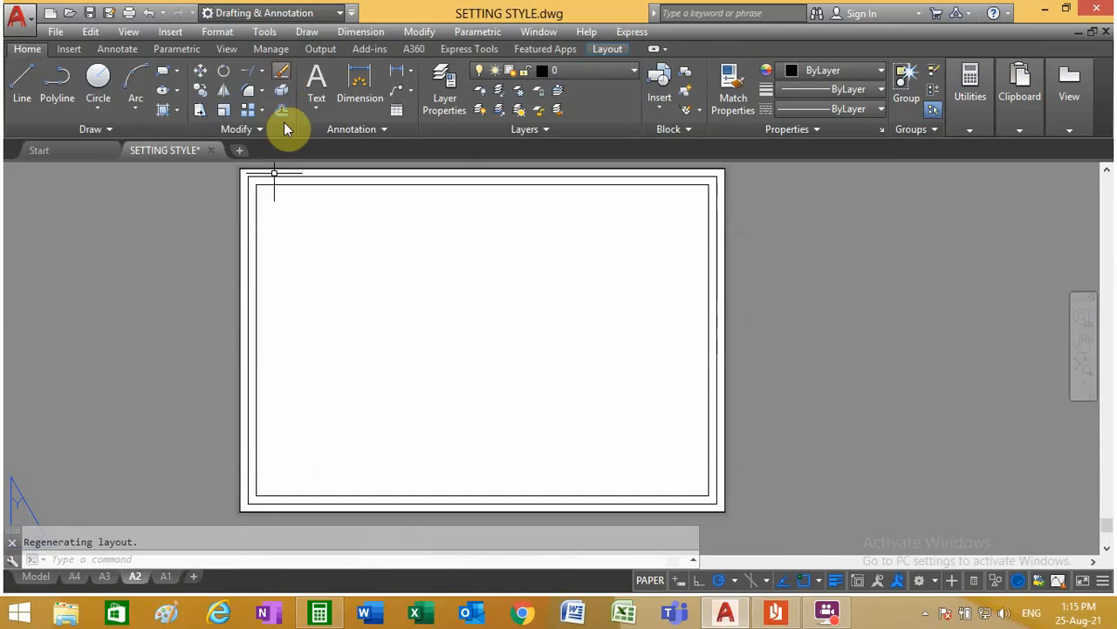
# Step: Erase A2's outer left frame line and the inner top, right and bottom frame lines
pyautogui.click(281, 75)
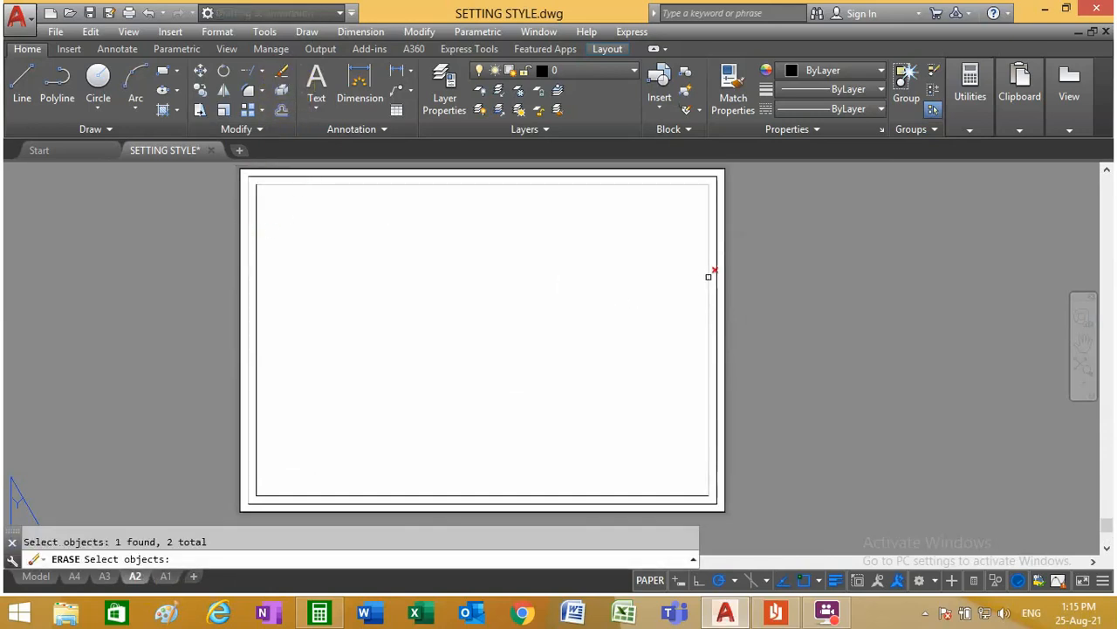
pyautogui.click(606, 489)
pyautogui.press('Return')
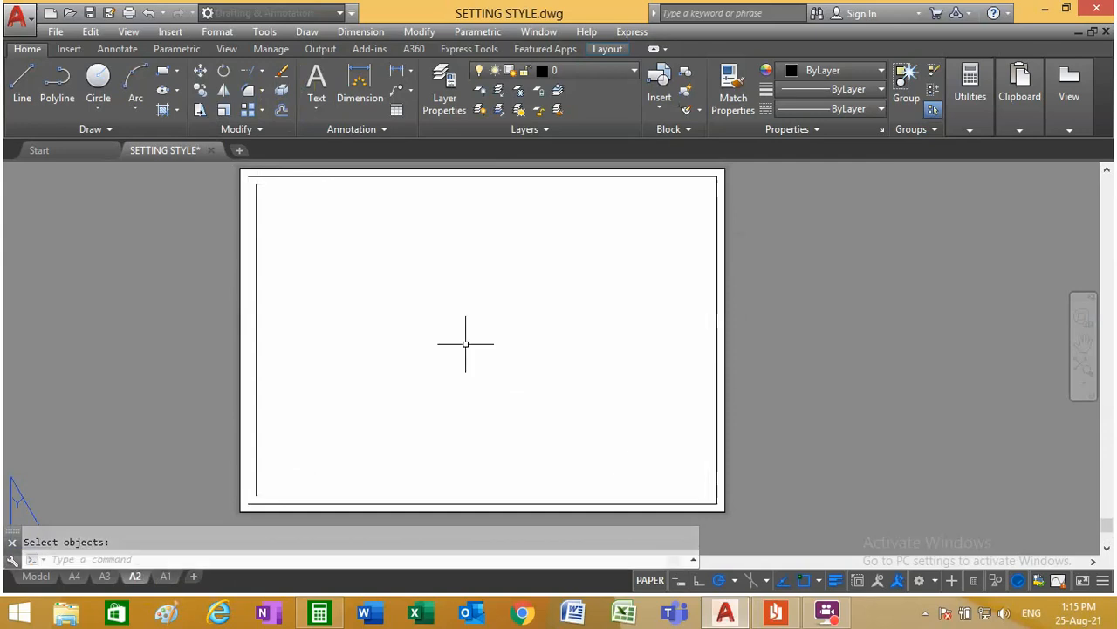
# Step: Extend both ends of A2's remaining left frame line to the top and bottom frame lines
pyautogui.click(262, 69)
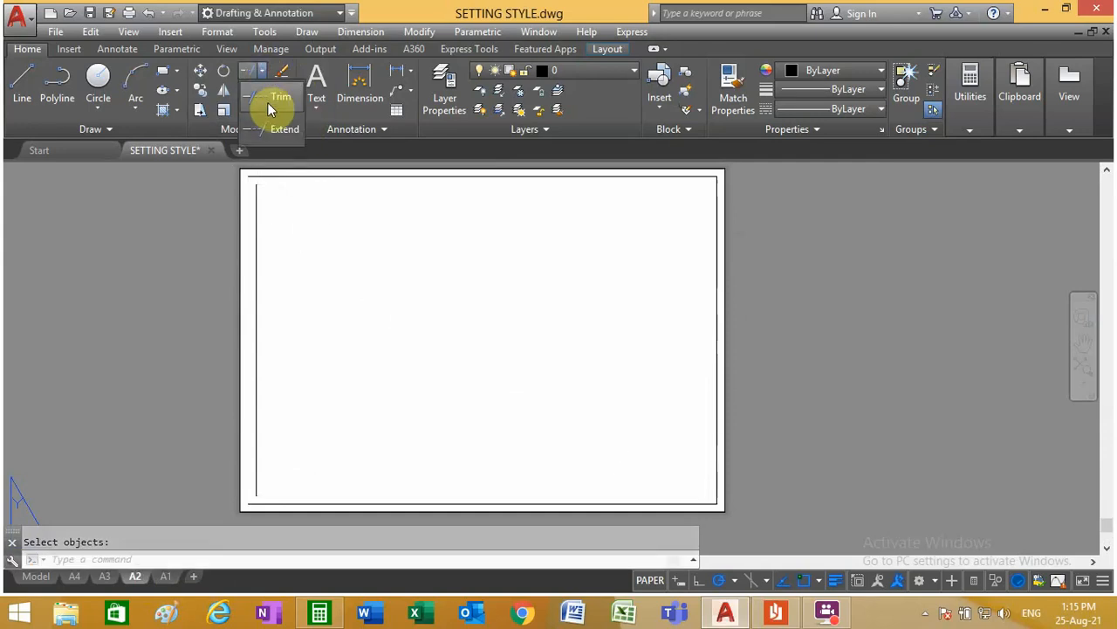
pyautogui.click(268, 135)
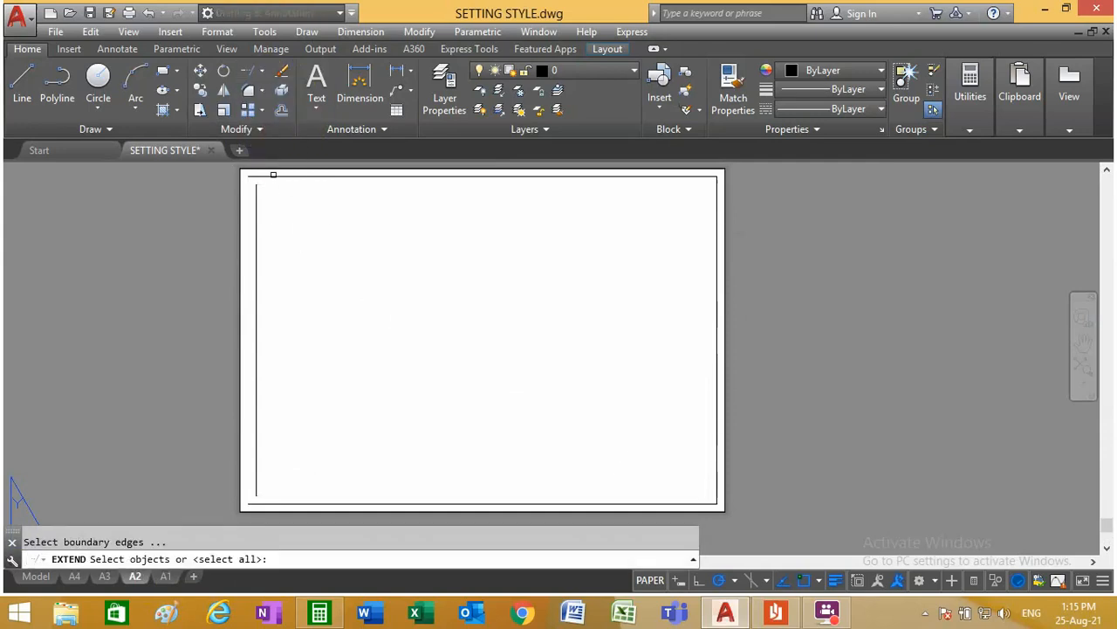
pyautogui.click(274, 176)
pyautogui.click(303, 500)
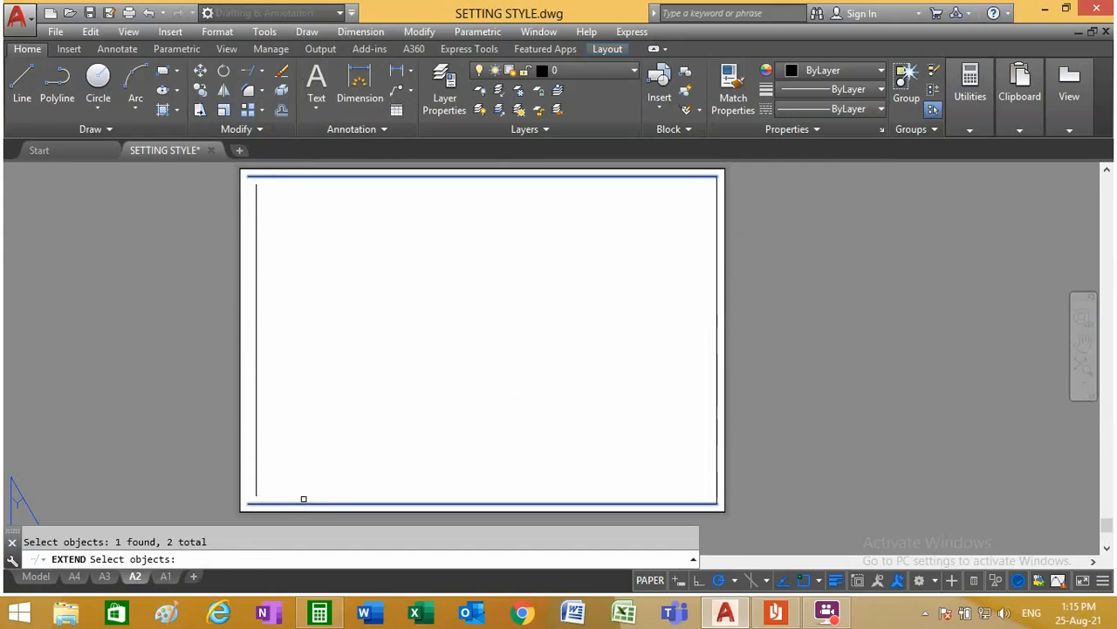
pyautogui.press('Return')
pyautogui.scroll(5, 250, 179)
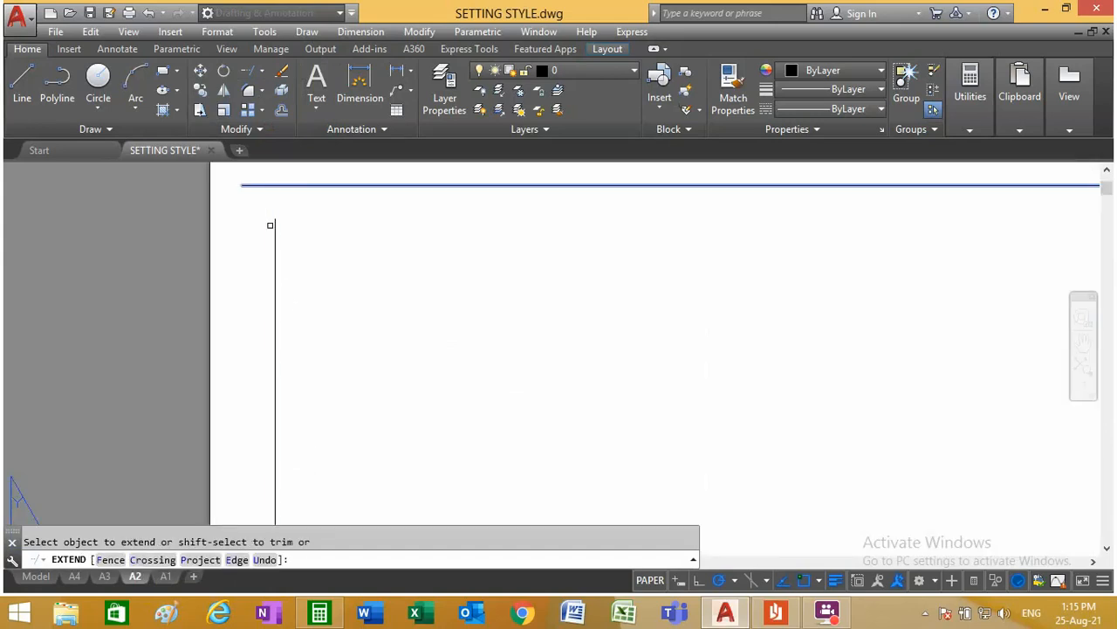
pyautogui.scroll(-3, 275, 229)
pyautogui.scroll(-3, 317, 395)
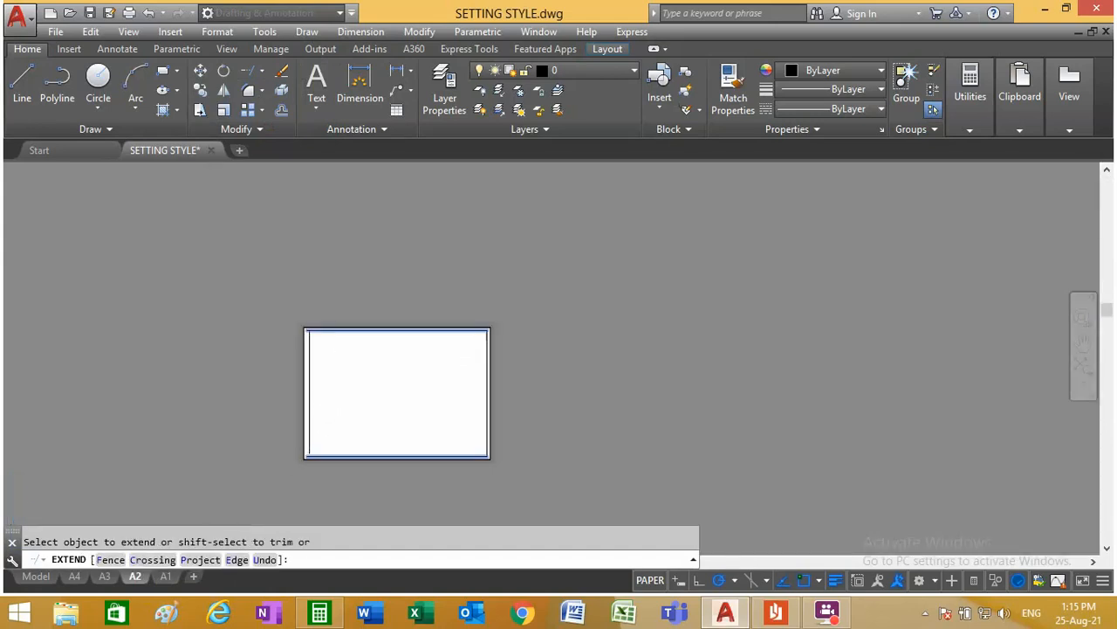
pyautogui.scroll(6, 312, 461)
pyautogui.rightClick(375, 419)
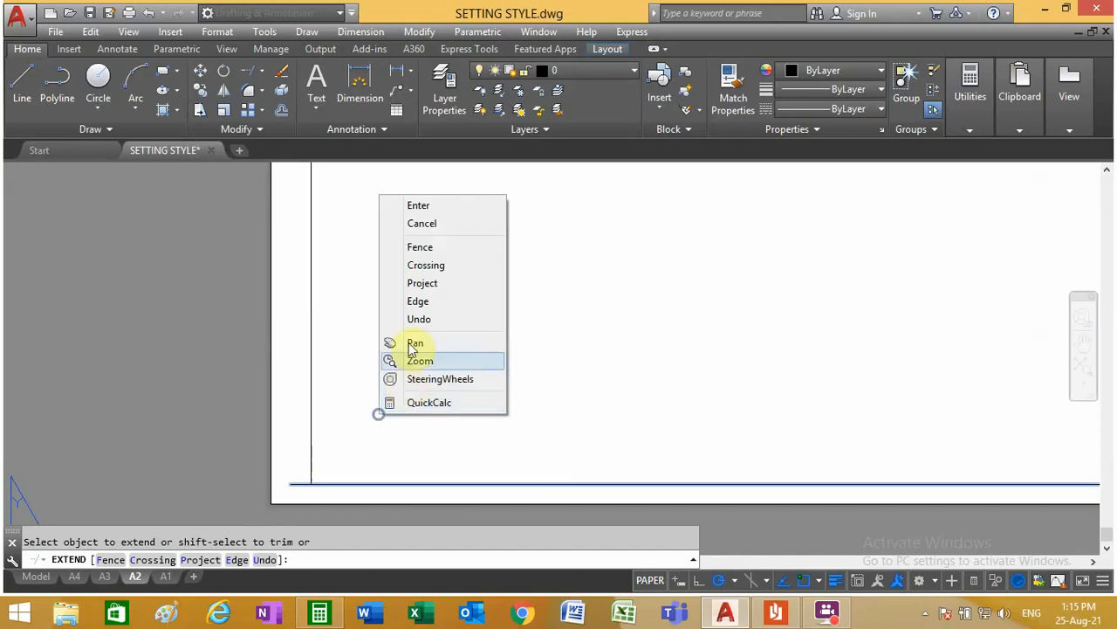
pyautogui.click(398, 206)
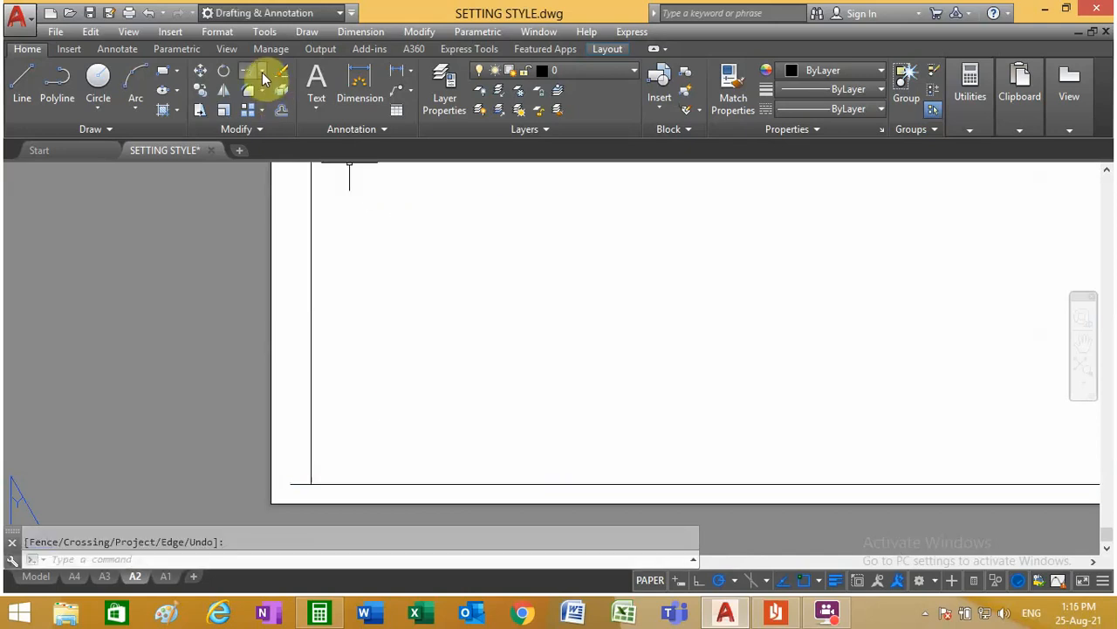
# Step: Shorten A2's bottom frame line by stretching its left end to the lower end of the left frame line
pyautogui.click(262, 72)
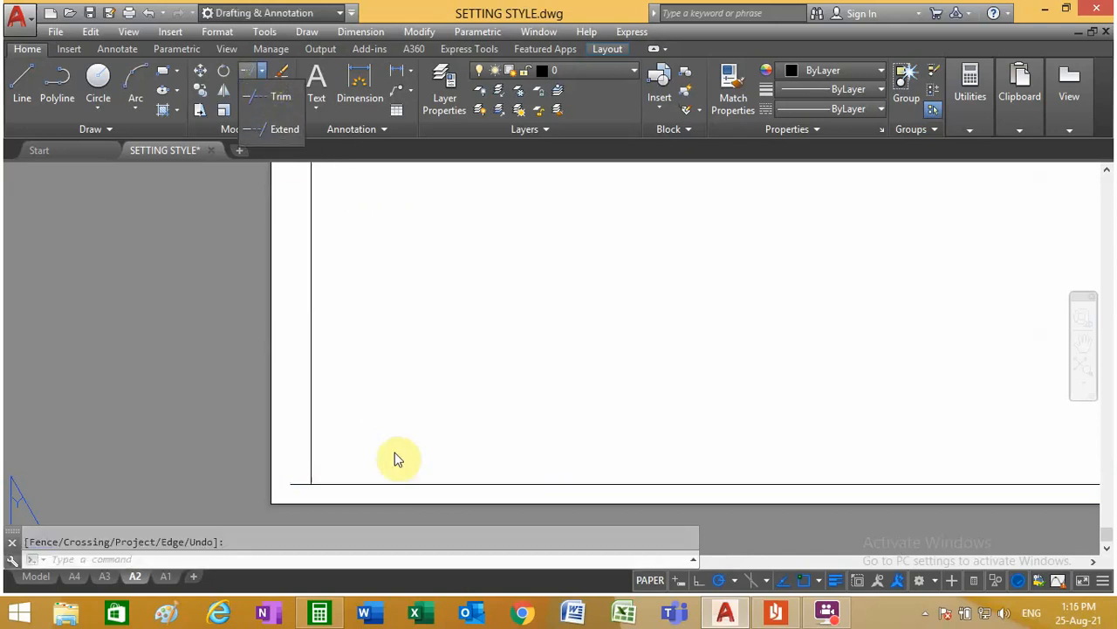
pyautogui.click(389, 420)
pyautogui.scroll(5, 297, 490)
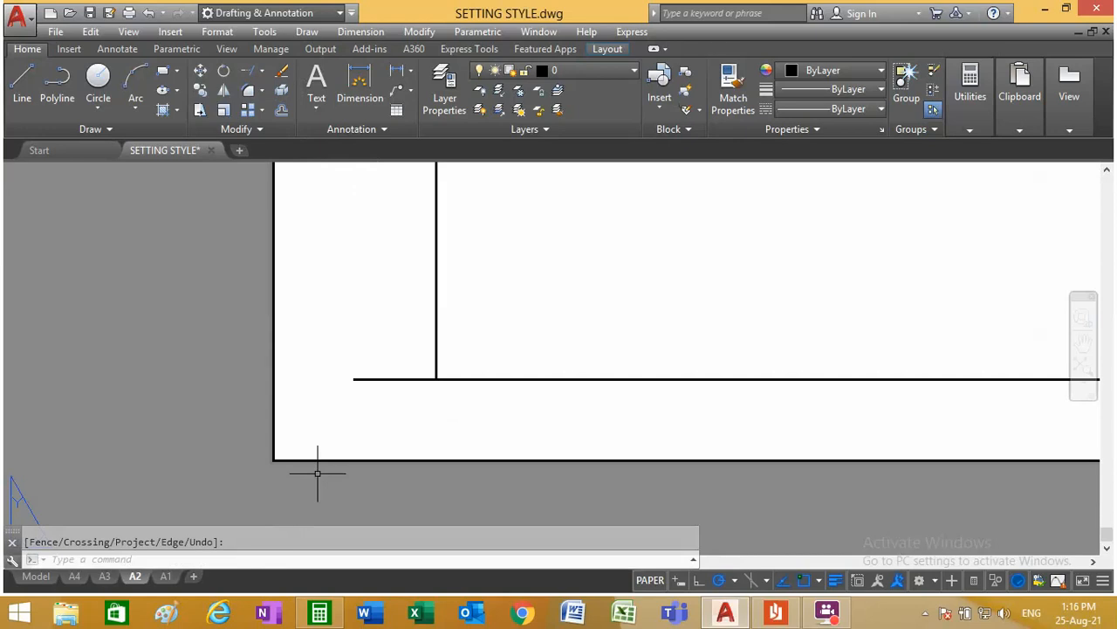
pyautogui.press('Escape')
pyautogui.click(356, 379)
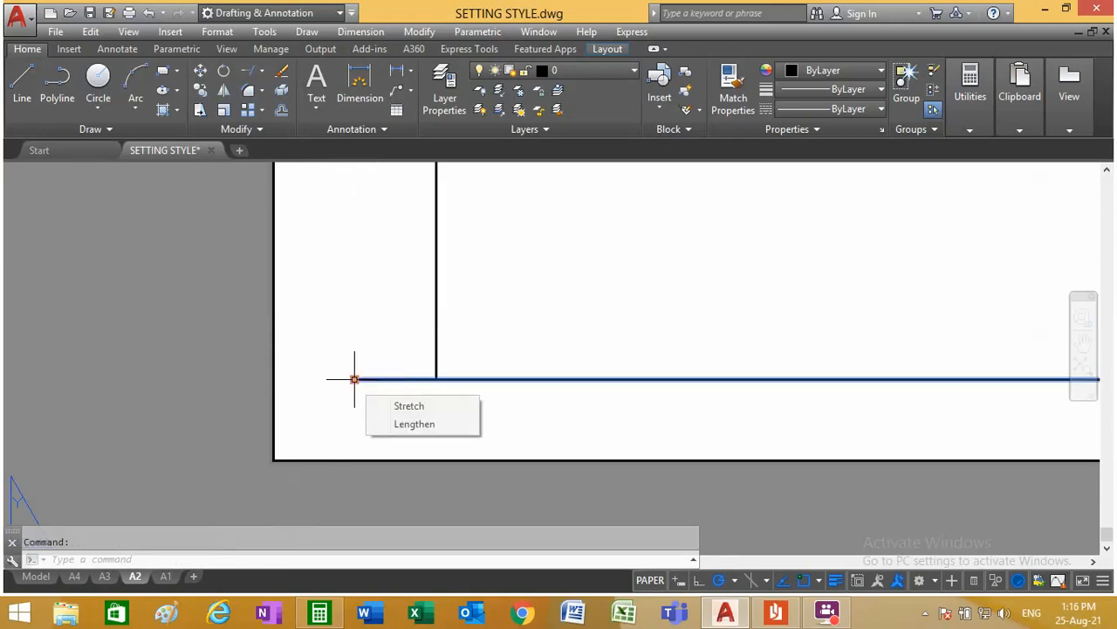
pyautogui.click(354, 379)
pyautogui.click(436, 379)
# Step: Shorten A2's top frame line by stretching its left end to the upper end of the left frame line
pyautogui.scroll(-8, 383, 416)
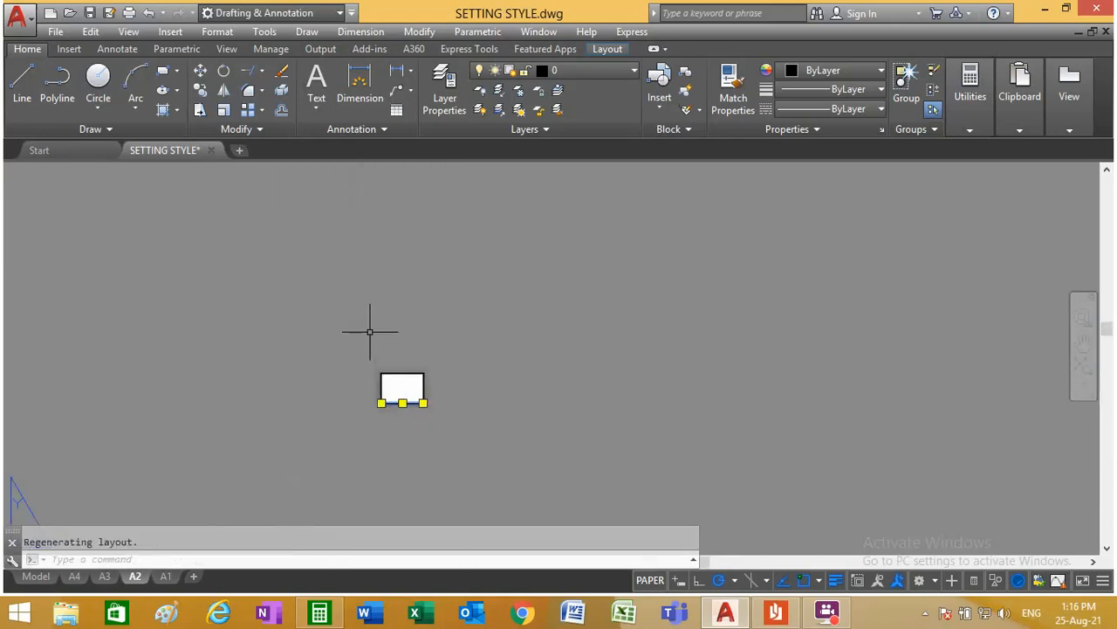
pyautogui.scroll(6, 389, 380)
pyautogui.scroll(3, 297, 434)
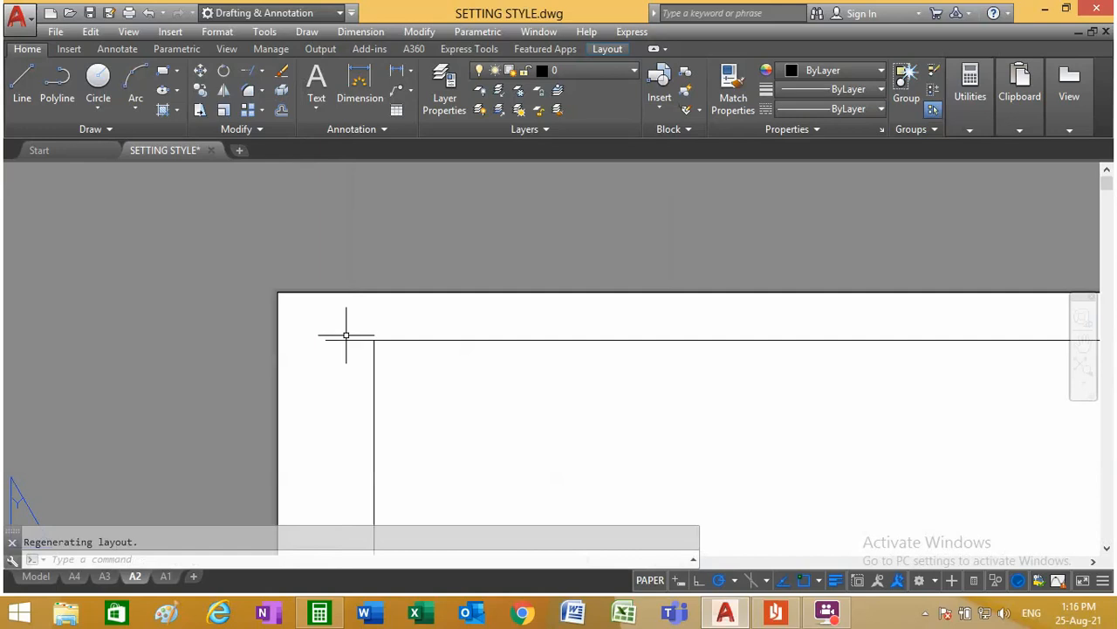
pyautogui.click(336, 338)
pyautogui.click(326, 339)
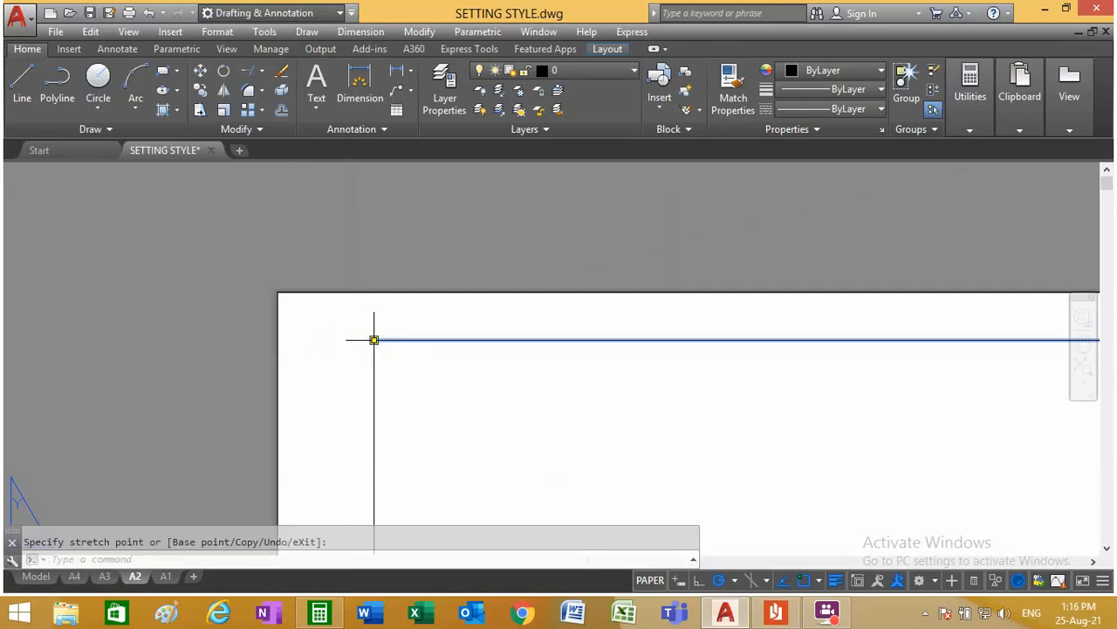
pyautogui.press('Escape')
# Step: Check the corners of the A2 frame and switch to the A3 layout
pyautogui.scroll(-6, 379, 369)
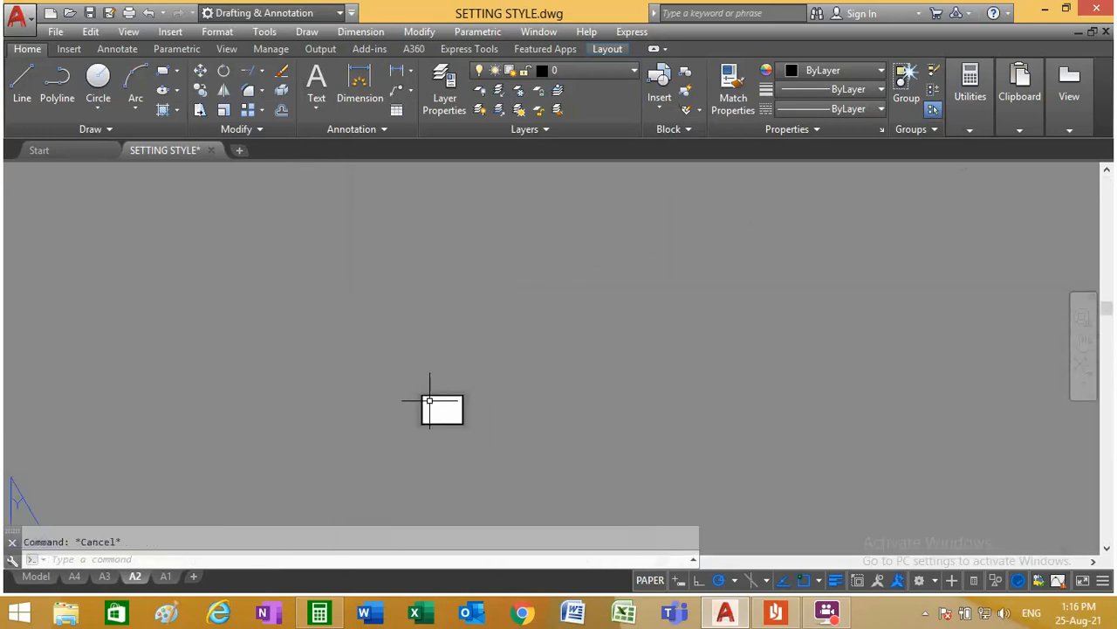
pyautogui.scroll(2, 302, 436)
pyautogui.scroll(-6, 319, 460)
pyautogui.scroll(8, 374, 331)
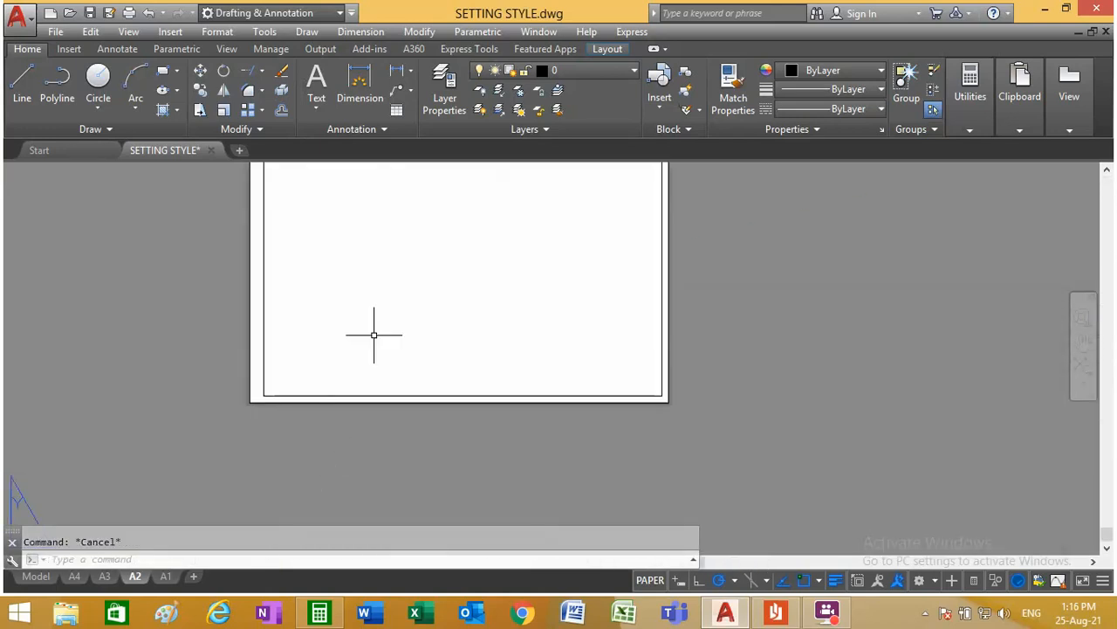
pyautogui.scroll(-6, 321, 295)
pyautogui.scroll(4, 322, 295)
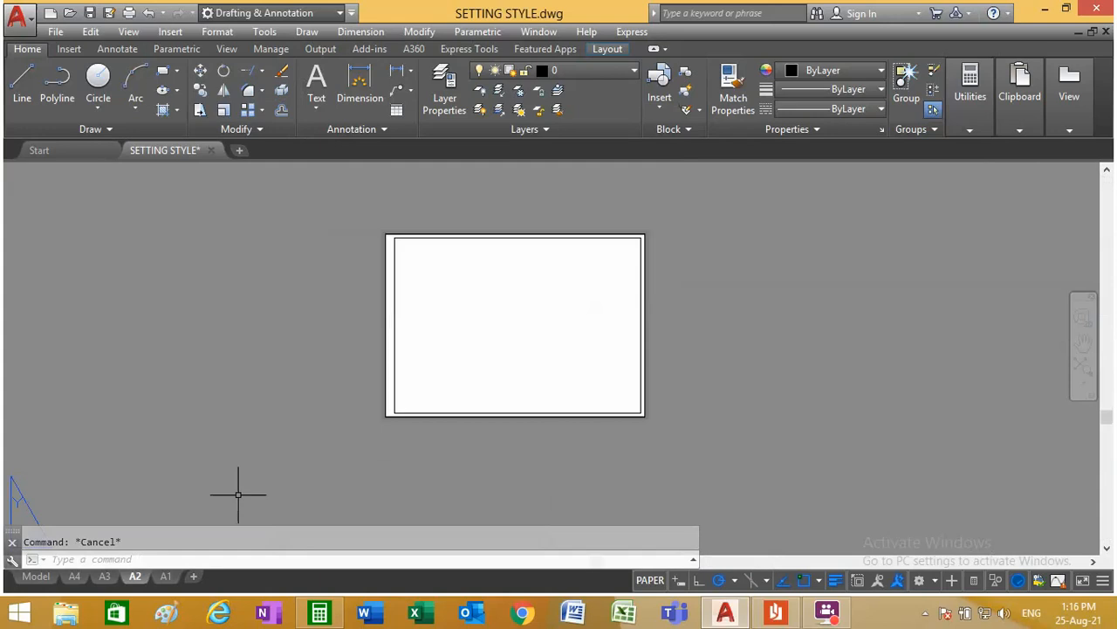
pyautogui.click(103, 576)
# Step: Erase A3's outer left frame line and the inner top, right and bottom frame lines
pyautogui.scroll(4, 309, 462)
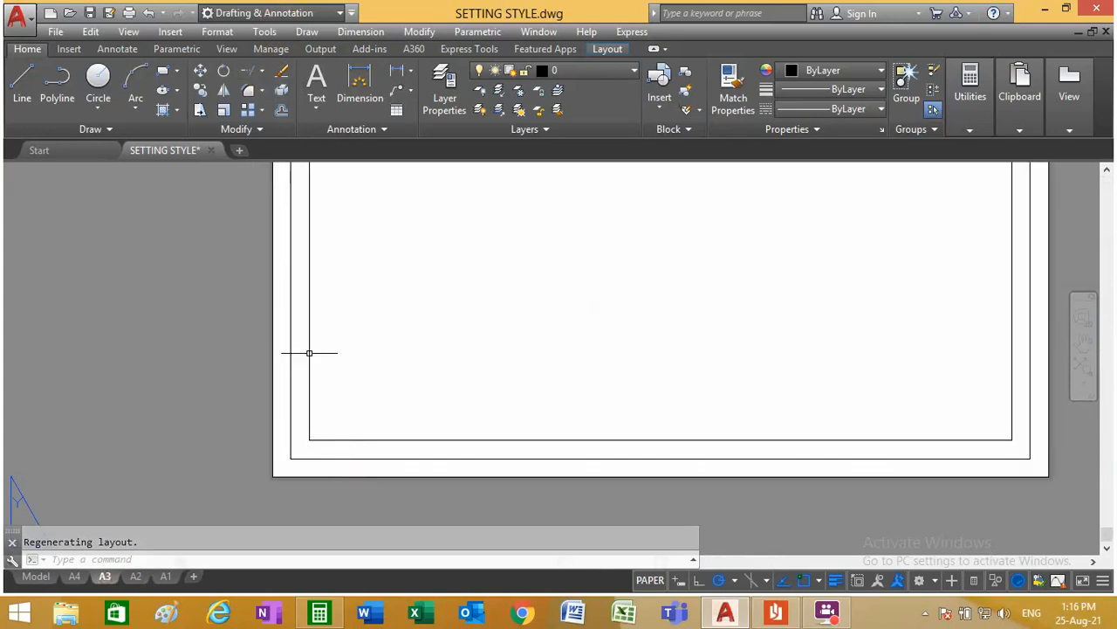
pyautogui.click(282, 70)
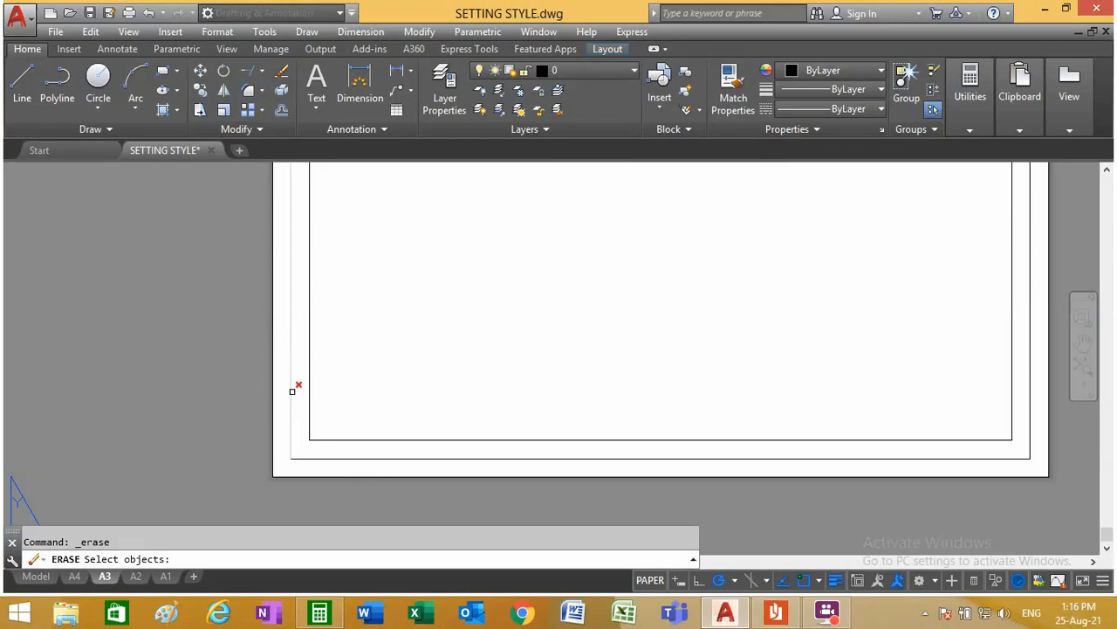
pyautogui.scroll(-4, 367, 395)
pyautogui.scroll(2, 332, 250)
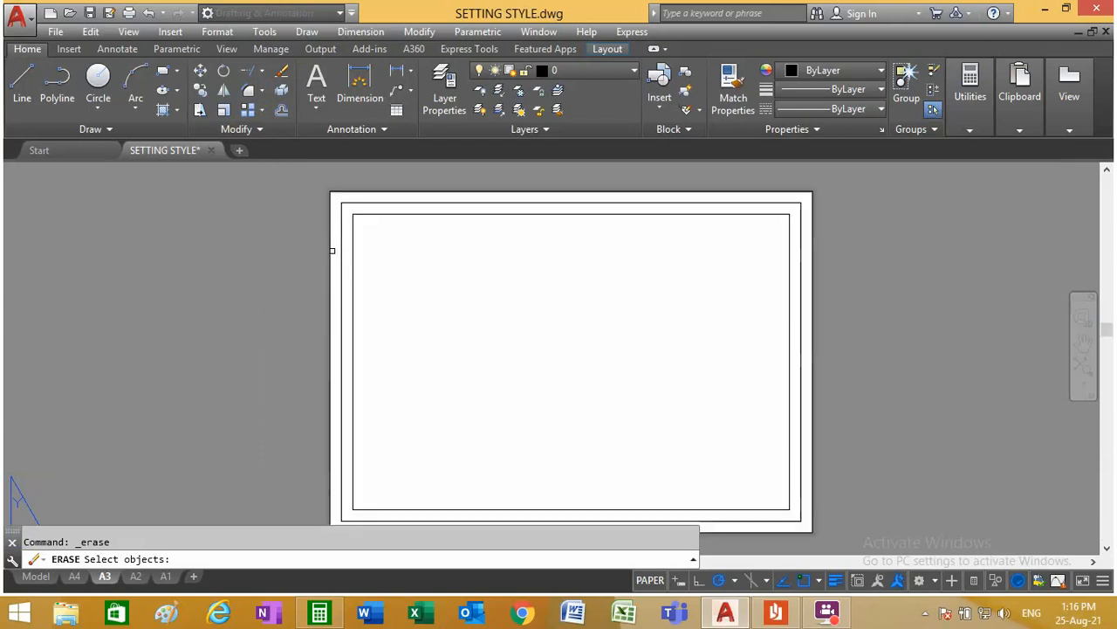
pyautogui.click(385, 213)
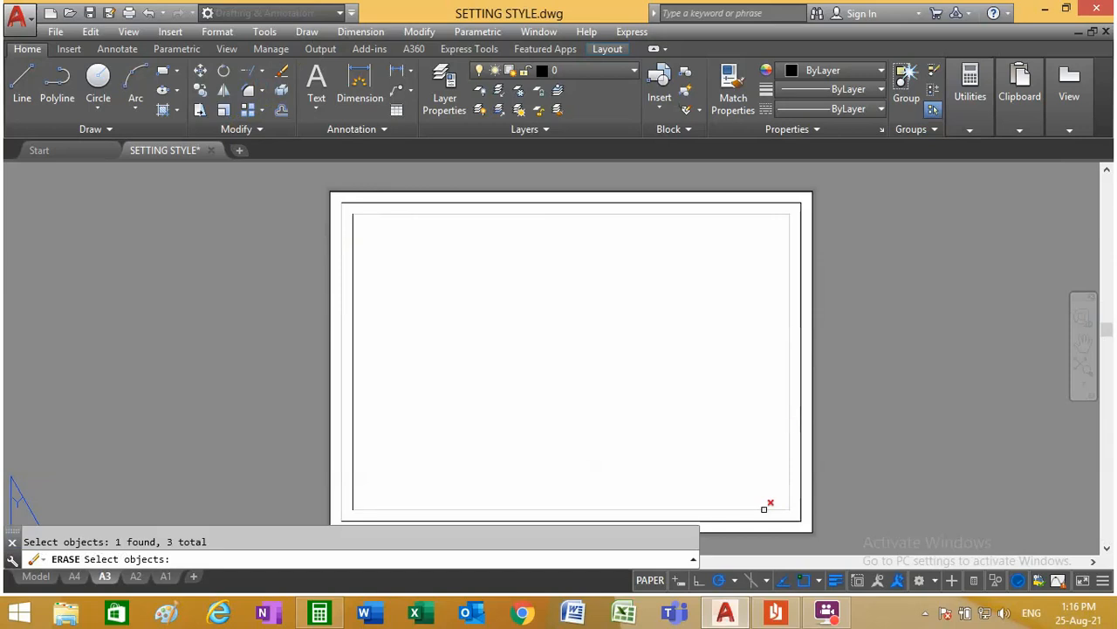
pyautogui.press('Return')
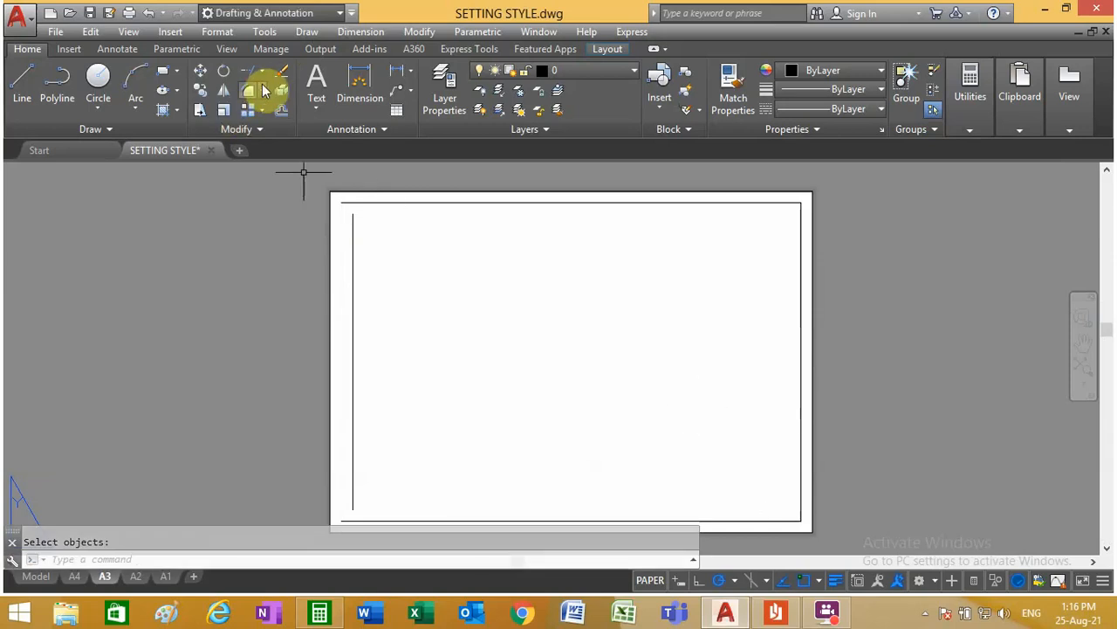
# Step: Extend both ends of A3's remaining left frame line to the top and bottom frame lines
pyautogui.click(274, 128)
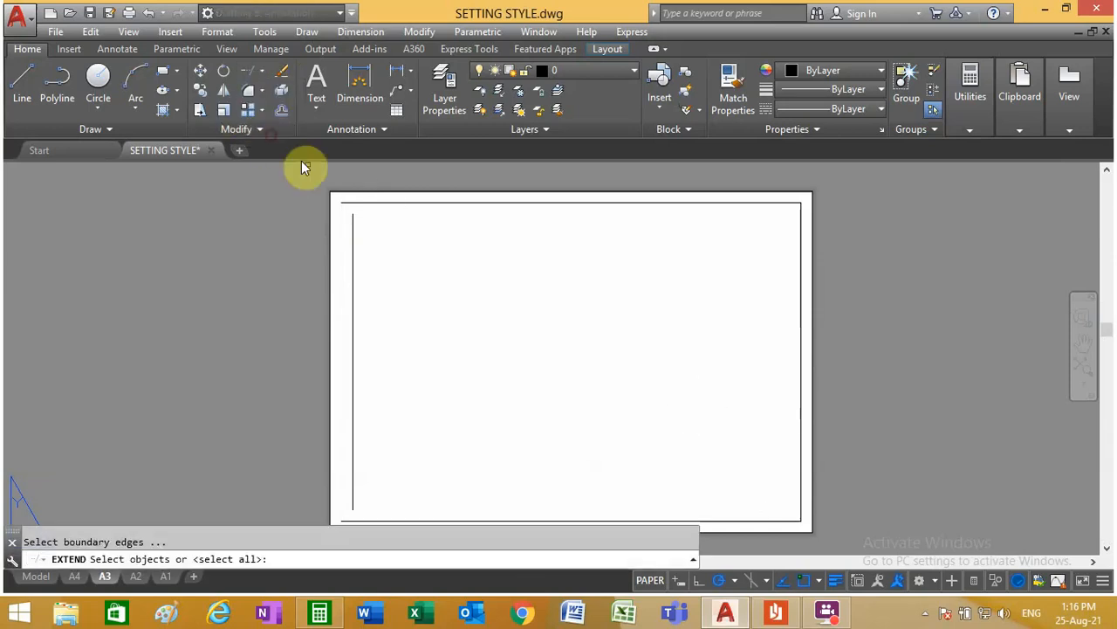
pyautogui.click(373, 204)
pyautogui.scroll(-5, 372, 218)
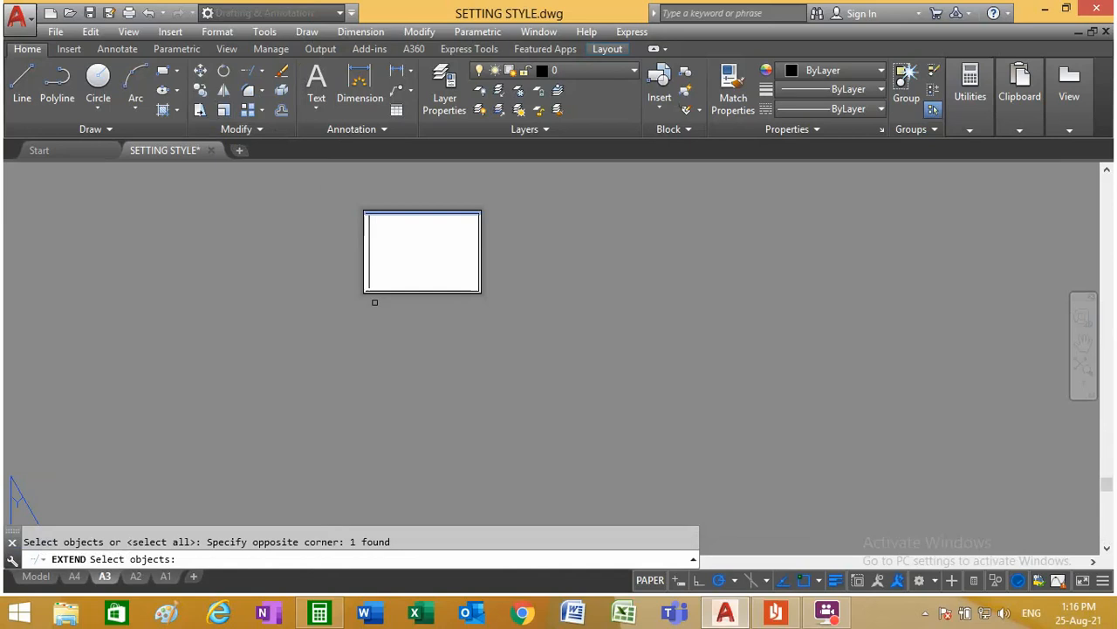
pyautogui.scroll(10, 378, 296)
pyautogui.click(383, 278)
pyautogui.click(324, 206)
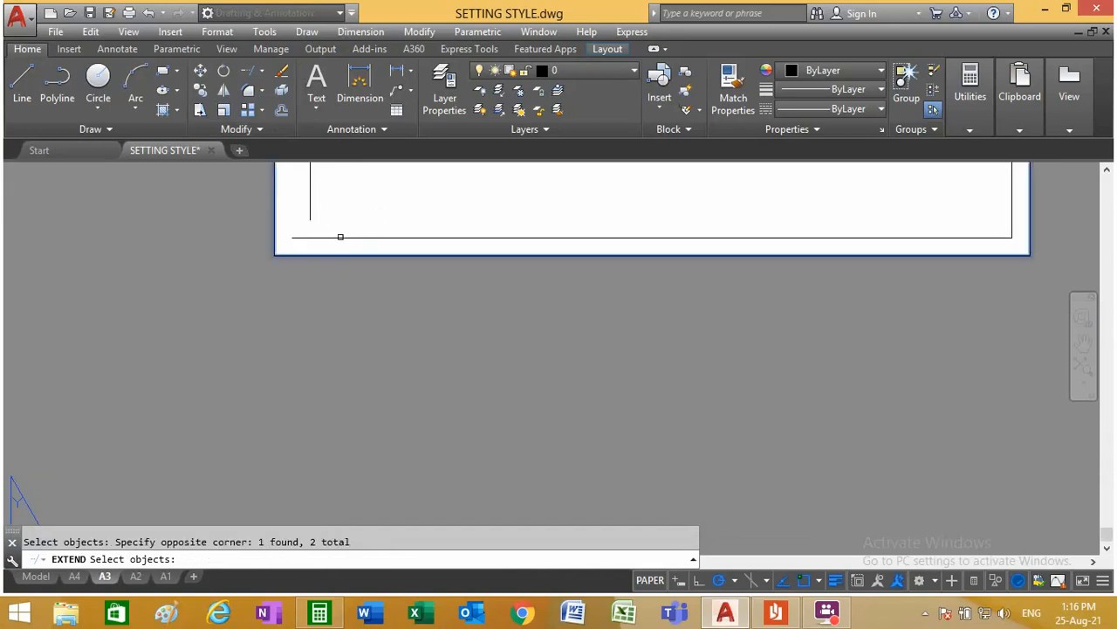
pyautogui.click(341, 237)
pyautogui.press('Return')
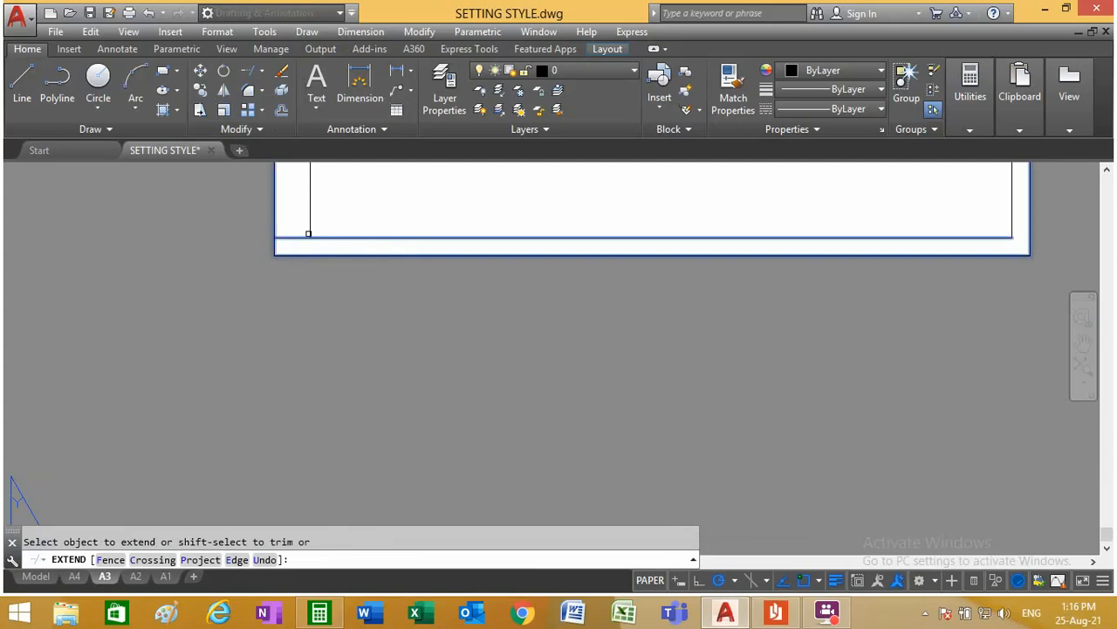
pyautogui.scroll(-8, 312, 264)
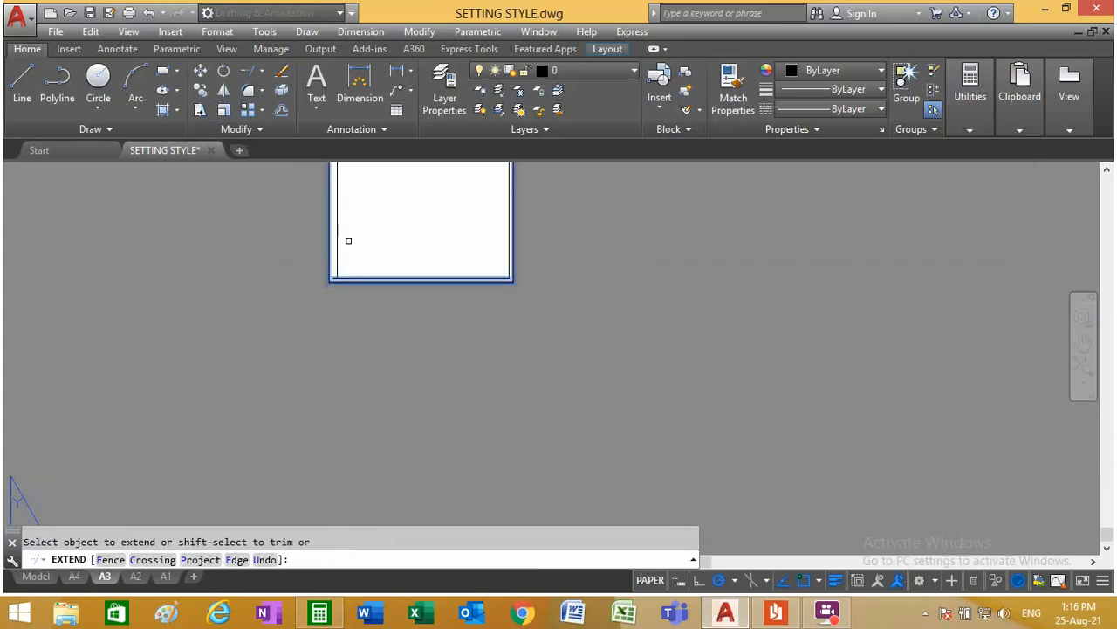
pyautogui.scroll(8, 349, 204)
pyautogui.scroll(3, 350, 204)
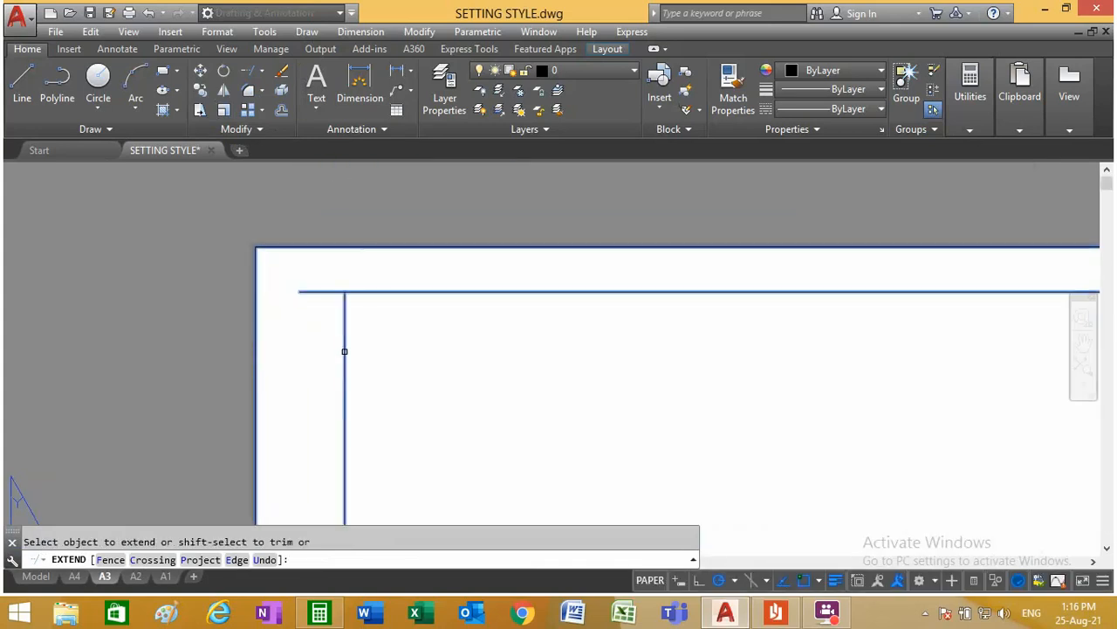
pyautogui.rightClick(376, 330)
pyautogui.click(412, 341)
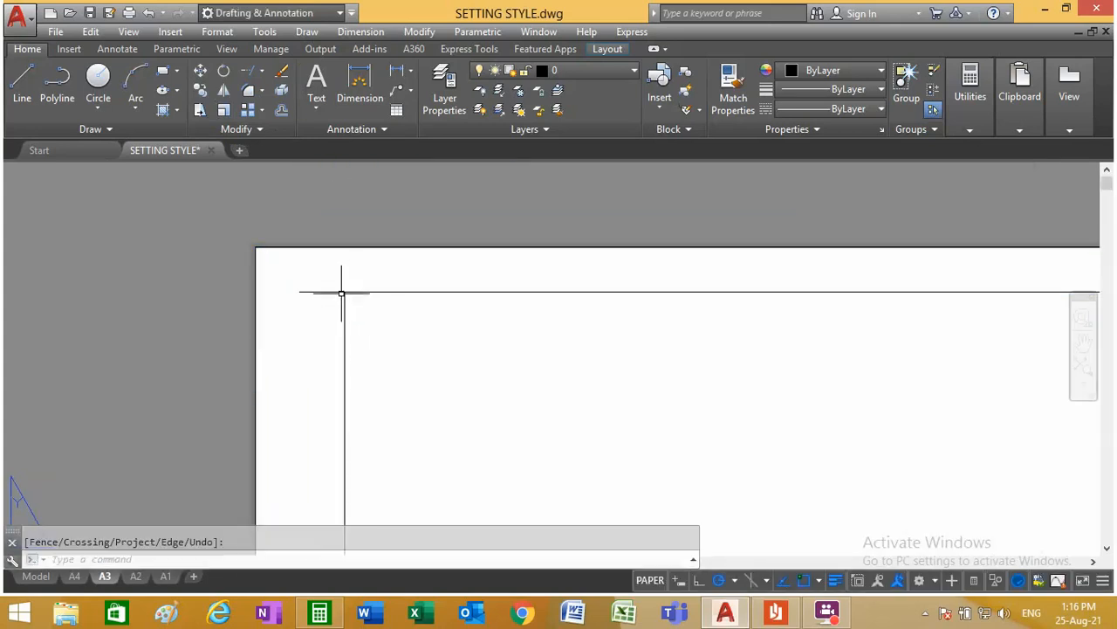
# Step: Shorten A3's top frame line by stretching its left end to the upper end of the left frame line
pyautogui.click(325, 292)
pyautogui.click(300, 291)
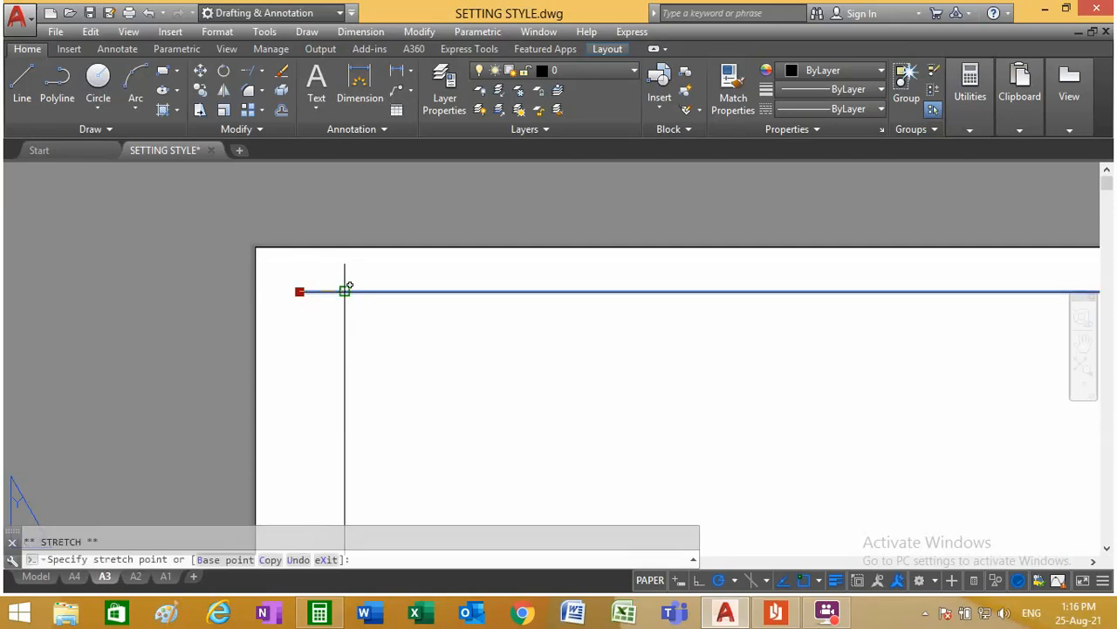
pyautogui.click(347, 290)
# Step: Shorten A3's bottom frame line by stretching its left end to the lower end of the left frame line
pyautogui.scroll(-5, 355, 281)
pyautogui.scroll(5, 355, 281)
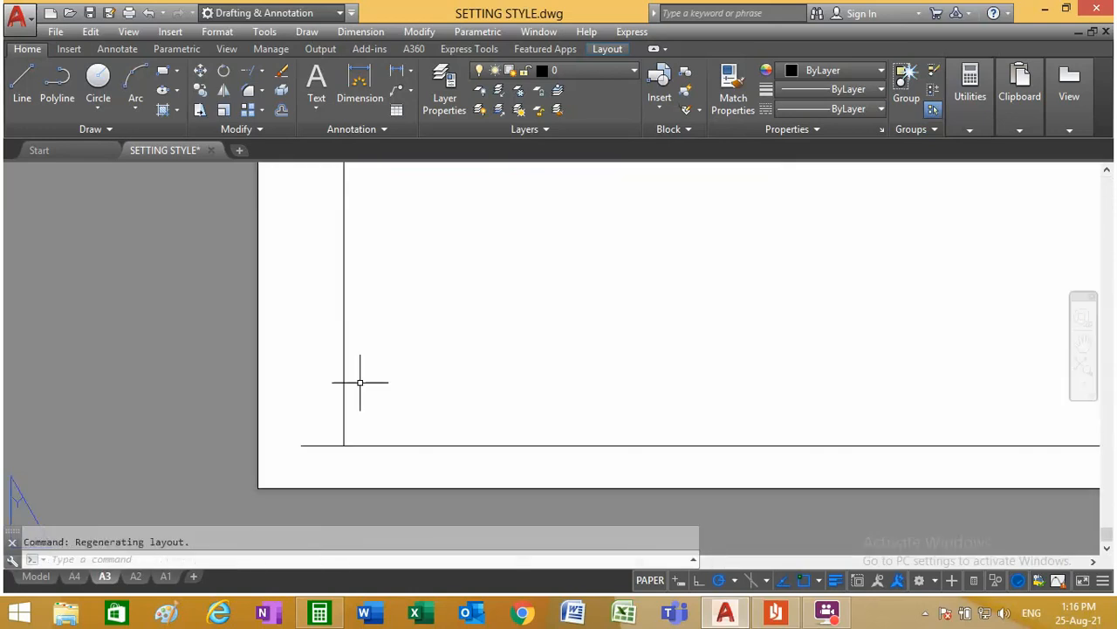
pyautogui.click(315, 444)
pyautogui.click(301, 445)
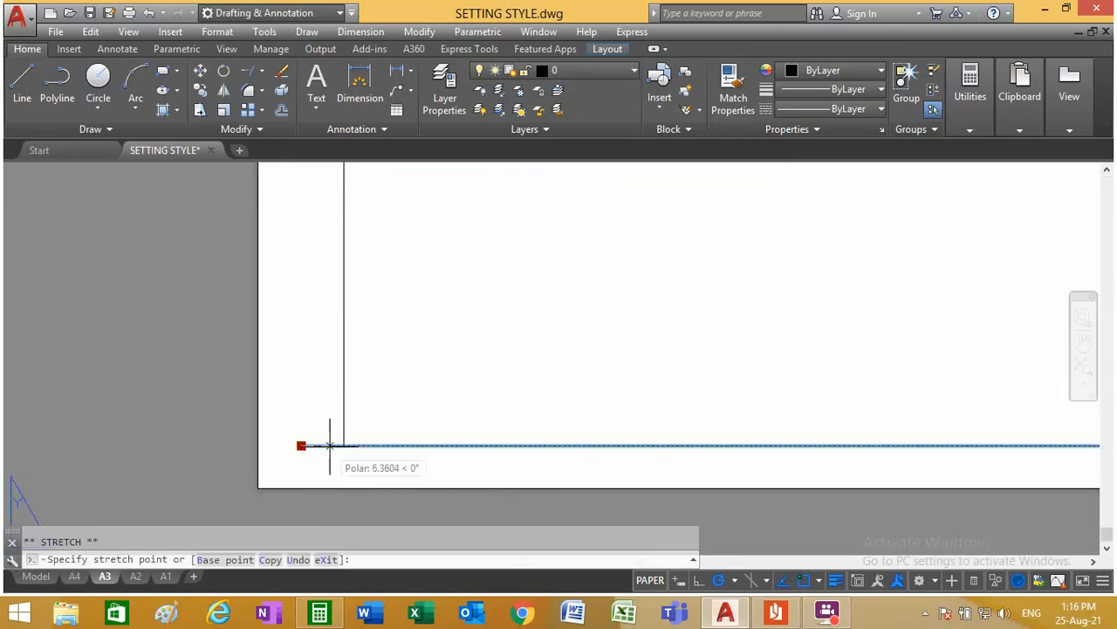
pyautogui.press('Escape')
pyautogui.scroll(-5, 340, 375)
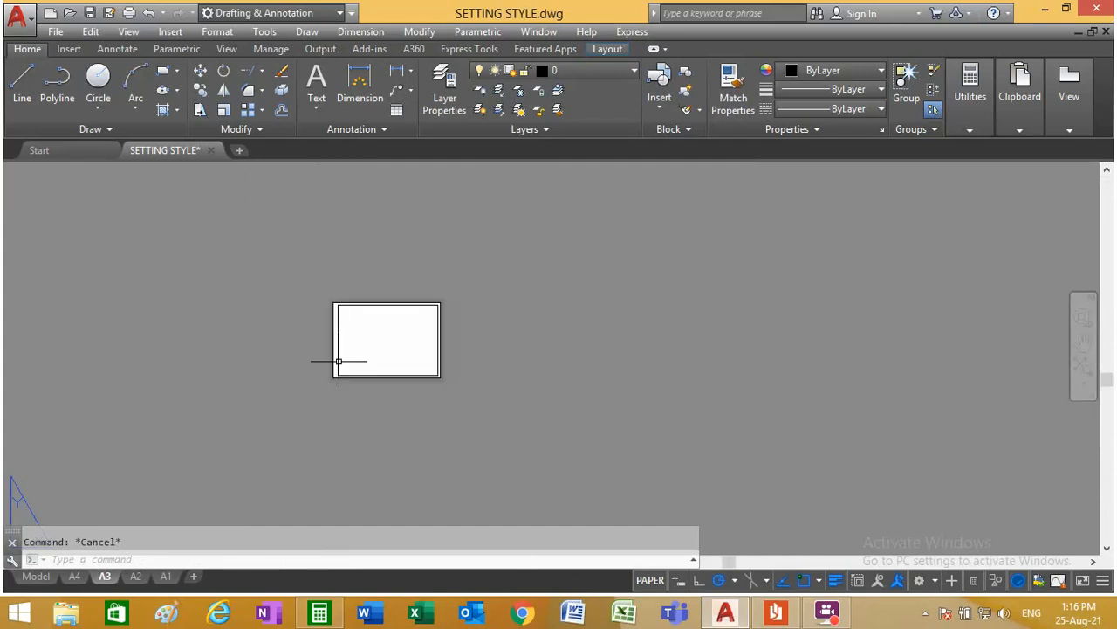
pyautogui.scroll(5, 429, 350)
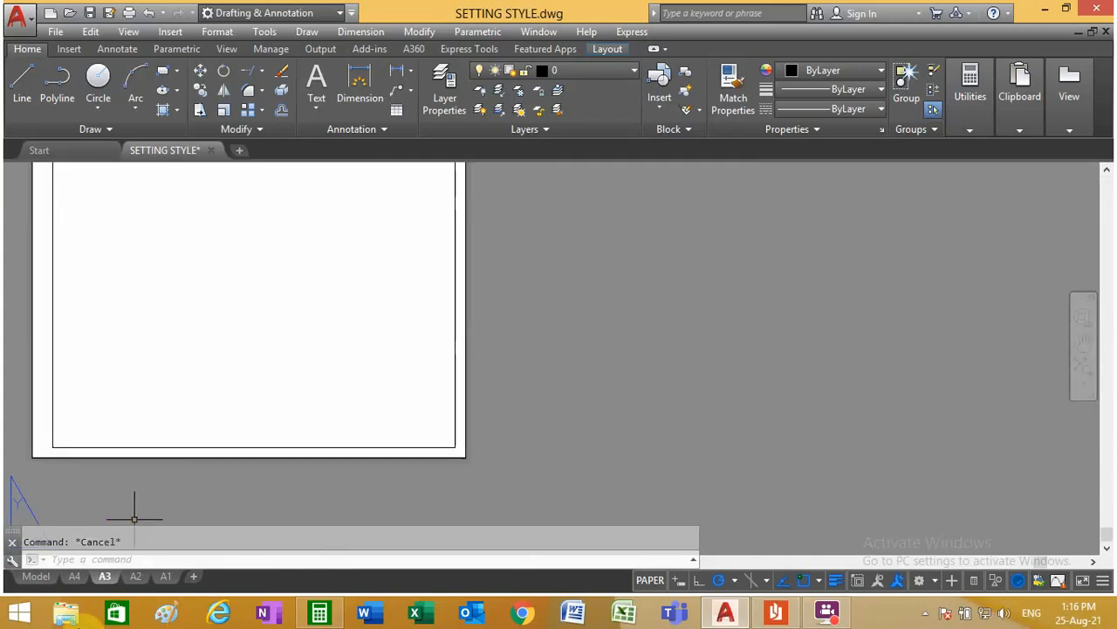
# Step: Review the title block on layout A4, compare it with layout A3, and examine the A3 title block in model space
pyautogui.click(74, 577)
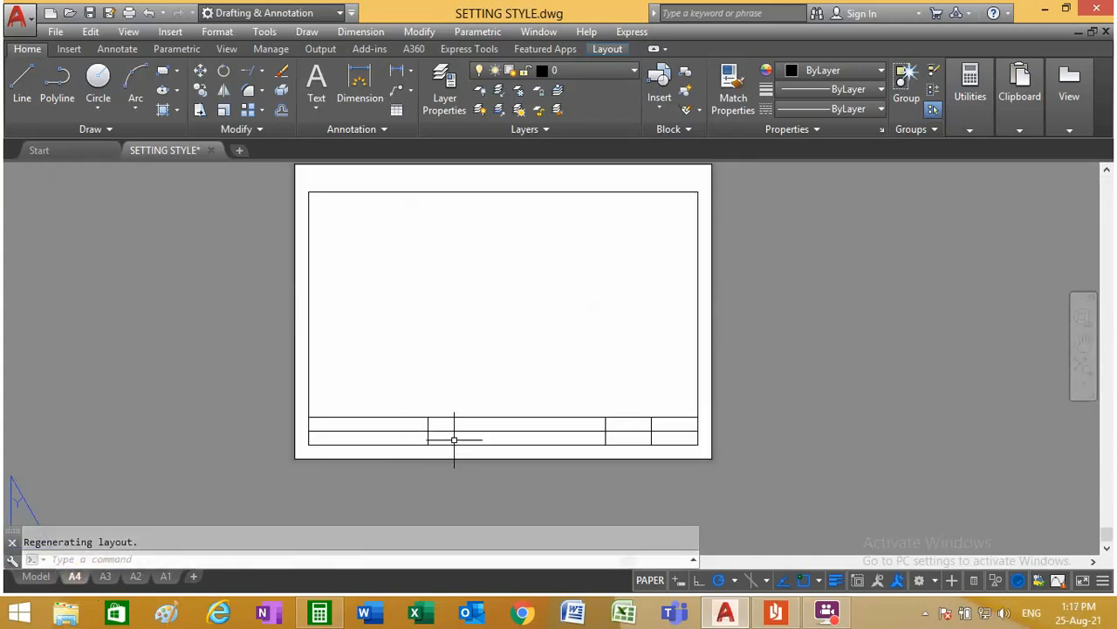
pyautogui.scroll(3, 478, 437)
pyautogui.scroll(-3, 419, 410)
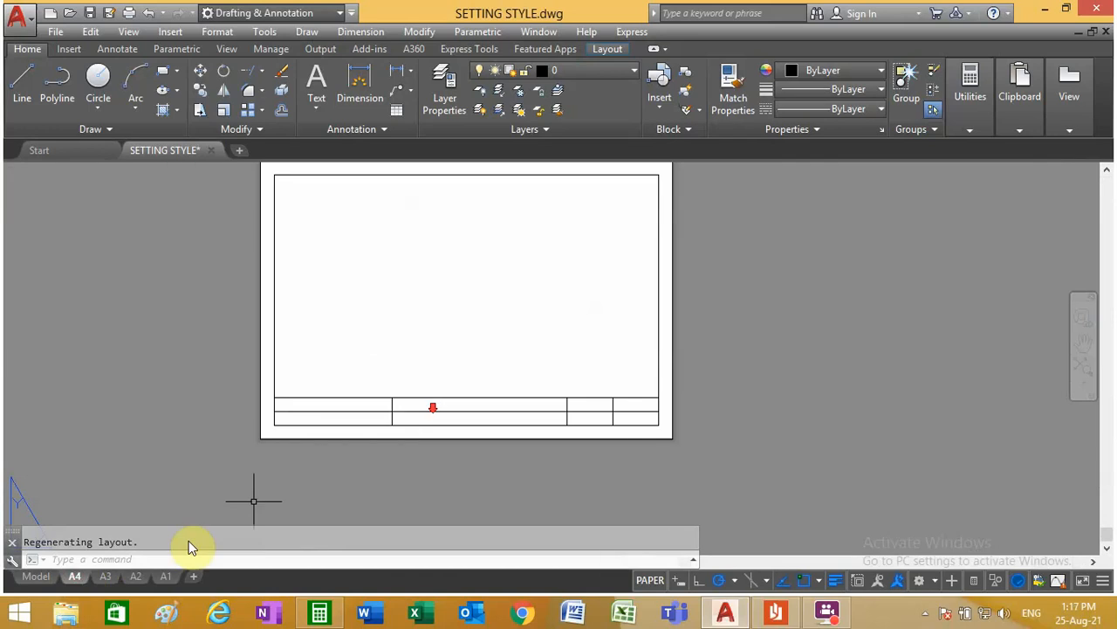
pyautogui.click(104, 576)
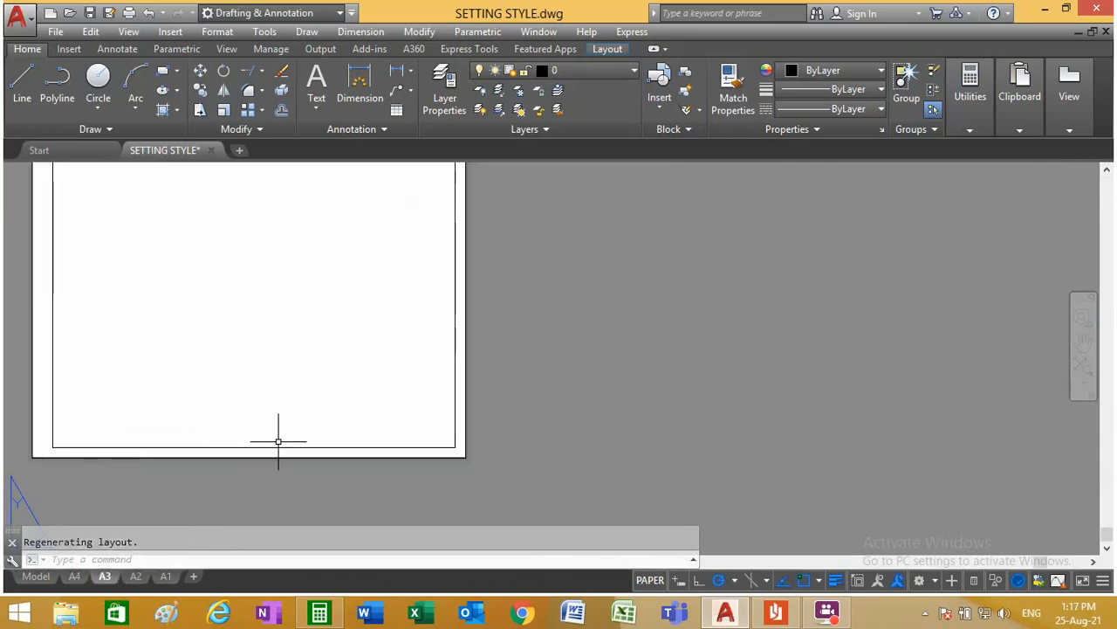
pyautogui.click(36, 576)
pyautogui.scroll(-5, 323, 424)
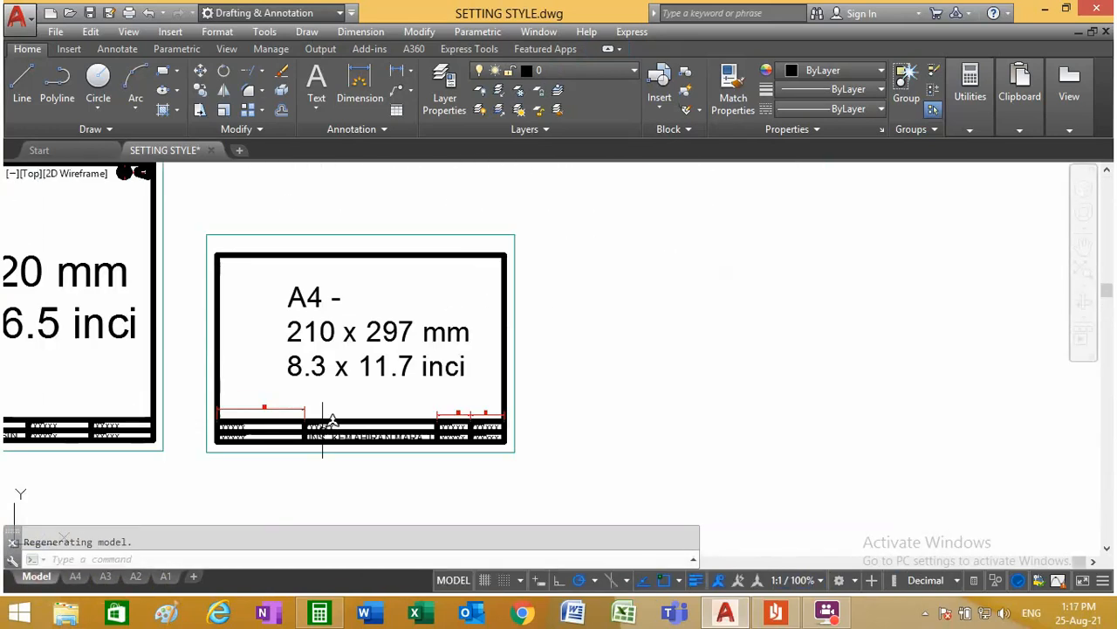
pyautogui.scroll(5, 103, 445)
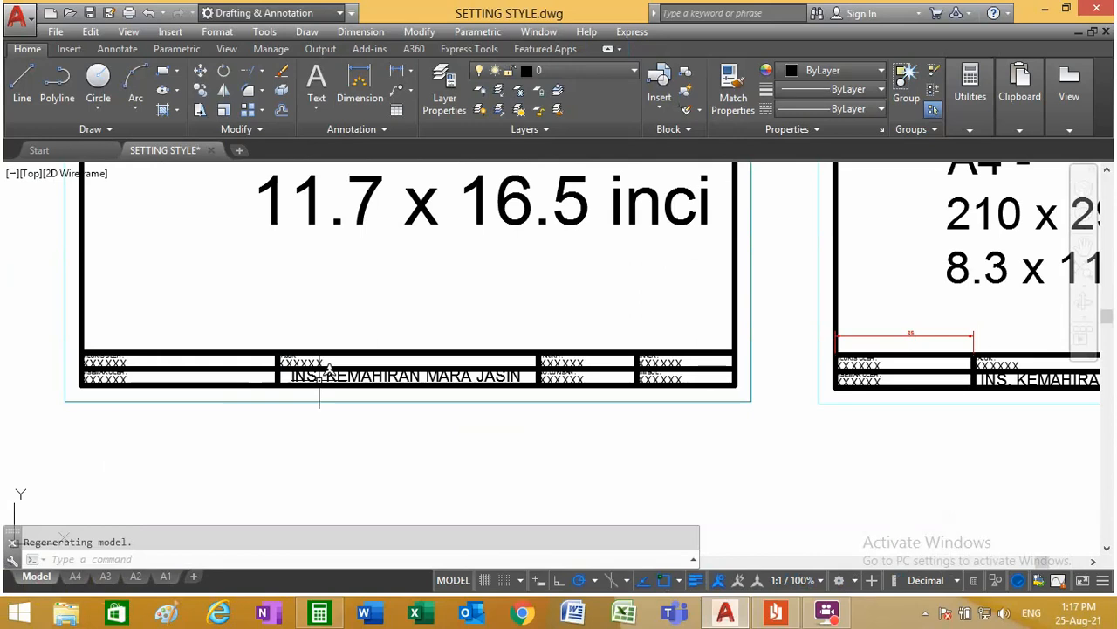
pyautogui.scroll(3, 282, 340)
pyautogui.scroll(-3, 280, 336)
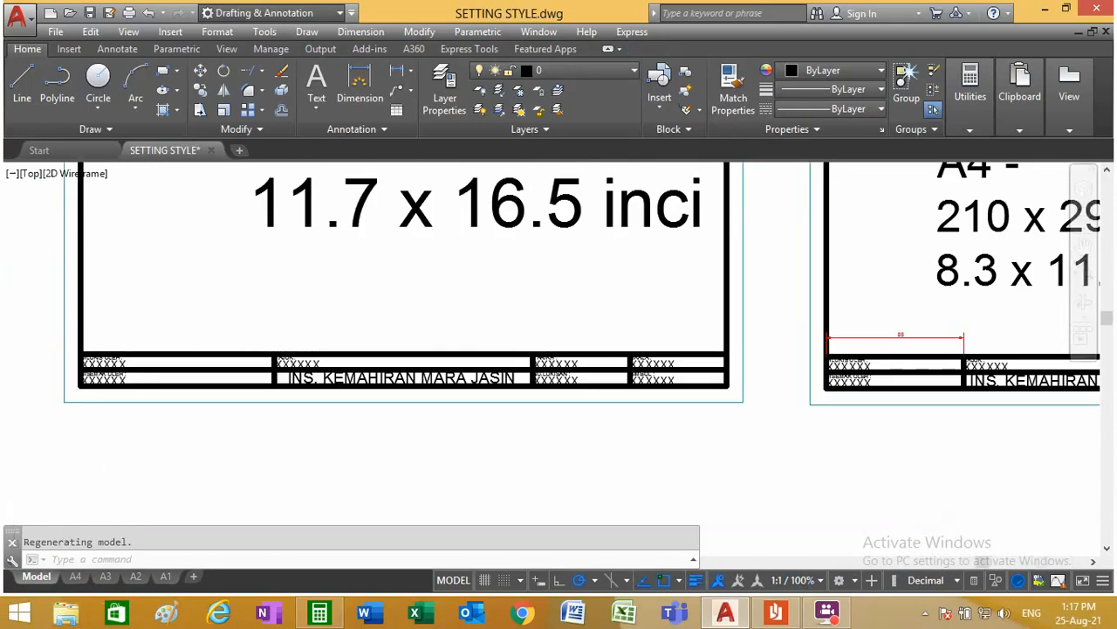
# Step: Make DL the current layer and add a linear dimension across the DILUKIS OLEH column of the A3 title block in model space
pyautogui.scroll(3, 70, 343)
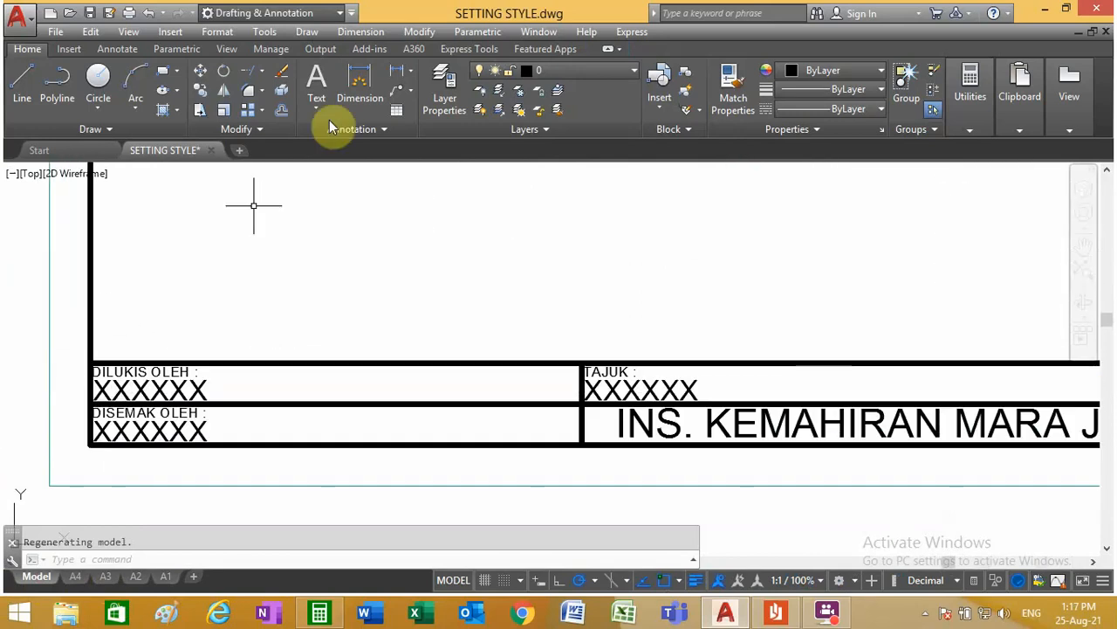
pyautogui.click(563, 75)
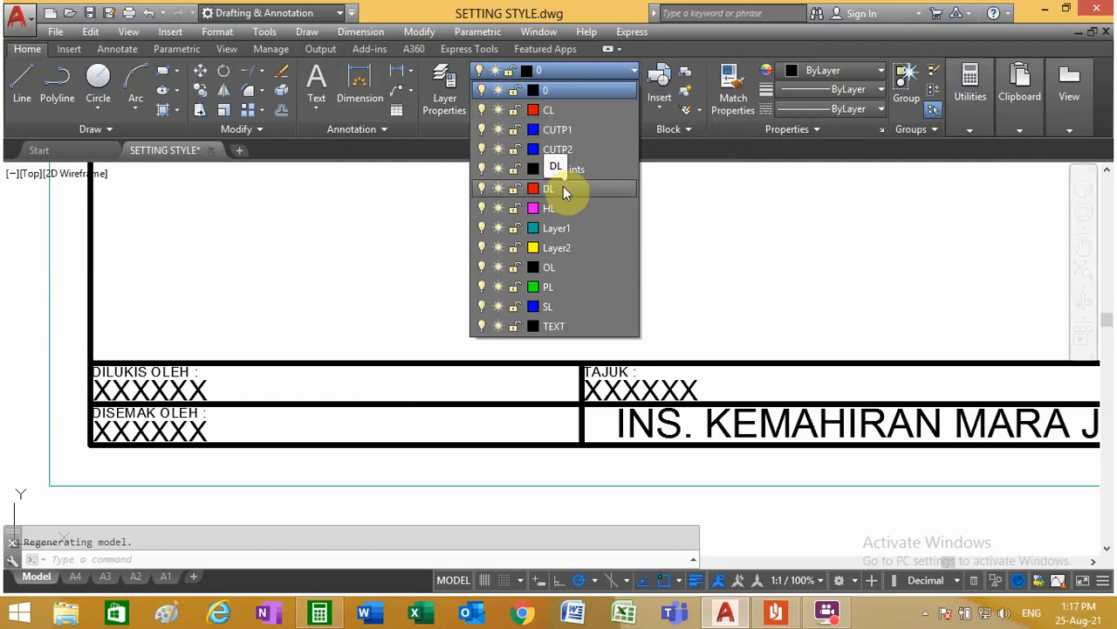
pyautogui.click(563, 188)
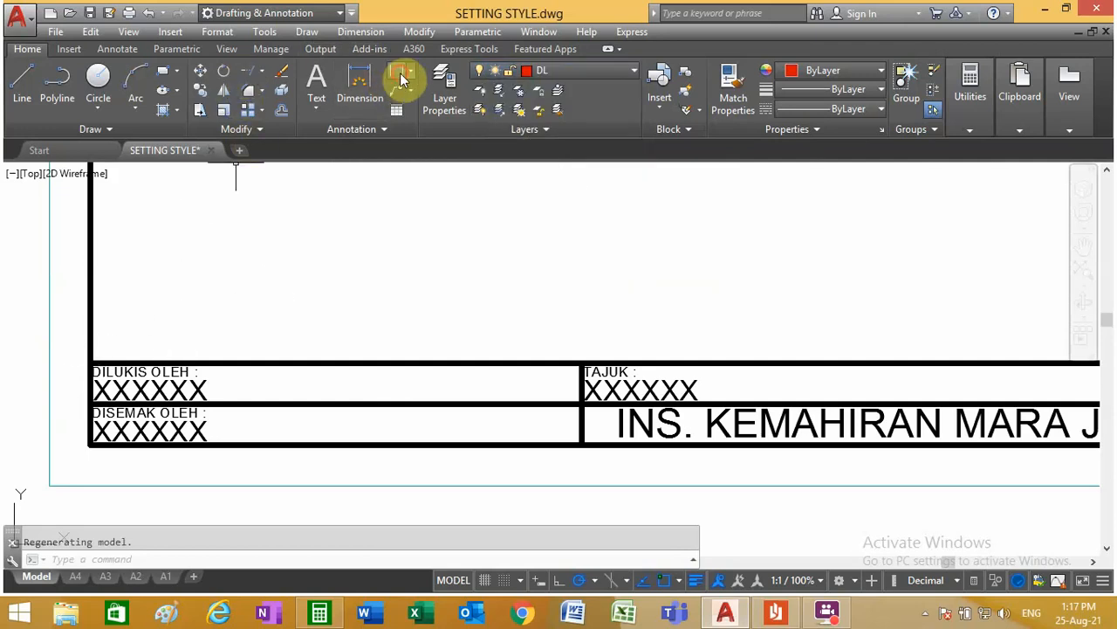
pyautogui.click(359, 87)
pyautogui.click(90, 361)
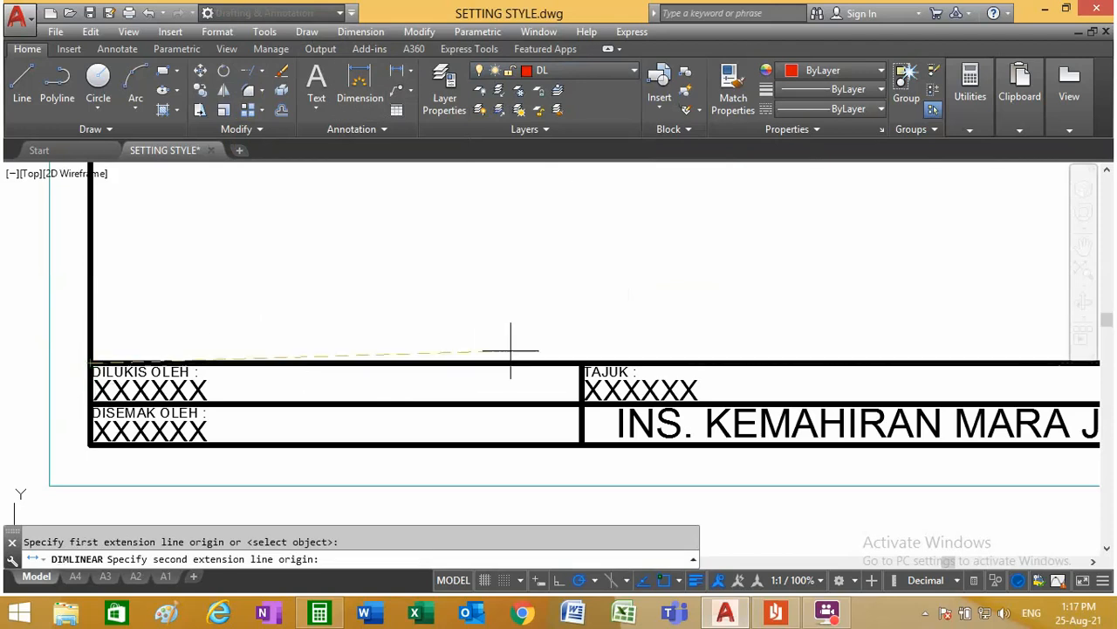
pyautogui.click(582, 361)
pyautogui.click(337, 327)
pyautogui.scroll(-4, 266, 329)
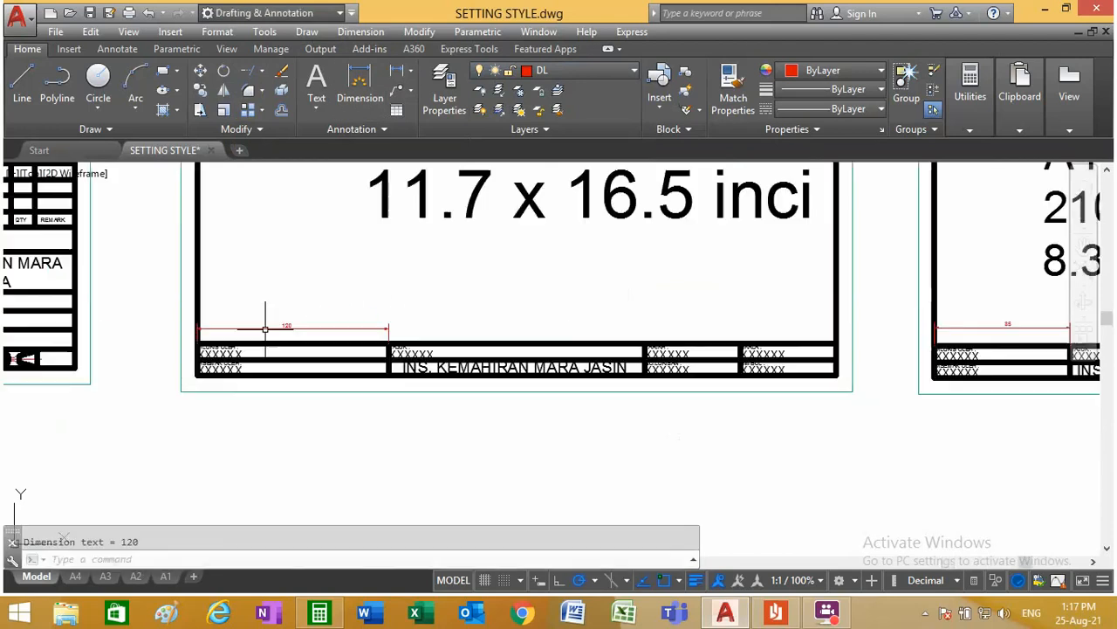
# Step: Add a linear dimension above the SKALA column of the A3 title block
pyautogui.click(392, 73)
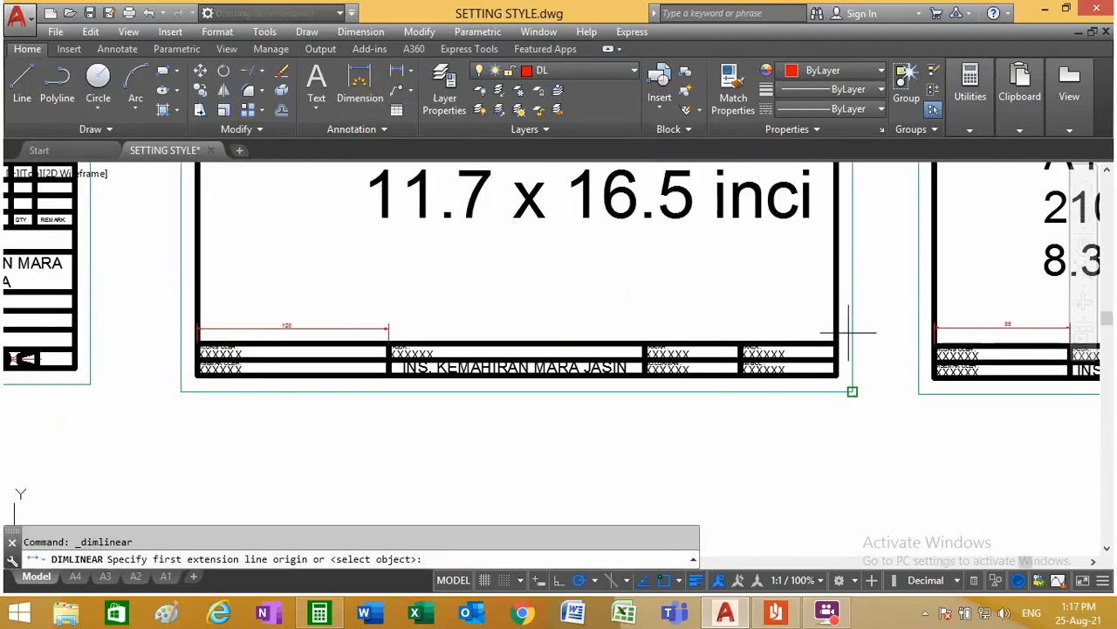
pyautogui.scroll(3, 838, 332)
pyautogui.click(811, 339)
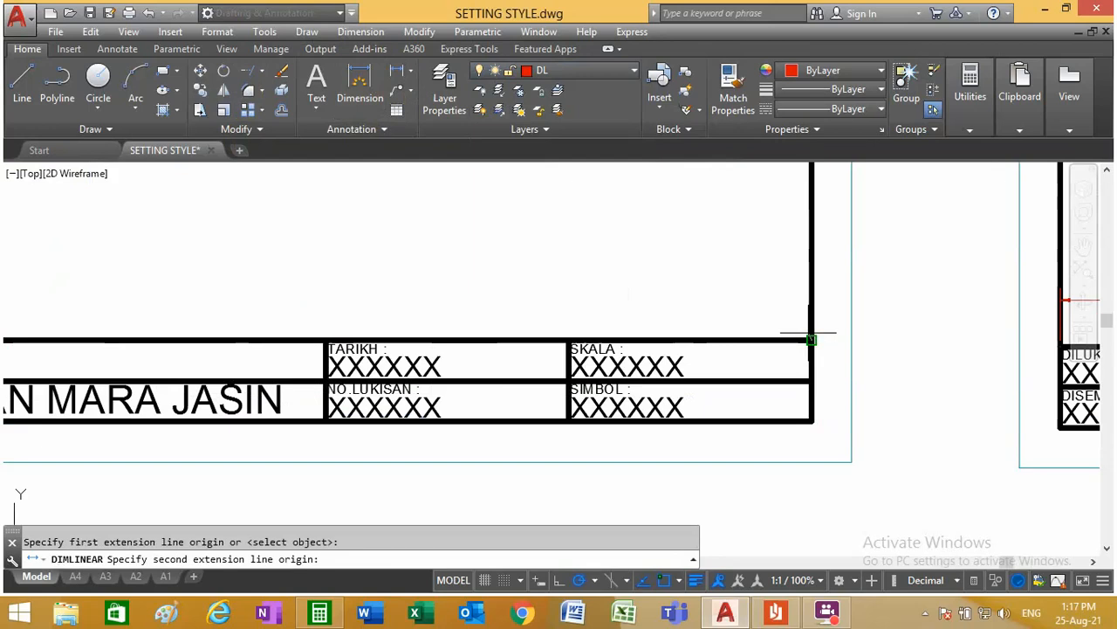
pyautogui.click(569, 339)
pyautogui.click(673, 301)
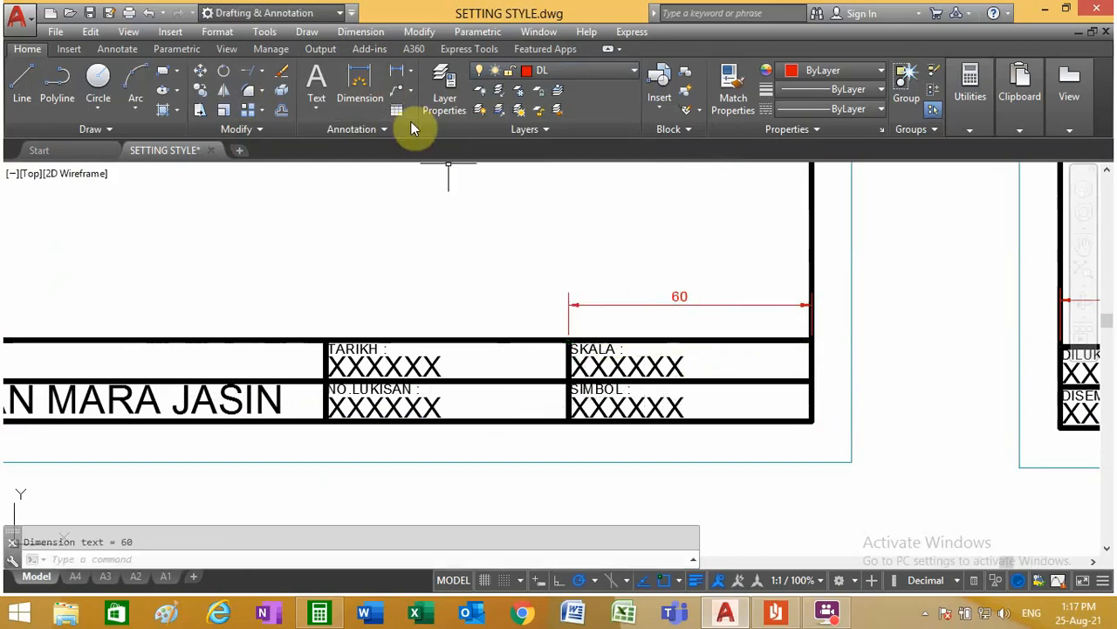
# Step: Add a linear dimension above the TARIKH column of the A3 title block, in line with the SKALA column's dimension
pyautogui.click(394, 74)
pyautogui.click(569, 338)
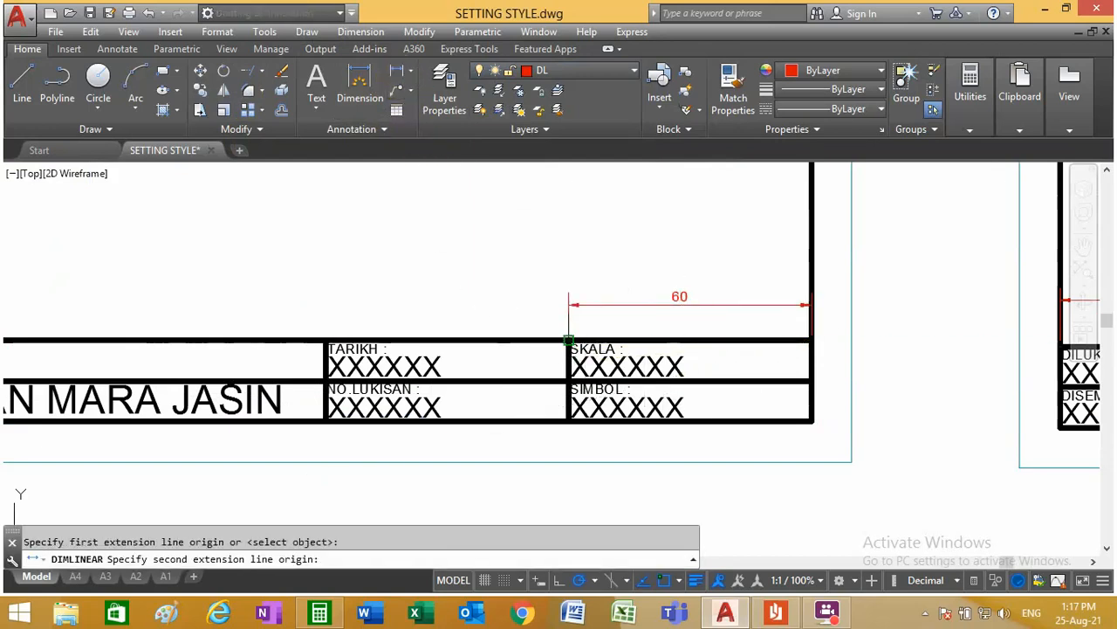
pyautogui.click(325, 339)
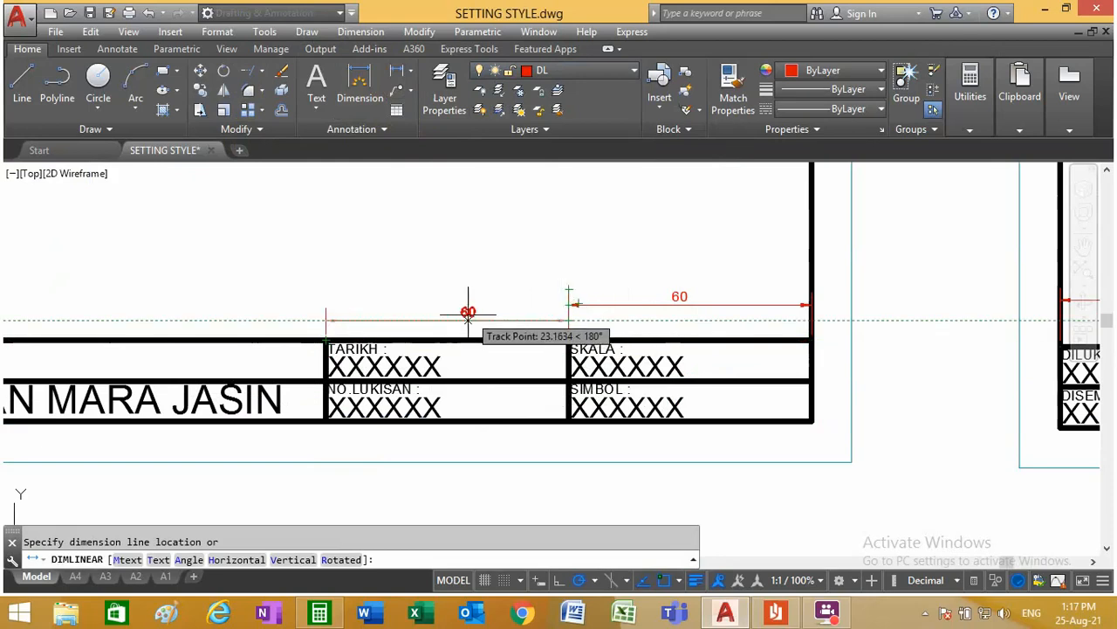
pyautogui.click(458, 300)
pyautogui.scroll(-5, 454, 301)
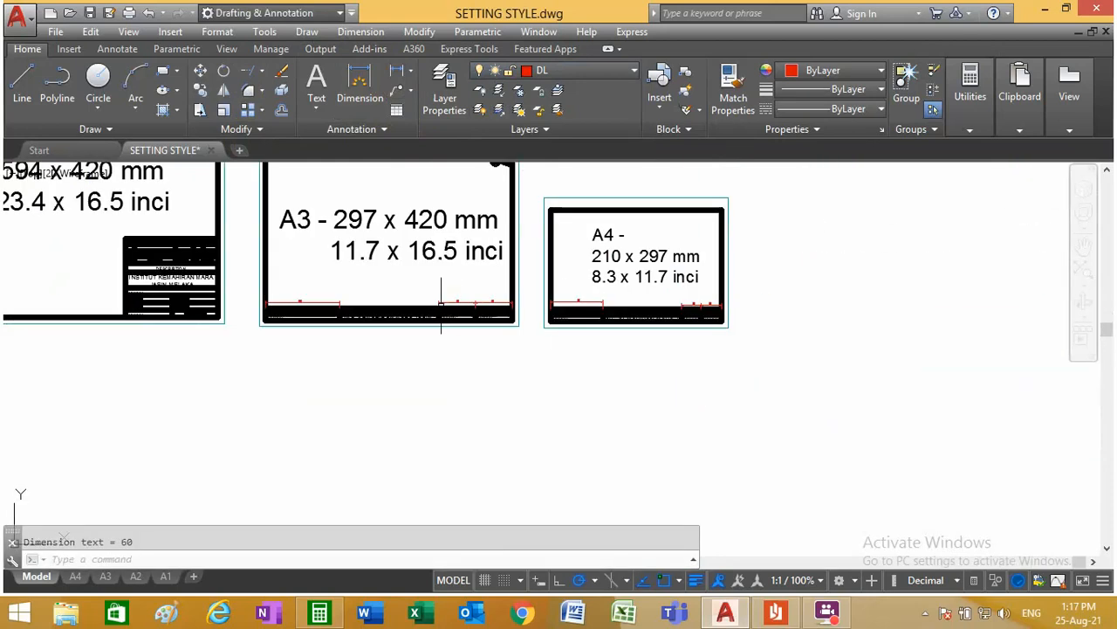
pyautogui.scroll(5, 399, 286)
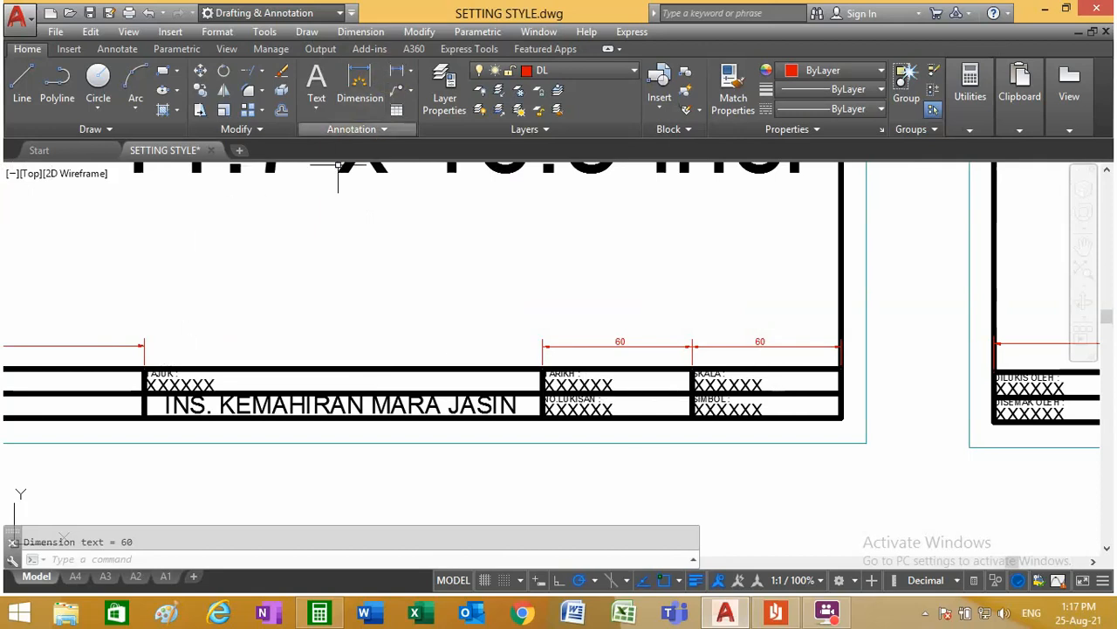
# Step: On layout A3, offset the bottom frame line upward twice at 10 mm spacing to form two title block rows
pyautogui.click(105, 576)
pyautogui.scroll(2, 93, 463)
pyautogui.scroll(-4, 96, 457)
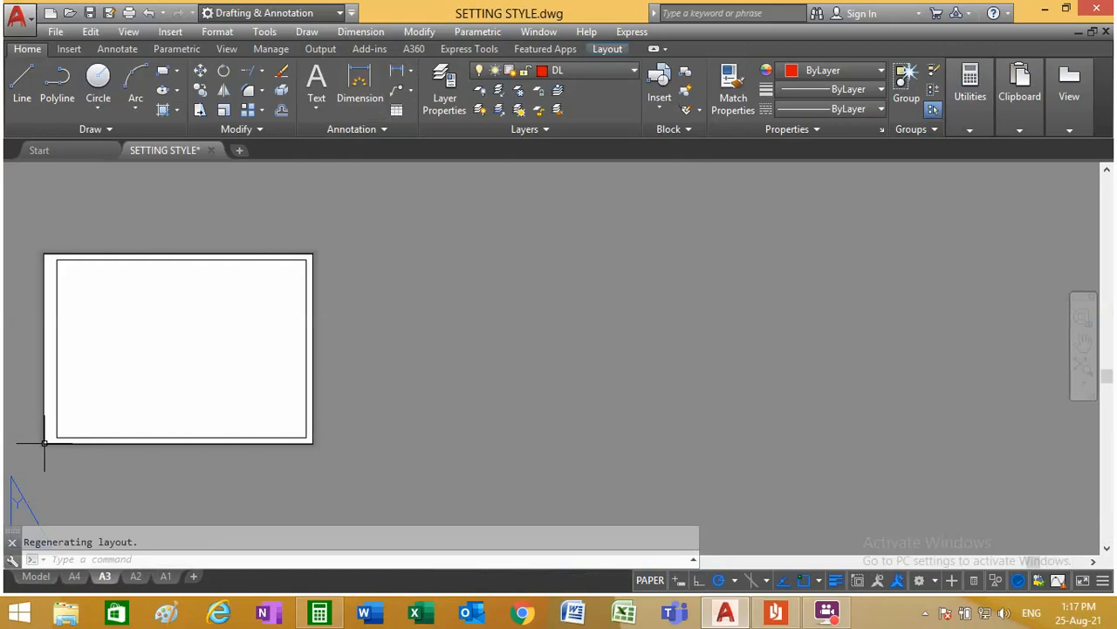
pyautogui.scroll(6, 40, 457)
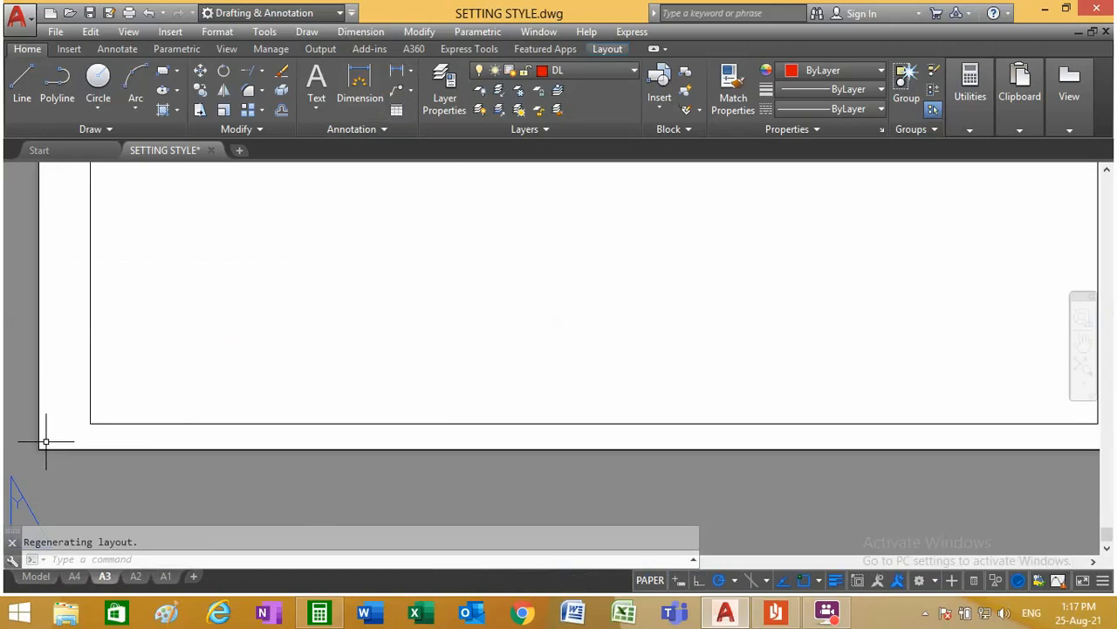
pyautogui.click(282, 112)
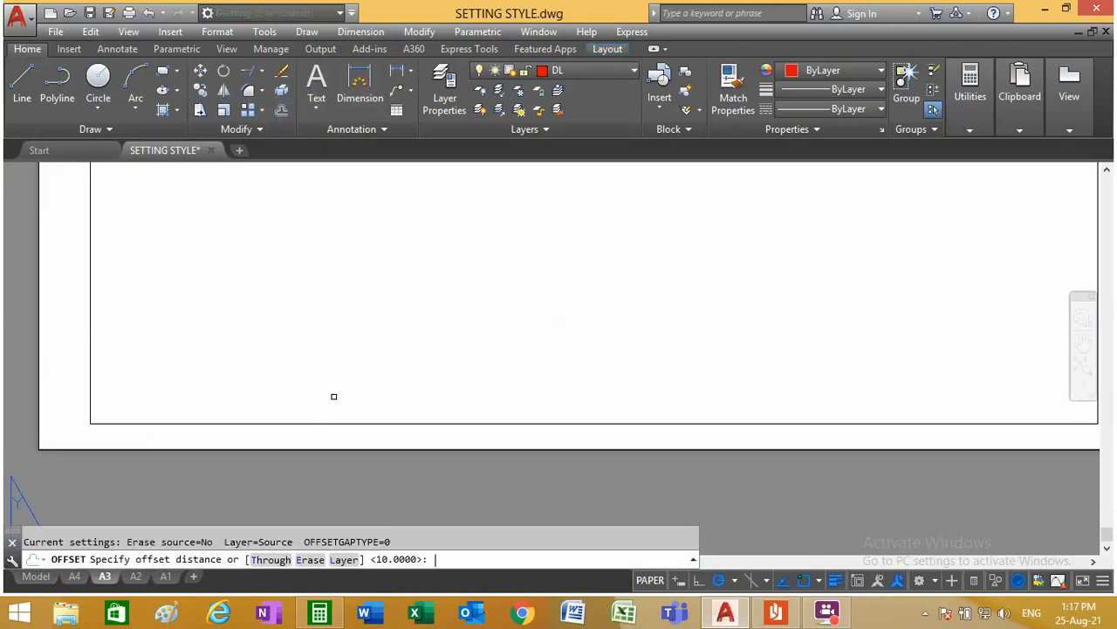
pyautogui.press('Return')
pyautogui.click(367, 424)
pyautogui.click(350, 405)
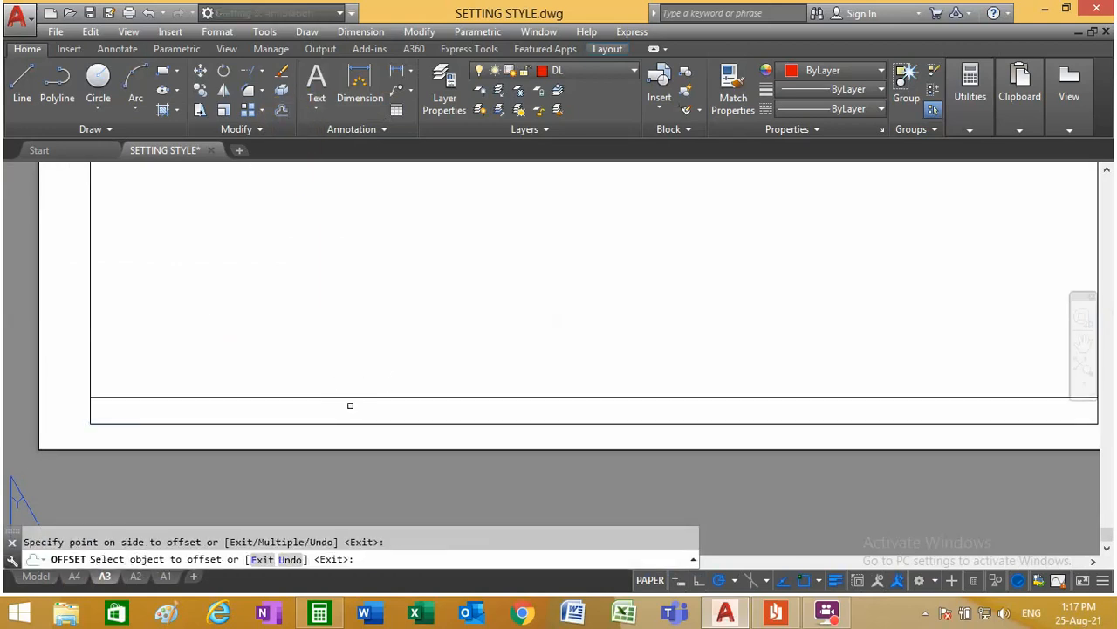
pyautogui.click(347, 398)
pyautogui.click(347, 331)
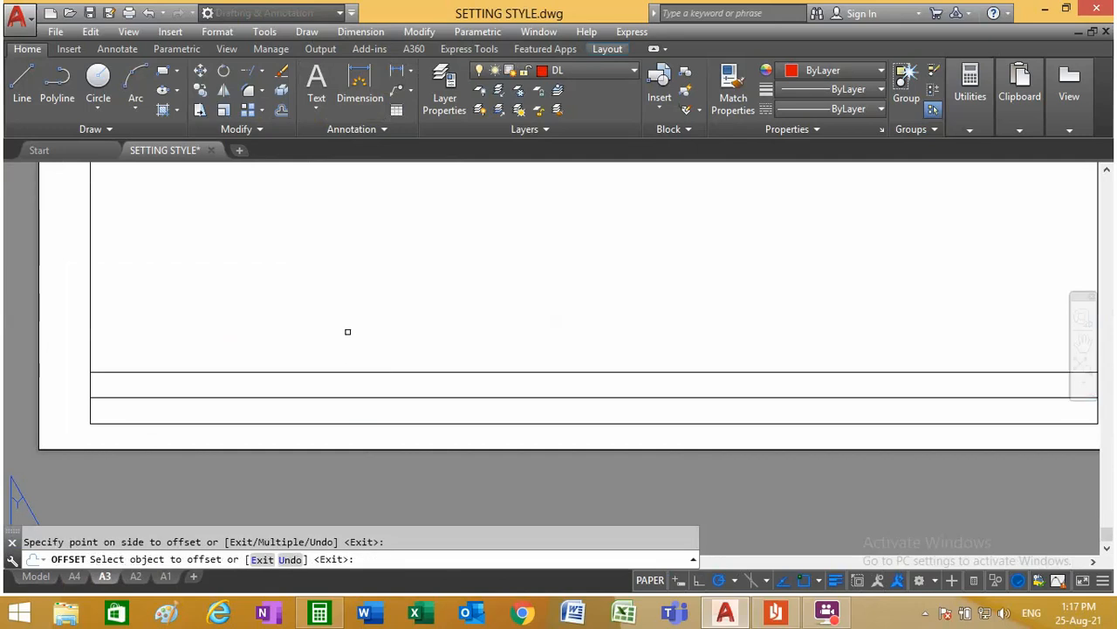
# Step: Offset A3's left frame line 120 mm inward to form the first title block column
pyautogui.click(281, 111)
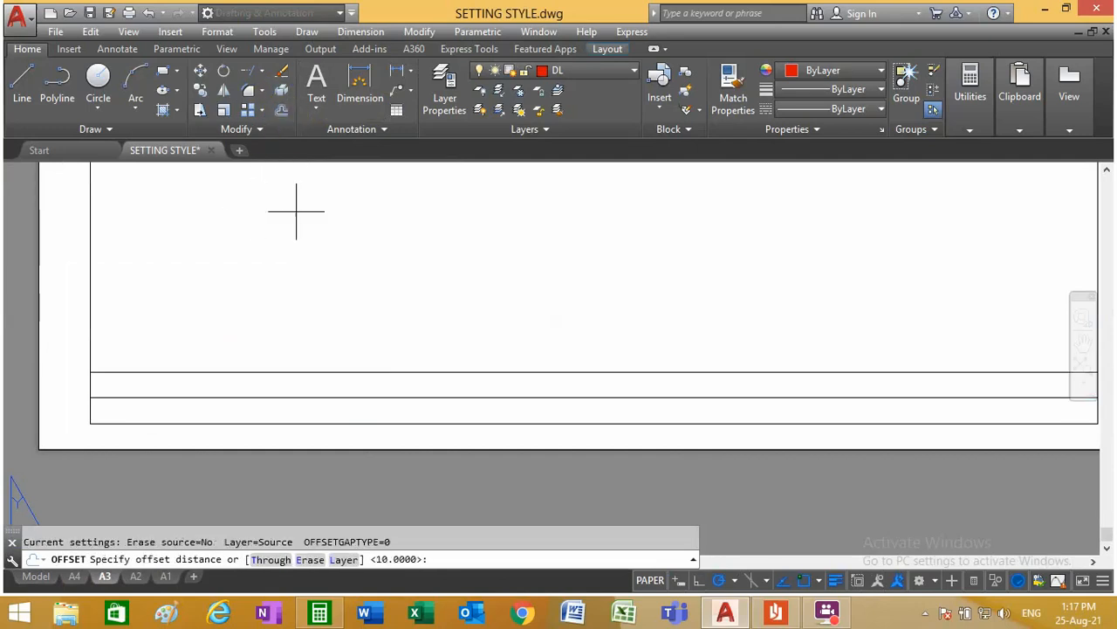
pyautogui.write('12')
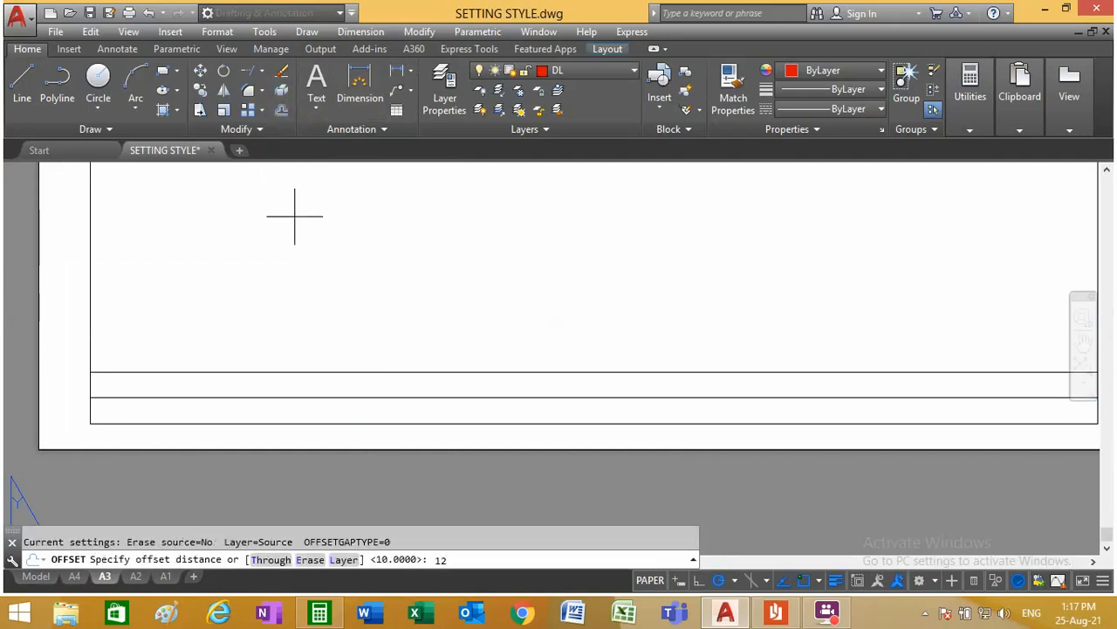
pyautogui.write('0')
pyautogui.press('Return')
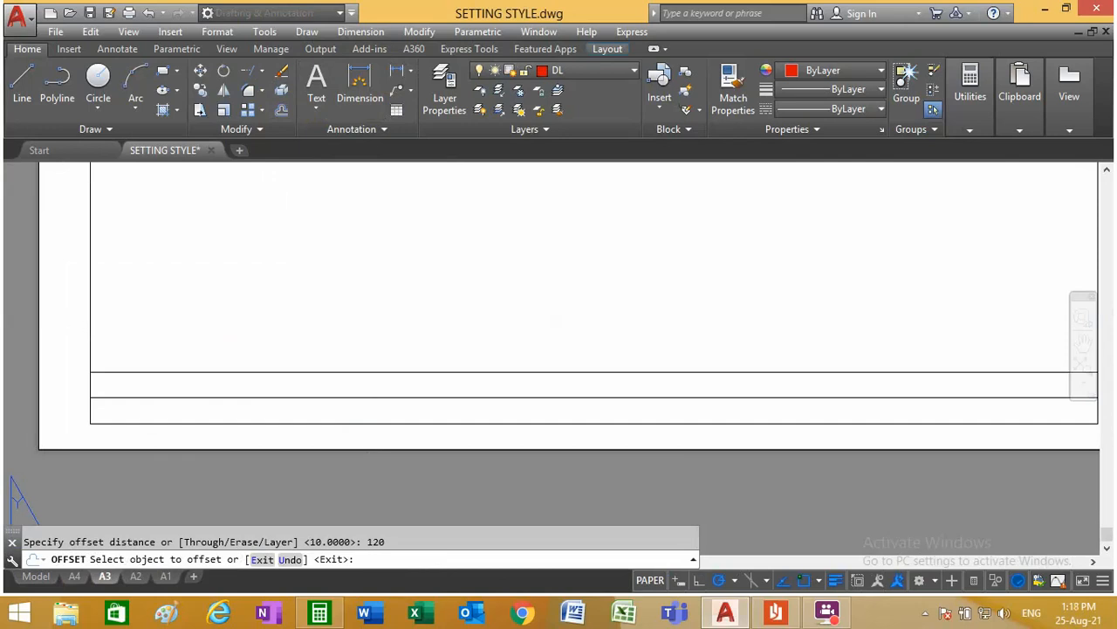
pyautogui.click(90, 311)
pyautogui.click(344, 313)
# Step: Offset A3's right frame line inward twice at 60 mm spacing to form the last two title block columns
pyautogui.scroll(-3, 516, 354)
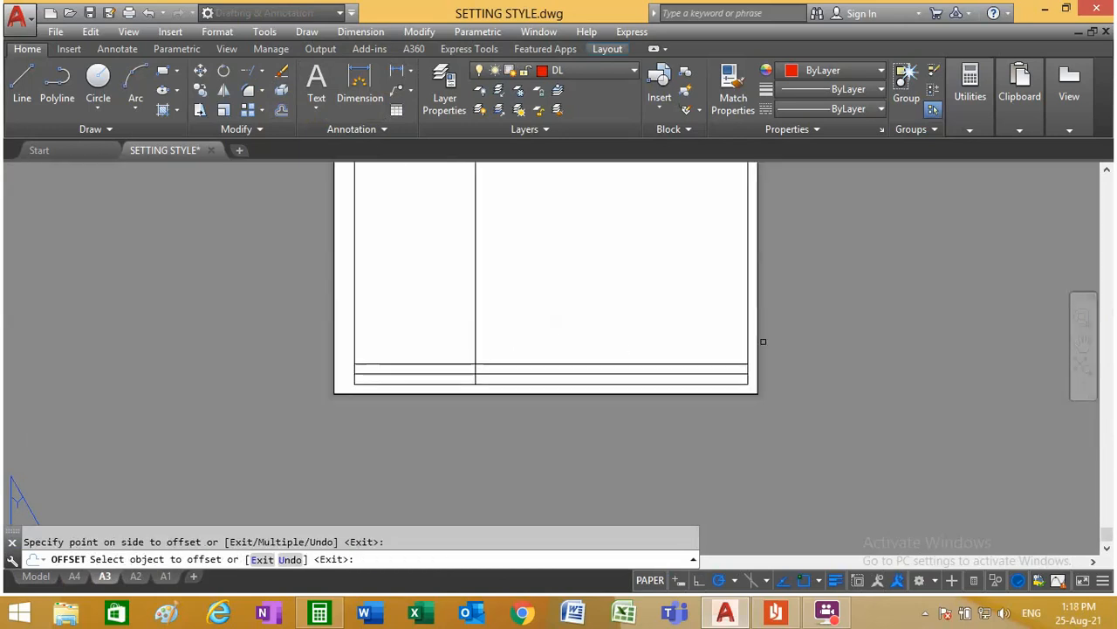
pyautogui.scroll(5, 761, 343)
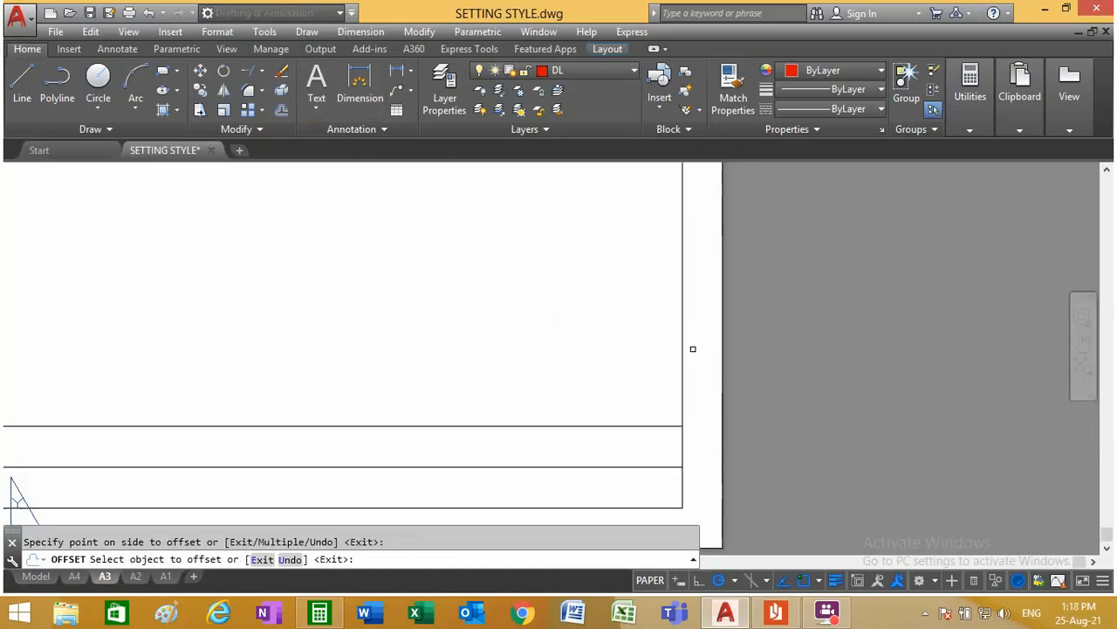
pyautogui.click(280, 109)
pyautogui.write('60')
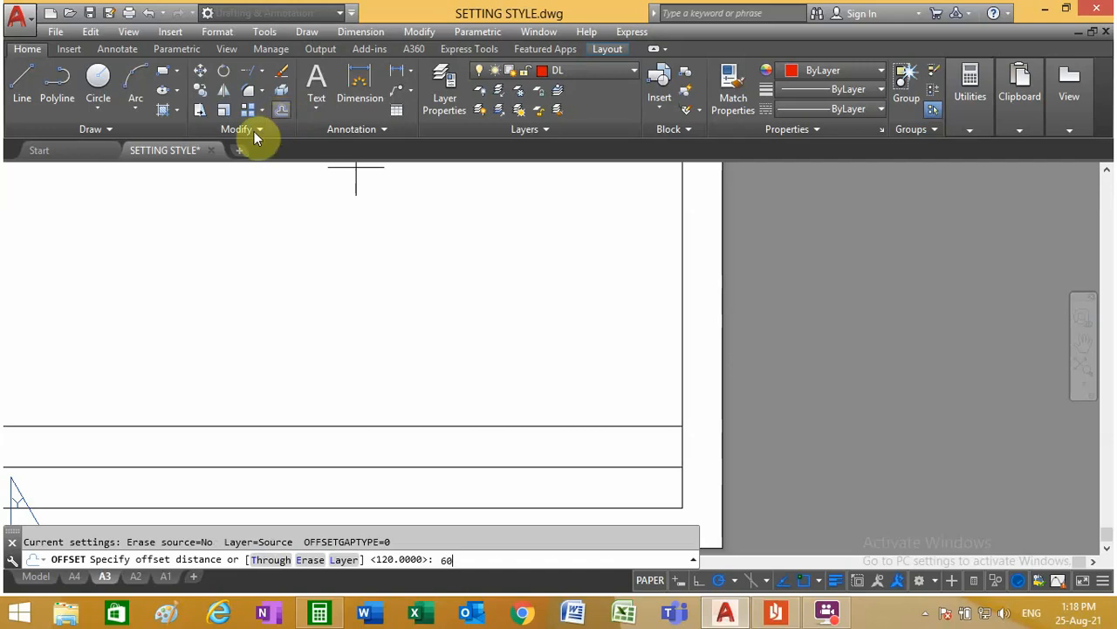
pyautogui.press('Return')
pyautogui.click(682, 361)
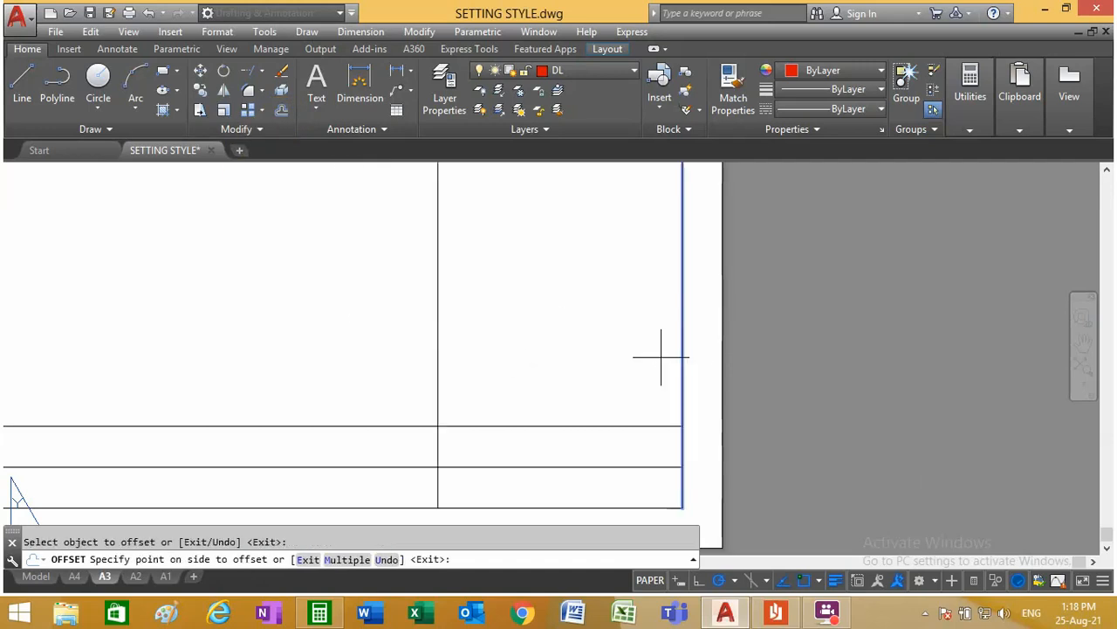
pyautogui.click(611, 362)
pyautogui.click(438, 378)
pyautogui.click(209, 397)
pyautogui.rightClick(230, 371)
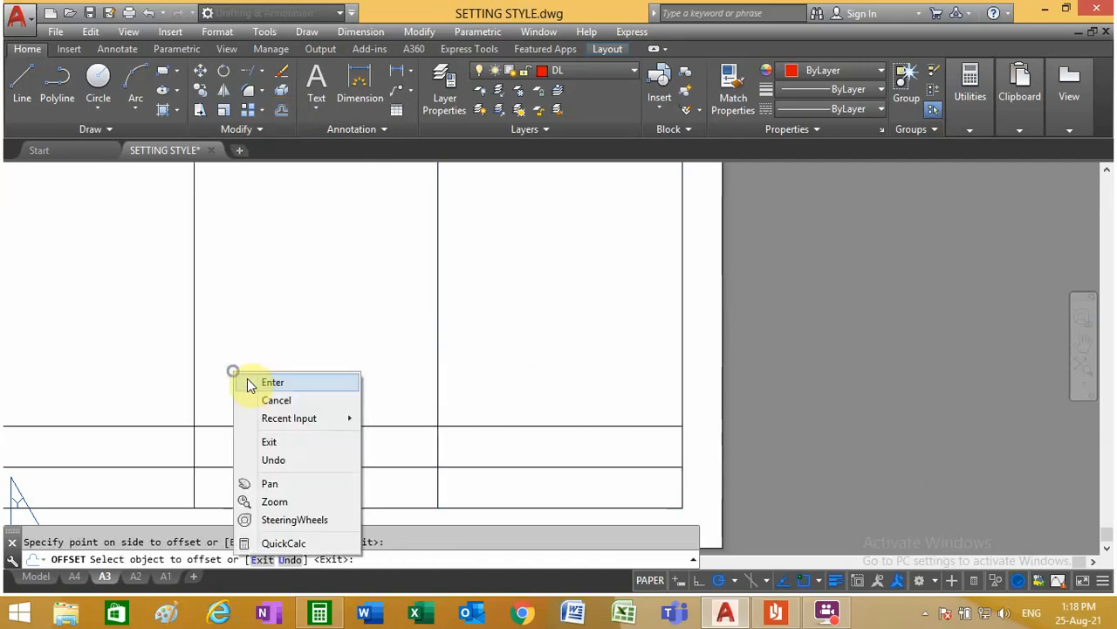
pyautogui.click(249, 378)
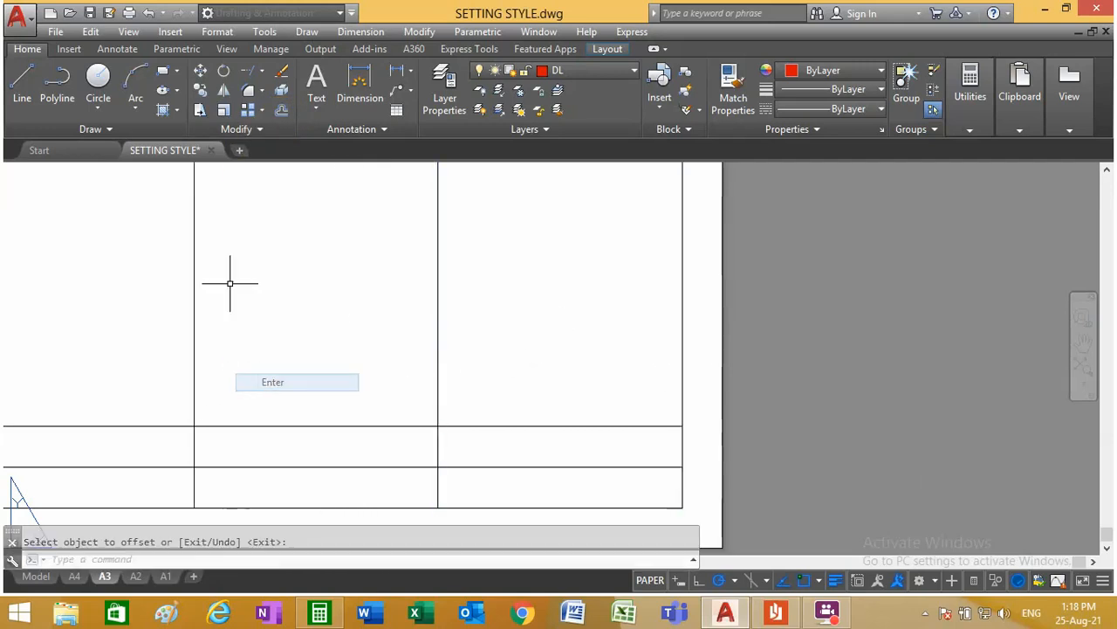
# Step: Trim the three vertical column lines above the top line of A3's title block, using that line as the cutting edge
pyautogui.click(263, 72)
pyautogui.click(264, 101)
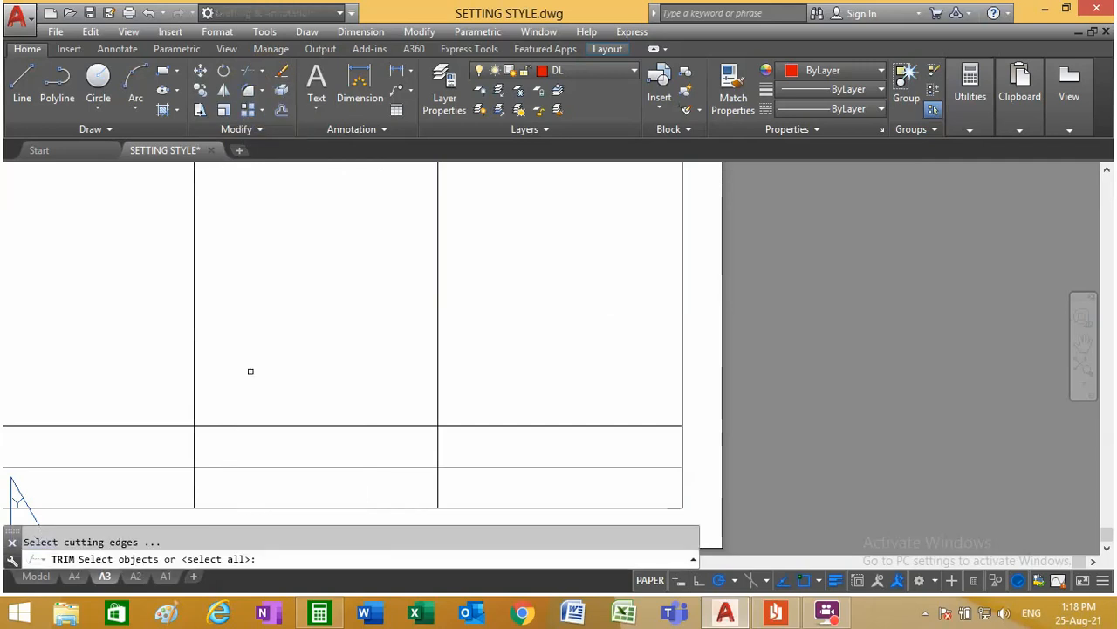
pyautogui.click(268, 425)
pyautogui.press('Return')
pyautogui.click(486, 347)
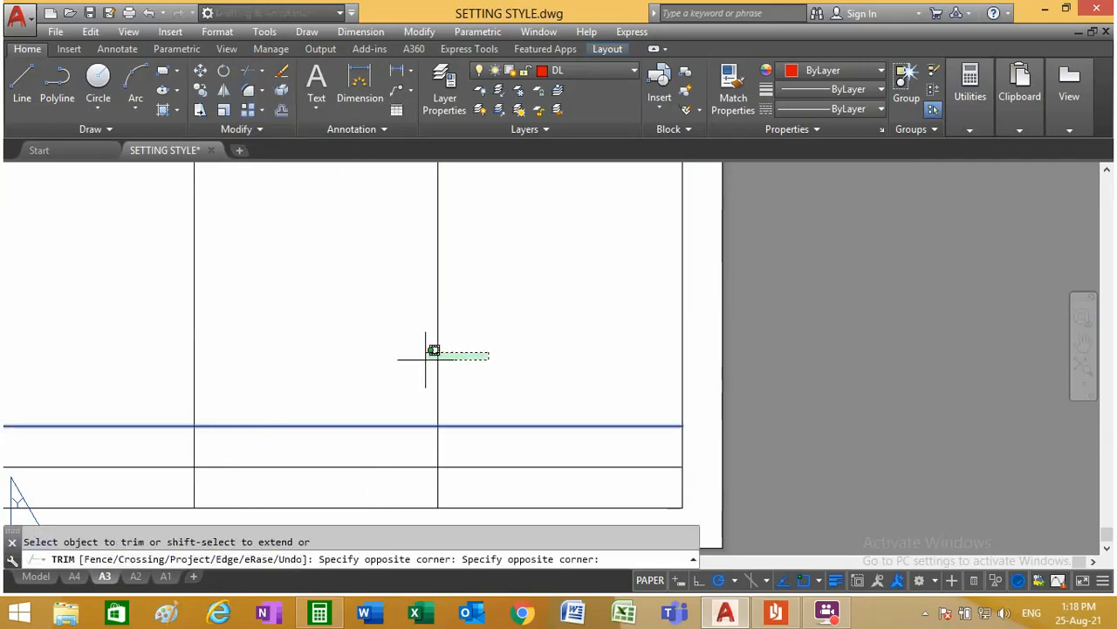
pyautogui.scroll(-3, 187, 364)
pyautogui.click(30, 342)
pyautogui.scroll(-3, 73, 349)
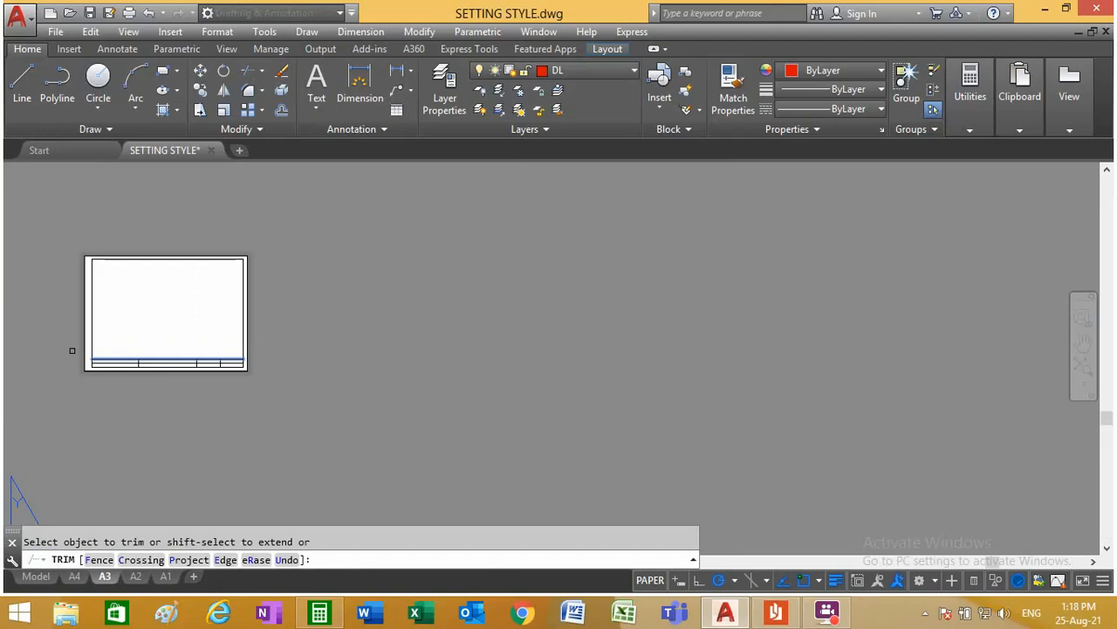
# Step: Finish trimming and assign all of layout A3's frame and title block lines to the OL layer
pyautogui.scroll(4, 202, 309)
pyautogui.rightClick(211, 307)
pyautogui.click(248, 319)
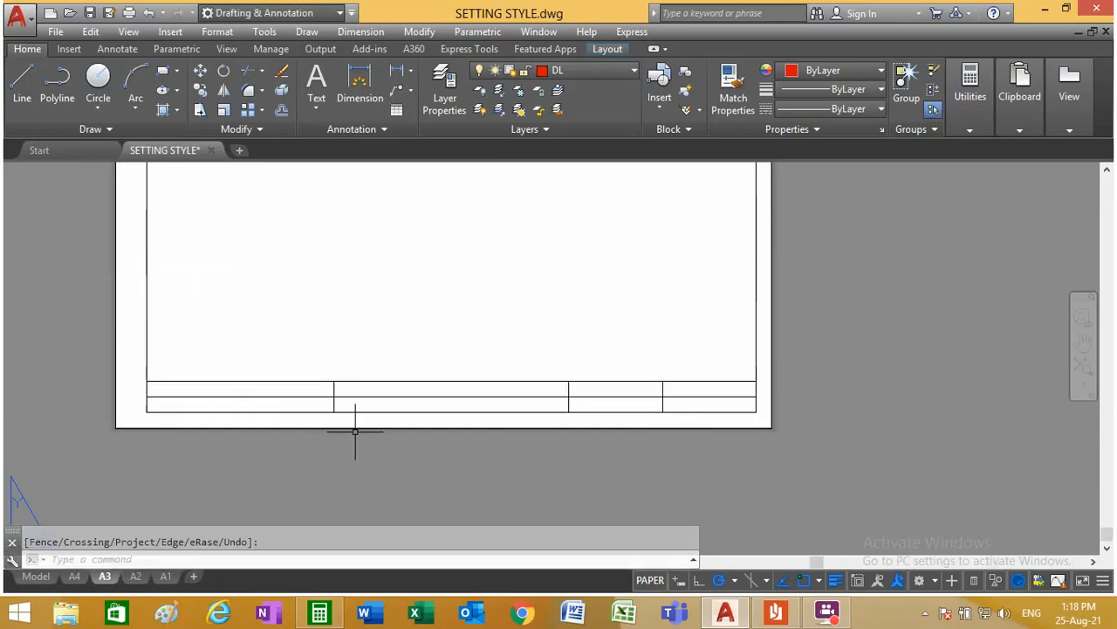
pyautogui.scroll(2, 352, 427)
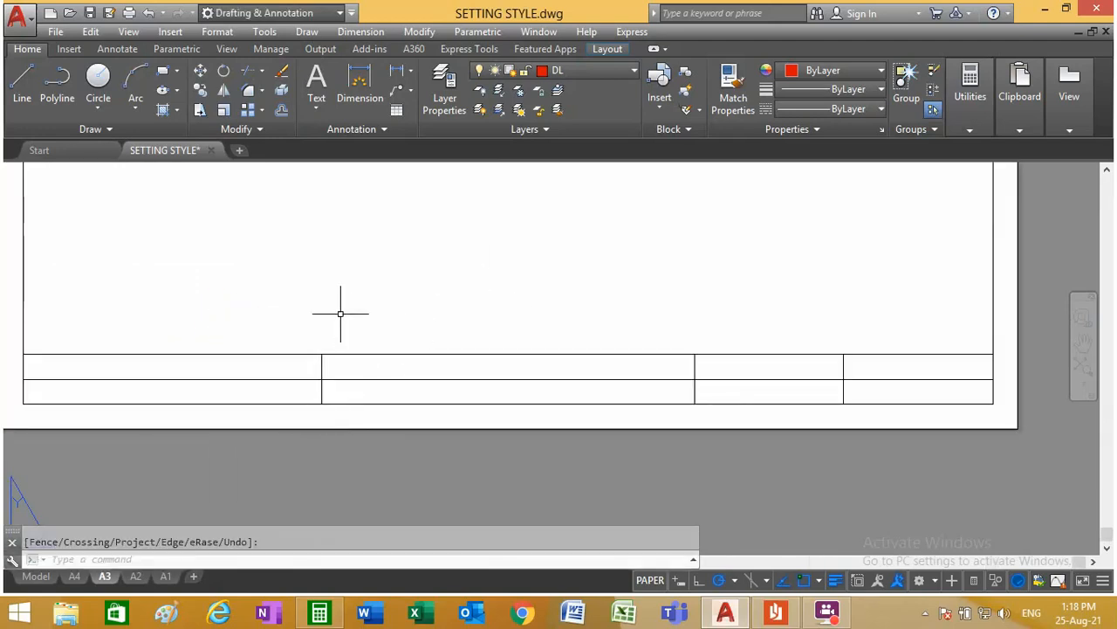
pyautogui.scroll(-2, 352, 350)
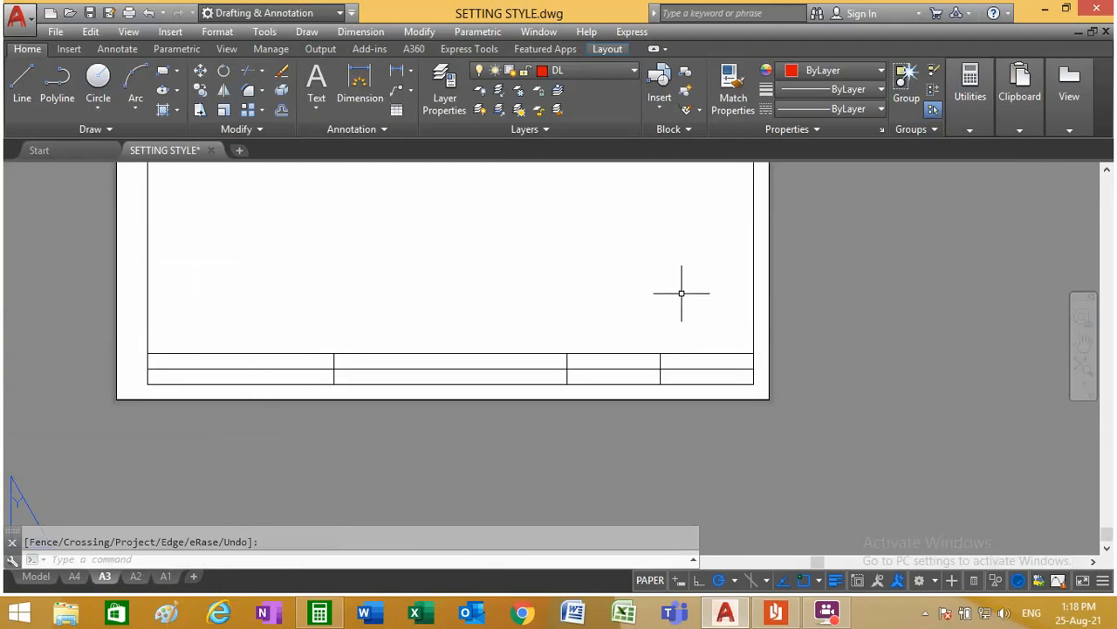
pyautogui.click(759, 391)
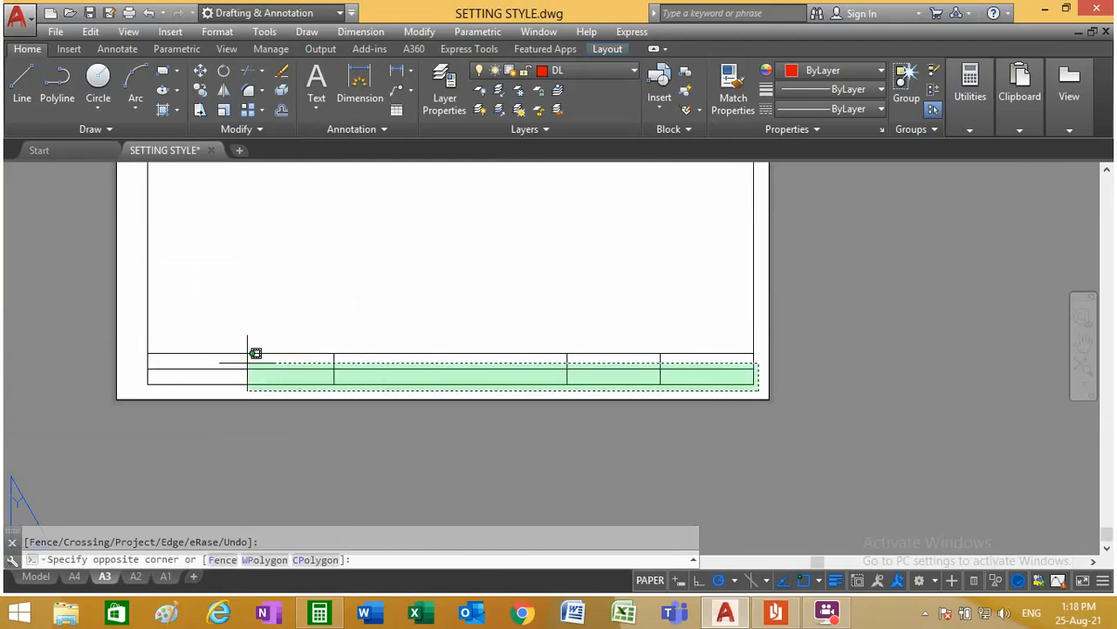
pyautogui.click(135, 288)
pyautogui.scroll(-7, 387, 332)
pyautogui.scroll(7, 389, 246)
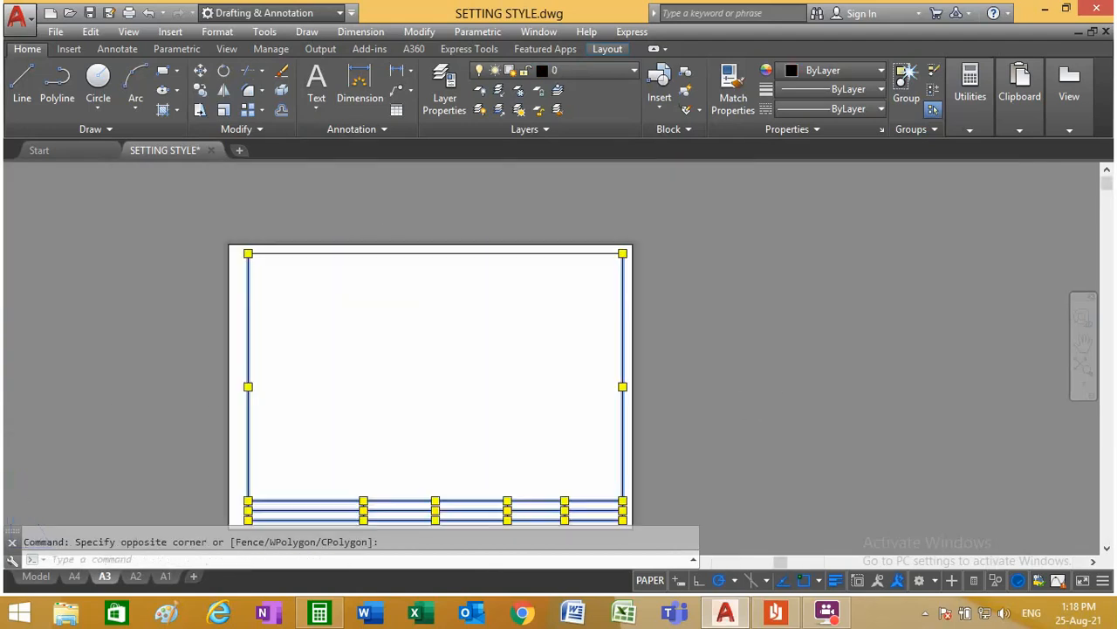
pyautogui.click(388, 294)
pyautogui.click(365, 242)
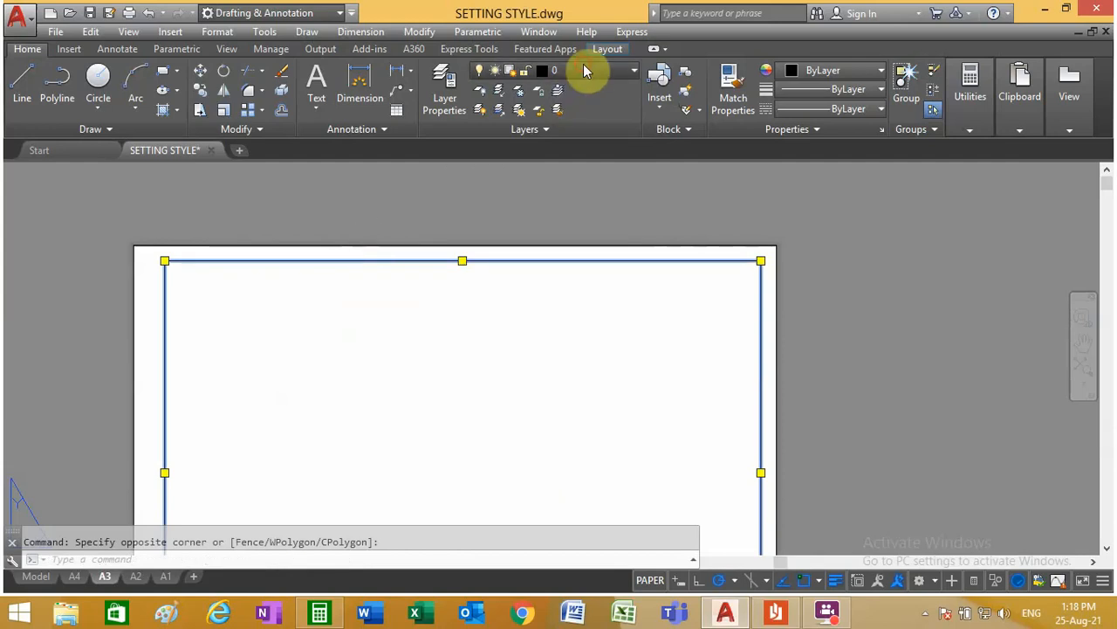
pyautogui.click(581, 70)
pyautogui.click(571, 267)
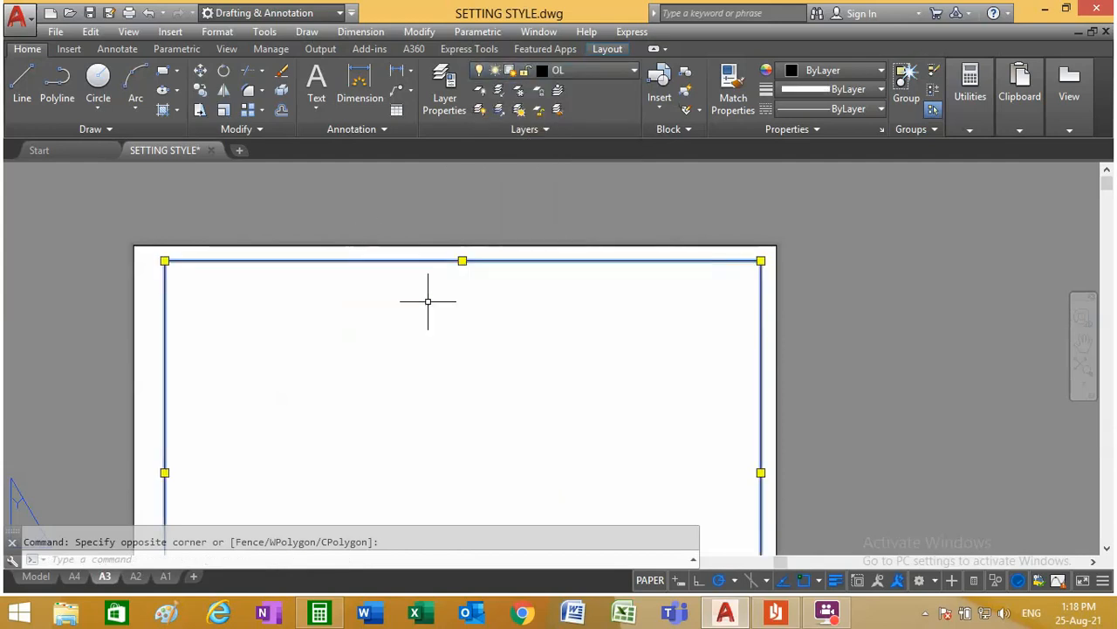
pyautogui.press('Escape')
pyautogui.scroll(-5, 422, 295)
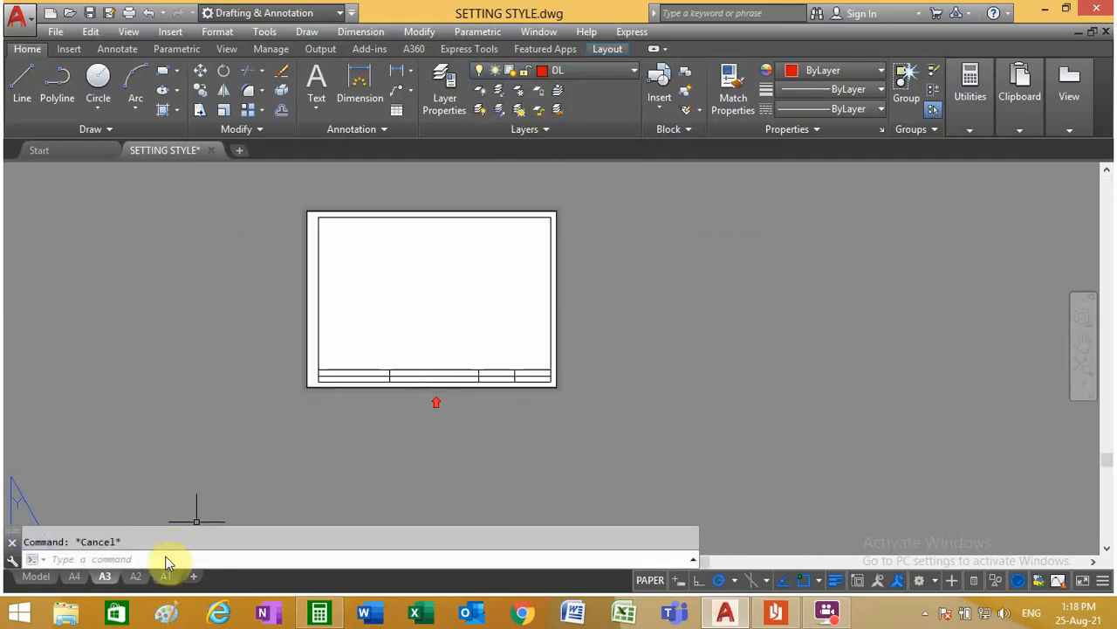
# Step: View layout A2's frame, return to model space and dimension the overall width of the A2 template's title block above its top edge
pyautogui.click(136, 576)
pyautogui.scroll(3, 538, 426)
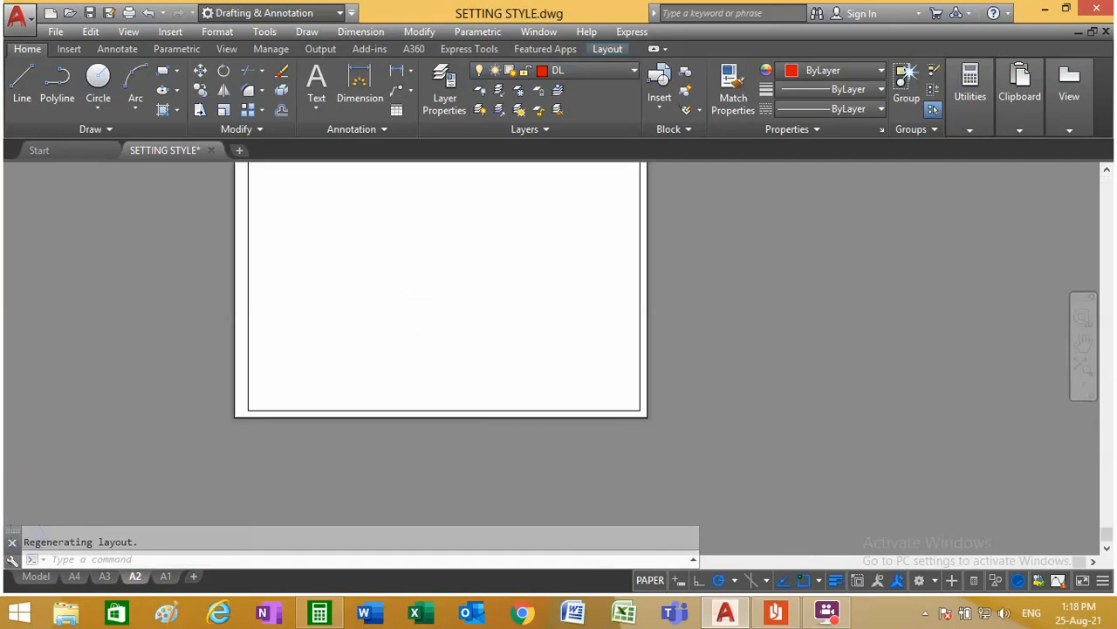
pyautogui.scroll(-2, 637, 399)
pyautogui.scroll(1, 654, 292)
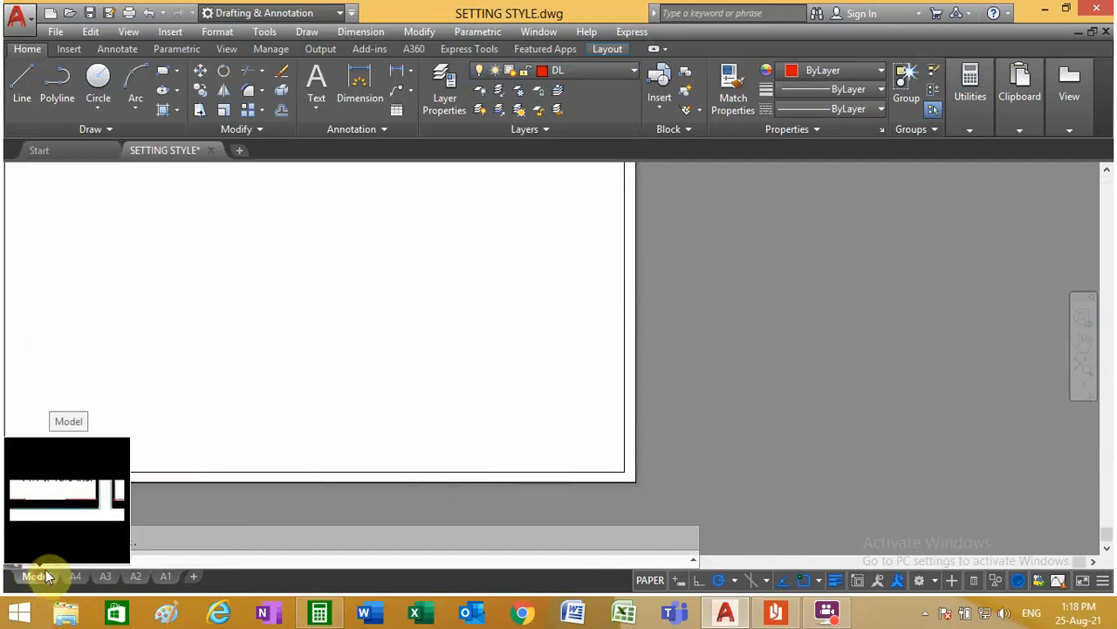
pyautogui.click(38, 576)
pyautogui.scroll(-4, 399, 425)
pyautogui.scroll(3, 280, 424)
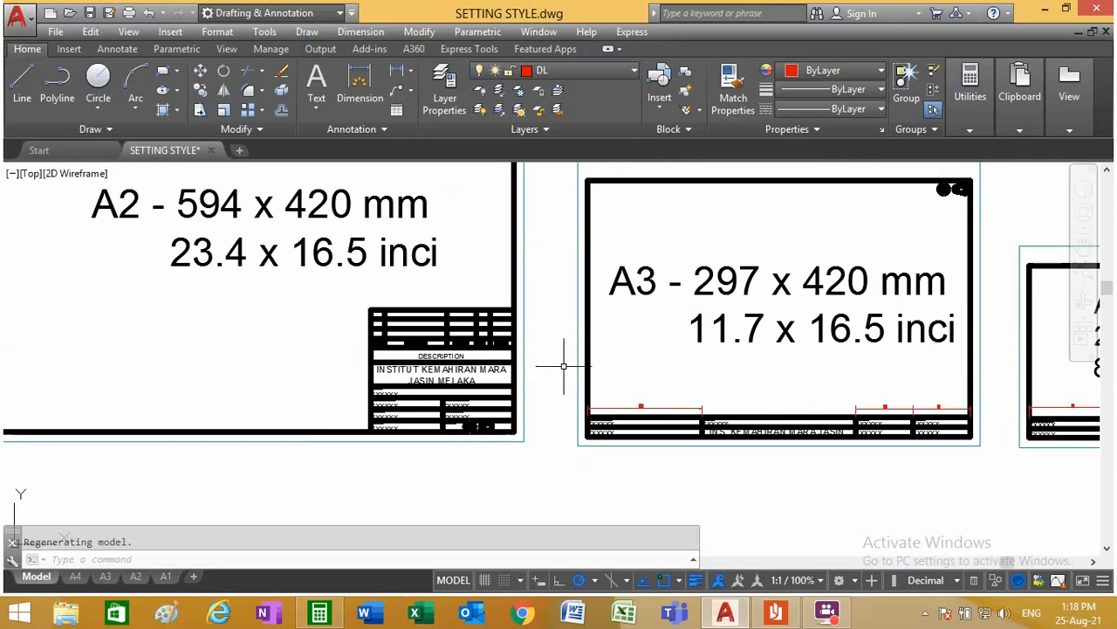
pyautogui.scroll(2, 564, 367)
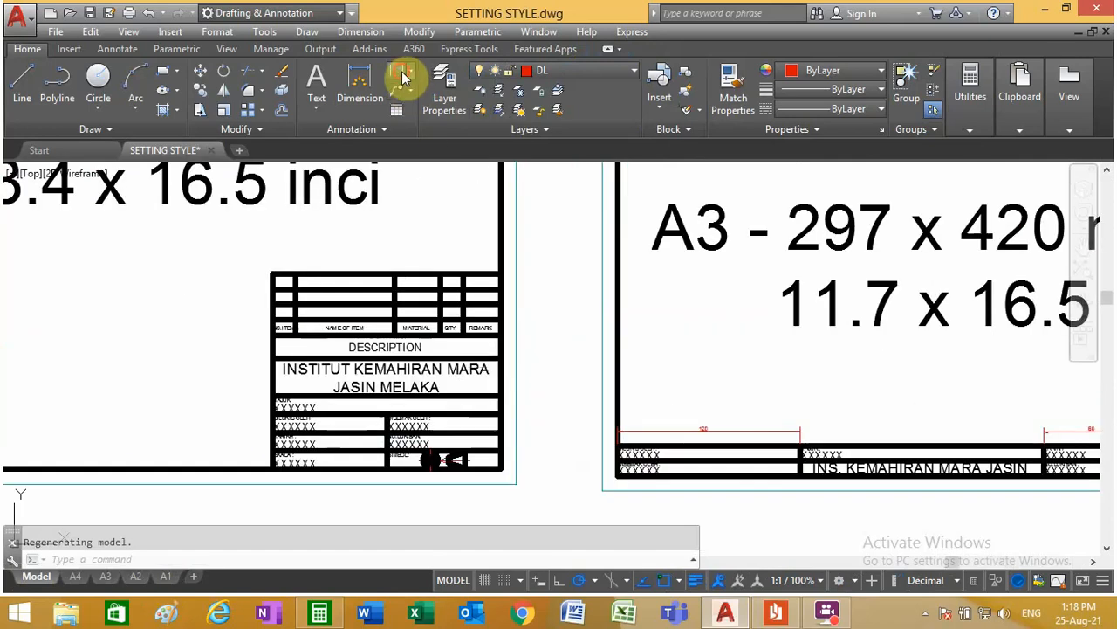
pyautogui.click(402, 76)
pyautogui.click(501, 274)
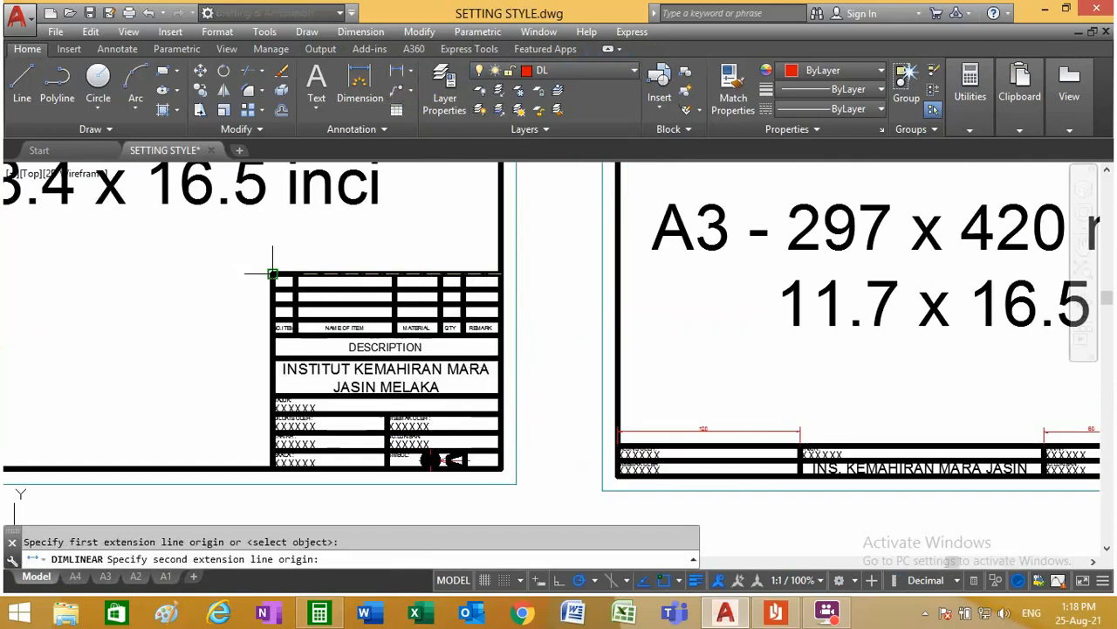
pyautogui.click(271, 274)
pyautogui.scroll(4, 359, 248)
pyautogui.scroll(2, 360, 248)
pyautogui.click(378, 234)
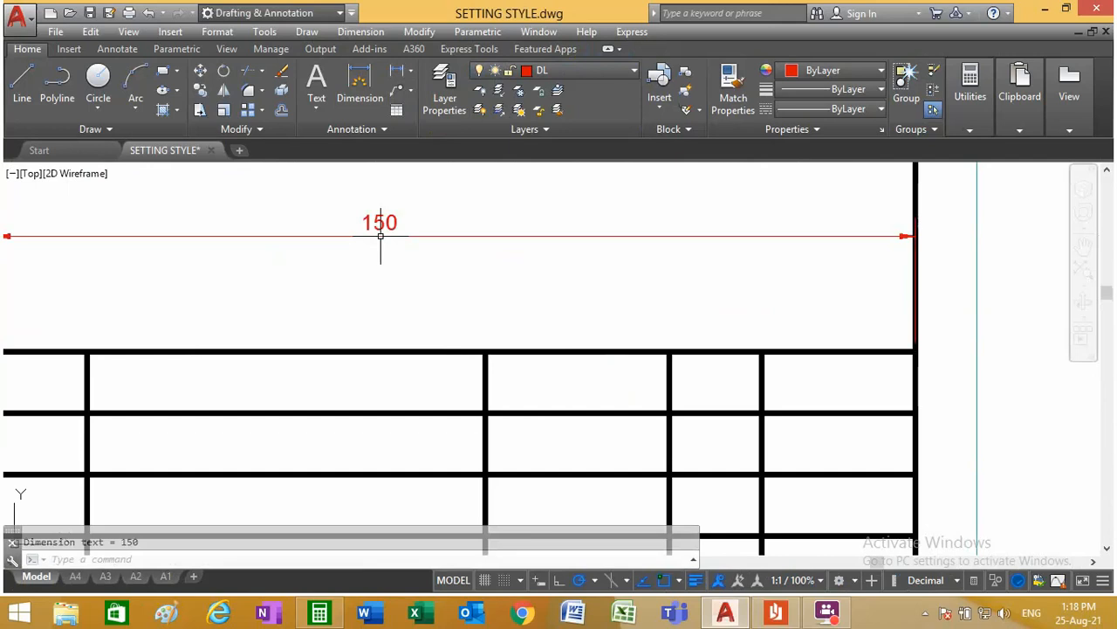
# Step: Dimension the REMARK column's width above the A2 title block and snap its extension origin onto the column's dividing line
pyautogui.click(402, 76)
pyautogui.click(914, 351)
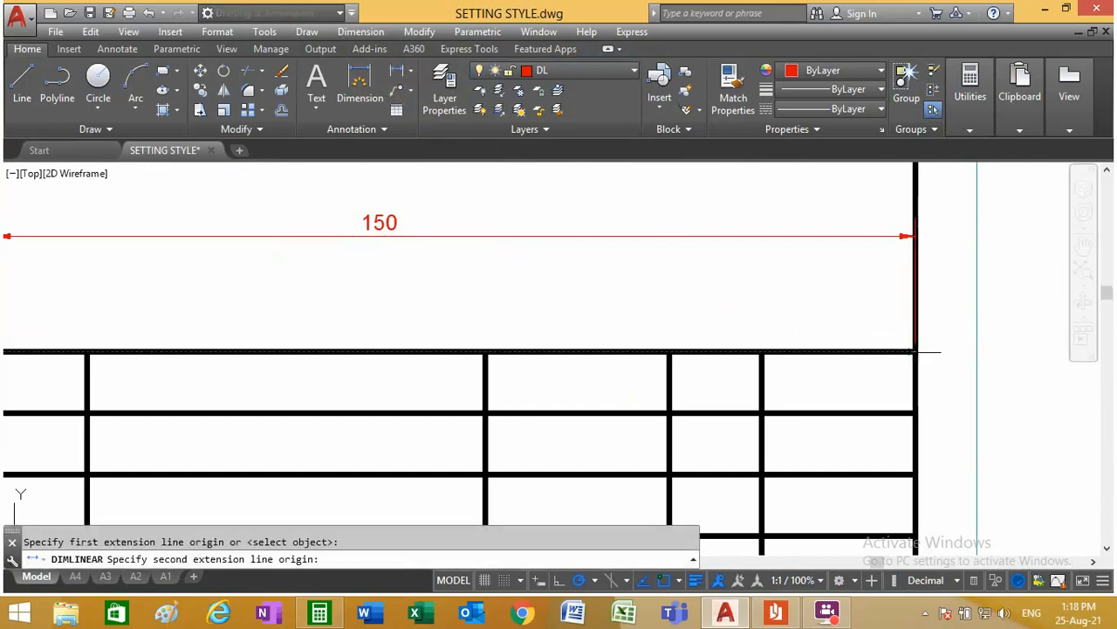
pyautogui.click(760, 351)
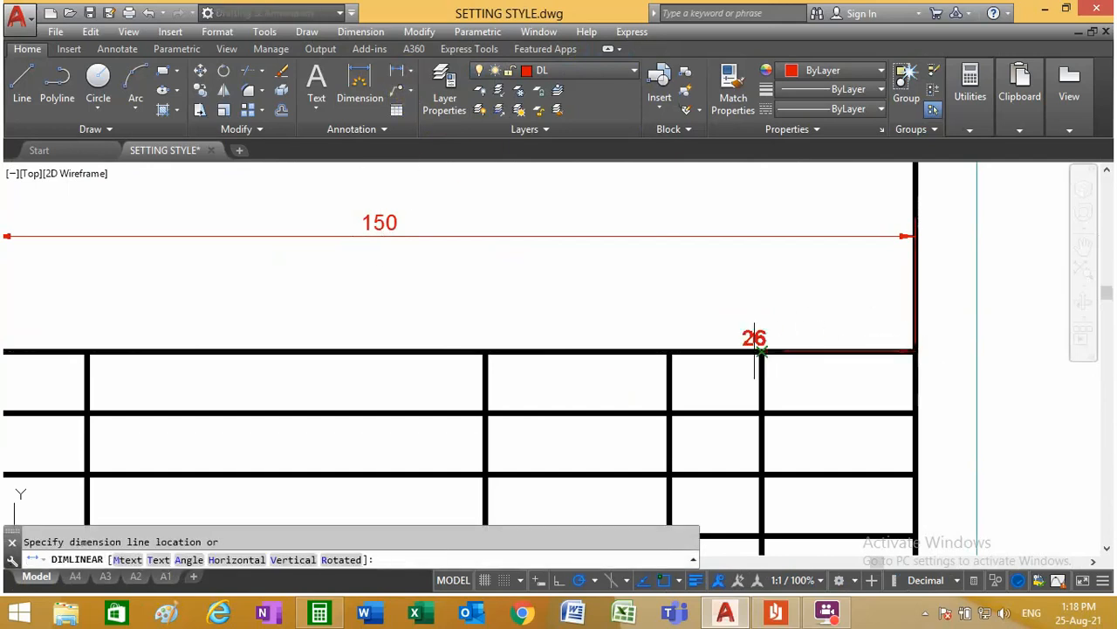
pyautogui.click(833, 286)
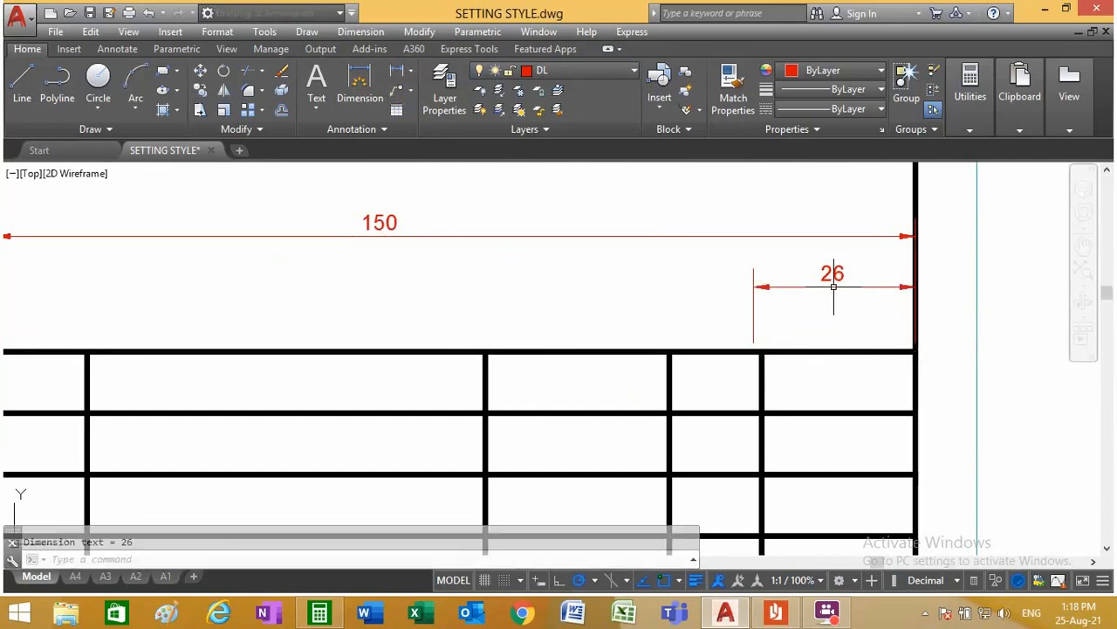
pyautogui.click(750, 298)
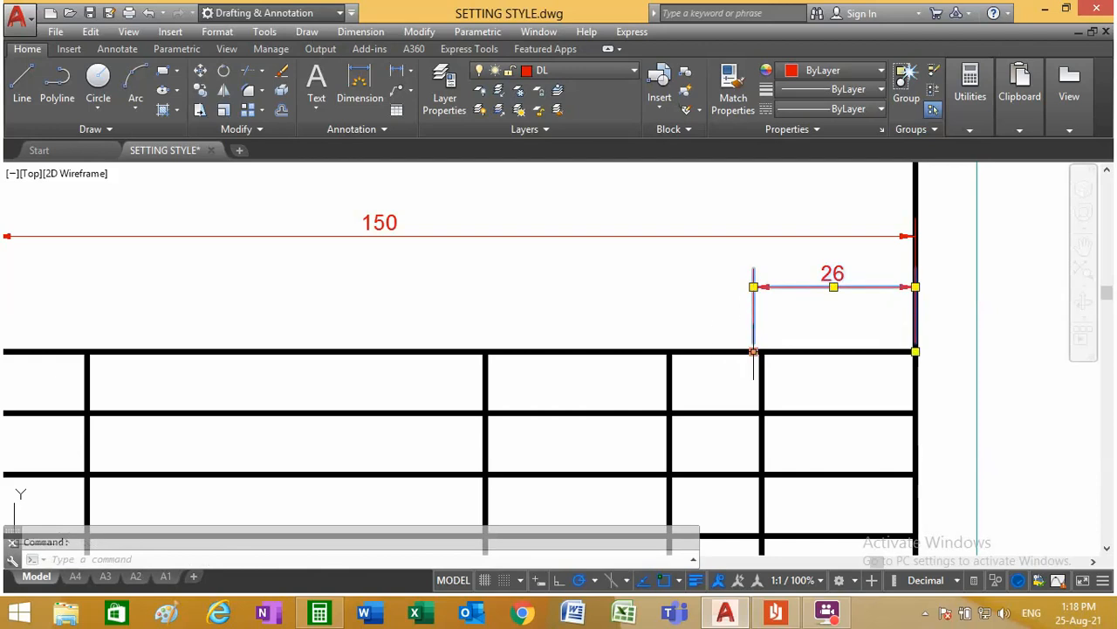
pyautogui.click(754, 352)
pyautogui.click(763, 351)
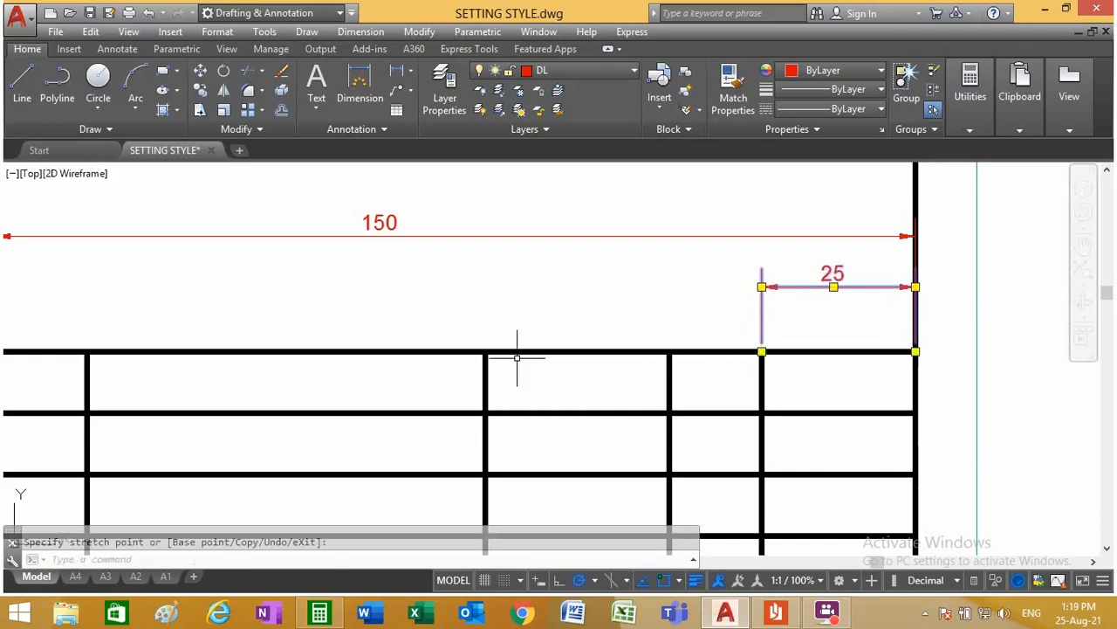
pyautogui.press('Escape')
# Step: Dimension the widths of the QTY and MATERIAL columns in line with the REMARK dimension
pyautogui.click(397, 72)
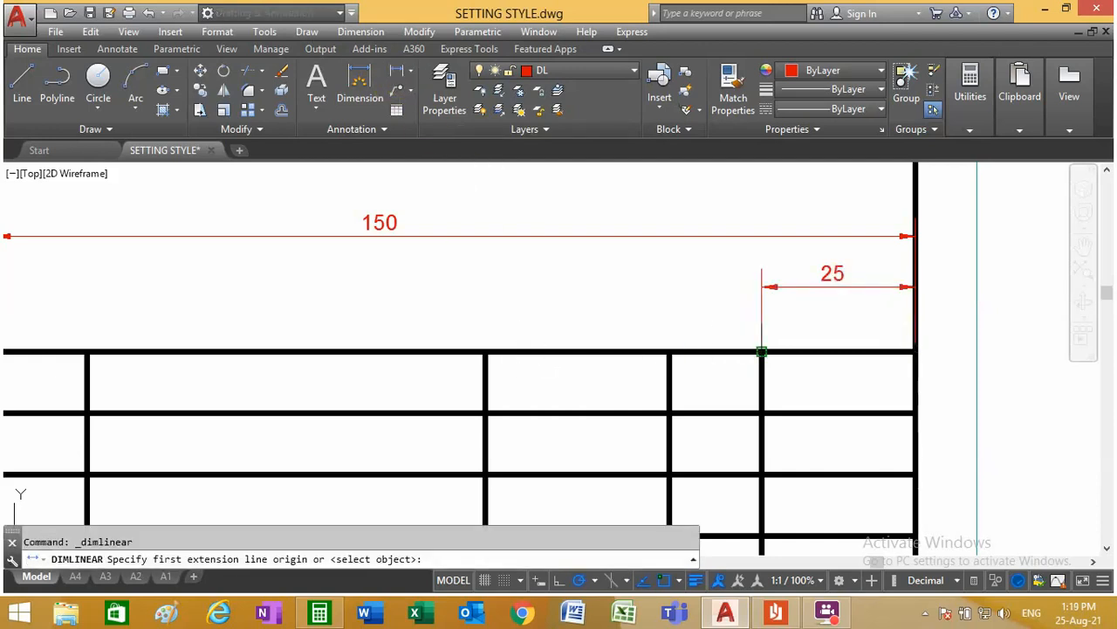
pyautogui.click(762, 351)
pyautogui.click(670, 351)
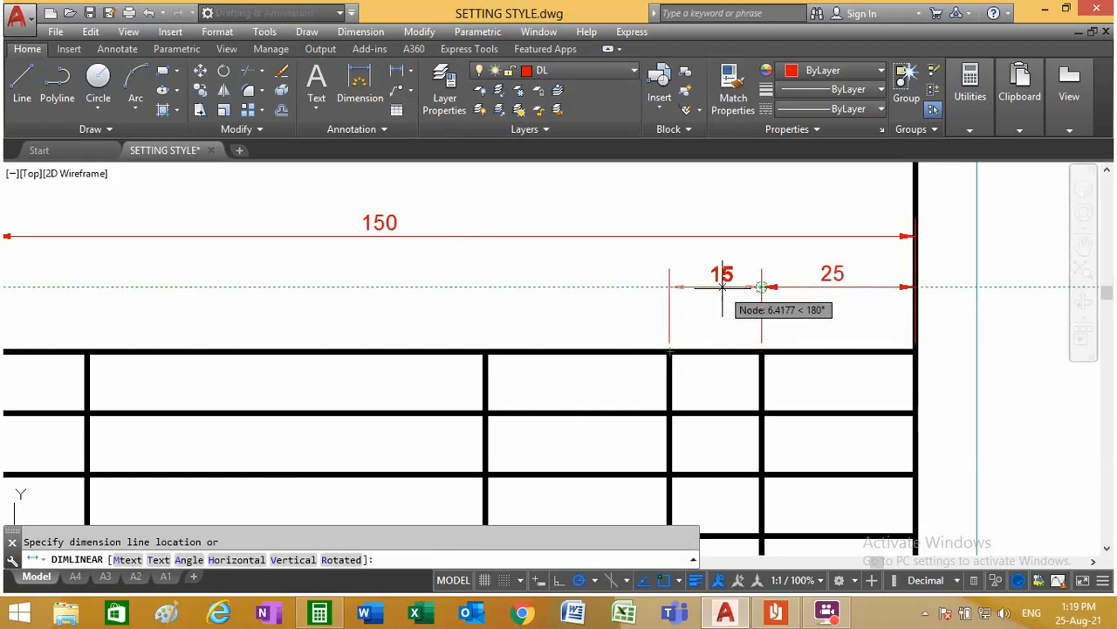
pyautogui.click(722, 286)
pyautogui.click(398, 72)
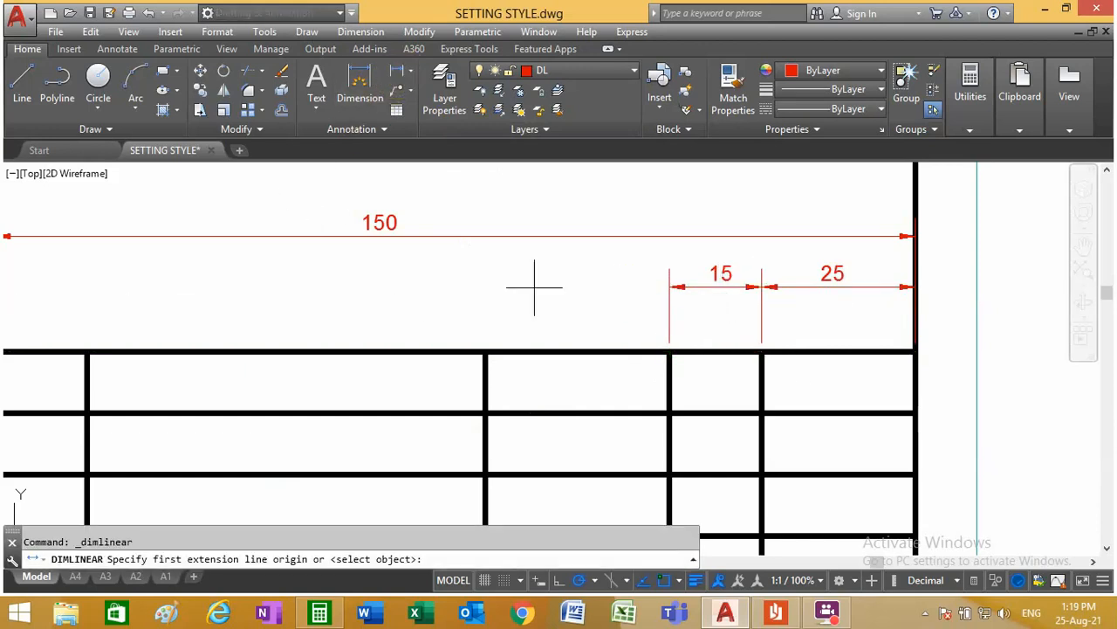
pyautogui.click(669, 351)
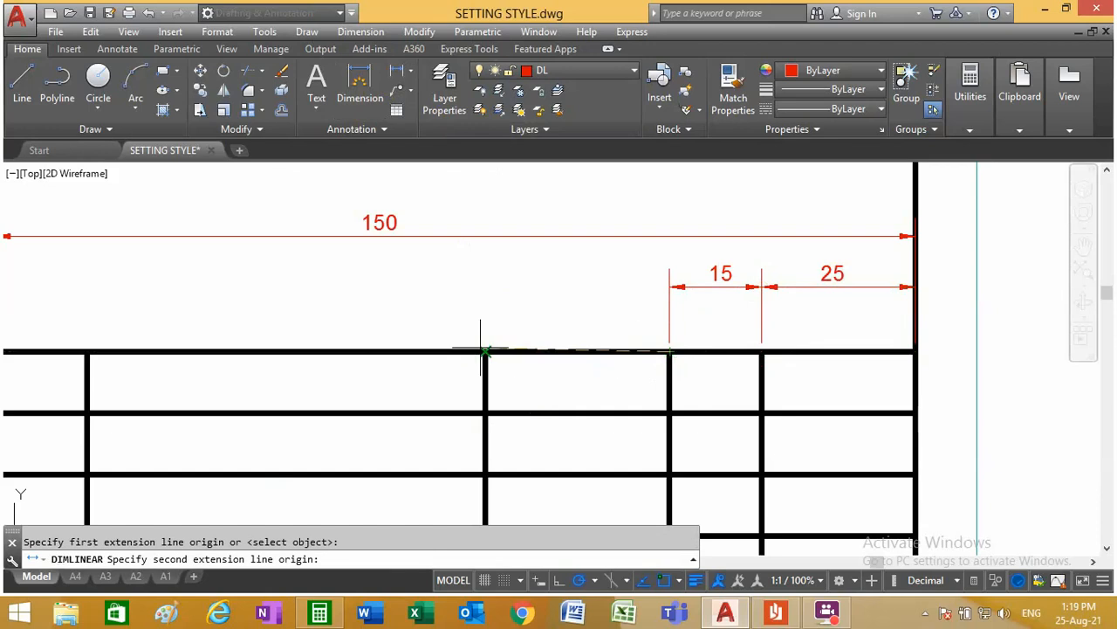
pyautogui.click(486, 351)
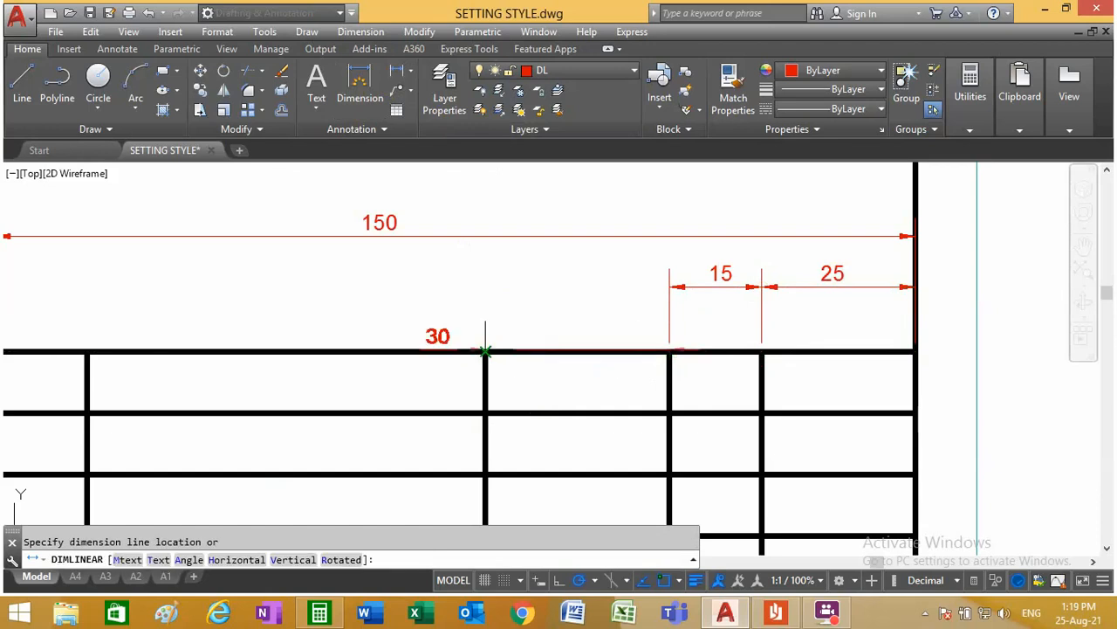
pyautogui.click(591, 293)
# Step: Dimension the NO.ITEM column's width in line with the other column dimensions of the A2 title block
pyautogui.scroll(-4, 557, 331)
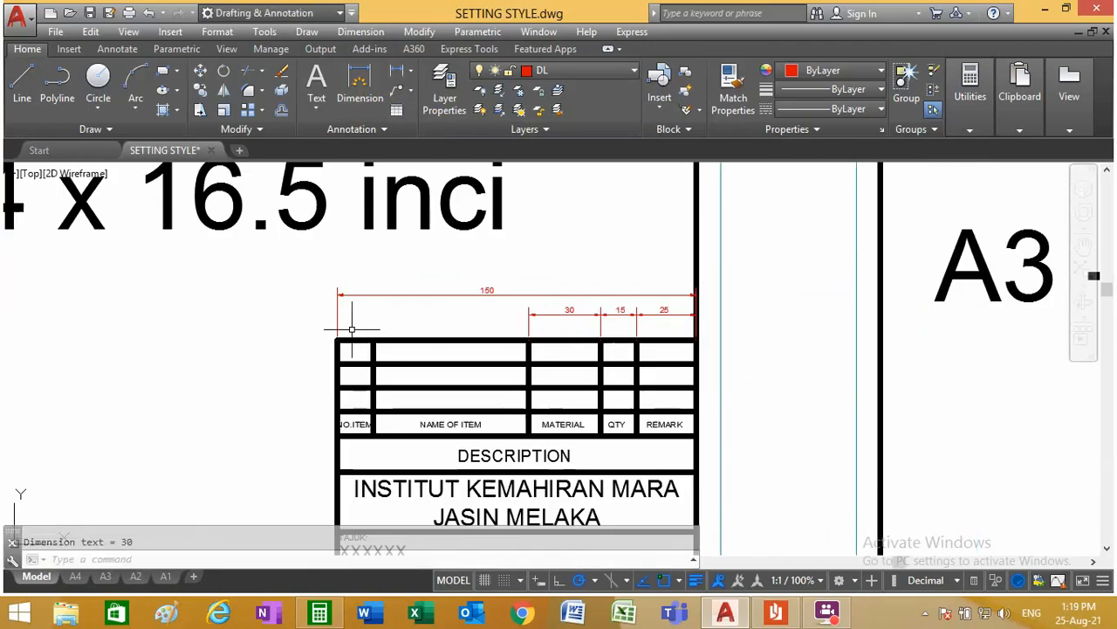
pyautogui.scroll(4, 352, 329)
pyautogui.click(397, 72)
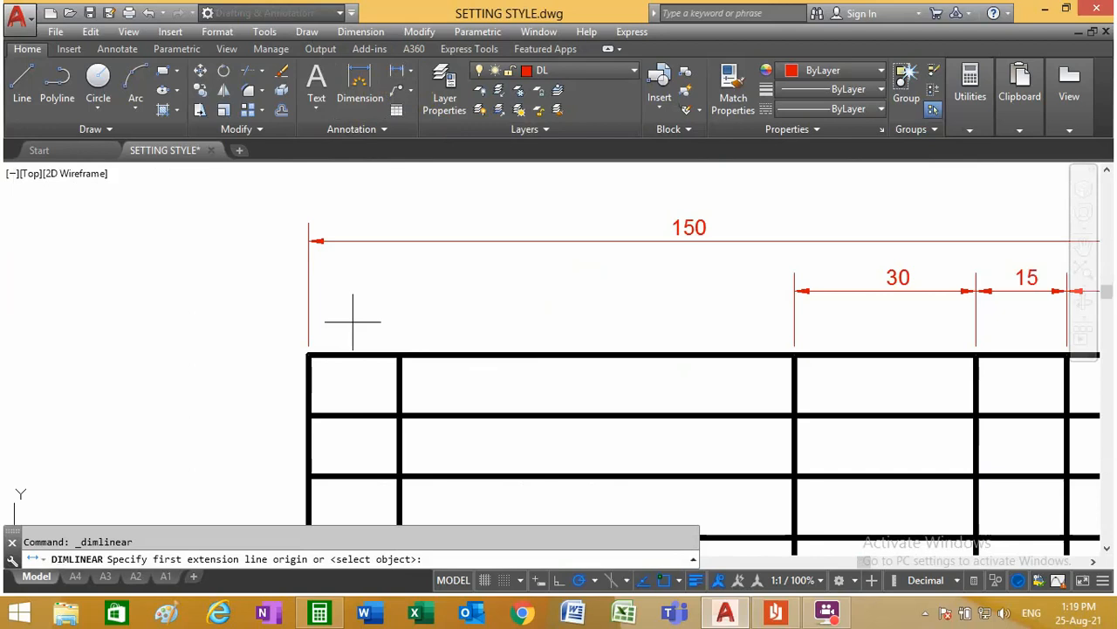
pyautogui.click(309, 355)
pyautogui.click(399, 354)
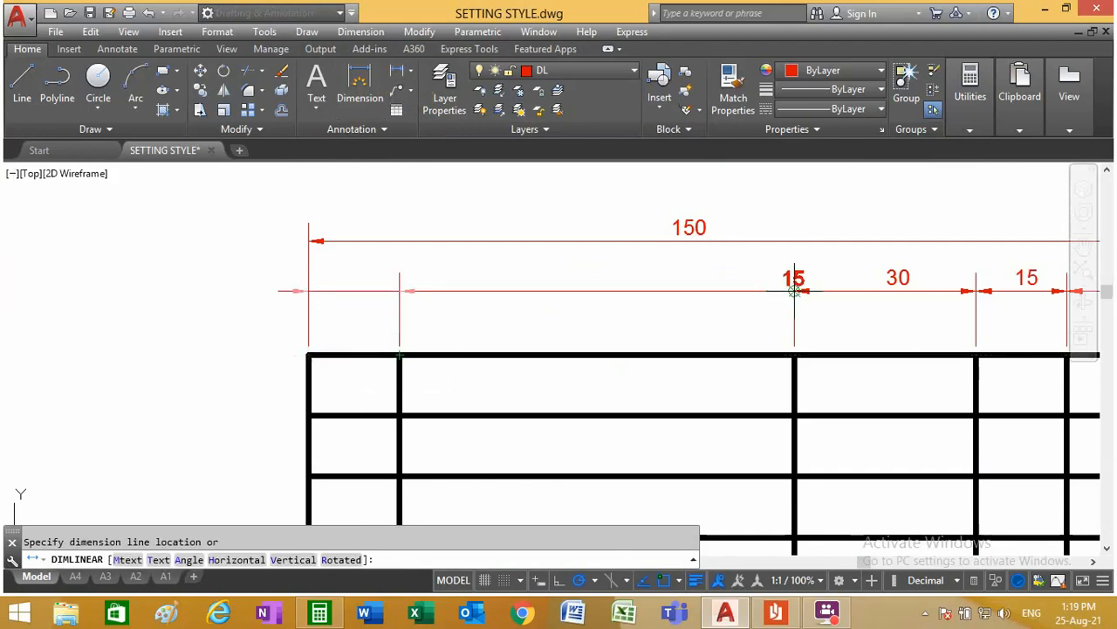
pyautogui.click(359, 290)
# Step: Dimension the height of the bottom SKALA row beside the outer edge of the A2 title block
pyautogui.scroll(-2, 453, 346)
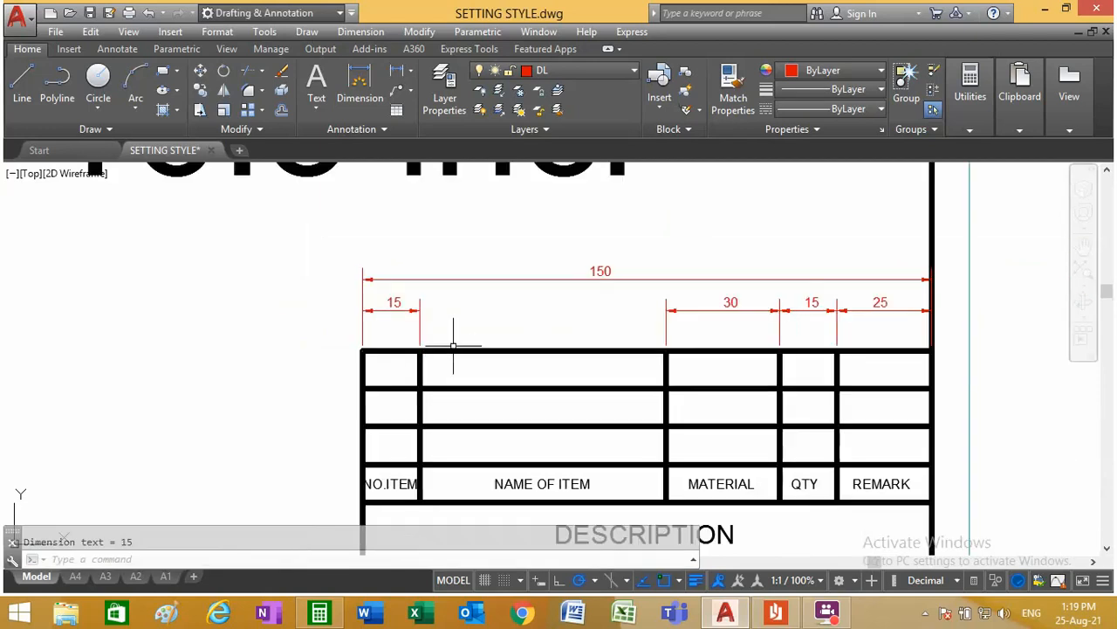
pyautogui.scroll(-2, 453, 345)
pyautogui.scroll(2, 426, 493)
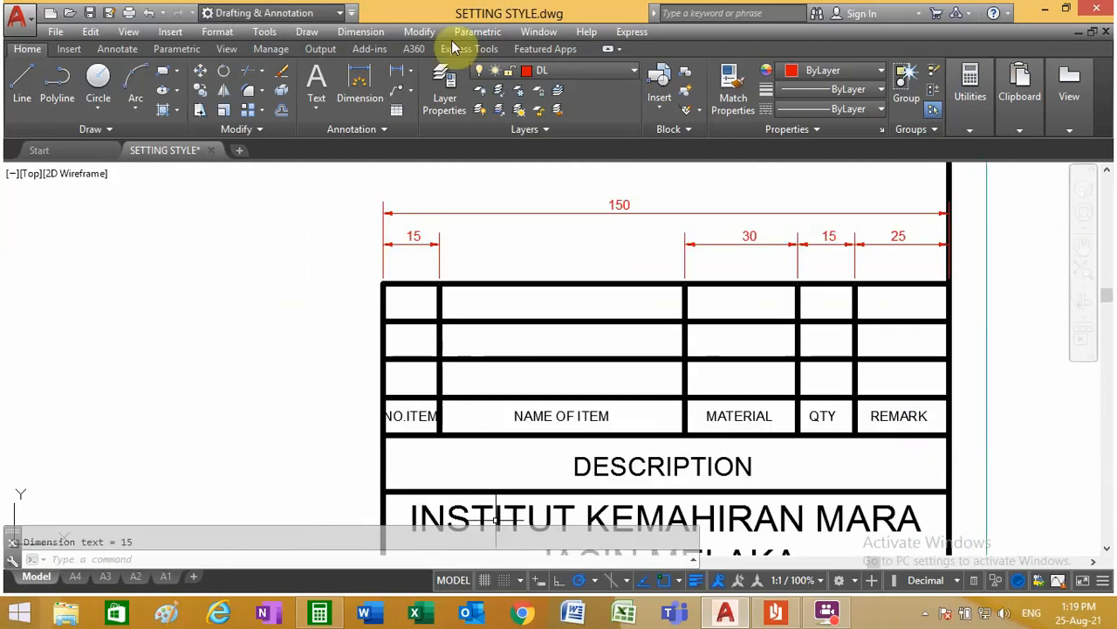
pyautogui.click(394, 84)
pyautogui.scroll(-3, 439, 249)
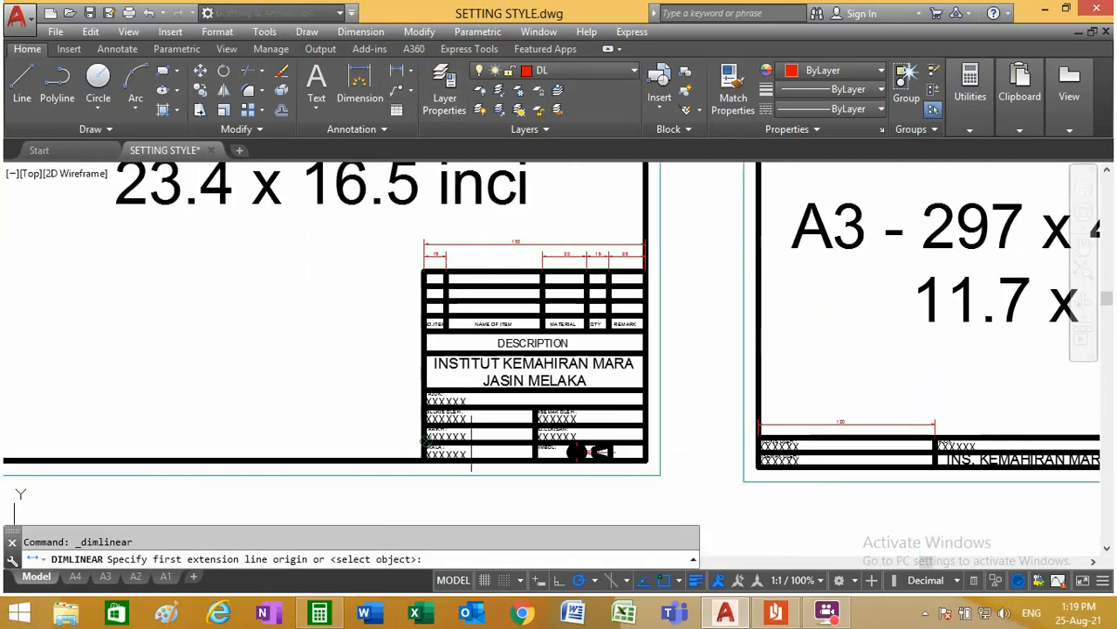
pyautogui.scroll(4, 432, 459)
pyautogui.click(403, 454)
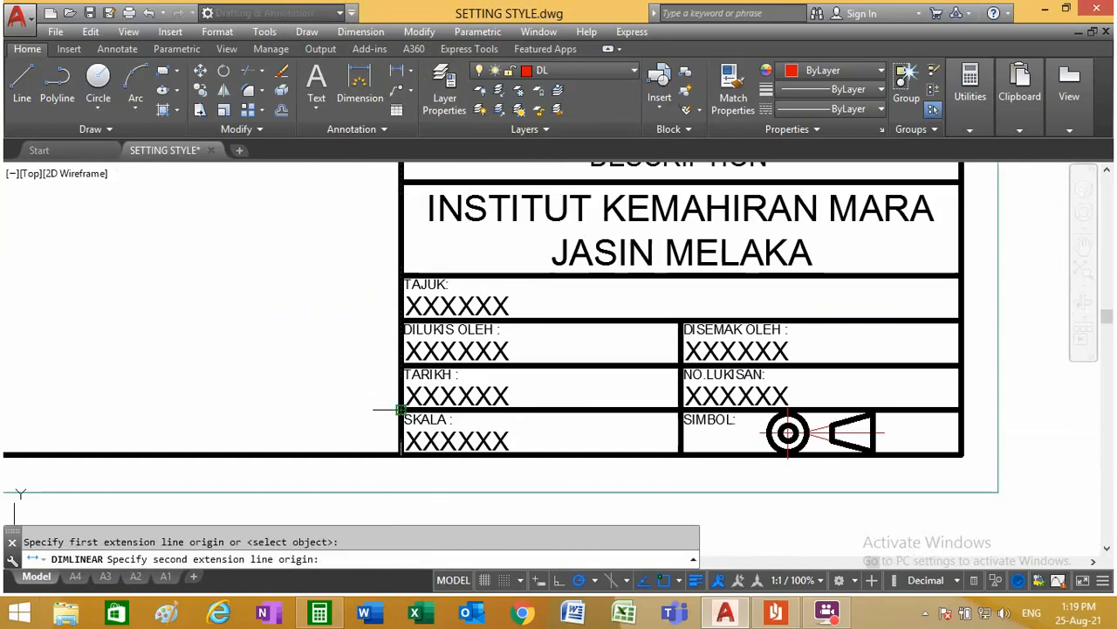
pyautogui.click(402, 409)
pyautogui.click(370, 431)
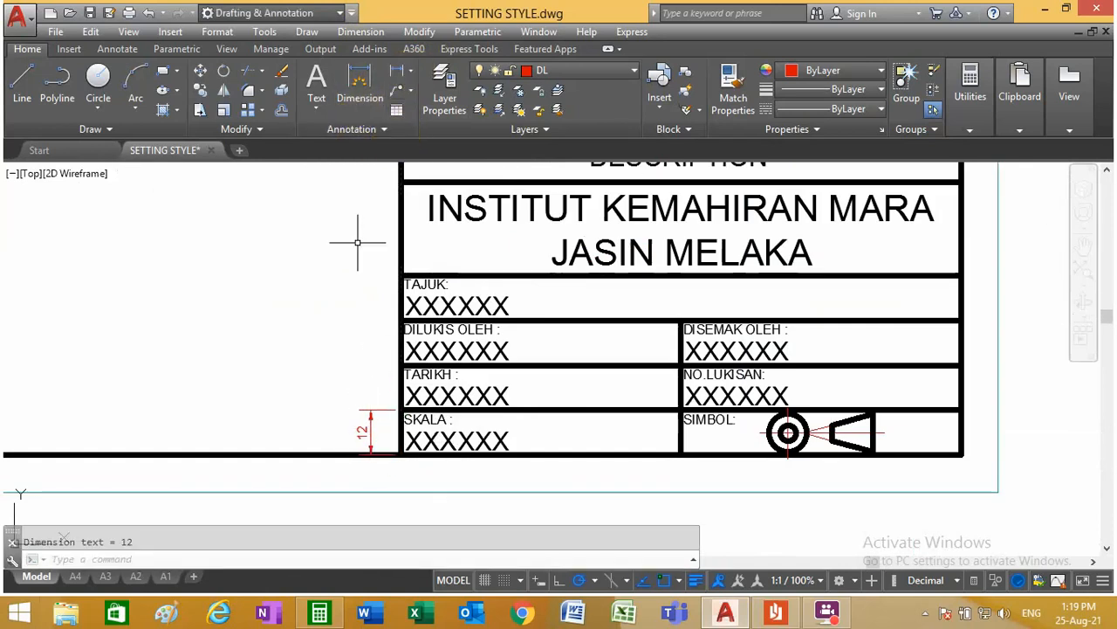
pyautogui.click(365, 429)
pyautogui.rightClick(364, 437)
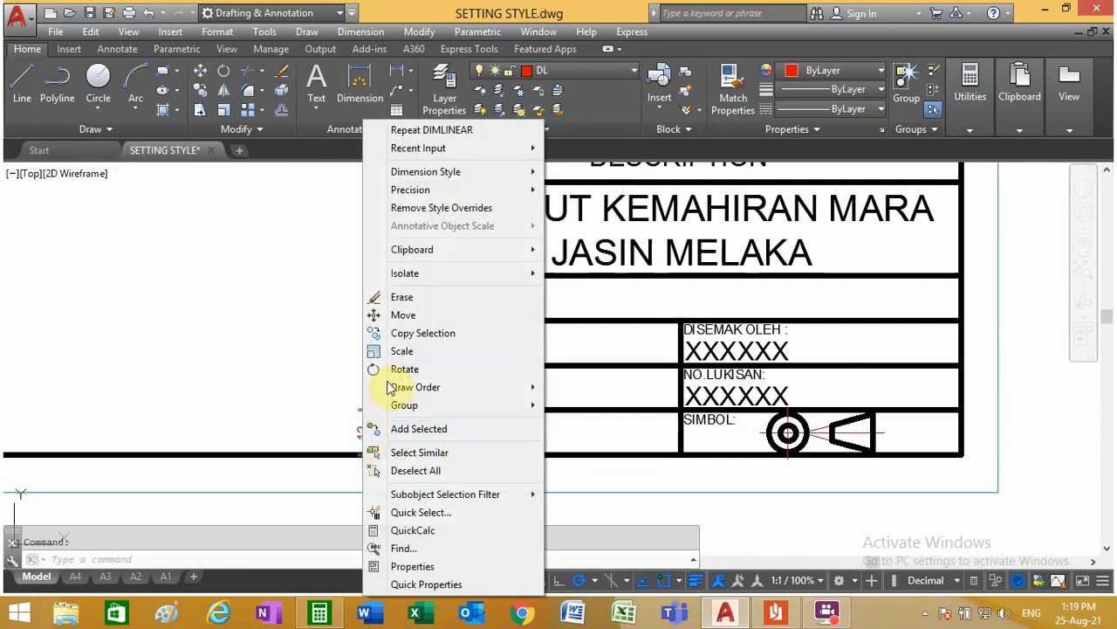
pyautogui.moveTo(478, 179)
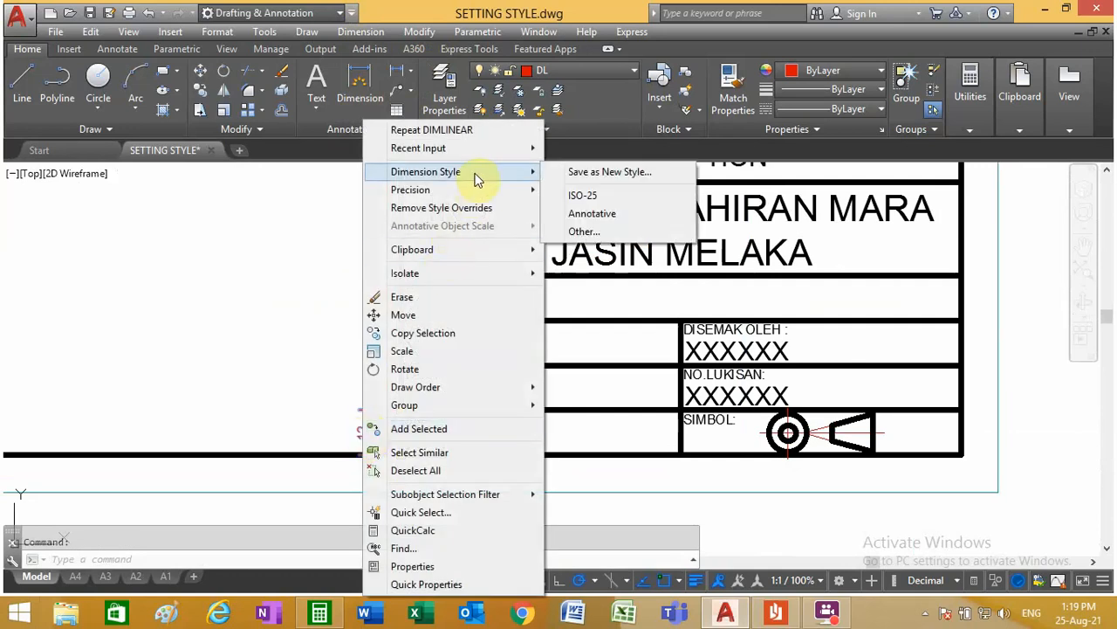
pyautogui.press('Escape')
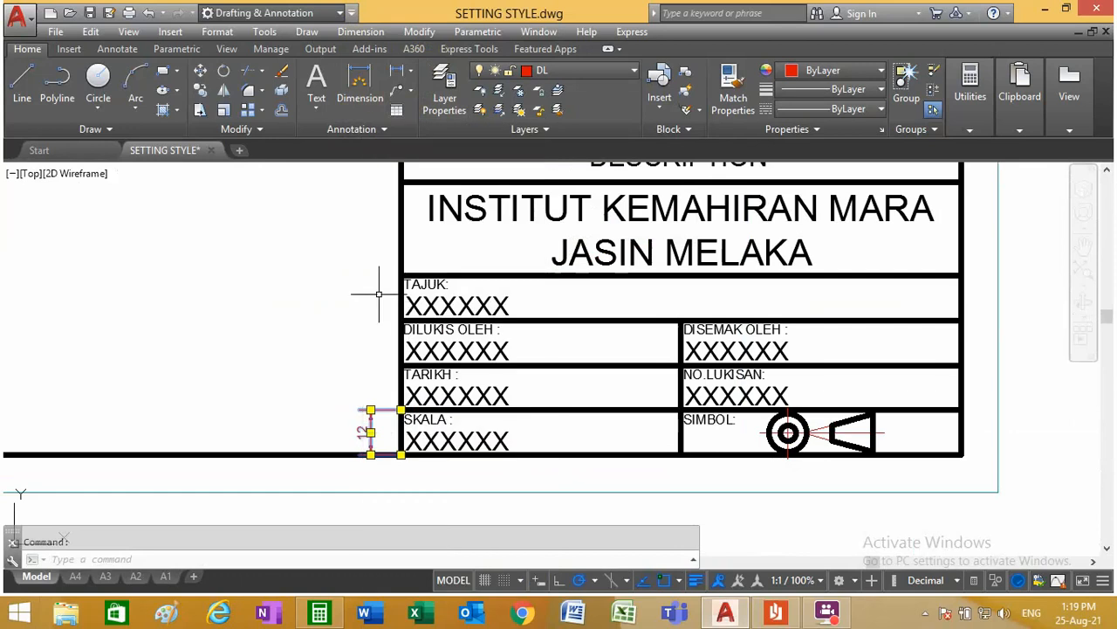
# Step: Dimension the TARIKH row's height beside the A2 title block, in line with the SKALA row's dimension
pyautogui.press('Escape')
pyautogui.click(396, 131)
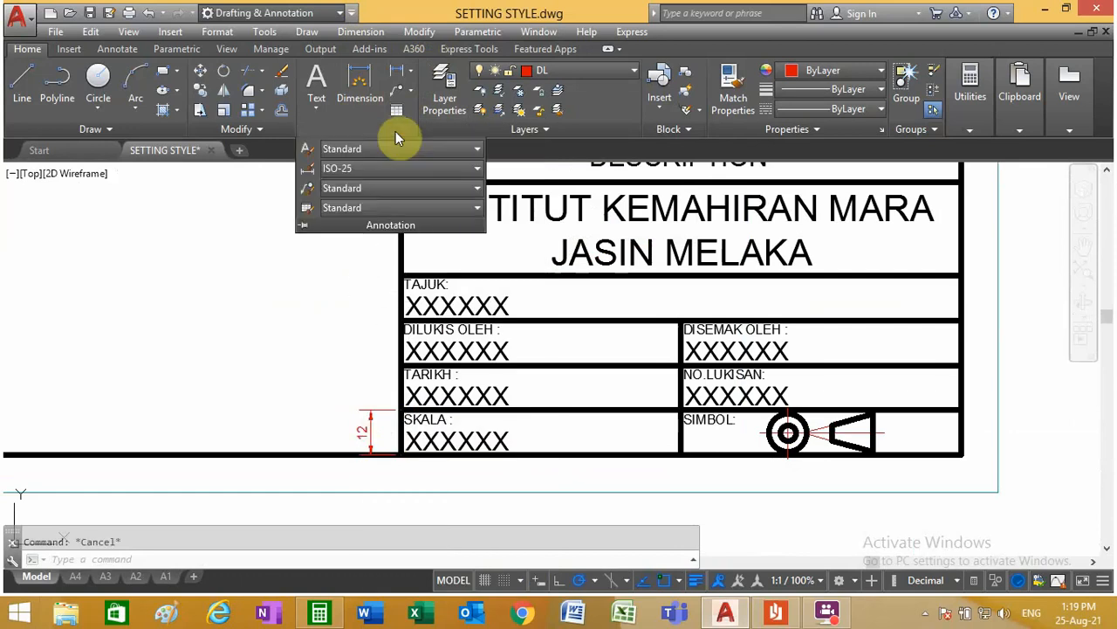
pyautogui.click(414, 77)
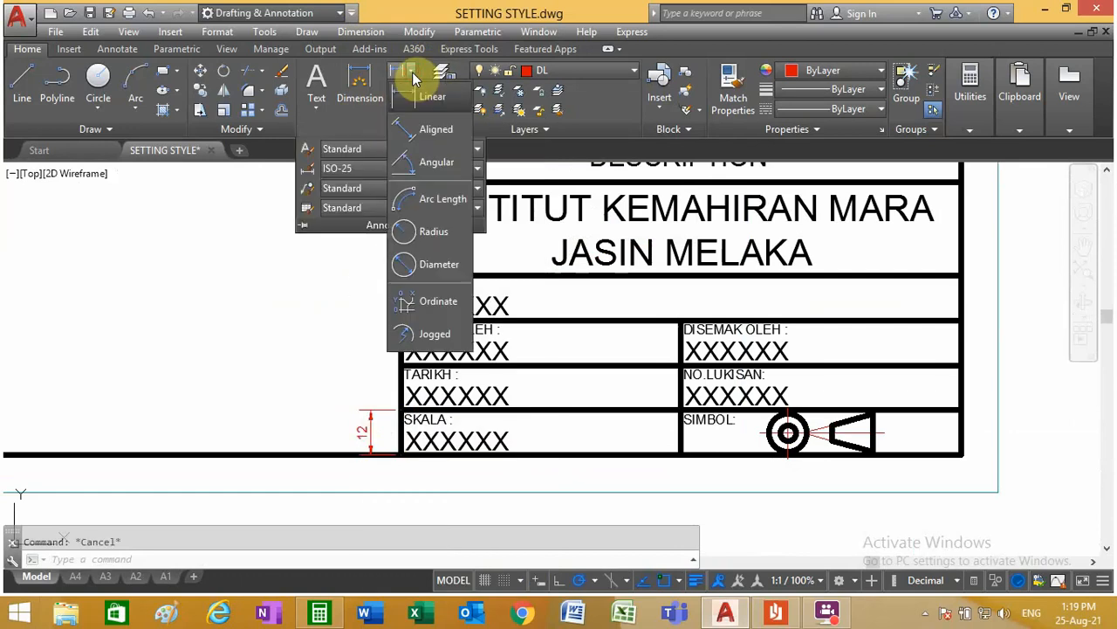
pyautogui.click(414, 78)
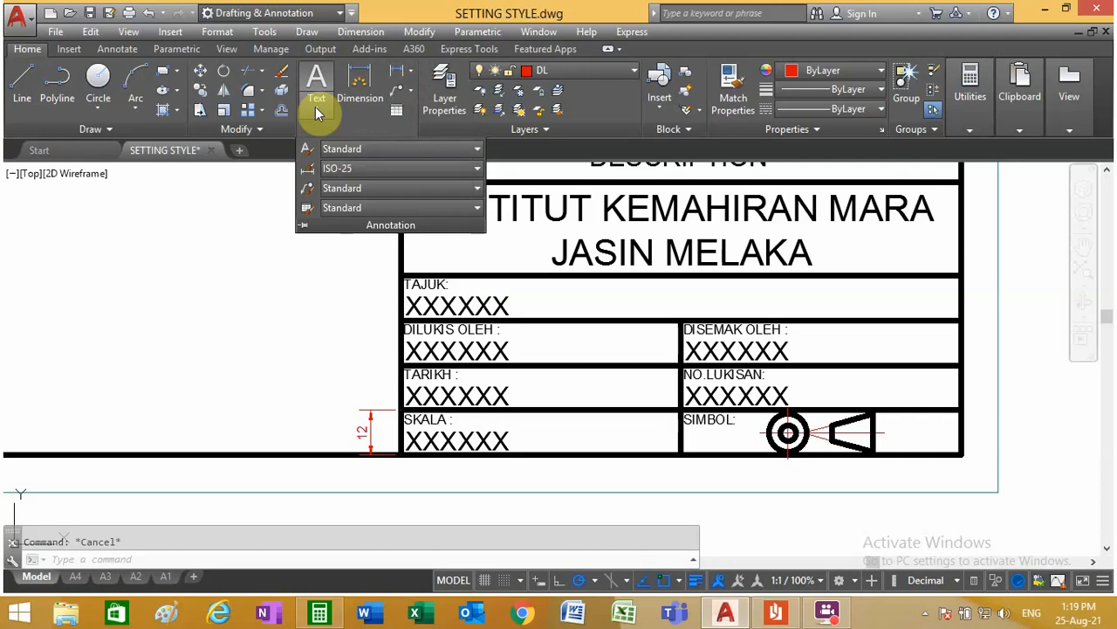
pyautogui.click(358, 87)
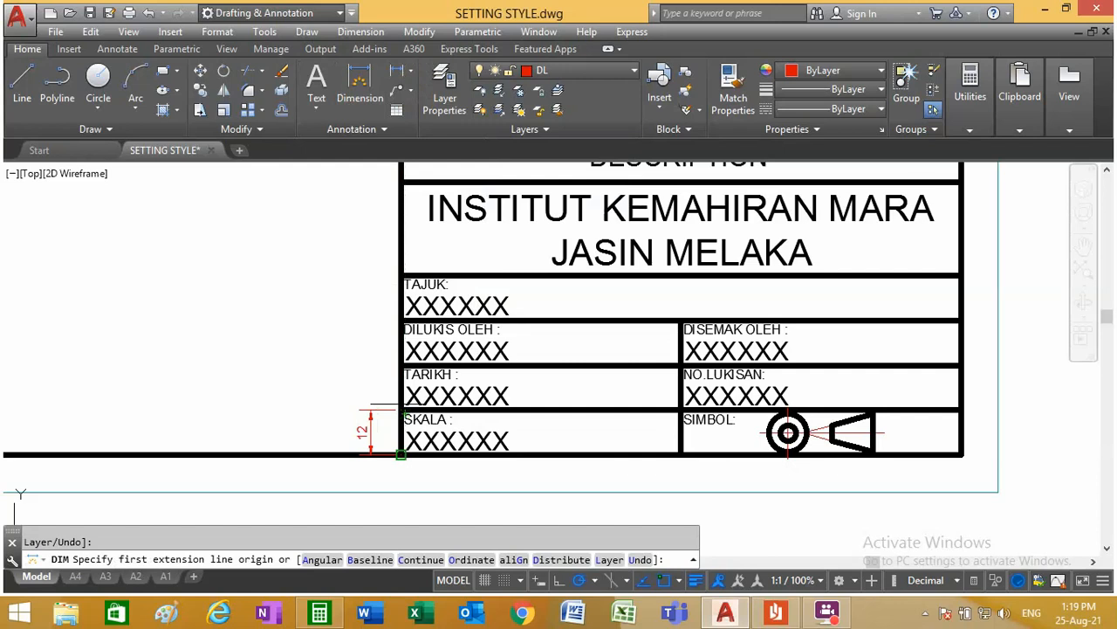
pyautogui.click(400, 410)
pyautogui.click(399, 365)
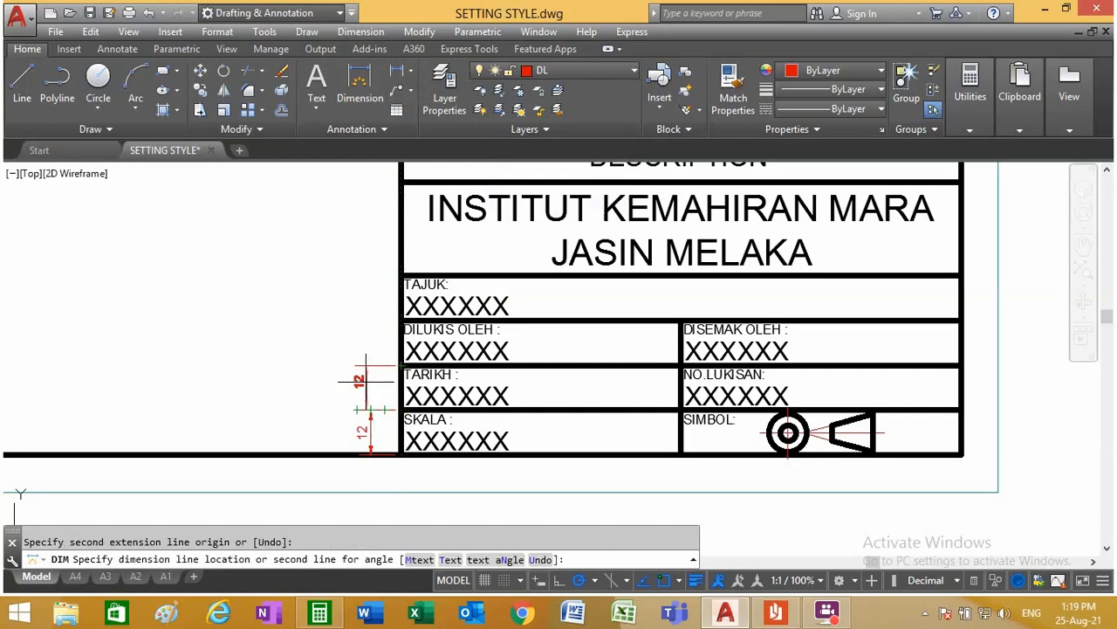
pyautogui.scroll(5, 364, 389)
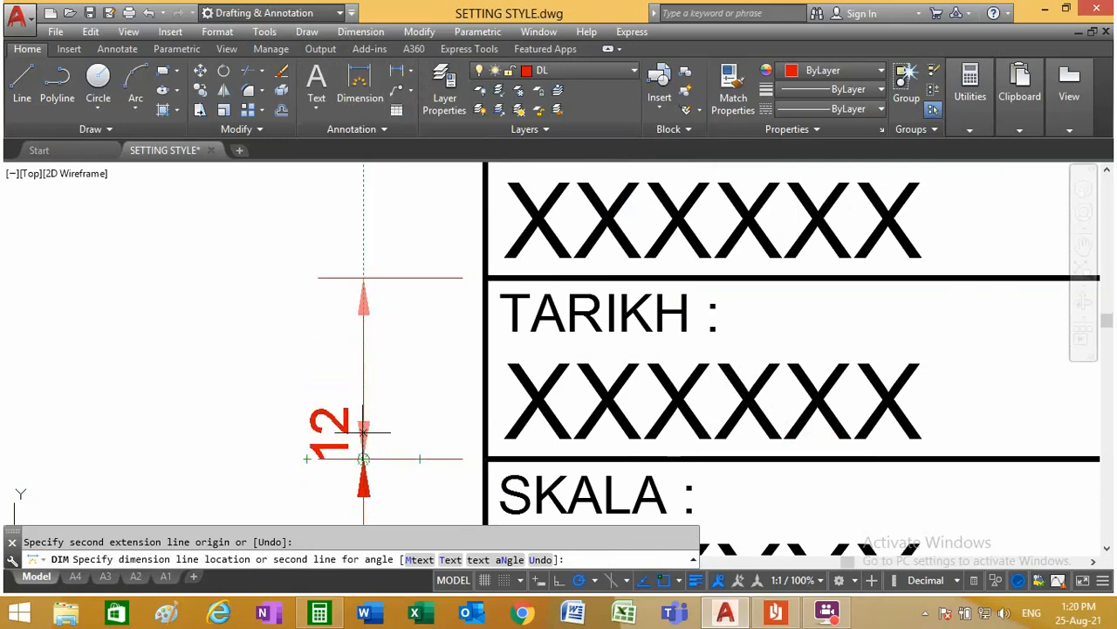
pyautogui.click(363, 372)
pyautogui.scroll(-4, 363, 373)
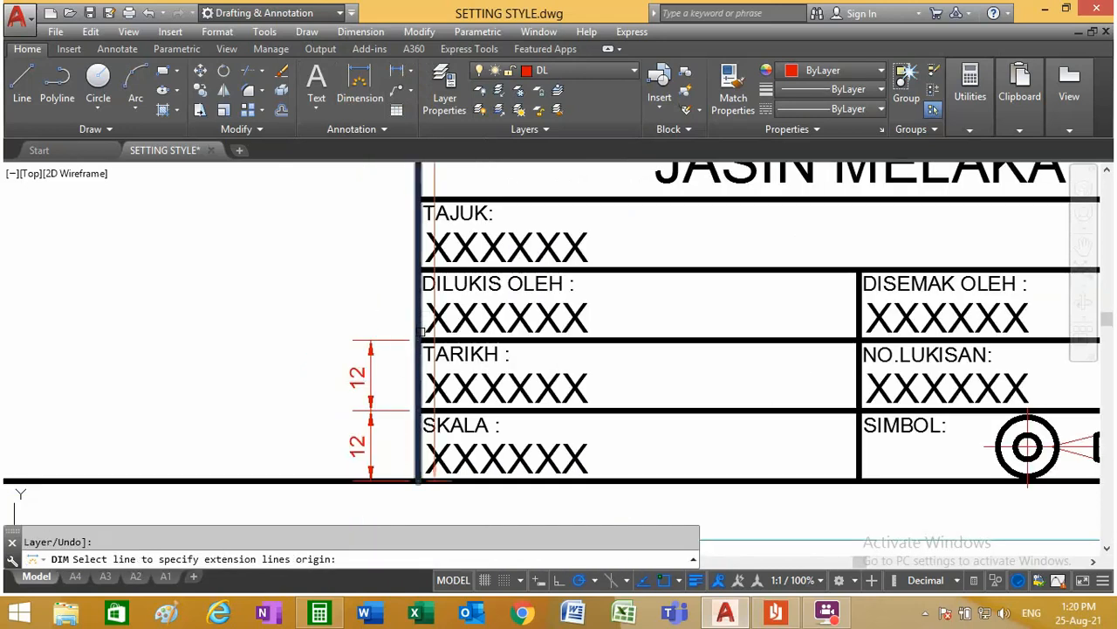
pyautogui.press('Escape')
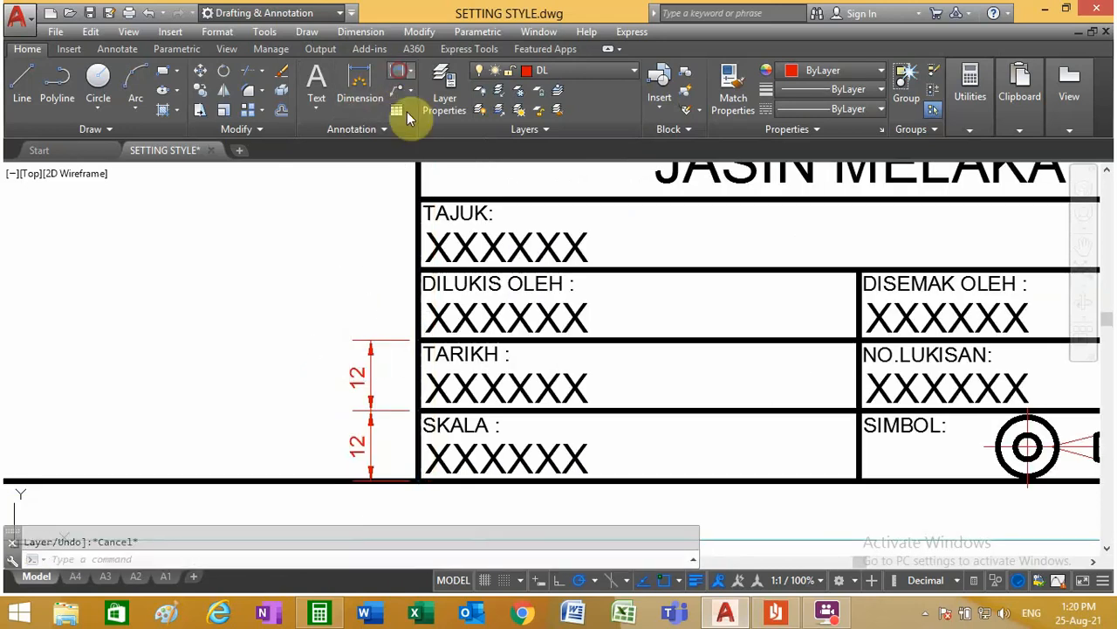
# Step: Add a linear dimension for the DILUKIS OLEH row's height, stacked above the TARIKH row's dimension
pyautogui.click(408, 118)
pyautogui.click(417, 339)
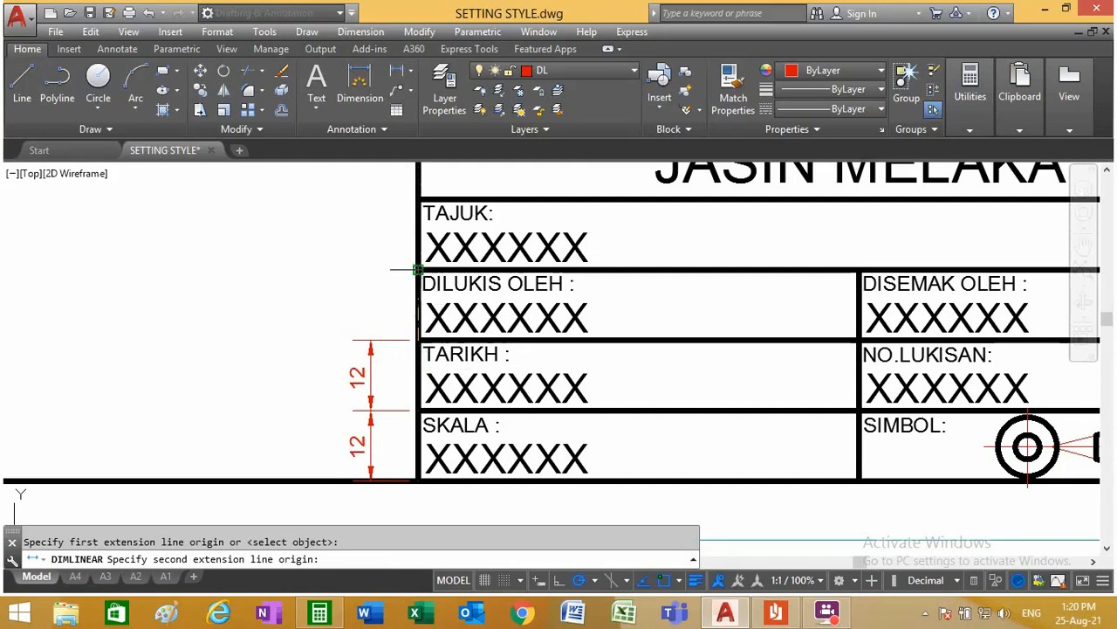
pyautogui.click(417, 270)
pyautogui.click(371, 340)
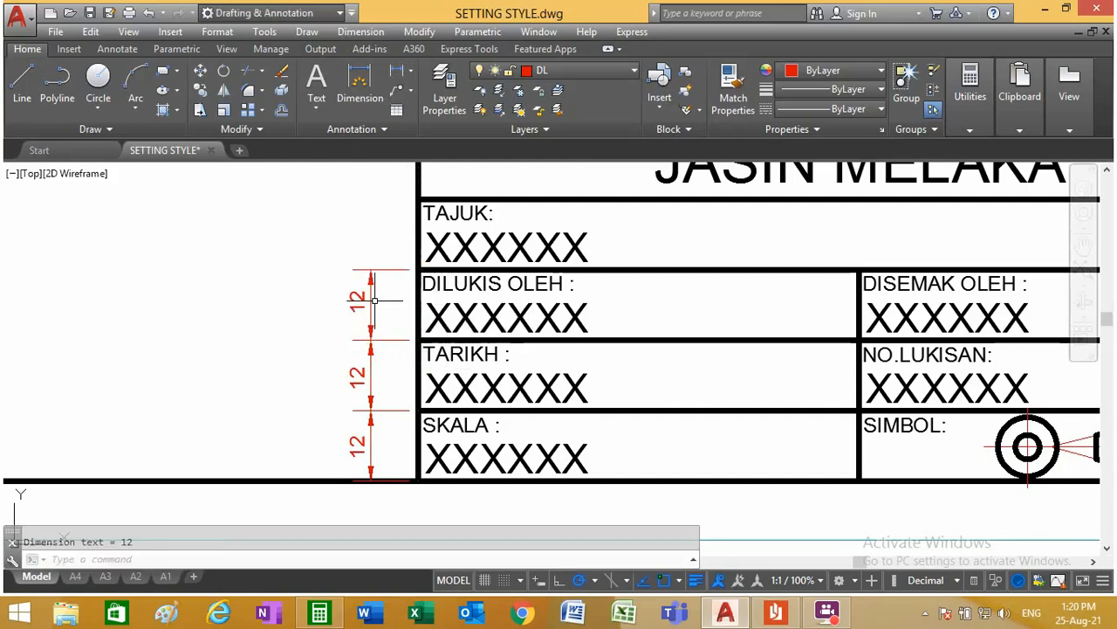
# Step: Add a linear dimension for the TAJUK row's height, in line with the other row height dimensions
pyautogui.click(397, 120)
pyautogui.click(418, 270)
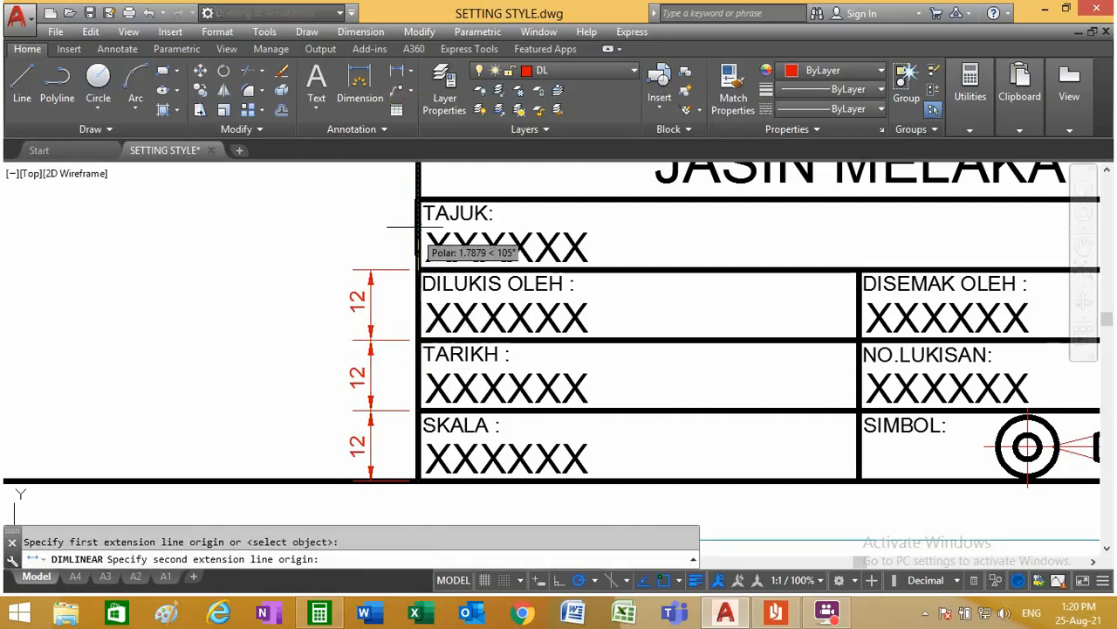
pyautogui.click(417, 199)
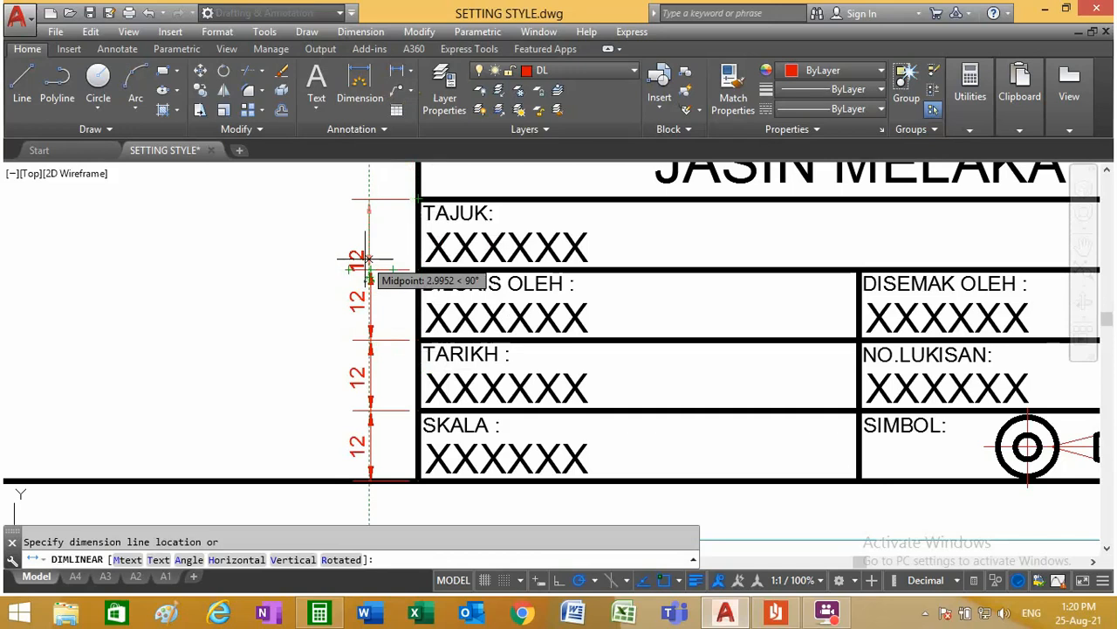
pyautogui.click(373, 243)
pyautogui.scroll(-4, 407, 327)
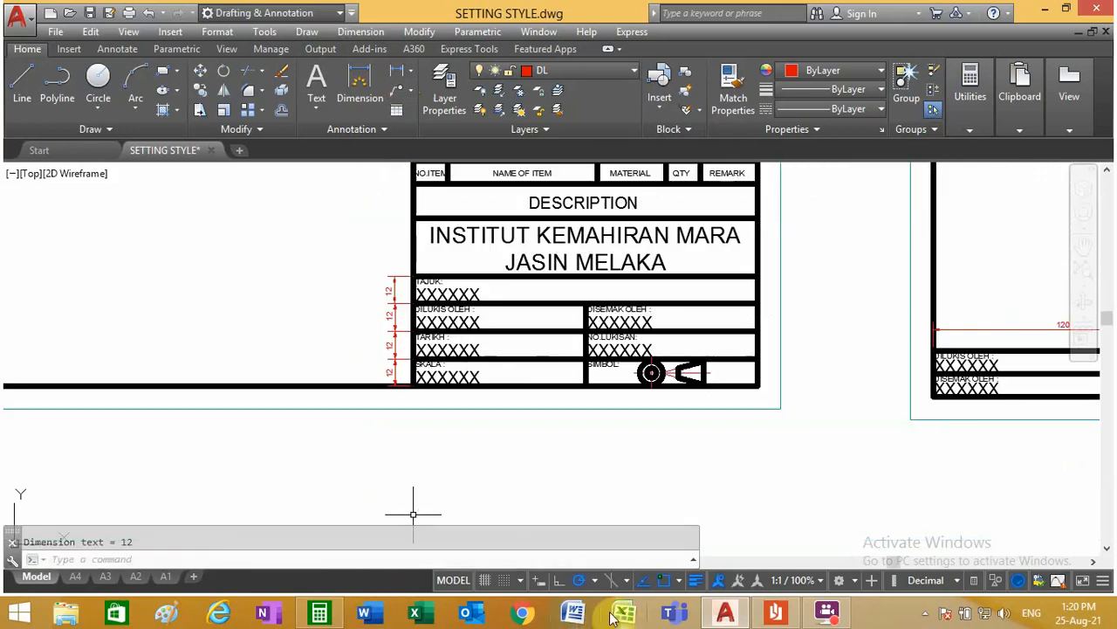
# Step: In the A2 layout, offset the frame's bottom line upward four times in succession at a distance of 12
pyautogui.click(135, 576)
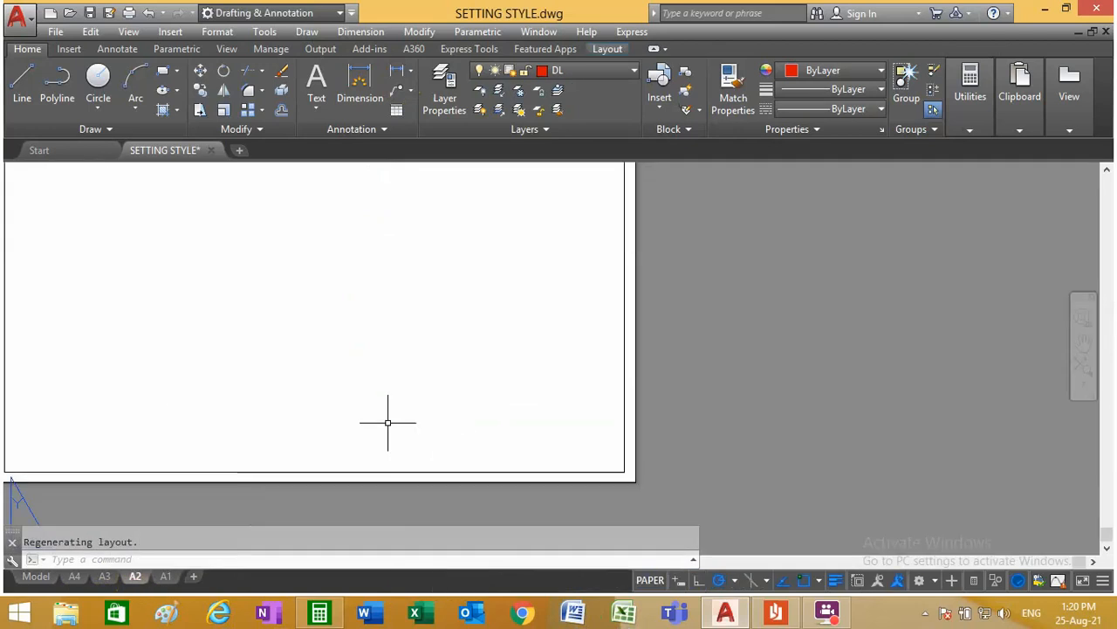
pyautogui.click(280, 112)
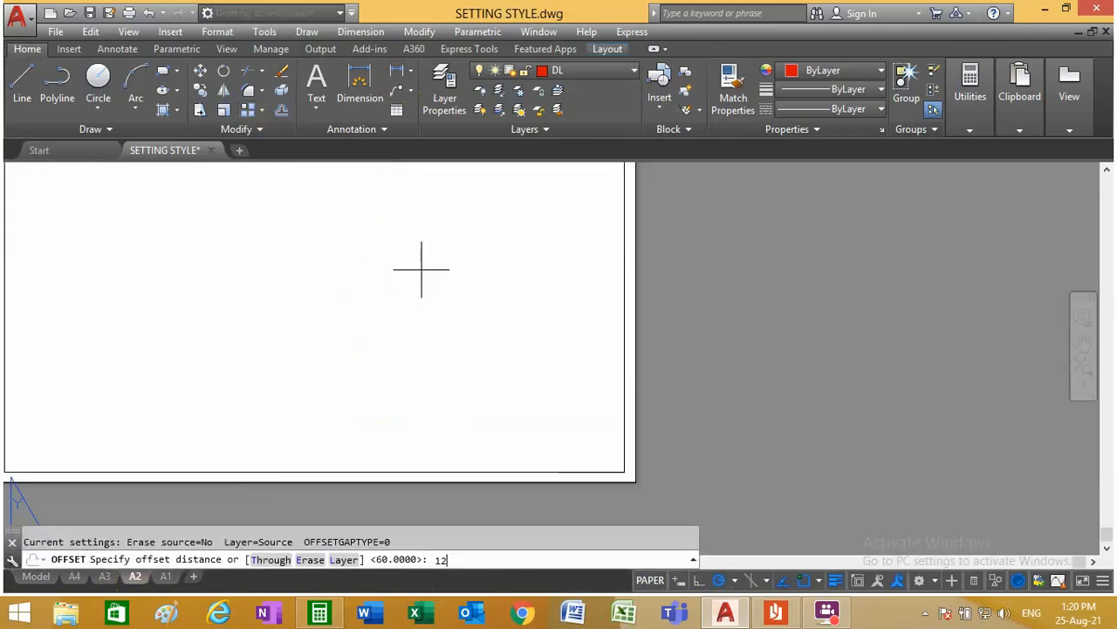
pyautogui.write('12')
pyautogui.press('Return')
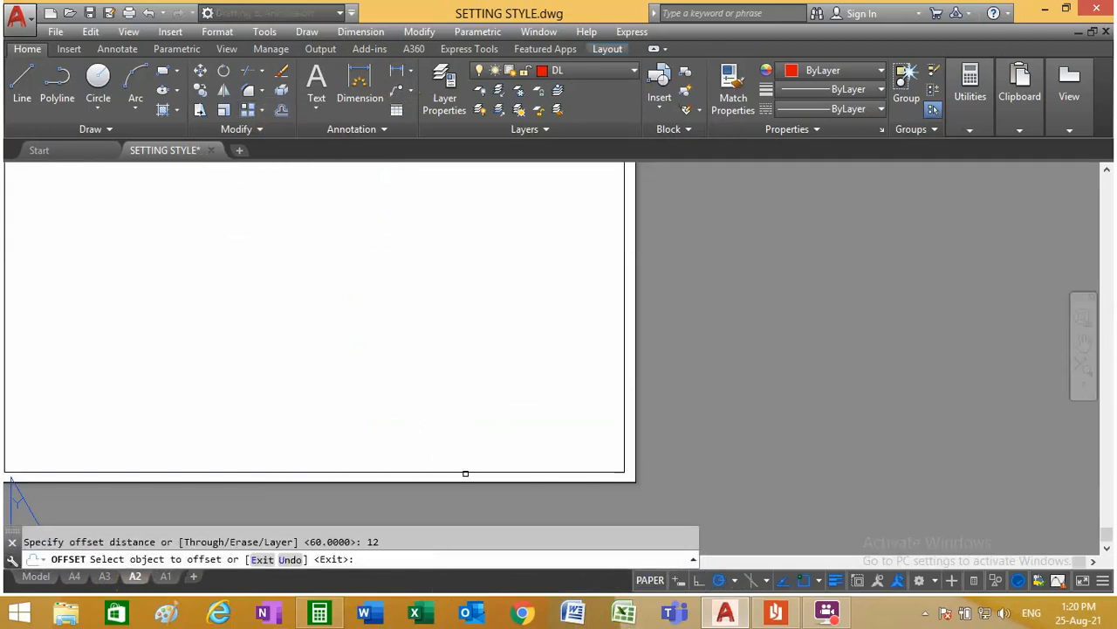
pyautogui.click(465, 474)
pyautogui.click(457, 454)
pyautogui.click(461, 455)
pyautogui.click(464, 425)
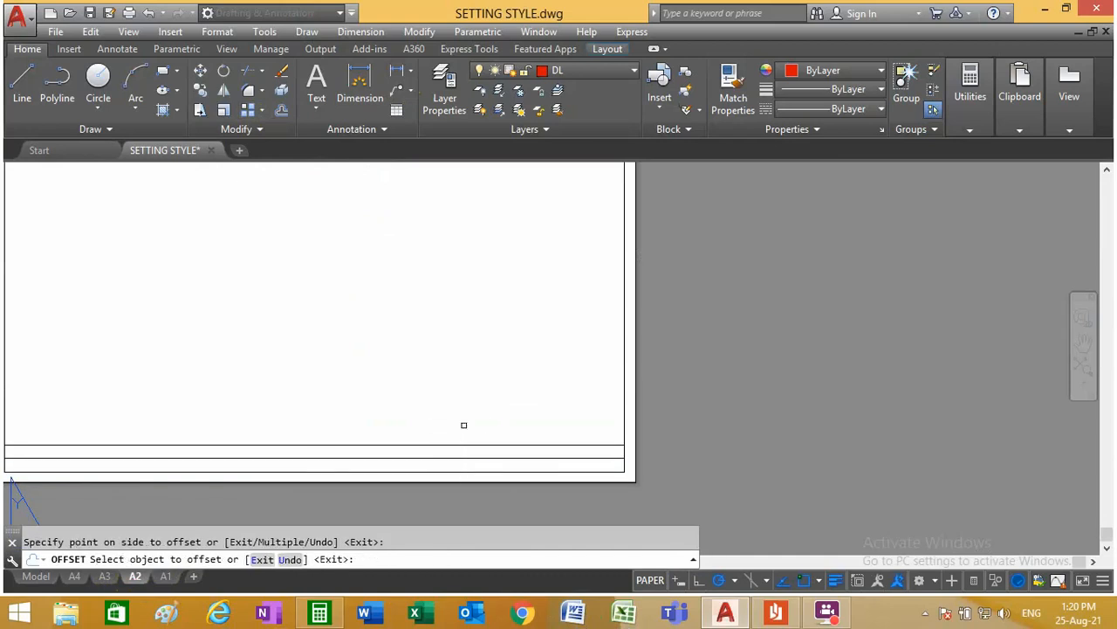
pyautogui.click(464, 445)
pyautogui.click(458, 393)
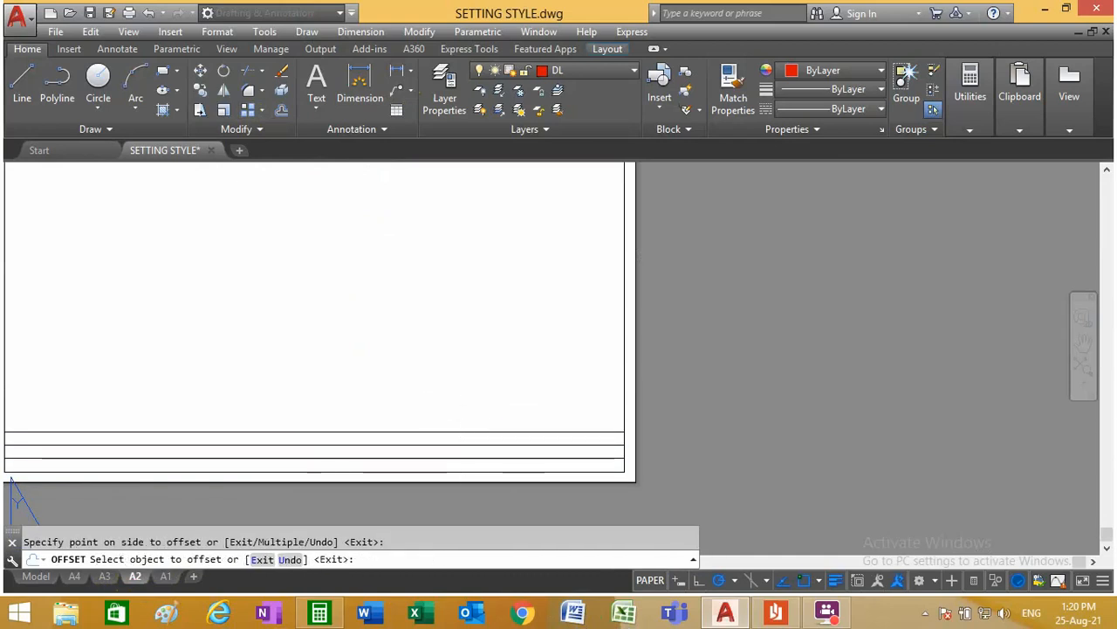
pyautogui.click(461, 432)
pyautogui.click(459, 377)
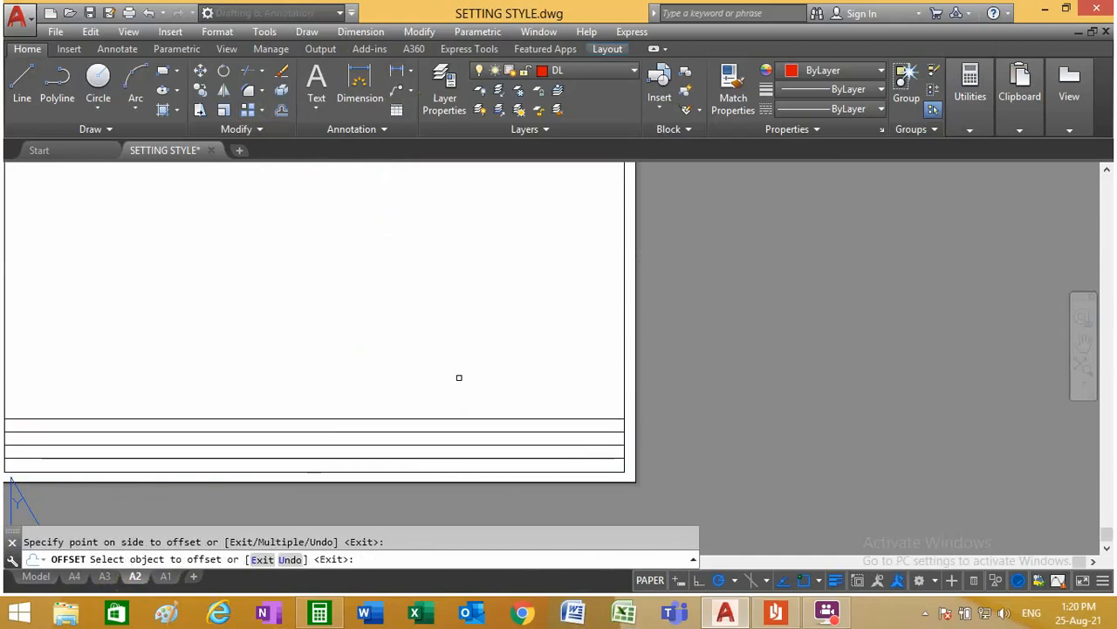
# Step: Offset the frame's right vertical line inward by 150 to form the title block's left edge
pyautogui.click(280, 109)
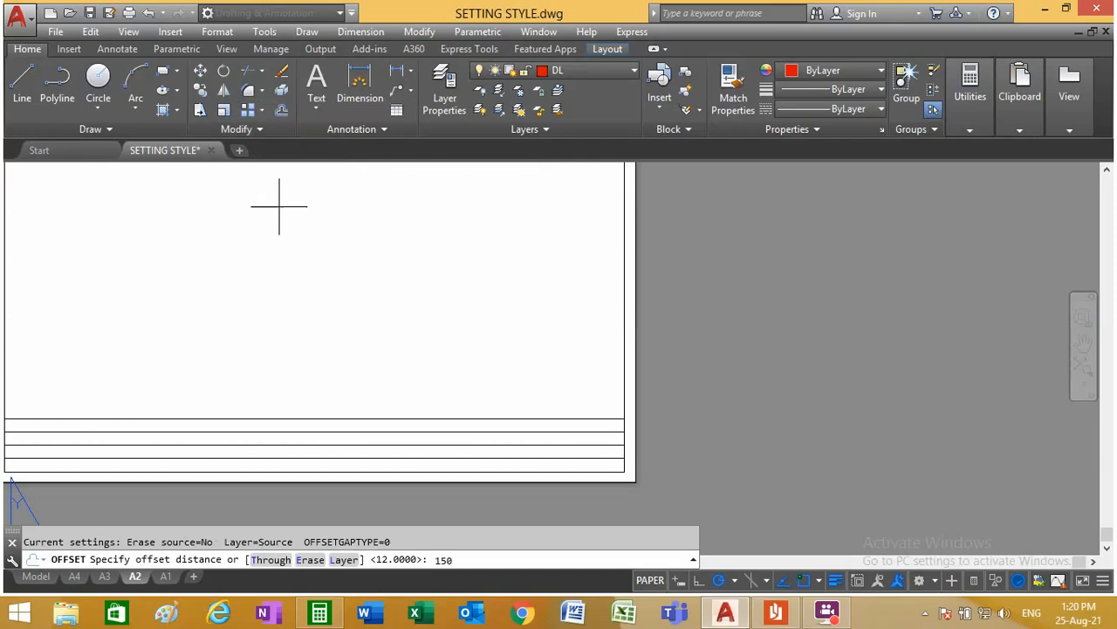
pyautogui.press('Return')
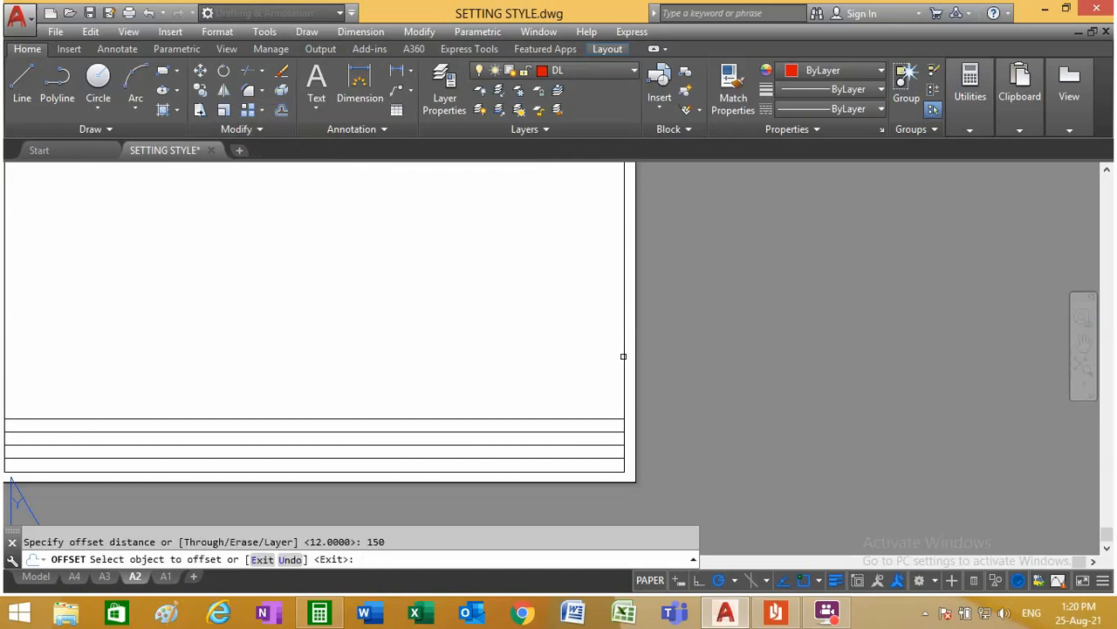
pyautogui.click(623, 356)
pyautogui.click(412, 347)
# Step: Offset the title block's left edge line by 15 toward the frame's right side for the NO.ITEM column
pyautogui.click(280, 111)
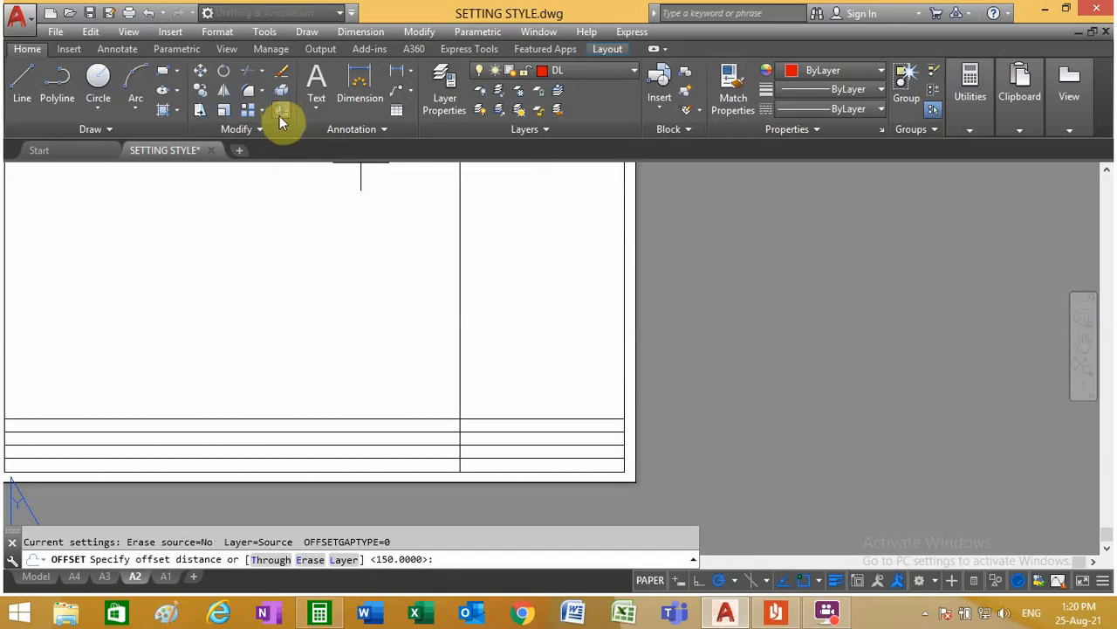
pyautogui.write('15')
pyautogui.press('Return')
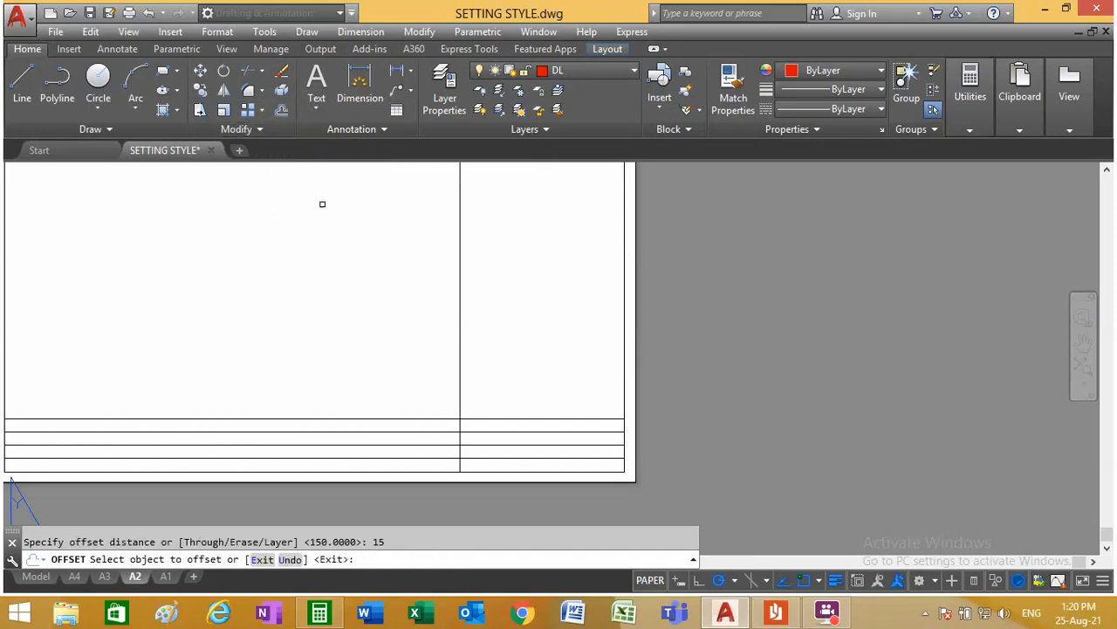
pyautogui.click(457, 297)
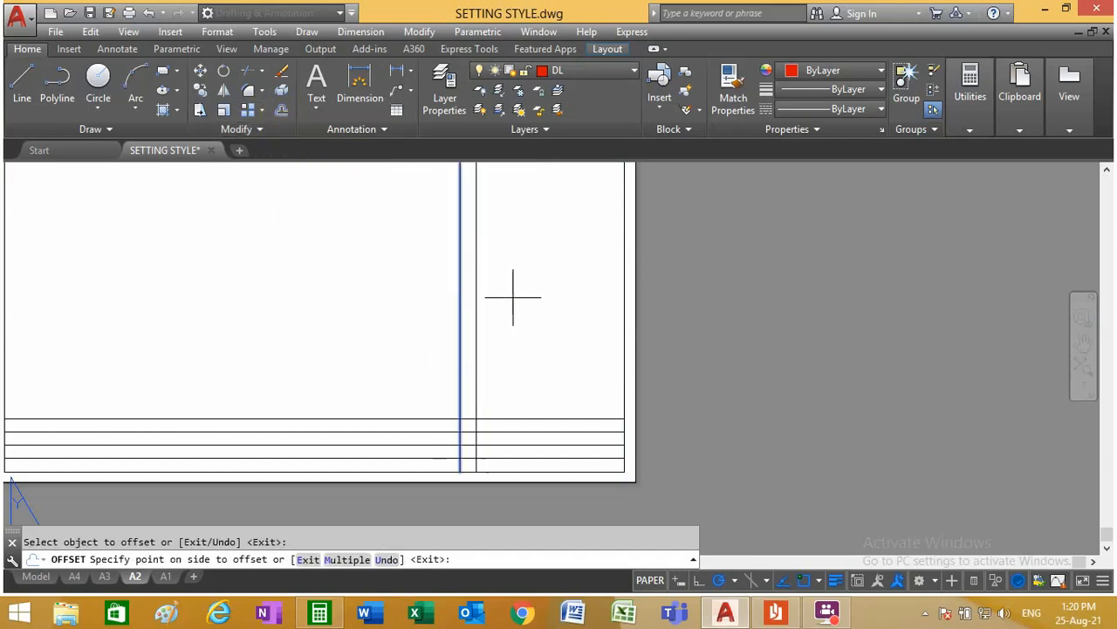
pyautogui.click(543, 303)
# Step: Offset the frame's right vertical line inward by 25 for the REMARK column
pyautogui.click(282, 114)
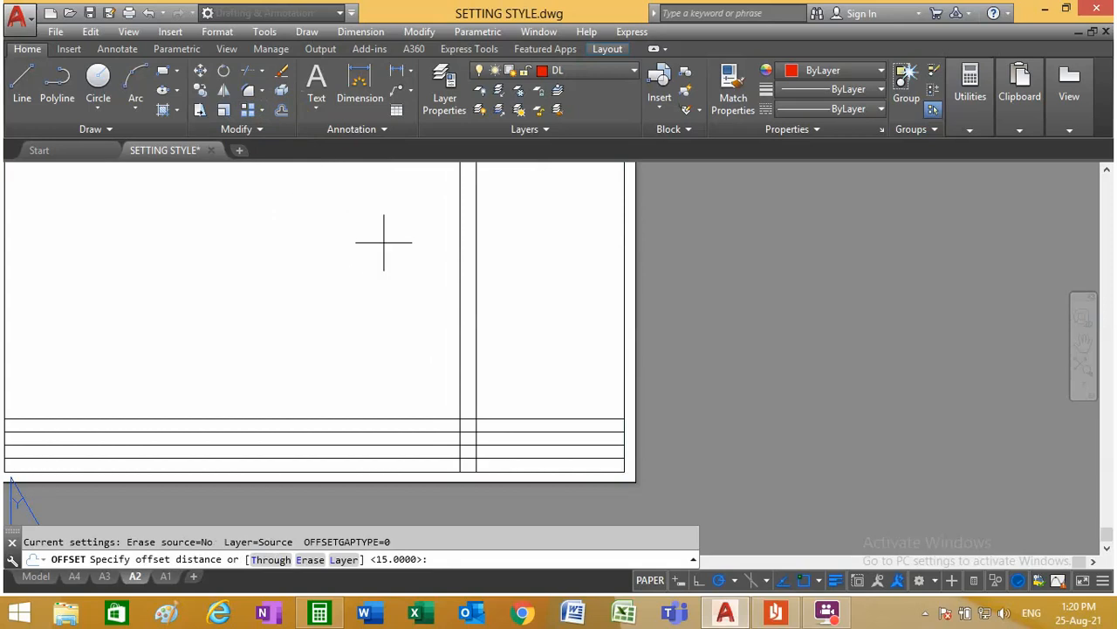
pyautogui.press('Return')
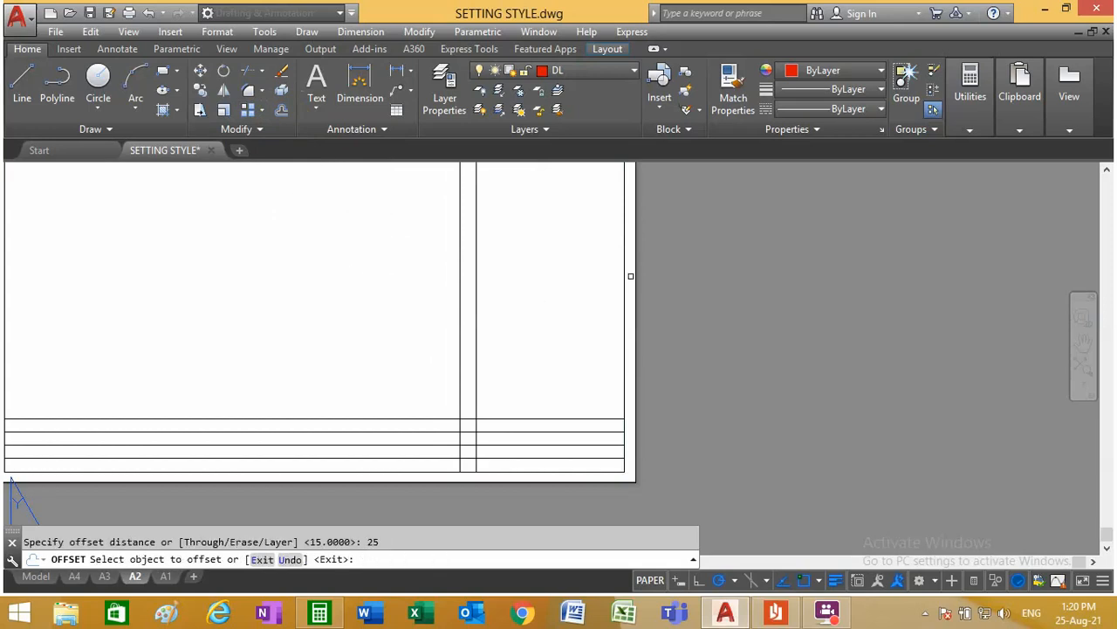
pyautogui.click(627, 281)
pyautogui.click(558, 281)
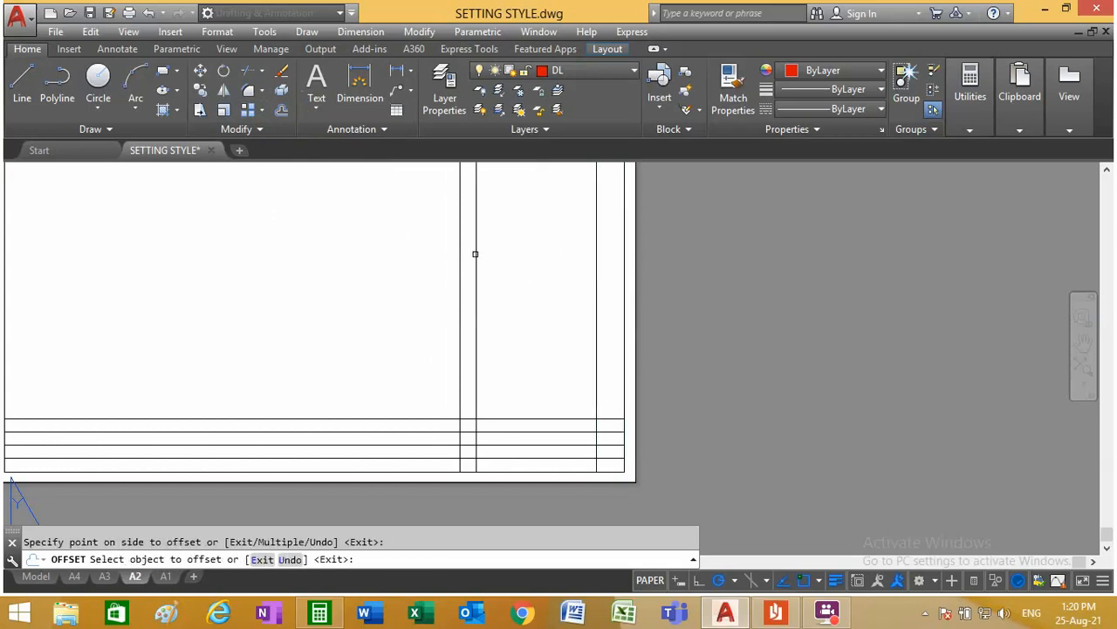
# Step: Offset the REMARK column's dividing line inward by 15 for the QTY column
pyautogui.click(281, 116)
pyautogui.write('15')
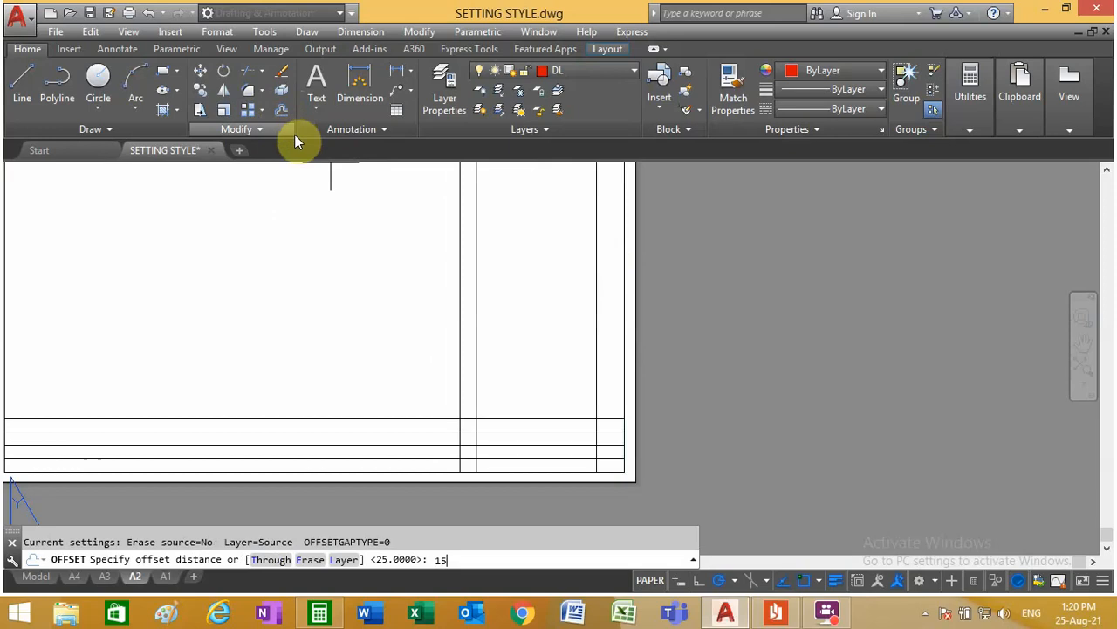
pyautogui.press('Return')
pyautogui.click(596, 252)
pyautogui.click(526, 249)
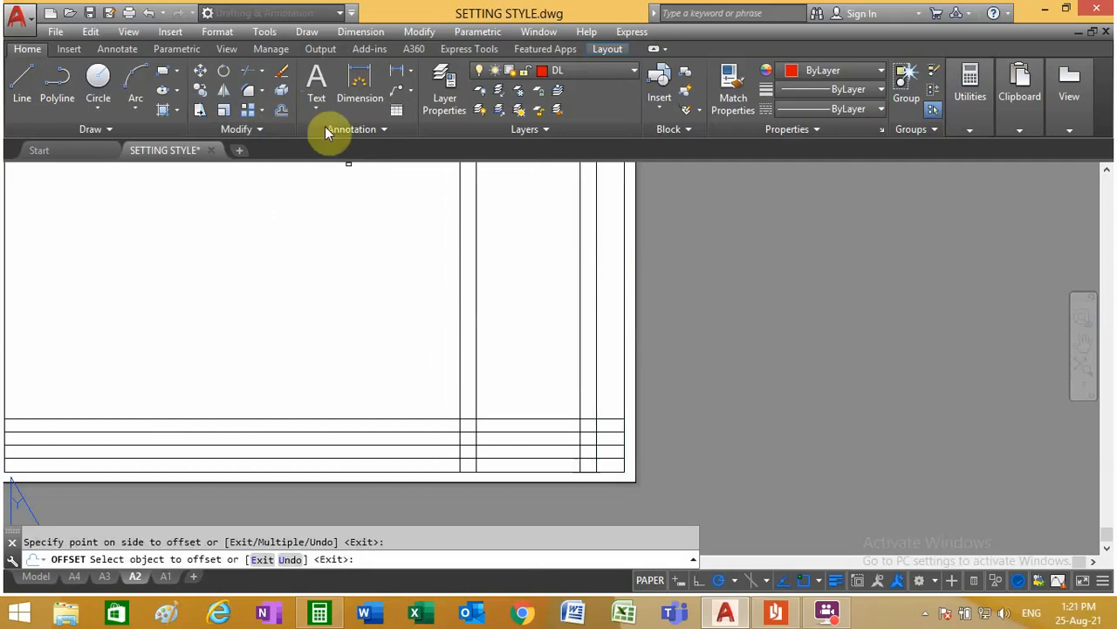
# Step: Return to model space and examine the column width and row height dimensions of the A2 title block template
pyautogui.click(281, 117)
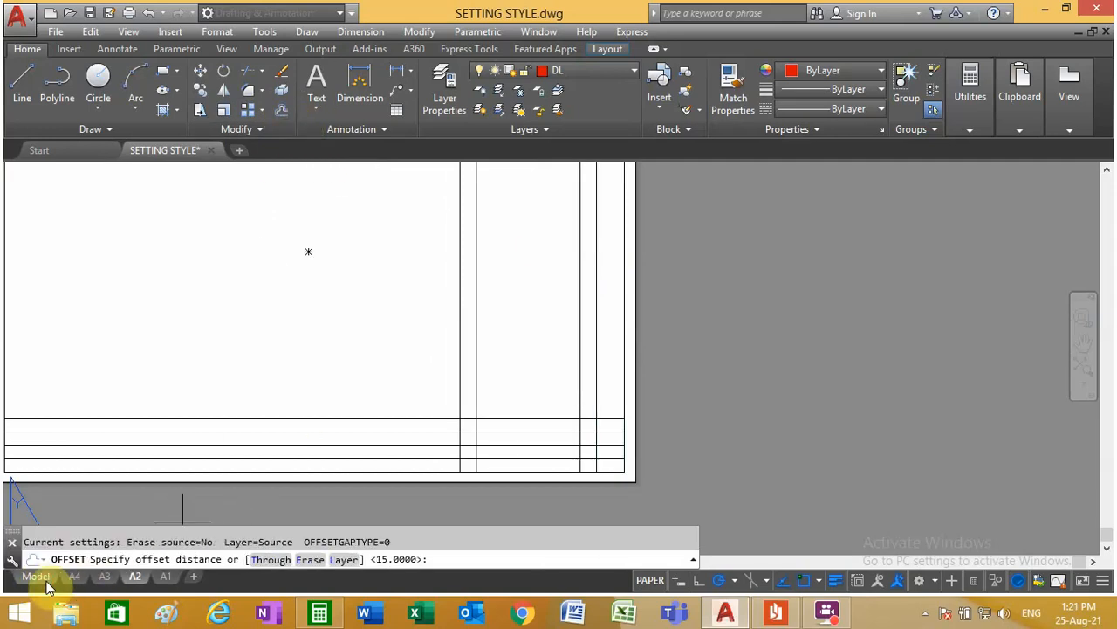
pyautogui.press('Escape')
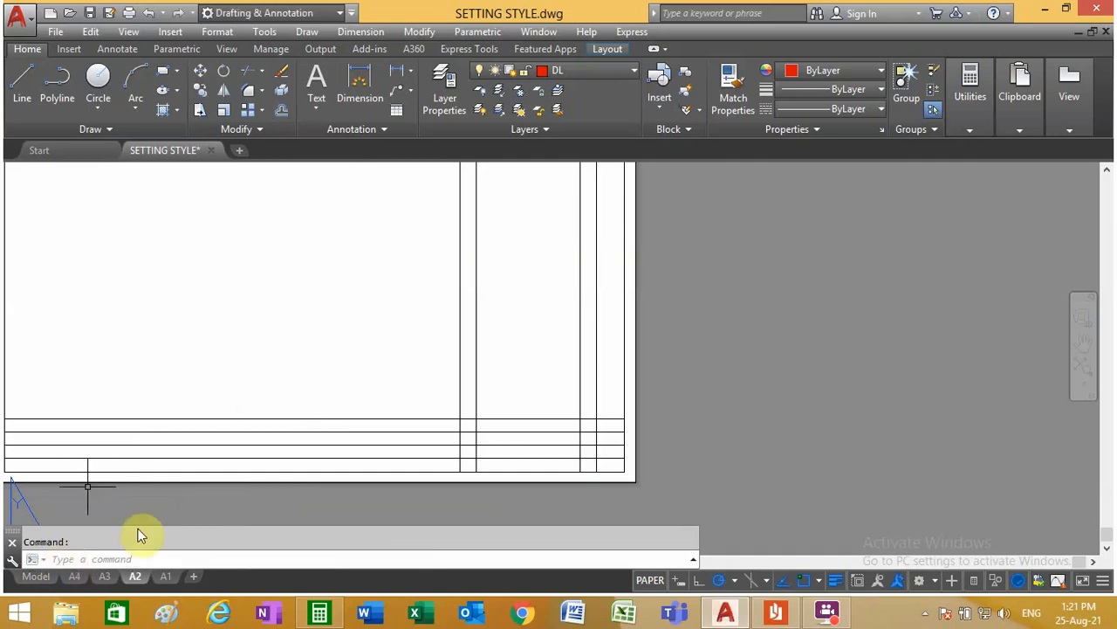
pyautogui.click(36, 576)
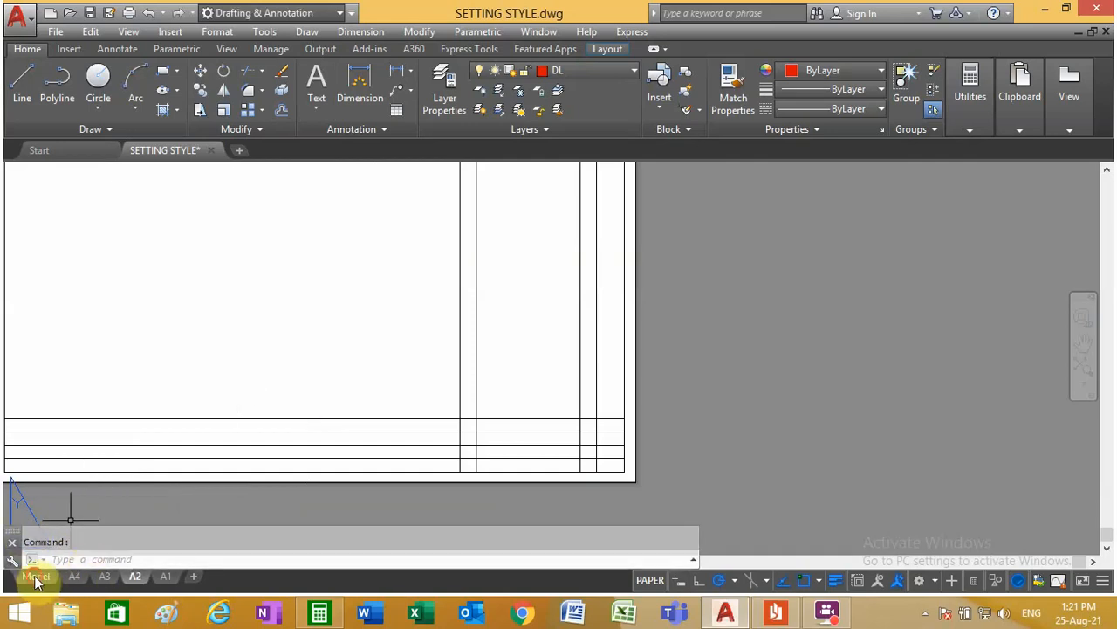
pyautogui.scroll(-2, 437, 342)
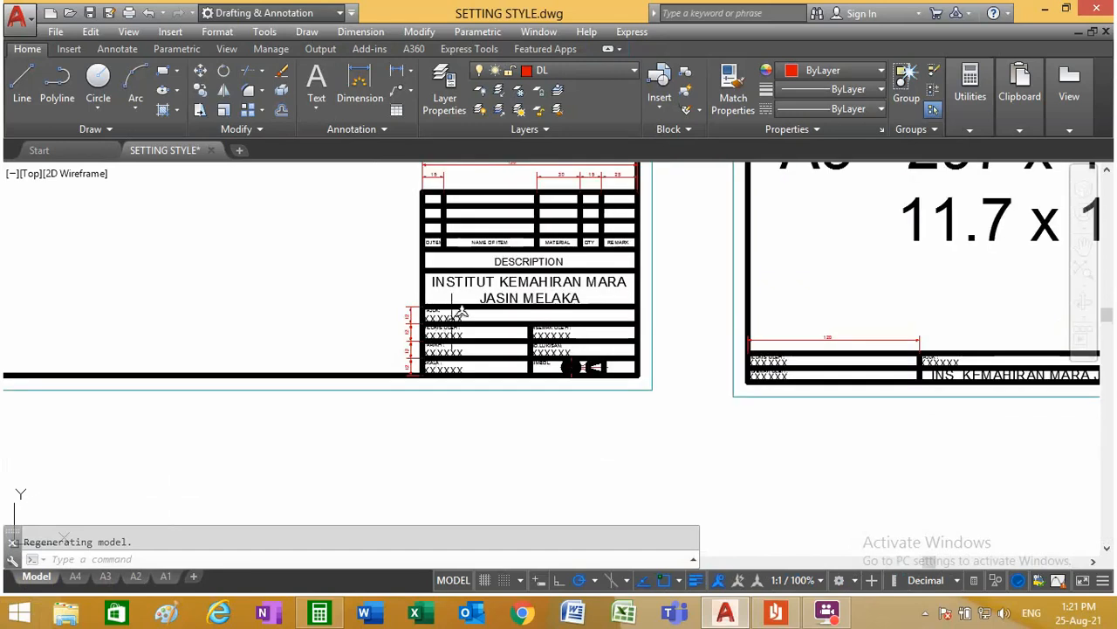
pyautogui.scroll(6, 546, 179)
pyautogui.moveTo(559, 179); pyautogui.dragTo(476, 268, button='middle')
pyautogui.scroll(-6, 549, 238)
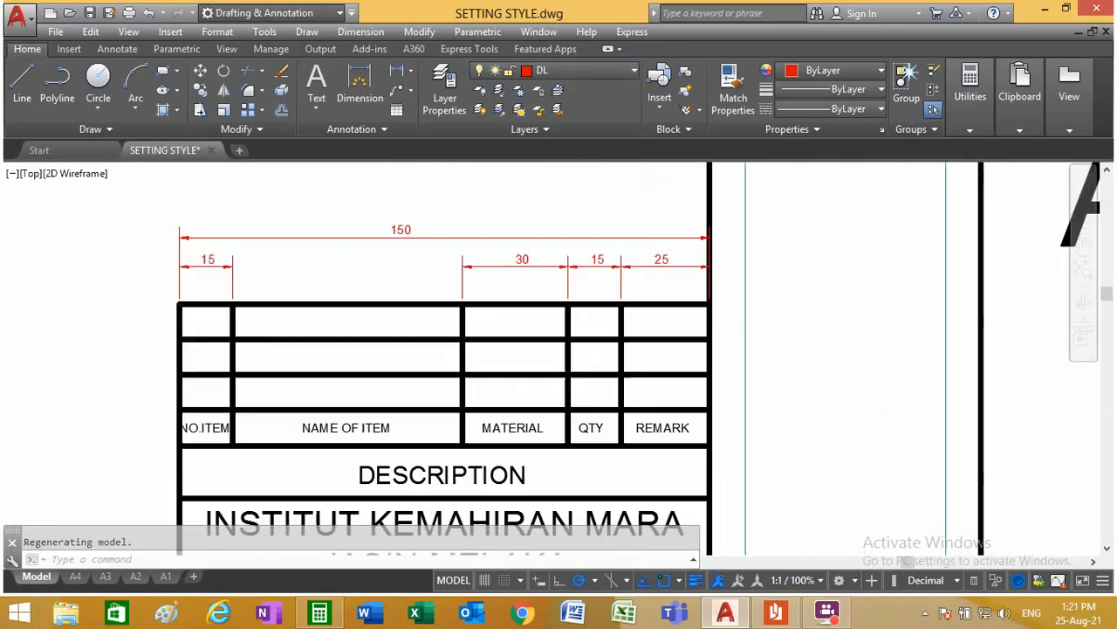
pyautogui.scroll(2, 486, 381)
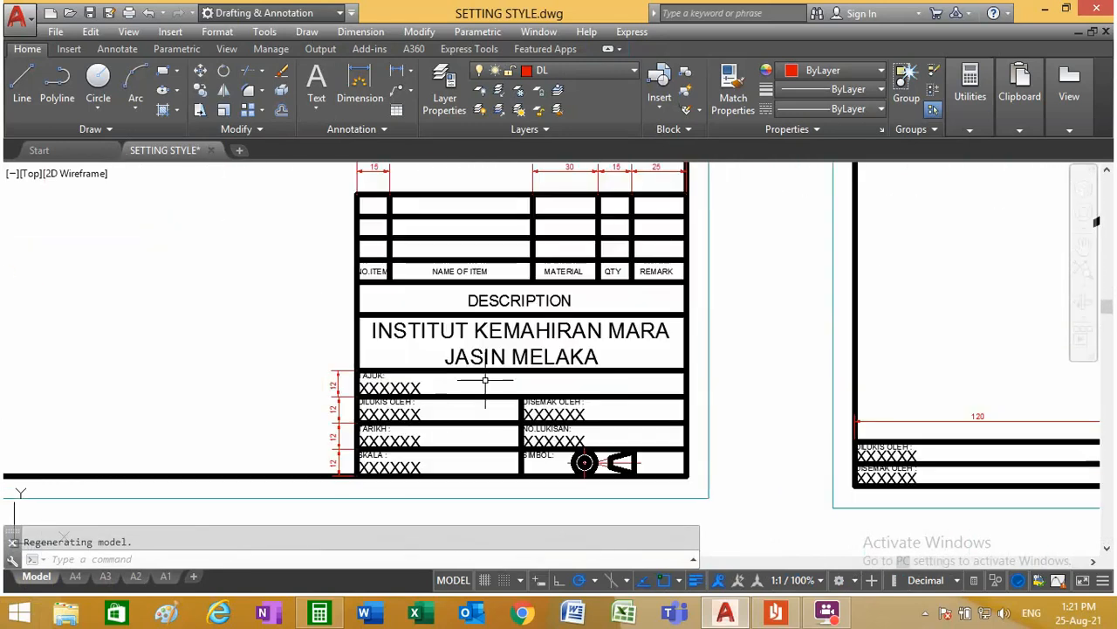
# Step: In the A2 layout, offset the QTY column's inner dividing line by 30 away from the frame's right edge for the MATERIAL column
pyautogui.click(138, 577)
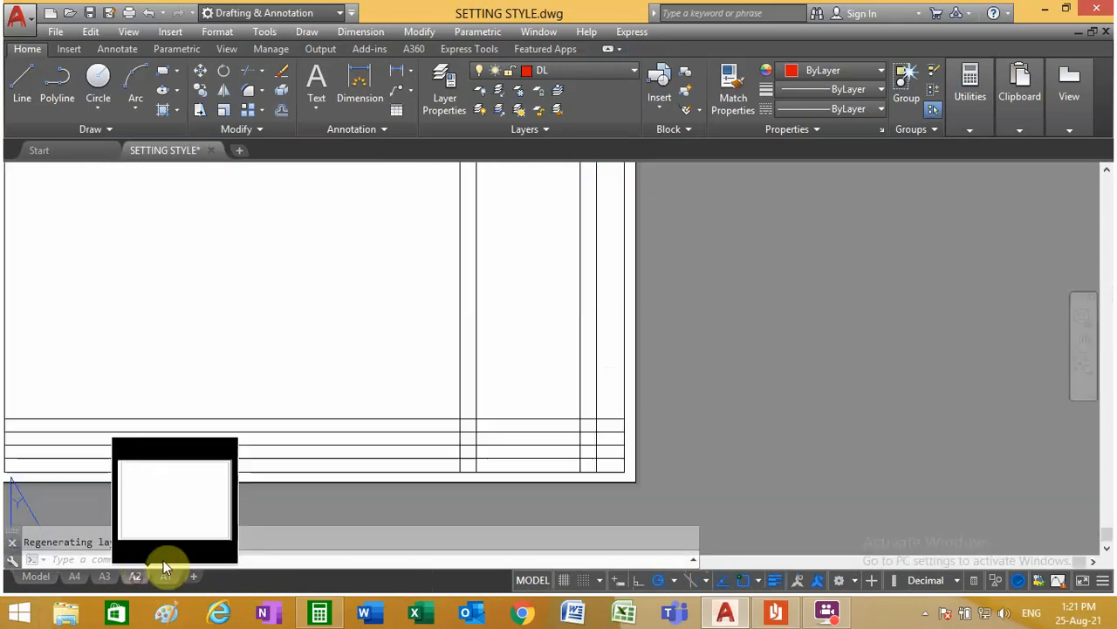
pyautogui.click(280, 111)
pyautogui.write('30')
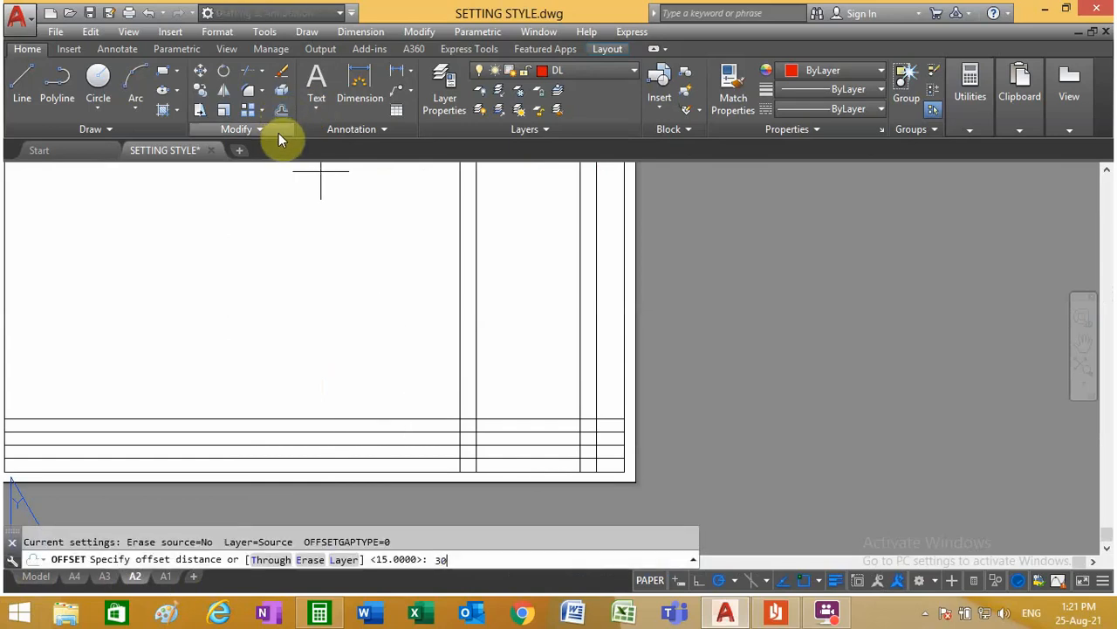
pyautogui.press('Return')
pyautogui.click(577, 338)
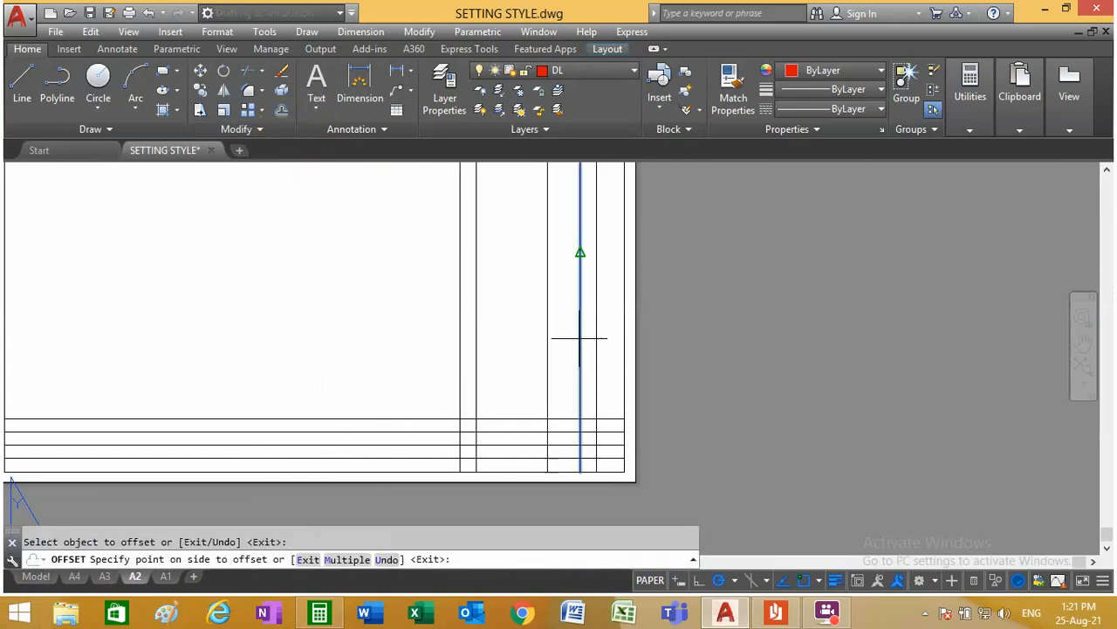
pyautogui.click(497, 342)
pyautogui.press('Escape')
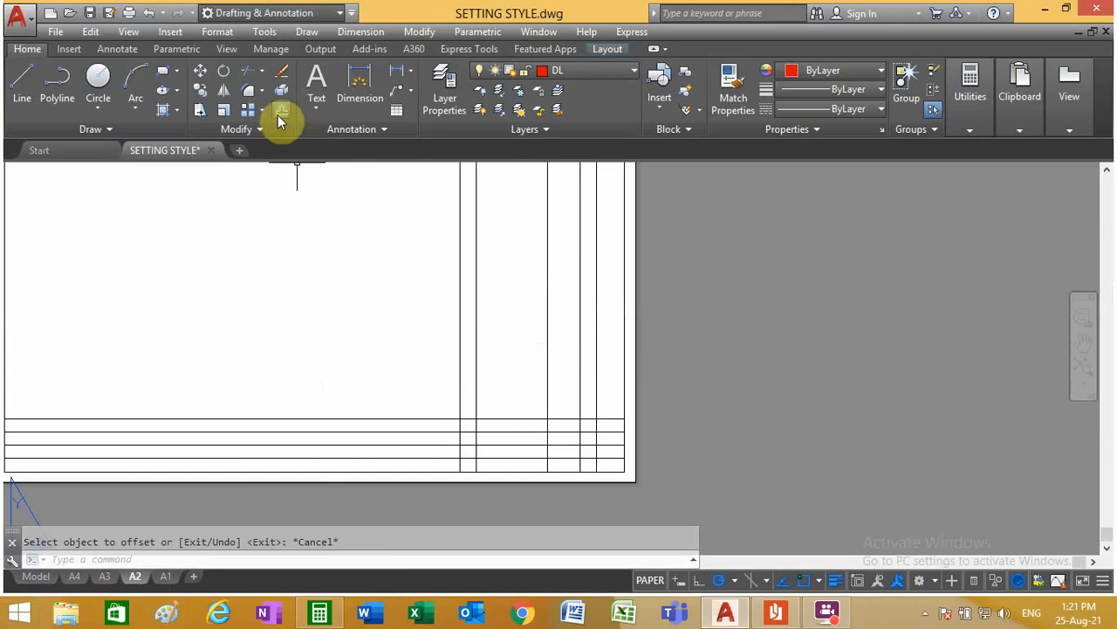
# Step: Return to model space and begin a linear dimension of the title block template's height from its lower-left corner
pyautogui.click(36, 576)
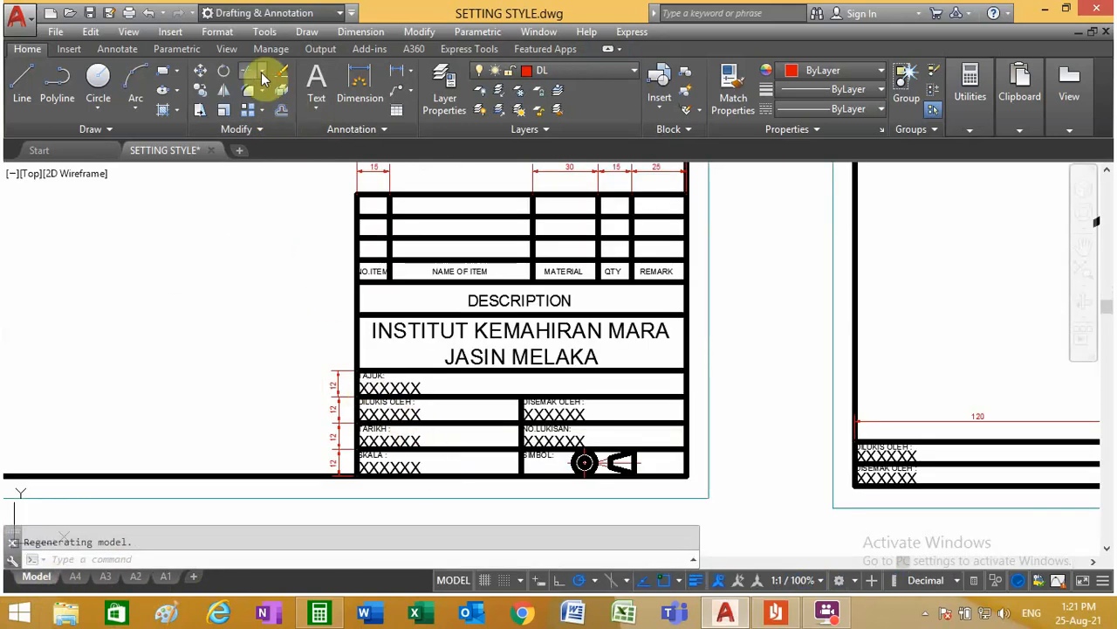
pyautogui.click(398, 70)
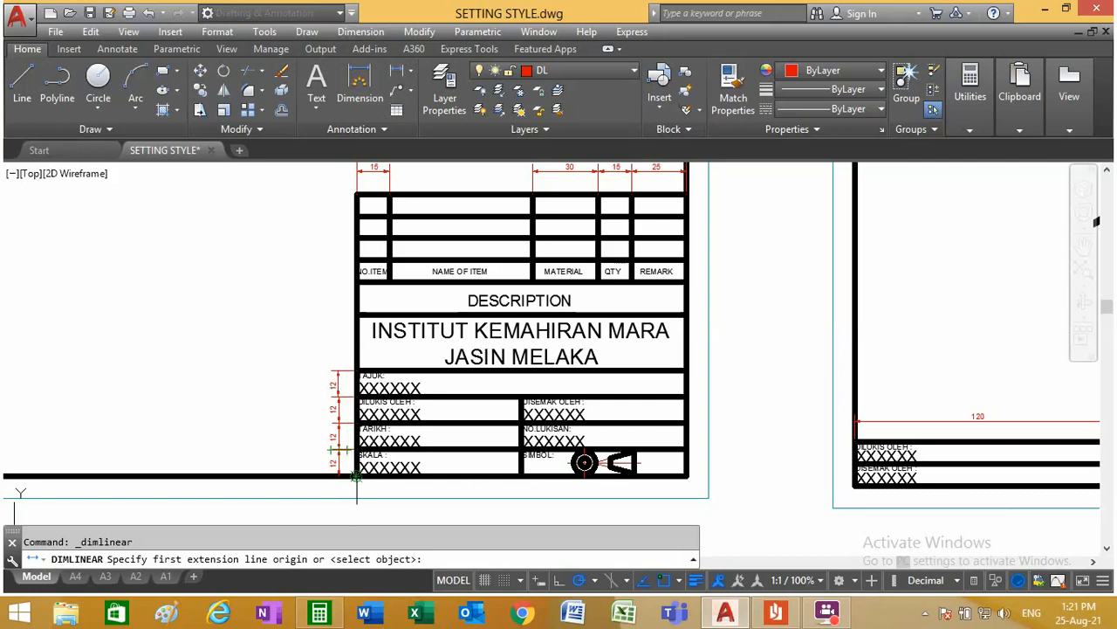
pyautogui.click(356, 476)
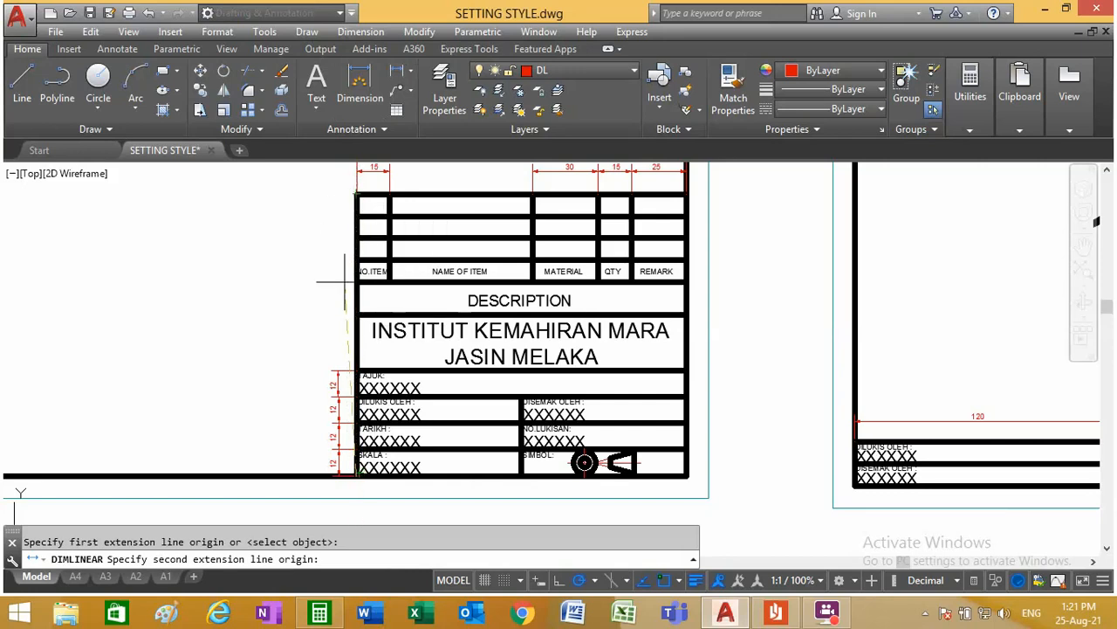
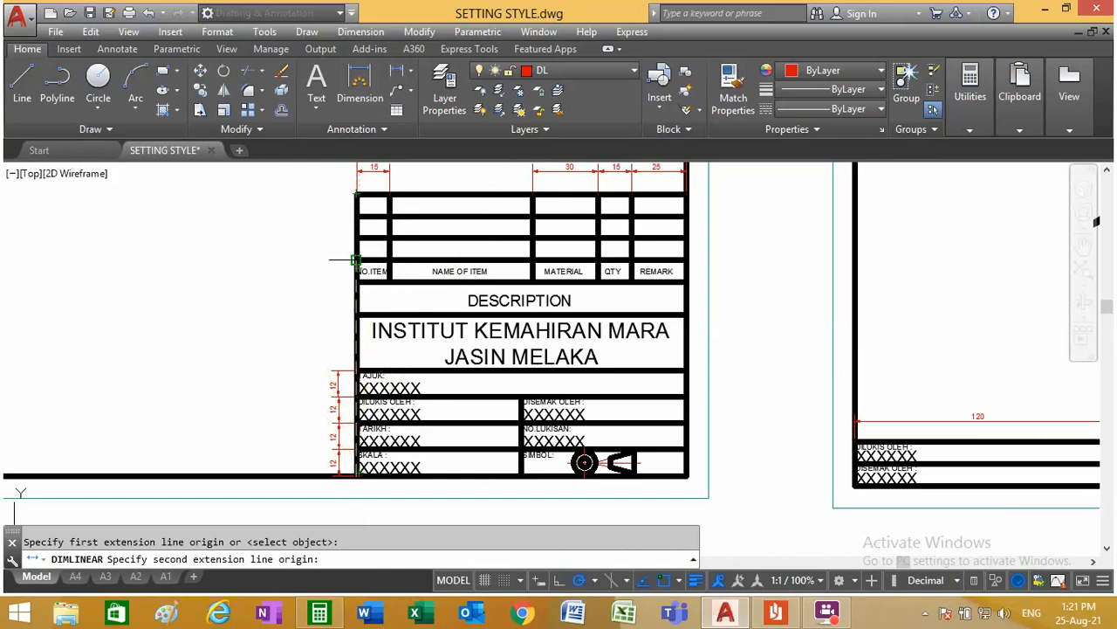
# Step: Finish the linear height dimension at the upper edge of the NO.ITEM header row and place it outside the 12 mm row dimensions
pyautogui.click(356, 260)
pyautogui.scroll(4, 297, 344)
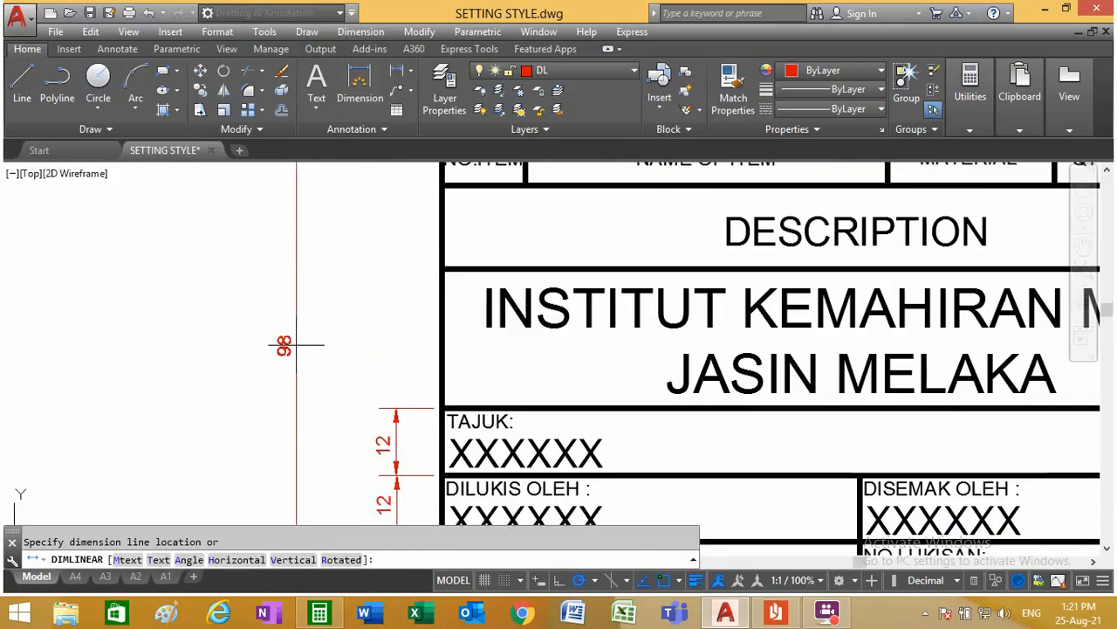
pyautogui.scroll(-2, 320, 335)
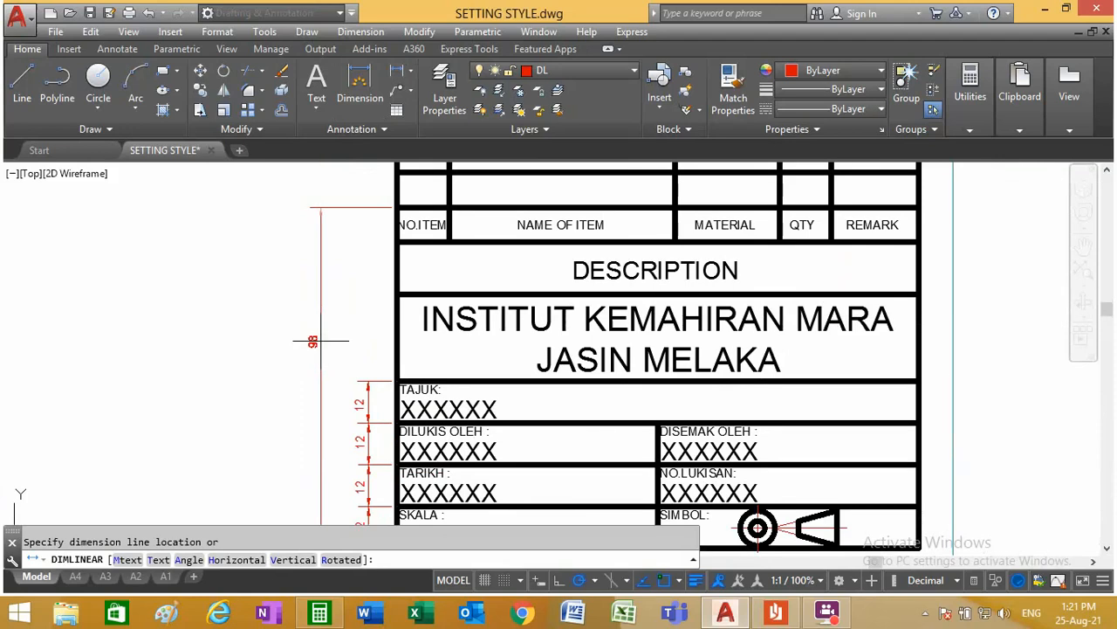
pyautogui.click(332, 337)
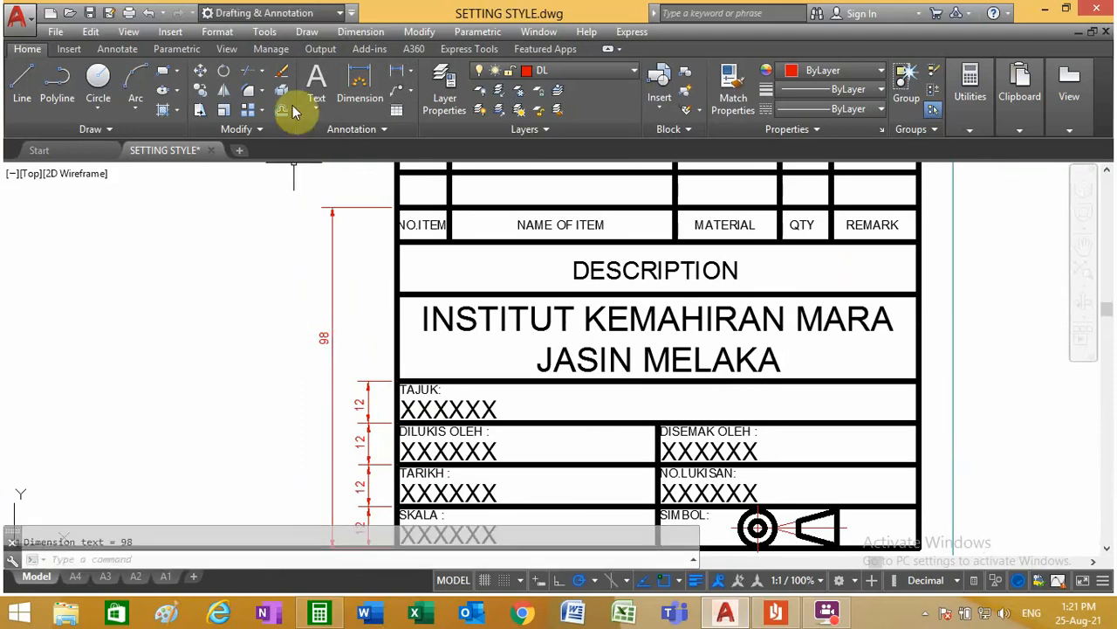
# Step: Dimension the DESCRIPTION row's height, aligned with the existing row height dimensions
pyautogui.click(397, 70)
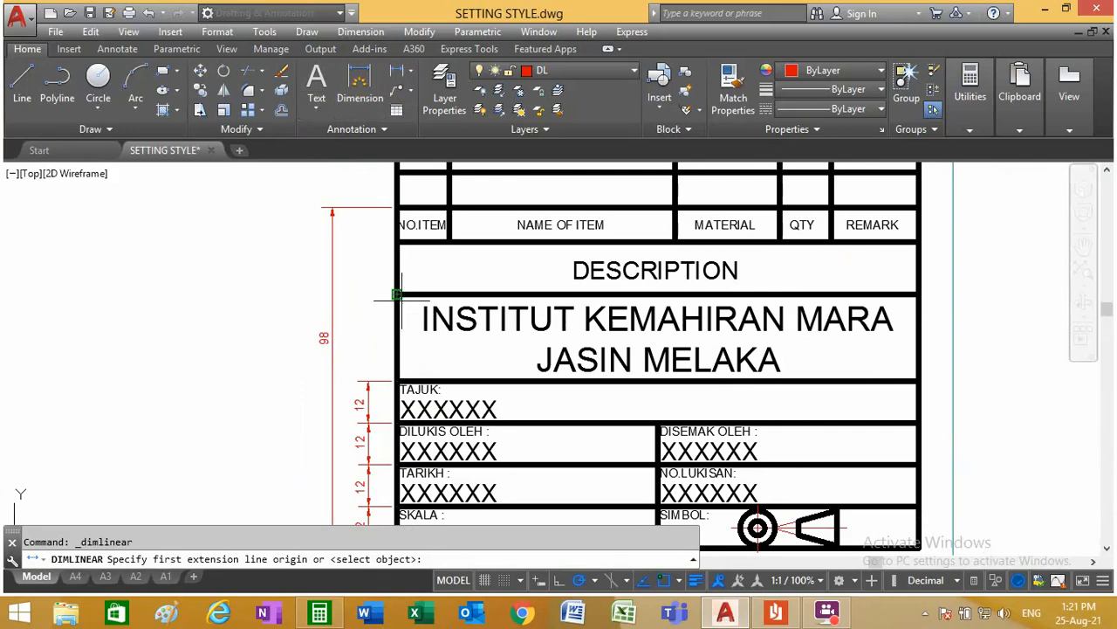
pyautogui.click(397, 293)
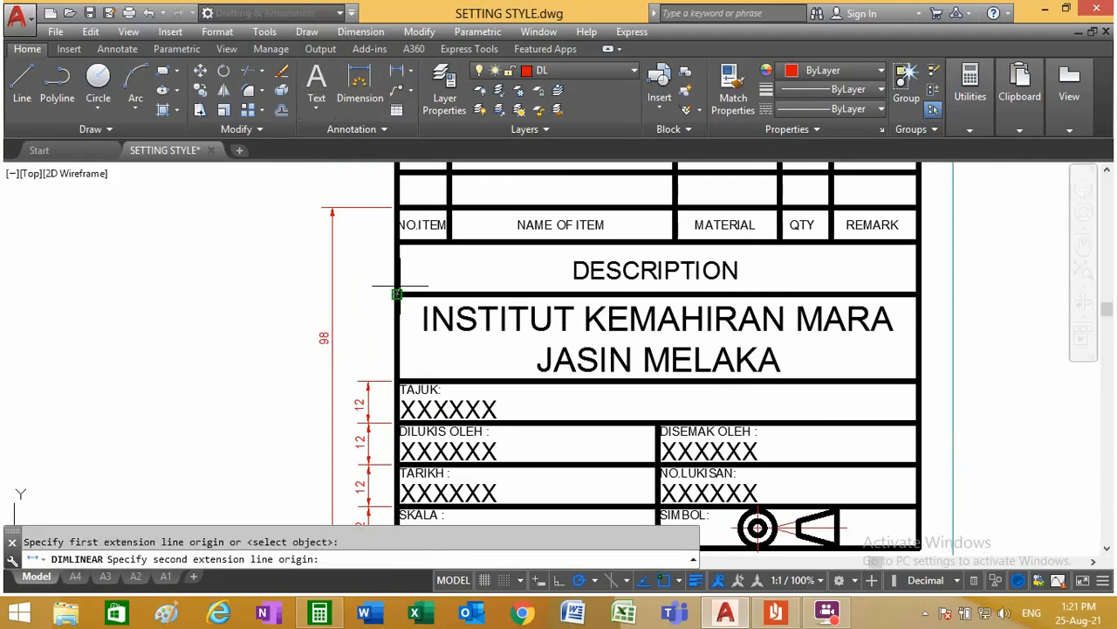
pyautogui.click(397, 242)
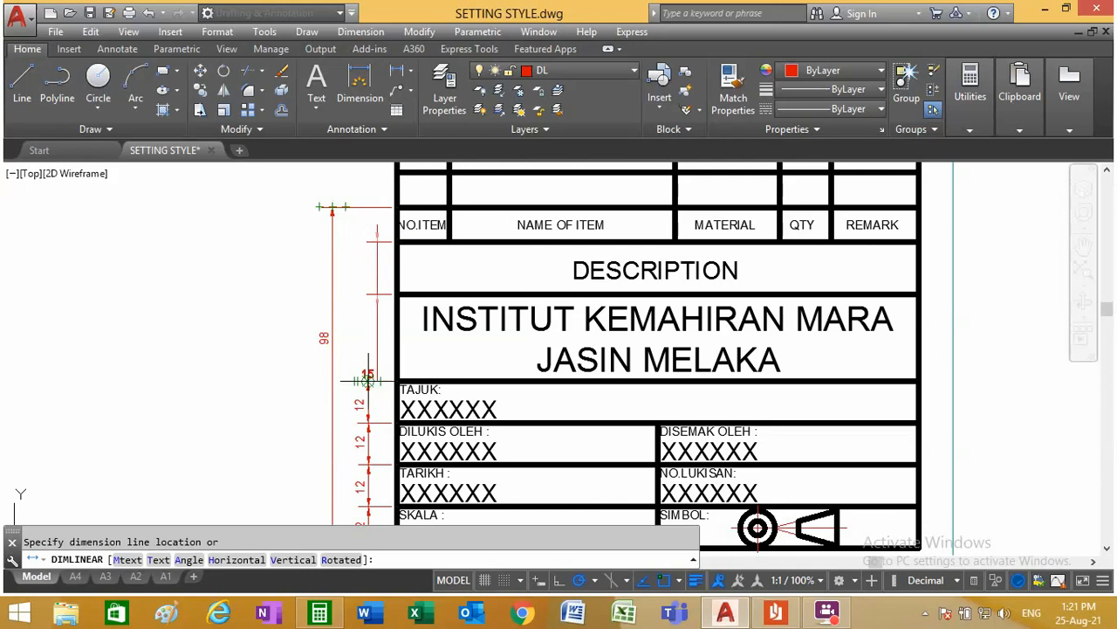
pyautogui.click(368, 269)
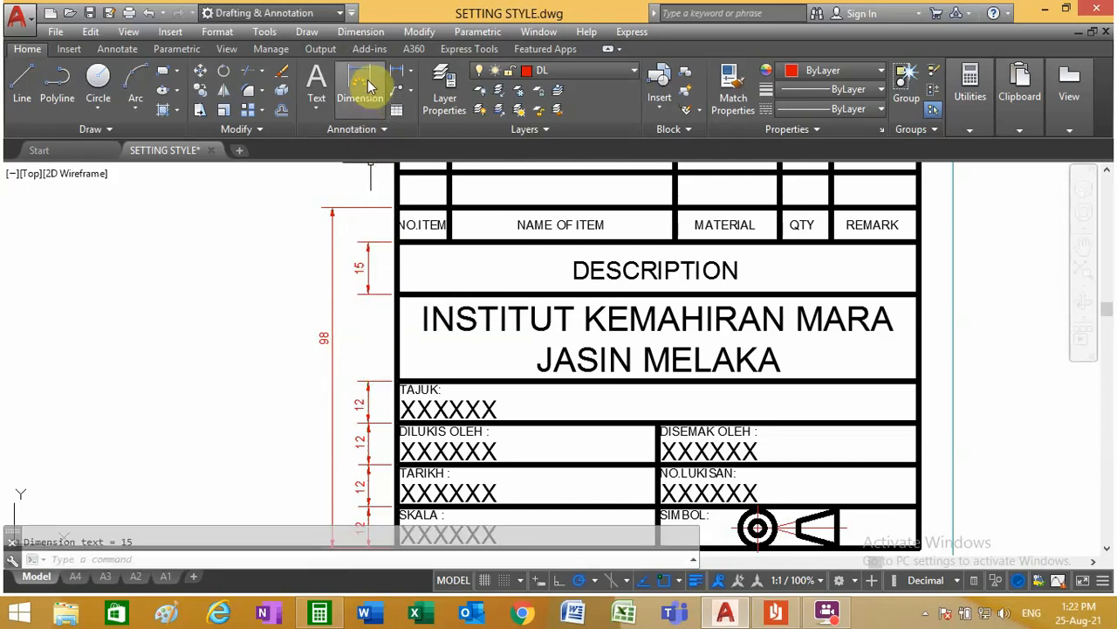
# Step: Dimension the height of the NO.ITEM header row directly above the DESCRIPTION row's dimension
pyautogui.click(395, 74)
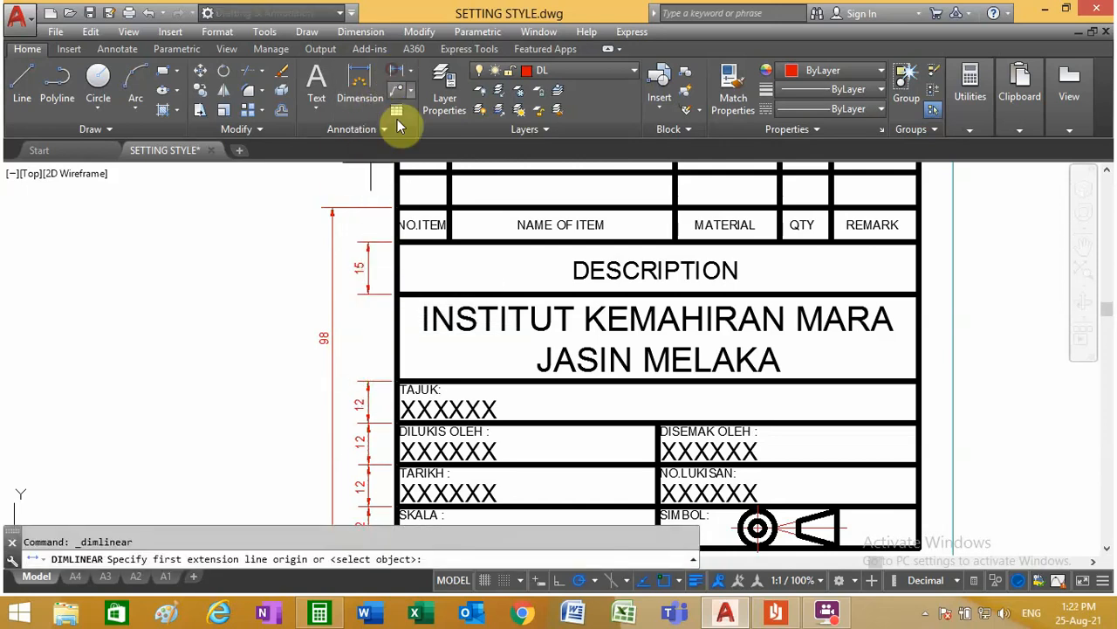
pyautogui.click(397, 242)
pyautogui.click(397, 207)
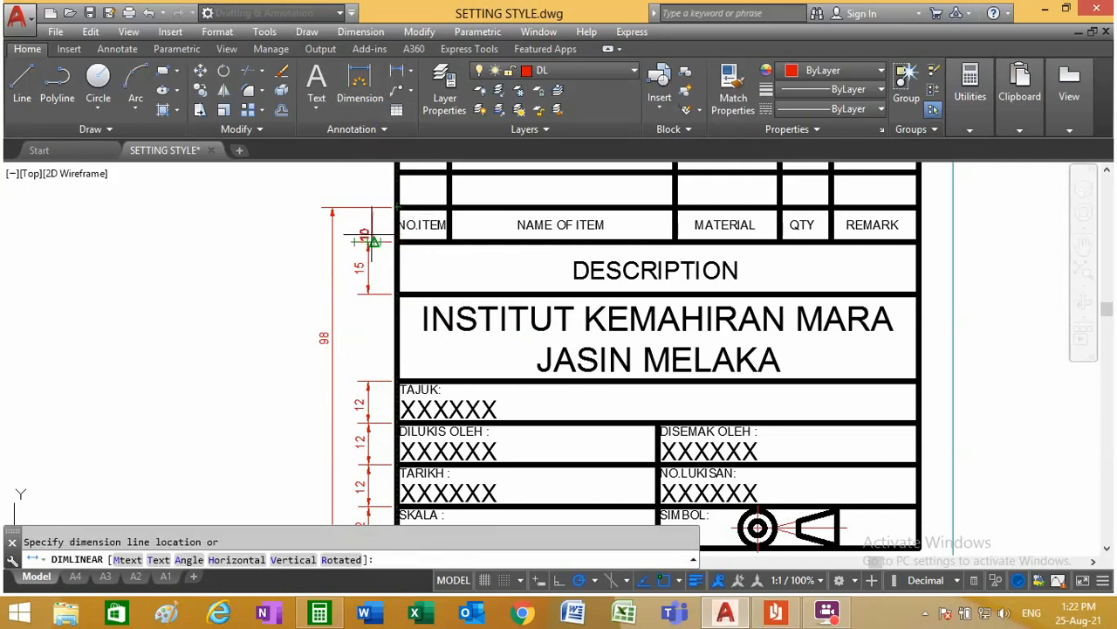
pyautogui.click(365, 231)
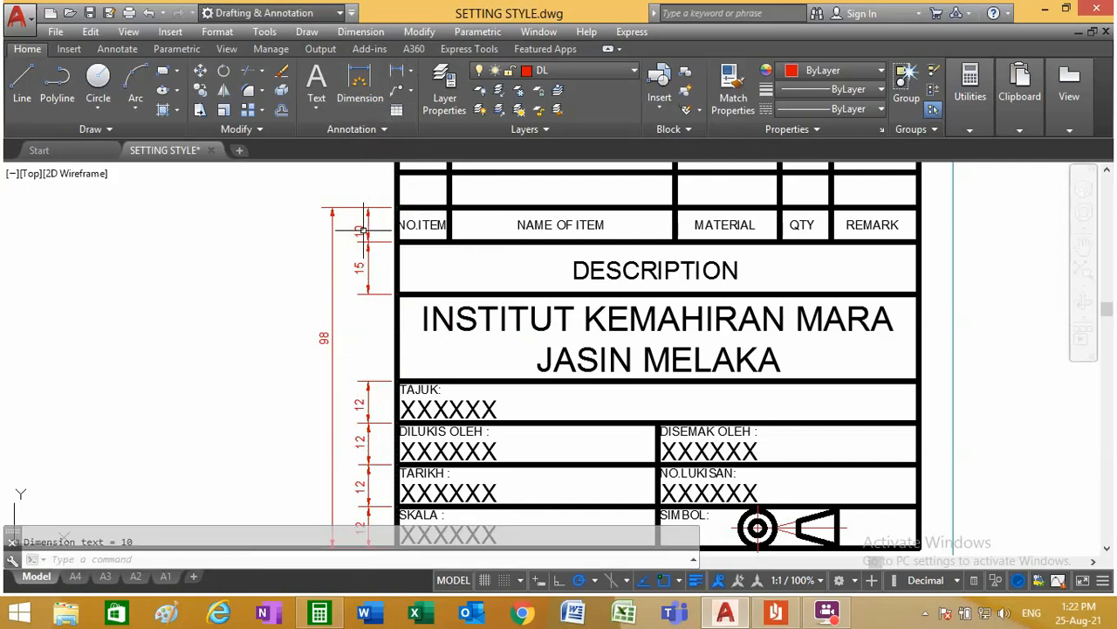
# Step: Measure the height of the INSTITUT KEMAHIRAN MARA row with a linear dimension, without placing it
pyautogui.click(396, 73)
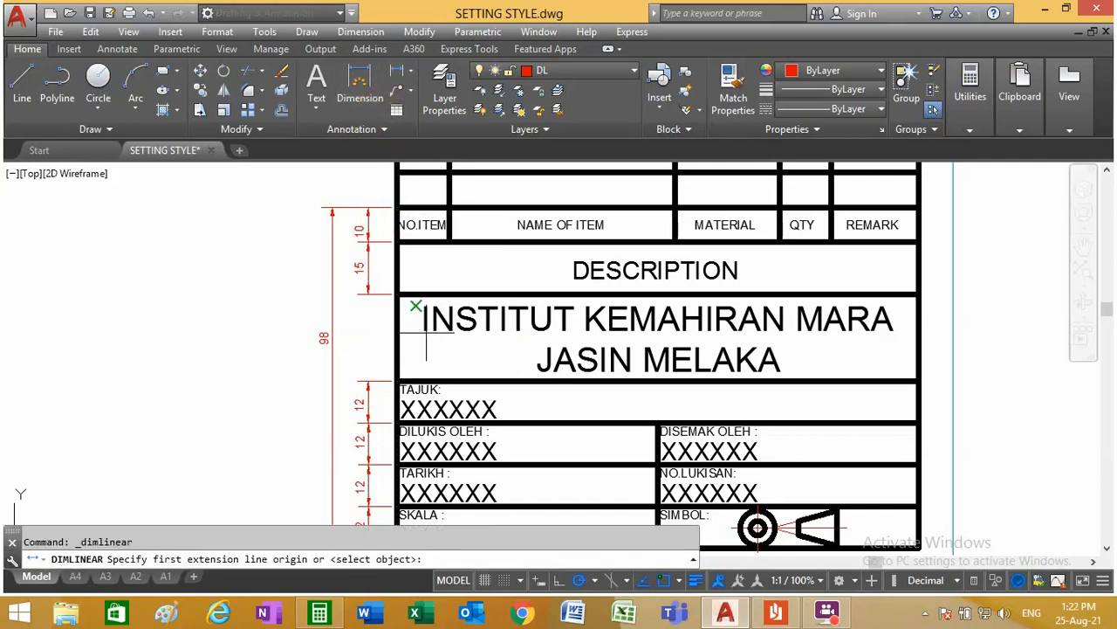
pyautogui.click(397, 380)
pyautogui.click(397, 293)
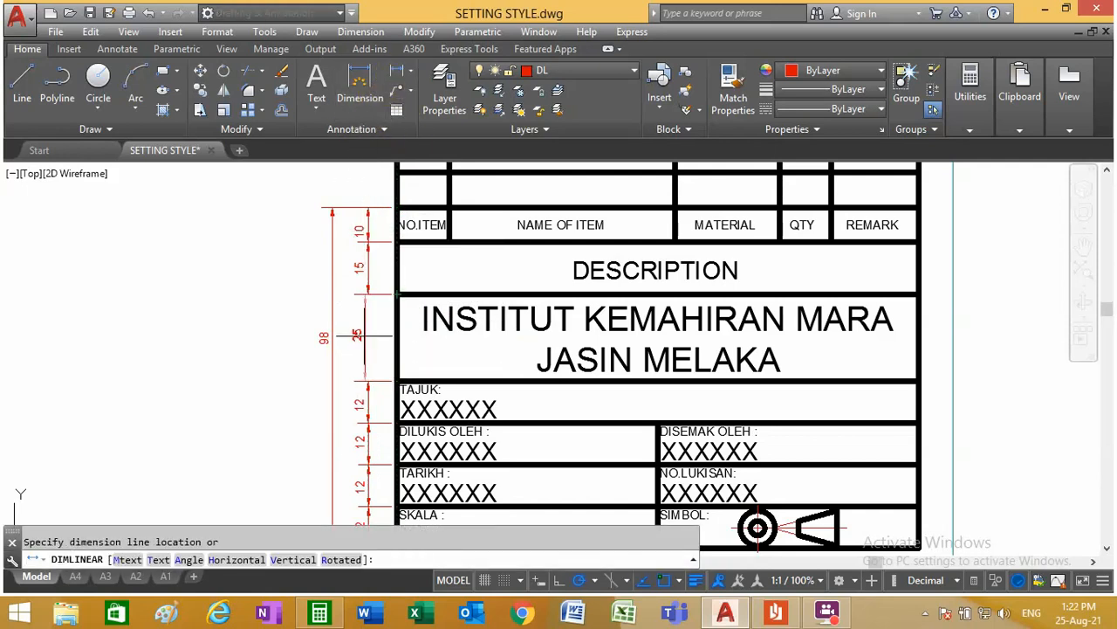
pyautogui.press('Escape')
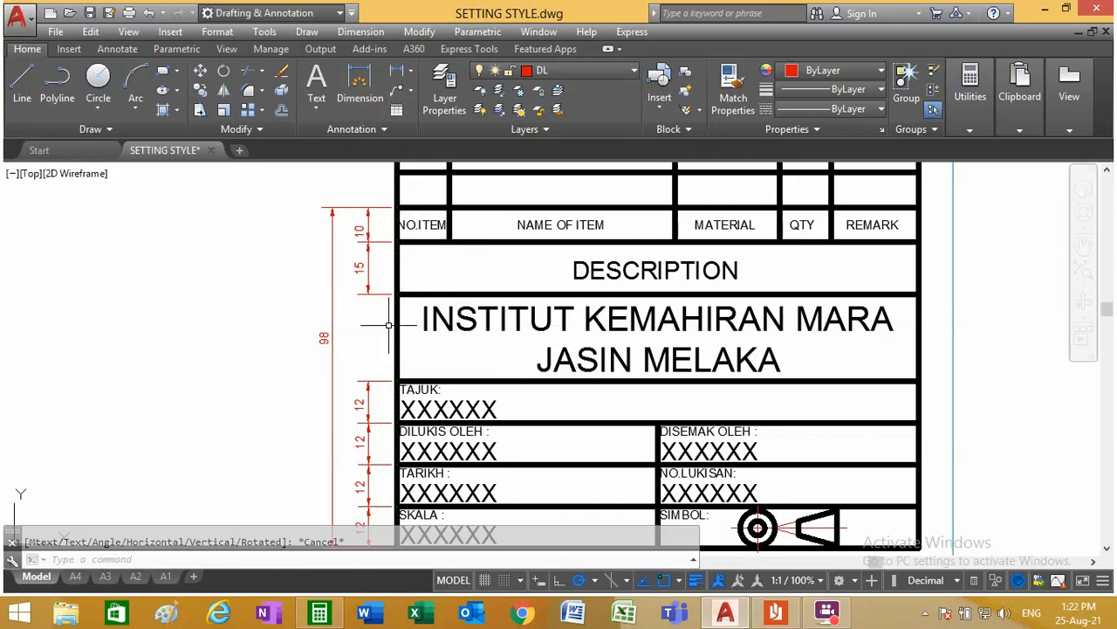
pyautogui.scroll(-2, 425, 524)
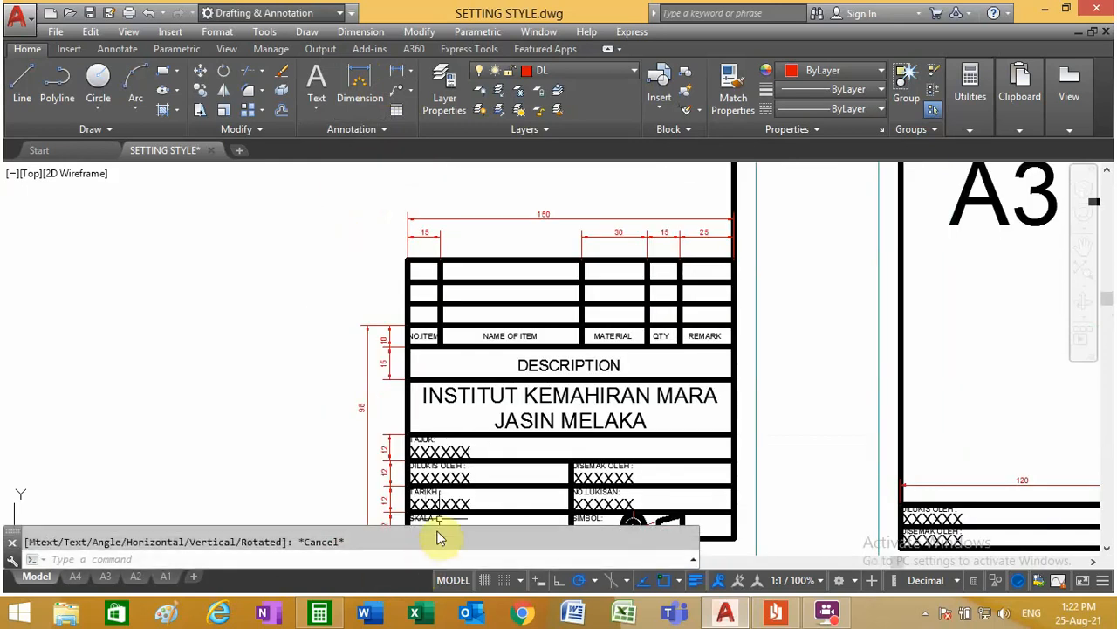
pyautogui.scroll(2, 447, 479)
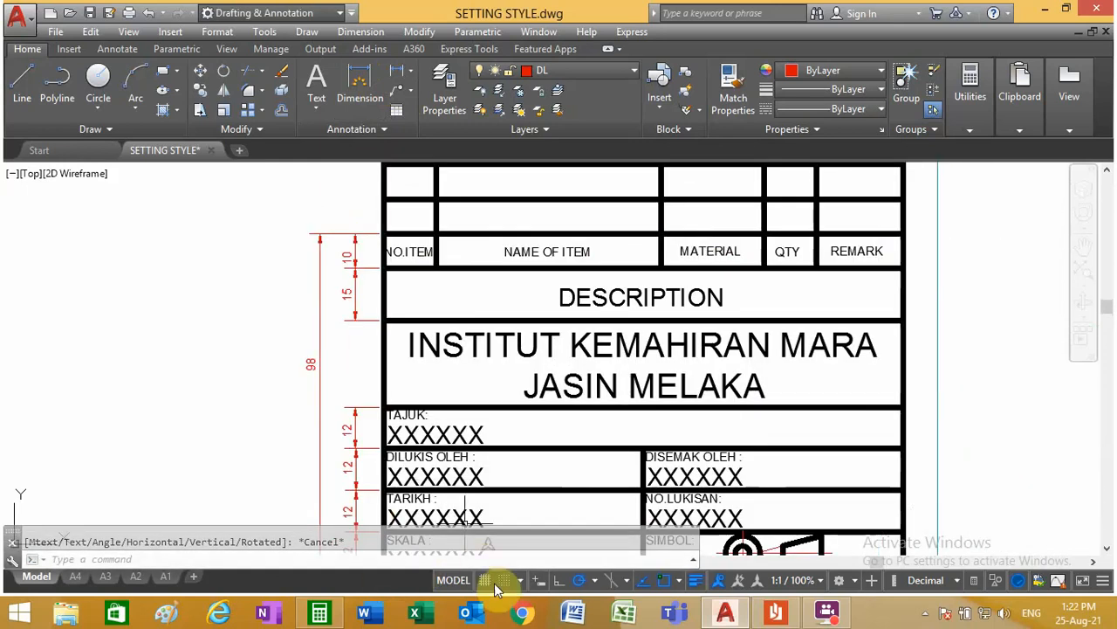
# Step: In the A2 layout, offset the uppermost horizontal row line upward by 25 for the institute name row
pyautogui.click(134, 576)
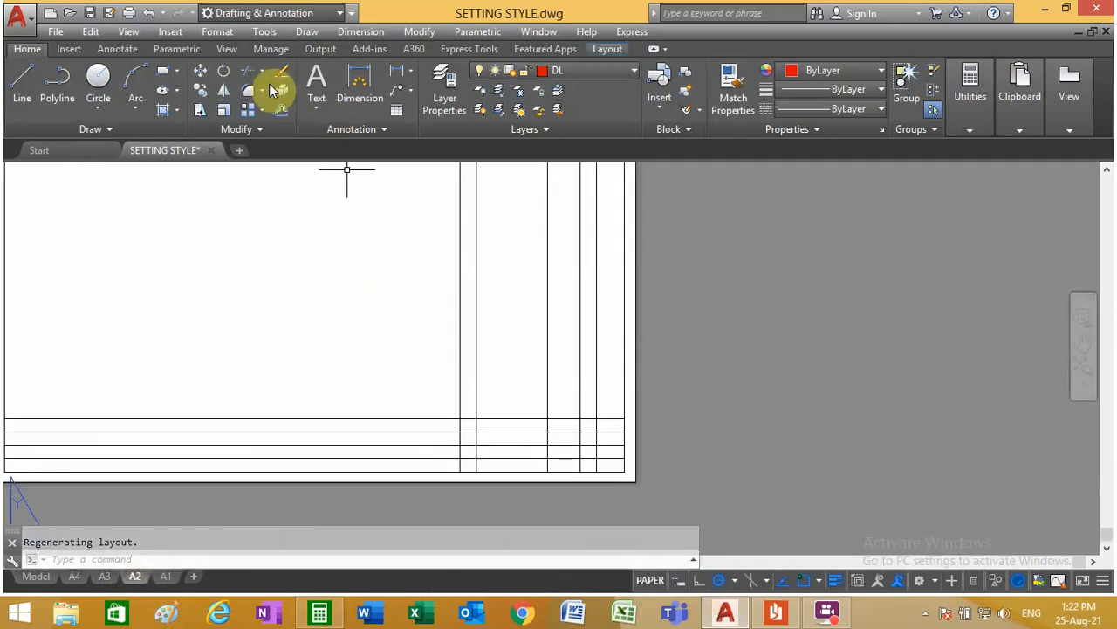
pyautogui.click(281, 111)
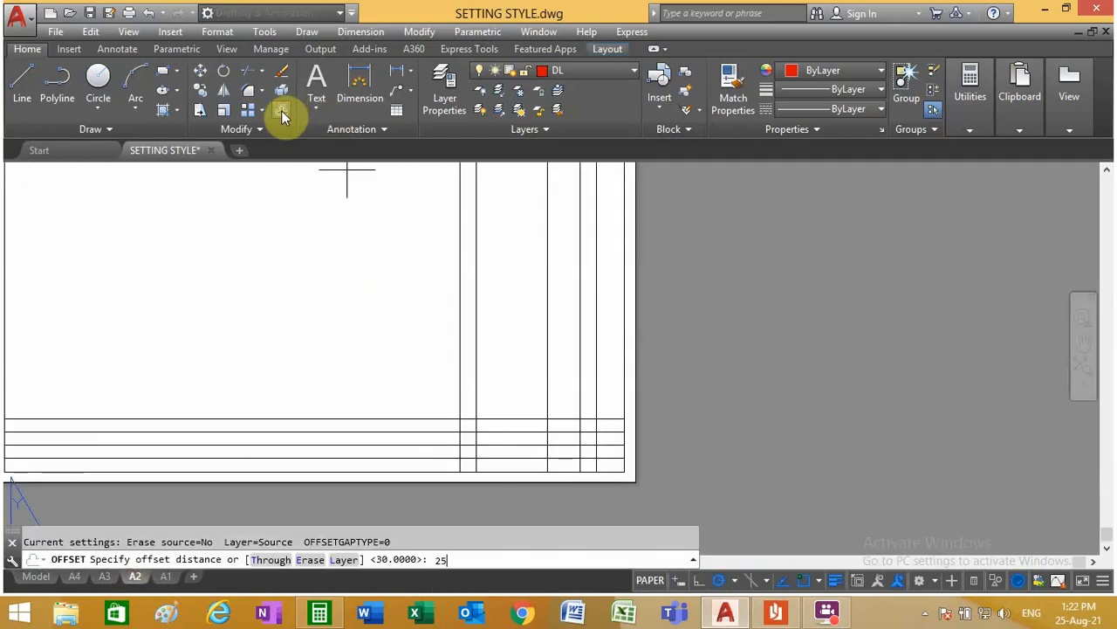
pyautogui.press('Return')
pyautogui.click(476, 419)
pyautogui.click(499, 377)
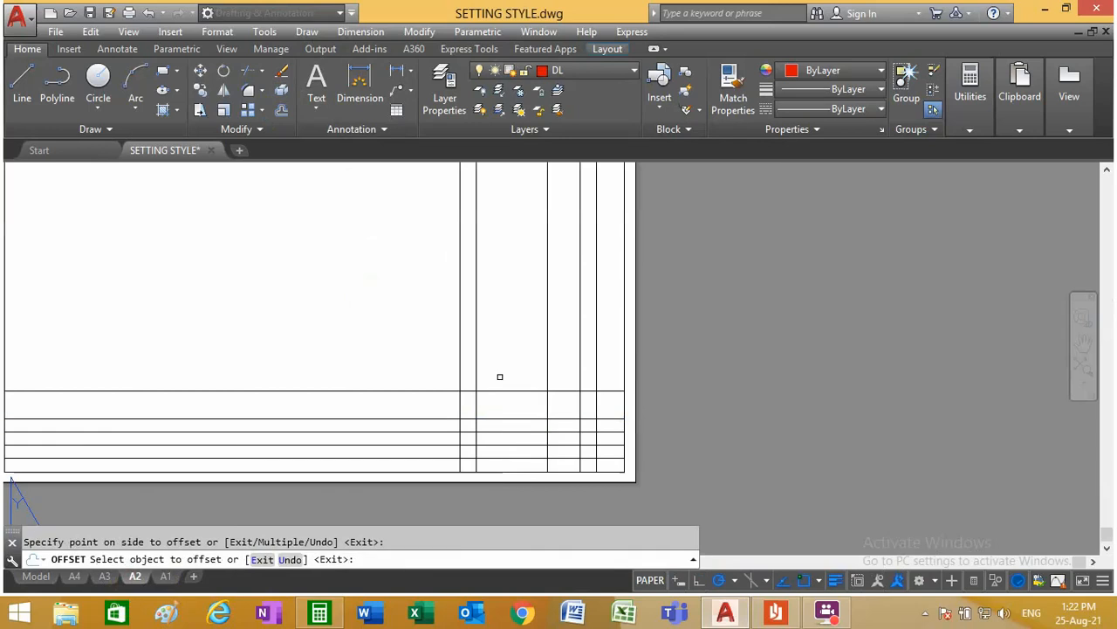
# Step: Offset the institute name row's upper line upward by 15 for the DESCRIPTION row
pyautogui.click(280, 111)
pyautogui.write('1')
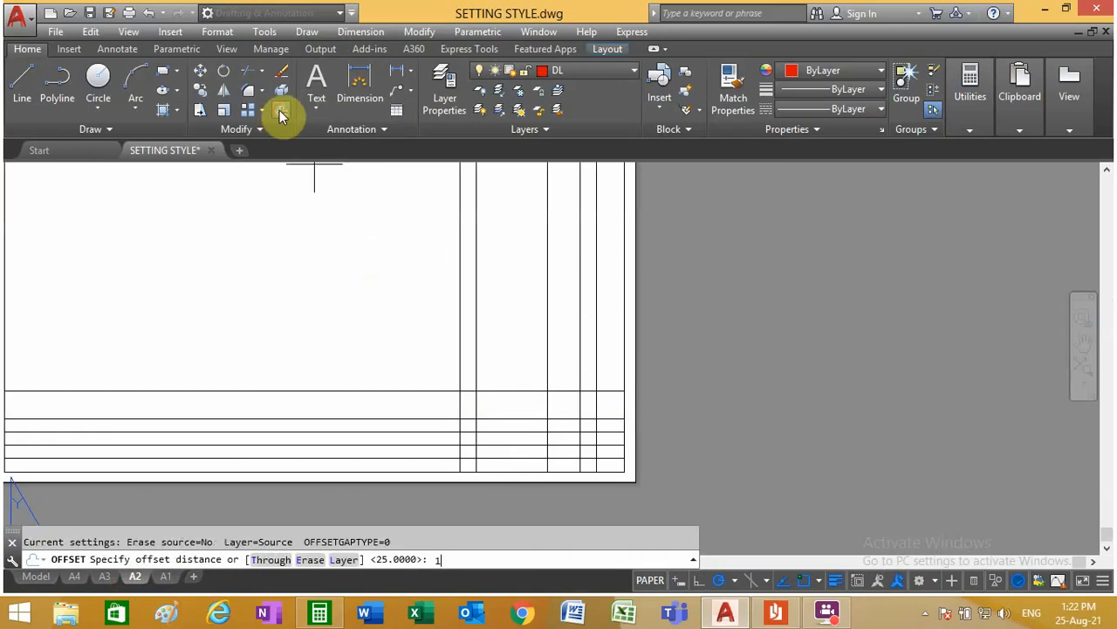
pyautogui.write('5')
pyautogui.press('Return')
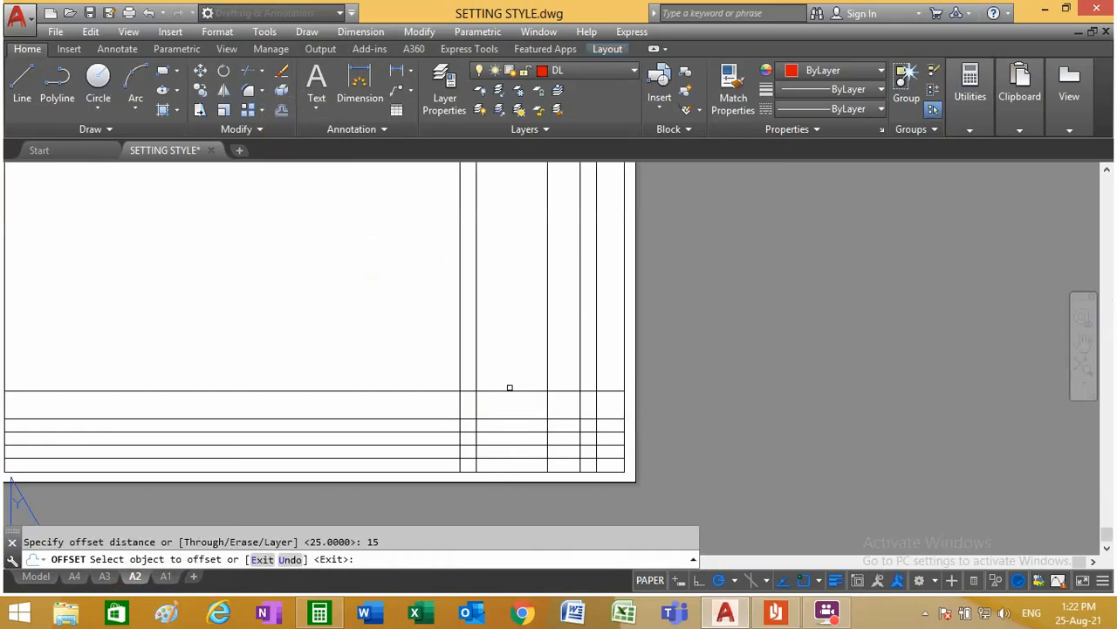
pyautogui.click(510, 390)
pyautogui.click(514, 348)
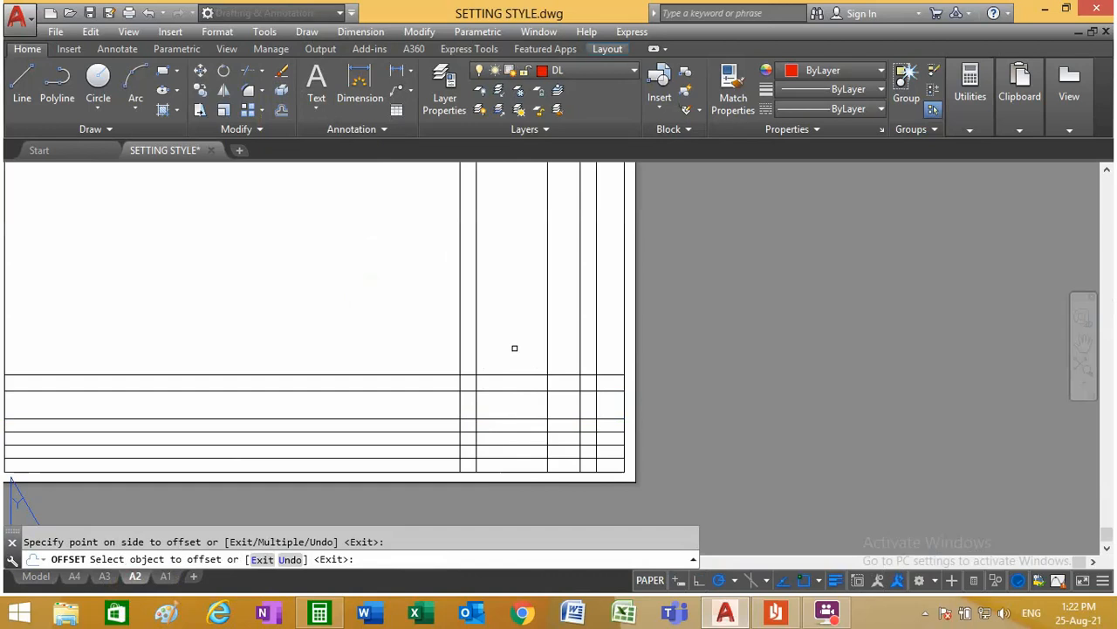
# Step: Offset the DESCRIPTION row's upper line upward by 10 three times in succession for the header row and two item rows
pyautogui.click(283, 113)
pyautogui.write('10')
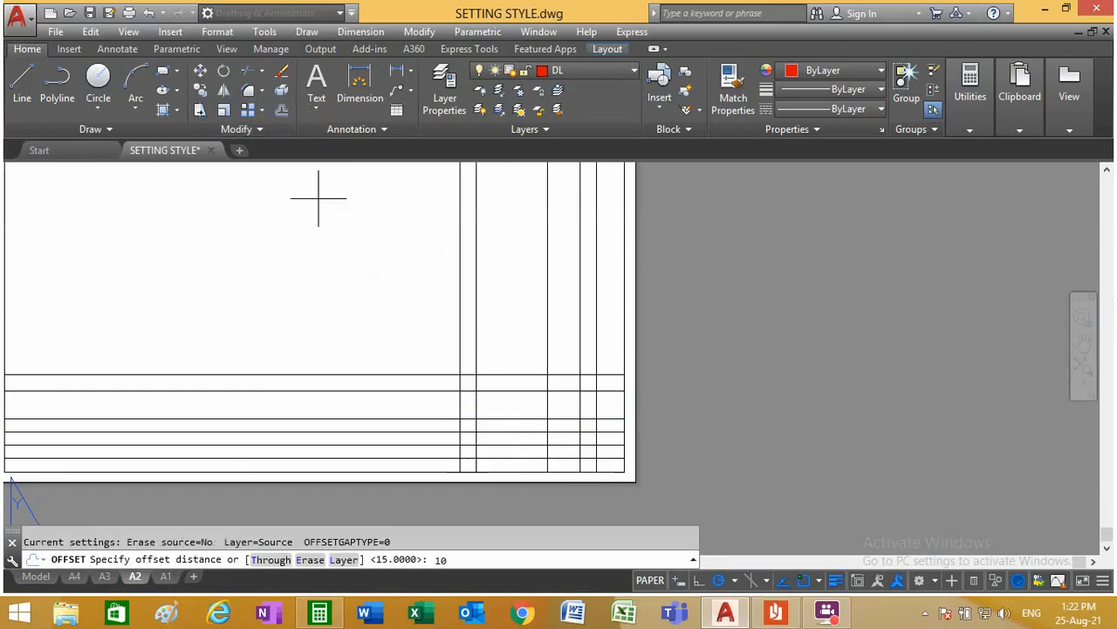
pyautogui.press('Return')
pyautogui.click(490, 375)
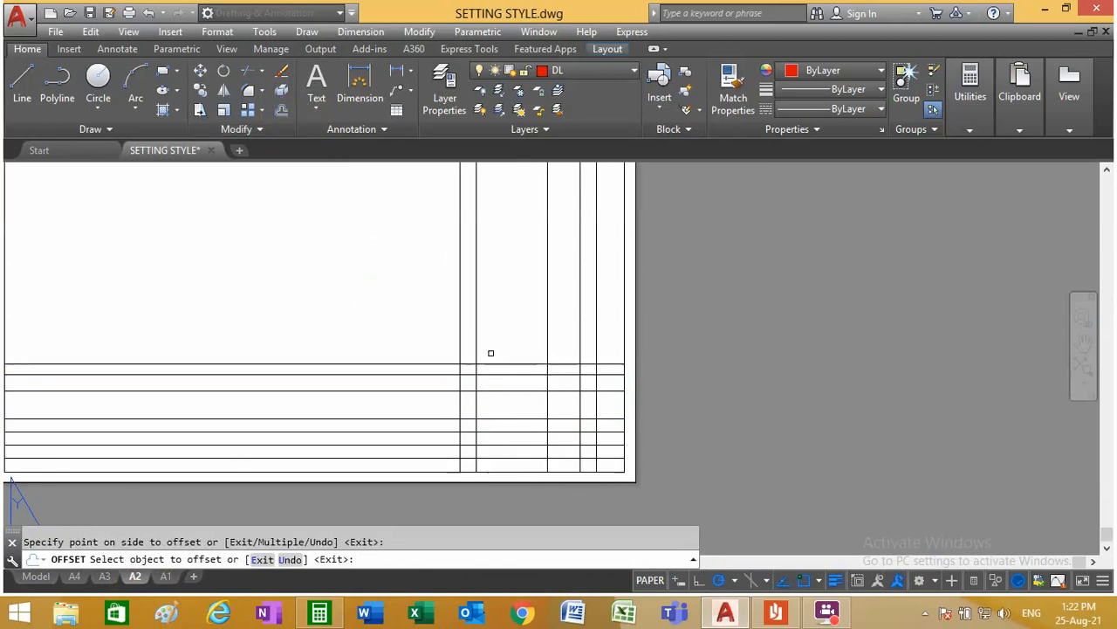
pyautogui.click(495, 349)
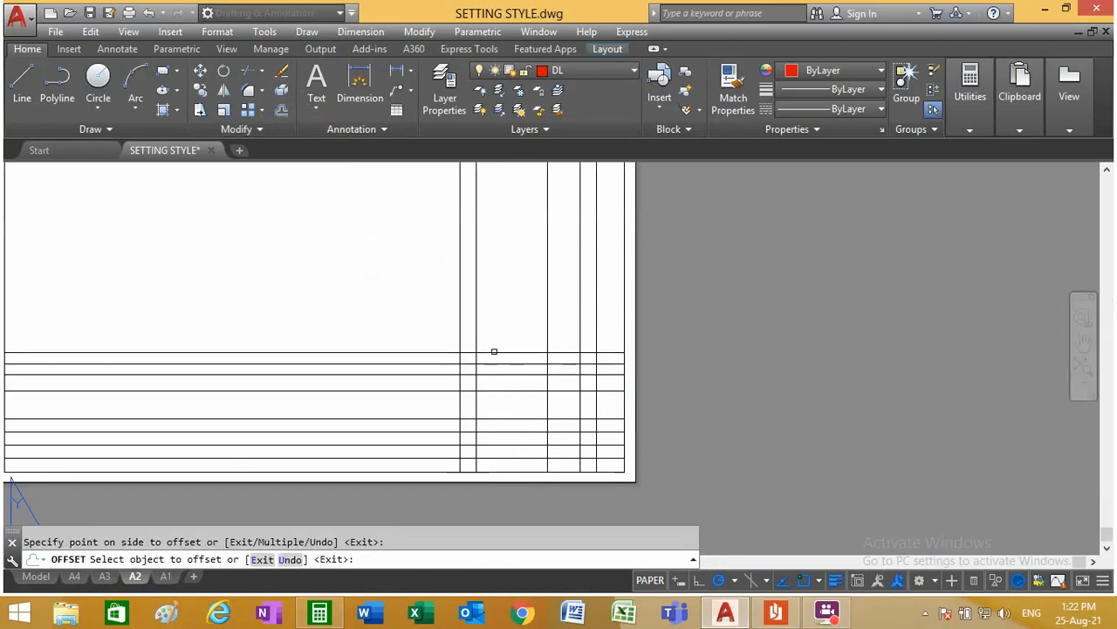
pyautogui.click(494, 352)
pyautogui.click(489, 344)
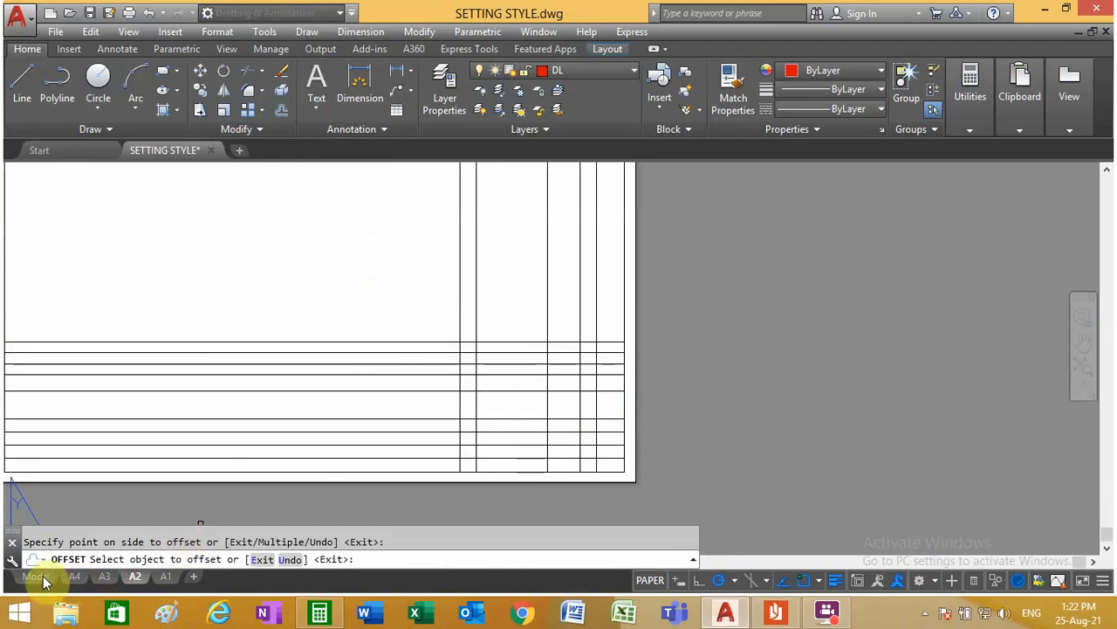
pyautogui.press('Escape')
# Step: Check the row layout of the model-space template, and add one more item row in the A2 layout by offsetting the uppermost line upward by 10
pyautogui.click(36, 577)
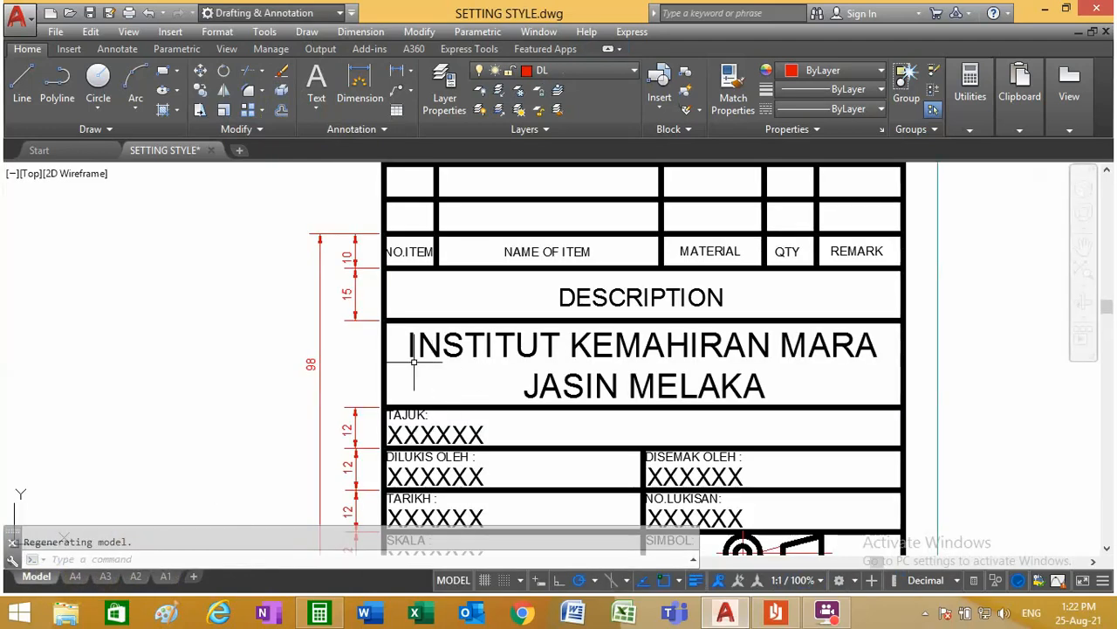
pyautogui.scroll(-2, 432, 386)
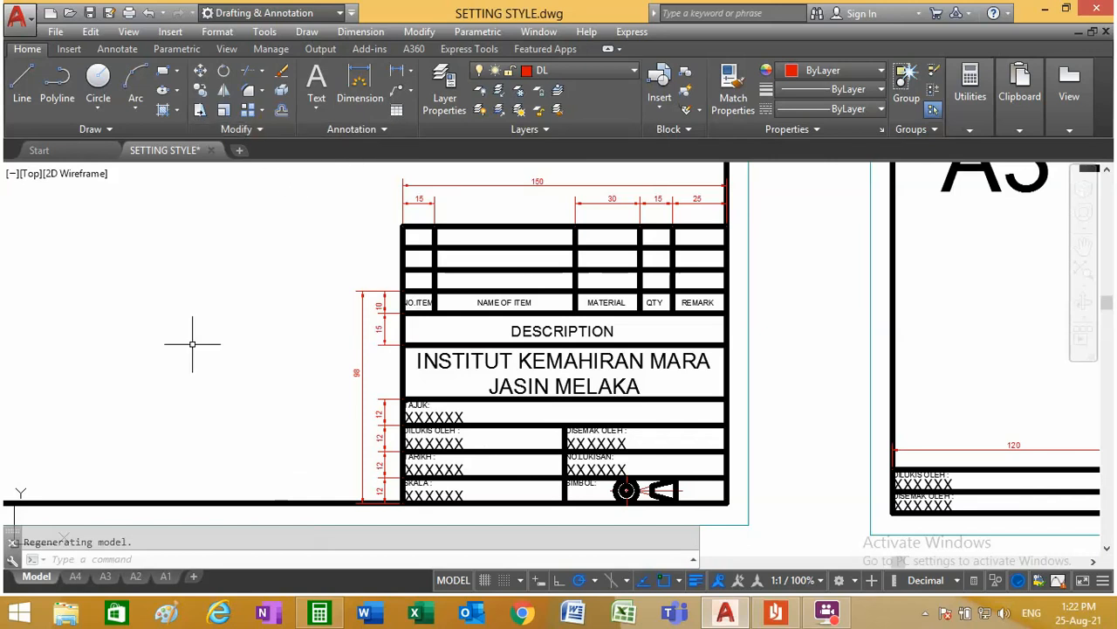
pyautogui.click(135, 576)
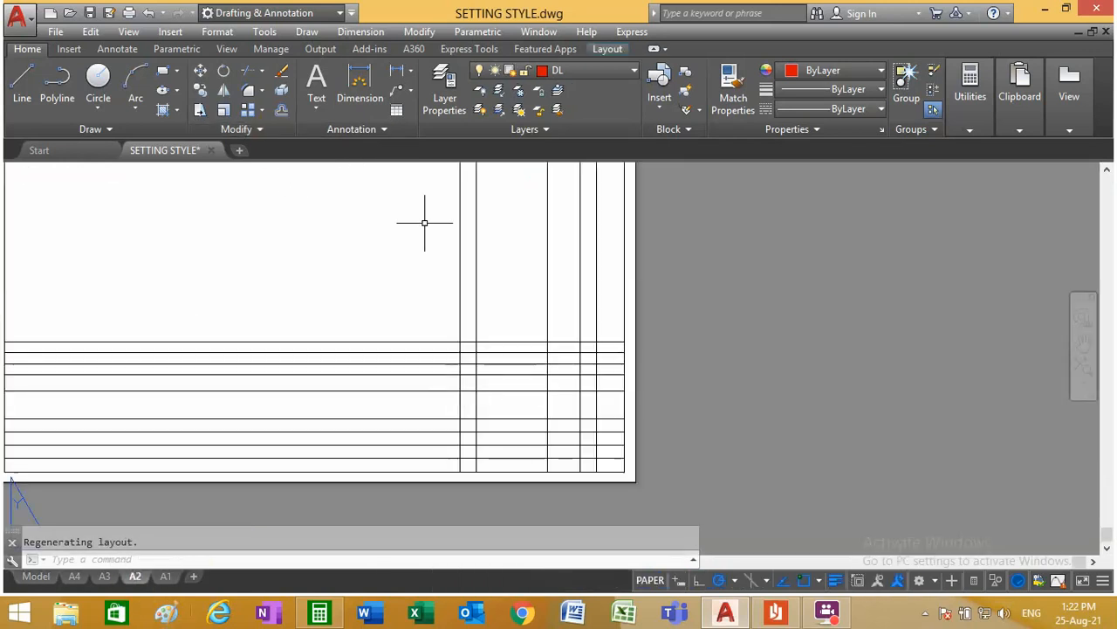
pyautogui.click(279, 112)
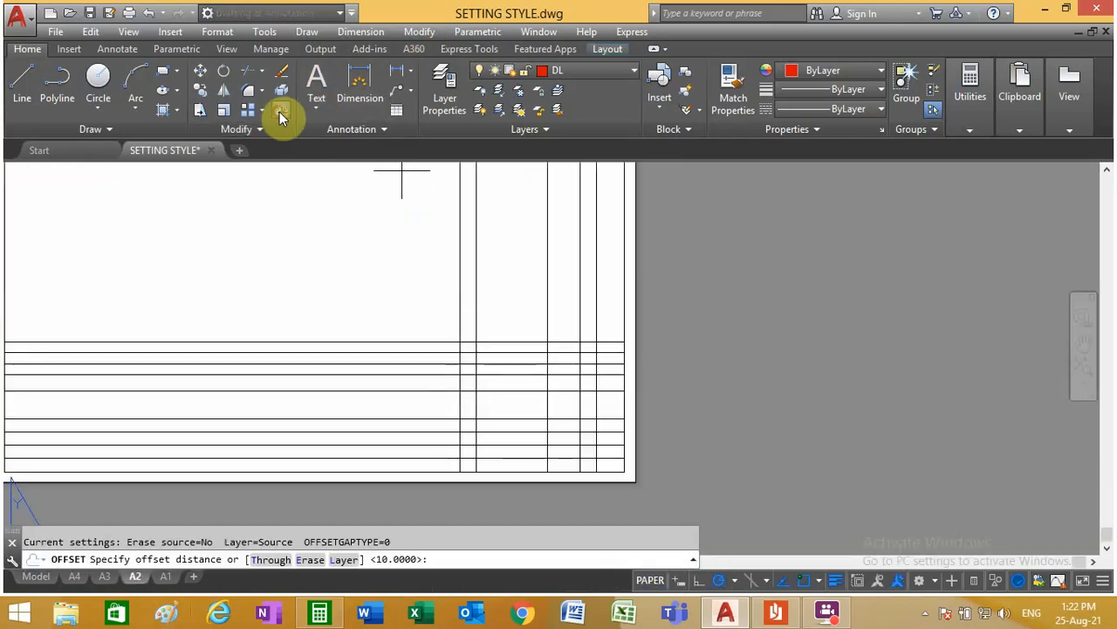
pyautogui.press('Return')
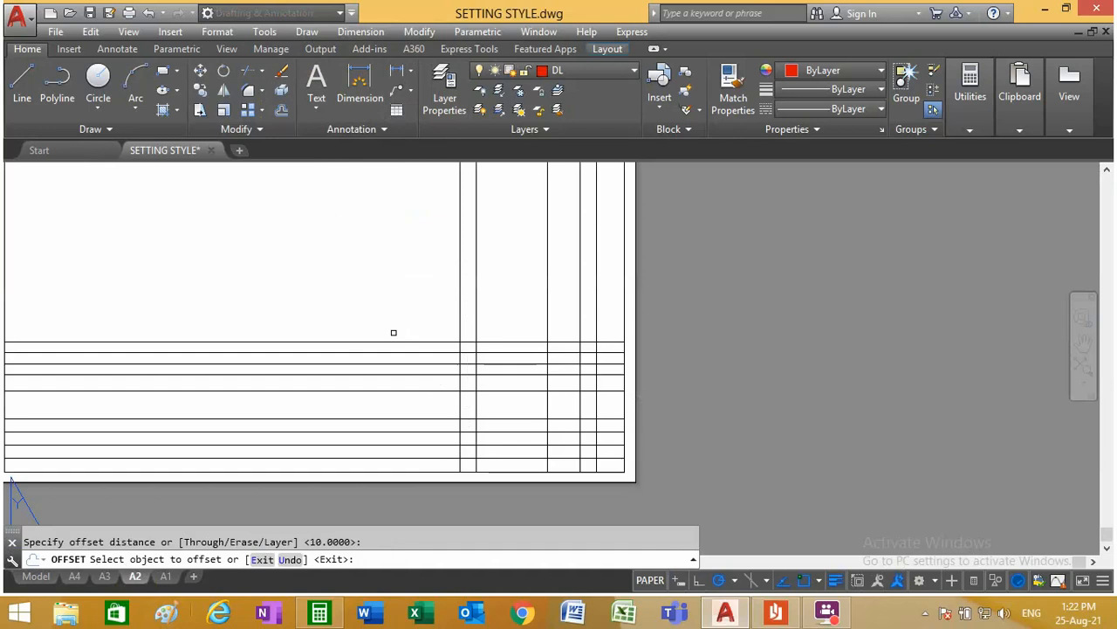
pyautogui.click(518, 344)
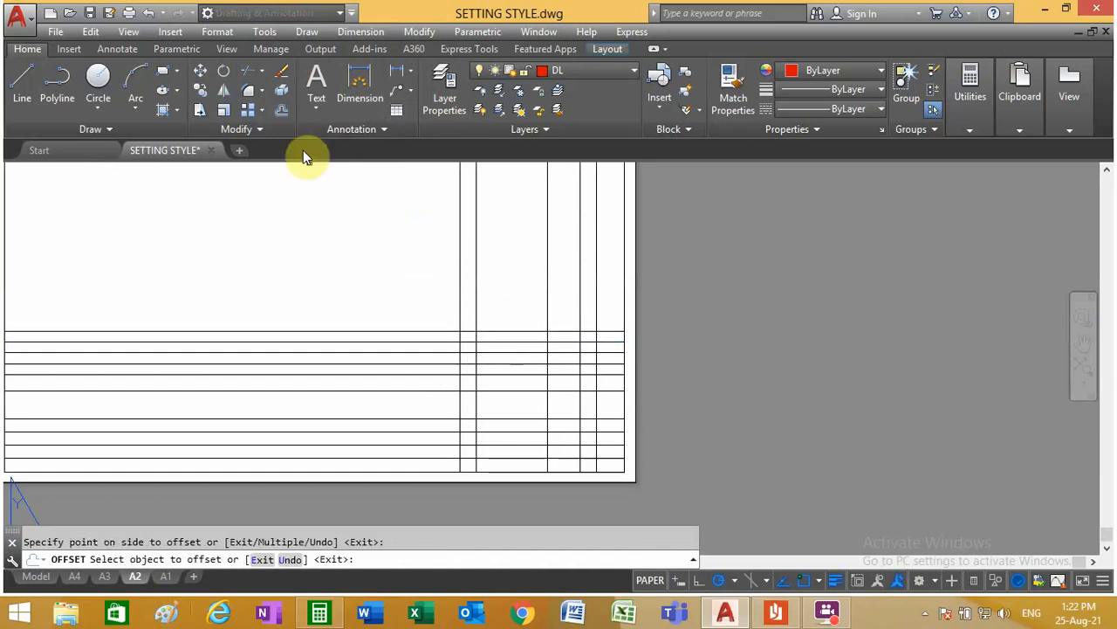
# Step: Trim the vertical column lines above the A2 title block, using its uppermost row line and outer left column line as cutting edges
pyautogui.click(262, 76)
pyautogui.scroll(-6, 409, 359)
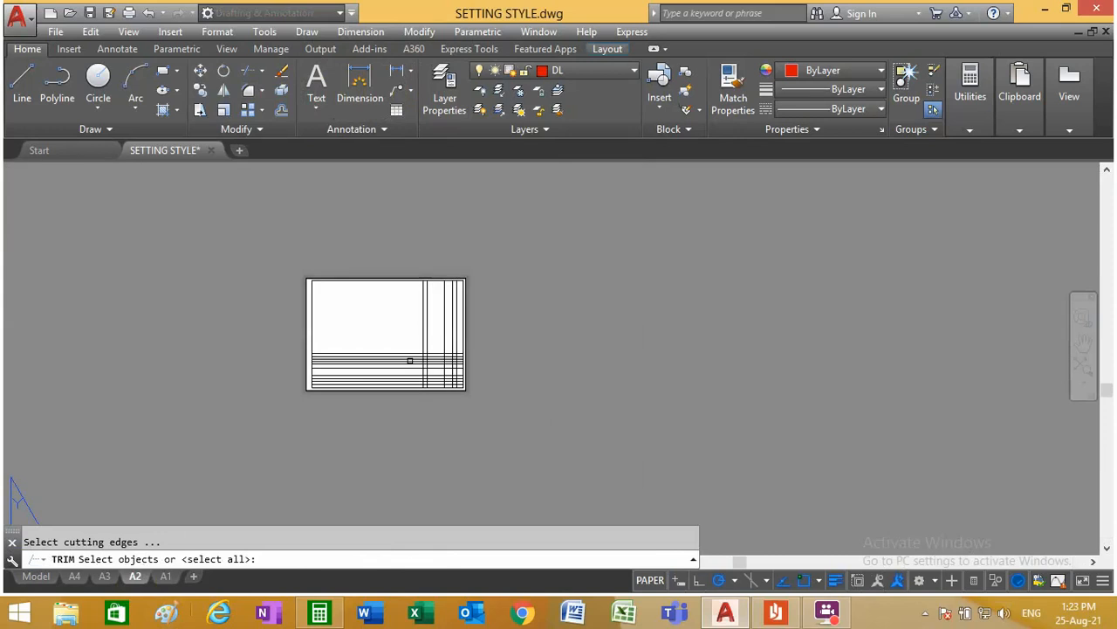
pyautogui.scroll(5, 439, 382)
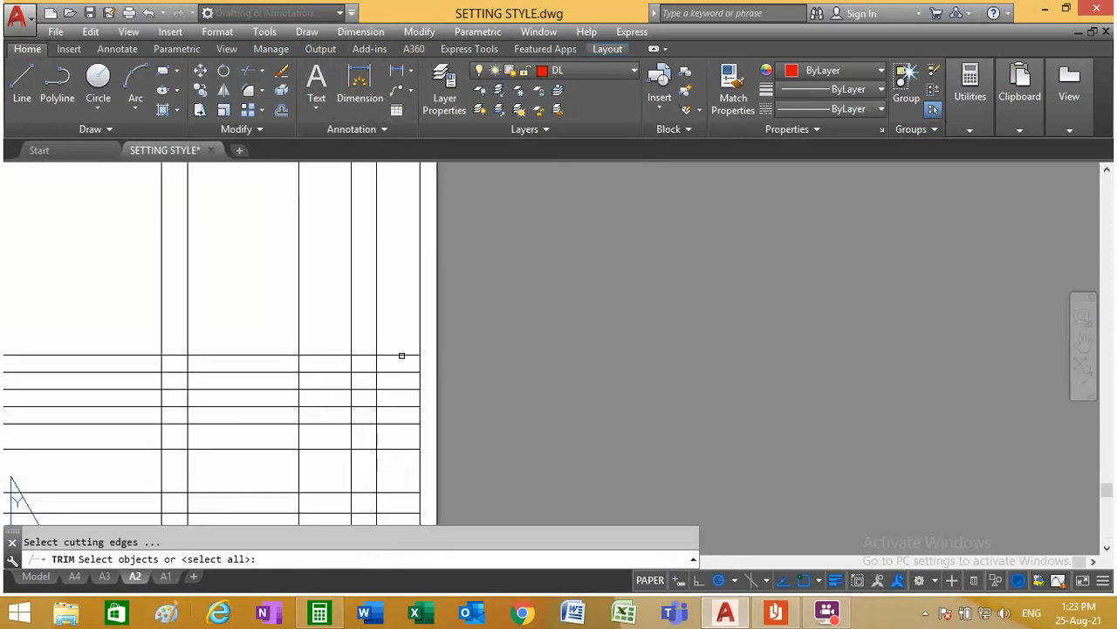
pyautogui.click(402, 355)
pyautogui.scroll(-4, 355, 383)
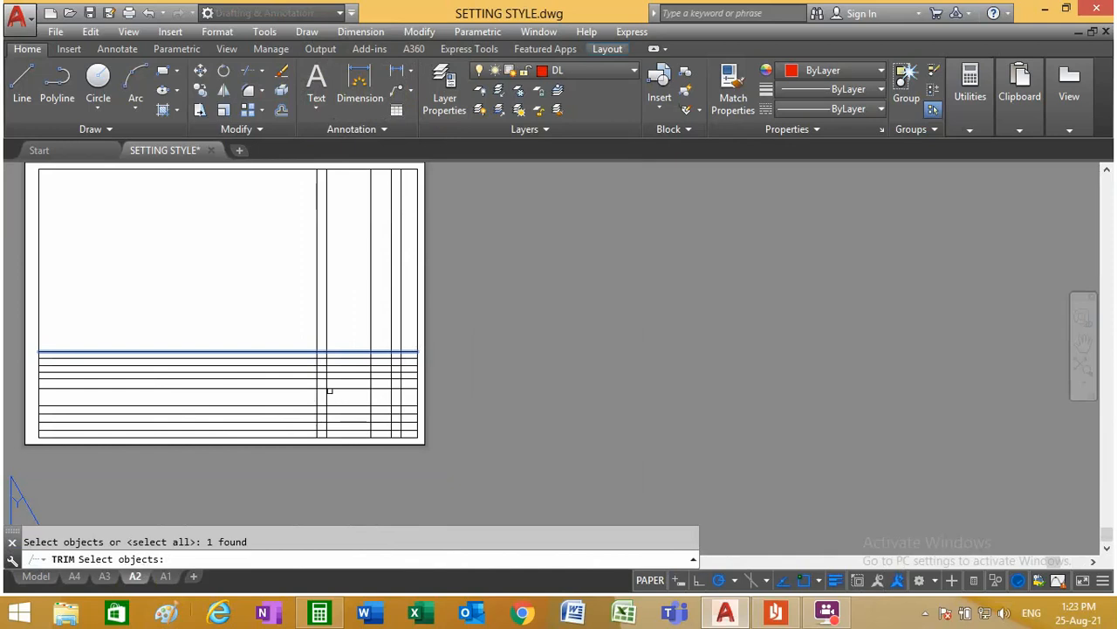
pyautogui.scroll(5, 317, 382)
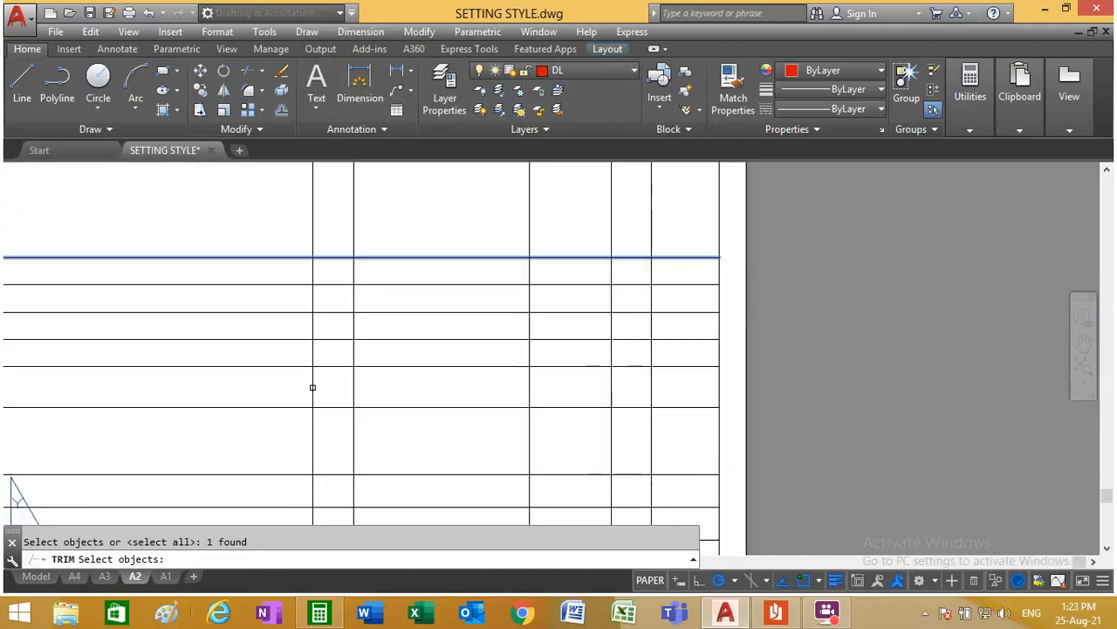
pyautogui.click(312, 387)
pyautogui.scroll(-4, 358, 360)
pyautogui.press('Return')
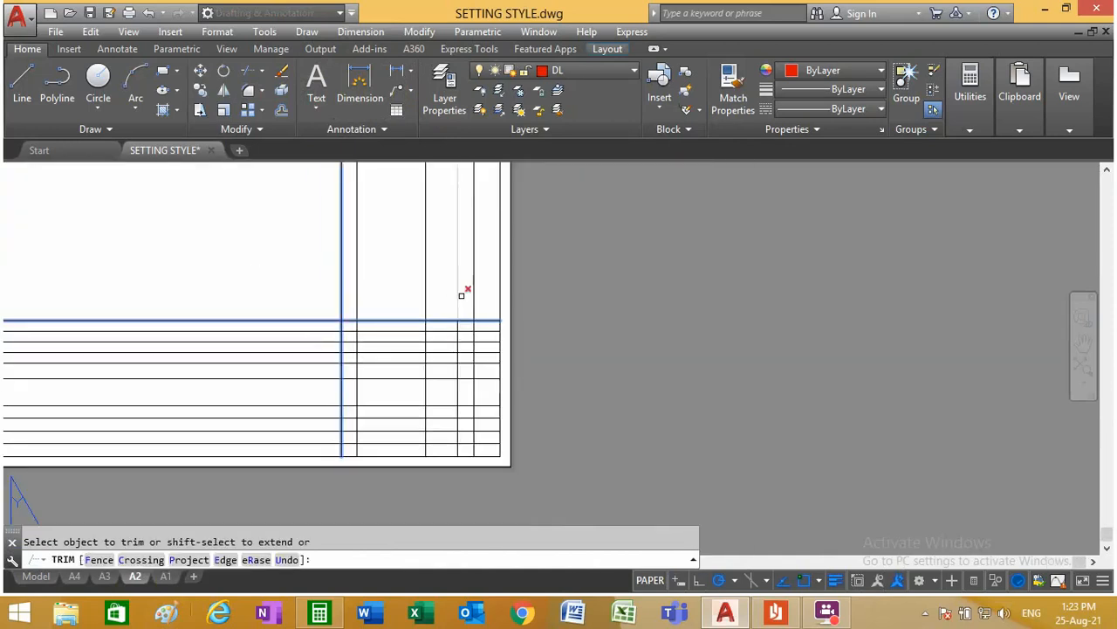
pyautogui.click(491, 294)
pyautogui.click(274, 294)
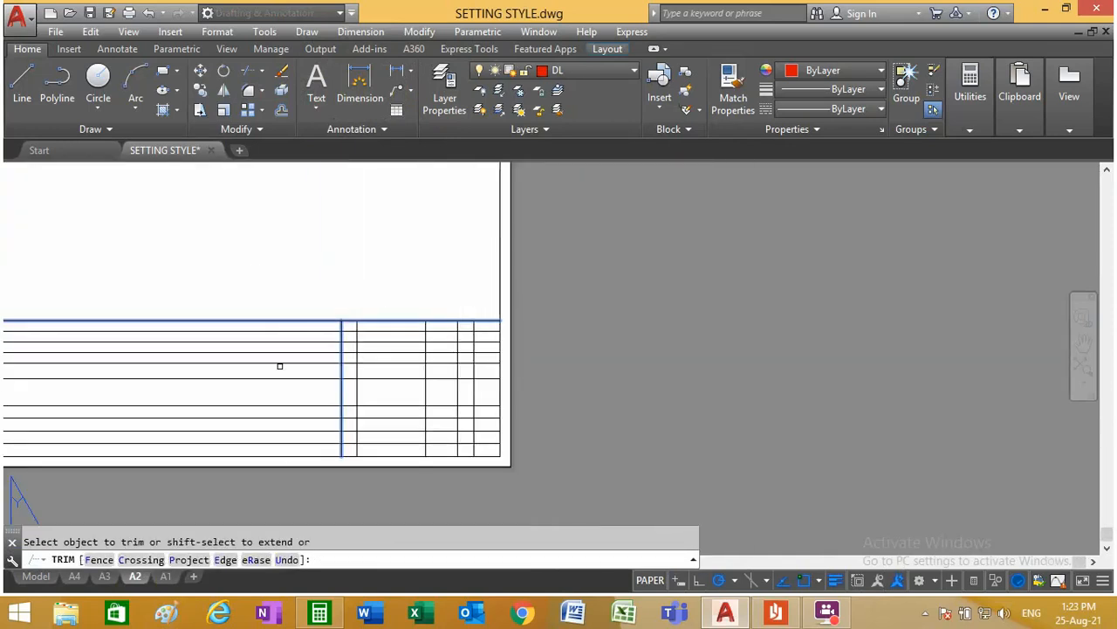
# Step: Trim the horizontal row lines that extend left of the title block's outer column line
pyautogui.click(304, 449)
pyautogui.click(260, 251)
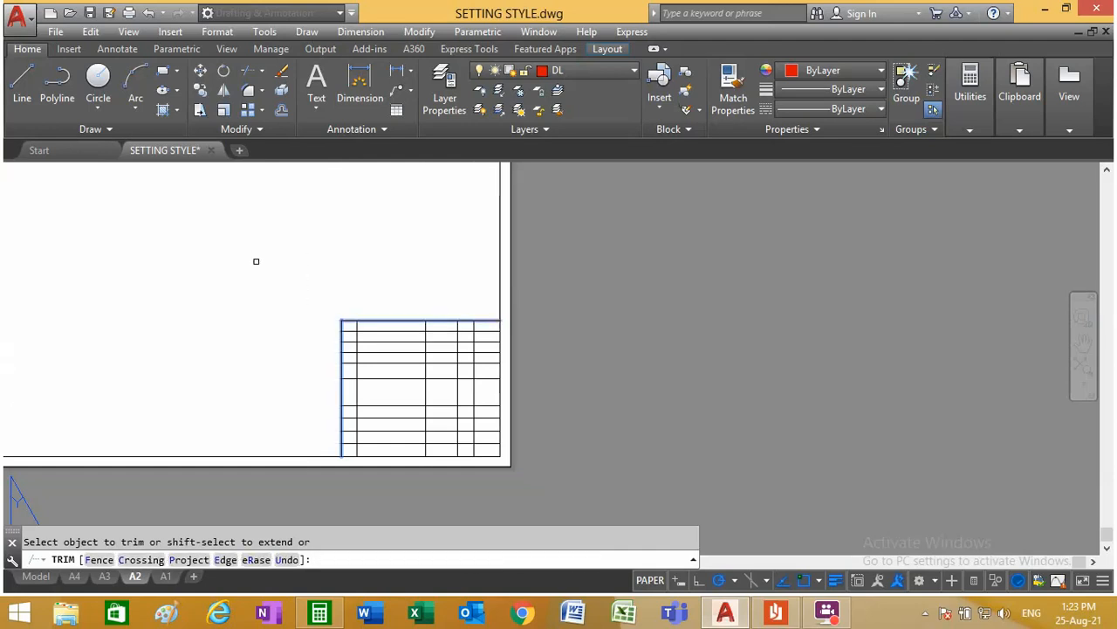
pyautogui.rightClick(260, 273)
pyautogui.click(262, 274)
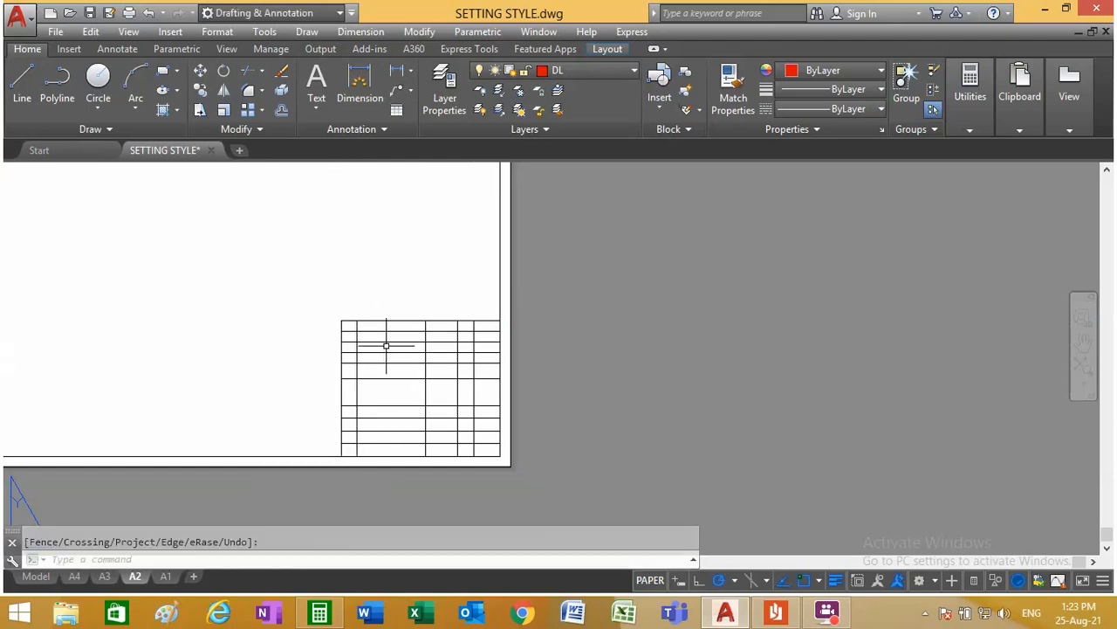
# Step: Trim the vertical column lines out of the DESCRIPTION and institute name rows, using the lines bounding these two rows as cutting edges
pyautogui.scroll(3, 436, 481)
pyautogui.scroll(-2, 437, 394)
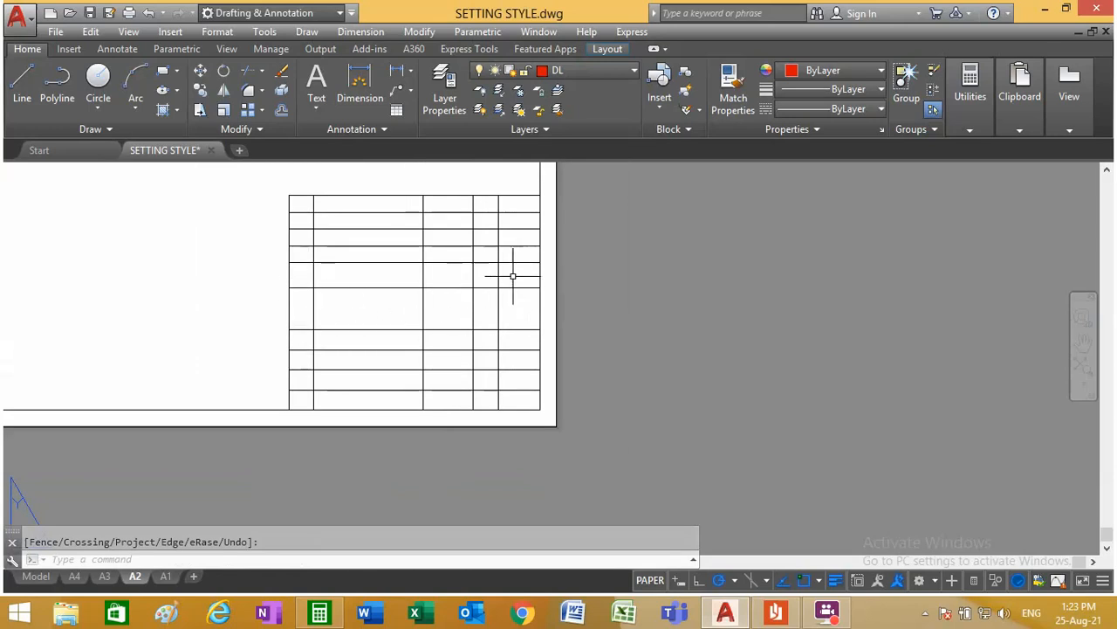
pyautogui.click(250, 77)
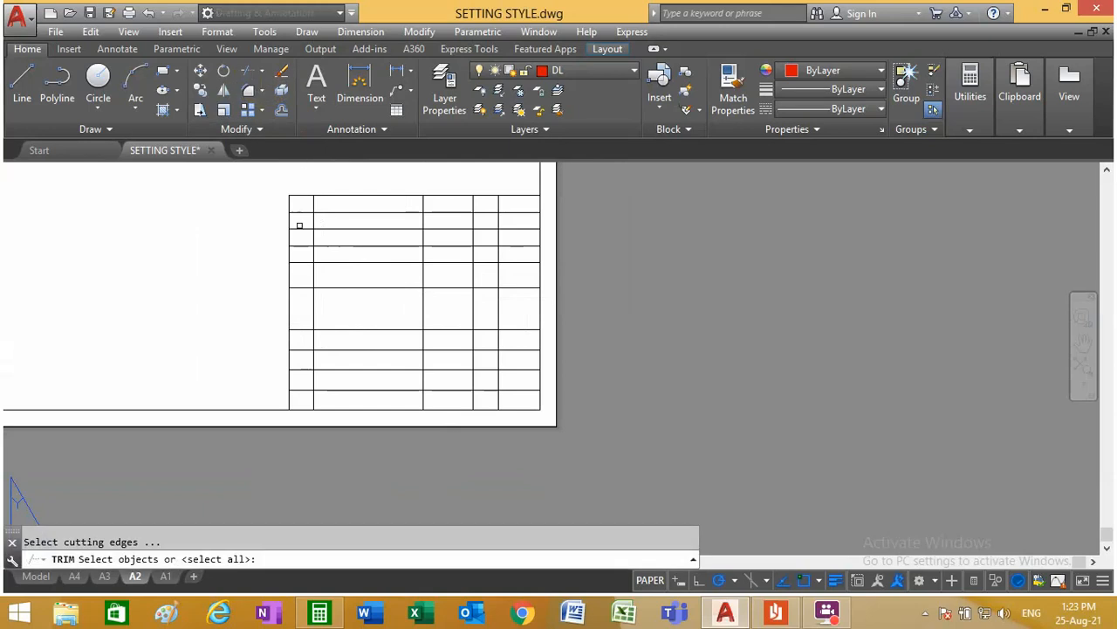
pyautogui.click(338, 263)
pyautogui.click(344, 327)
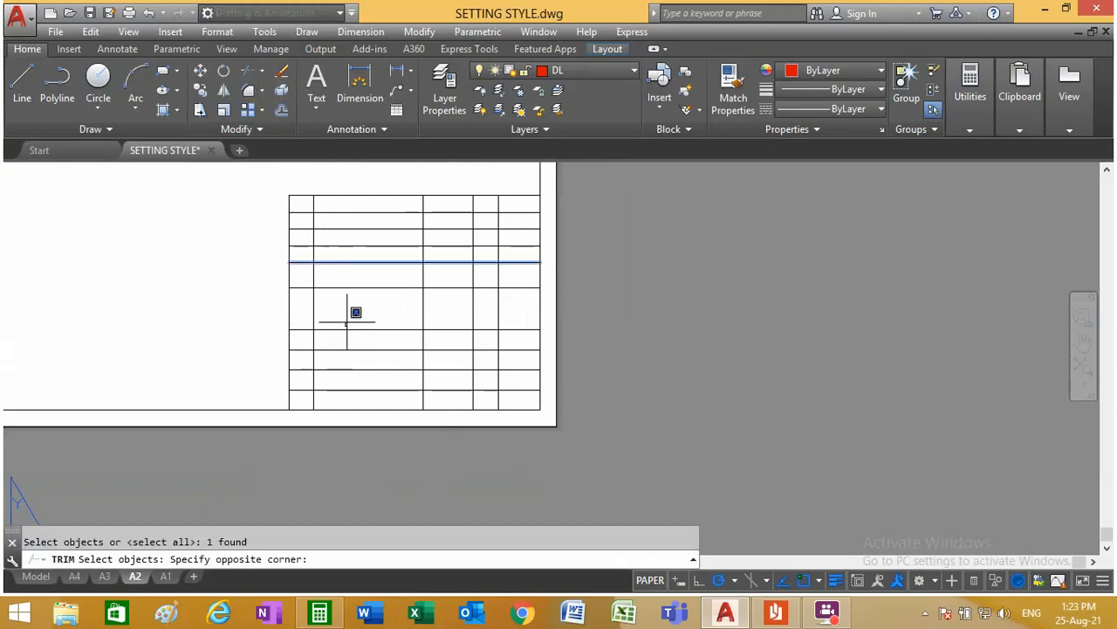
pyautogui.click(347, 319)
pyautogui.press('Return')
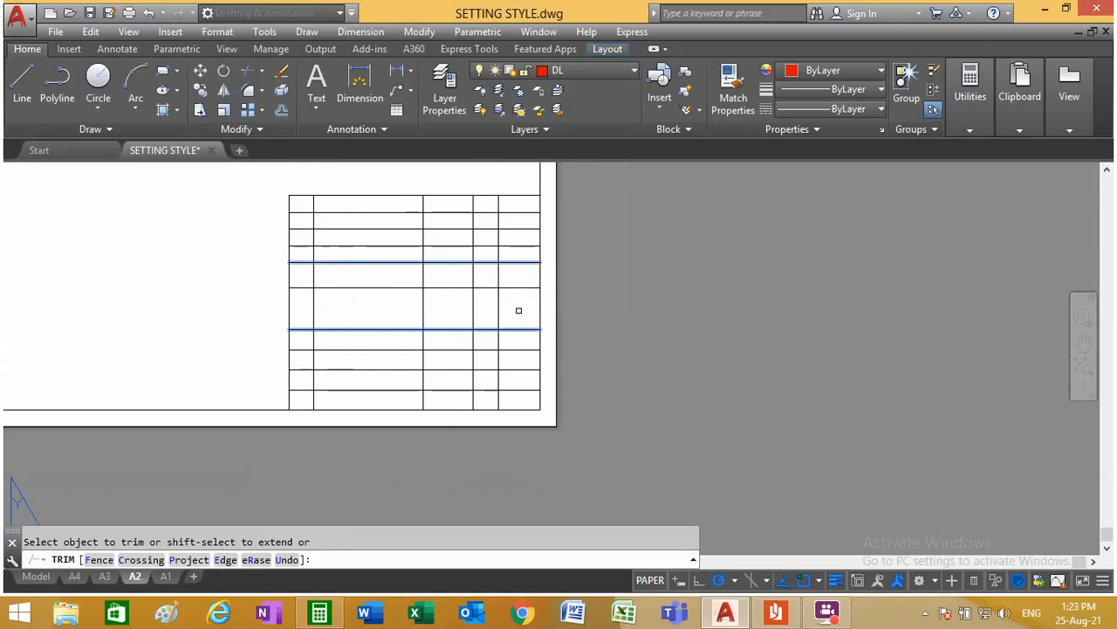
pyautogui.click(518, 311)
pyautogui.click(312, 308)
pyautogui.rightClick(225, 288)
pyautogui.click(255, 290)
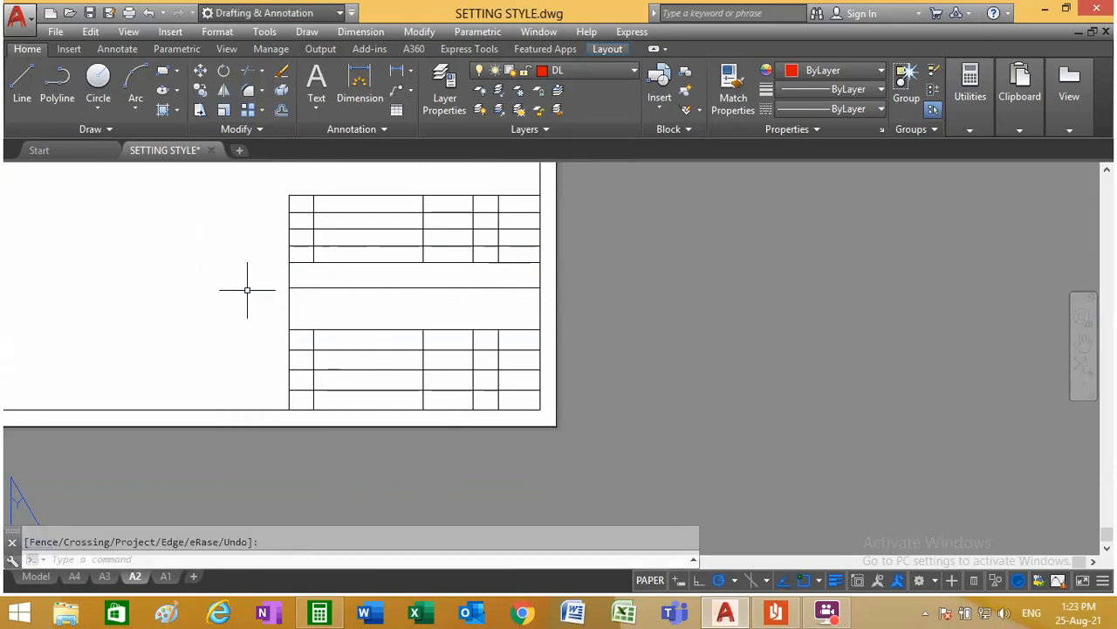
# Step: Erase three vertical lines in the title block's four lowest rows, keeping only the middle divider
pyautogui.click(282, 77)
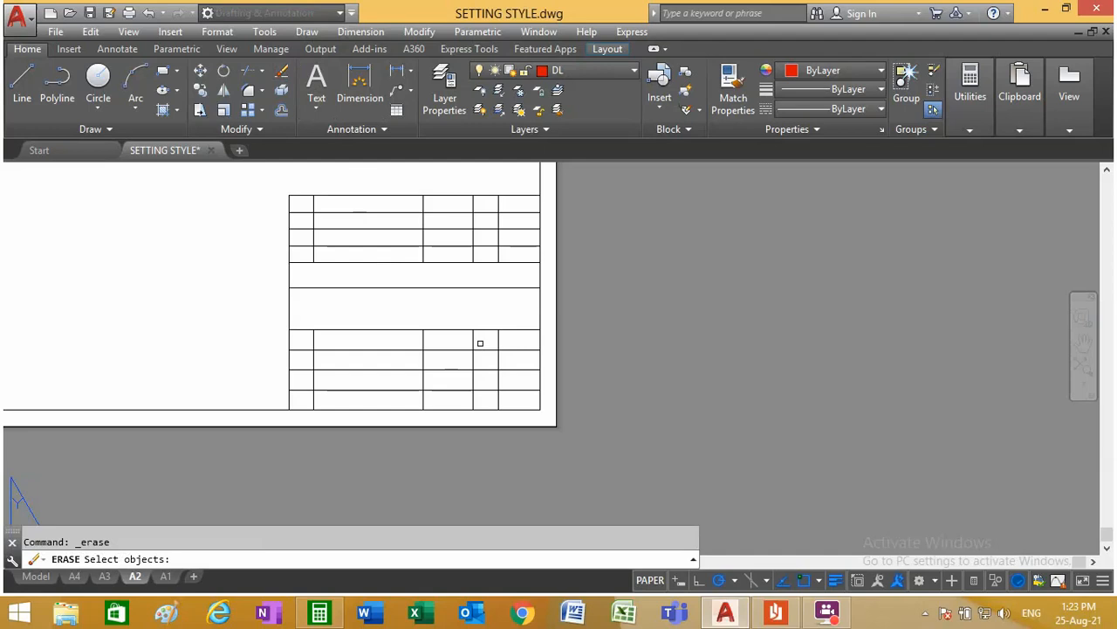
pyautogui.click(474, 340)
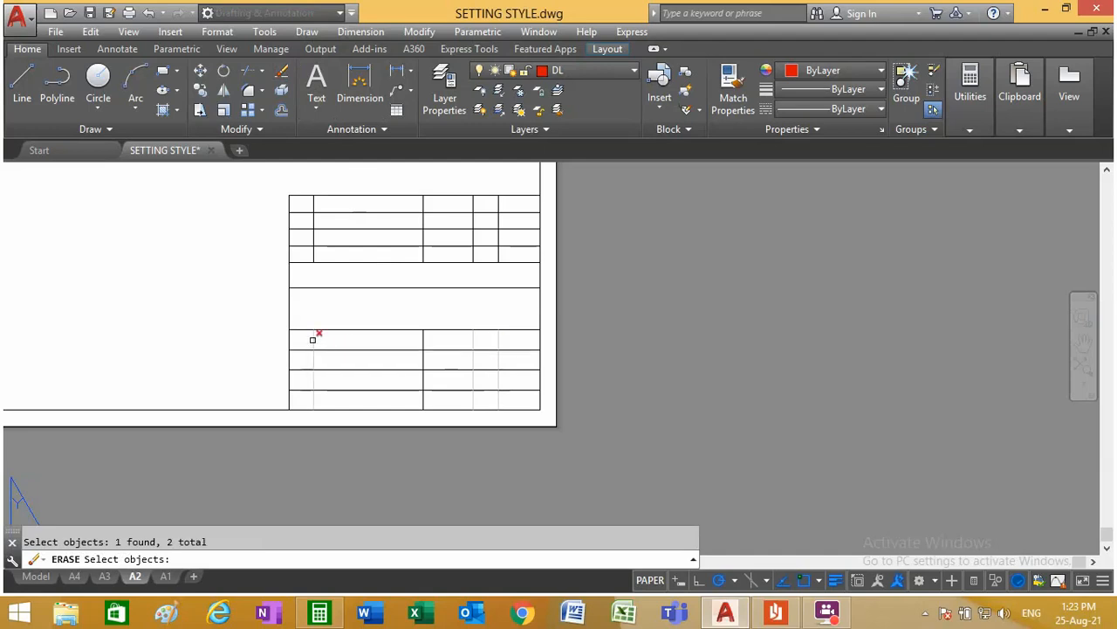
pyautogui.press('Return')
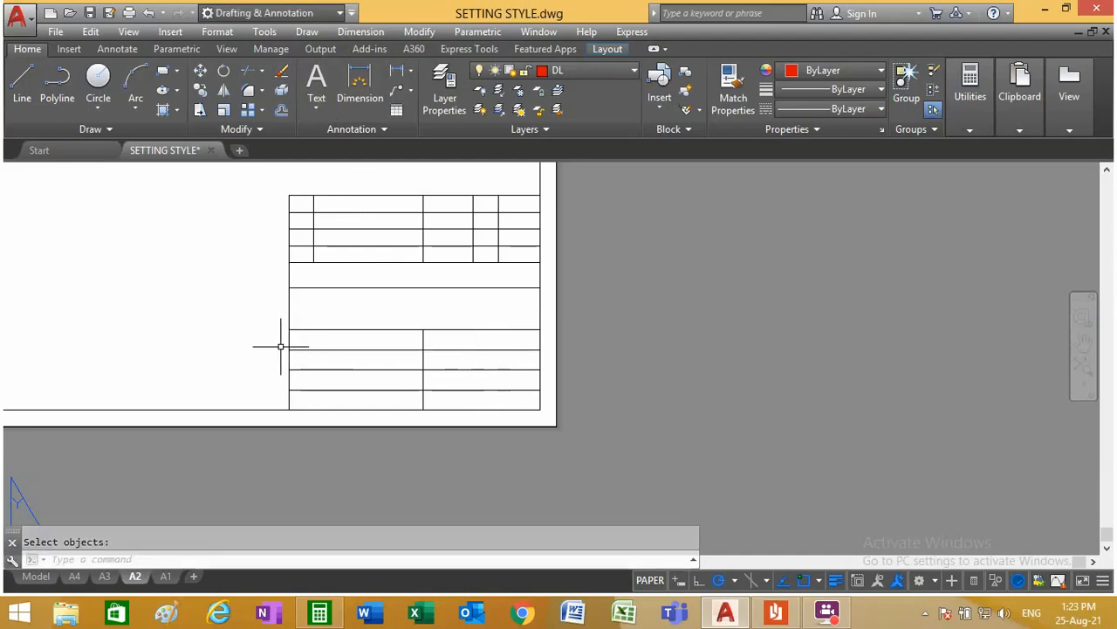
# Step: Move all the title block lines to layer OL and clear the selection
pyautogui.click(515, 402)
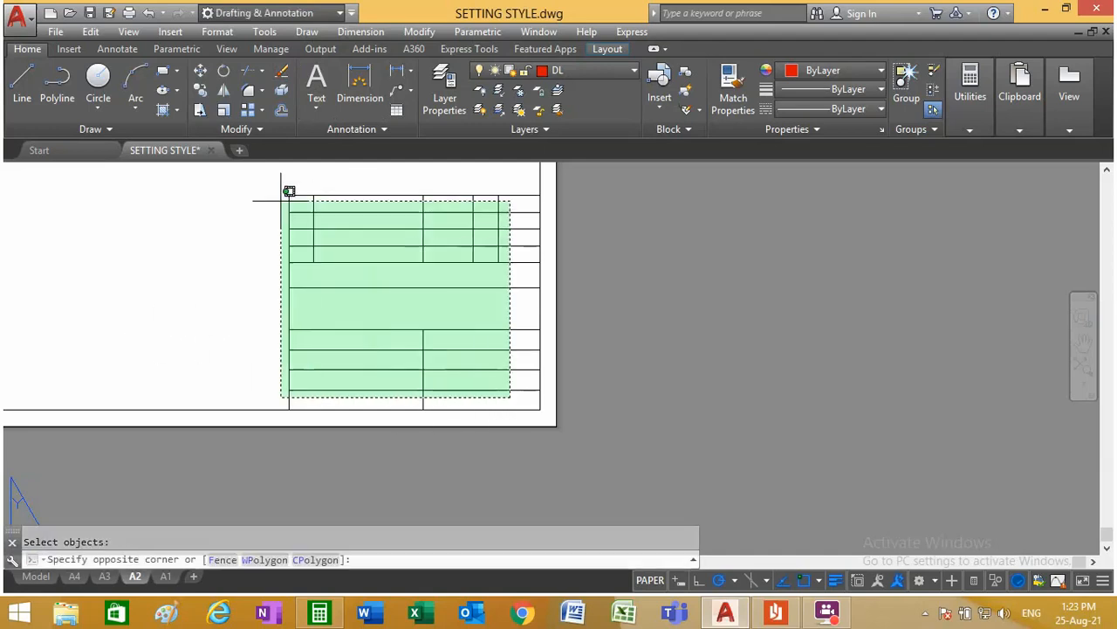
pyautogui.click(287, 187)
pyautogui.click(573, 74)
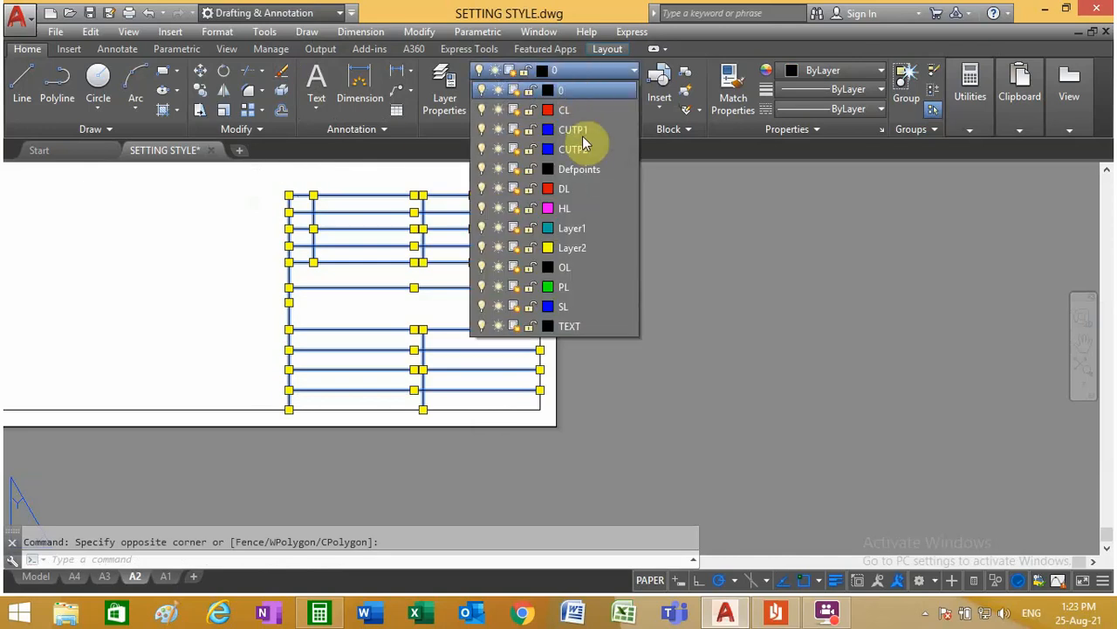
pyautogui.click(587, 280)
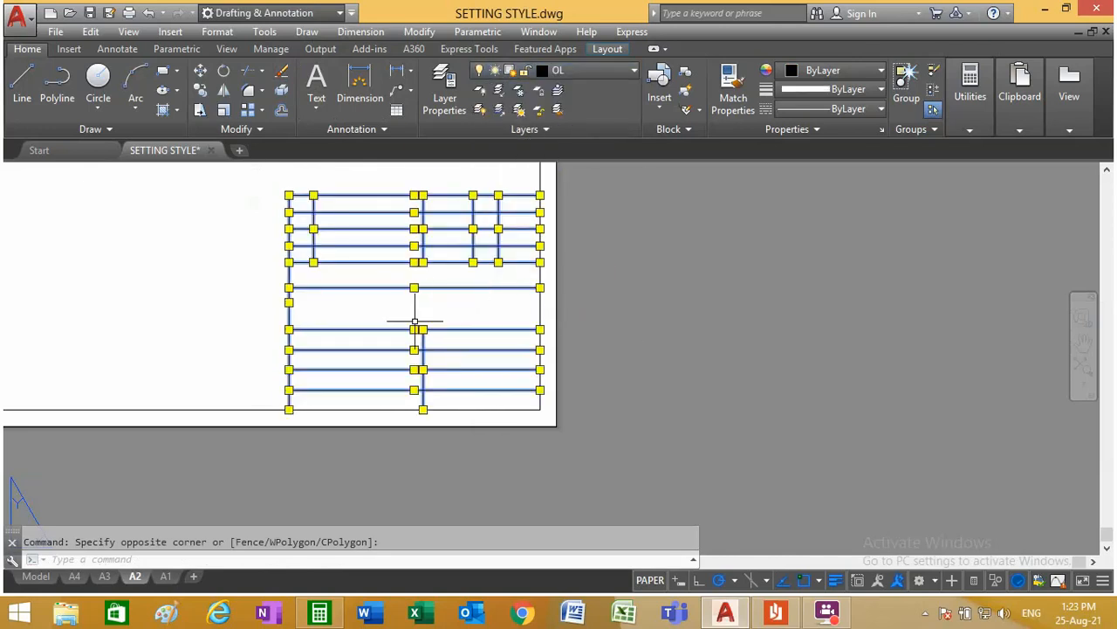
pyautogui.press('Escape')
pyautogui.scroll(4, 297, 352)
pyautogui.scroll(-4, 301, 356)
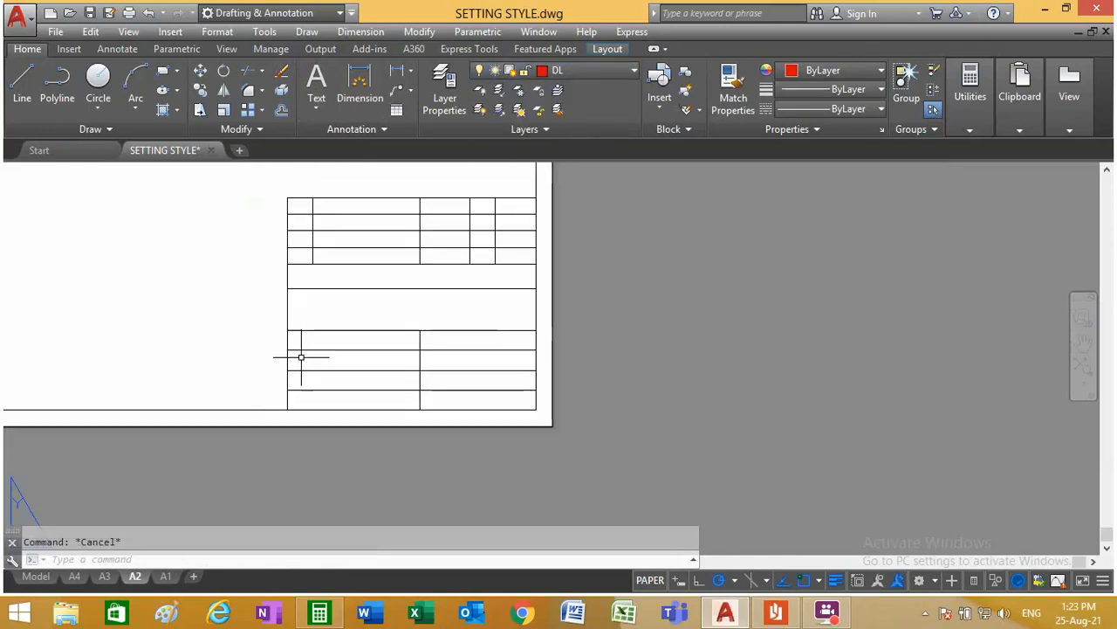
pyautogui.scroll(6, 460, 416)
pyautogui.scroll(-4, 751, 394)
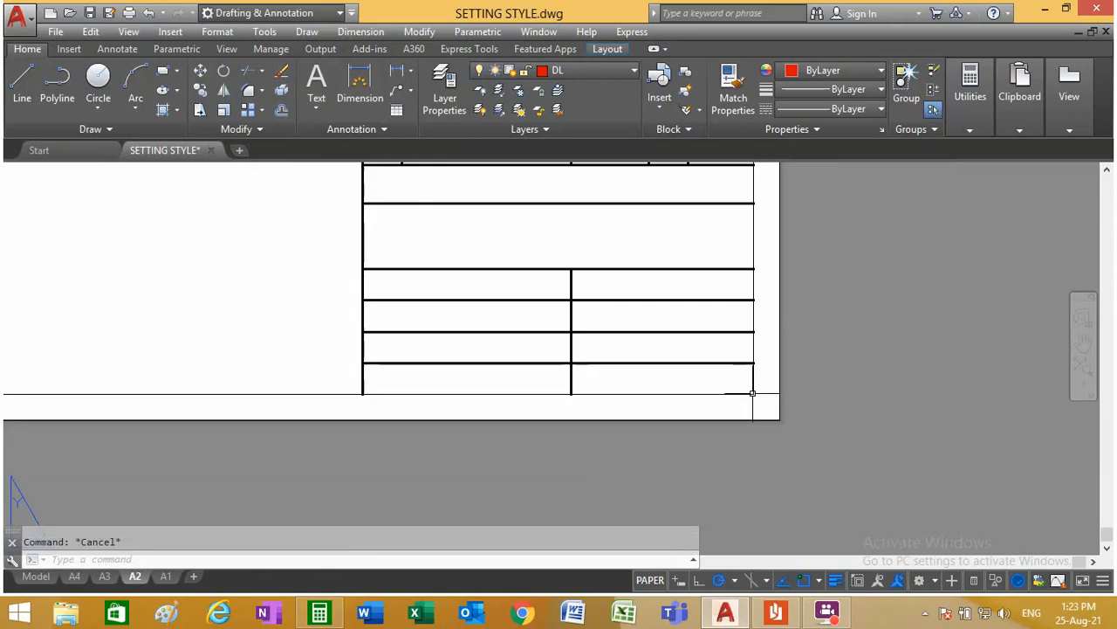
# Step: Move the four frame lines of the A2 sheet to layer OL and check the frame and title block
pyautogui.click(765, 390)
pyautogui.click(723, 379)
pyautogui.scroll(-5, 738, 393)
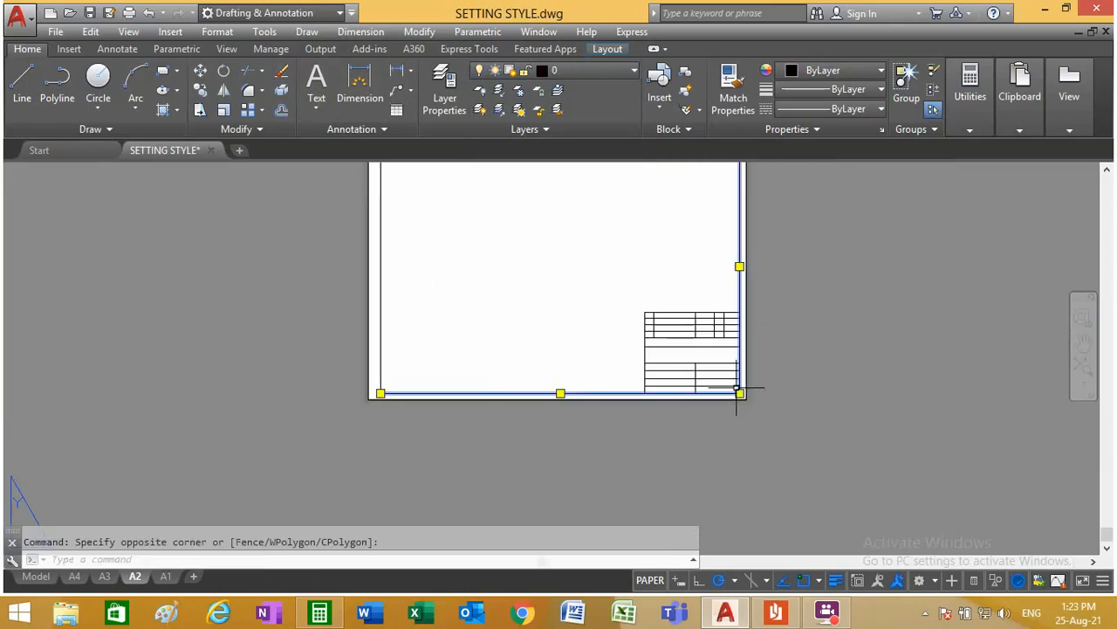
pyautogui.scroll(6, 486, 229)
pyautogui.click(487, 230)
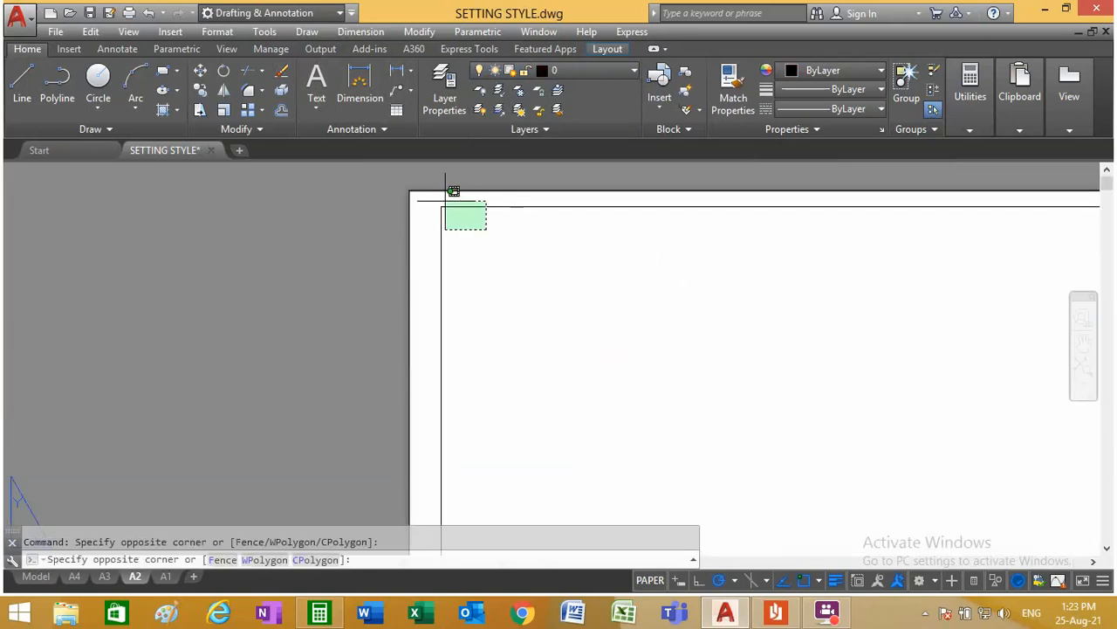
pyautogui.click(434, 200)
pyautogui.click(613, 74)
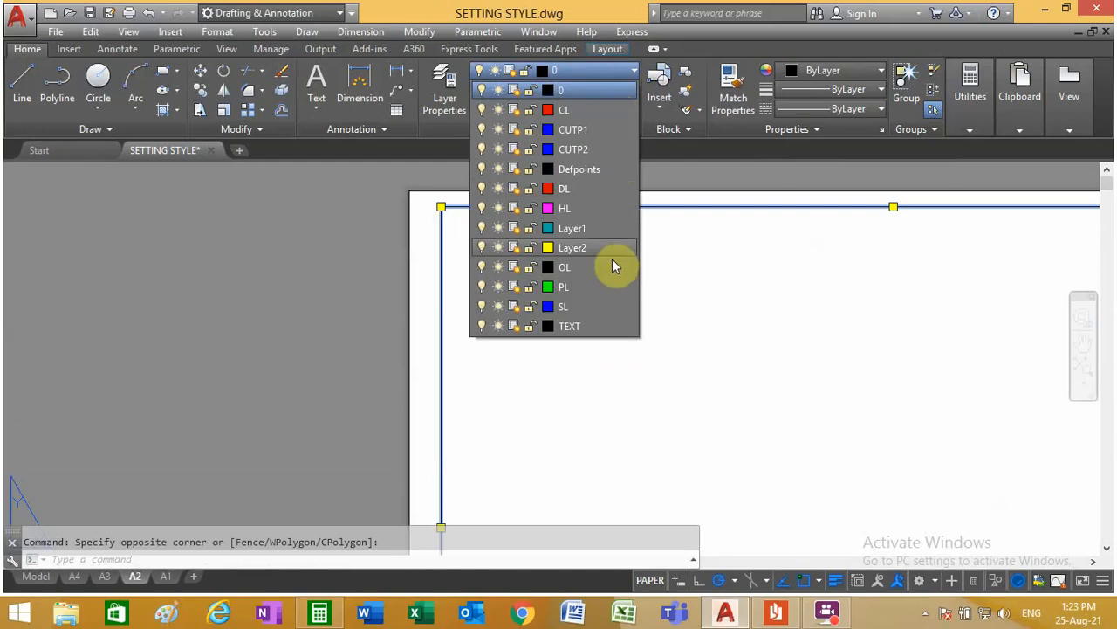
pyautogui.click(606, 266)
pyautogui.press('Escape')
pyautogui.scroll(-4, 489, 274)
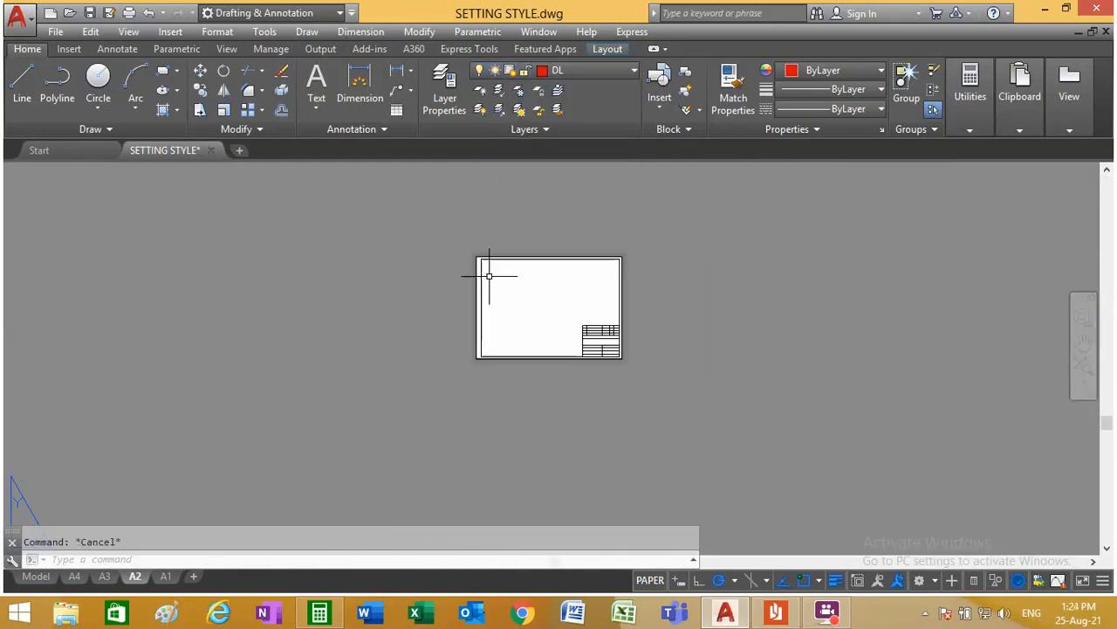
pyautogui.scroll(3, 619, 358)
pyautogui.scroll(2, 619, 358)
pyautogui.scroll(-1, 654, 369)
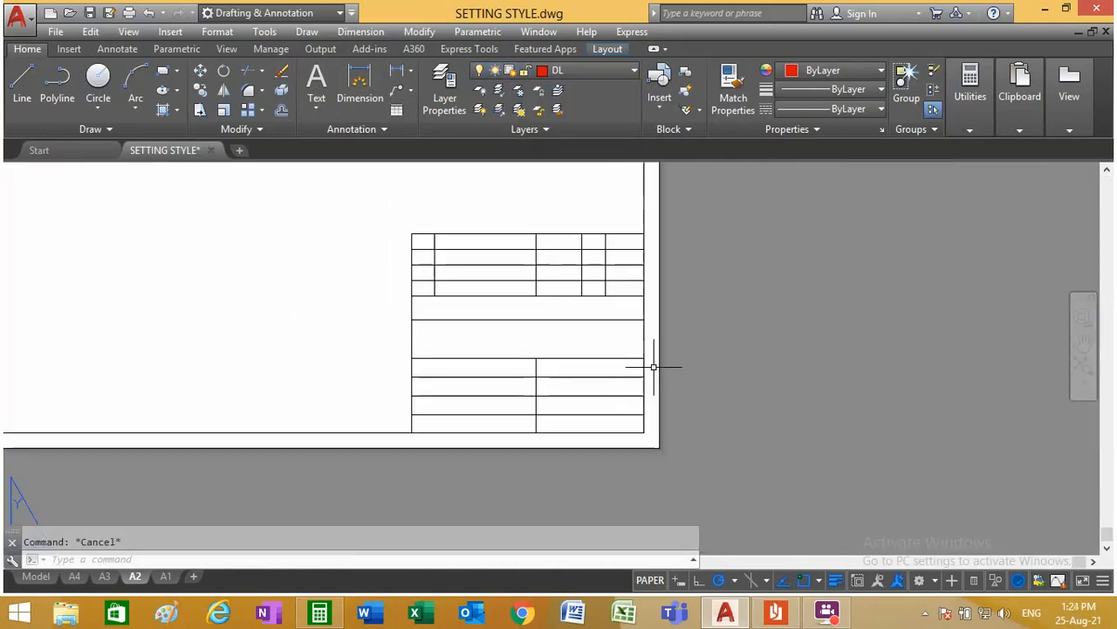
pyautogui.click(165, 576)
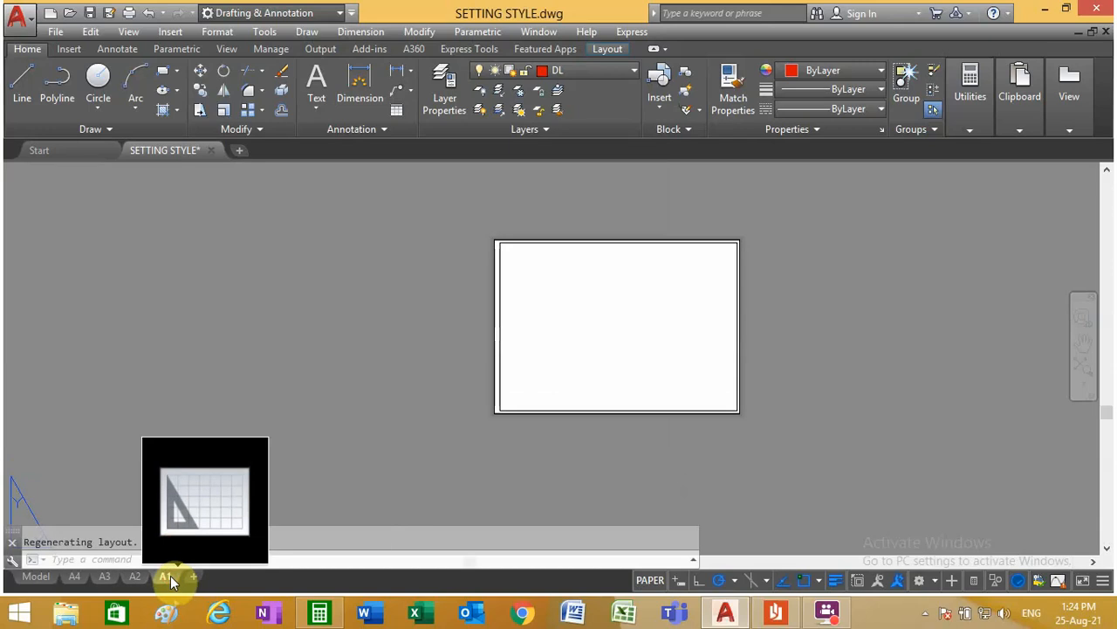
pyautogui.click(135, 576)
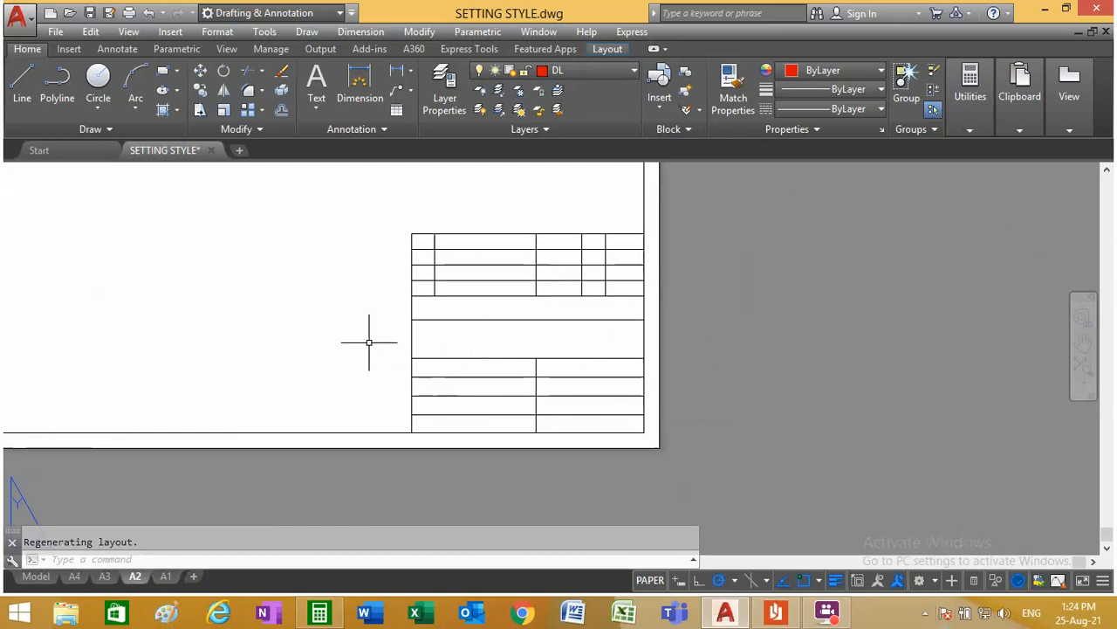
pyautogui.click(91, 31)
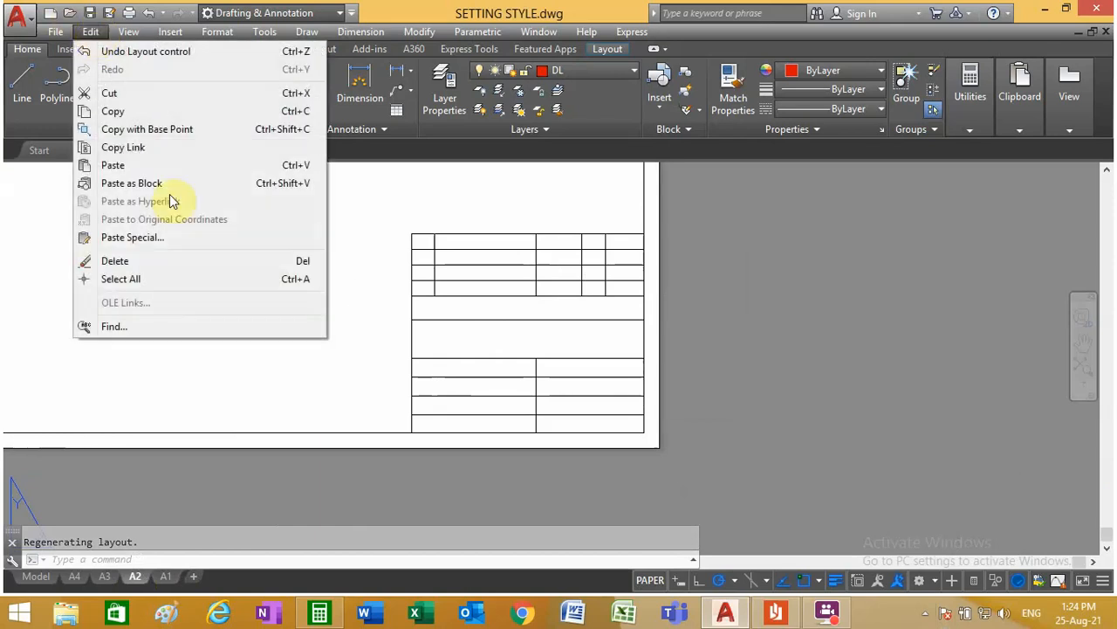
pyautogui.click(143, 131)
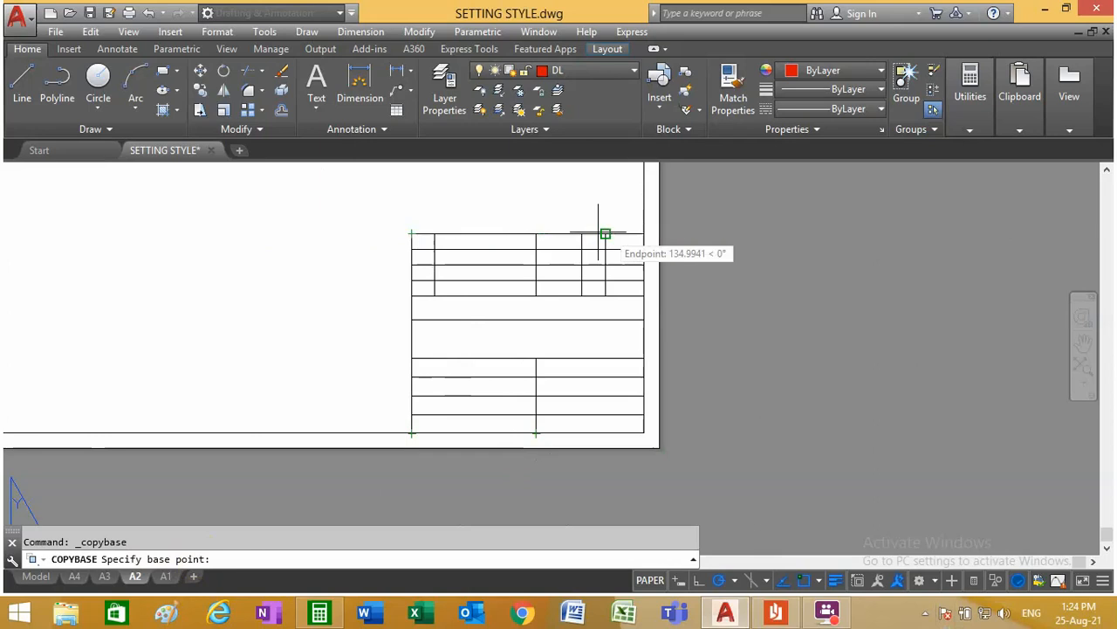
pyautogui.press('Escape')
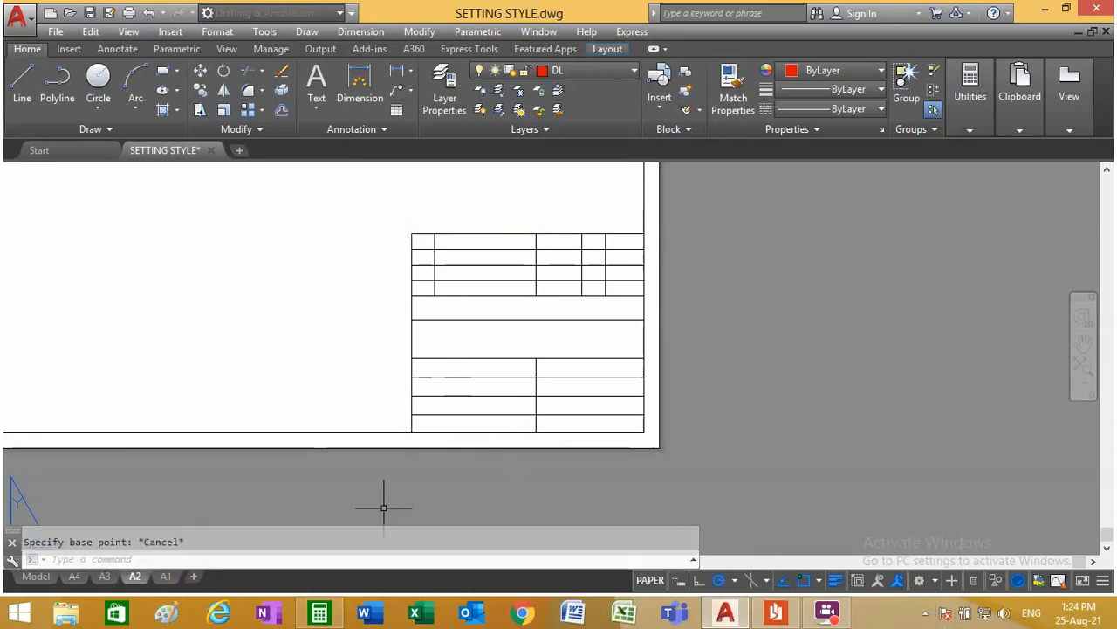
# Step: Examine the A2 title block template in model space and the A1 layout's frame corner, and return to the A2 layout
pyautogui.click(37, 580)
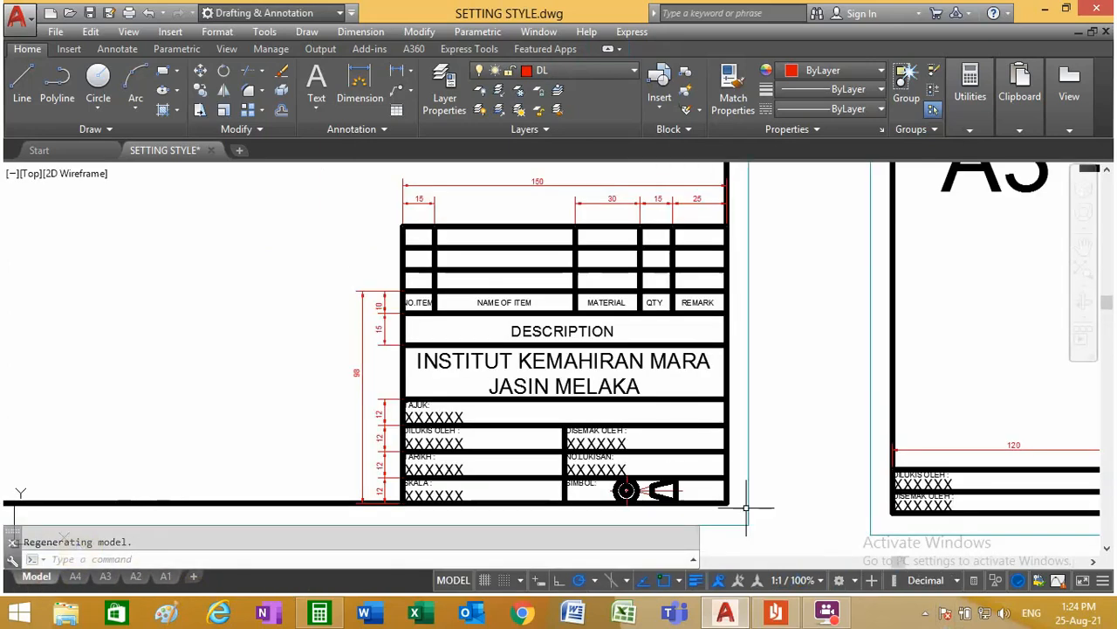
pyautogui.scroll(-5, 524, 358)
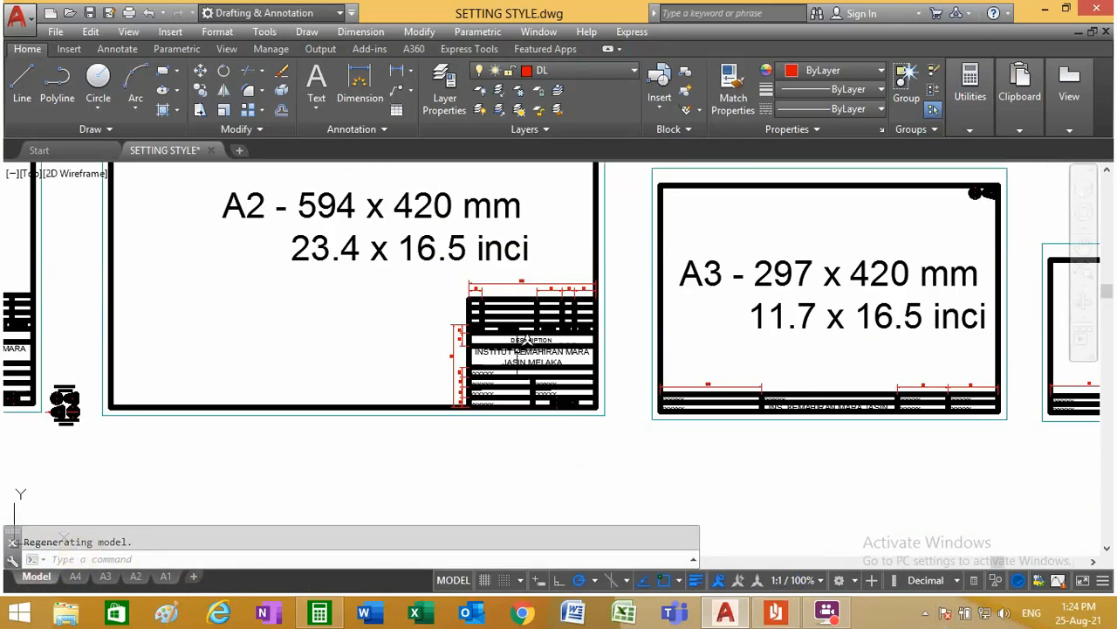
pyautogui.click(165, 577)
pyautogui.scroll(3, 790, 422)
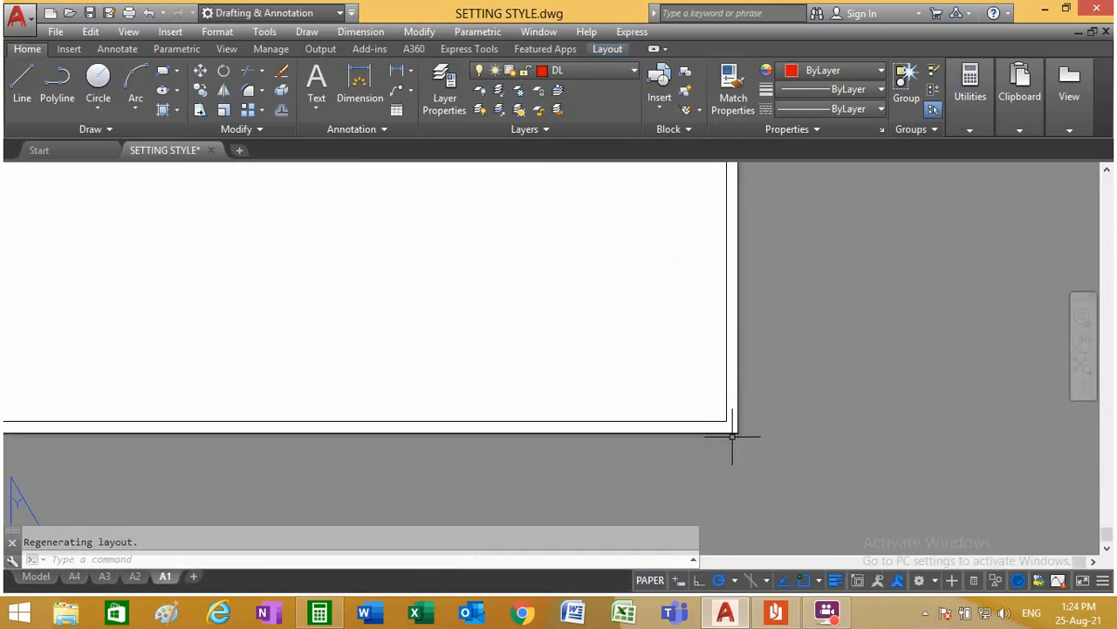
pyautogui.click(134, 577)
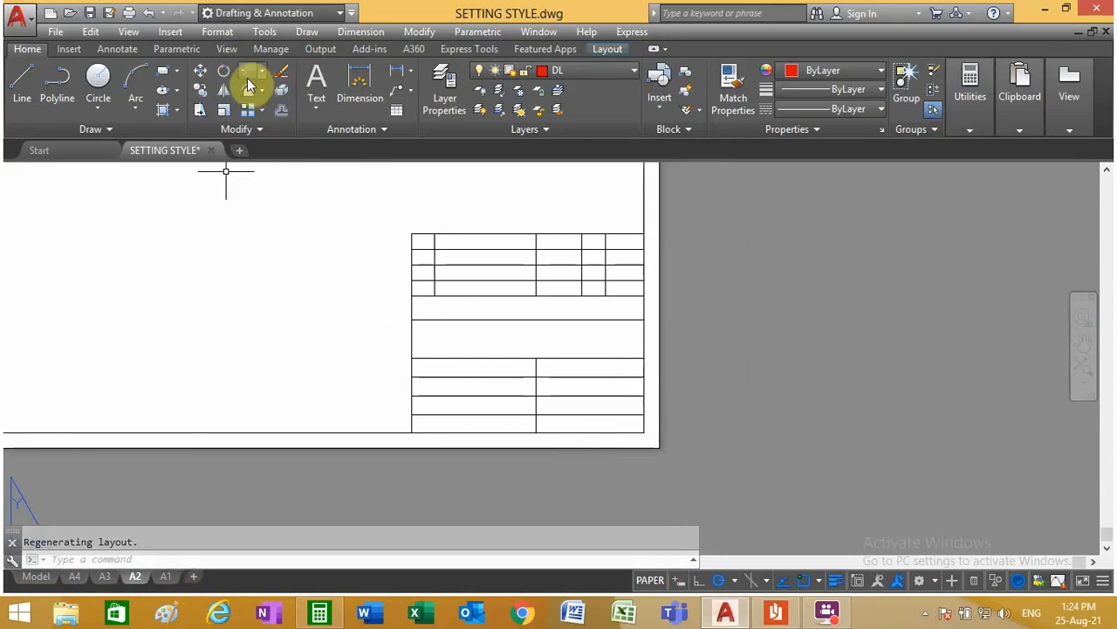
# Step: Copy all the A2 title block lines with the base point at the inner frame's lower-right corner
pyautogui.click(90, 32)
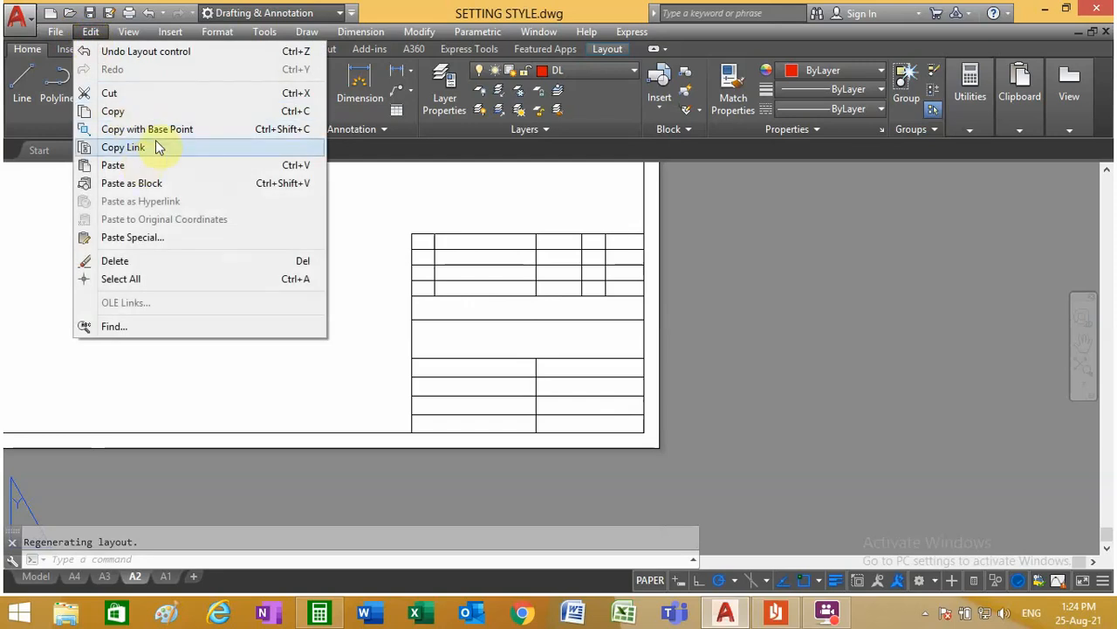
pyautogui.click(190, 130)
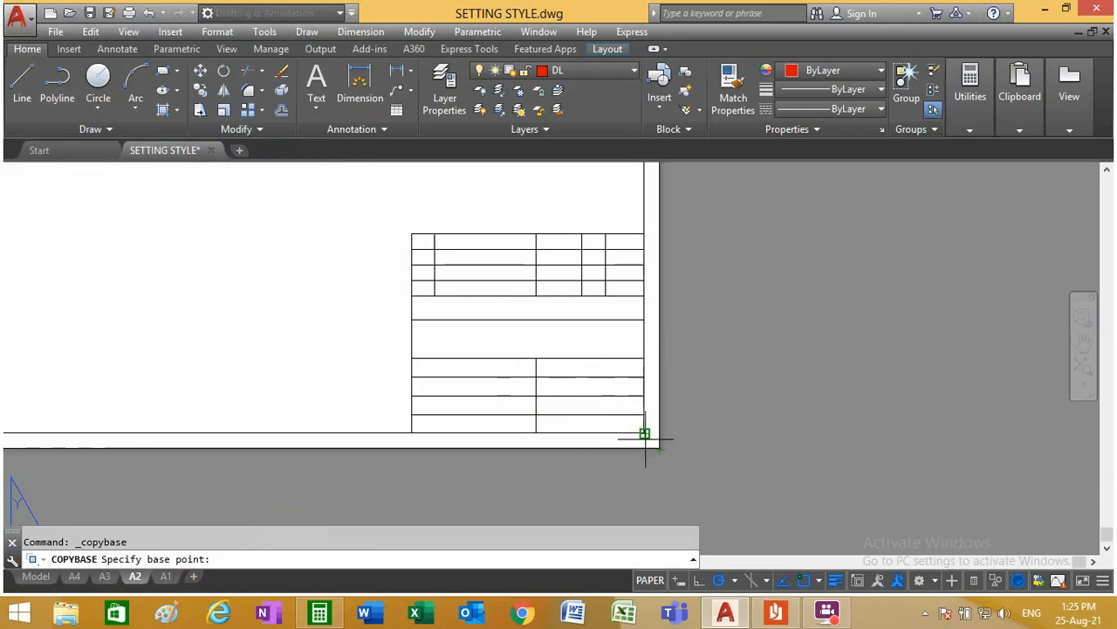
pyautogui.scroll(-5, 367, 374)
pyautogui.scroll(3, 407, 385)
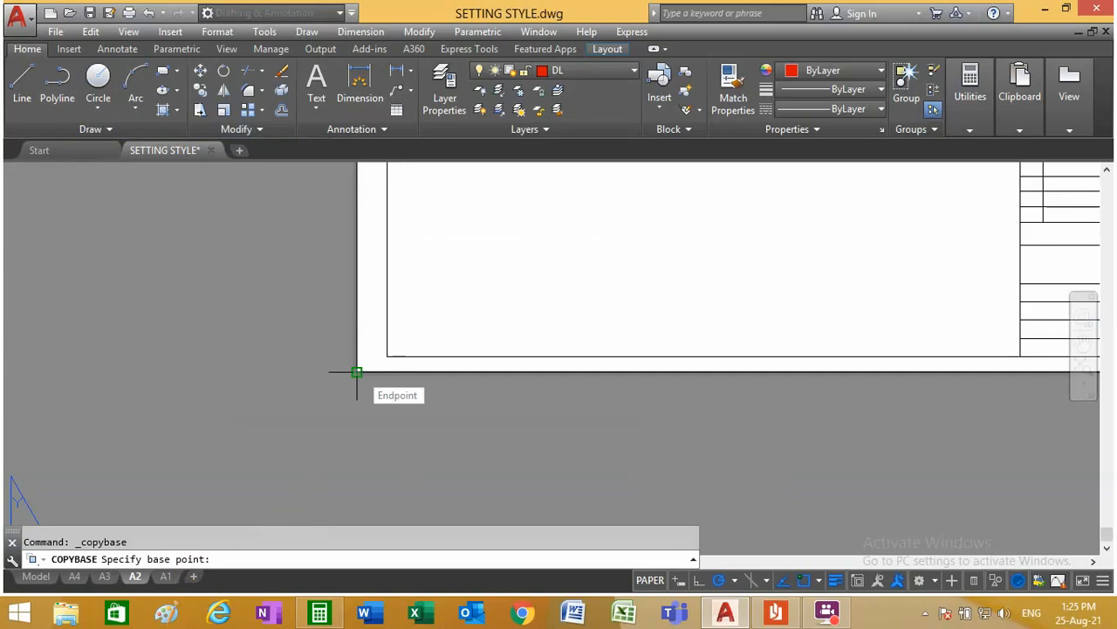
pyautogui.scroll(-3, 359, 370)
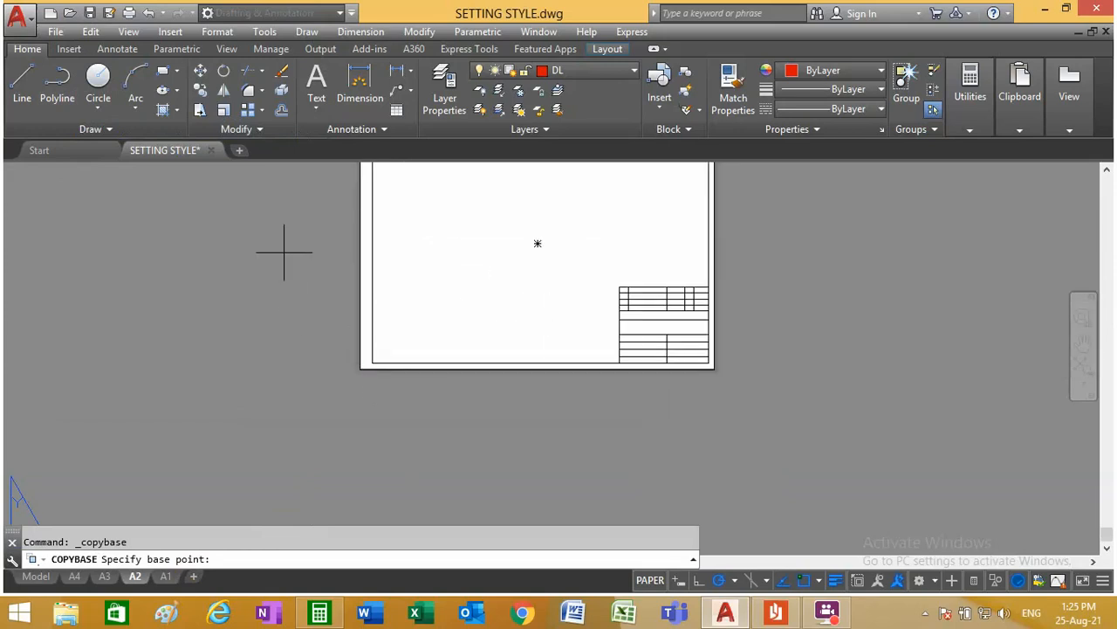
pyautogui.scroll(2, 709, 401)
pyautogui.scroll(2, 681, 363)
pyautogui.scroll(-2, 486, 374)
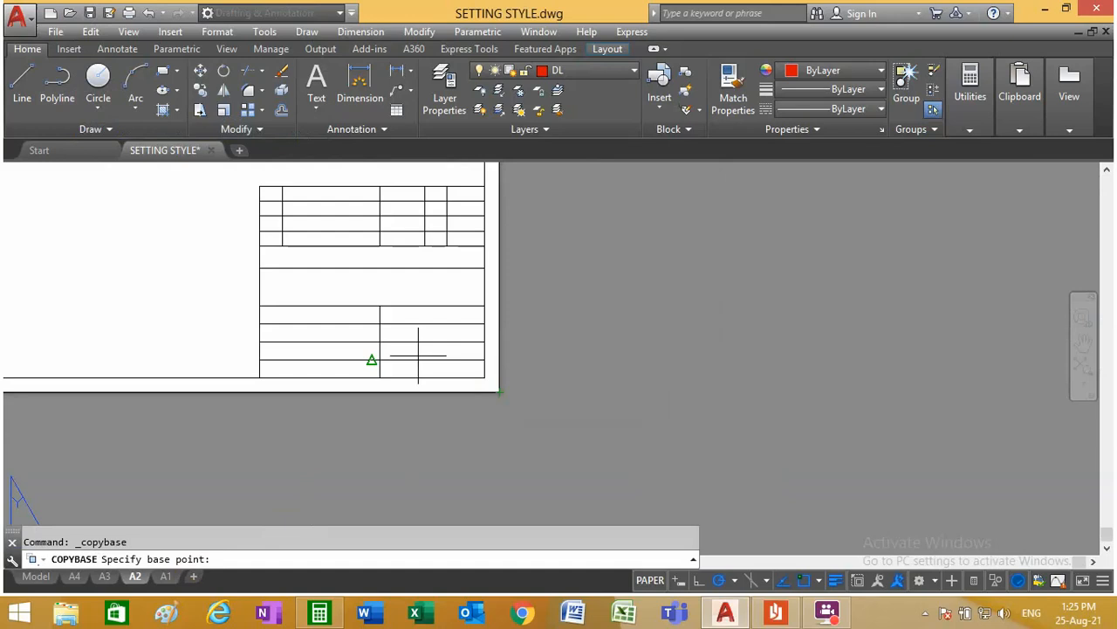
pyautogui.scroll(4, 425, 358)
pyautogui.scroll(-4, 531, 391)
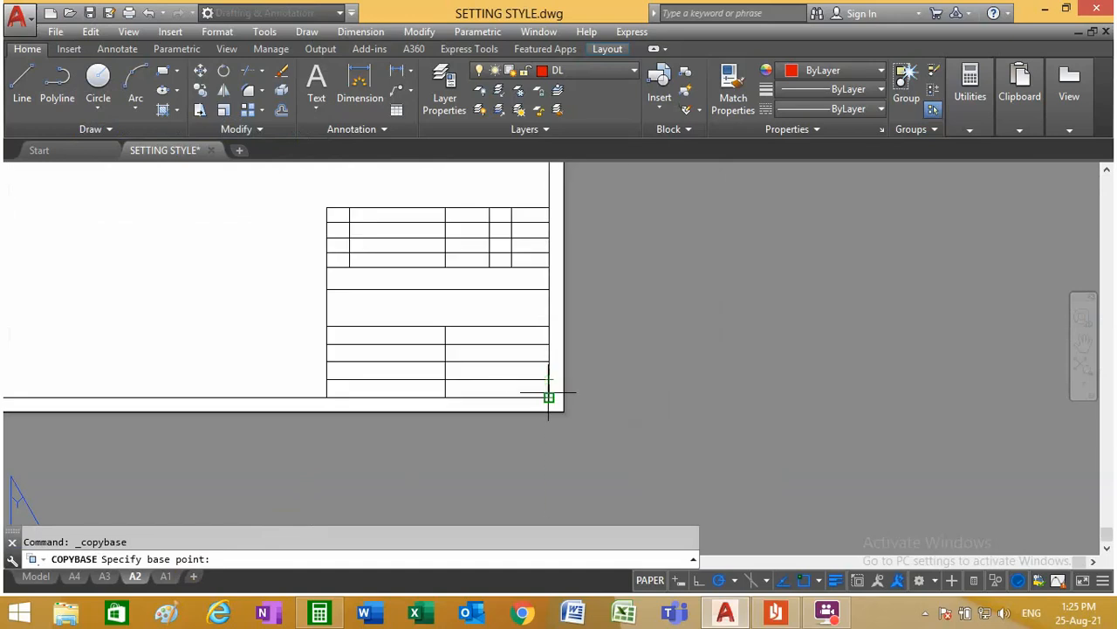
pyautogui.click(548, 397)
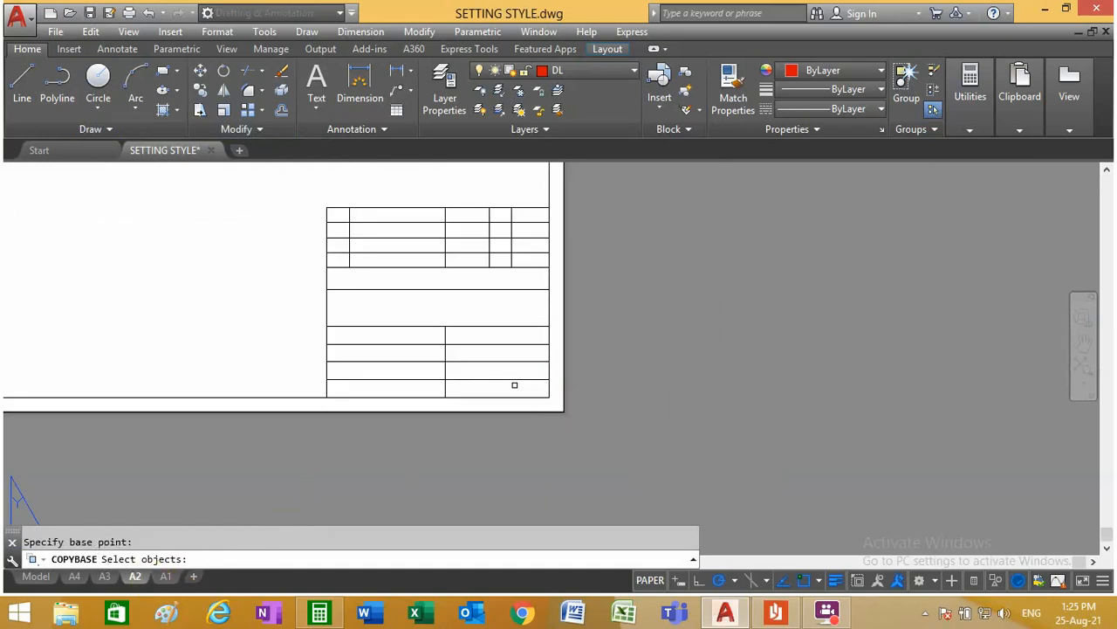
pyautogui.click(515, 385)
pyautogui.click(286, 192)
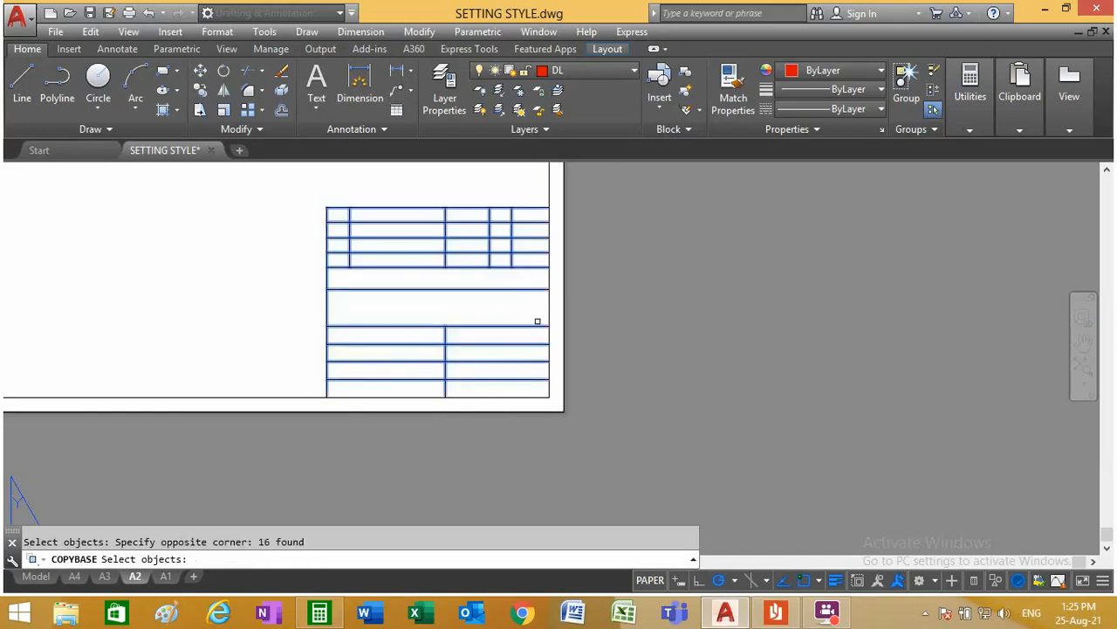
pyautogui.press('Return')
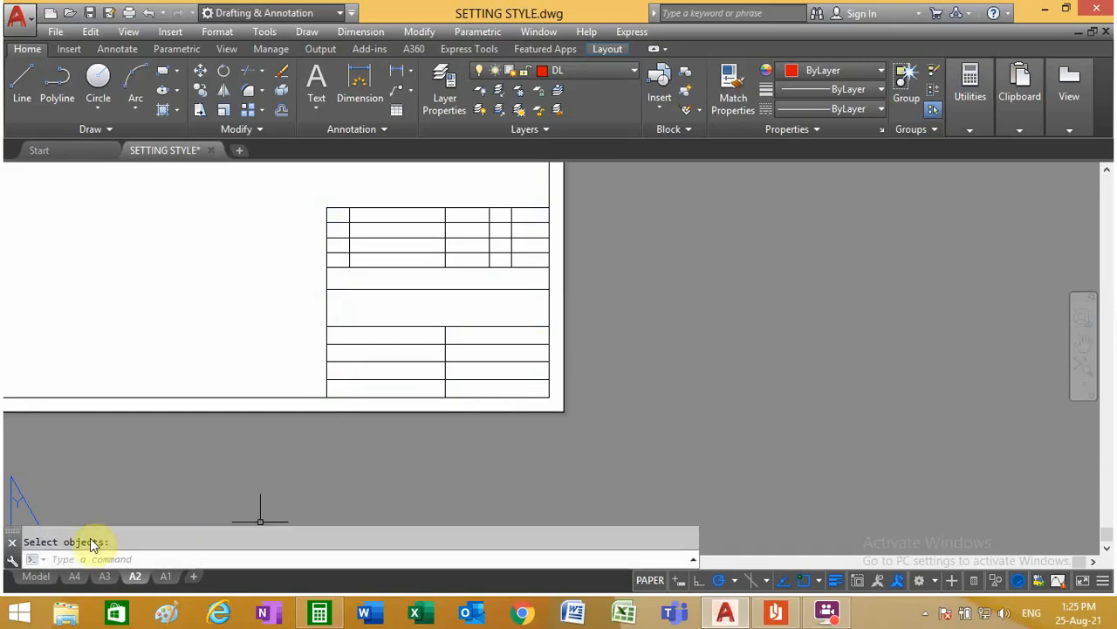
# Step: Paste the copied title block into the A1 layout at the inner frame's lower-right corner
pyautogui.click(165, 577)
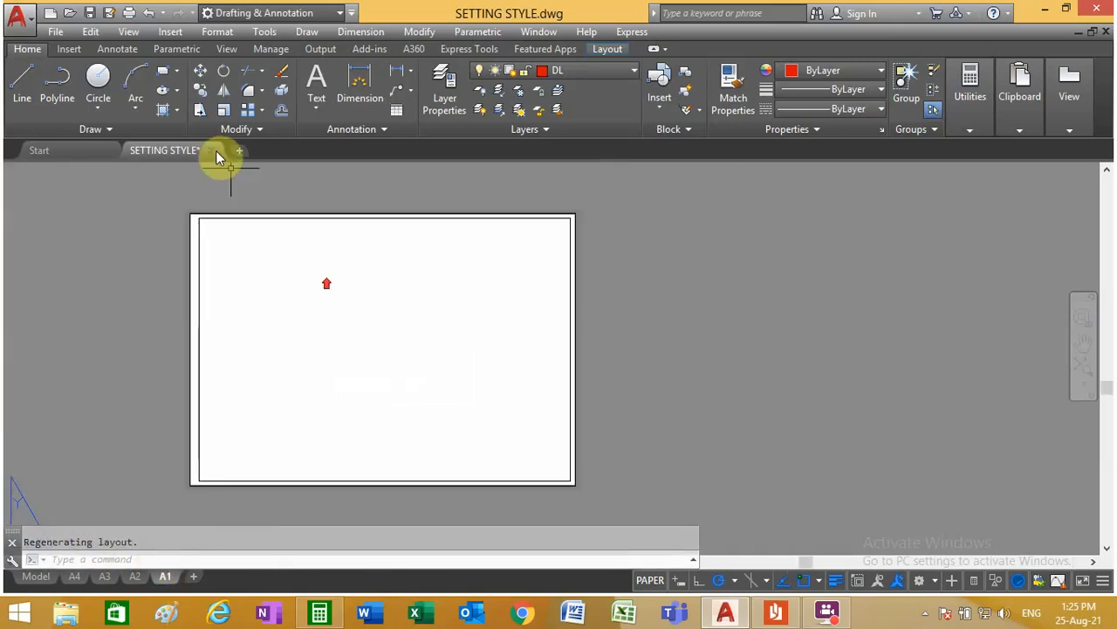
pyautogui.click(91, 32)
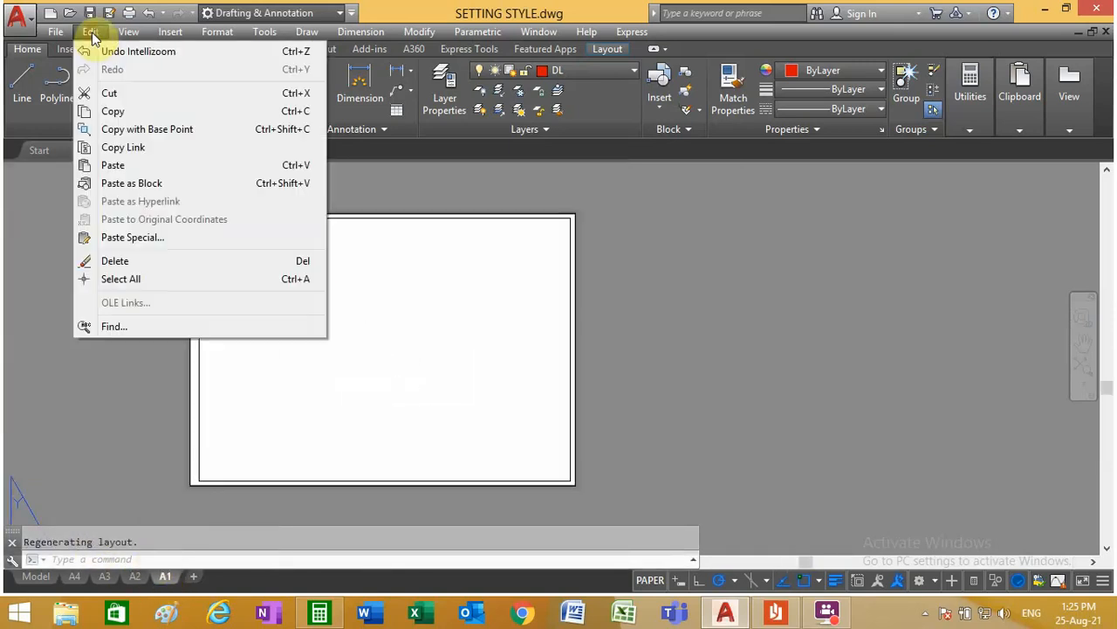
pyautogui.click(162, 166)
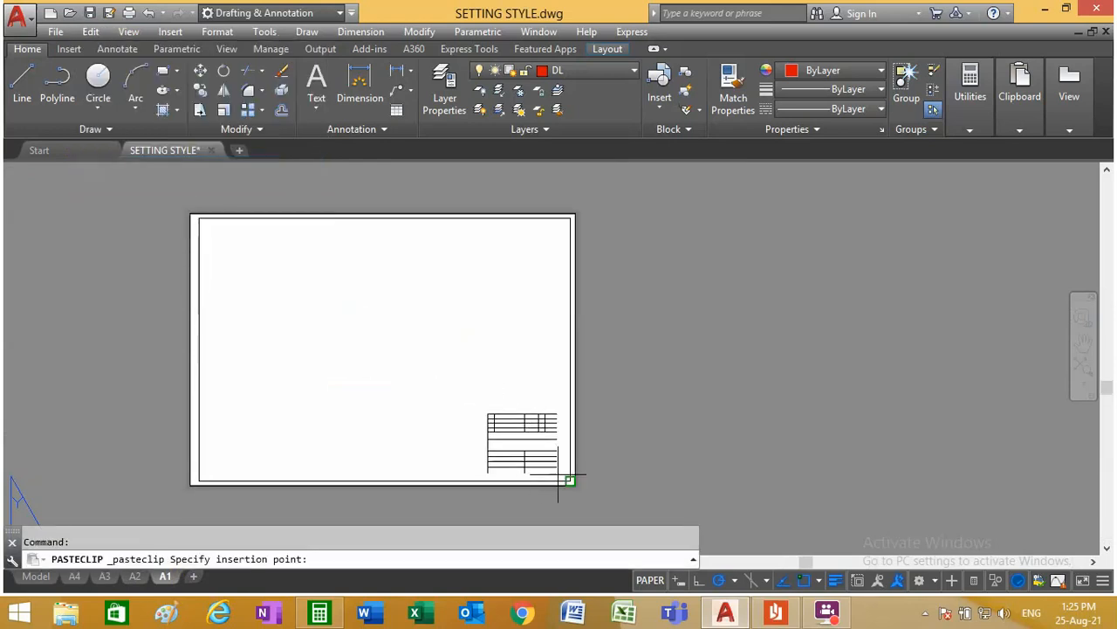
pyautogui.scroll(4, 559, 471)
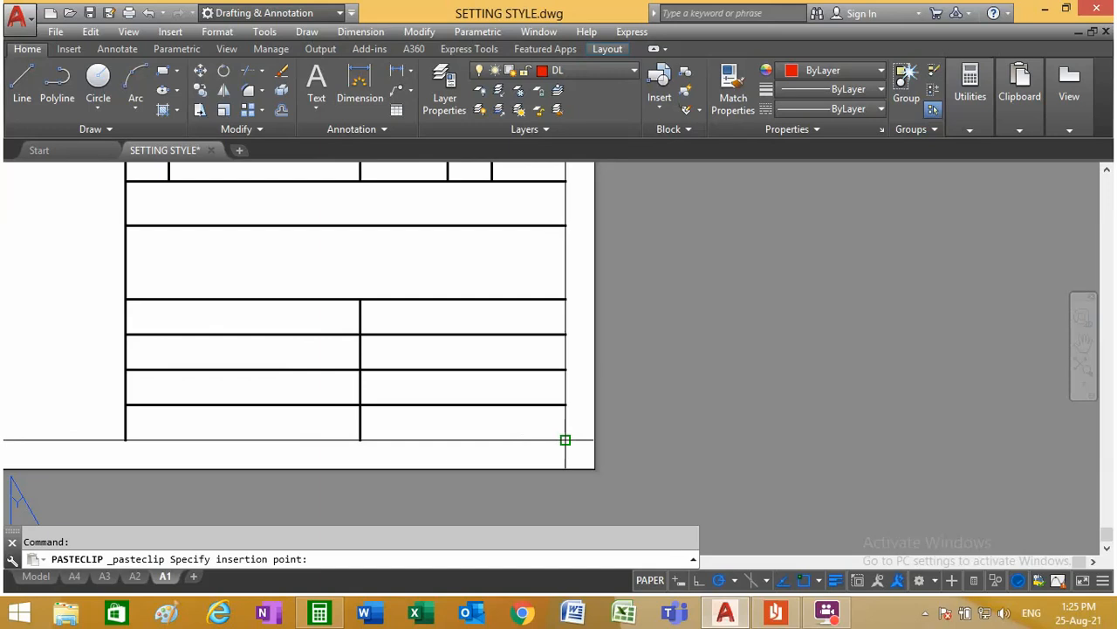
pyautogui.click(566, 439)
pyautogui.scroll(-4, 647, 411)
pyautogui.scroll(4, 612, 428)
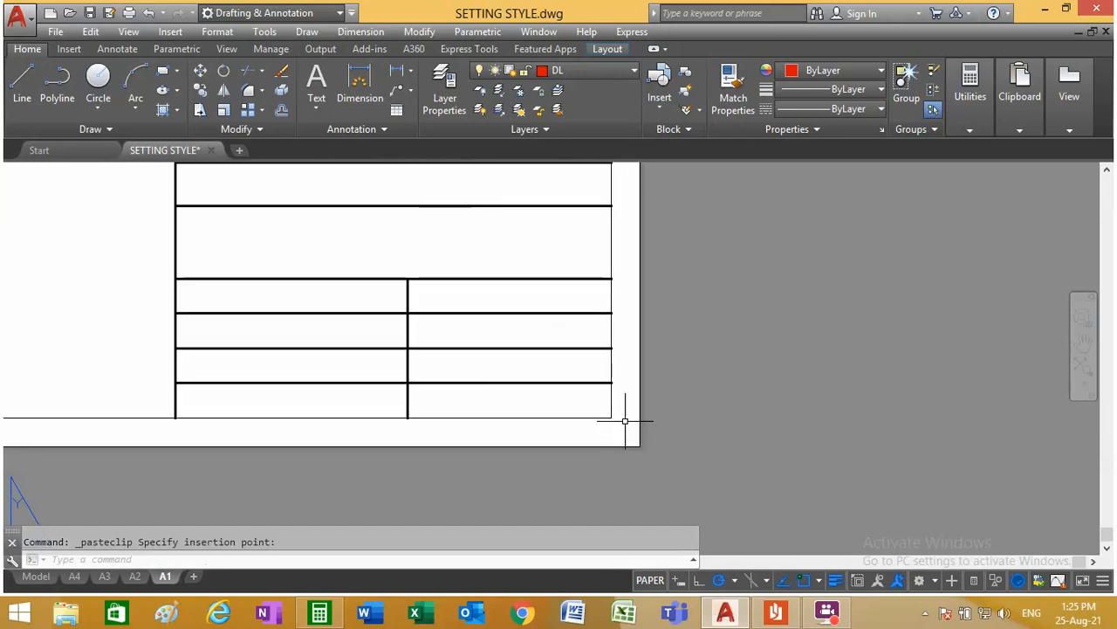
# Step: Move the four frame lines of the A1 sheet to layer OL and clear the selection
pyautogui.click(626, 419)
pyautogui.click(578, 408)
pyautogui.scroll(-9, 697, 406)
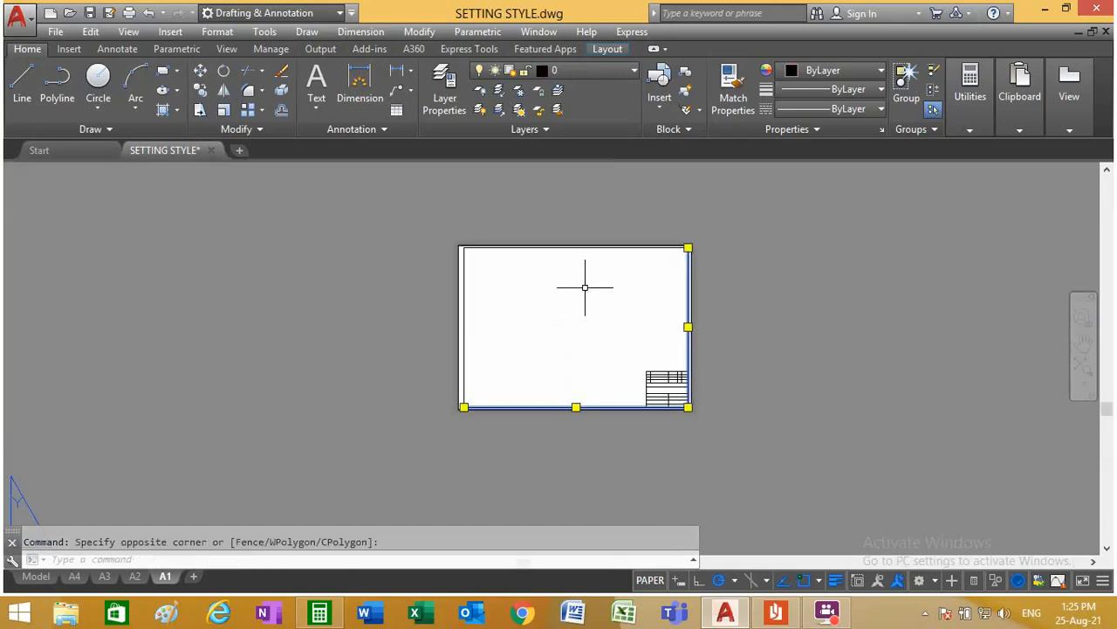
pyautogui.scroll(5, 422, 225)
pyautogui.click(463, 309)
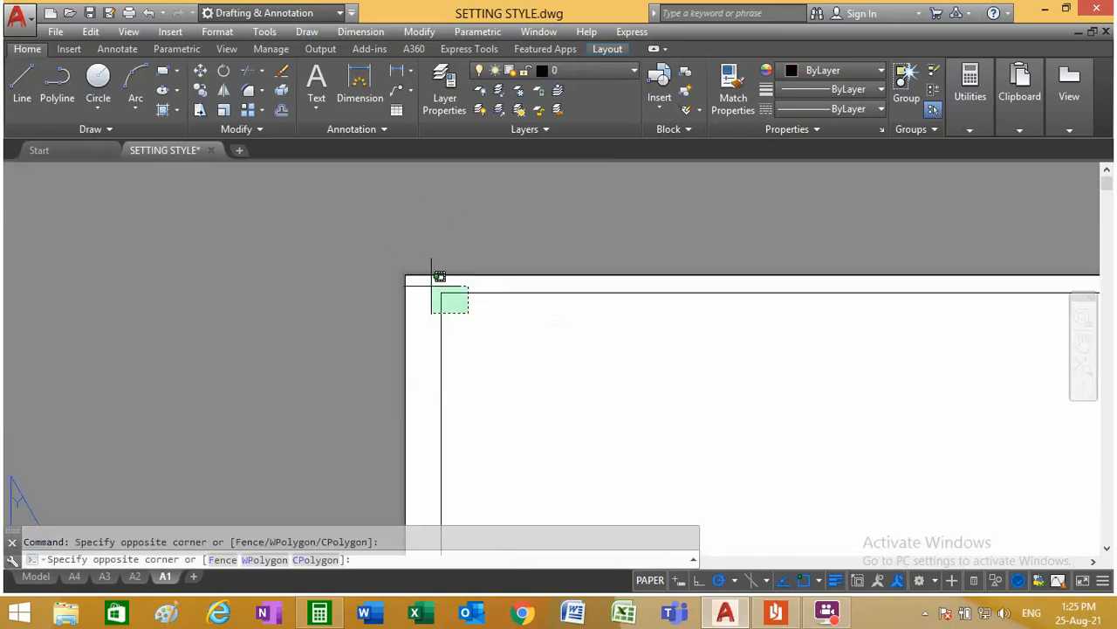
pyautogui.click(434, 288)
pyautogui.click(587, 70)
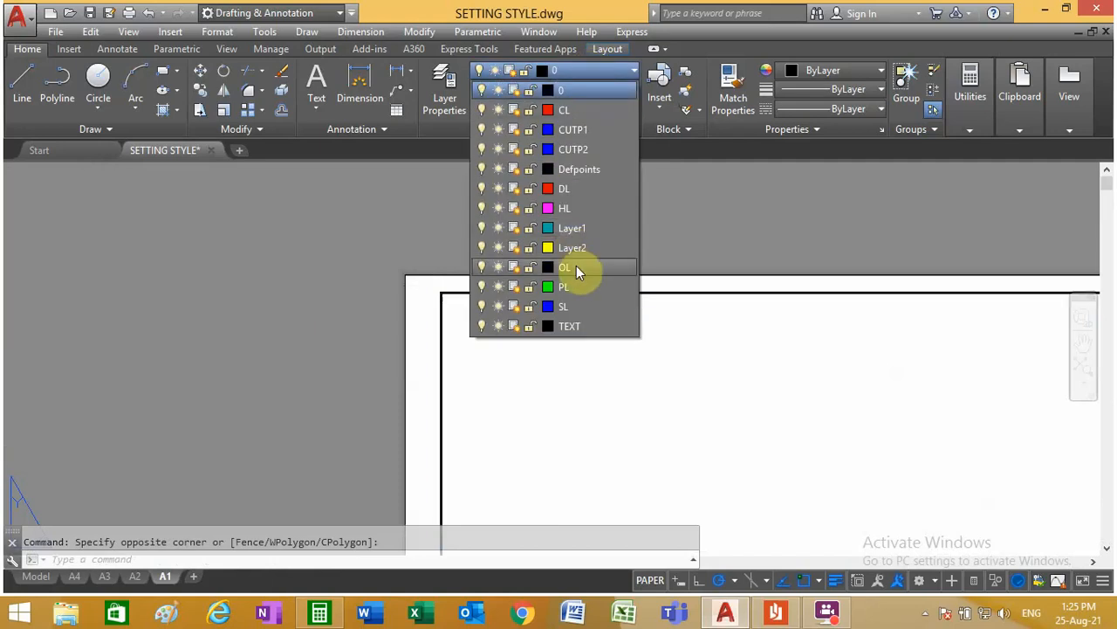
pyautogui.click(576, 272)
pyautogui.scroll(-8, 434, 267)
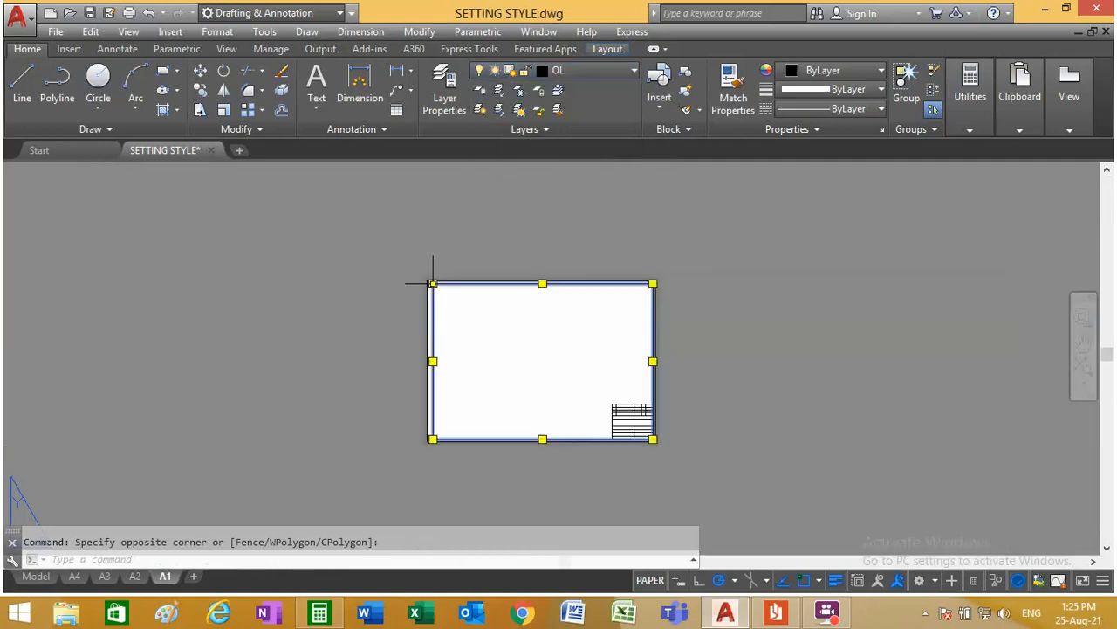
pyautogui.scroll(2, 506, 357)
pyautogui.press('Escape')
pyautogui.scroll(4, 523, 323)
pyautogui.scroll(-2, 506, 288)
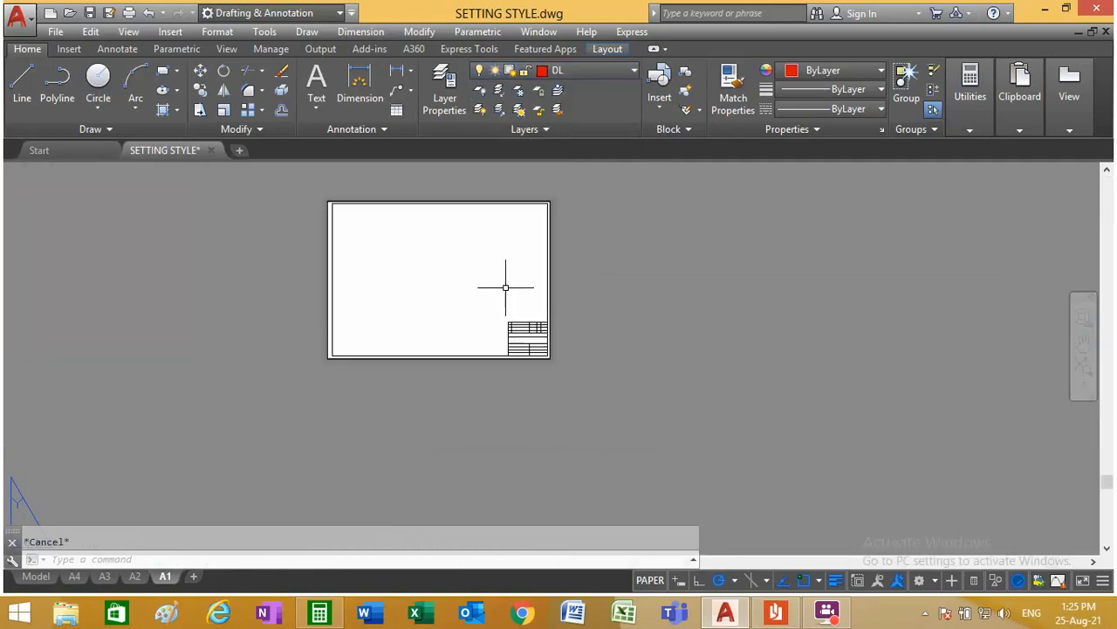
pyautogui.scroll(2, 553, 376)
pyautogui.scroll(-4, 524, 332)
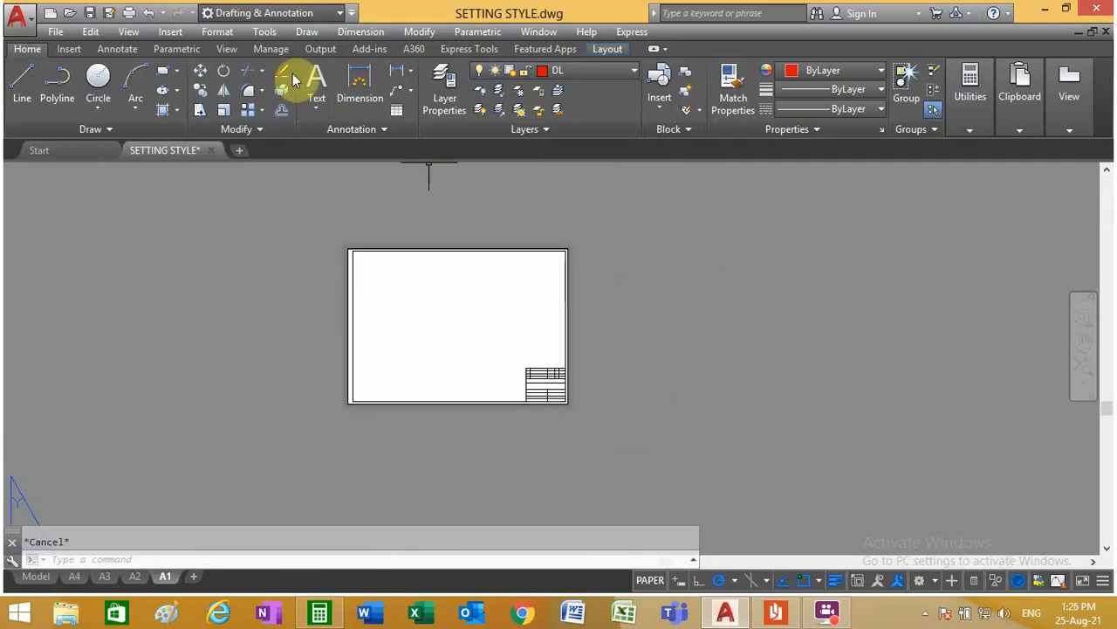
# Step: Extend the left vertical line of the A1 title block up to the frame's top line
pyautogui.click(266, 70)
pyautogui.click(268, 139)
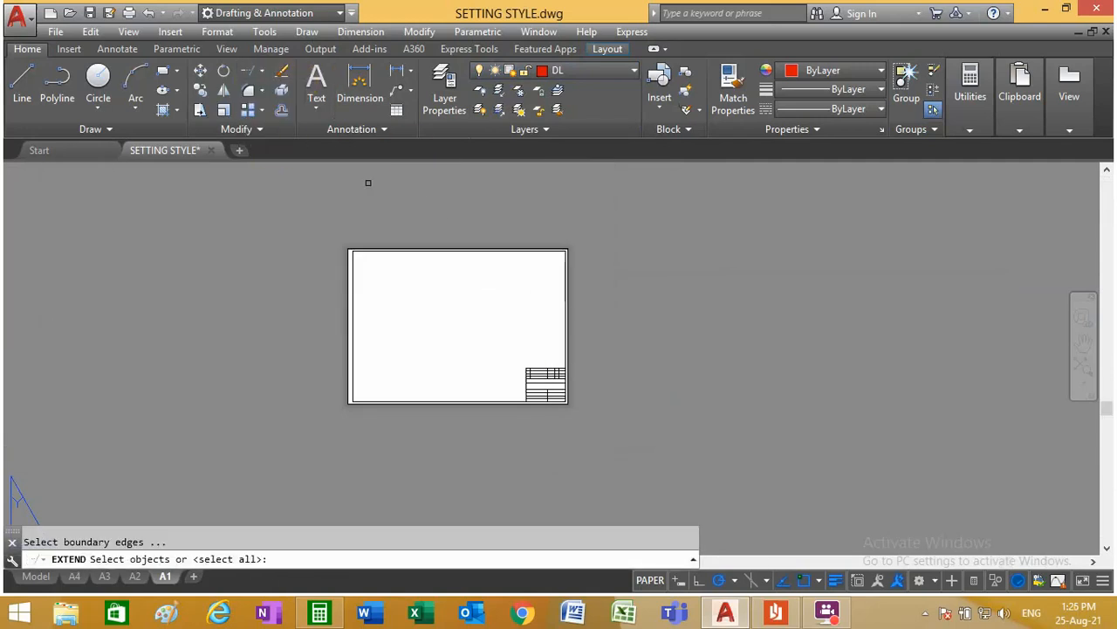
pyautogui.scroll(3, 524, 253)
pyautogui.click(525, 237)
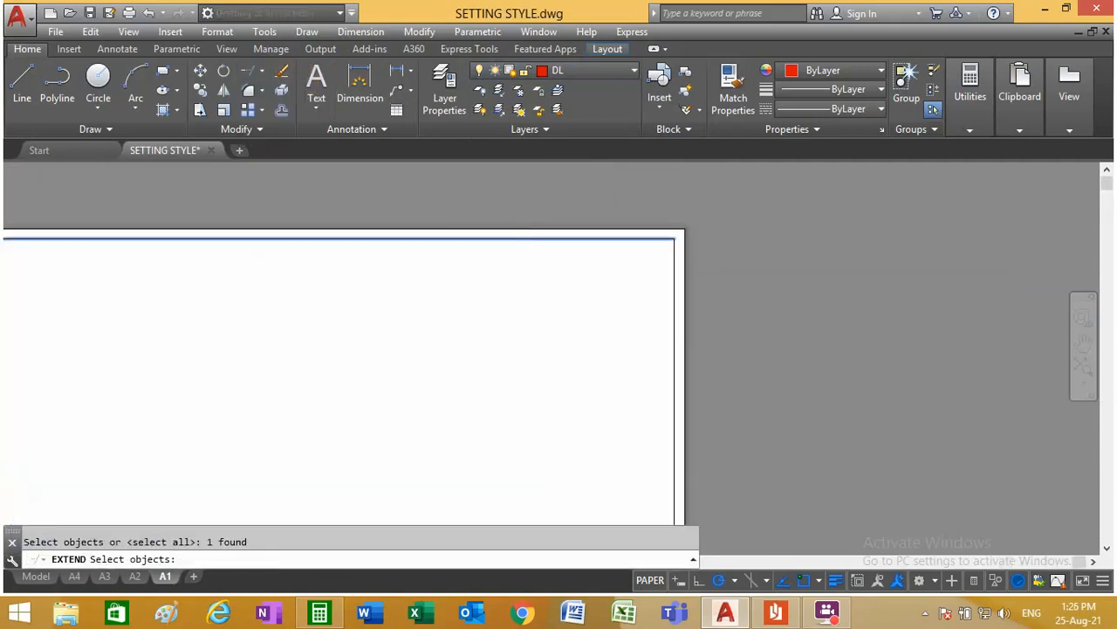
pyautogui.scroll(-3, 532, 340)
pyautogui.press('Return')
pyautogui.scroll(4, 529, 407)
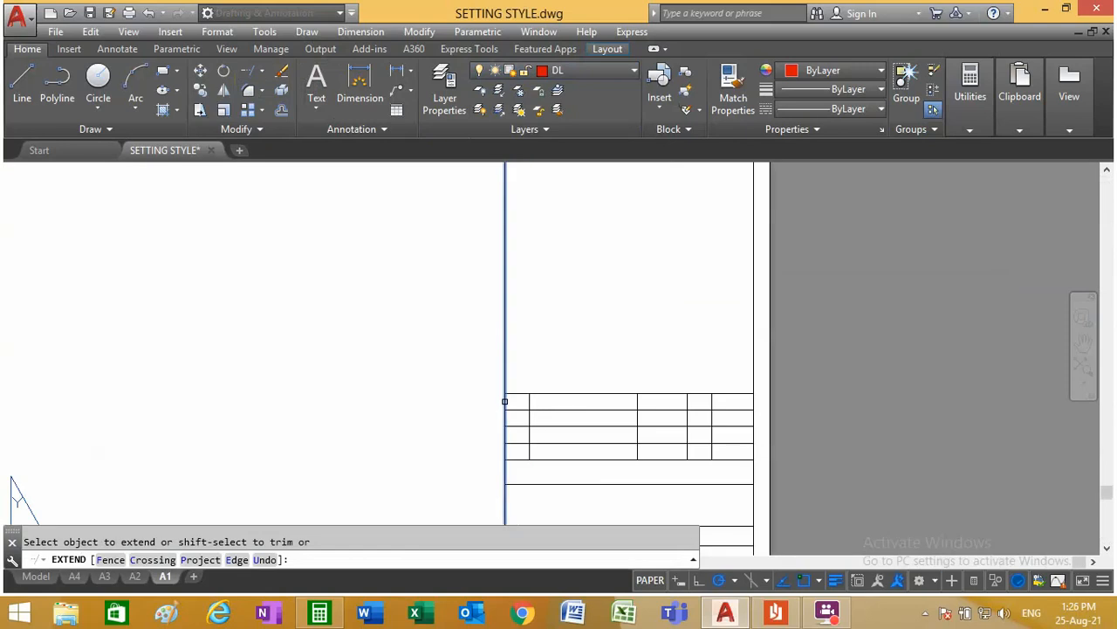
pyautogui.click(503, 400)
pyautogui.scroll(-3, 544, 351)
pyautogui.rightClick(546, 316)
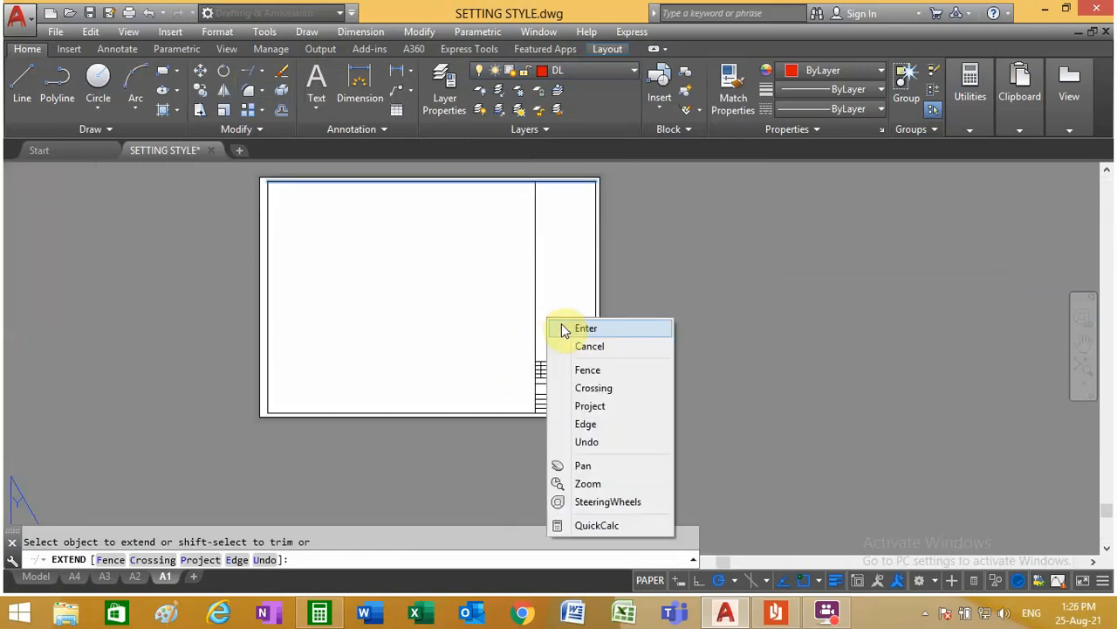
pyautogui.click(562, 323)
pyautogui.scroll(-2, 555, 271)
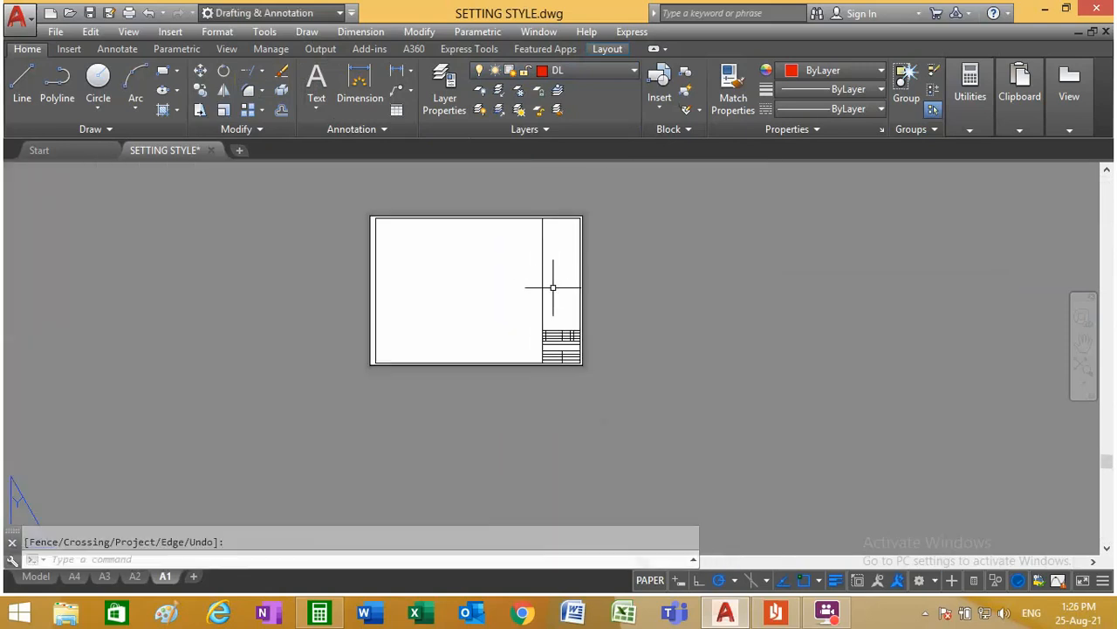
pyautogui.scroll(3, 559, 316)
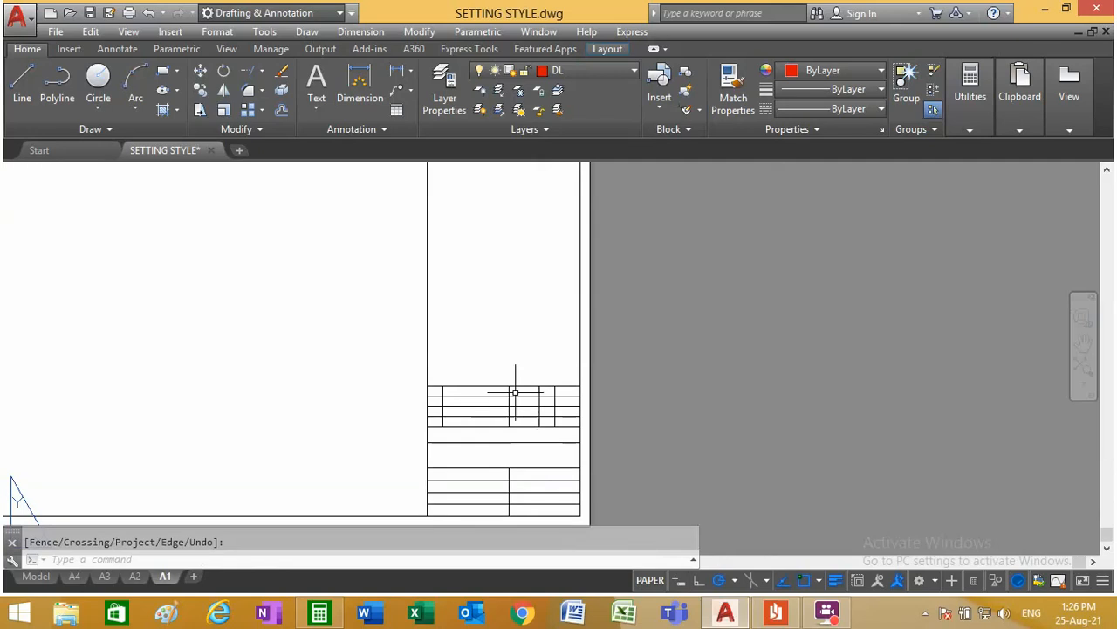
pyautogui.scroll(3, 481, 453)
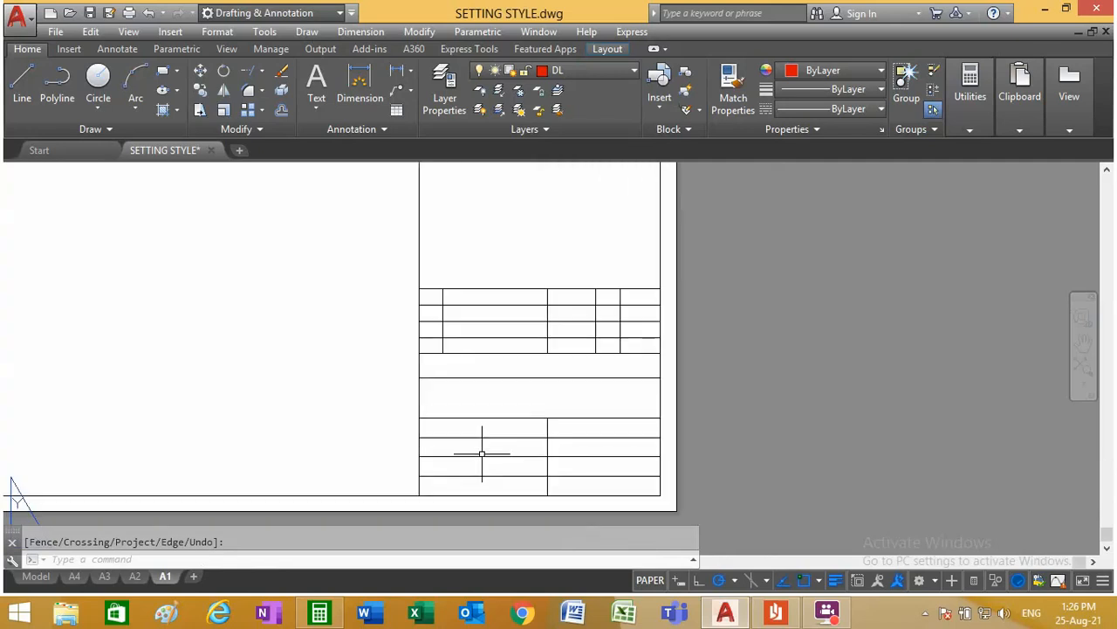
# Step: Go to the A4 layout and make TEXT the current layer
pyautogui.click(75, 576)
pyautogui.scroll(5, 266, 410)
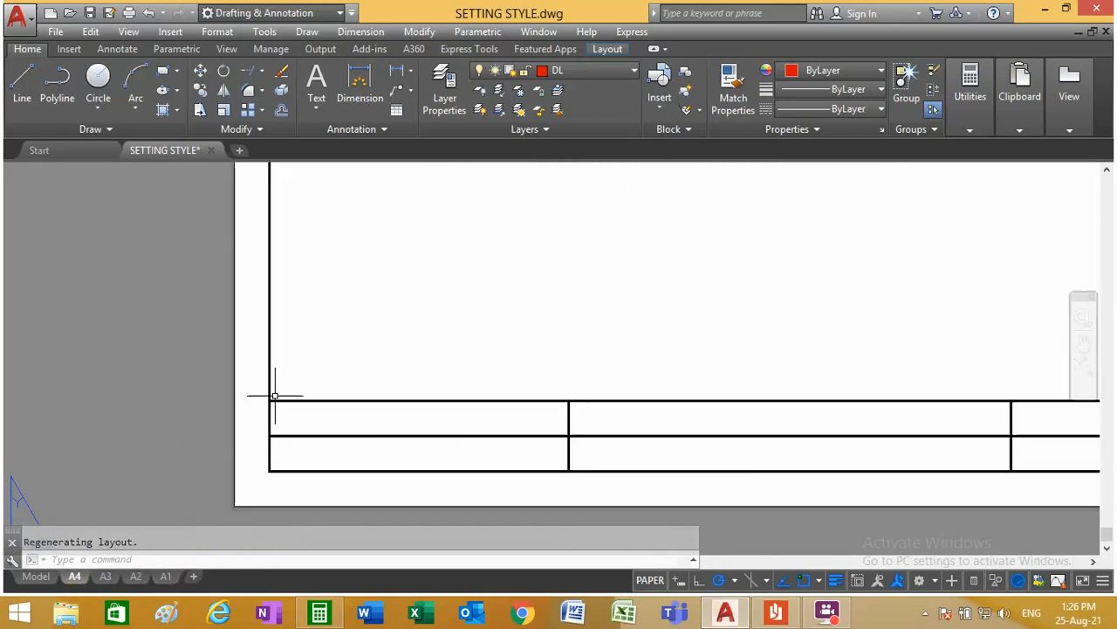
pyautogui.scroll(-4, 301, 419)
pyautogui.scroll(2, 299, 437)
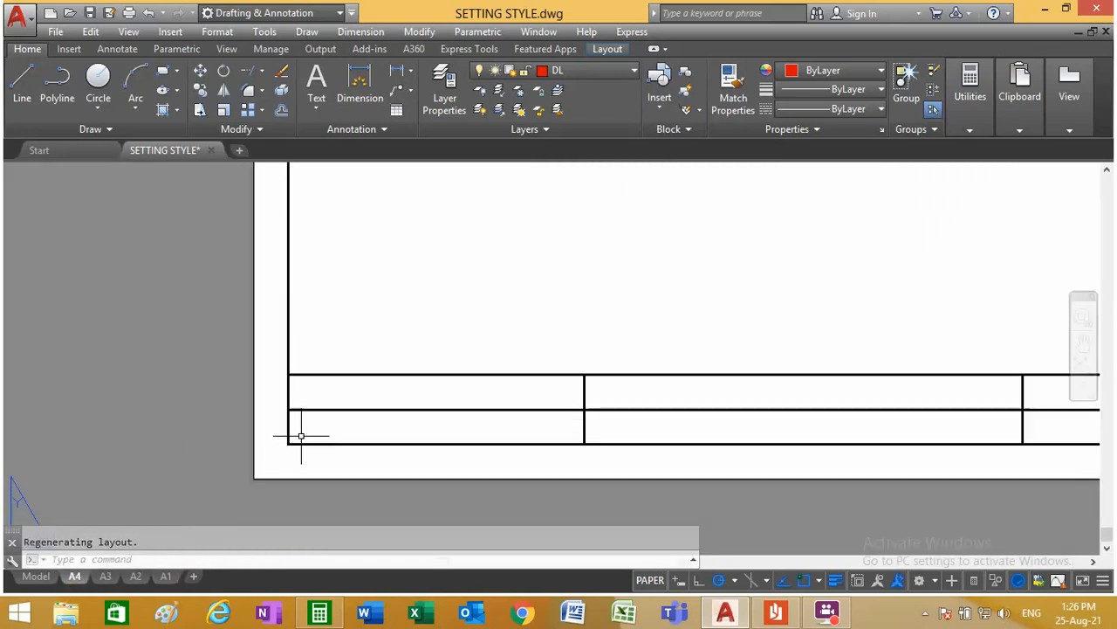
pyautogui.click(603, 70)
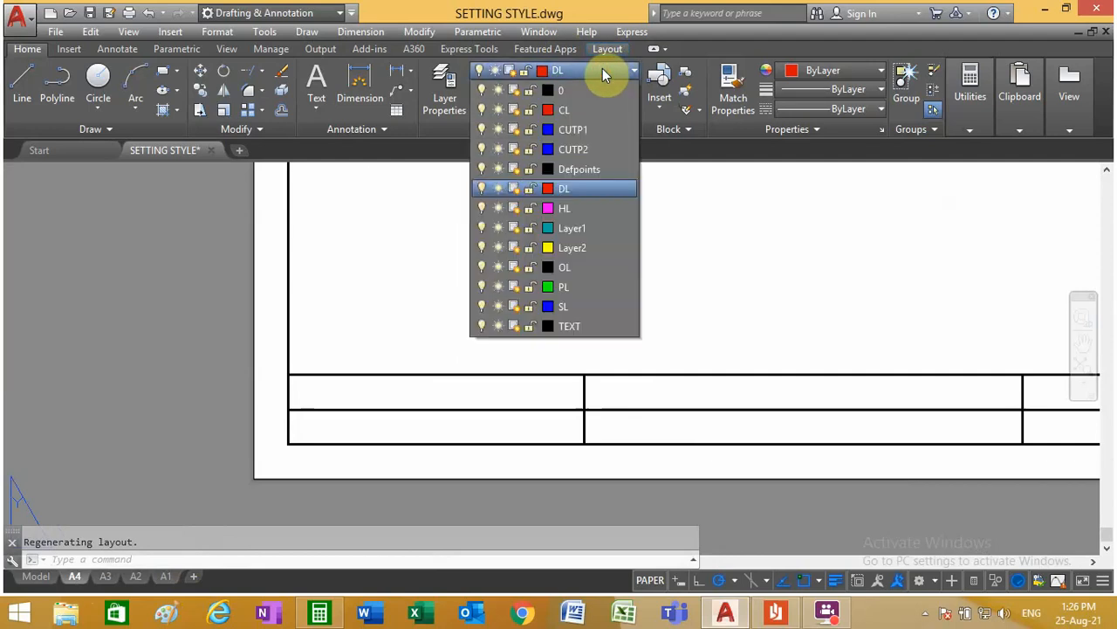
pyautogui.click(600, 325)
# Step: Add the multiline text "DILUKIS OLEH :" in the upper-left cell of the A4 title block
pyautogui.scroll(2, 286, 390)
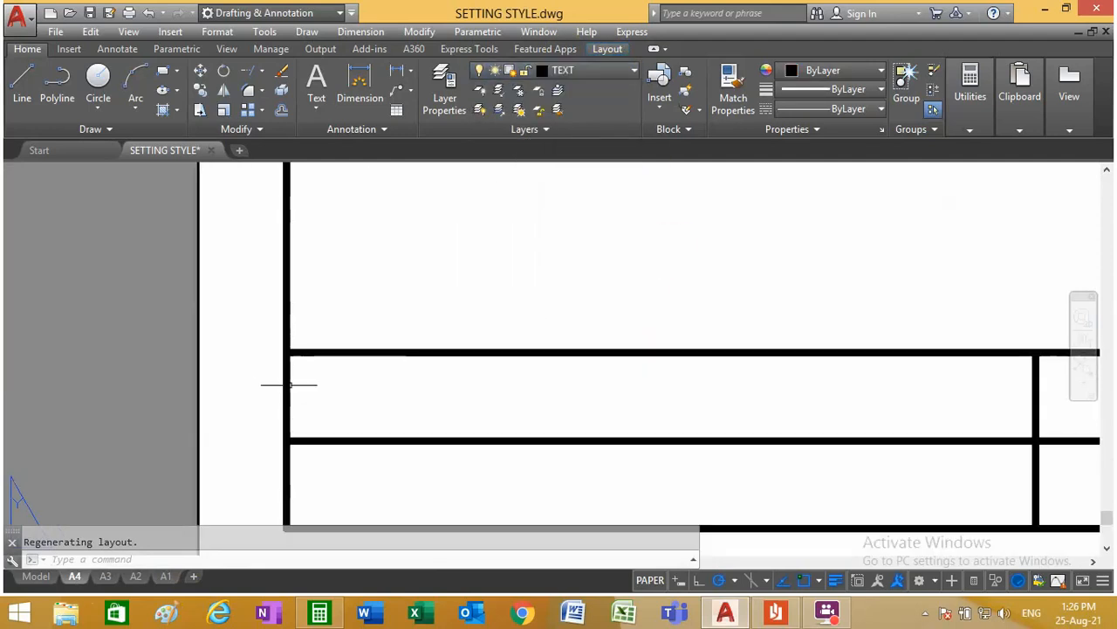
pyautogui.click(316, 83)
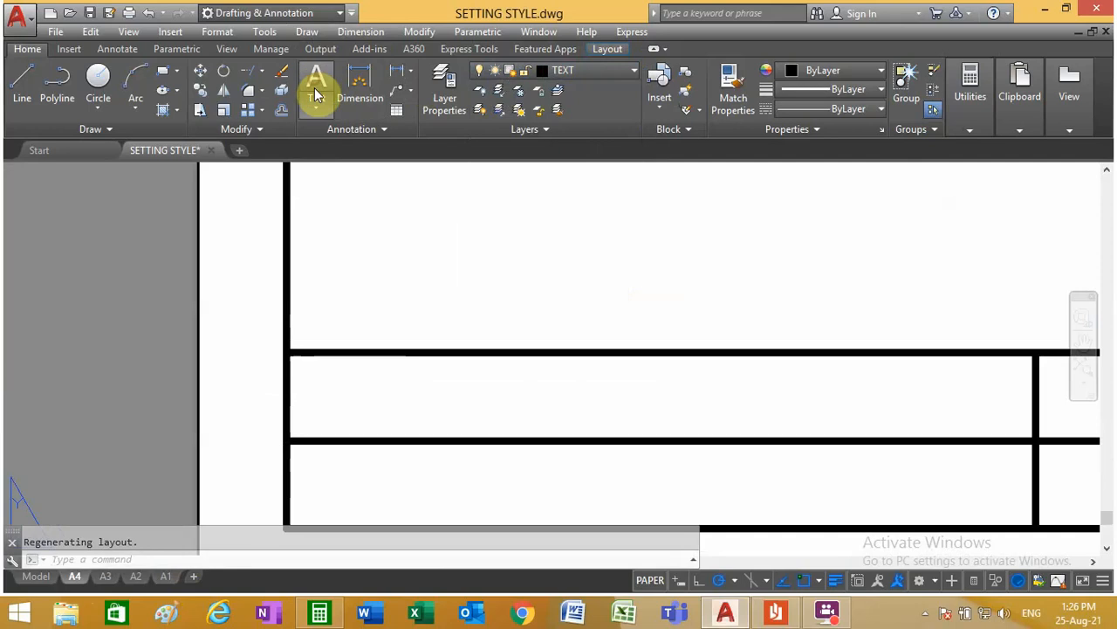
pyautogui.click(289, 353)
pyautogui.click(603, 398)
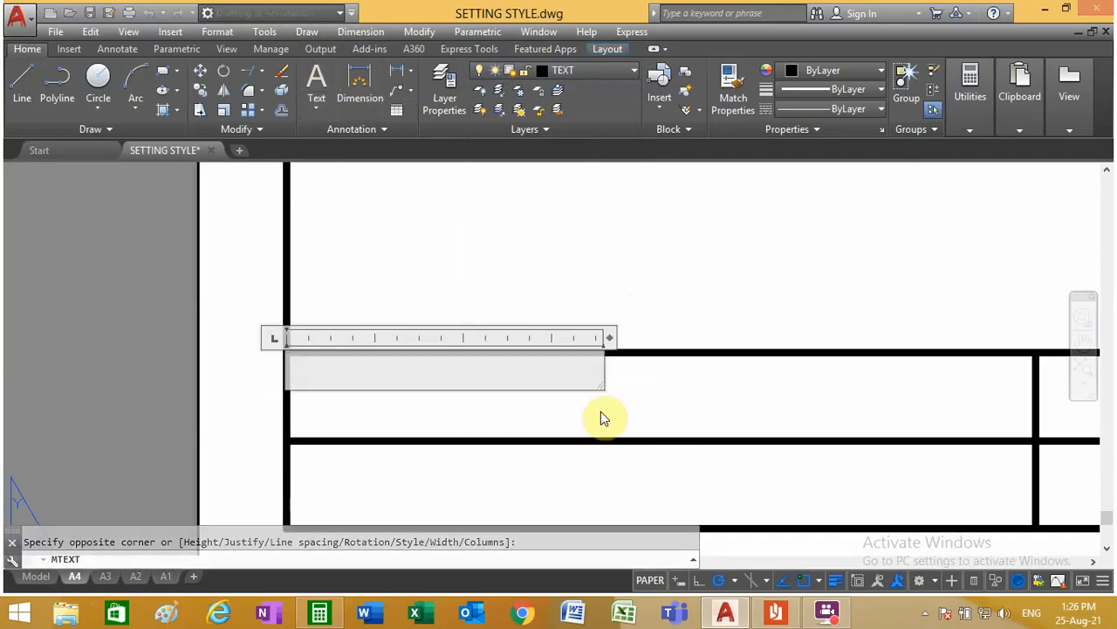
pyautogui.write('D')
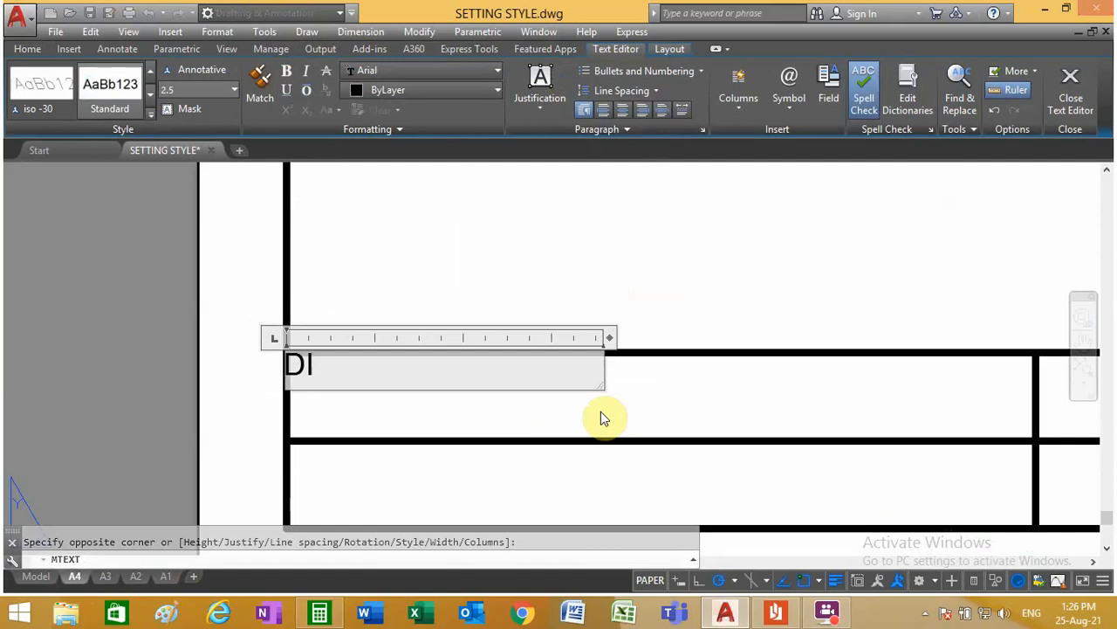
pyautogui.write('ILUKIS OLEH ')
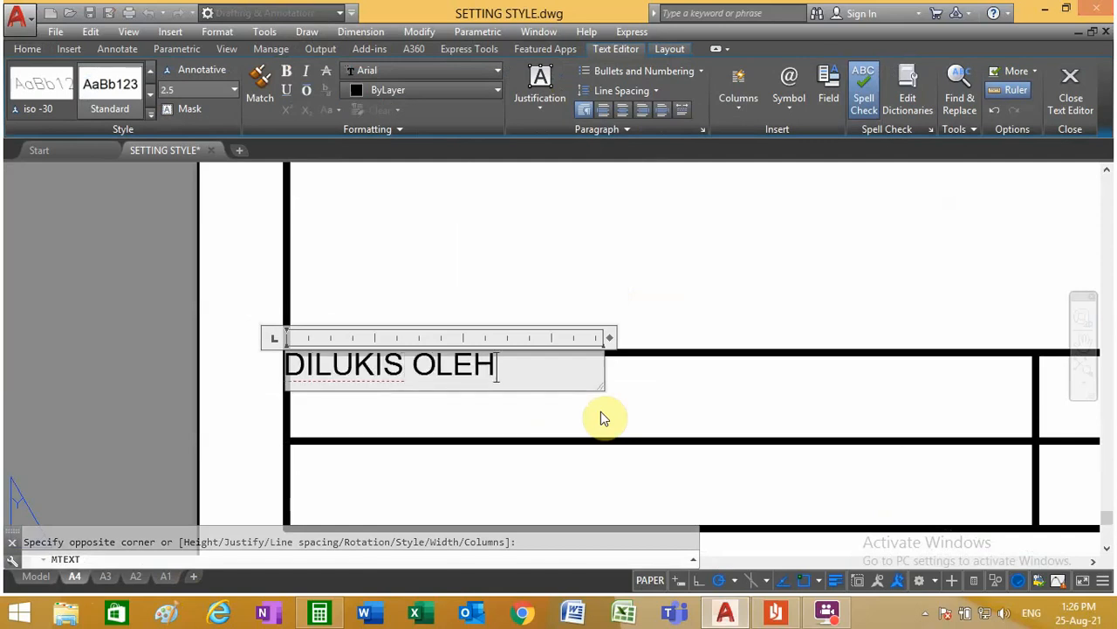
pyautogui.write(':')
pyautogui.click(501, 269)
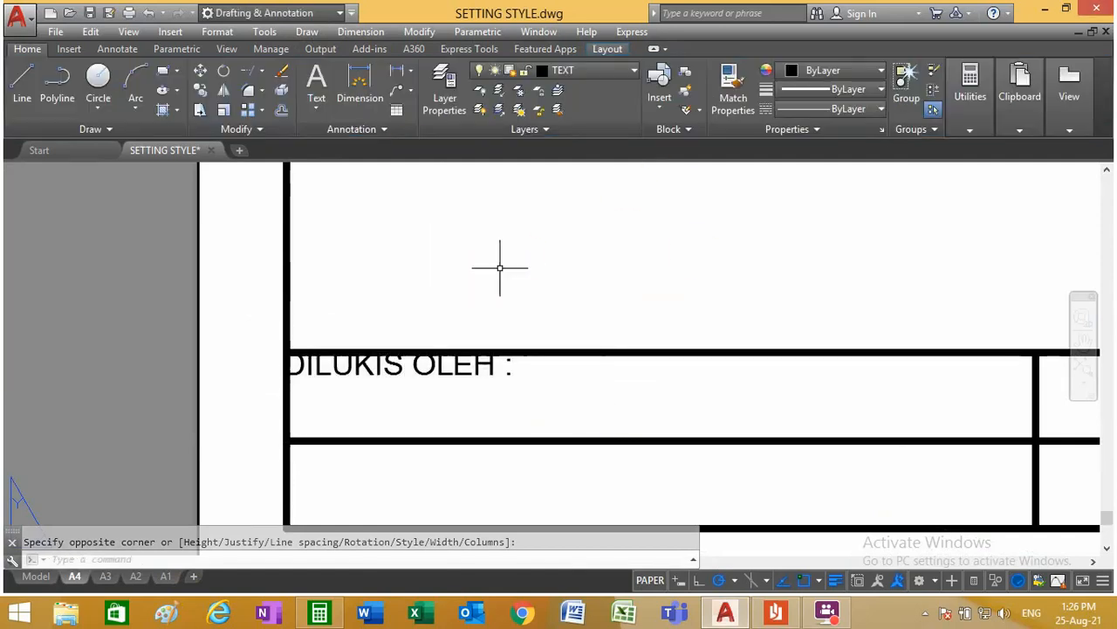
# Step: Add the multiline placeholder text "XXXXXX" in text style 5 A, starting from the same cell's upper-left corner
pyautogui.click(316, 82)
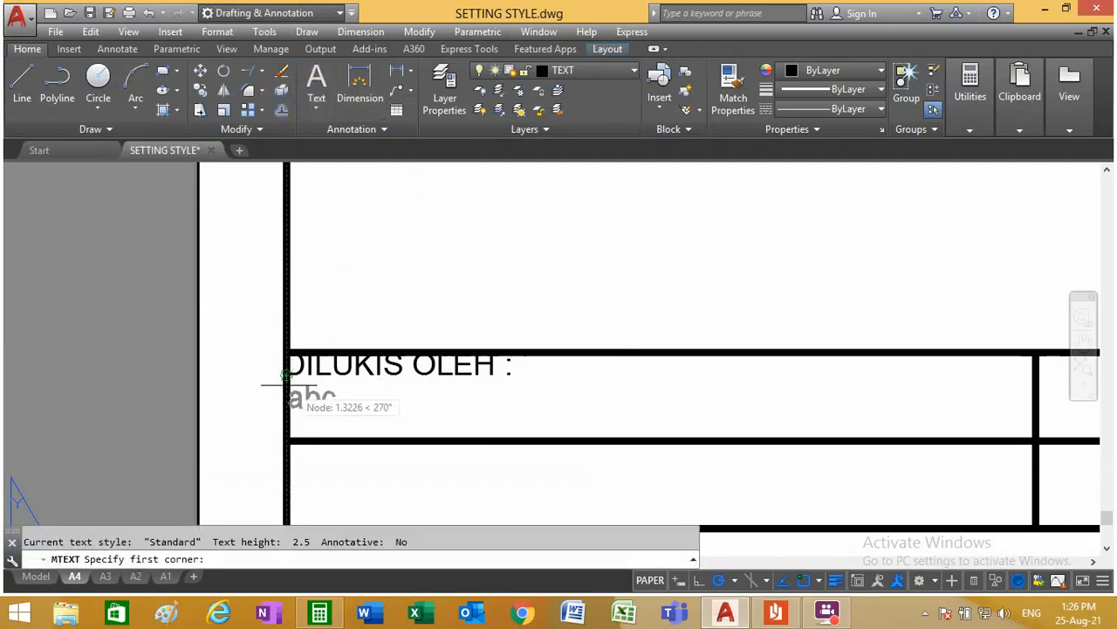
pyautogui.click(287, 353)
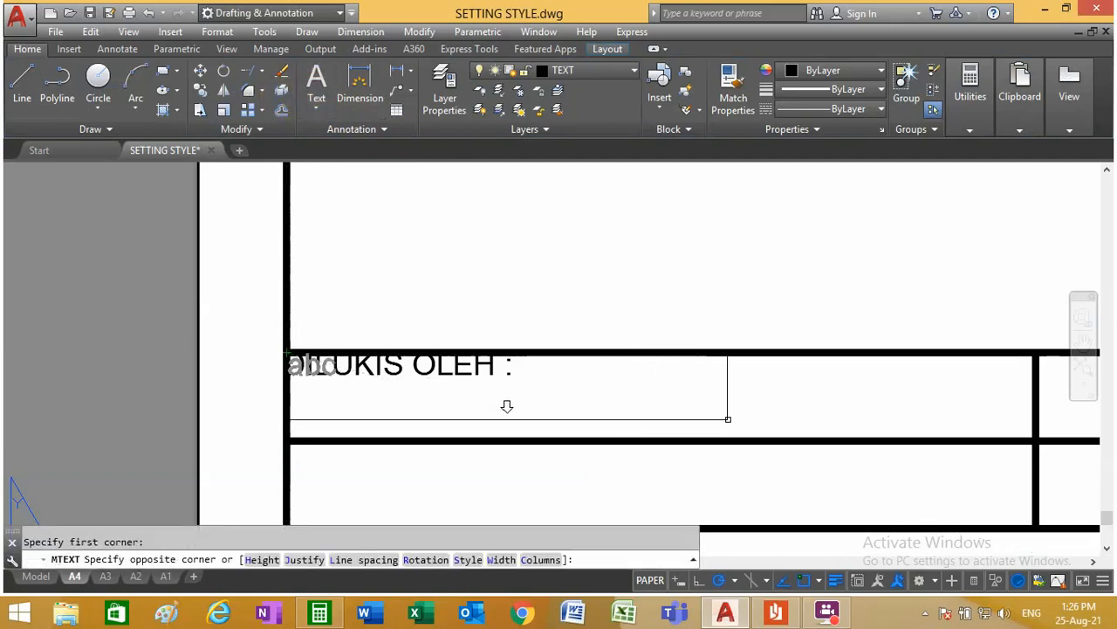
pyautogui.click(624, 410)
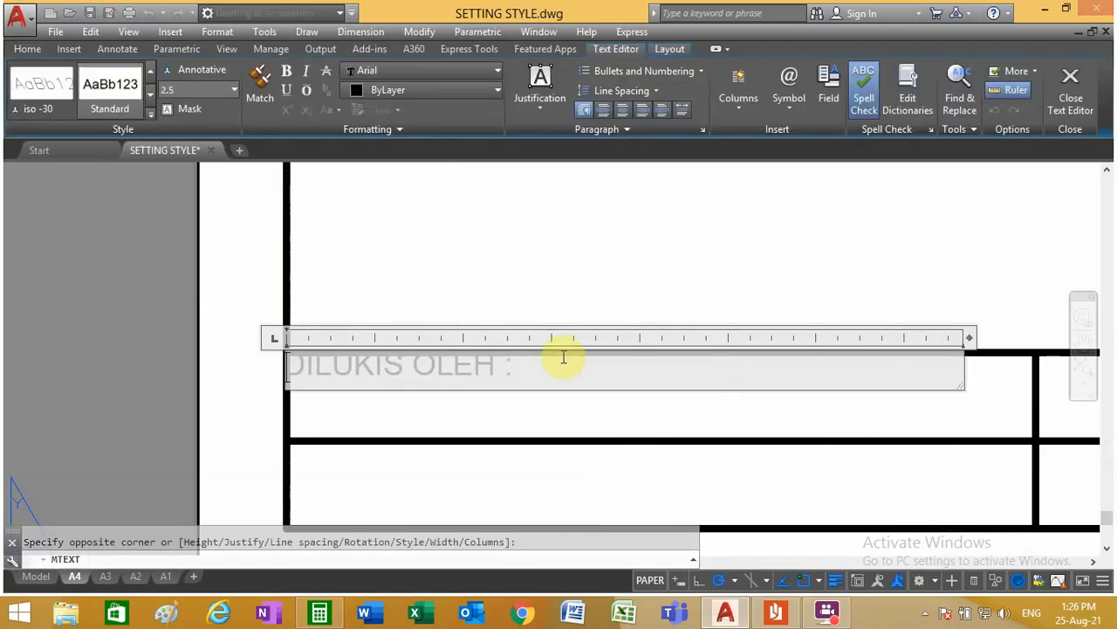
pyautogui.click(150, 112)
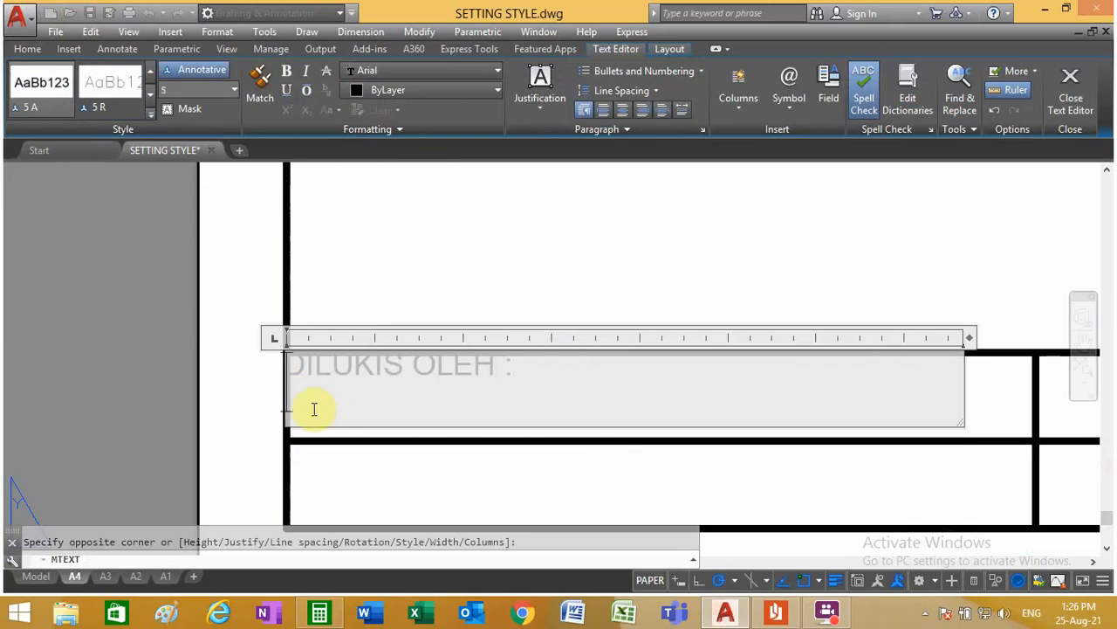
pyautogui.write('XXXXXXX')
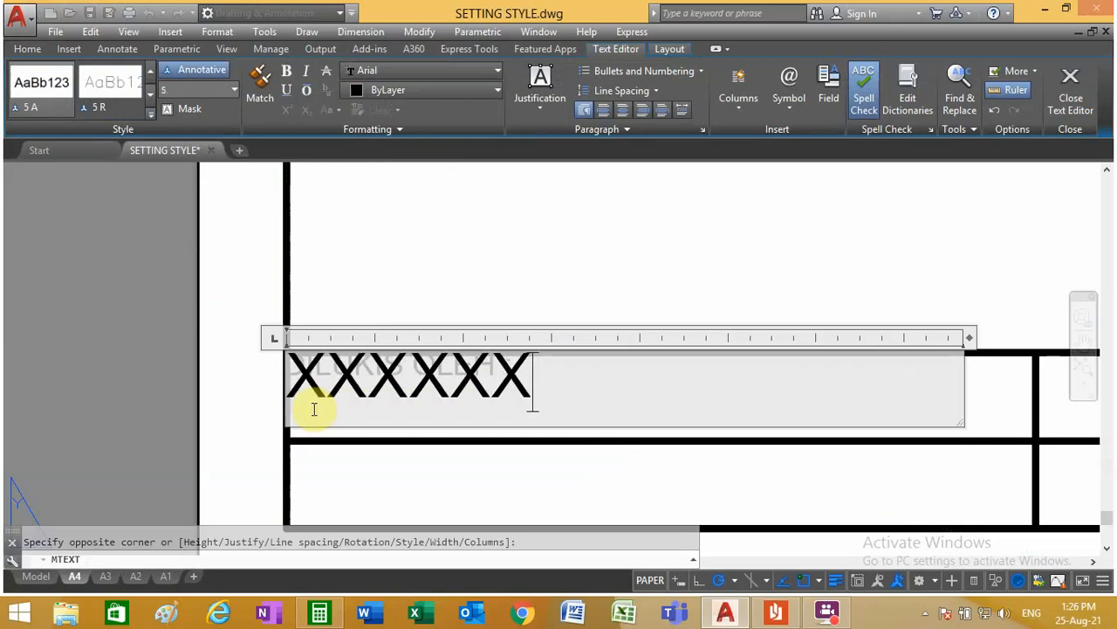
pyautogui.click(469, 255)
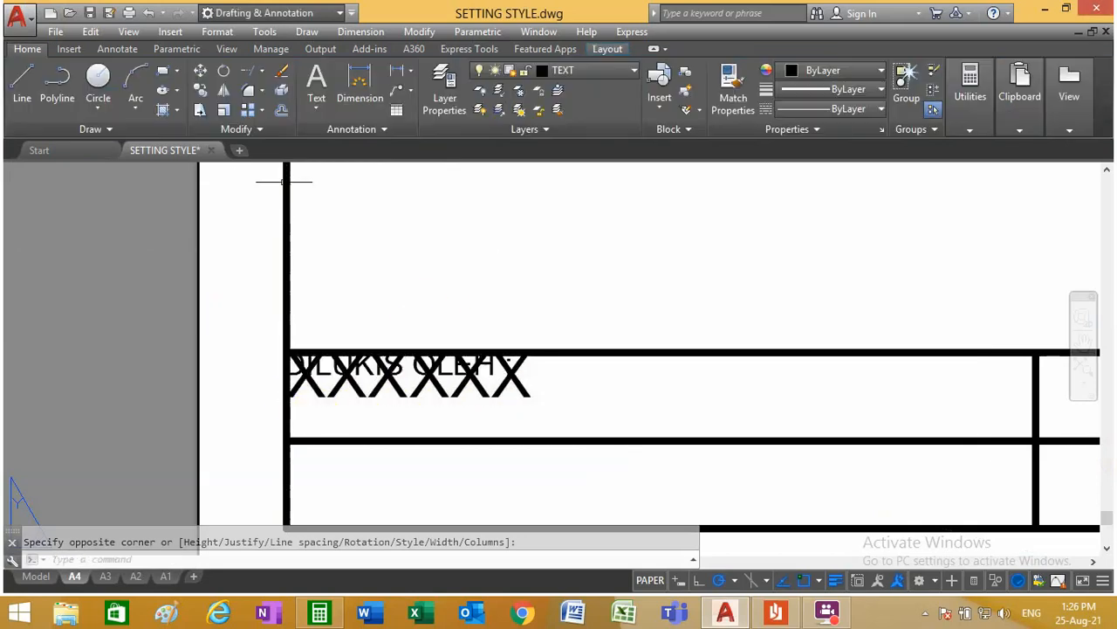
# Step: Move the XXXXXX placeholder just below the "DILUKIS OLEH :" label inside the cell
pyautogui.click(200, 70)
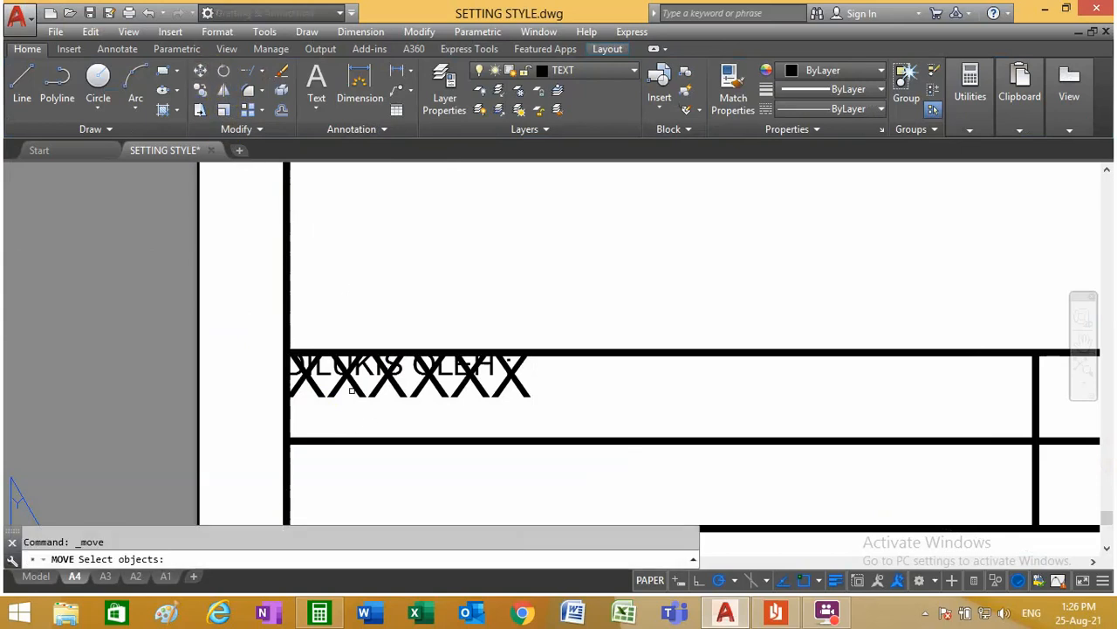
pyautogui.click(348, 380)
pyautogui.press('Return')
pyautogui.click(680, 377)
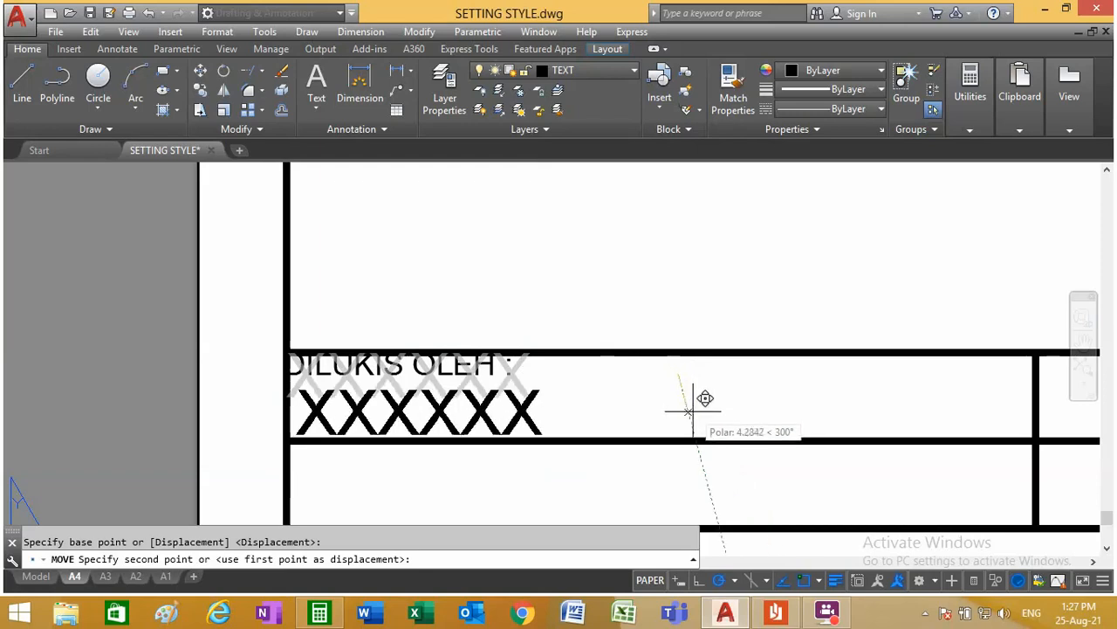
pyautogui.press('Escape')
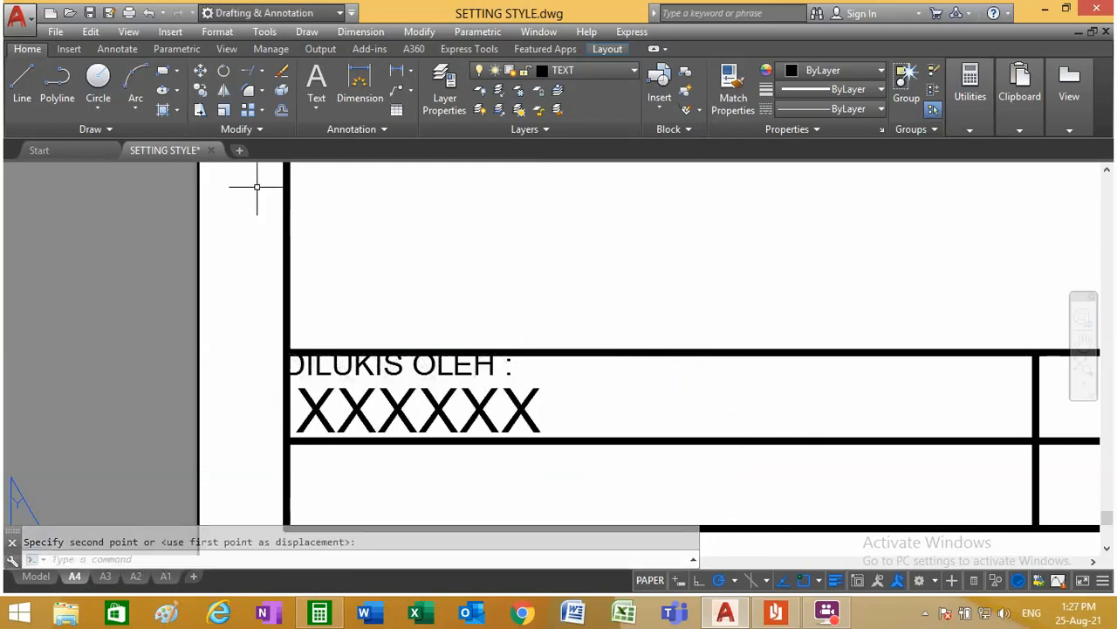
# Step: Move the "DILUKIS OLEH :" label slightly down and right, clear of the cell lines and aligned with the placeholder
pyautogui.click(200, 72)
pyautogui.scroll(4, 321, 375)
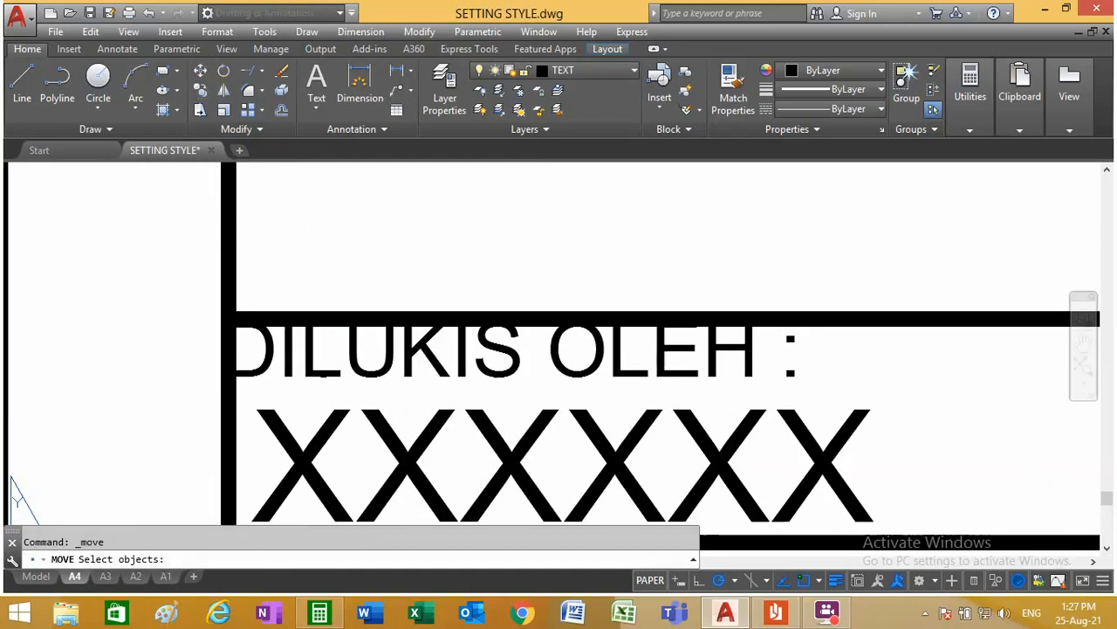
pyautogui.click(324, 377)
pyautogui.click(387, 352)
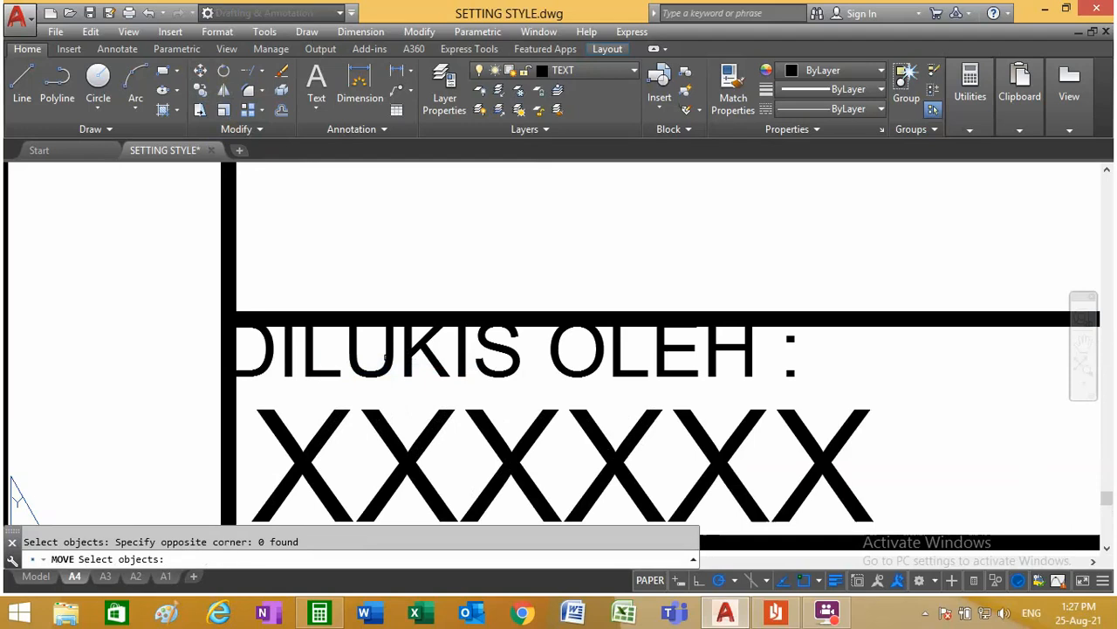
pyautogui.click(374, 342)
pyautogui.press('Return')
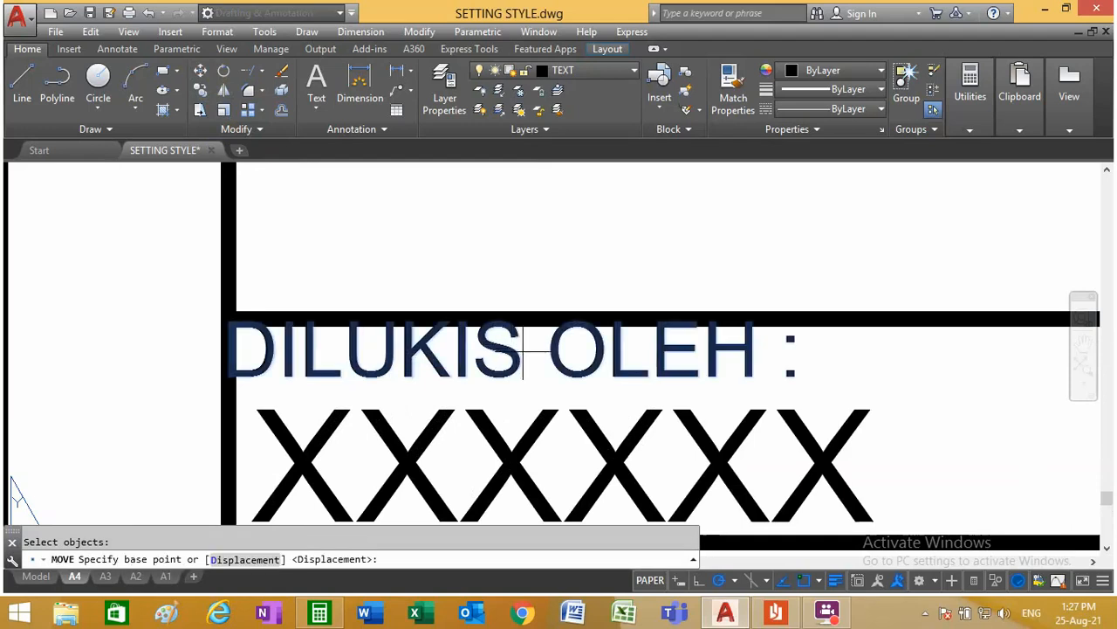
pyautogui.click(523, 351)
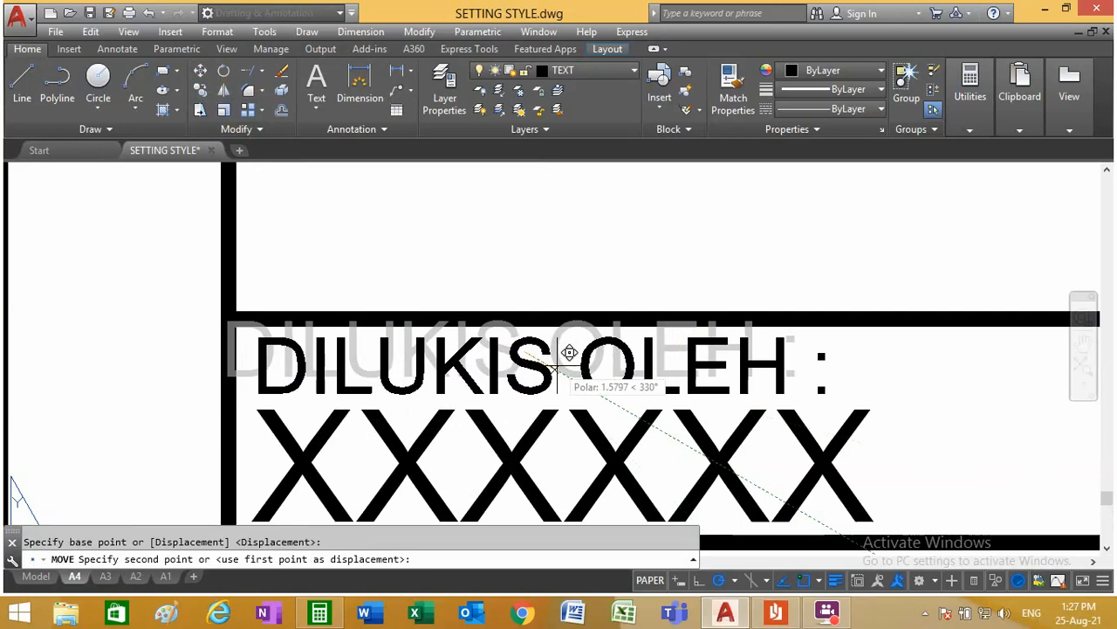
pyautogui.click(555, 363)
pyautogui.scroll(-1, 553, 356)
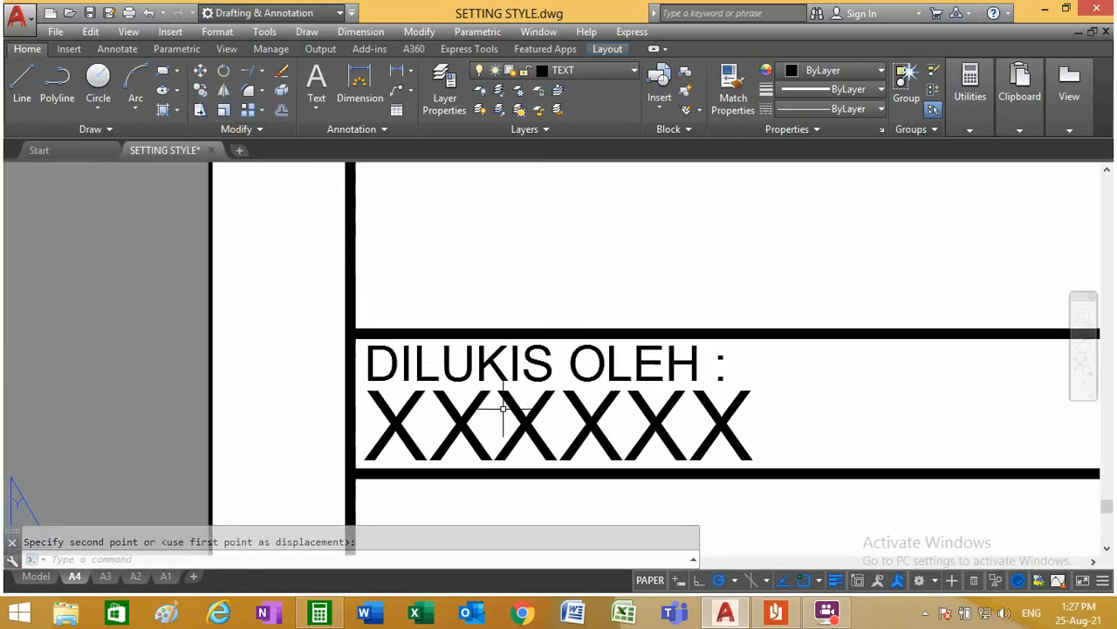
# Step: Copy the label and placeholder by the cell's upper-left corner into the cell below and the second column's upper cell
pyautogui.scroll(-3, 525, 382)
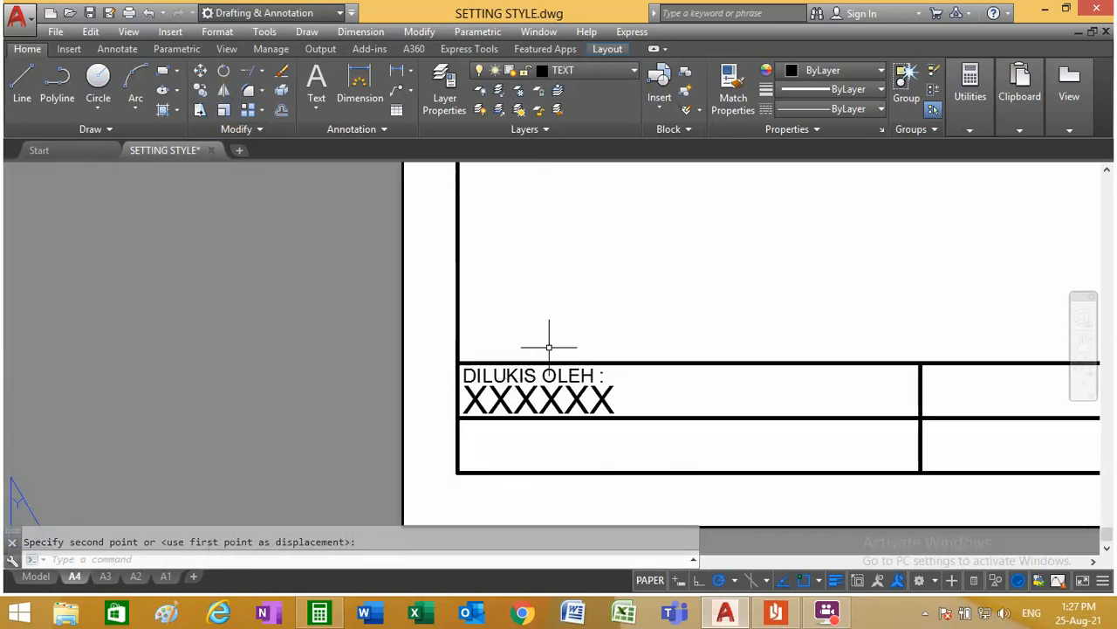
pyautogui.click(200, 91)
pyautogui.click(615, 403)
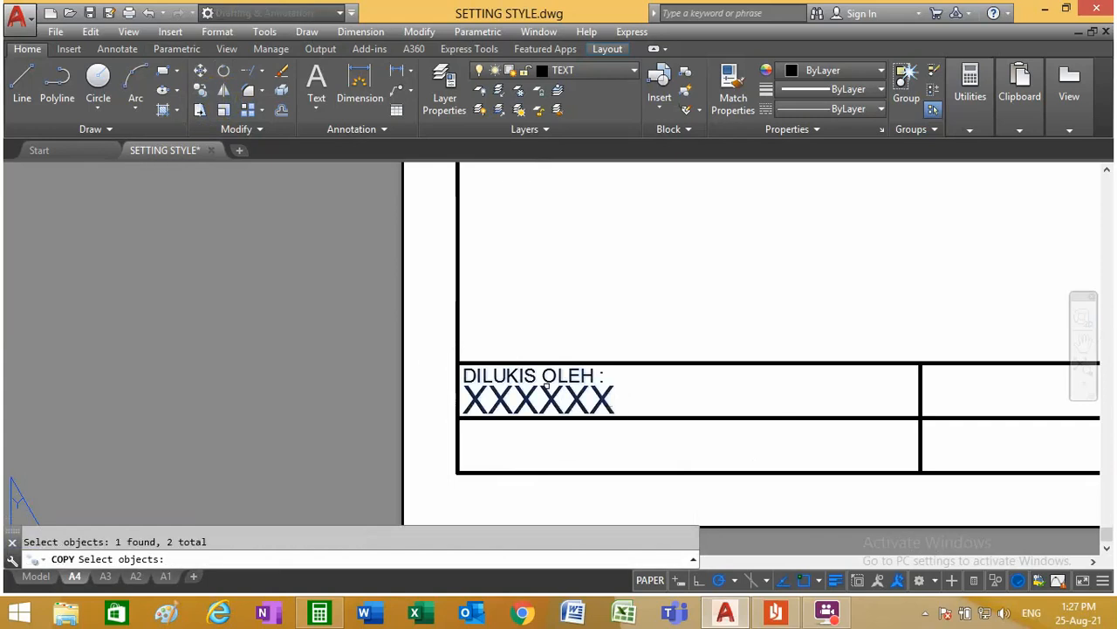
pyautogui.press('Return')
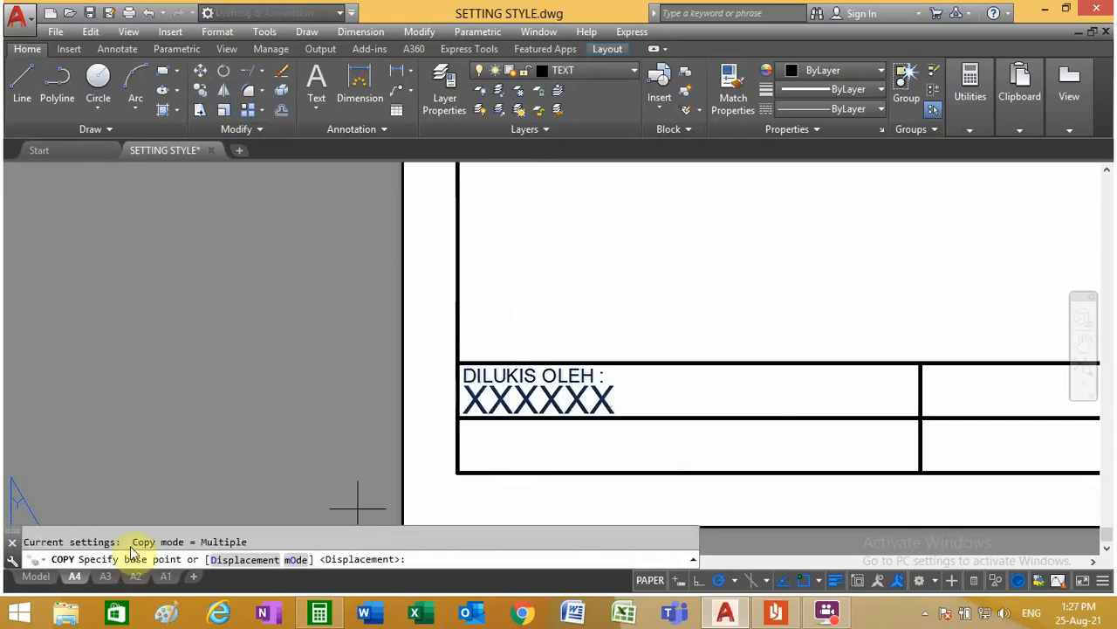
pyautogui.click(456, 363)
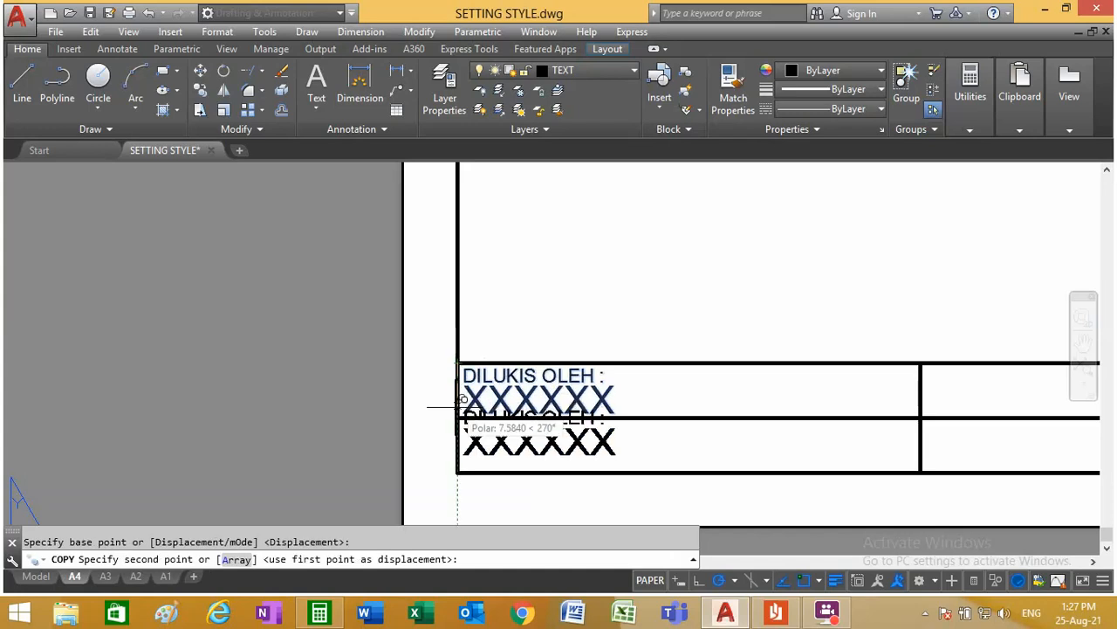
pyautogui.click(456, 417)
pyautogui.scroll(-3, 456, 418)
pyautogui.scroll(-1, 456, 418)
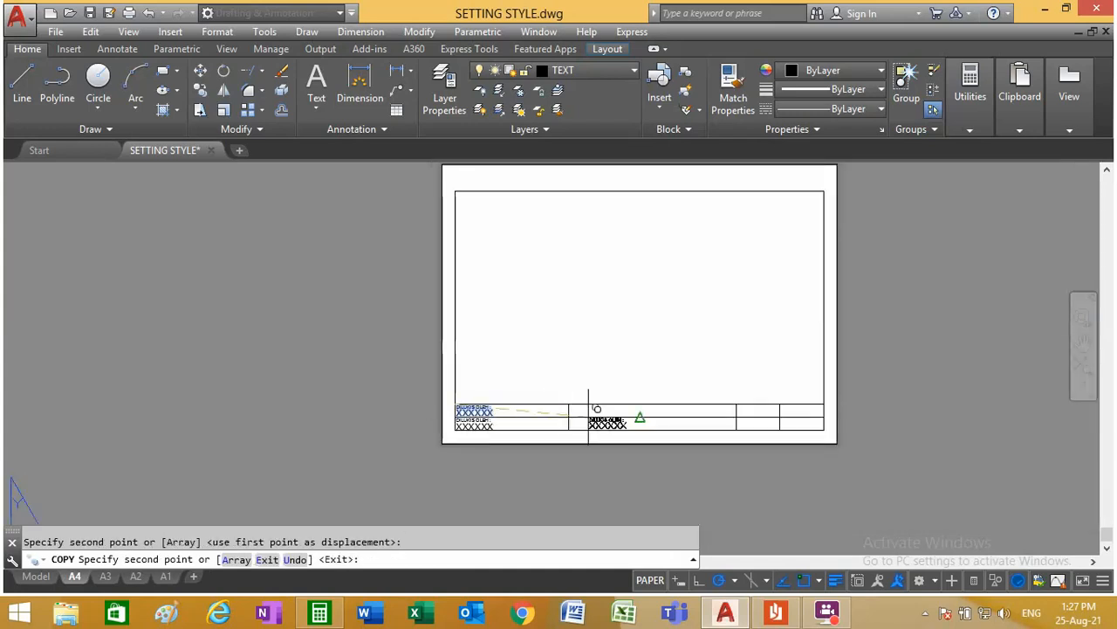
pyautogui.scroll(4, 591, 415)
pyautogui.click(445, 337)
pyautogui.scroll(-3, 445, 425)
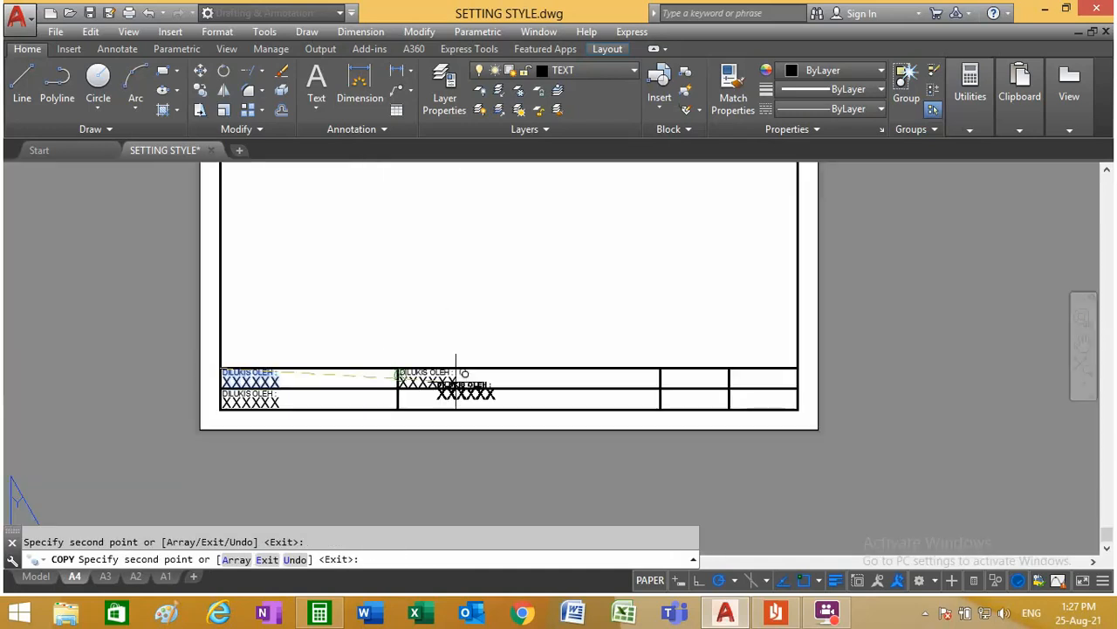
# Step: Place further copies of the label and placeholder in the four cells of the title block's last two columns
pyautogui.scroll(3, 711, 370)
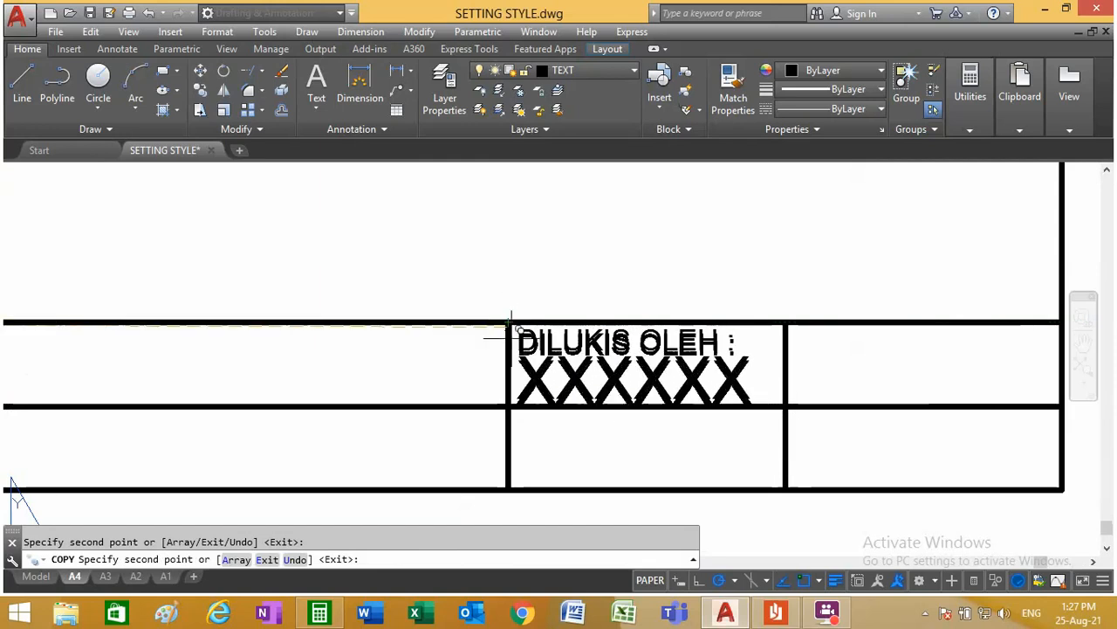
pyautogui.click(509, 406)
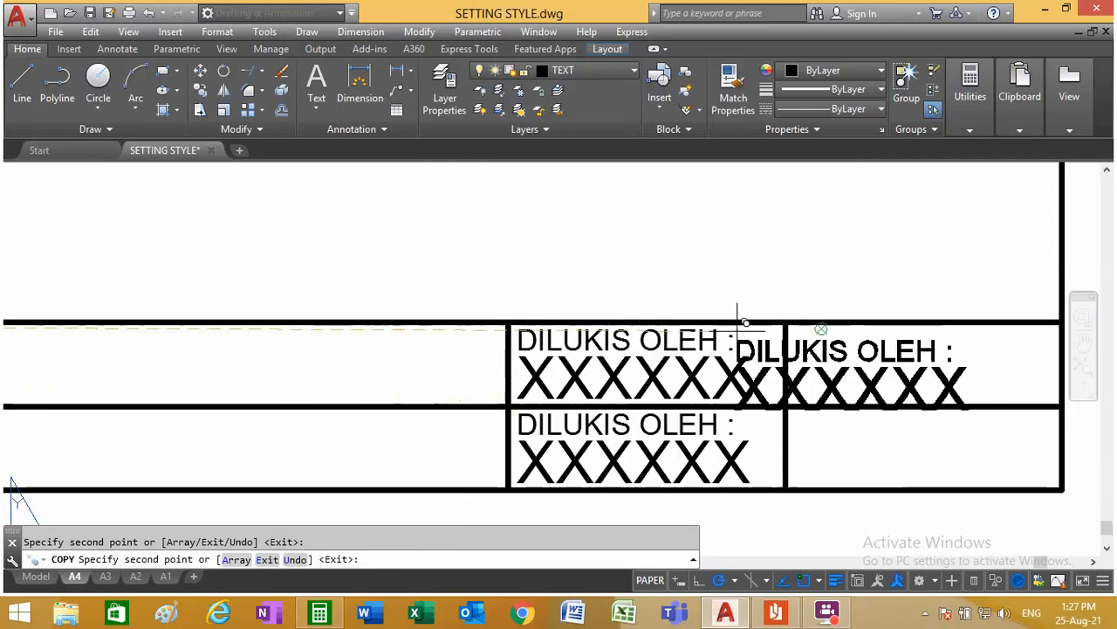
pyautogui.click(787, 323)
pyautogui.click(787, 406)
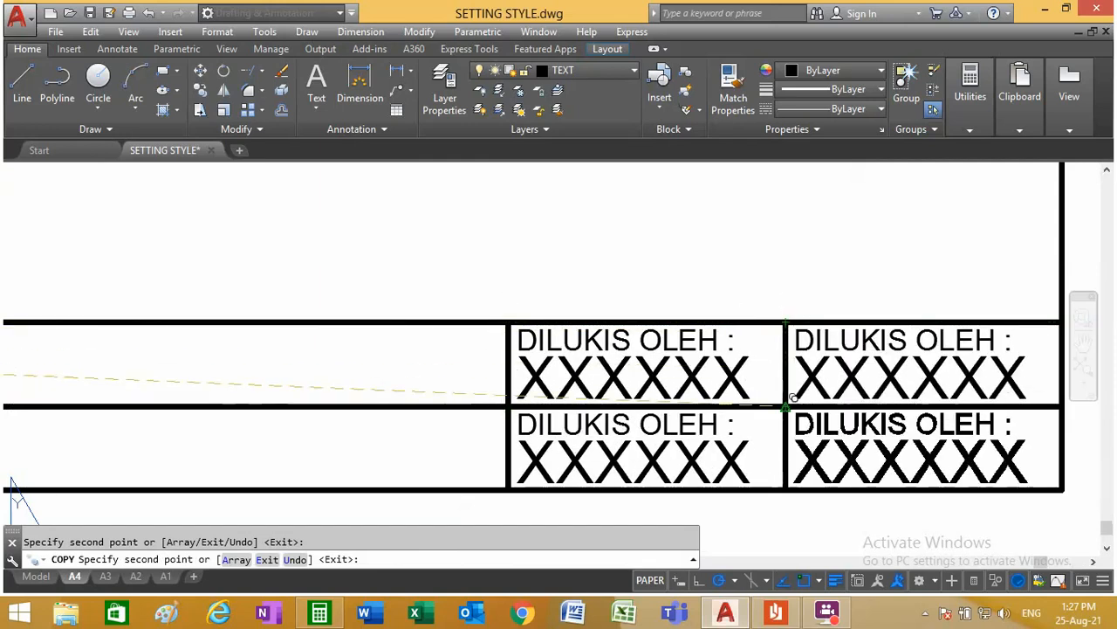
pyautogui.scroll(-5, 782, 384)
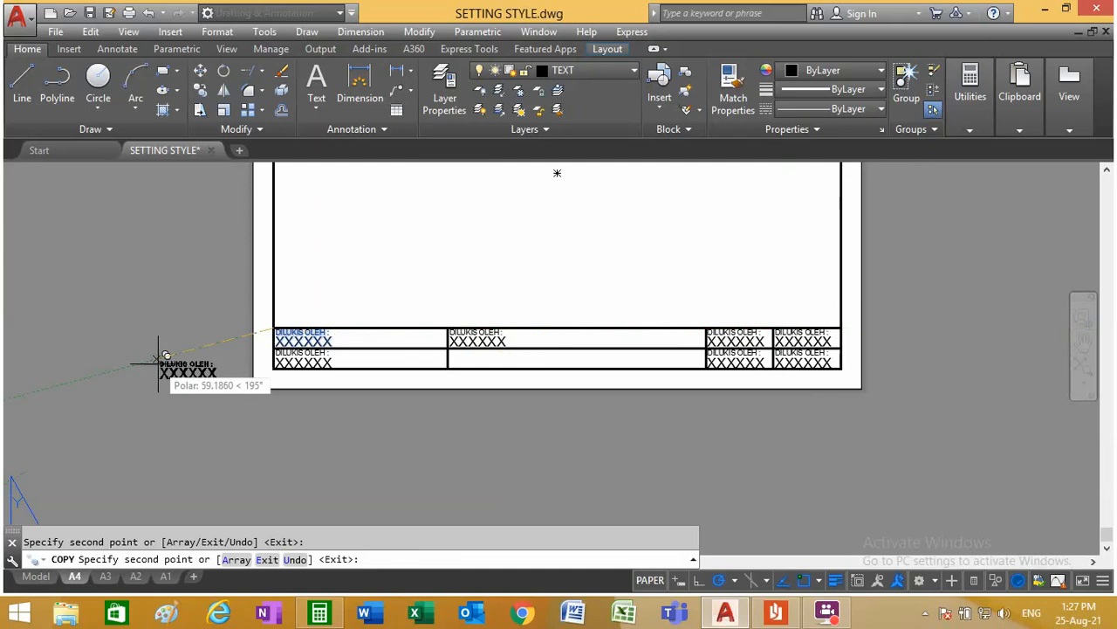
pyautogui.press('Escape')
# Step: Change the label in the title block's lower-left cell to "DISEMAK OLEH :"
pyautogui.scroll(6, 300, 376)
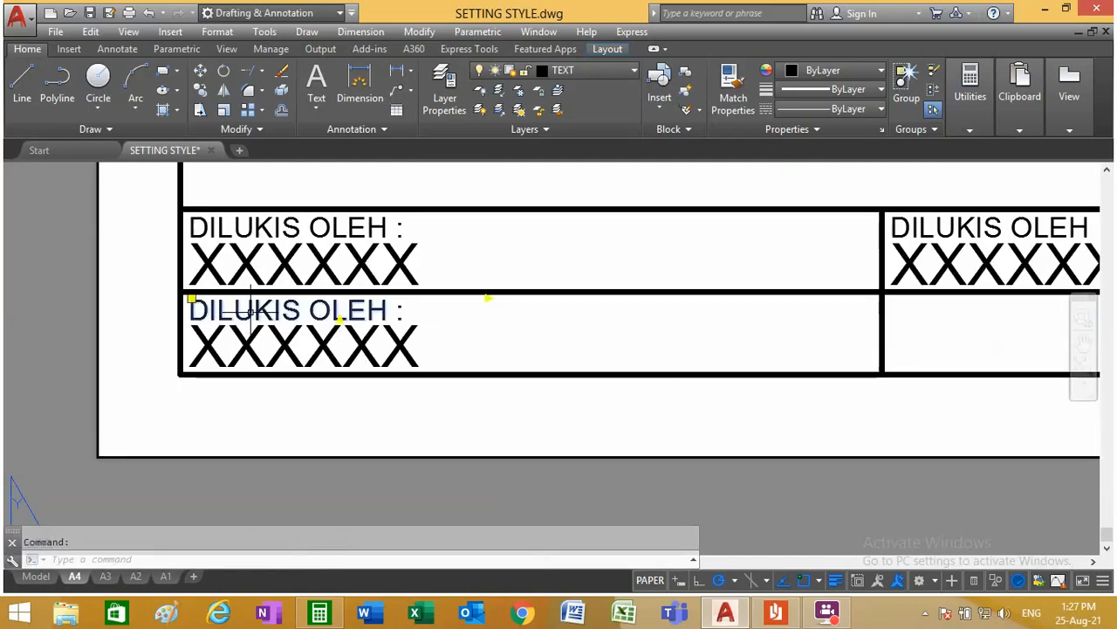
pyautogui.doubleClick(292, 311)
pyautogui.moveTo(292, 311); pyautogui.dragTo(86, 339)
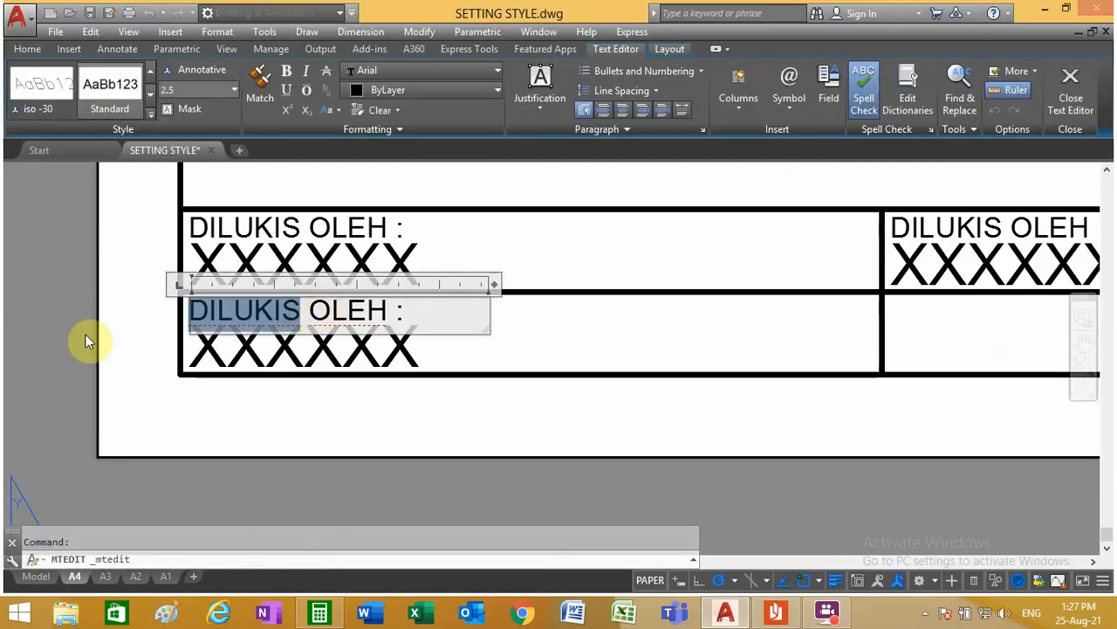
pyautogui.write('DISEMK')
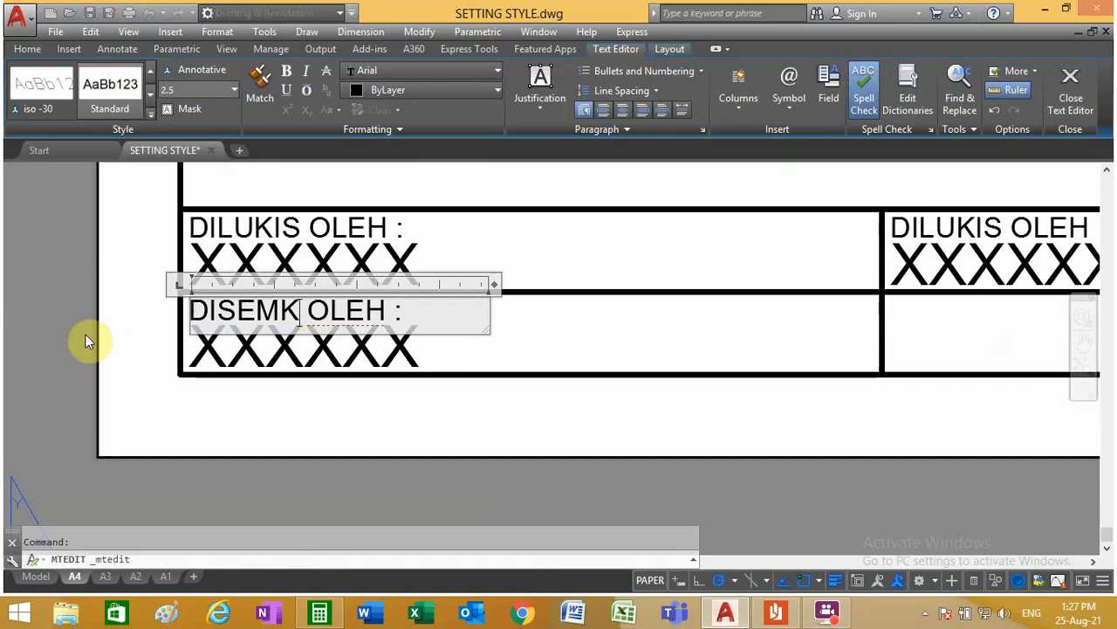
pyautogui.press('BackSpace')
pyautogui.write('AK')
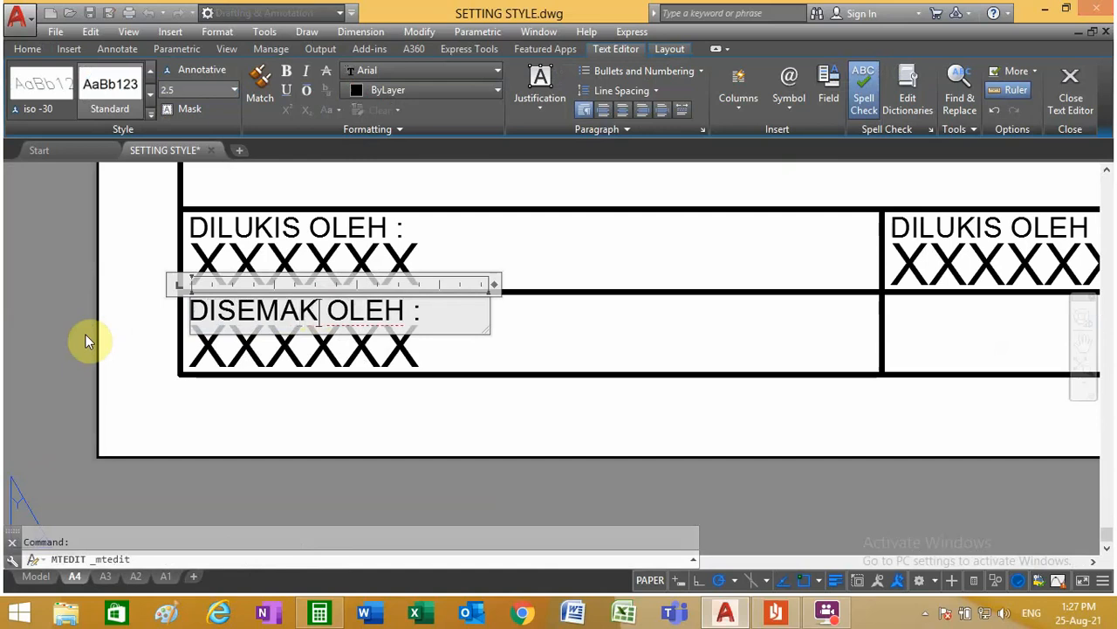
pyautogui.click(520, 302)
pyautogui.scroll(-2, 375, 342)
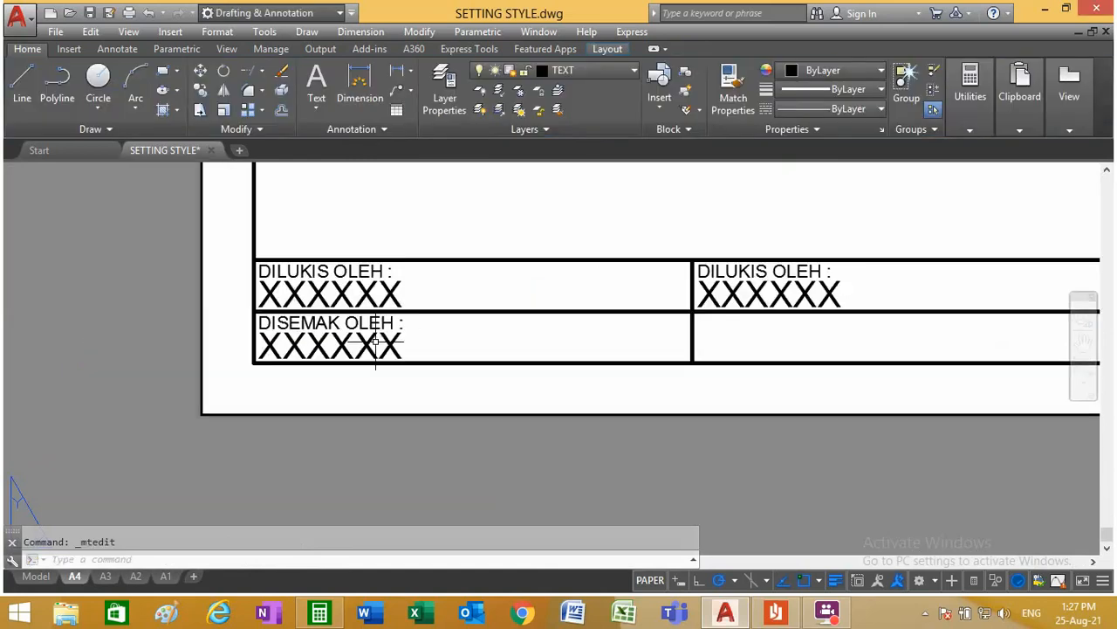
# Step: Change the label in the upper cell of the title block's second column to "TAJUK :"
pyautogui.scroll(2, 885, 281)
pyautogui.click(628, 259)
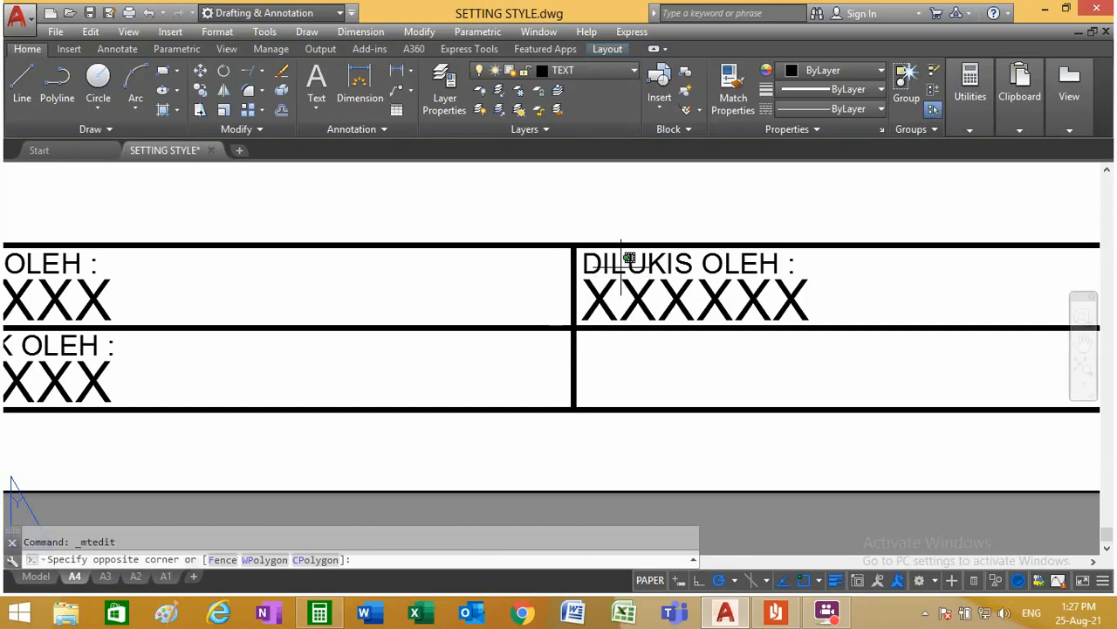
pyautogui.click(878, 249)
pyautogui.doubleClick(606, 274)
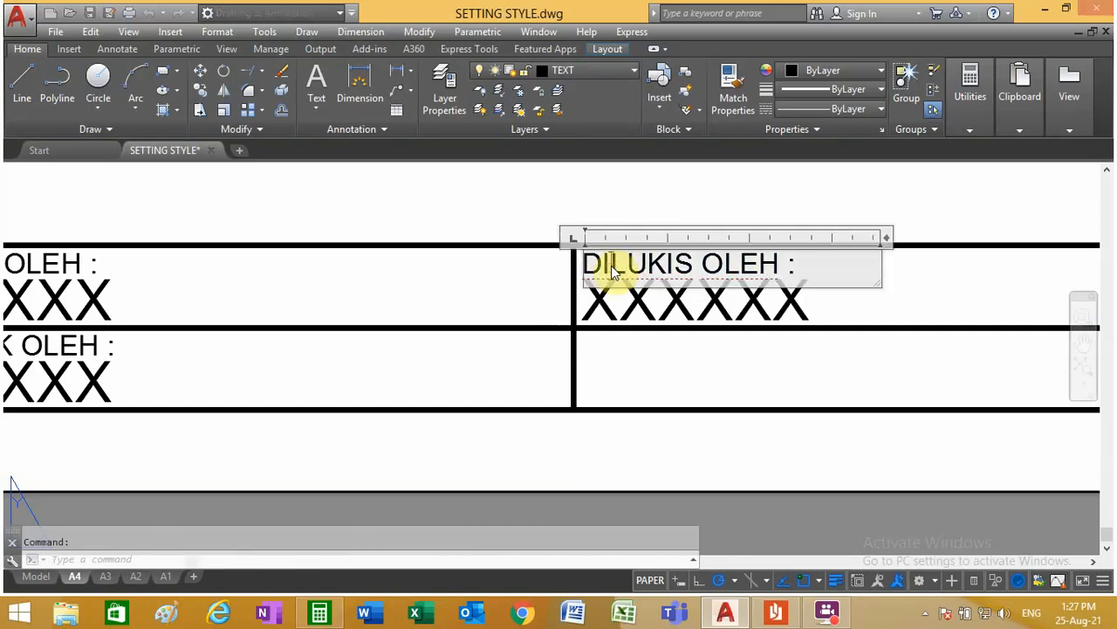
pyautogui.moveTo(780, 264); pyautogui.dragTo(544, 314)
pyautogui.write('TAJUK')
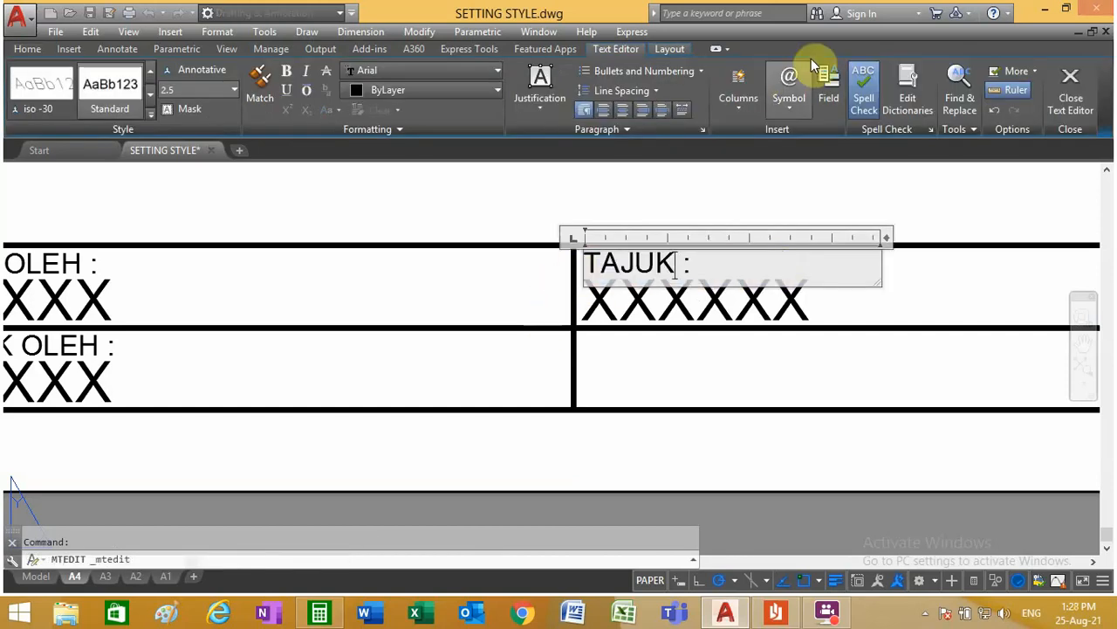
pyautogui.click(755, 193)
# Step: Change the label in the upper cell of the title block's third column to "TARIKH :"
pyautogui.scroll(-3, 524, 329)
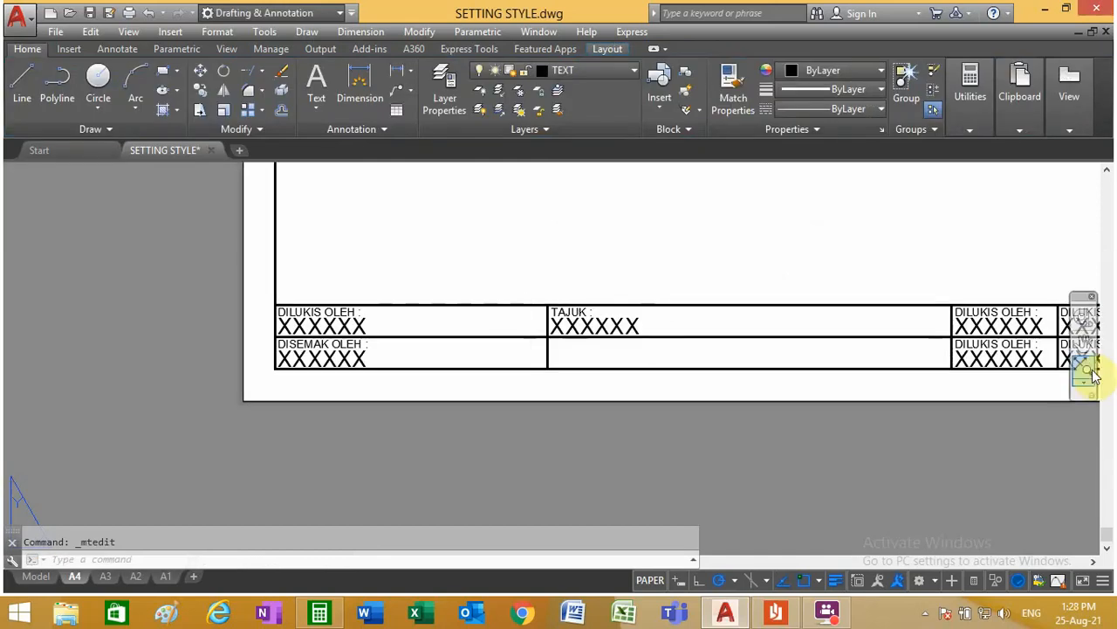
pyautogui.scroll(-3, 774, 314)
pyautogui.scroll(2, 936, 312)
pyautogui.scroll(6, 936, 312)
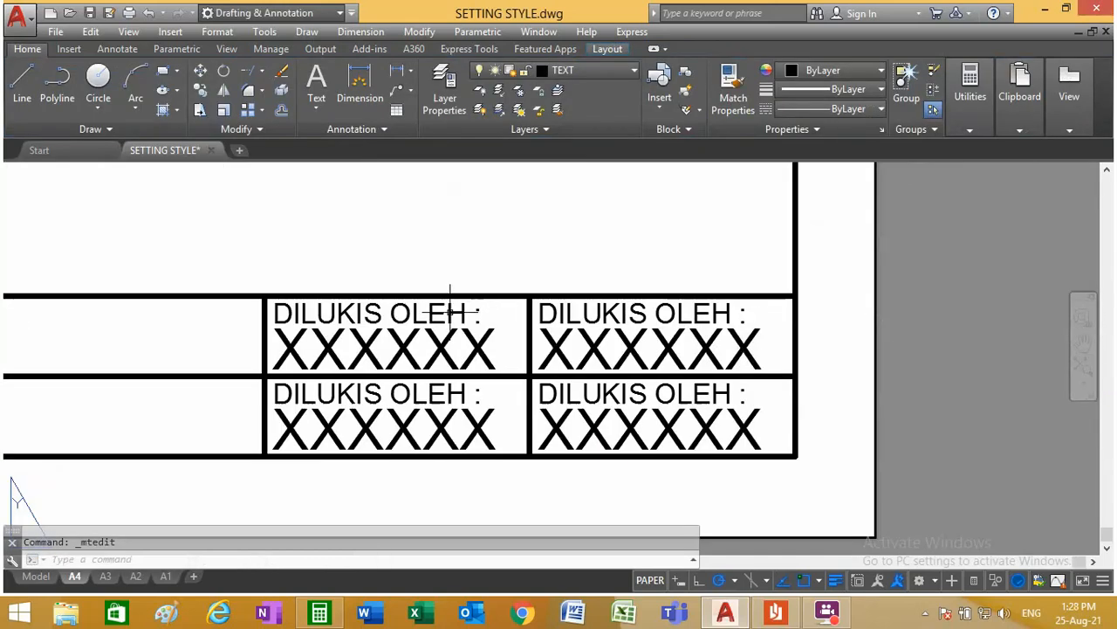
pyautogui.moveTo(462, 313); pyautogui.dragTo(258, 301)
pyautogui.write('TARIKH')
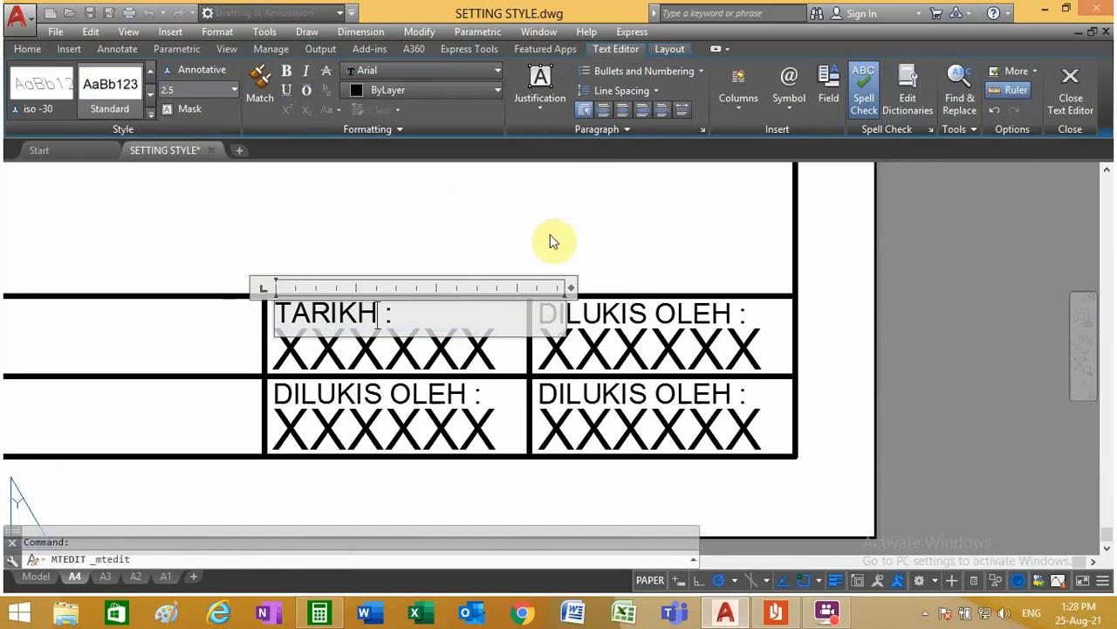
pyautogui.click(602, 236)
# Step: Change the label in the upper cell of the title block's last column to "SKALA :"
pyautogui.click(615, 313)
pyautogui.doubleClick(685, 322)
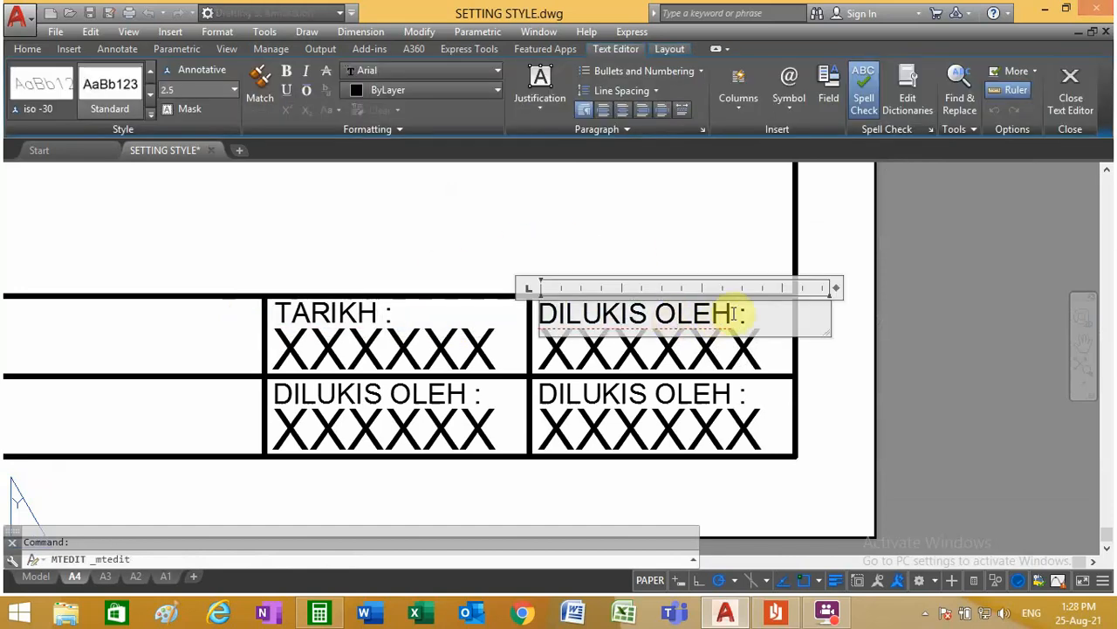
pyautogui.moveTo(736, 310); pyautogui.dragTo(519, 299)
pyautogui.write('S')
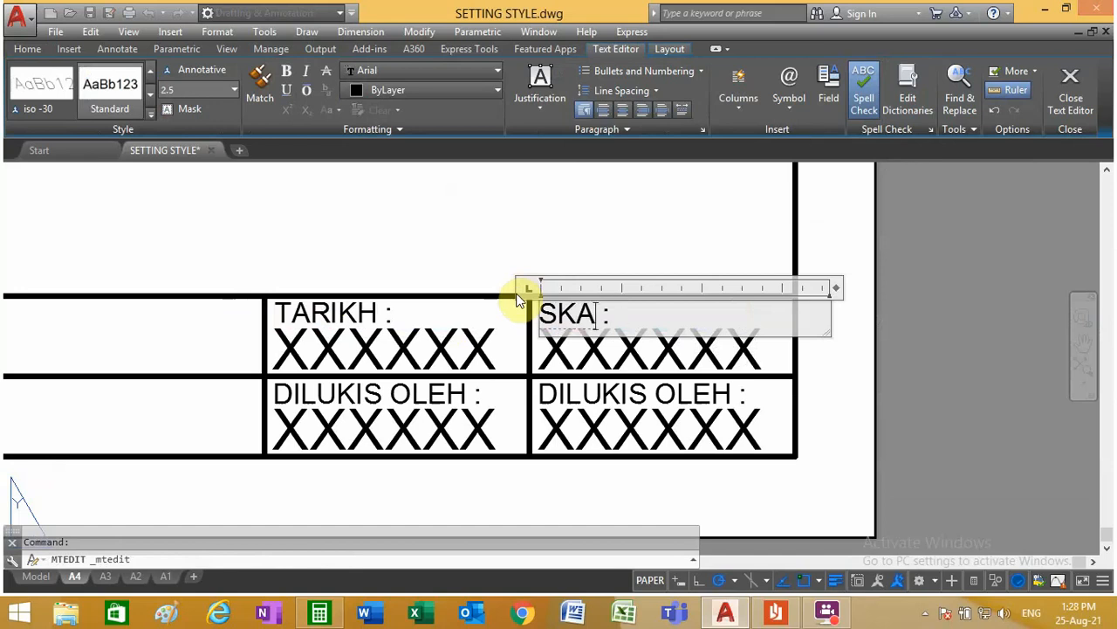
pyautogui.write('KALA')
pyautogui.click(328, 419)
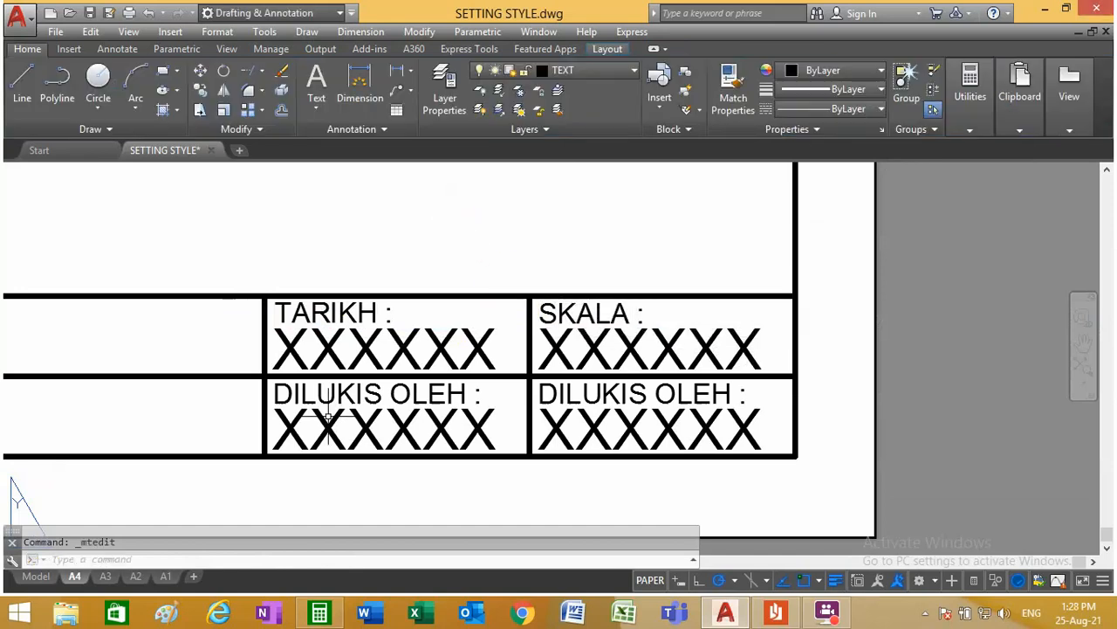
# Step: Change the label in the lower cell of the title block's third column to "NO.LUKISAN :"
pyautogui.doubleClick(462, 399)
pyautogui.moveTo(467, 399); pyautogui.dragTo(259, 376)
pyautogui.write('NO.')
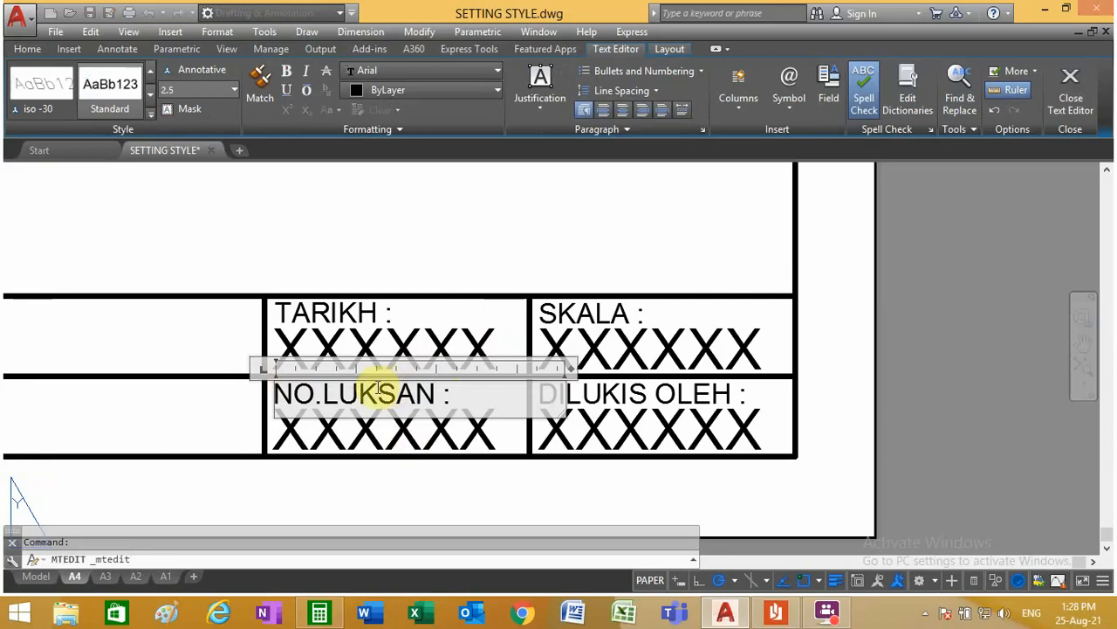
pyautogui.click(382, 392)
pyautogui.write('I')
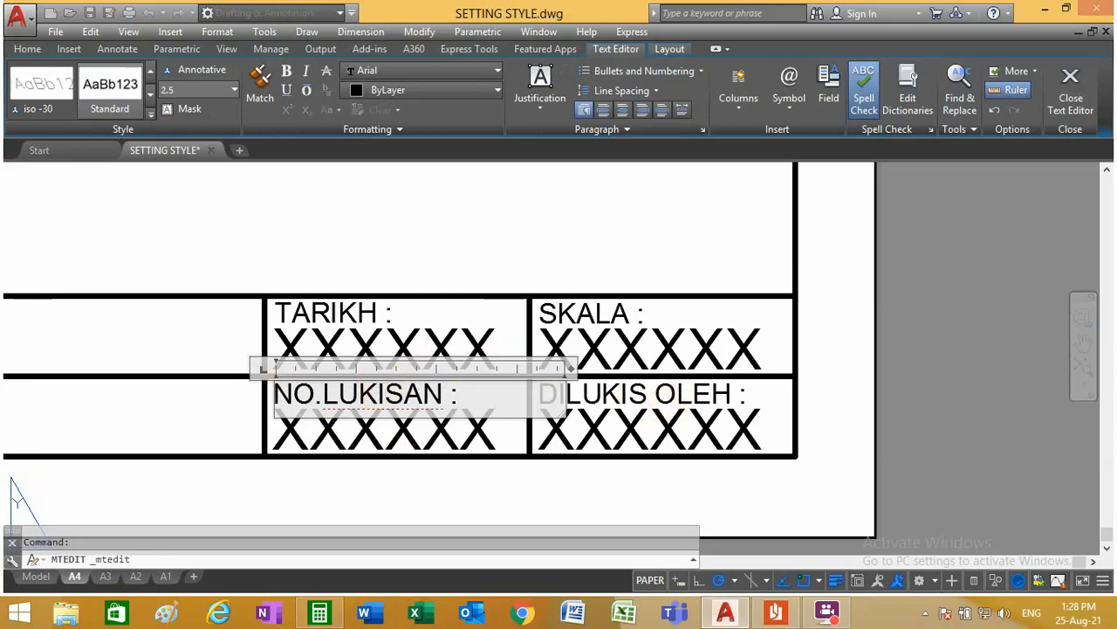
pyautogui.click(653, 397)
# Step: Change the label in the lower cell of the title block's last column to "SIMBOL :"
pyautogui.doubleClick(643, 397)
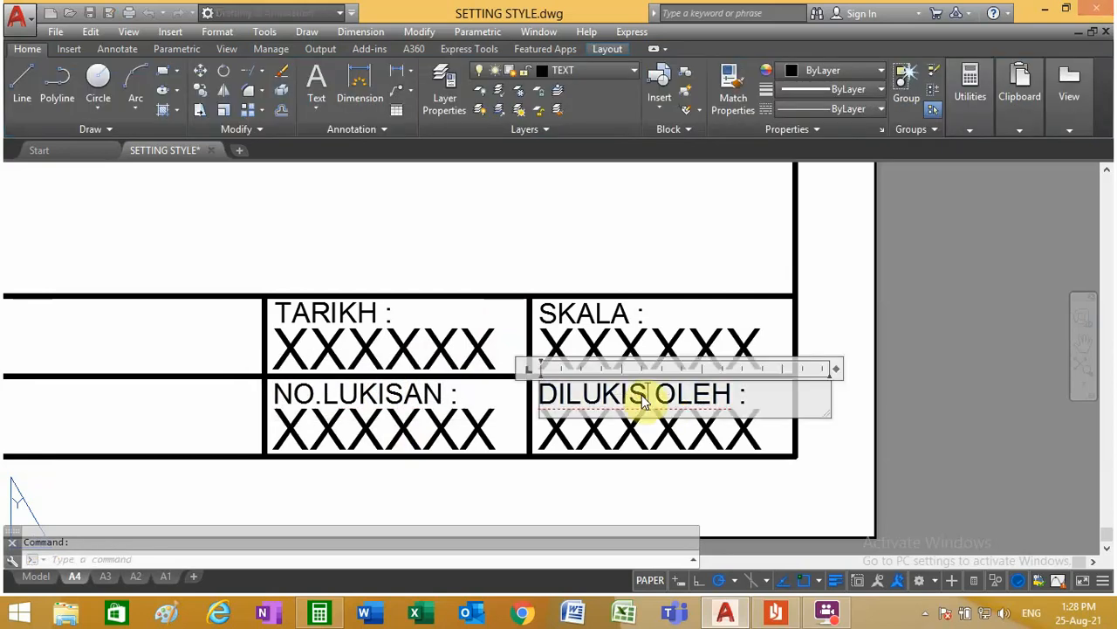
pyautogui.moveTo(732, 399); pyautogui.dragTo(522, 404)
pyautogui.write('SIMBOL')
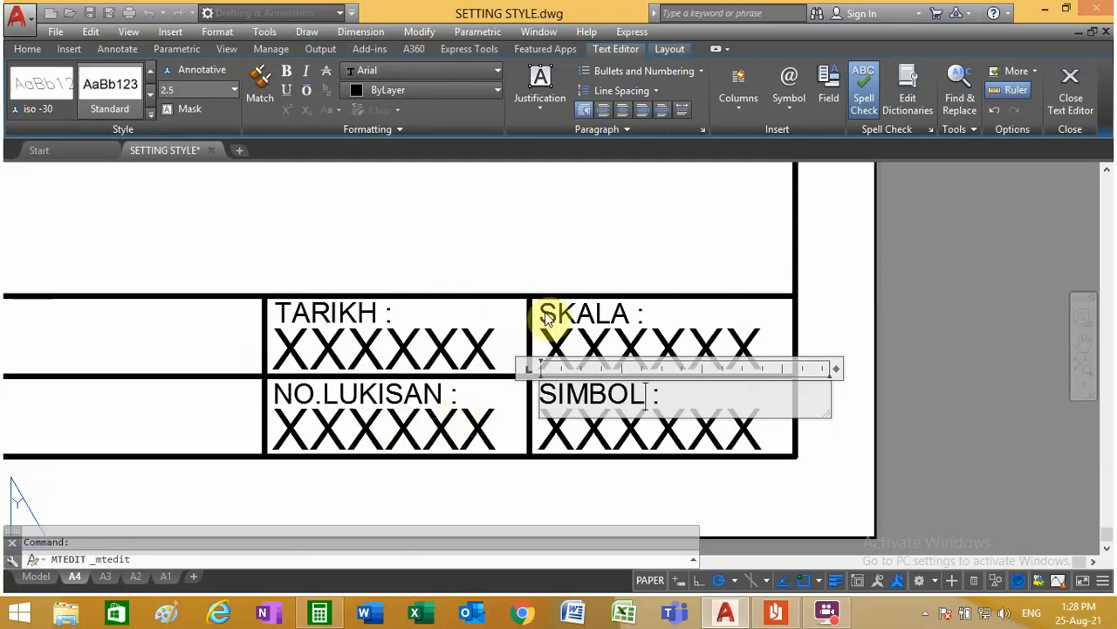
pyautogui.click(493, 233)
# Step: Compare the A4 and A3 layouts with the sheet templates in model space, and examine the model's A3 title block texts
pyautogui.scroll(-8, 502, 358)
pyautogui.scroll(-4, 504, 346)
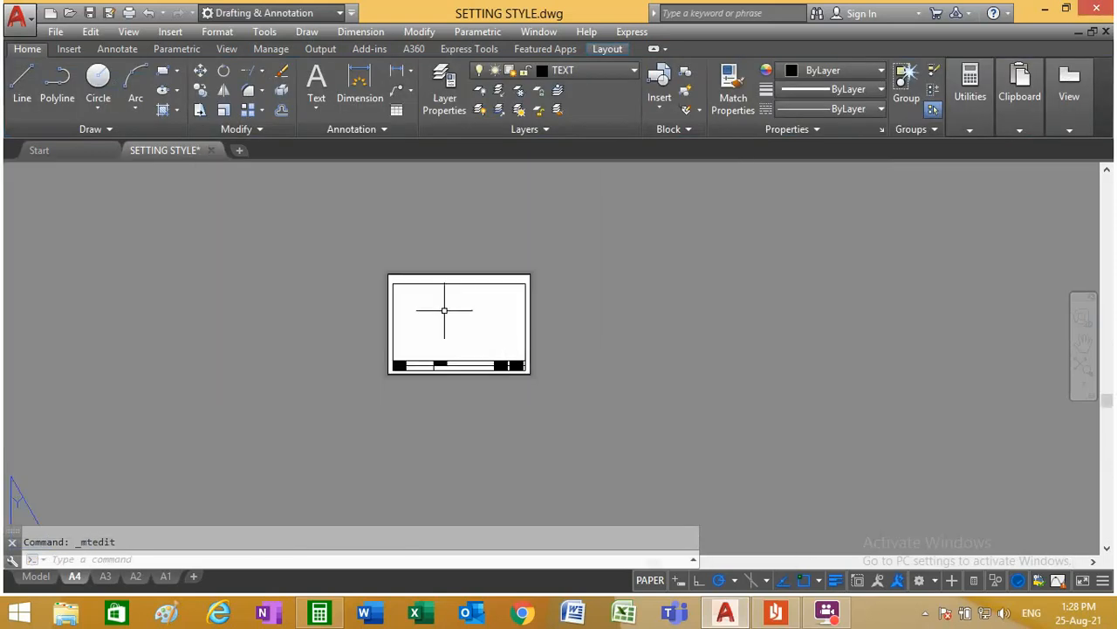
pyautogui.scroll(4, 415, 340)
pyautogui.click(35, 577)
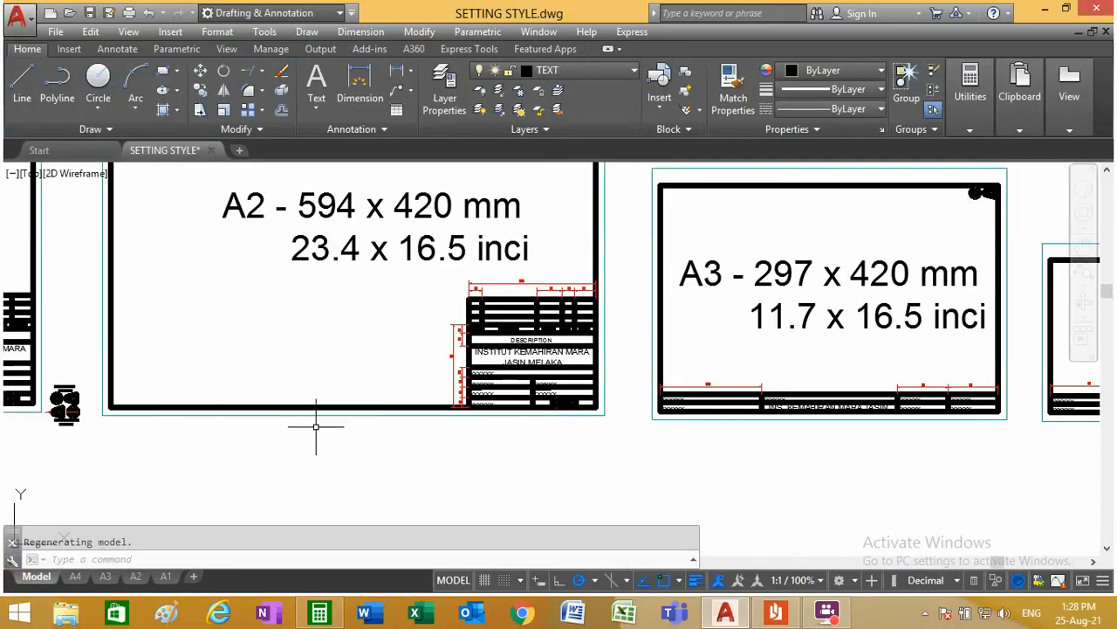
pyautogui.scroll(-3, 347, 419)
pyautogui.scroll(5, 515, 393)
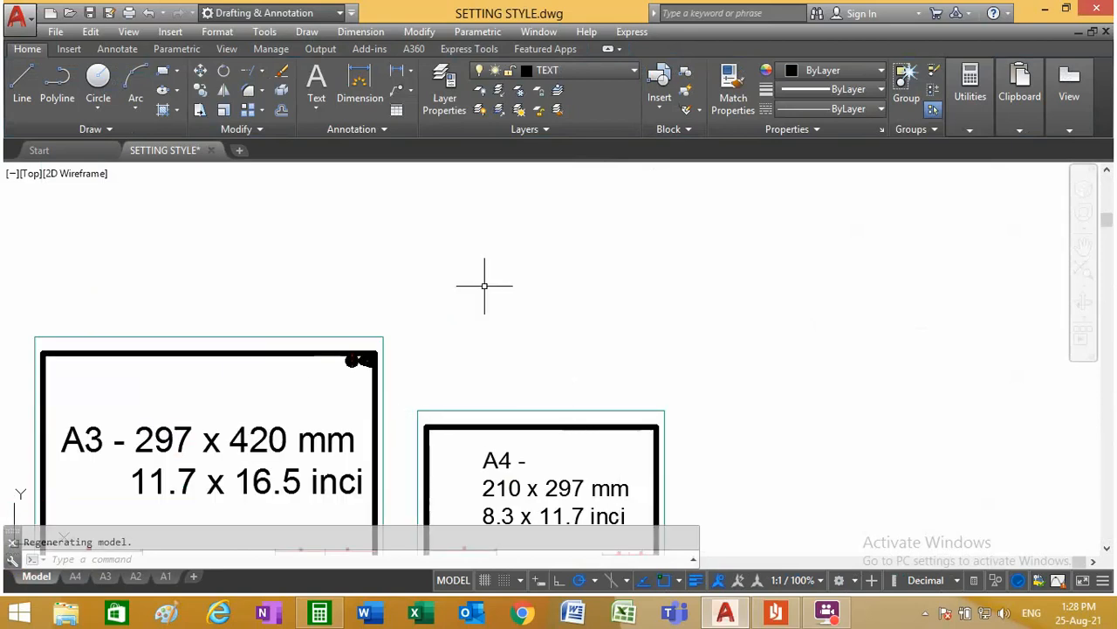
pyautogui.scroll(-3, 486, 282)
pyautogui.scroll(7, 523, 375)
pyautogui.scroll(-4, 523, 375)
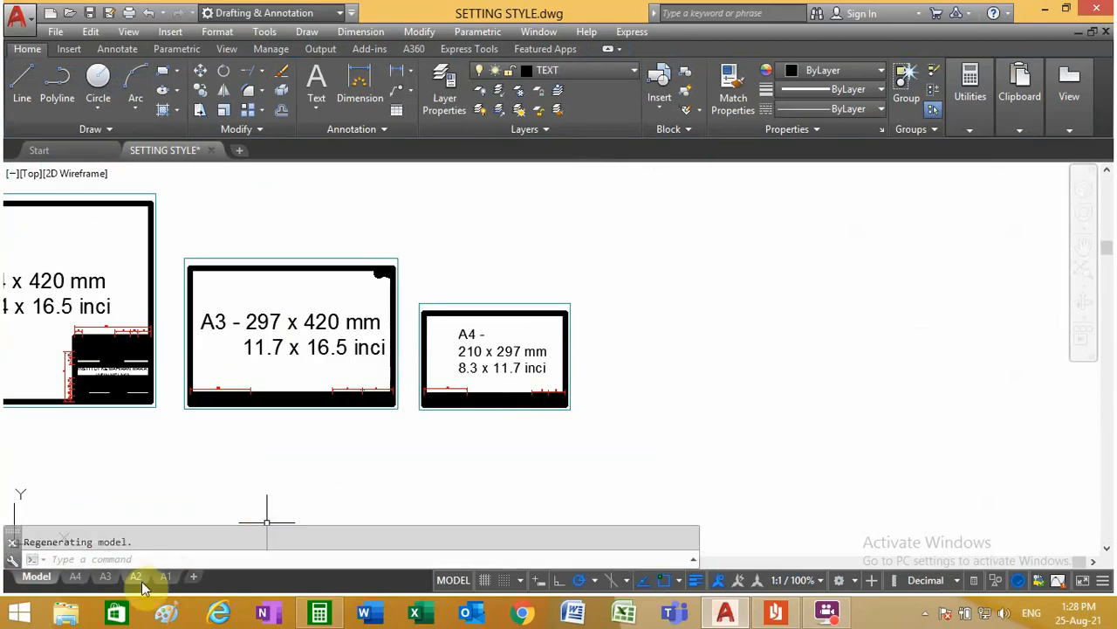
pyautogui.click(108, 576)
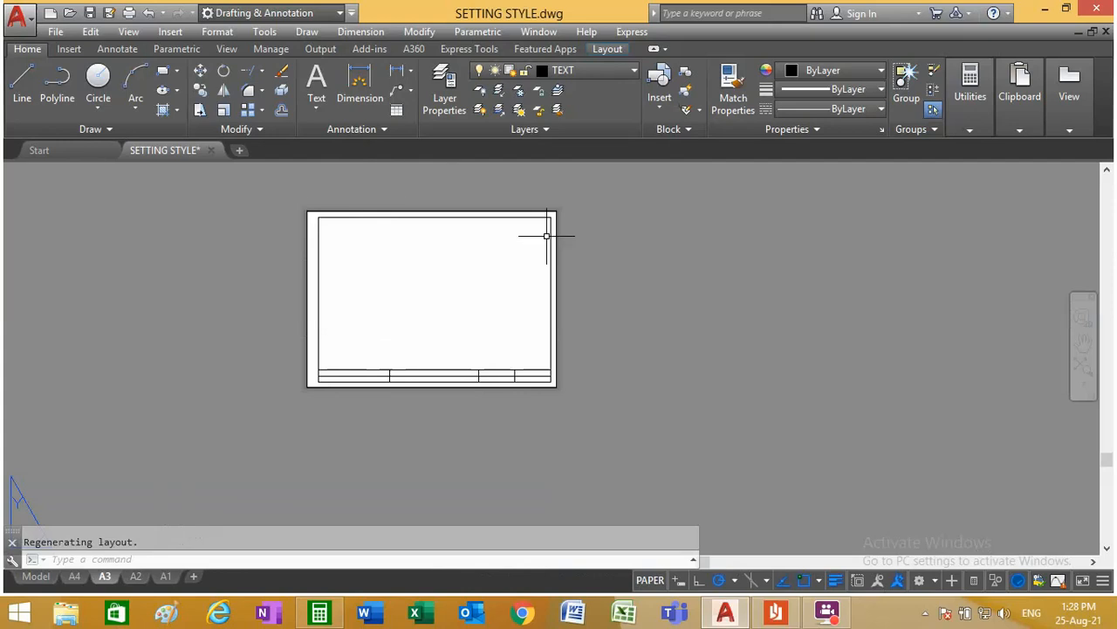
pyautogui.click(35, 576)
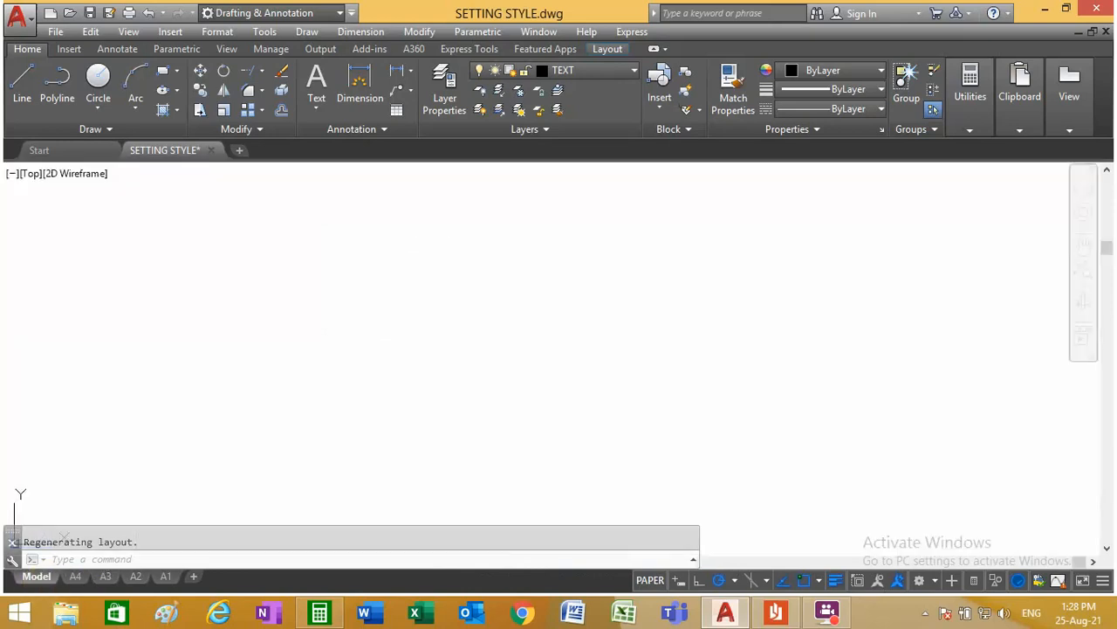
pyautogui.scroll(-6, 365, 460)
pyautogui.scroll(4, 365, 460)
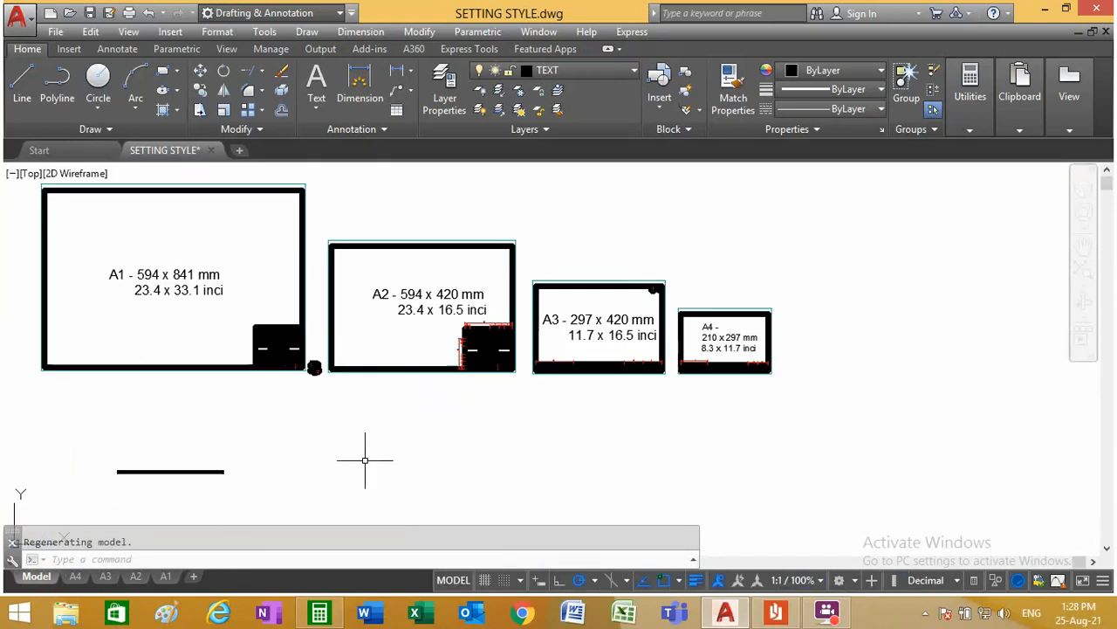
pyautogui.click(104, 576)
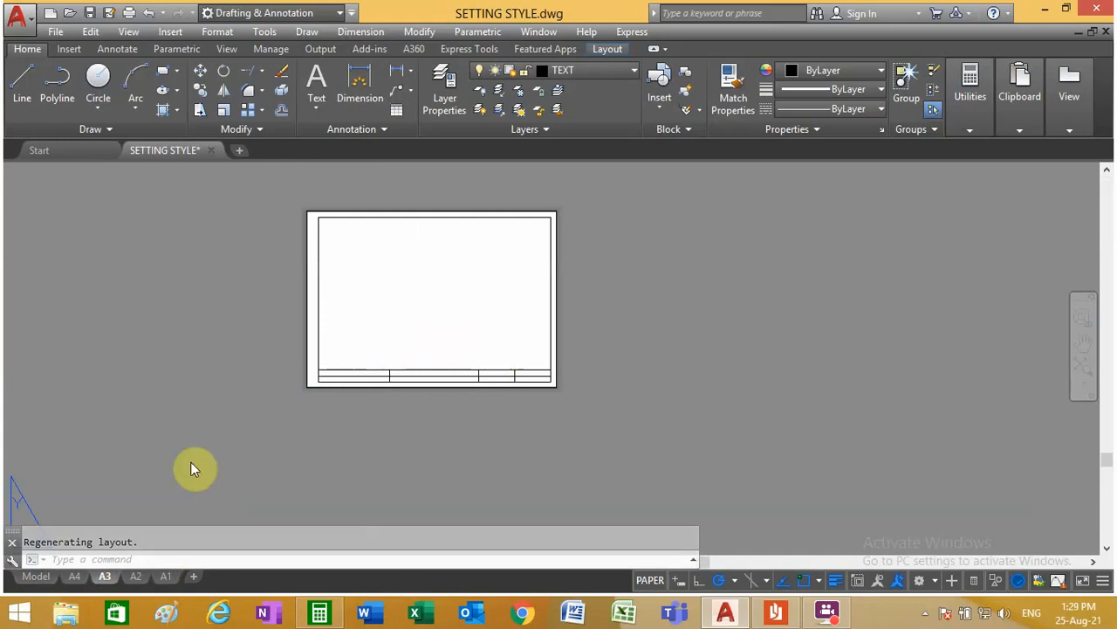
pyautogui.click(74, 578)
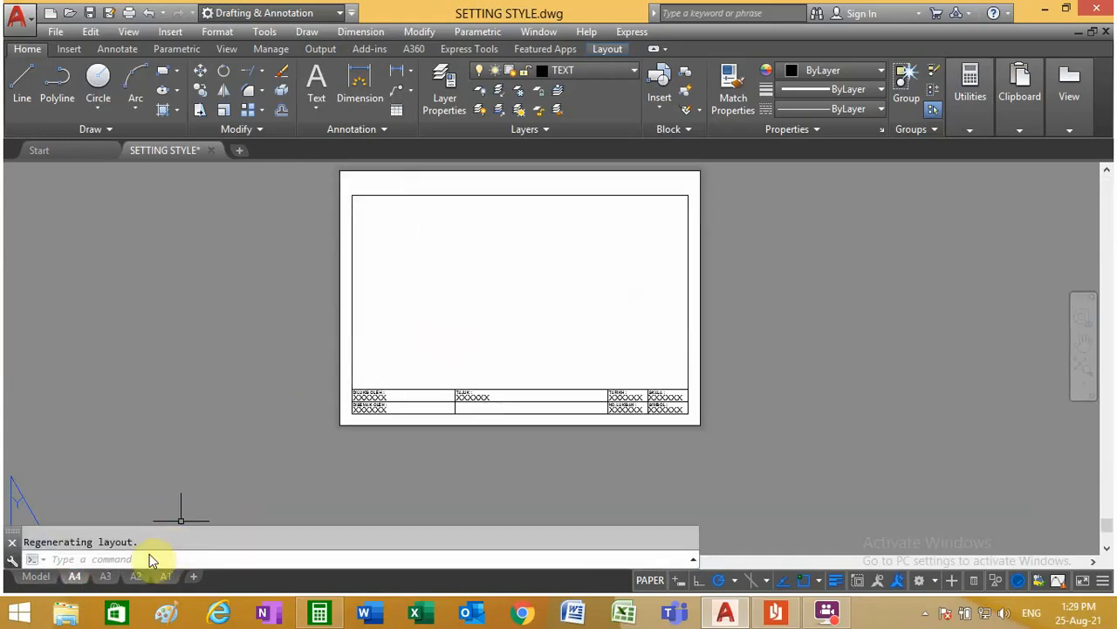
pyautogui.click(36, 576)
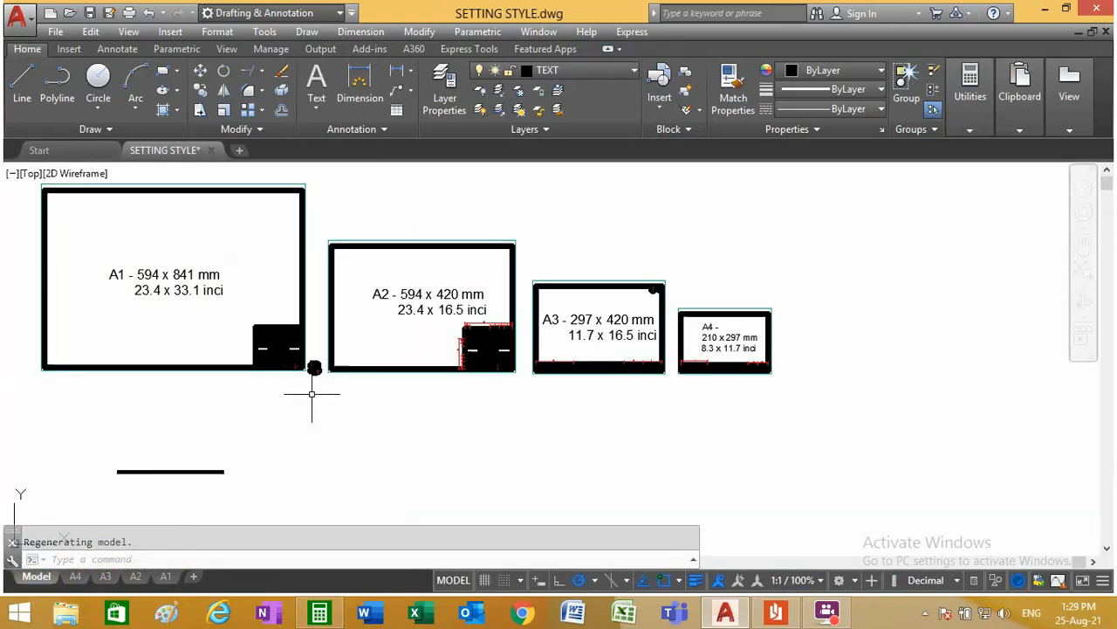
pyautogui.scroll(5, 686, 342)
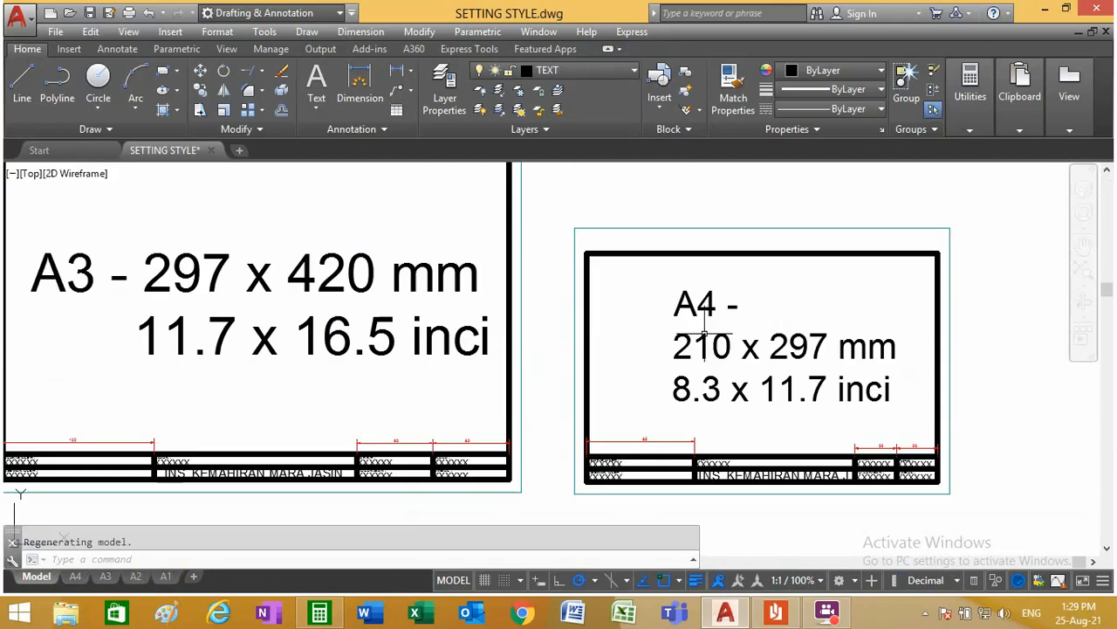
pyautogui.scroll(-2, 548, 329)
pyautogui.scroll(4, 431, 431)
pyautogui.scroll(-4, 444, 392)
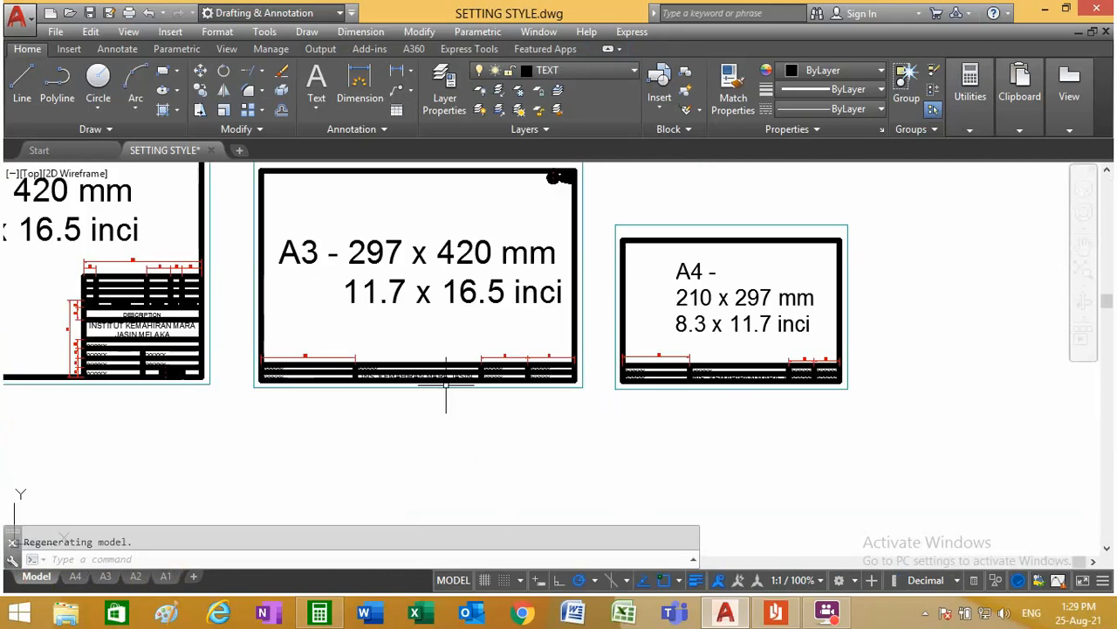
pyautogui.scroll(4, 366, 379)
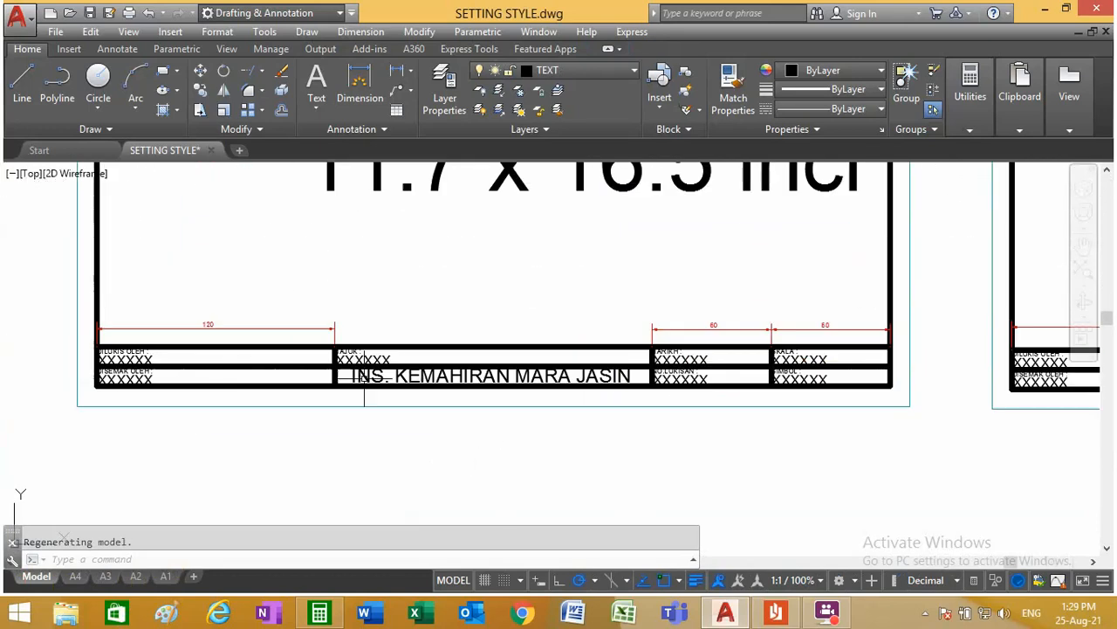
pyautogui.click(200, 91)
pyautogui.scroll(6, 805, 368)
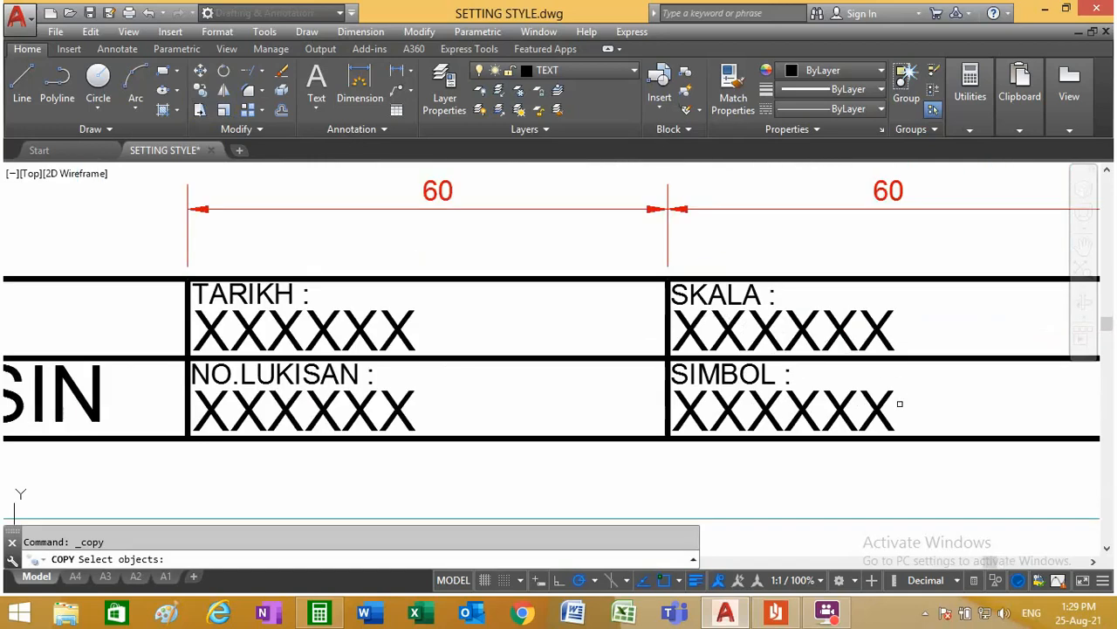
pyautogui.click(903, 407)
pyautogui.click(673, 362)
pyautogui.click(930, 336)
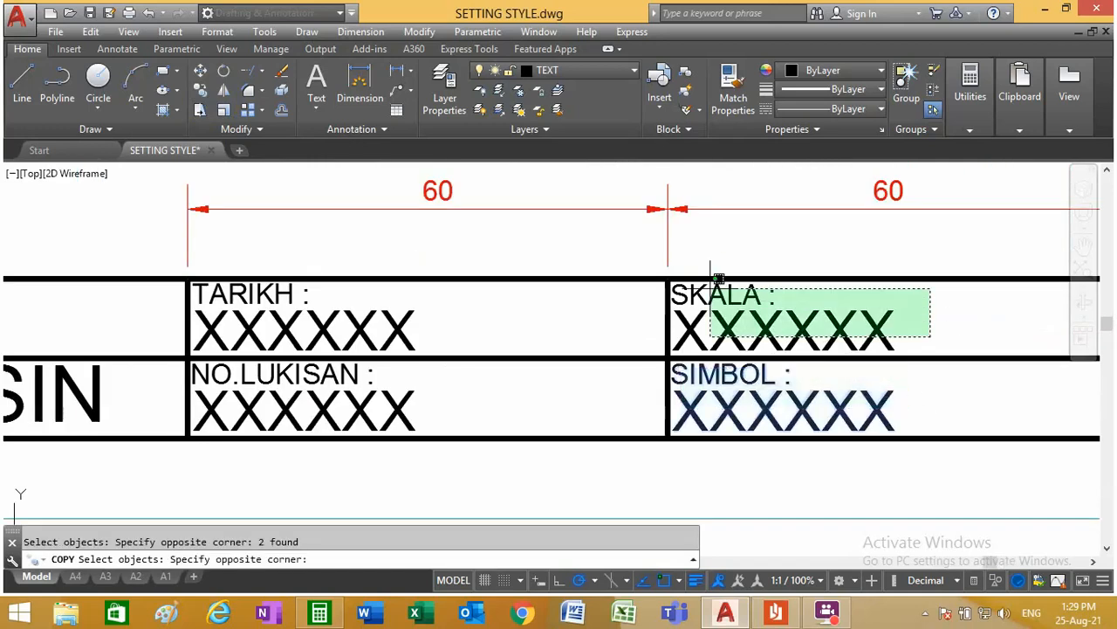
pyautogui.press('Escape')
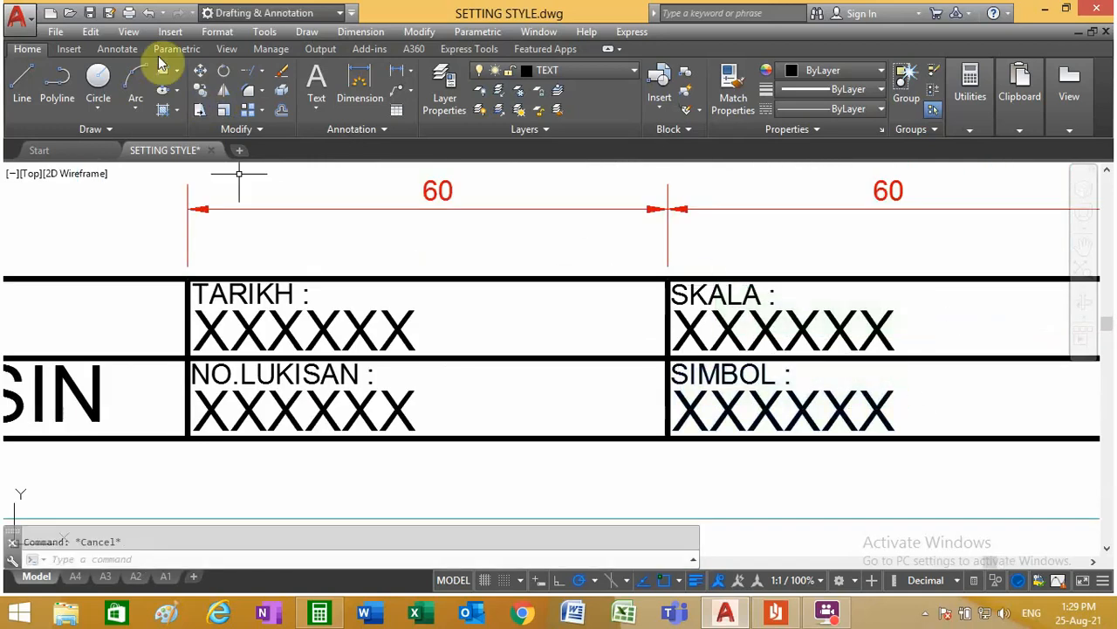
pyautogui.click(91, 31)
pyautogui.click(114, 111)
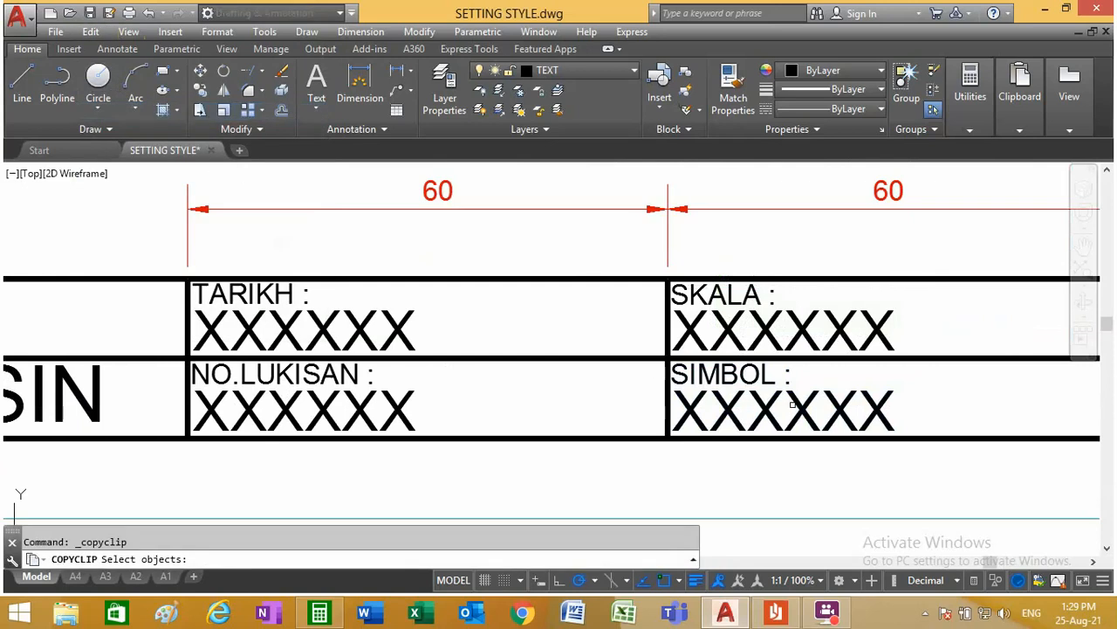
pyautogui.press('Escape')
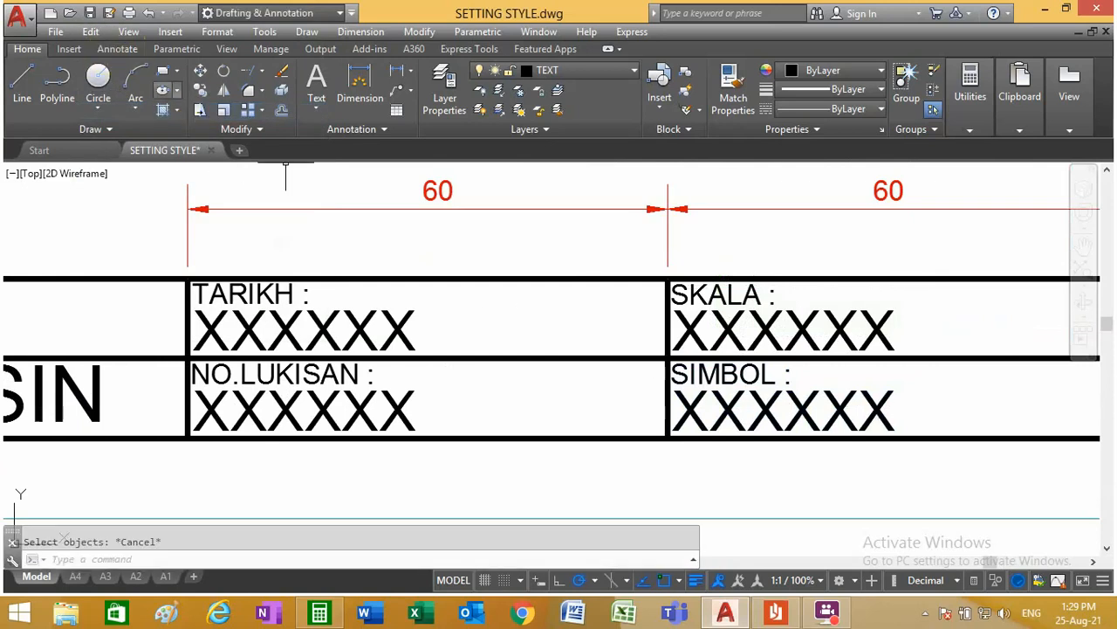
# Step: Start a copy with base point, taking the crossing of the middle row line and the last column's divider in the model's A3 title block
pyautogui.click(91, 32)
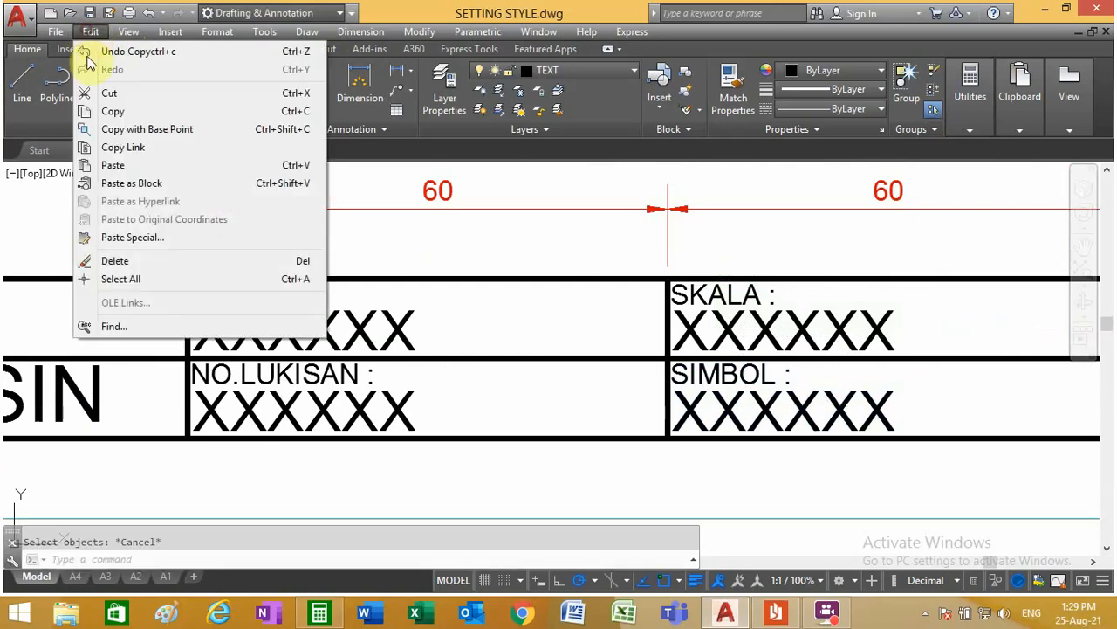
pyautogui.click(144, 130)
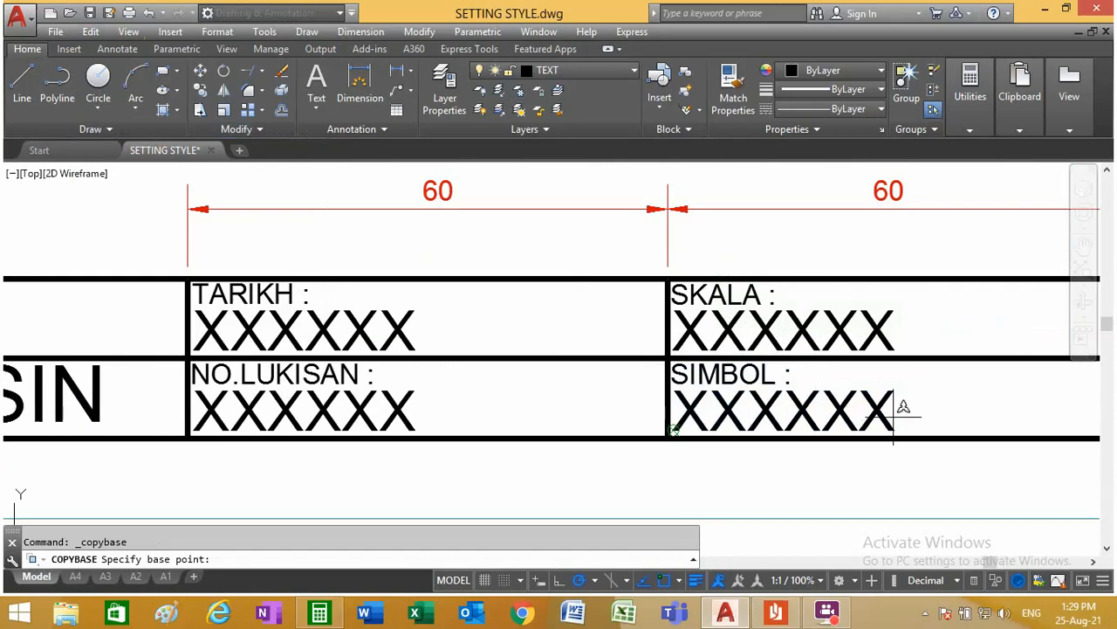
pyautogui.scroll(-4, 629, 402)
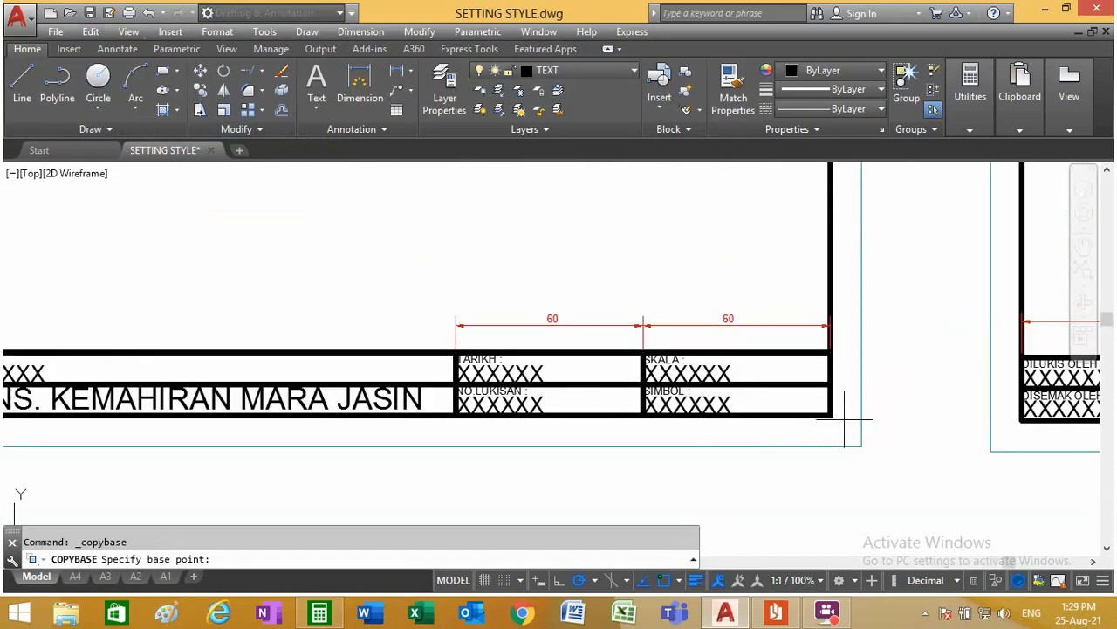
pyautogui.scroll(5, 645, 379)
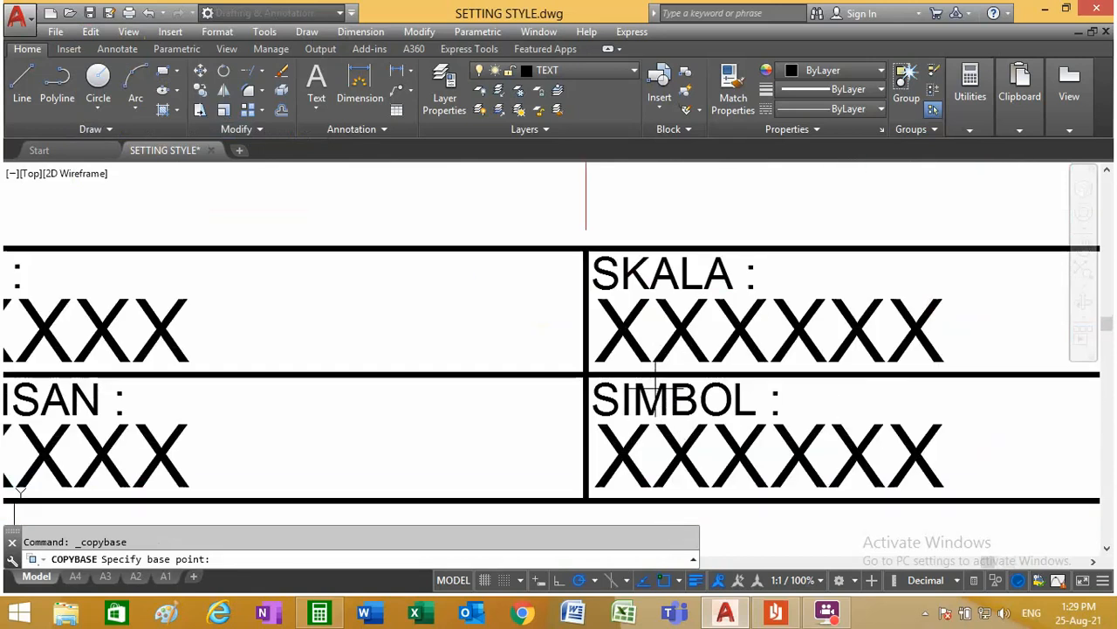
pyautogui.click(585, 376)
# Step: Select the SKALA, SIMBOL, TARIKH and NO.LUKISAN labels with their placeholders for the copy
pyautogui.scroll(-2, 597, 393)
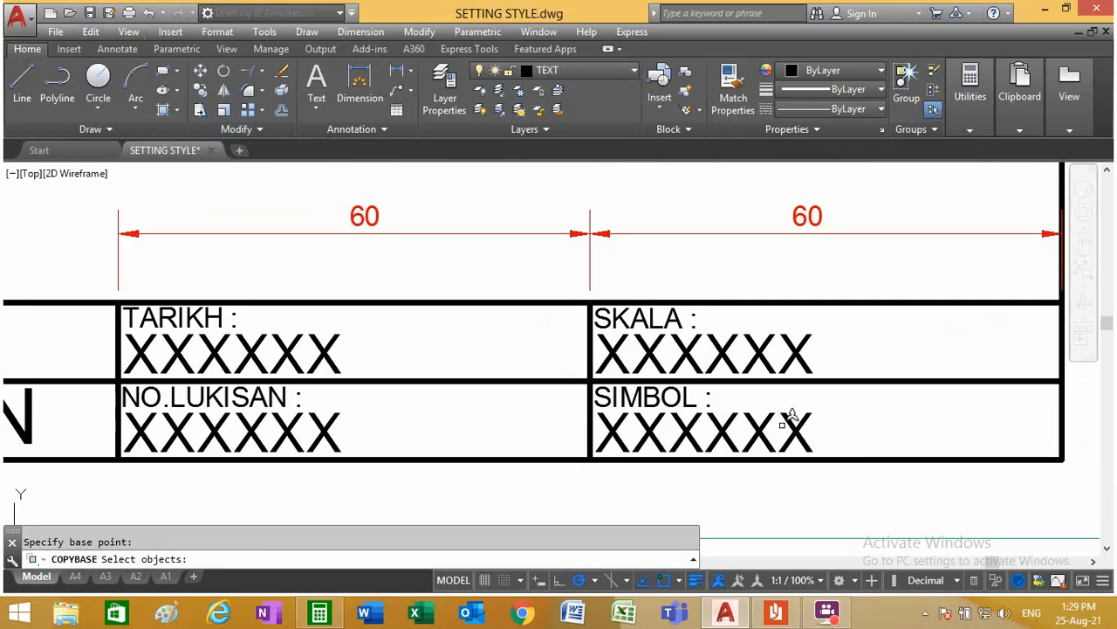
pyautogui.click(594, 392)
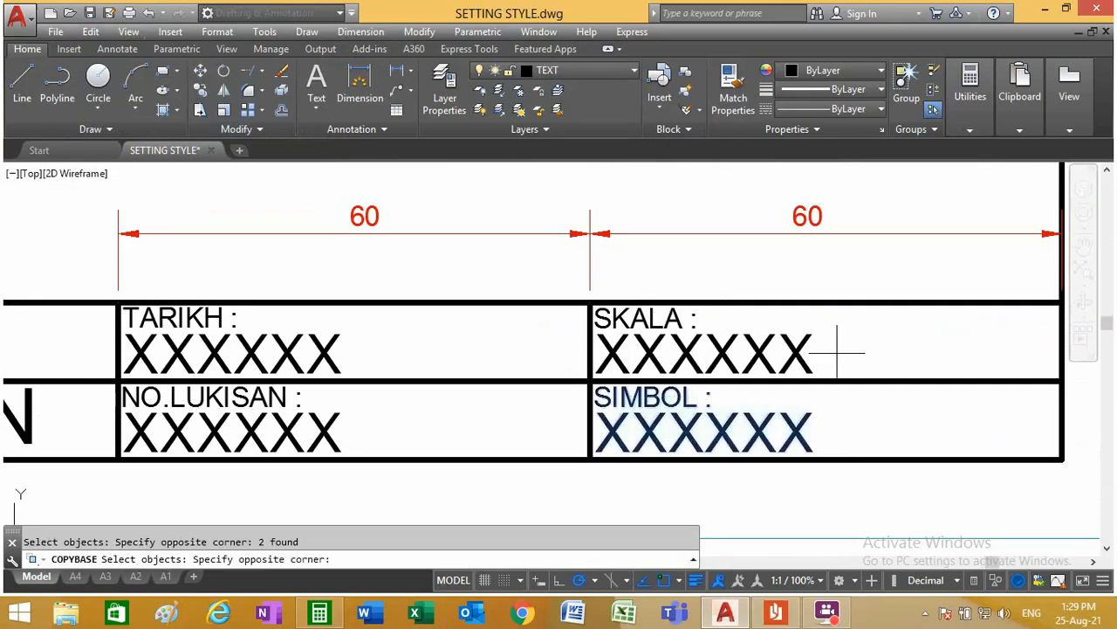
pyautogui.click(599, 318)
pyautogui.scroll(-2, 779, 360)
pyautogui.scroll(2, 665, 351)
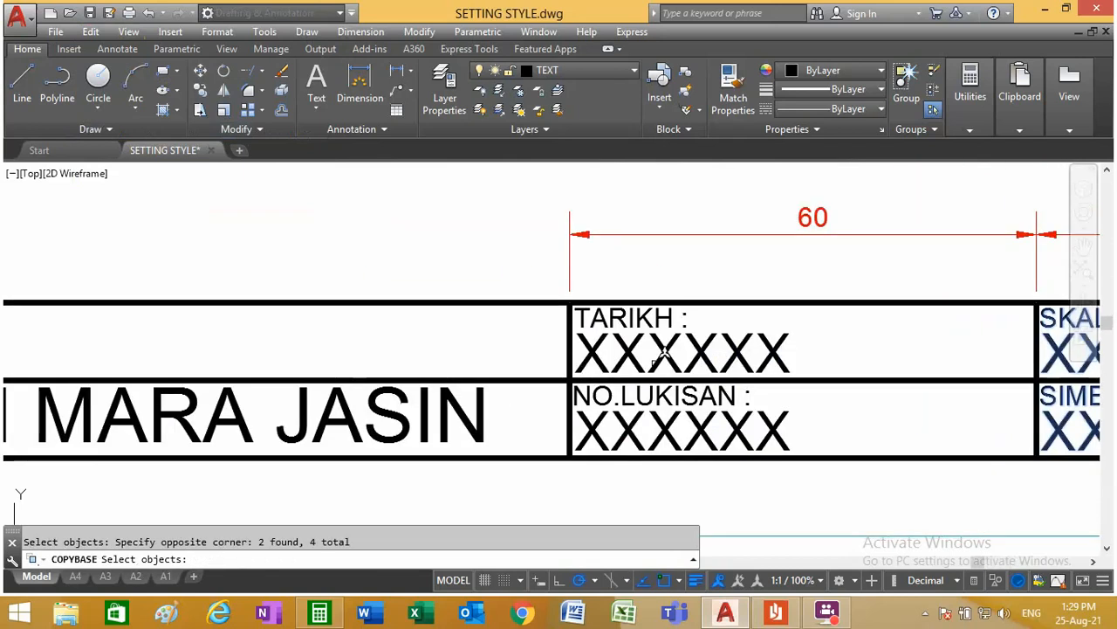
pyautogui.click(805, 361)
pyautogui.click(588, 318)
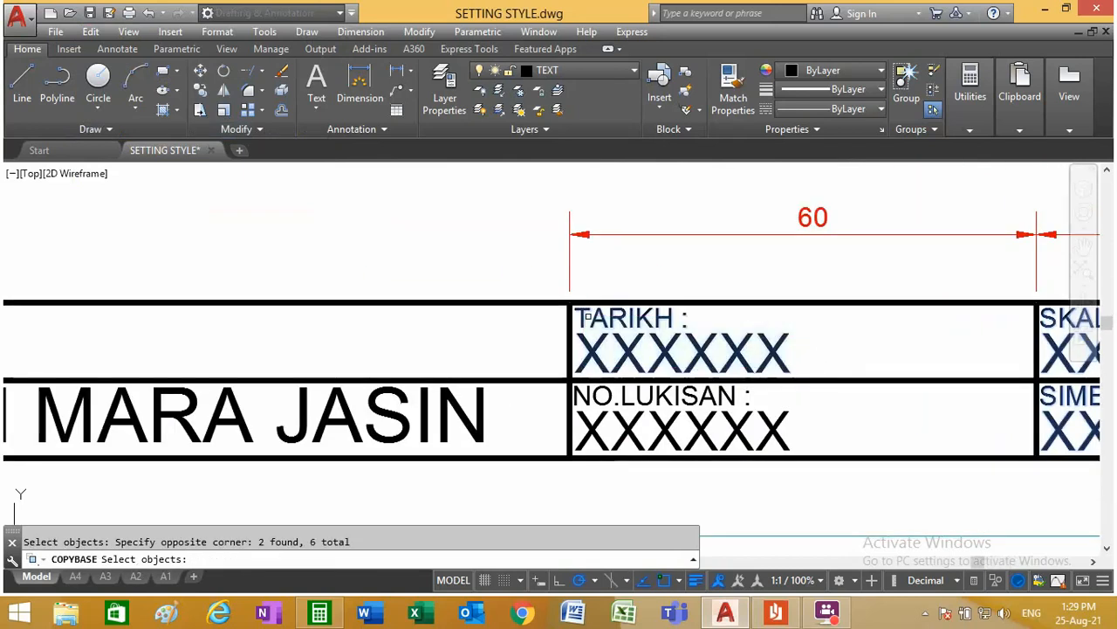
pyautogui.click(786, 417)
pyautogui.click(576, 390)
# Step: Add the TAJUK, DILUKIS OLEH and DISEMAK OLEH texts and the INS. KEMAHIRAN MARA JASIN text to the selection and complete the copy
pyautogui.scroll(-2, 444, 395)
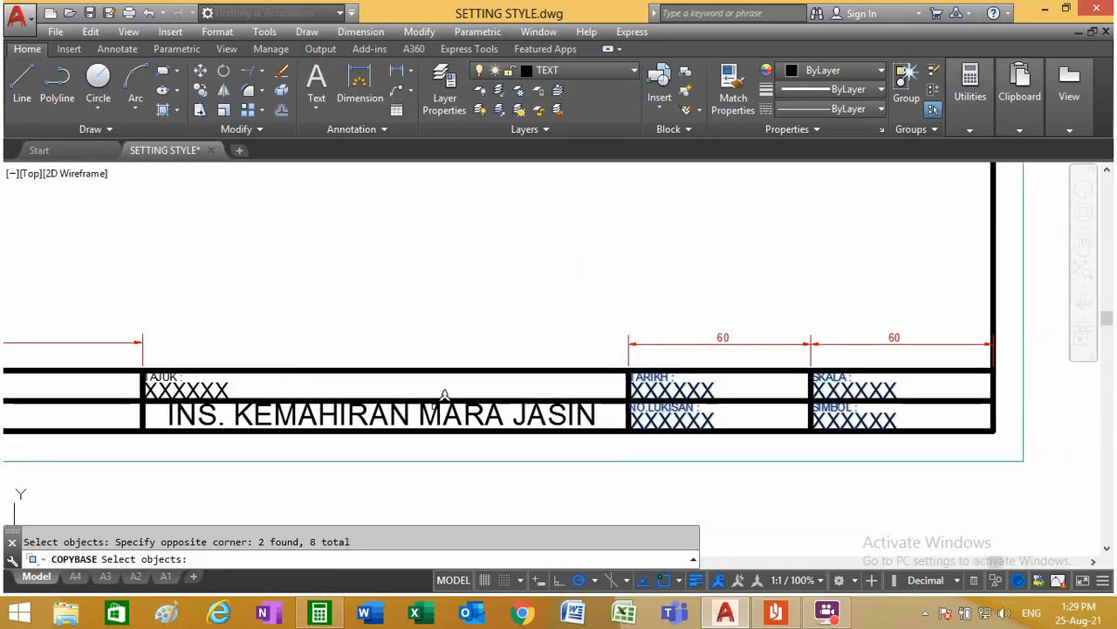
pyautogui.scroll(-4, 444, 396)
pyautogui.scroll(5, 454, 398)
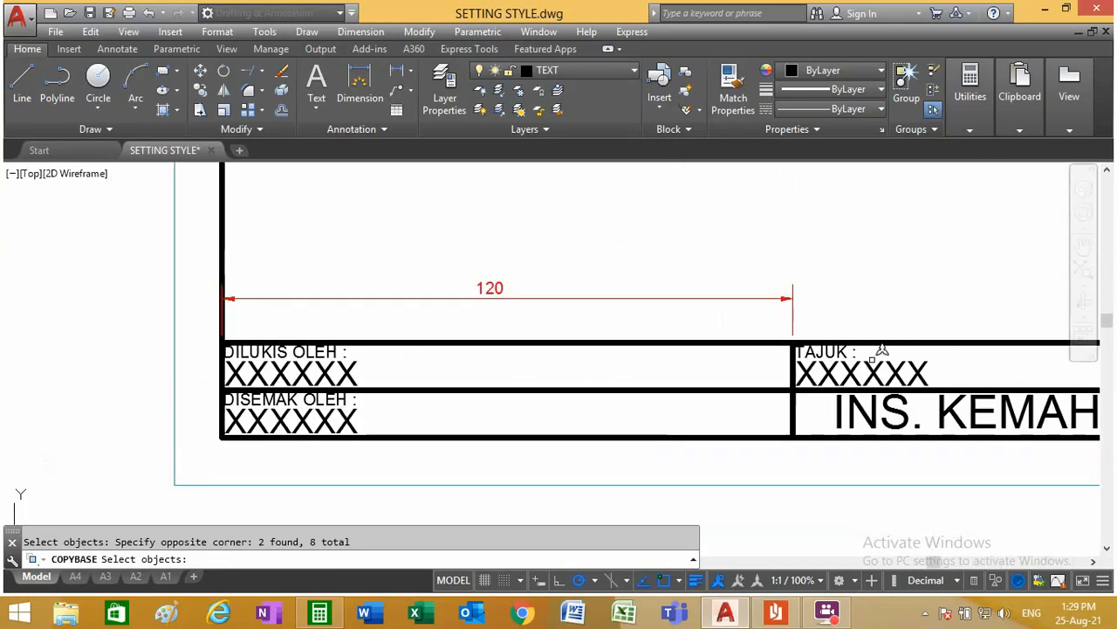
pyautogui.click(934, 370)
pyautogui.click(830, 349)
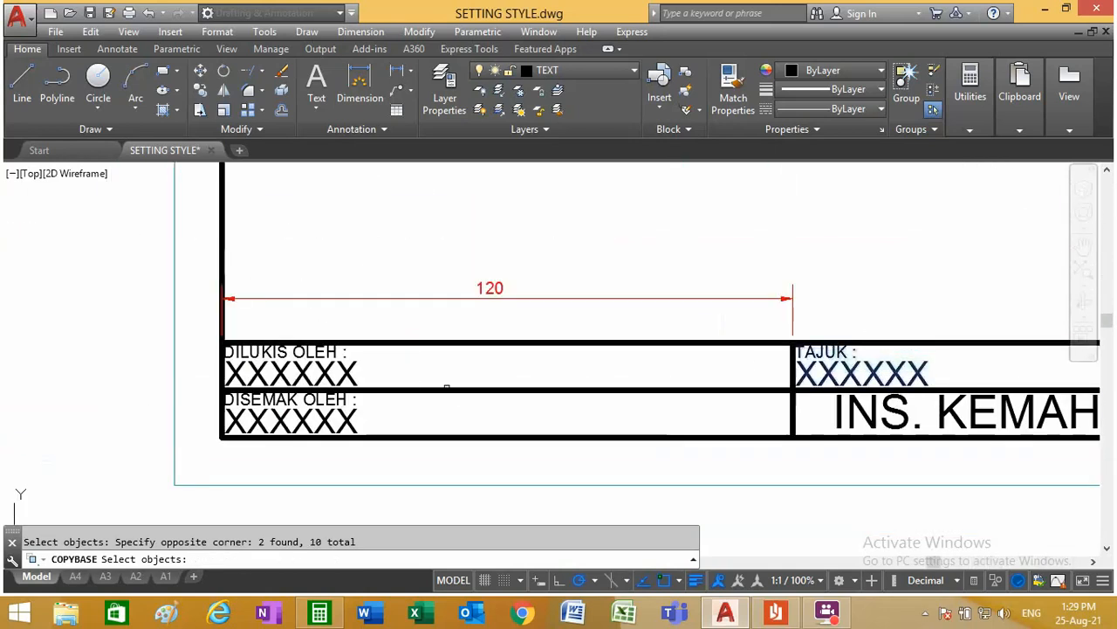
pyautogui.click(377, 379)
pyautogui.click(279, 351)
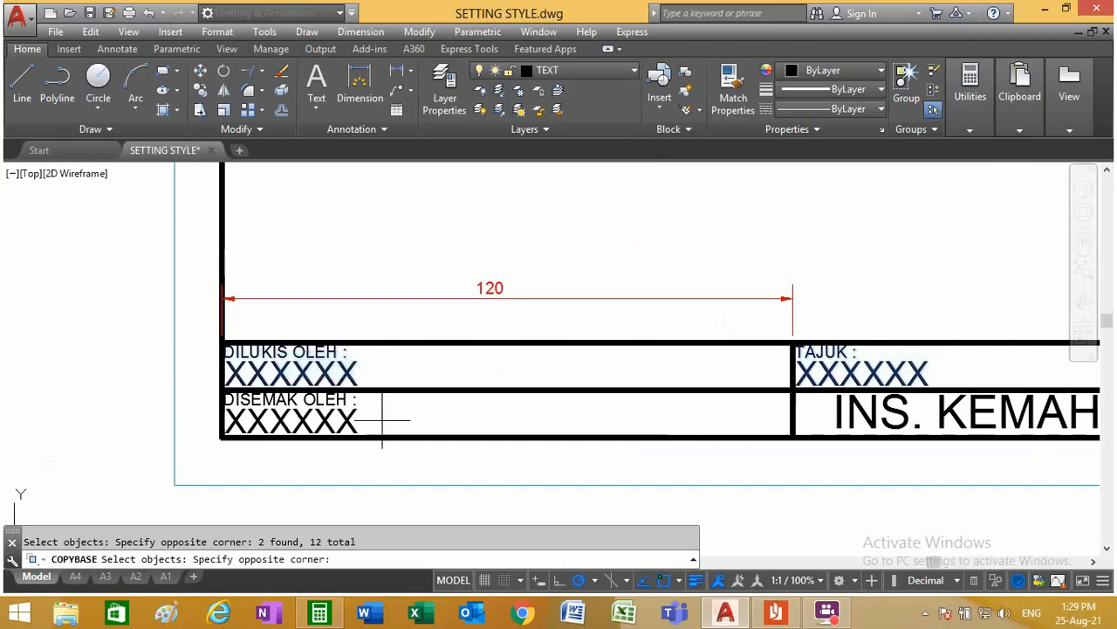
pyautogui.click(311, 399)
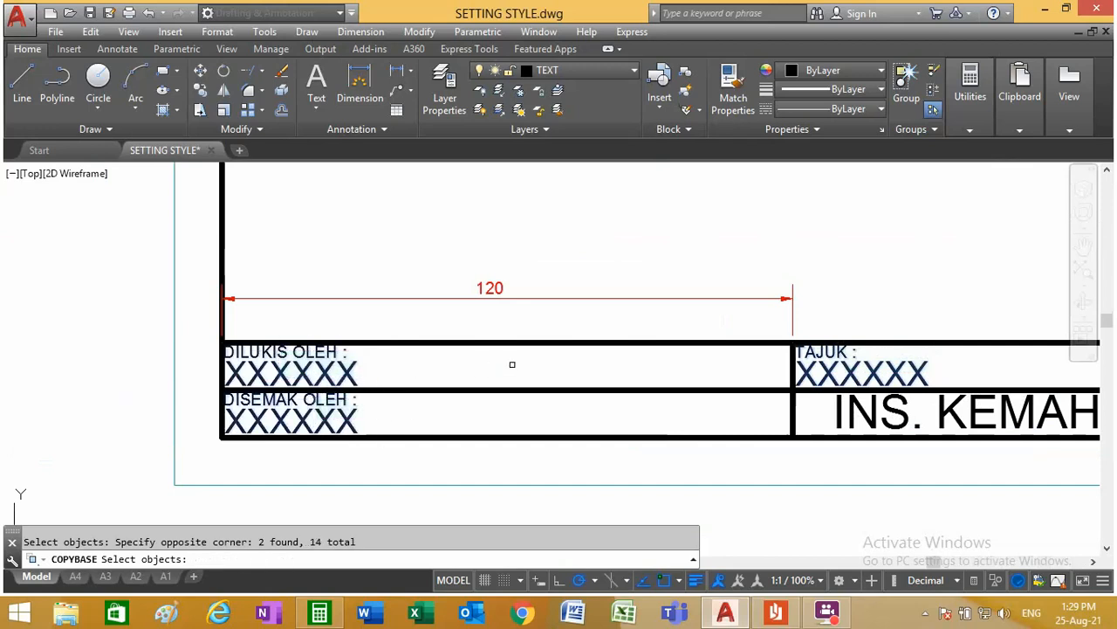
pyautogui.click(861, 401)
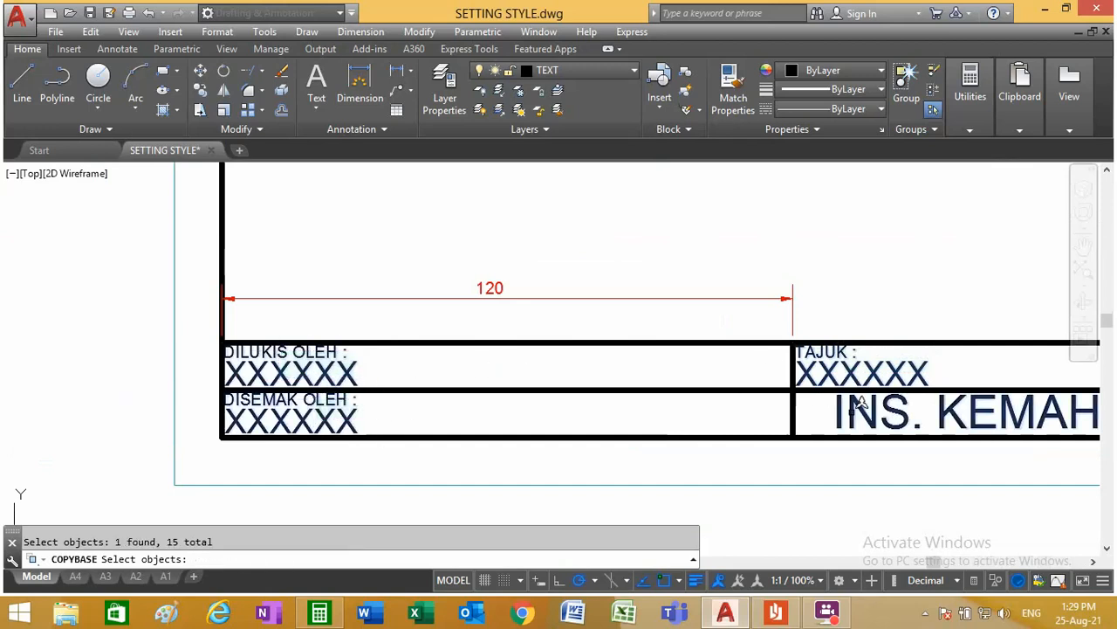
pyautogui.press('Return')
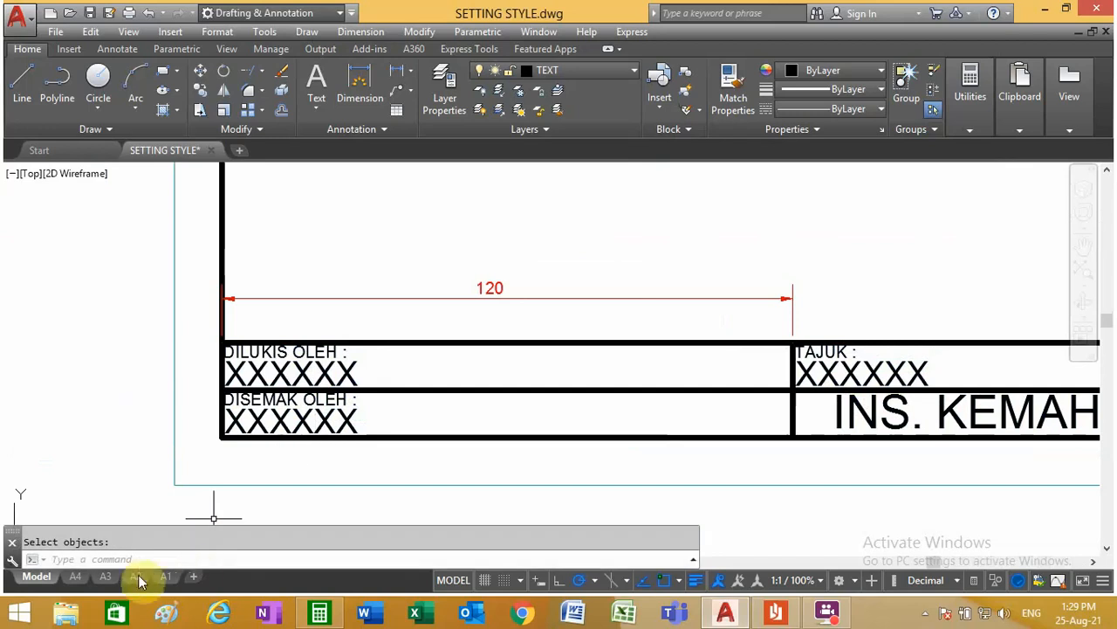
# Step: Paste the copied texts into the A3 layout at the crossing of the title block's middle row line and last column divider
pyautogui.click(105, 577)
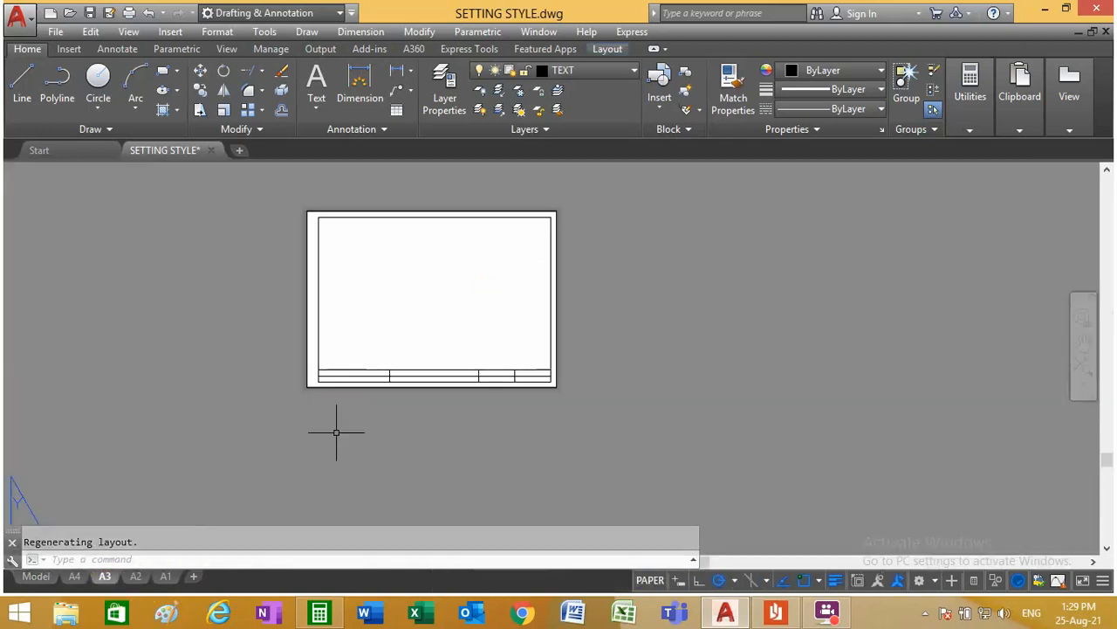
pyautogui.scroll(4, 355, 357)
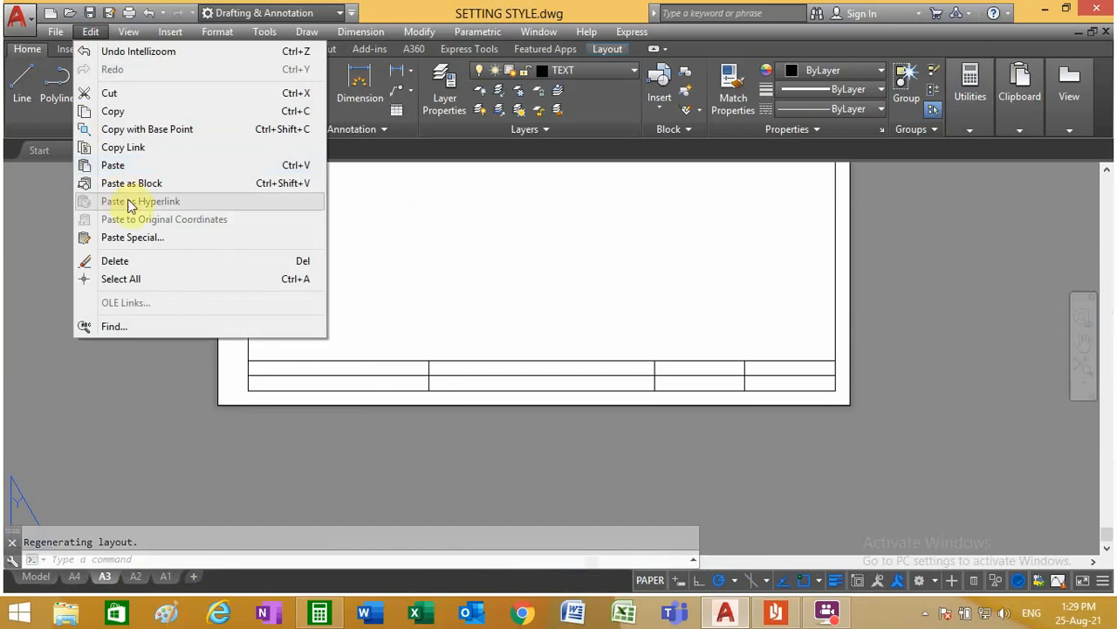
pyautogui.click(138, 165)
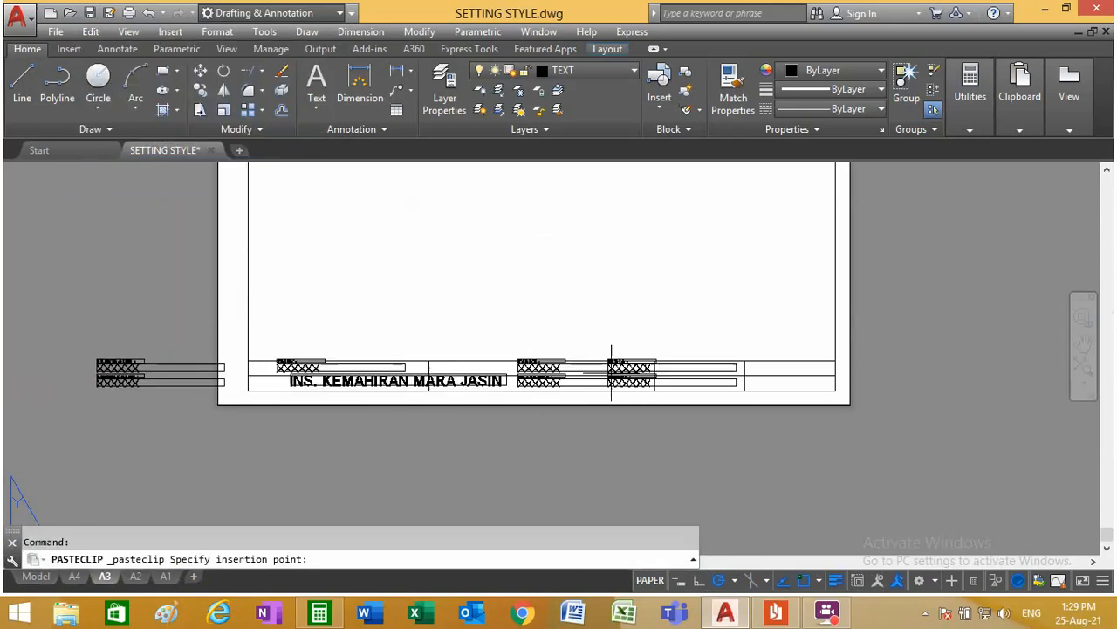
pyautogui.scroll(2, 743, 377)
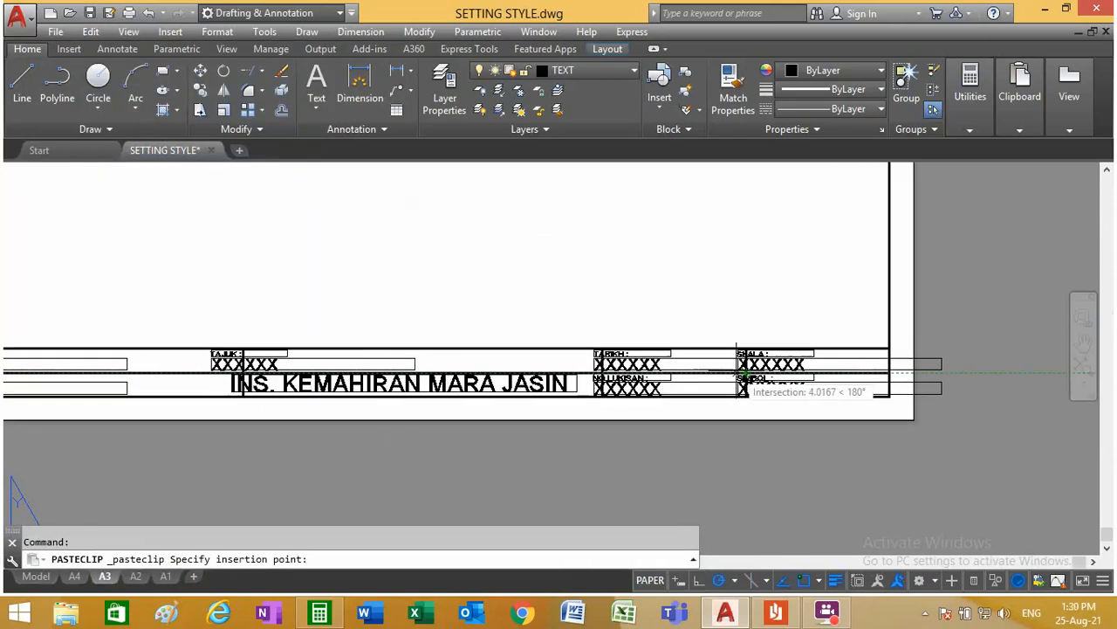
pyautogui.scroll(4, 747, 371)
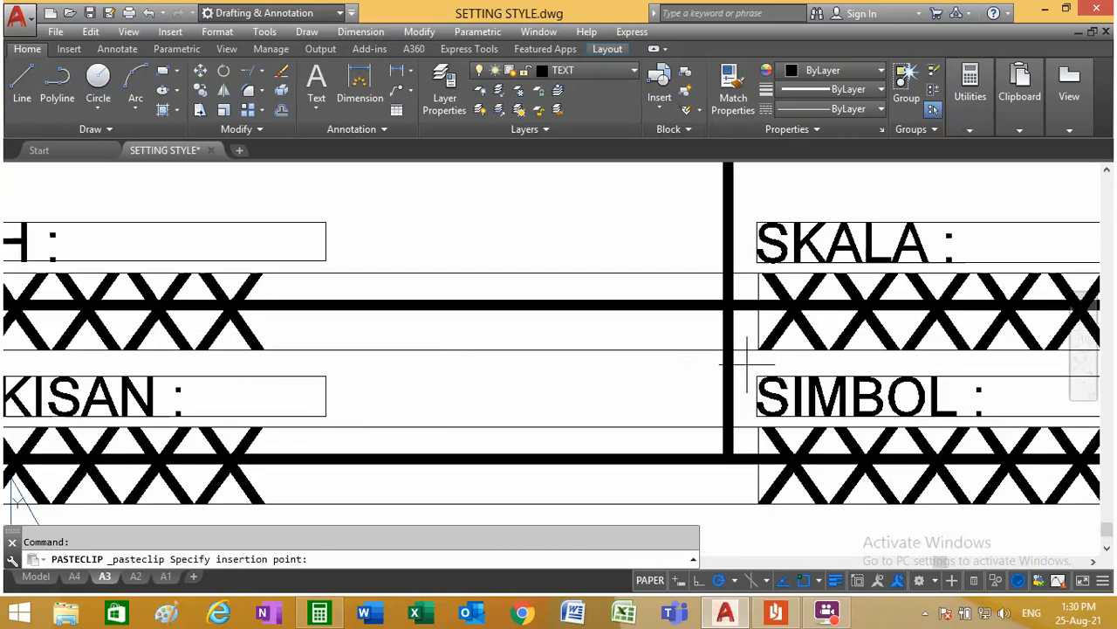
pyautogui.moveTo(748, 362); pyautogui.dragTo(729, 304, button='middle')
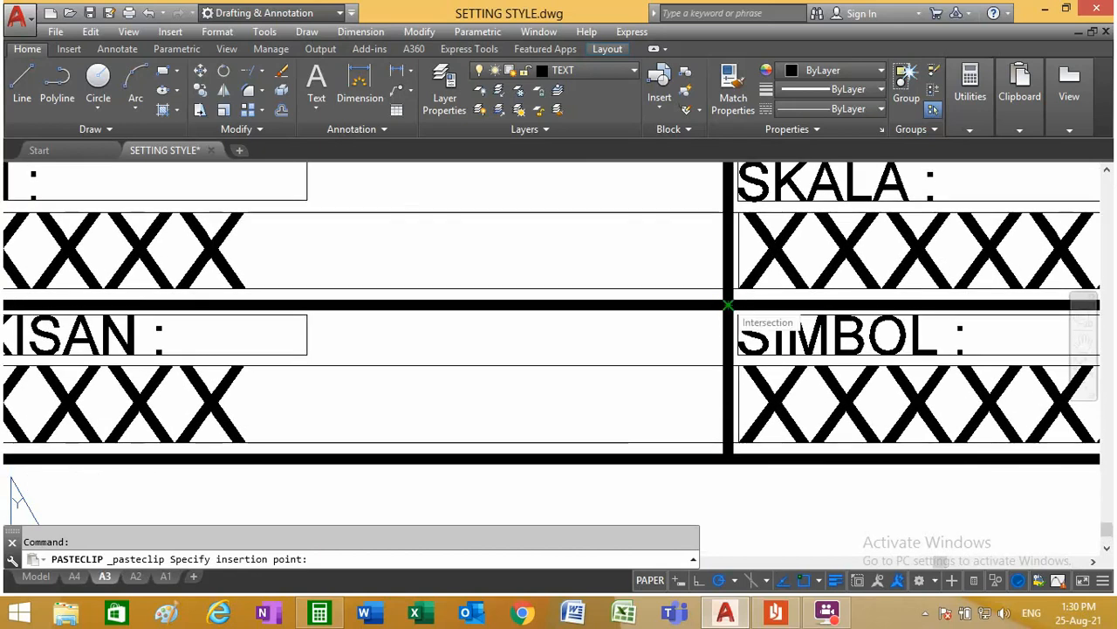
pyautogui.scroll(-6, 729, 305)
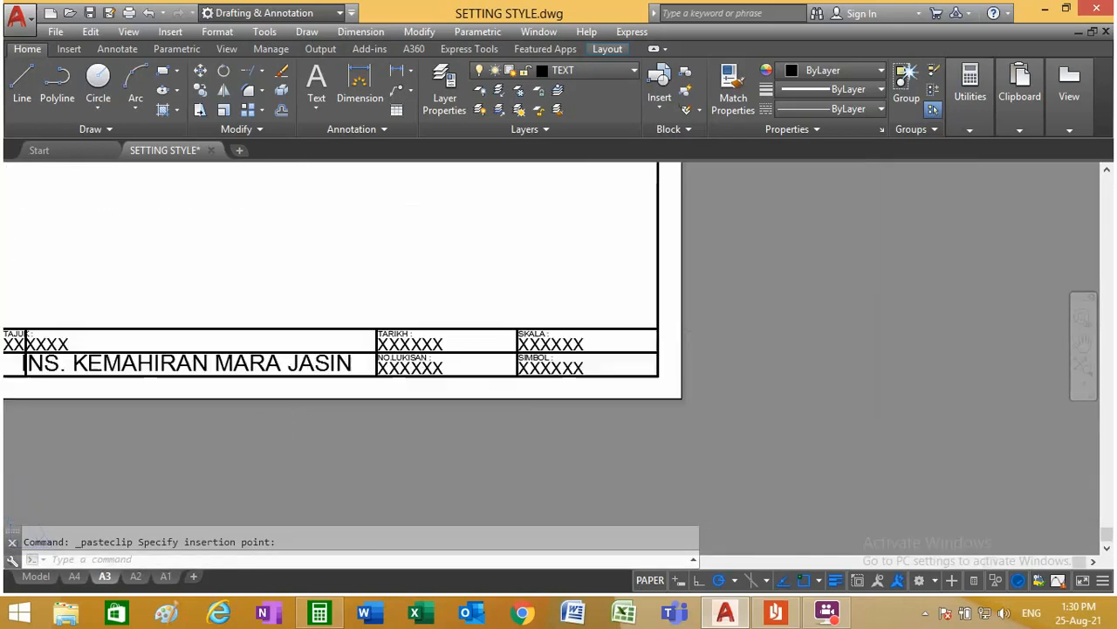
pyautogui.scroll(-2, 137, 369)
pyautogui.scroll(4, 162, 357)
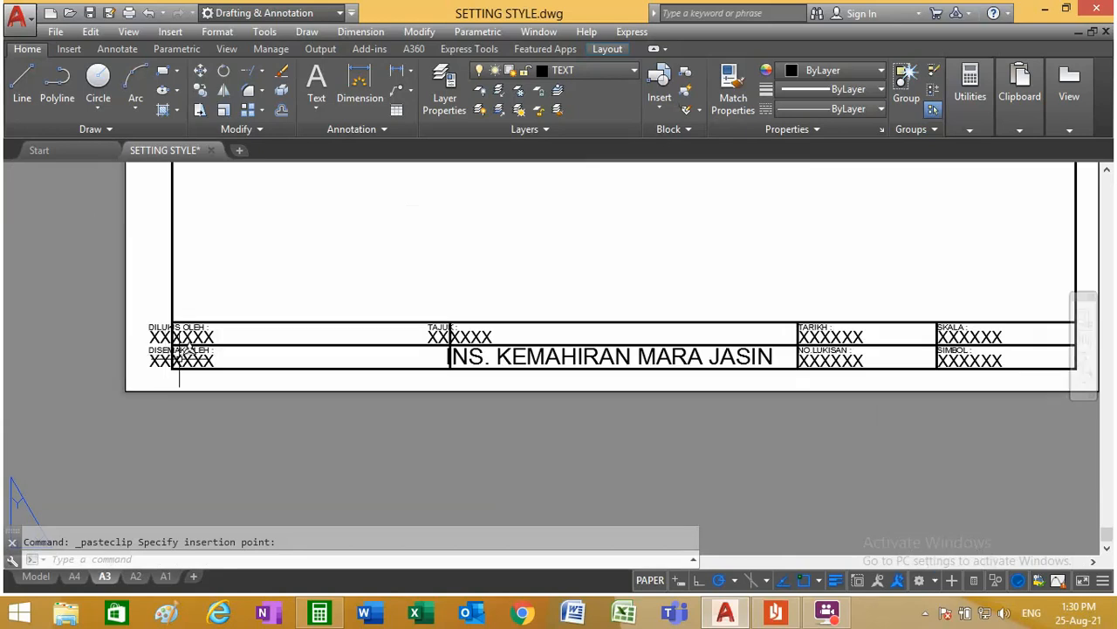
pyautogui.scroll(-2, 333, 376)
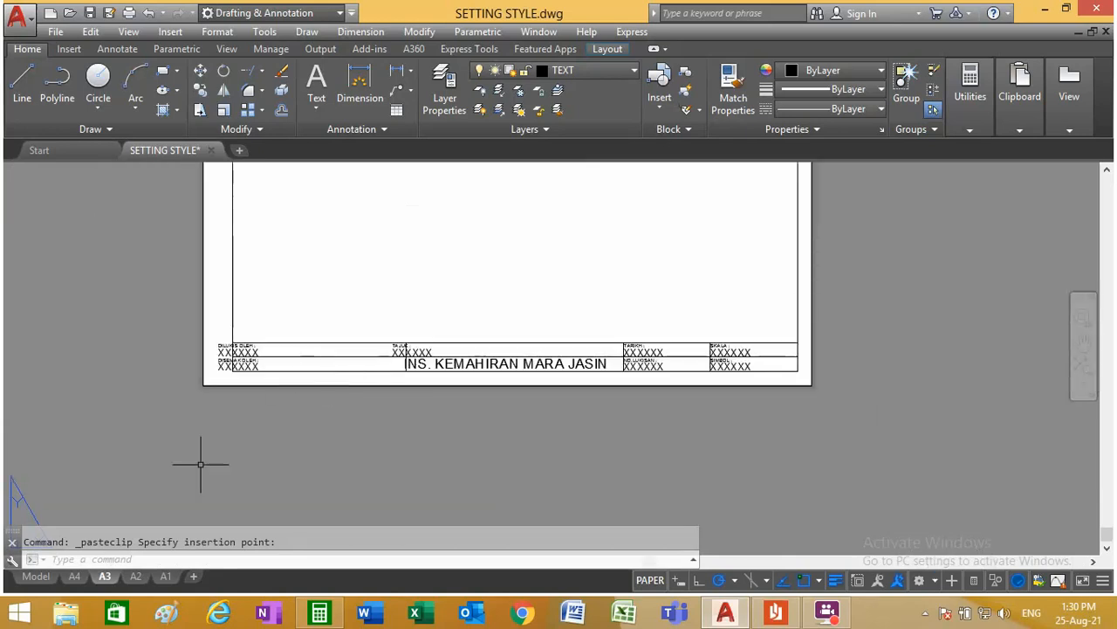
# Step: Compare the text positions in the A4 layout and in the model's A3 title block
pyautogui.click(86, 575)
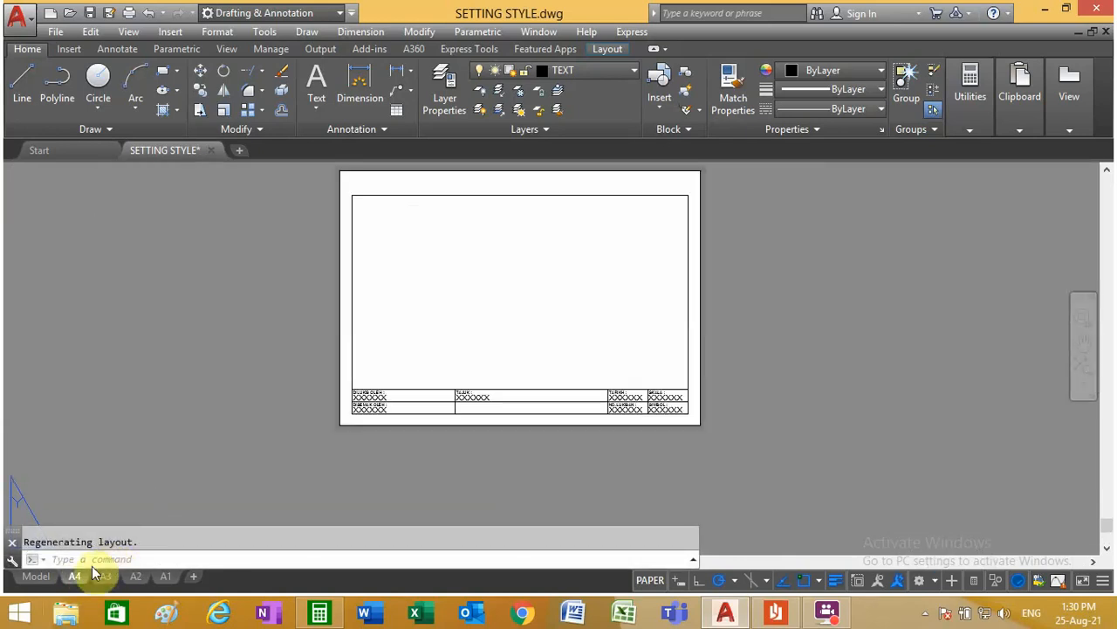
pyautogui.click(36, 576)
pyautogui.scroll(-3, 323, 432)
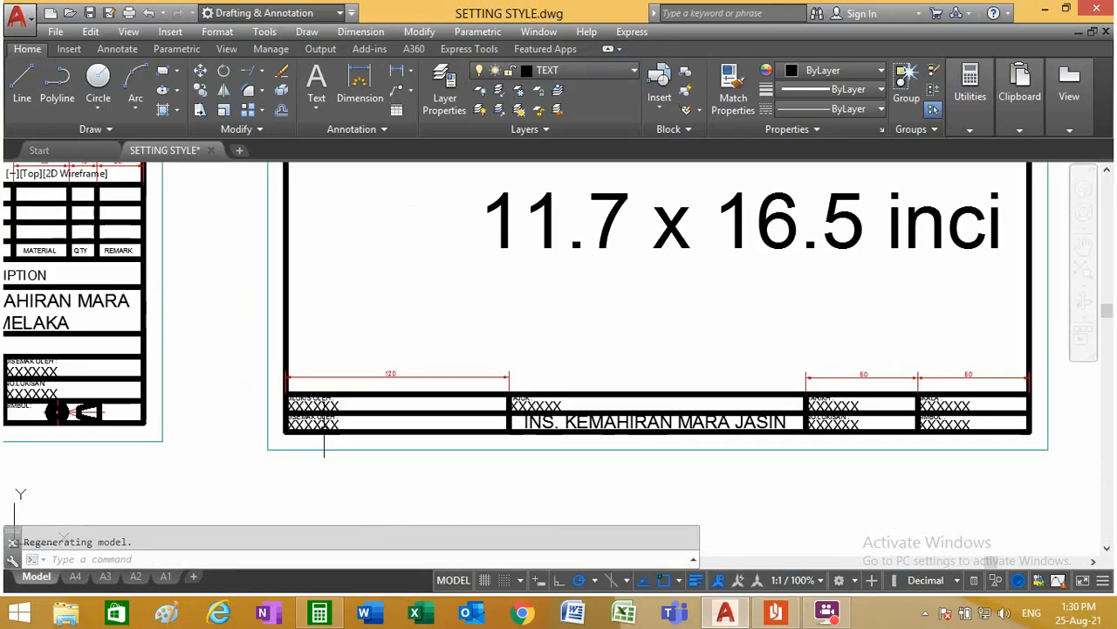
pyautogui.scroll(4, 933, 378)
pyautogui.scroll(-2, 725, 404)
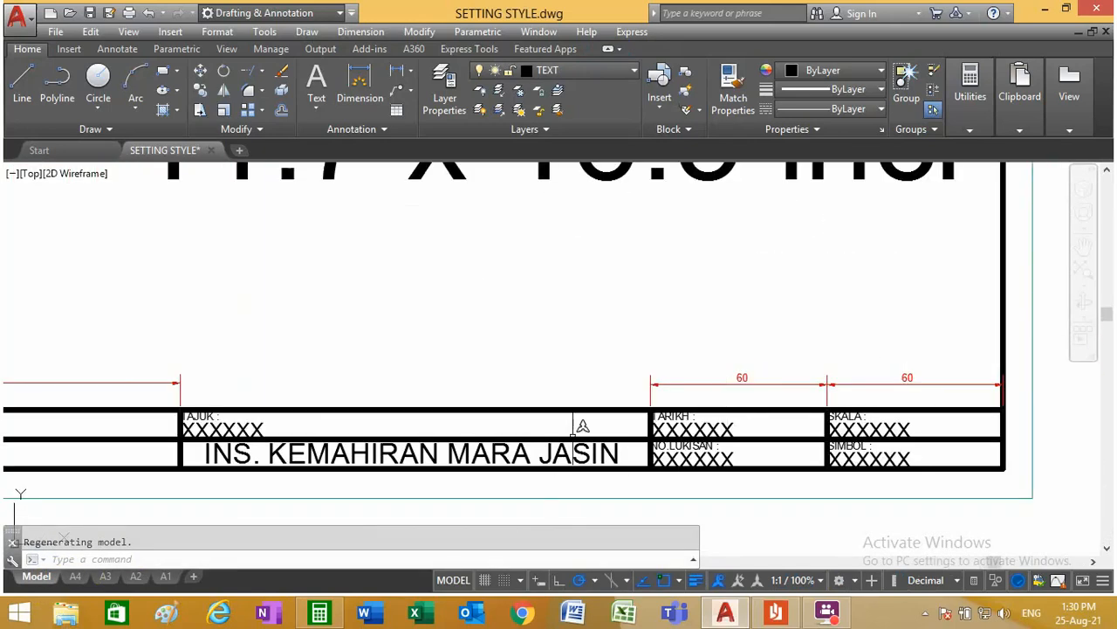
pyautogui.scroll(-5, 575, 425)
# Step: Move the DILUKIS OLEH and DISEMAK OLEH texts in the A3 layout horizontally to the right, inside the first column's cells
pyautogui.click(104, 576)
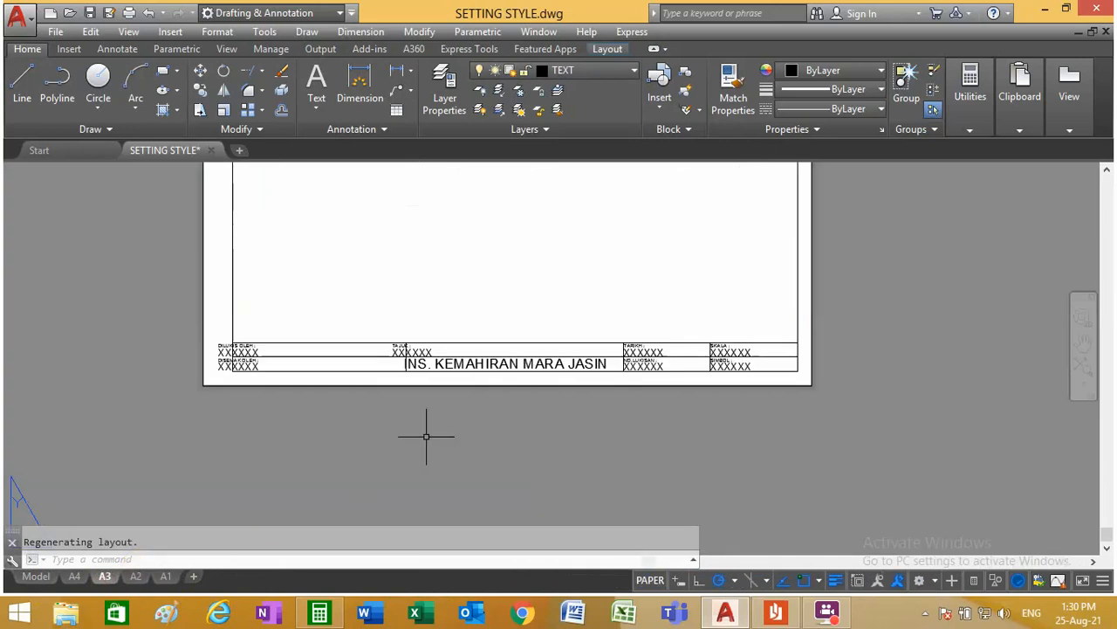
pyautogui.scroll(3, 197, 338)
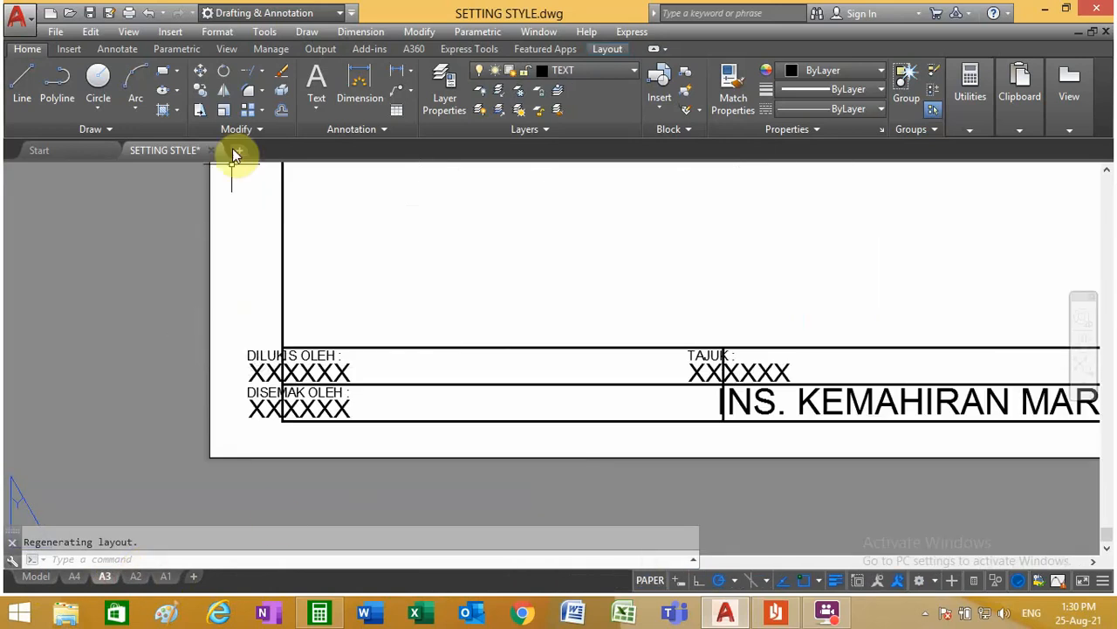
pyautogui.click(202, 75)
pyautogui.click(264, 370)
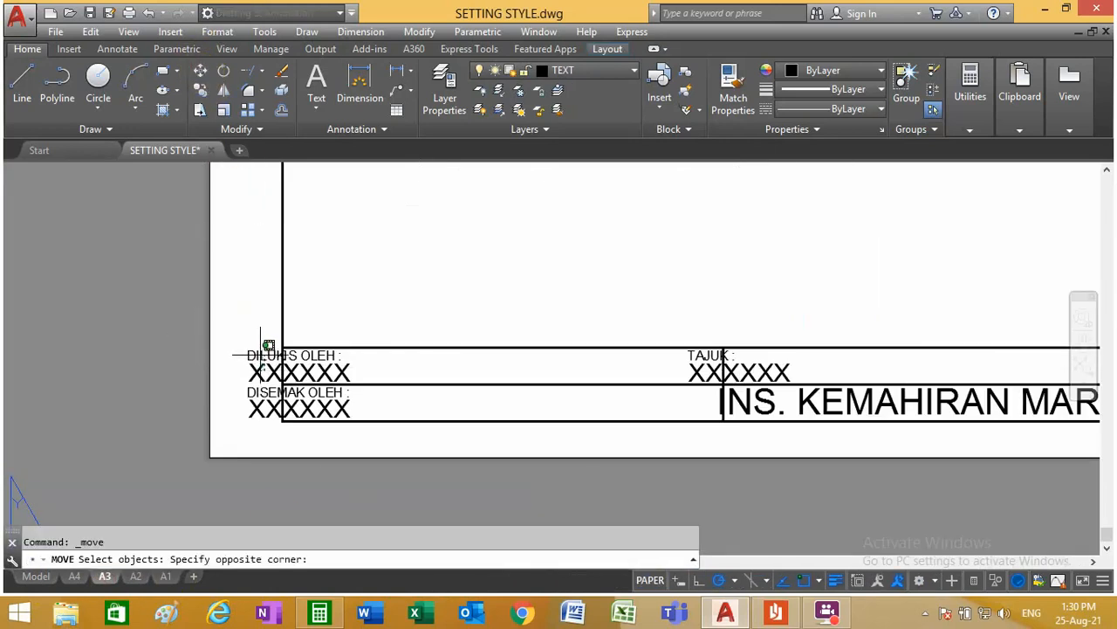
pyautogui.click(260, 355)
pyautogui.click(263, 419)
pyautogui.click(255, 401)
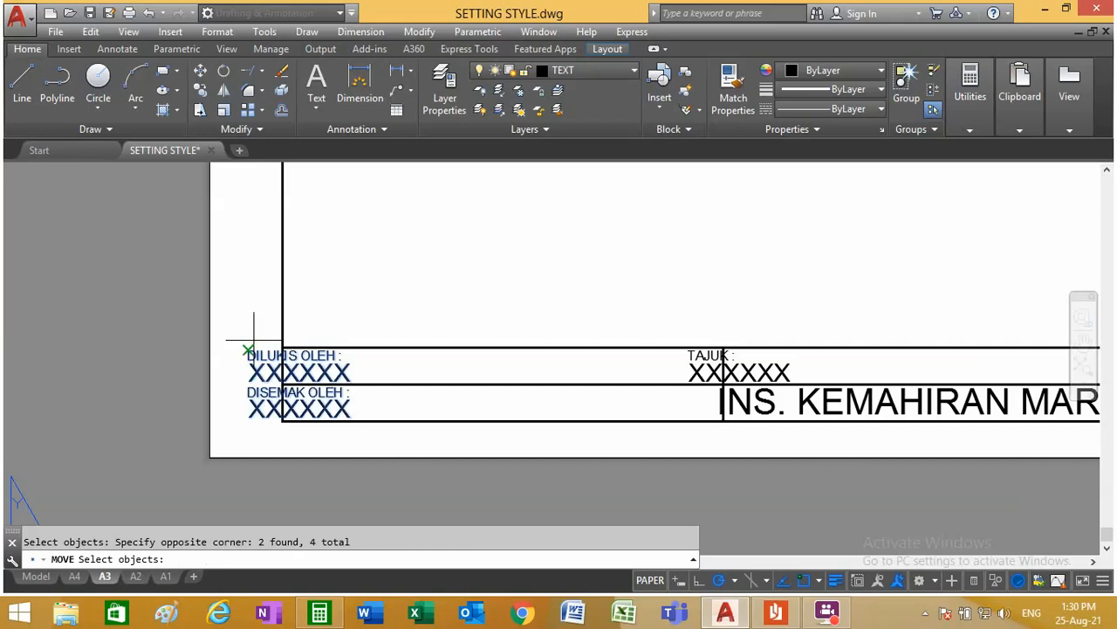
pyautogui.press('Return')
pyautogui.scroll(4, 368, 369)
pyautogui.click(358, 347)
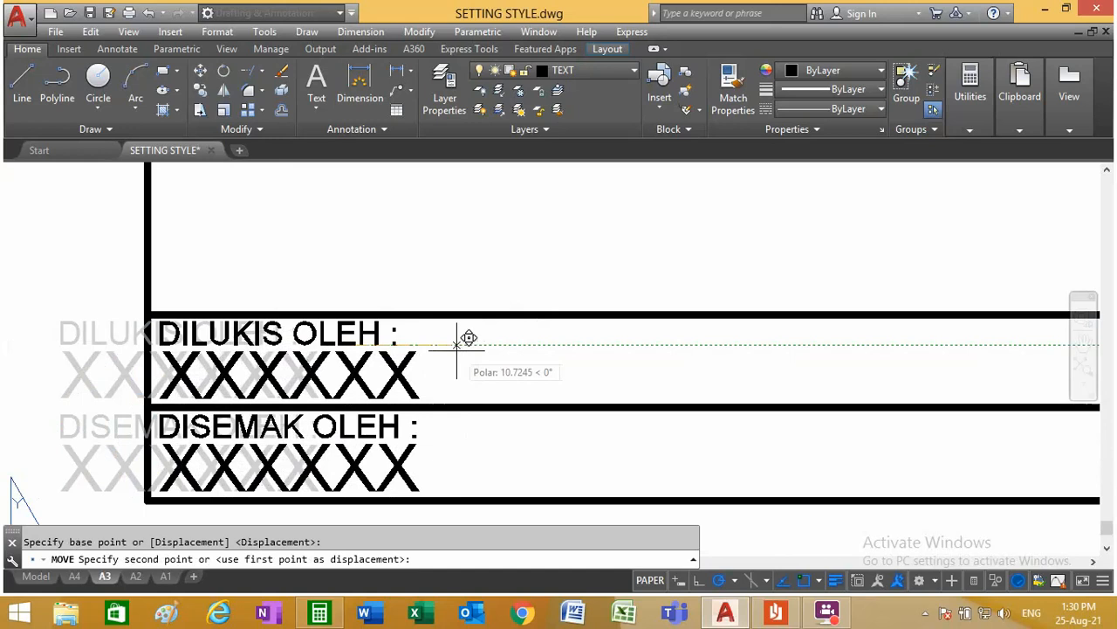
pyautogui.click(457, 347)
pyautogui.scroll(-5, 458, 353)
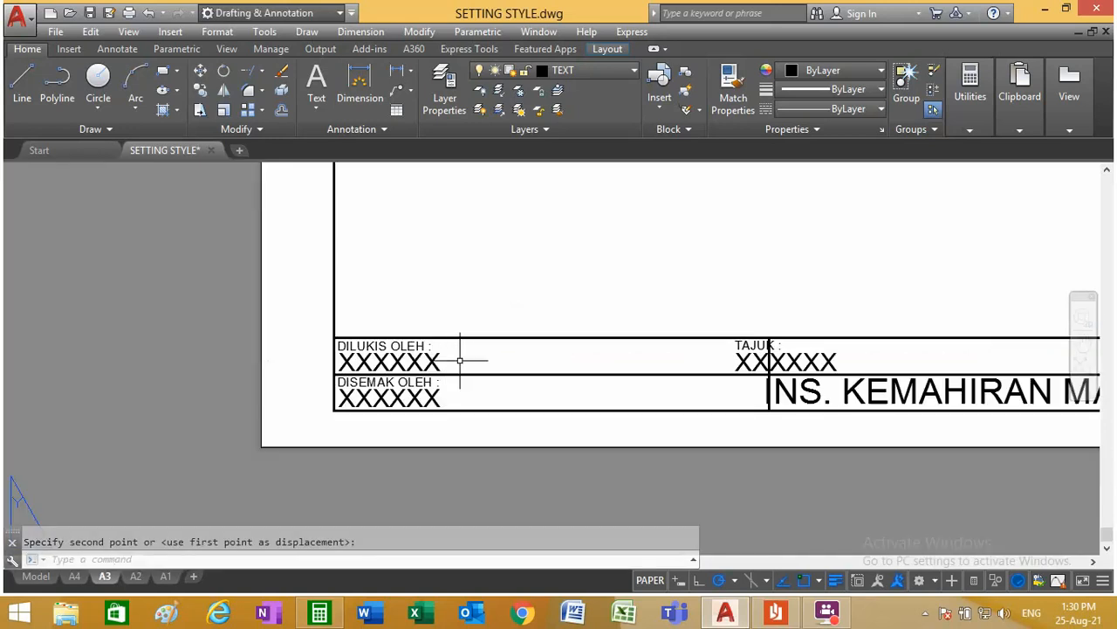
# Step: Move the TAJUK label and its XXXXXX text horizontally to the right by about 11 units, inside the middle column's upper cell
pyautogui.scroll(-5, 1042, 324)
pyautogui.scroll(8, 1001, 362)
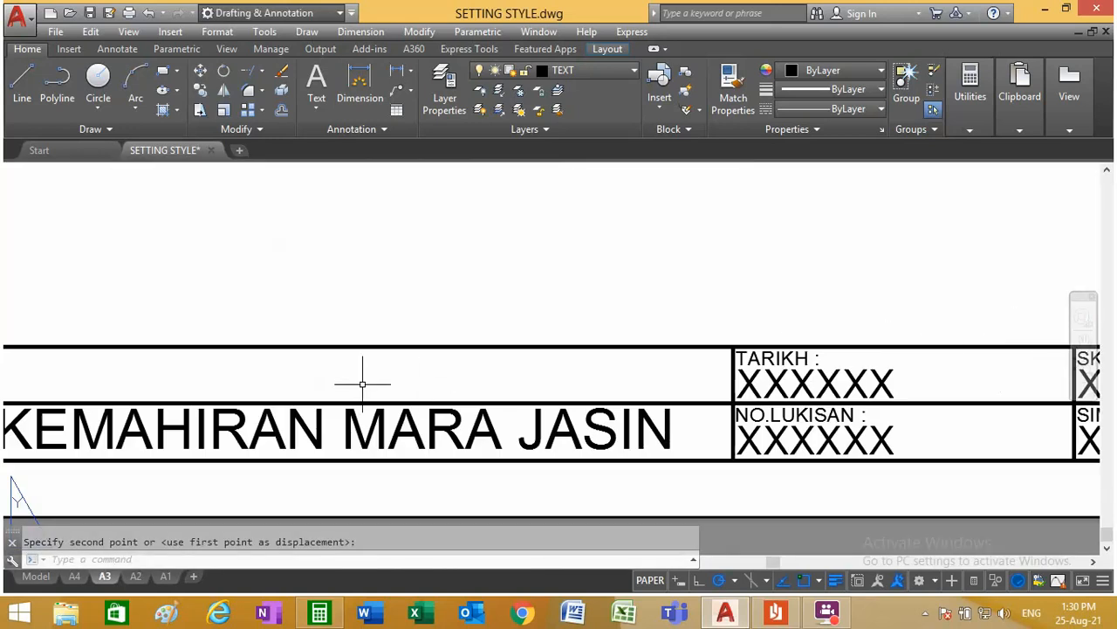
pyautogui.scroll(-5, 363, 384)
pyautogui.scroll(6, 197, 254)
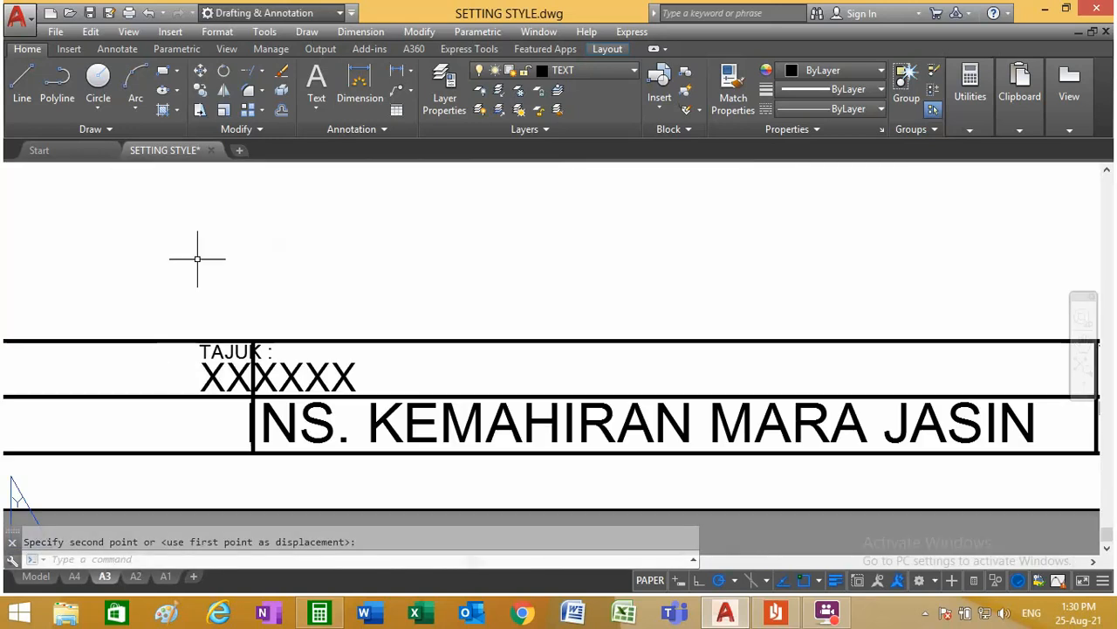
pyautogui.click(200, 73)
pyautogui.click(225, 370)
pyautogui.click(202, 359)
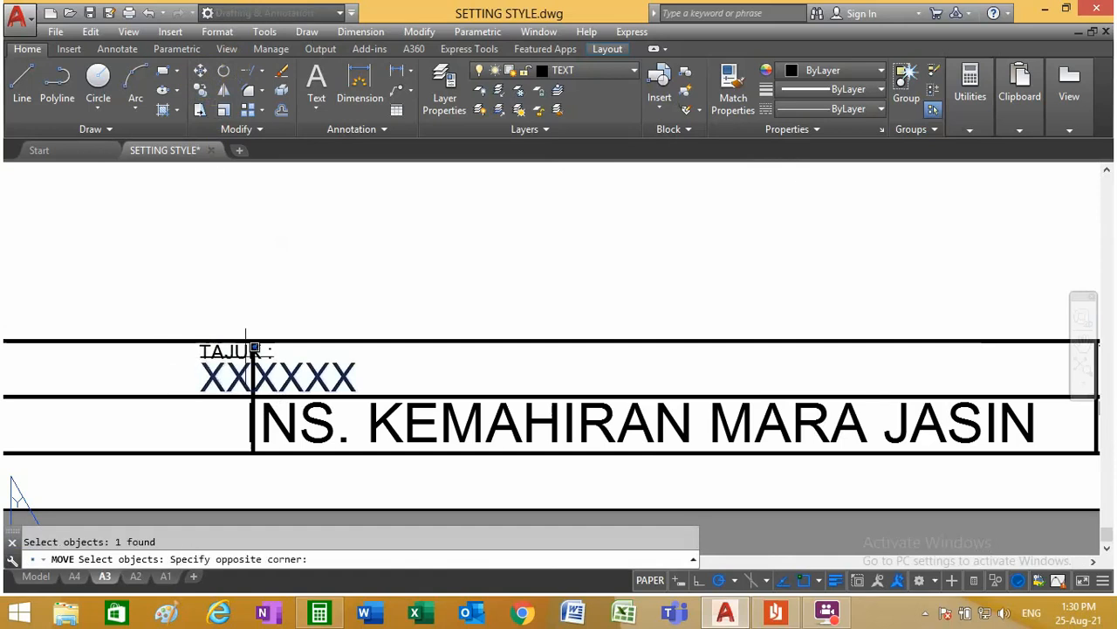
pyautogui.click(204, 350)
pyautogui.click(221, 351)
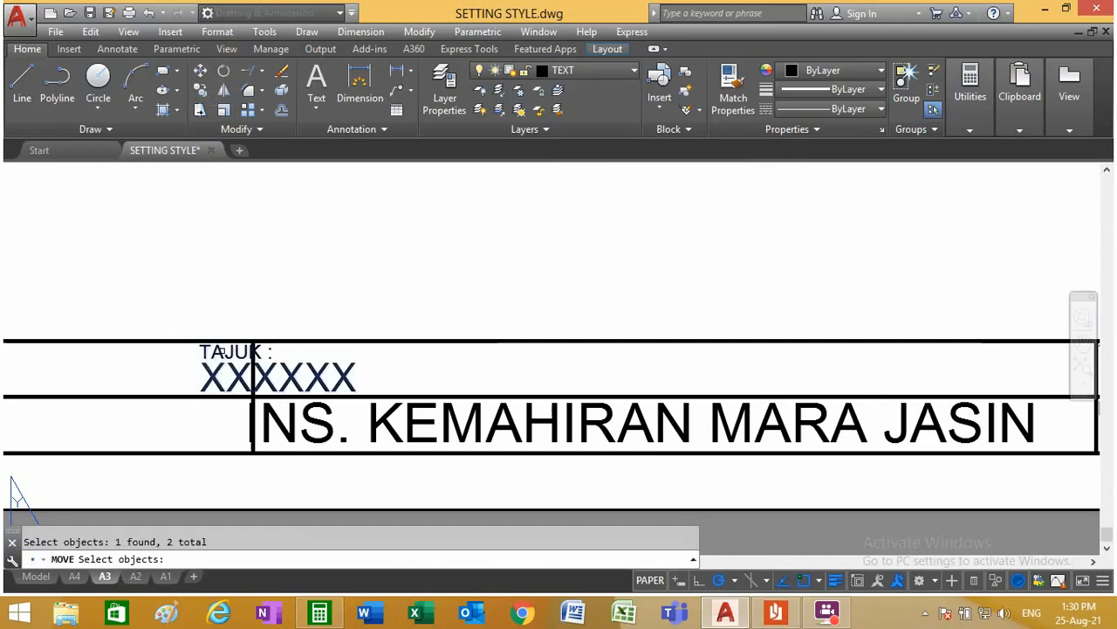
pyautogui.press('Return')
pyautogui.click(420, 361)
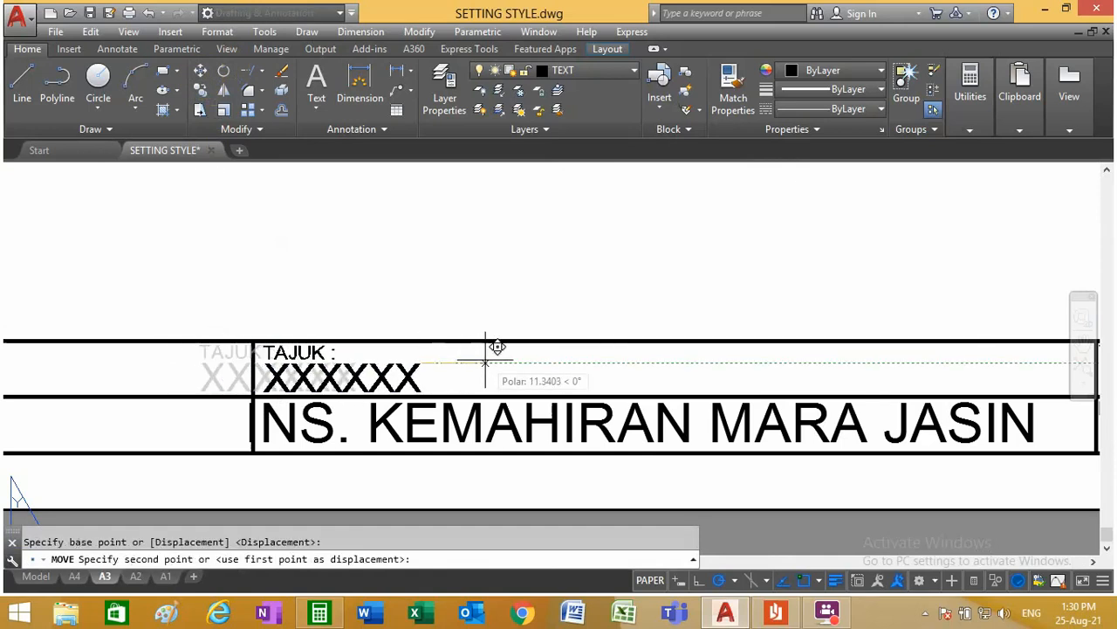
pyautogui.click(486, 361)
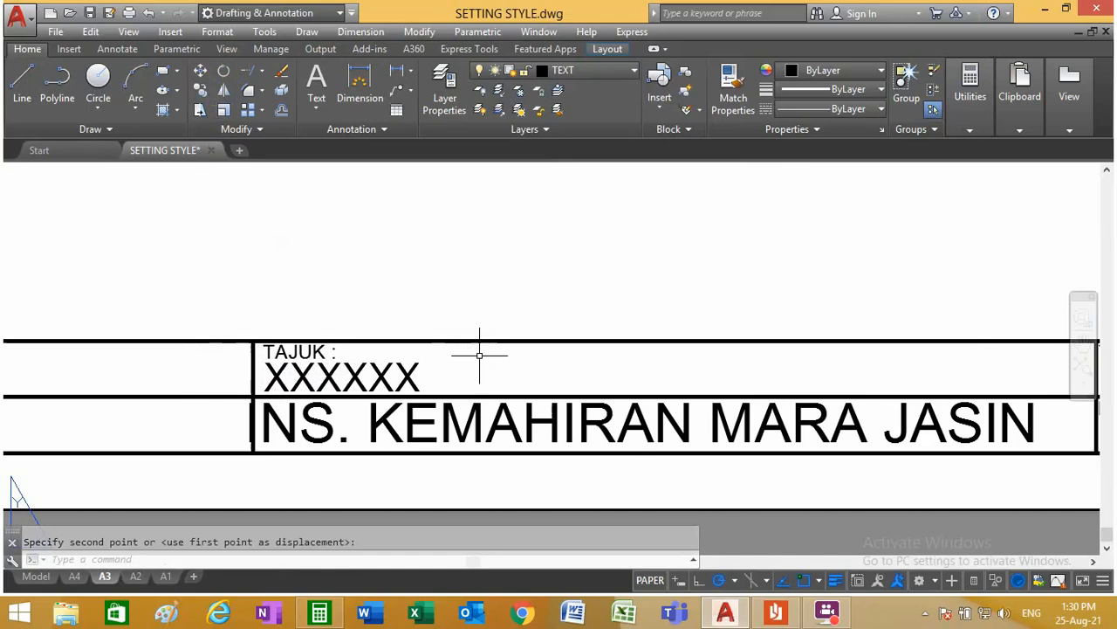
# Step: Move the INS. KEMAHIRAN MARA JASIN text horizontally to the right by about 6 units, inside its cell below TAJUK
pyautogui.click(199, 73)
pyautogui.scroll(-2, 661, 420)
pyautogui.scroll(5, 646, 399)
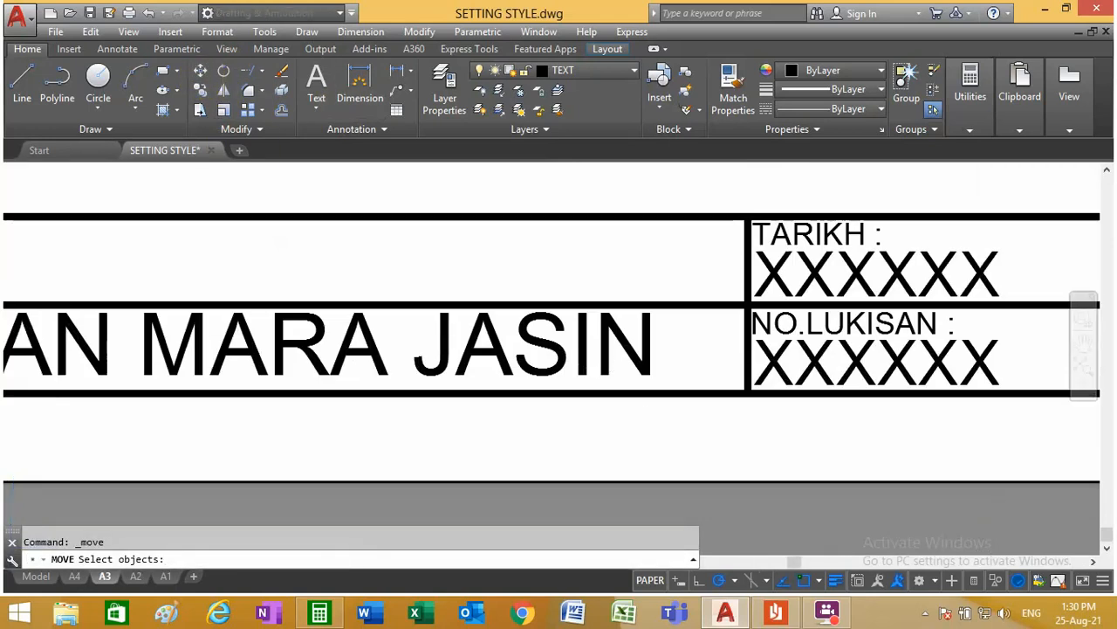
pyautogui.scroll(-4, 462, 369)
pyautogui.scroll(3, 348, 349)
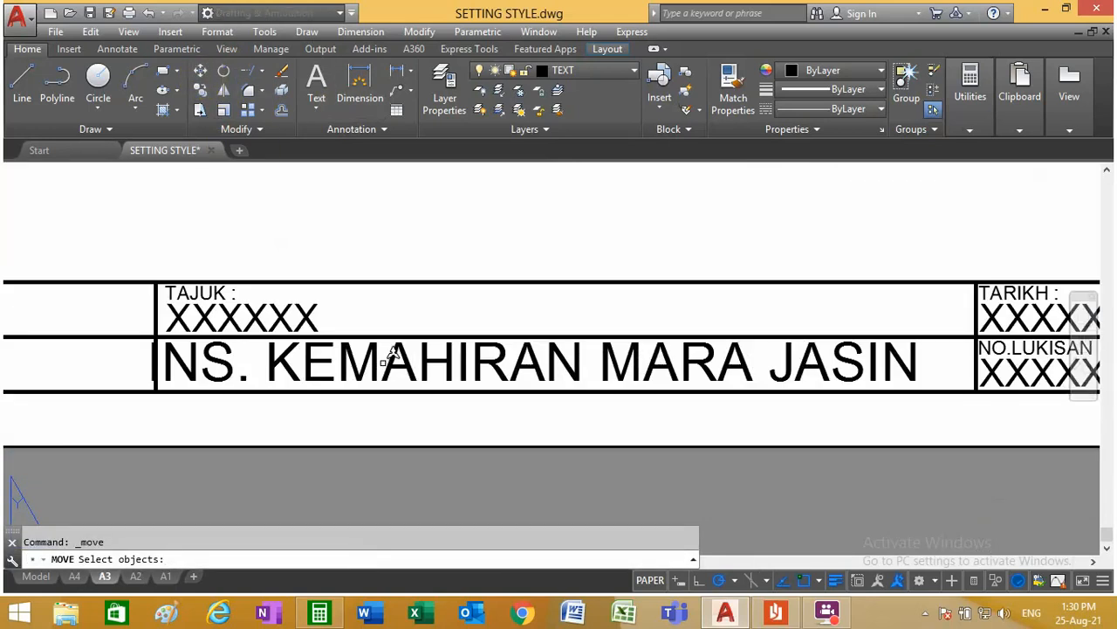
pyautogui.click(388, 358)
pyautogui.press('Return')
pyautogui.click(436, 212)
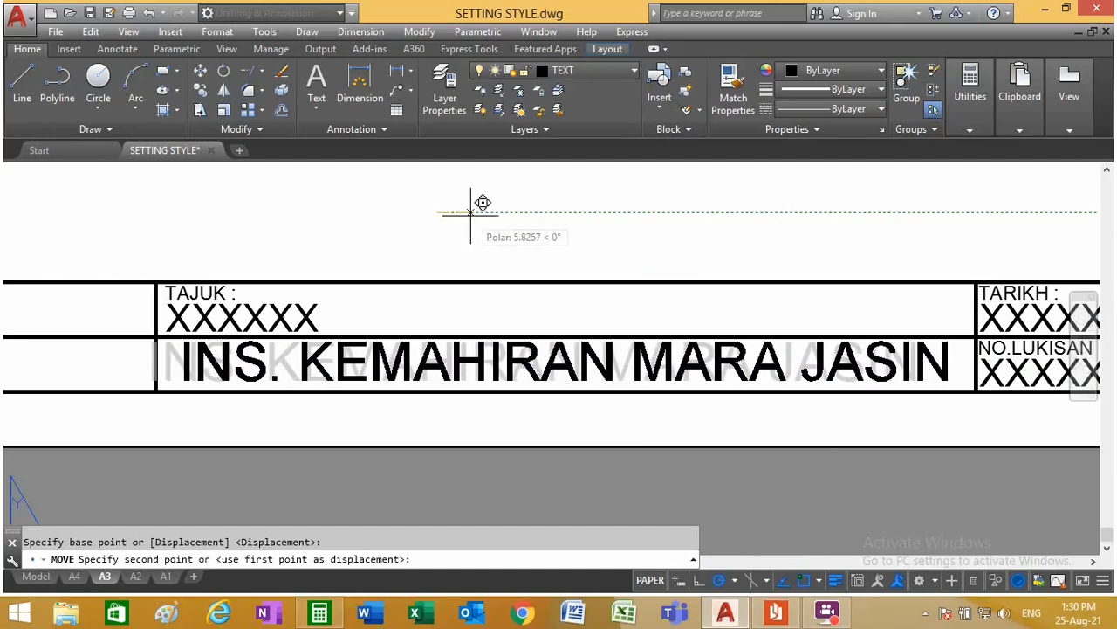
pyautogui.click(470, 212)
pyautogui.scroll(-1, 471, 275)
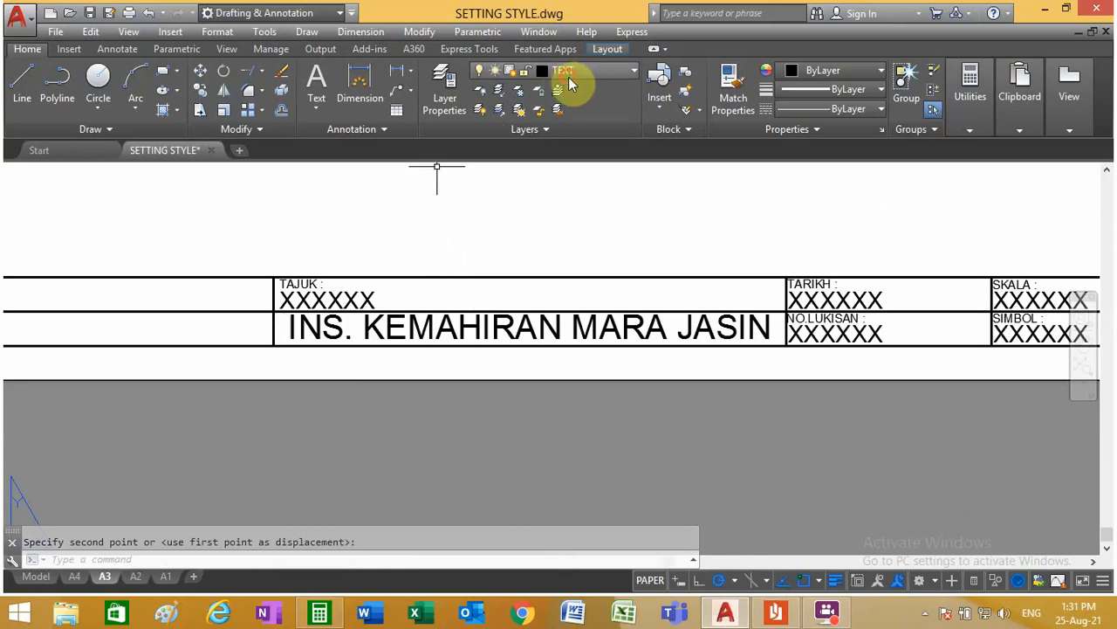
# Step: Make DL the current layer and add a linear dimension for the SKALA column's width above the title block
pyautogui.click(571, 71)
pyautogui.click(590, 91)
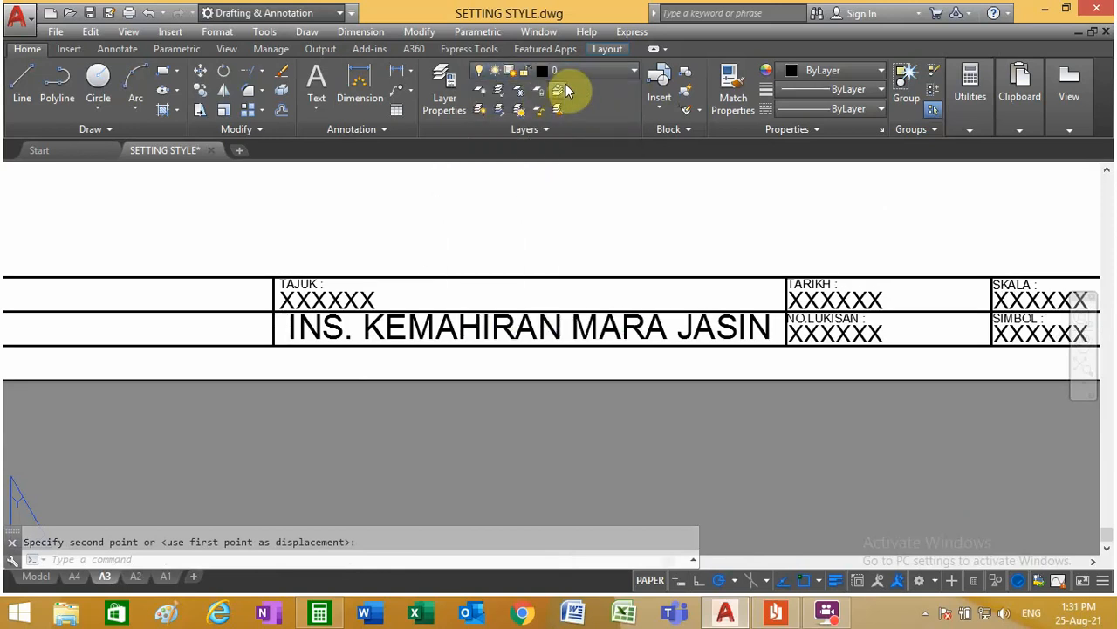
pyautogui.click(581, 71)
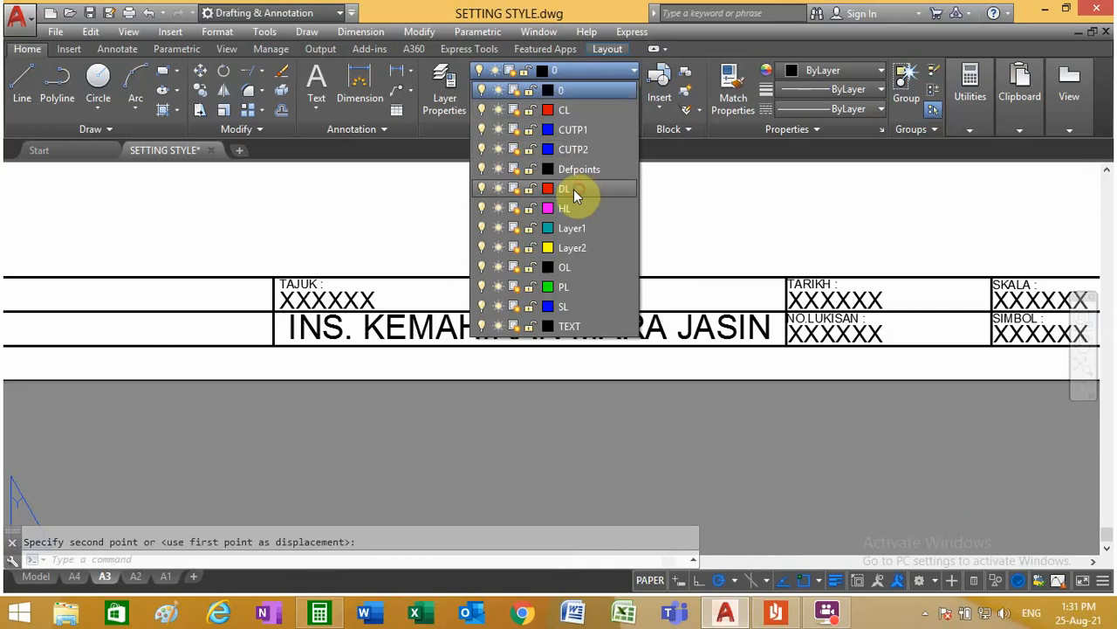
pyautogui.click(574, 189)
pyautogui.click(397, 70)
pyautogui.scroll(-2, 534, 310)
pyautogui.scroll(4, 956, 285)
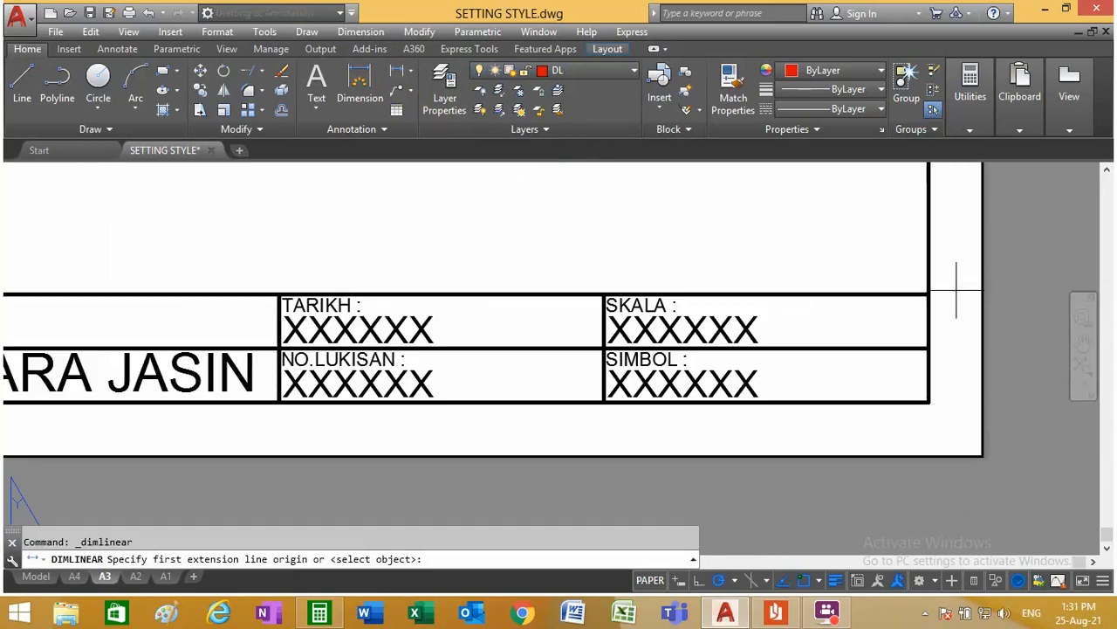
pyautogui.click(929, 294)
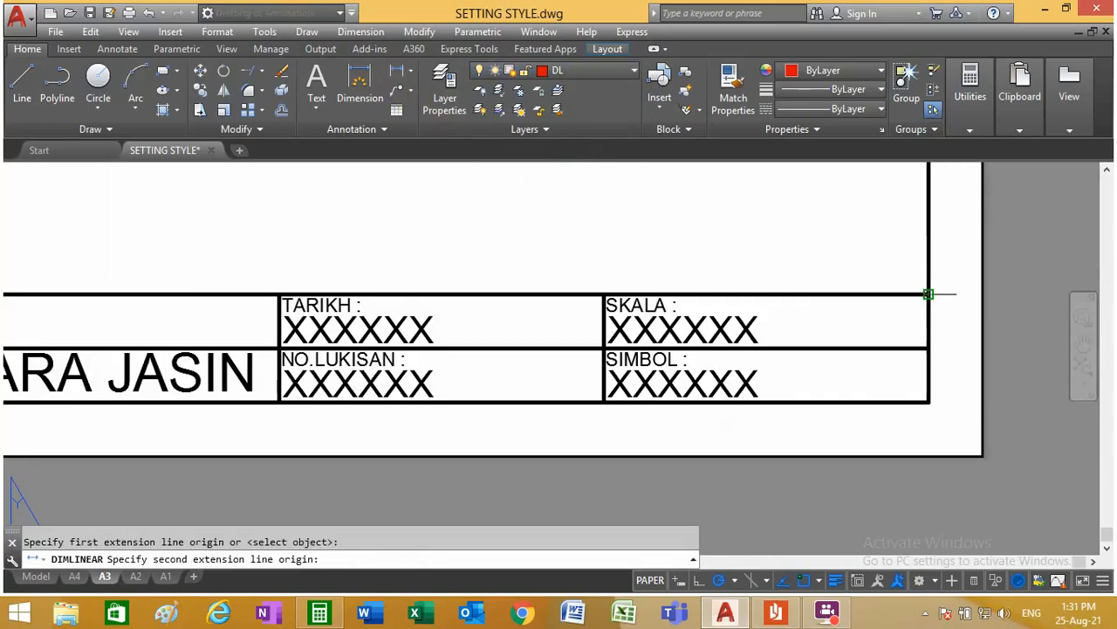
pyautogui.click(604, 295)
pyautogui.click(783, 249)
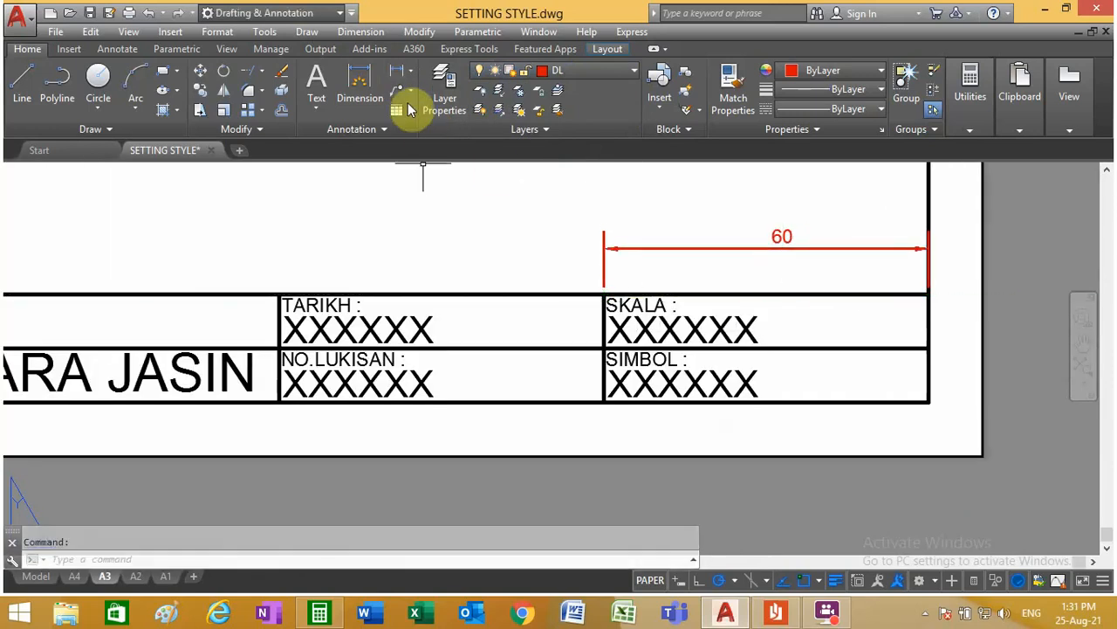
# Step: Add a linear dimension for the TARIKH column's width, aligned with the SKALA column's dimension line
pyautogui.click(397, 71)
pyautogui.click(603, 294)
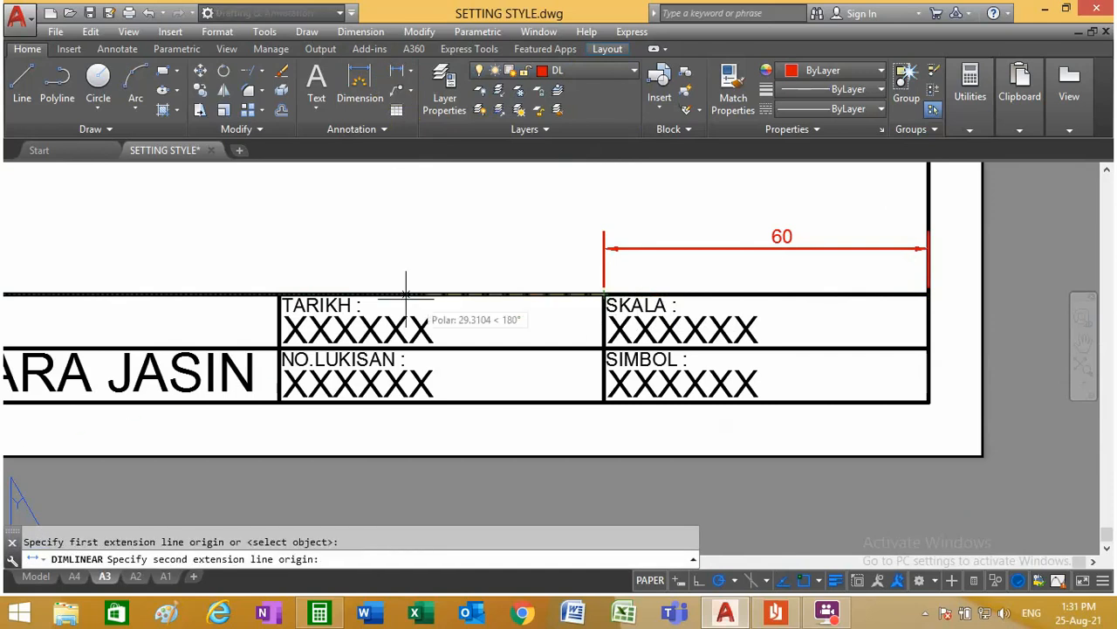
pyautogui.click(280, 295)
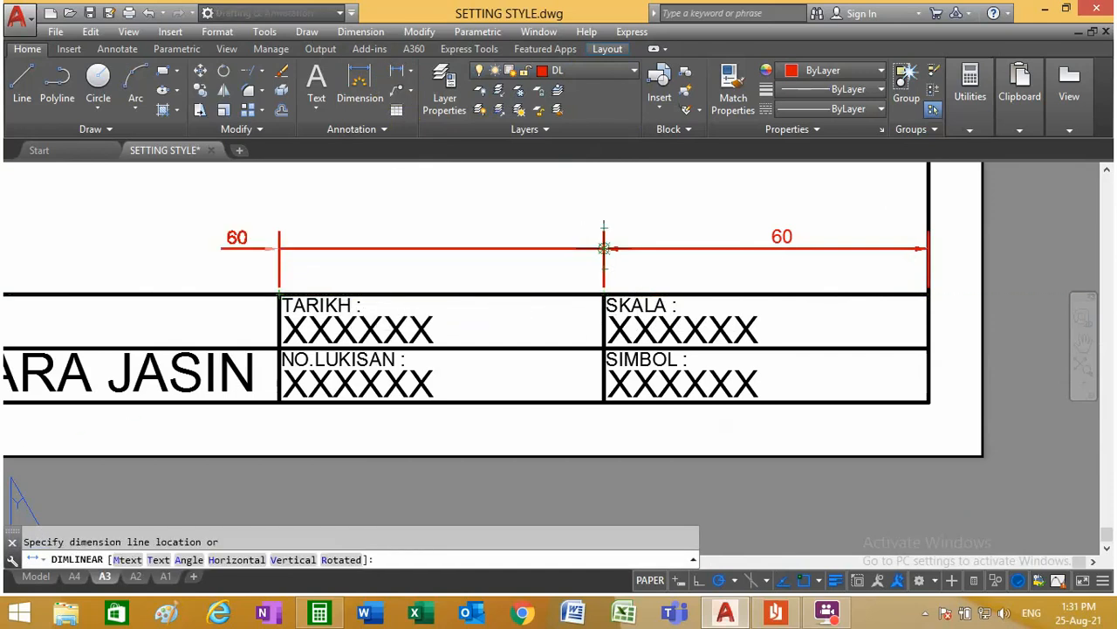
pyautogui.click(493, 249)
pyautogui.scroll(-5, 625, 314)
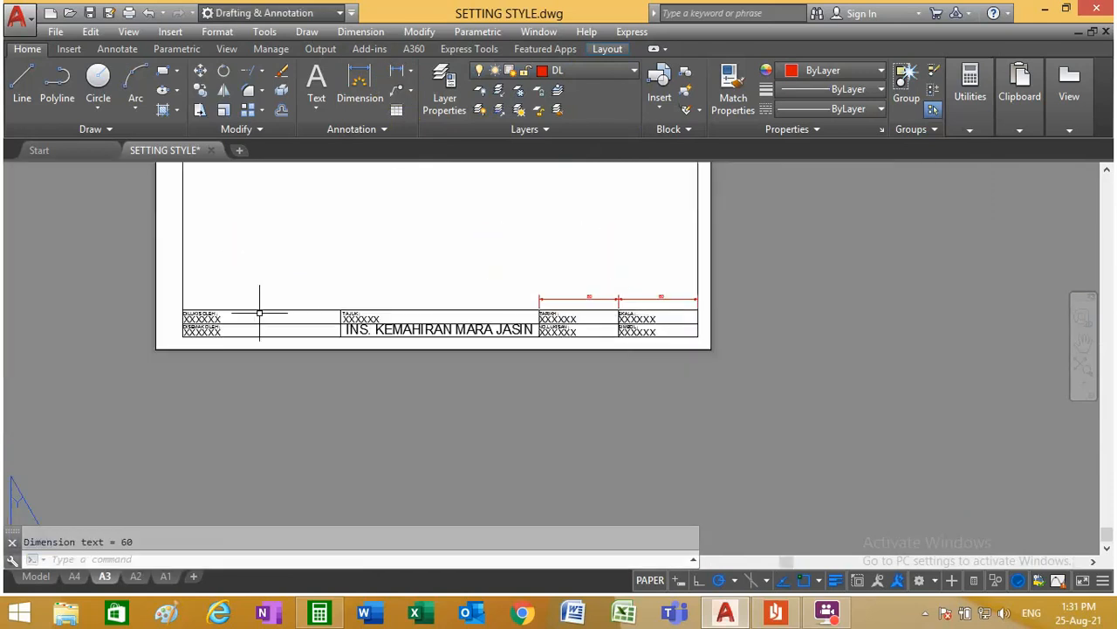
# Step: Add a linear dimension for the DILUKIS OLEH column's width, placed above the title block
pyautogui.scroll(2, 361, 297)
pyautogui.click(394, 73)
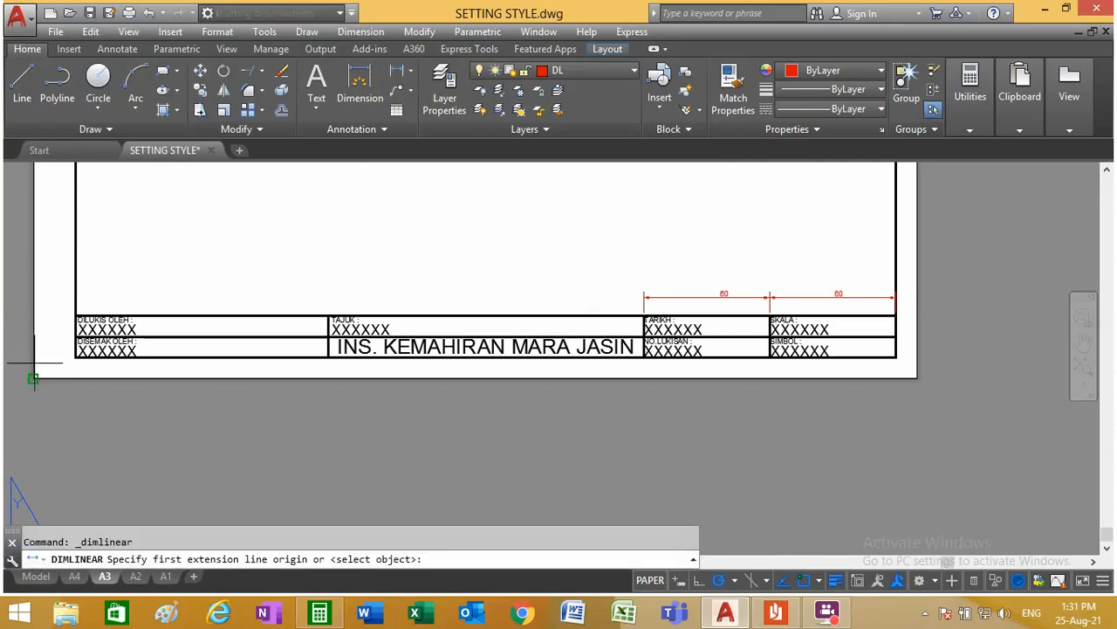
pyautogui.click(76, 315)
pyautogui.click(328, 316)
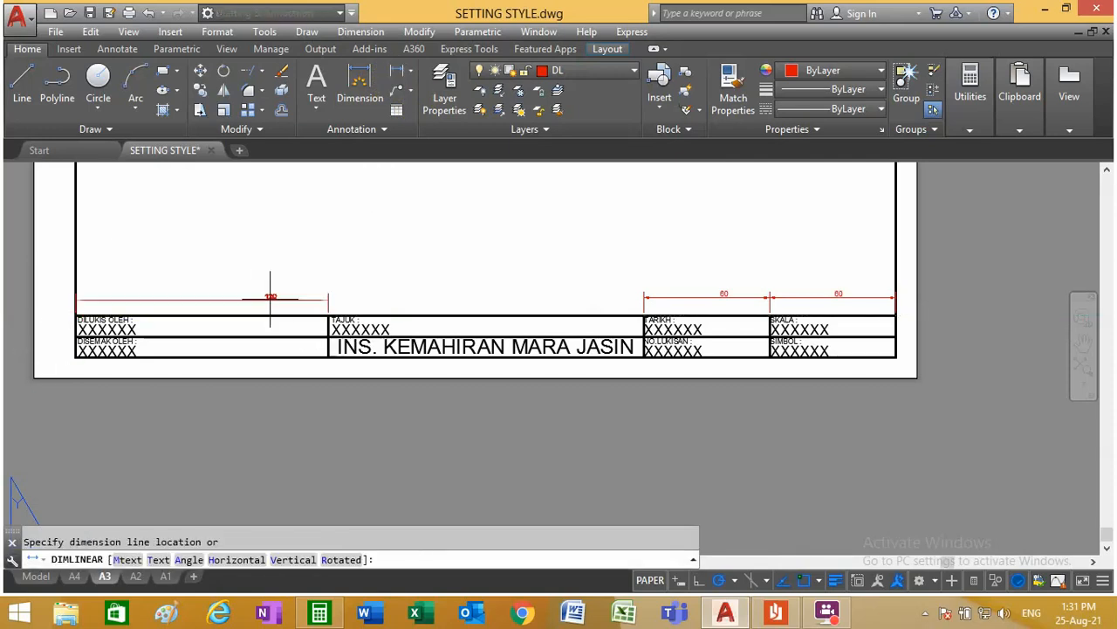
pyautogui.scroll(5, 150, 282)
pyautogui.scroll(-2, 135, 271)
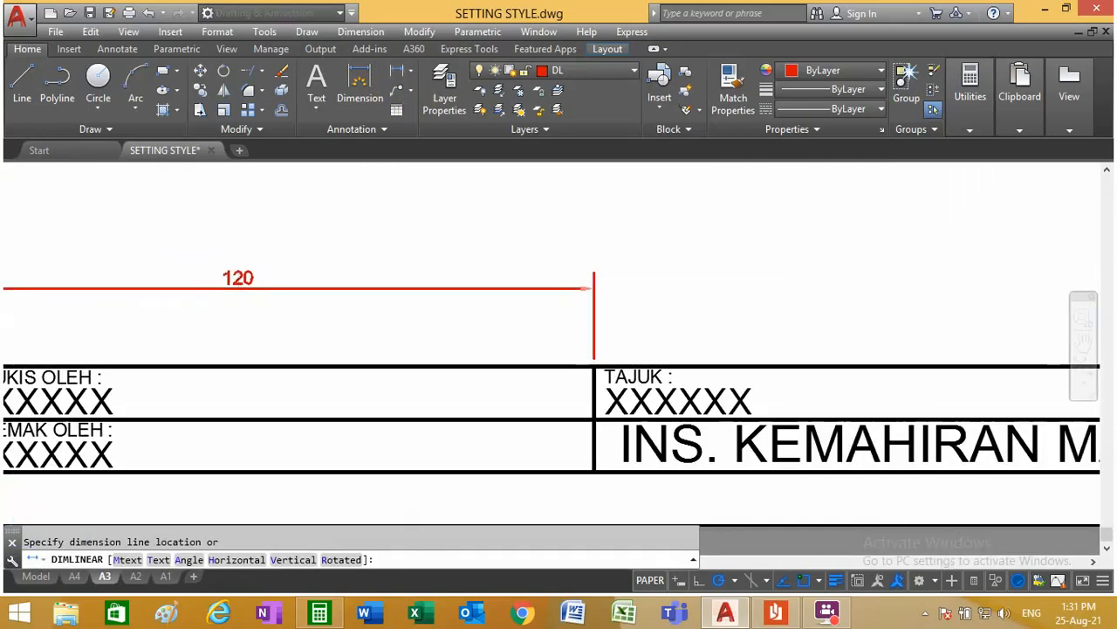
pyautogui.scroll(-5, 232, 284)
pyautogui.click(233, 282)
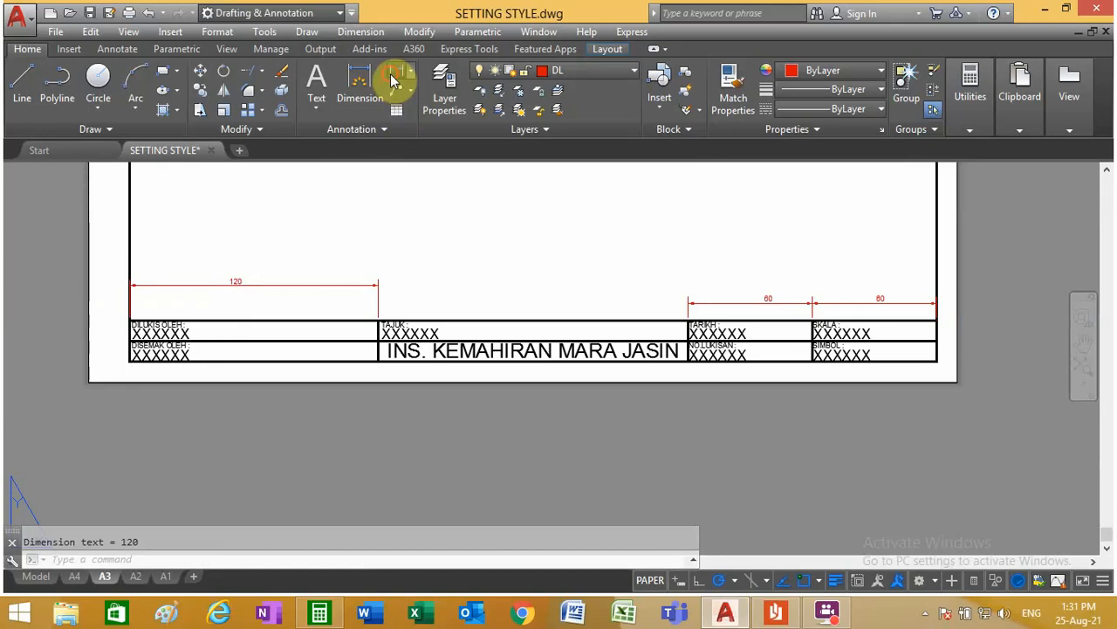
# Step: Dimension the left margin horizontally from the sheet's lower-left corner to the frame's lower-left corner, placing it below the sheet
pyautogui.click(395, 81)
pyautogui.click(87, 383)
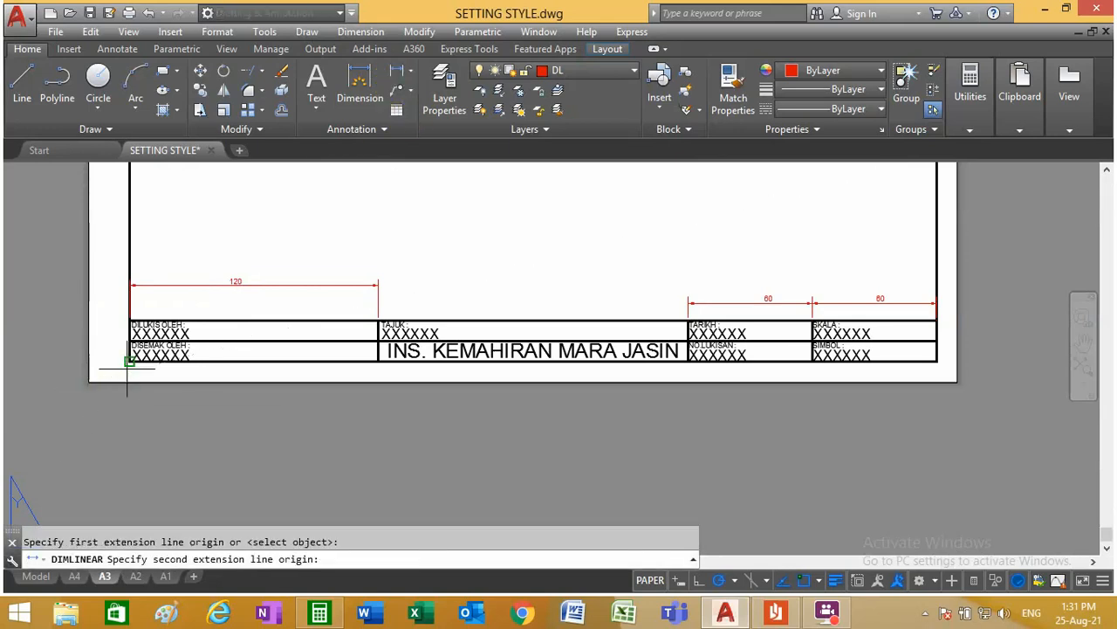
pyautogui.click(129, 361)
pyautogui.scroll(4, 107, 419)
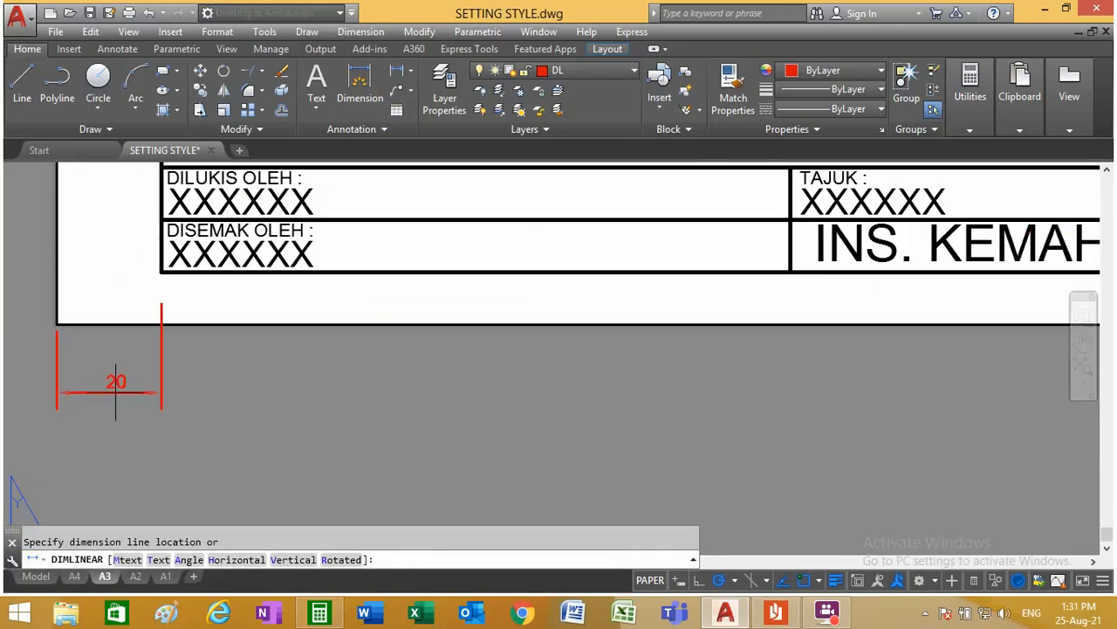
pyautogui.click(116, 370)
pyautogui.scroll(-4, 118, 379)
pyautogui.scroll(-2, 123, 379)
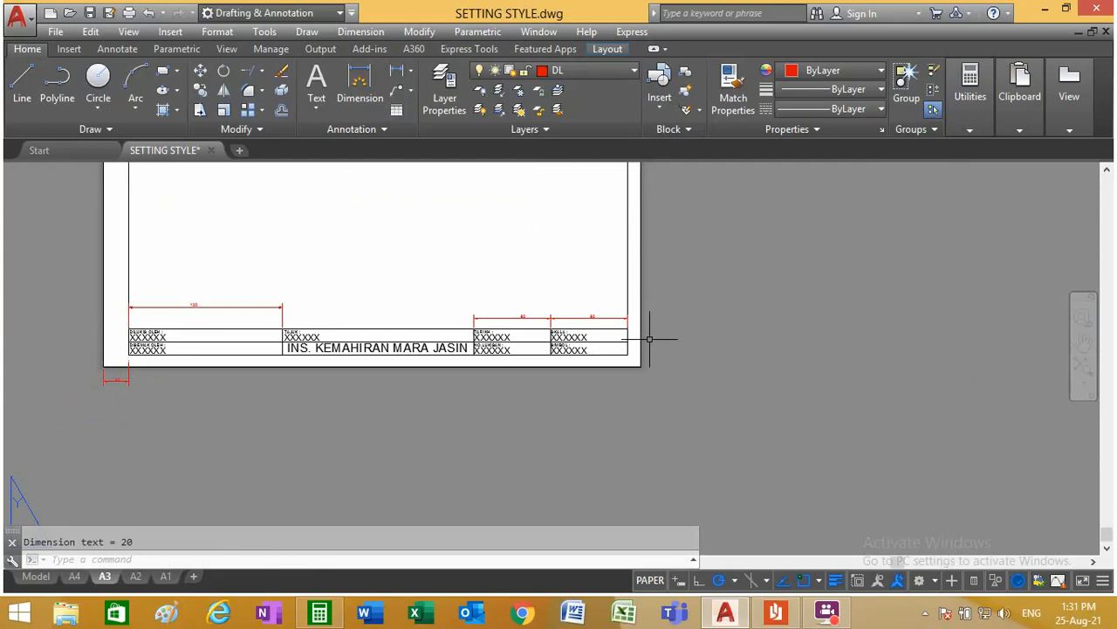
# Step: Dimension the right margin horizontally from the frame's lower-right corner to the sheet's right edge
pyautogui.scroll(2, 504, 253)
pyautogui.click(400, 77)
pyautogui.scroll(4, 618, 389)
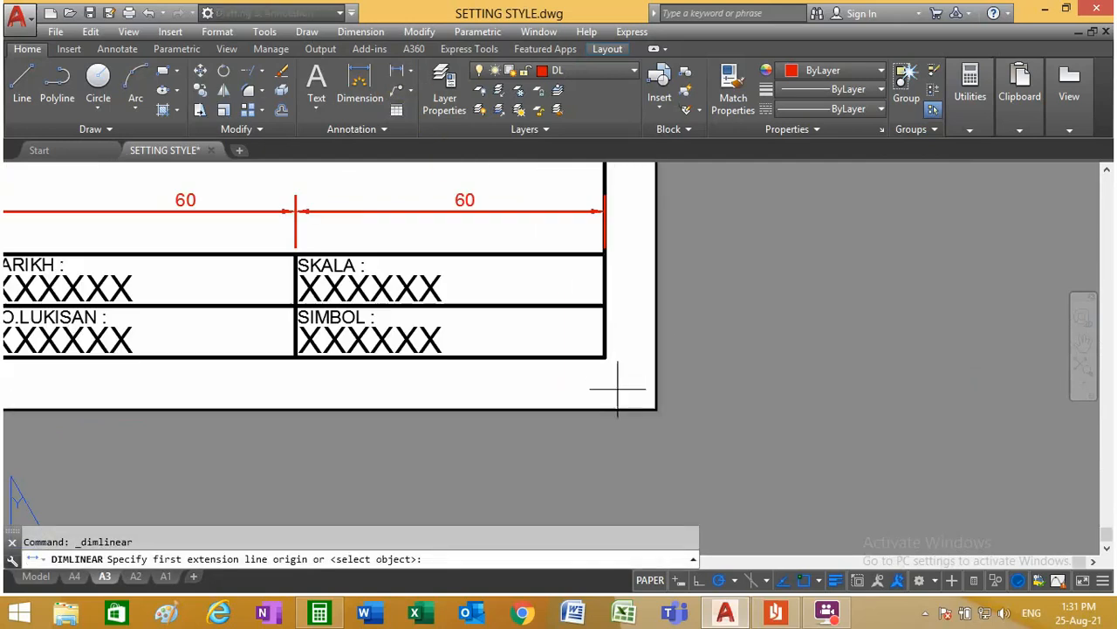
pyautogui.click(605, 357)
pyautogui.click(657, 357)
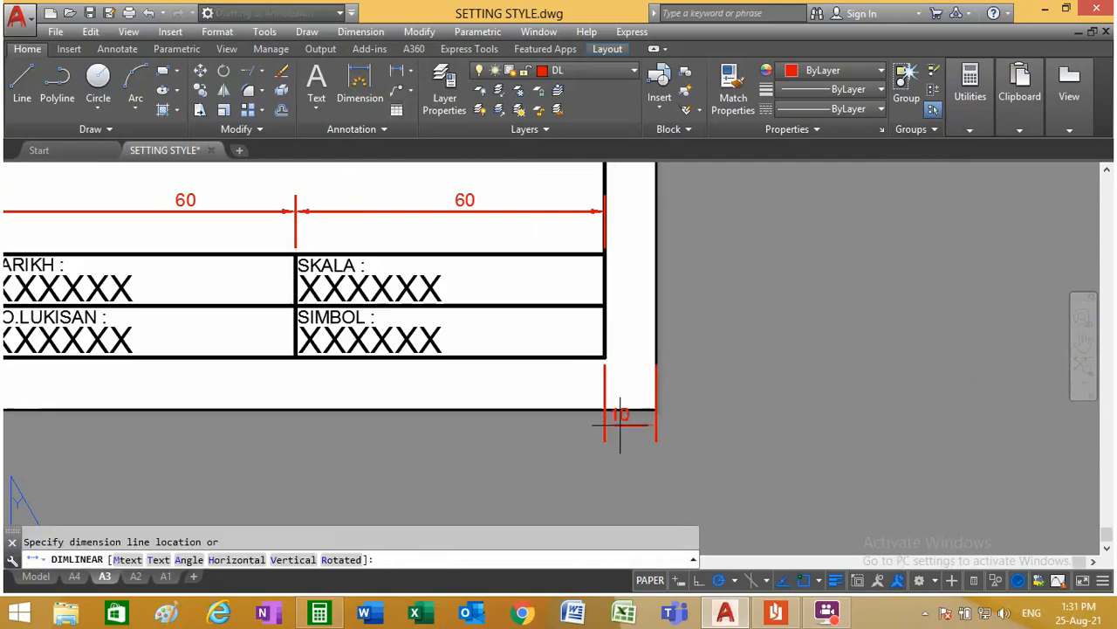
pyautogui.click(629, 386)
pyautogui.scroll(-3, 717, 373)
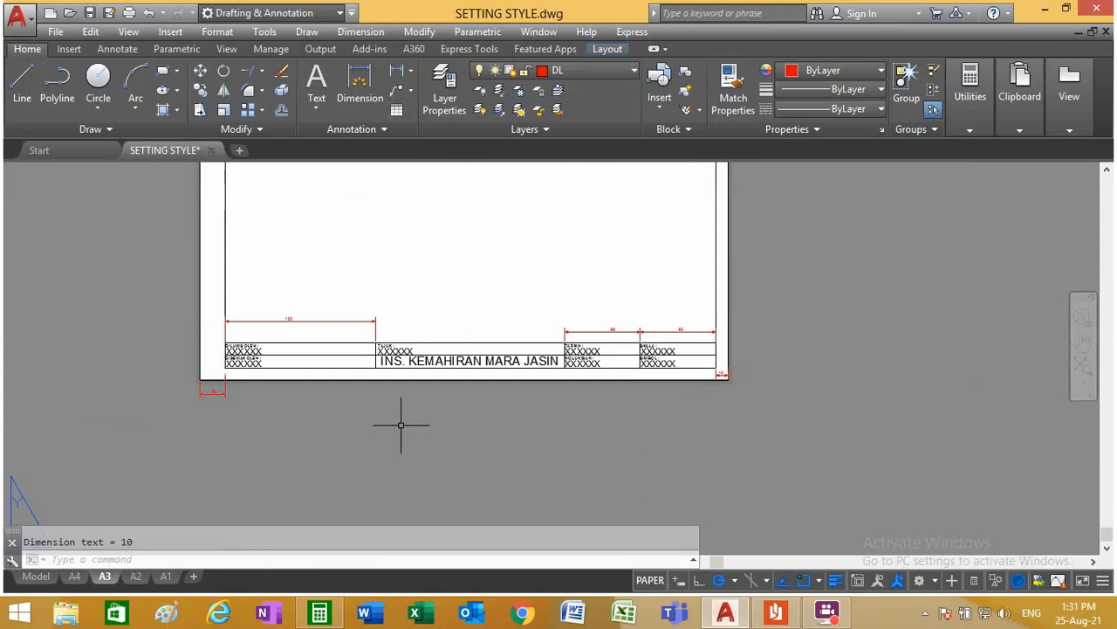
# Step: Move the left margin's dimension line up inside the sheet and attach its right extension line to the frame's lower-left corner
pyautogui.scroll(3, 192, 393)
pyautogui.click(280, 385)
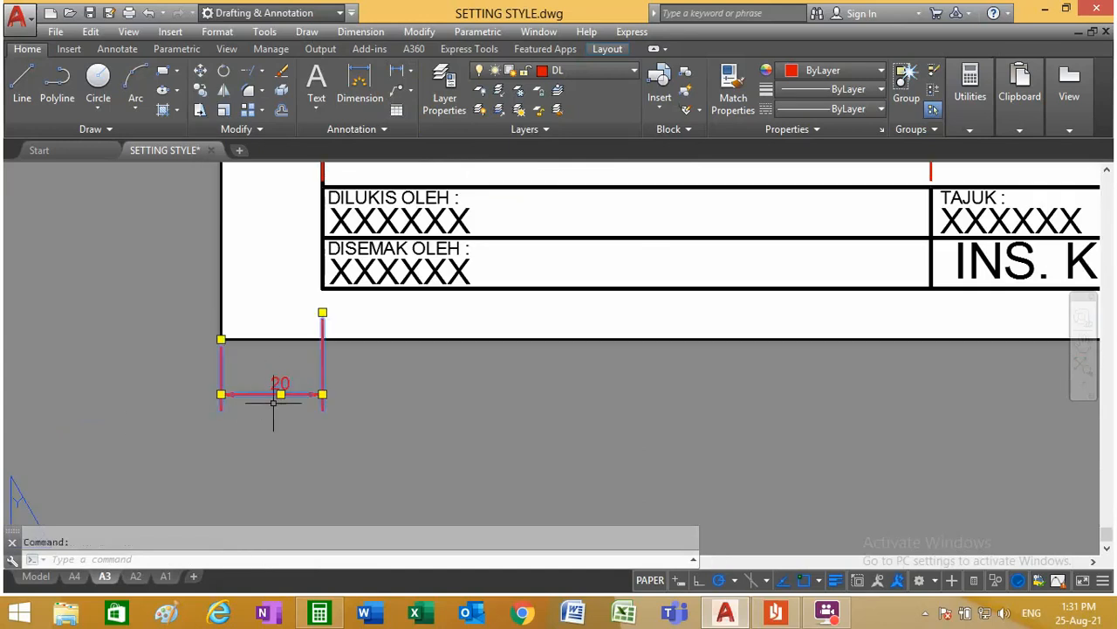
pyautogui.click(280, 394)
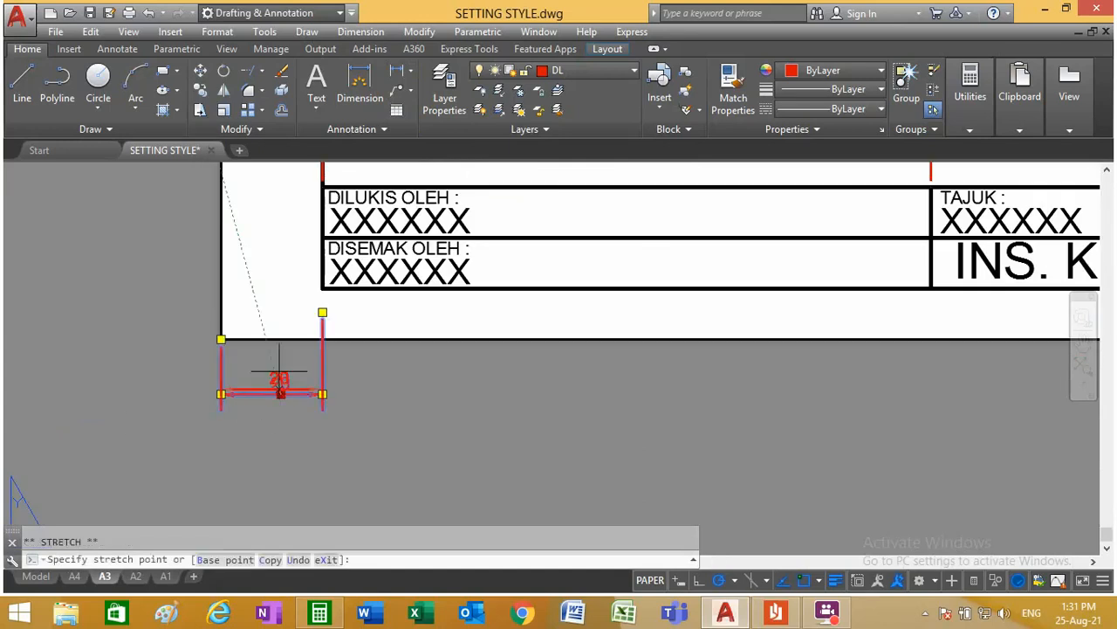
pyautogui.click(280, 324)
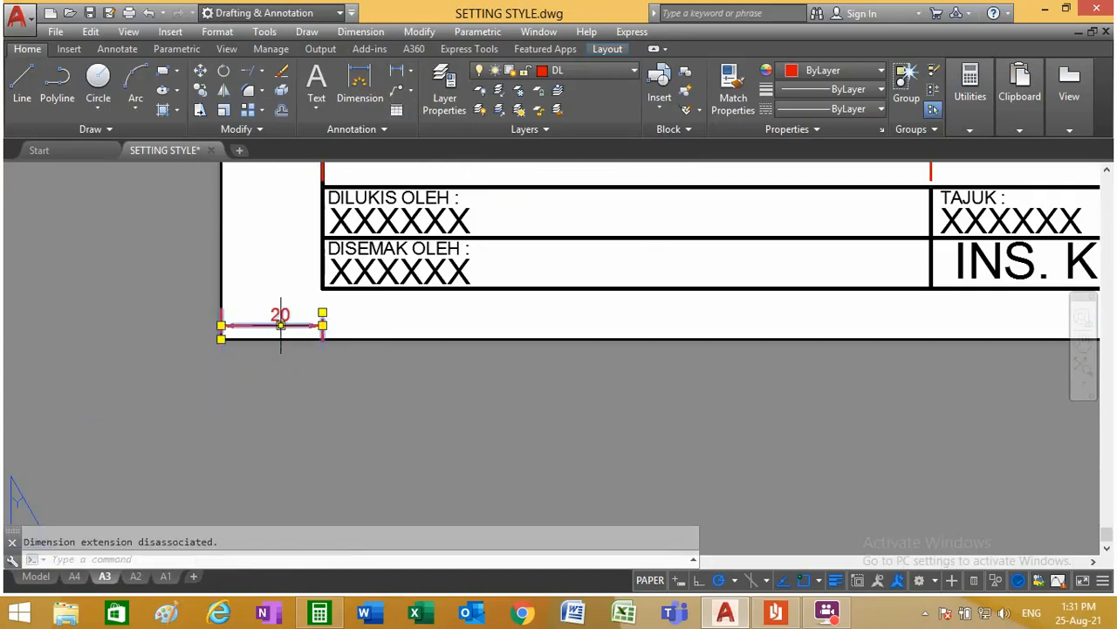
pyautogui.click(322, 312)
pyautogui.click(322, 288)
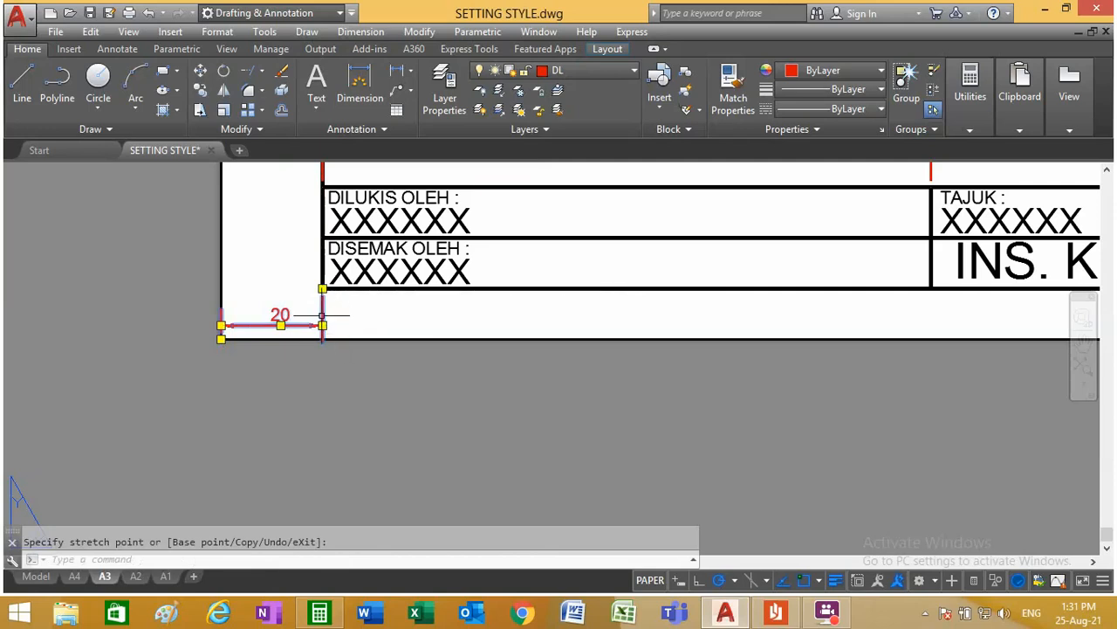
pyautogui.click(289, 306)
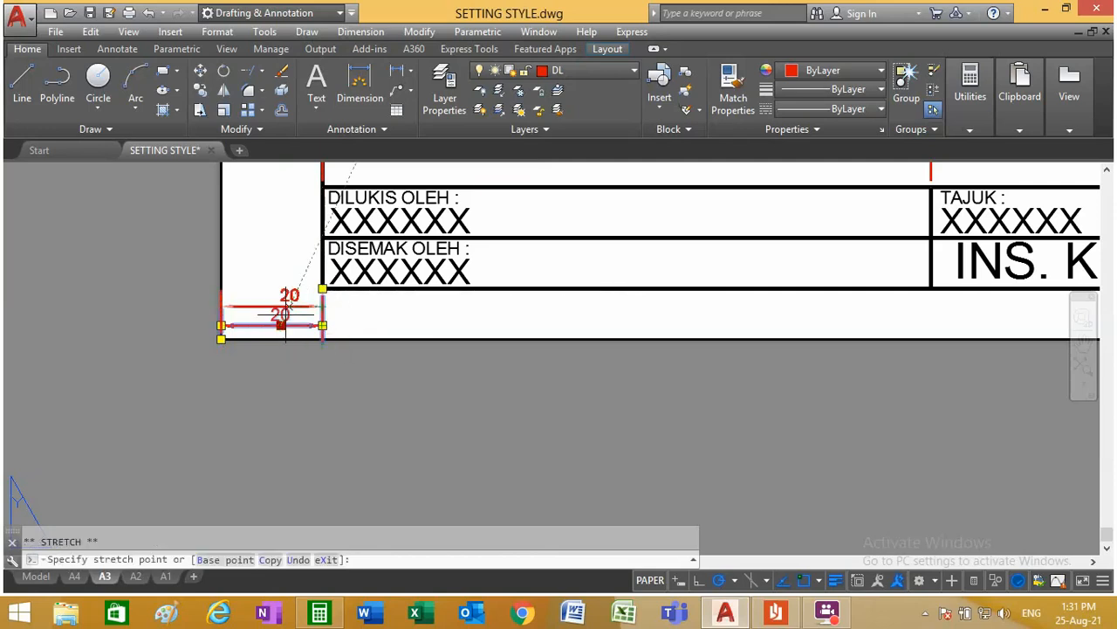
pyautogui.click(289, 307)
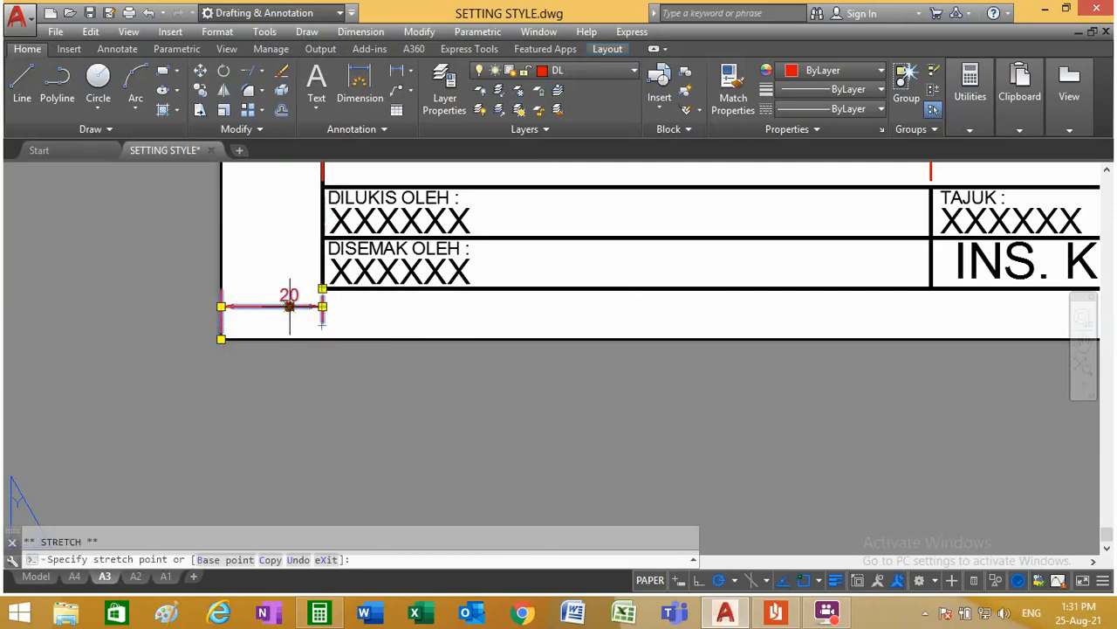
pyautogui.click(287, 316)
pyautogui.press('Escape')
pyautogui.scroll(-2, 460, 352)
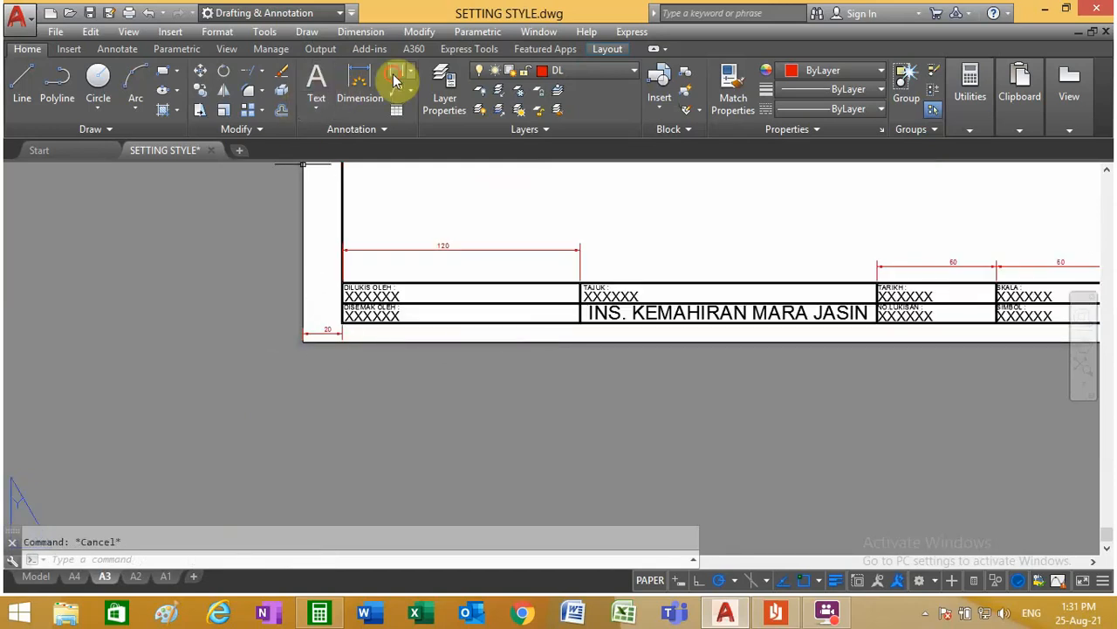
# Step: Add a vertical linear dimension for the DISEMAK OLEH row's height, placed in the sheet's left margin
pyautogui.click(398, 72)
pyautogui.scroll(4, 358, 318)
pyautogui.click(332, 279)
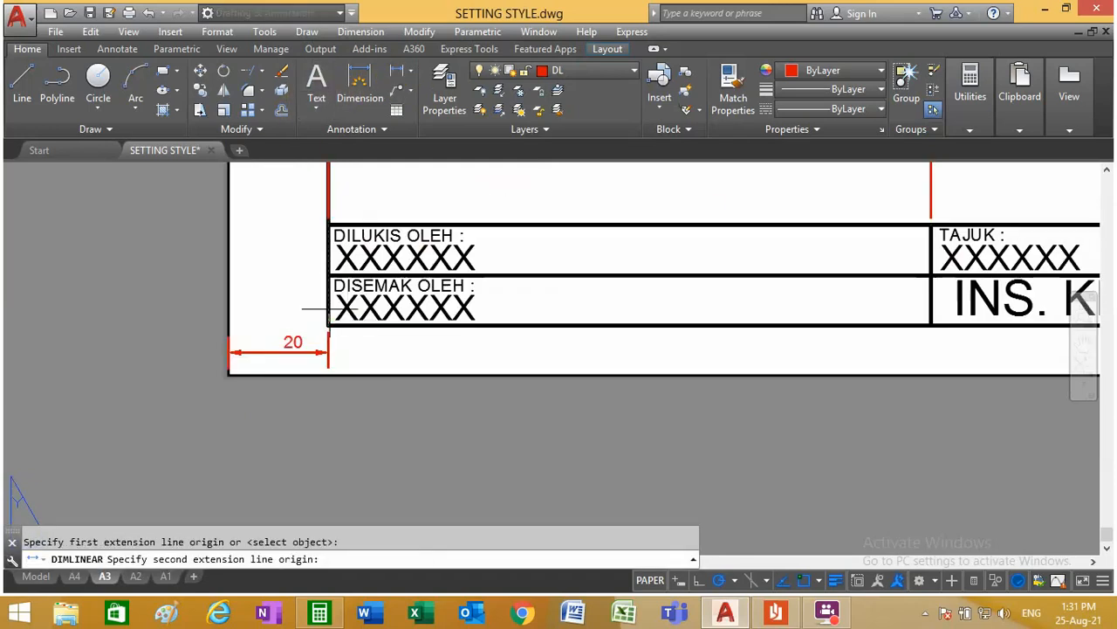
pyautogui.click(327, 325)
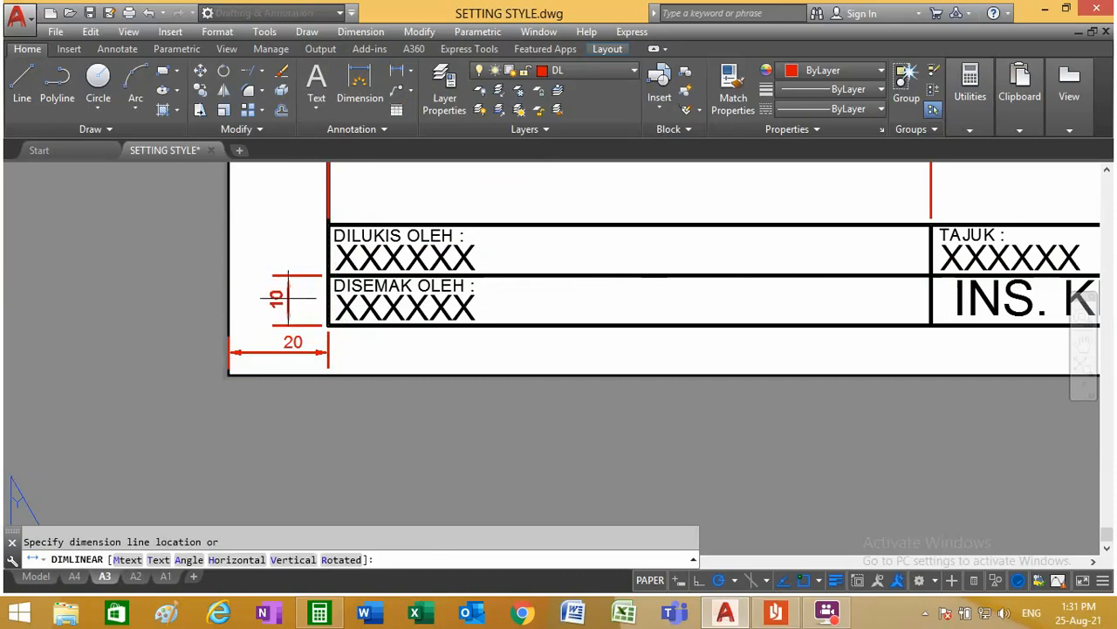
pyautogui.click(277, 303)
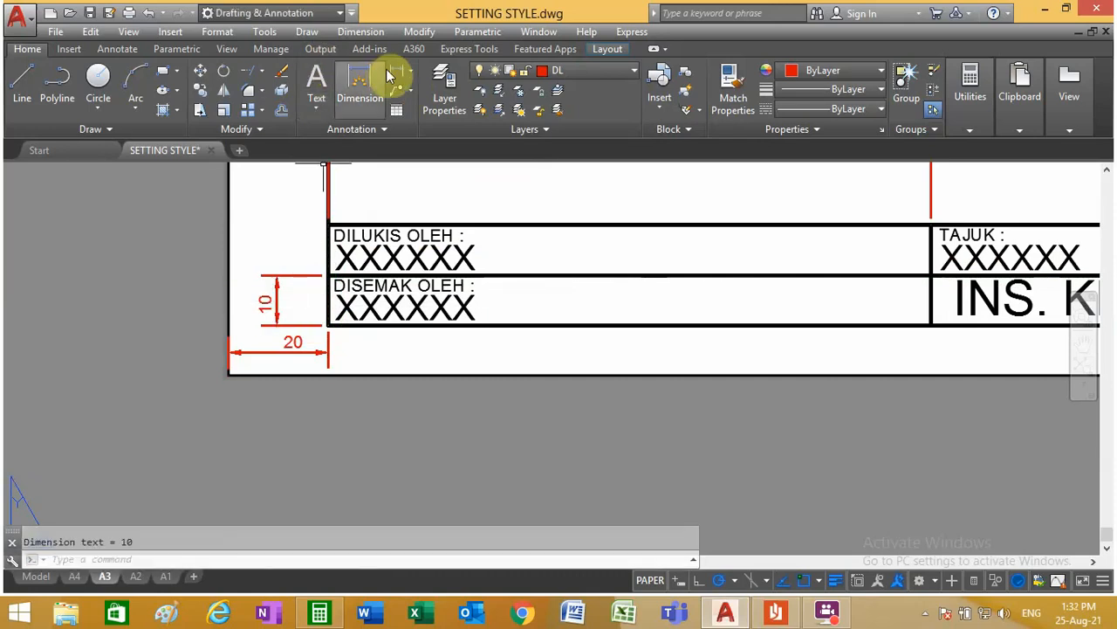
# Step: Dimension the DILUKIS OLEH row's height vertically, aligning its dimension line with the one for the row below
pyautogui.click(392, 88)
pyautogui.click(327, 275)
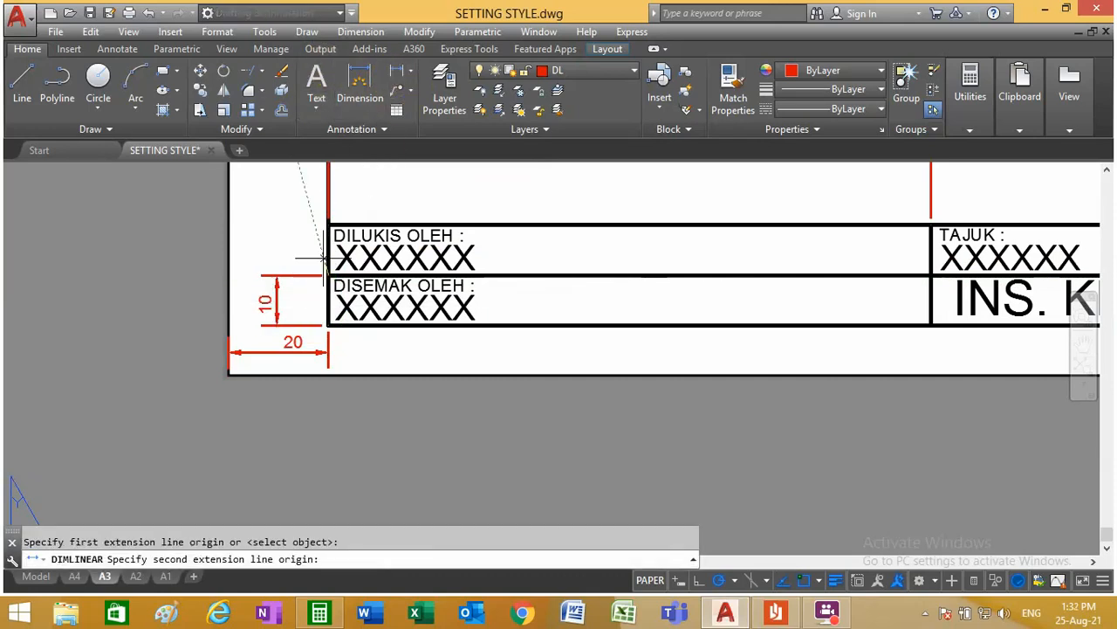
pyautogui.click(328, 226)
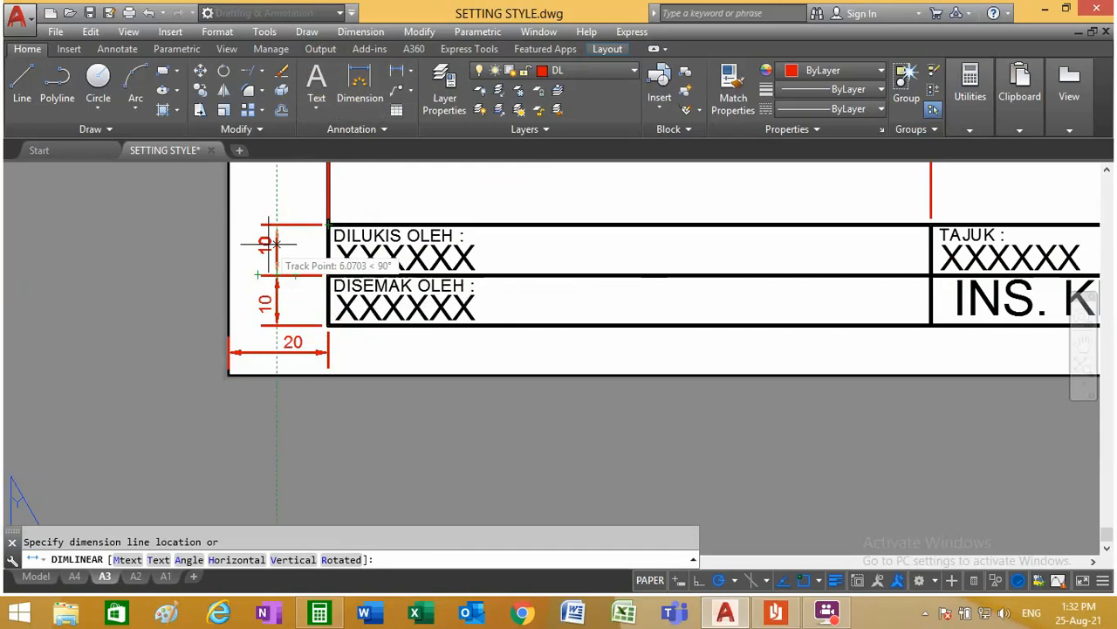
pyautogui.click(273, 252)
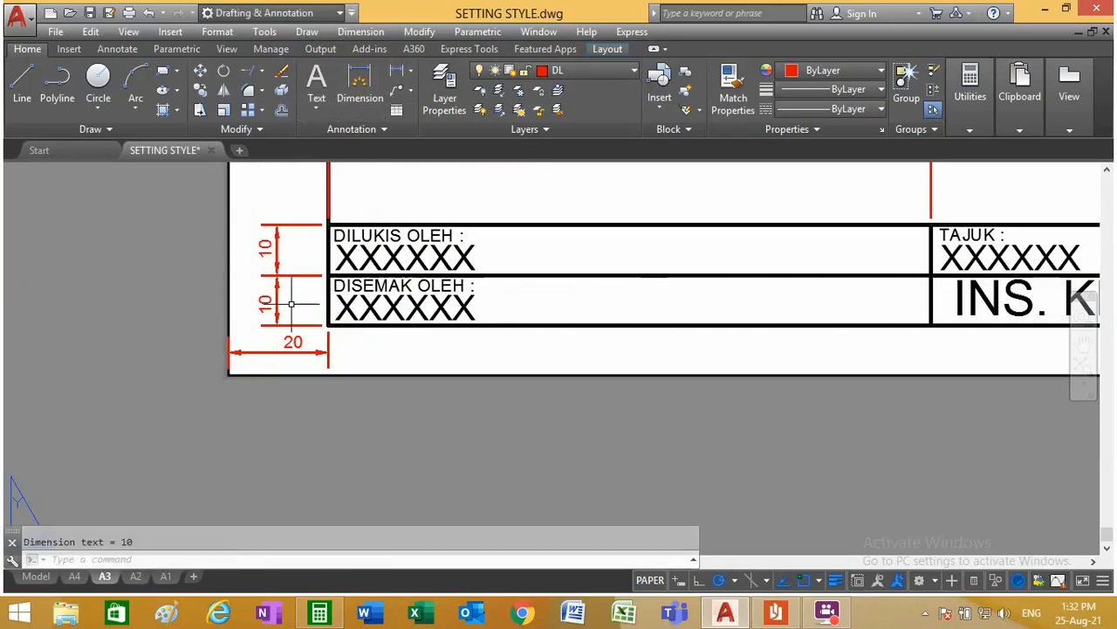
# Step: In model space, start a copy with base point for the projection symbol in the A2 title block's SIMBOL cell
pyautogui.scroll(-4, 307, 341)
pyautogui.scroll(-3, 349, 331)
pyautogui.scroll(4, 407, 323)
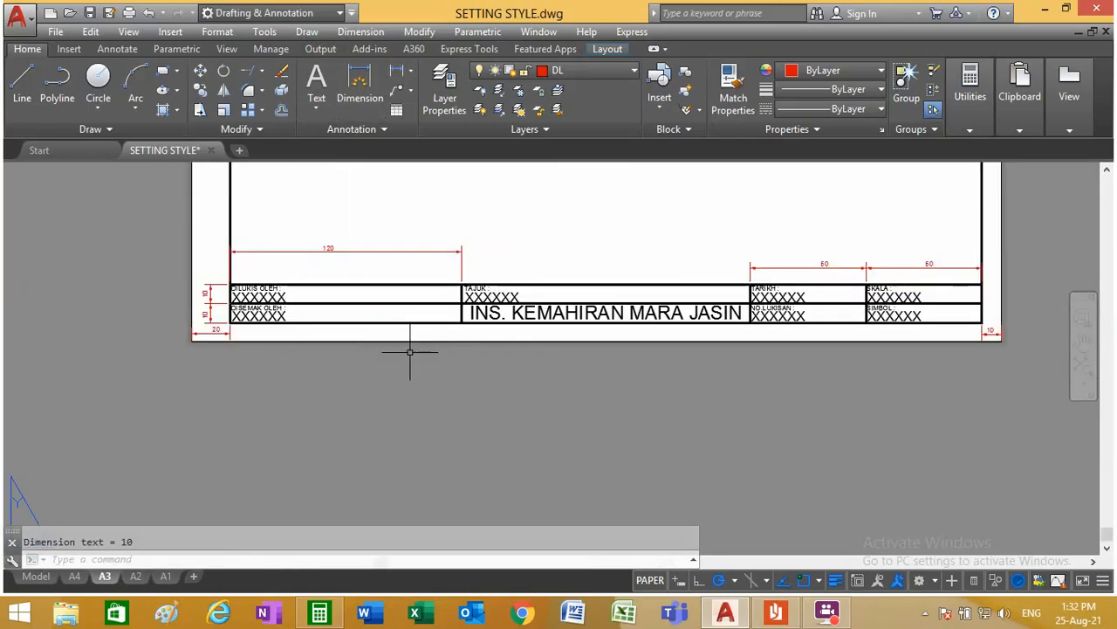
pyautogui.scroll(-2, 418, 349)
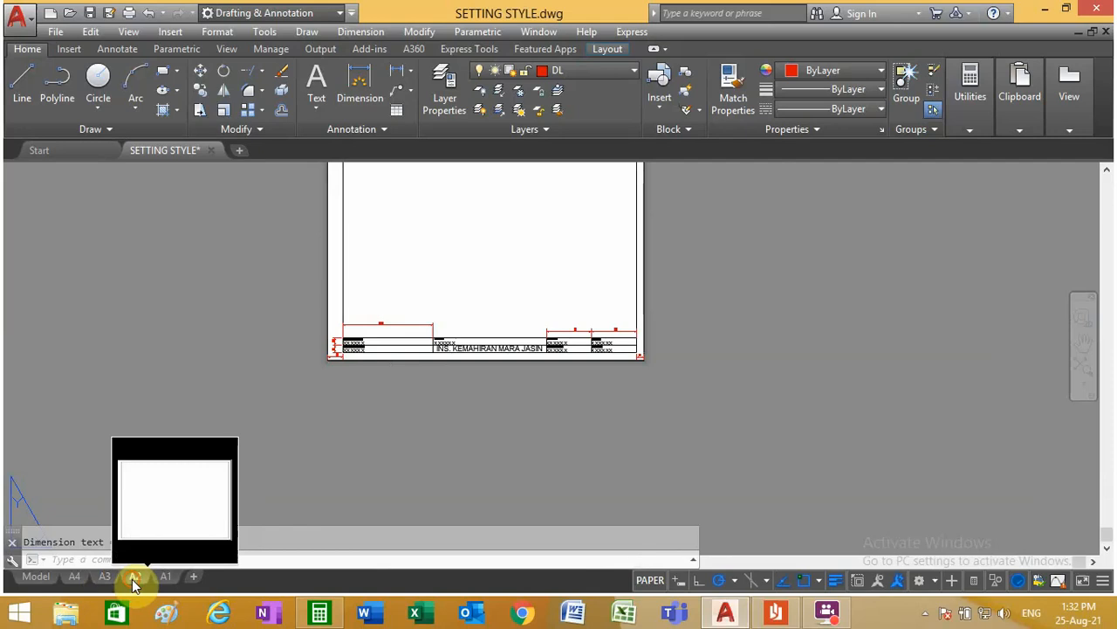
pyautogui.click(133, 577)
pyautogui.click(36, 576)
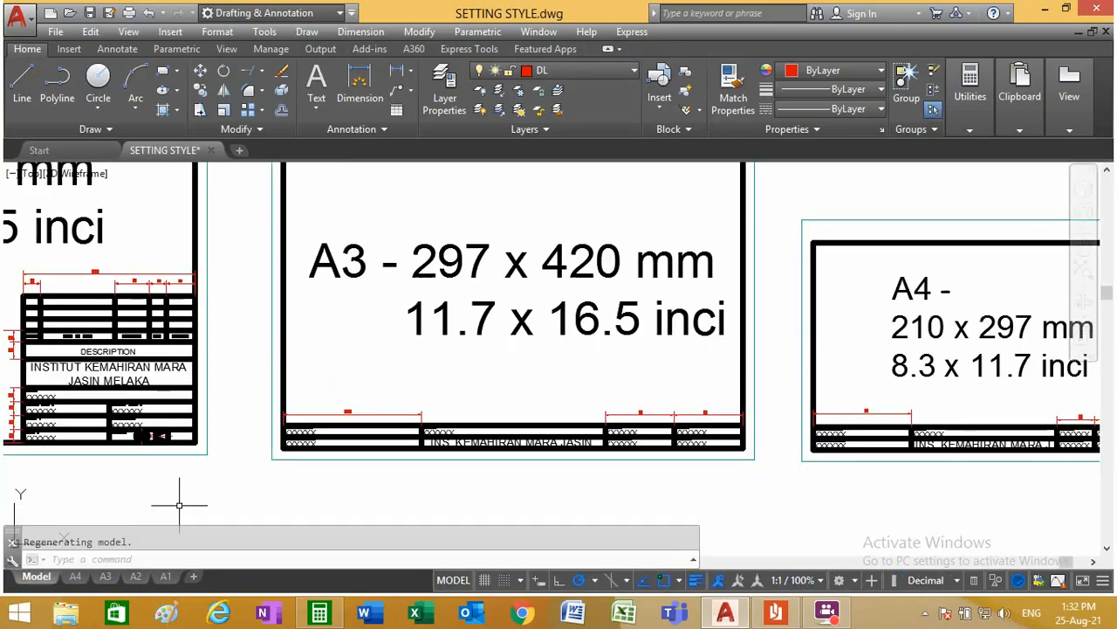
pyautogui.scroll(-3, 40, 382)
pyautogui.scroll(4, 43, 387)
pyautogui.scroll(-3, 310, 391)
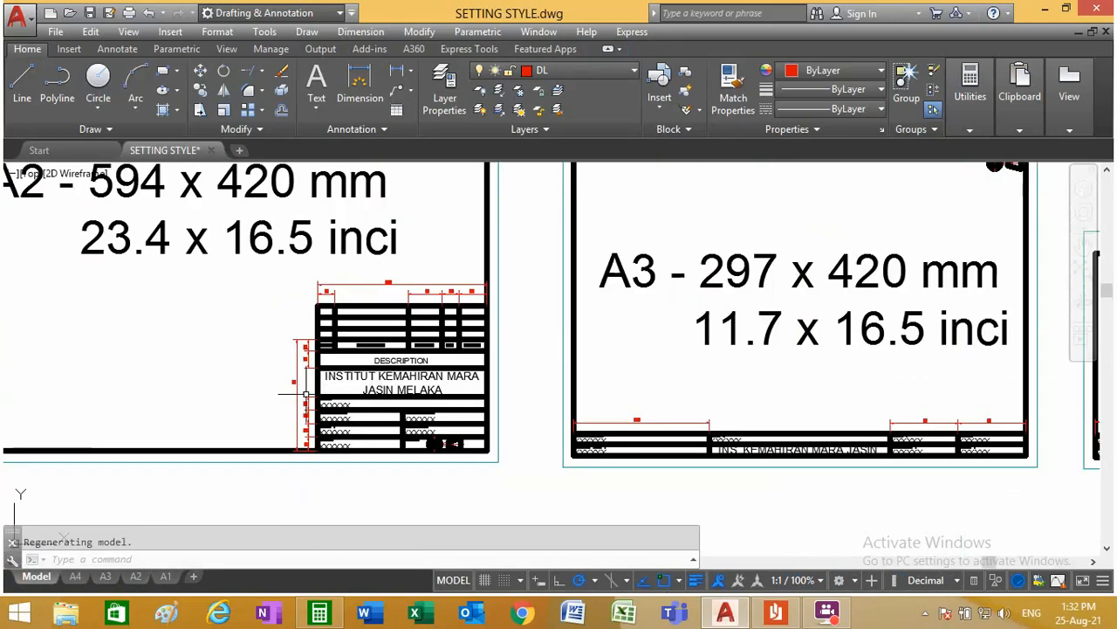
pyautogui.scroll(3, 407, 456)
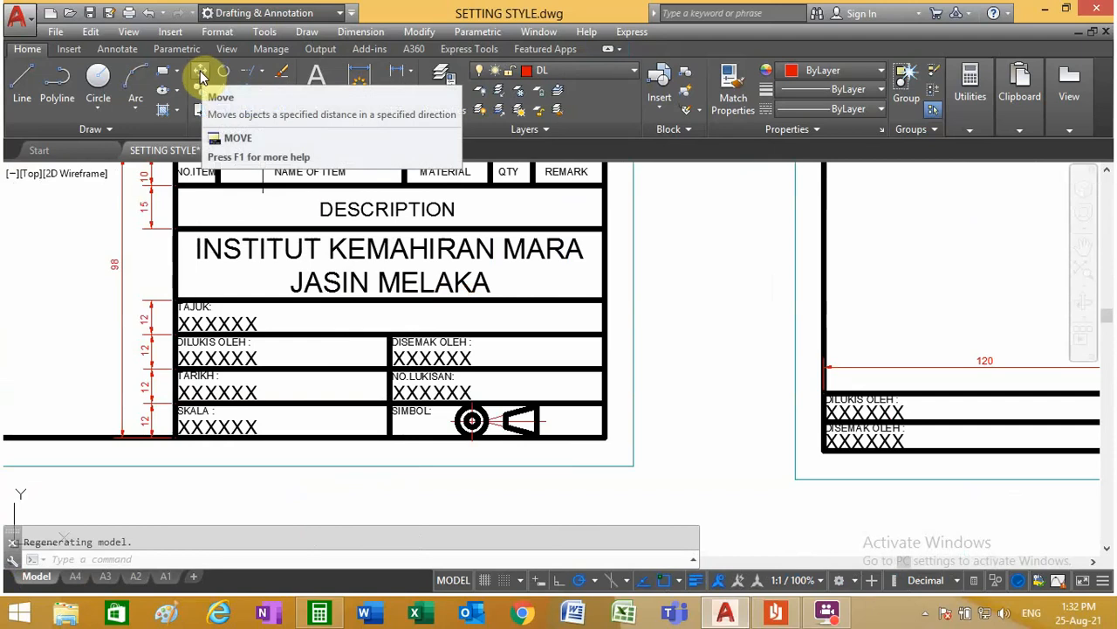
pyautogui.click(91, 31)
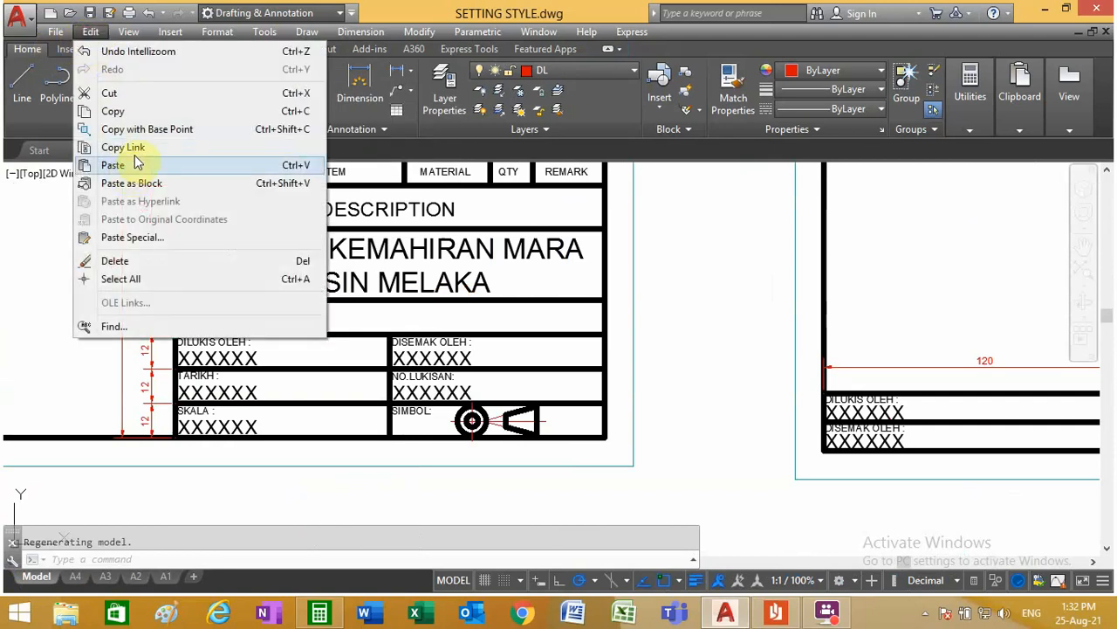
pyautogui.click(144, 131)
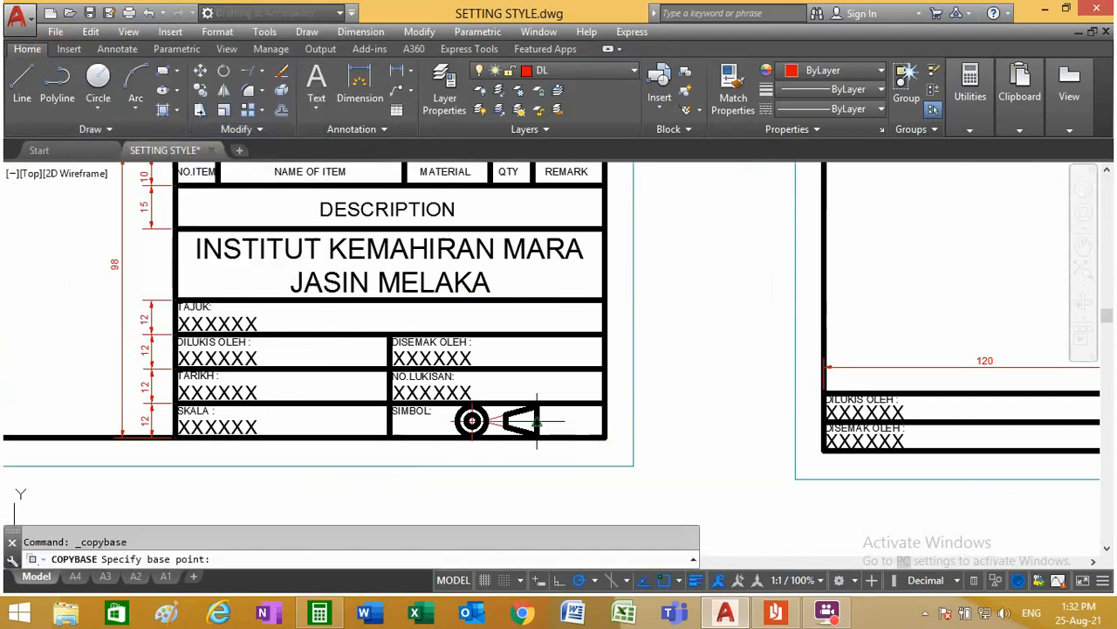
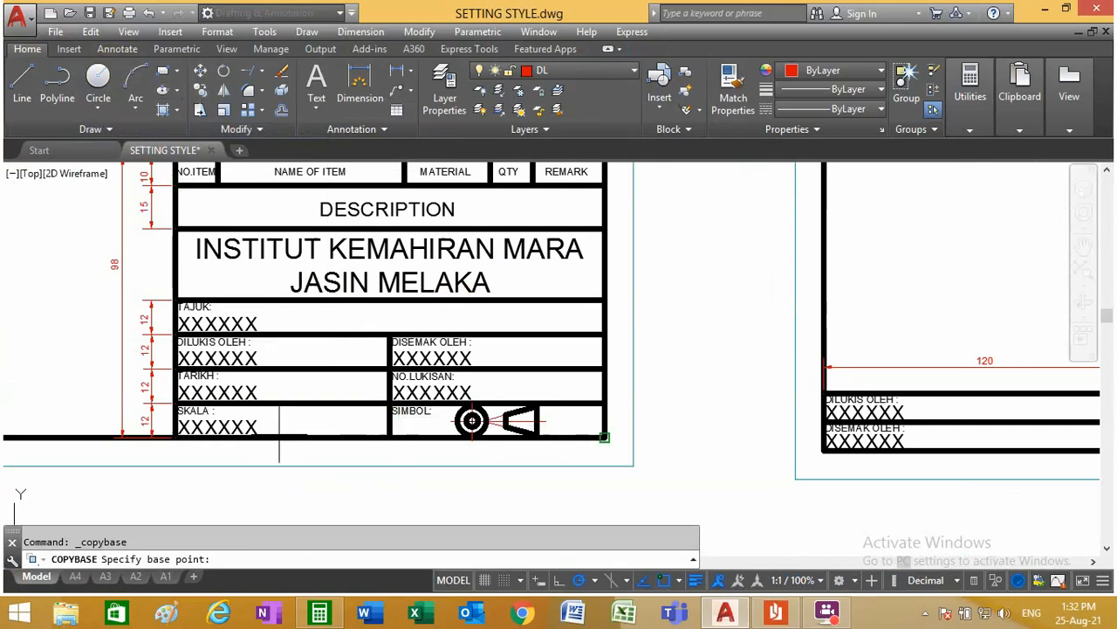
# Step: Set the copy's base point at the A2 frame's lower-right corner and select the labels and XXXXXX placeholders from the TAJUK row down to SIMBOL
pyautogui.click(604, 436)
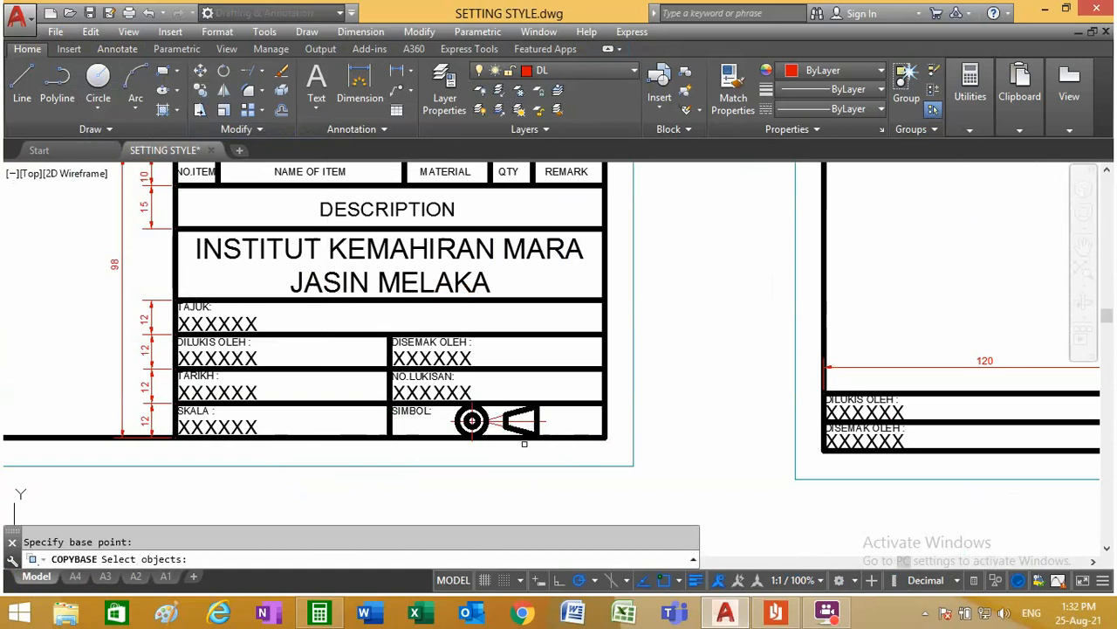
pyautogui.click(407, 427)
pyautogui.click(400, 410)
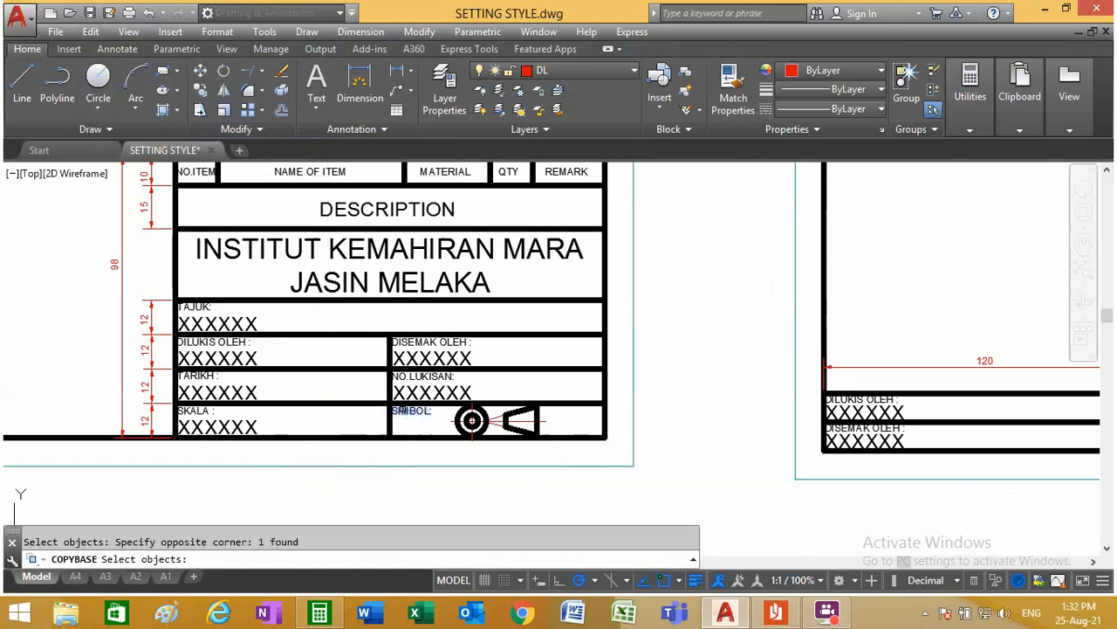
pyautogui.click(479, 391)
pyautogui.click(400, 373)
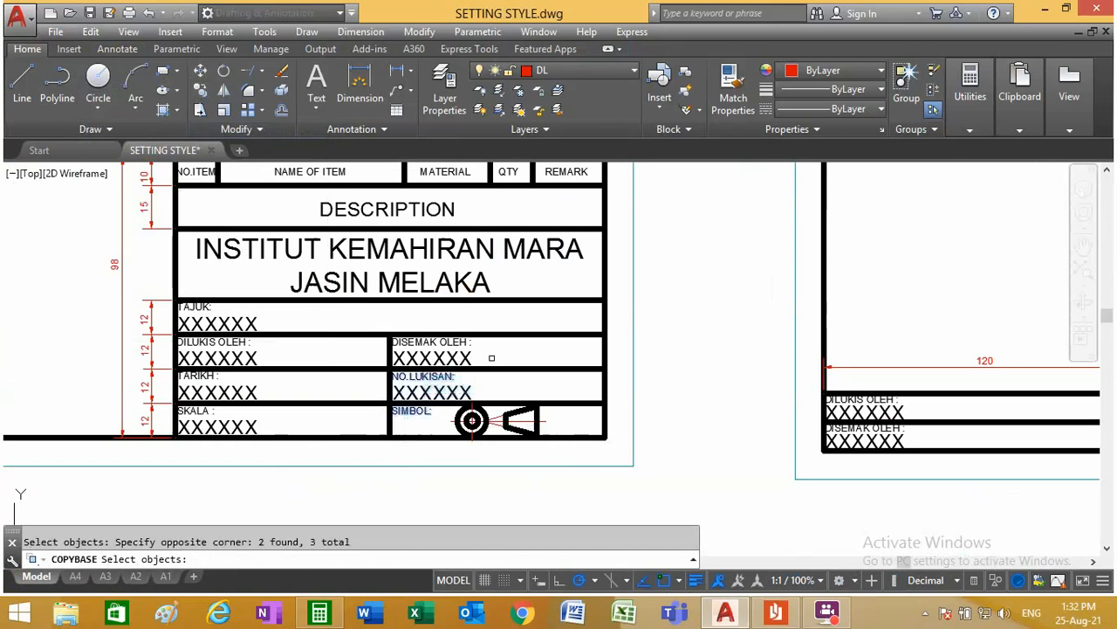
pyautogui.click(492, 358)
pyautogui.click(426, 339)
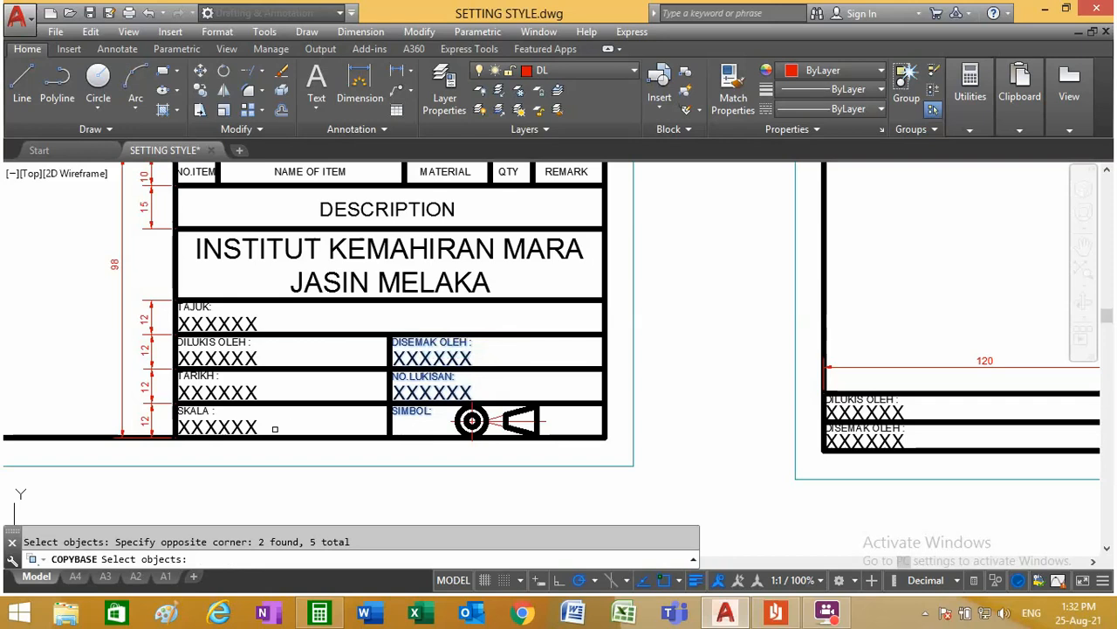
pyautogui.click(275, 429)
pyautogui.click(180, 393)
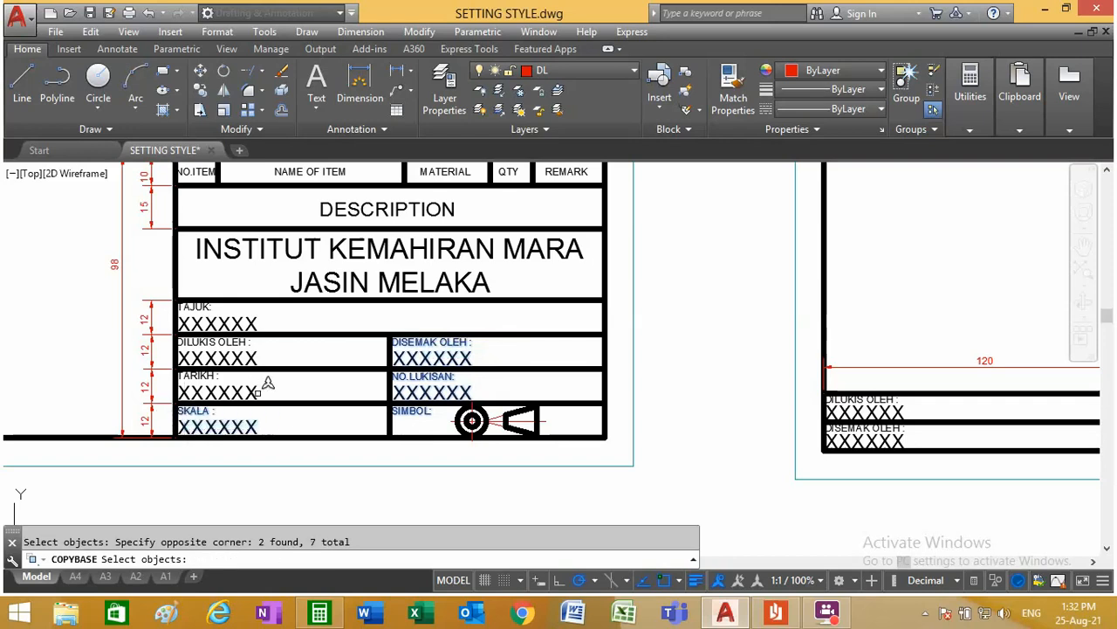
pyautogui.click(208, 378)
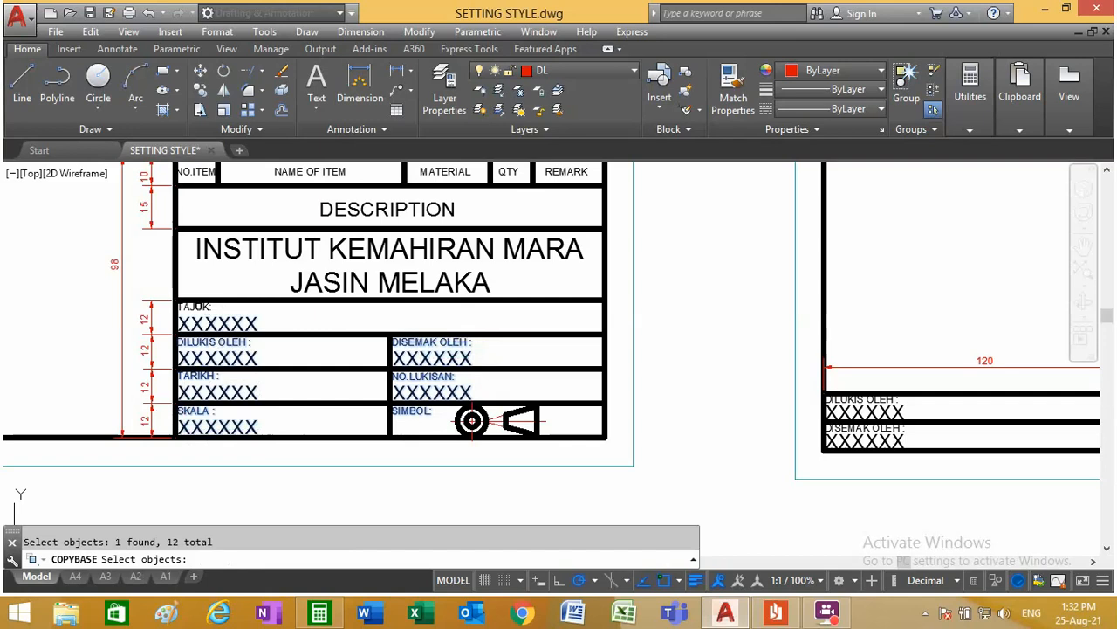
# Step: Add the institute name, DESCRIPTION and the NO.ITEM to REMARK column headings to the selection, and complete the copy
pyautogui.click(532, 275)
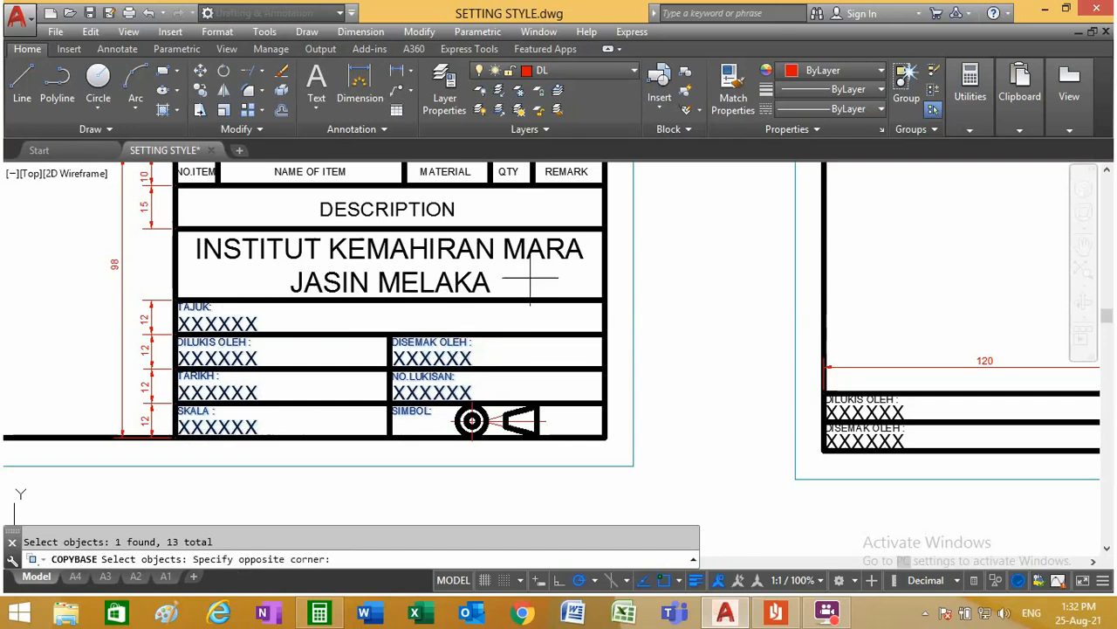
pyautogui.click(430, 253)
pyautogui.scroll(-2, 432, 262)
pyautogui.scroll(3, 434, 267)
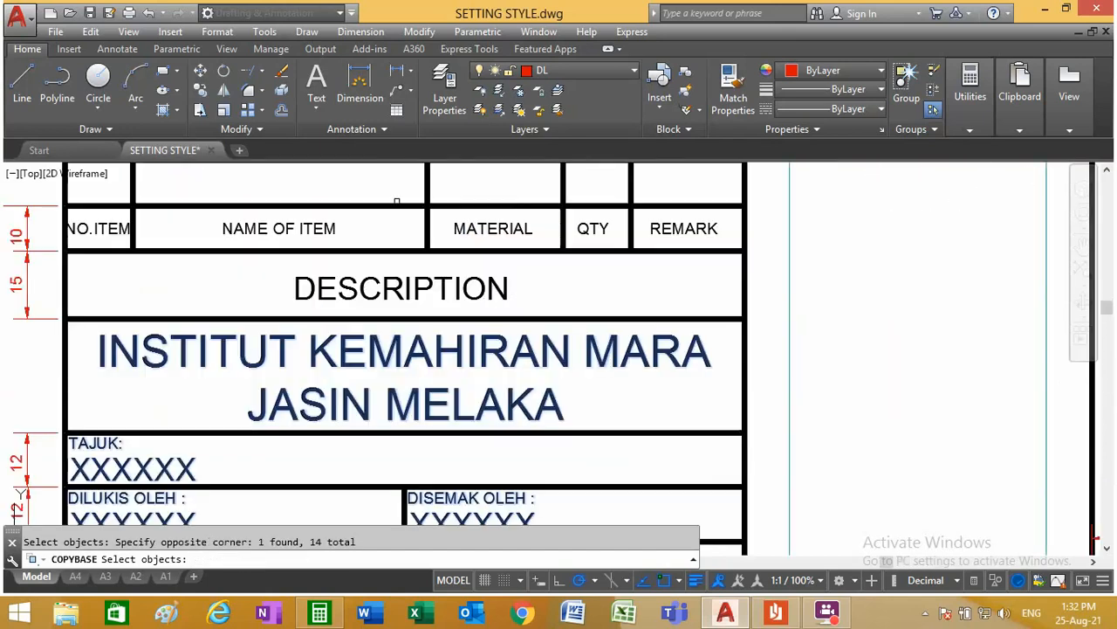
pyautogui.click(494, 288)
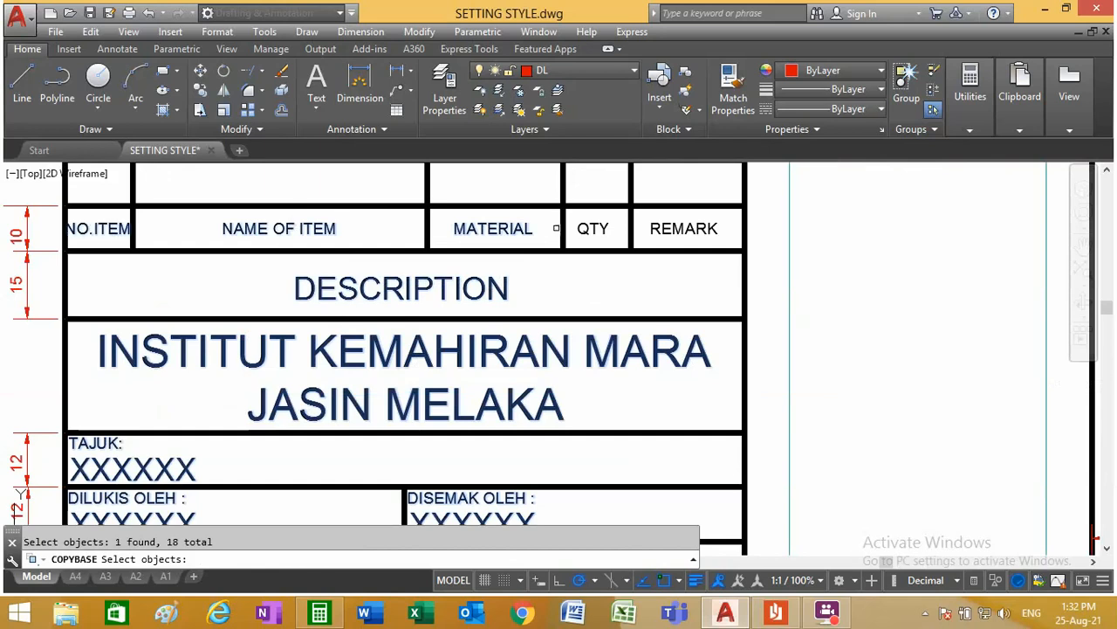
pyautogui.click(677, 228)
pyautogui.scroll(-4, 658, 286)
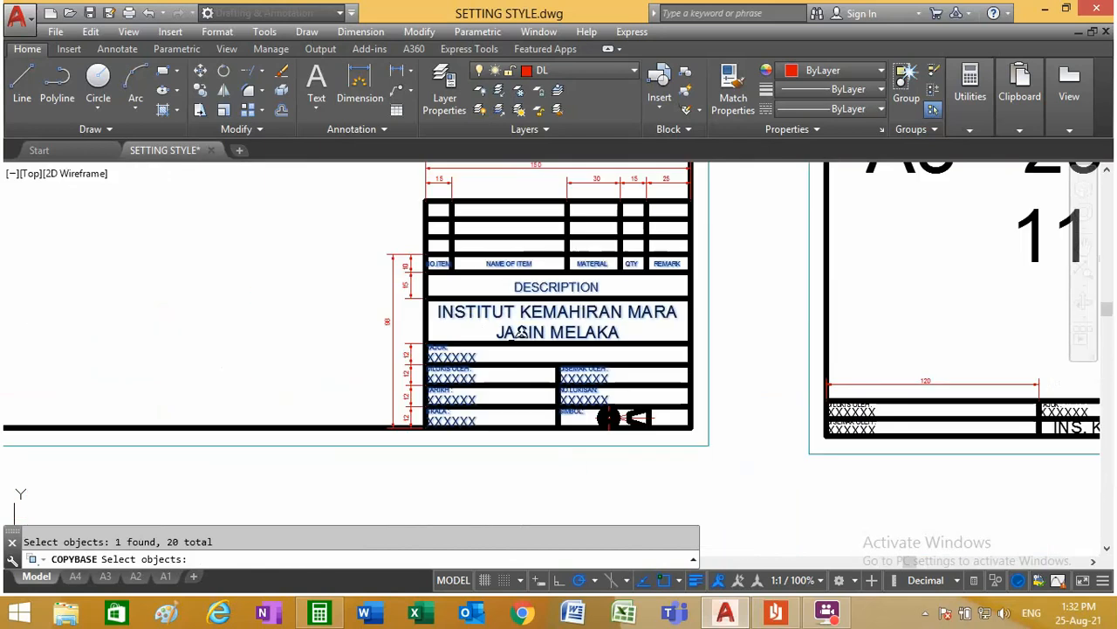
pyautogui.scroll(4, 486, 396)
pyautogui.scroll(-4, 482, 399)
pyautogui.scroll(-7, 563, 424)
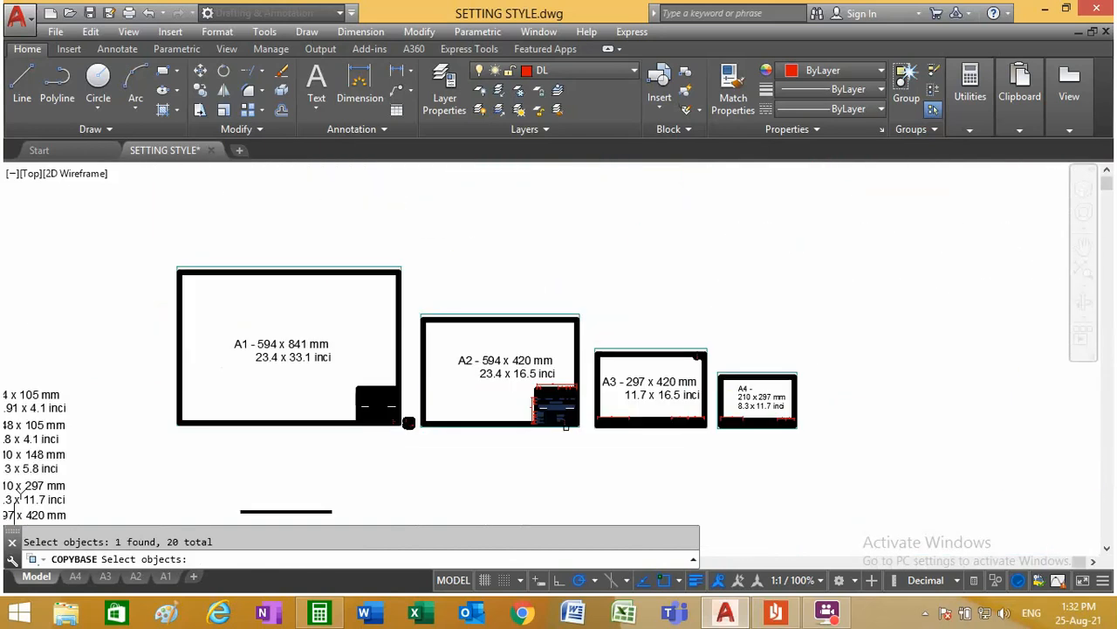
pyautogui.scroll(7, 393, 423)
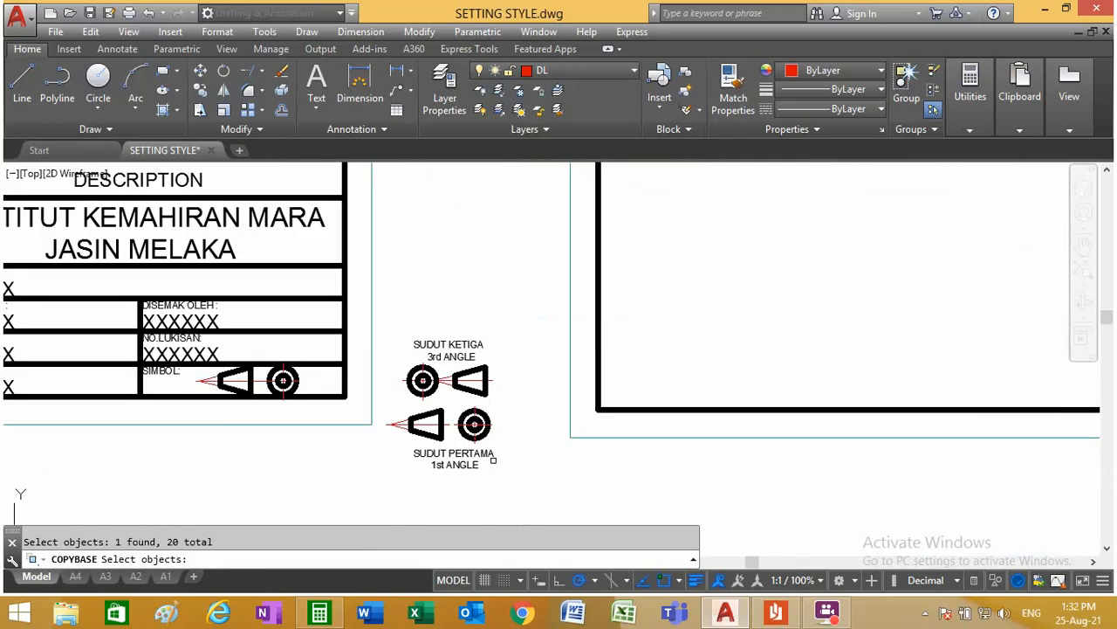
pyautogui.scroll(-5, 505, 465)
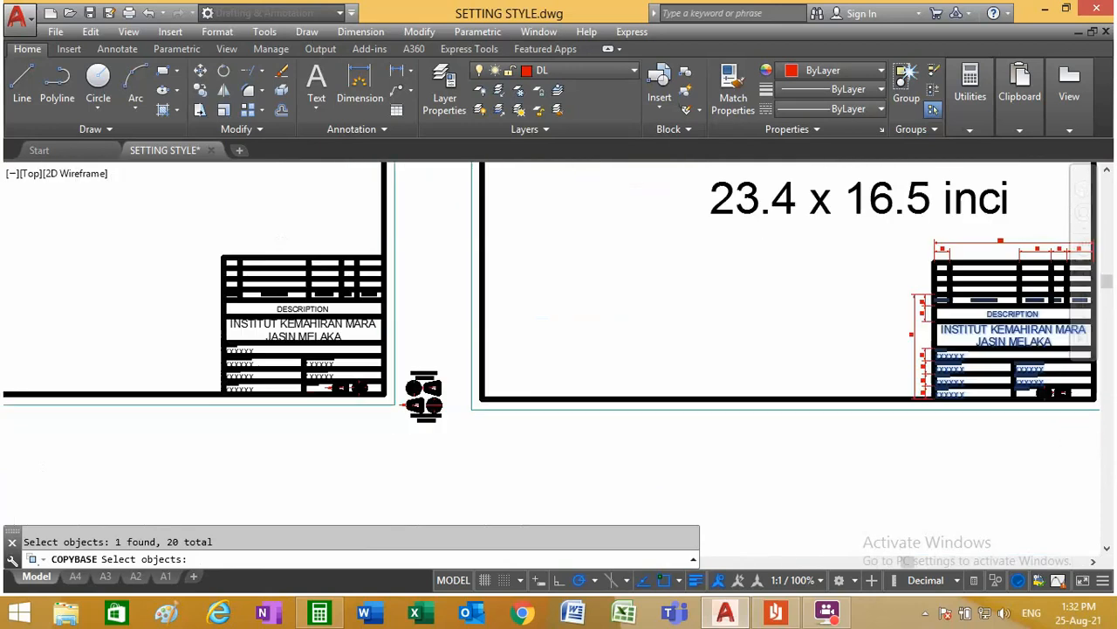
pyautogui.scroll(5, 880, 378)
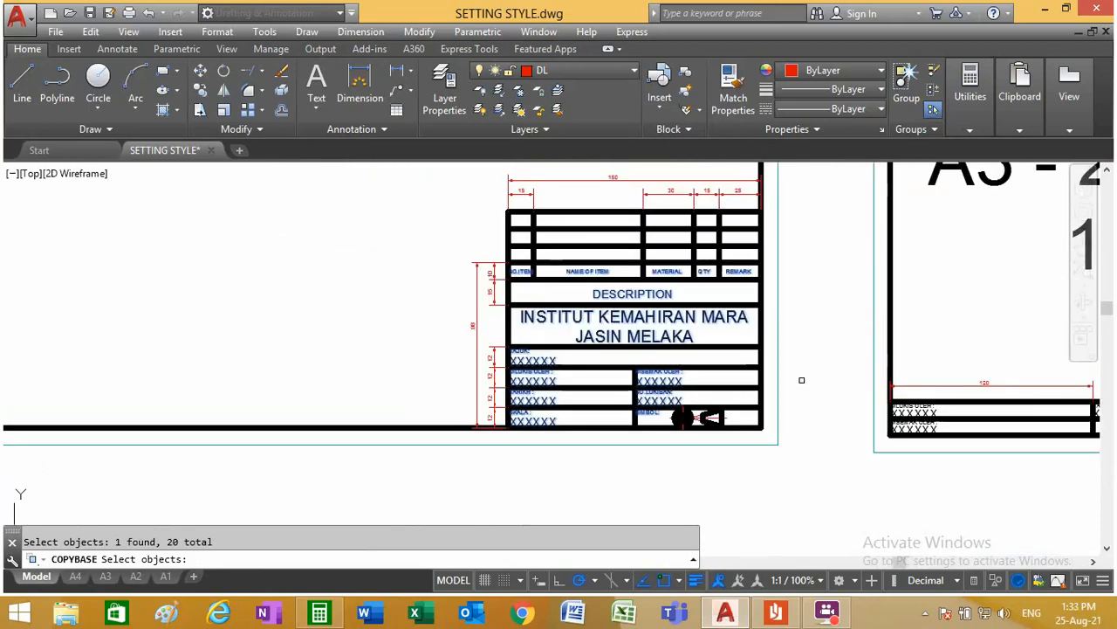
pyautogui.press('Return')
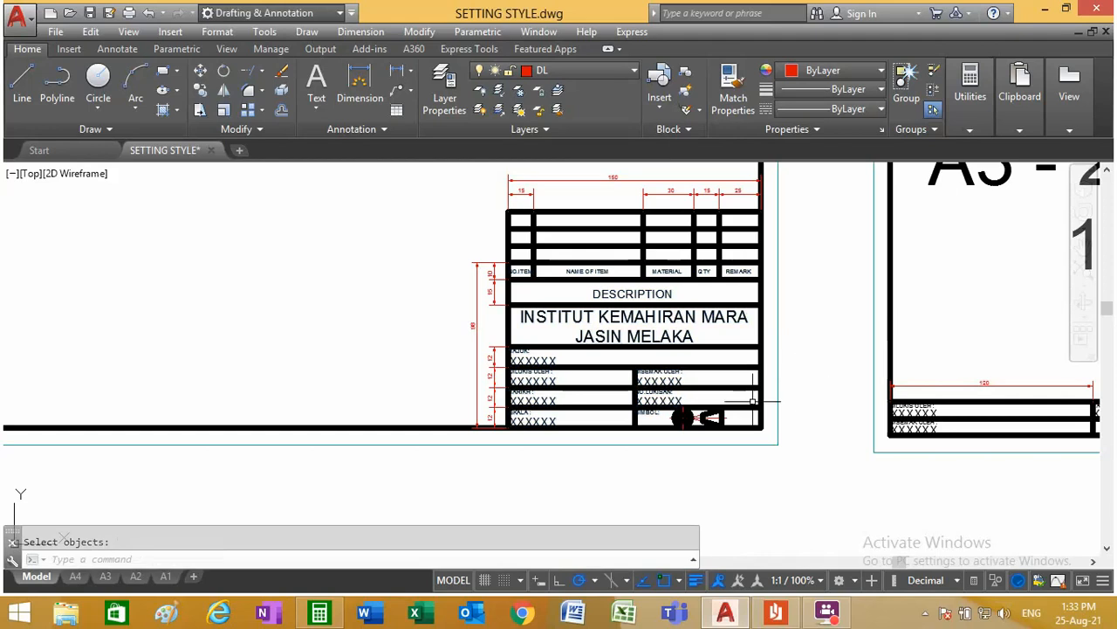
# Step: Paste the copied title block texts into layout A2, inserting them at the frame's lower-right corner
pyautogui.click(135, 576)
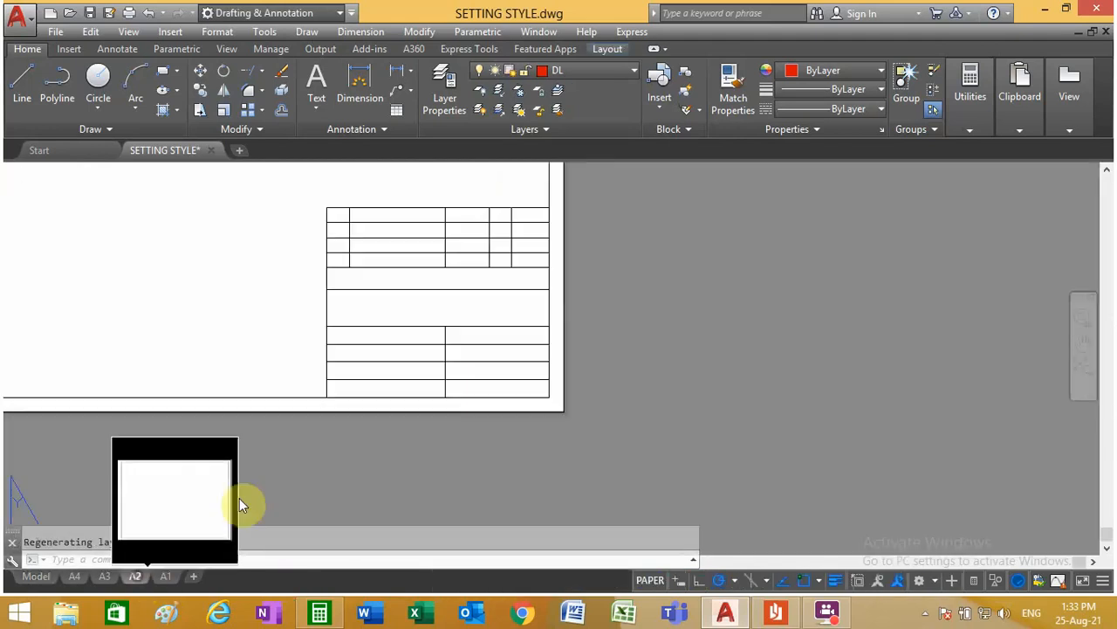
pyautogui.click(91, 32)
pyautogui.click(143, 166)
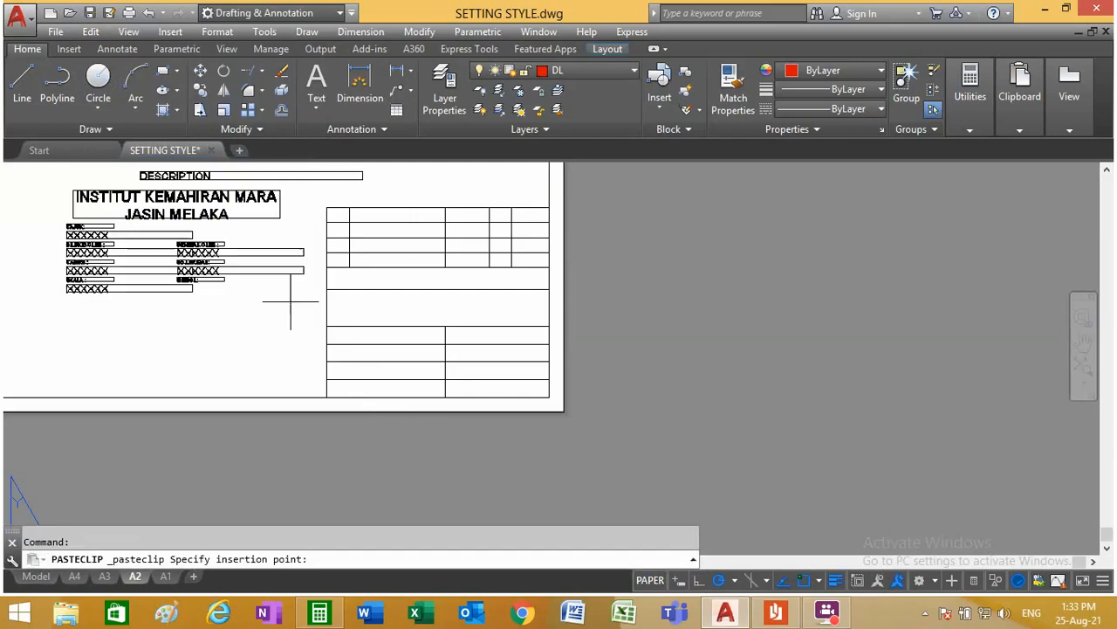
pyautogui.scroll(5, 445, 379)
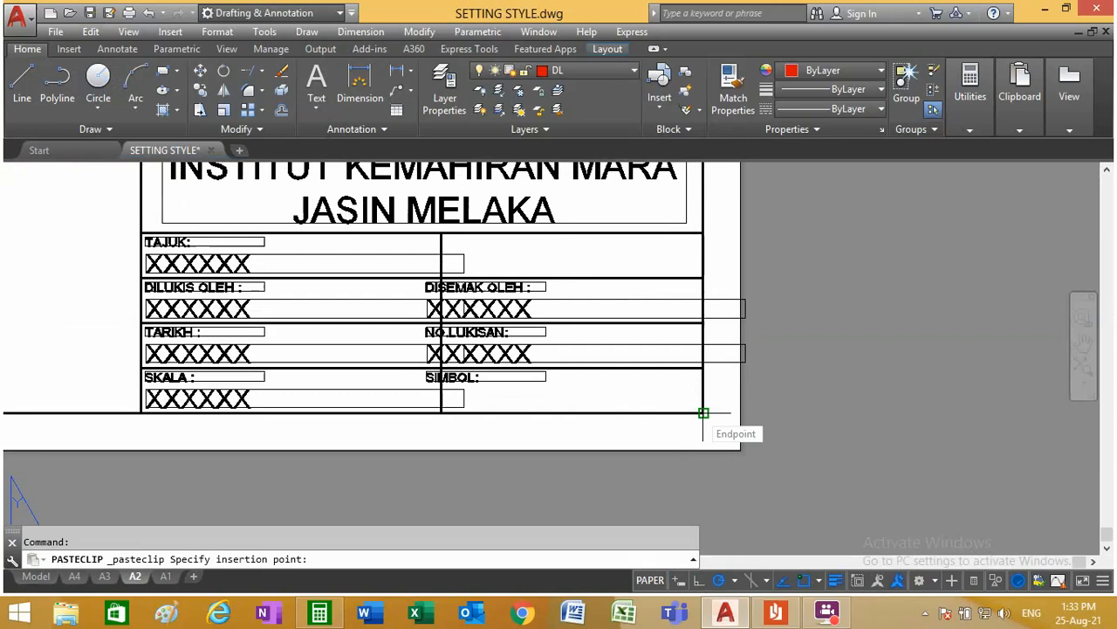
pyautogui.scroll(-4, 701, 411)
pyautogui.scroll(4, 699, 410)
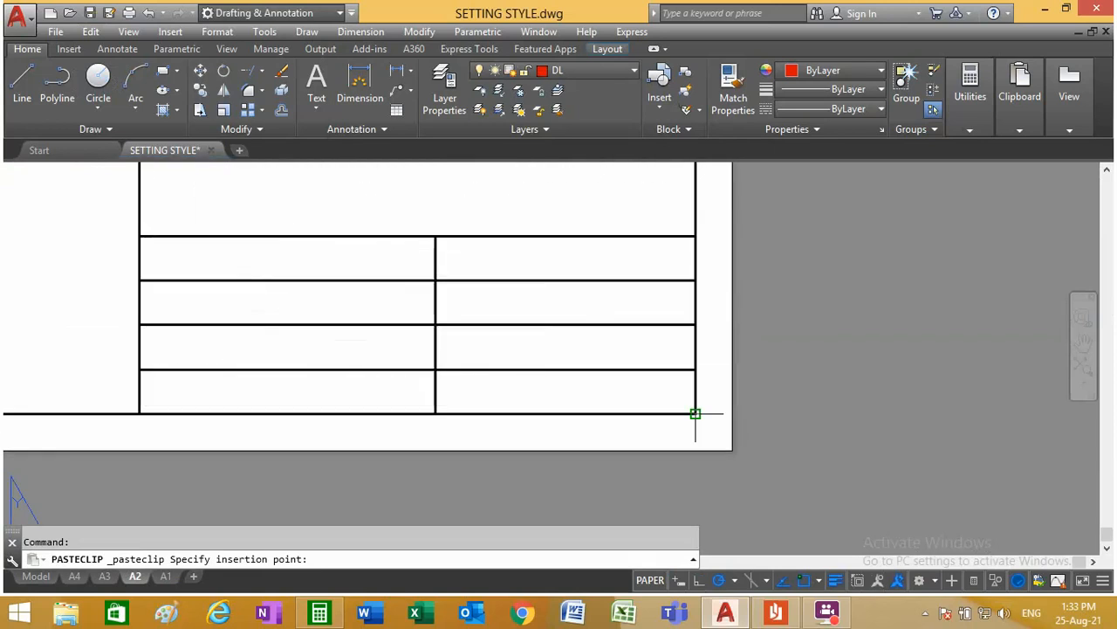
pyautogui.click(696, 409)
pyautogui.scroll(-5, 261, 340)
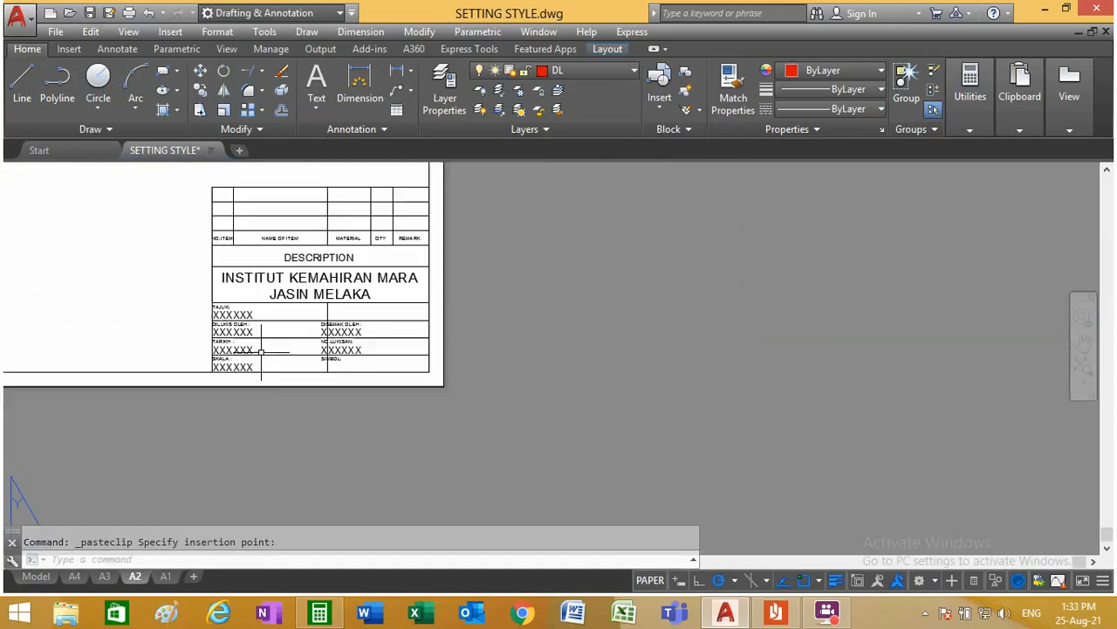
# Step: Move the DISEMAK OLEH, NO.LUKISAN and SIMBOL texts with their placeholders about 5.67 units horizontally into the right-hand cells, and turn Ortho on
pyautogui.scroll(5, 245, 271)
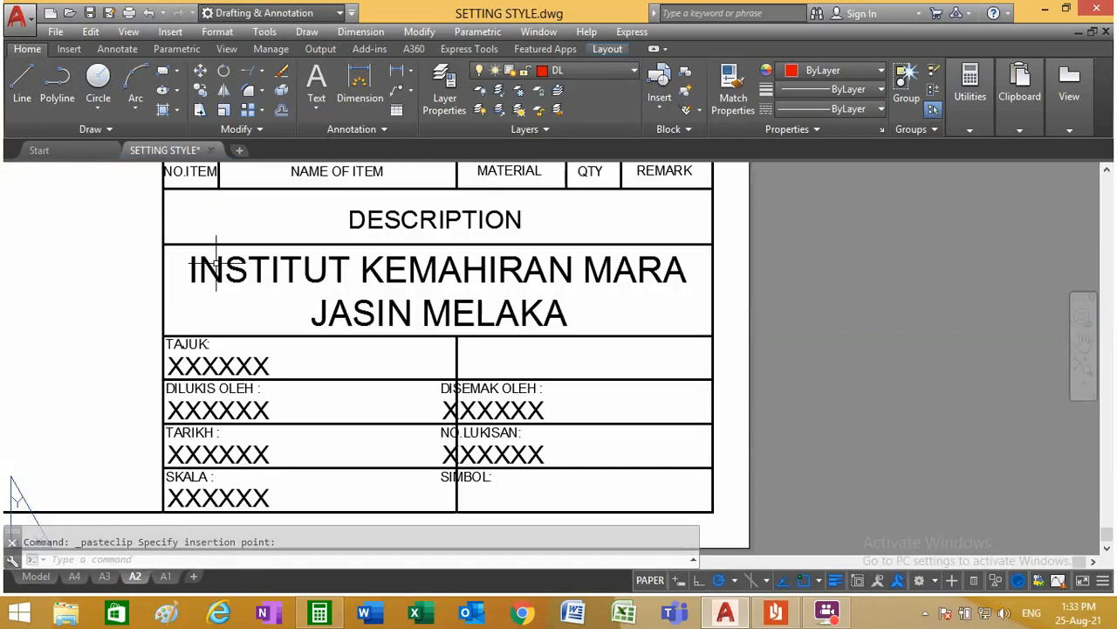
pyautogui.click(199, 70)
pyautogui.click(518, 453)
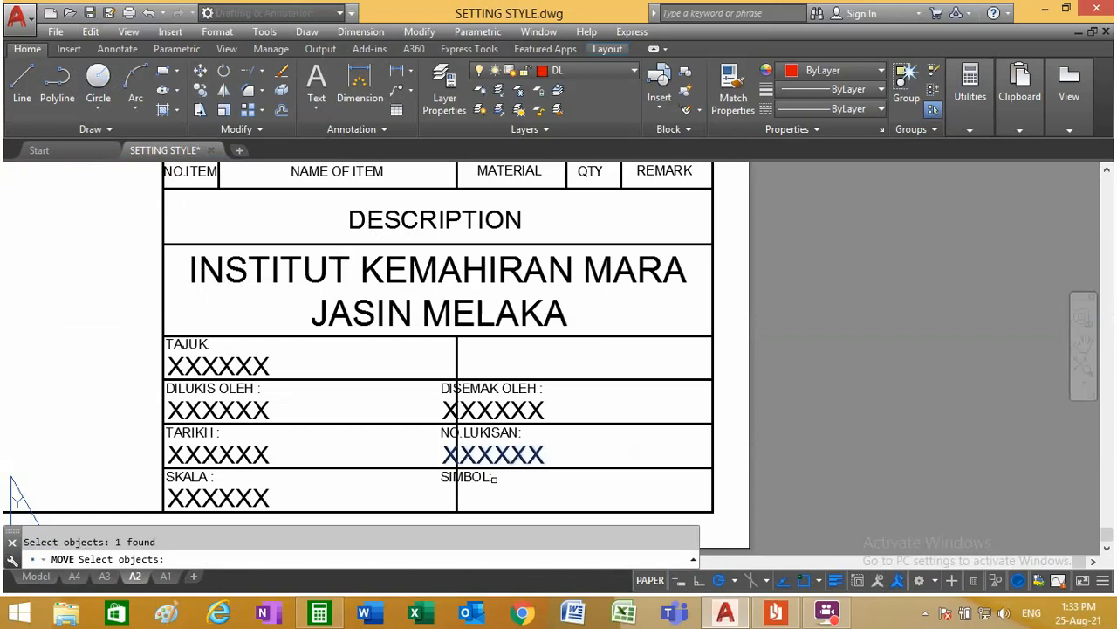
pyautogui.click(504, 432)
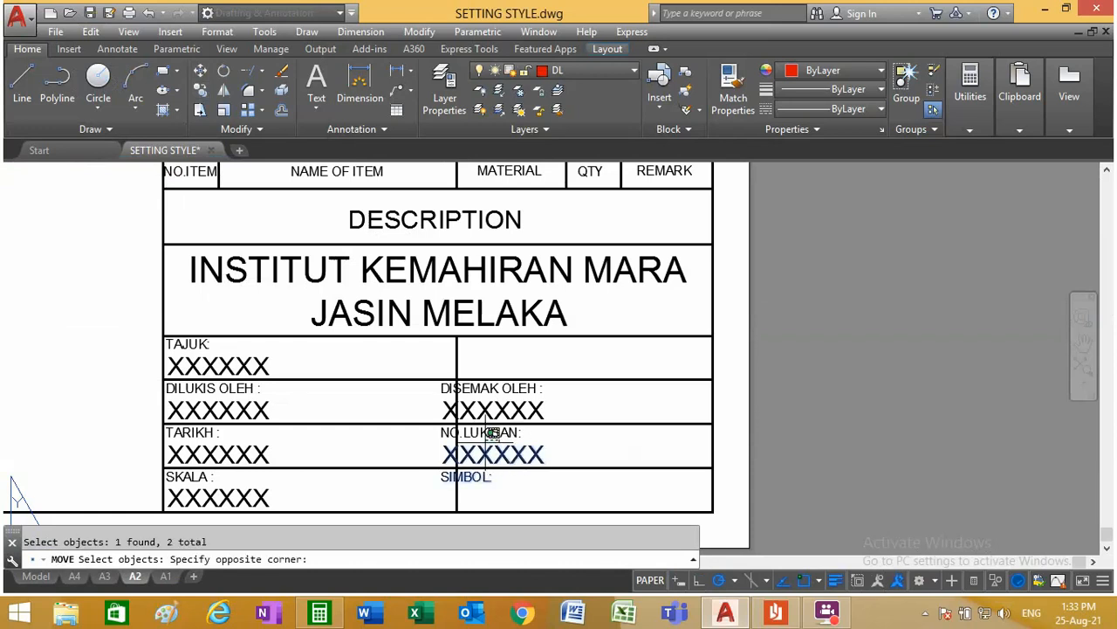
pyautogui.click(485, 432)
pyautogui.click(500, 407)
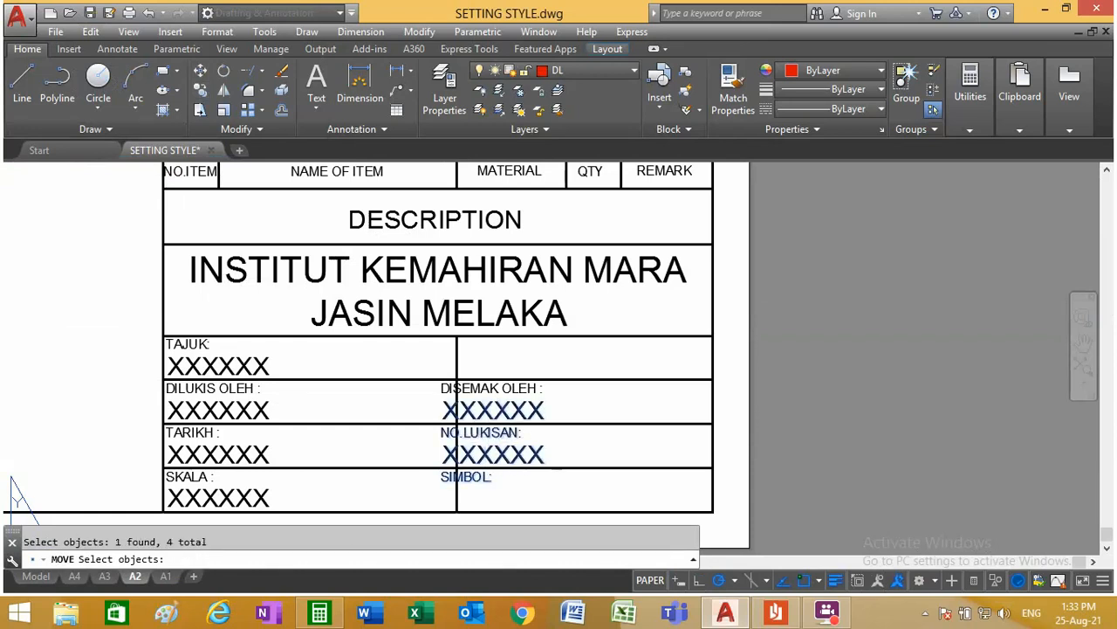
pyautogui.scroll(-2, 484, 420)
pyautogui.scroll(6, 484, 388)
pyautogui.press('Return')
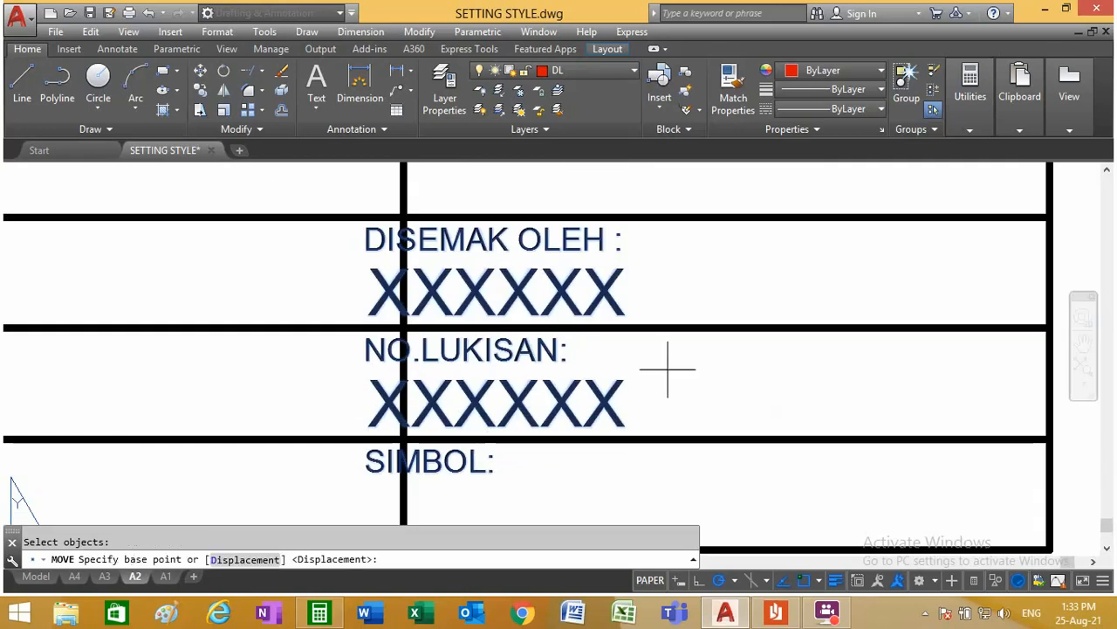
pyautogui.click(685, 377)
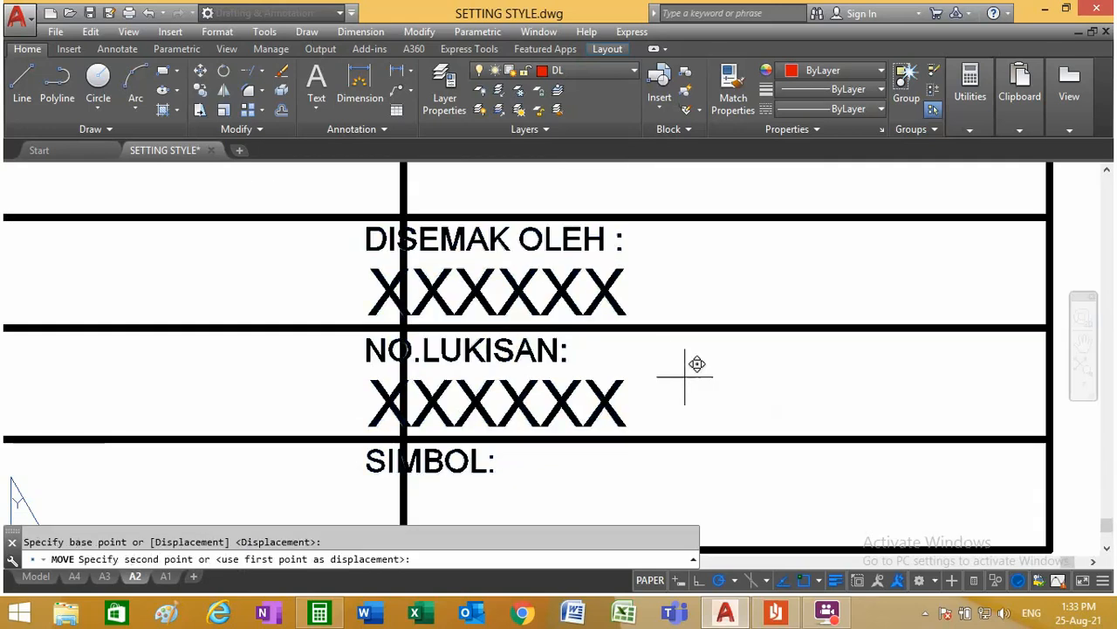
pyautogui.click(737, 377)
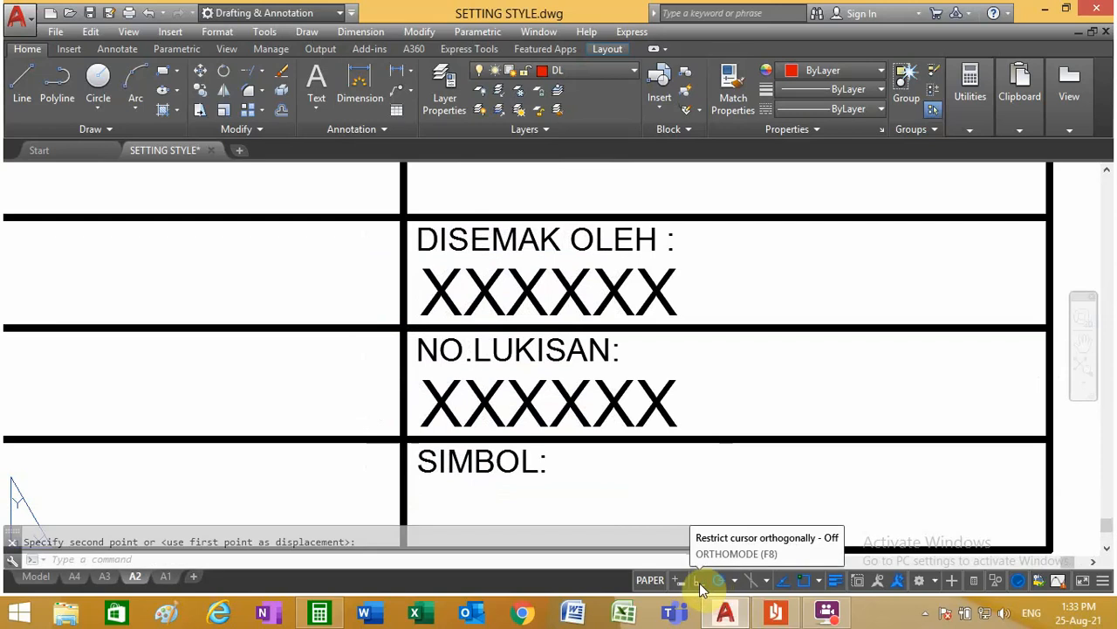
pyautogui.click(699, 581)
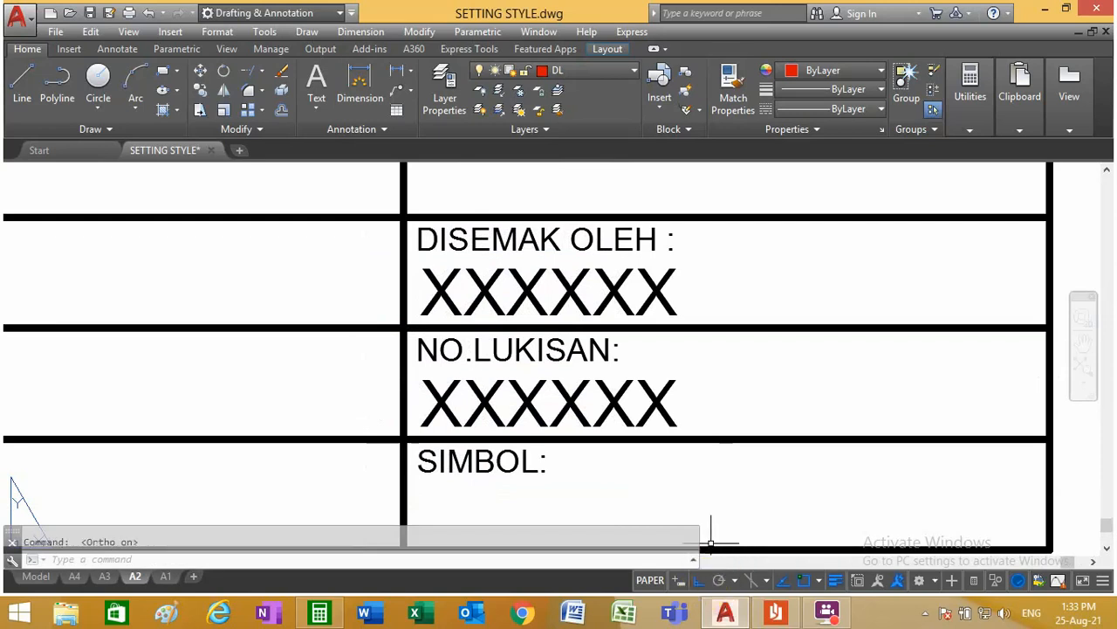
# Step: Compare with the title block in model space and trim the vertical divider out of the TAJUK row in layout A2
pyautogui.scroll(-2, 575, 403)
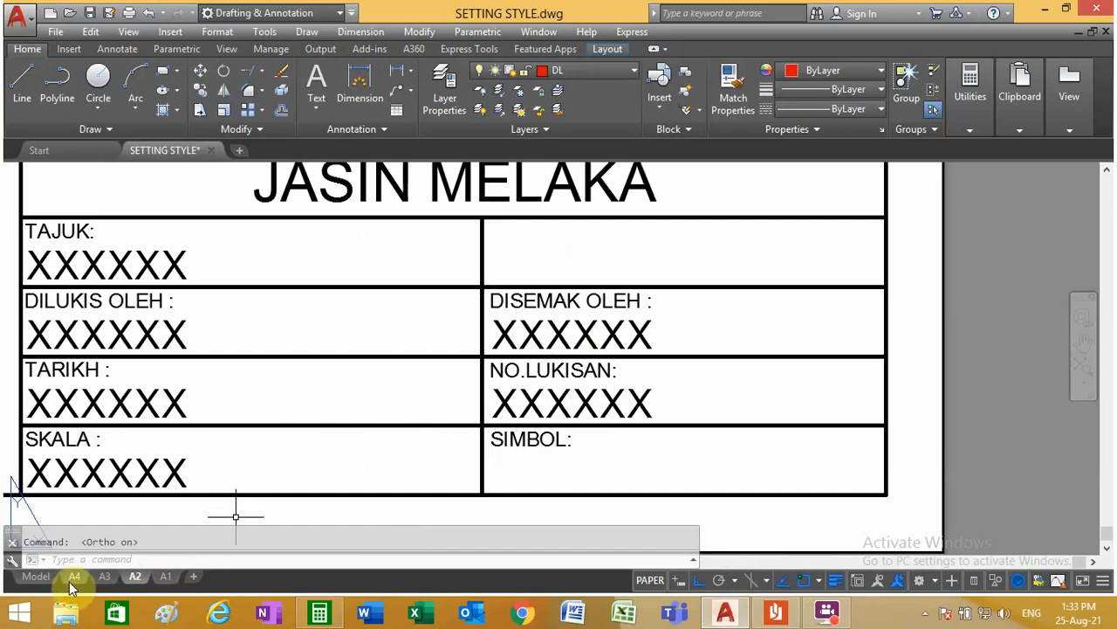
pyautogui.click(36, 576)
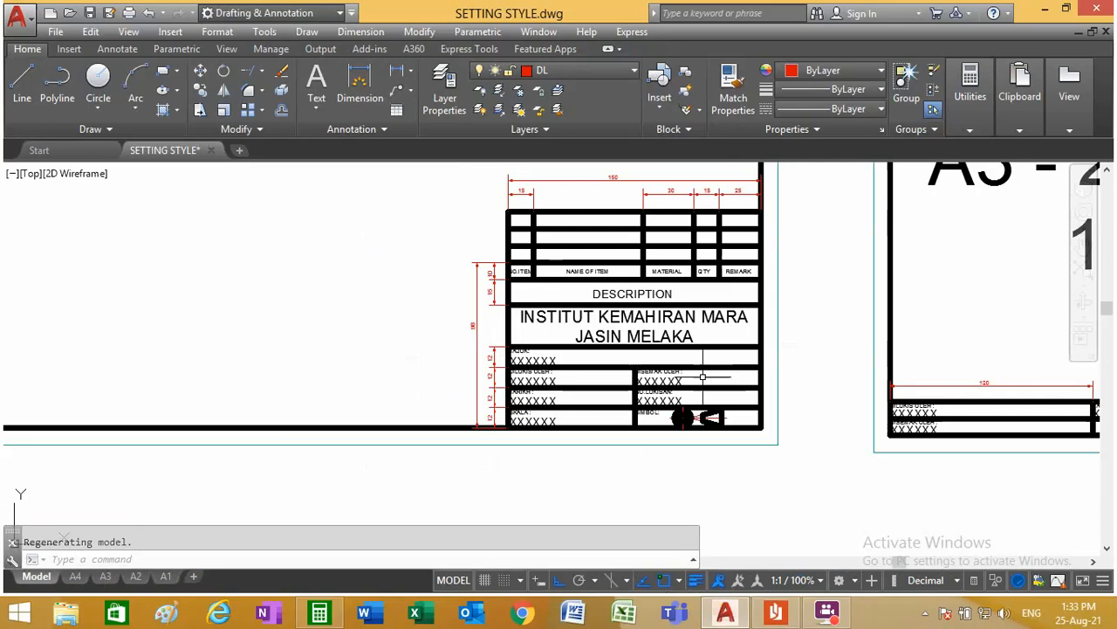
pyautogui.scroll(6, 703, 377)
pyautogui.scroll(-3, 693, 375)
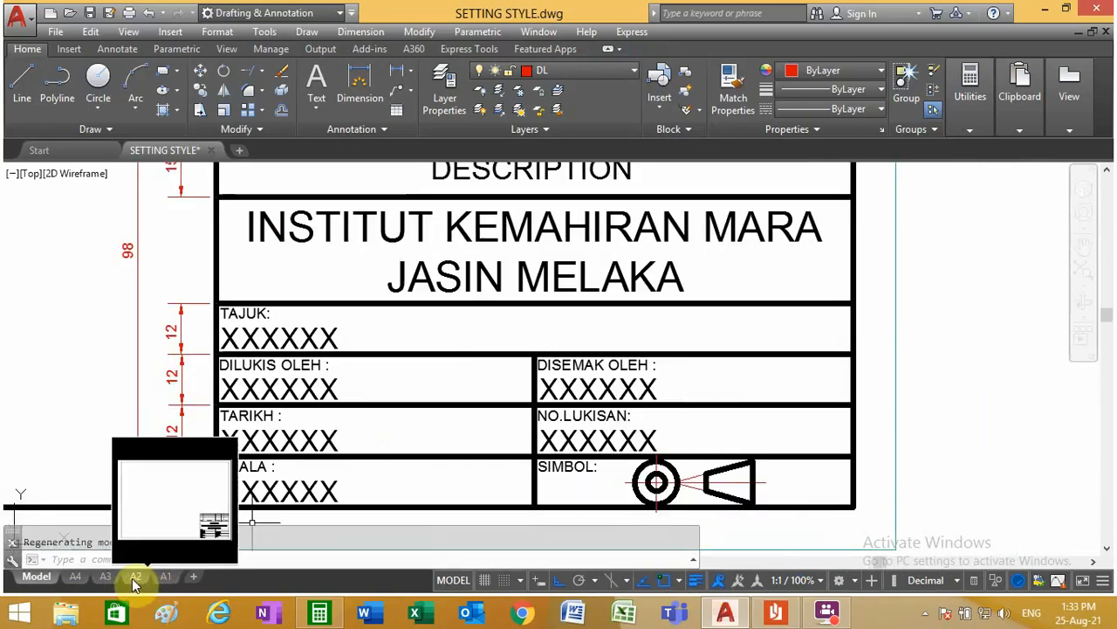
pyautogui.moveTo(136, 577)
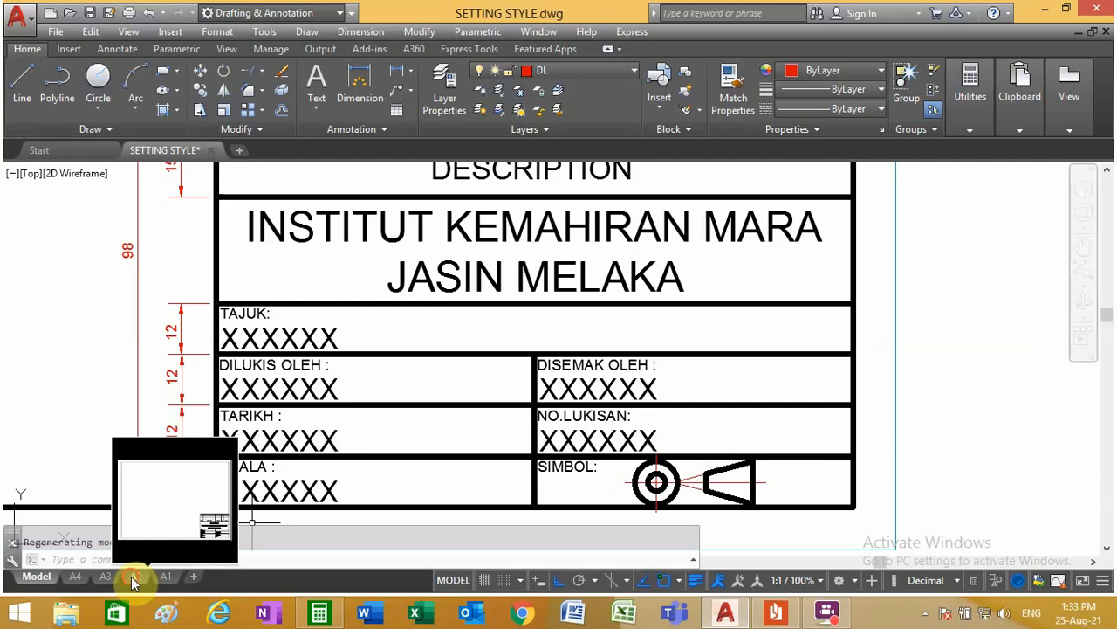
pyautogui.click(135, 577)
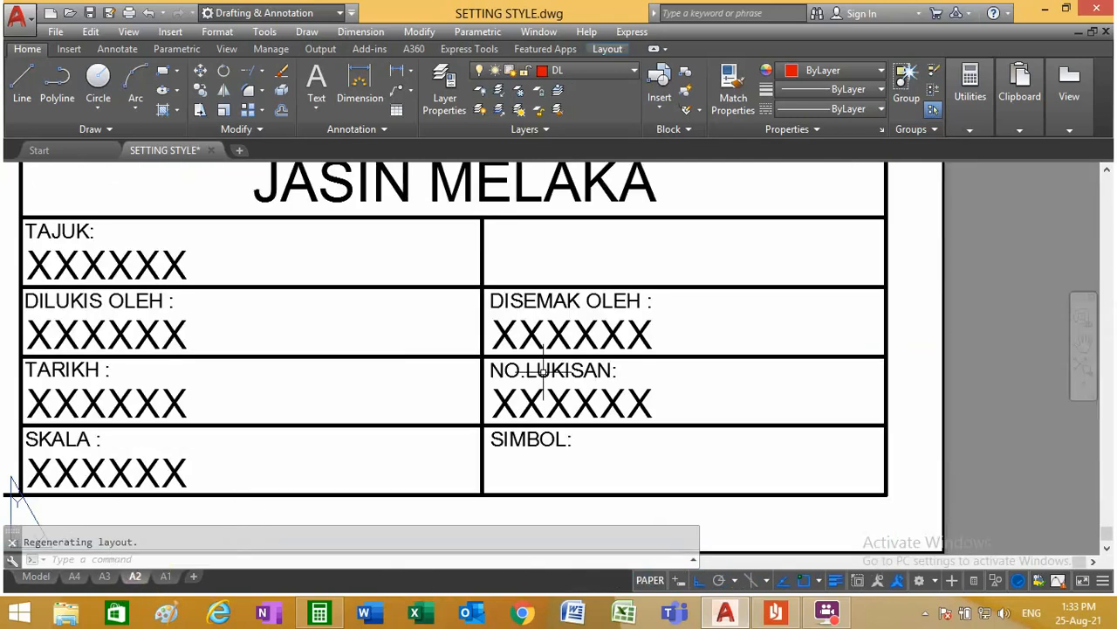
pyautogui.click(260, 69)
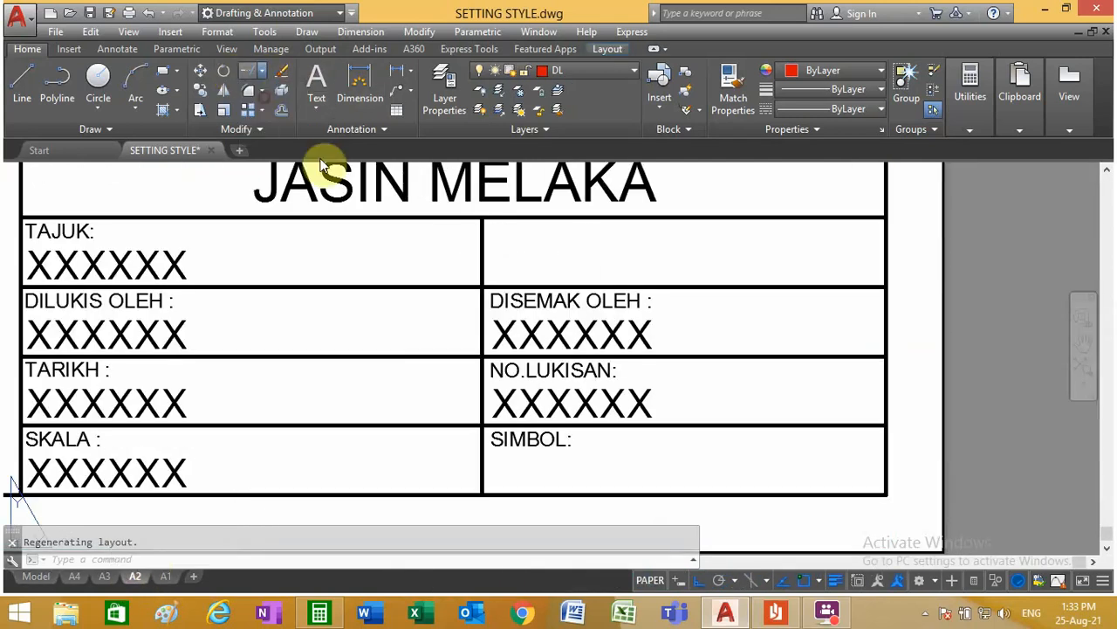
pyautogui.click(506, 287)
pyautogui.press('Return')
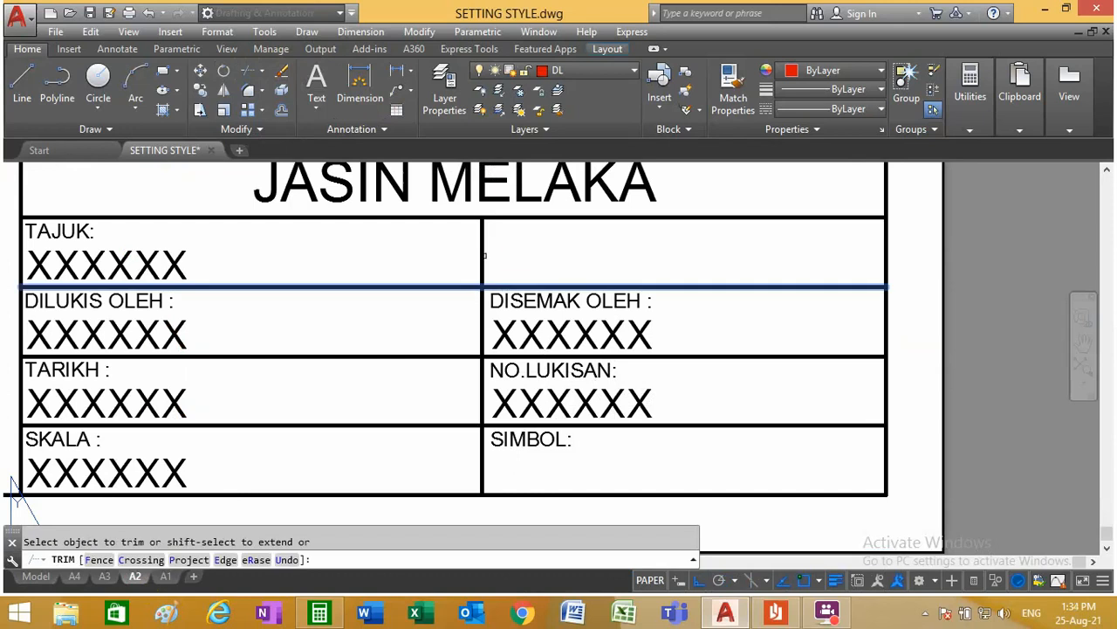
pyautogui.rightClick(497, 255)
pyautogui.click(528, 265)
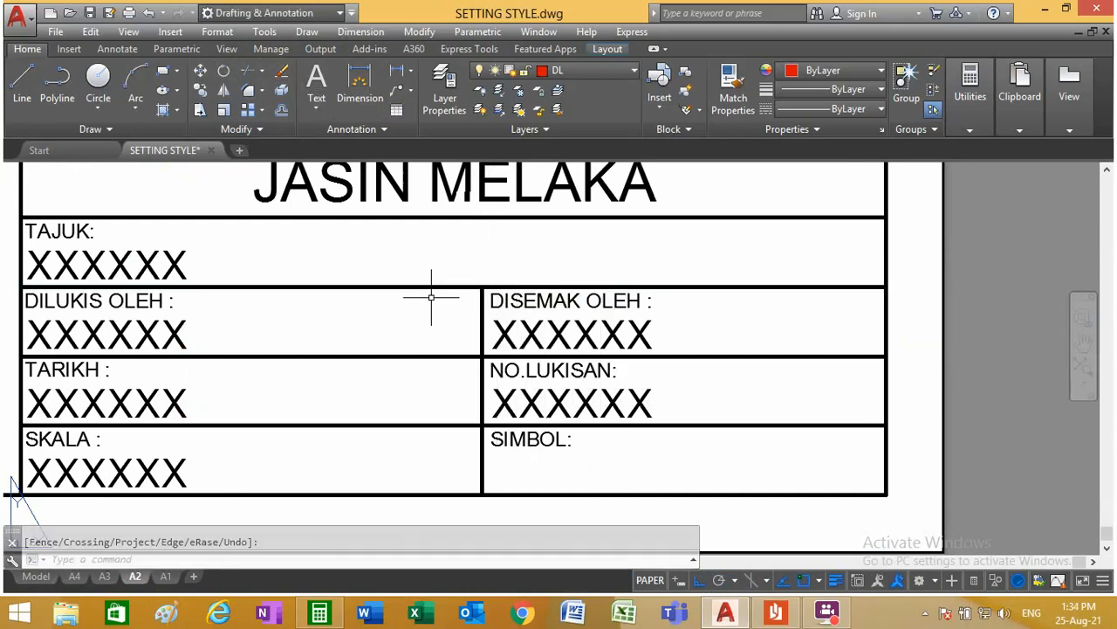
# Step: Examine the rows, column headings and texts of the title block in layout A2
pyautogui.scroll(-4, 413, 306)
pyautogui.scroll(-2, 354, 302)
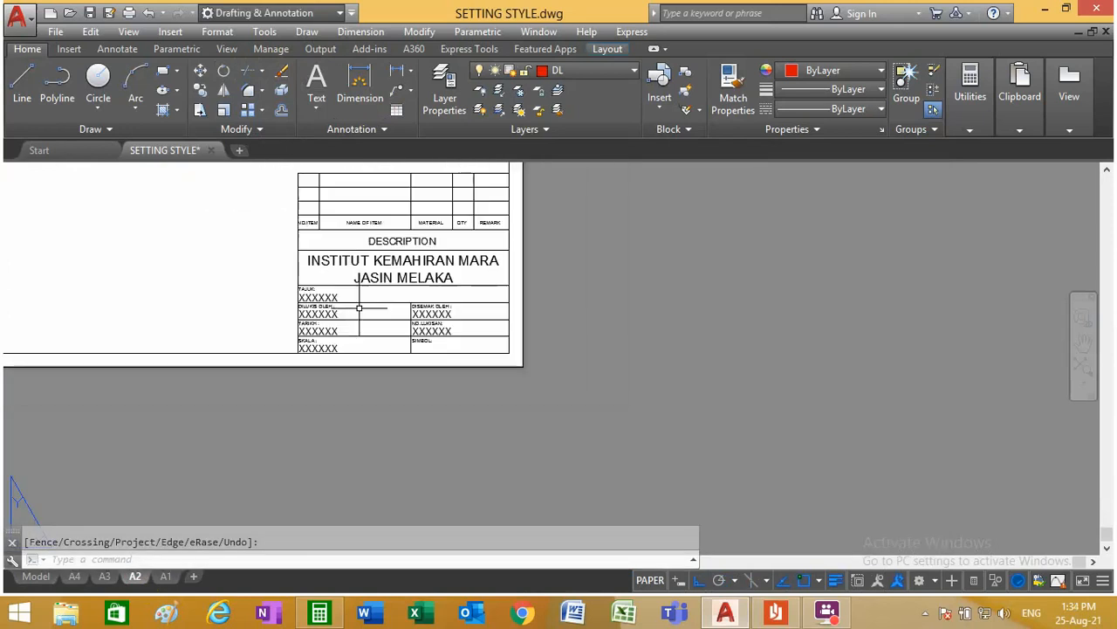
pyautogui.scroll(5, 262, 241)
pyautogui.scroll(-3, 417, 324)
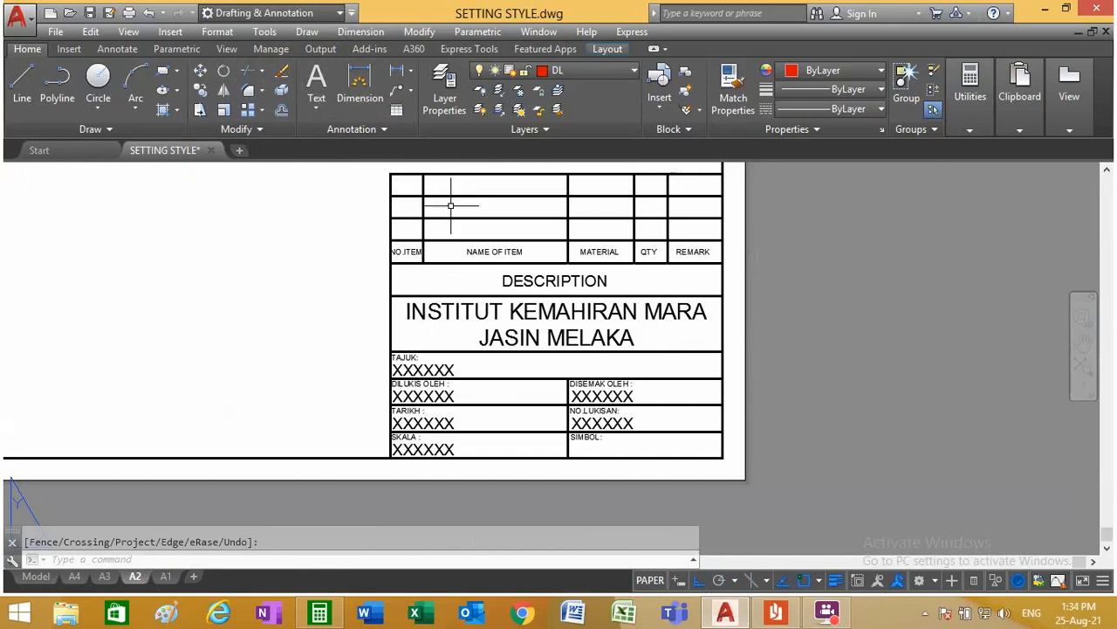
pyautogui.scroll(2, 470, 245)
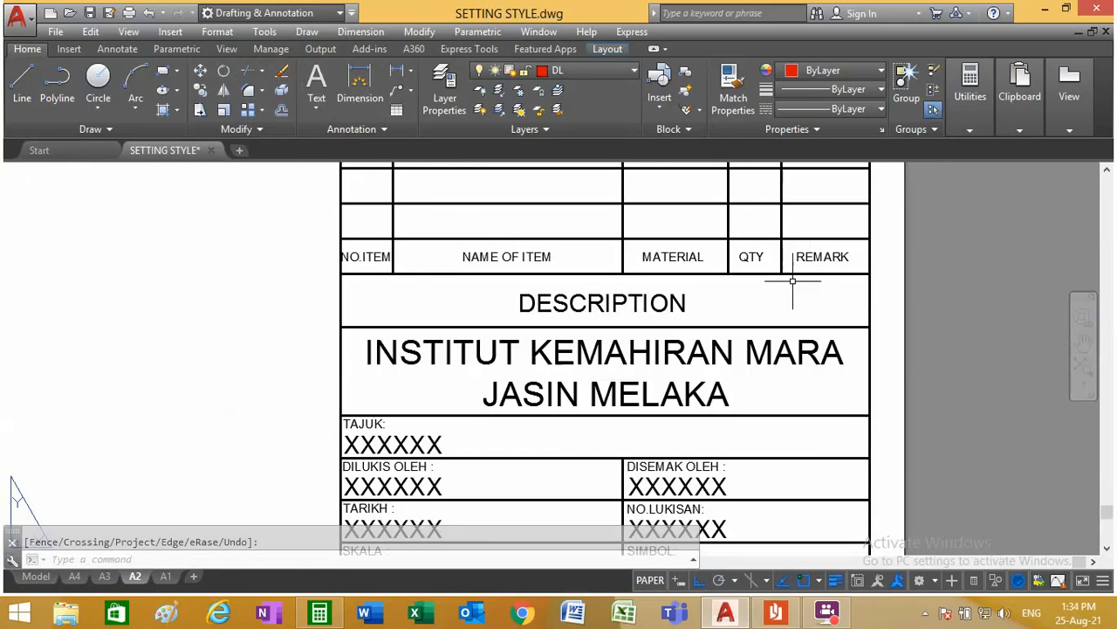
pyautogui.scroll(-2, 756, 321)
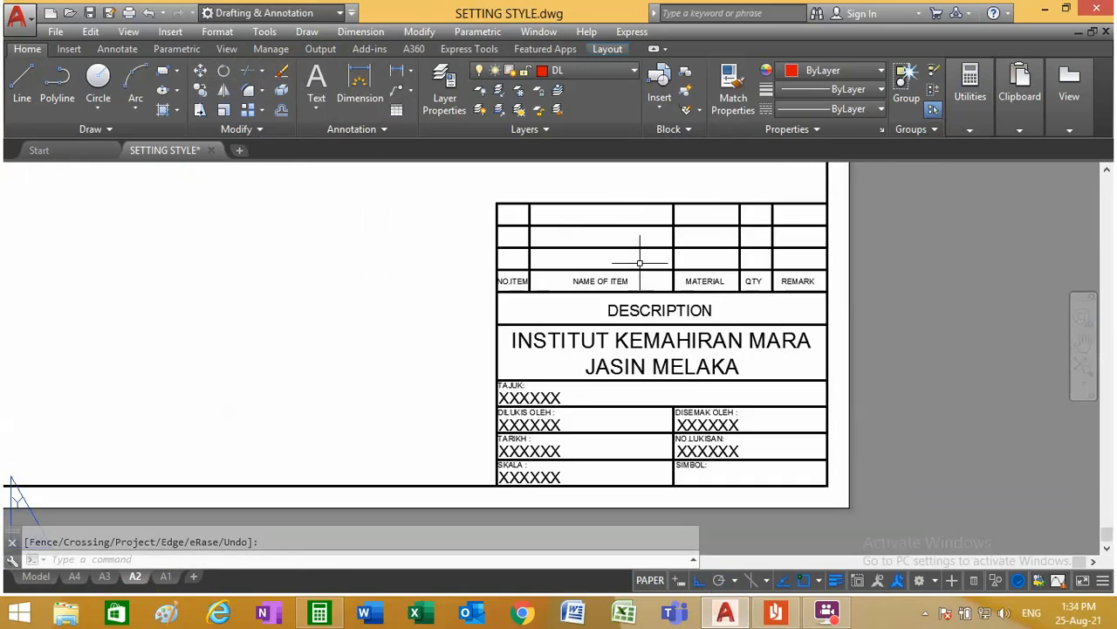
pyautogui.click(199, 91)
pyautogui.scroll(4, 732, 495)
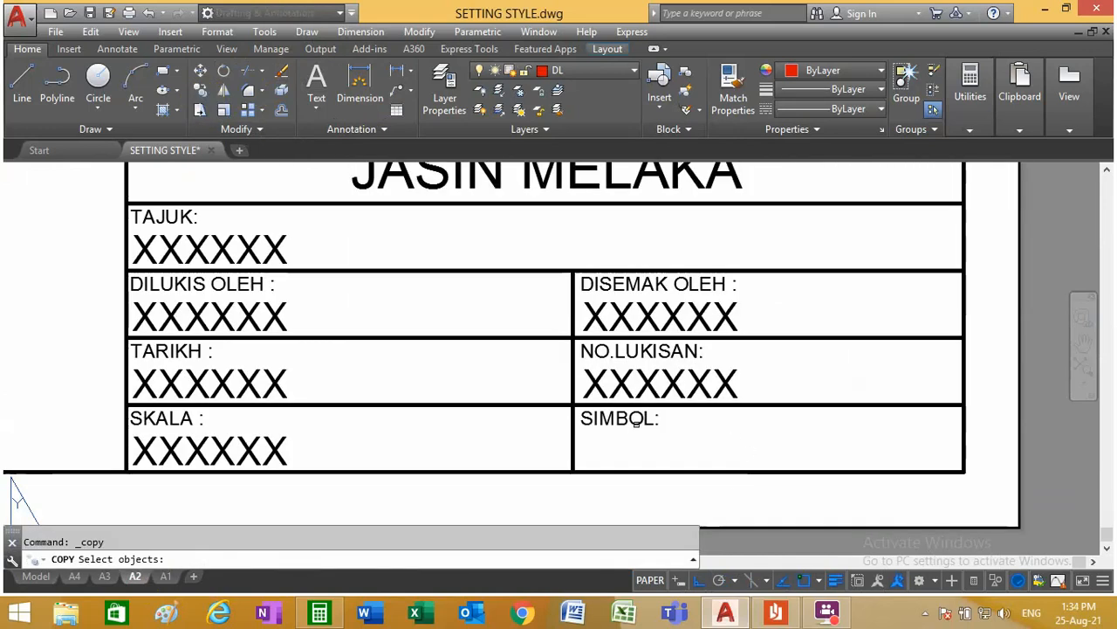
pyautogui.scroll(-4, 637, 420)
pyautogui.press('Escape')
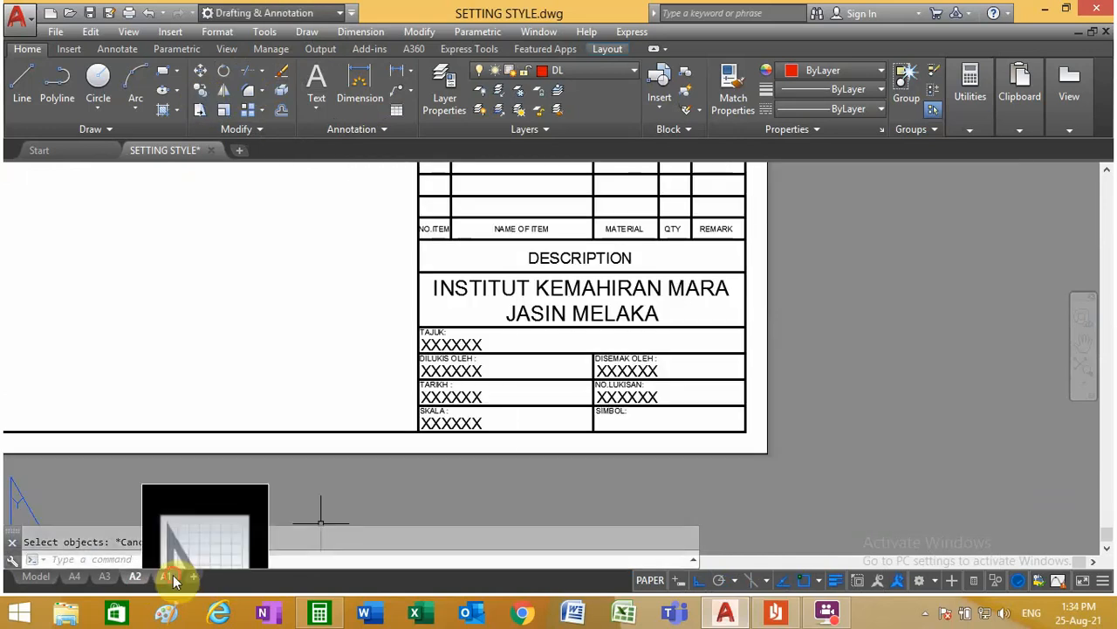
# Step: Erase all the empty title block lines in layout A1, keeping the drawing frame
pyautogui.click(170, 578)
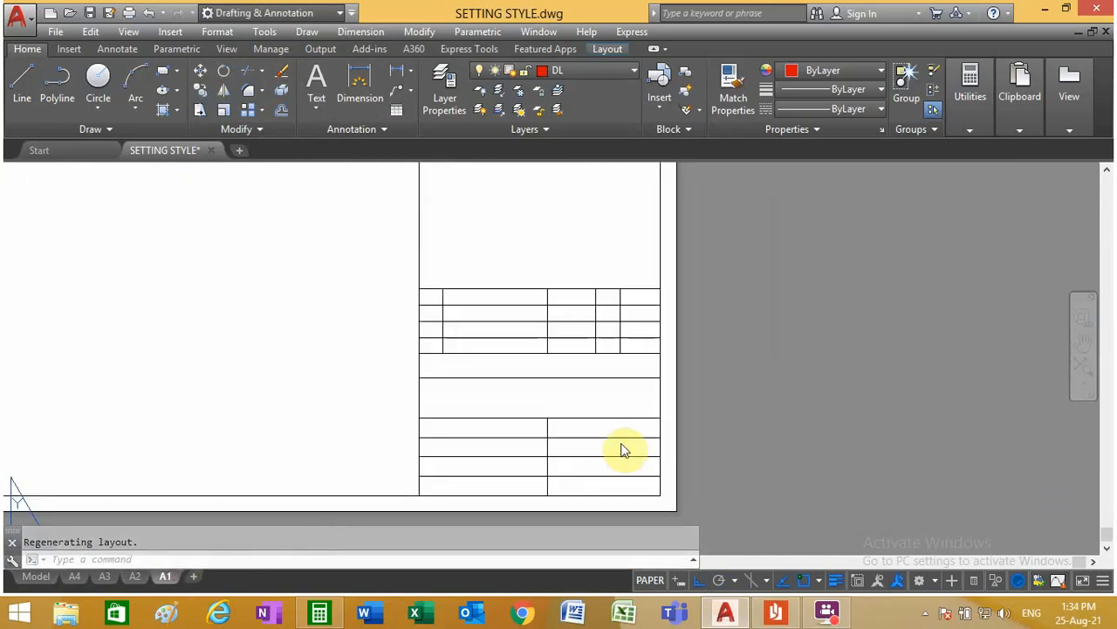
pyautogui.click(282, 79)
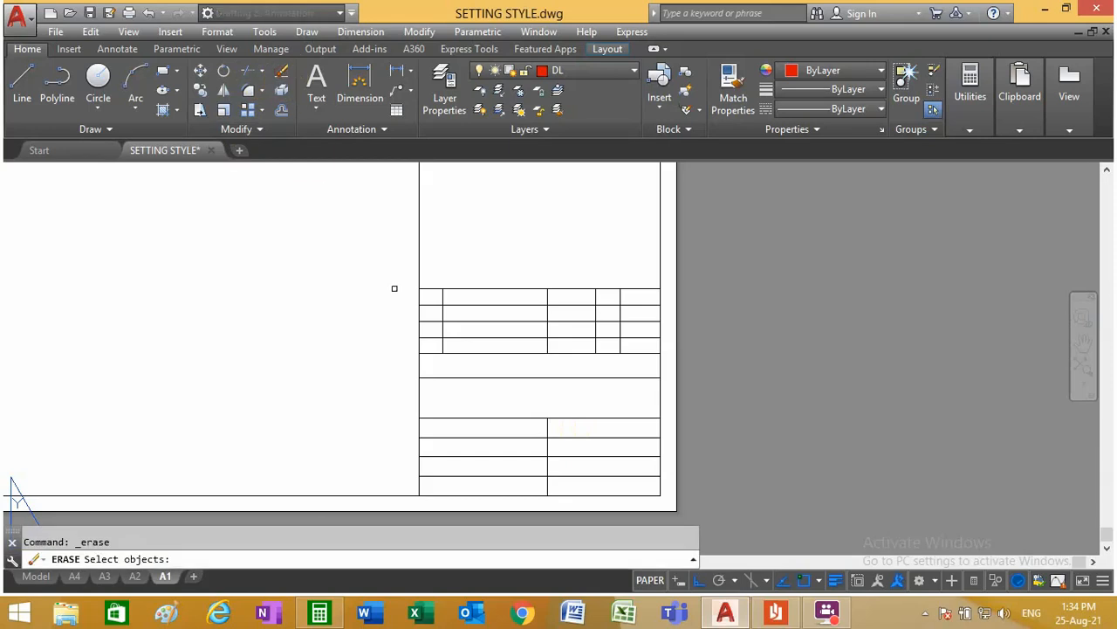
pyautogui.click(613, 489)
pyautogui.click(436, 254)
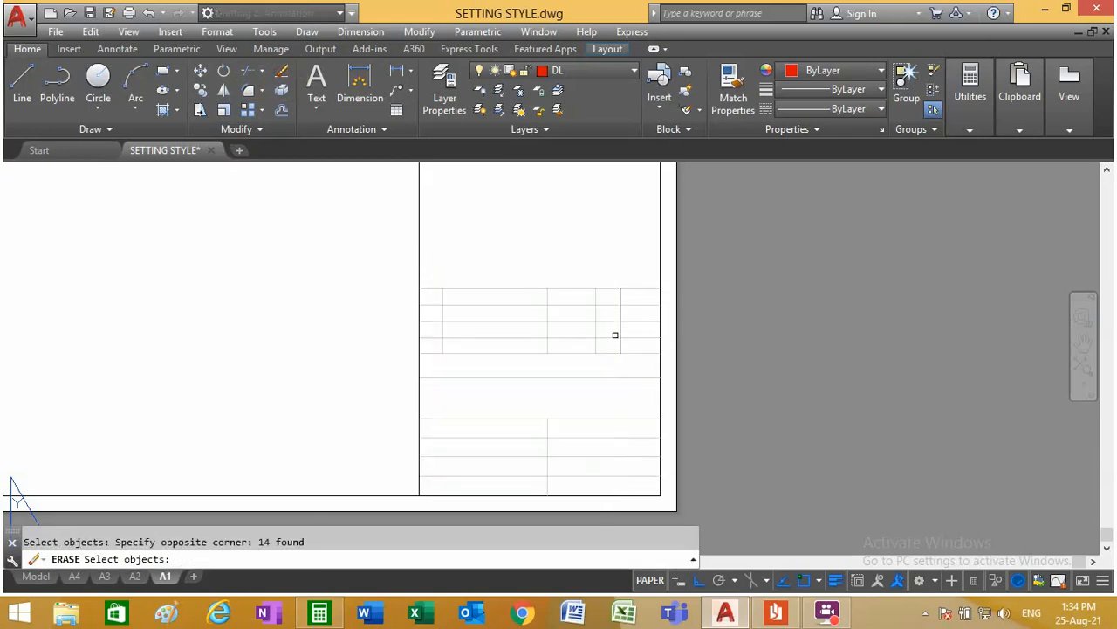
pyautogui.click(621, 311)
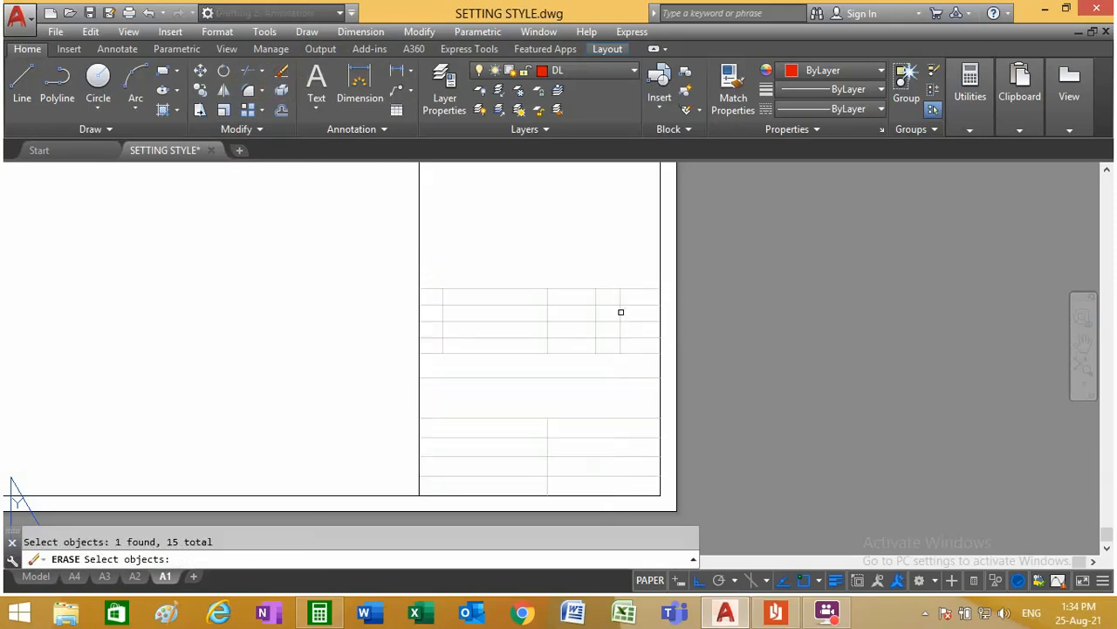
pyautogui.click(454, 273)
pyautogui.click(361, 233)
pyautogui.press('Return')
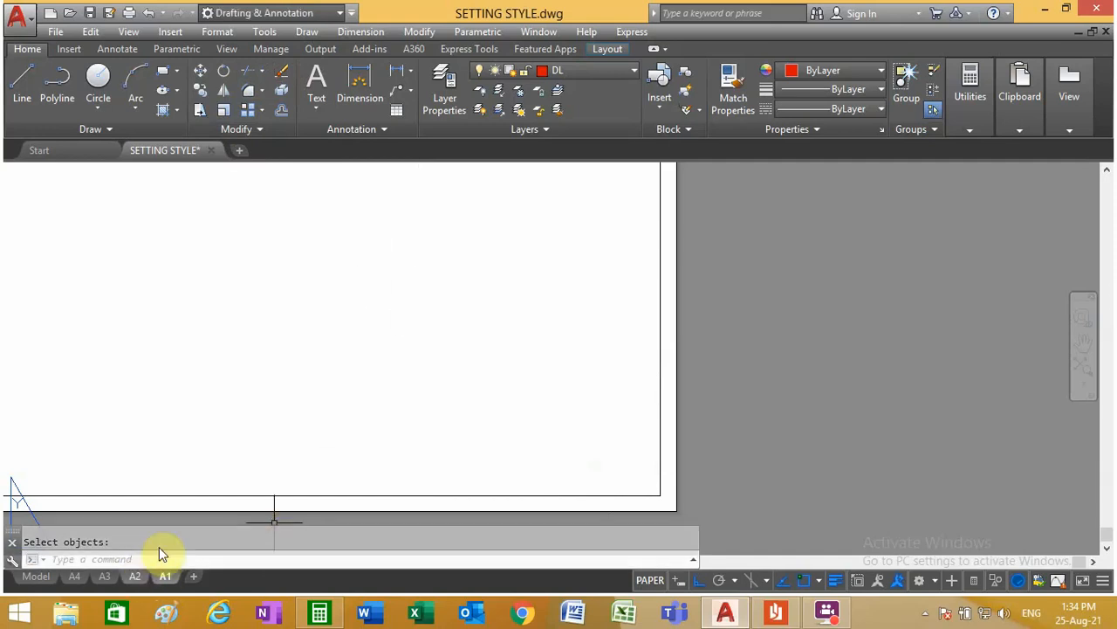
# Step: Copy the complete title block of layout A2, lines and texts, with the base point at the frame's lower-right corner
pyautogui.click(135, 576)
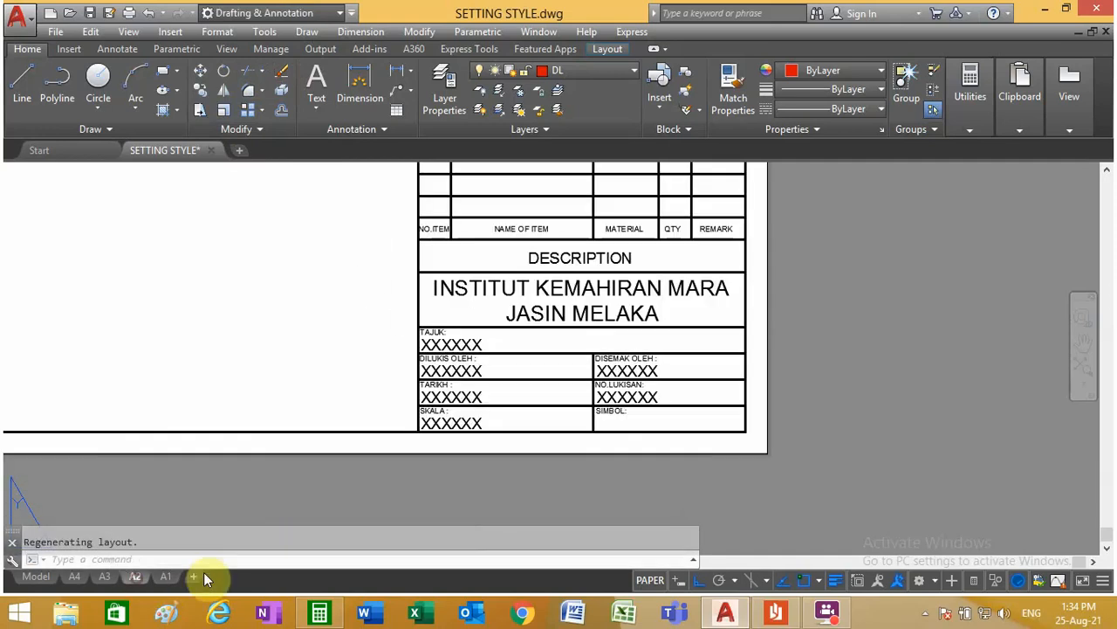
pyautogui.scroll(-3, 132, 386)
pyautogui.scroll(3, 275, 391)
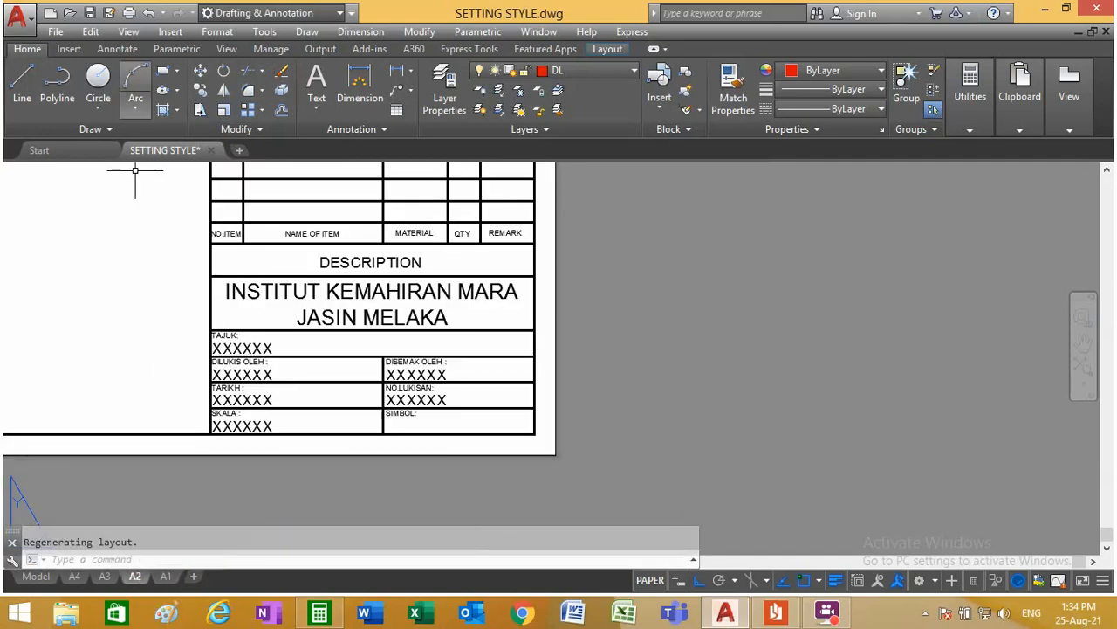
pyautogui.scroll(-2, 286, 334)
pyautogui.click(91, 32)
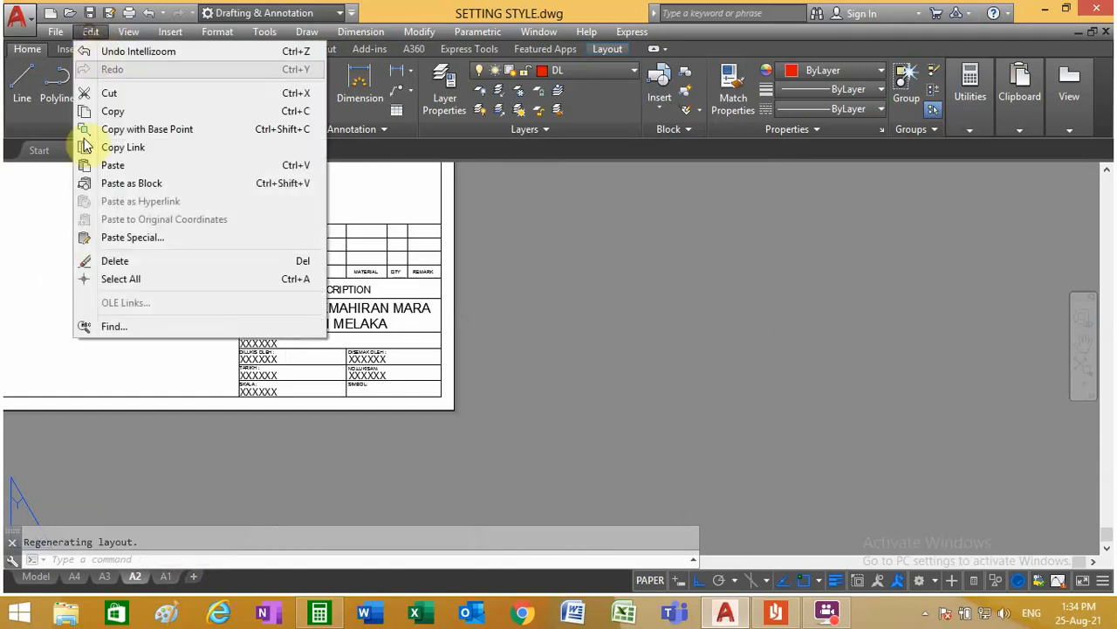
pyautogui.click(143, 129)
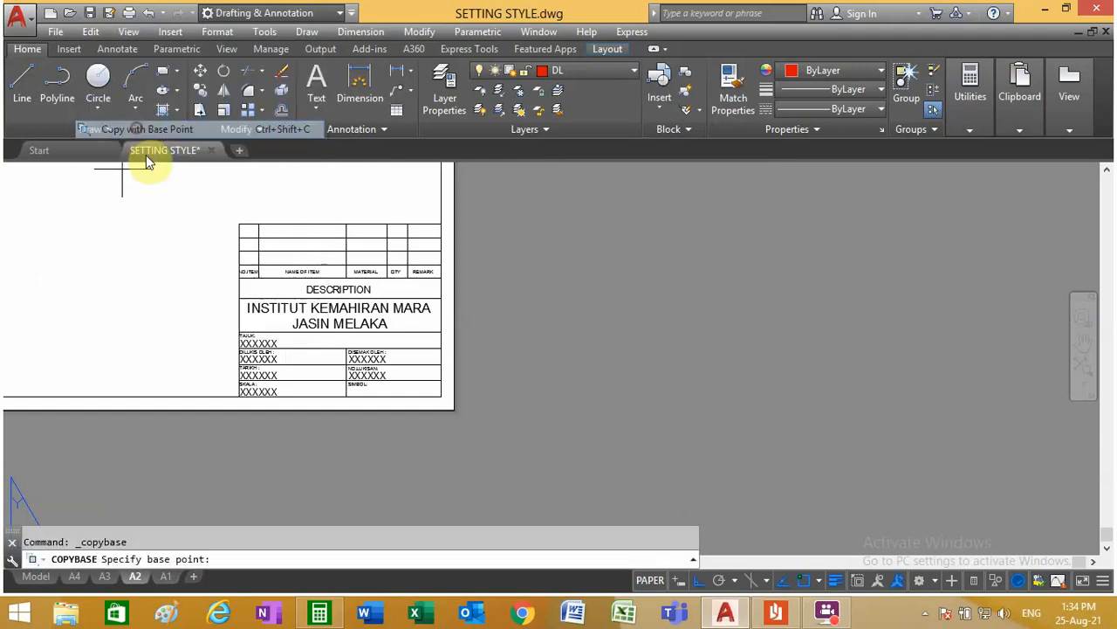
pyautogui.click(441, 397)
pyautogui.click(422, 390)
pyautogui.click(204, 205)
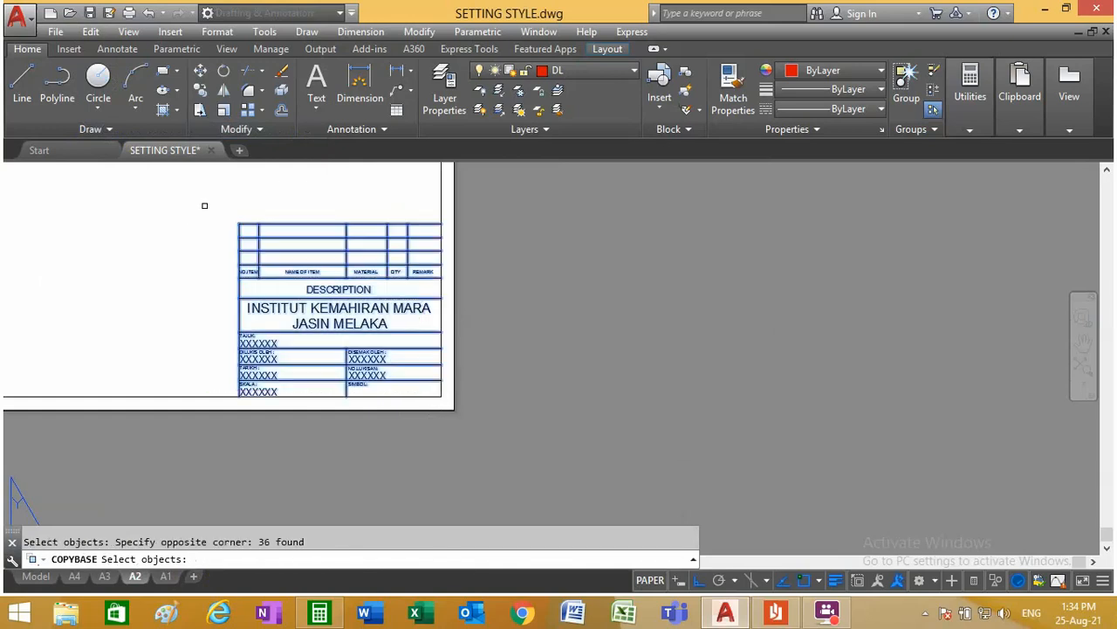
pyautogui.press('Return')
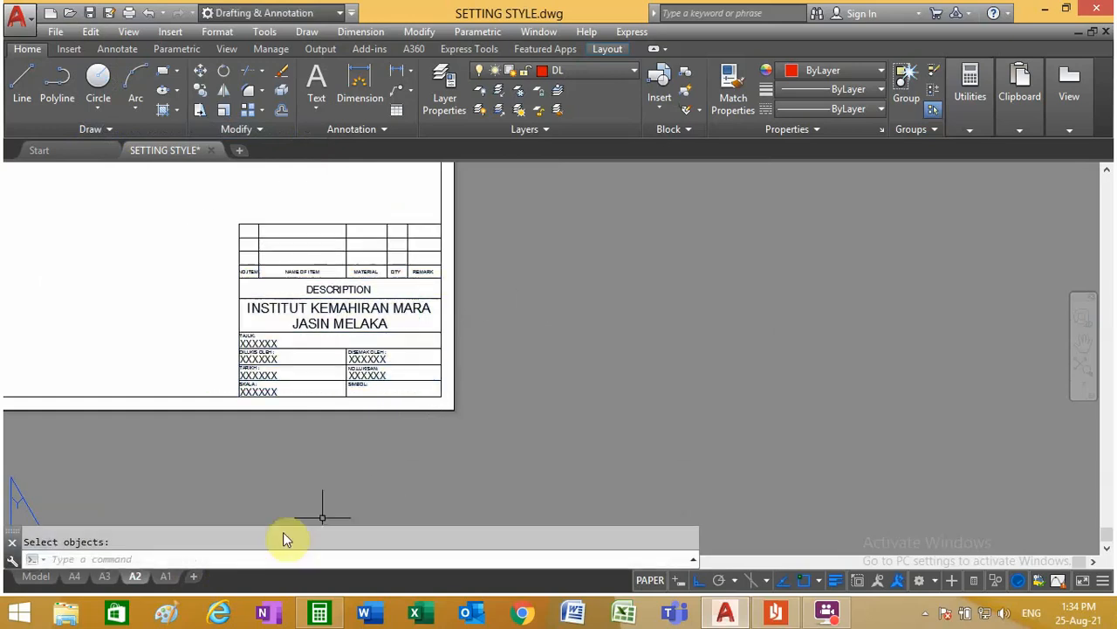
# Step: Paste the copied title block into layout A1, inserting it at the frame's lower-right corner
pyautogui.click(165, 576)
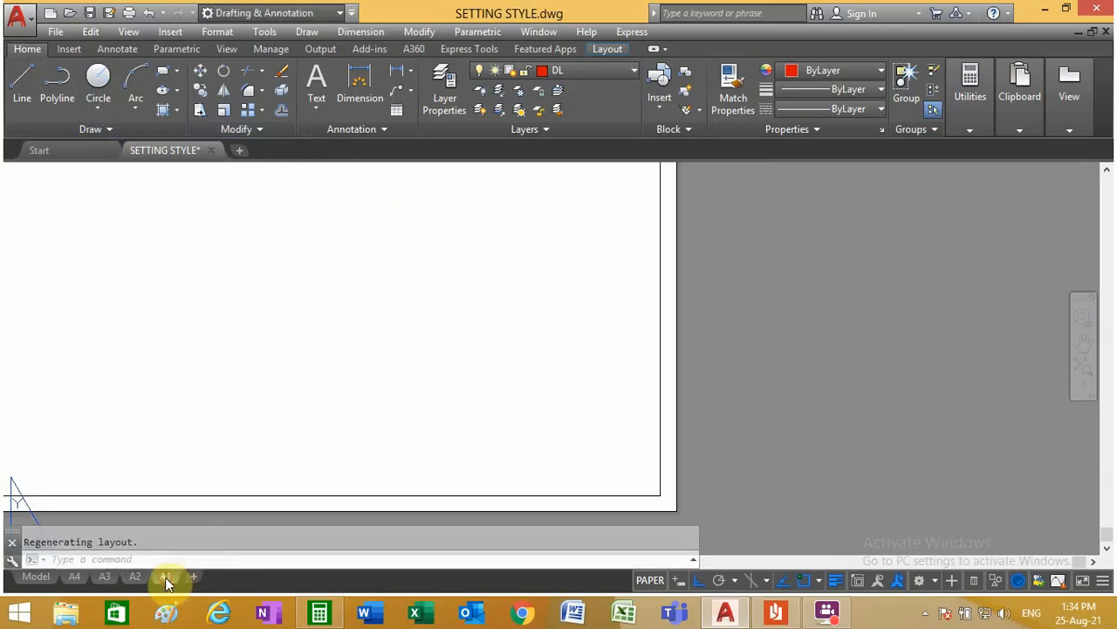
pyautogui.click(91, 32)
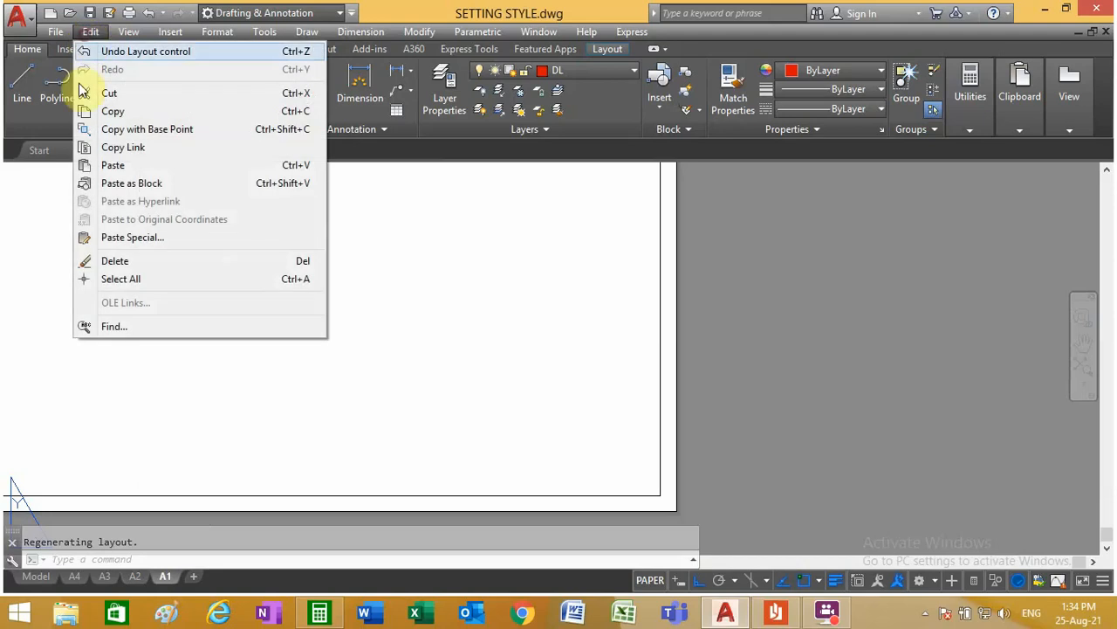
pyautogui.click(118, 165)
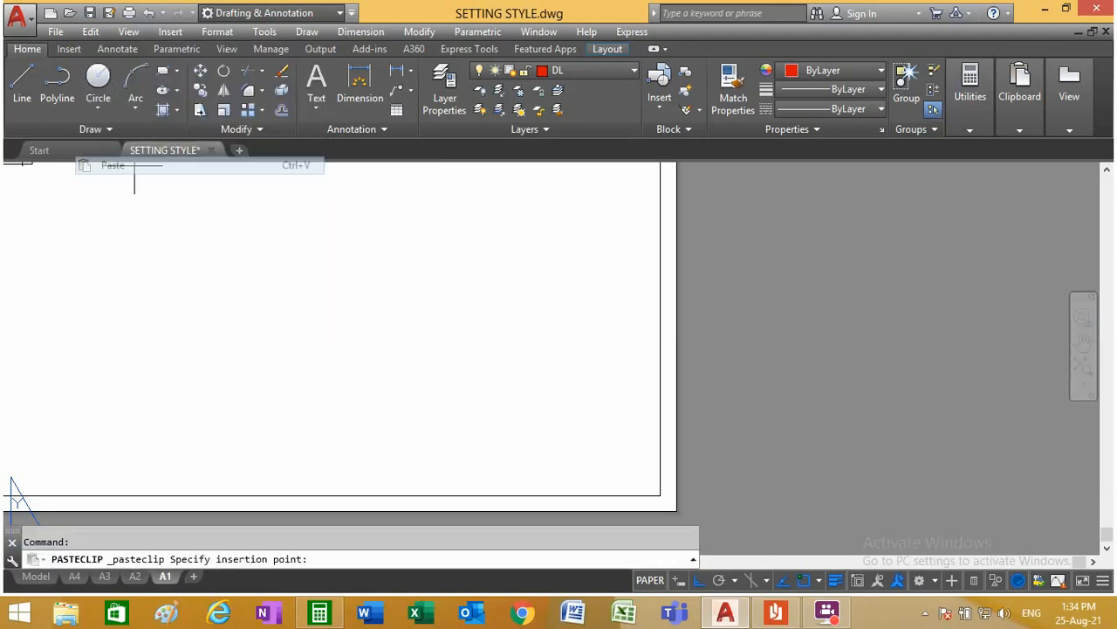
pyautogui.click(660, 496)
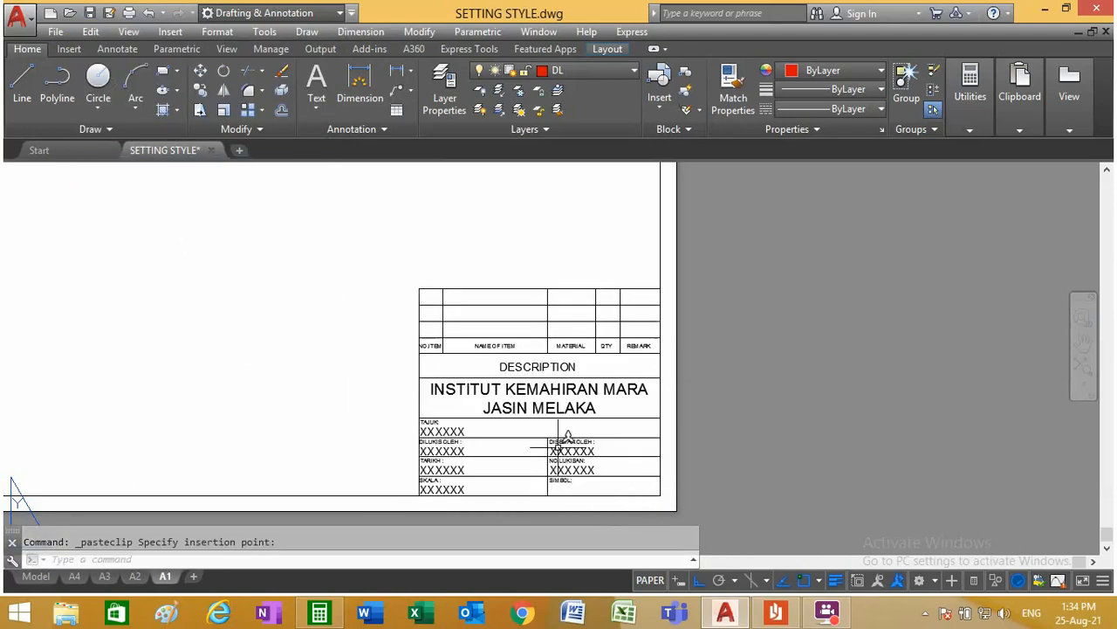
# Step: Examine the pasted title block in layout A1, checking its texts, column headings and cell lines
pyautogui.scroll(4, 603, 402)
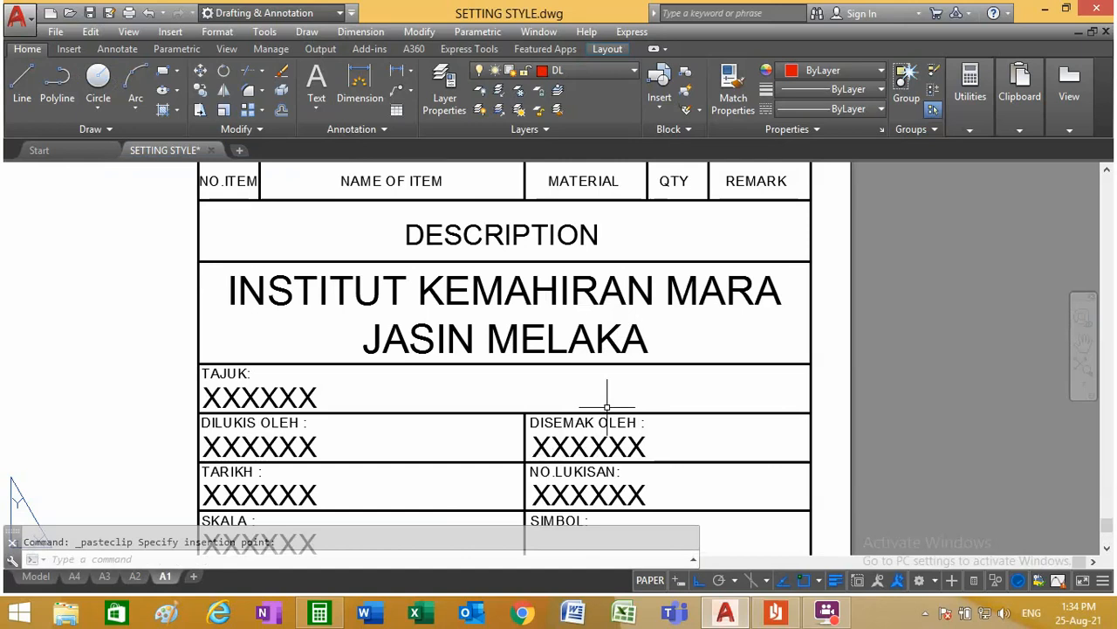
pyautogui.scroll(-2, 608, 406)
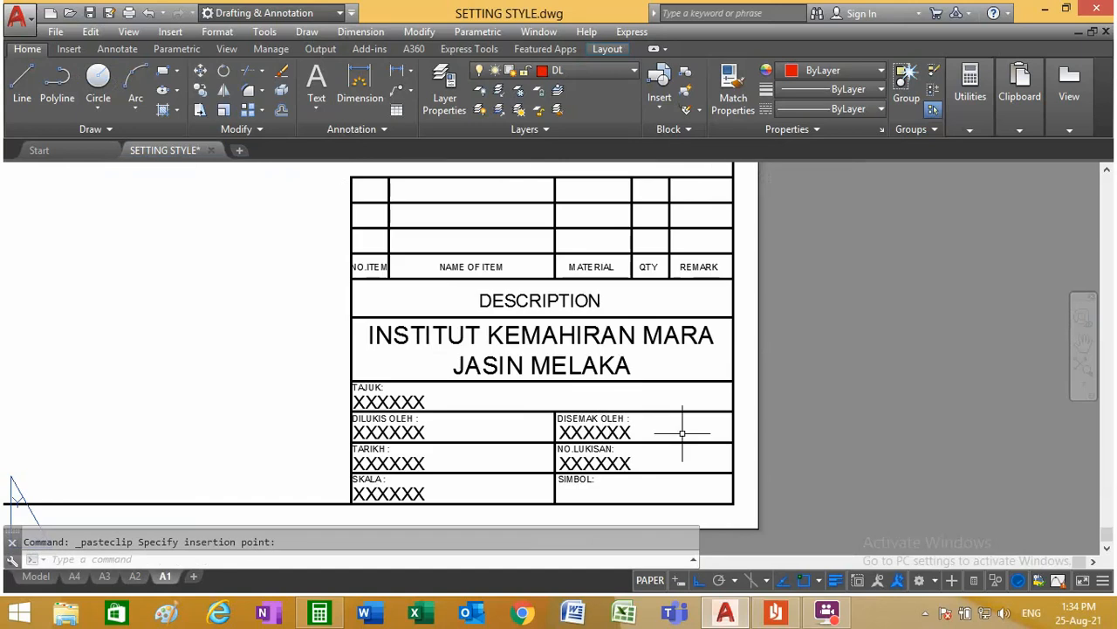
pyautogui.scroll(2, 682, 432)
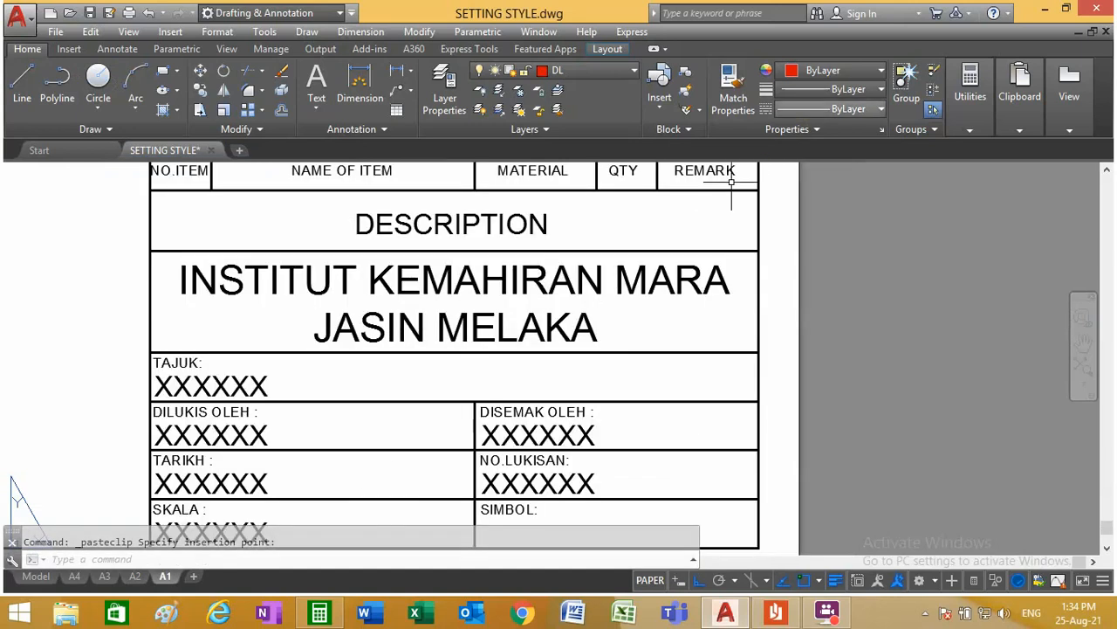
pyautogui.scroll(-6, 474, 392)
pyautogui.scroll(2, 480, 375)
pyautogui.scroll(4, 472, 342)
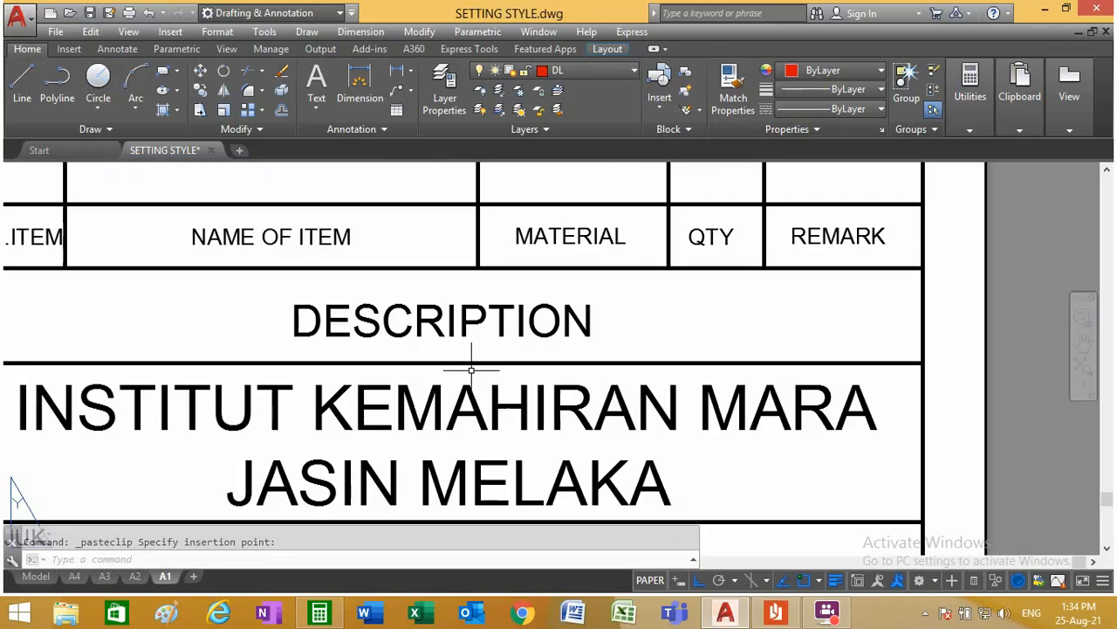
pyautogui.scroll(3, 456, 369)
pyautogui.scroll(-3, 489, 332)
pyautogui.scroll(3, 512, 298)
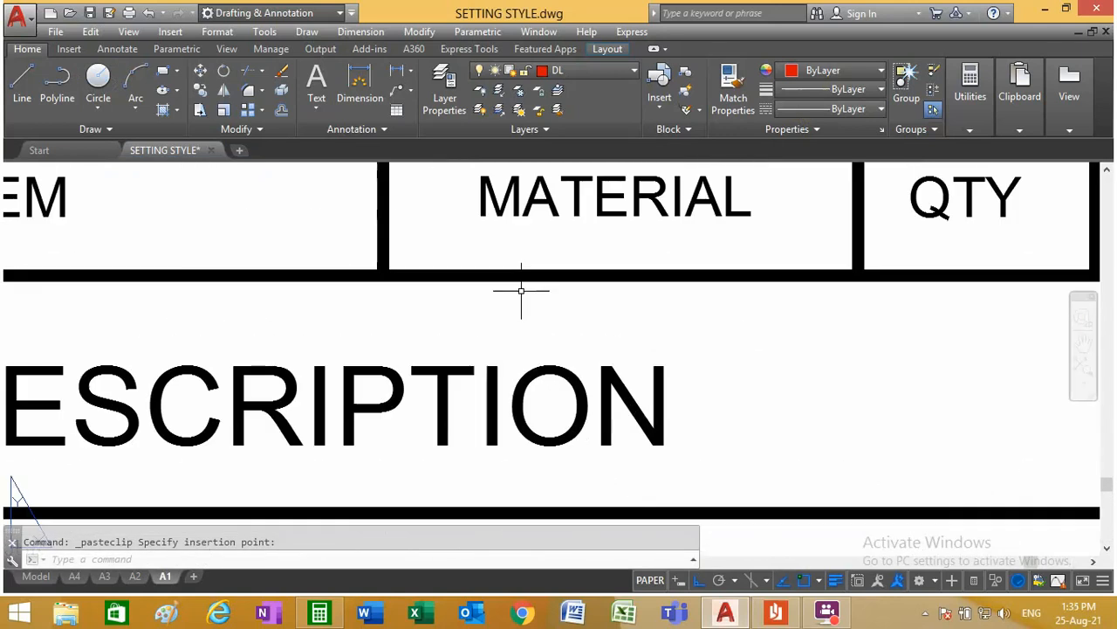
pyautogui.scroll(-10, 518, 292)
pyautogui.scroll(3, 489, 366)
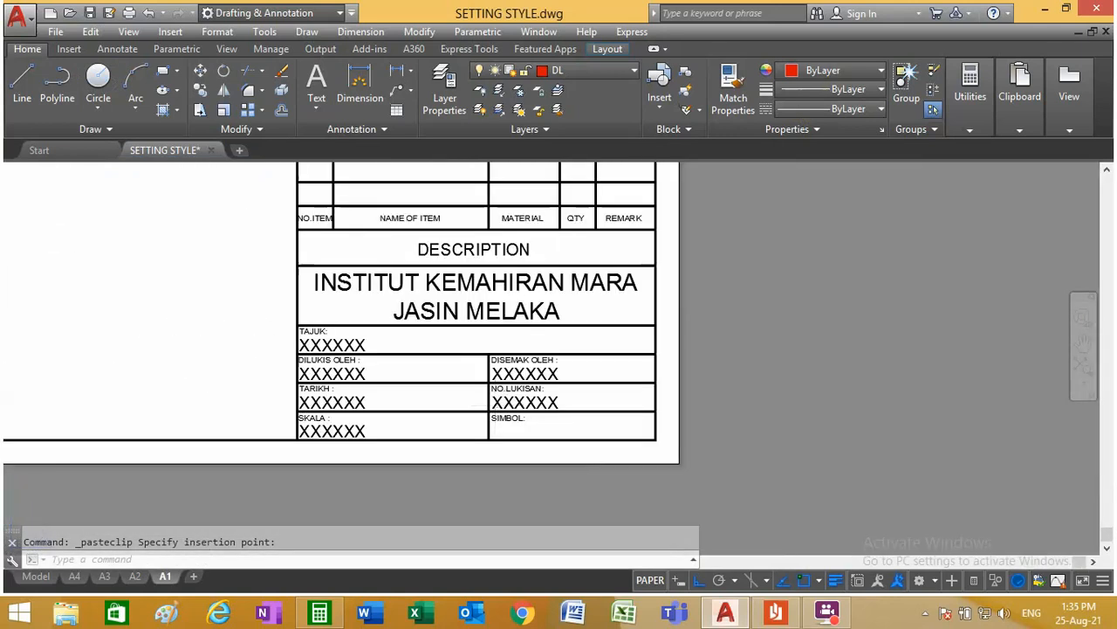
# Step: Go to model space and locate the 1st and 3rd angle projection symbols beside the A1 frame's lower-right corner
pyautogui.scroll(-2, 512, 462)
pyautogui.scroll(4, 512, 461)
pyautogui.scroll(-3, 515, 454)
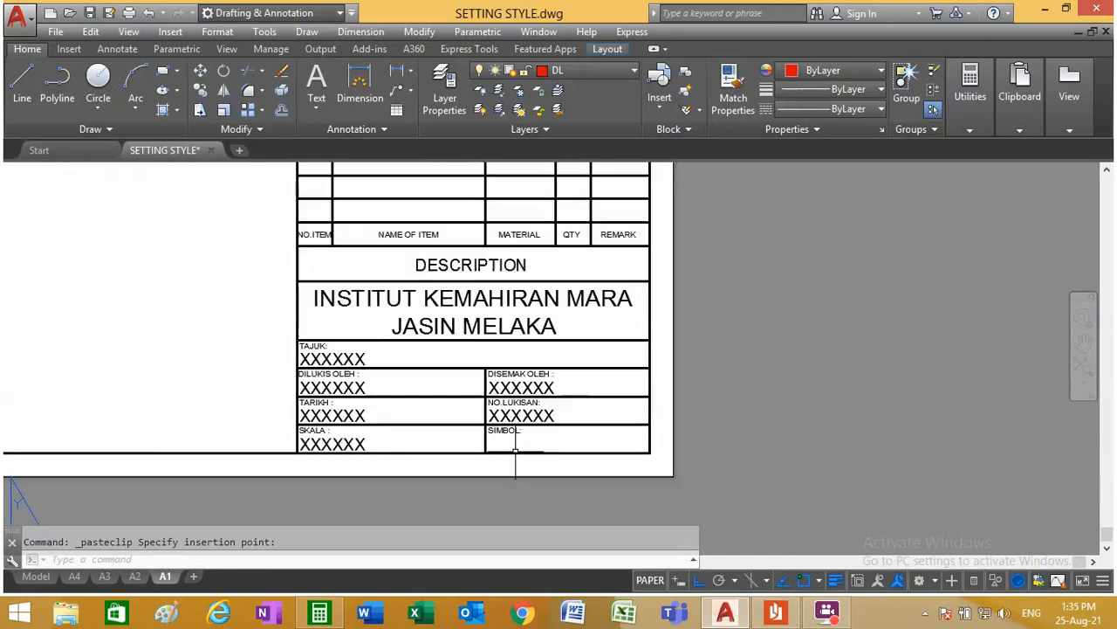
pyautogui.click(36, 577)
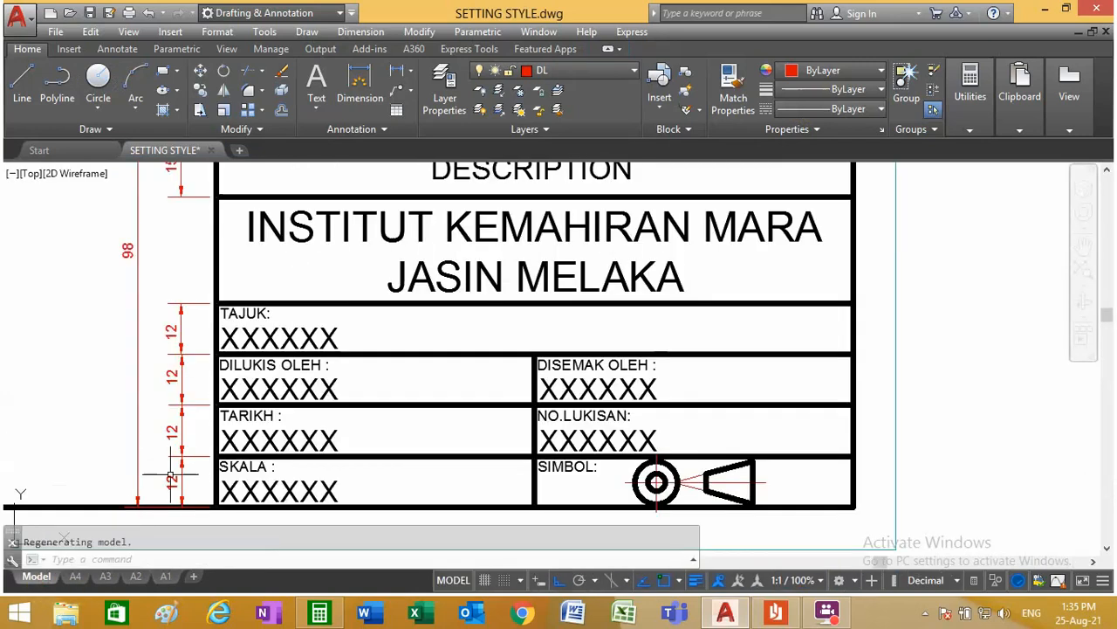
pyautogui.scroll(-5, 318, 419)
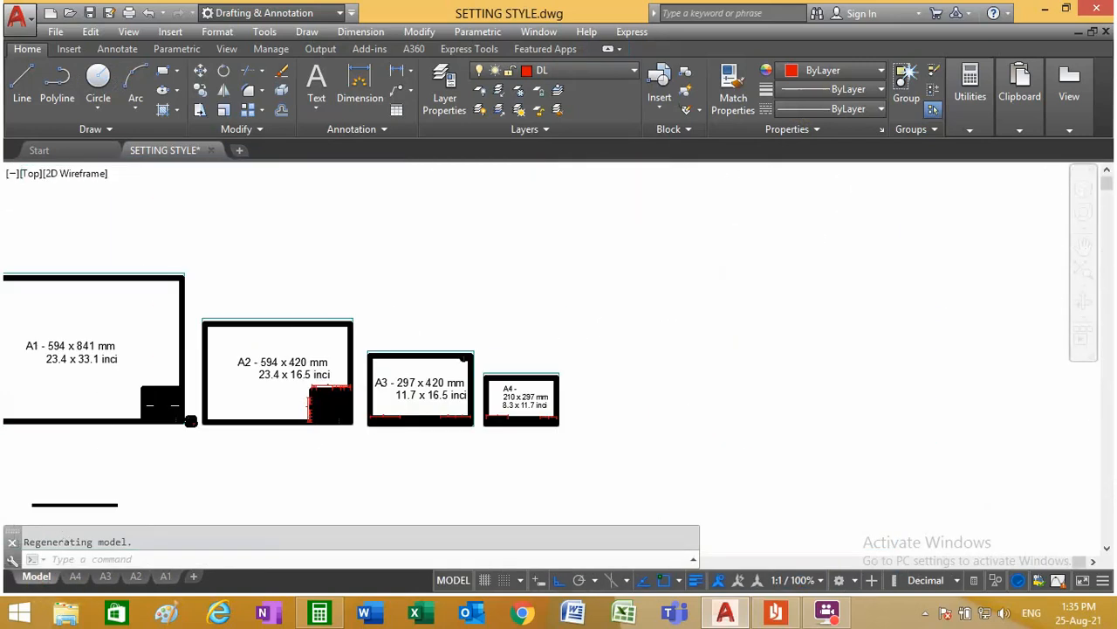
pyautogui.scroll(5, 190, 420)
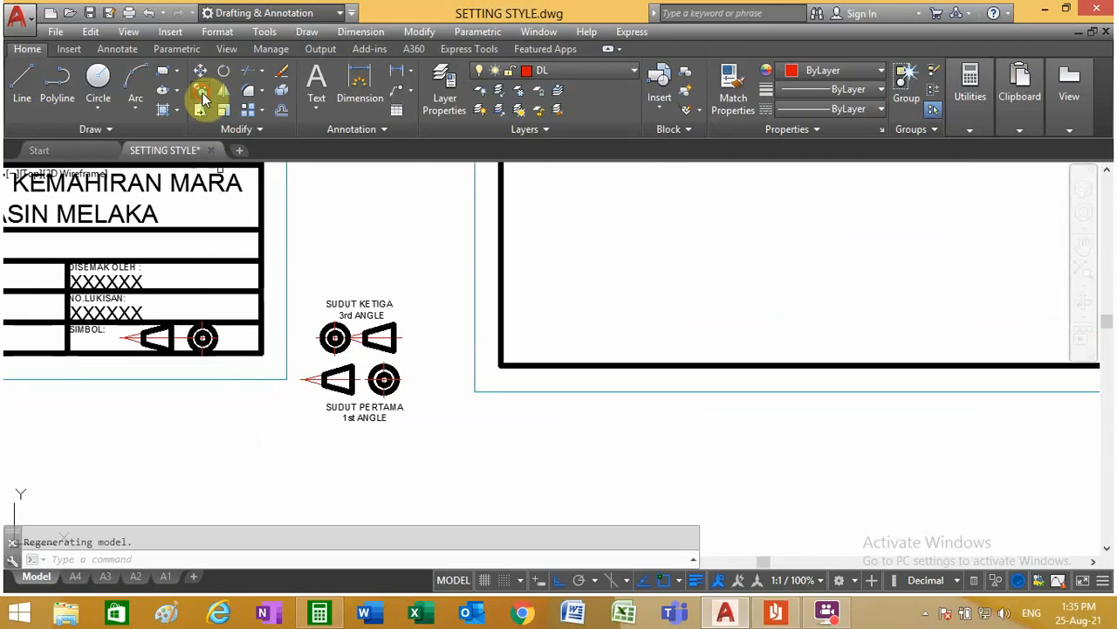
pyautogui.click(202, 92)
pyautogui.click(430, 440)
pyautogui.click(345, 269)
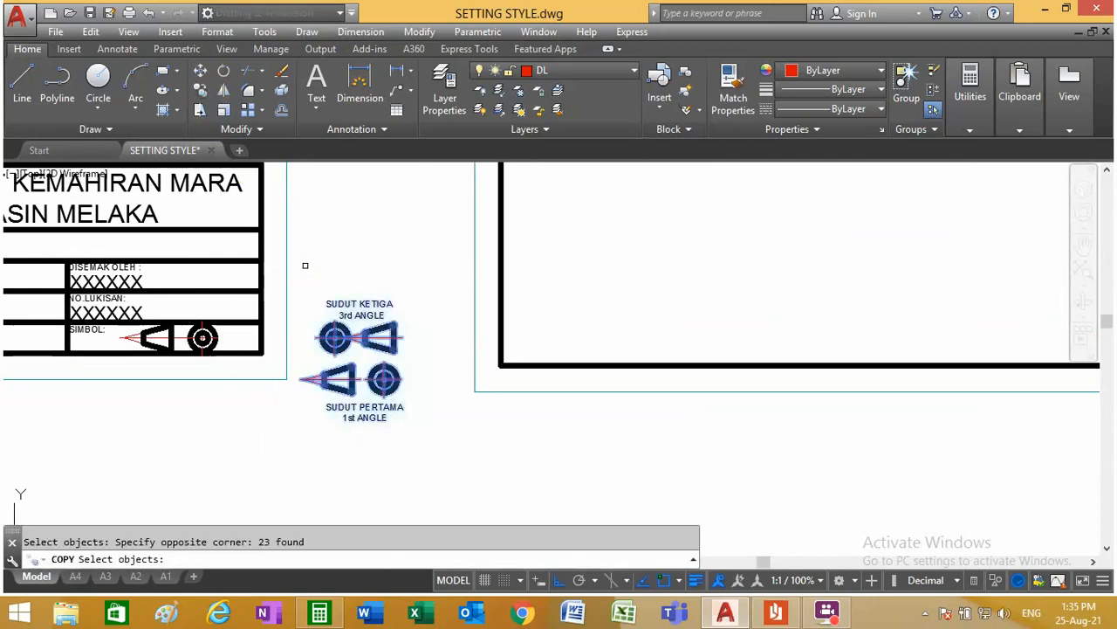
pyautogui.press('Return')
pyautogui.click(351, 367)
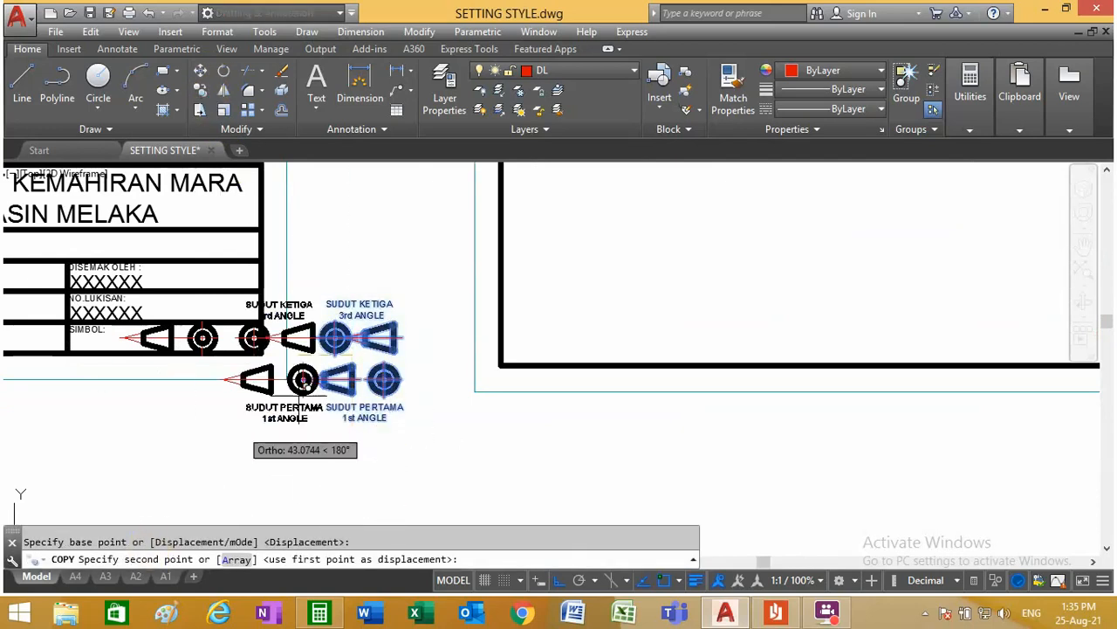
pyautogui.press('Escape')
# Step: Copy both projection symbols with their SUDUT KETIGA and SUDUT PERTAMA labels to the clipboard
pyautogui.click(90, 32)
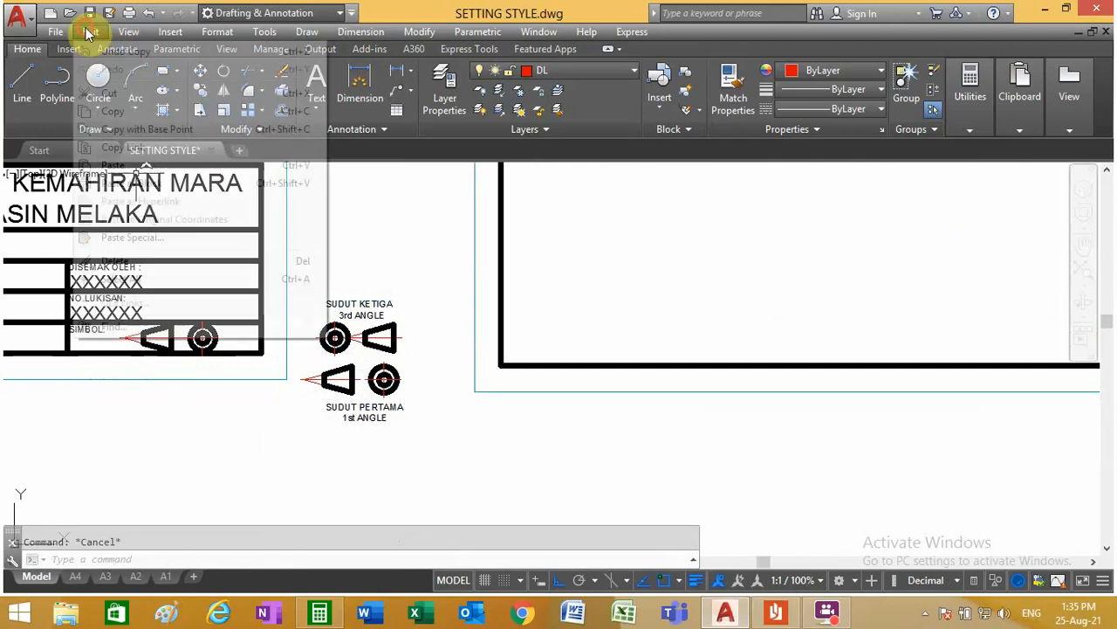
pyautogui.click(116, 114)
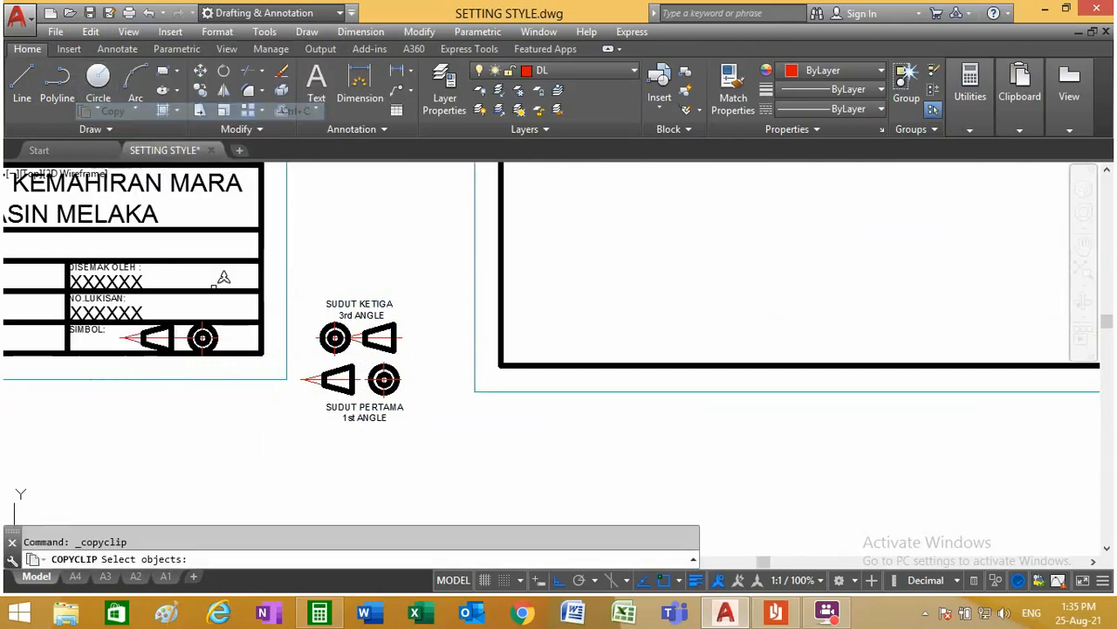
pyautogui.click(421, 450)
pyautogui.click(296, 264)
pyautogui.press('Return')
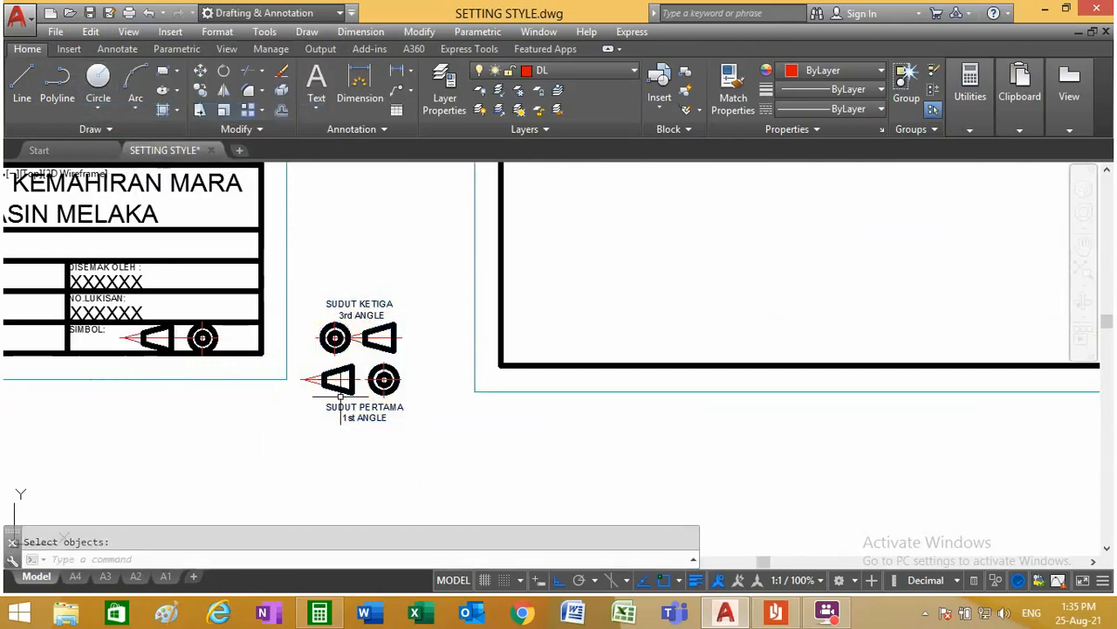
# Step: Paste the copied projection symbols into layout A4, outside the sheet beside its lower-right corner
pyautogui.click(75, 577)
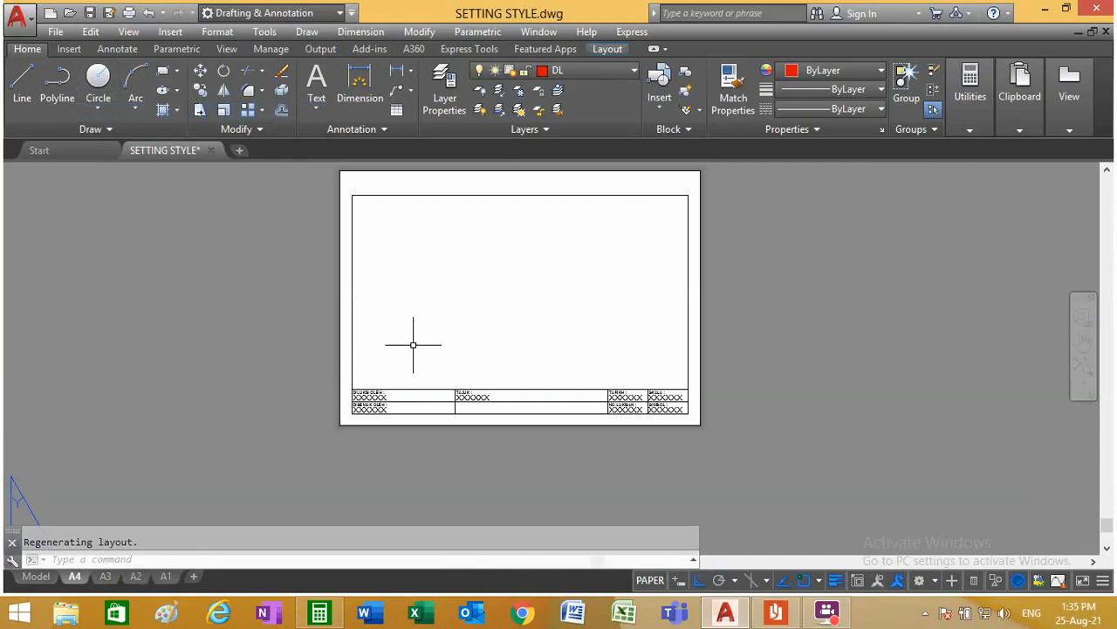
pyautogui.rightClick(565, 370)
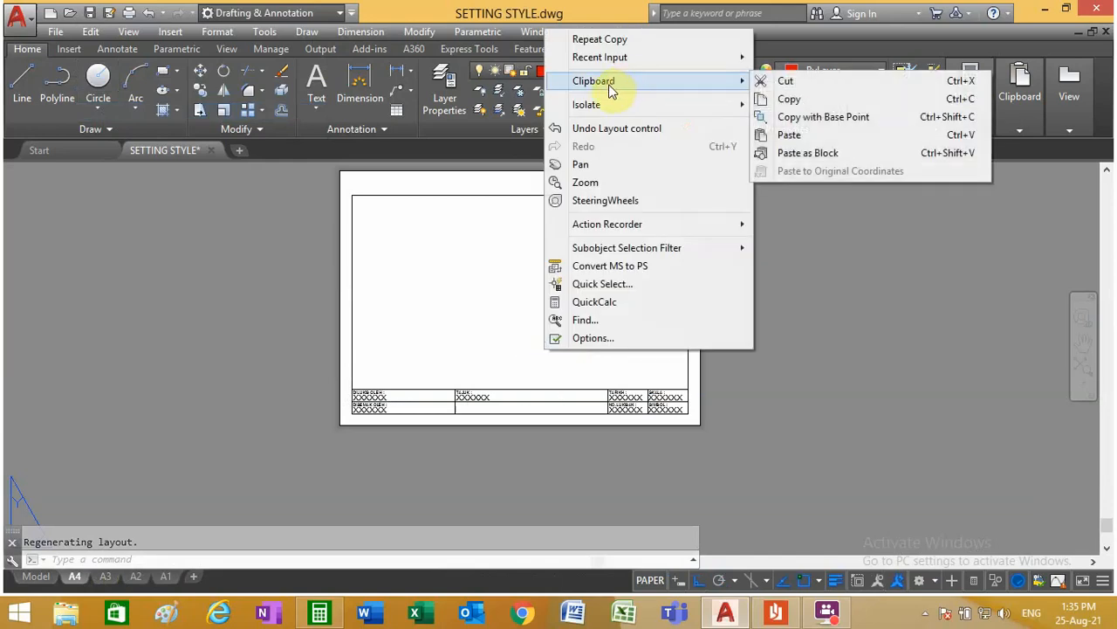
pyautogui.click(91, 32)
pyautogui.click(91, 31)
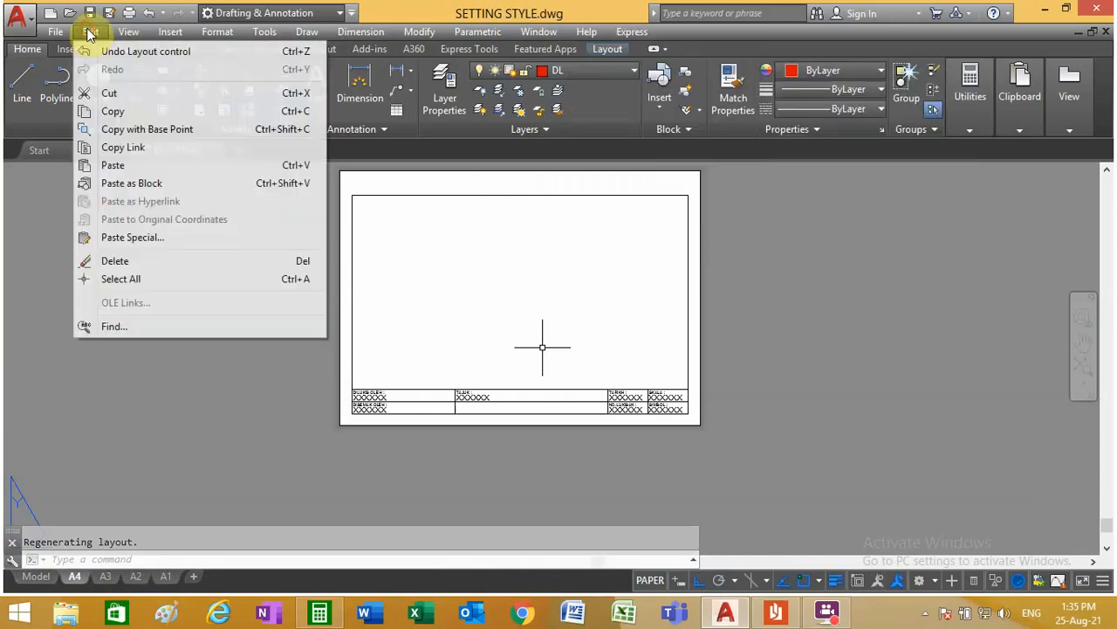
pyautogui.click(123, 165)
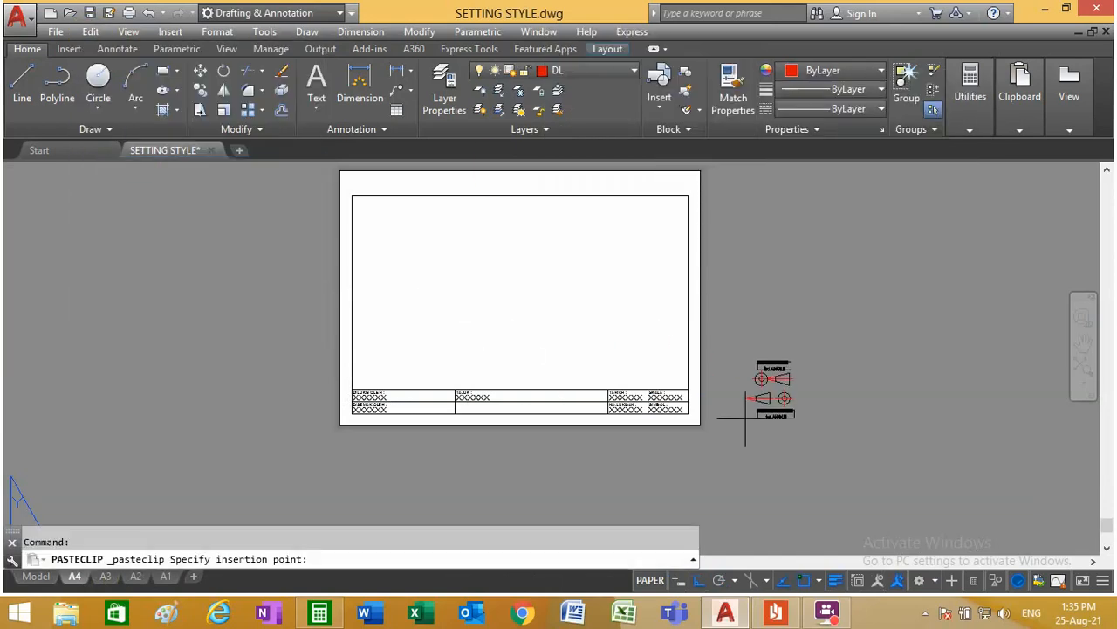
pyautogui.scroll(2, 725, 410)
pyautogui.click(709, 382)
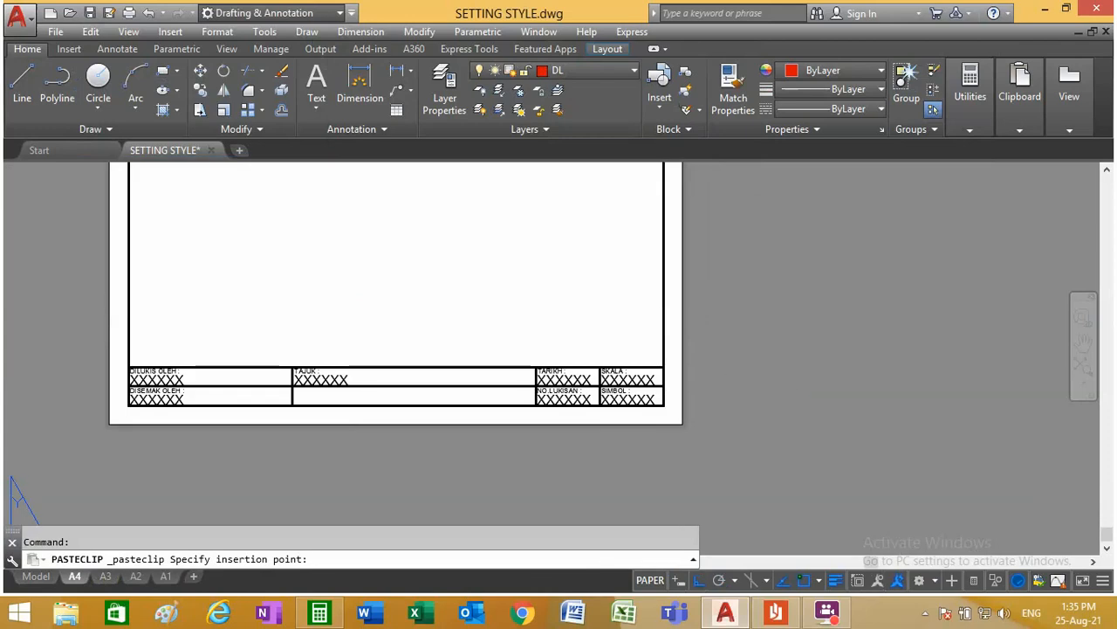
# Step: Paste the projection symbols into layout A3, just outside the sheet's lower-right corner
pyautogui.click(105, 576)
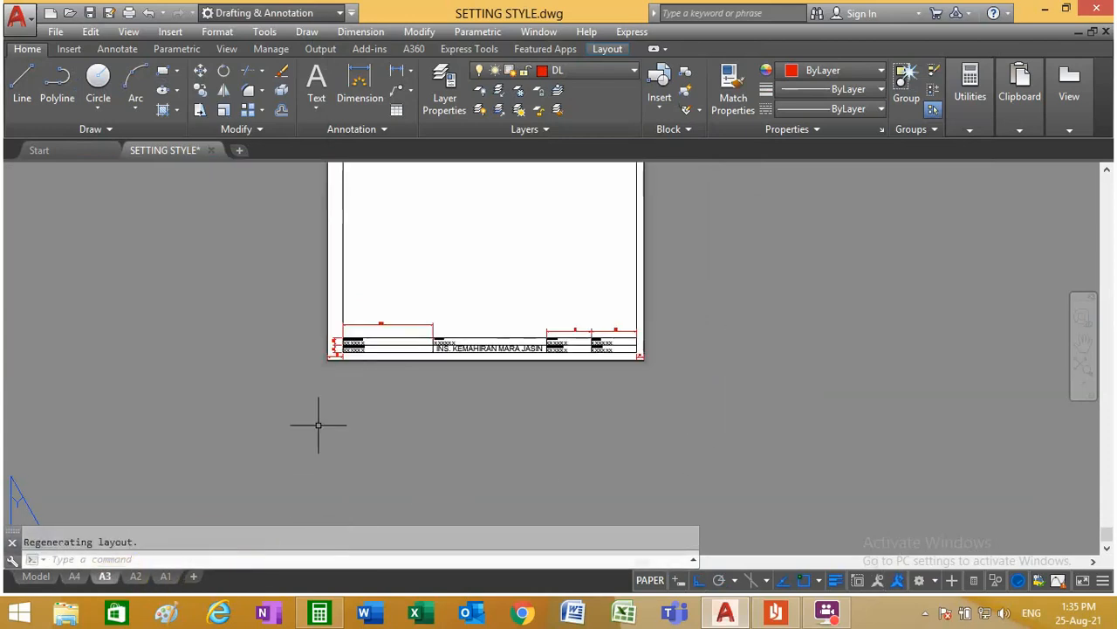
pyautogui.rightClick(155, 263)
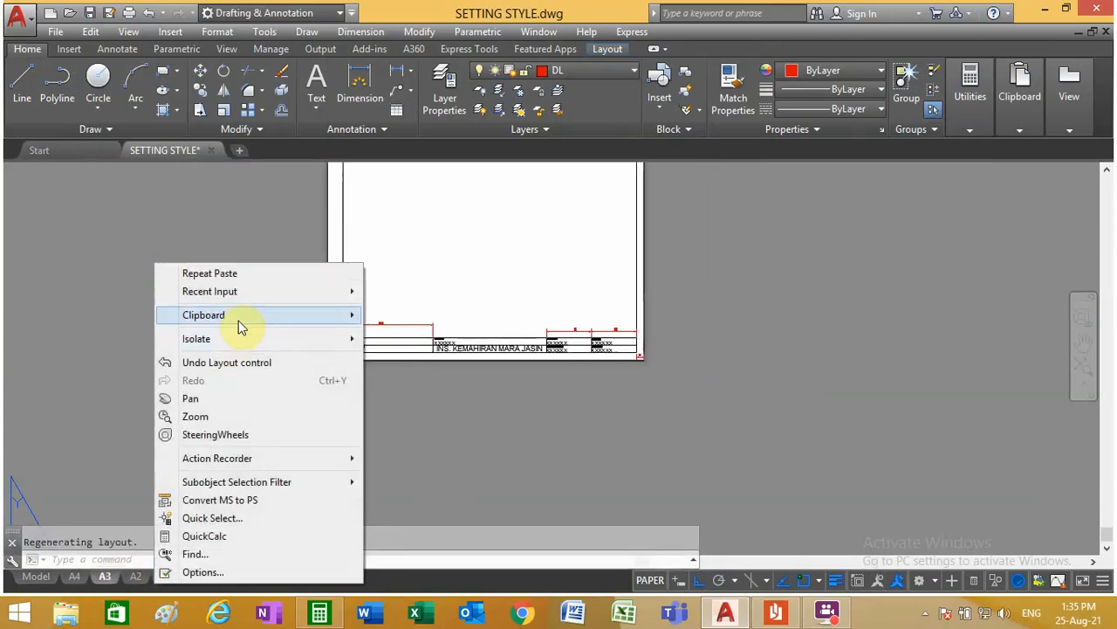
pyautogui.moveTo(238, 316)
pyautogui.click(441, 368)
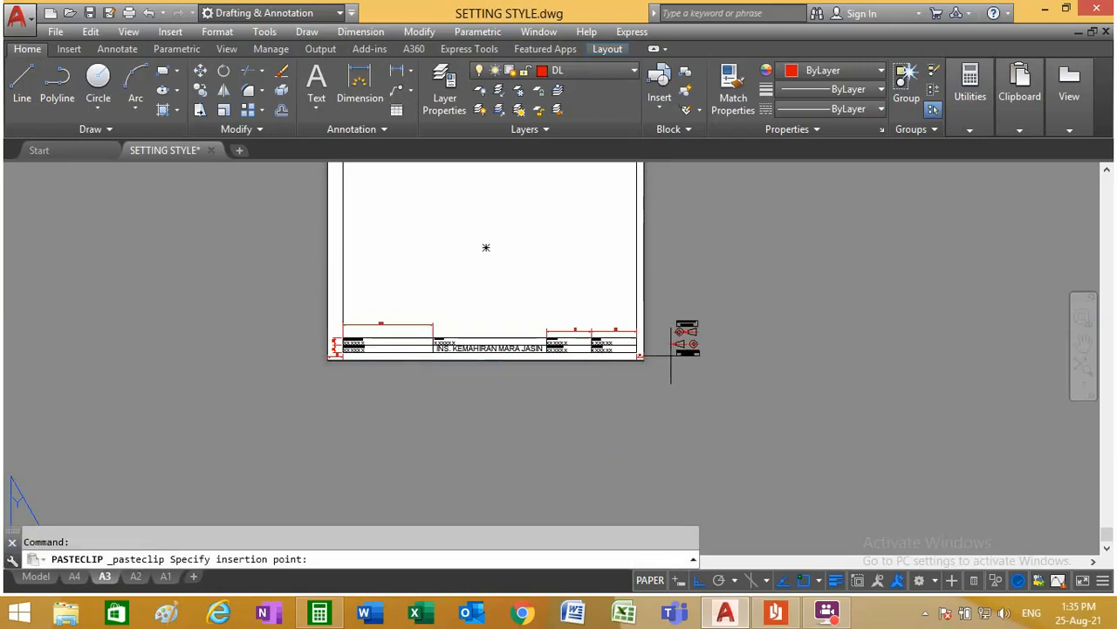
pyautogui.scroll(3, 673, 353)
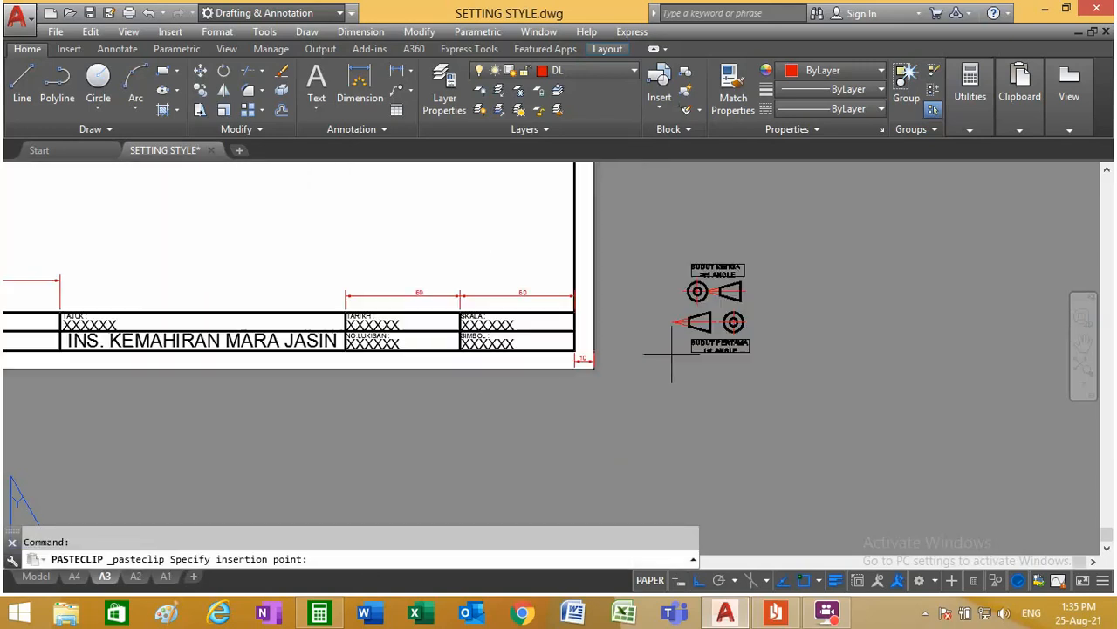
pyautogui.click(622, 354)
# Step: Paste the projection symbols into layout A2, outside the sheet next to the title block's SIMBOL cell
pyautogui.click(136, 577)
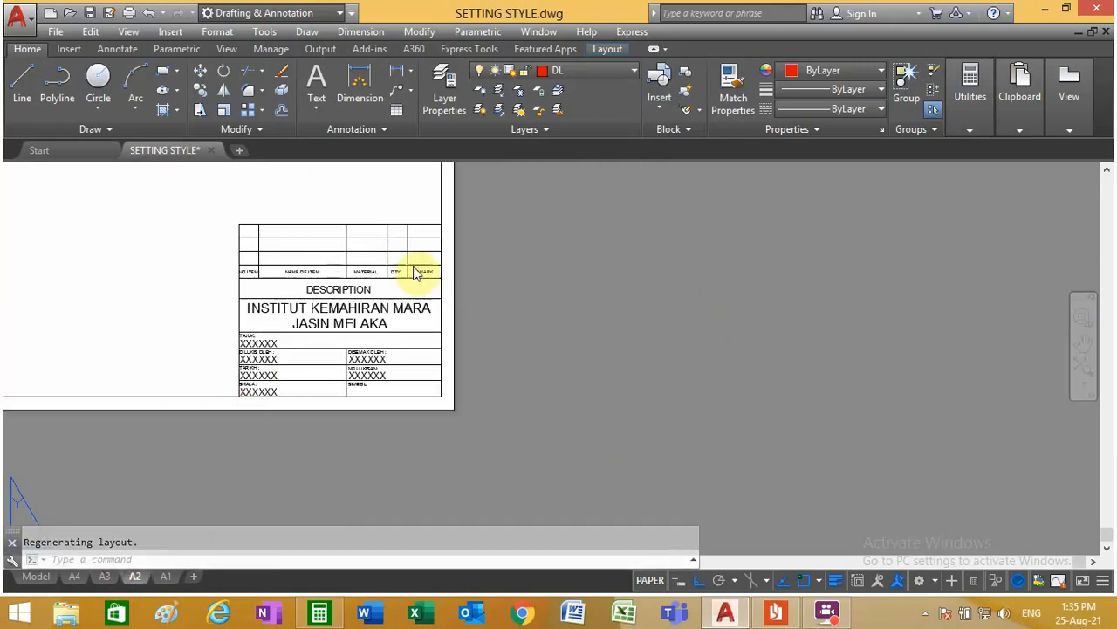
pyautogui.rightClick(492, 267)
pyautogui.moveTo(558, 319)
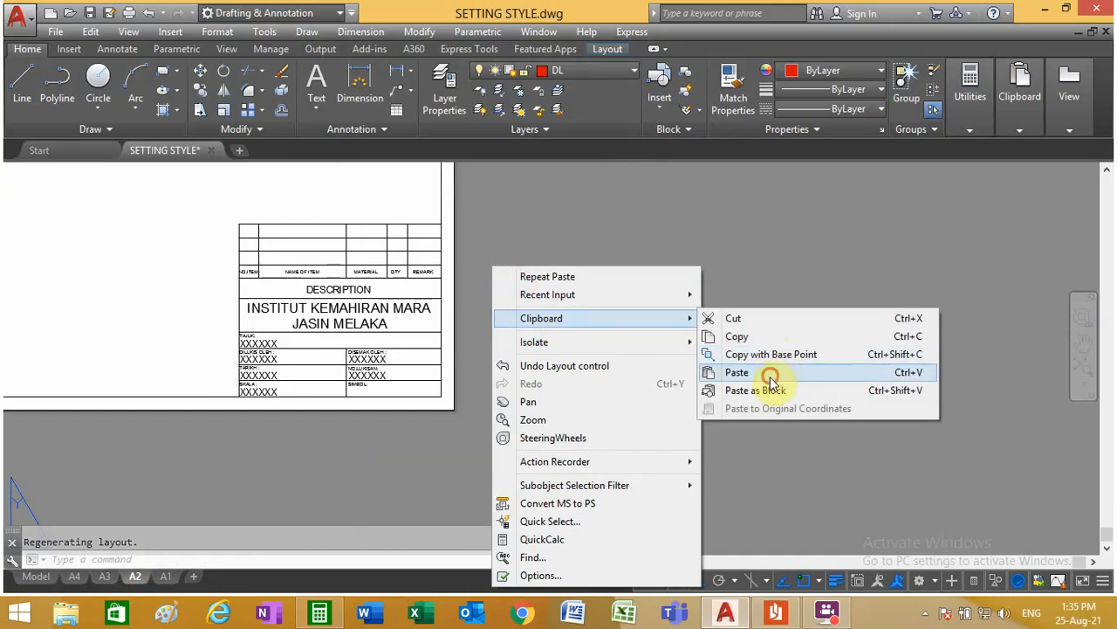
pyautogui.click(773, 376)
pyautogui.click(465, 410)
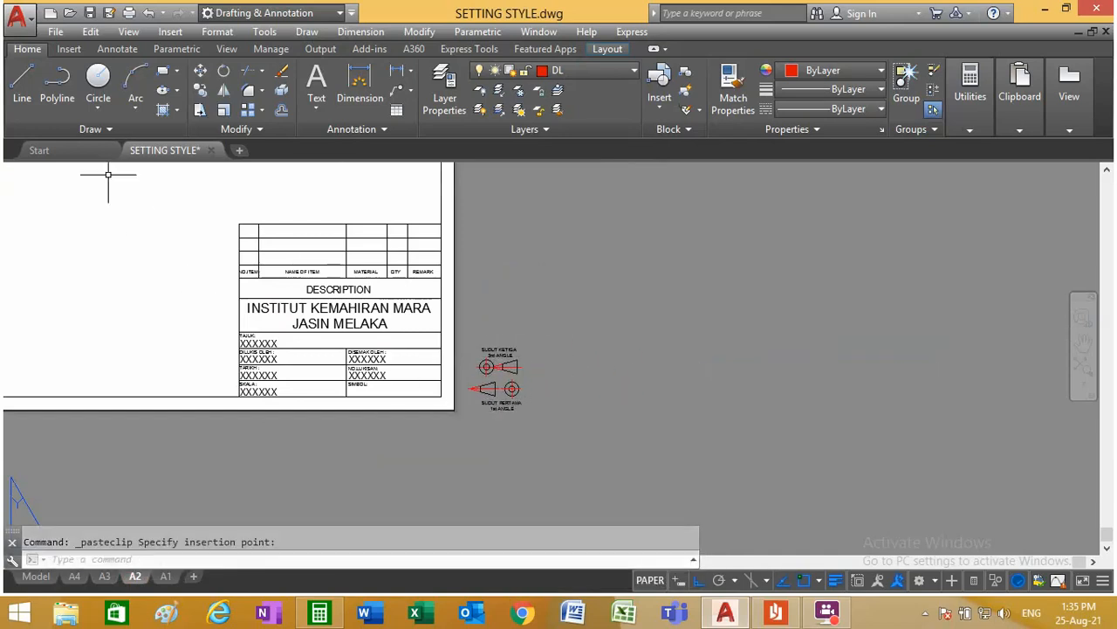
pyautogui.press('Escape')
# Step: Paste the projection symbols into layout A1, outside the sheet to the right of the title block
pyautogui.click(165, 576)
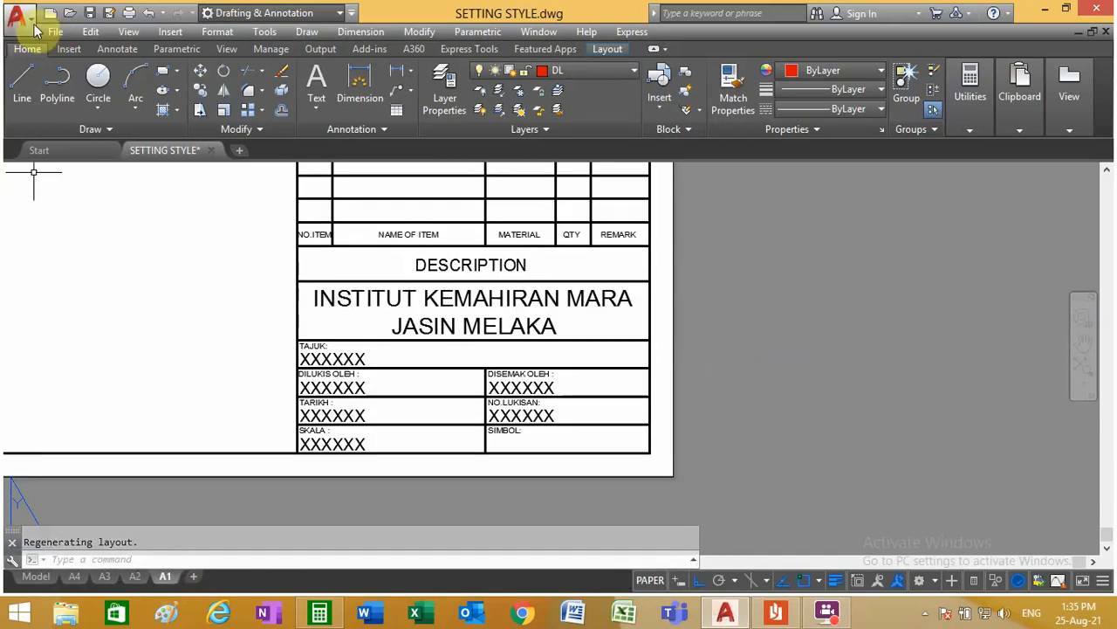
pyautogui.click(91, 31)
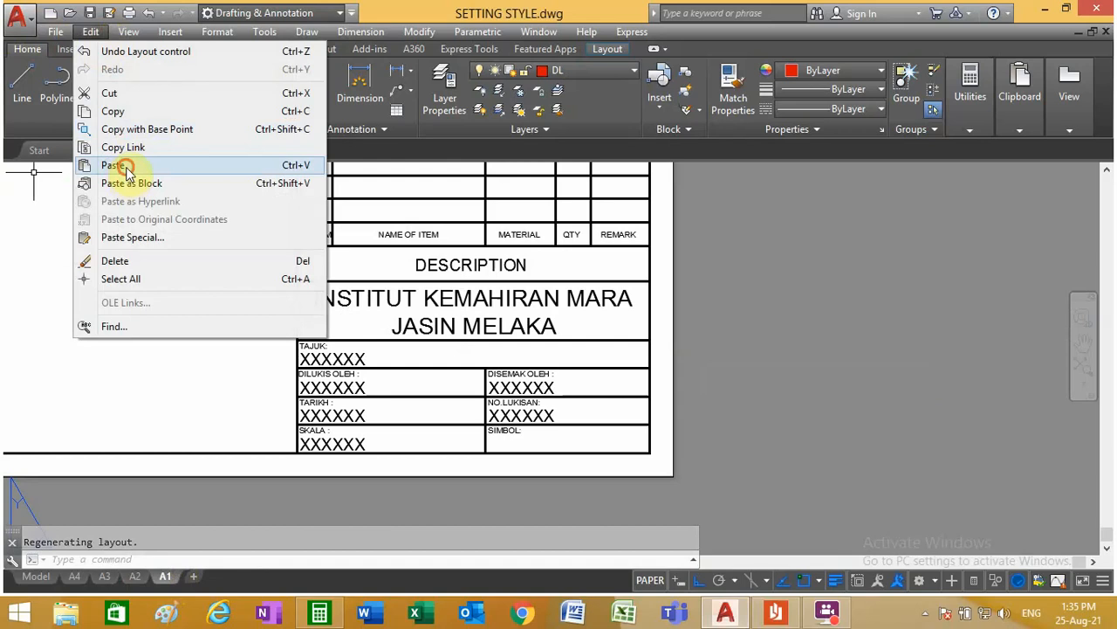
pyautogui.click(126, 170)
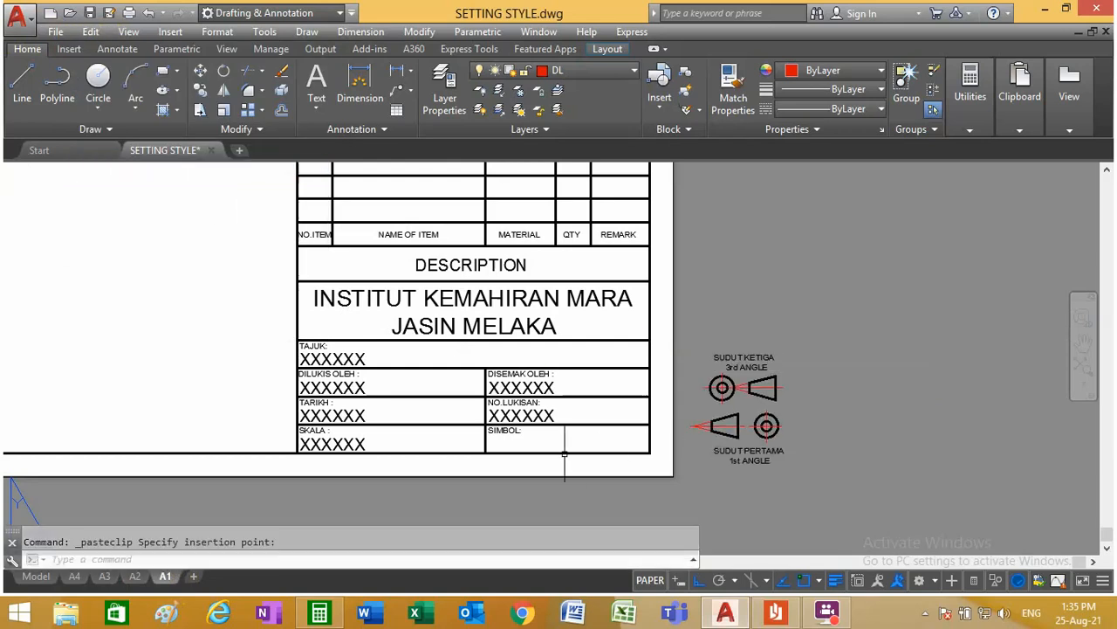
pyautogui.scroll(-4, 565, 454)
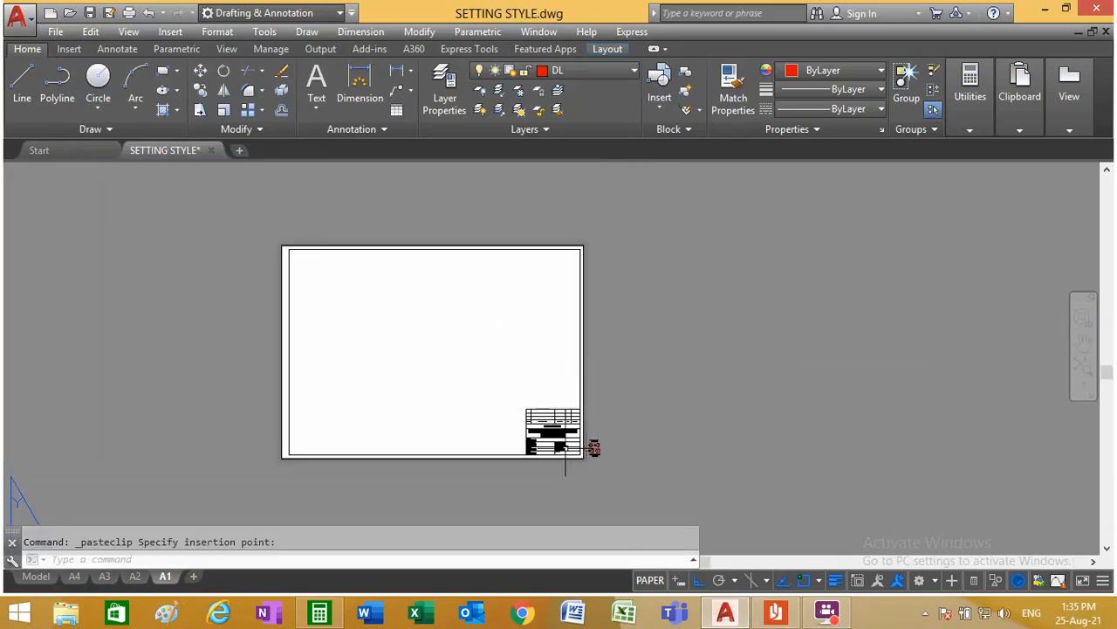
pyautogui.scroll(4, 392, 387)
pyautogui.scroll(-2, 465, 394)
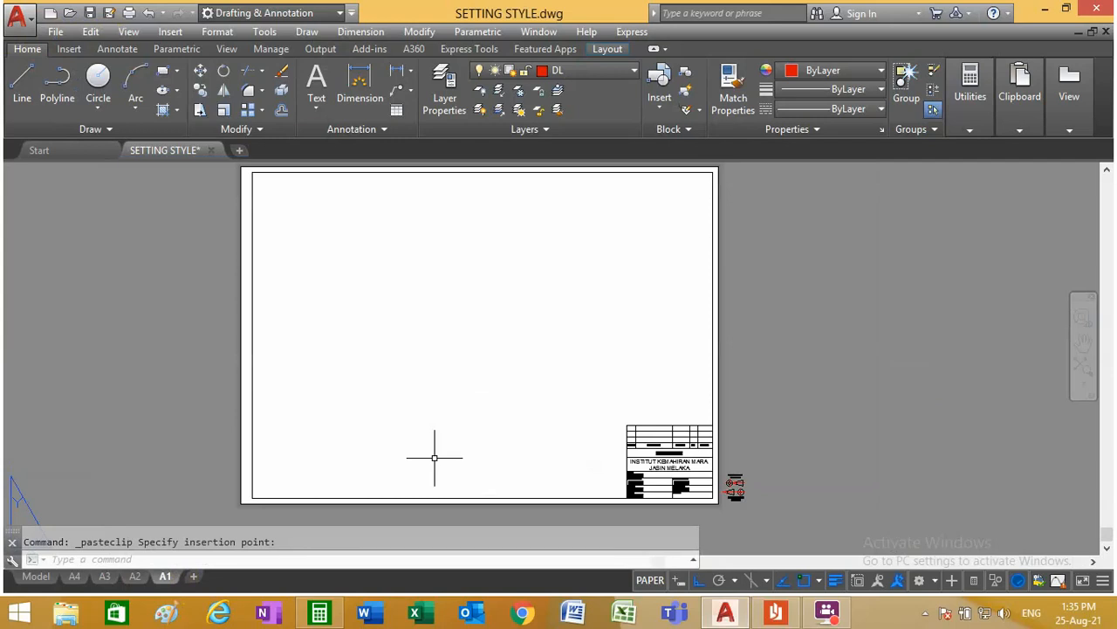
# Step: Review the sheets in model space and the layouts A4, A3, A2 and A1, checking frames, title blocks and symbols
pyautogui.click(35, 576)
pyautogui.scroll(-9, 410, 432)
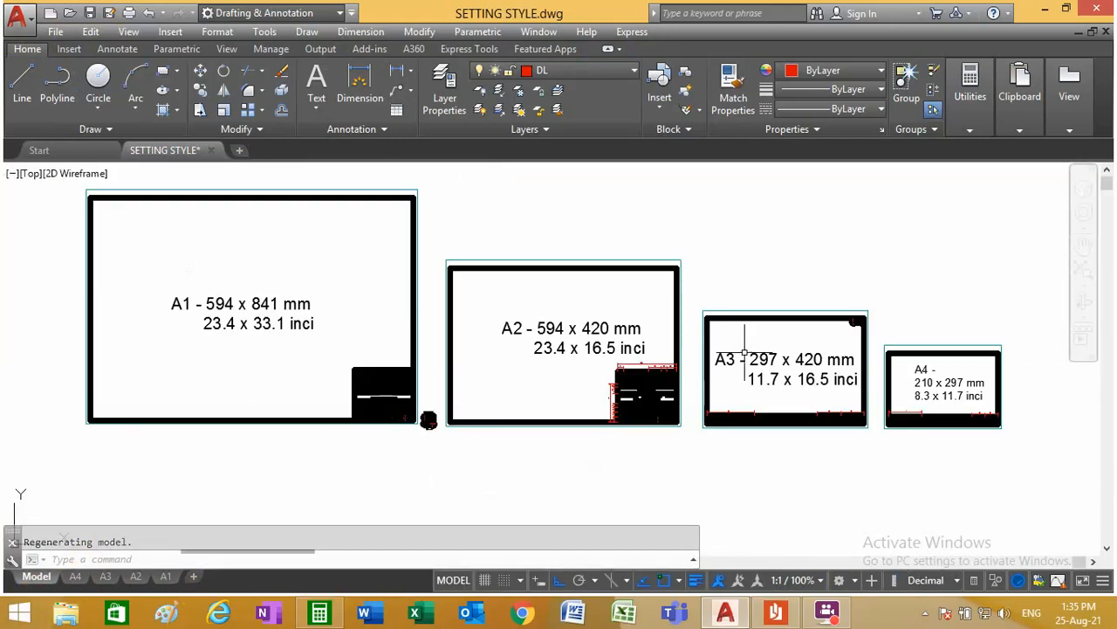
pyautogui.click(75, 576)
pyautogui.scroll(-4, 439, 413)
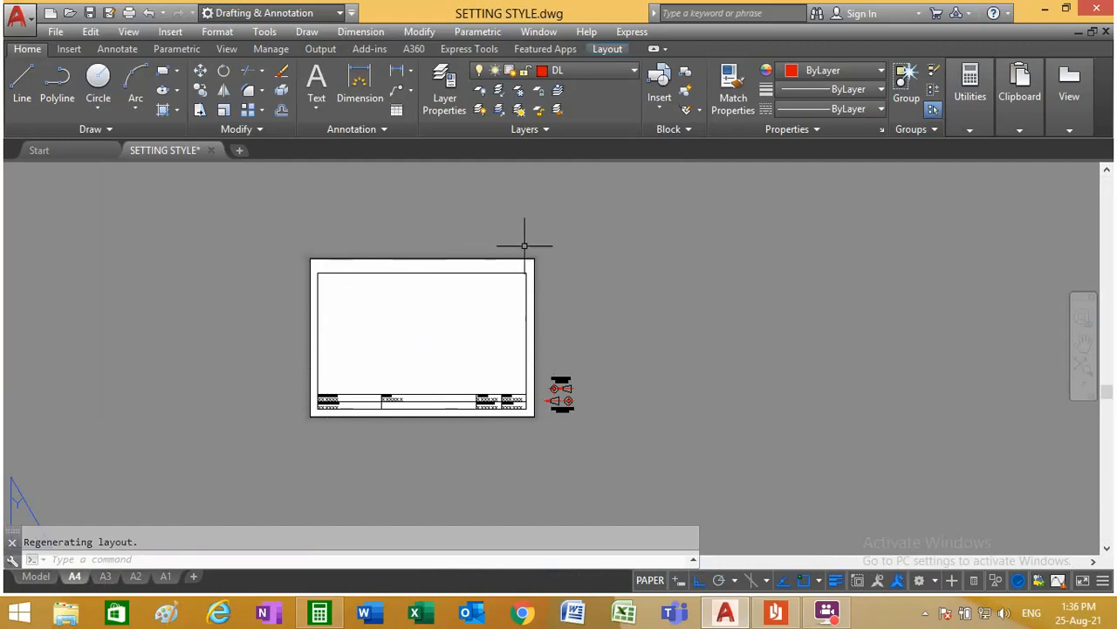
pyautogui.click(103, 578)
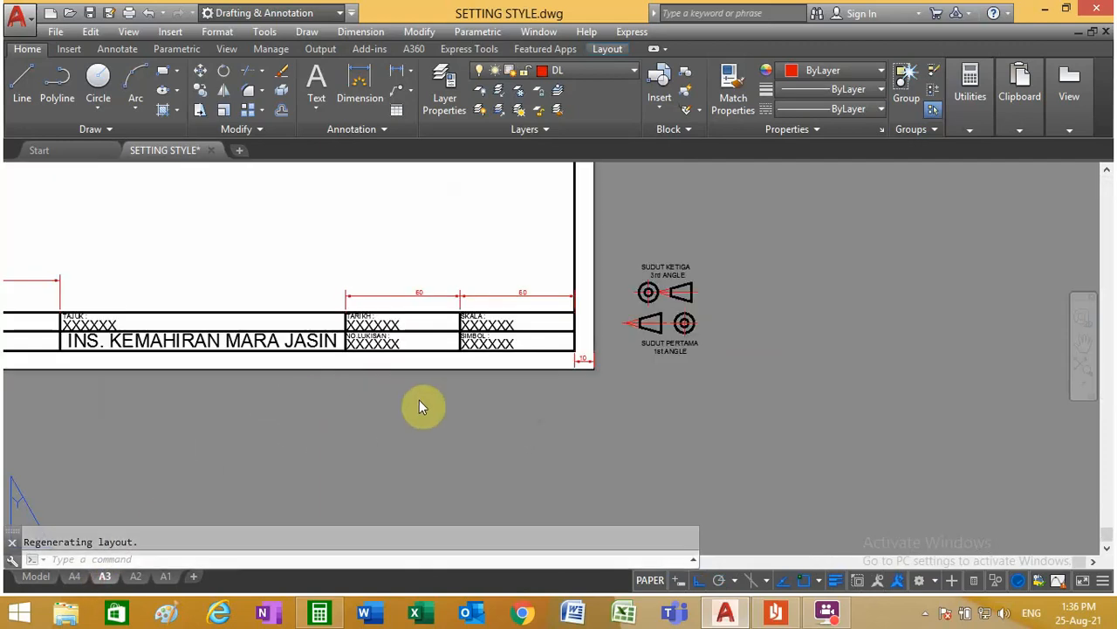
pyautogui.click(472, 393)
pyautogui.scroll(-4, 469, 397)
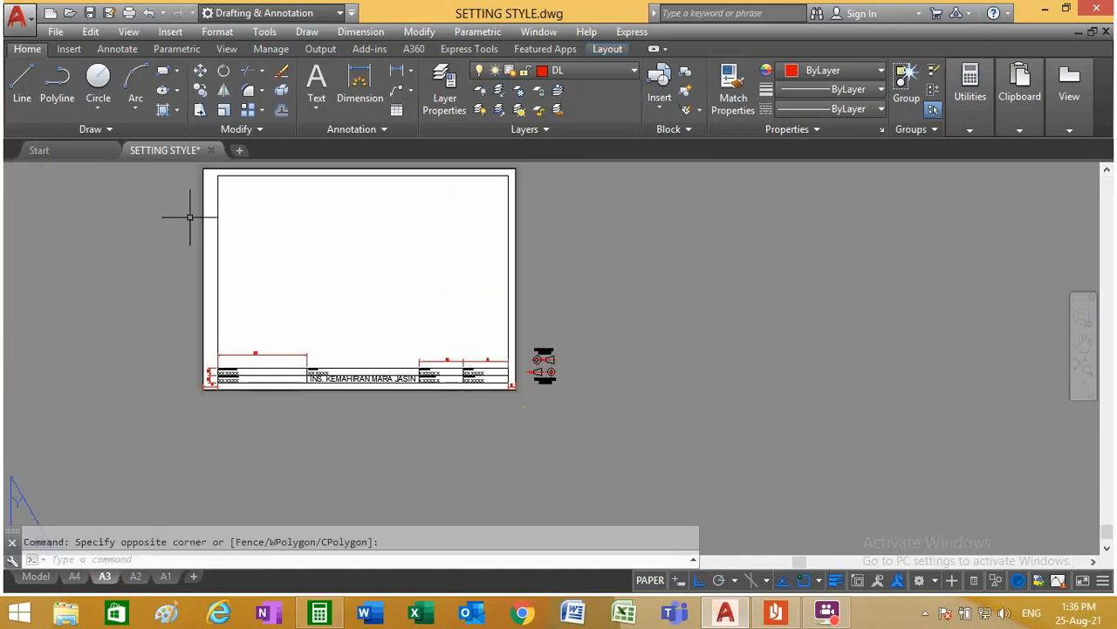
pyautogui.click(135, 576)
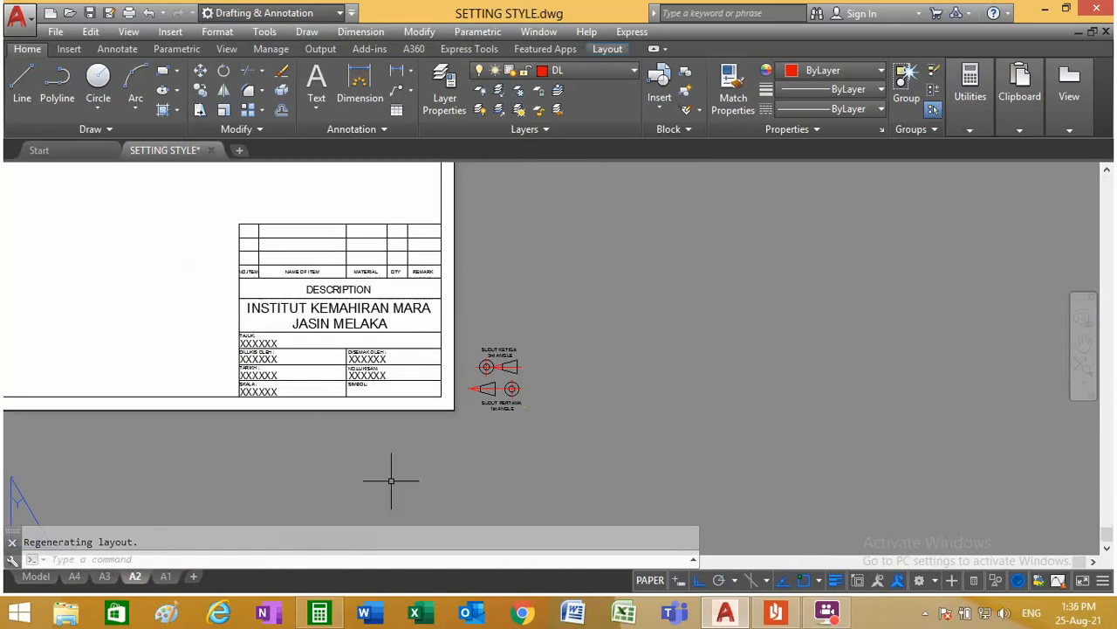
pyautogui.scroll(-3, 528, 410)
pyautogui.scroll(2, 436, 375)
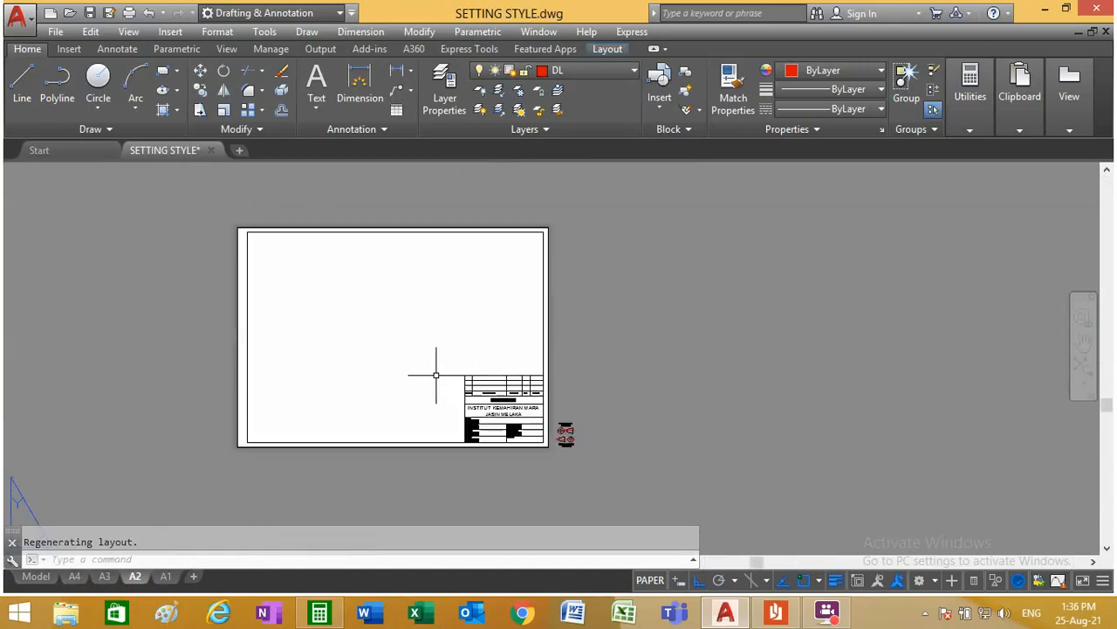
pyautogui.click(166, 577)
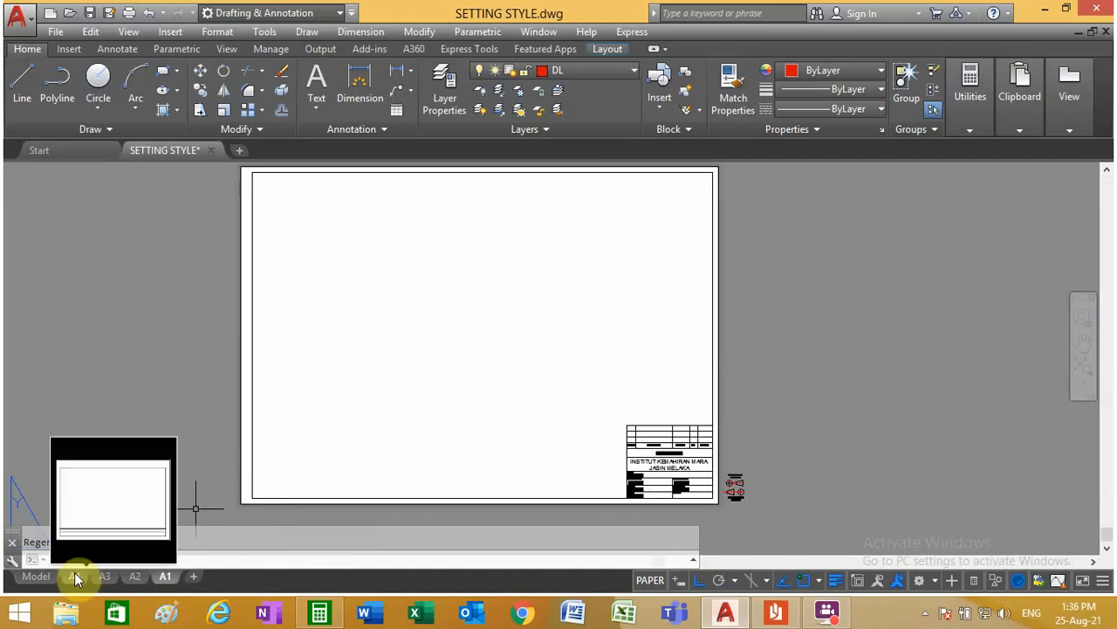
# Step: Review the page setups of layouts A4, A3, A2 and A1 in the Page Setup Manager, comparing their plotters and plot sizes
pyautogui.rightClick(167, 576)
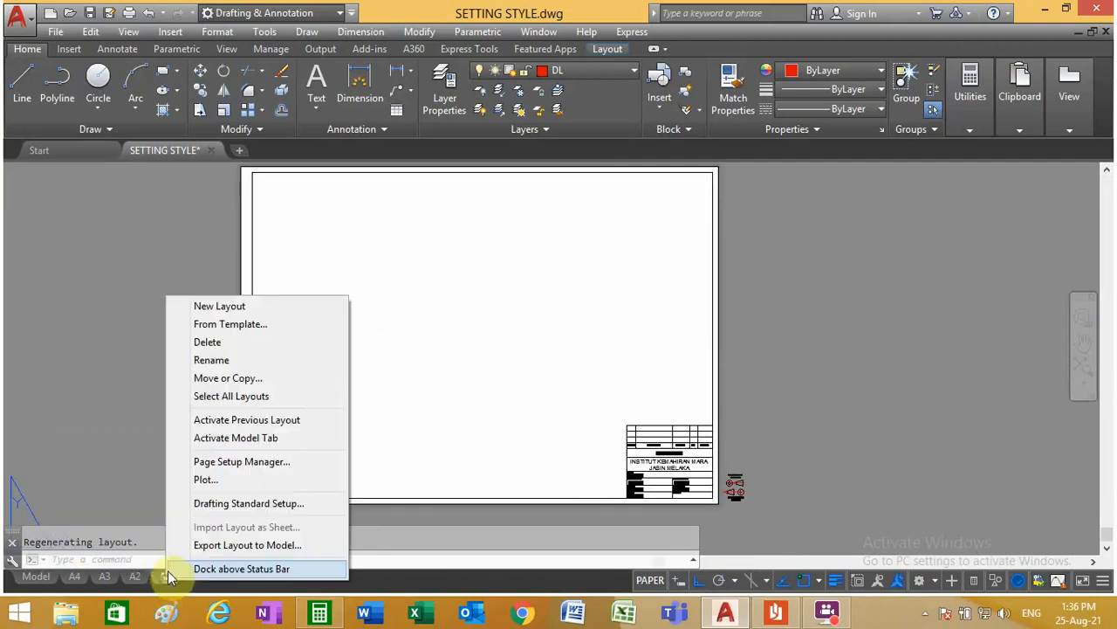
pyautogui.click(243, 463)
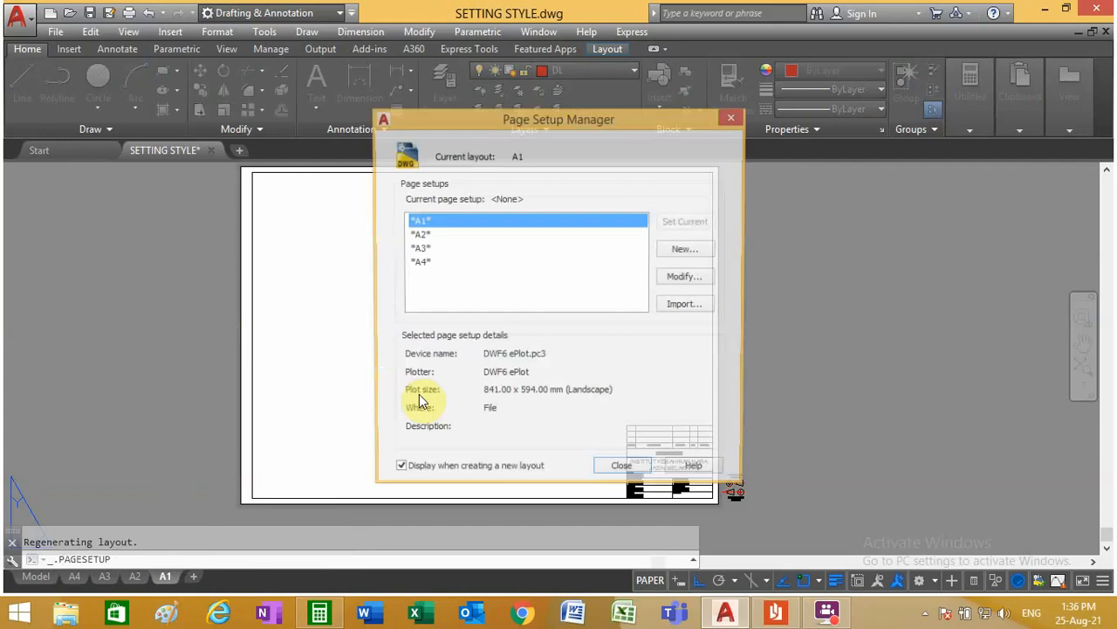
pyautogui.click(419, 267)
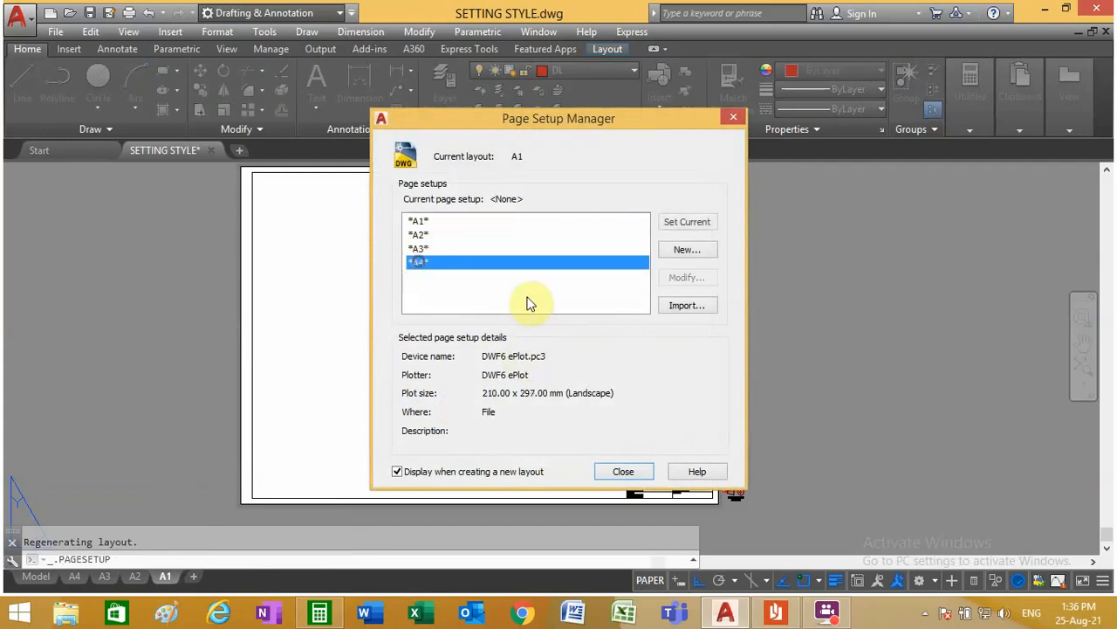
pyautogui.click(416, 248)
pyautogui.click(428, 233)
pyautogui.click(424, 224)
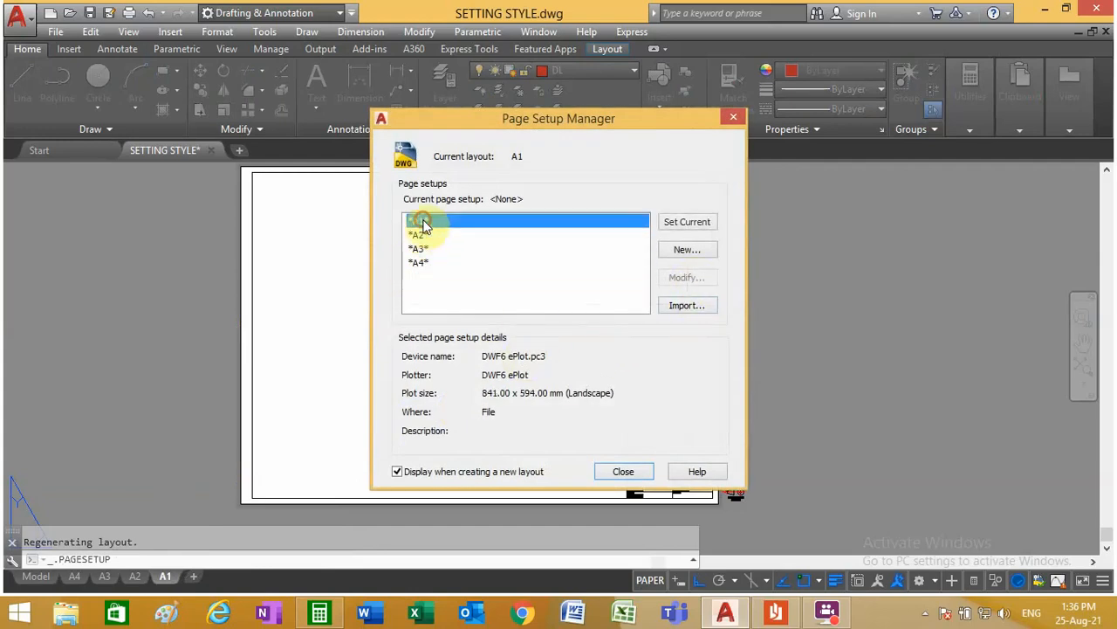
pyautogui.click(635, 476)
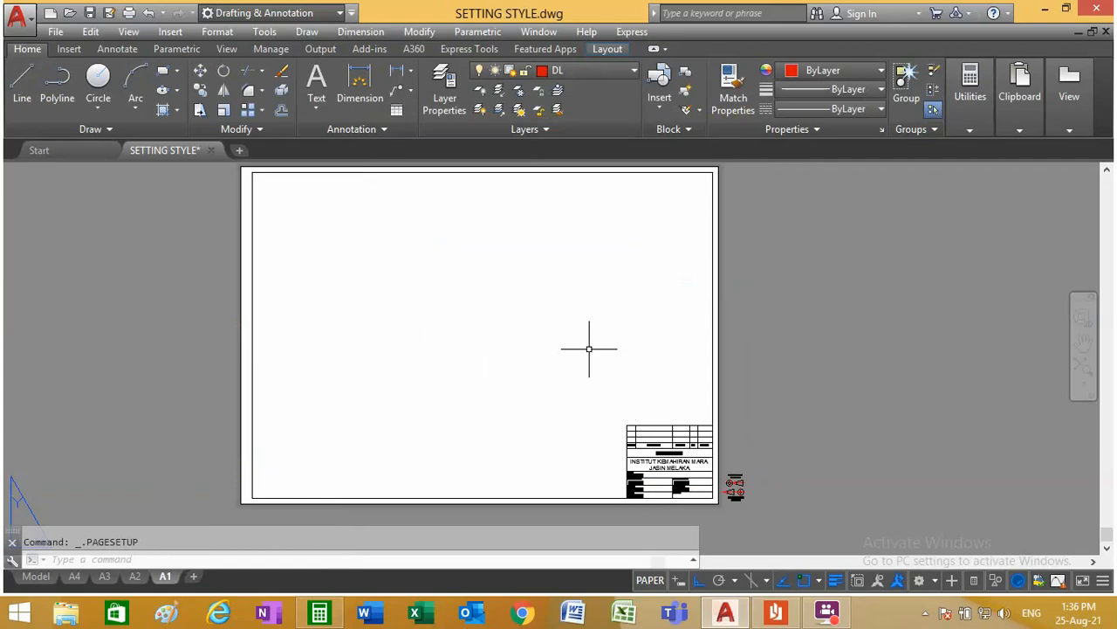
# Step: Check the layers of the upper frame line and the outer sheet border in layout A1
pyautogui.click(270, 172)
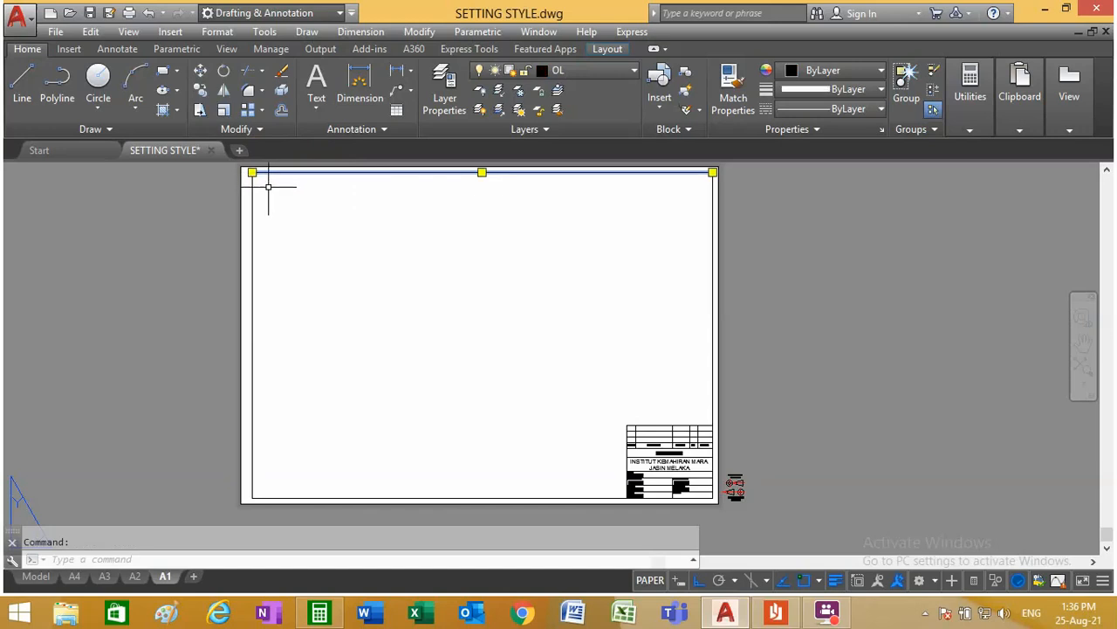
pyautogui.press('Escape')
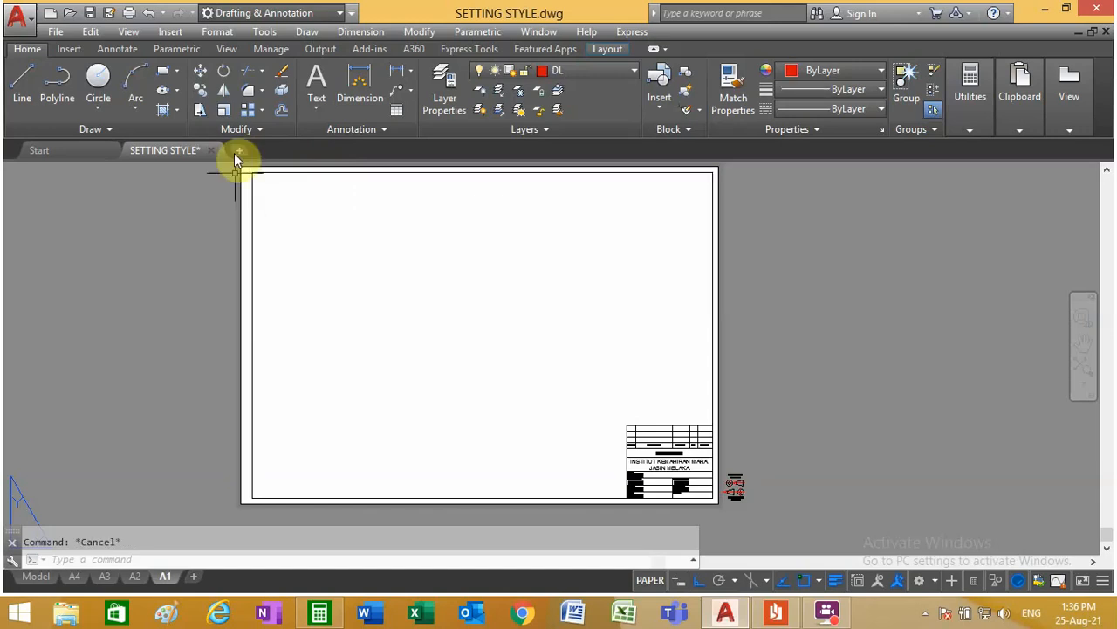
pyautogui.click(720, 226)
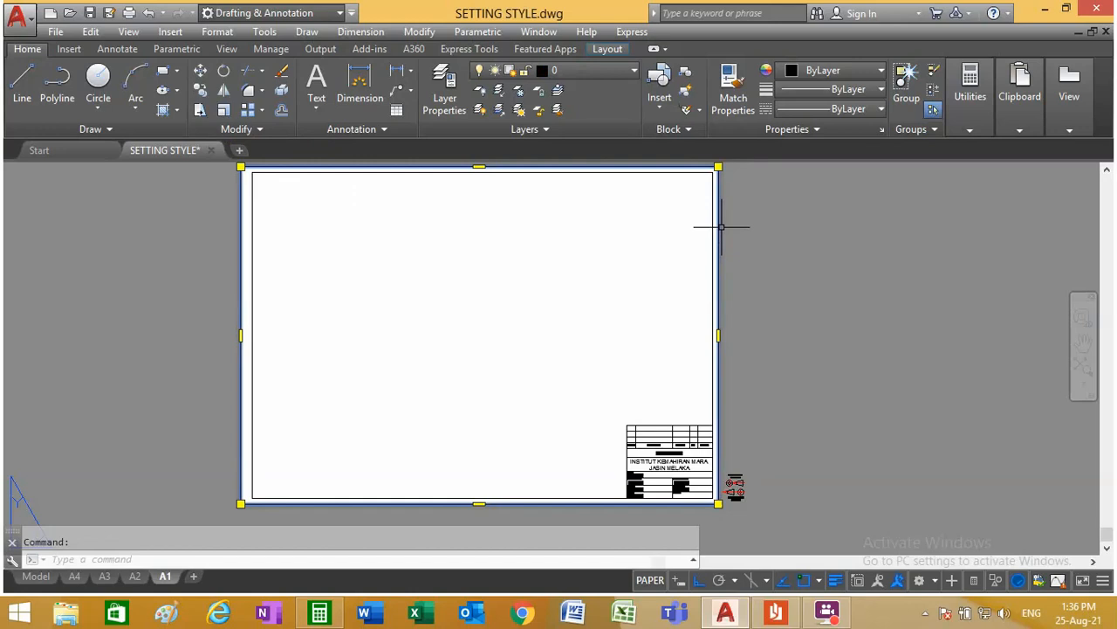
pyautogui.press('Escape')
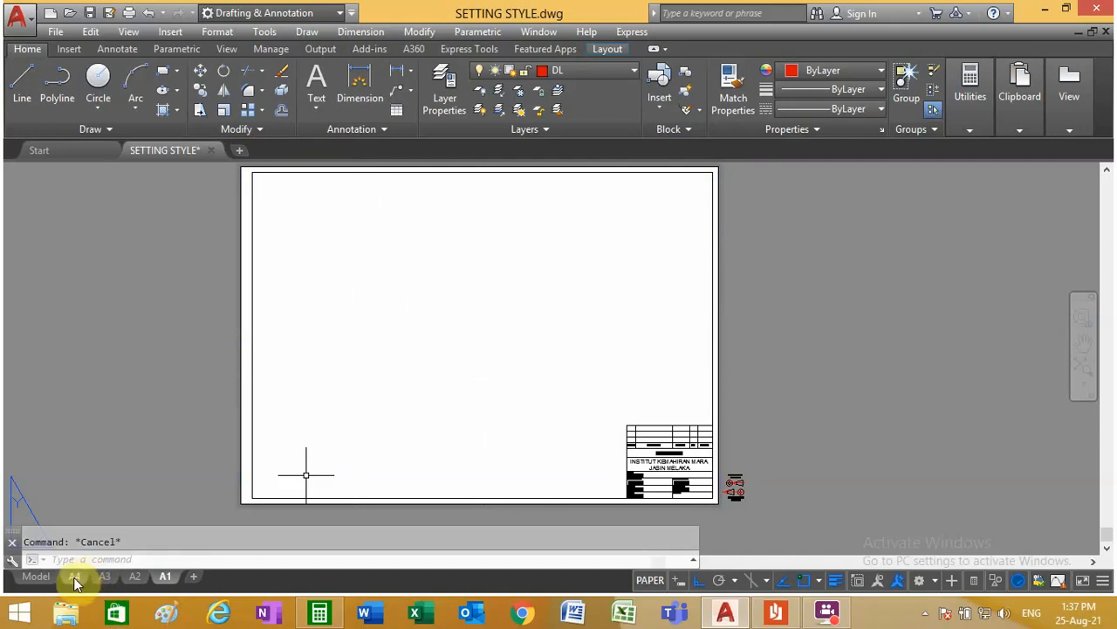
# Step: In model space, move the A0 paper size chart and its list of sizes horizontally, far to the left of the origin
pyautogui.click(37, 578)
pyautogui.scroll(-3, 434, 411)
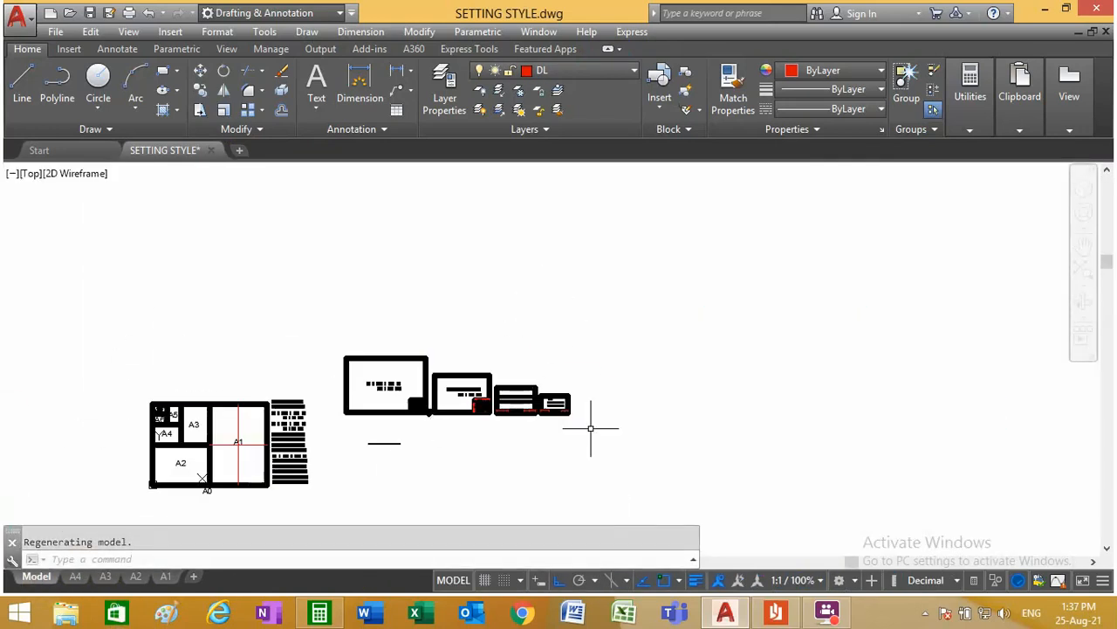
pyautogui.click(200, 70)
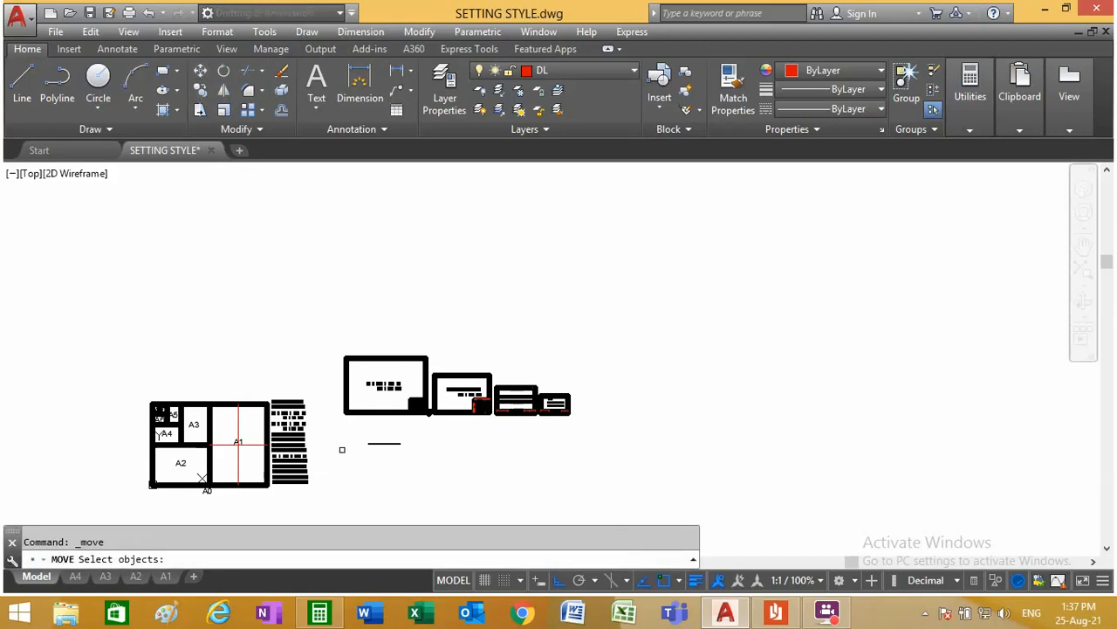
pyautogui.click(324, 508)
pyautogui.click(137, 379)
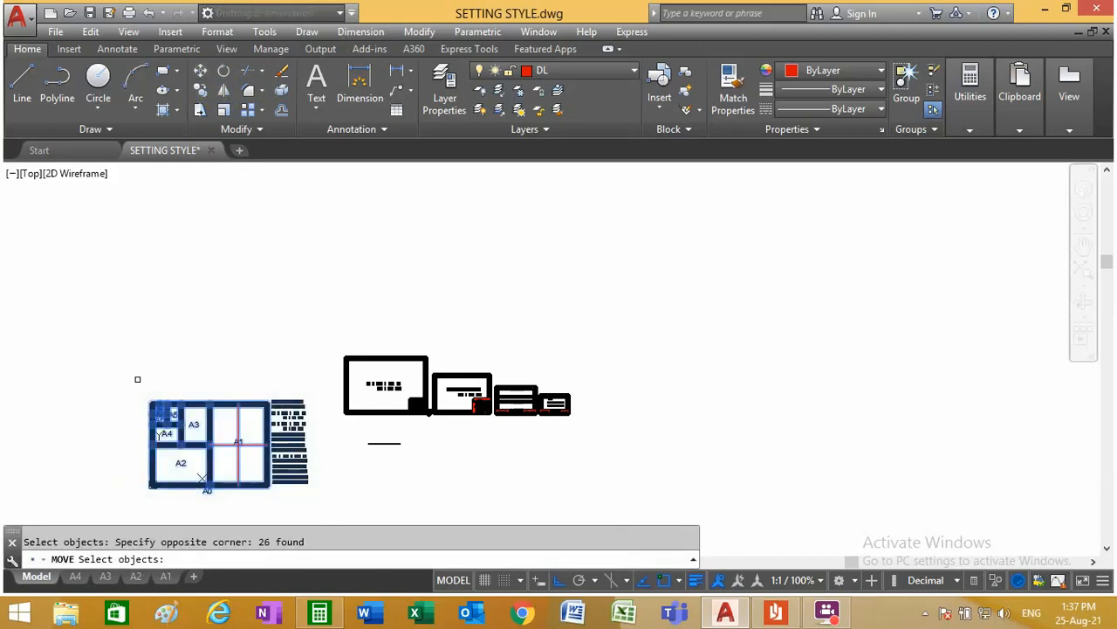
pyautogui.press('Return')
pyautogui.click(218, 447)
pyautogui.scroll(-3, 249, 431)
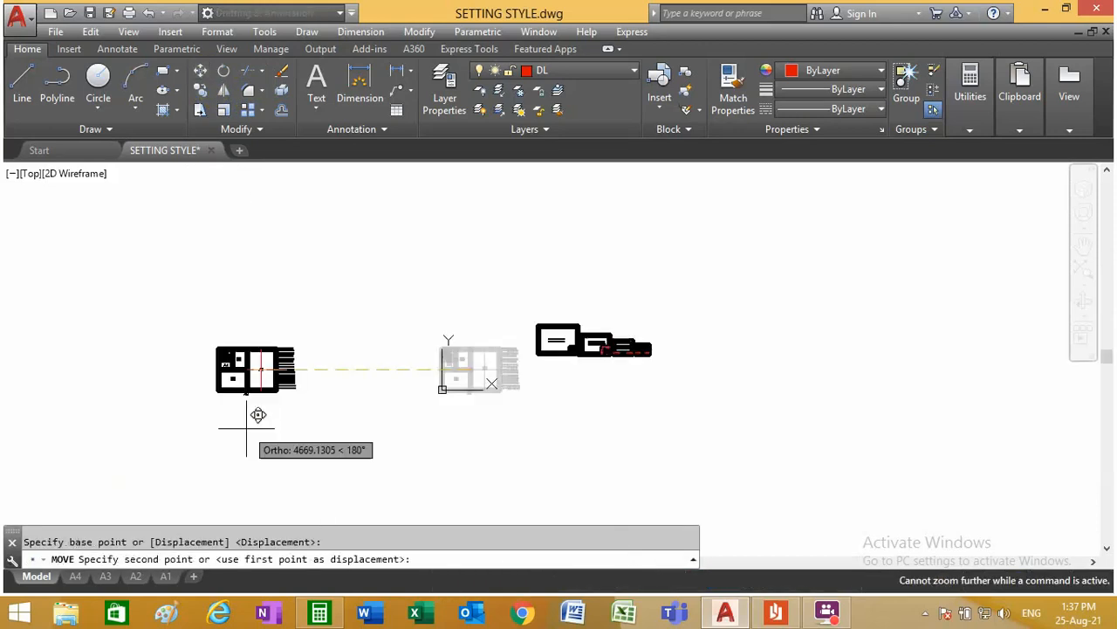
pyautogui.click(98, 398)
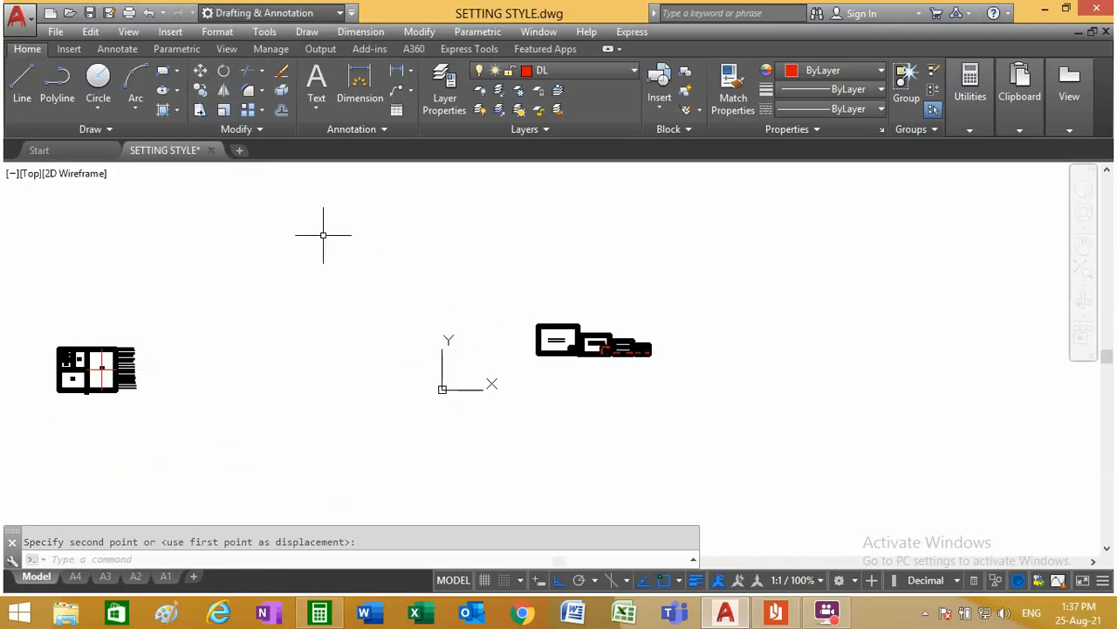
# Step: Move the A1, A2, A3 and A4 sheets with the thank-you text to just above the paper size chart, with Ortho off
pyautogui.click(201, 74)
pyautogui.click(686, 368)
pyautogui.click(526, 287)
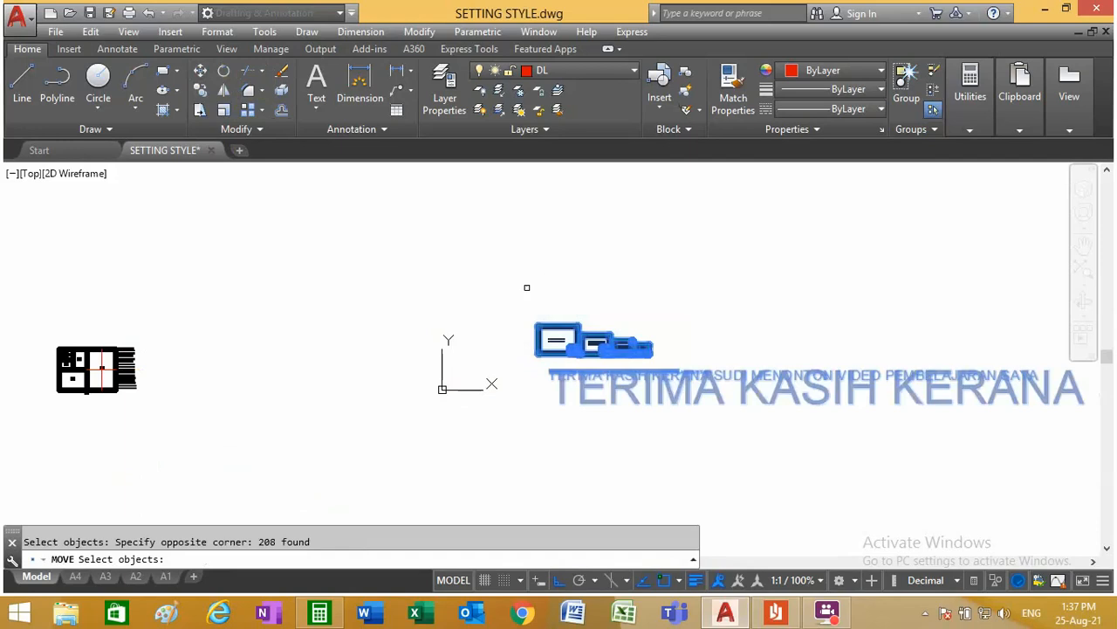
pyautogui.press('Return')
pyautogui.click(608, 352)
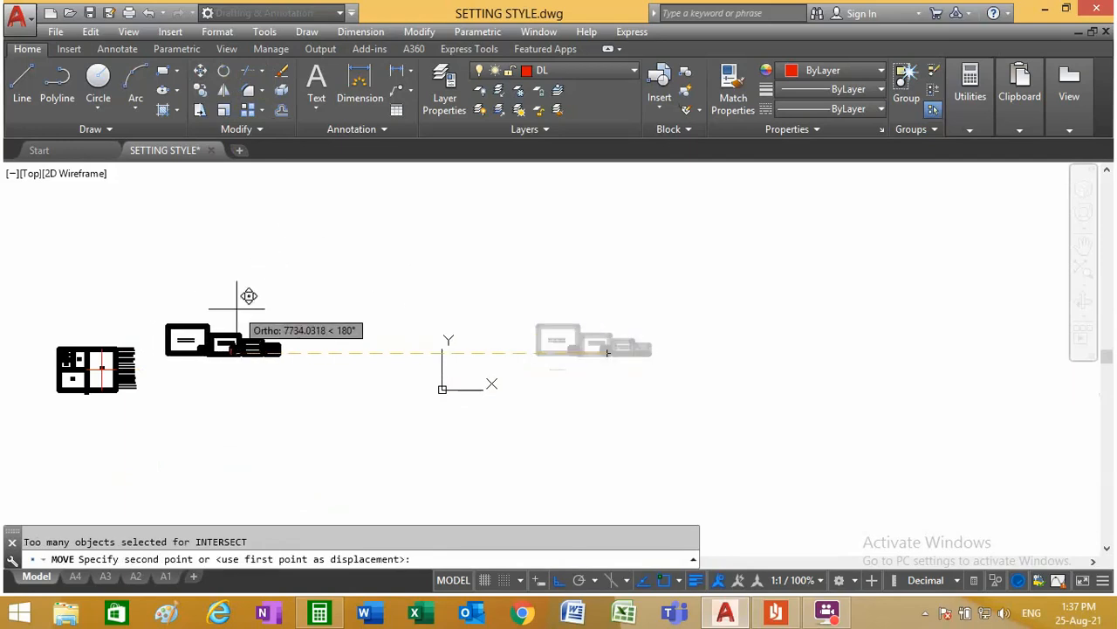
pyautogui.press('F8')
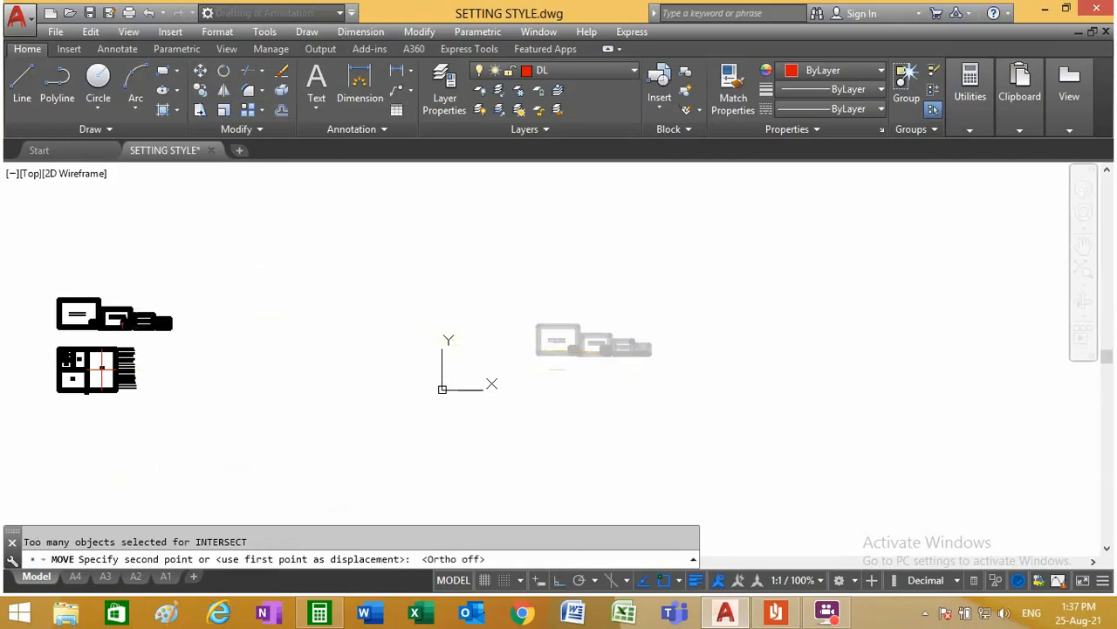
pyautogui.click(131, 326)
# Step: Examine the relocated sheets, the paper size chart and the thank-you text, and check the surrounding empty model space
pyautogui.scroll(5, 131, 332)
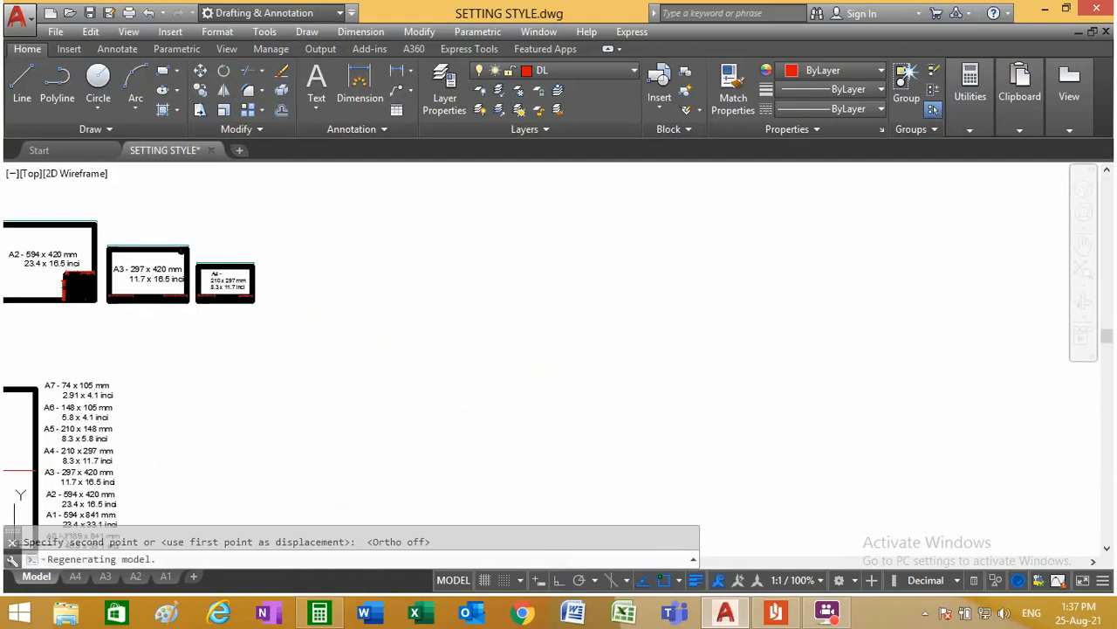
pyautogui.scroll(-5, 144, 334)
pyautogui.click(962, 437)
pyautogui.click(360, 216)
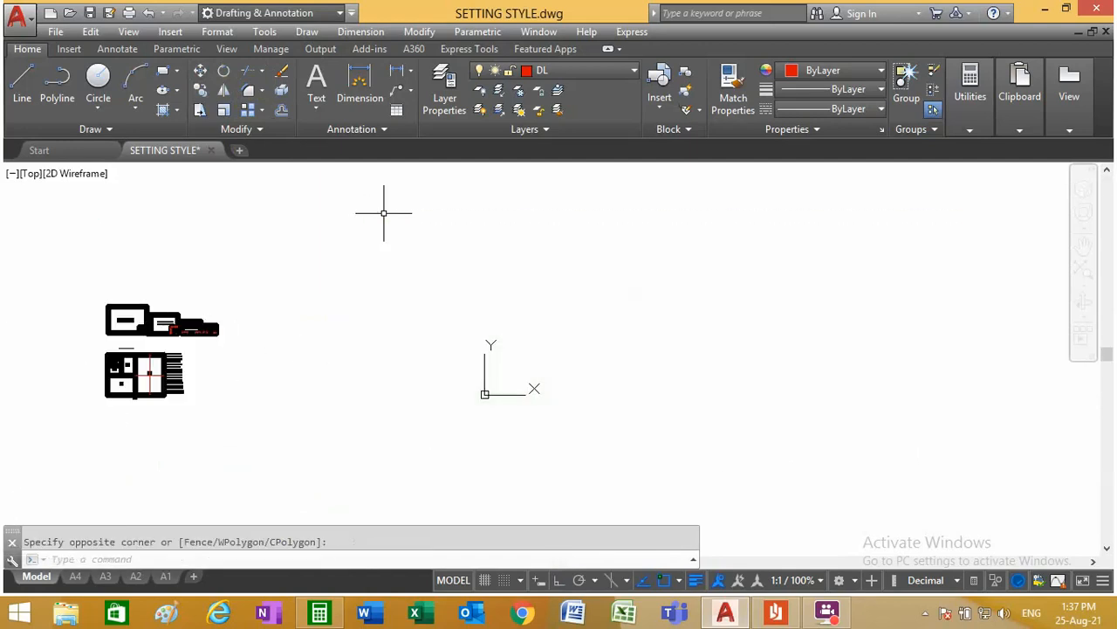
pyautogui.scroll(-2, 450, 354)
pyautogui.scroll(5, 210, 314)
pyautogui.press('Escape')
pyautogui.scroll(6, 603, 463)
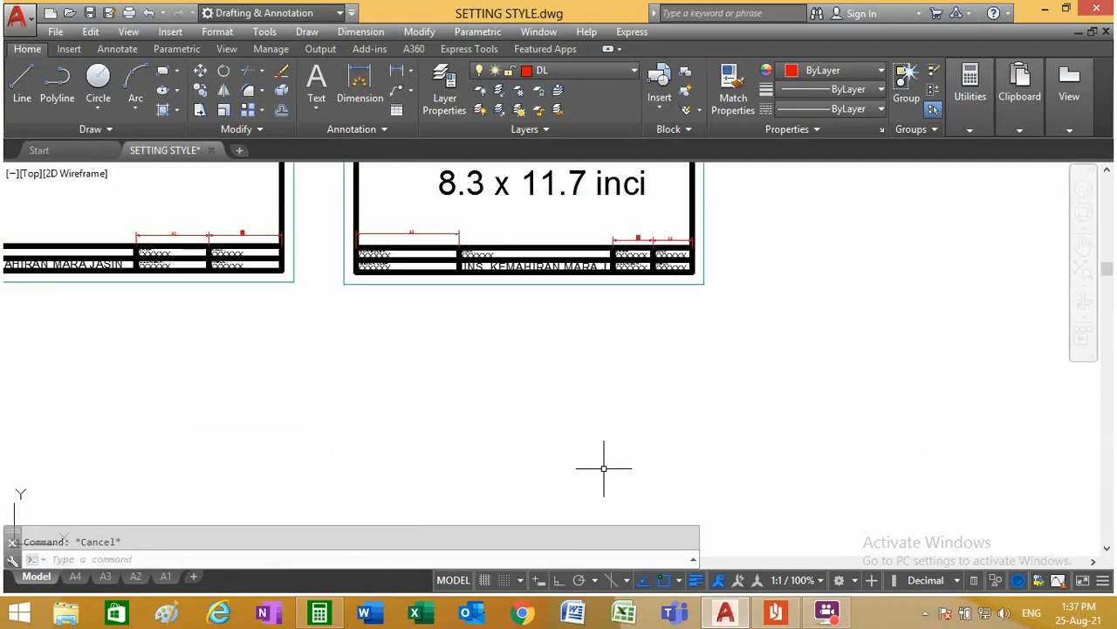
pyautogui.scroll(-4, 583, 323)
pyautogui.scroll(-2, 524, 297)
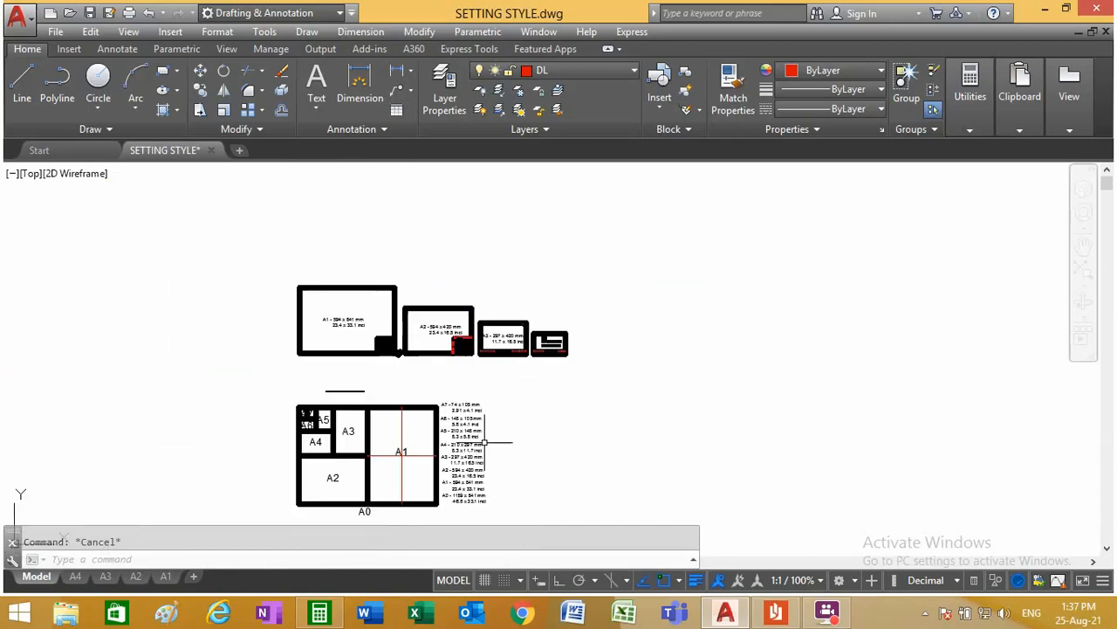
pyautogui.scroll(2, 358, 380)
pyautogui.scroll(12, 341, 388)
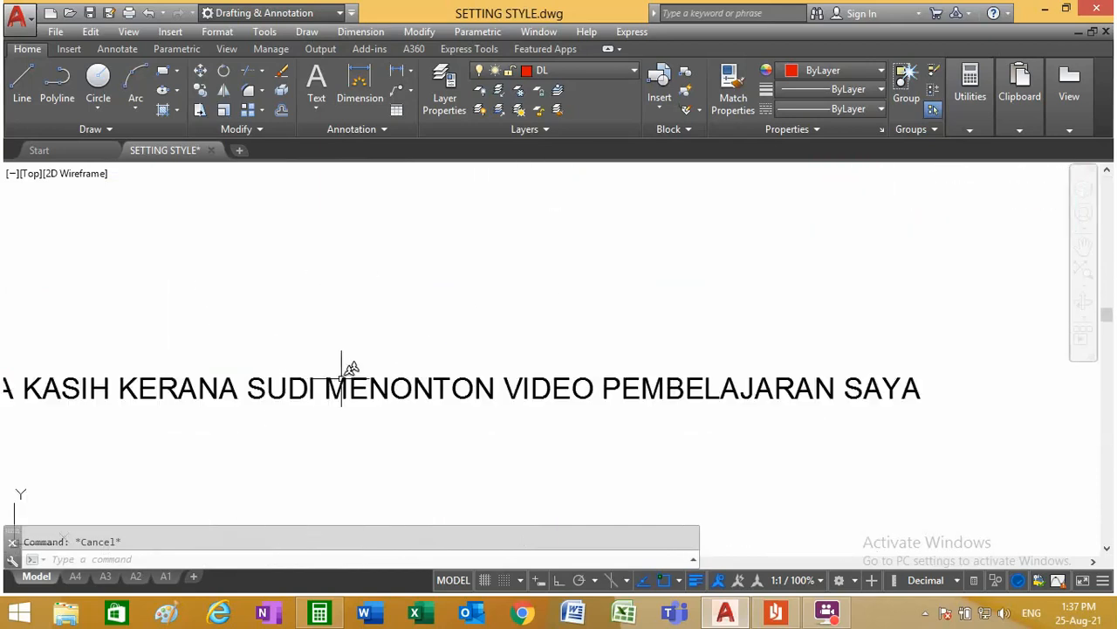
pyautogui.scroll(-2, 338, 372)
pyautogui.scroll(2, 77, 398)
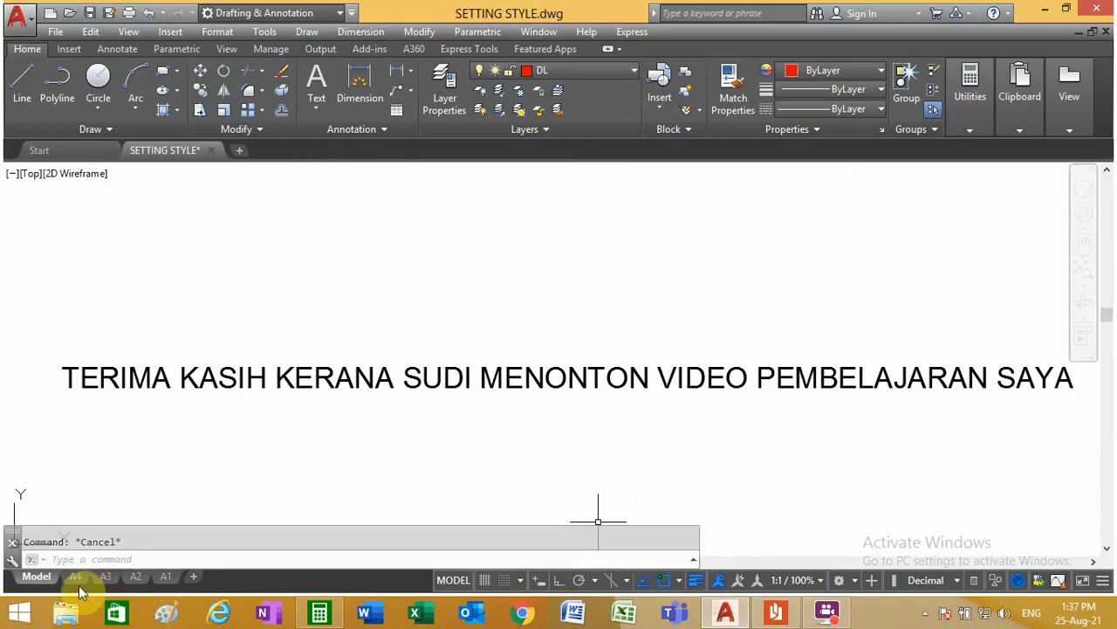
pyautogui.scroll(-6, 288, 419)
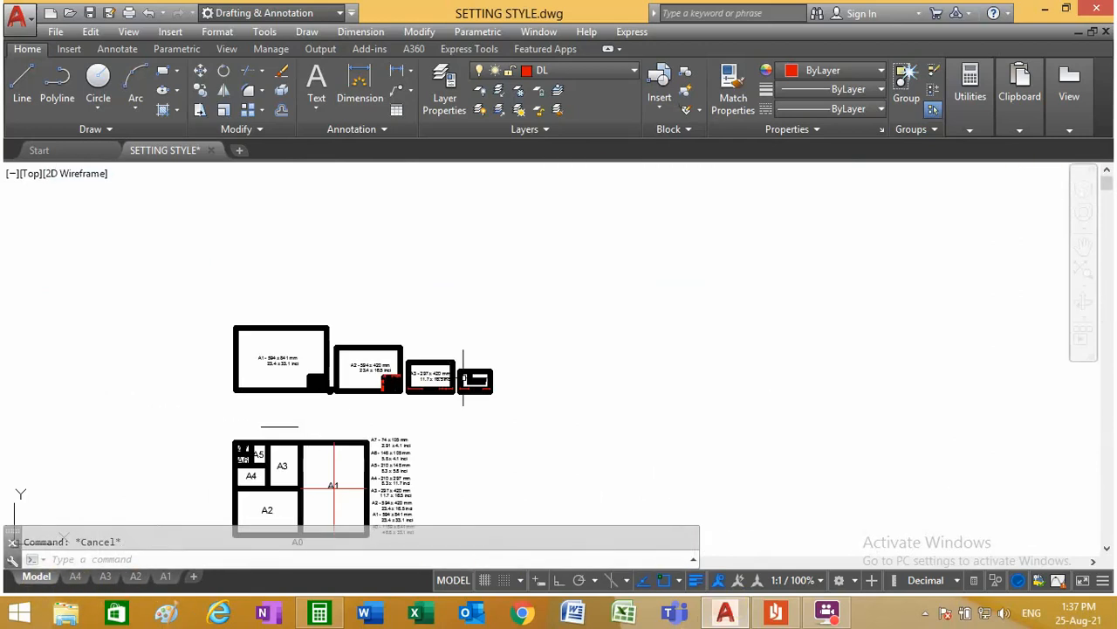
pyautogui.scroll(-1, 393, 360)
pyautogui.scroll(4, 597, 449)
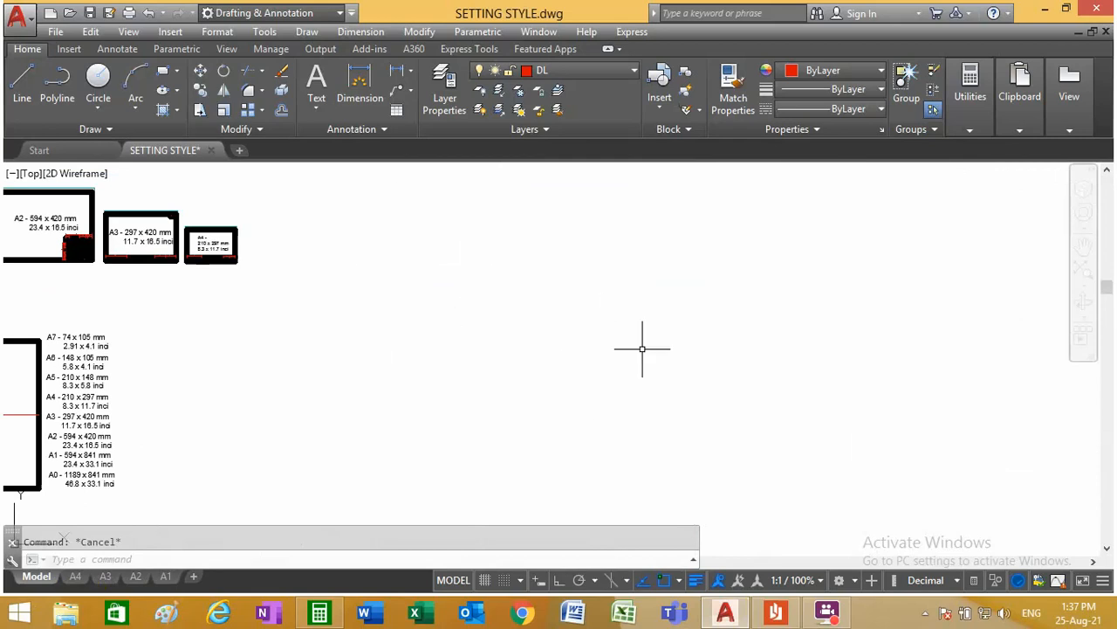
pyautogui.scroll(-2, 360, 329)
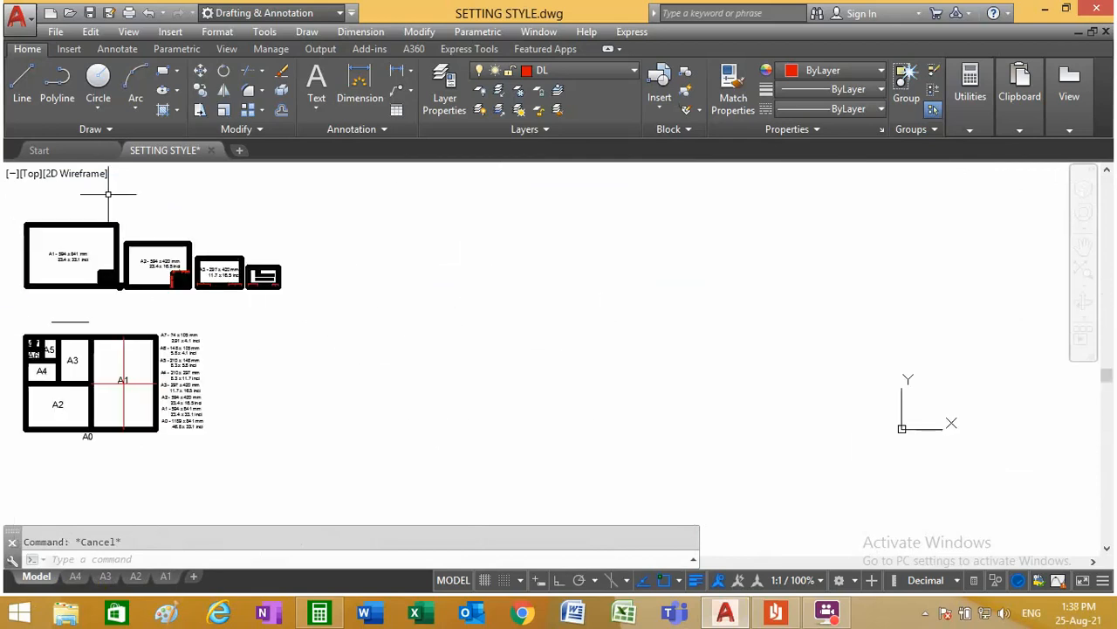
pyautogui.scroll(-2, 466, 379)
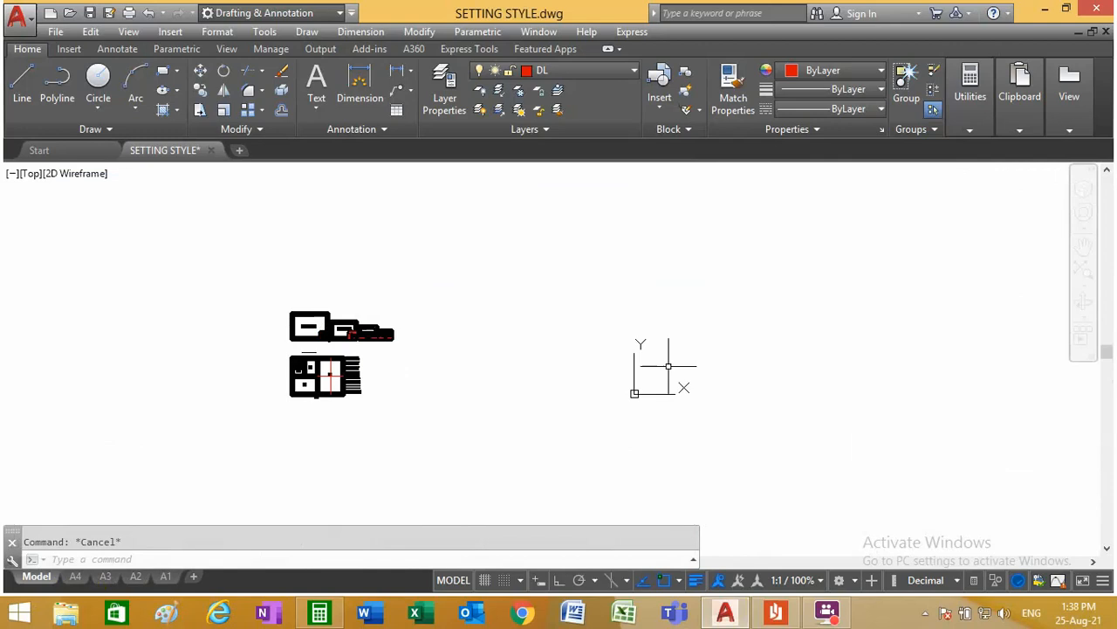
# Step: Copy the A3 sheet with its frame, title block, dimensions and symbol, without the size text, to just beside the origin
pyautogui.scroll(6, 374, 329)
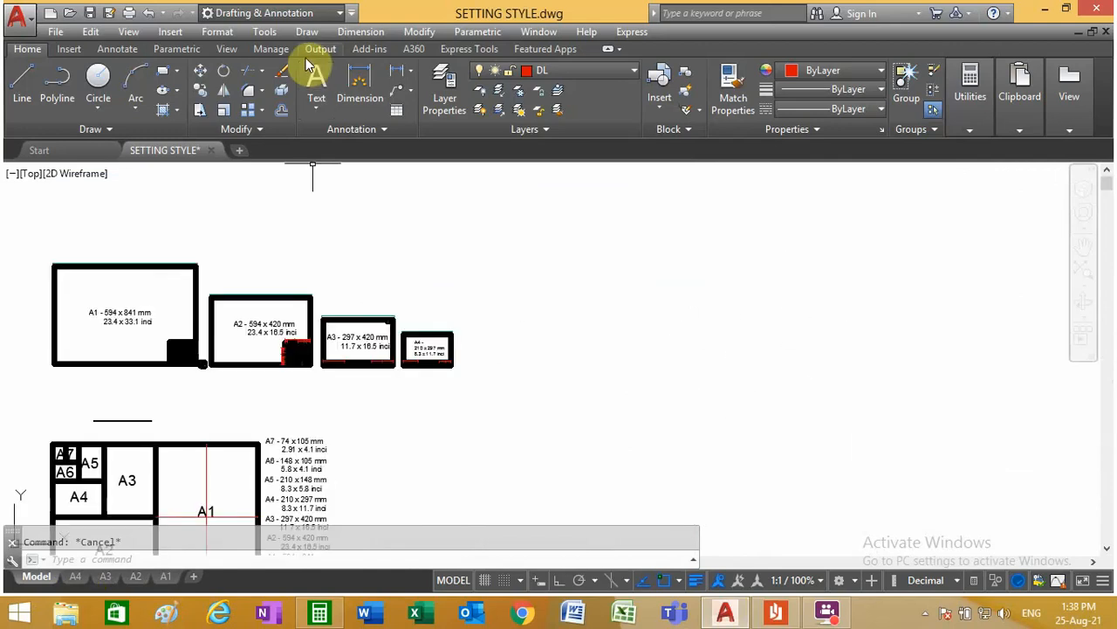
pyautogui.click(203, 94)
pyautogui.scroll(6, 367, 384)
pyautogui.click(482, 325)
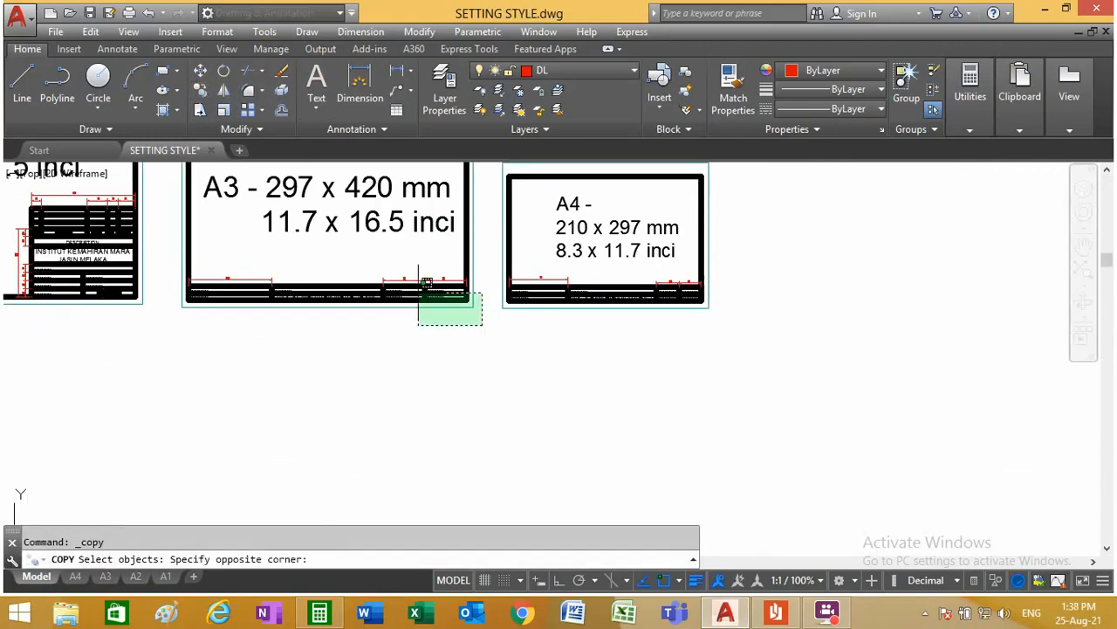
pyautogui.click(147, 232)
pyautogui.scroll(-4, 373, 341)
pyautogui.scroll(6, 349, 237)
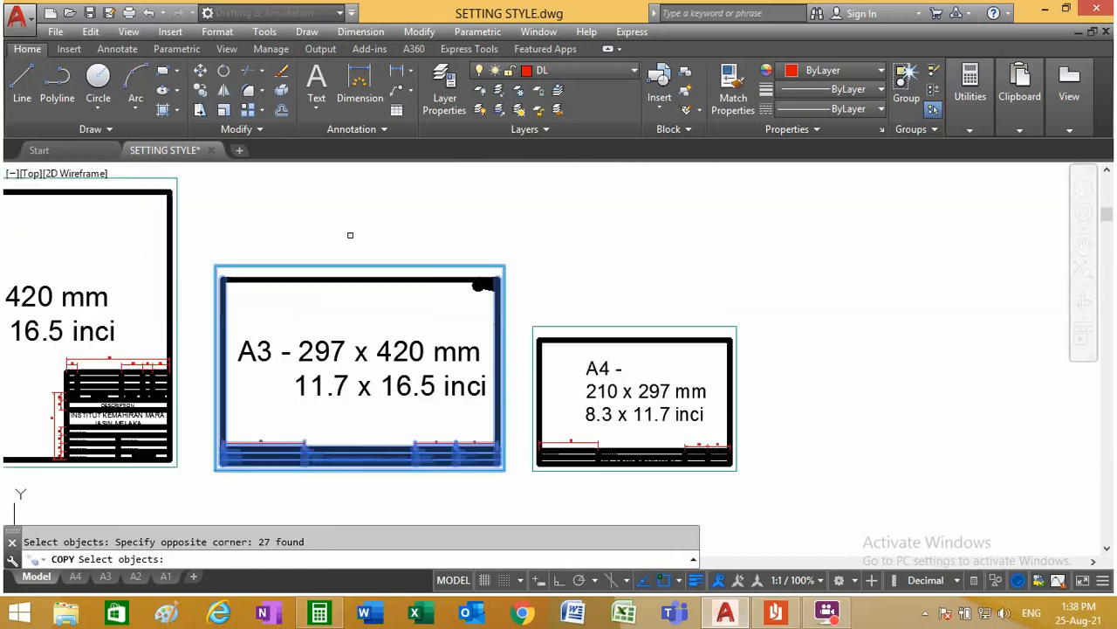
pyautogui.click(624, 348)
pyautogui.click(172, 254)
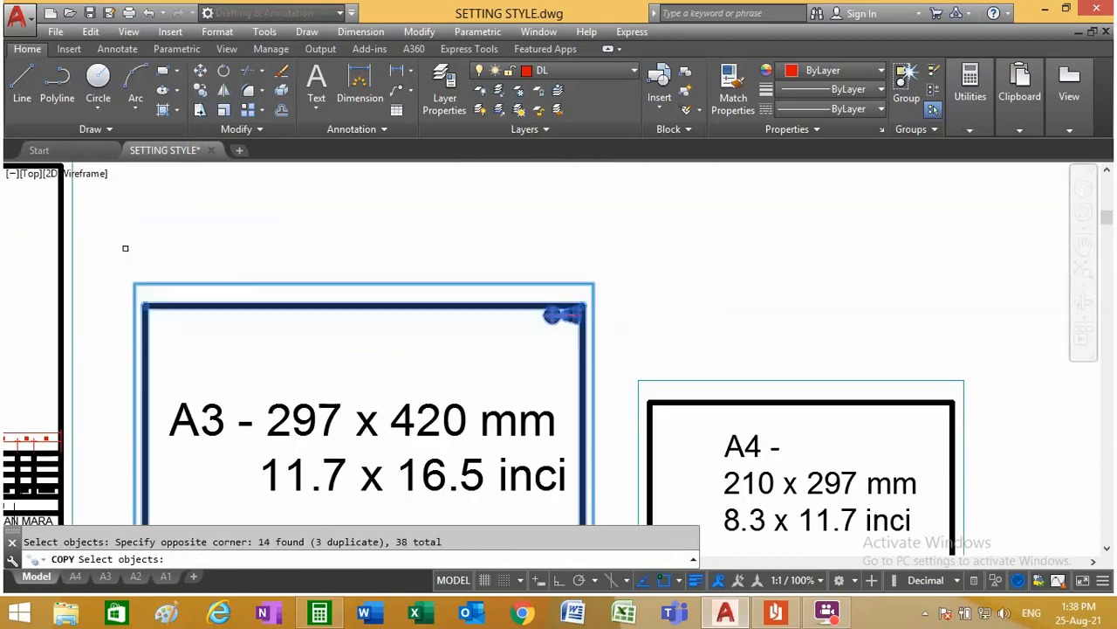
pyautogui.scroll(-3, 254, 296)
pyautogui.scroll(5, 418, 460)
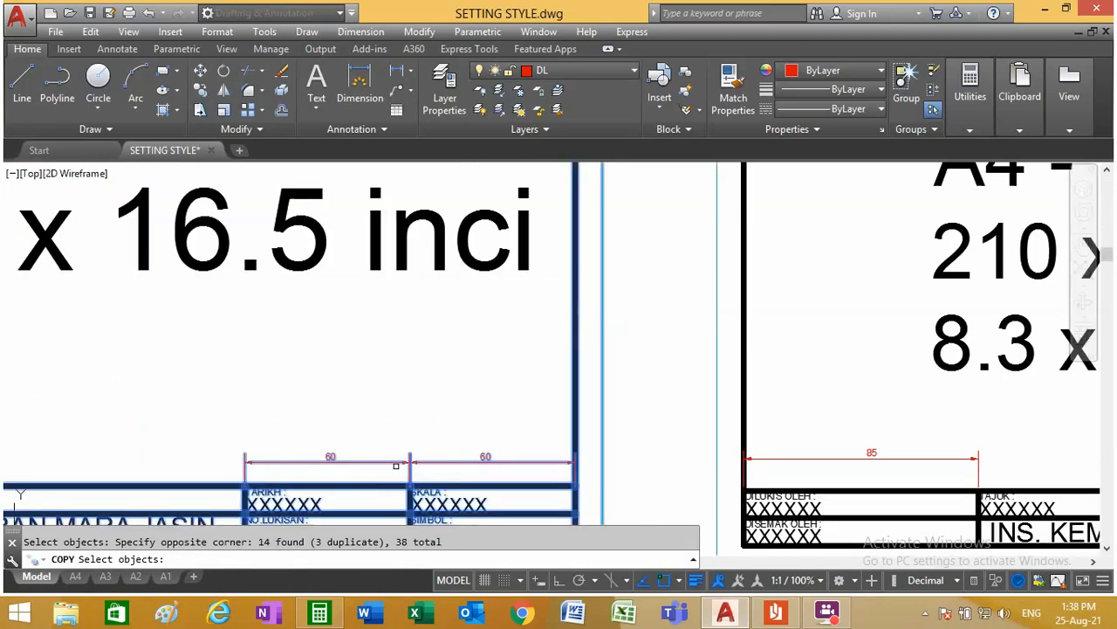
pyautogui.press('Return')
pyautogui.click(353, 384)
pyautogui.scroll(-8, 375, 393)
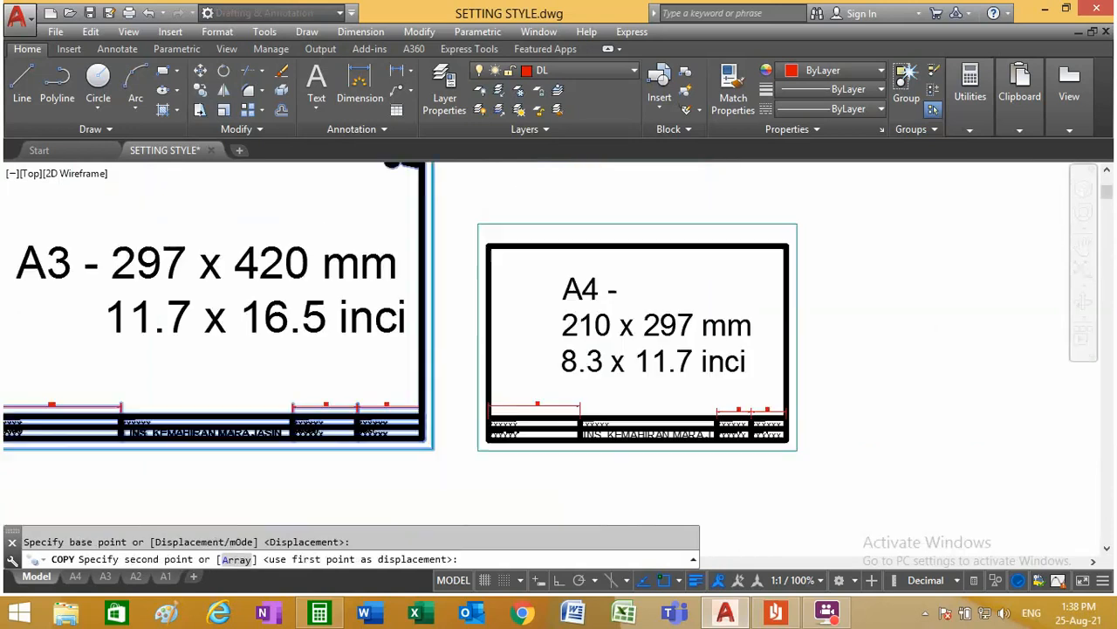
pyautogui.scroll(-6, 398, 408)
pyautogui.scroll(8, 663, 436)
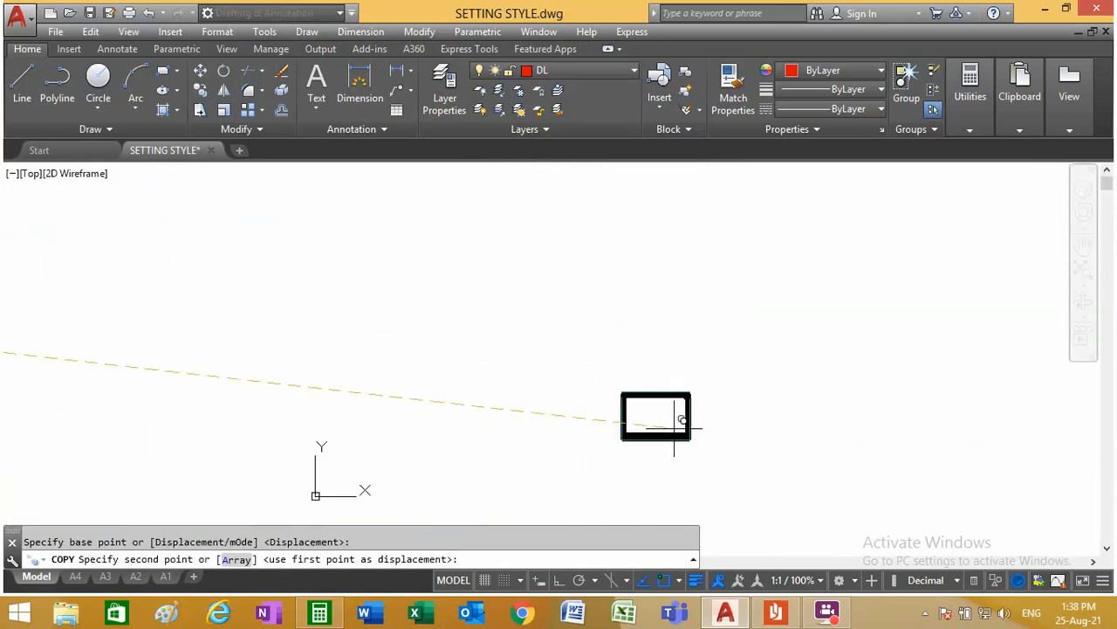
pyautogui.scroll(6, 446, 441)
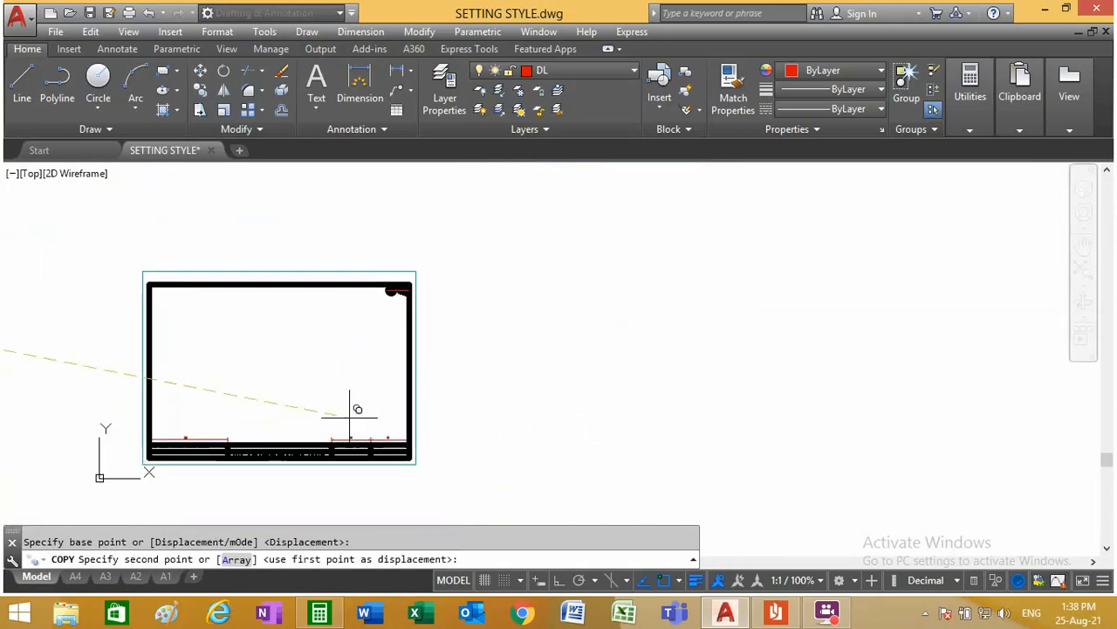
pyautogui.click(349, 399)
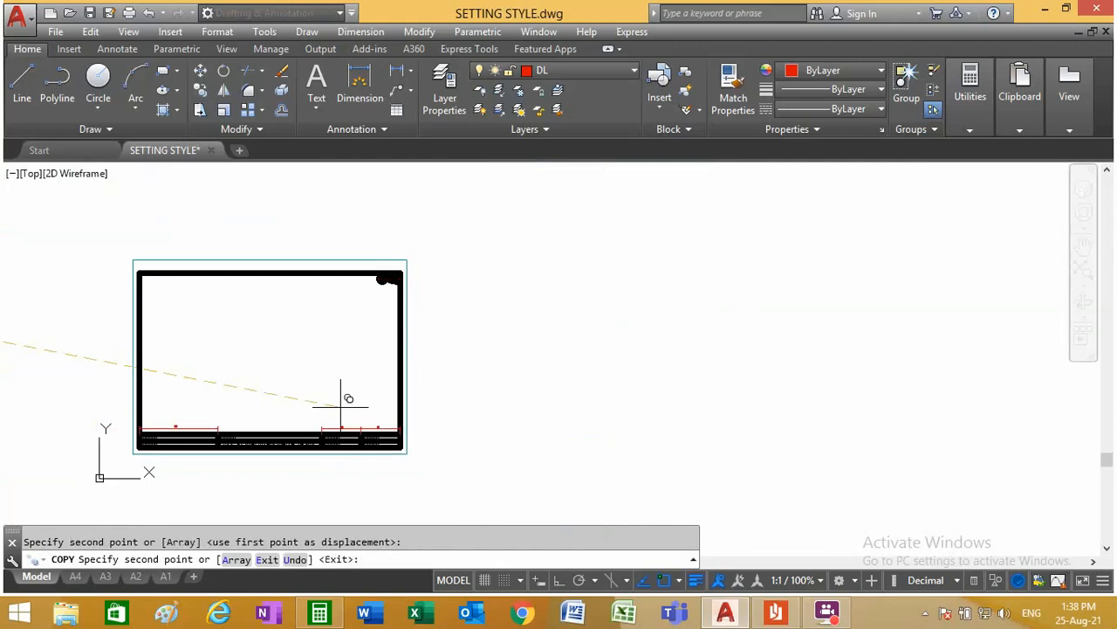
pyautogui.press('Escape')
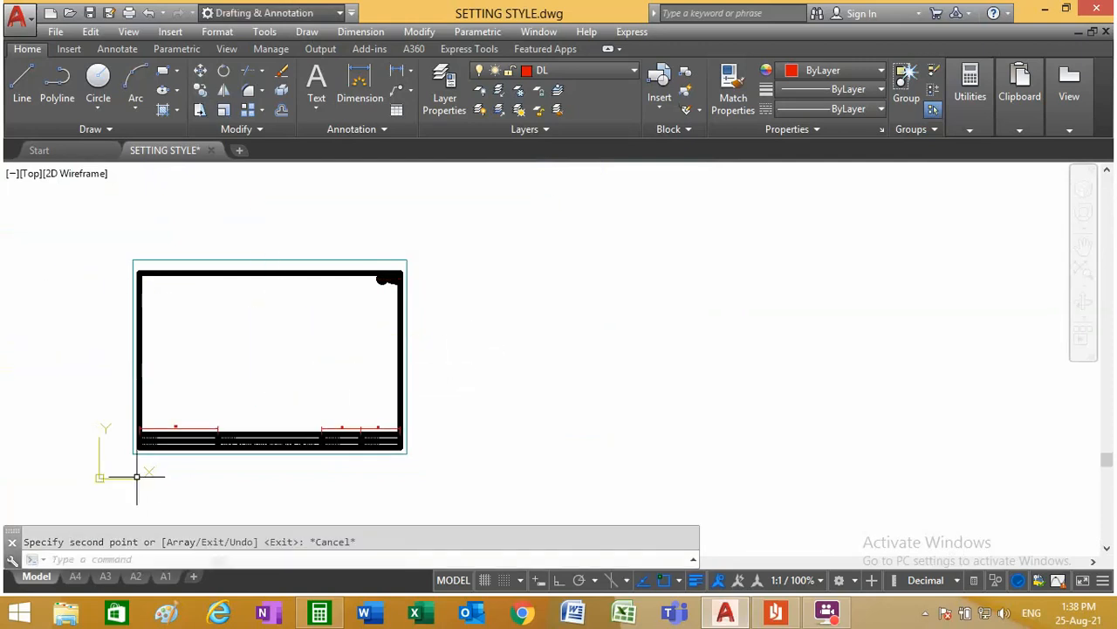
# Step: Examine the copied sheet near the origin and the relocated originals, and look through layouts A4, A3, A2 and A1
pyautogui.scroll(6, 92, 481)
pyautogui.scroll(-2, 431, 387)
pyautogui.scroll(-2, 564, 276)
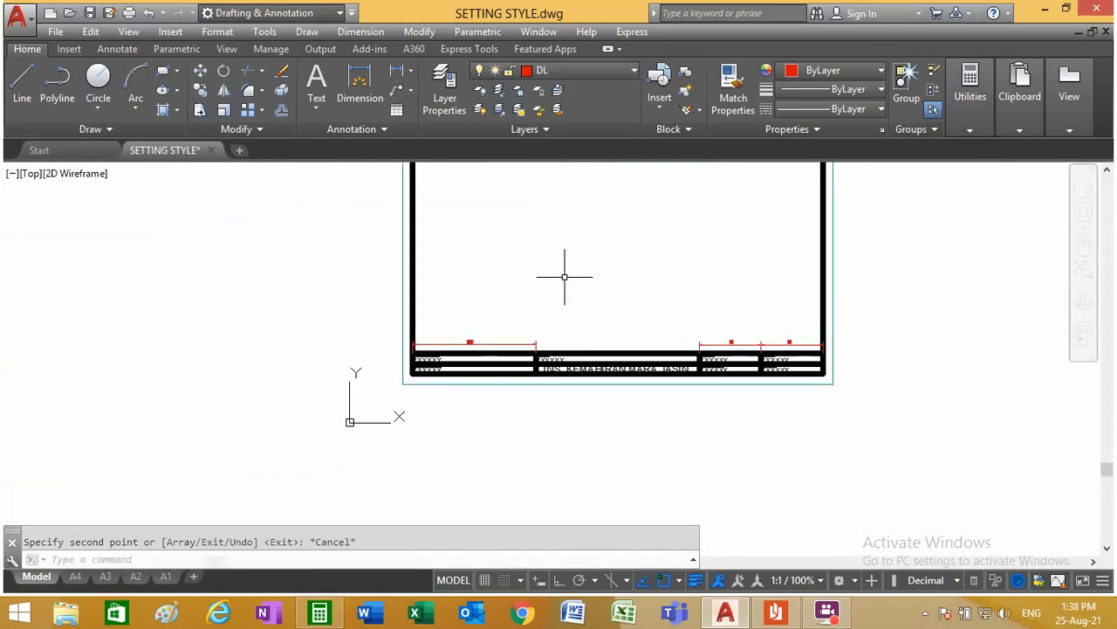
pyautogui.scroll(-3, 547, 303)
pyautogui.scroll(-4, 724, 448)
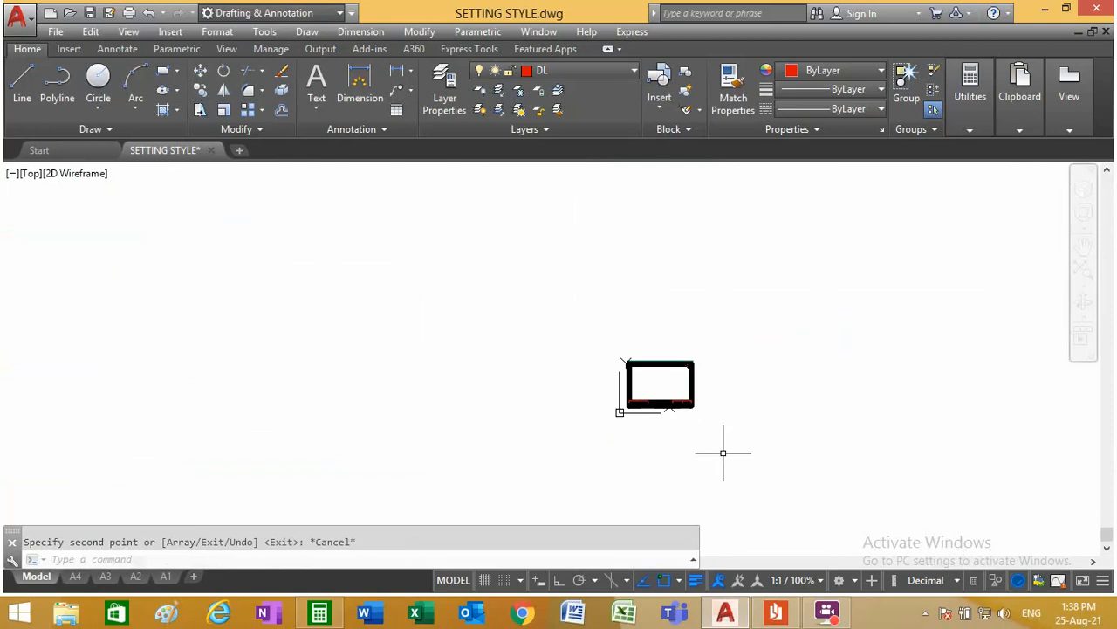
pyautogui.scroll(5, 236, 345)
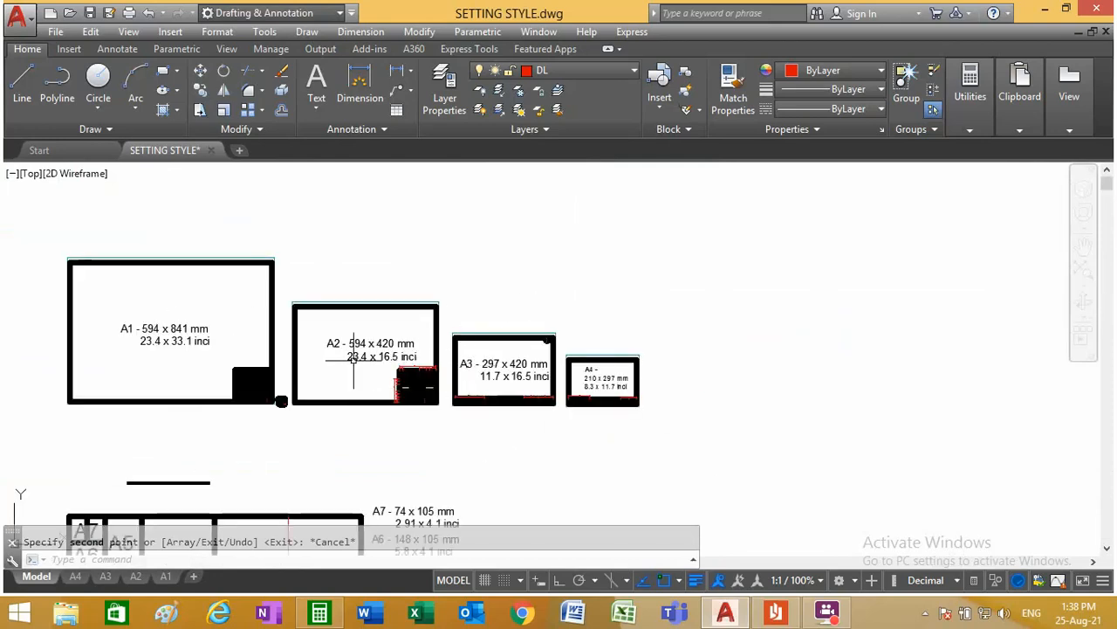
pyautogui.scroll(-5, 353, 358)
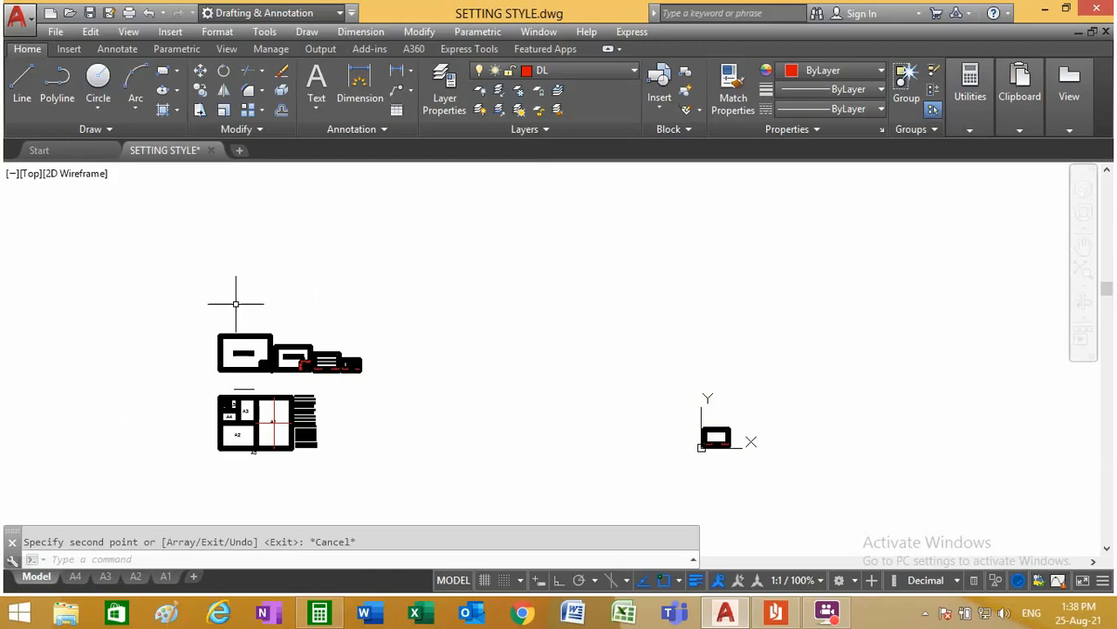
pyautogui.scroll(5, 249, 309)
pyautogui.scroll(-3, 424, 369)
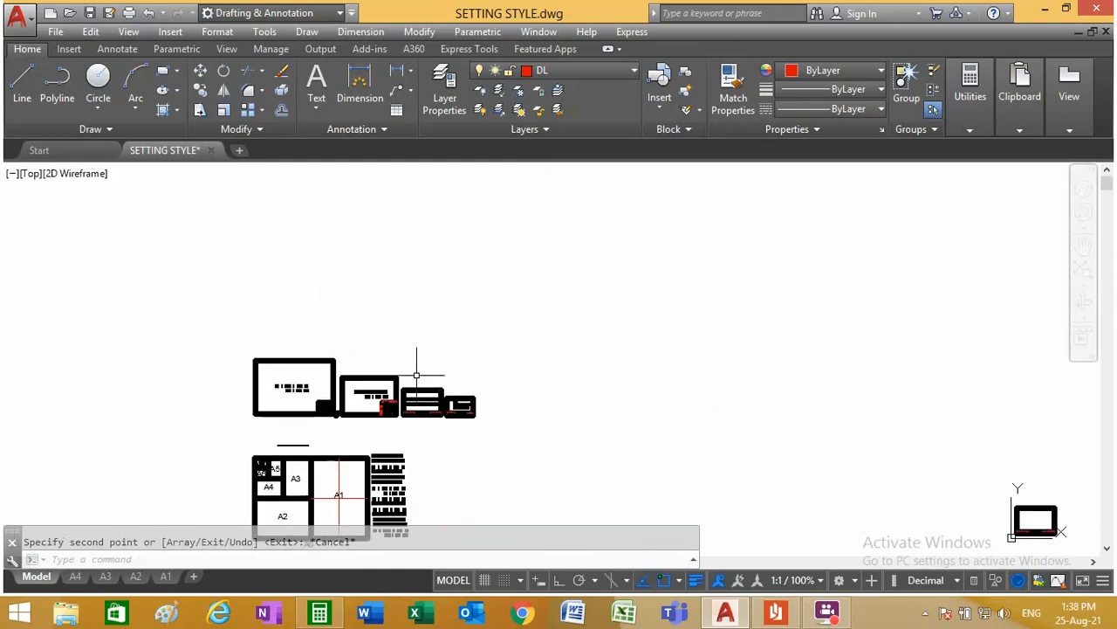
pyautogui.scroll(3, 428, 369)
pyautogui.scroll(-2, 414, 331)
pyautogui.scroll(2, 180, 342)
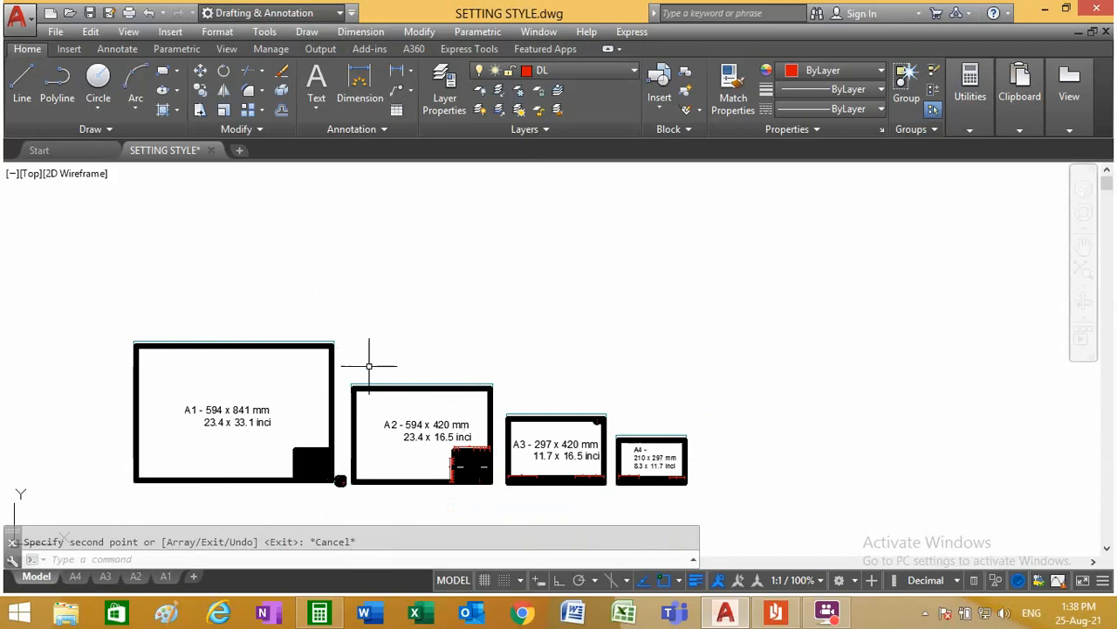
pyautogui.scroll(-5, 370, 367)
pyautogui.scroll(6, 843, 471)
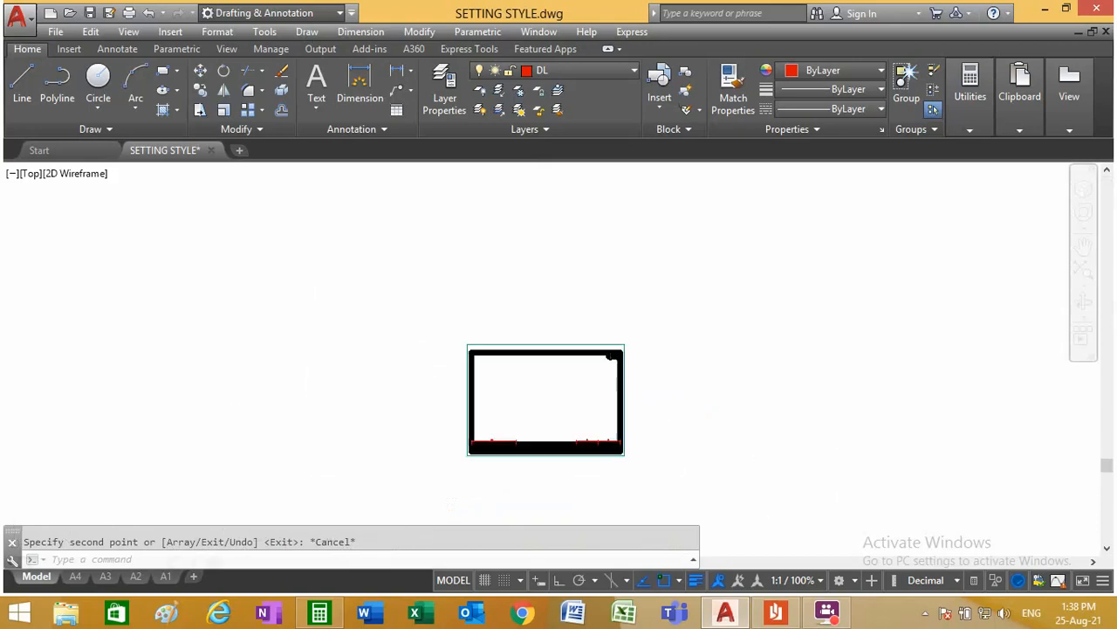
pyautogui.scroll(1, 747, 472)
pyautogui.click(86, 576)
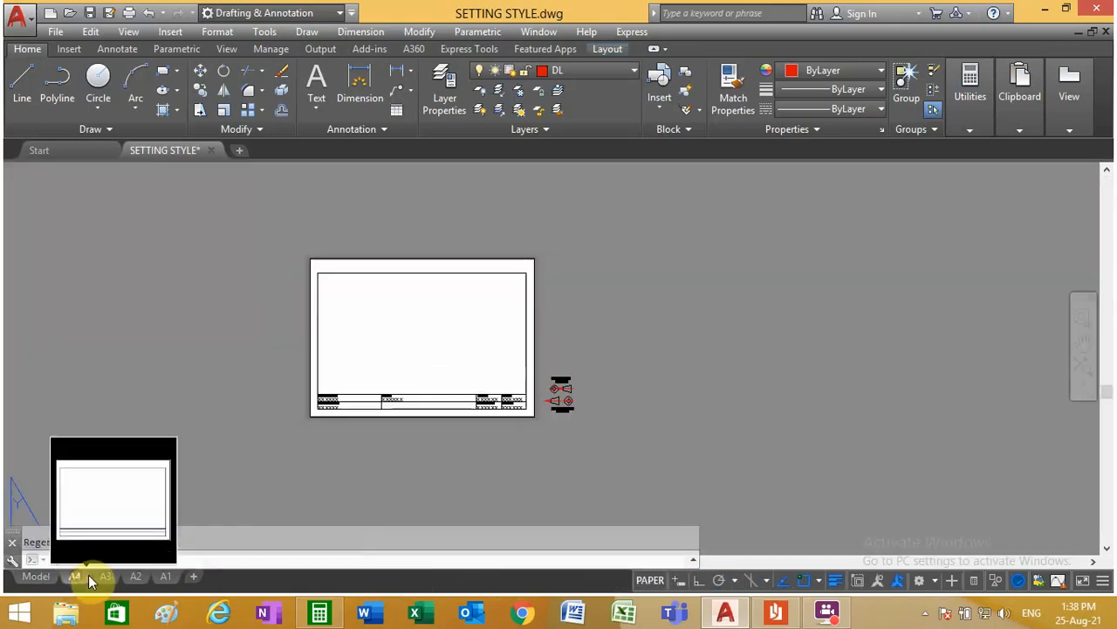
pyautogui.click(103, 576)
pyautogui.click(135, 576)
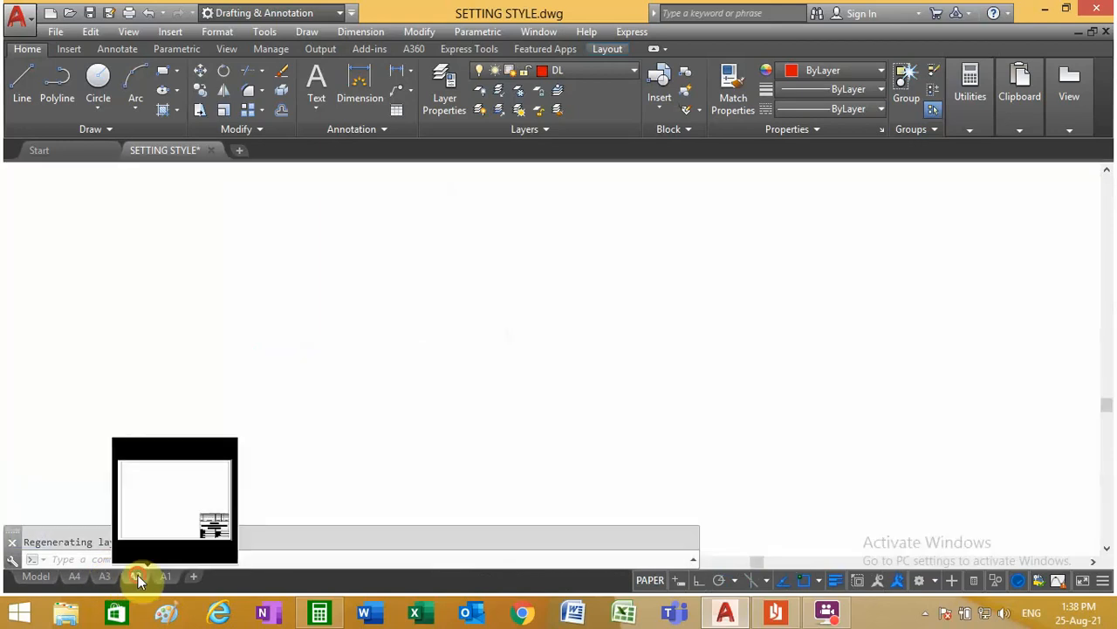
pyautogui.click(165, 576)
# Step: Create a copy of layout A4, placed before the original A4 layout
pyautogui.click(78, 578)
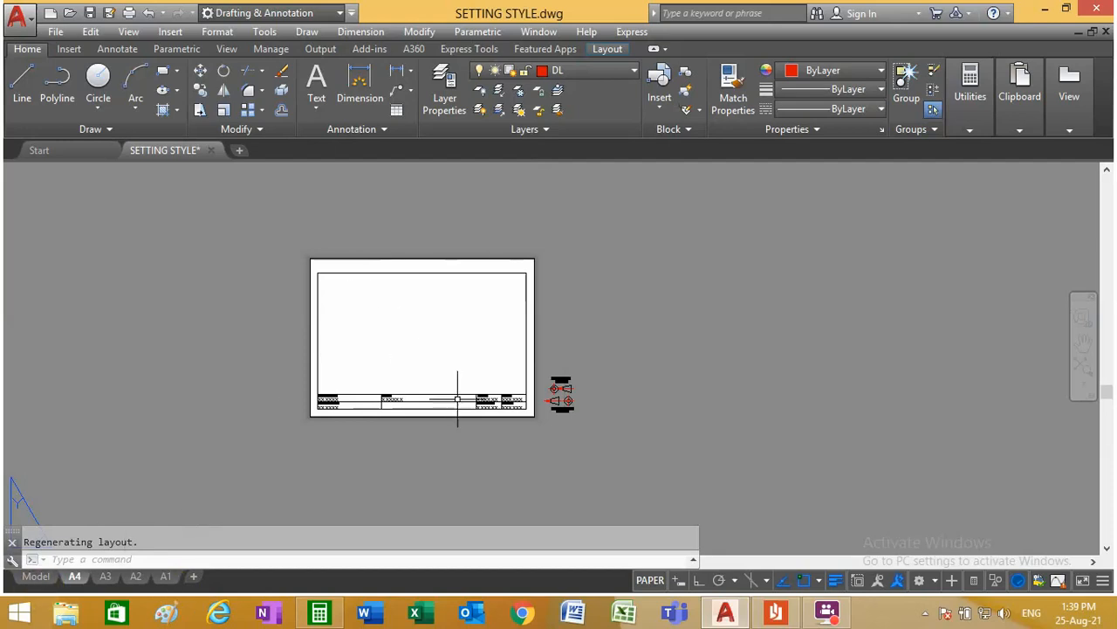
pyautogui.rightClick(81, 578)
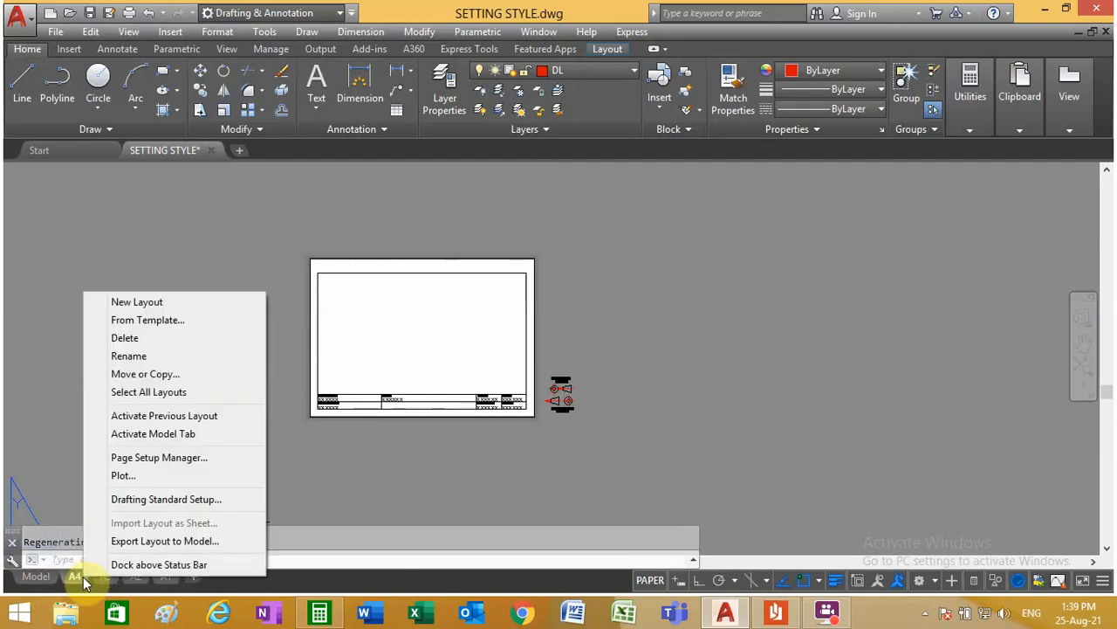
pyautogui.click(162, 373)
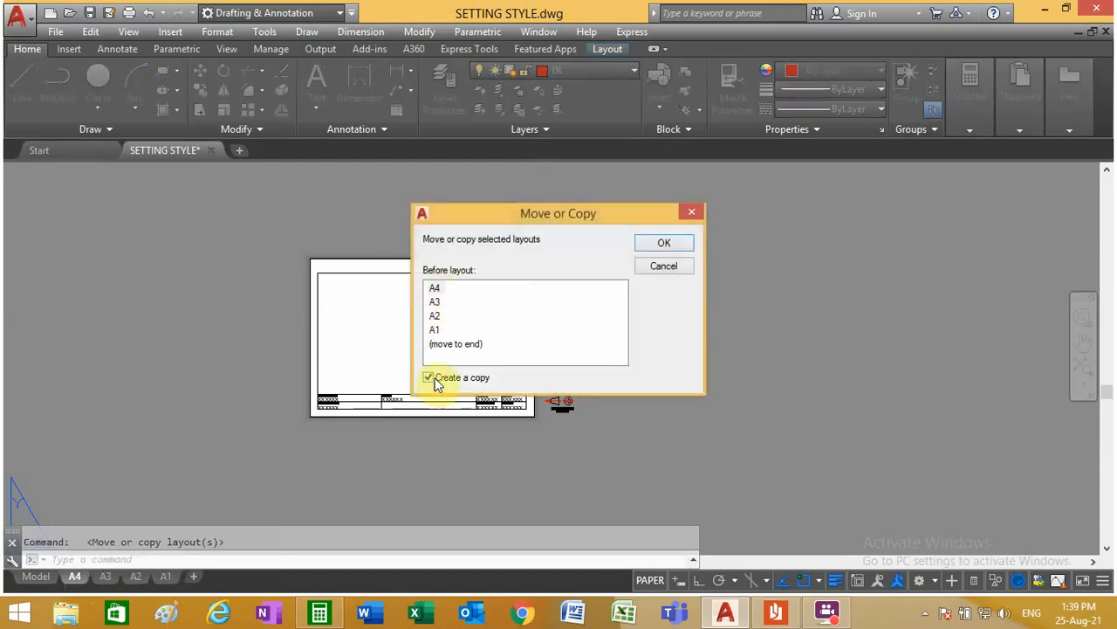
pyautogui.click(664, 247)
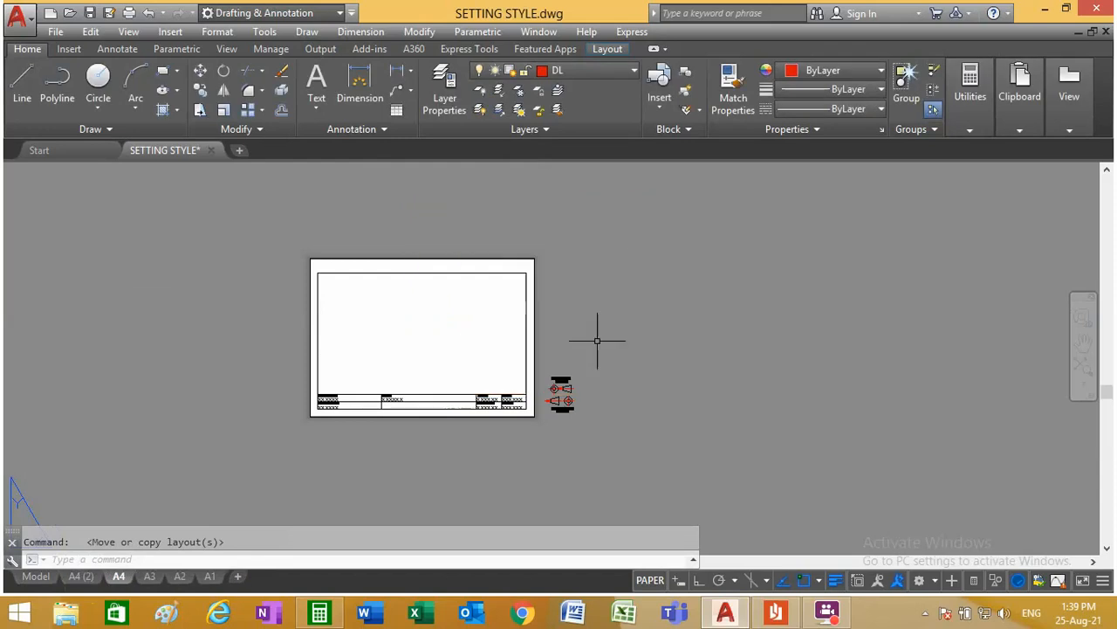
# Step: Rename the copied A4 layout as A4 P
pyautogui.click(80, 576)
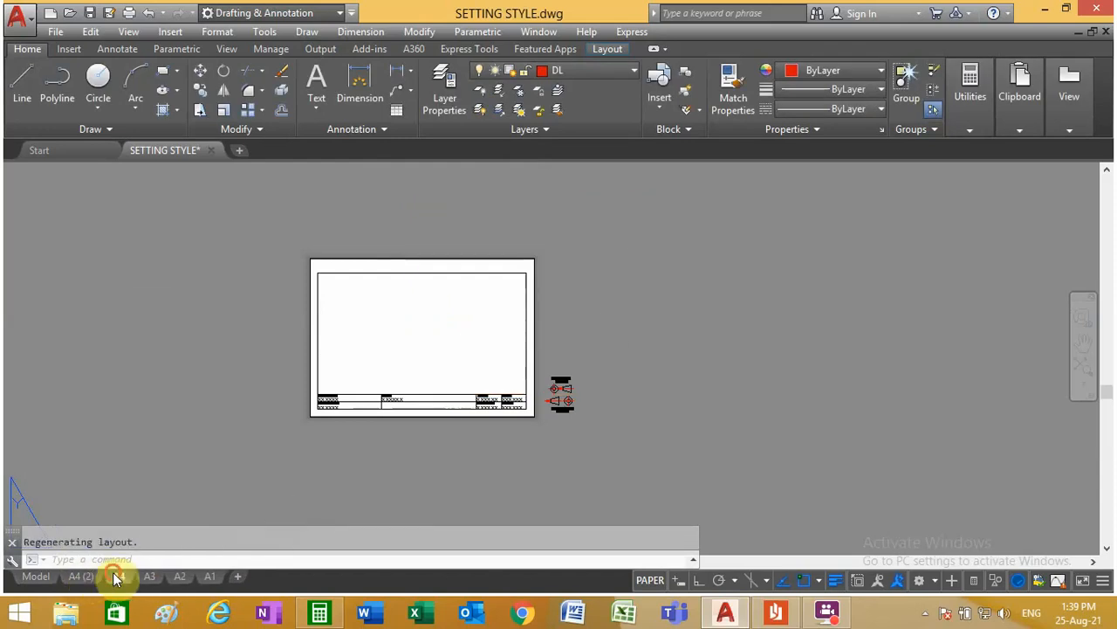
pyautogui.moveTo(80, 577)
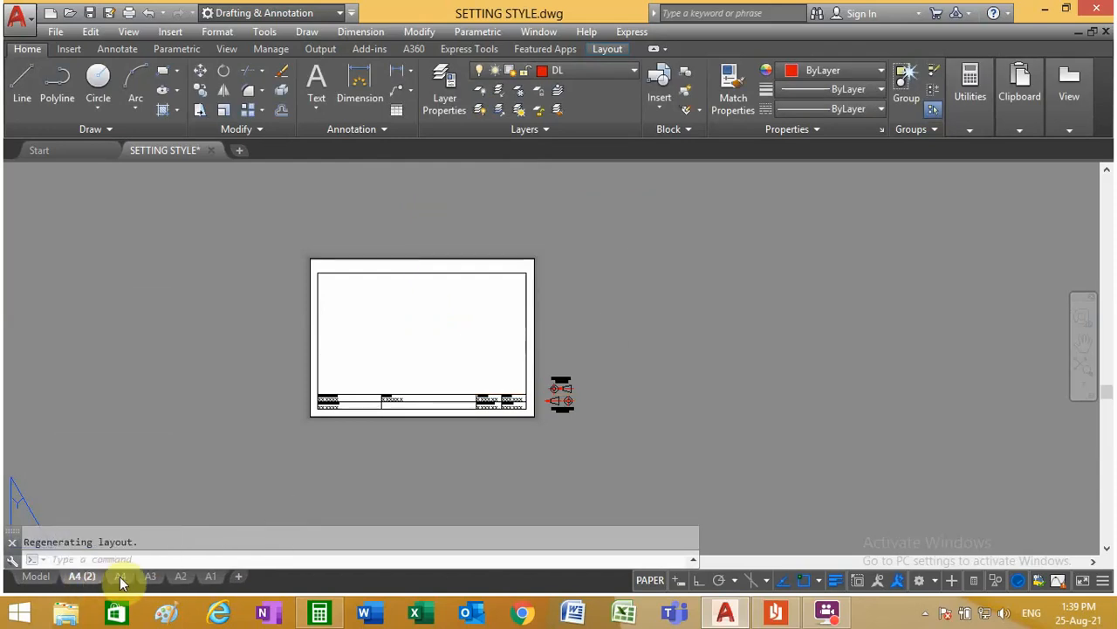
pyautogui.doubleClick(86, 586)
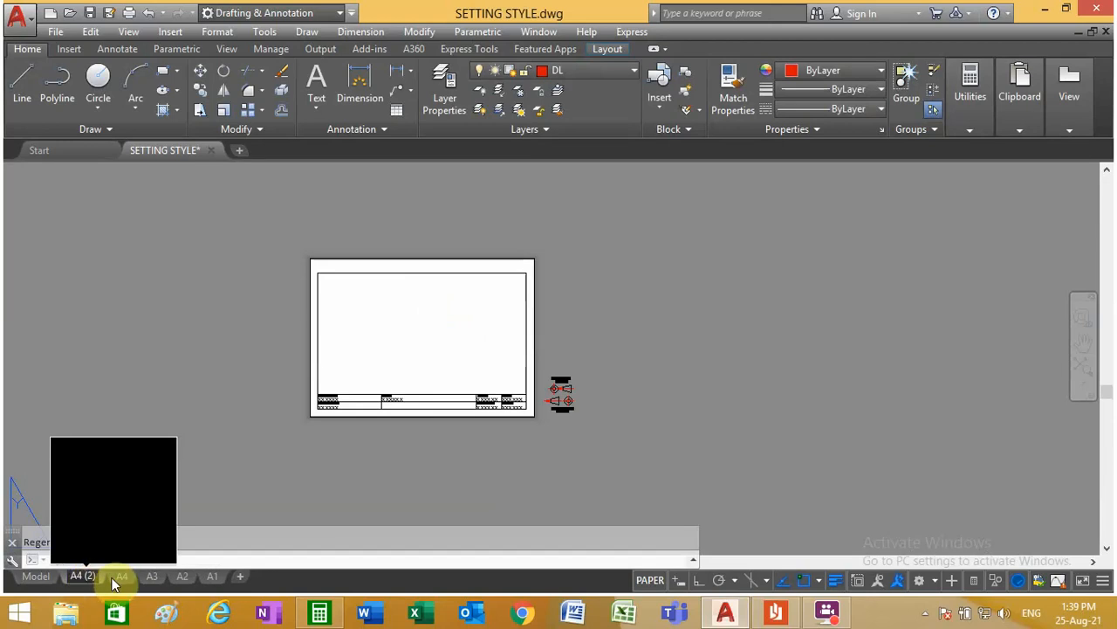
pyautogui.press('BackSpace')
pyautogui.press('BackSpace')
pyautogui.press('BackSpace')
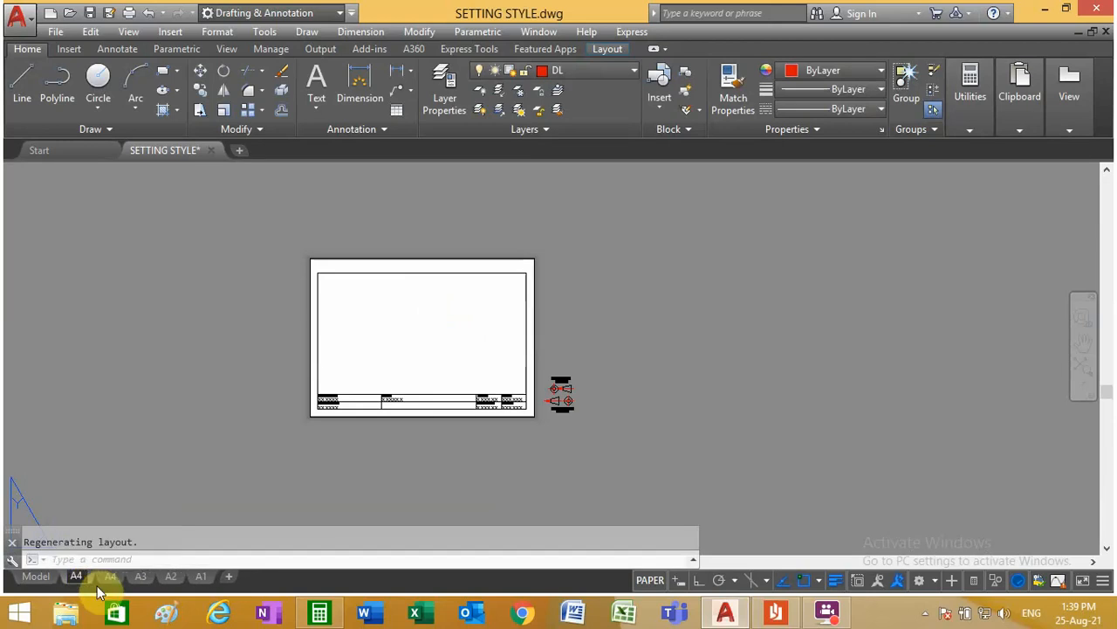
pyautogui.write('P')
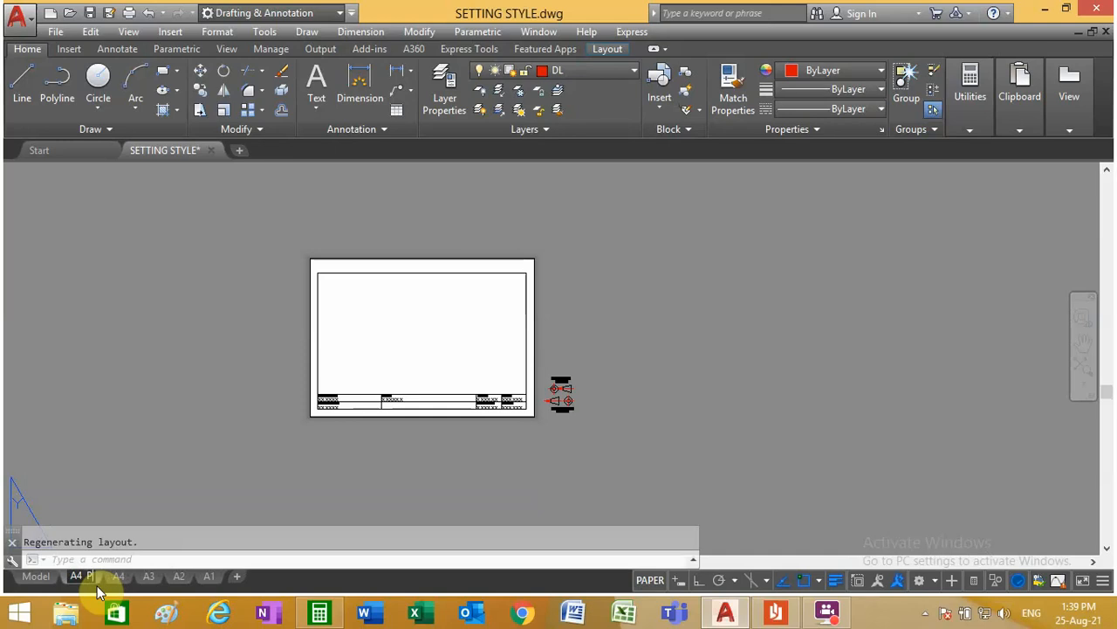
pyautogui.click(183, 457)
pyautogui.click(194, 494)
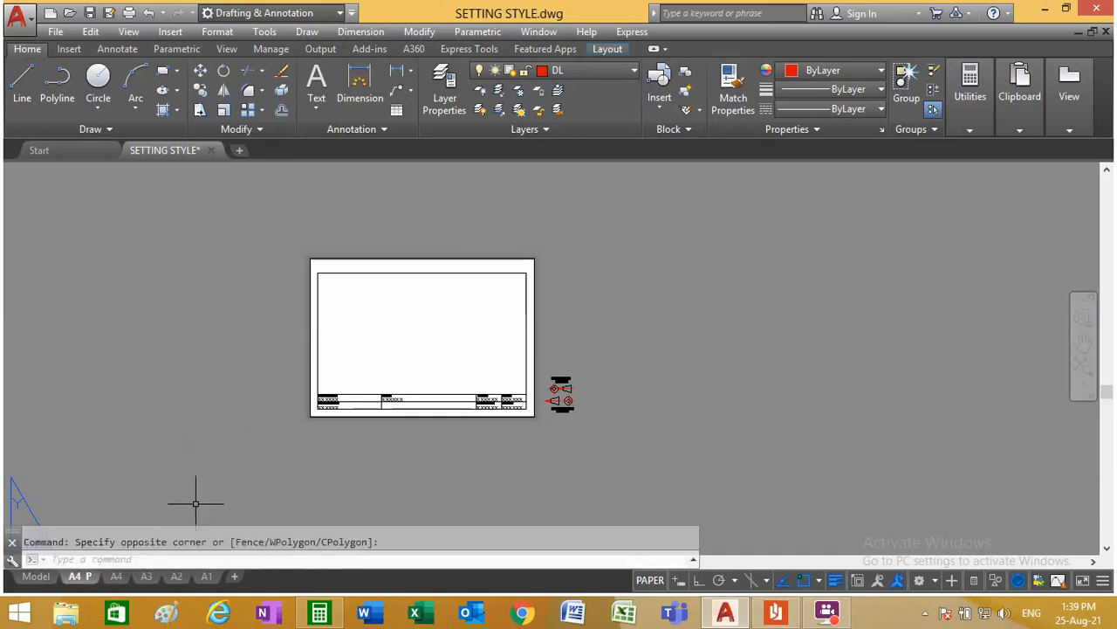
# Step: Rename the original A4 layout as A4 L and return to layout A4 P
pyautogui.click(122, 580)
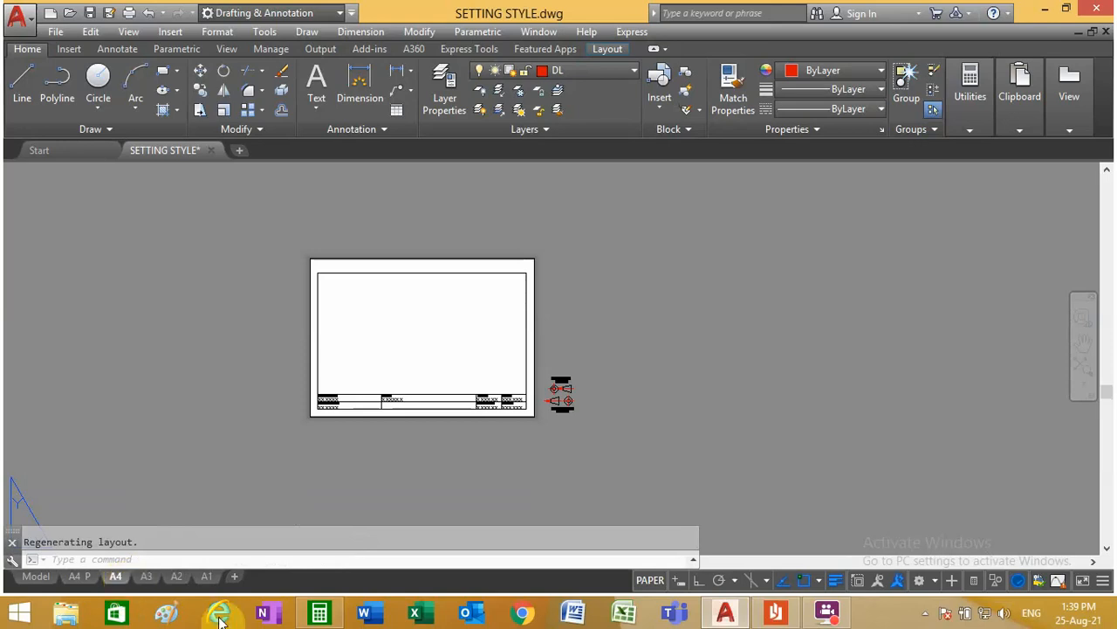
pyautogui.doubleClick(118, 578)
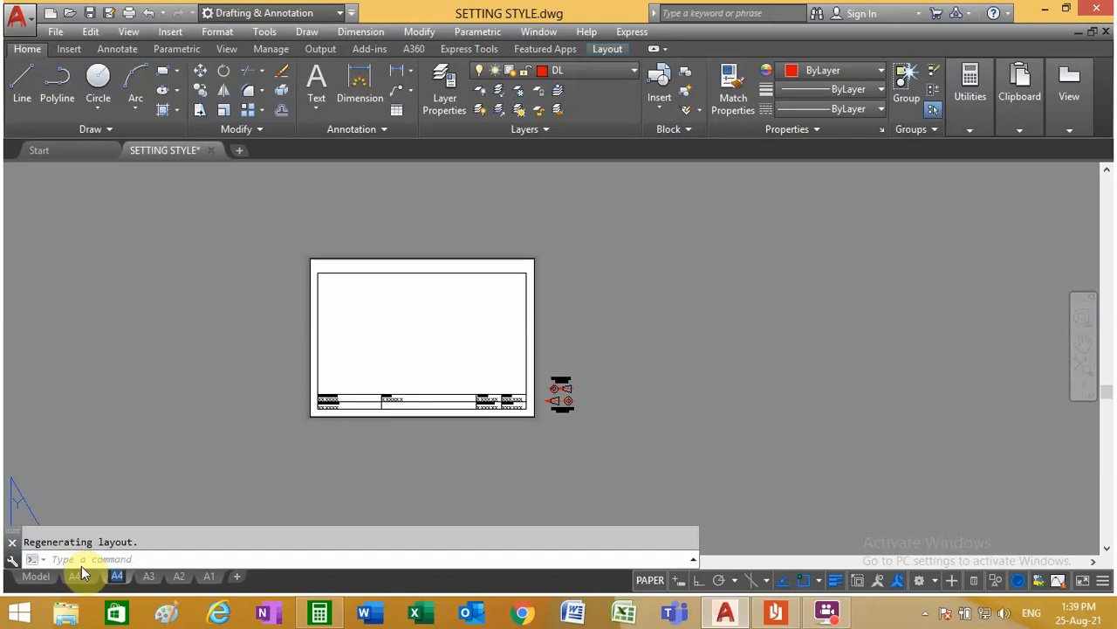
pyautogui.press('Right')
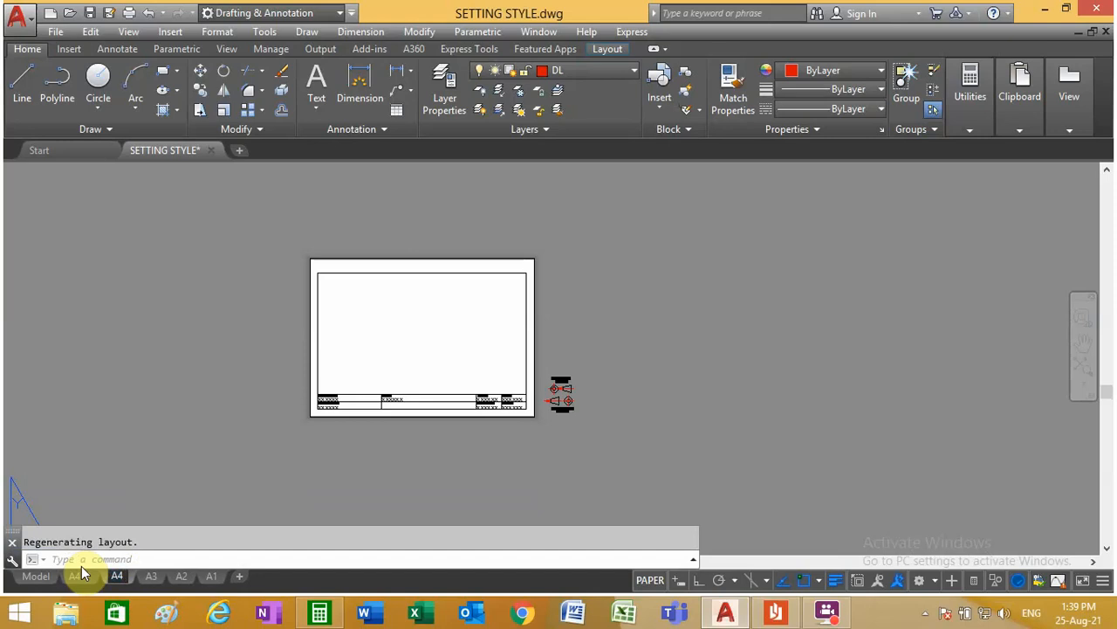
pyautogui.write('L')
pyautogui.click(176, 444)
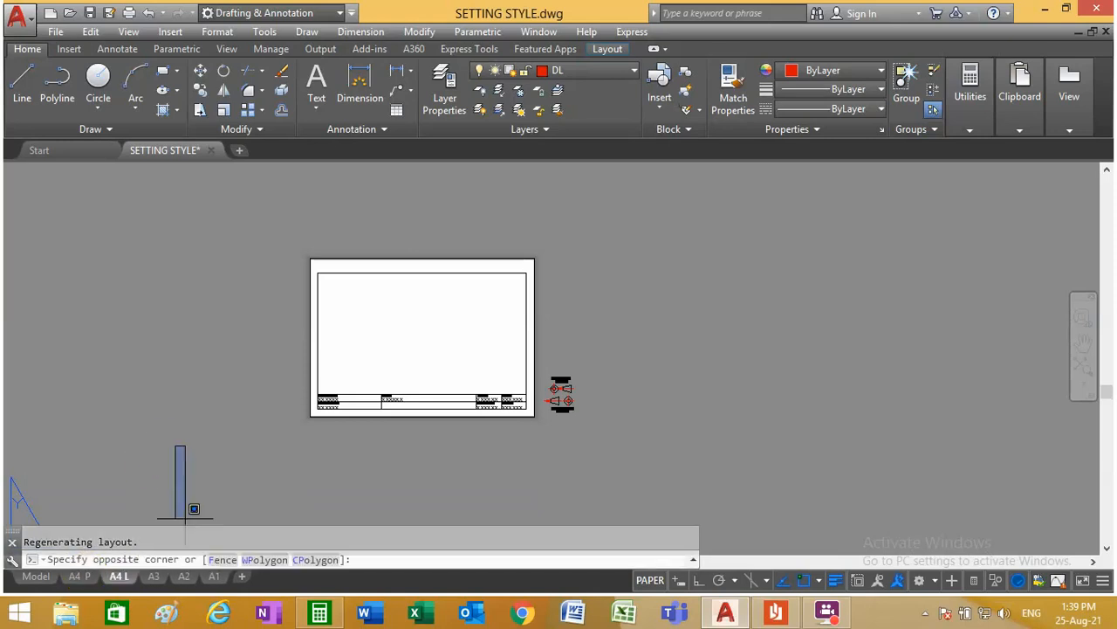
pyautogui.click(149, 428)
pyautogui.click(86, 578)
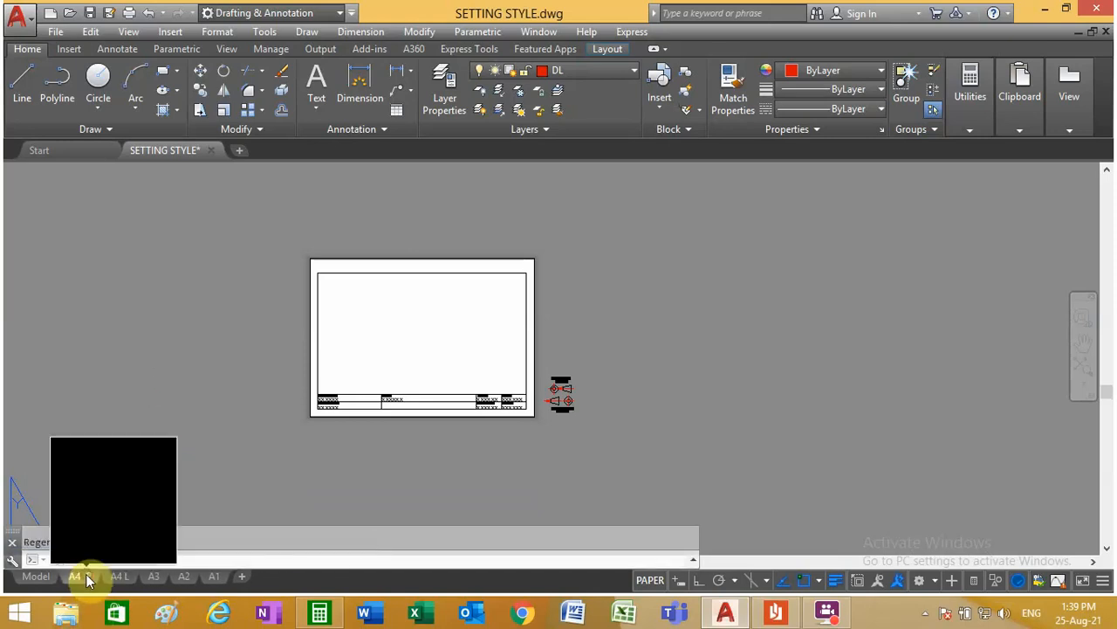
pyautogui.press('Escape')
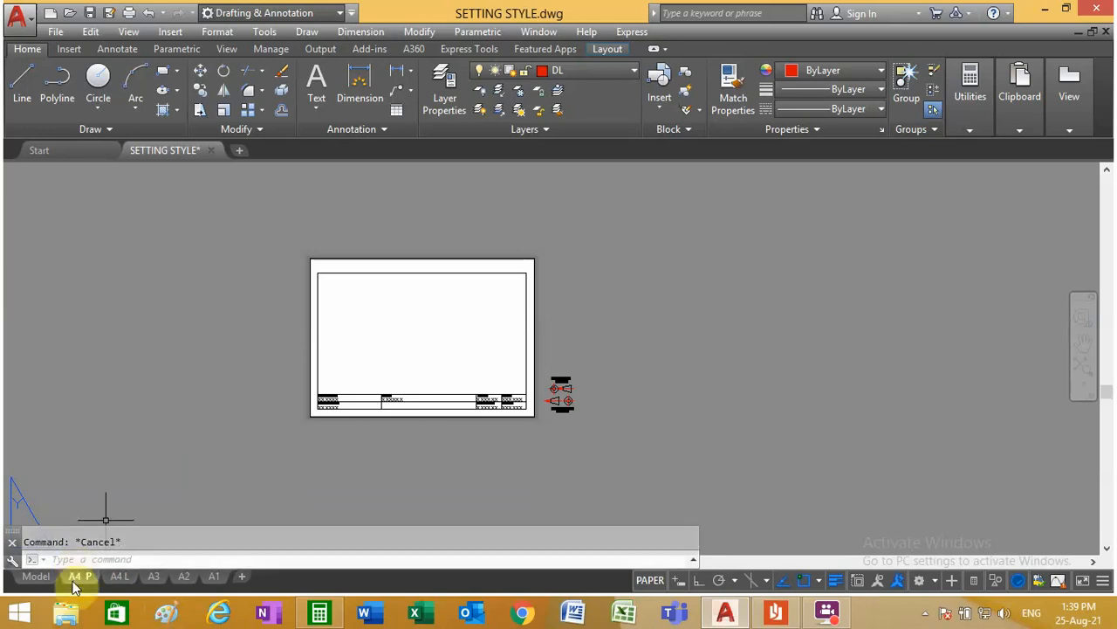
# Step: Modify the page setup of layout A4 P to Portrait drawing orientation, keeping the ISO A4 paper size
pyautogui.click(121, 583)
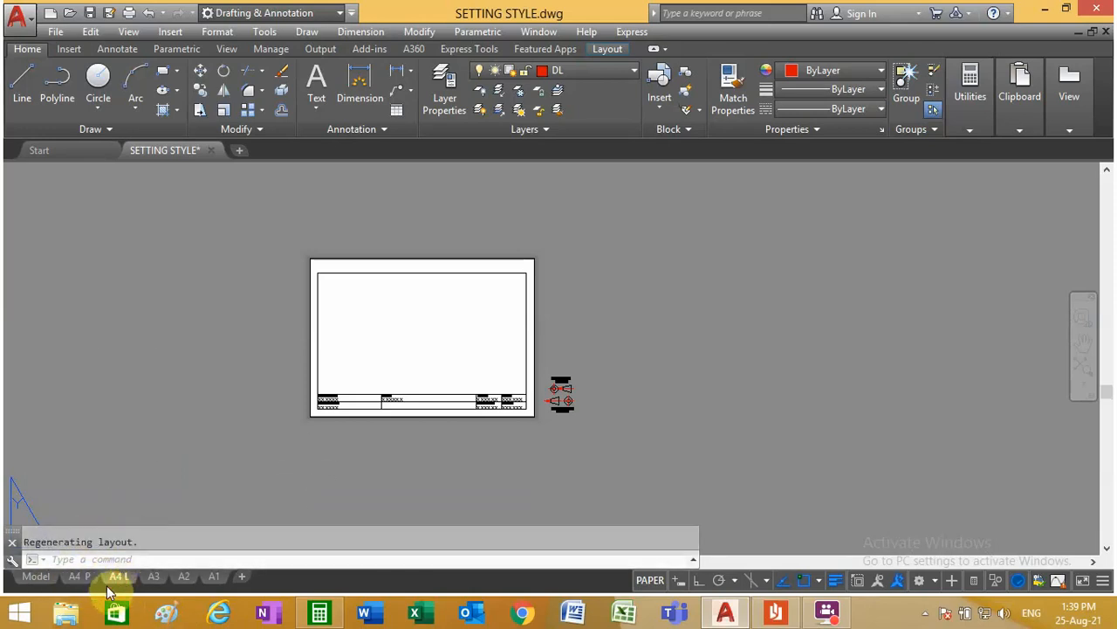
pyautogui.click(85, 577)
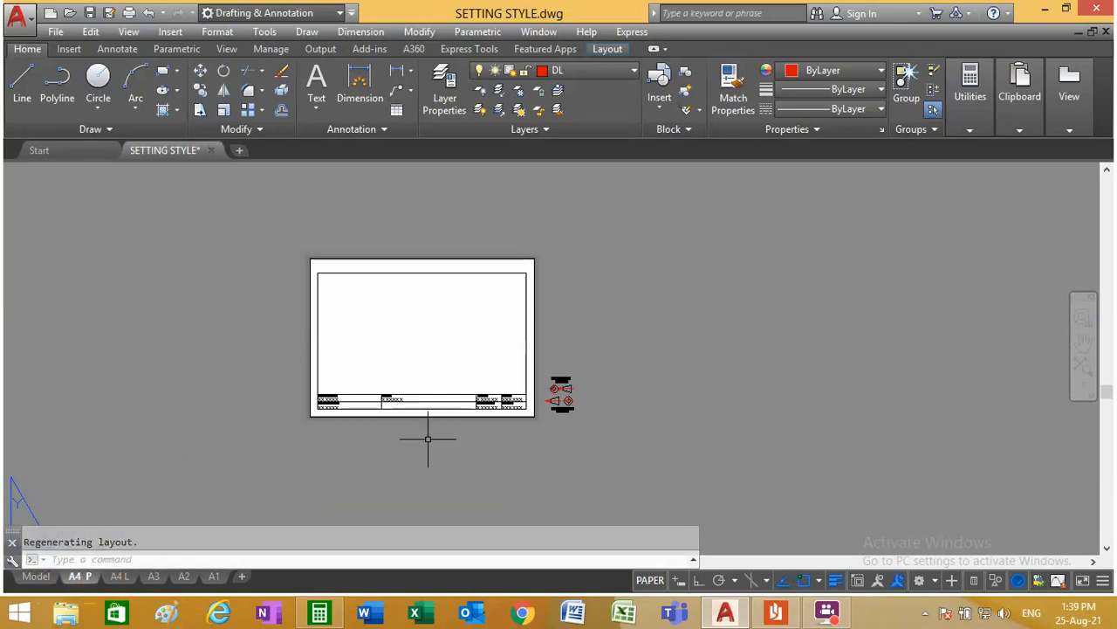
pyautogui.rightClick(80, 580)
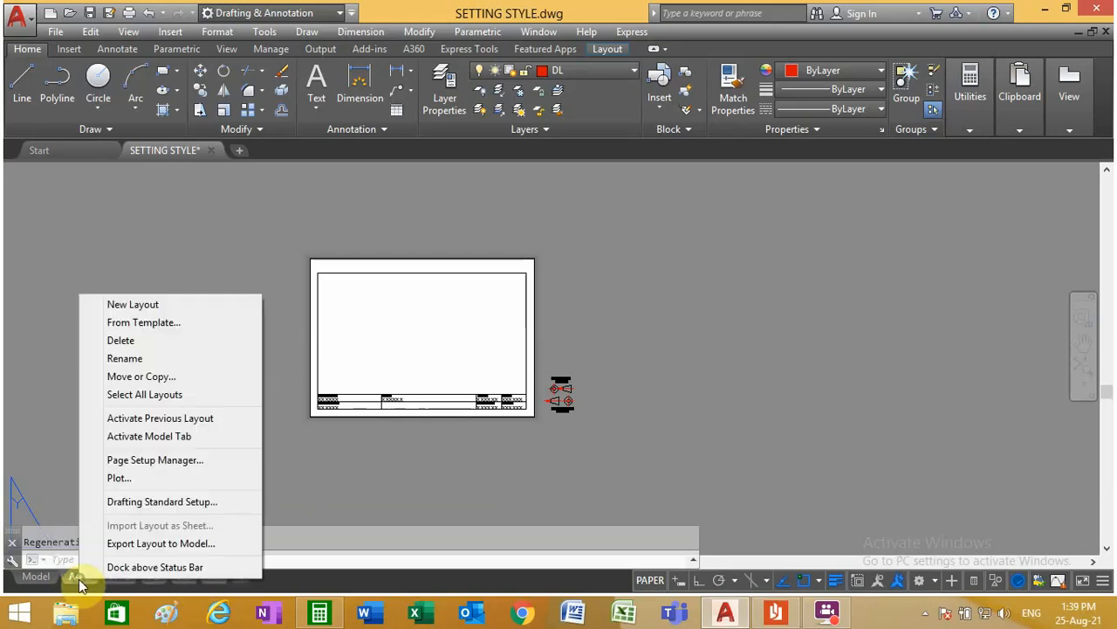
pyautogui.click(197, 461)
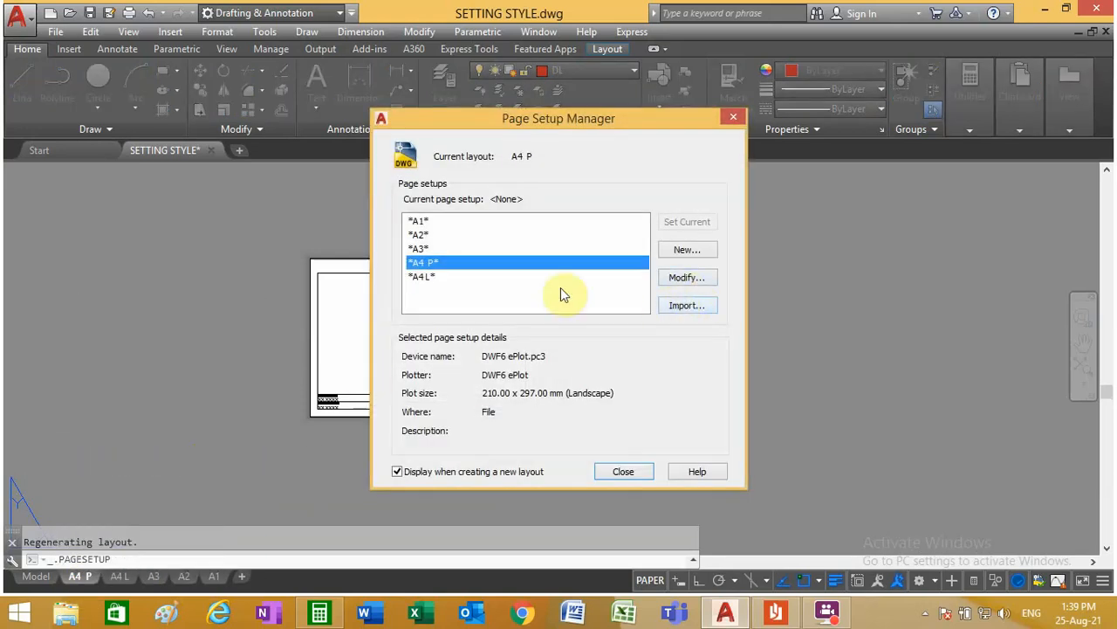
pyautogui.click(685, 282)
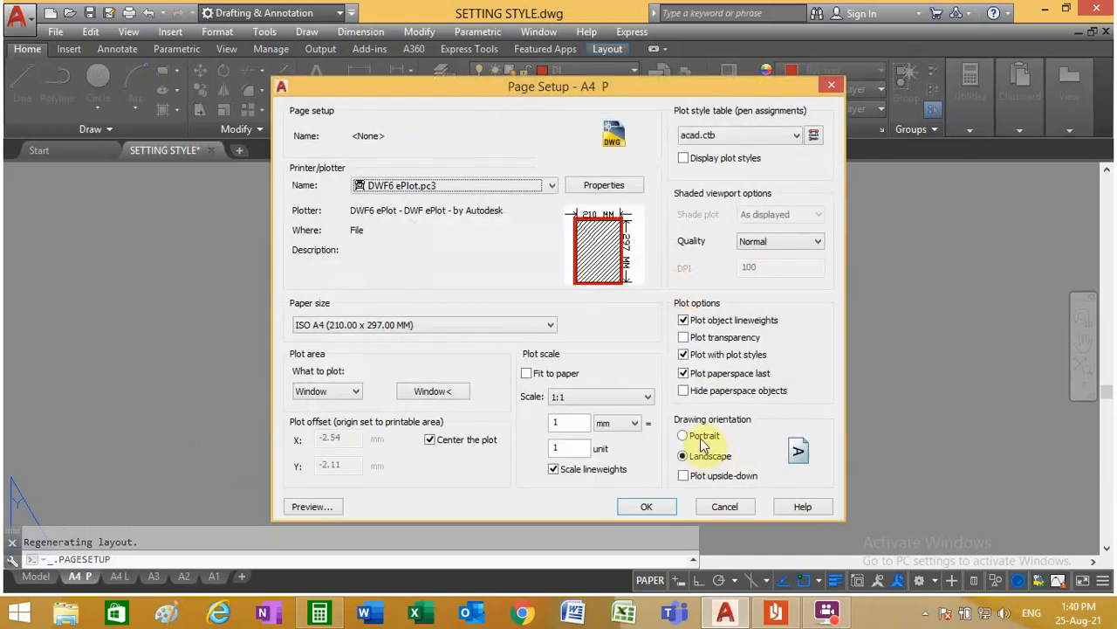
pyautogui.click(703, 438)
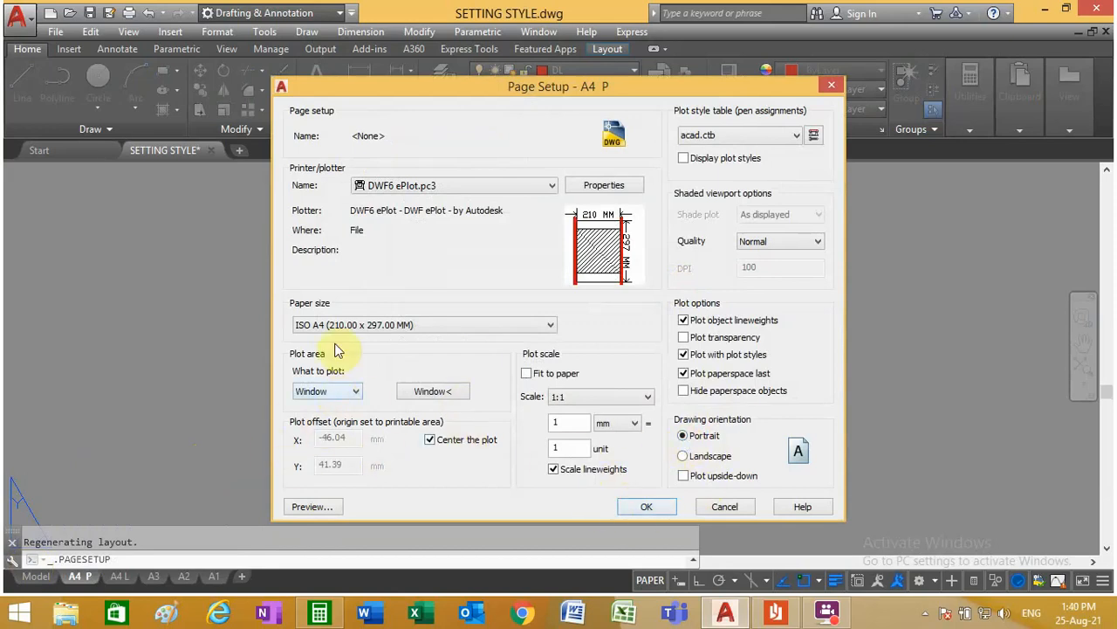
pyautogui.click(661, 507)
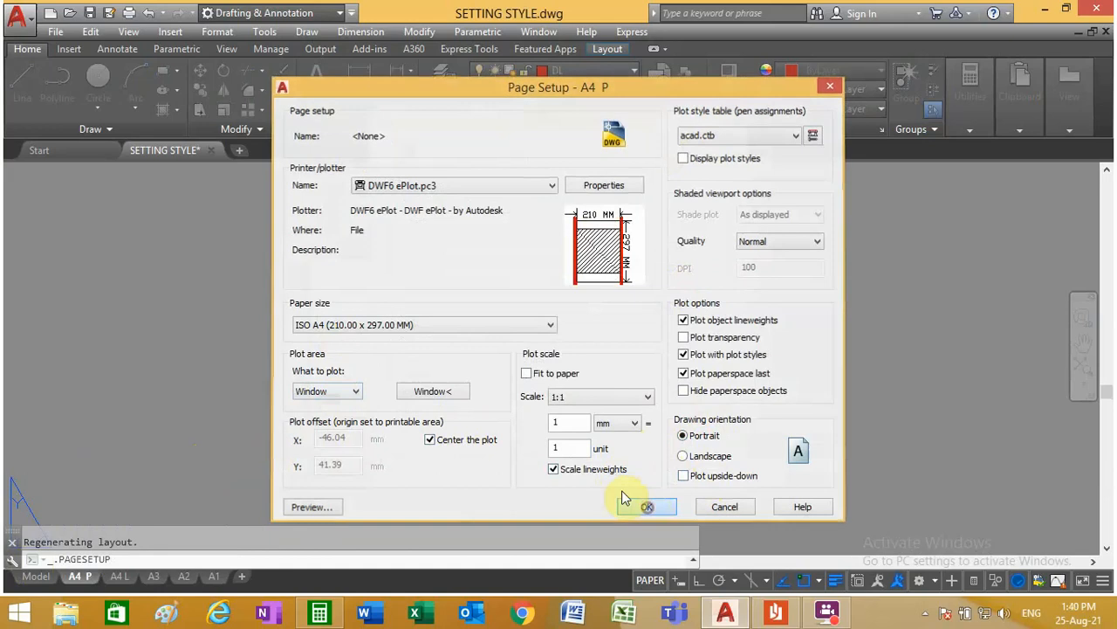
pyautogui.click(624, 471)
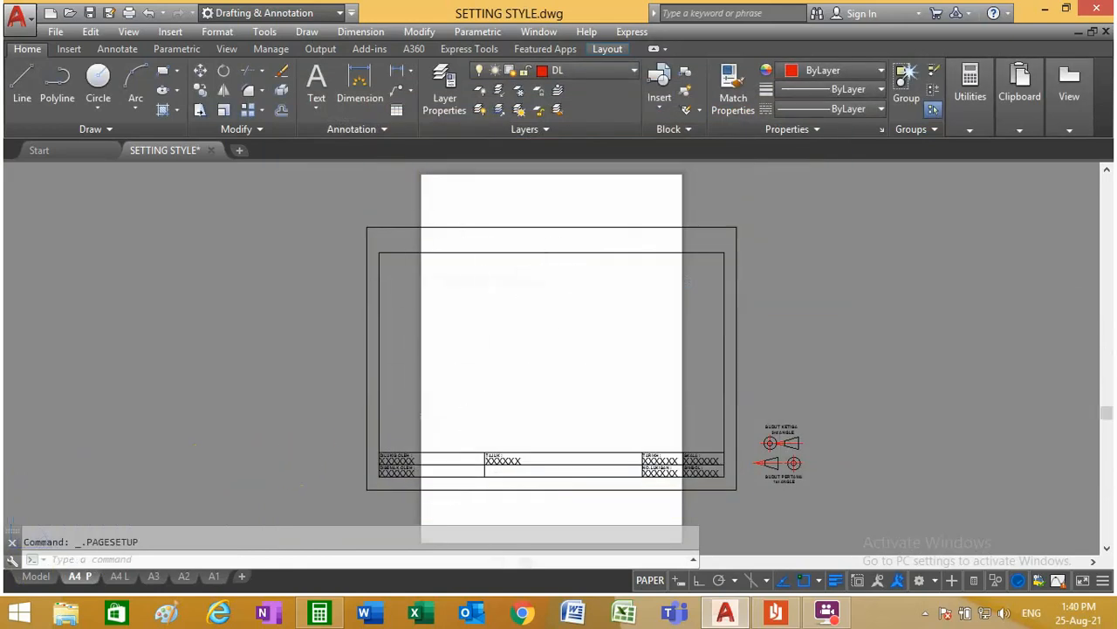
# Step: Rotate the A4 P frame and title block 90° counterclockwise about the sheet's centre, with Ortho on
pyautogui.scroll(-2, 559, 268)
pyautogui.scroll(2, 603, 384)
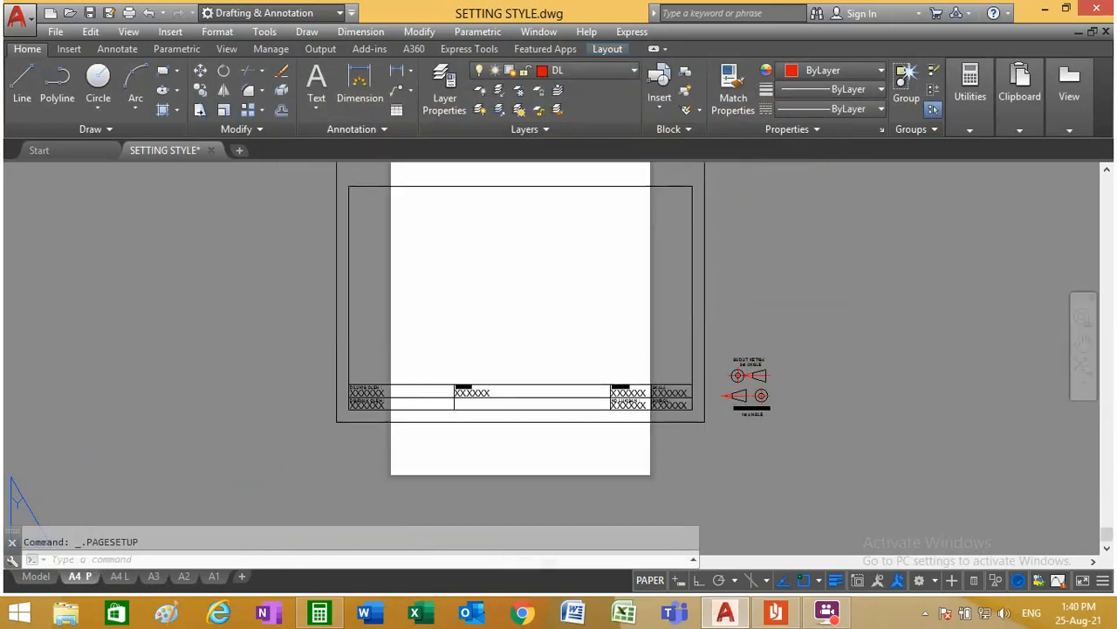
pyautogui.scroll(-2, 503, 385)
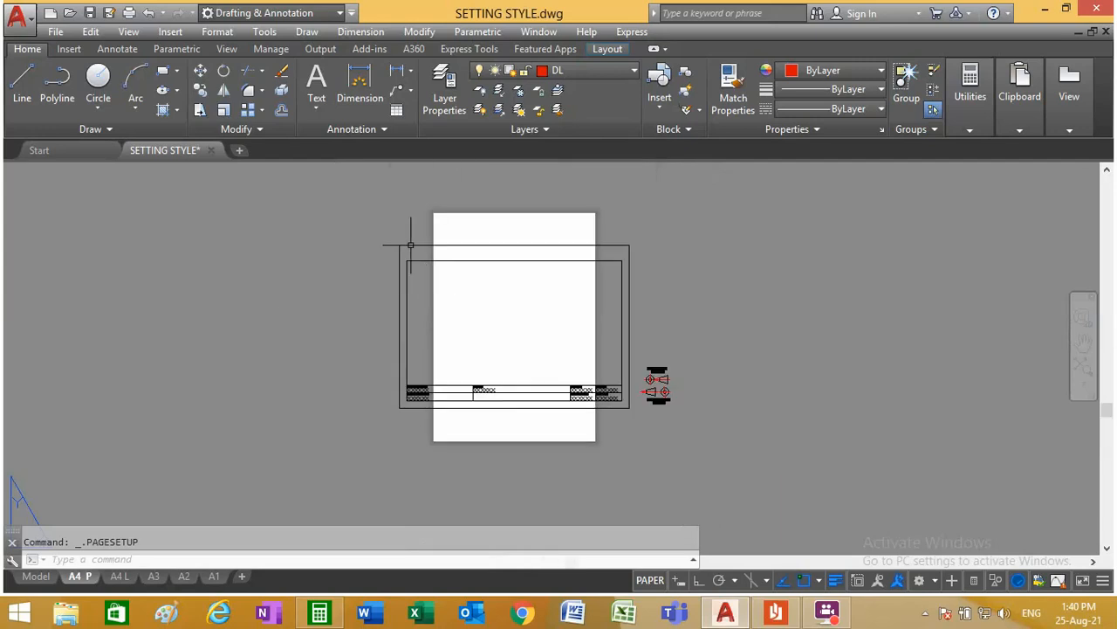
pyautogui.click(227, 73)
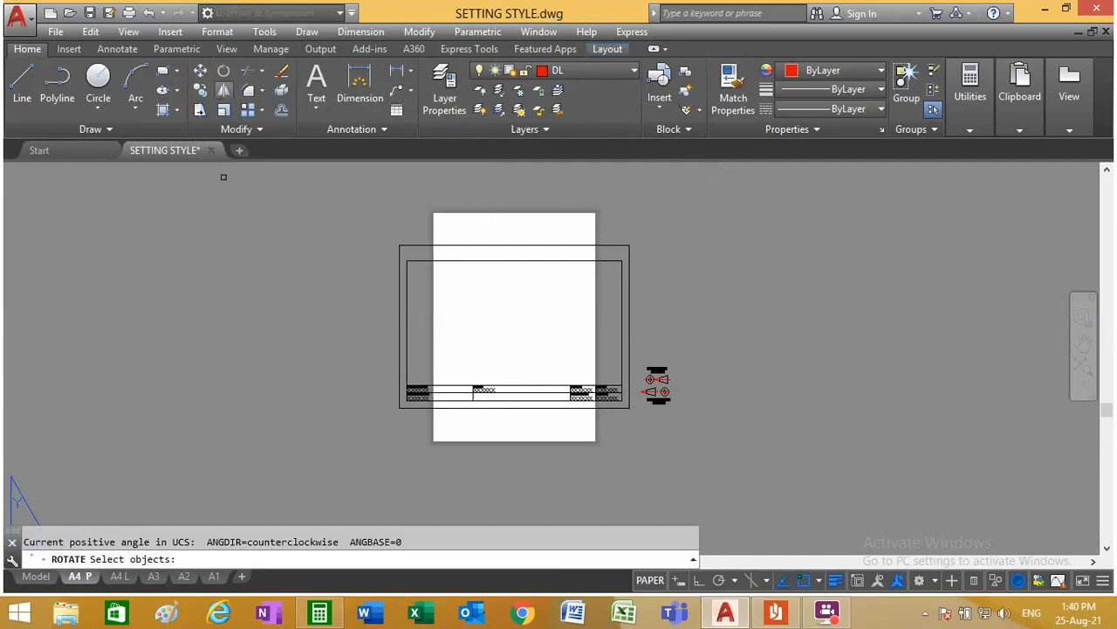
pyautogui.click(636, 418)
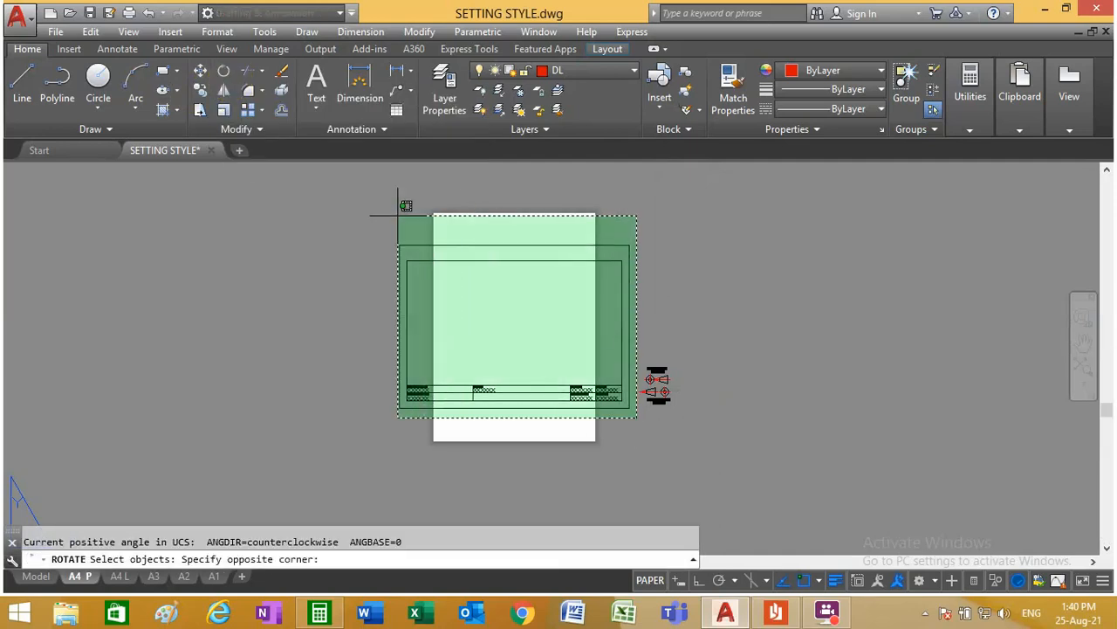
pyautogui.click(368, 221)
pyautogui.press('Return')
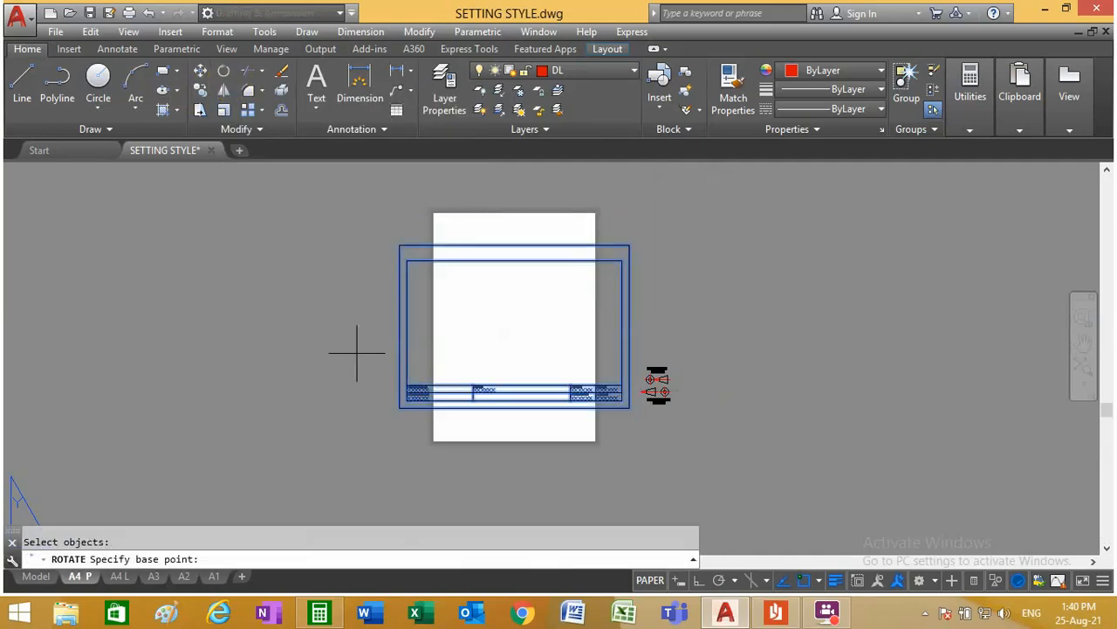
pyautogui.click(513, 324)
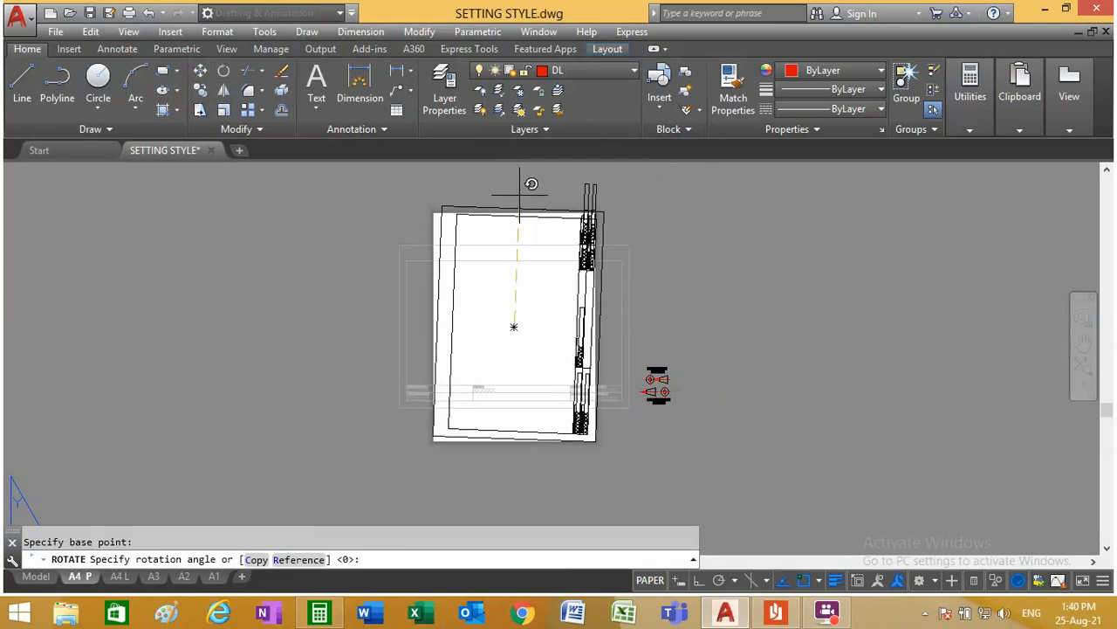
pyautogui.press('F9')
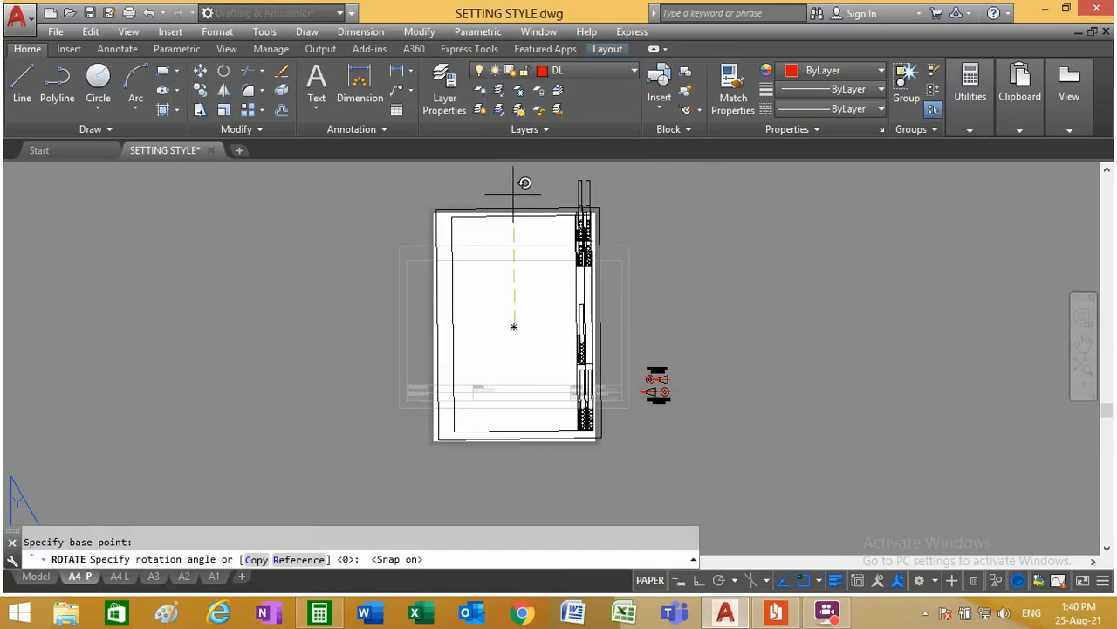
pyautogui.press('F8')
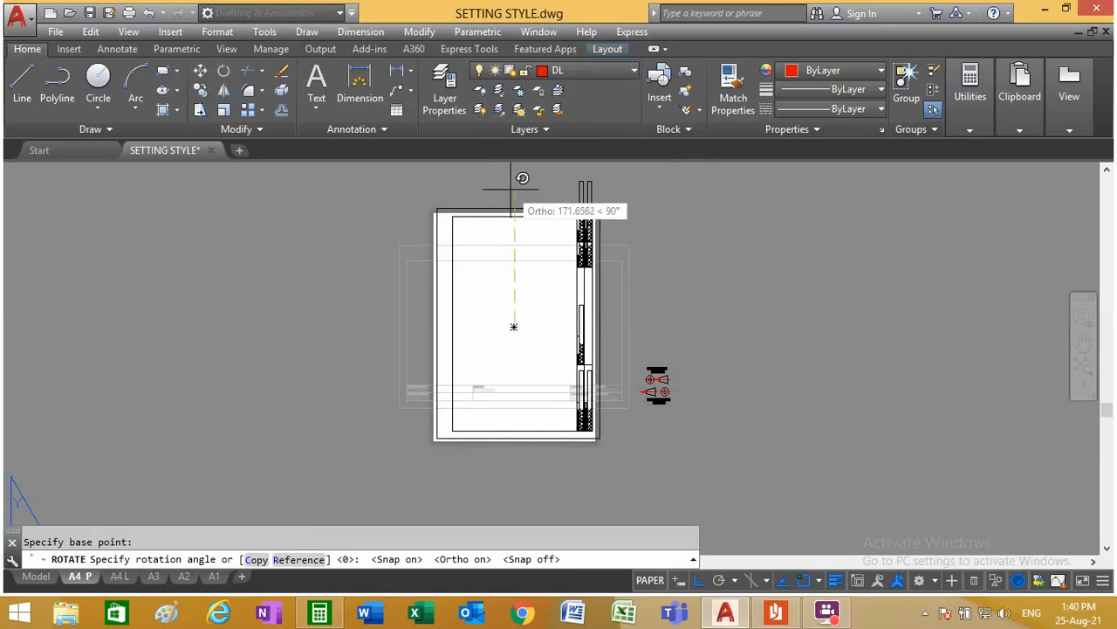
pyautogui.press('Return')
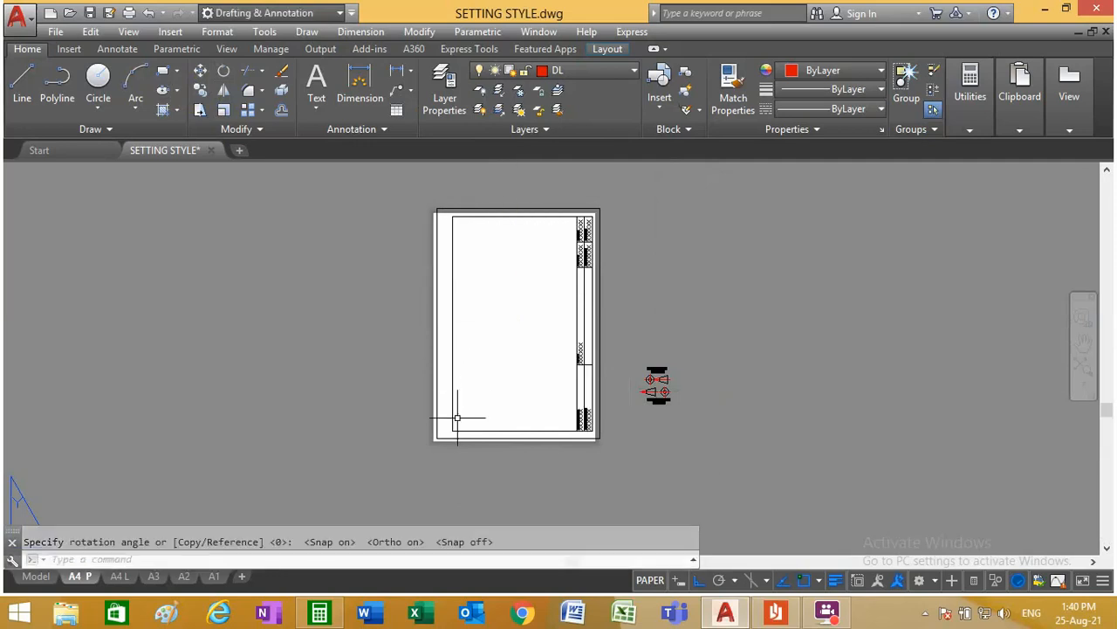
# Step: Move the rotated frame and title block about 5.5 mm horizontally so the outer border meets the sheet's left edge
pyautogui.scroll(4, 473, 434)
pyautogui.scroll(-2, 474, 436)
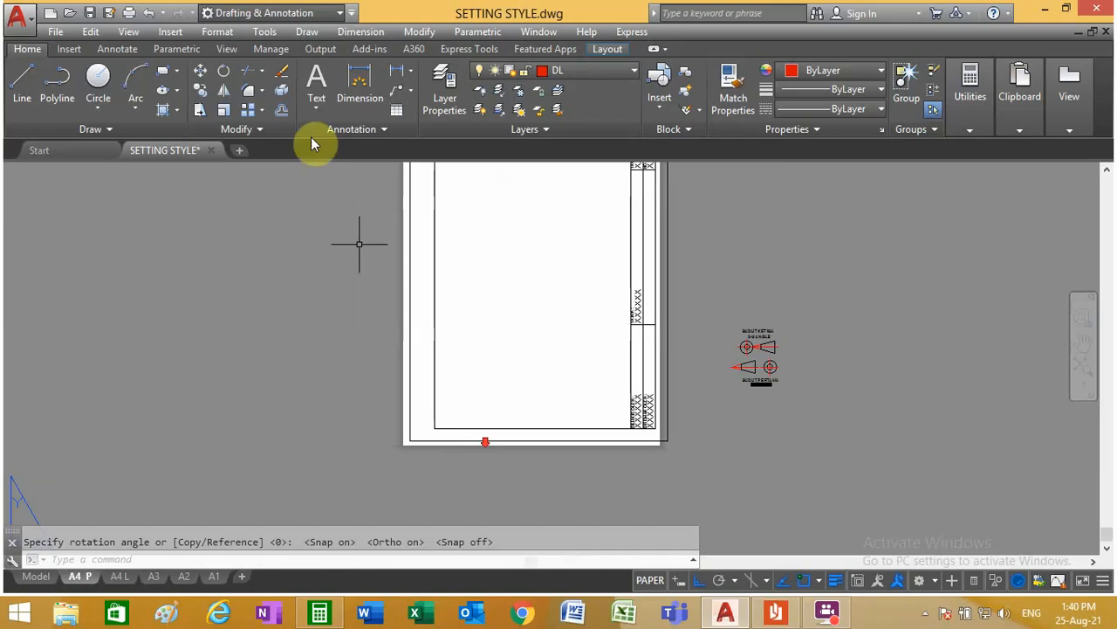
pyautogui.scroll(-2, 412, 378)
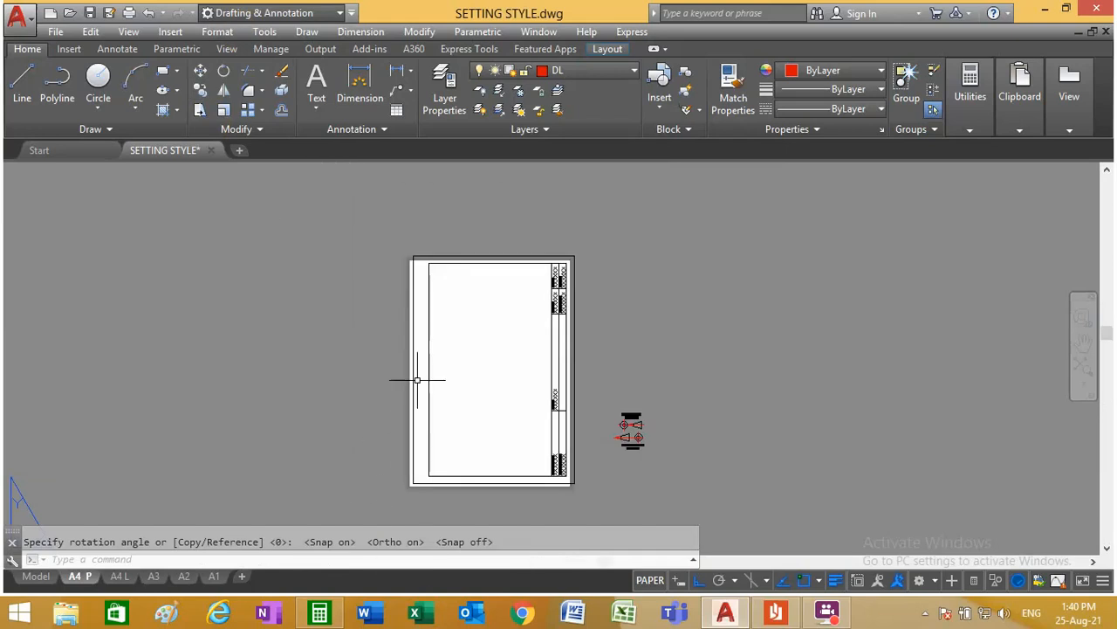
pyautogui.click(200, 70)
pyautogui.click(578, 503)
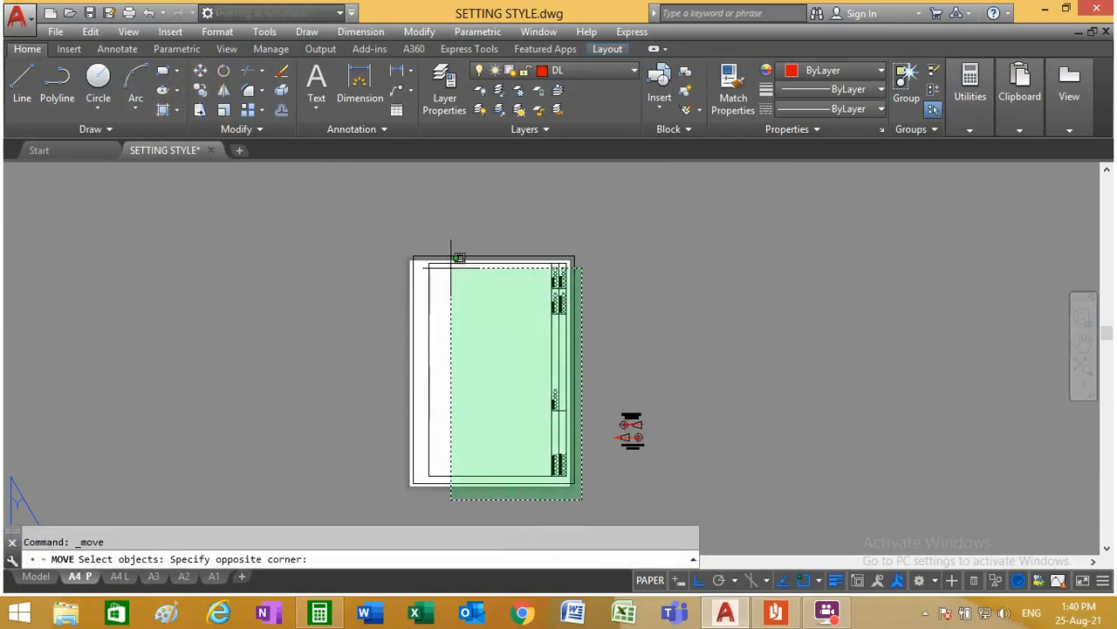
pyautogui.click(392, 219)
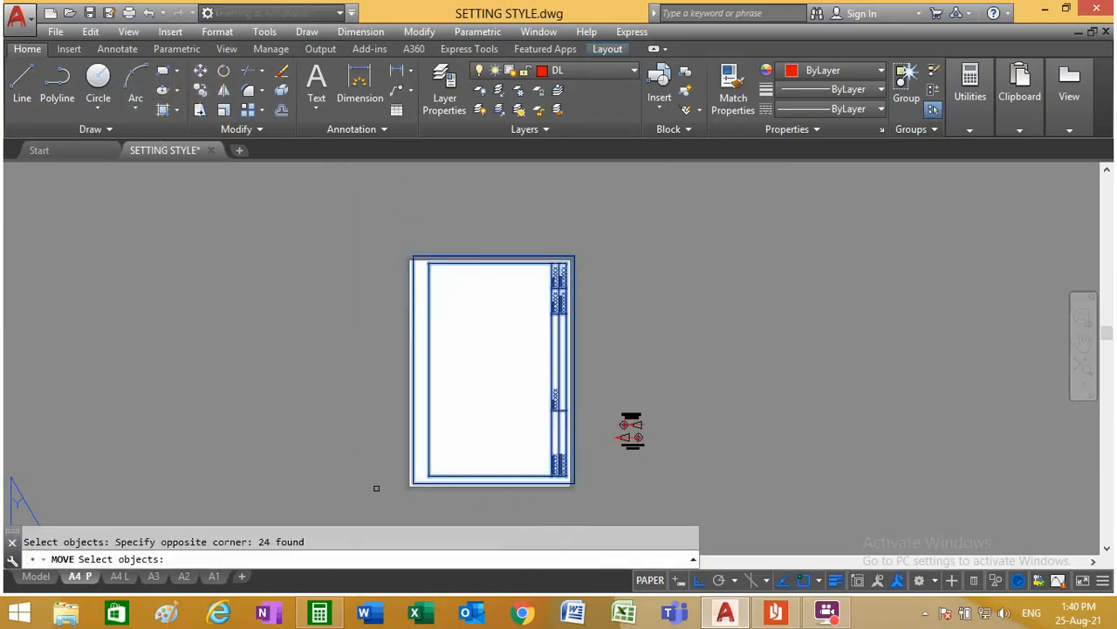
pyautogui.press('Return')
pyautogui.scroll(5, 411, 479)
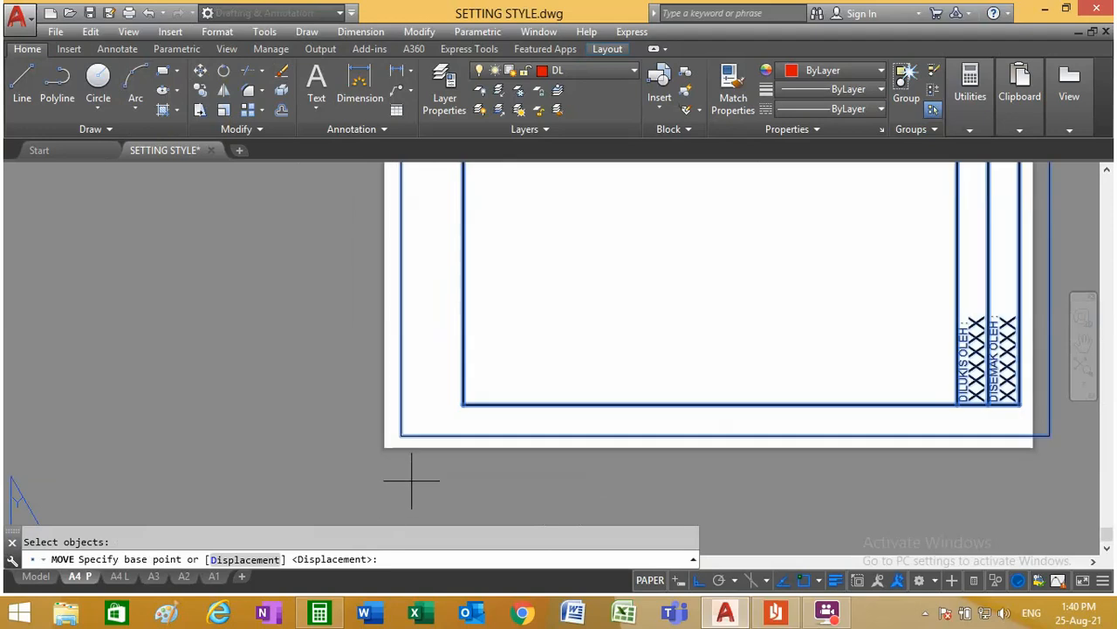
pyautogui.click(401, 435)
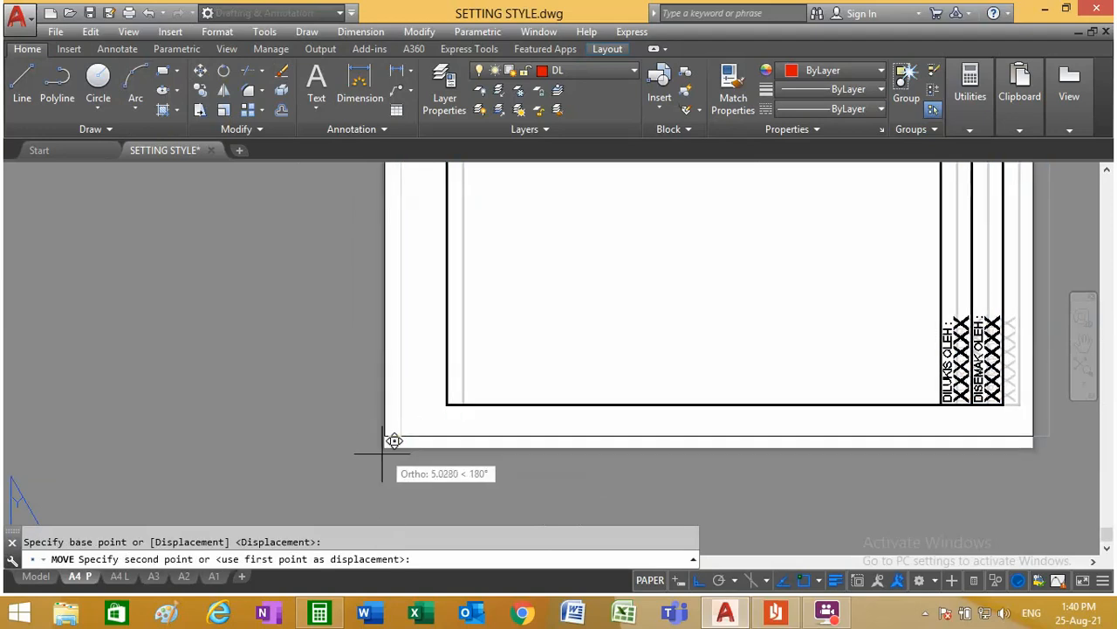
pyautogui.scroll(4, 393, 440)
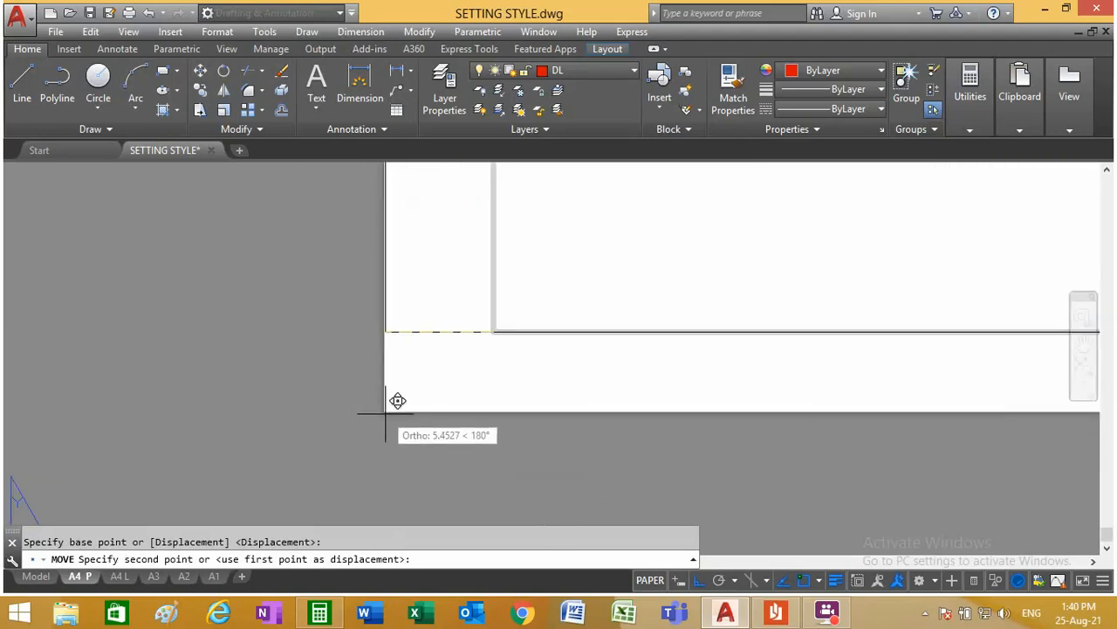
pyautogui.press('F9')
pyautogui.press('F9')
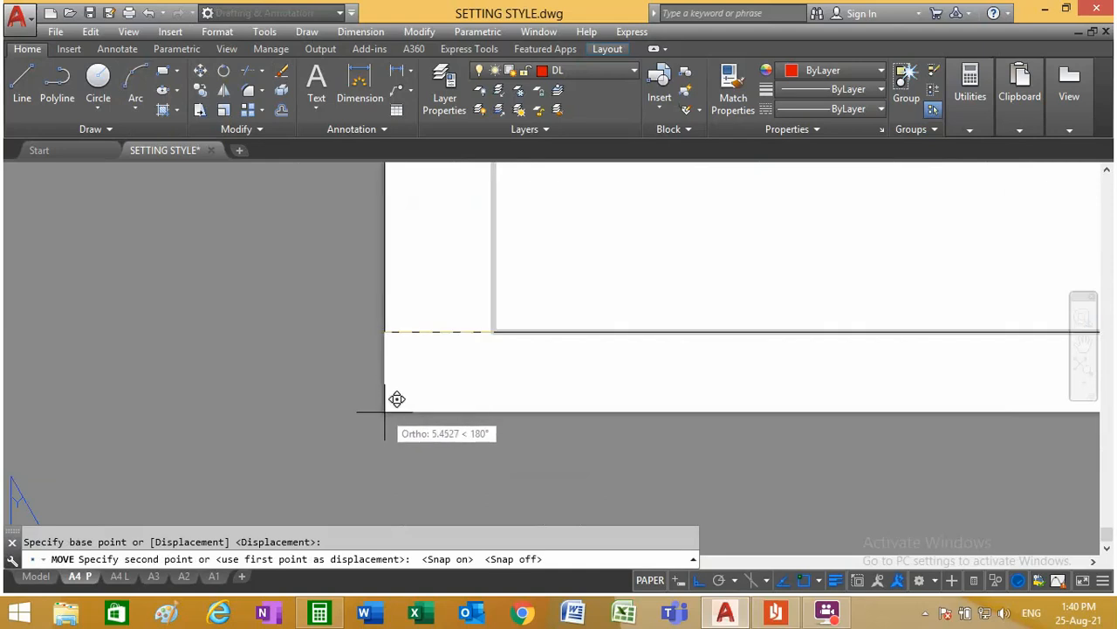
pyautogui.click(383, 411)
# Step: Move the frame and title block straight down so the outer border's lower-left corner meets the sheet's corner
pyautogui.scroll(-8, 474, 424)
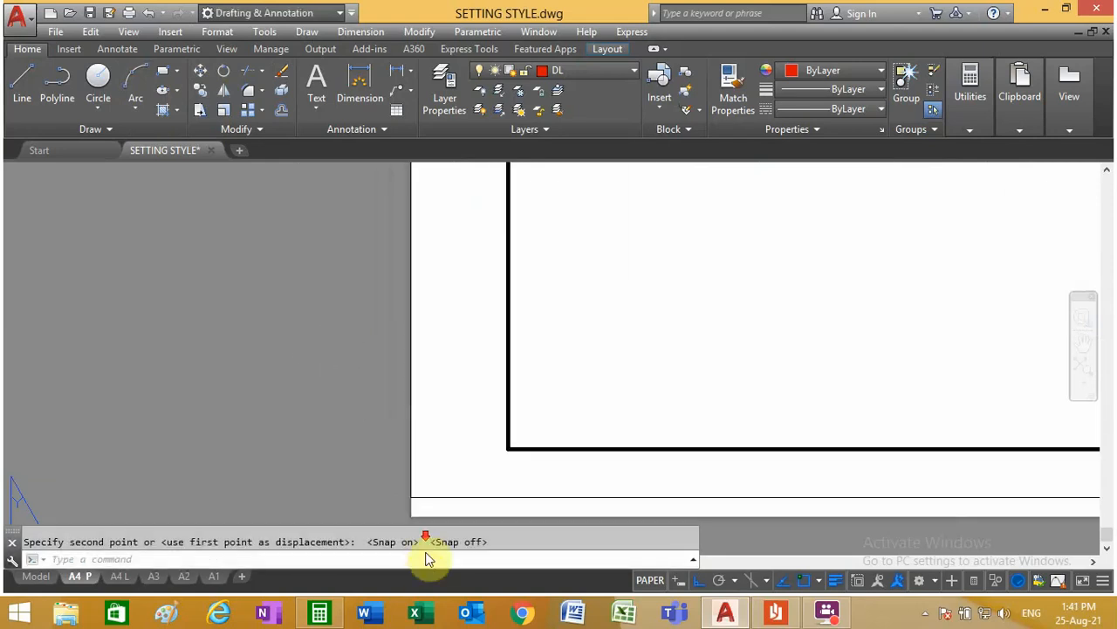
pyautogui.click(202, 73)
pyautogui.scroll(-2, 467, 443)
pyautogui.click(637, 461)
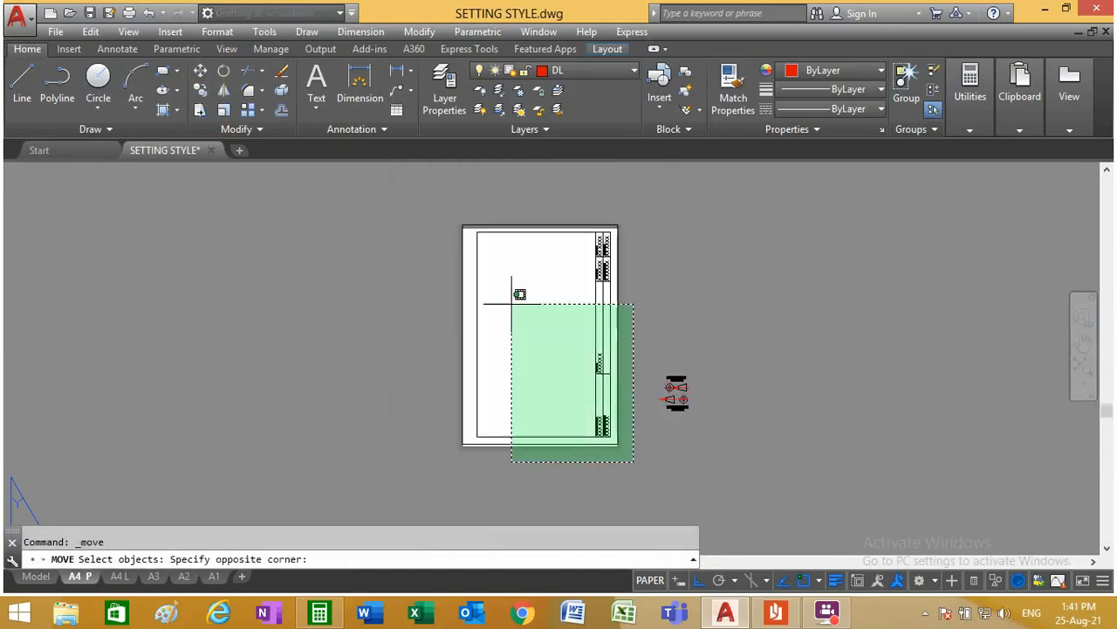
pyautogui.click(417, 200)
pyautogui.scroll(10, 455, 465)
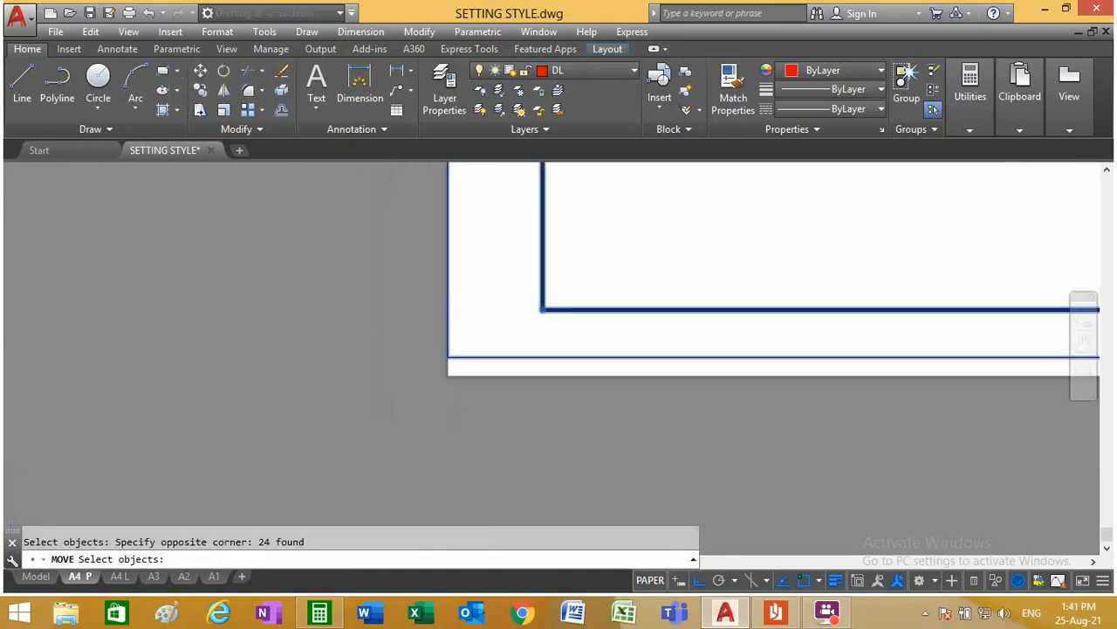
pyautogui.press('Return')
pyautogui.click(418, 313)
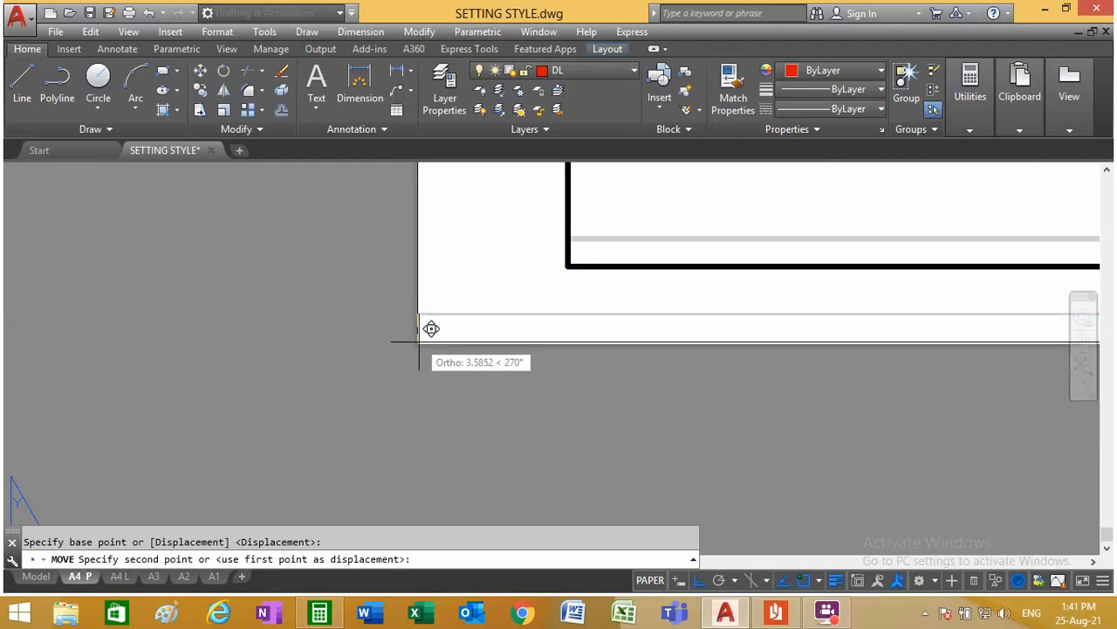
pyautogui.click(374, 353)
pyautogui.scroll(-15, 374, 354)
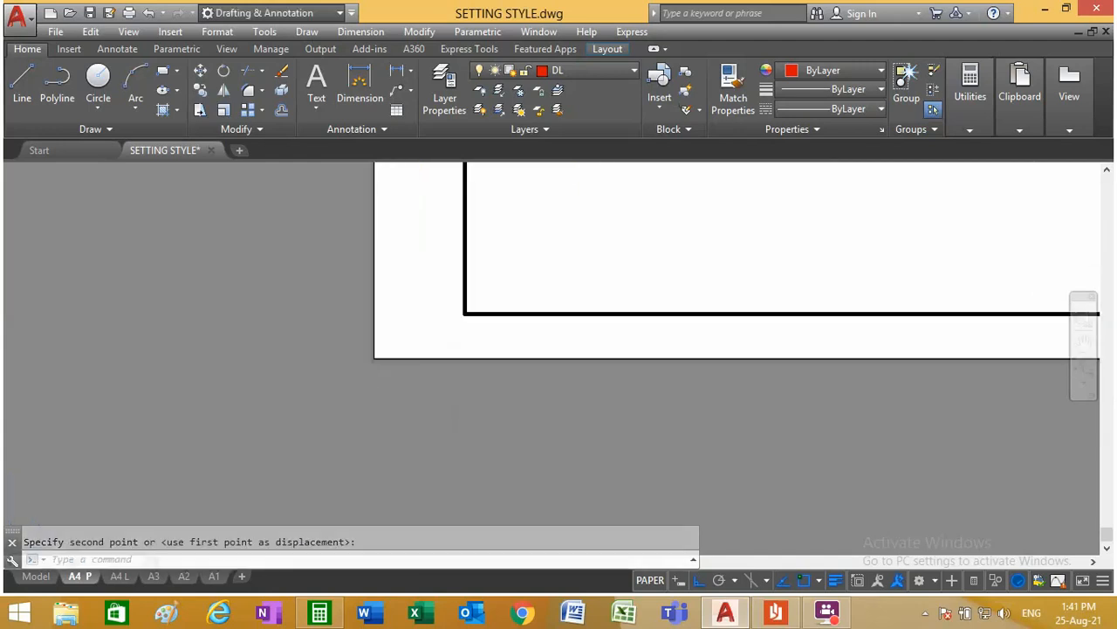
# Step: Move all the title block lines and texts horizontally out of the frame into the empty area left of the A4 P sheet
pyautogui.scroll(4, 373, 296)
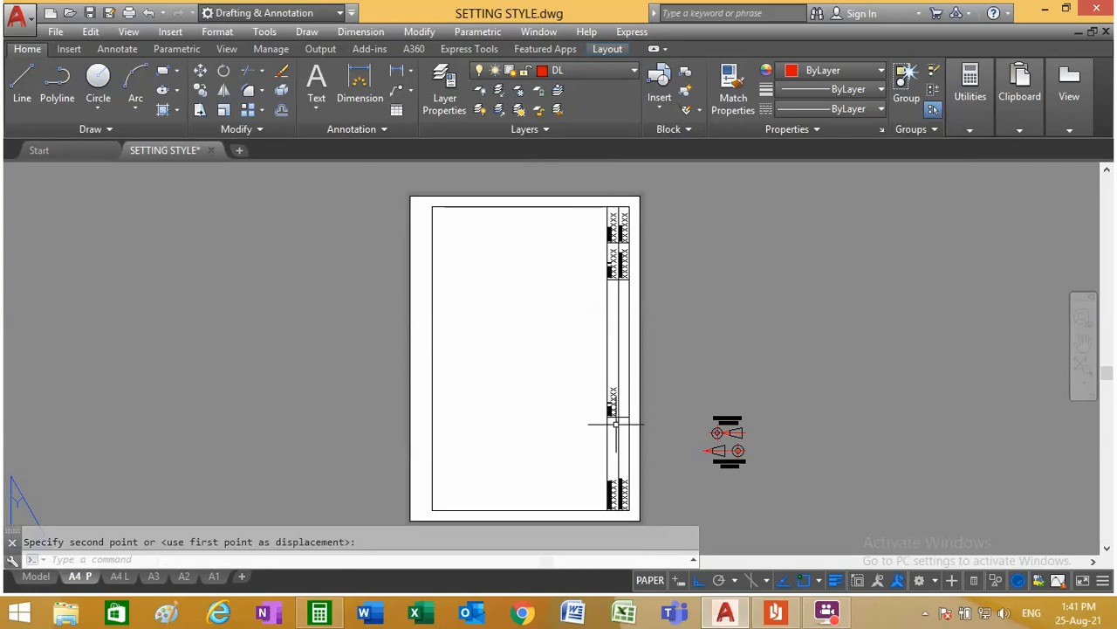
pyautogui.click(200, 72)
pyautogui.scroll(4, 617, 522)
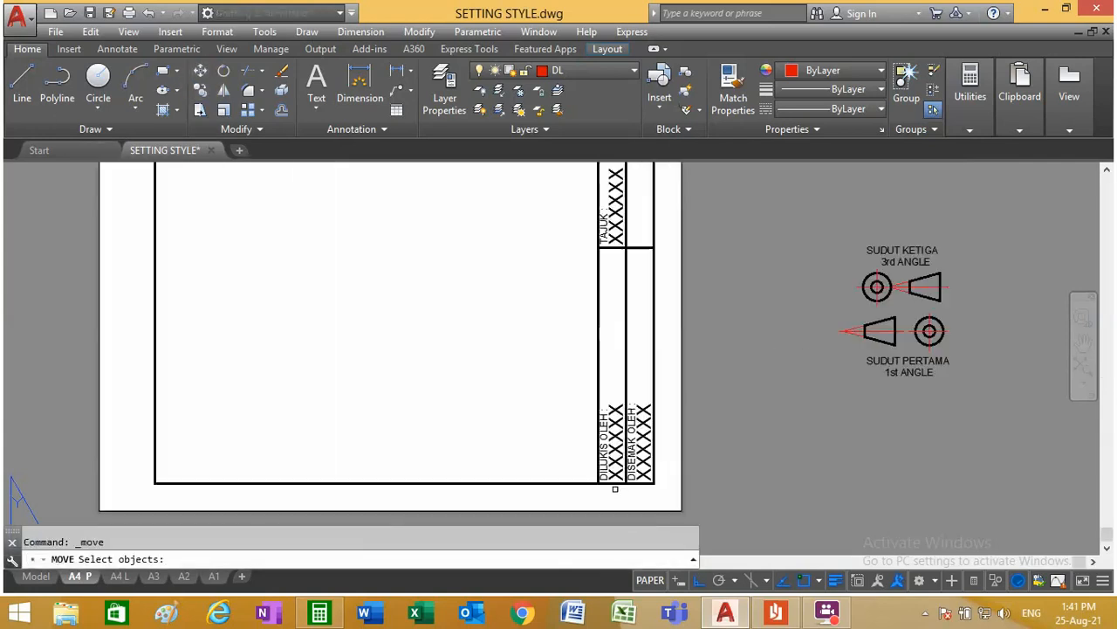
pyautogui.click(653, 439)
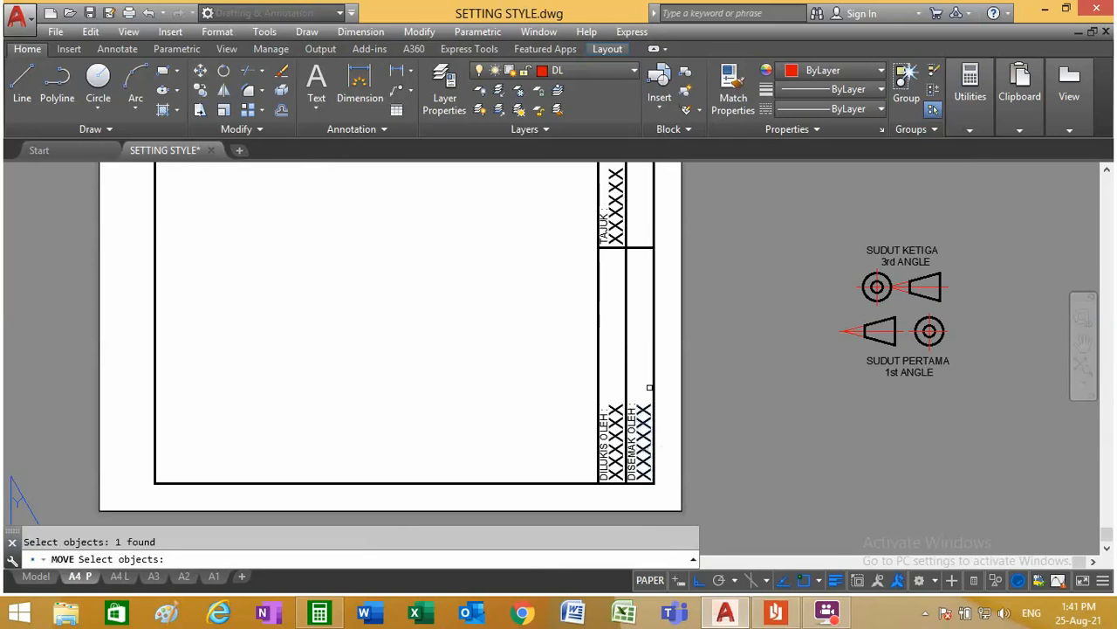
pyautogui.click(650, 387)
pyautogui.scroll(-8, 611, 370)
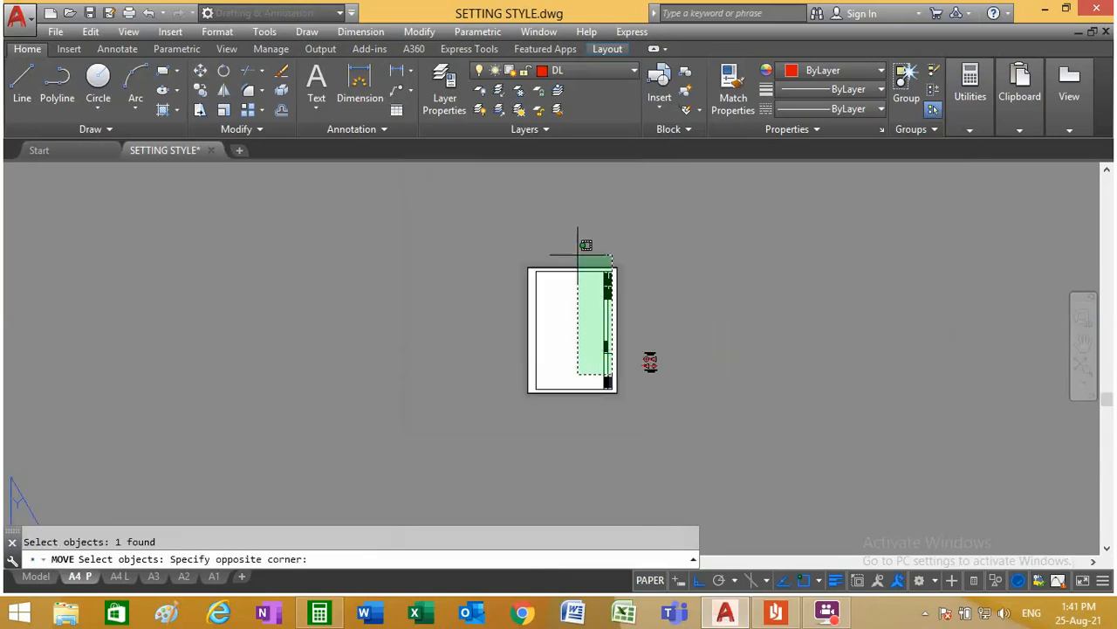
pyautogui.scroll(8, 577, 255)
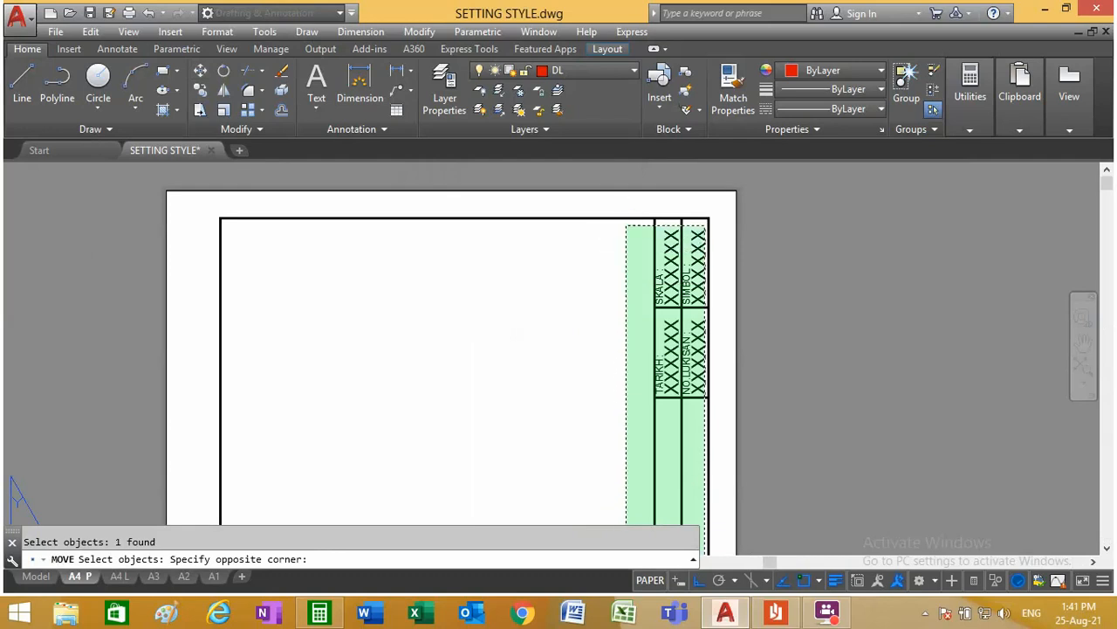
pyautogui.click(625, 226)
pyautogui.scroll(-5, 726, 496)
pyautogui.scroll(5, 623, 435)
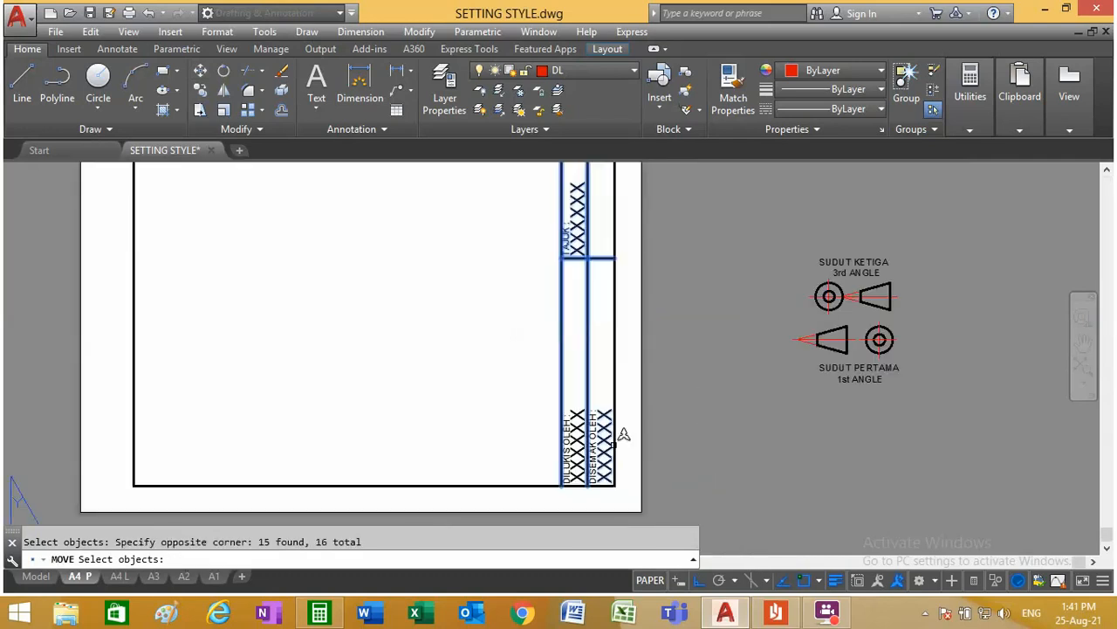
pyautogui.click(578, 446)
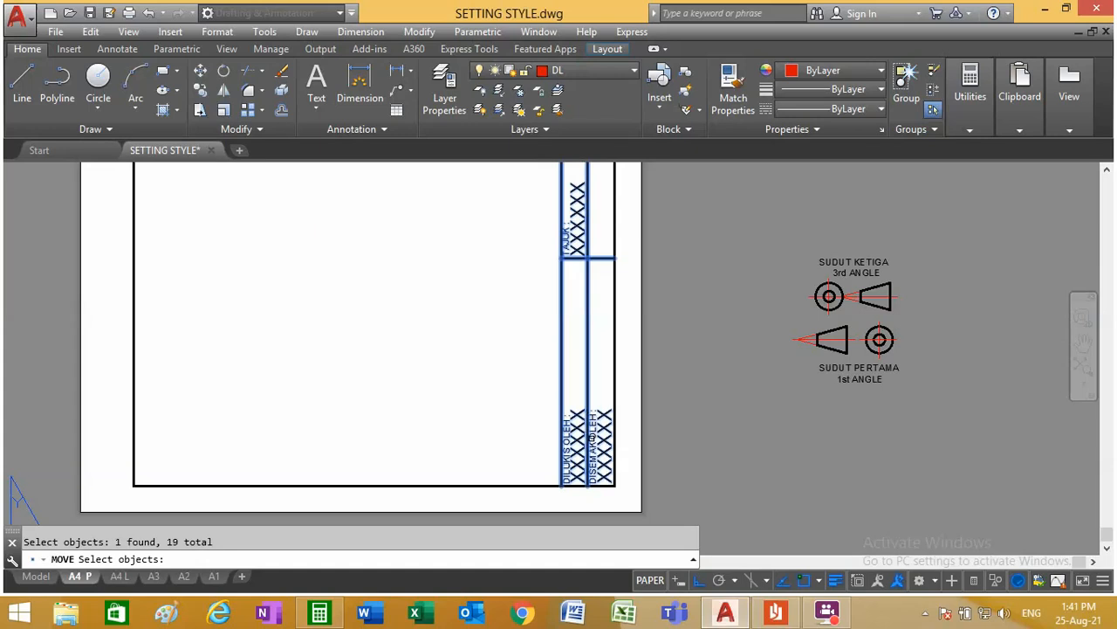
pyautogui.press('Return')
pyautogui.click(579, 394)
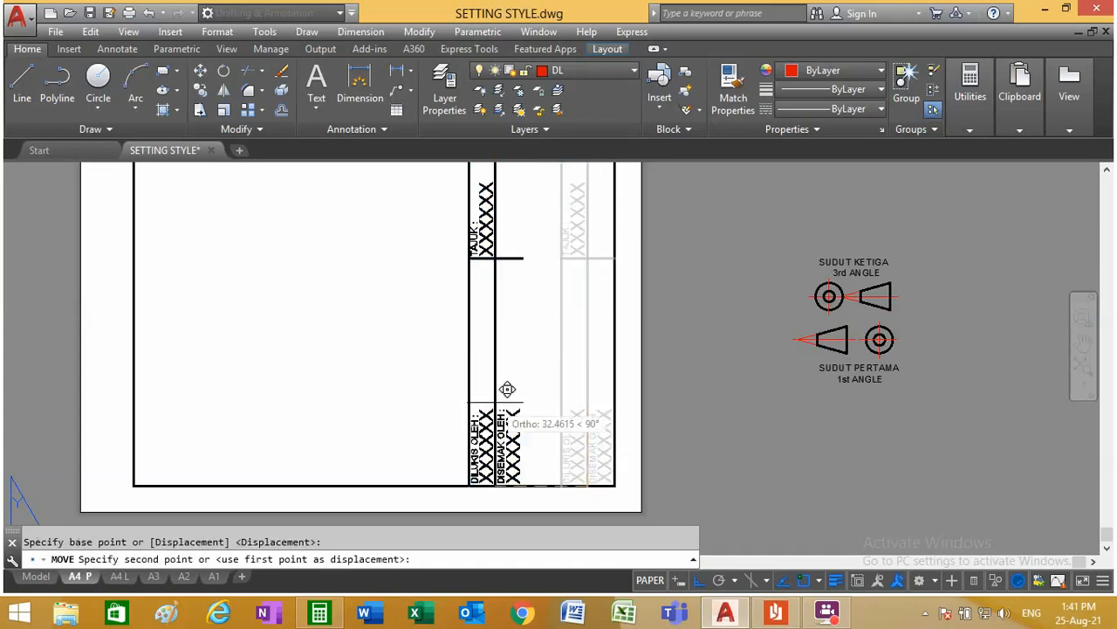
pyautogui.scroll(-4, 512, 384)
pyautogui.click(253, 416)
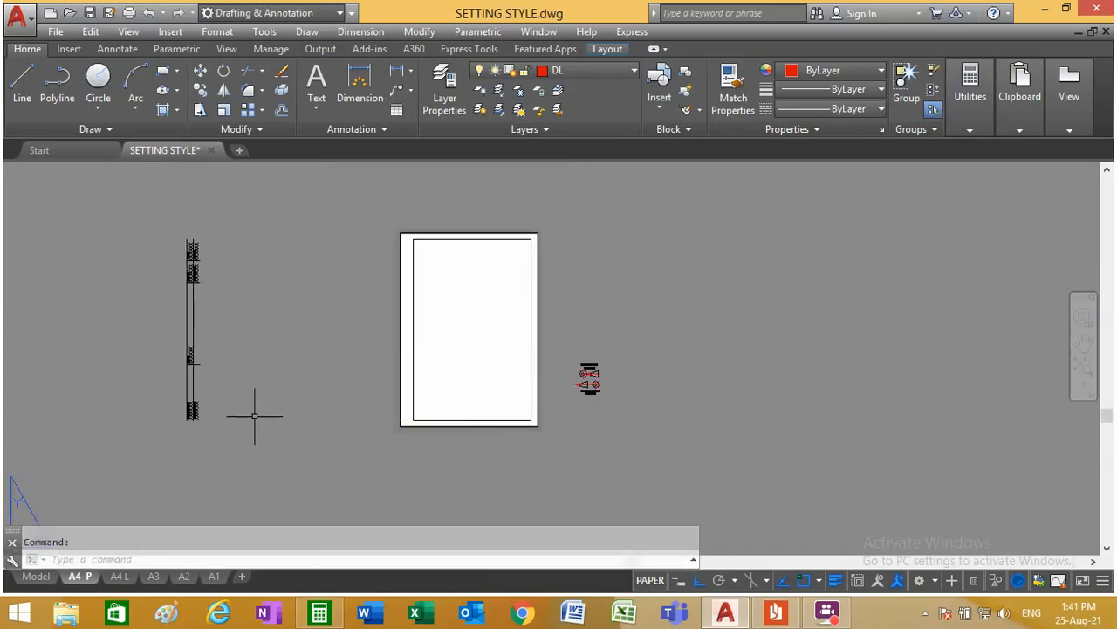
# Step: Rotate the moved title block lines and texts 90° clockwise so the labels read horizontally
pyautogui.click(224, 71)
pyautogui.click(238, 448)
pyautogui.click(120, 216)
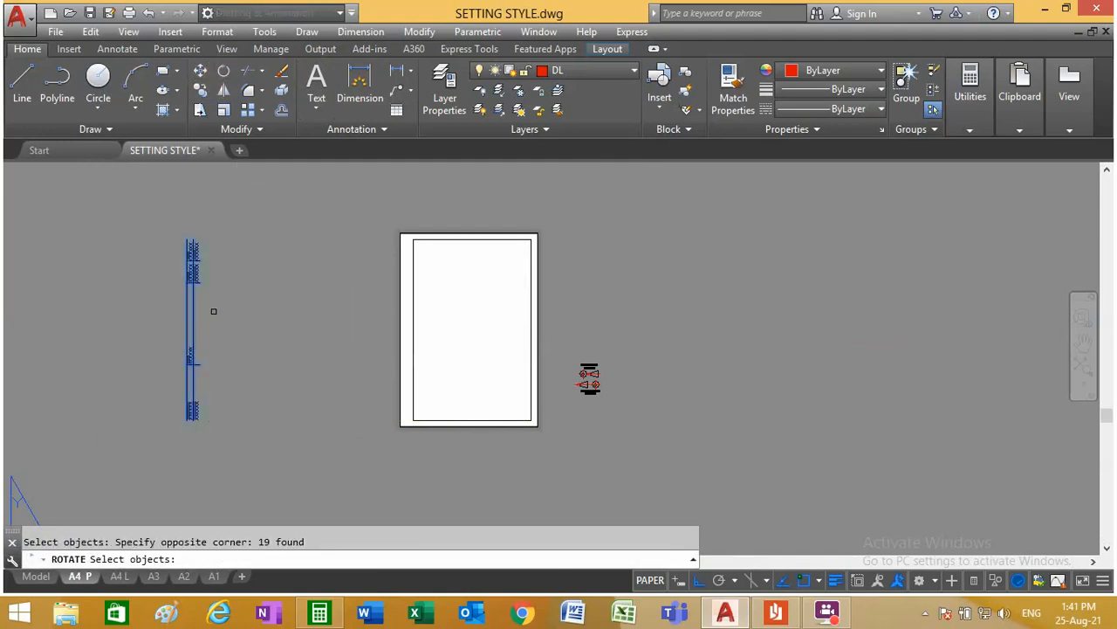
pyautogui.press('Return')
pyautogui.click(200, 322)
pyautogui.click(233, 388)
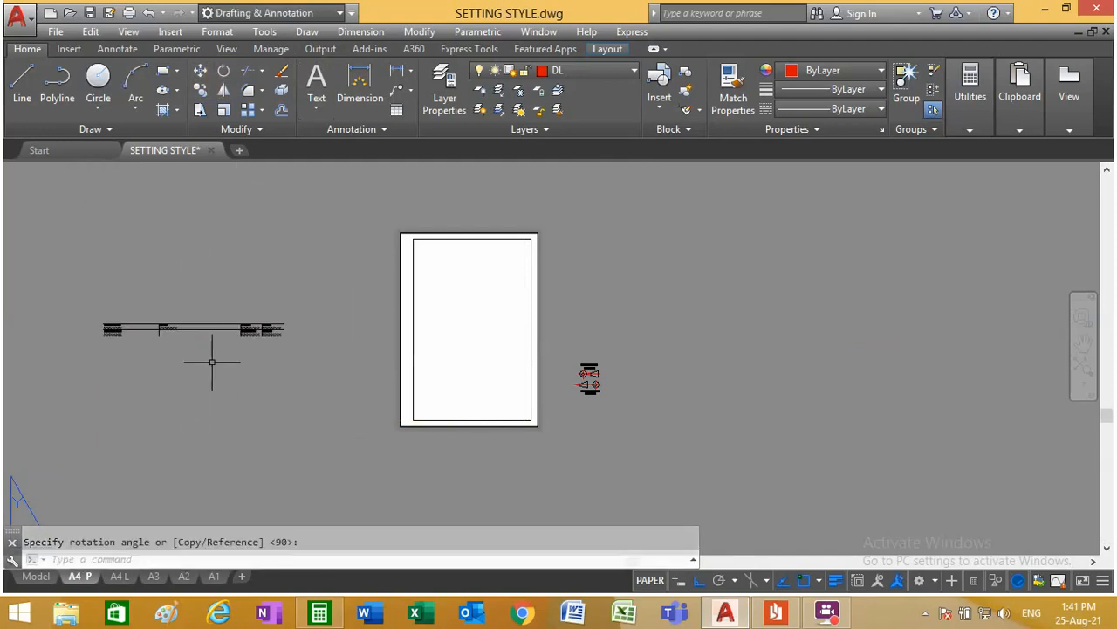
# Step: Erase the two long horizontal lines running through the rotated title block texts
pyautogui.scroll(5, 88, 323)
pyautogui.scroll(-4, 148, 318)
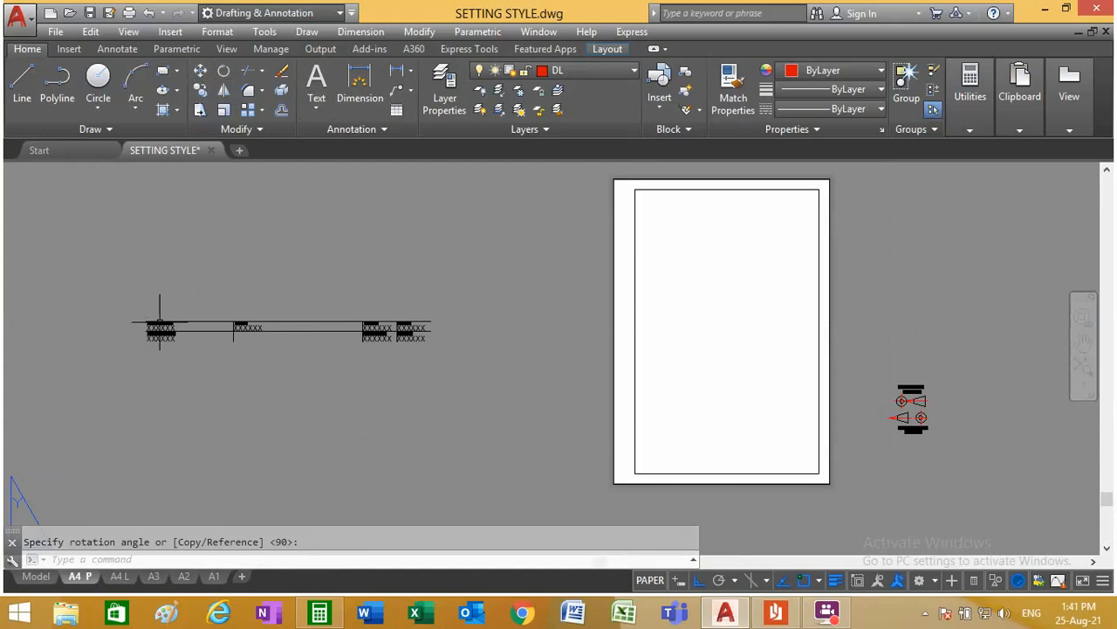
pyautogui.click(319, 361)
pyautogui.click(274, 279)
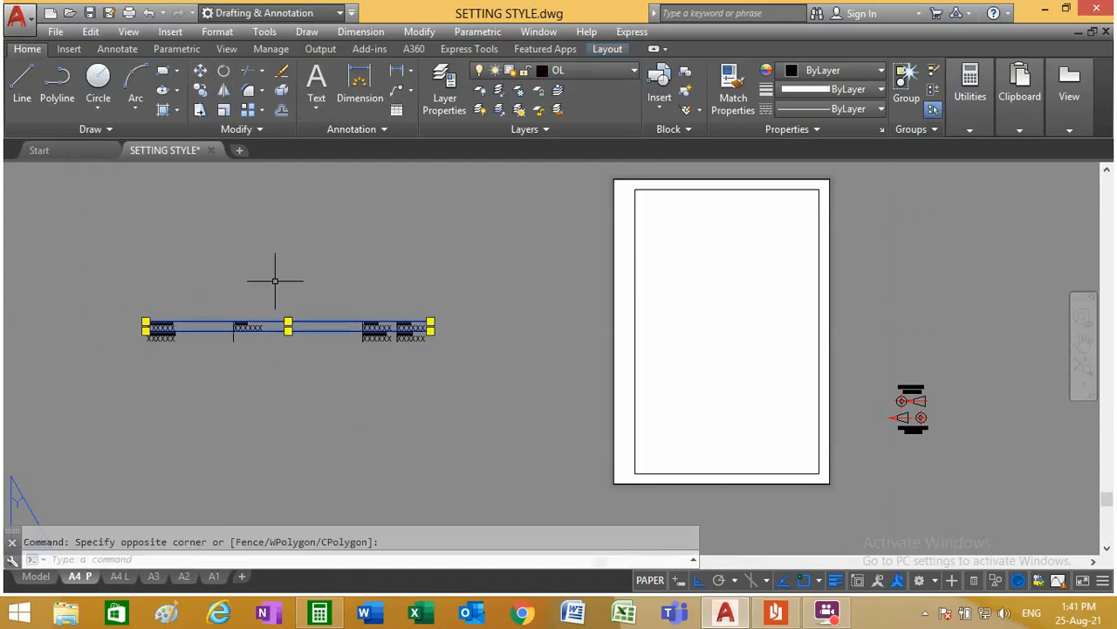
pyautogui.press('Delete')
# Step: Erase the three short vertical dividers beside the TAJUK, TARIKH and SKALA texts
pyautogui.scroll(5, 227, 344)
pyautogui.click(323, 384)
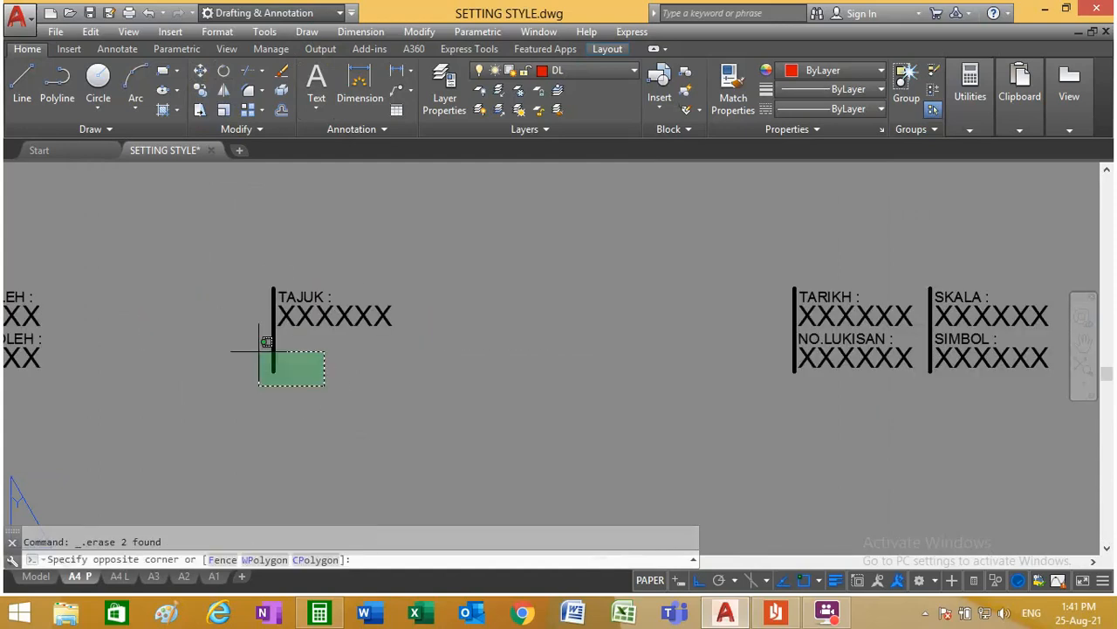
pyautogui.click(243, 346)
pyautogui.press('Delete')
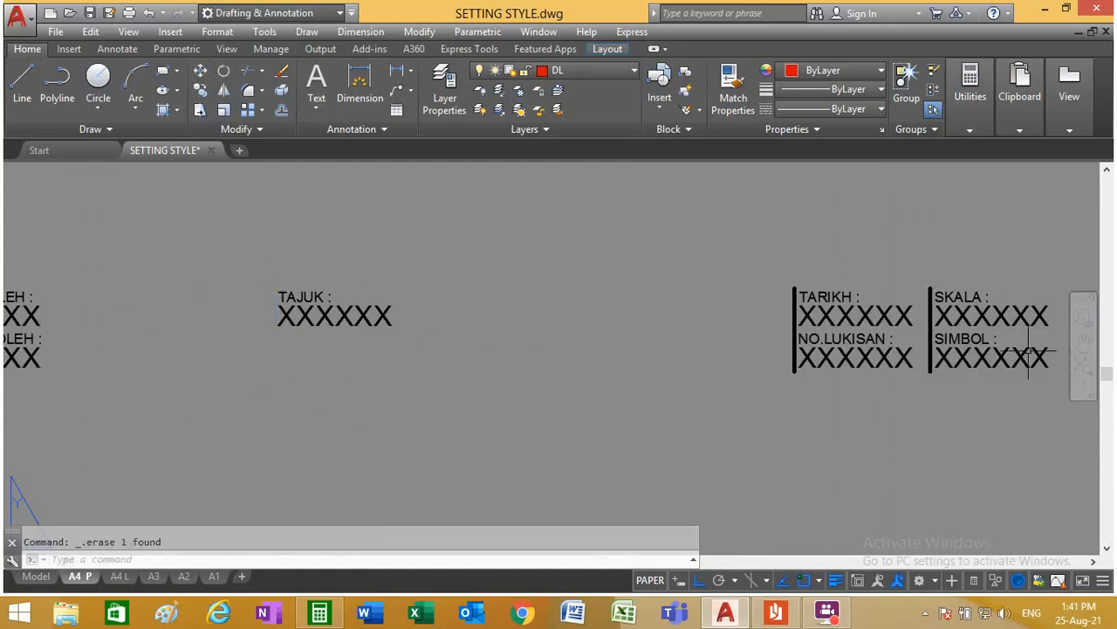
pyautogui.scroll(4, 1028, 349)
pyautogui.click(839, 307)
pyautogui.click(776, 309)
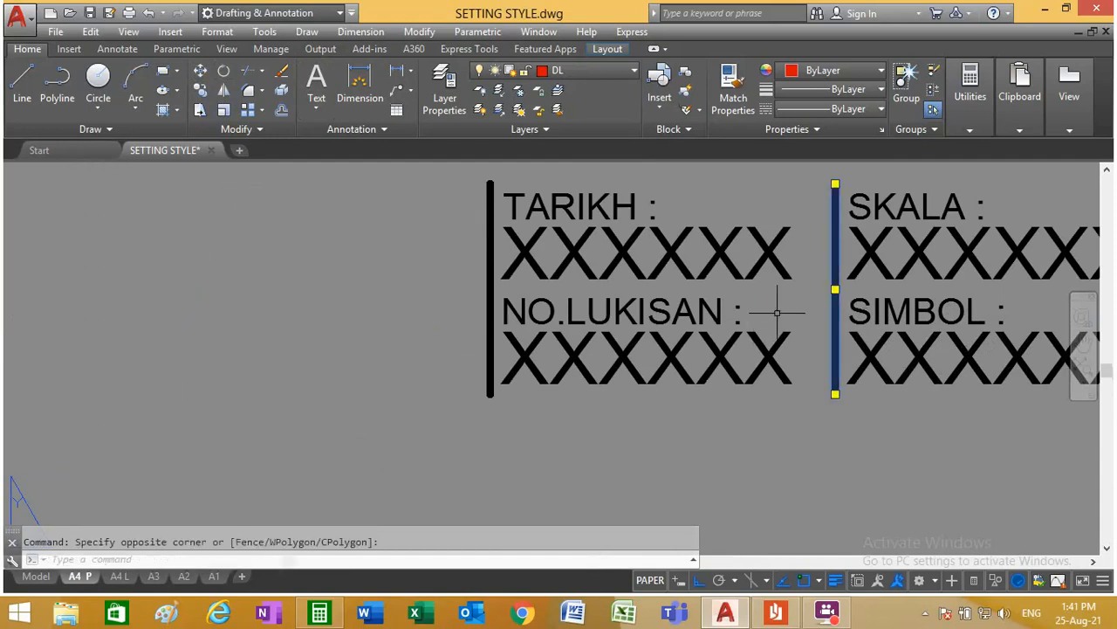
pyautogui.click(489, 295)
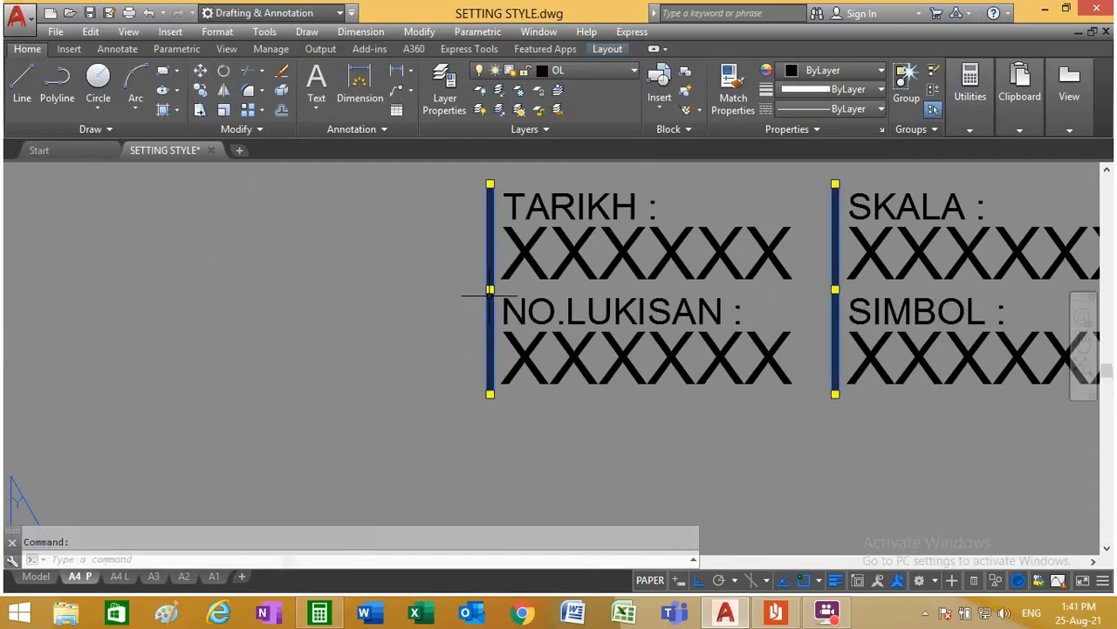
pyautogui.press('Delete')
# Step: Offset the frame's bottom line upward twice at 10 mm spacing to form two title block rows
pyautogui.scroll(-5, 288, 428)
pyautogui.scroll(3, 366, 443)
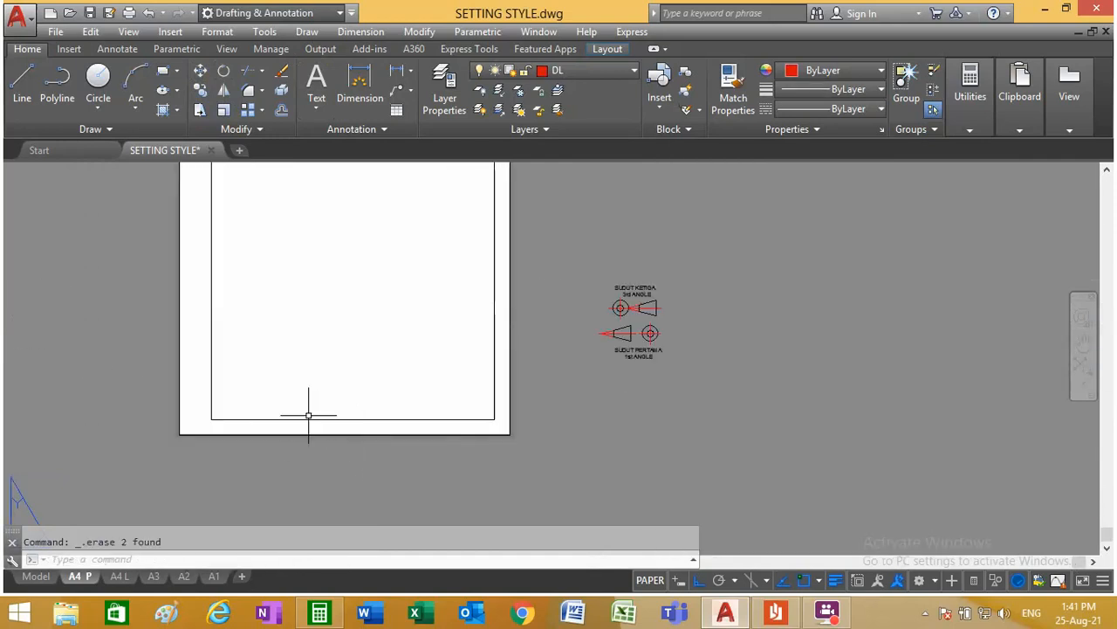
pyautogui.click(277, 110)
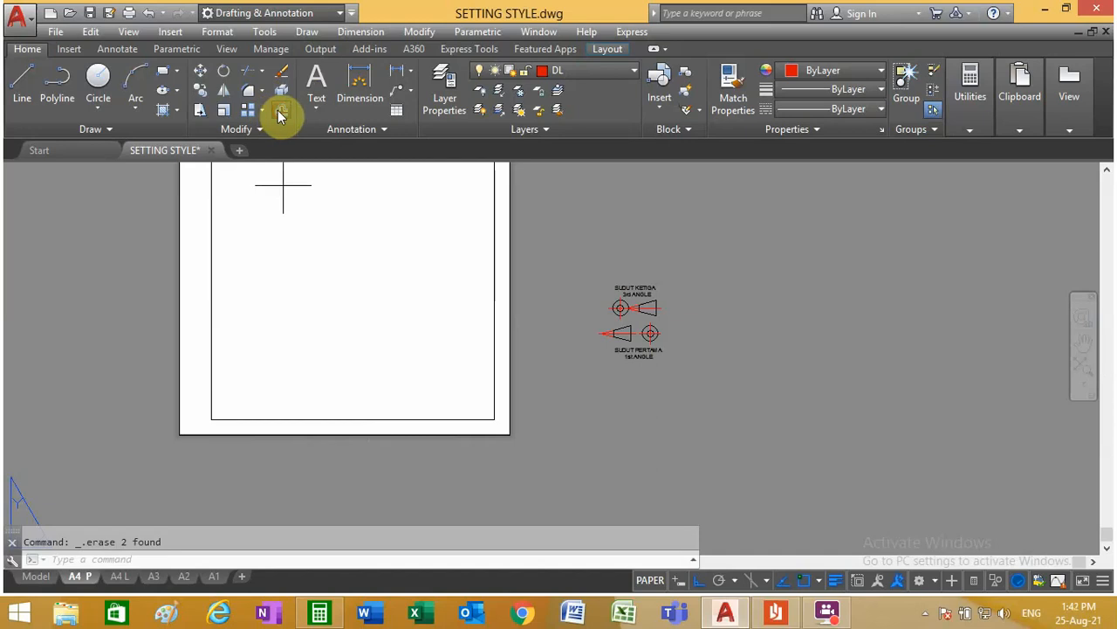
pyautogui.press('Return')
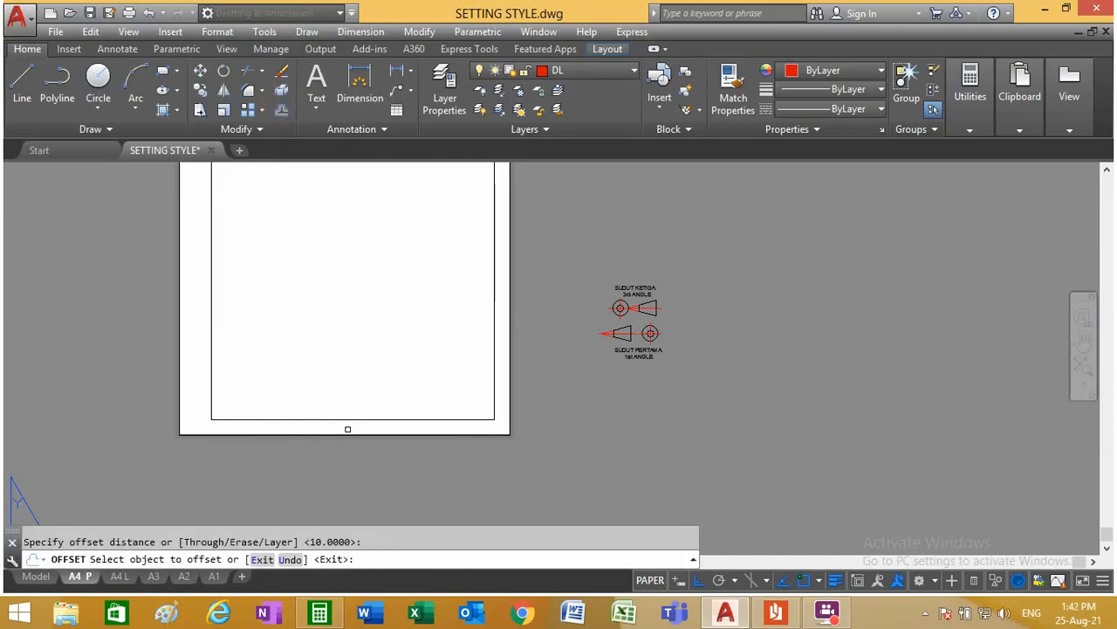
pyautogui.click(348, 418)
pyautogui.click(352, 399)
pyautogui.click(352, 403)
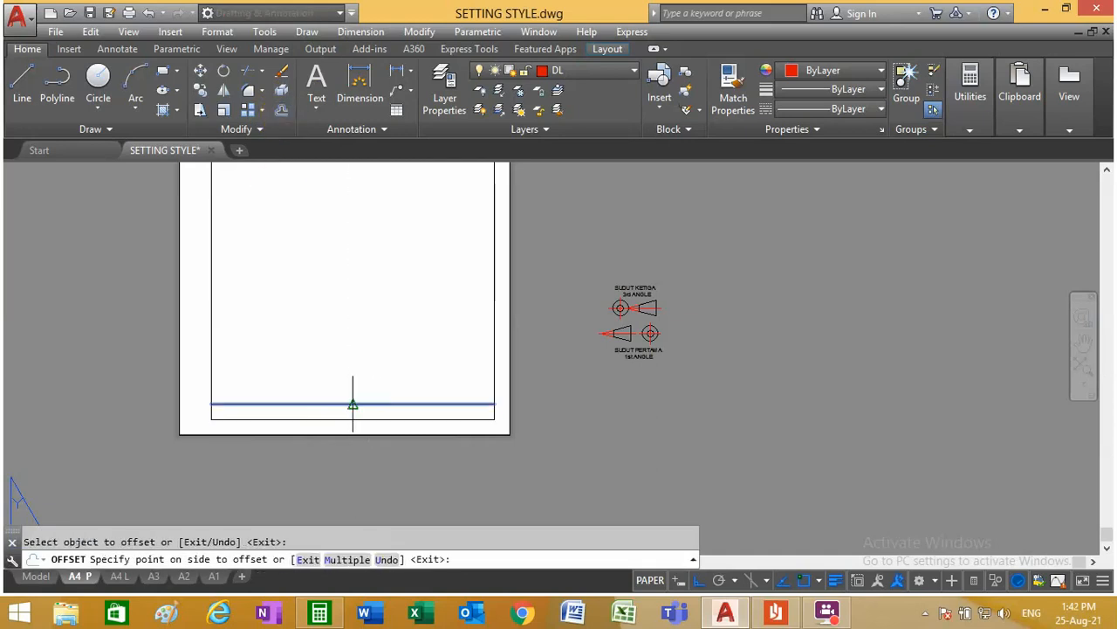
pyautogui.click(363, 375)
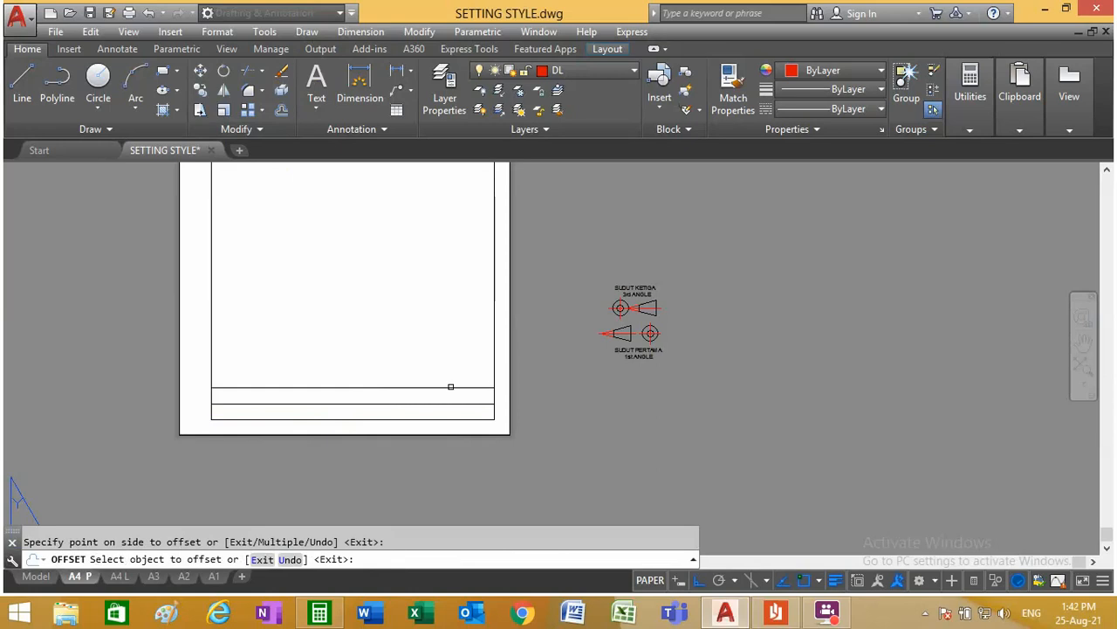
# Step: Offset the frame's right line inward twice at 25 mm spacing to form two title block columns
pyautogui.click(282, 110)
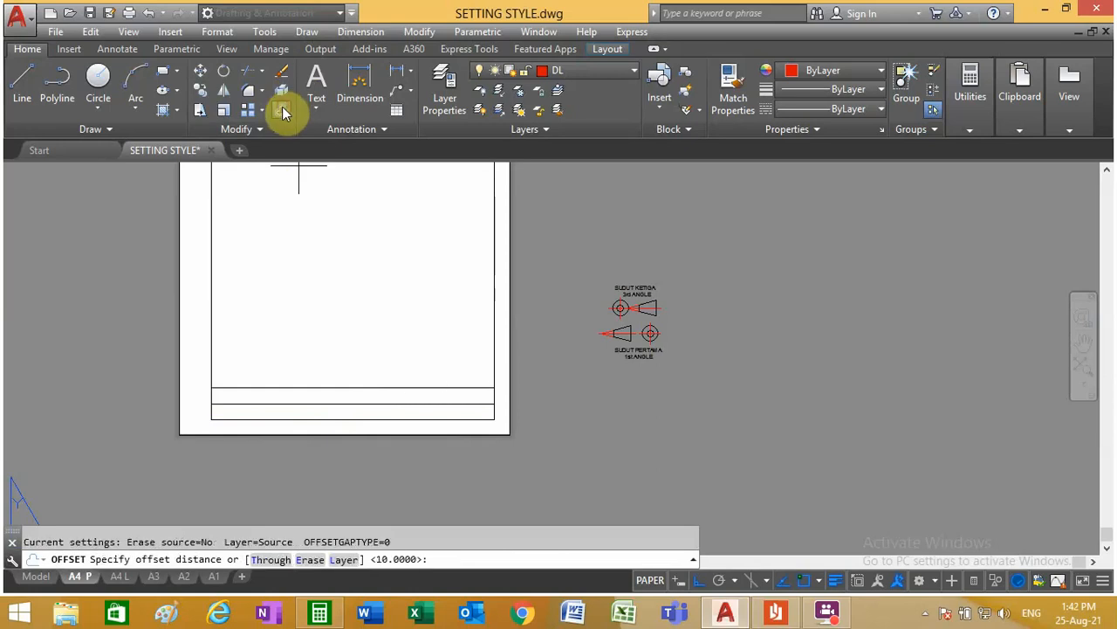
pyautogui.write('25')
pyautogui.press('Return')
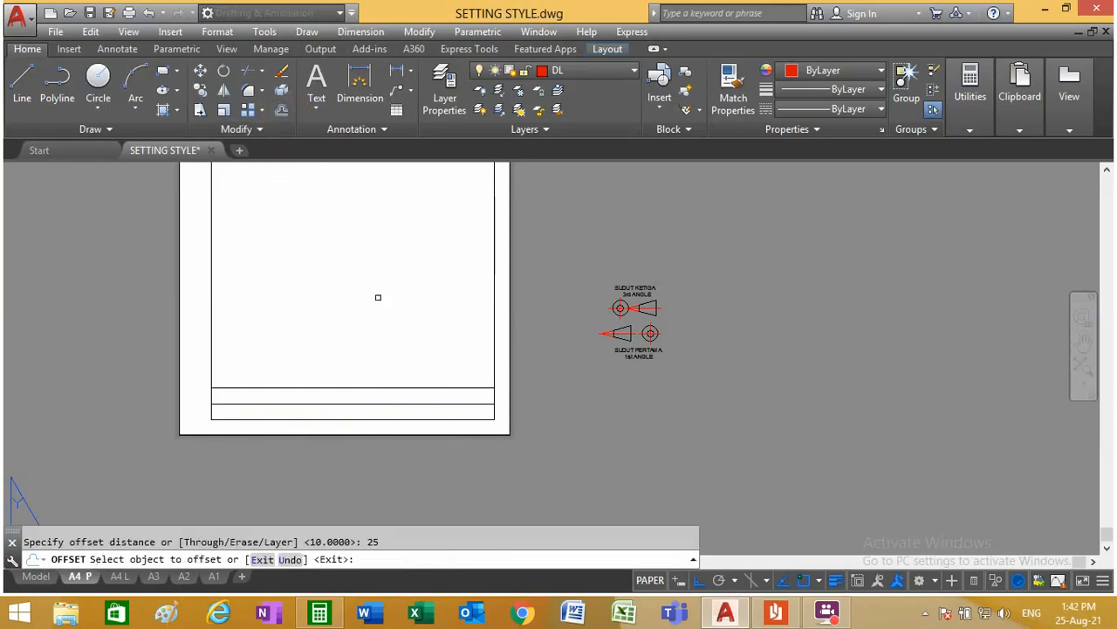
pyautogui.click(498, 346)
pyautogui.click(440, 337)
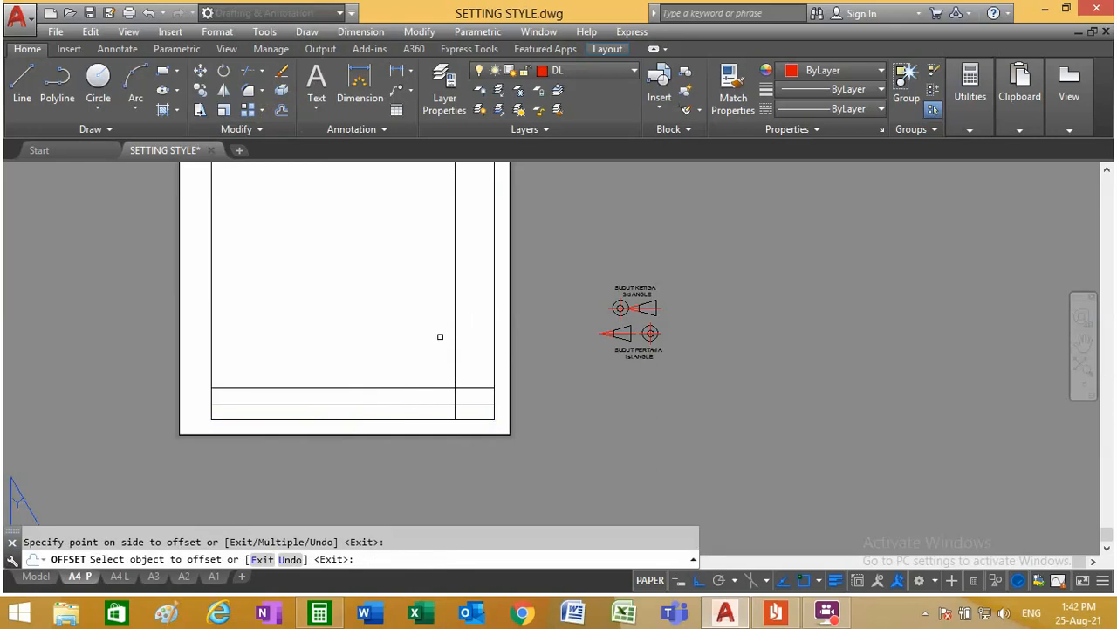
pyautogui.click(454, 345)
pyautogui.click(222, 357)
# Step: Offset the frame's left line 50 mm inward to form the first title block column
pyautogui.click(281, 109)
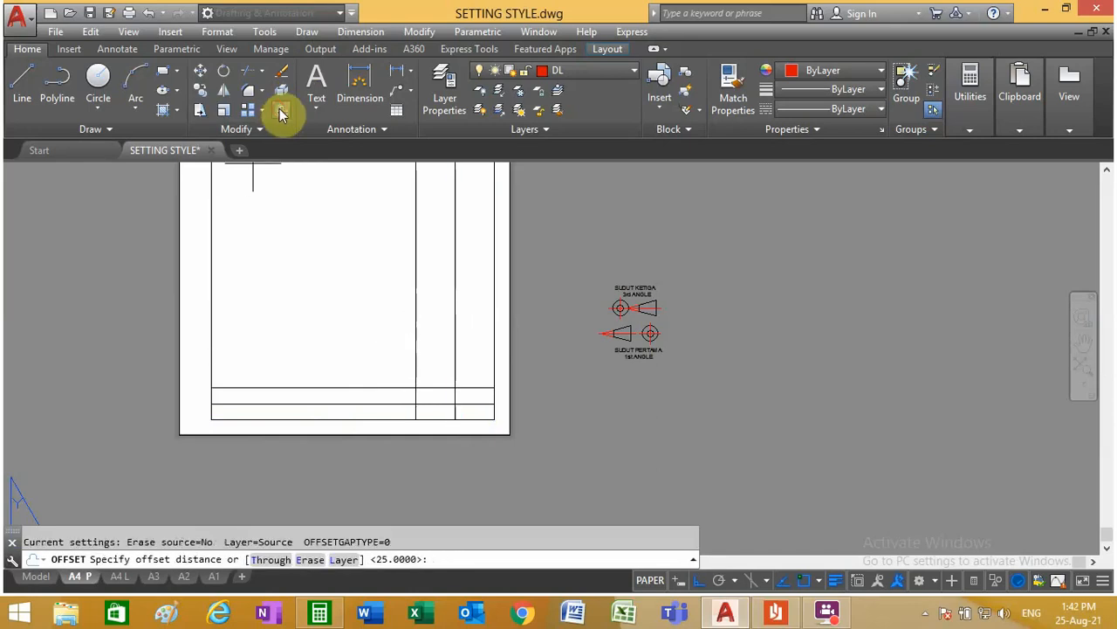
pyautogui.write('50')
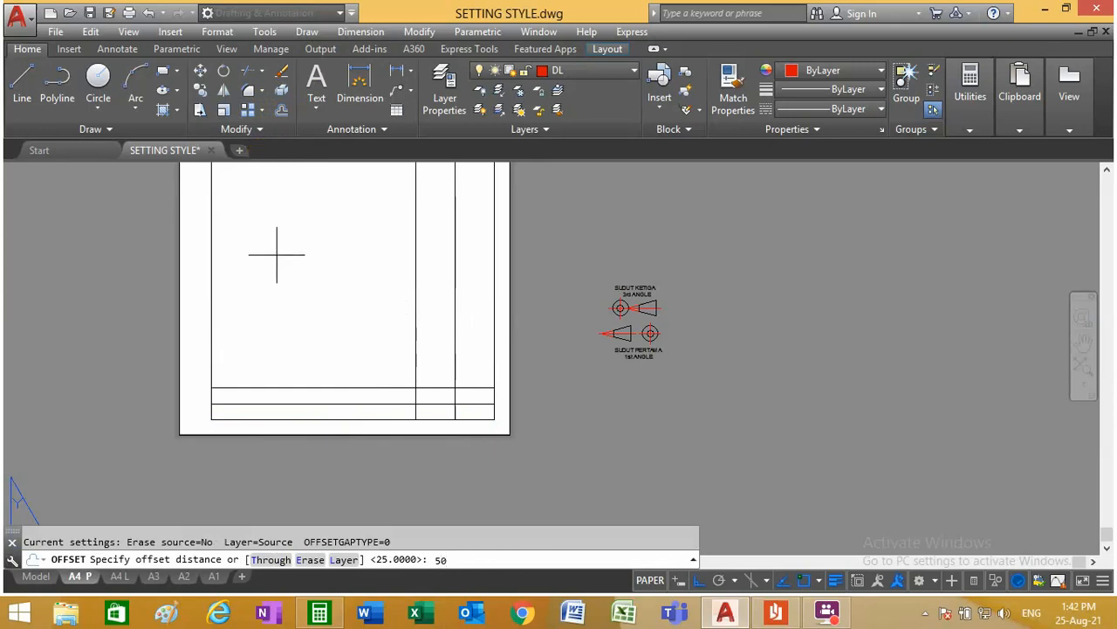
pyautogui.press('Return')
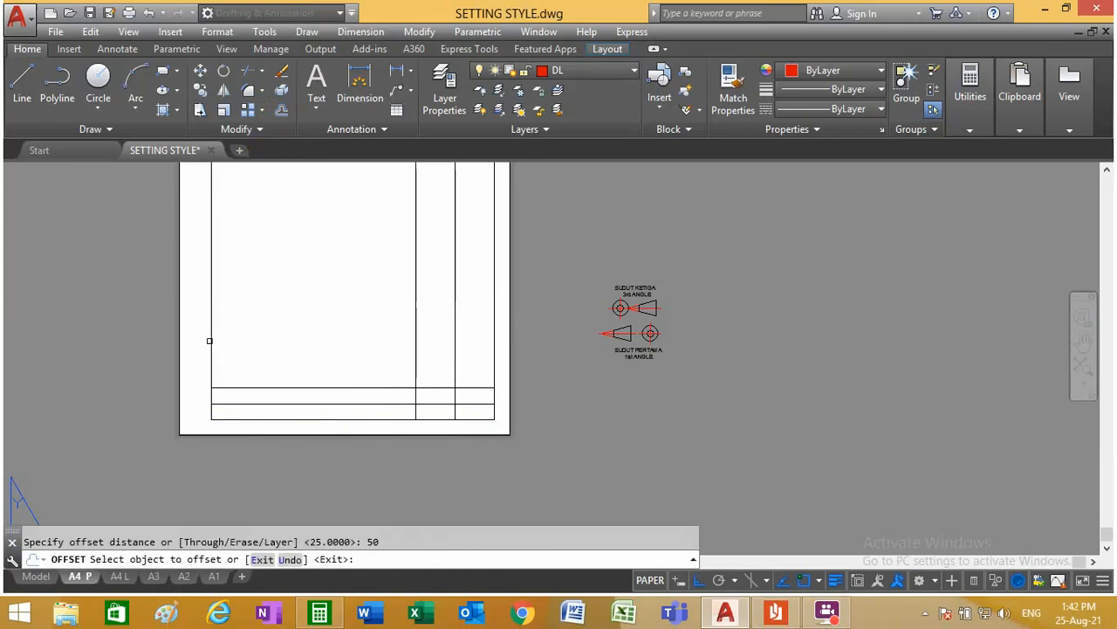
pyautogui.click(211, 340)
pyautogui.click(313, 323)
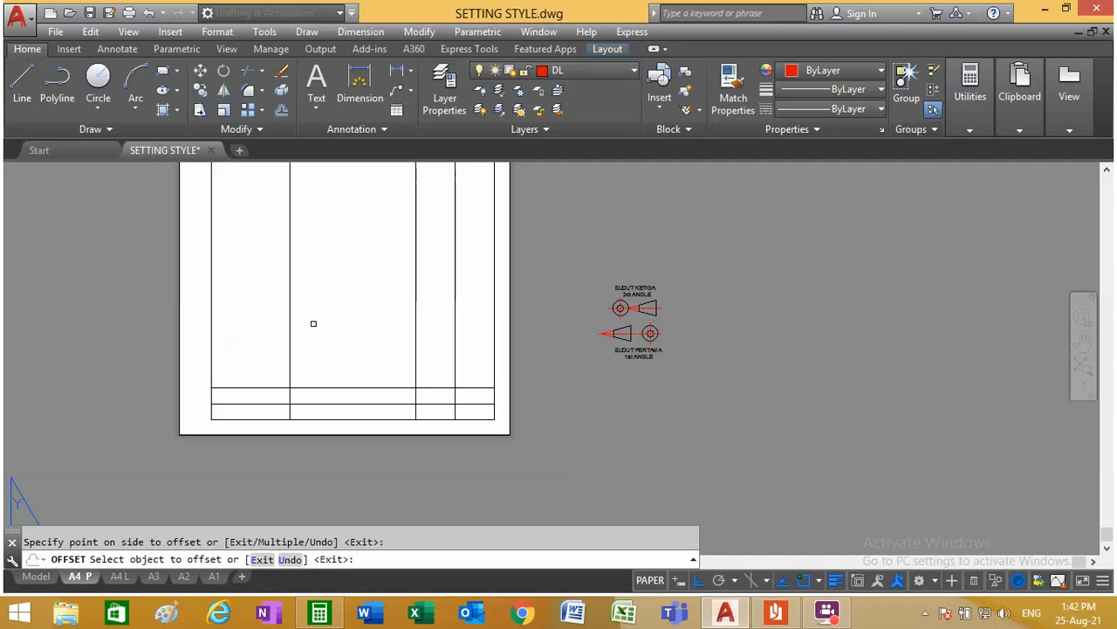
pyautogui.rightClick(219, 384)
pyautogui.click(246, 376)
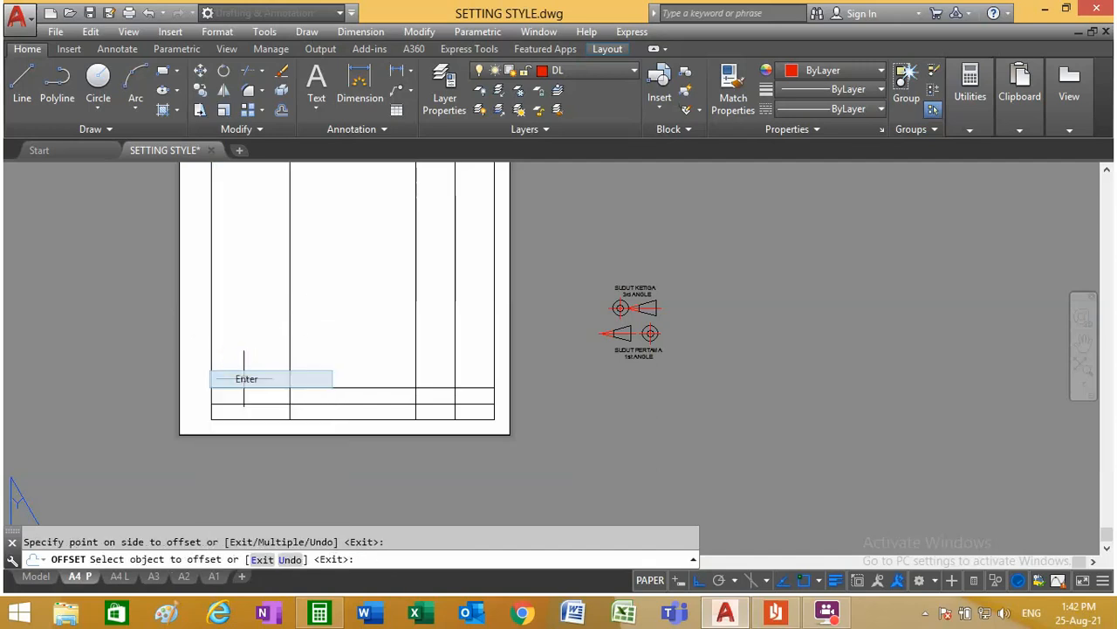
# Step: Trim the three vertical column lines above the title block's top line
pyautogui.click(263, 73)
pyautogui.click(266, 103)
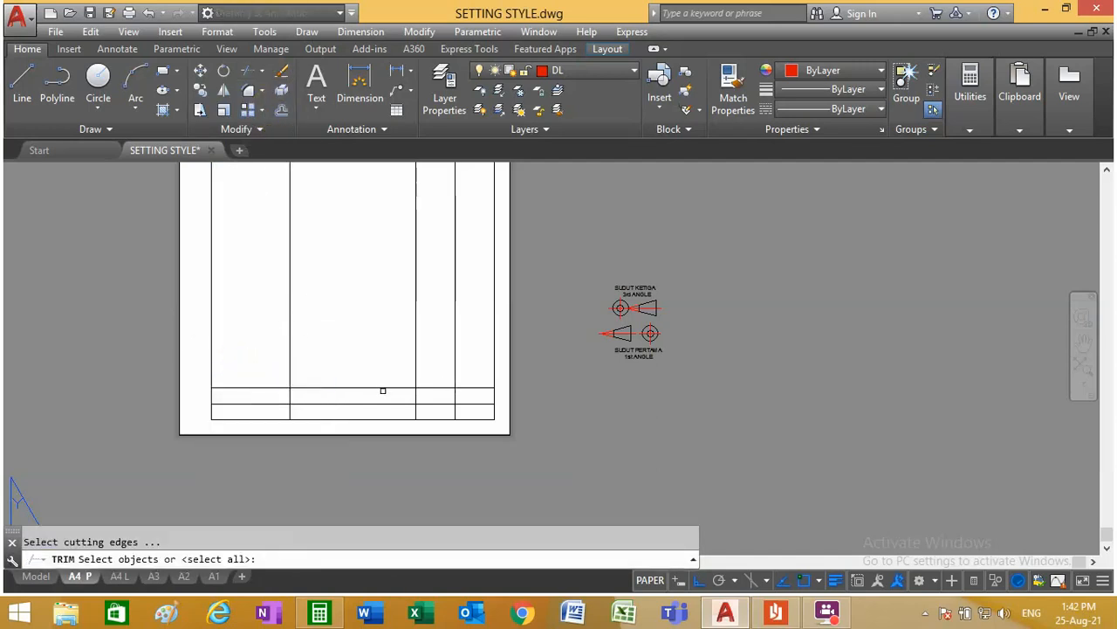
pyautogui.click(382, 388)
pyautogui.rightClick(377, 357)
pyautogui.click(463, 371)
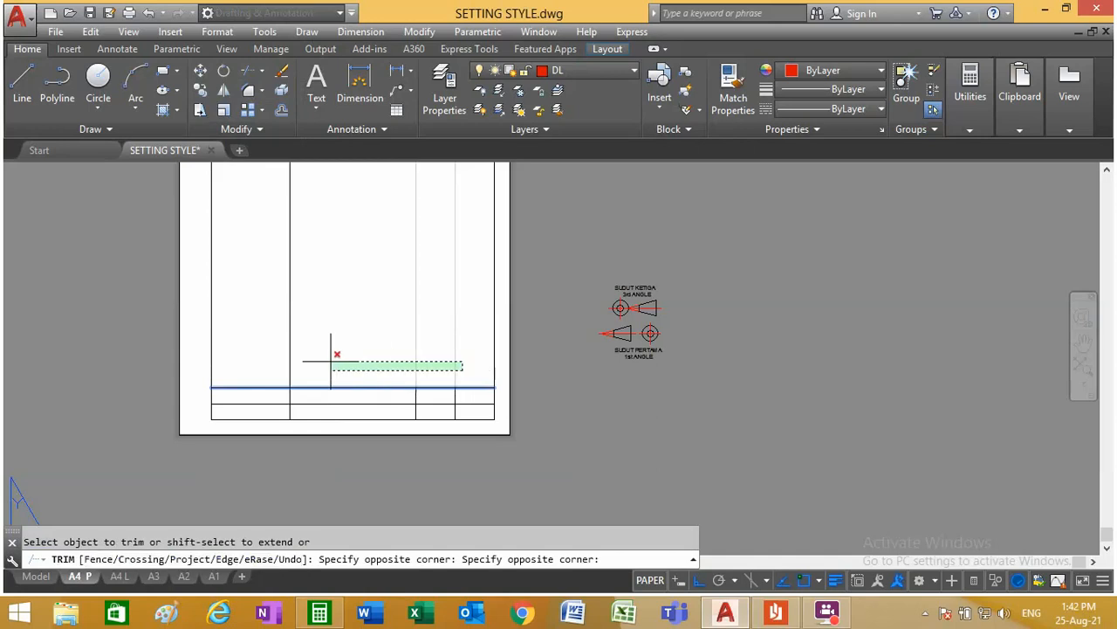
pyautogui.click(259, 365)
pyautogui.rightClick(290, 348)
pyautogui.click(330, 359)
# Step: Move the DILUKIS OLEH and DISEMAK OLEH texts with their placeholders into the two rows of the title block's first column, with Ortho off
pyautogui.scroll(-4, 314, 349)
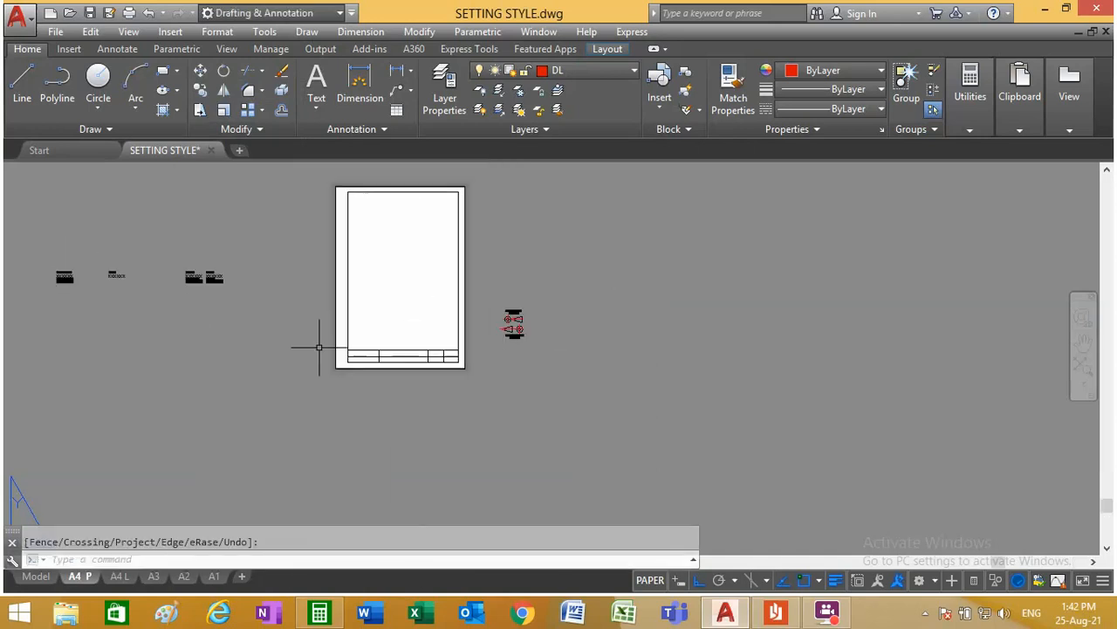
pyautogui.scroll(7, 37, 271)
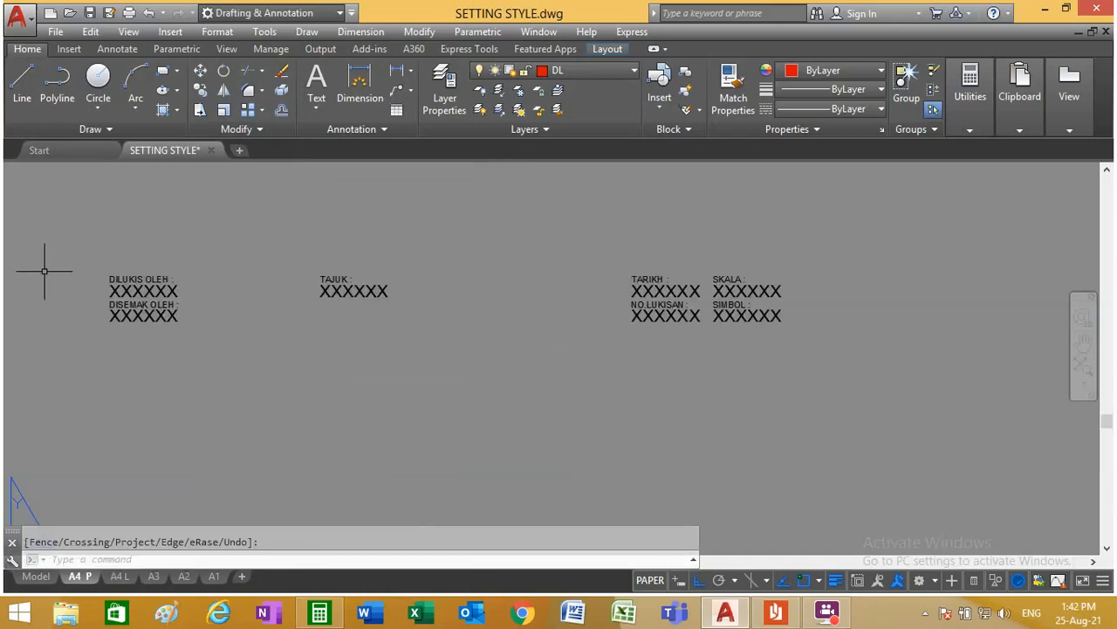
pyautogui.click(200, 69)
pyautogui.click(262, 370)
pyautogui.click(114, 267)
pyautogui.press('Return')
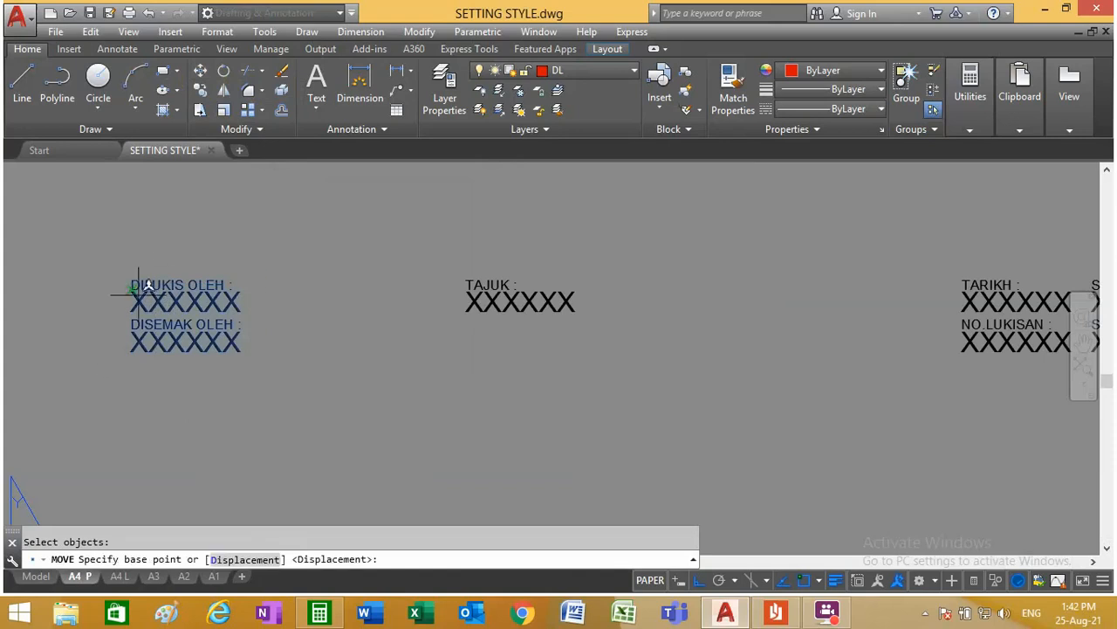
pyautogui.click(132, 289)
pyautogui.scroll(-3, 140, 288)
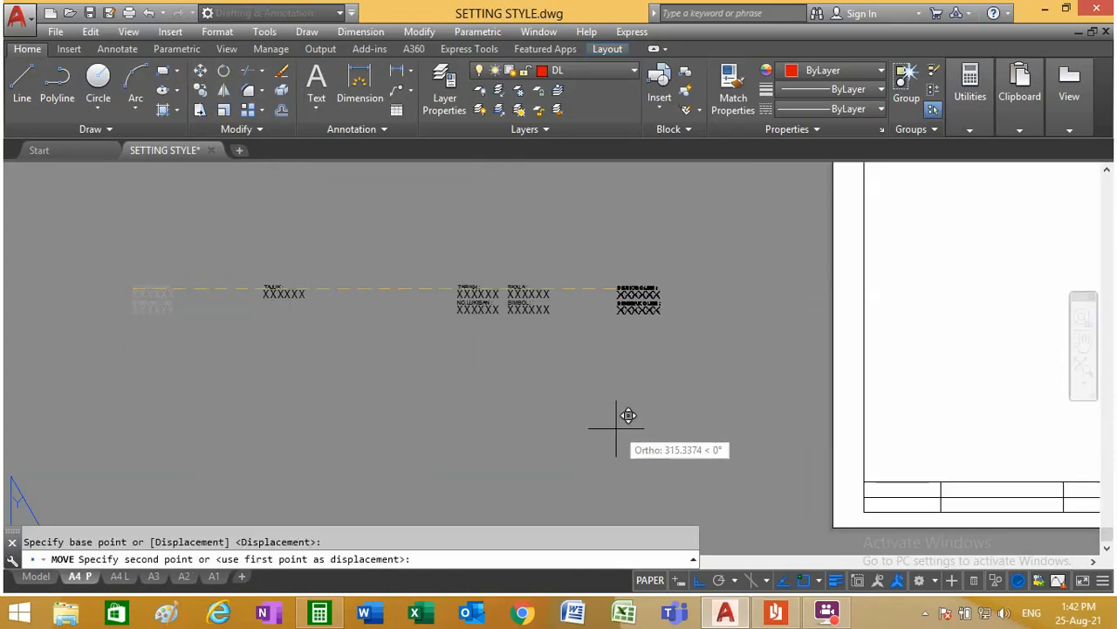
pyautogui.scroll(-2, 623, 419)
pyautogui.press('F8')
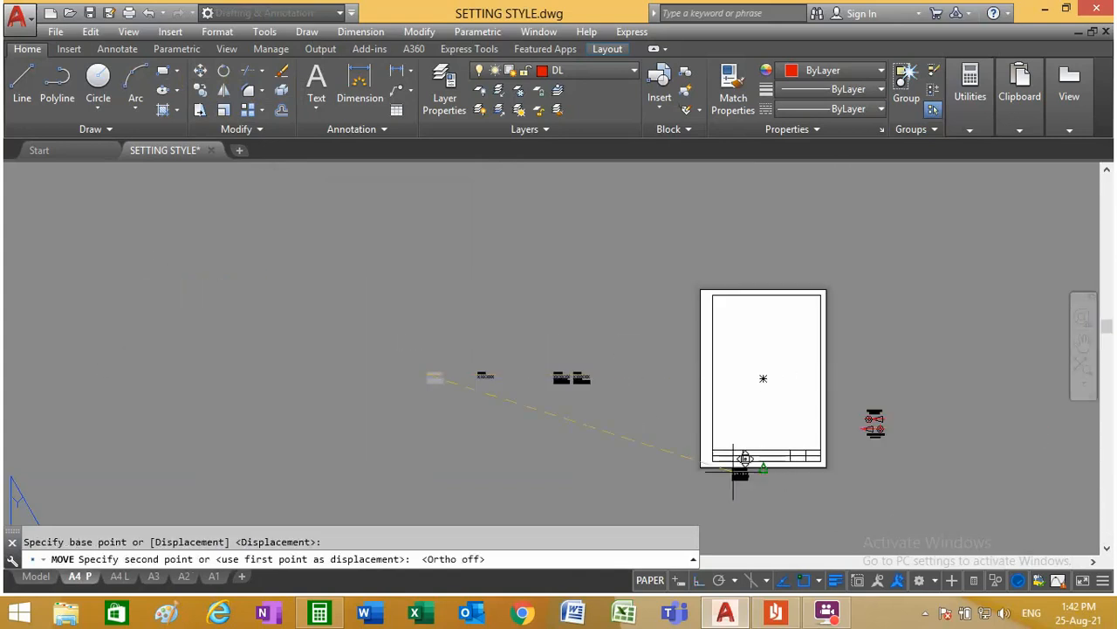
pyautogui.scroll(8, 729, 464)
pyautogui.scroll(4, 738, 452)
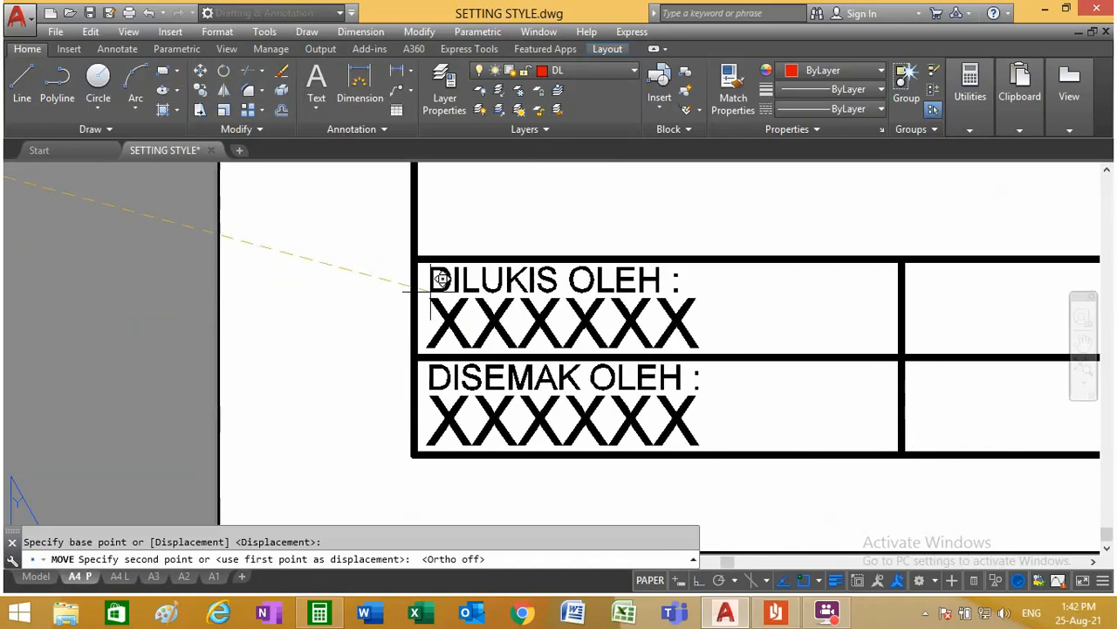
pyautogui.click(429, 291)
# Step: Move the TAJUK text and its placeholder from outside the sheet to the title block, using the text's upper-left area as base point
pyautogui.scroll(-4, 430, 291)
pyautogui.scroll(-10, 430, 291)
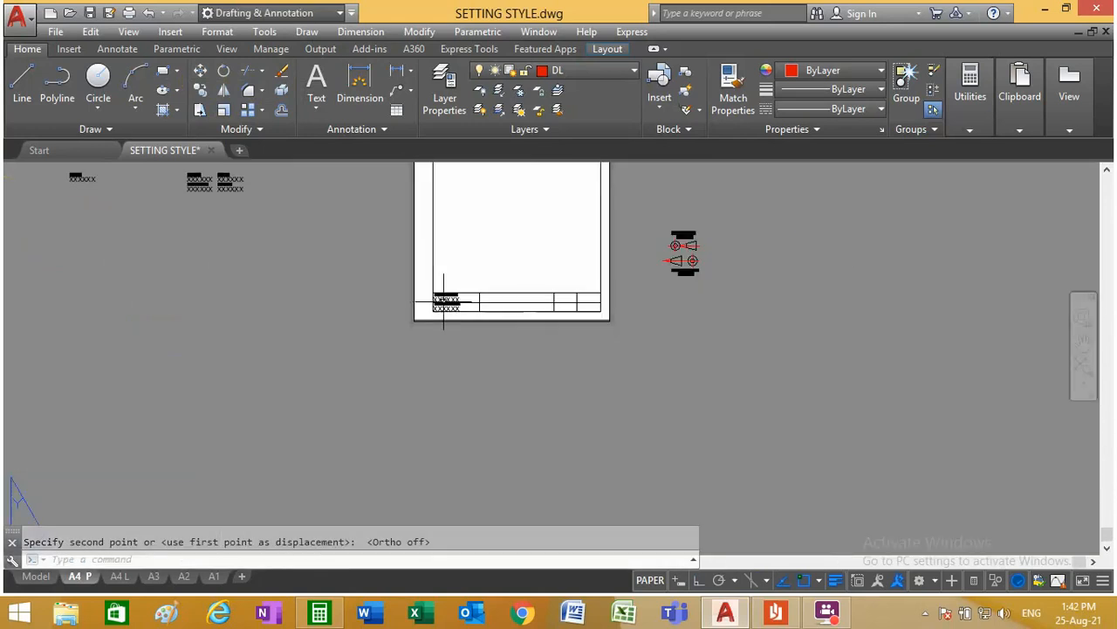
pyautogui.scroll(5, 312, 227)
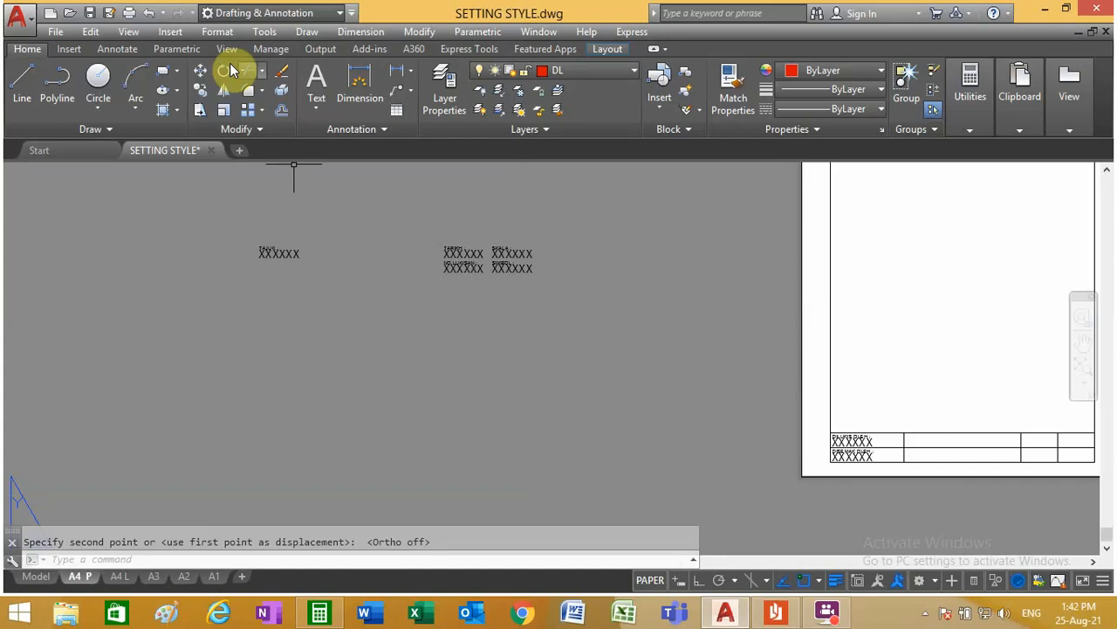
pyautogui.click(200, 71)
pyautogui.click(339, 279)
pyautogui.click(210, 222)
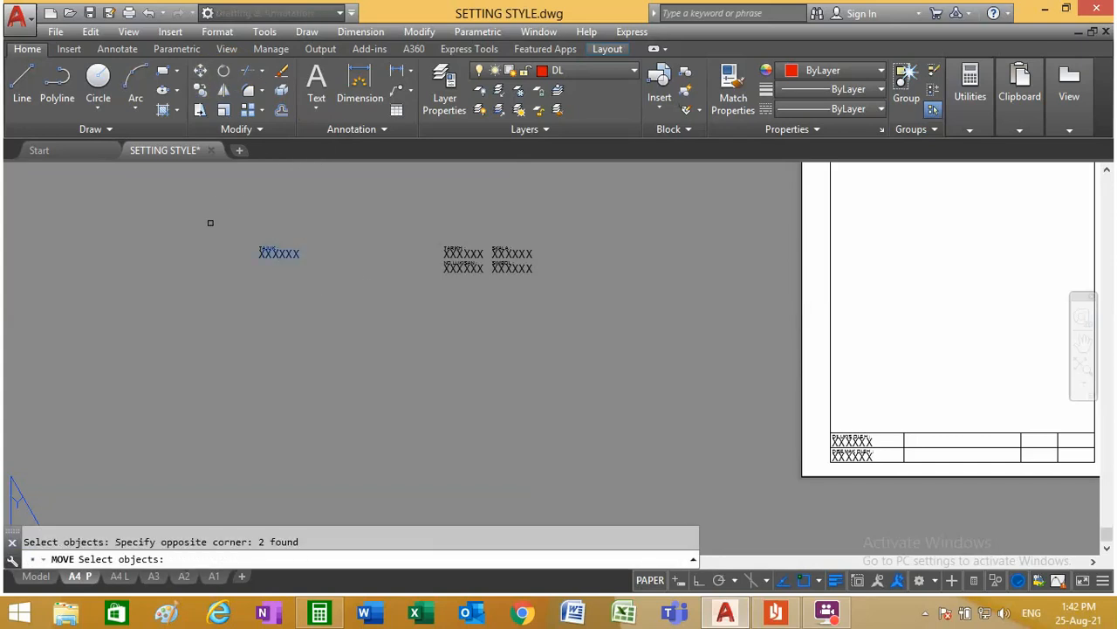
pyautogui.press('Return')
pyautogui.click(265, 253)
pyautogui.scroll(-3, 264, 253)
pyautogui.scroll(8, 554, 344)
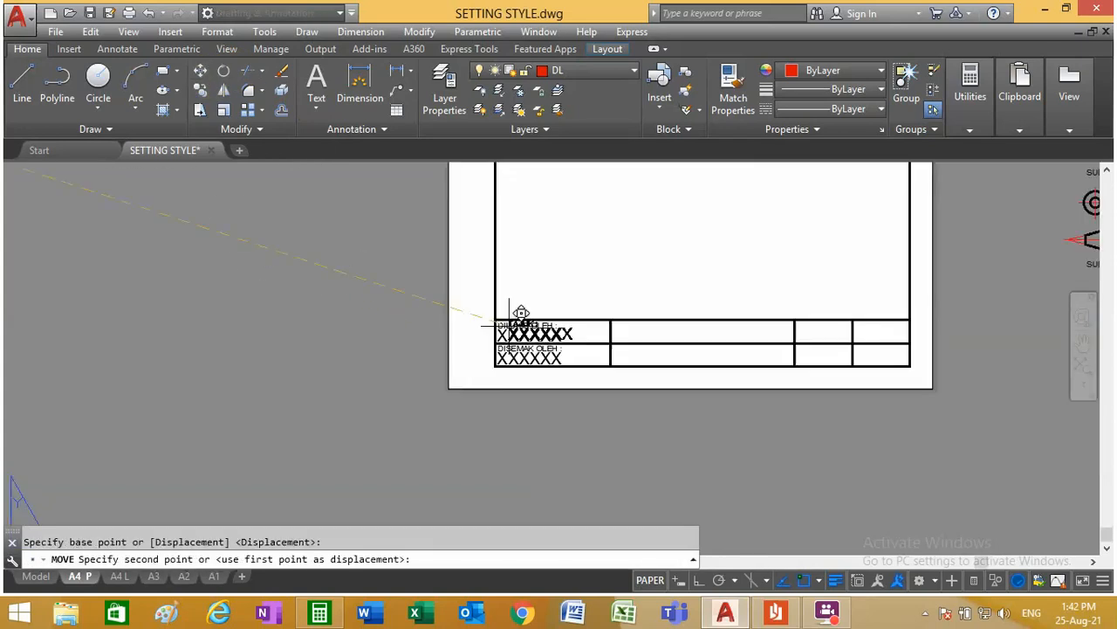
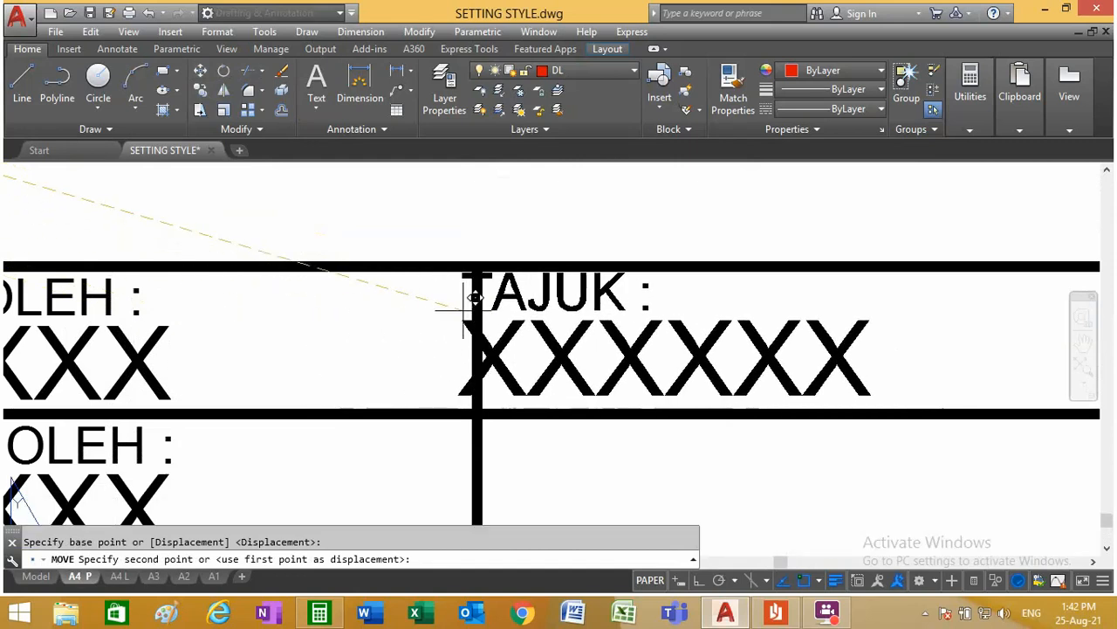
# Step: Place the TAJUK label and its XXXXXX placeholder inside the upper cell of the title block's second column
pyautogui.press('F8')
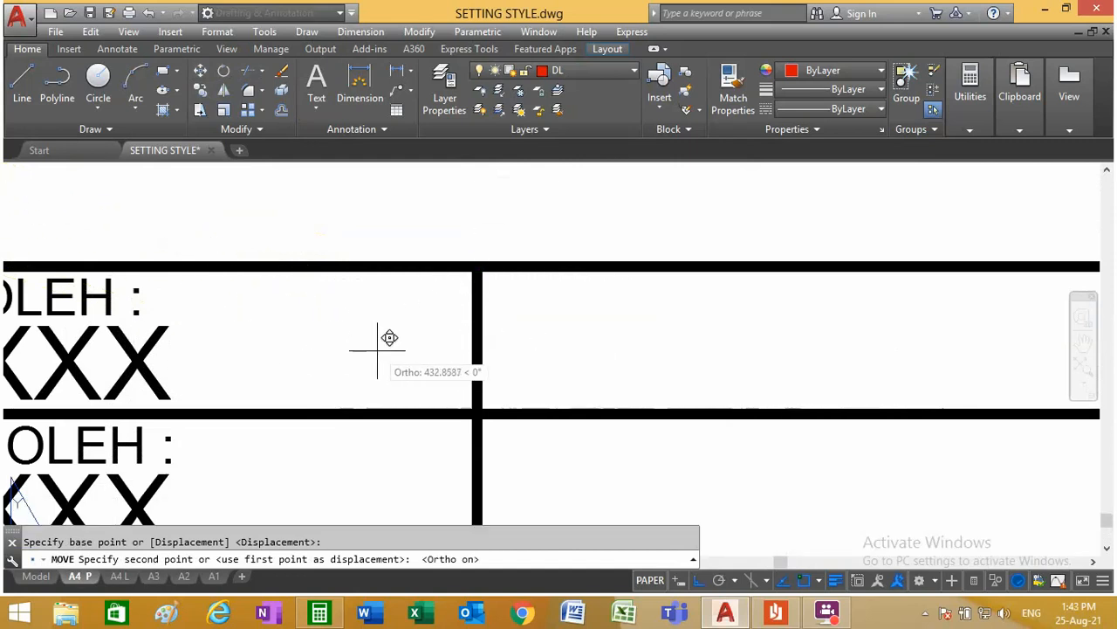
pyautogui.press('F8')
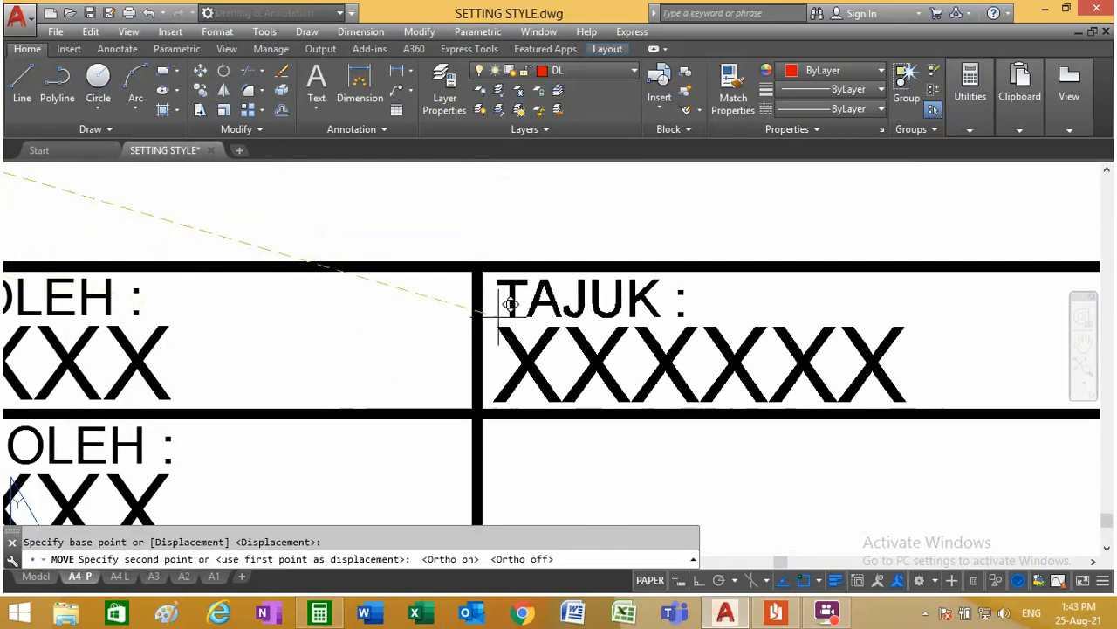
pyautogui.click(505, 303)
# Step: Move the TARIKH, NO.LUKISAN, SKALA and SIMBOL labels with their placeholders into the title block, aligning TARIKH inside the third column's upper cell
pyautogui.scroll(-5, 503, 313)
pyautogui.scroll(-8, 503, 313)
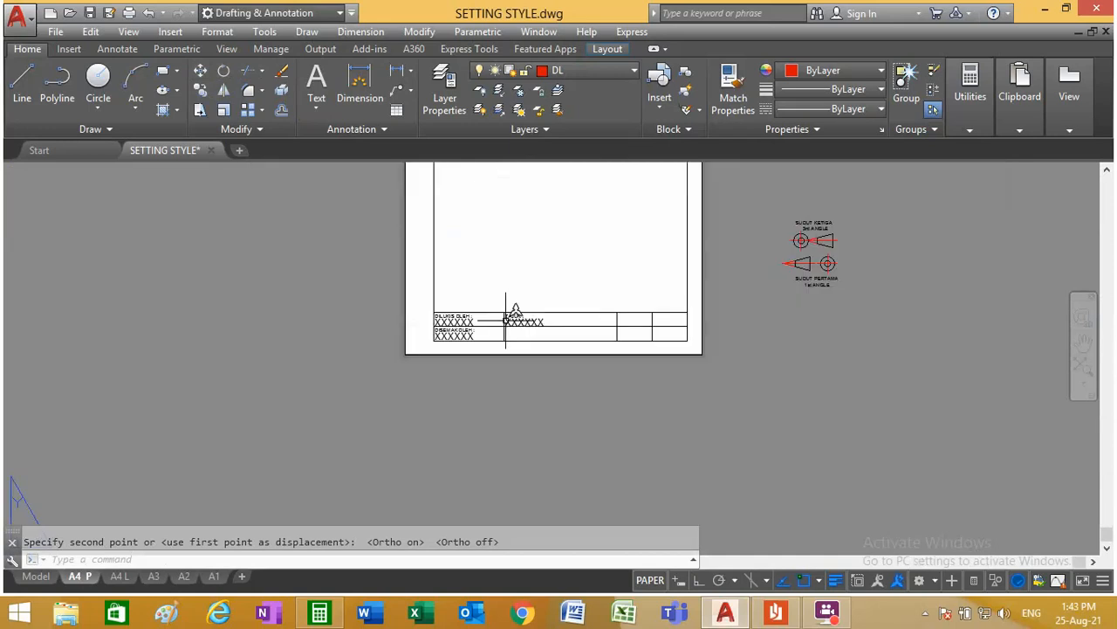
pyautogui.scroll(5, 389, 261)
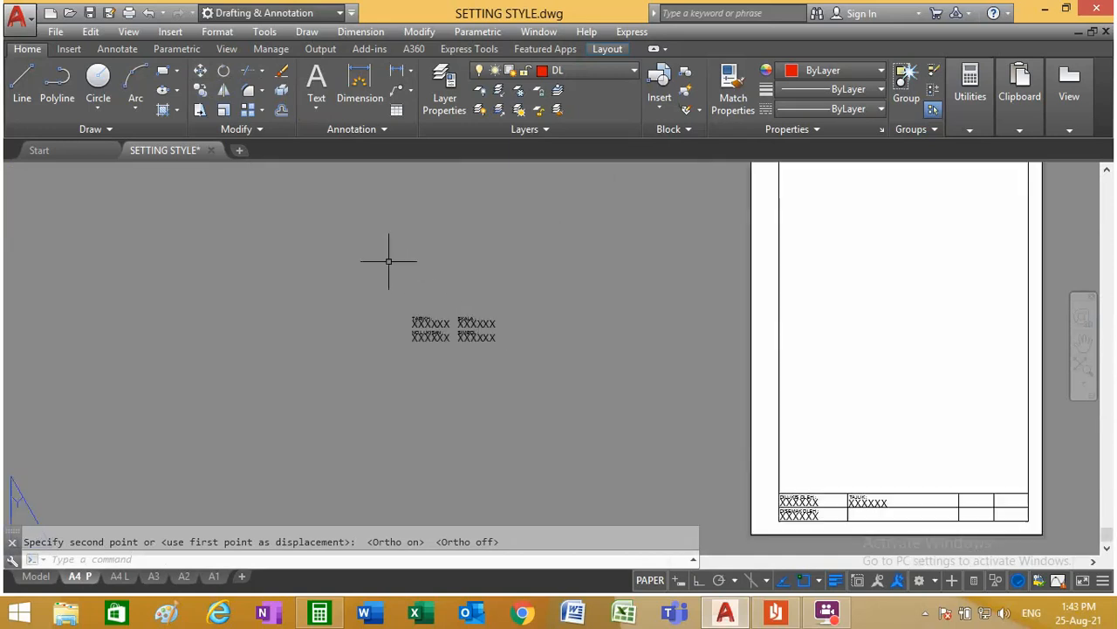
pyautogui.click(200, 71)
pyautogui.click(513, 354)
pyautogui.click(387, 300)
pyautogui.press('Return')
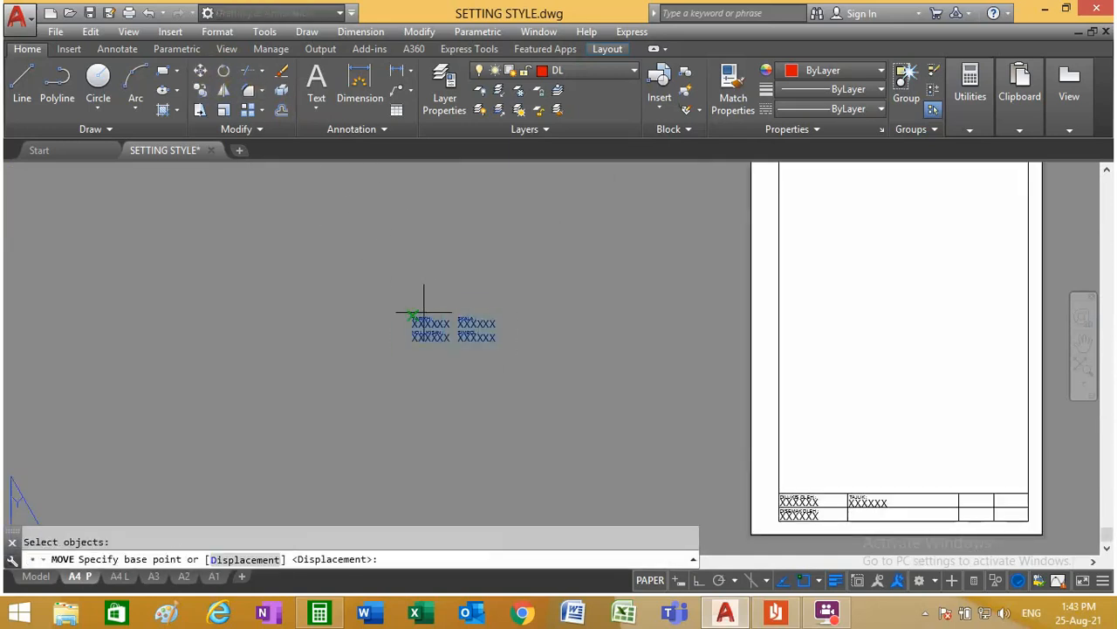
pyautogui.click(410, 321)
pyautogui.scroll(-6, 407, 320)
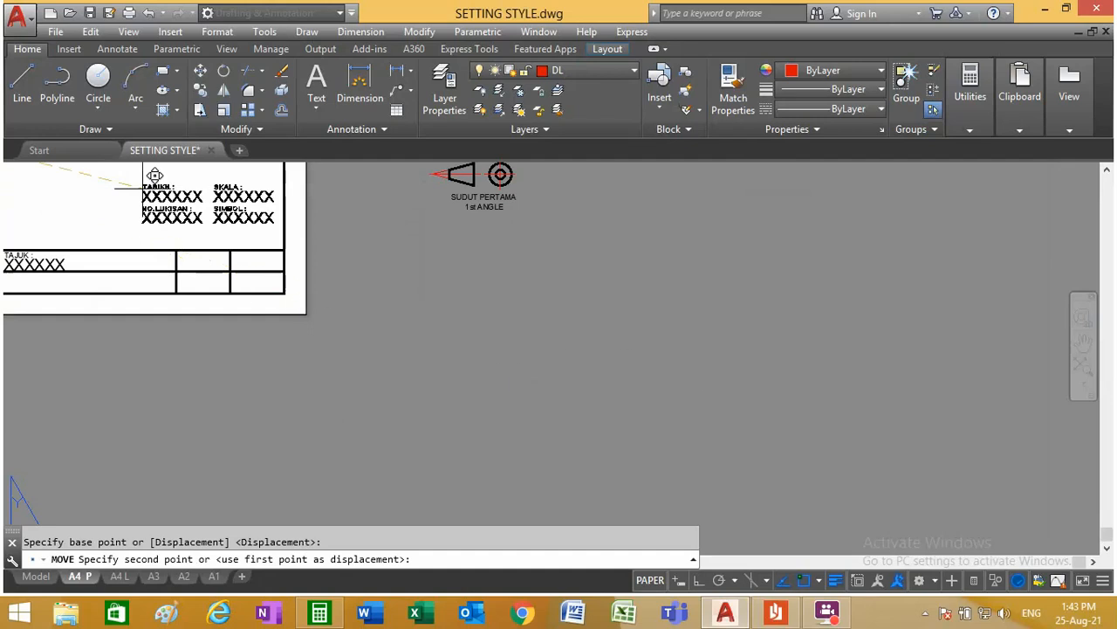
pyautogui.scroll(6, 155, 172)
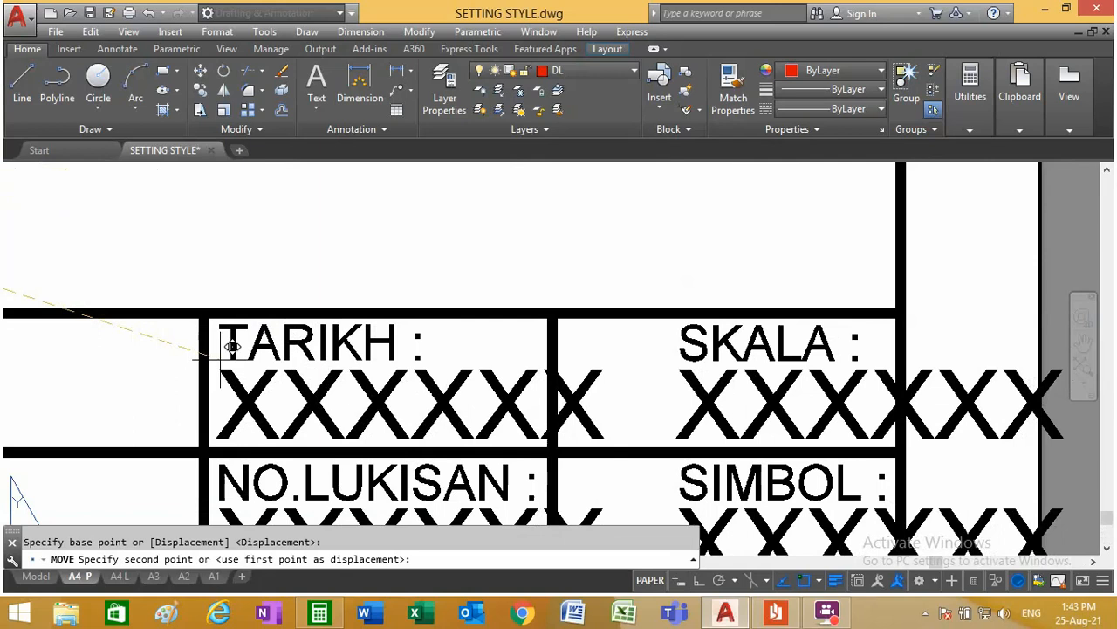
pyautogui.scroll(-2, 291, 333)
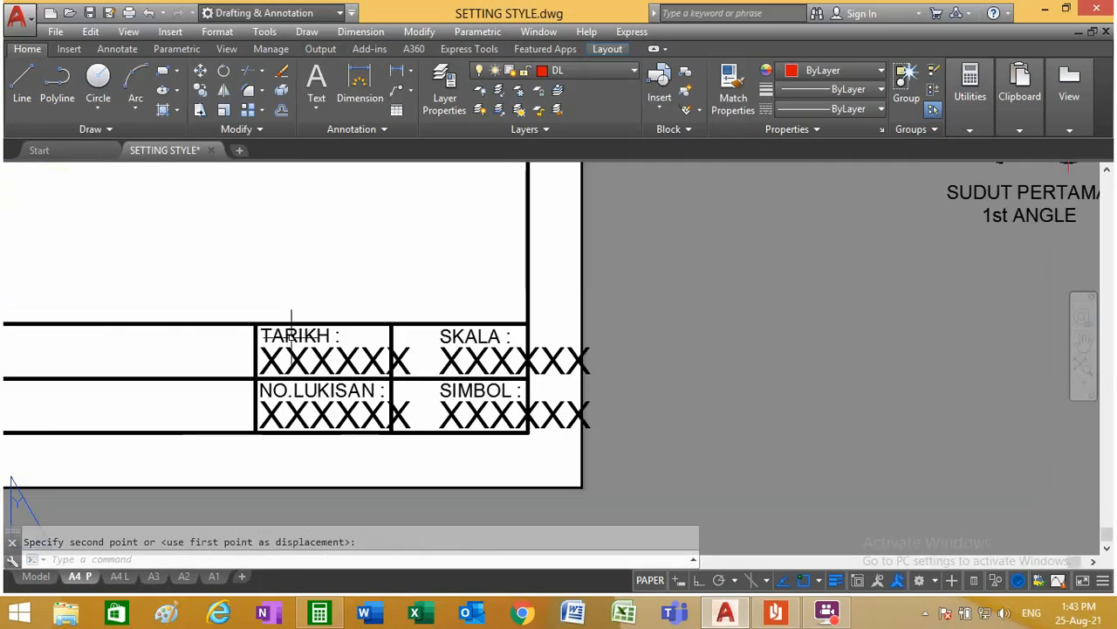
pyautogui.scroll(2, 336, 370)
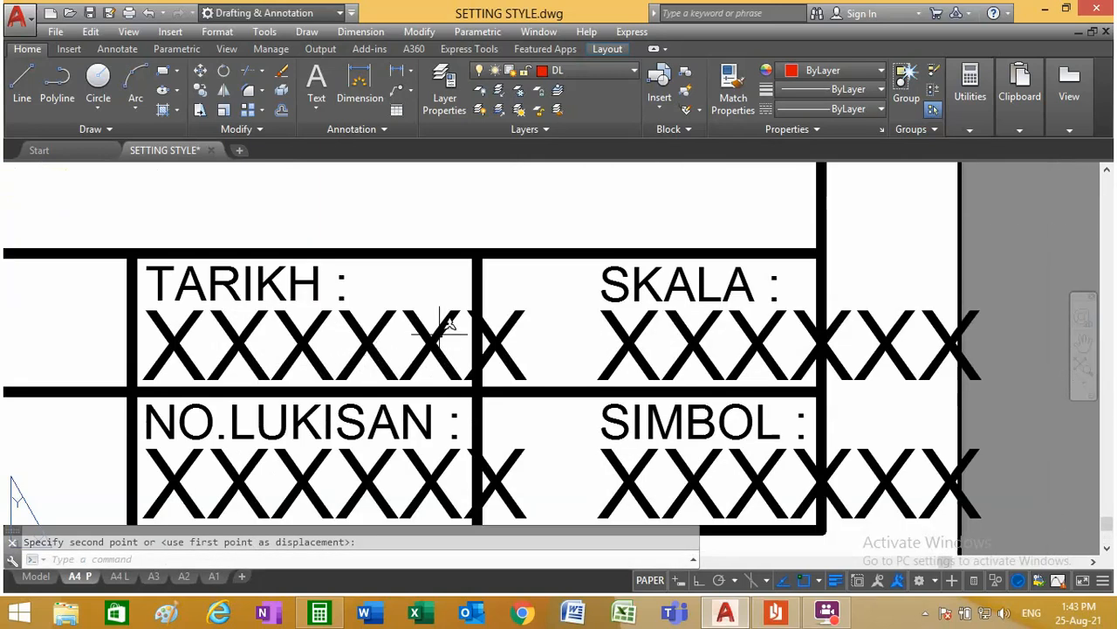
pyautogui.press('Escape')
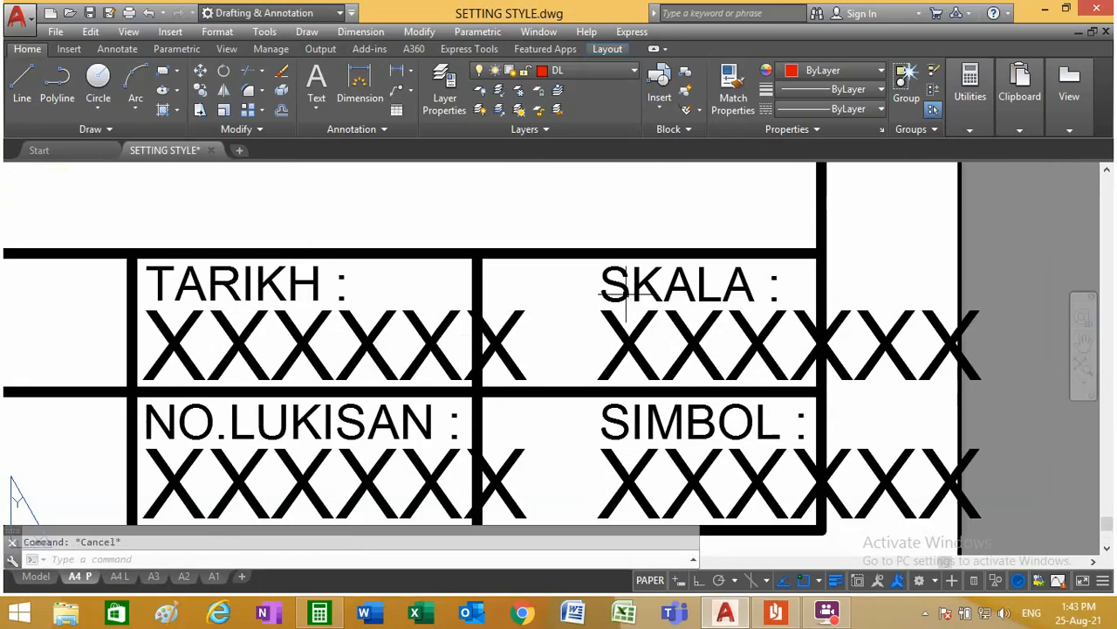
# Step: Move the SKALA and SIMBOL labels and their placeholders about 8 units horizontally left with Ortho on, so they start inside the last column
pyautogui.click(201, 72)
pyautogui.click(620, 297)
pyautogui.click(606, 345)
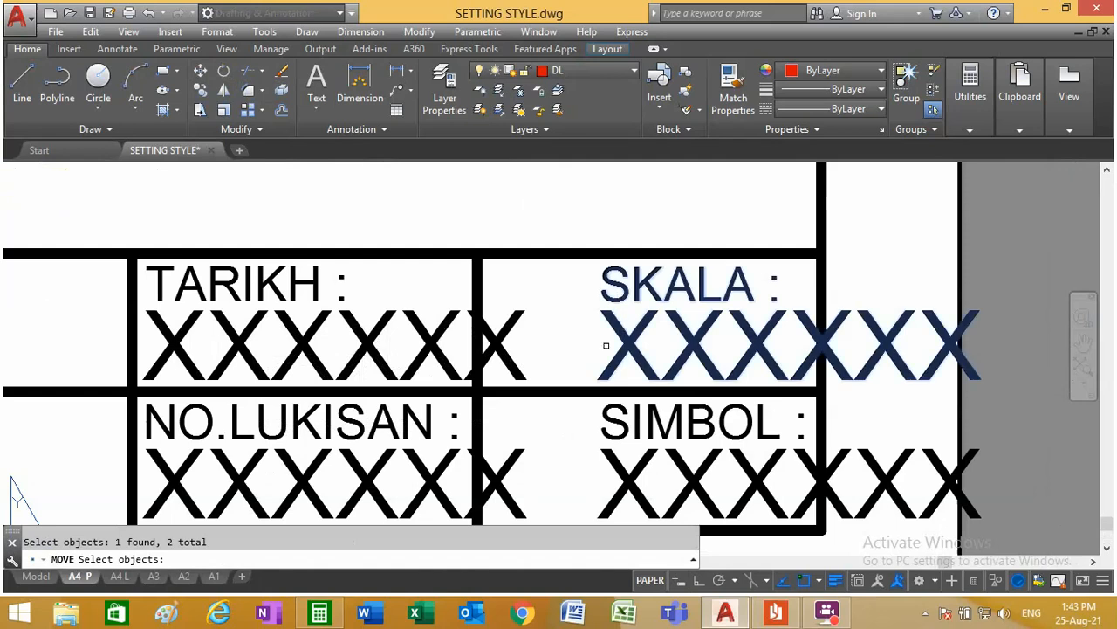
pyautogui.click(615, 427)
pyautogui.click(615, 466)
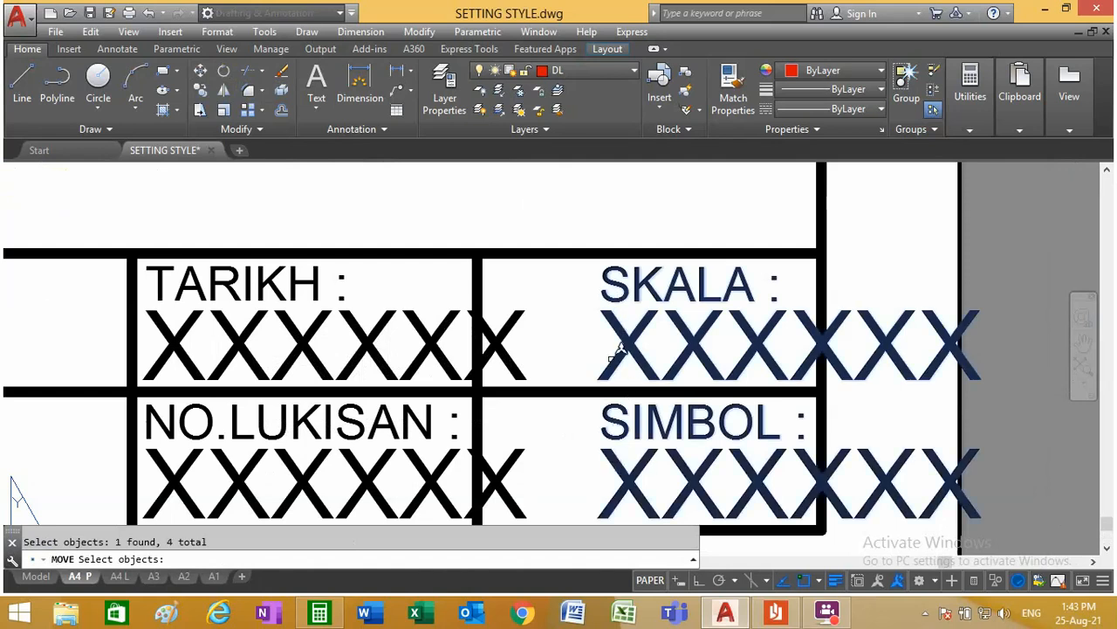
pyautogui.press('Return')
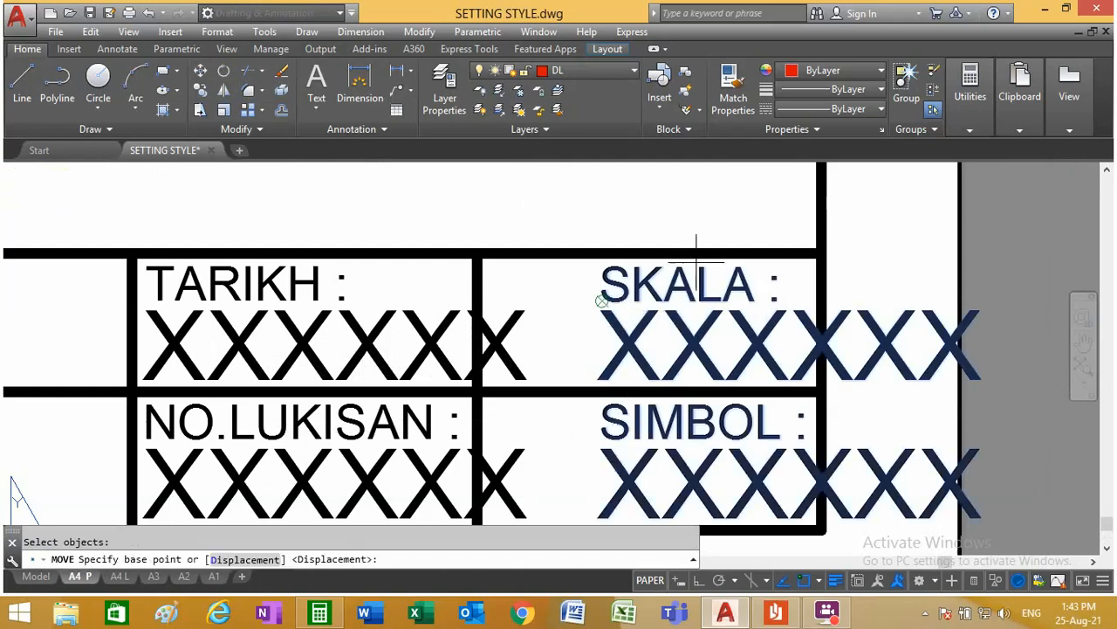
pyautogui.click(820, 253)
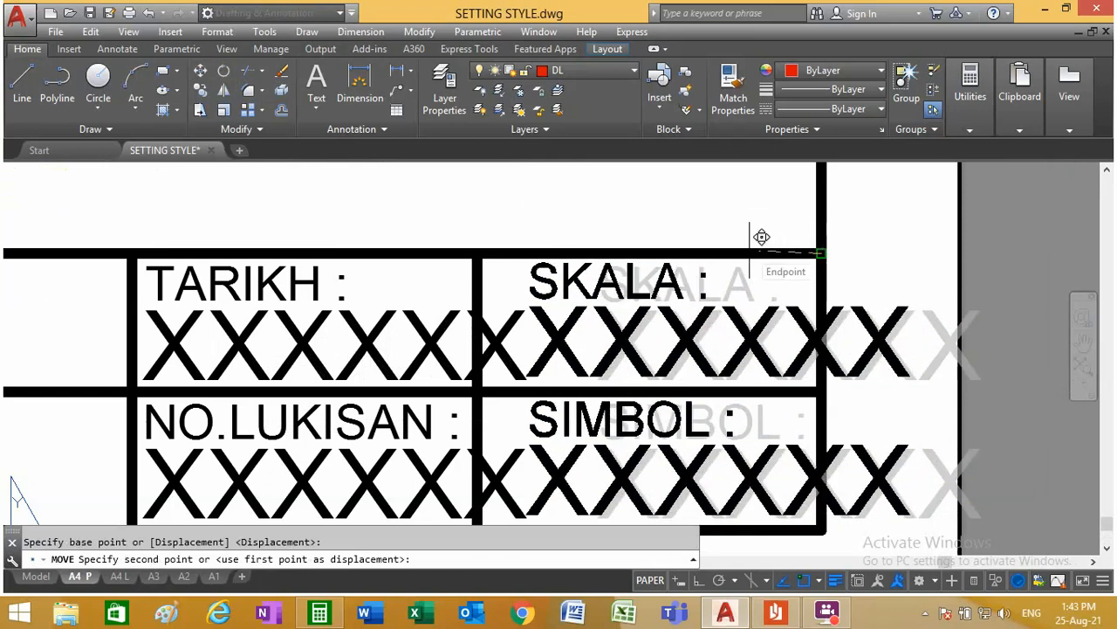
pyautogui.press('F8')
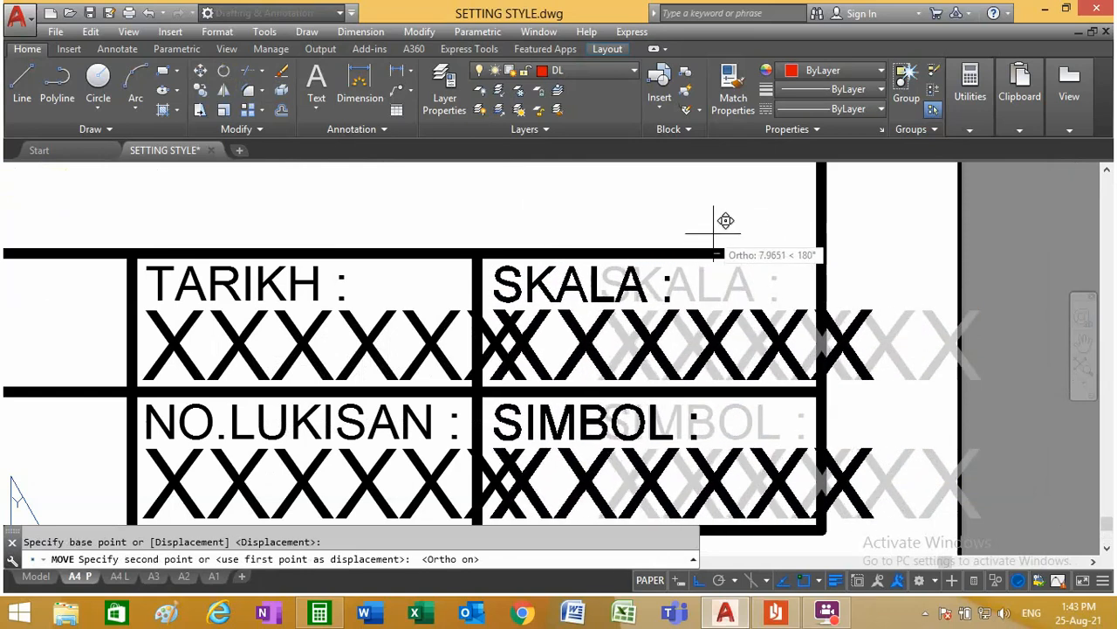
pyautogui.click(715, 233)
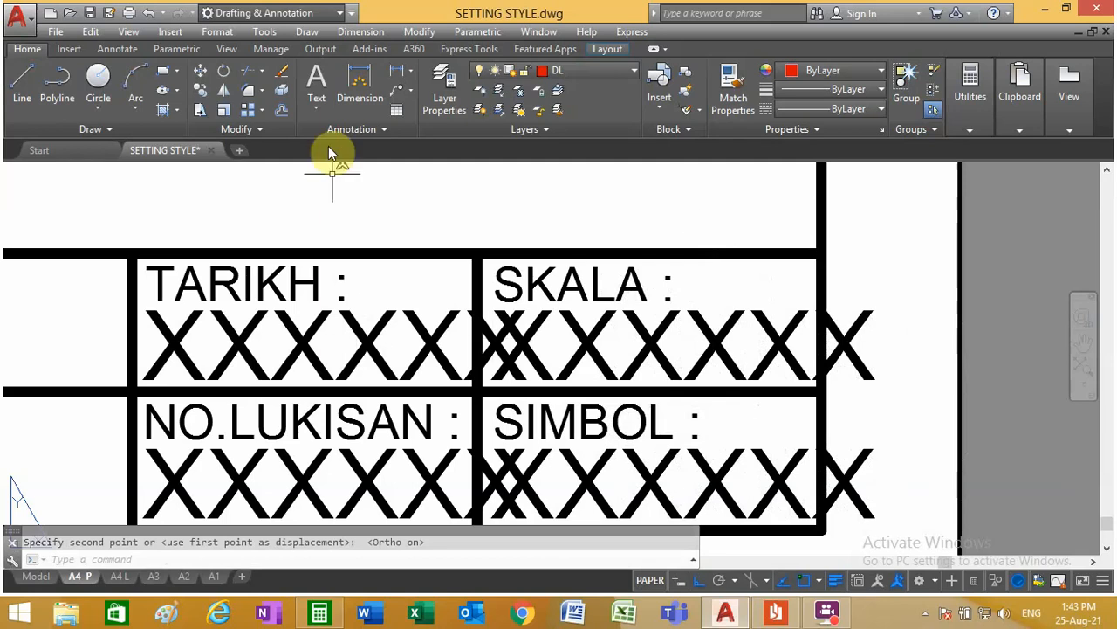
# Step: Shorten the placeholder text under TARIKH to XXXX
pyautogui.doubleClick(394, 349)
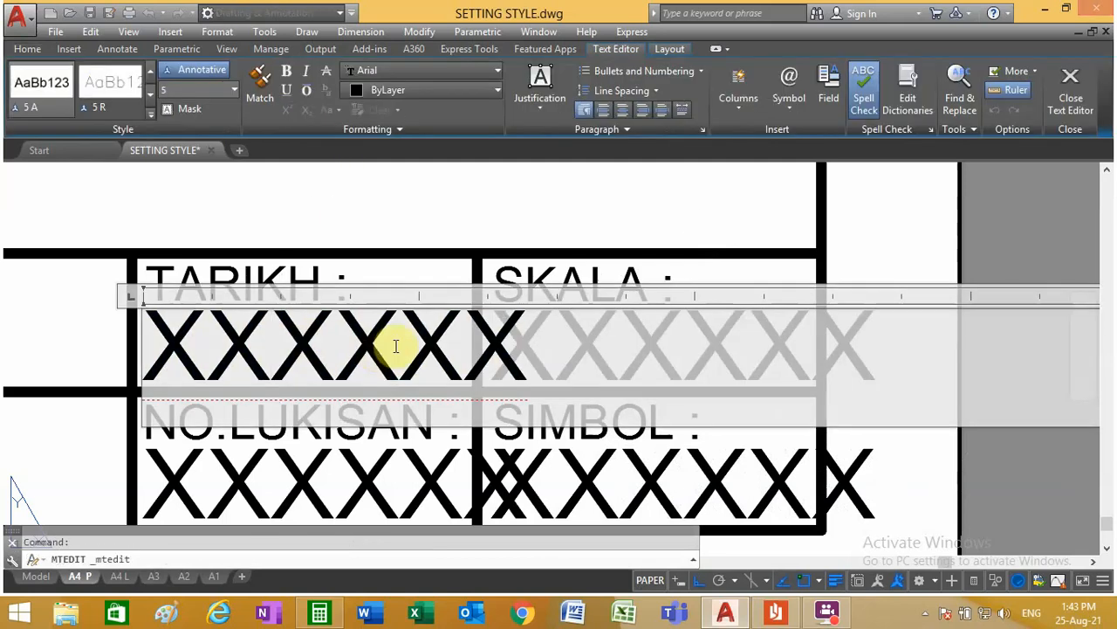
pyautogui.moveTo(419, 341); pyautogui.dragTo(524, 343)
pyautogui.press('Delete')
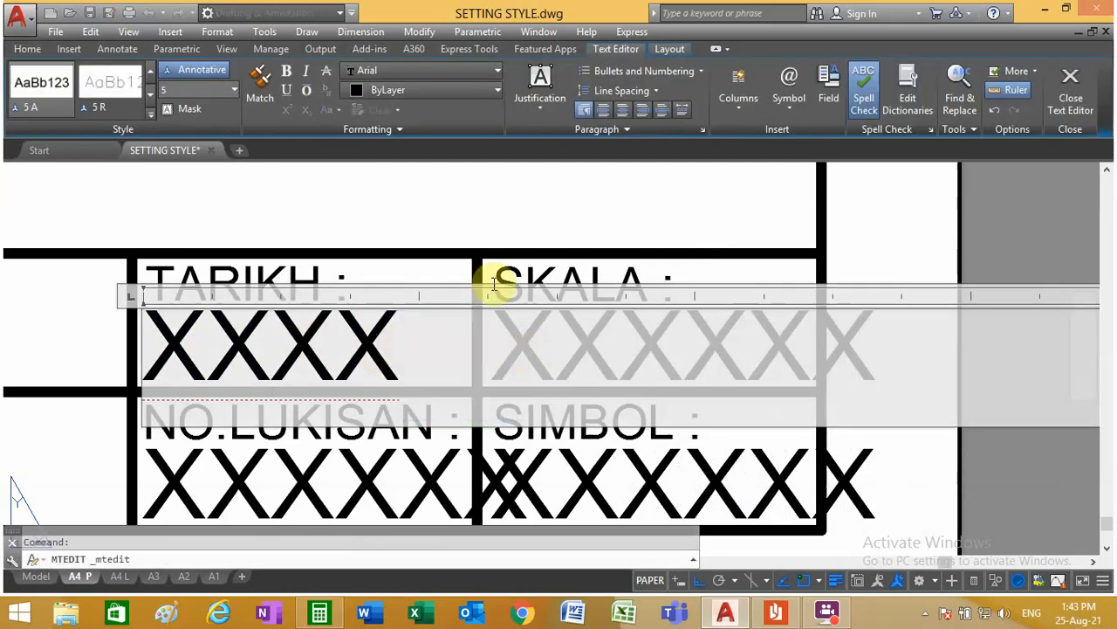
pyautogui.click(541, 336)
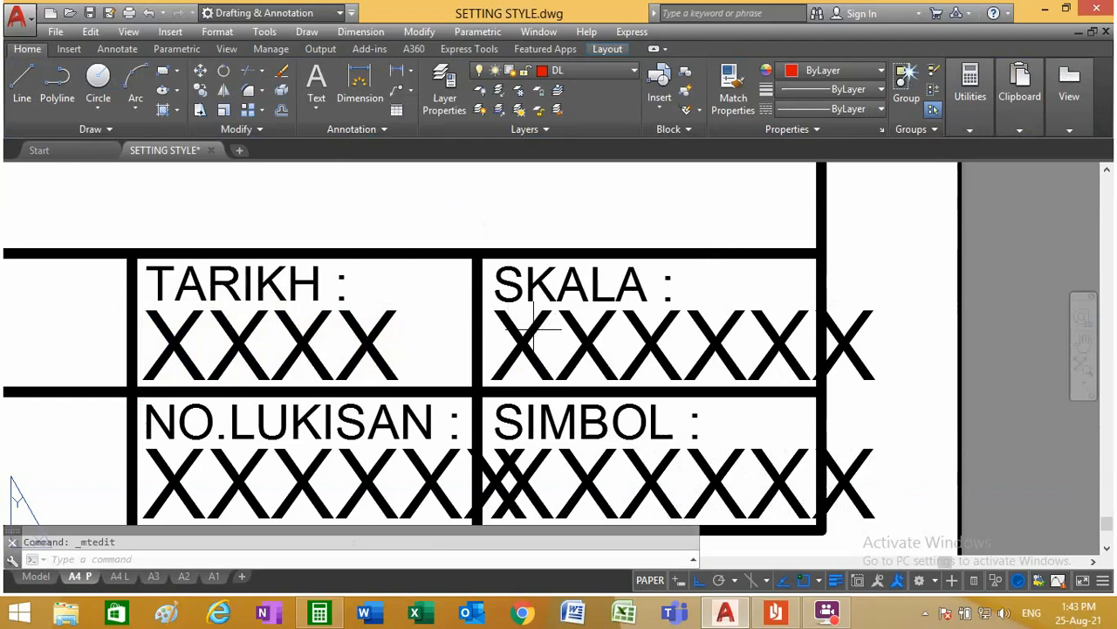
# Step: Shorten the placeholder text under SKALA to XXXX
pyautogui.click(537, 324)
pyautogui.doubleClick(529, 325)
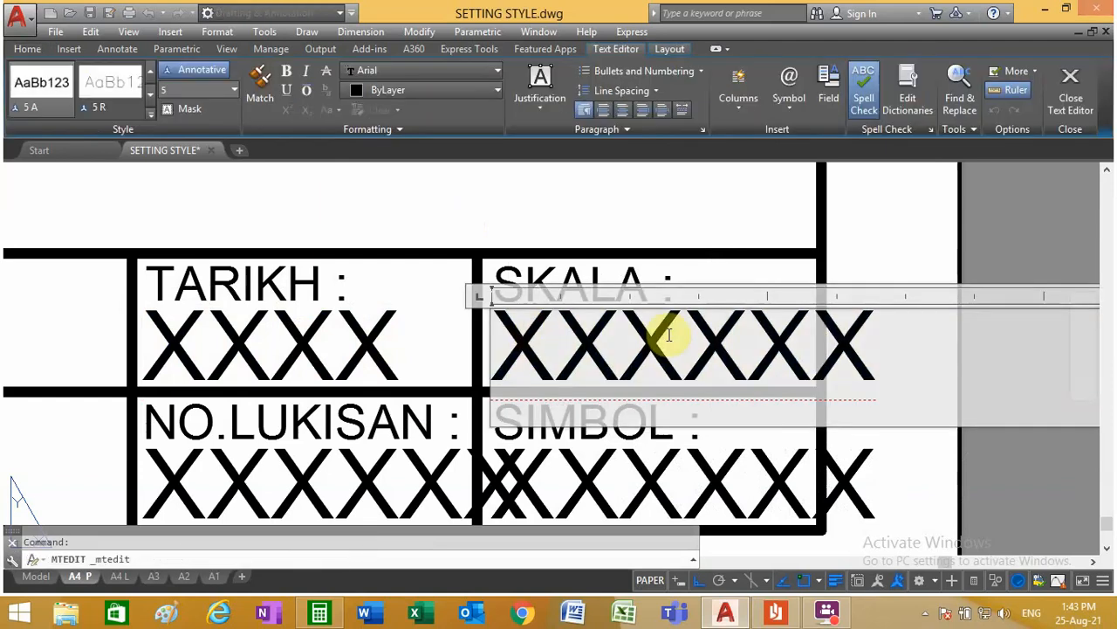
pyautogui.click(755, 340)
pyautogui.press('Delete')
pyautogui.press('Delete')
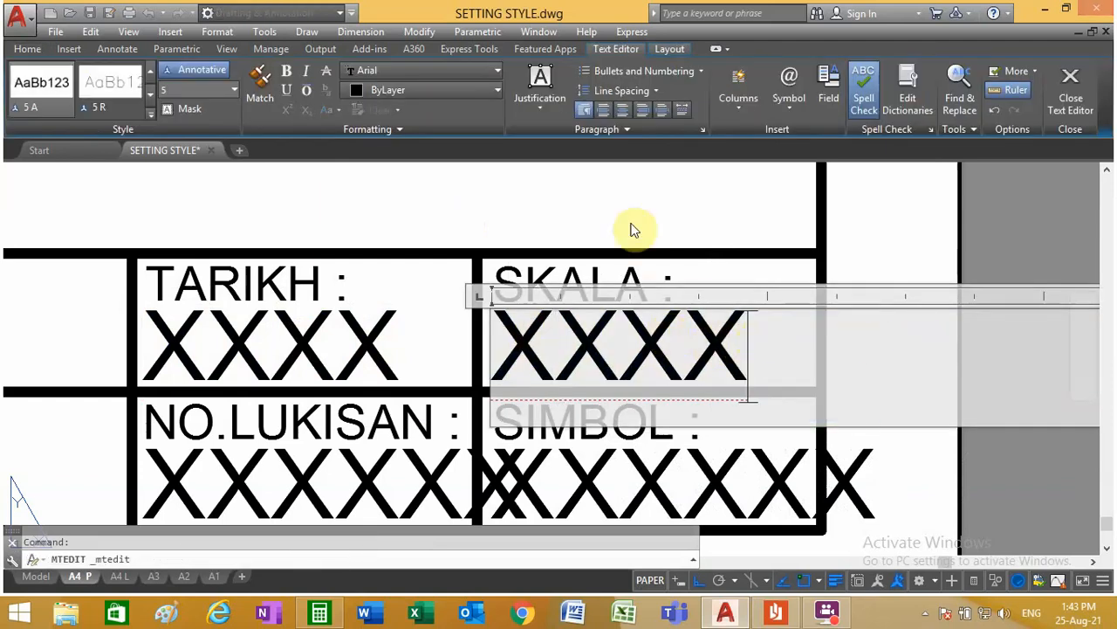
pyautogui.click(631, 220)
# Step: Shorten the placeholder text under NO.LUKISAN to XXXX
pyautogui.scroll(-3, 515, 354)
pyautogui.scroll(-2, 515, 353)
pyautogui.scroll(4, 413, 456)
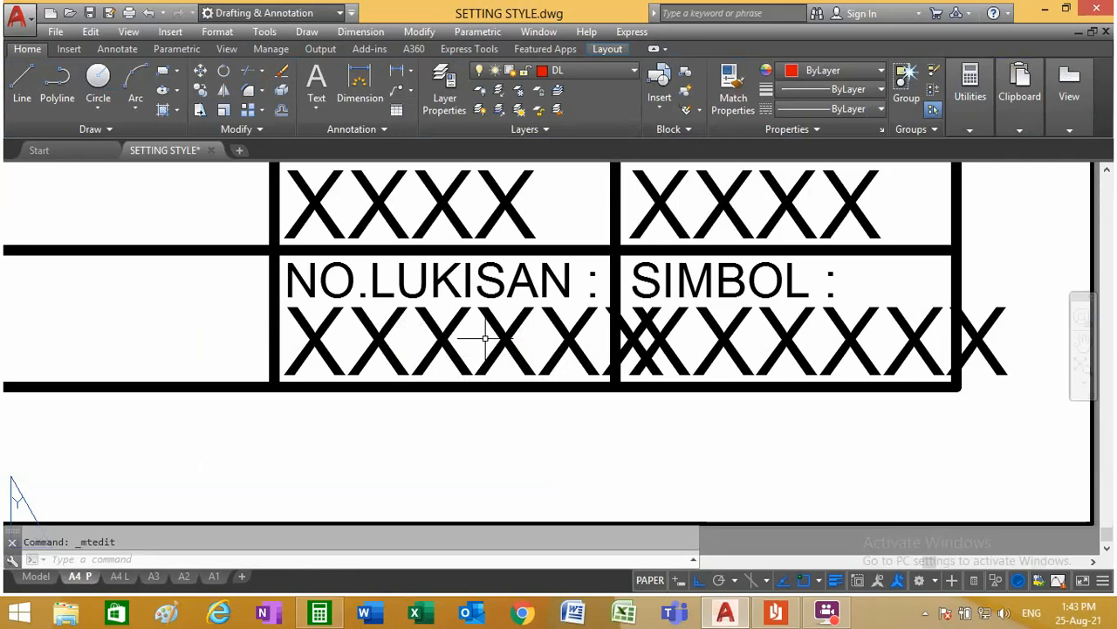
pyautogui.click(436, 325)
pyautogui.click(429, 331)
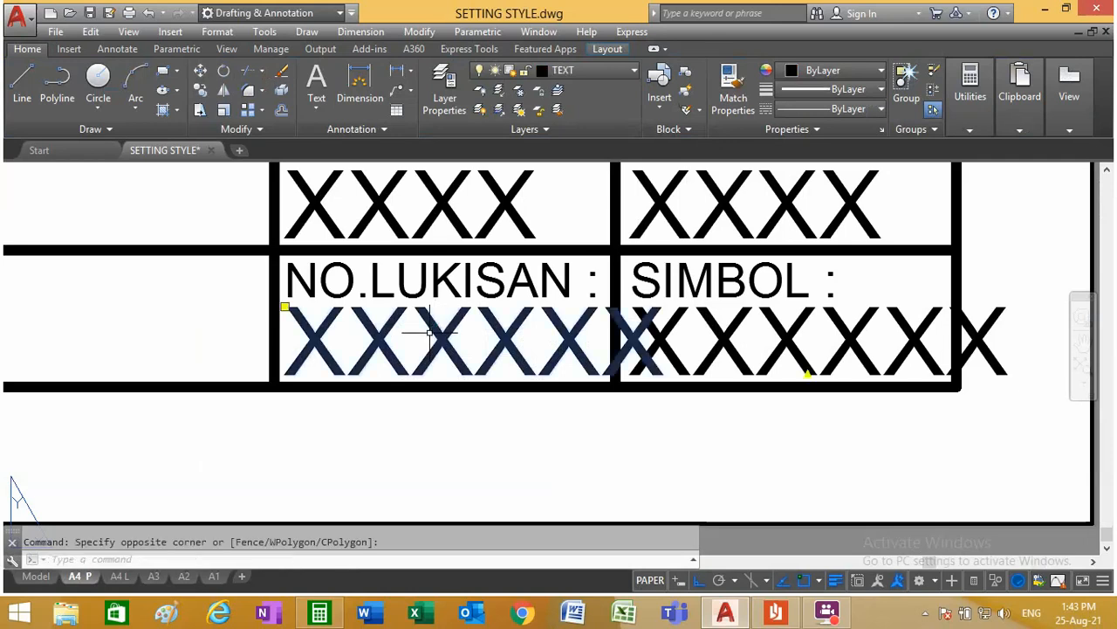
pyautogui.doubleClick(552, 330)
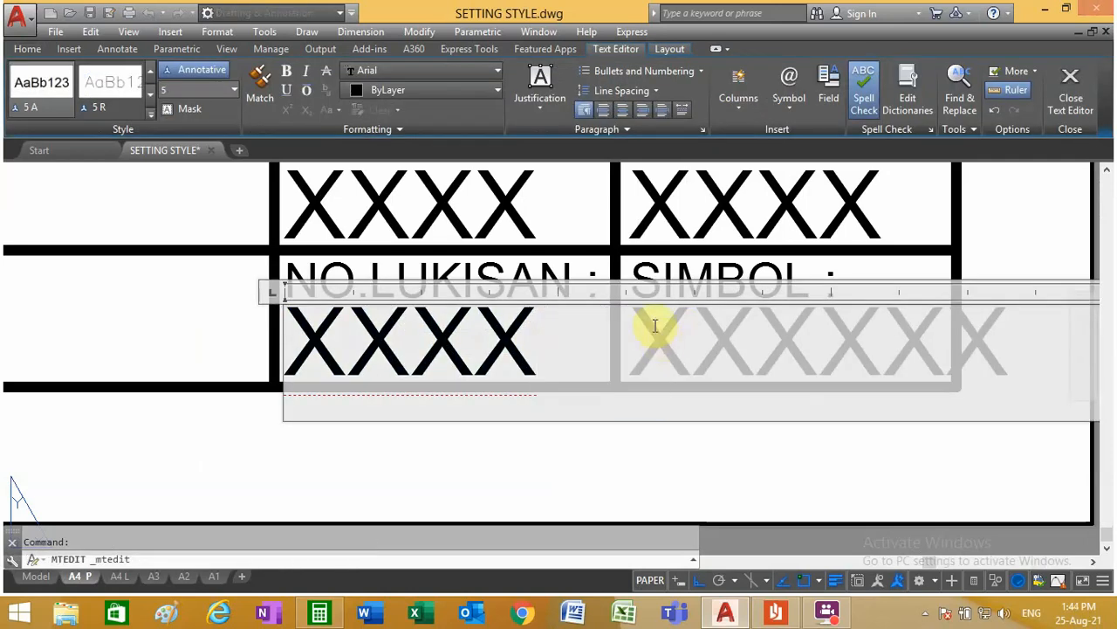
pyautogui.click(609, 220)
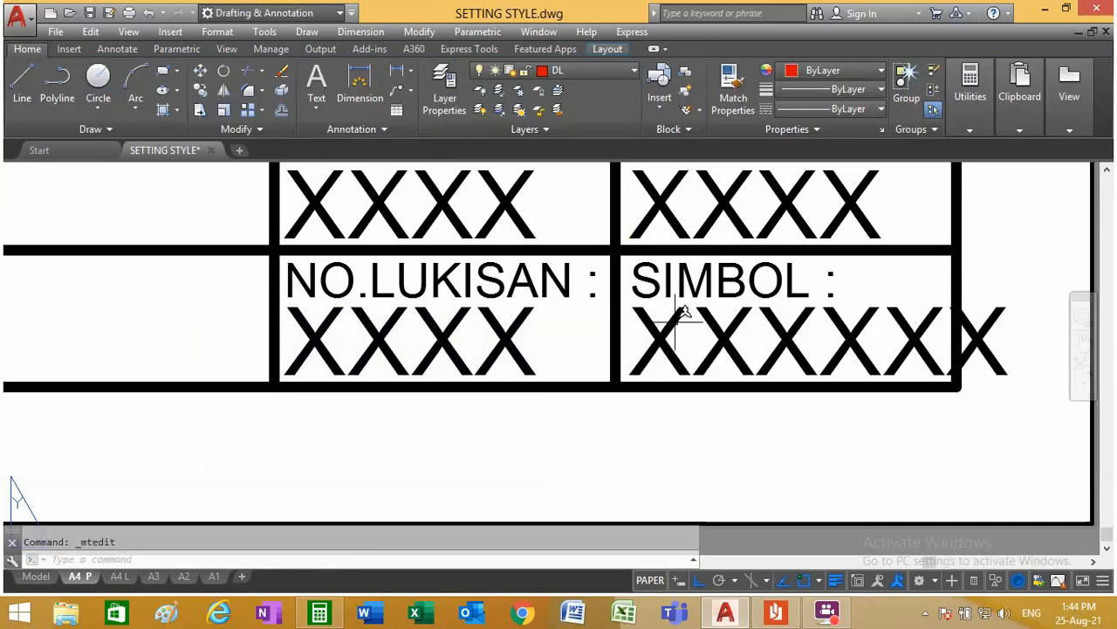
# Step: Try to remove the placeholder under SIMBOL by clearing its contents in the text editor
pyautogui.click(683, 312)
pyautogui.doubleClick(661, 341)
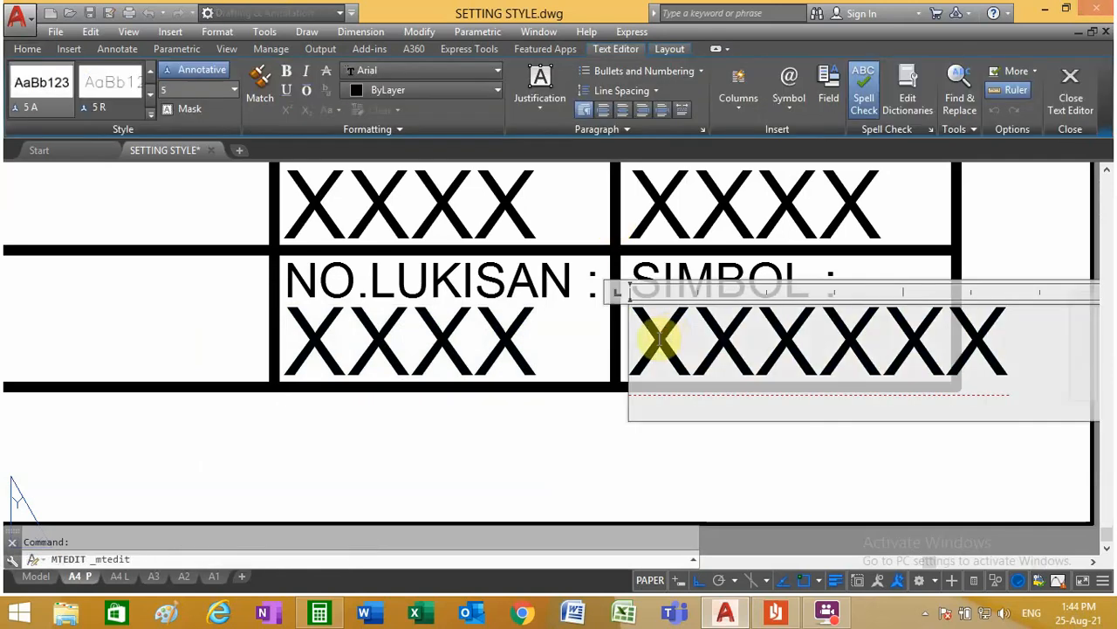
pyautogui.moveTo(653, 342); pyautogui.dragTo(1053, 318)
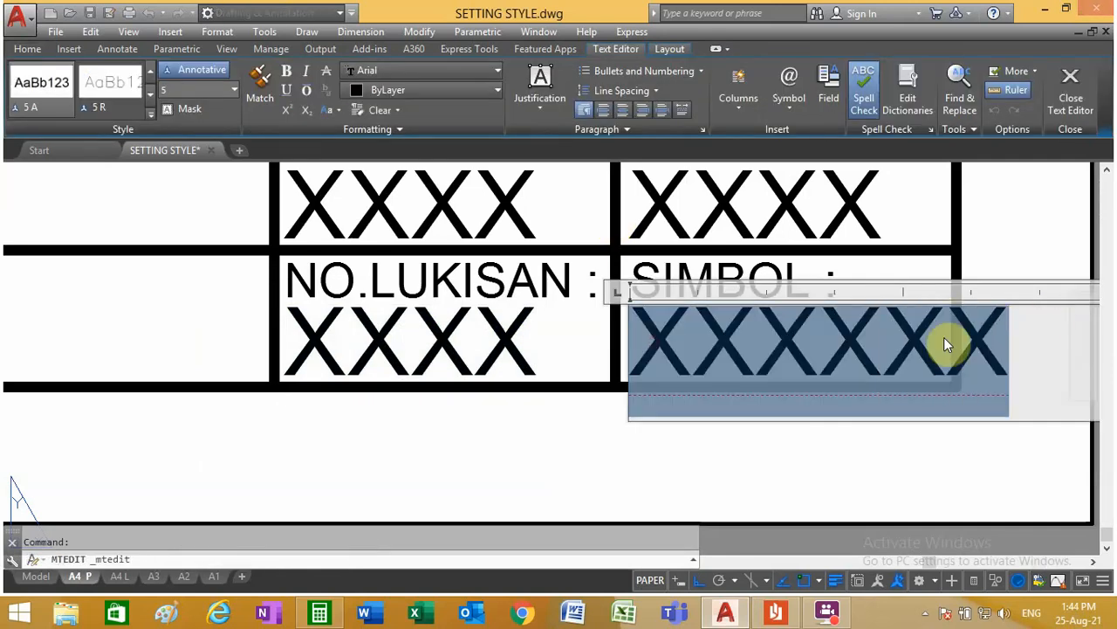
pyautogui.write('AS')
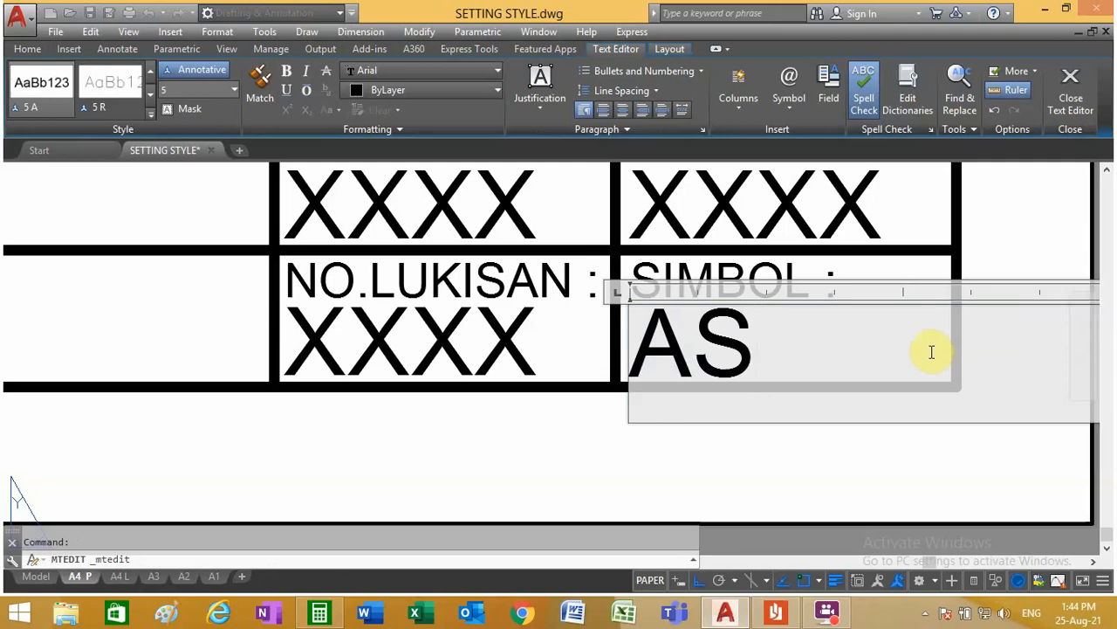
pyautogui.press('BackSpace')
pyautogui.press('BackSpace')
pyautogui.click(826, 251)
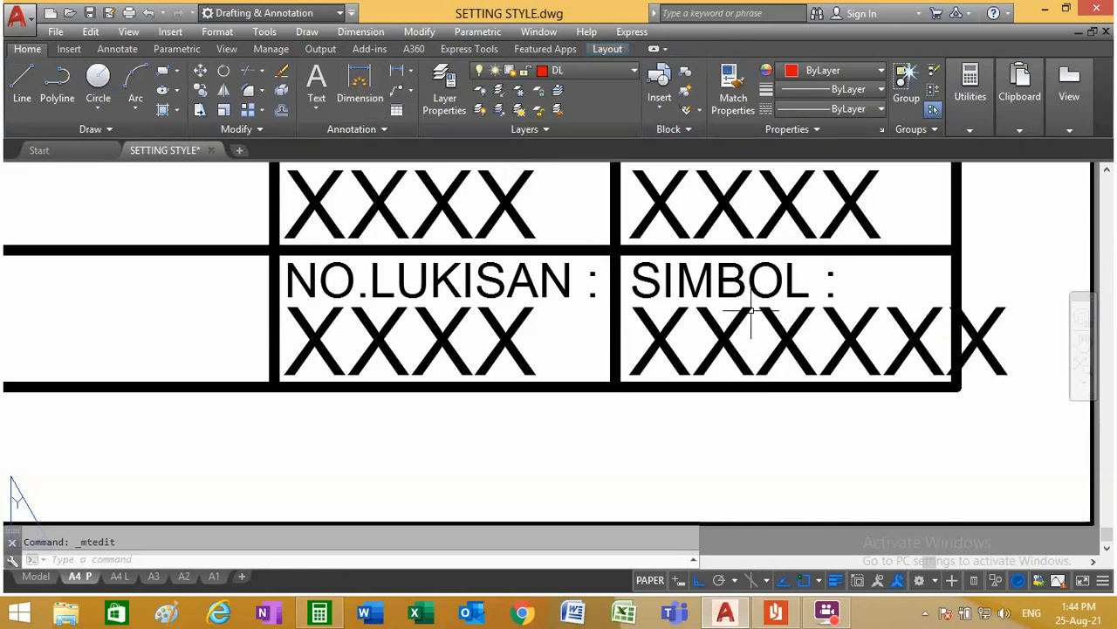
# Step: Erase the placeholder text object under SIMBOL
pyautogui.click(281, 71)
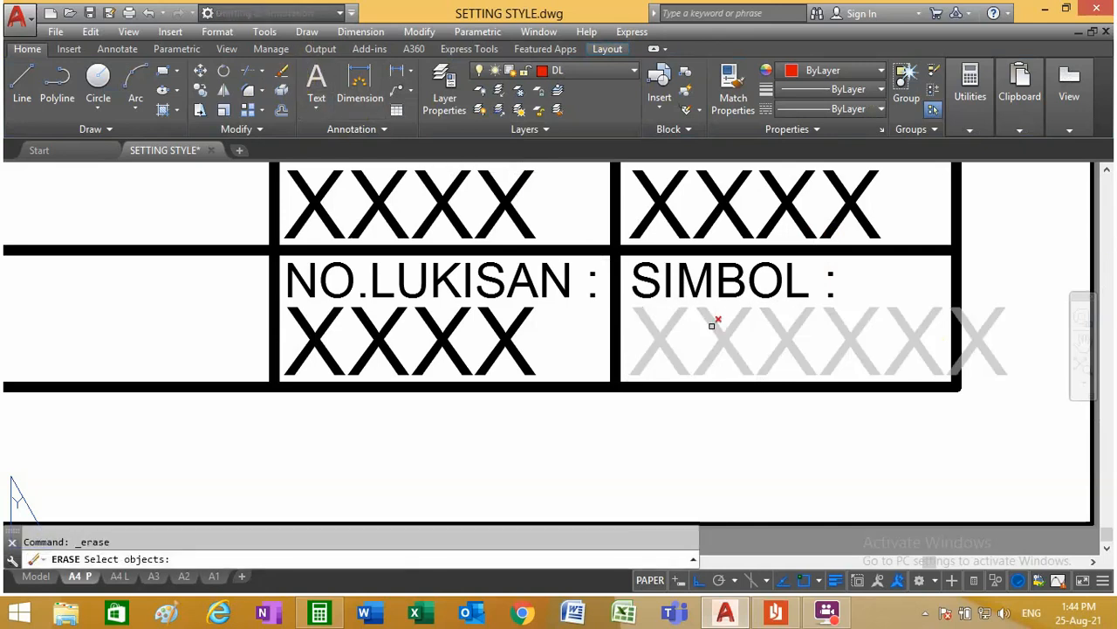
pyautogui.click(714, 323)
pyautogui.press('Return')
pyautogui.scroll(-5, 714, 332)
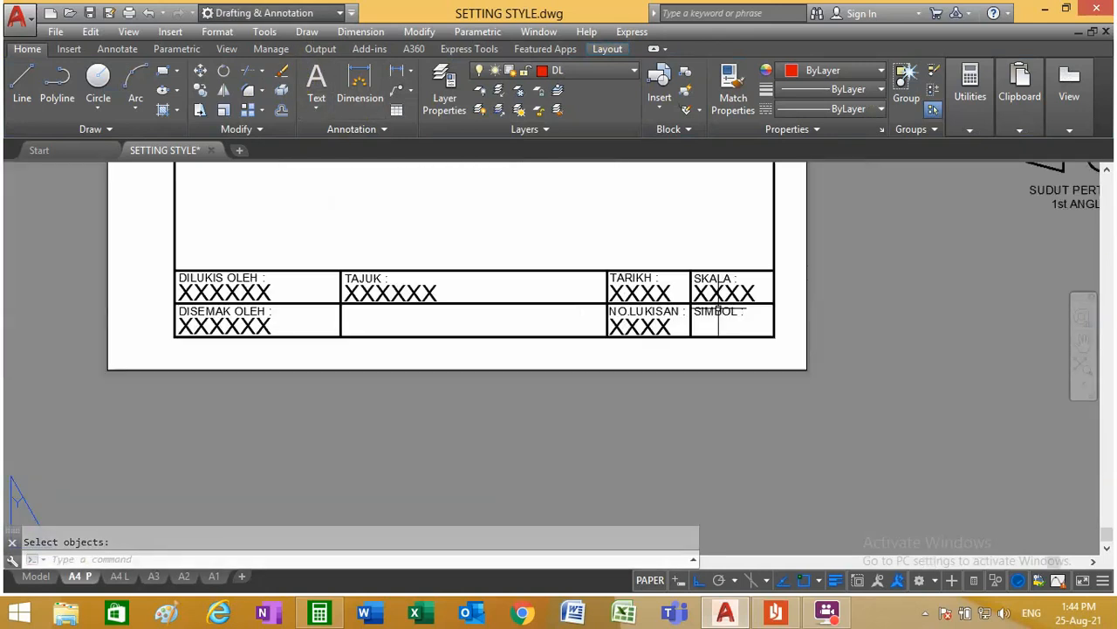
pyautogui.scroll(4, 717, 262)
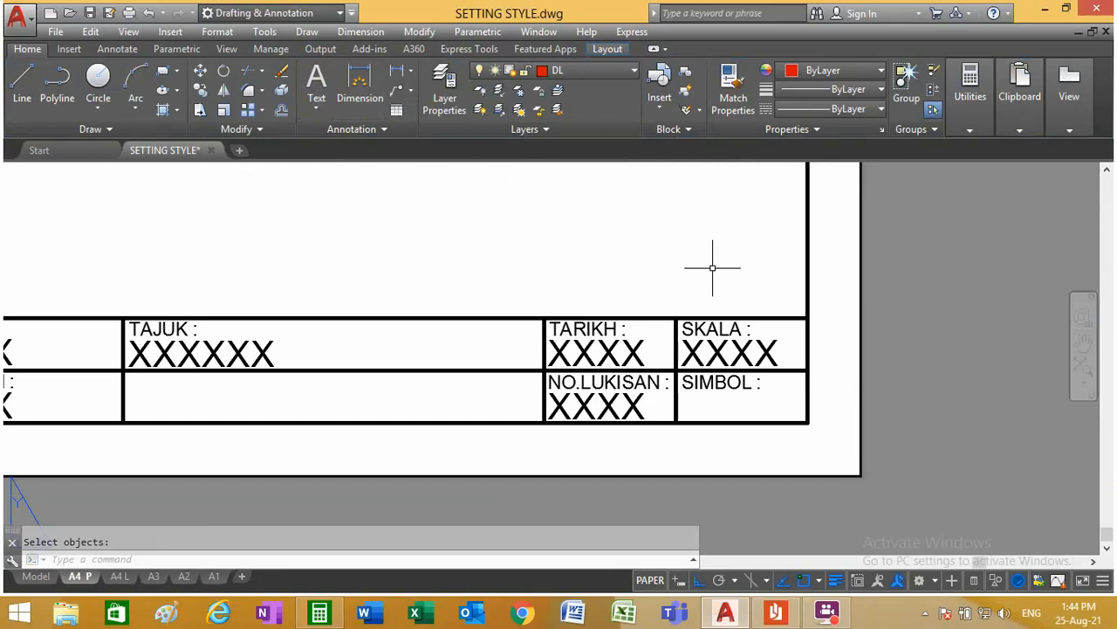
pyautogui.scroll(-2, 713, 268)
pyautogui.scroll(2, 384, 339)
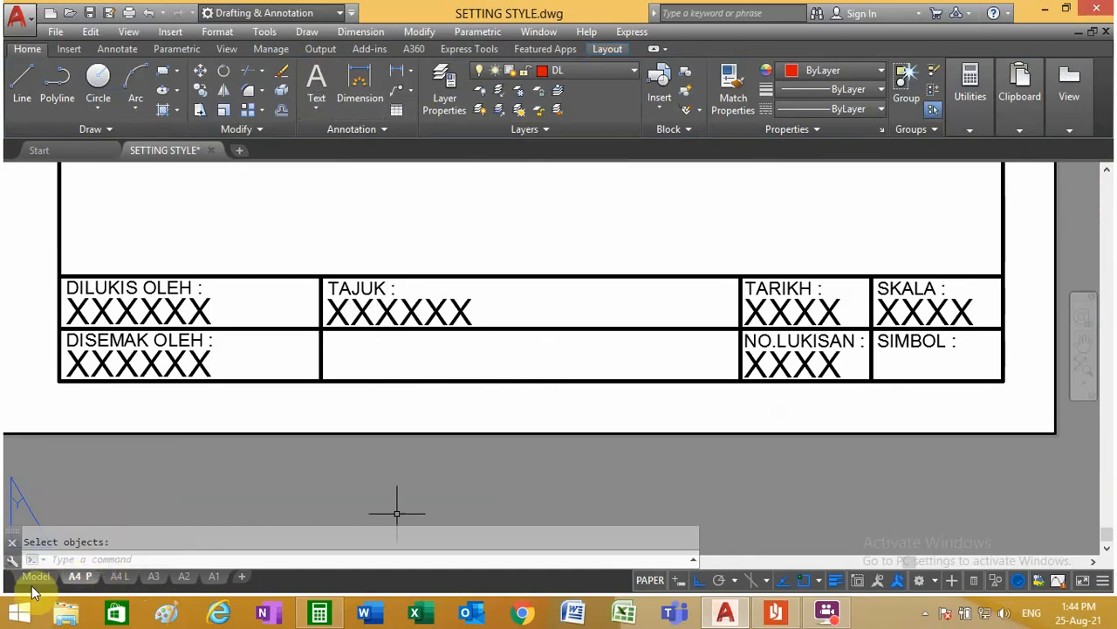
pyautogui.click(42, 578)
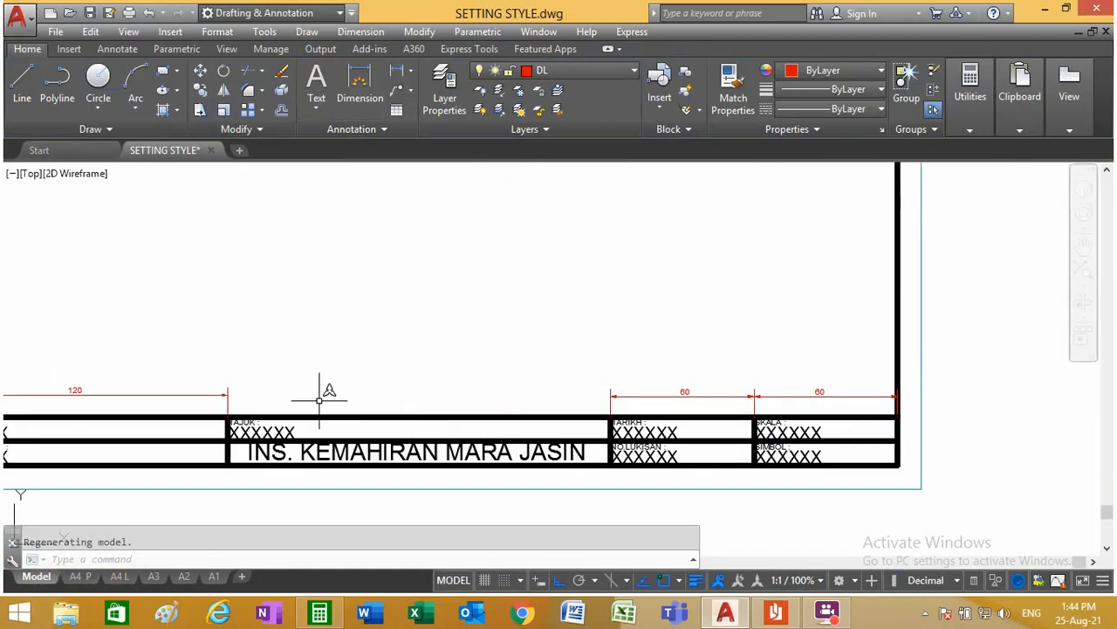
pyautogui.click(200, 90)
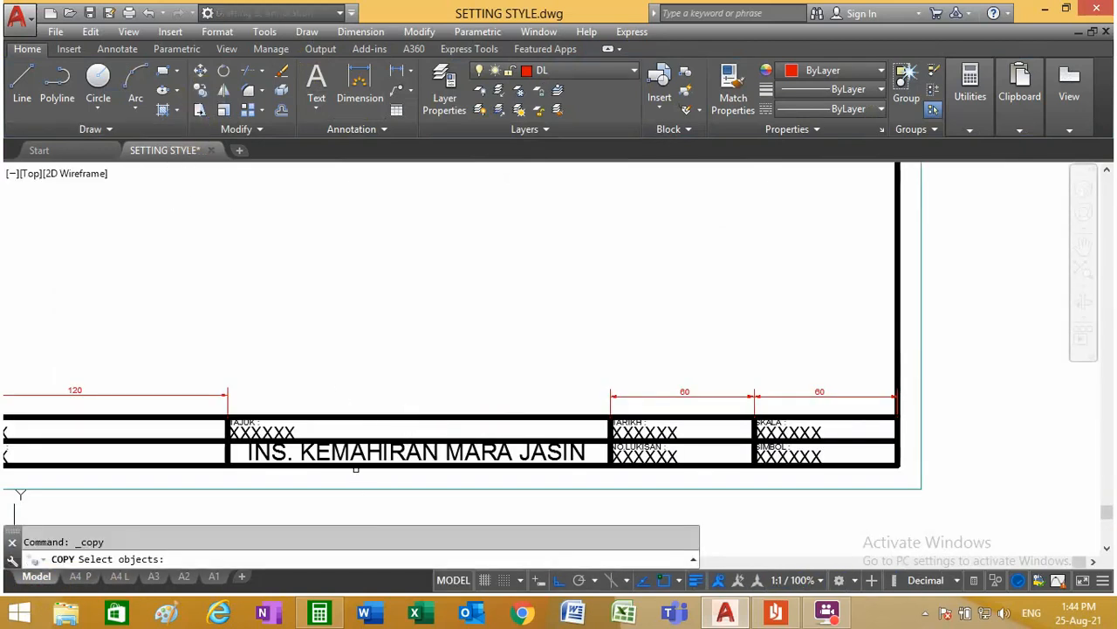
pyautogui.click(356, 449)
pyautogui.press('Return')
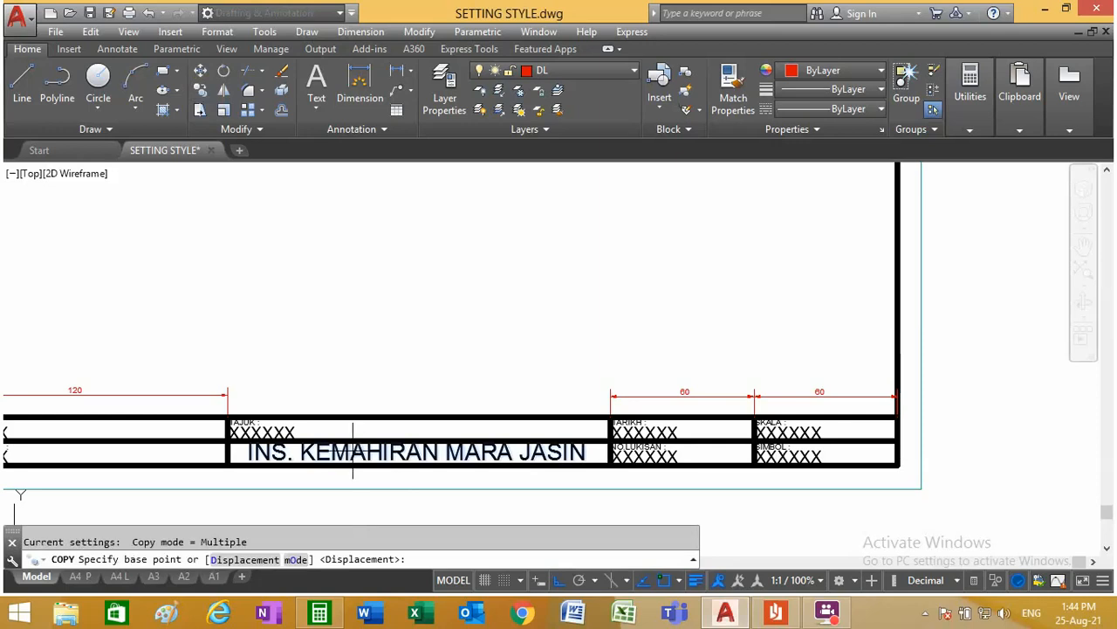
pyautogui.press('Escape')
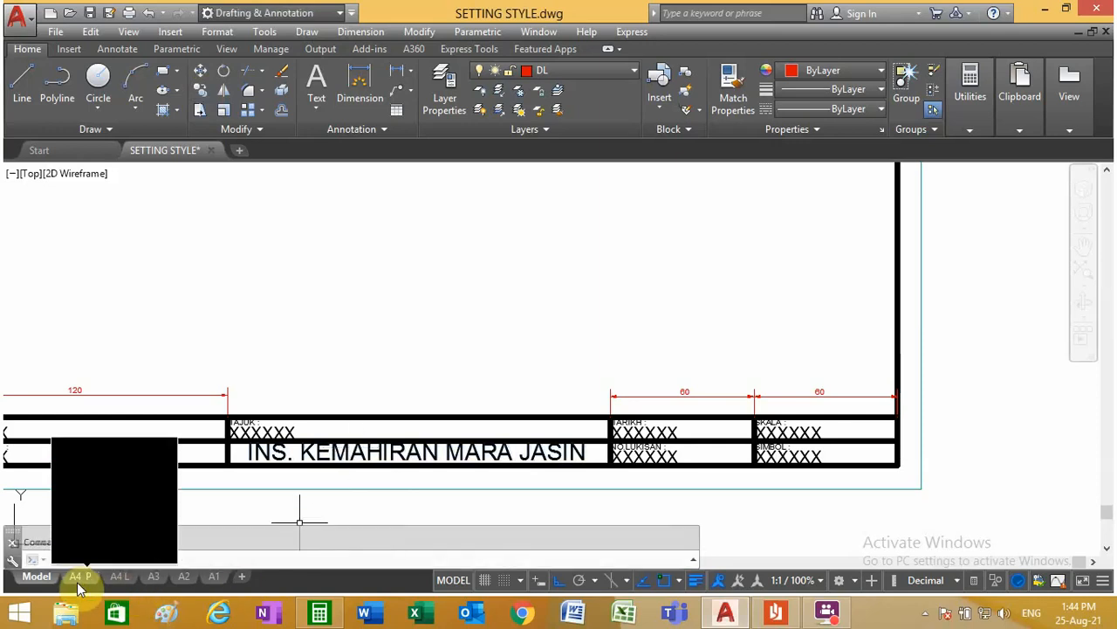
pyautogui.click(77, 578)
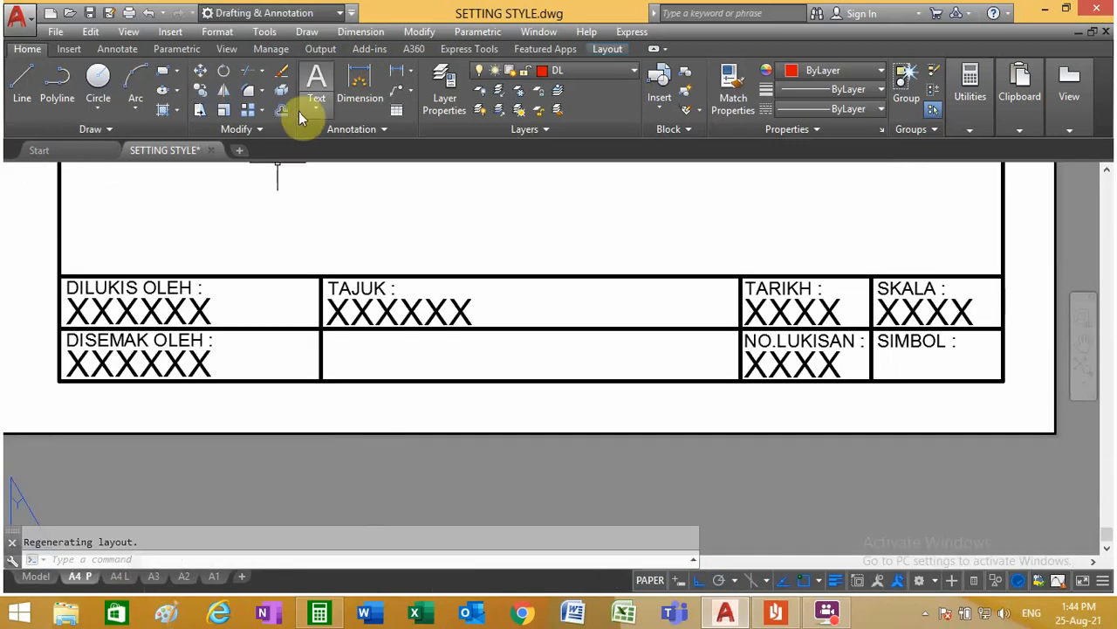
# Step: Make OL the current layer and add the multiline text IKM JASIN in style 7 A in the empty cell below TAJUK
pyautogui.click(577, 69)
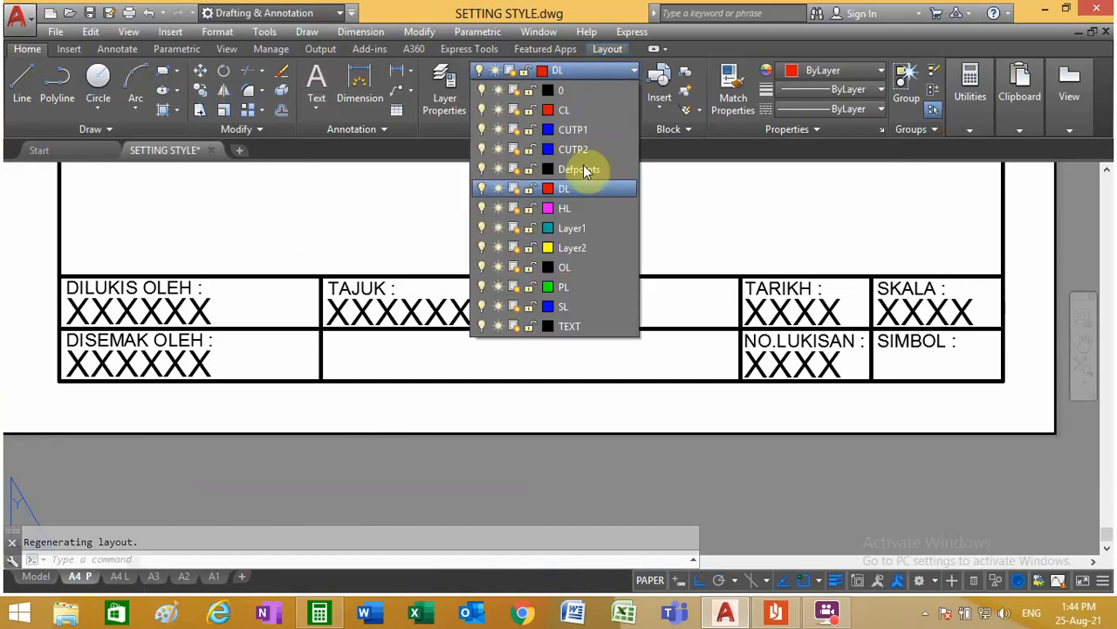
pyautogui.click(591, 269)
pyautogui.click(319, 84)
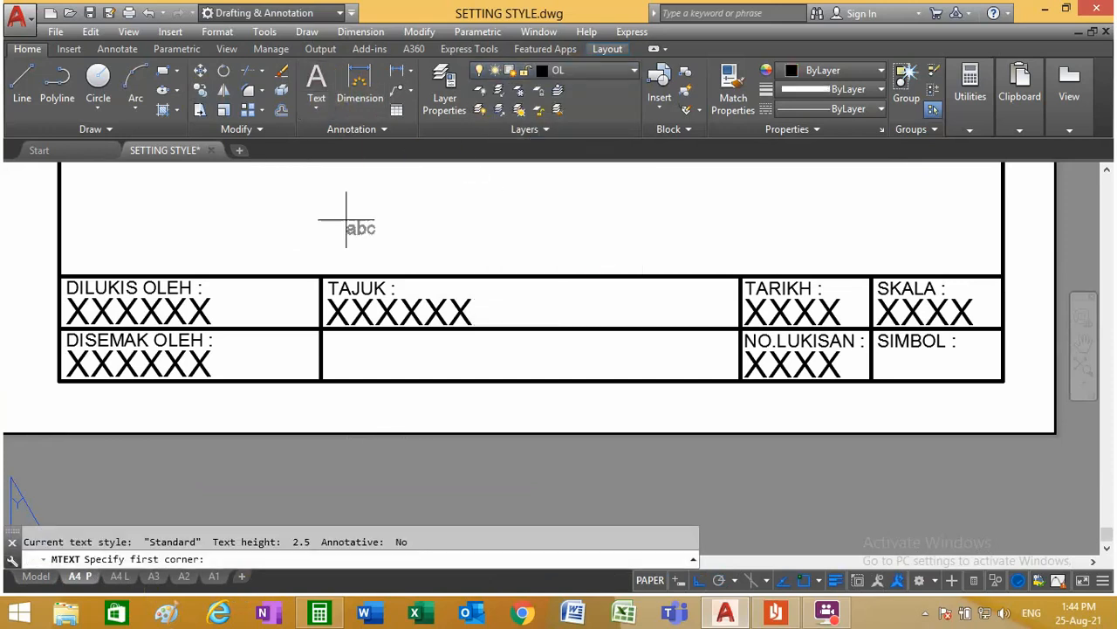
pyautogui.click(322, 331)
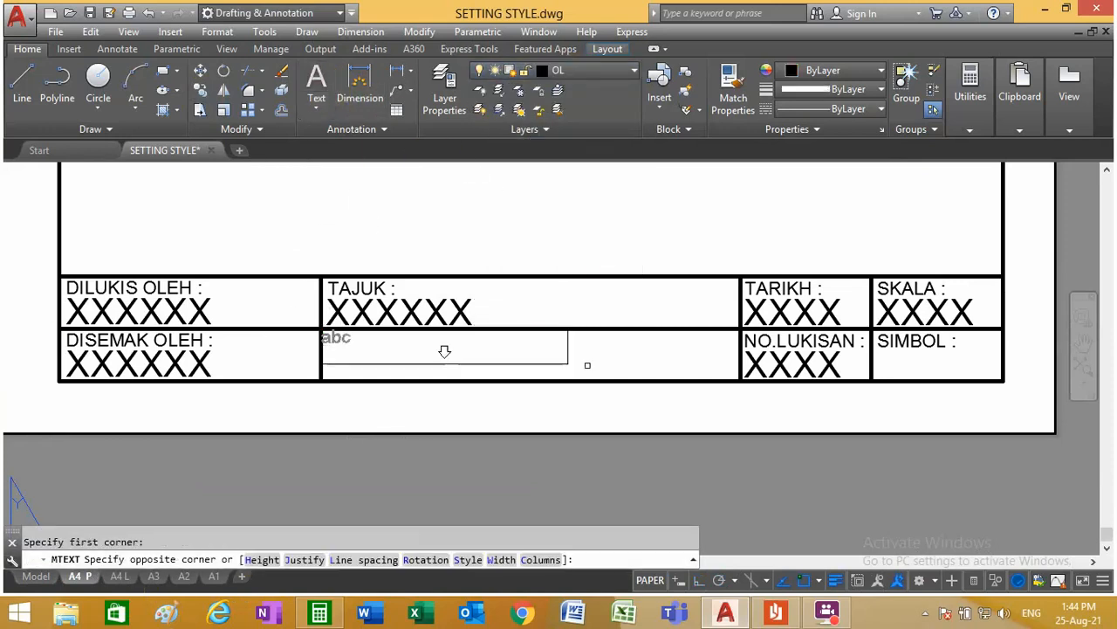
pyautogui.click(533, 364)
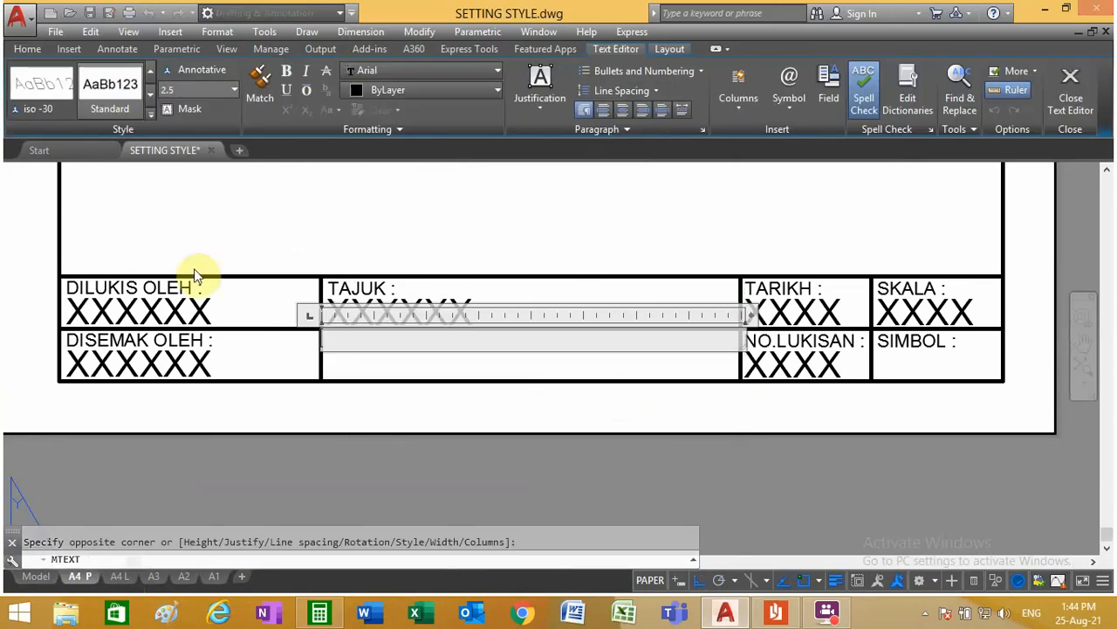
pyautogui.click(151, 111)
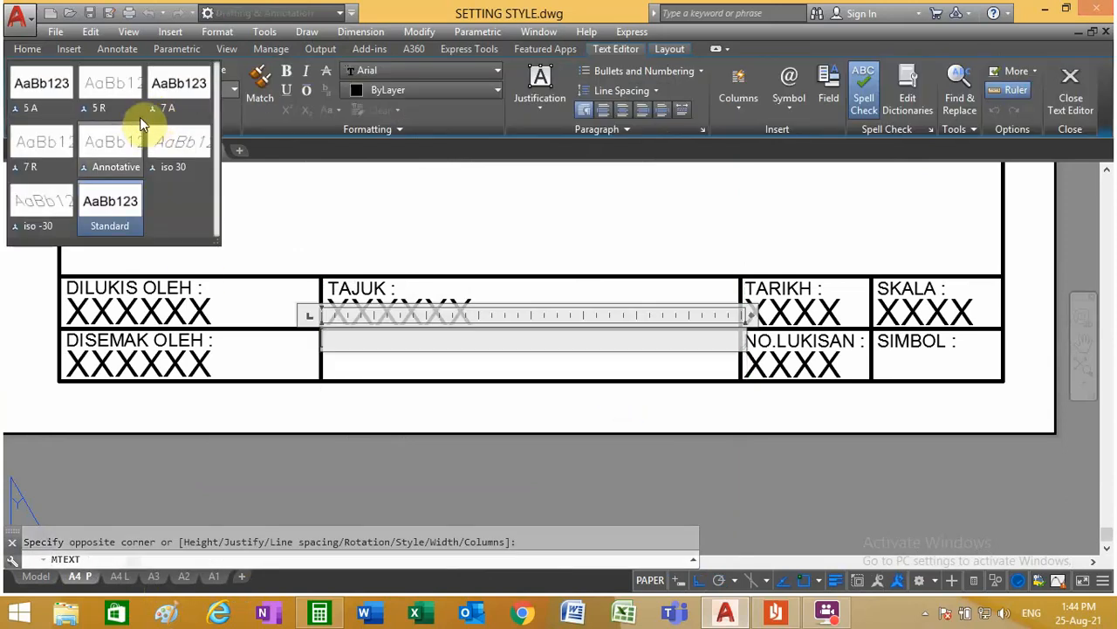
pyautogui.click(166, 96)
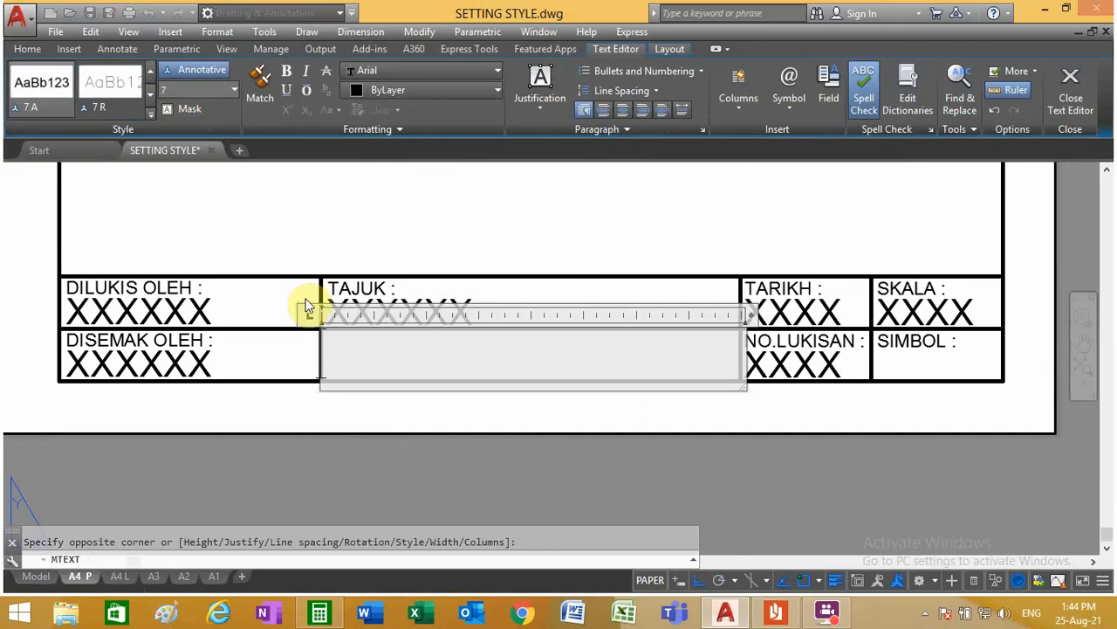
pyautogui.write('IKM JASIN')
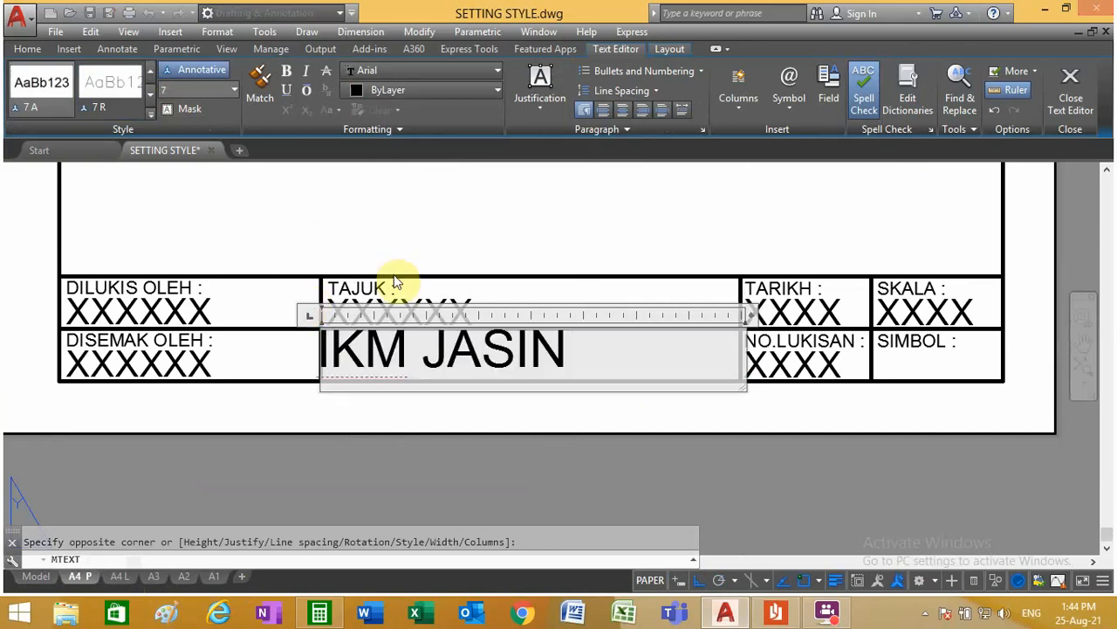
pyautogui.click(481, 249)
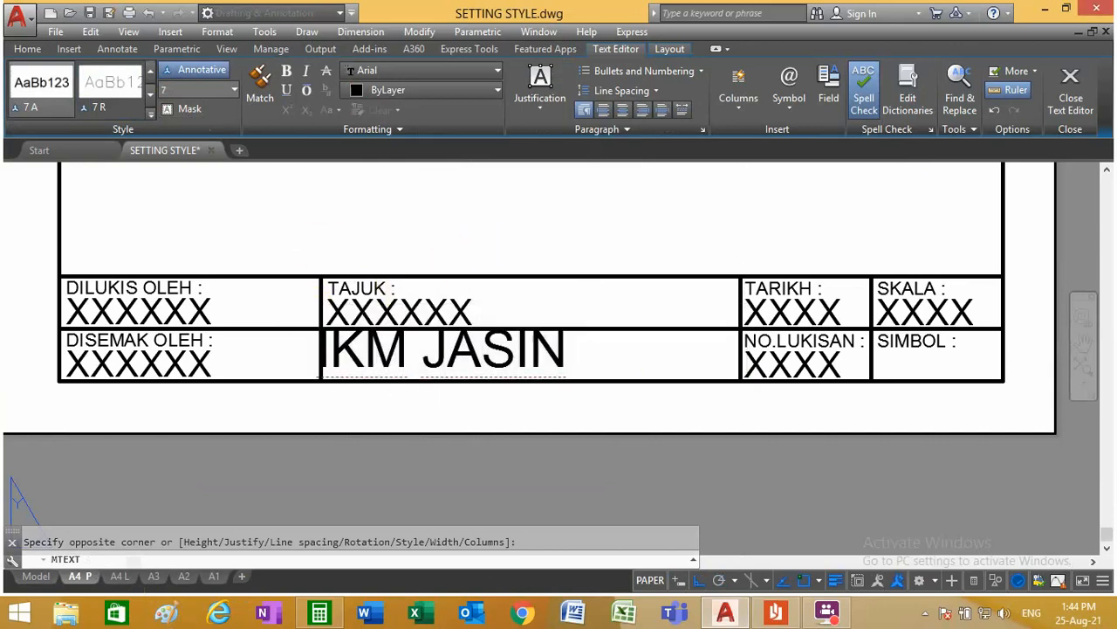
# Step: Move the IKM JASIN text to the middle of its title block cell with Ortho off
pyautogui.click(203, 70)
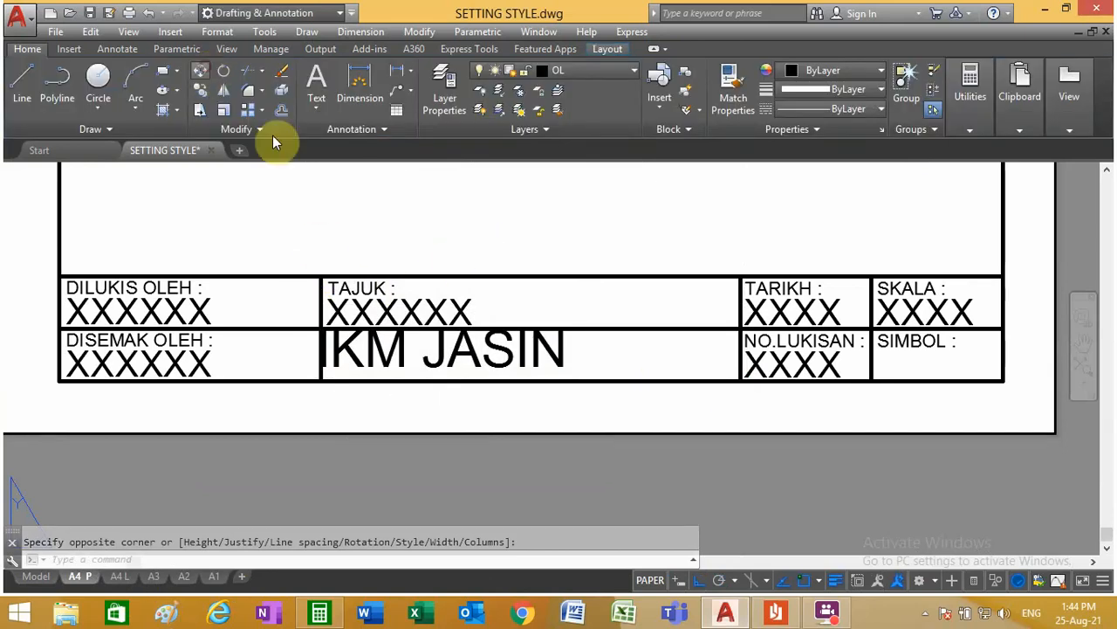
pyautogui.click(503, 340)
pyautogui.press('Return')
pyautogui.click(500, 343)
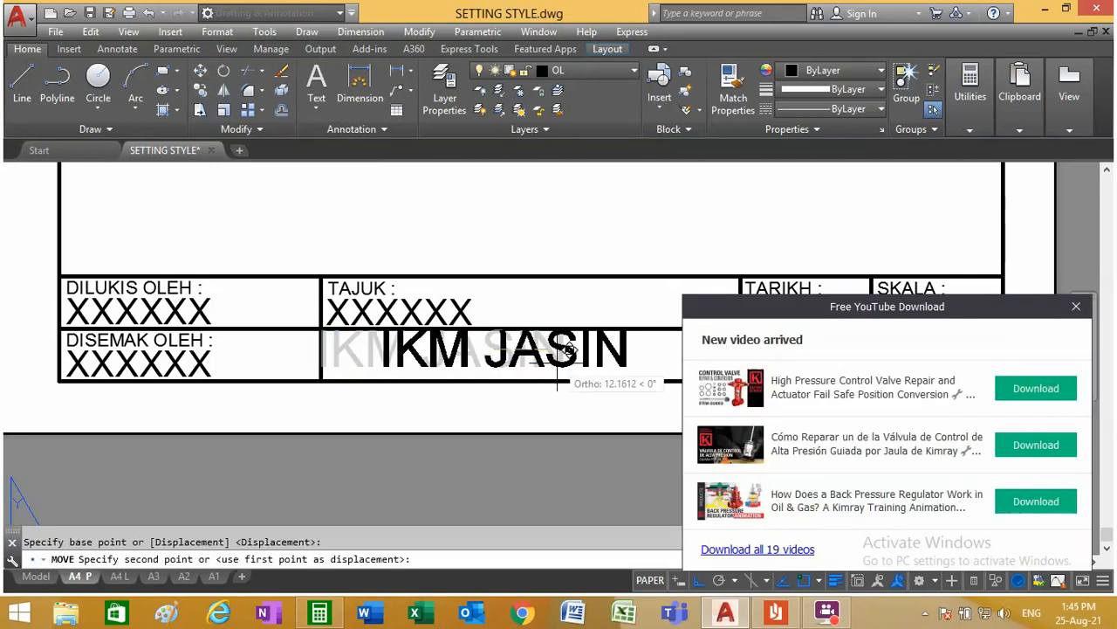
pyautogui.scroll(4, 568, 350)
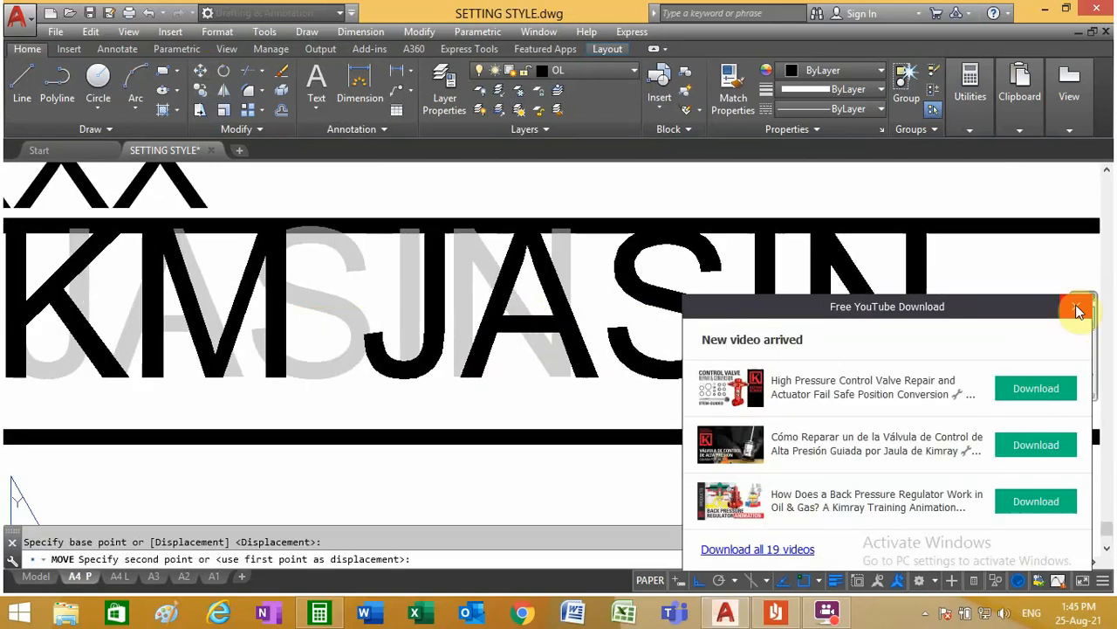
pyautogui.scroll(-3, 668, 353)
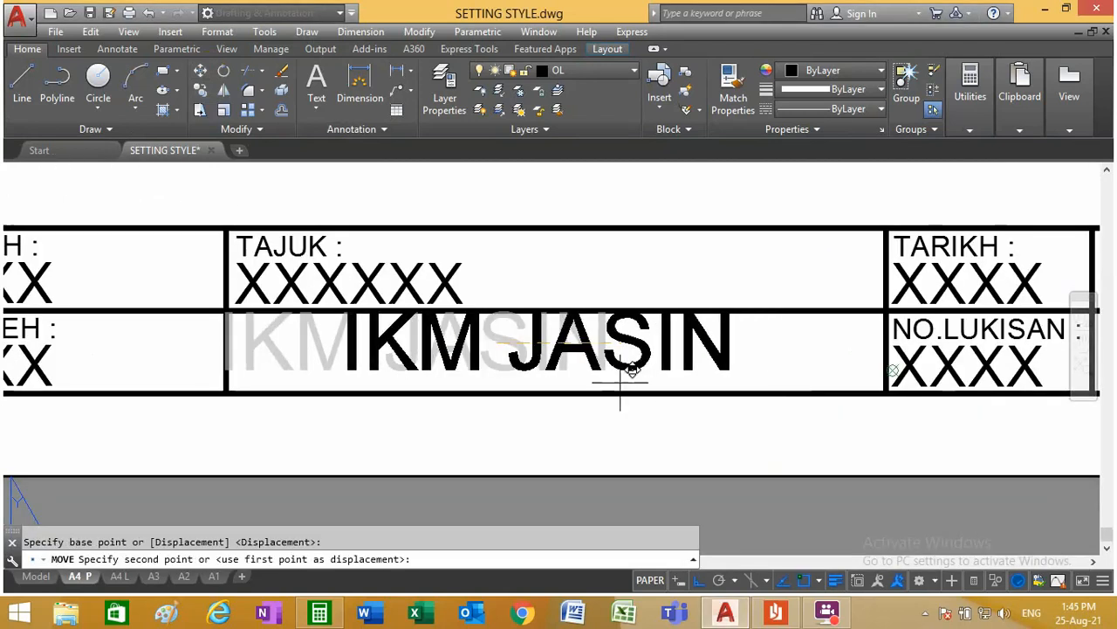
pyautogui.press('F8')
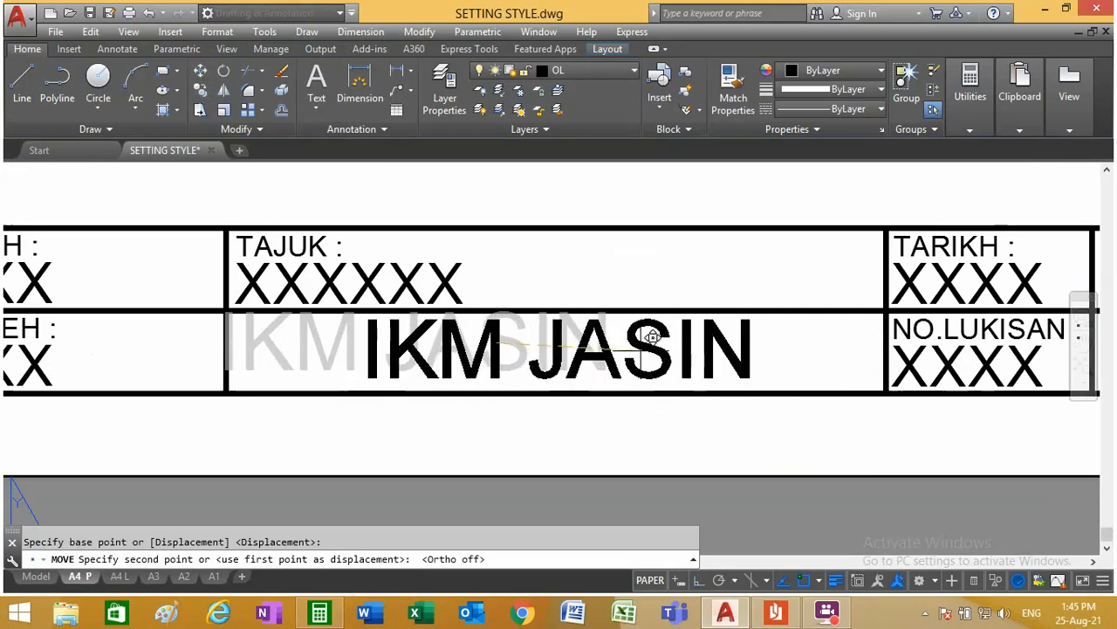
pyautogui.click(653, 340)
# Step: Replace the placeholder under TARIKH with 250821
pyautogui.scroll(-4, 638, 354)
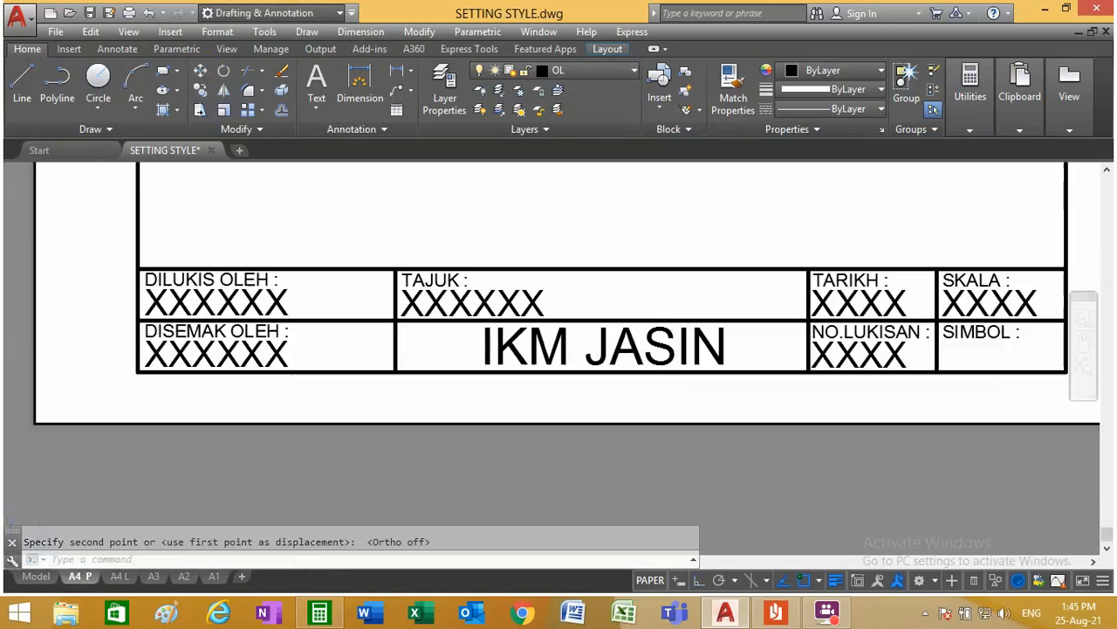
pyautogui.scroll(2, 411, 336)
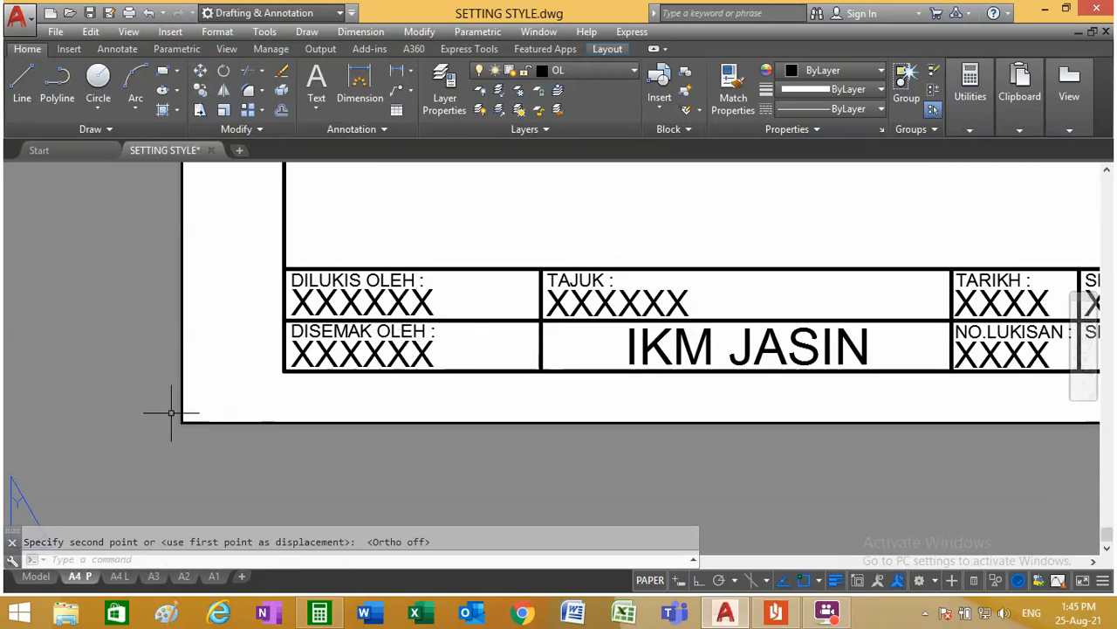
pyautogui.scroll(-2, 386, 376)
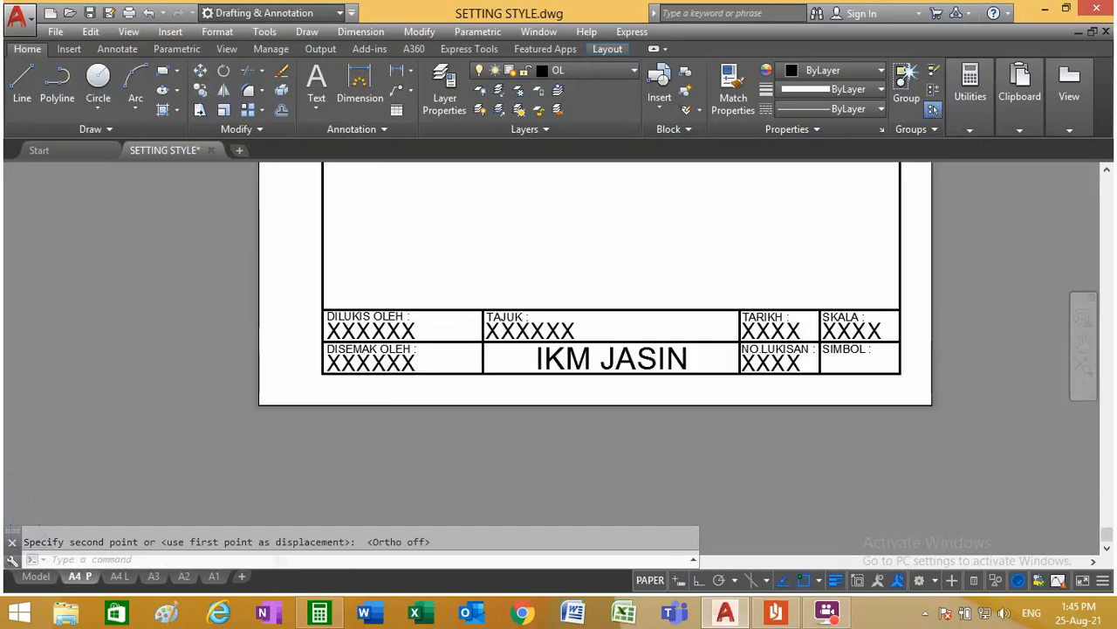
pyautogui.scroll(4, 879, 350)
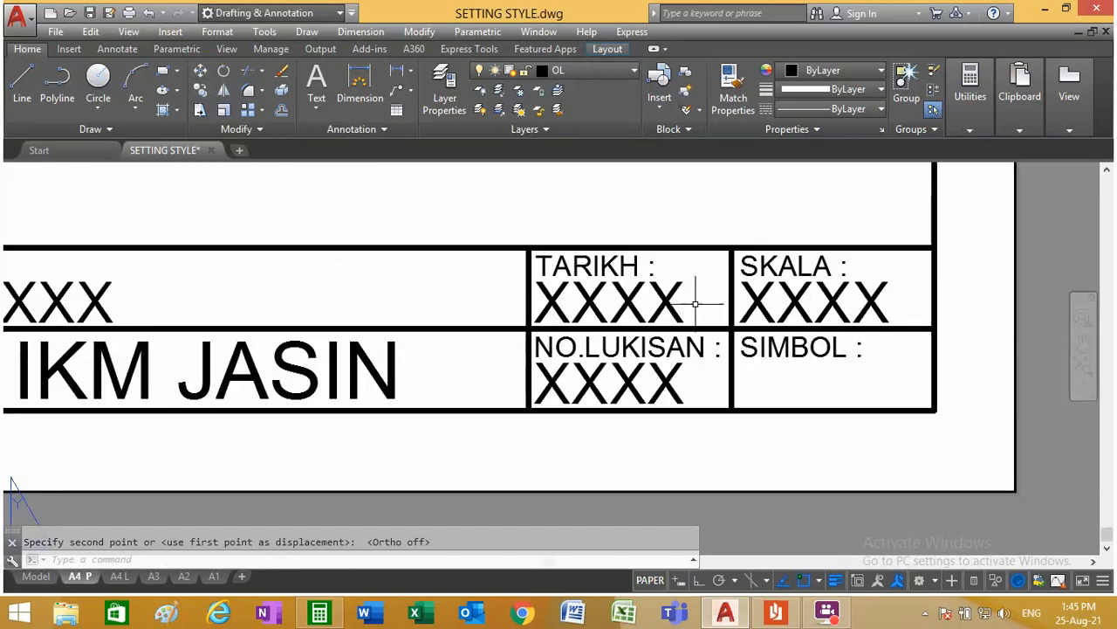
pyautogui.doubleClick(628, 300)
pyautogui.moveTo(686, 299); pyautogui.dragTo(494, 317)
pyautogui.write('250')
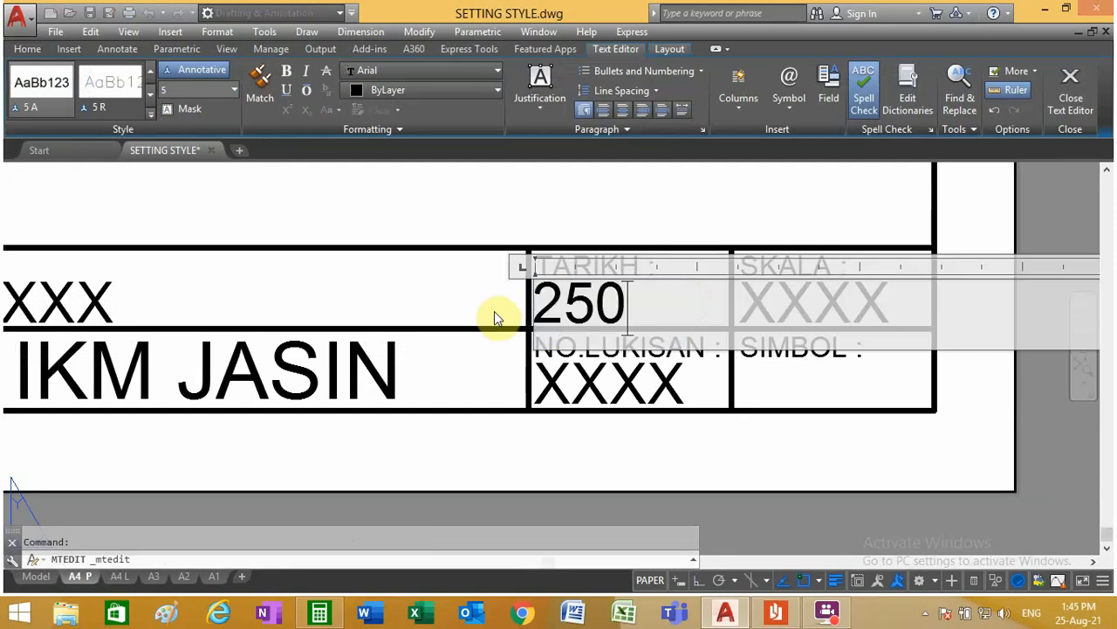
pyautogui.write('821')
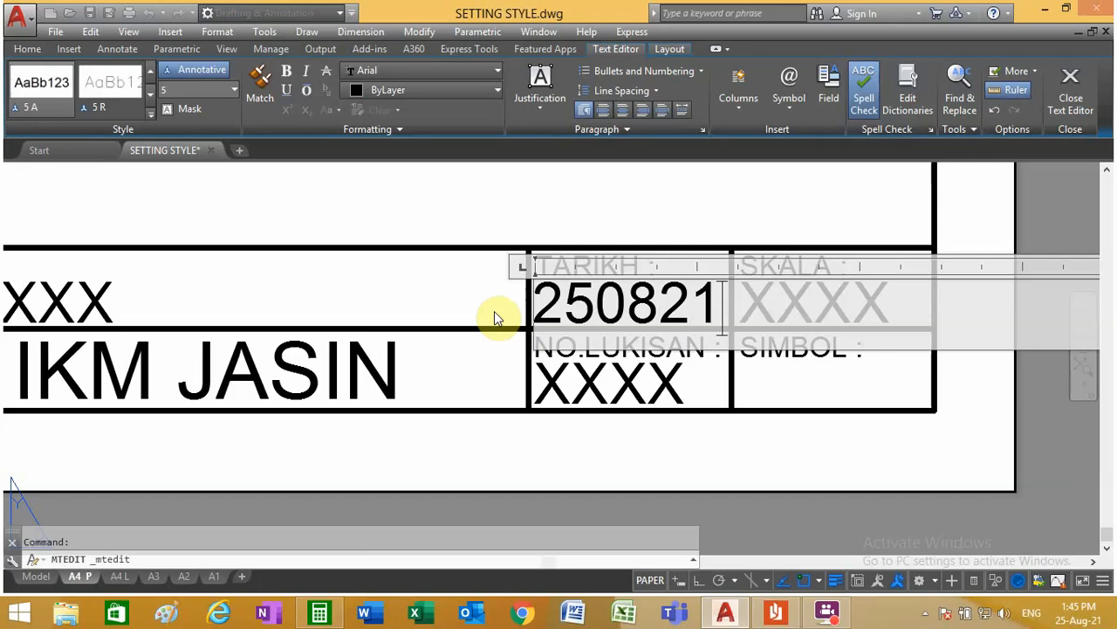
pyautogui.click(545, 221)
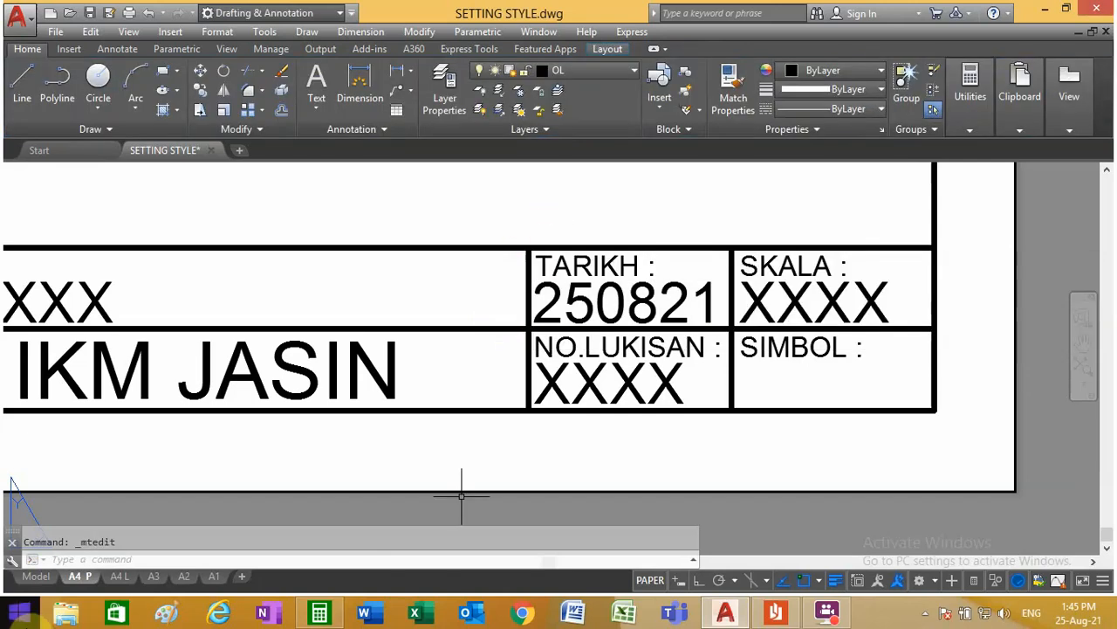
# Step: Replace the placeholder under SKALA with 1:1
pyautogui.doubleClick(812, 297)
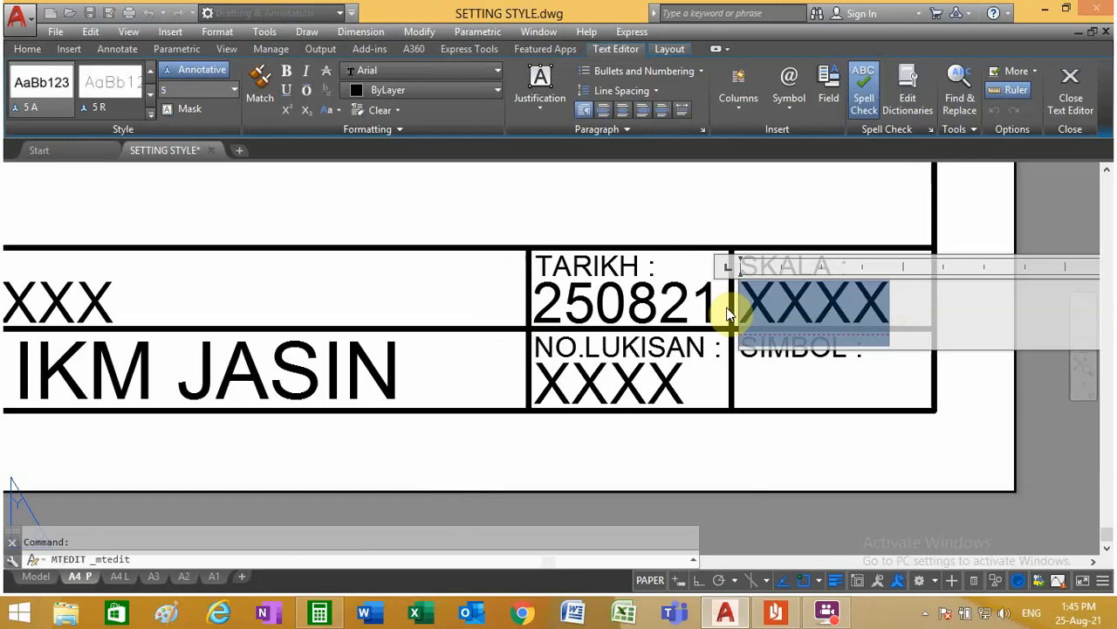
pyautogui.write('1')
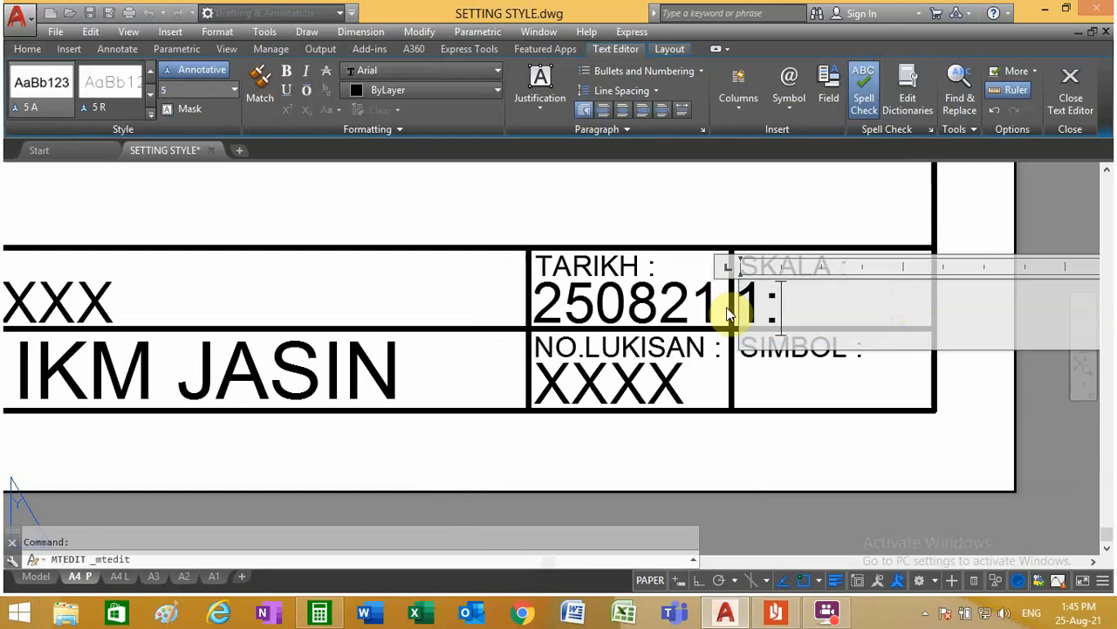
pyautogui.write(':1')
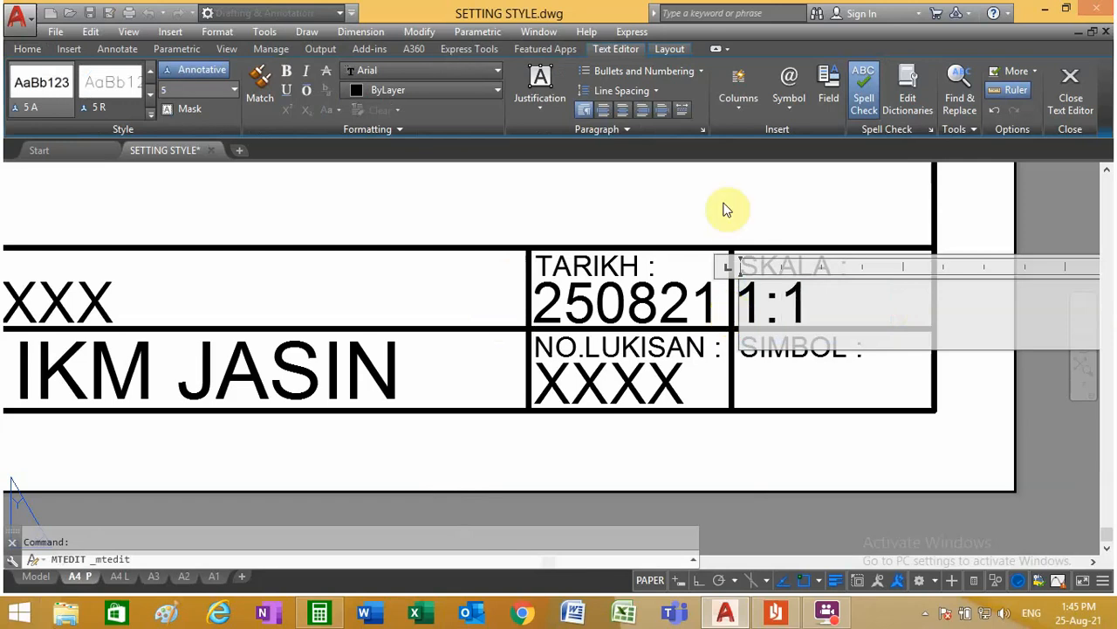
pyautogui.click(690, 295)
# Step: Replace the placeholder under NO.LUKISAN with CAD/02
pyautogui.doubleClick(656, 379)
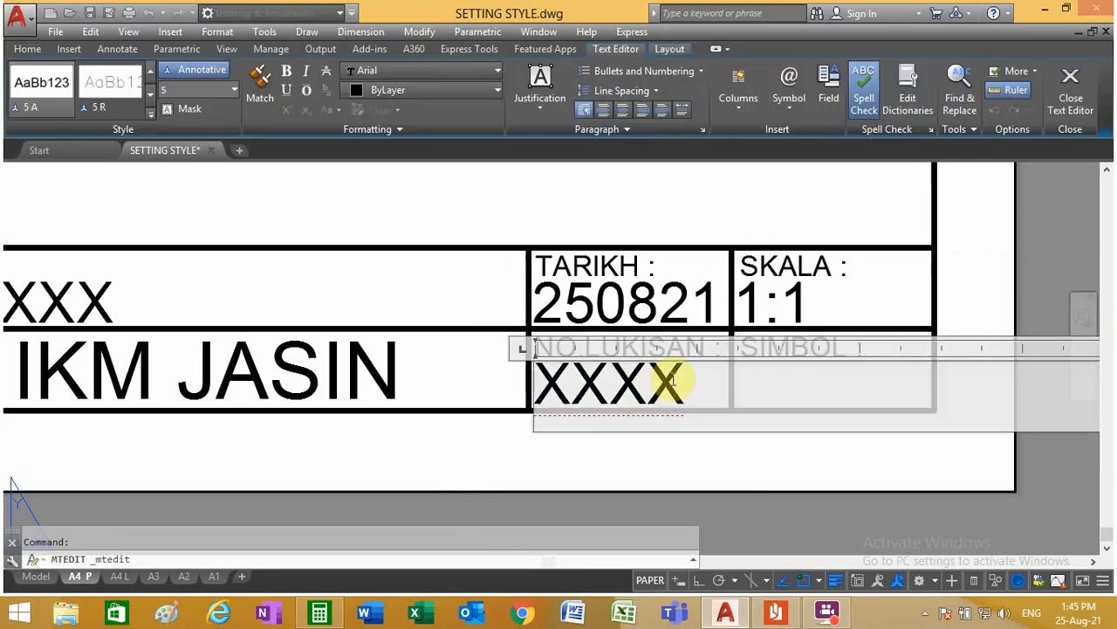
pyautogui.moveTo(665, 381); pyautogui.dragTo(513, 375)
pyautogui.write('C')
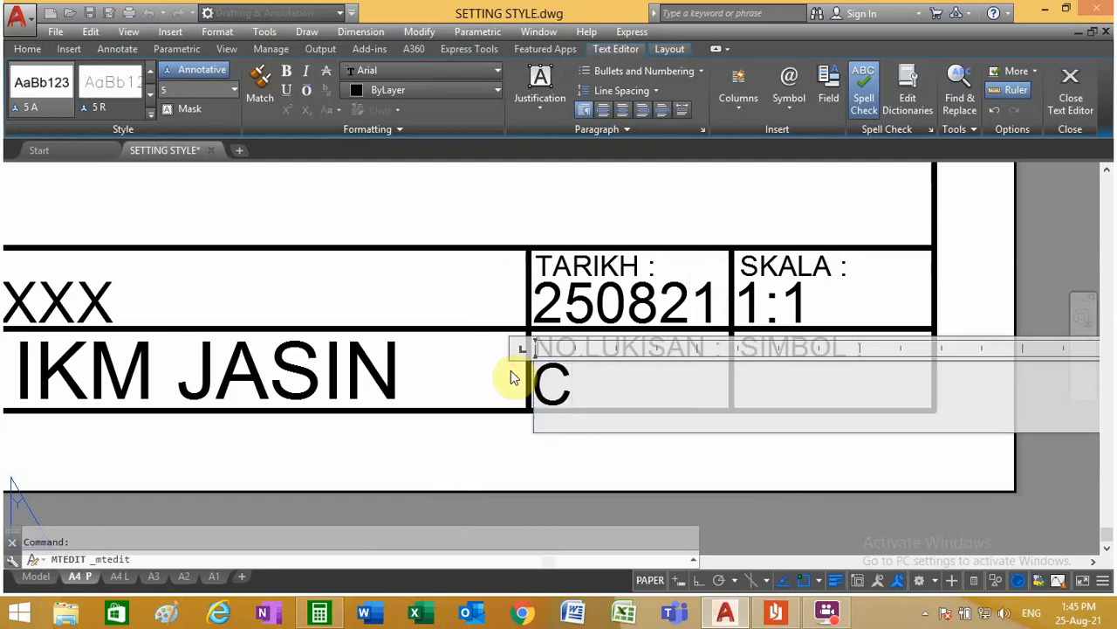
pyautogui.write('AD/')
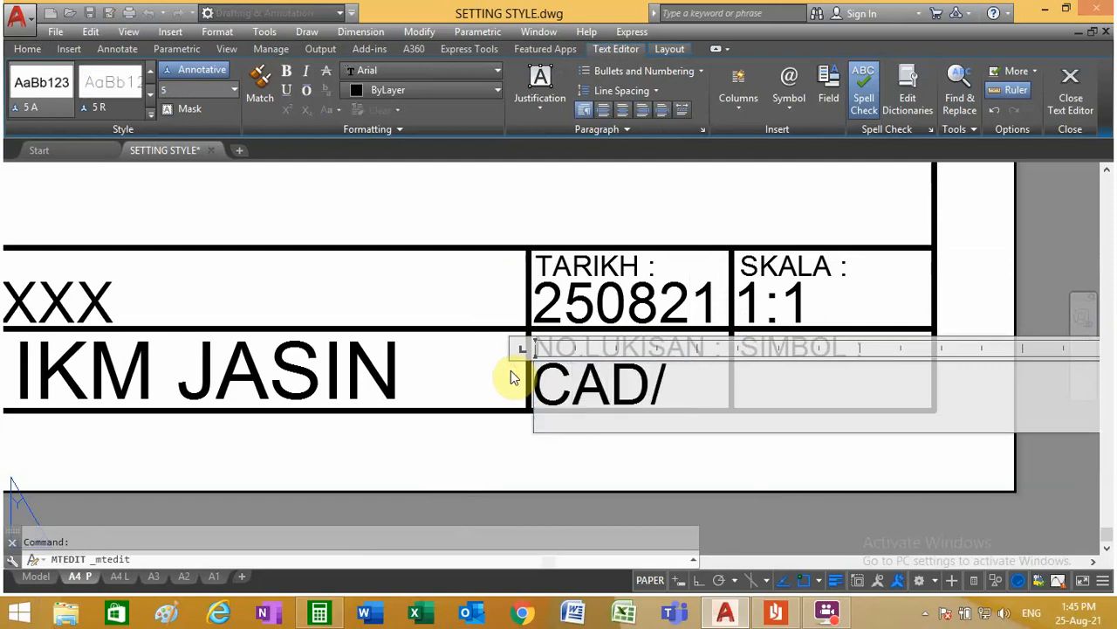
pyautogui.write('02')
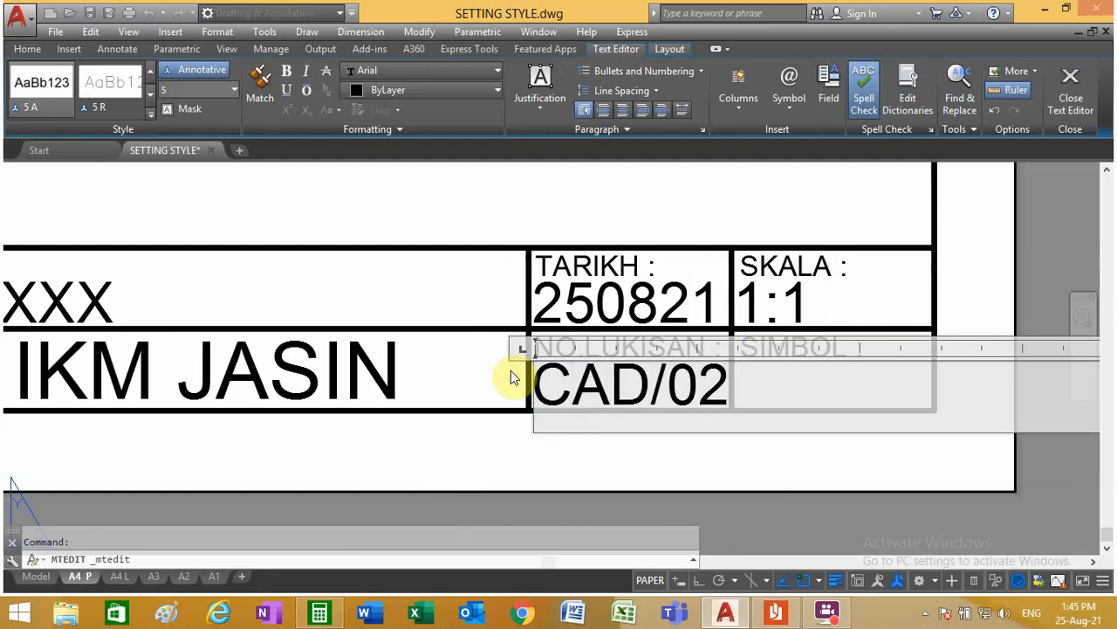
pyautogui.click(581, 258)
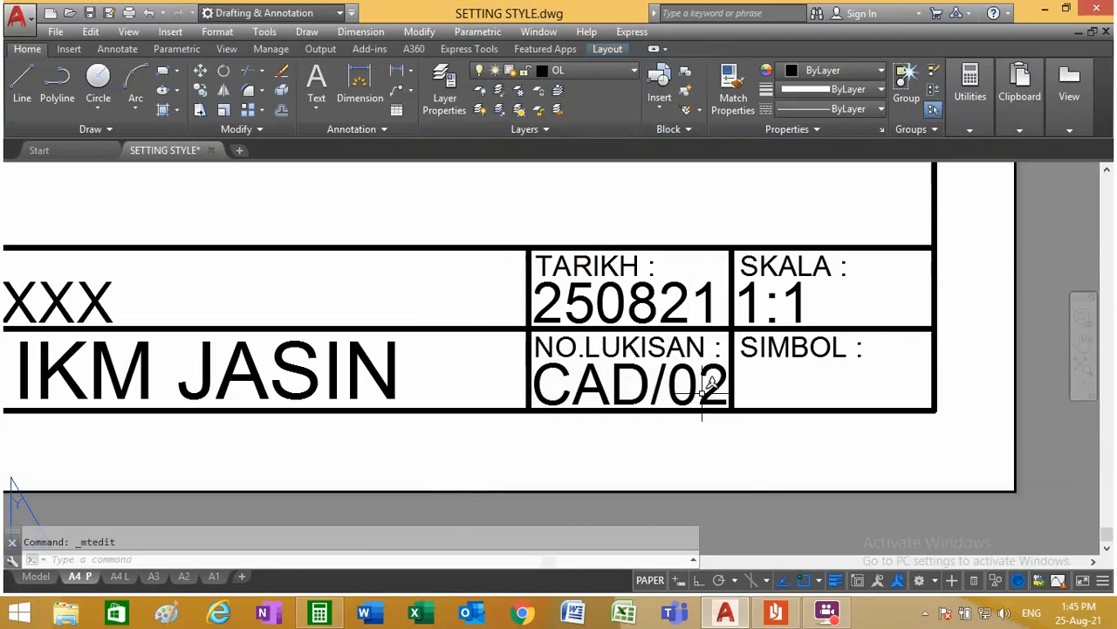
pyautogui.scroll(-10, 761, 380)
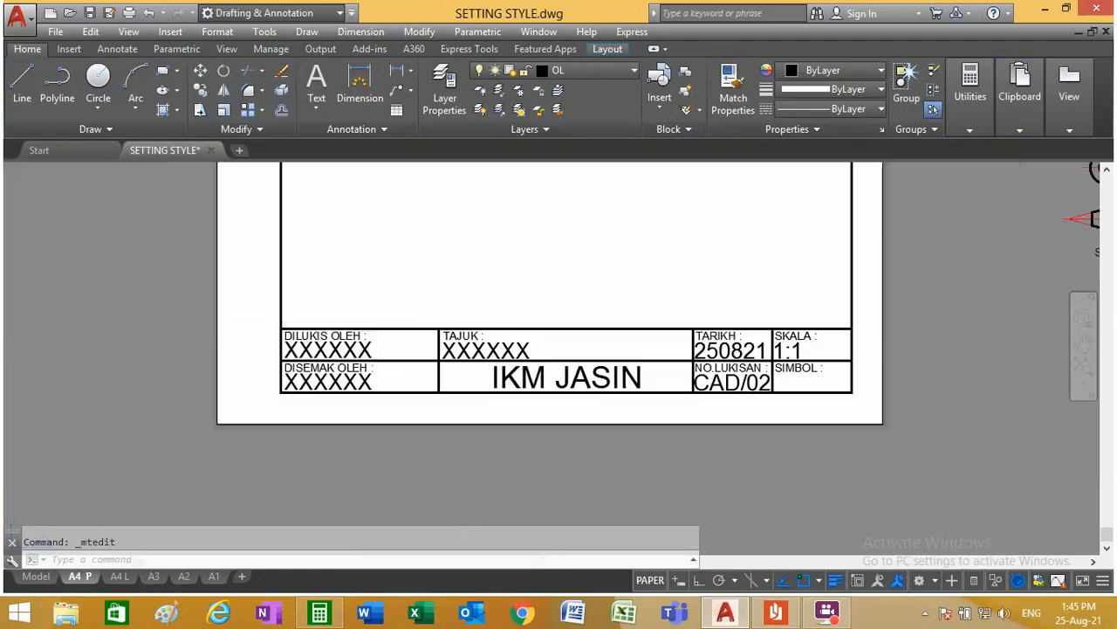
pyautogui.scroll(2, 811, 166)
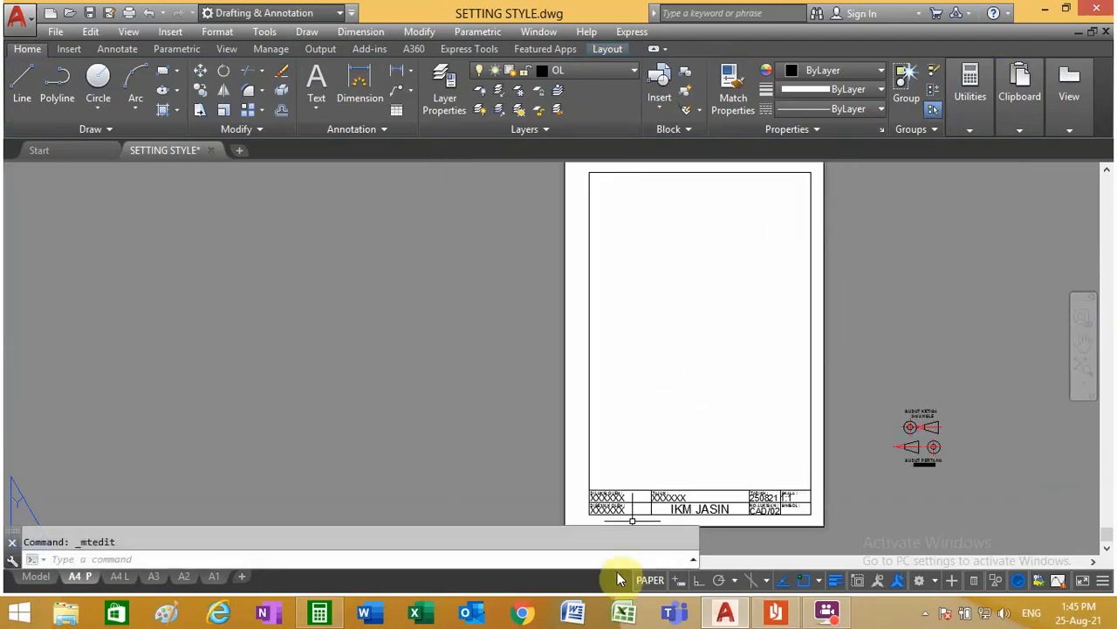
pyautogui.scroll(6, 597, 519)
pyautogui.scroll(4, 571, 371)
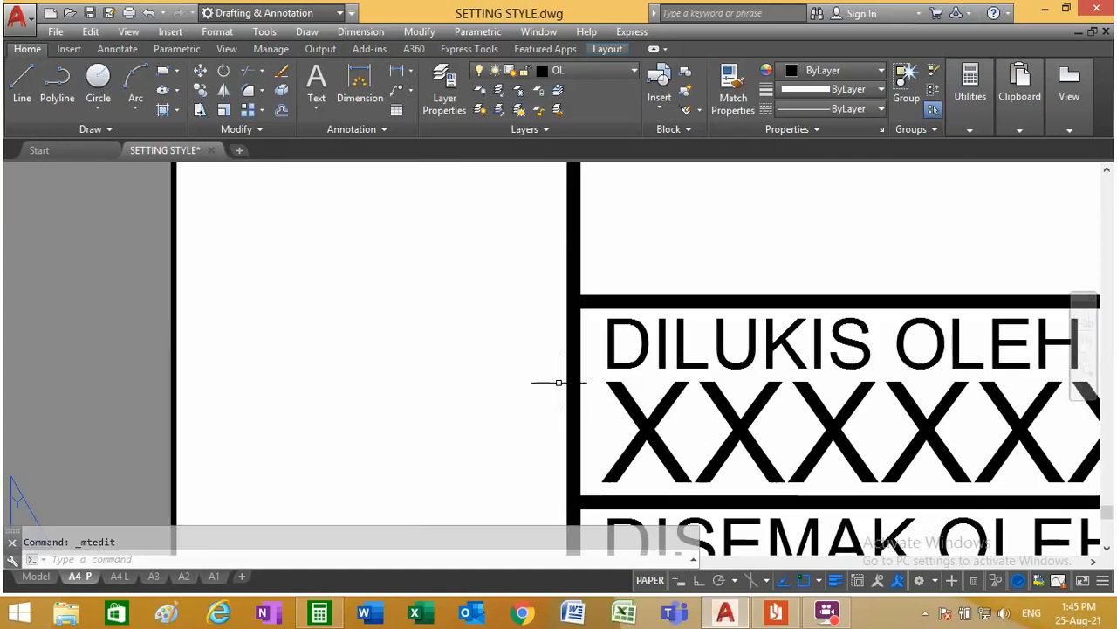
pyautogui.scroll(-9, 556, 379)
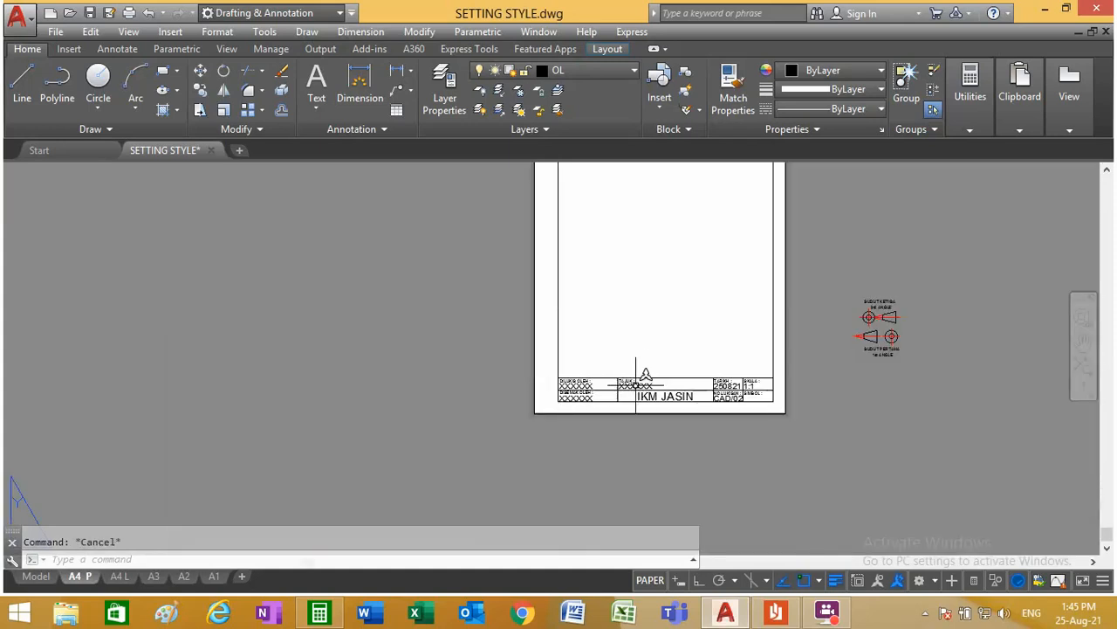
pyautogui.scroll(-4, 632, 386)
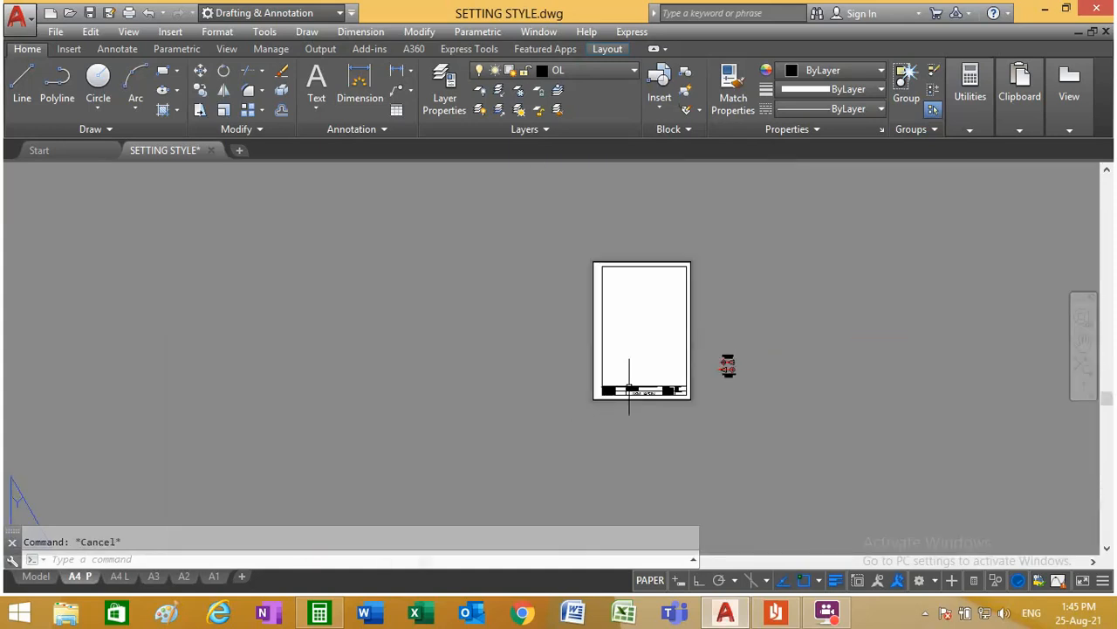
# Step: Create a copy of the A3 layout before the original A3 layout and rename the copy A3 A
pyautogui.click(154, 577)
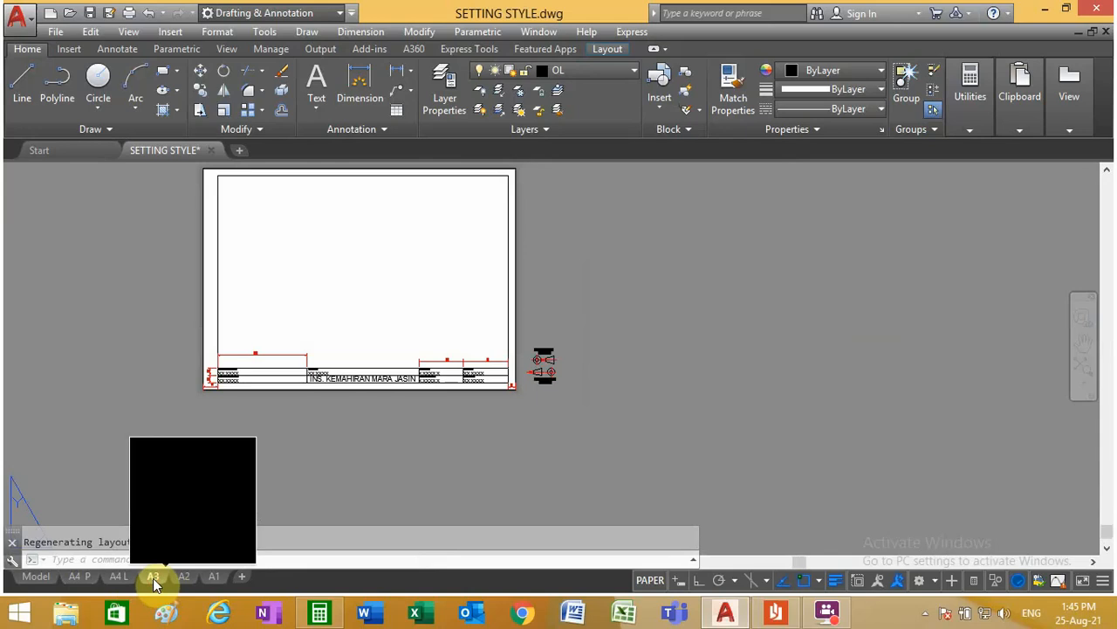
pyautogui.rightClick(154, 579)
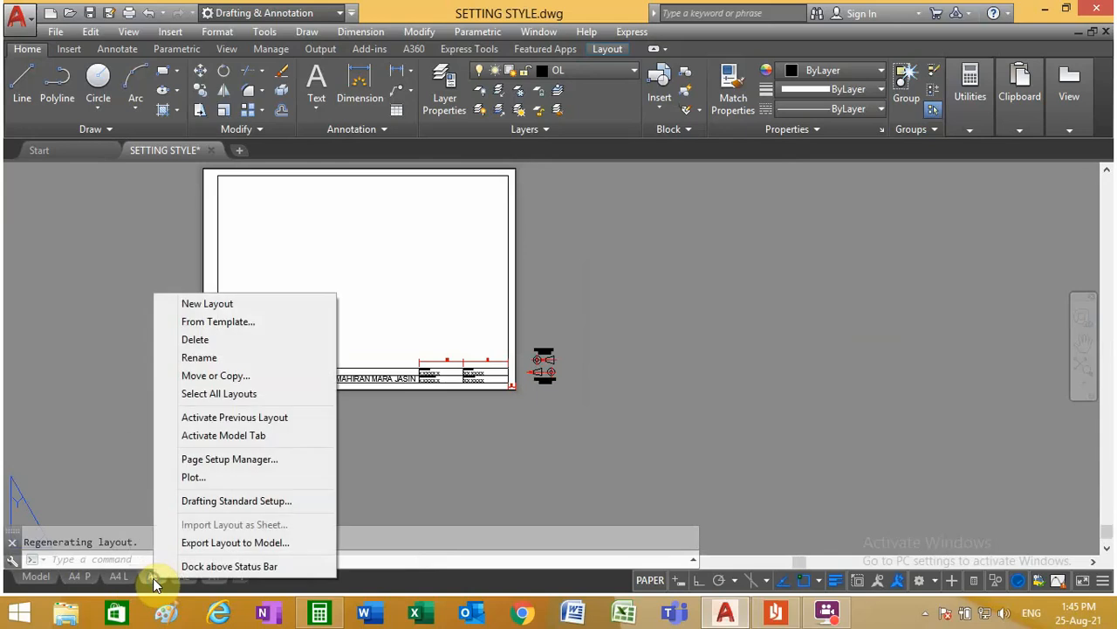
pyautogui.click(249, 378)
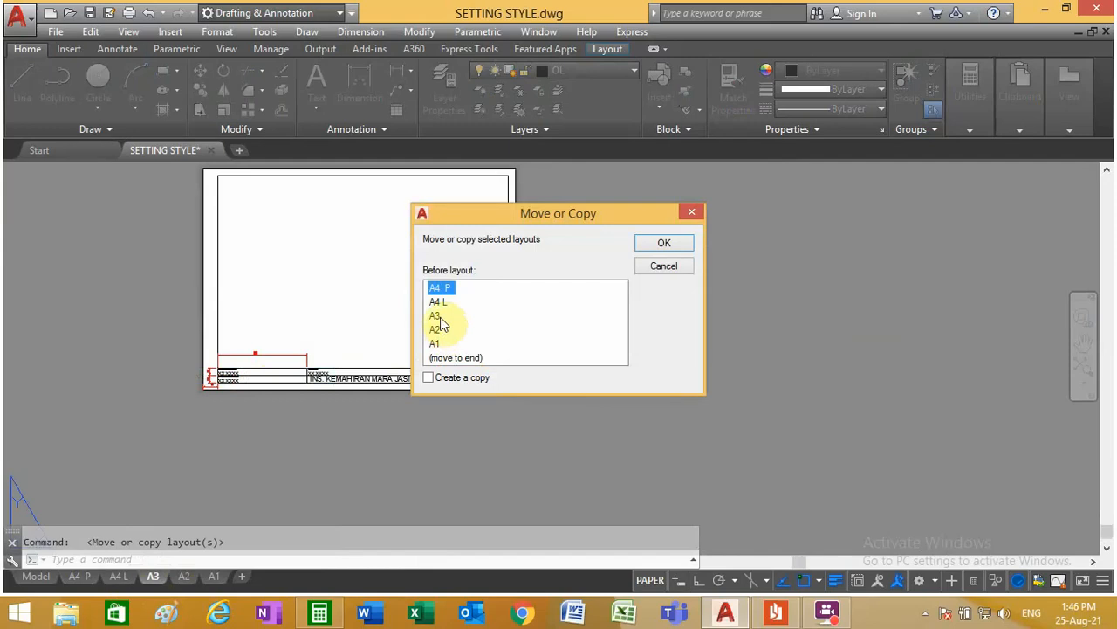
pyautogui.click(438, 318)
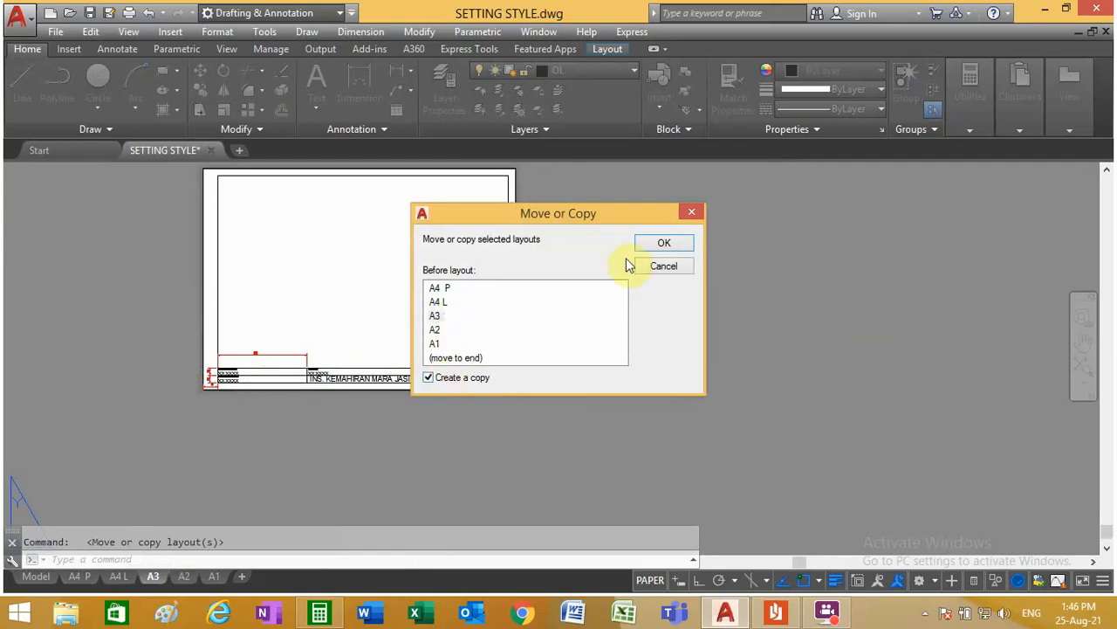
pyautogui.click(663, 245)
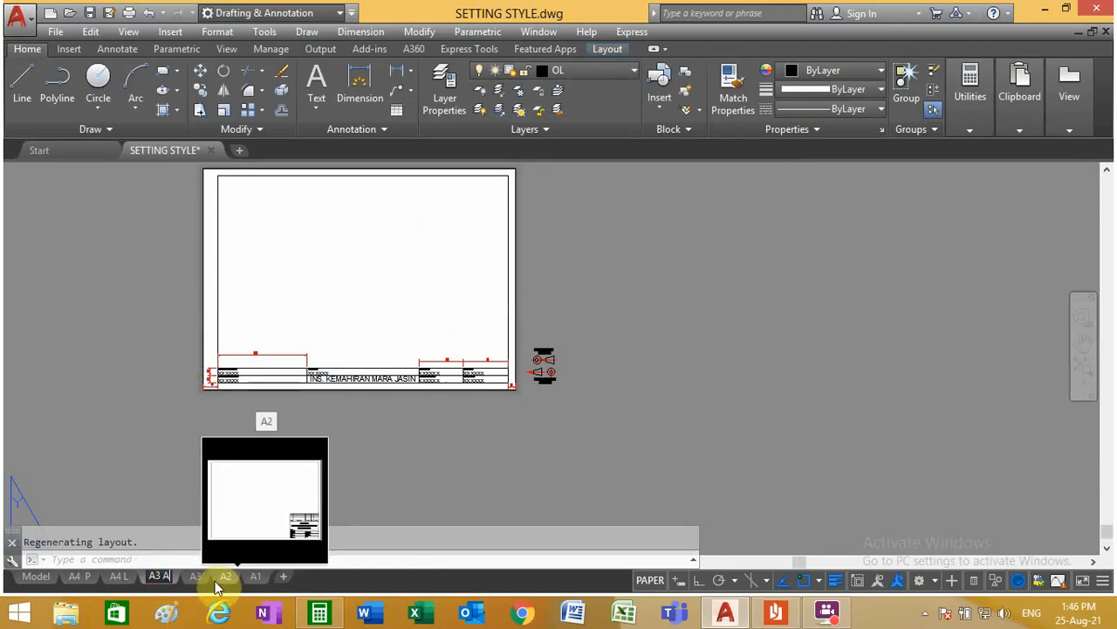
pyautogui.write('A')
pyautogui.press('Return')
pyautogui.click(170, 466)
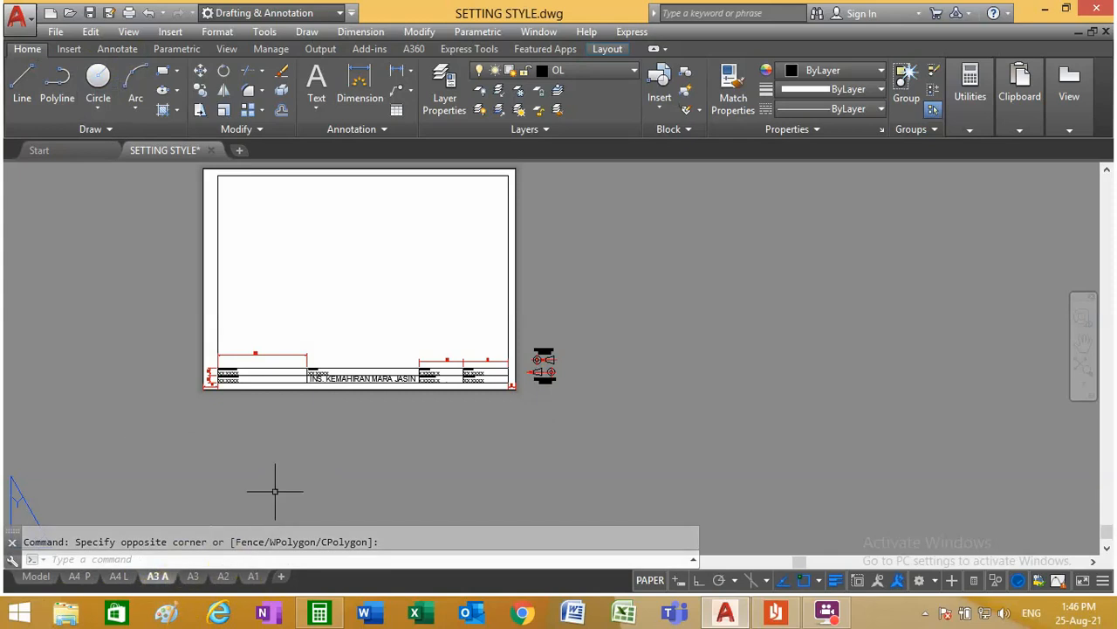
# Step: Delete the title block strip along the bottom border, including its texts, dividing lines and the dimensions above it
pyautogui.scroll(3, 453, 354)
pyautogui.click(550, 424)
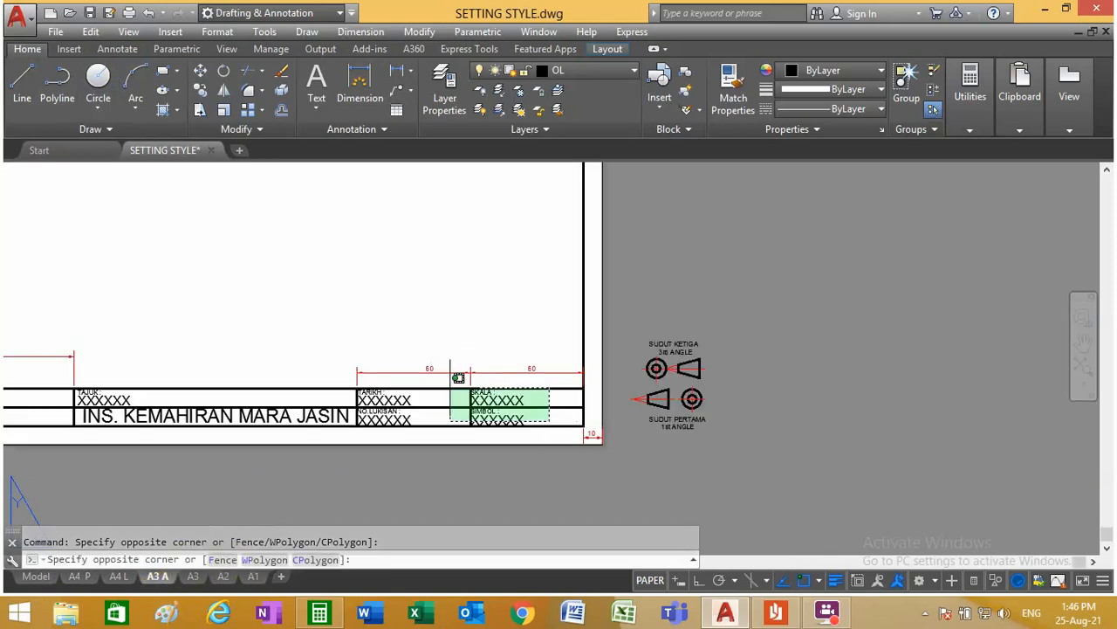
pyautogui.scroll(-2, 447, 376)
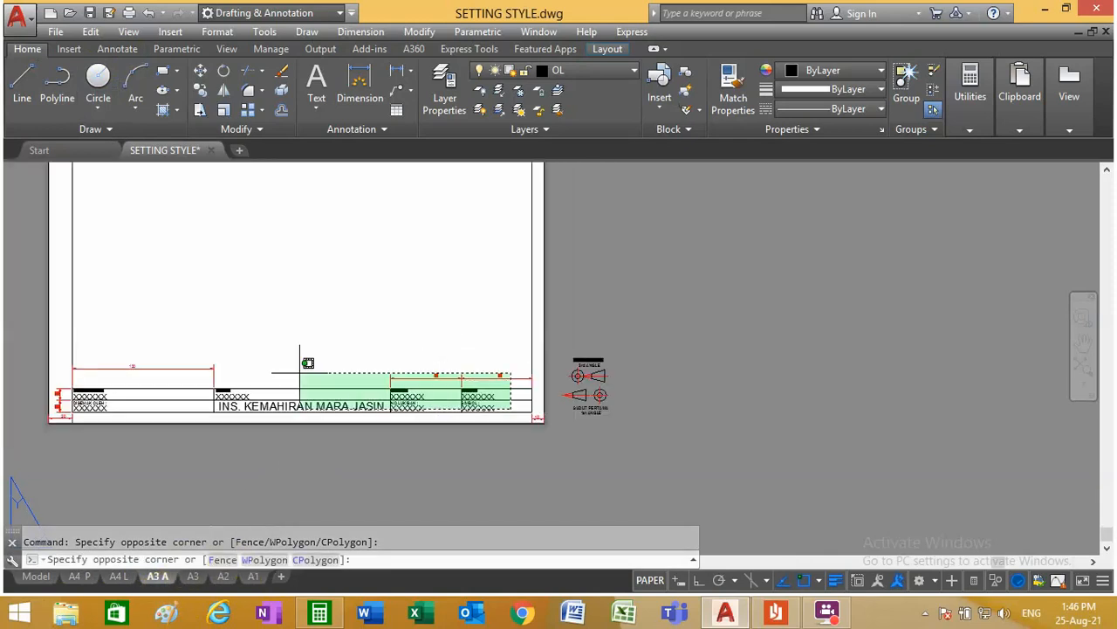
pyautogui.click(89, 342)
pyautogui.press('Delete')
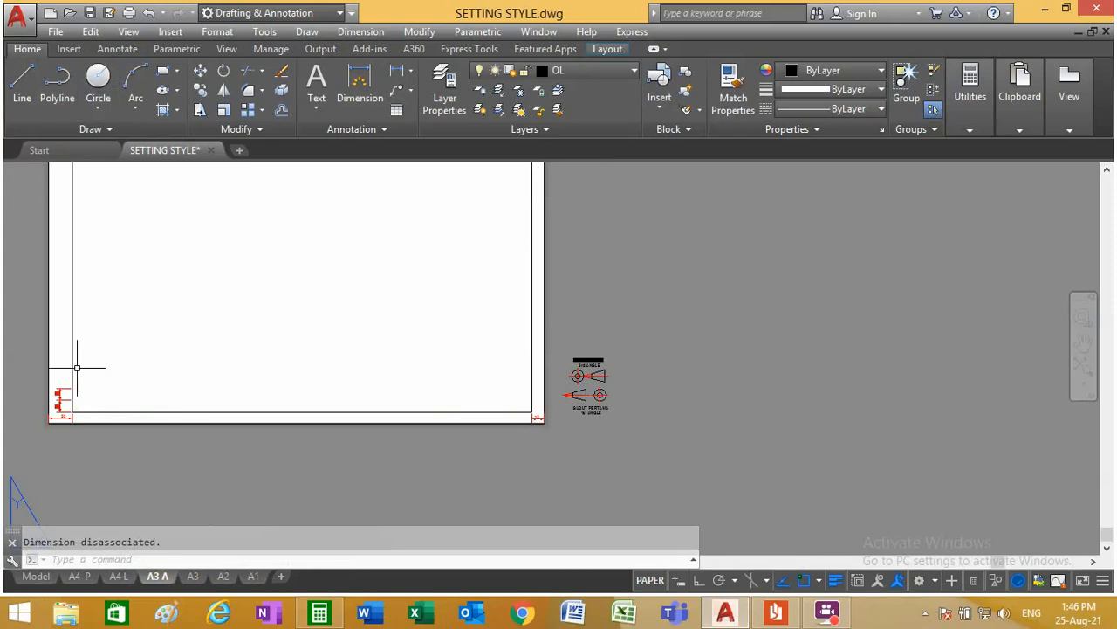
# Step: Erase the 20 dimension and both 10 dimensions at the border's lower-left corner, and save the drawing
pyautogui.scroll(5, 51, 434)
pyautogui.click(104, 372)
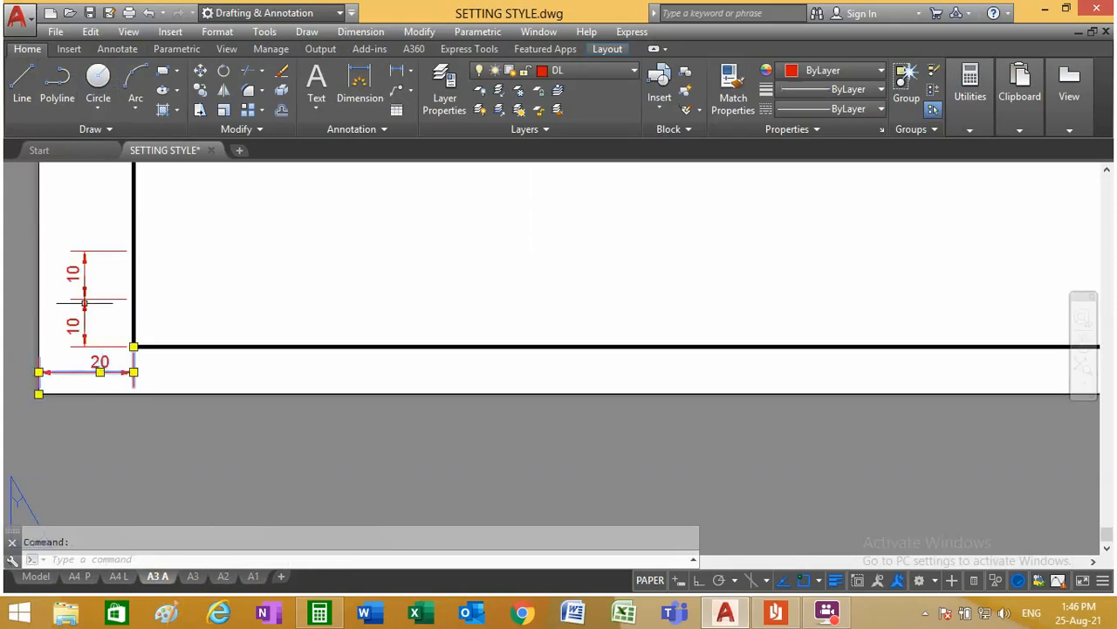
pyautogui.click(114, 387)
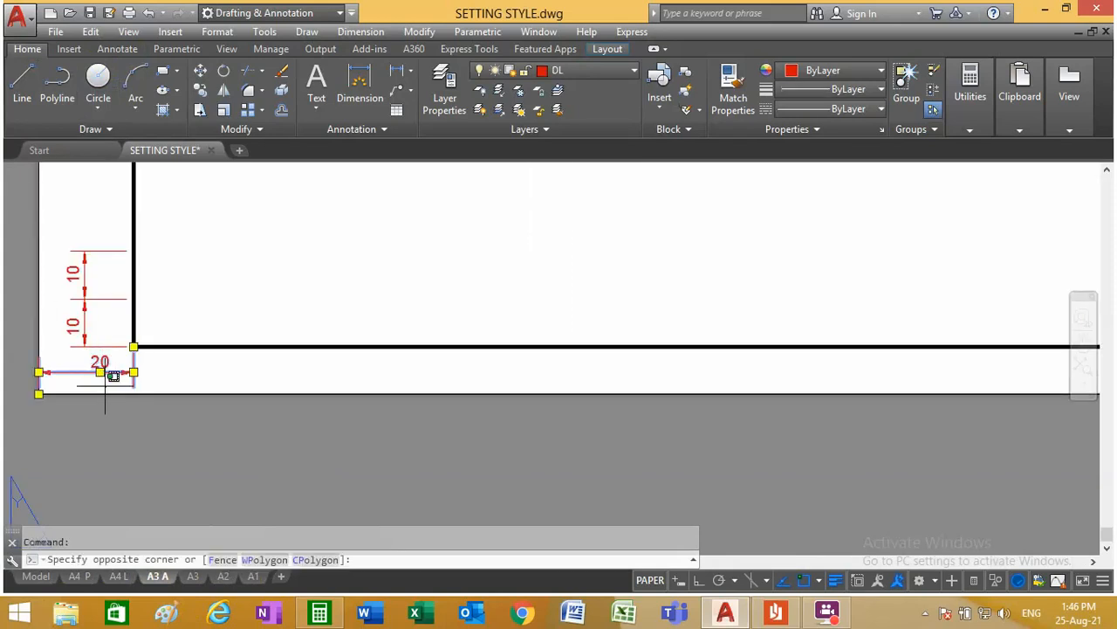
pyautogui.click(69, 213)
pyautogui.press('Delete')
pyautogui.scroll(-4, 66, 357)
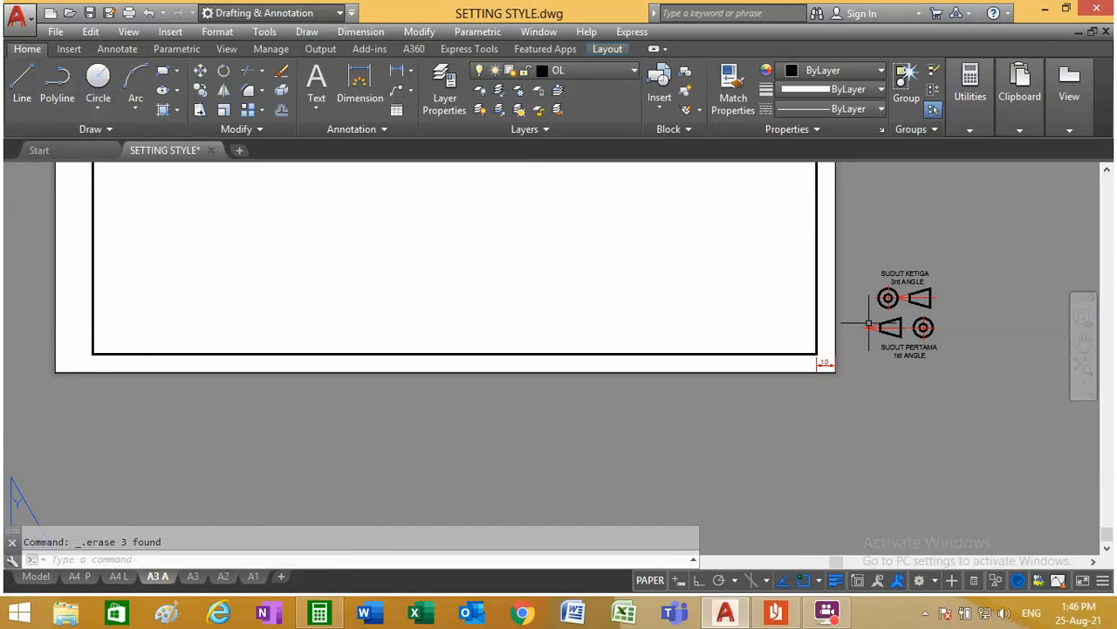
pyautogui.click(91, 16)
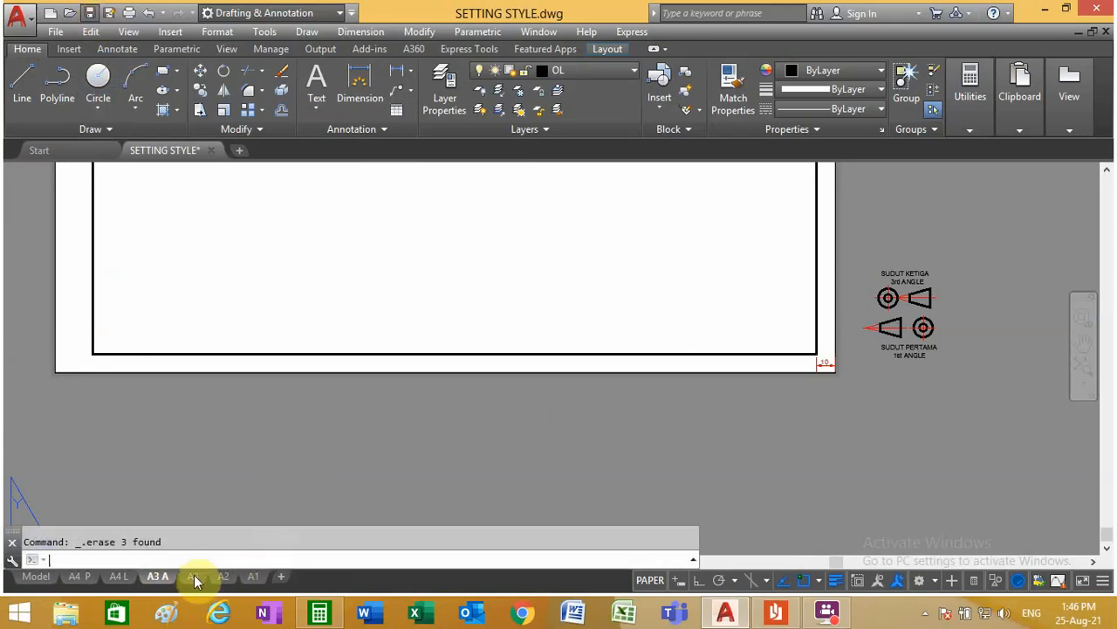
pyautogui.hotkey('ctrl', 's')
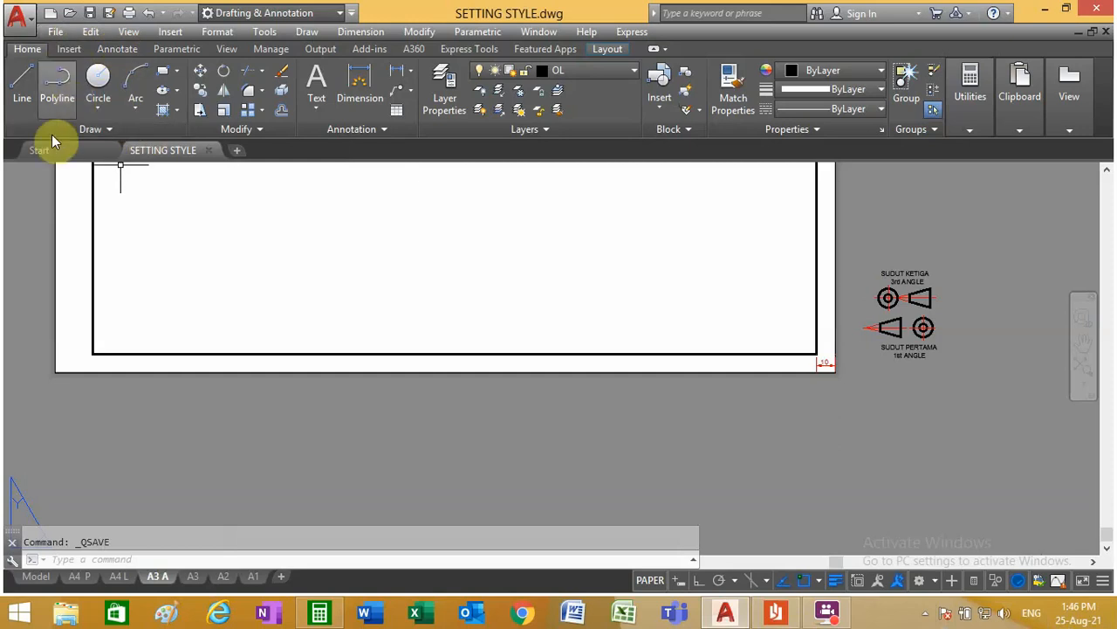
# Step: Open the recent template Metric -SLR Title Block and dismiss its list of unresolved external references
pyautogui.click(40, 155)
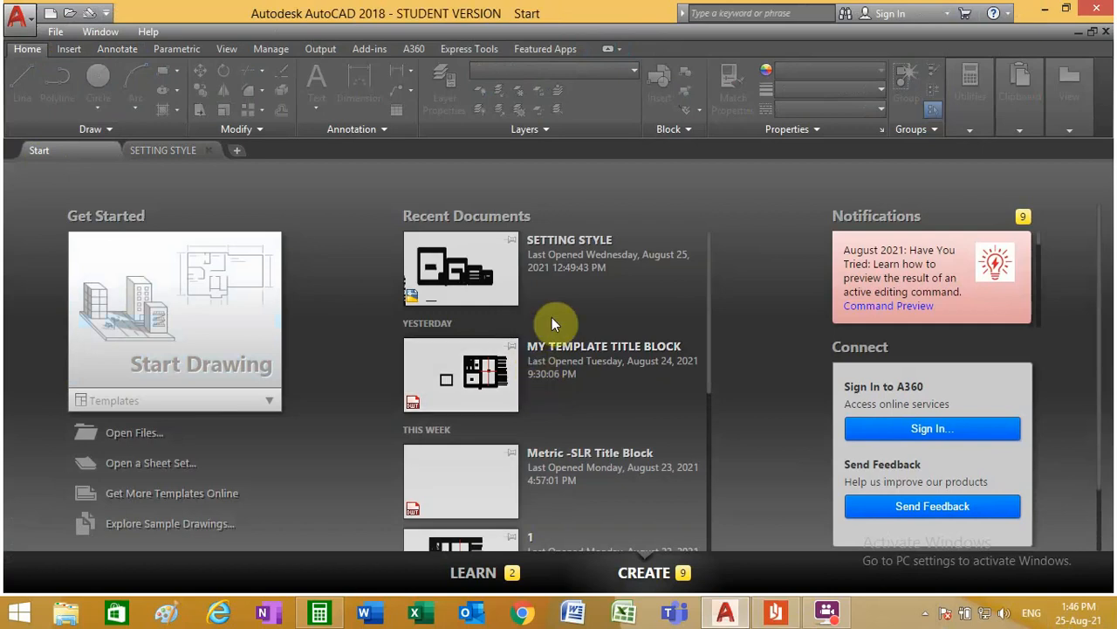
pyautogui.scroll(-1, 550, 320)
pyautogui.click(584, 381)
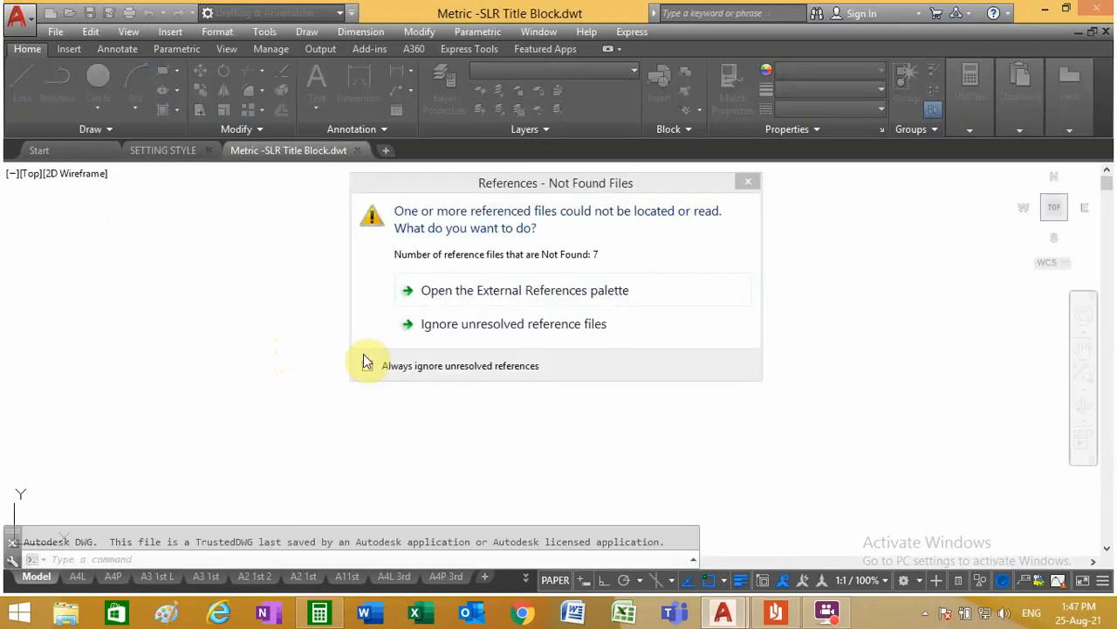
pyautogui.click(460, 301)
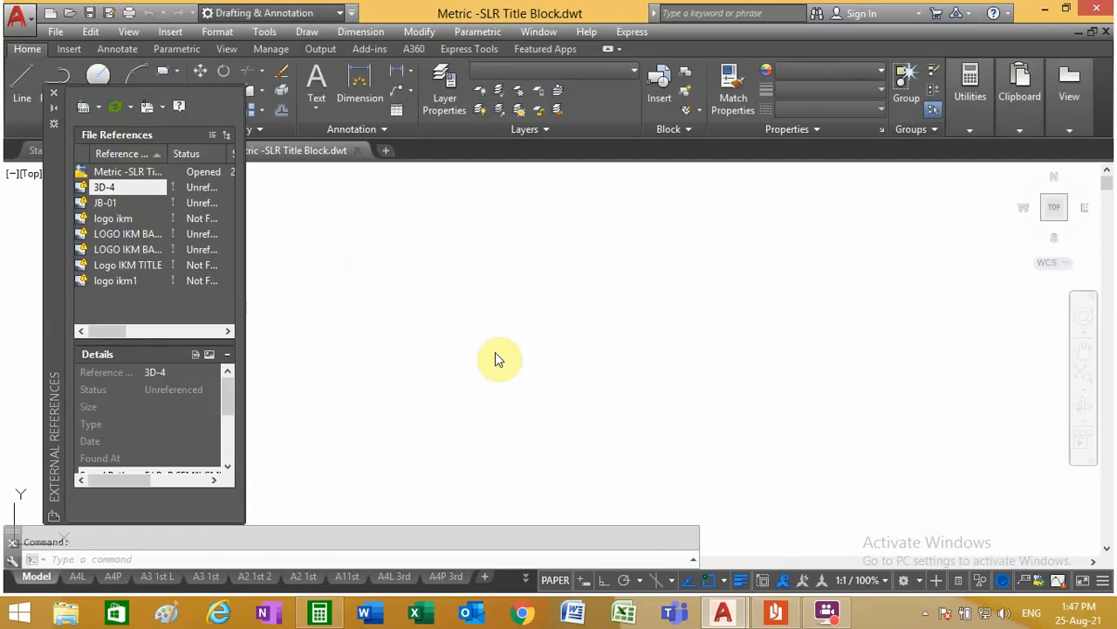
pyautogui.click(55, 94)
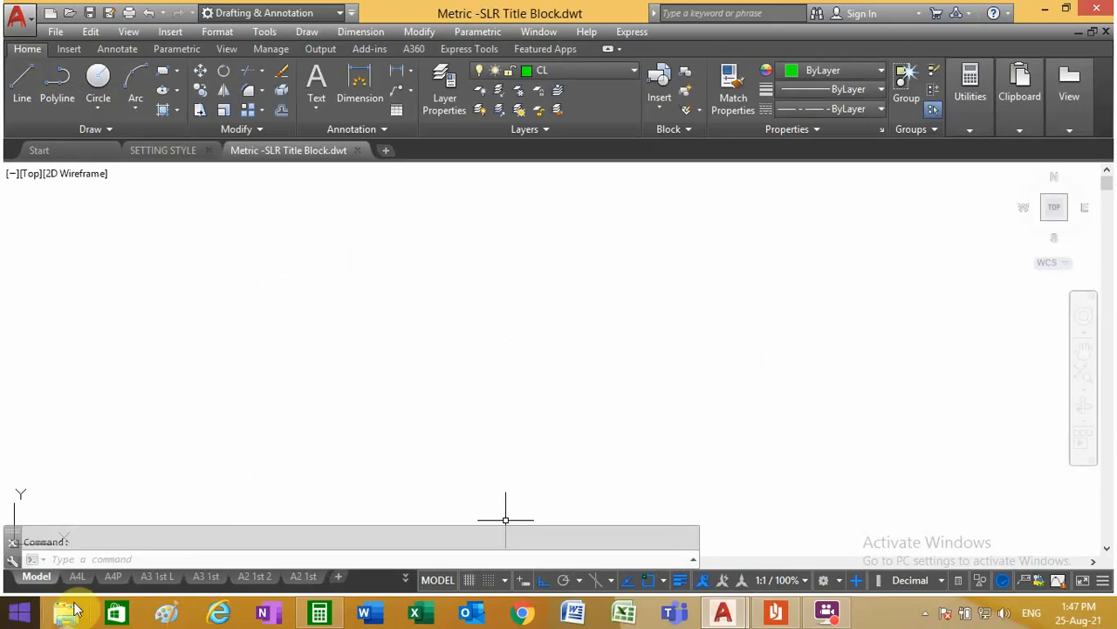
# Step: Switch to the template's A3 1st layout and inspect its corner title block
pyautogui.click(208, 577)
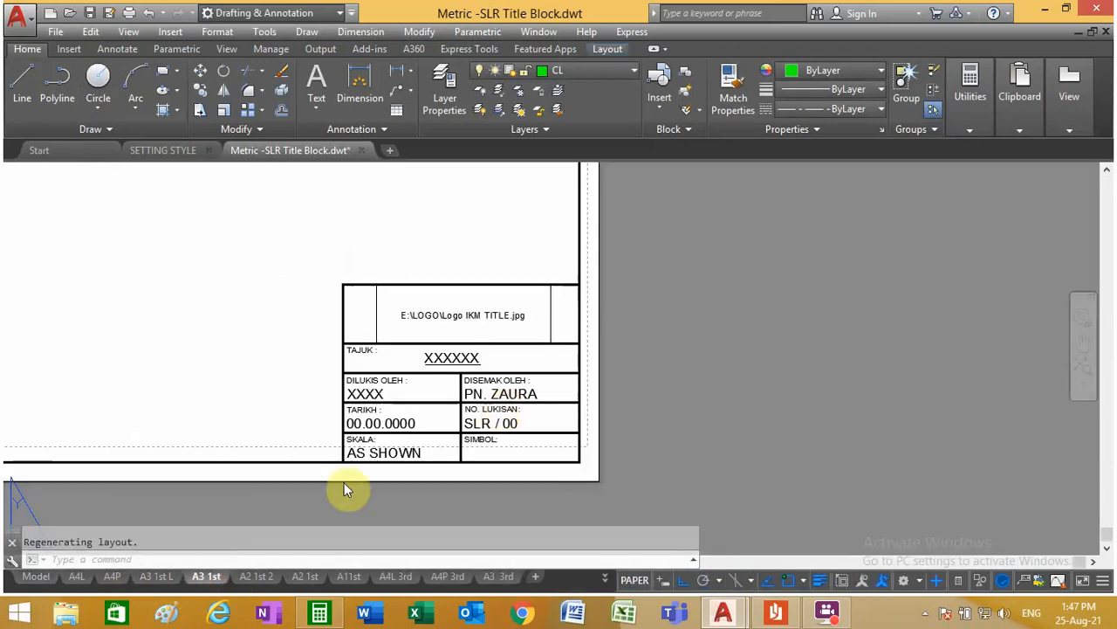
pyautogui.click(153, 576)
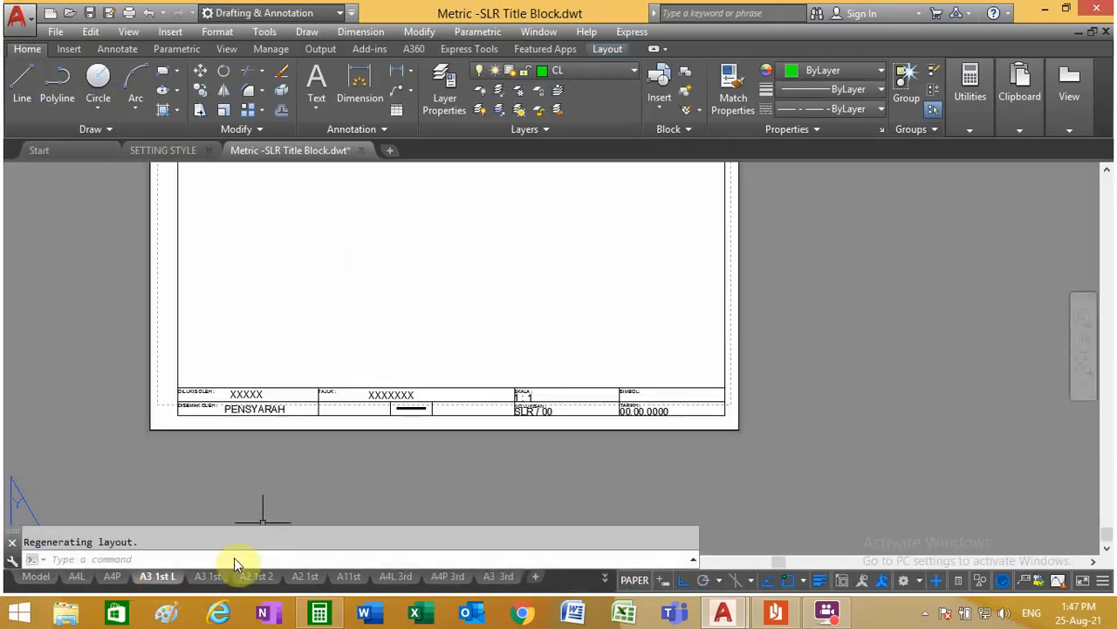
pyautogui.click(212, 577)
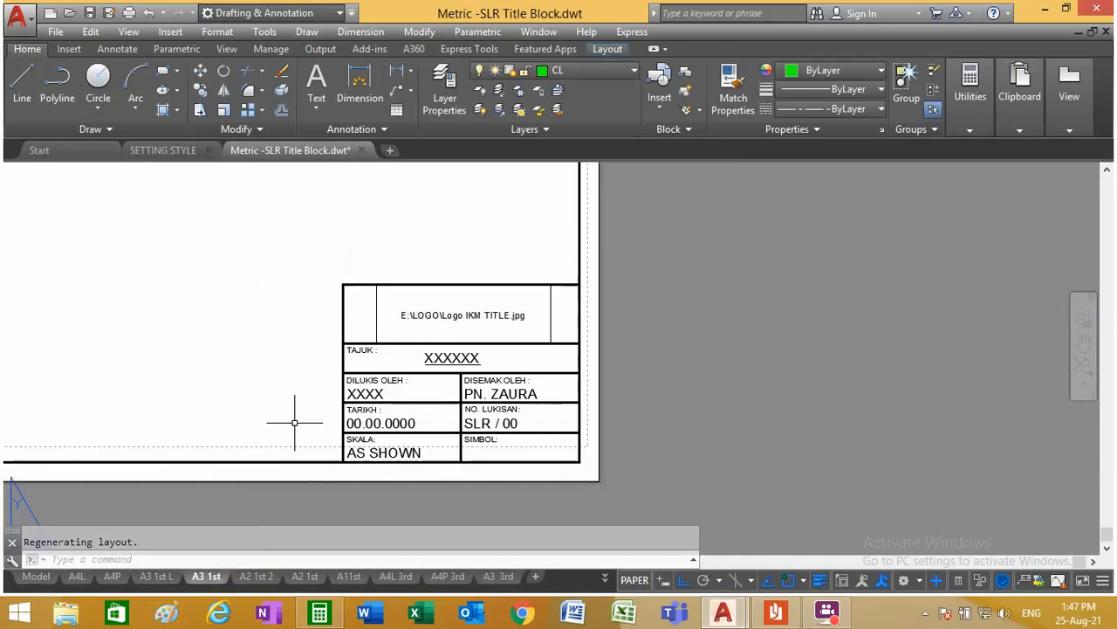
pyautogui.scroll(2, 399, 369)
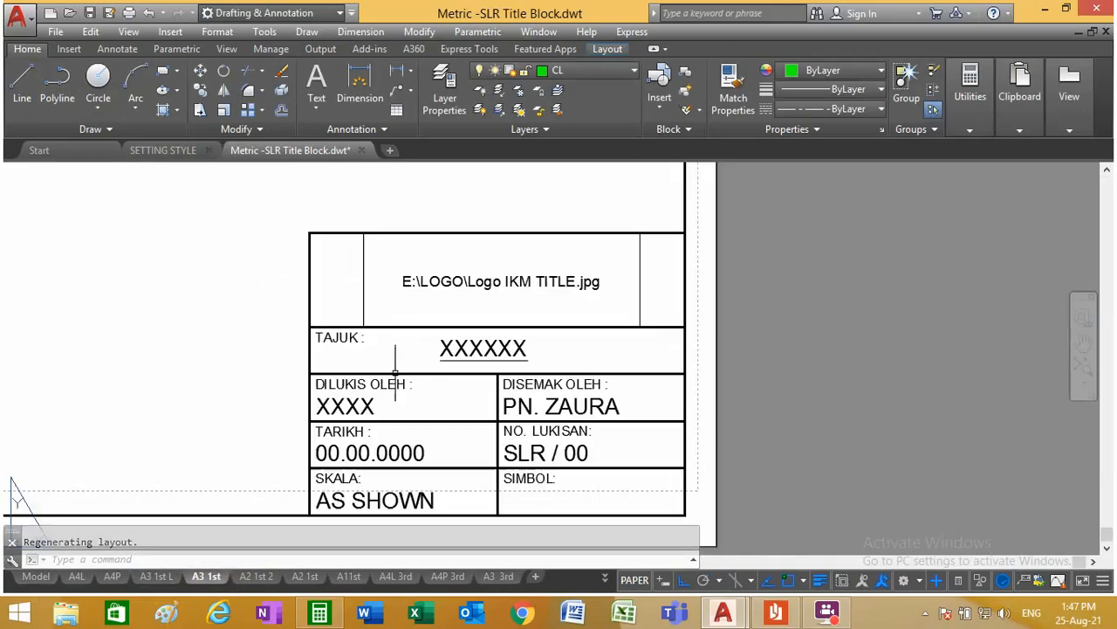
pyautogui.scroll(-2, 438, 369)
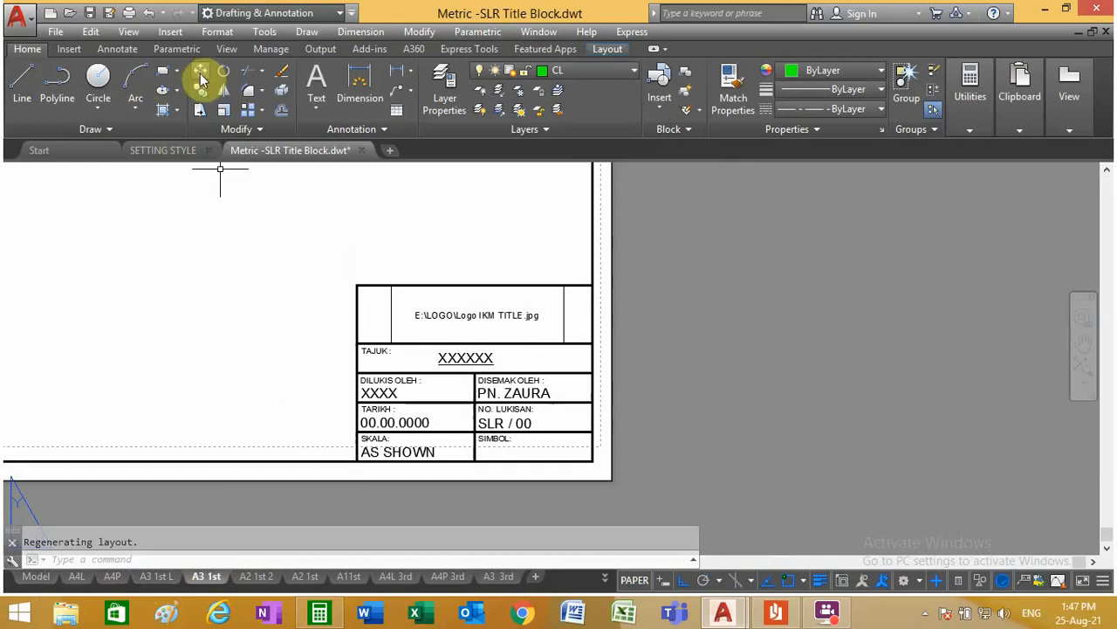
# Step: Copy the corner title block with its logo image and texts, using the border's lower-right corner as base point
pyautogui.click(91, 32)
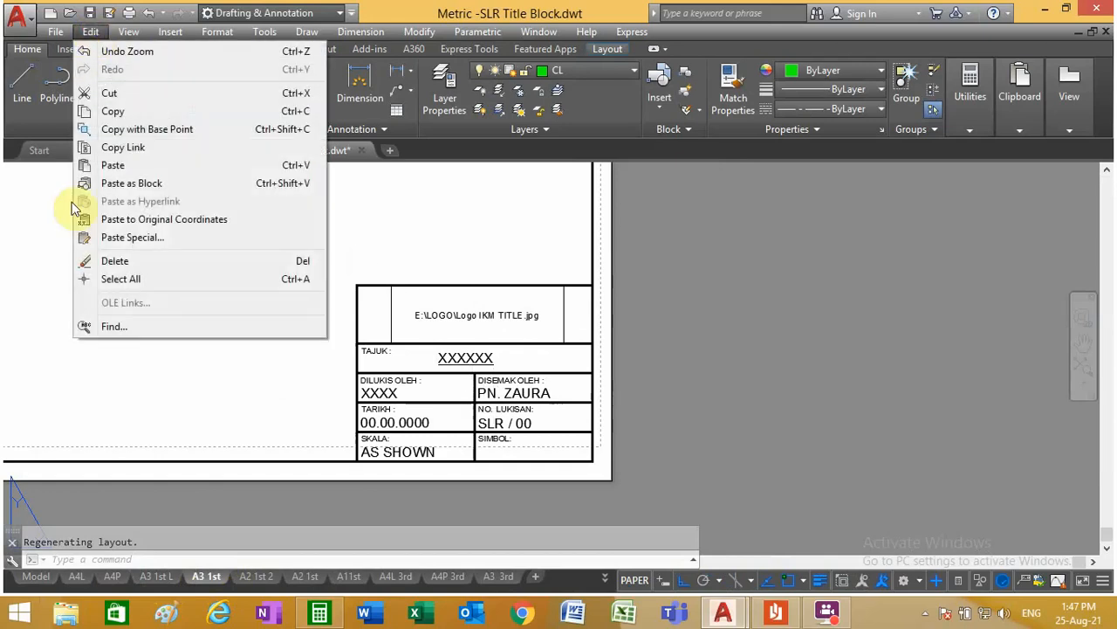
pyautogui.click(144, 129)
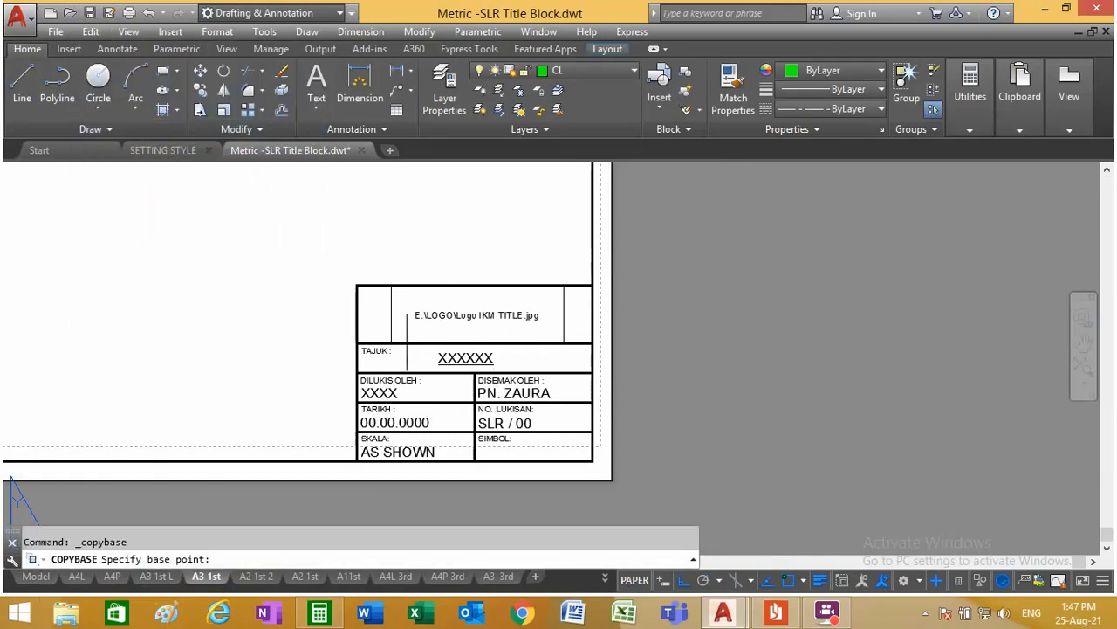
pyautogui.click(591, 461)
pyautogui.click(573, 447)
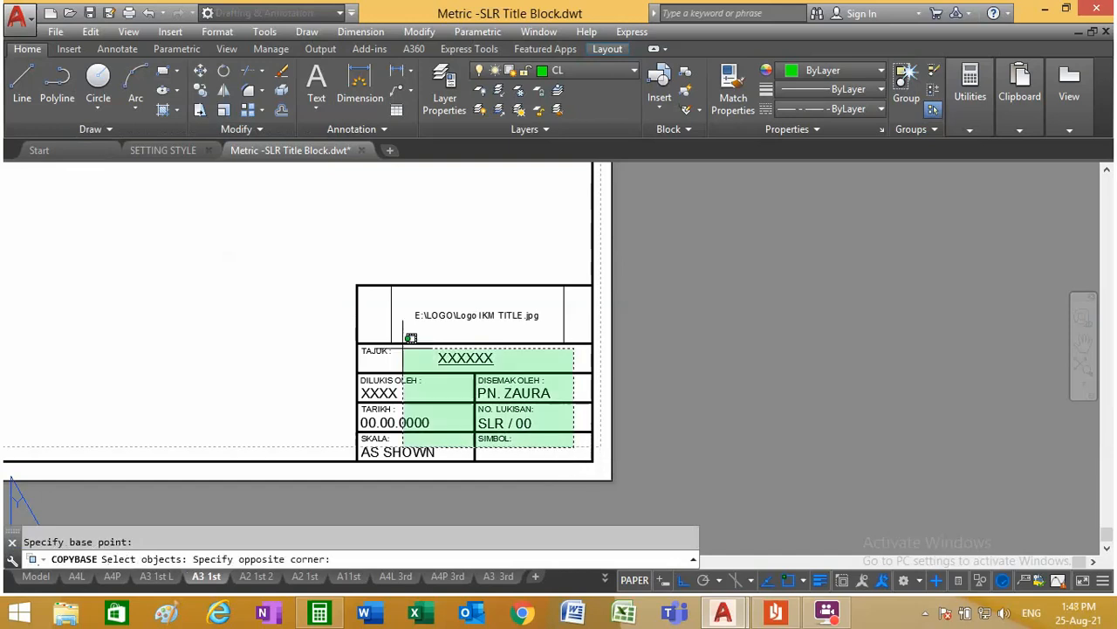
pyautogui.click(284, 250)
pyautogui.press('Return')
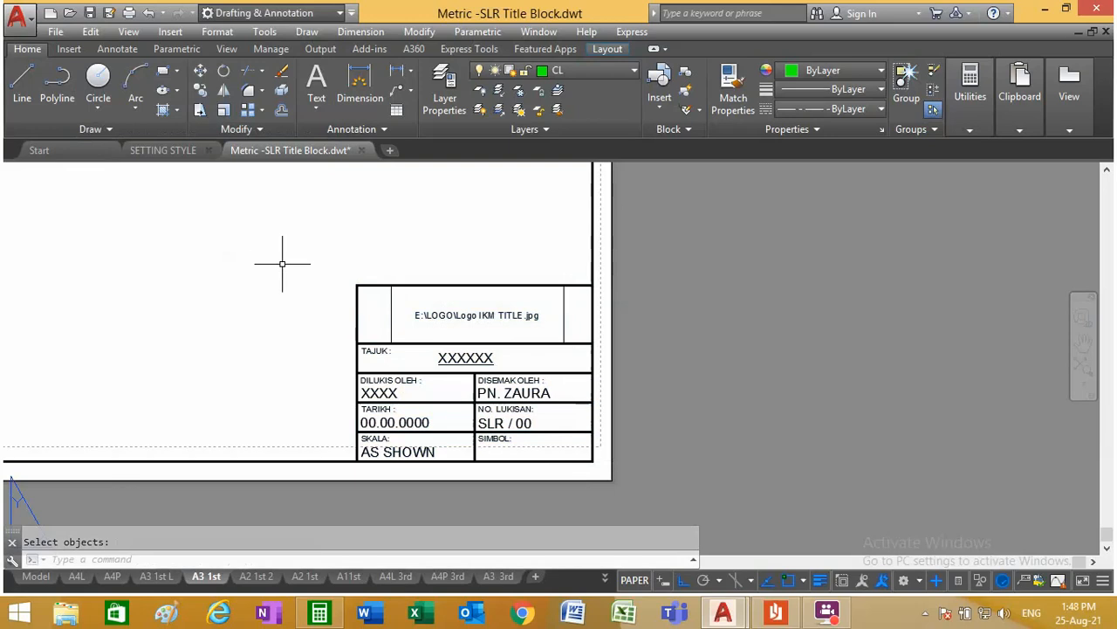
# Step: Paste the copied title block into the A3 A layout of SETTING STYLE, at the border's lower-right corner
pyautogui.click(162, 150)
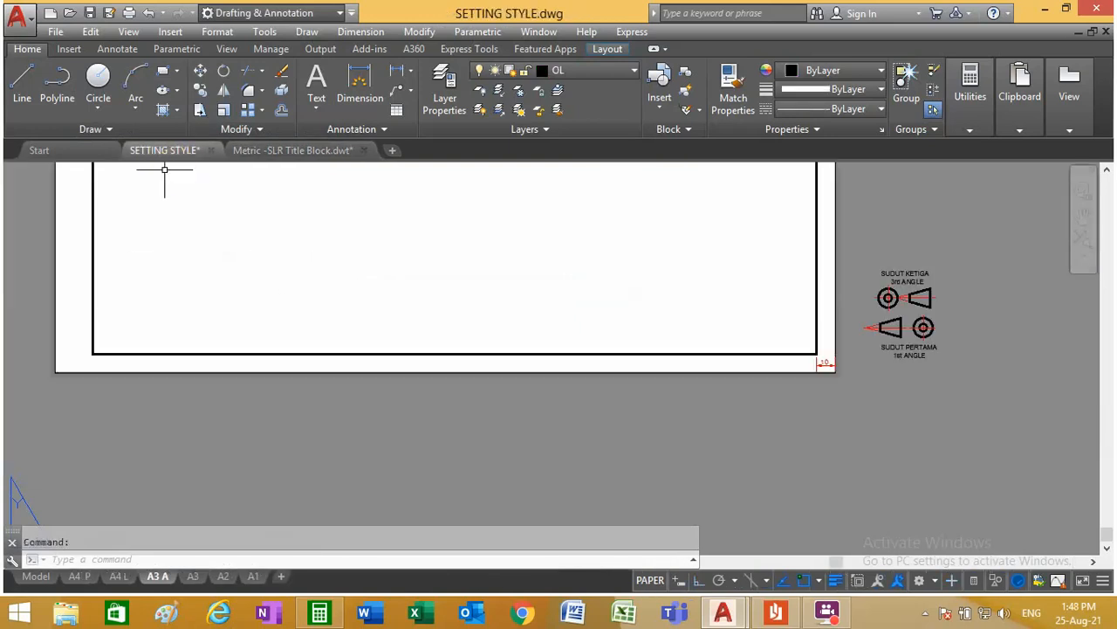
pyautogui.scroll(-2, 376, 384)
pyautogui.scroll(2, 515, 310)
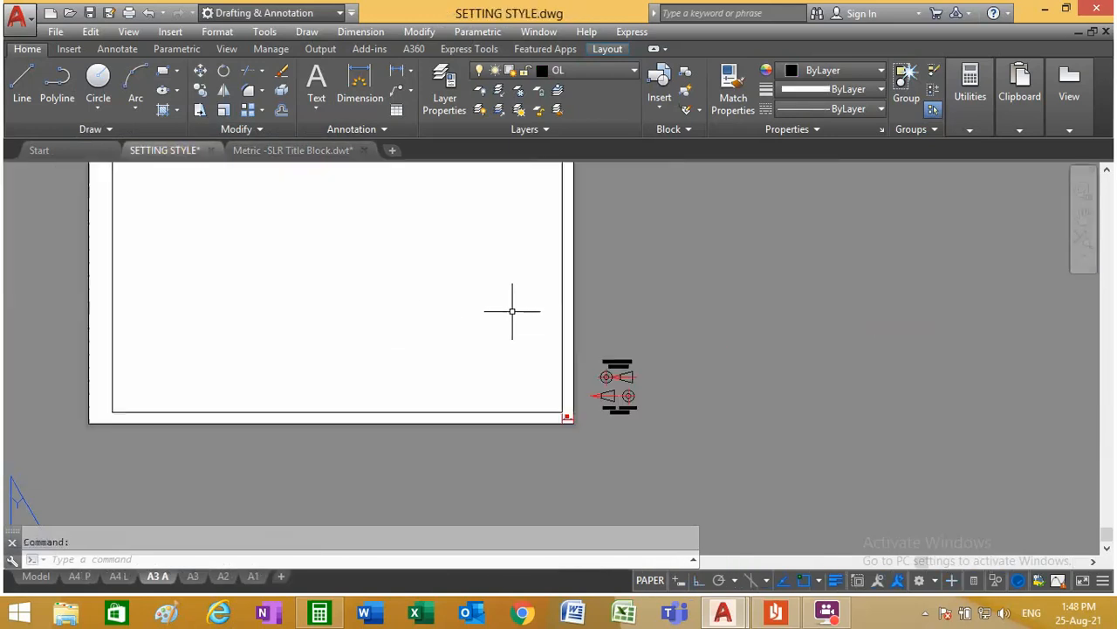
pyautogui.click(90, 32)
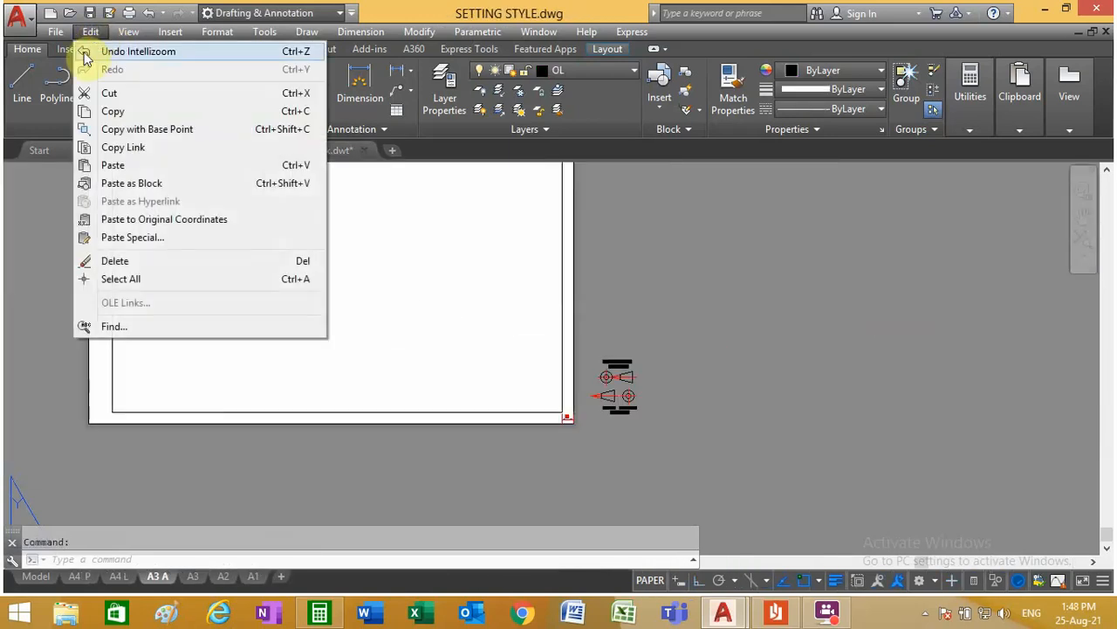
pyautogui.click(140, 166)
pyautogui.click(566, 417)
pyautogui.scroll(3, 565, 417)
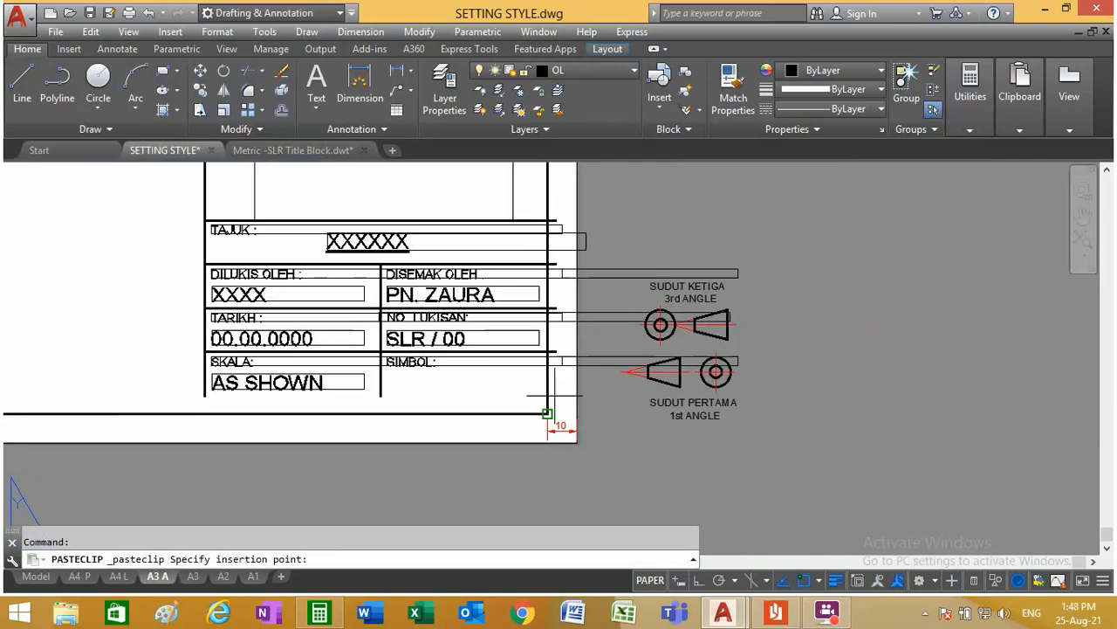
pyautogui.scroll(-2, 515, 335)
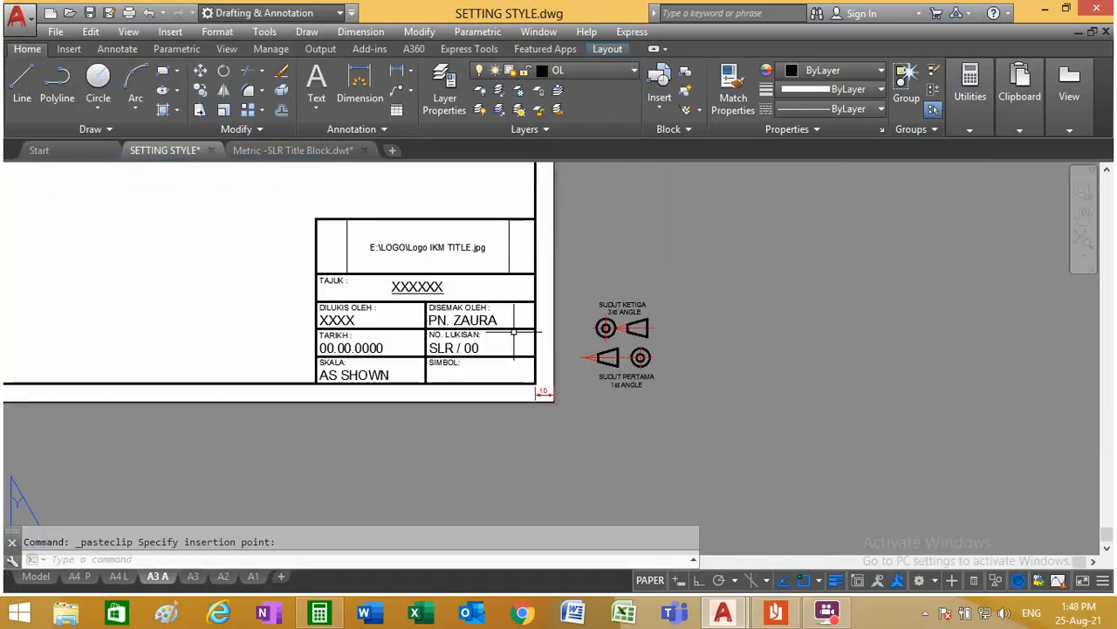
# Step: Delete the logo image from the top cell of the pasted title block
pyautogui.click(517, 247)
pyautogui.click(445, 219)
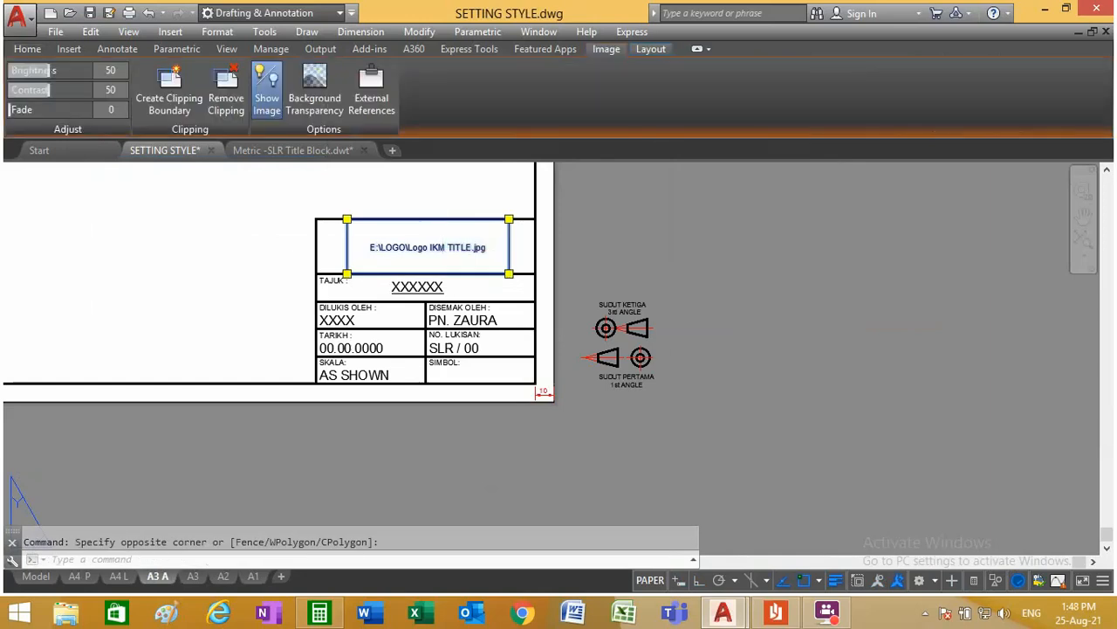
pyautogui.press('Delete')
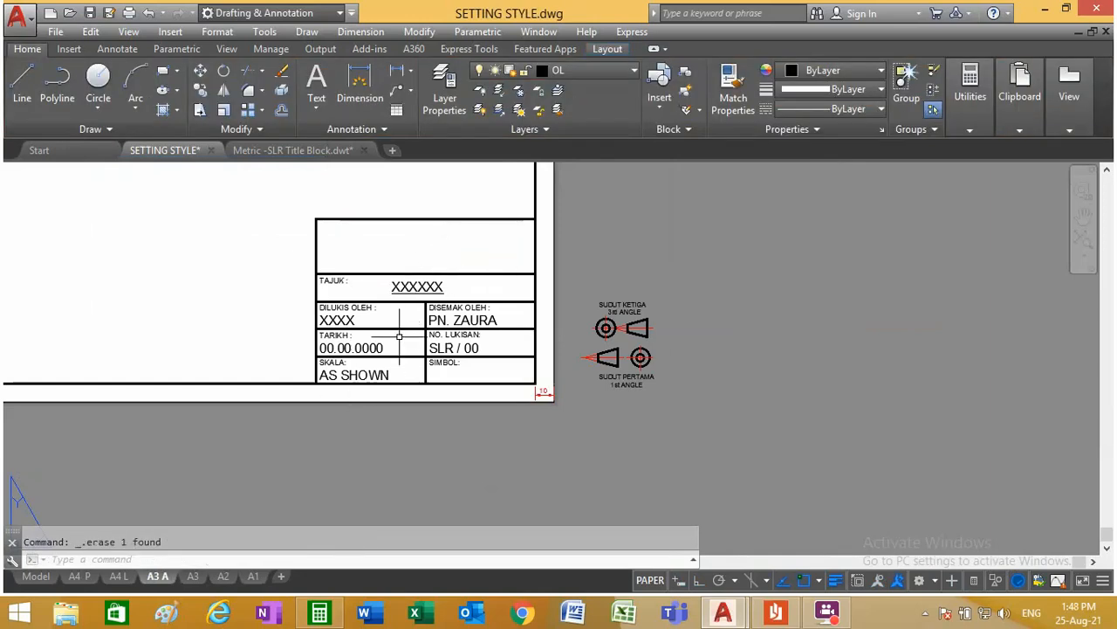
pyautogui.scroll(4, 468, 328)
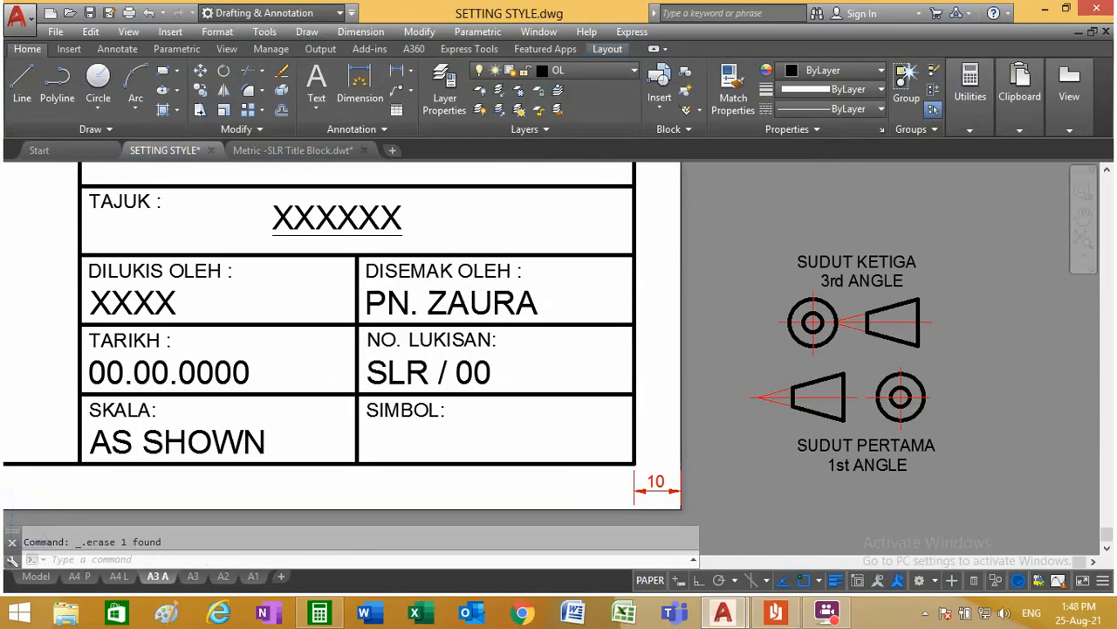
pyautogui.scroll(-2, 361, 384)
pyautogui.scroll(2, 377, 335)
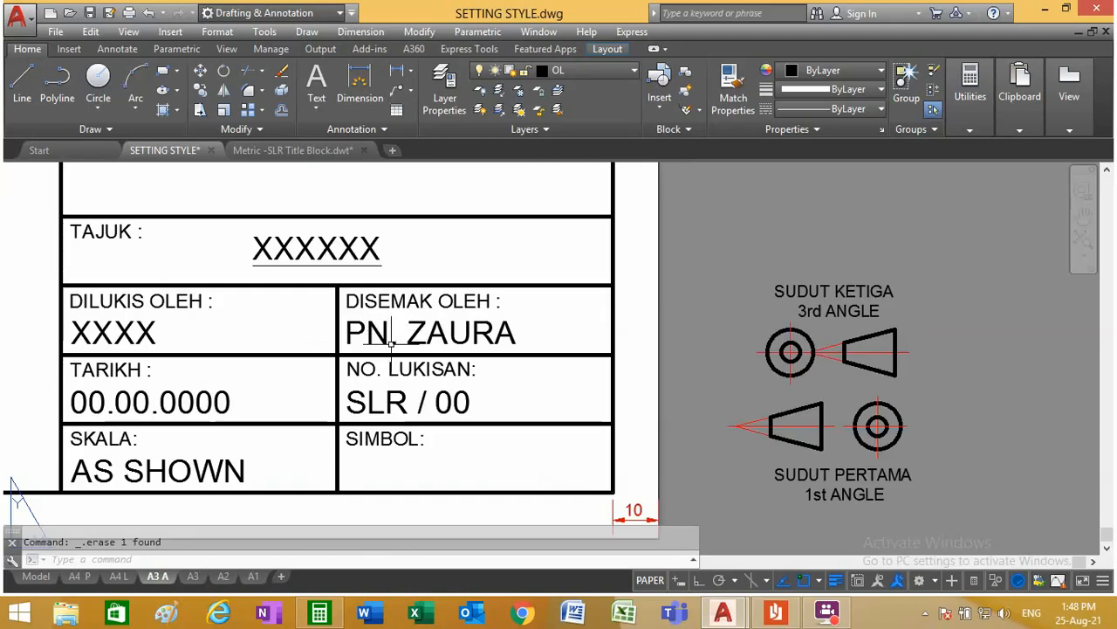
pyautogui.scroll(-4, 386, 332)
pyautogui.scroll(4, 234, 351)
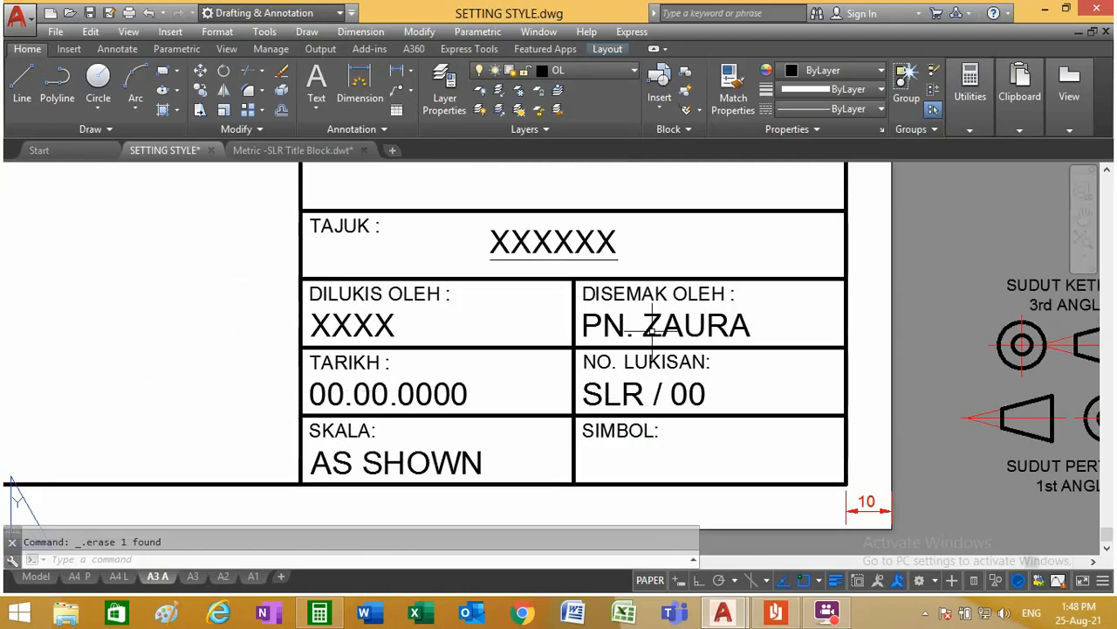
# Step: Add the multiline text IKM JASIN in text style 7 A across the empty top cell of the title block
pyautogui.scroll(-4, 387, 378)
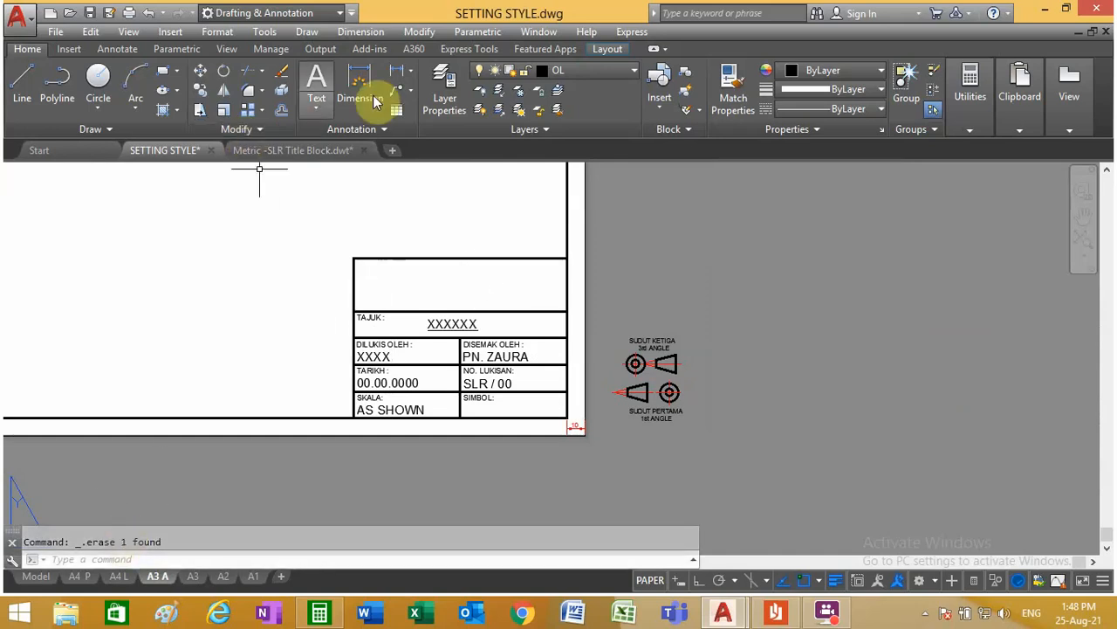
pyautogui.click(317, 83)
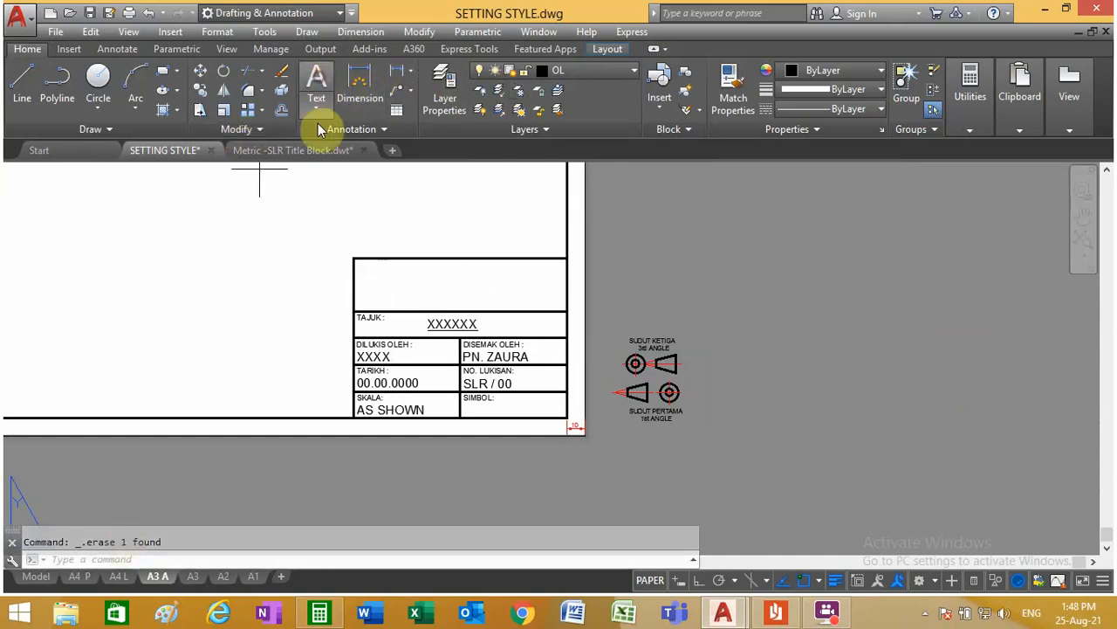
pyautogui.click(353, 258)
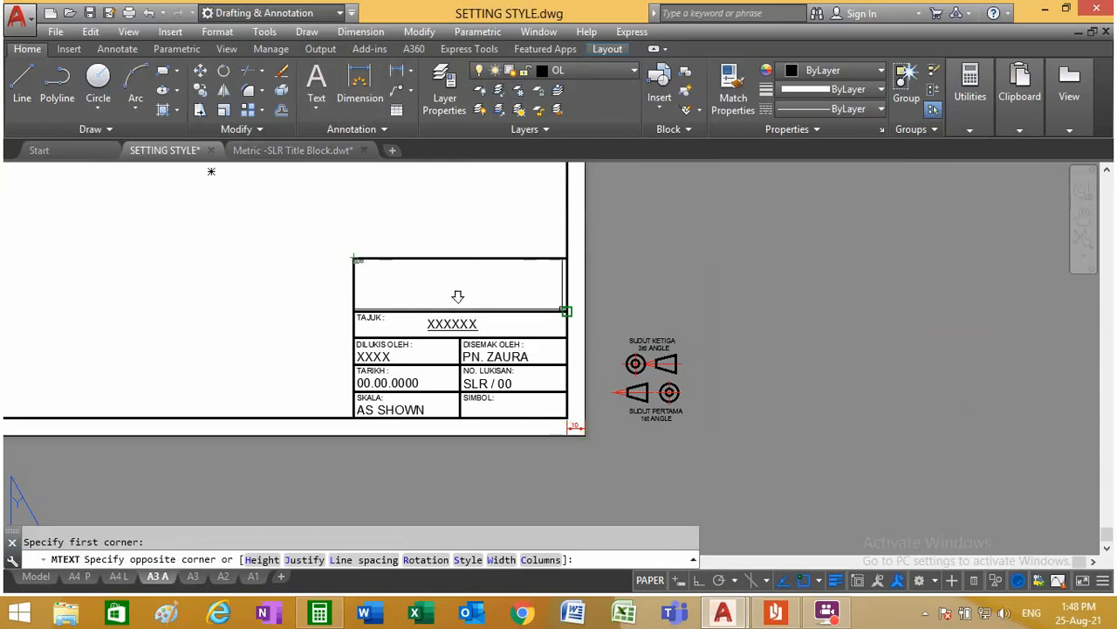
pyautogui.click(568, 311)
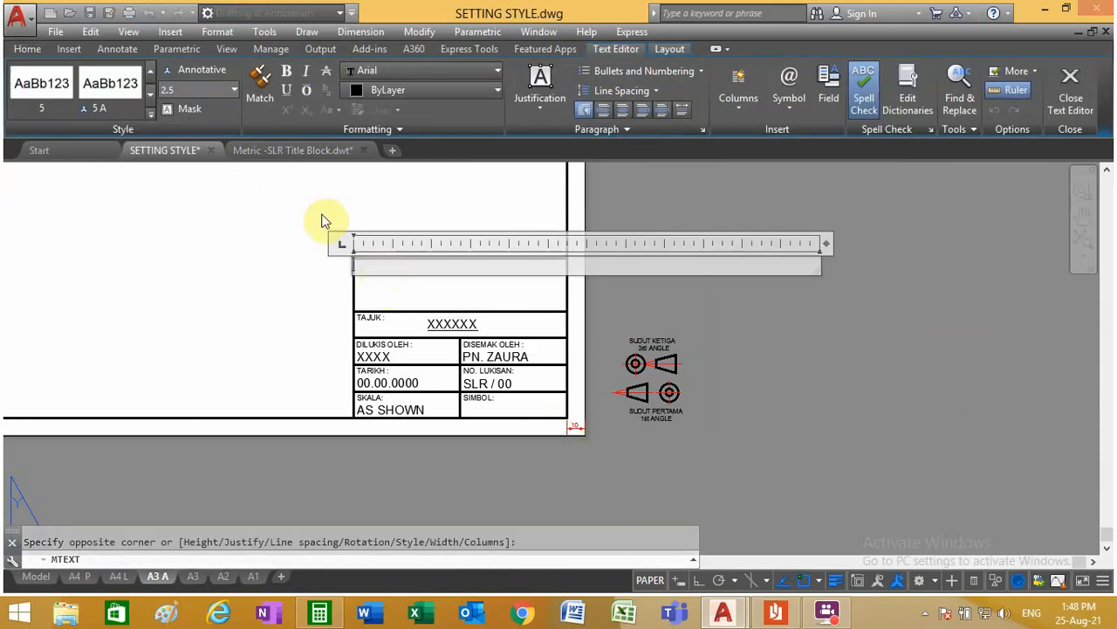
pyautogui.click(151, 110)
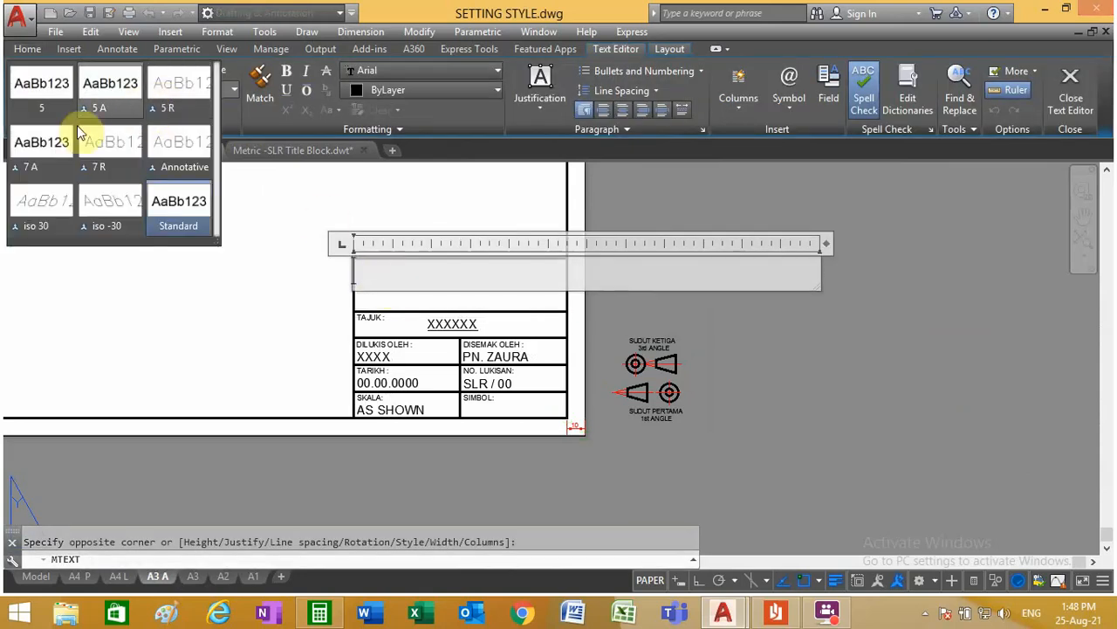
pyautogui.click(36, 152)
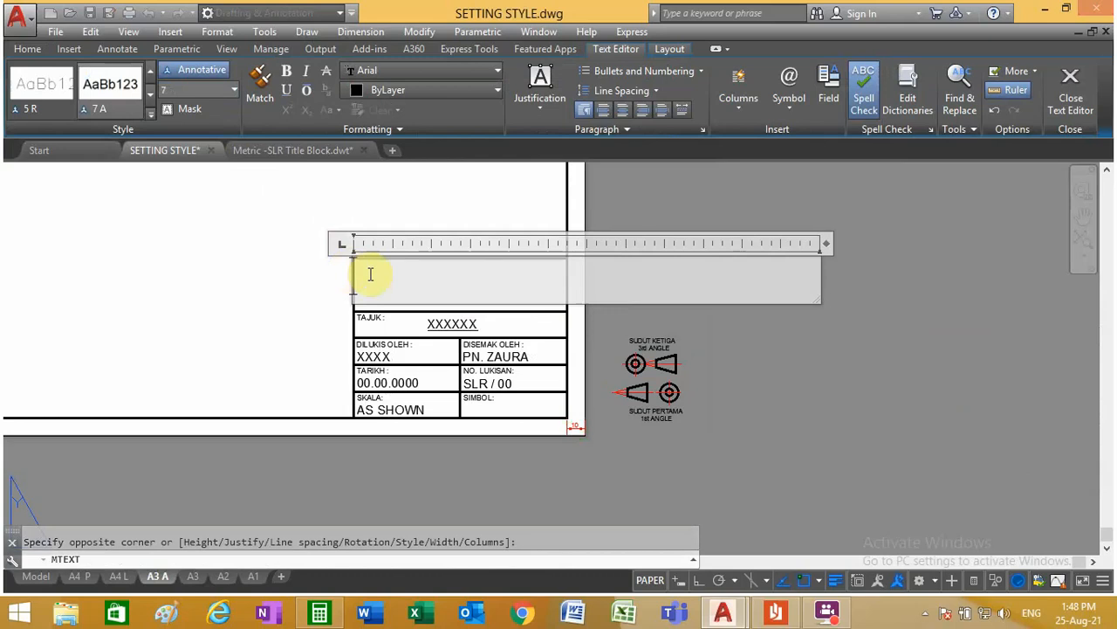
pyautogui.write('IK')
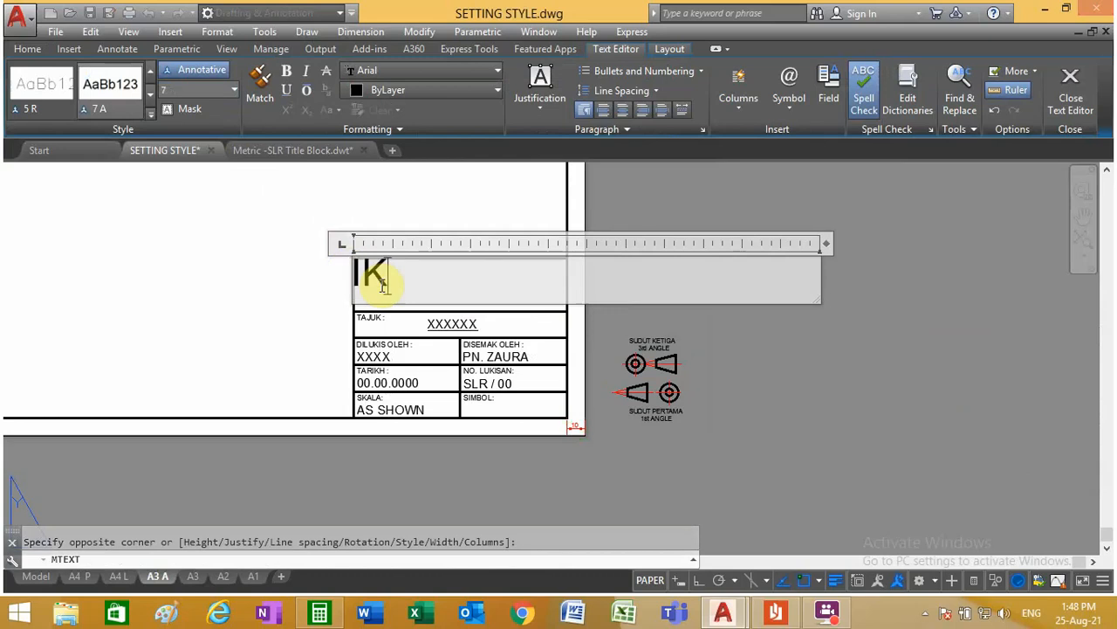
pyautogui.write('M JASIN')
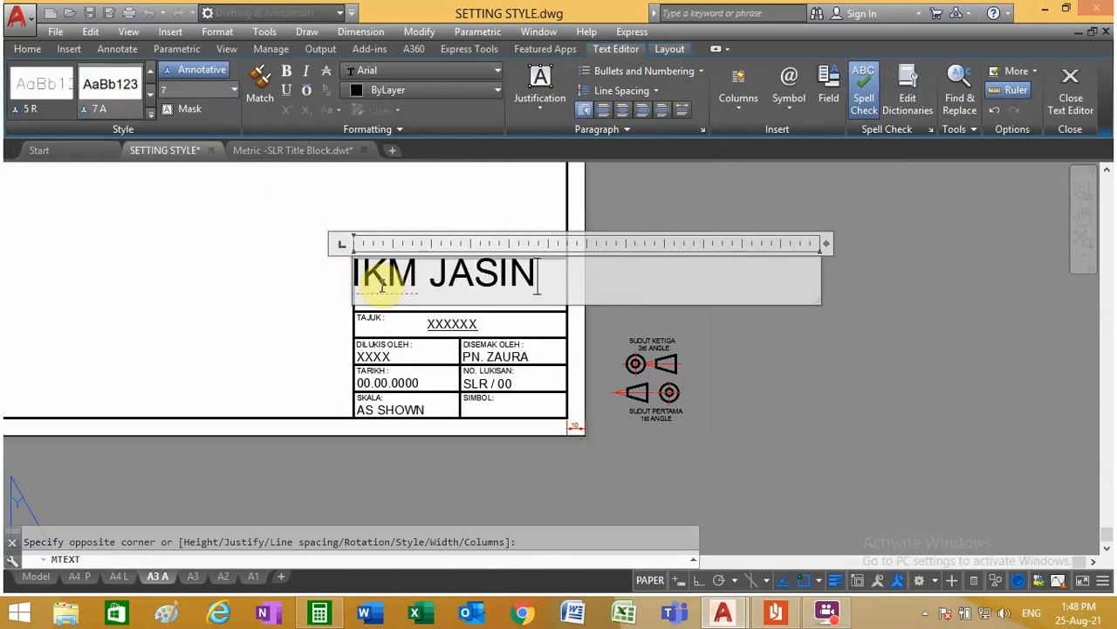
pyautogui.click(565, 203)
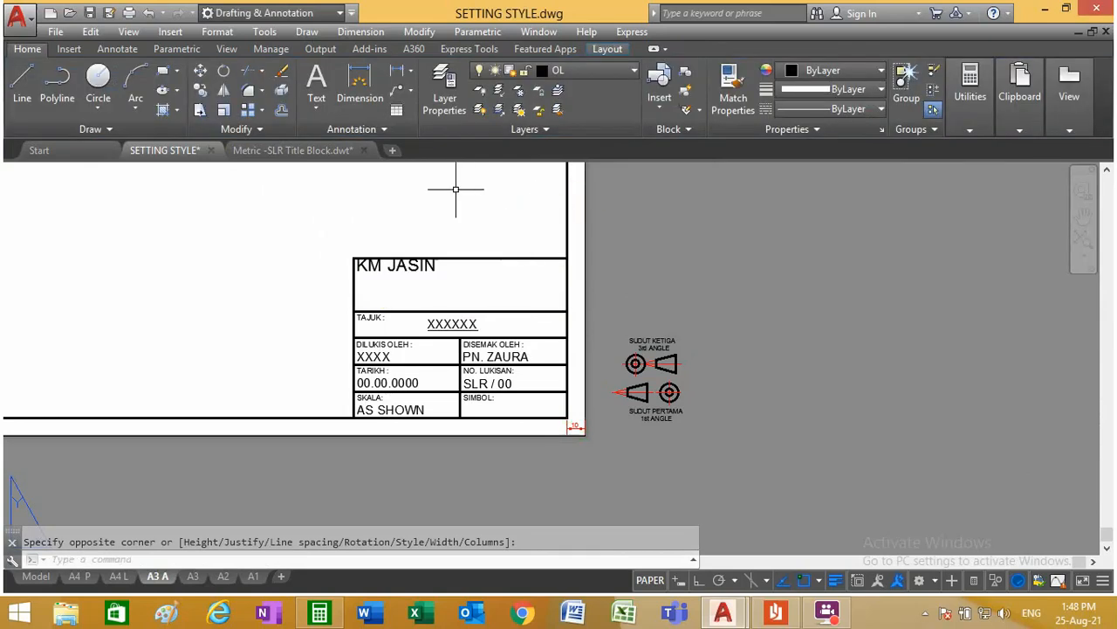
# Step: Move the IKM JASIN text right and slightly down from the top cell's upper-left corner
pyautogui.click(200, 70)
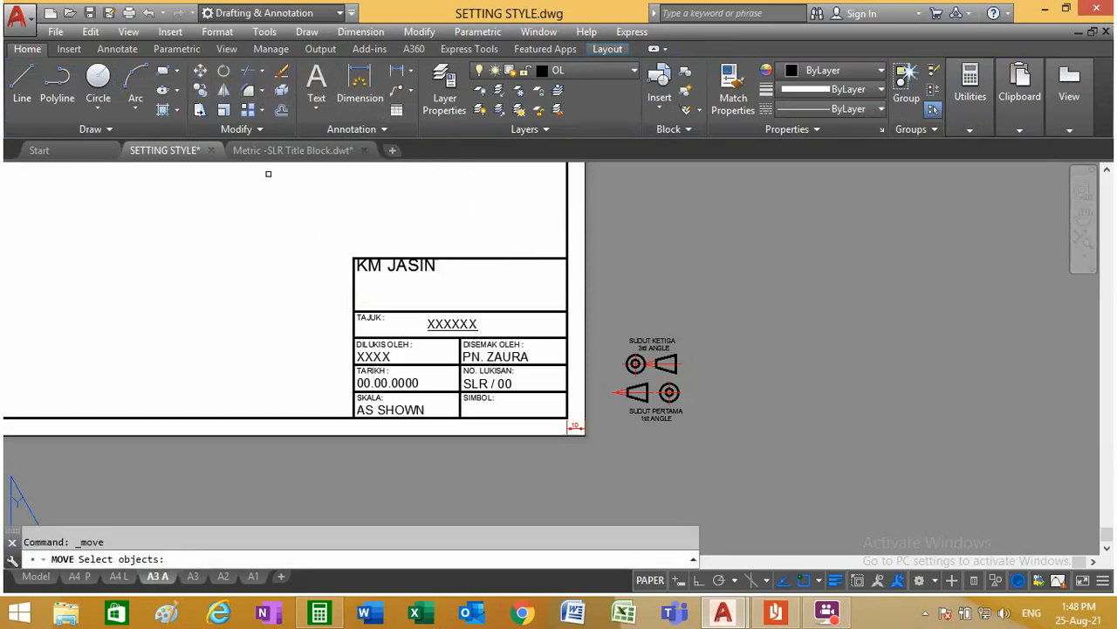
pyautogui.click(392, 254)
pyautogui.press('Return')
pyautogui.click(356, 256)
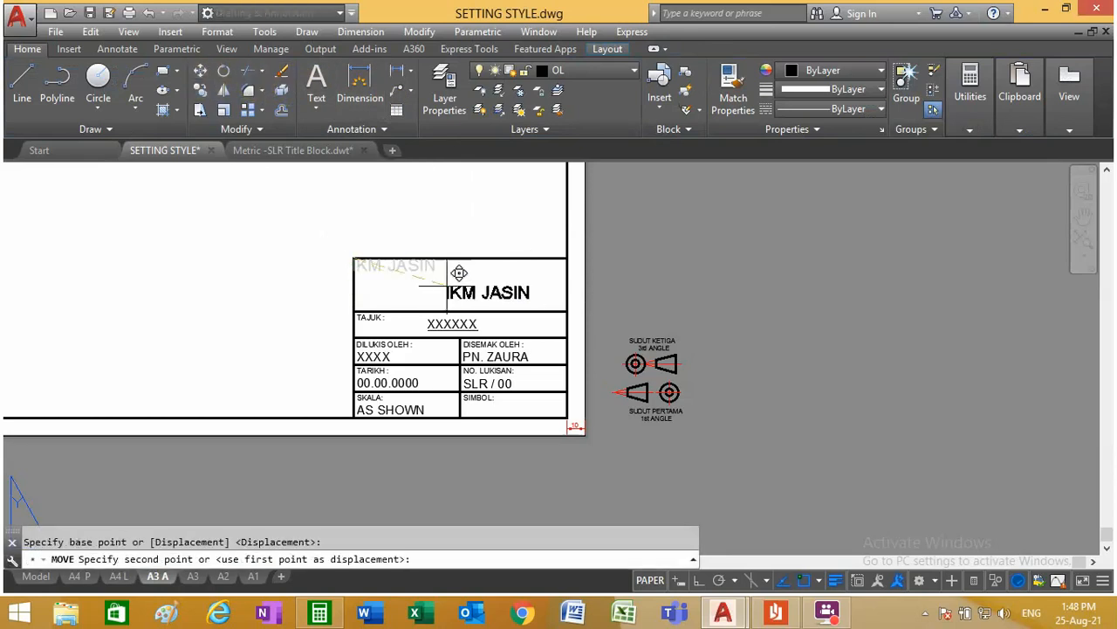
pyautogui.scroll(5, 422, 263)
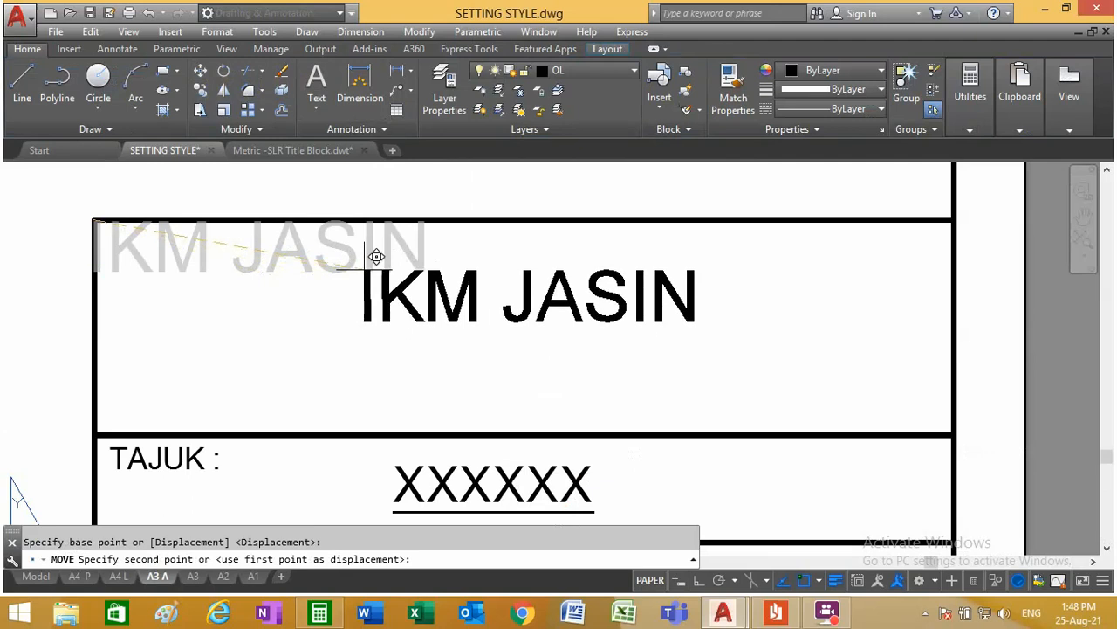
pyautogui.click(216, 251)
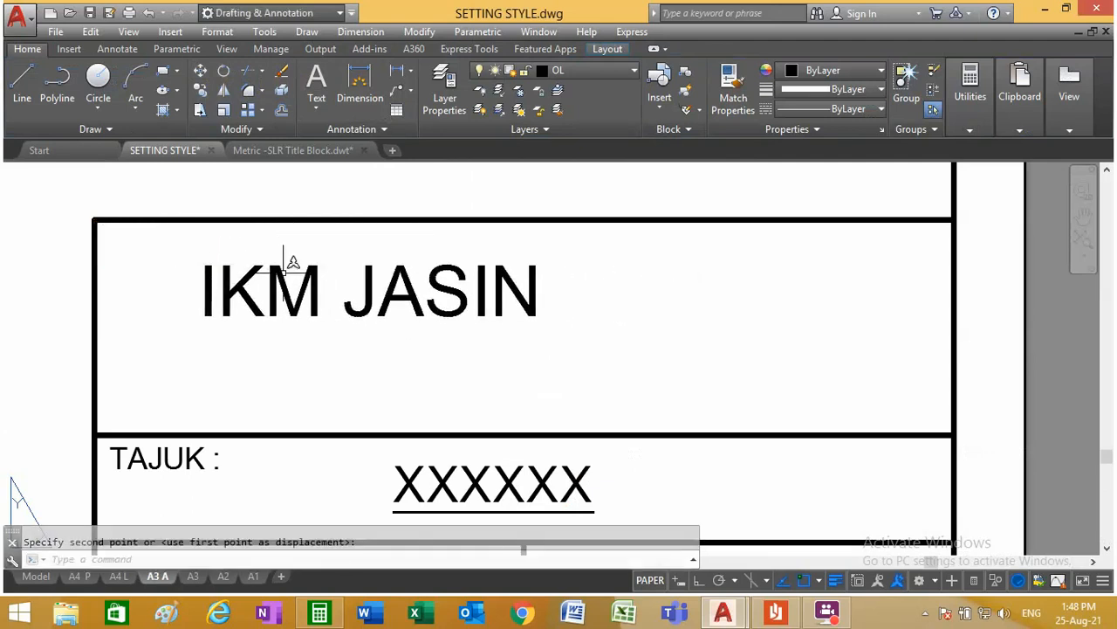
pyautogui.press('Escape')
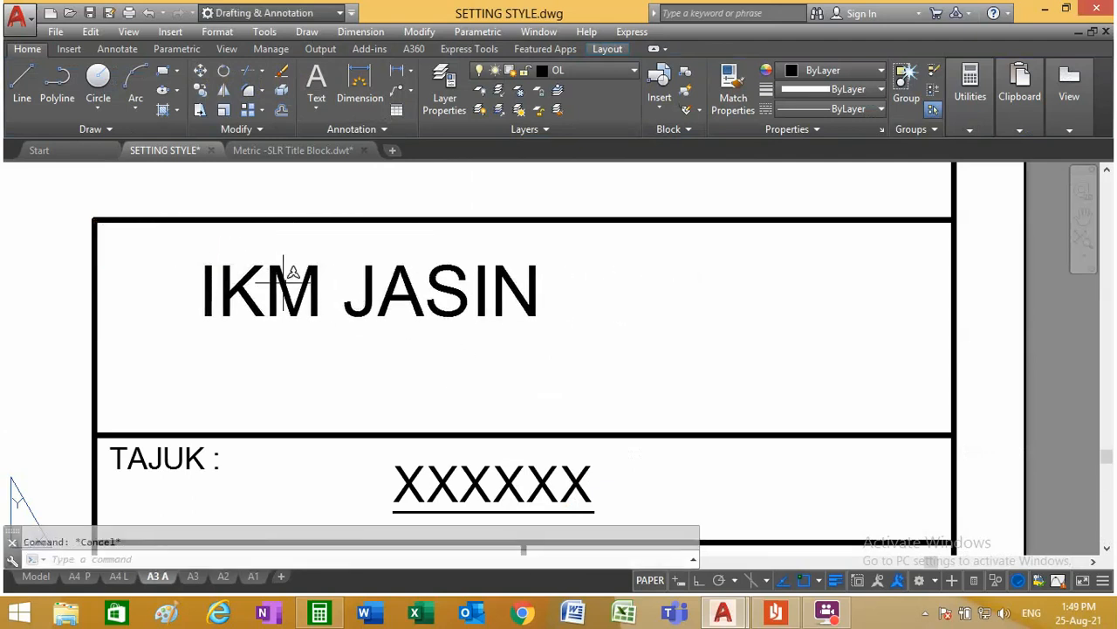
# Step: Replace IKM JASIN with INSTITUT KEMAHIRAN MARA and JASIN MELAKA on two lines, widening the text frame to about 149 so each fits one line
pyautogui.doubleClick(437, 289)
pyautogui.moveTo(548, 285); pyautogui.dragTo(179, 309)
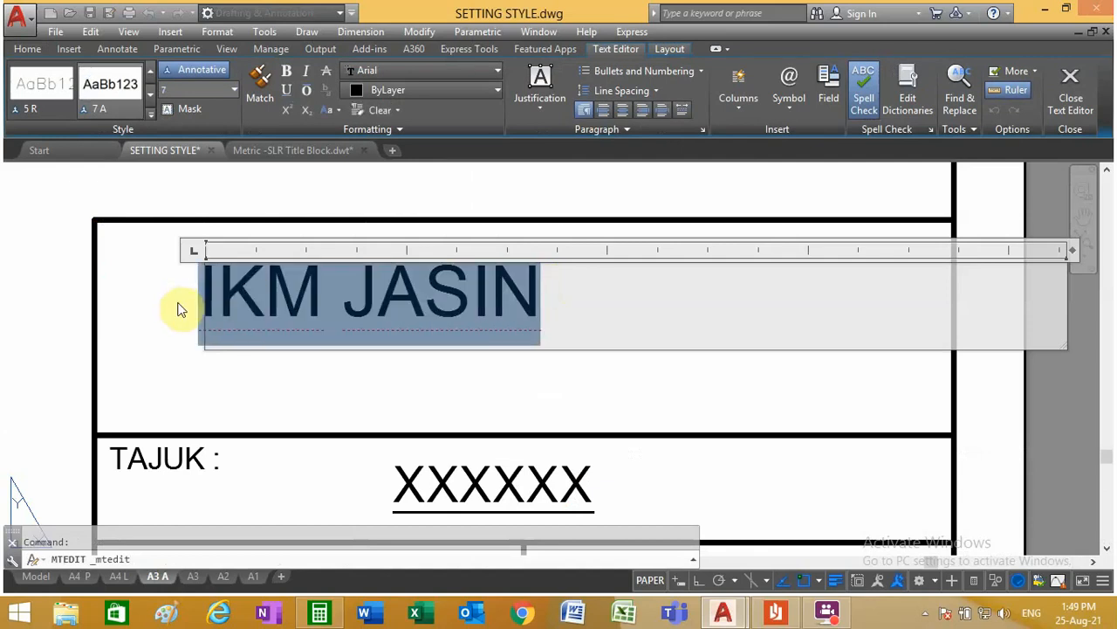
pyautogui.write('INSTITU')
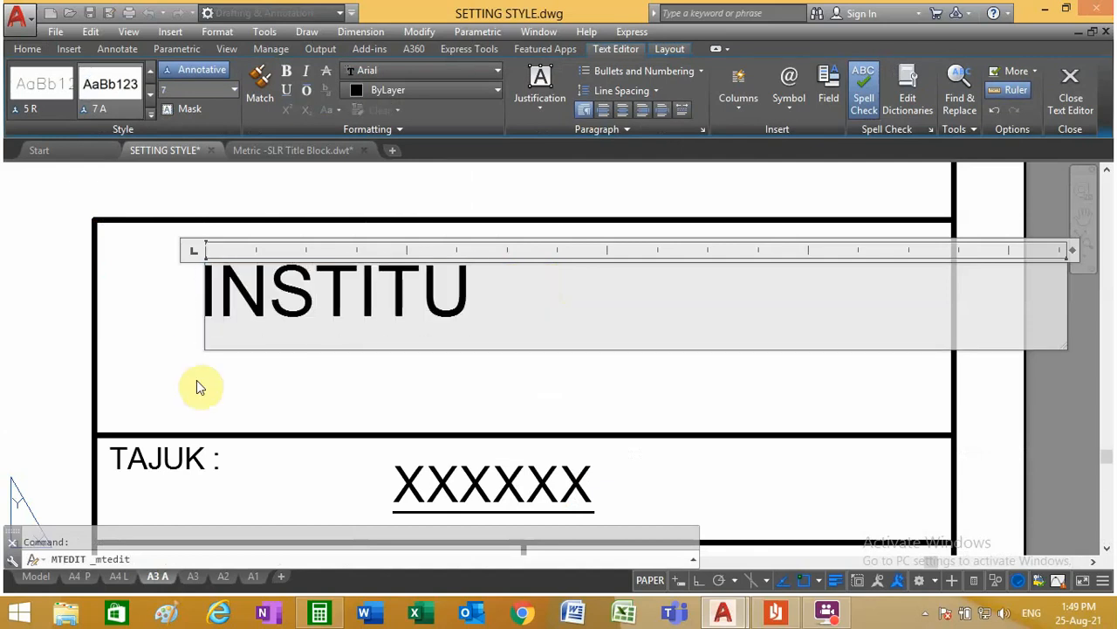
pyautogui.write('T KEMAHIRAN')
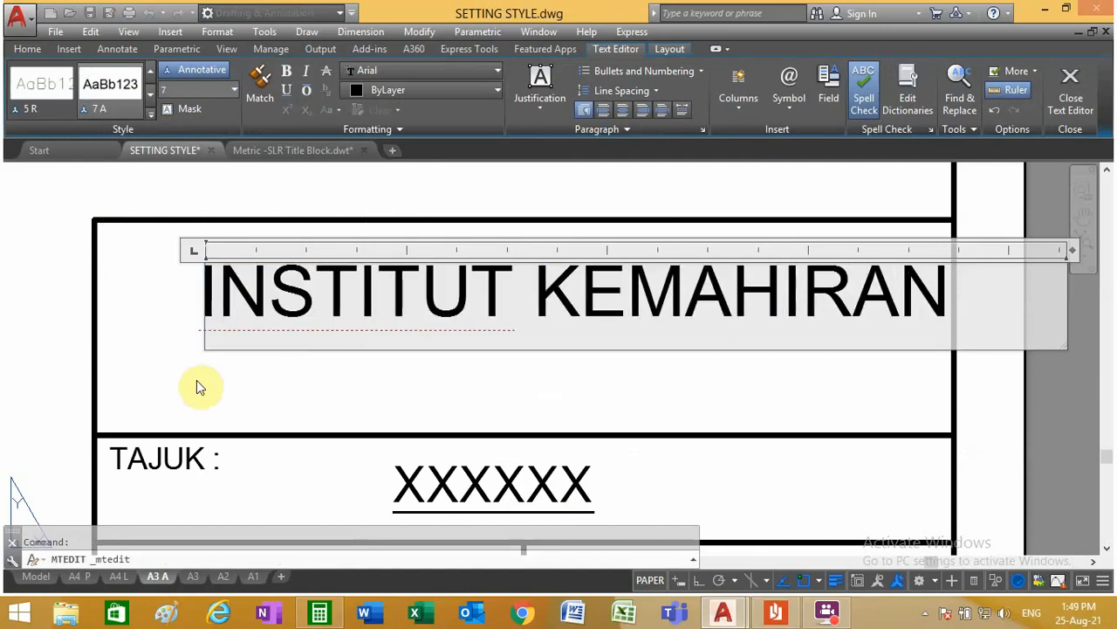
pyautogui.write(' MARA')
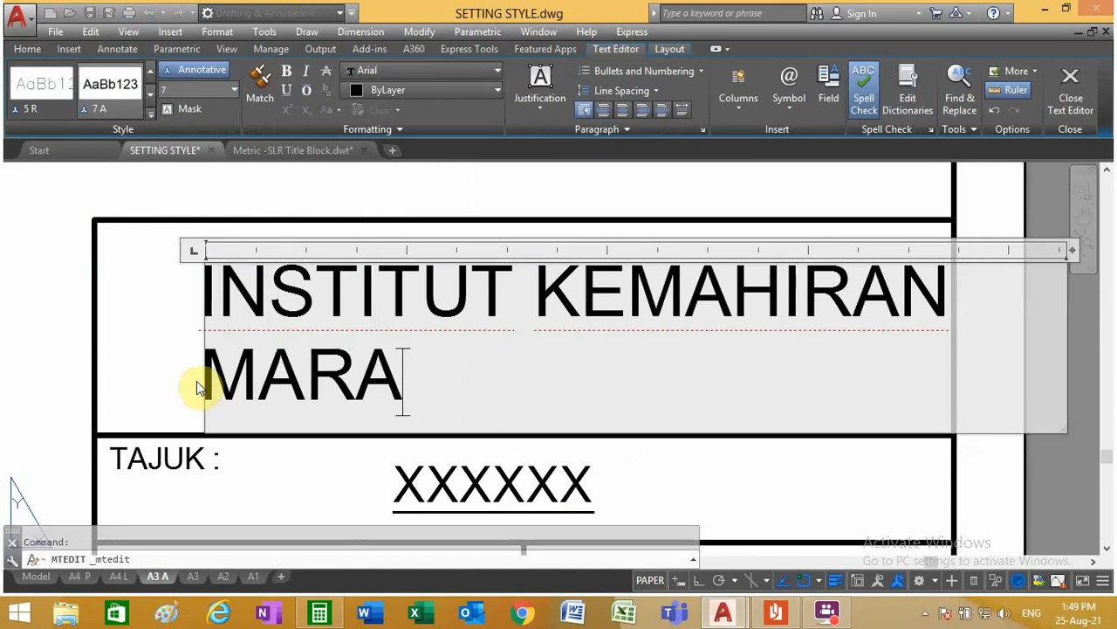
pyautogui.scroll(-4, 370, 382)
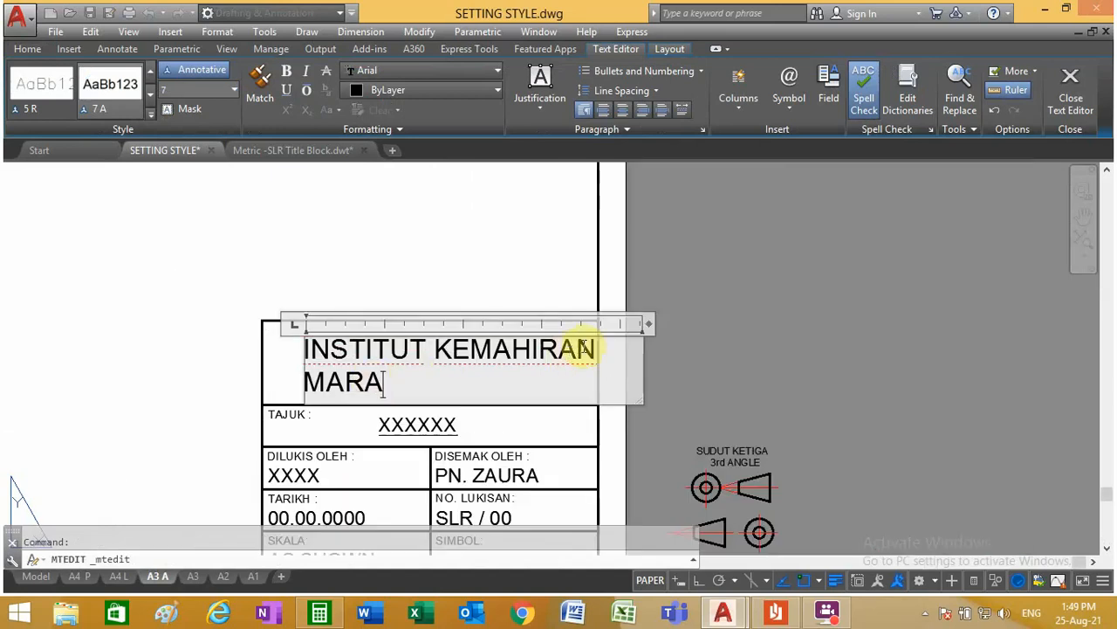
pyautogui.moveTo(650, 323); pyautogui.dragTo(730, 321)
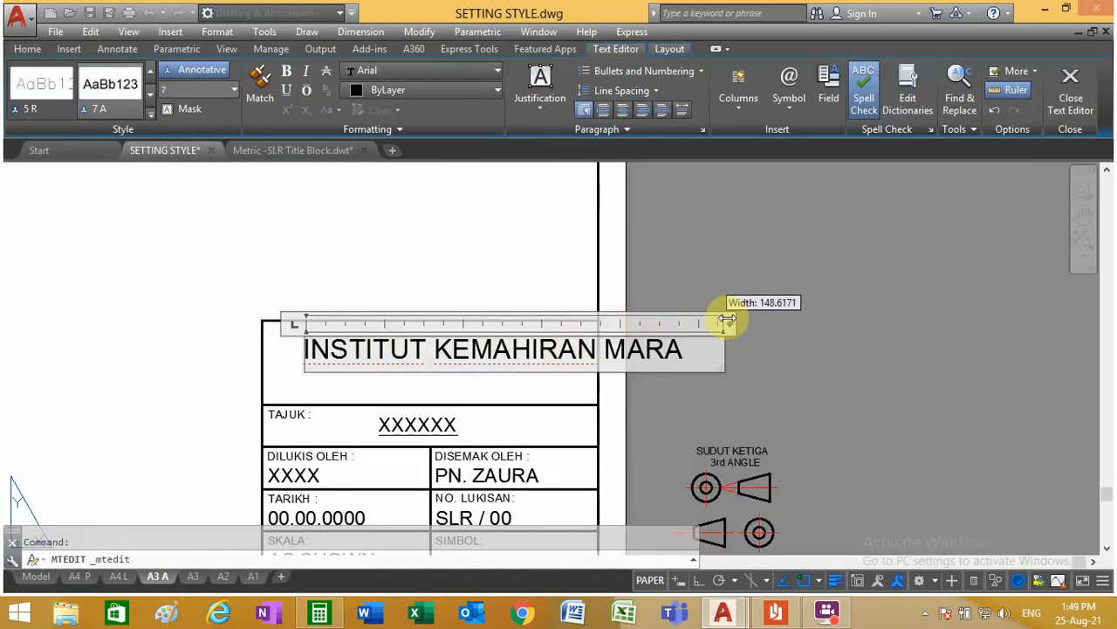
pyautogui.press('Return')
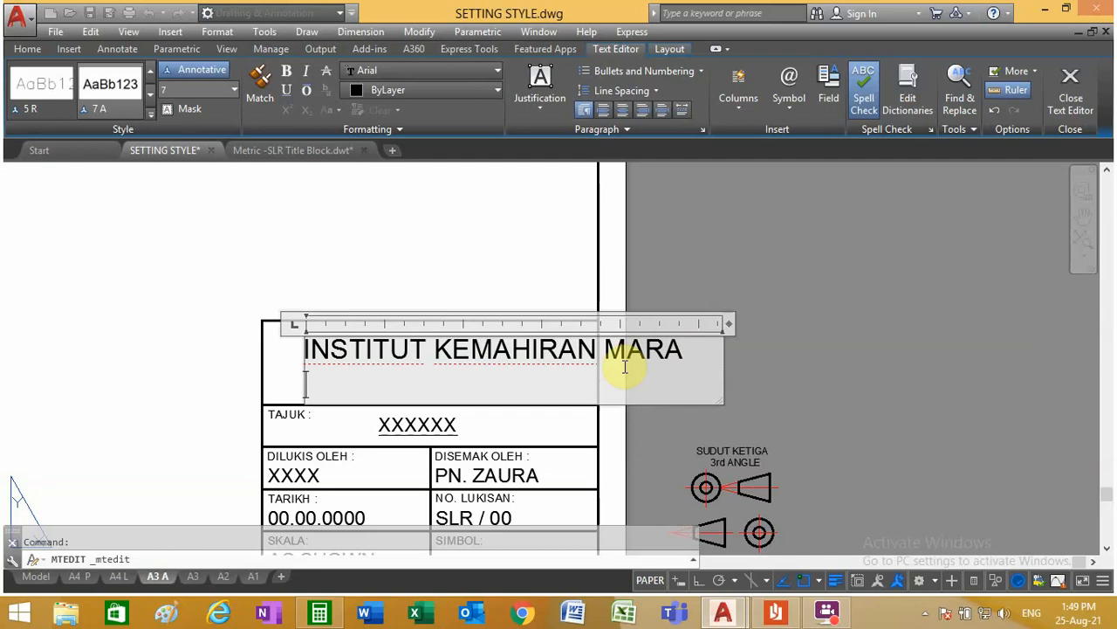
pyautogui.write('JASIN MELAKA')
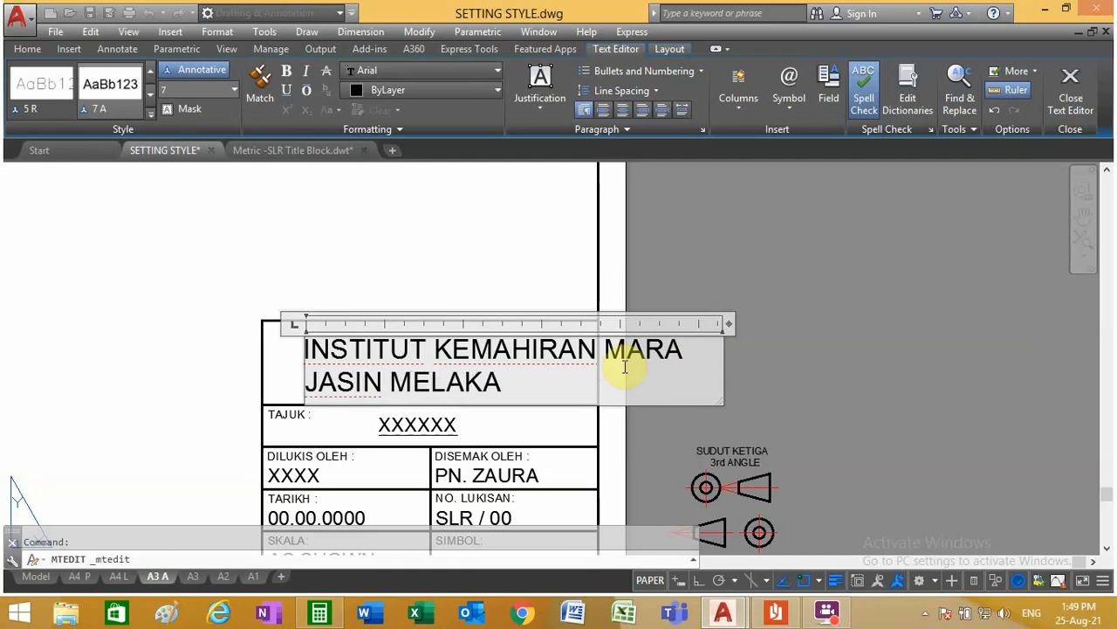
# Step: Centre the JASIN MELAKA line and narrow the text frame to just past the end of the first line
pyautogui.click(622, 112)
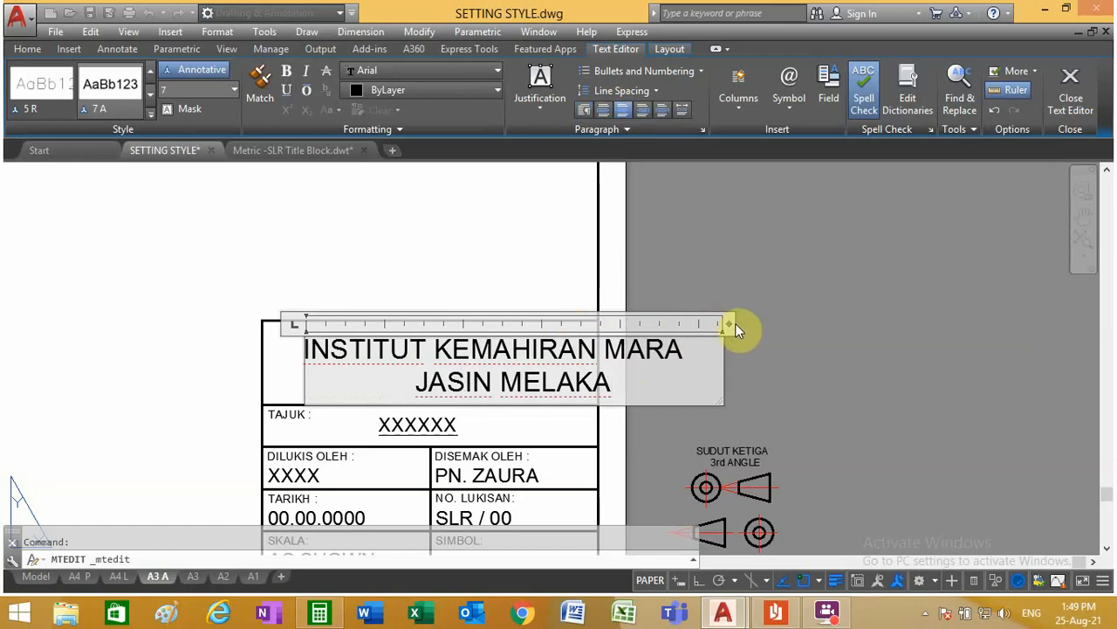
pyautogui.moveTo(730, 324); pyautogui.dragTo(697, 324)
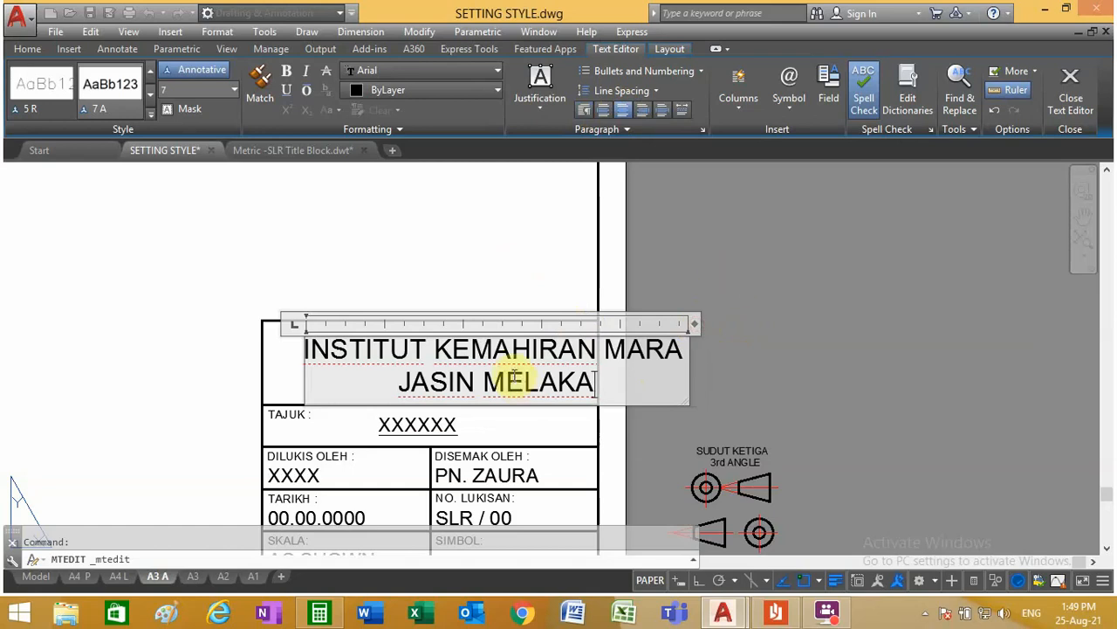
pyautogui.click(506, 282)
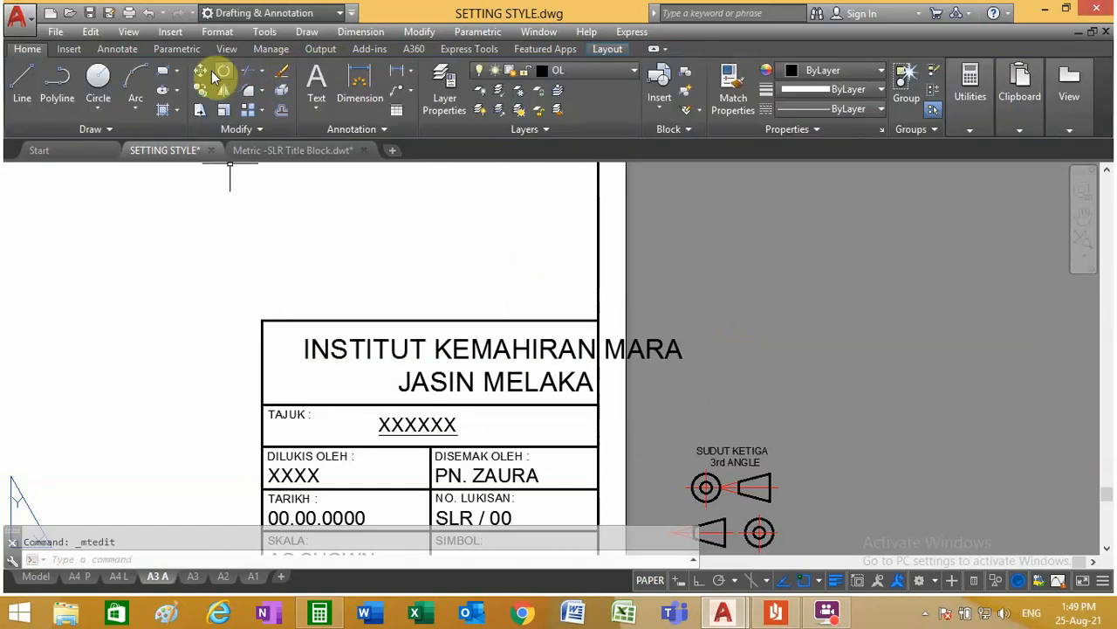
# Step: Move the two-line institute text horizontally left so it starts just inside the top cell's left edge
pyautogui.click(200, 71)
pyautogui.click(463, 350)
pyautogui.press('Return')
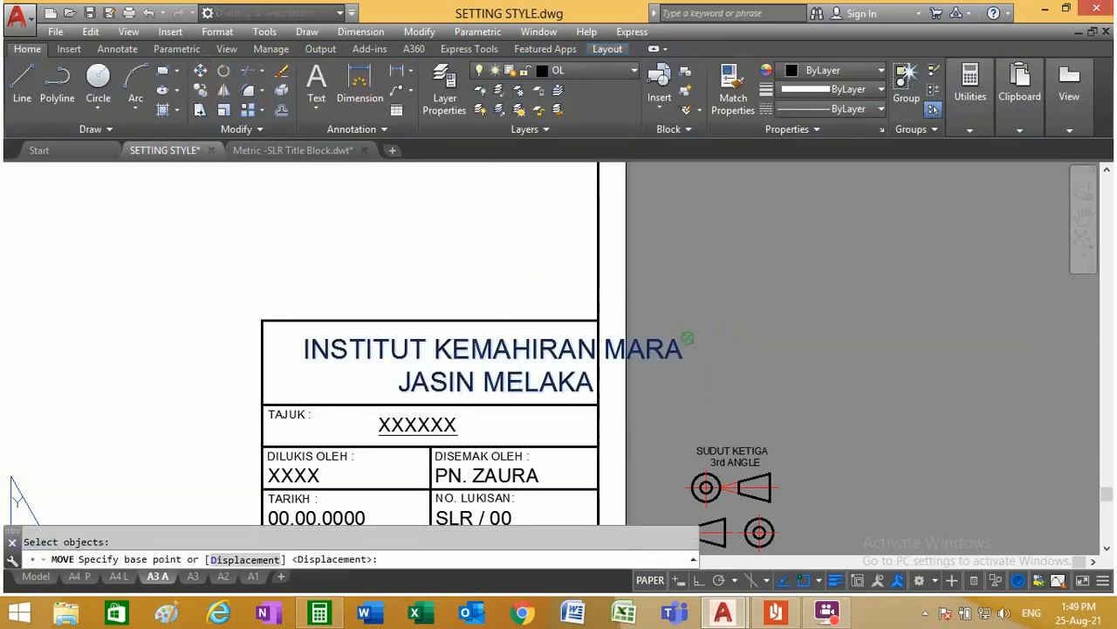
pyautogui.click(689, 338)
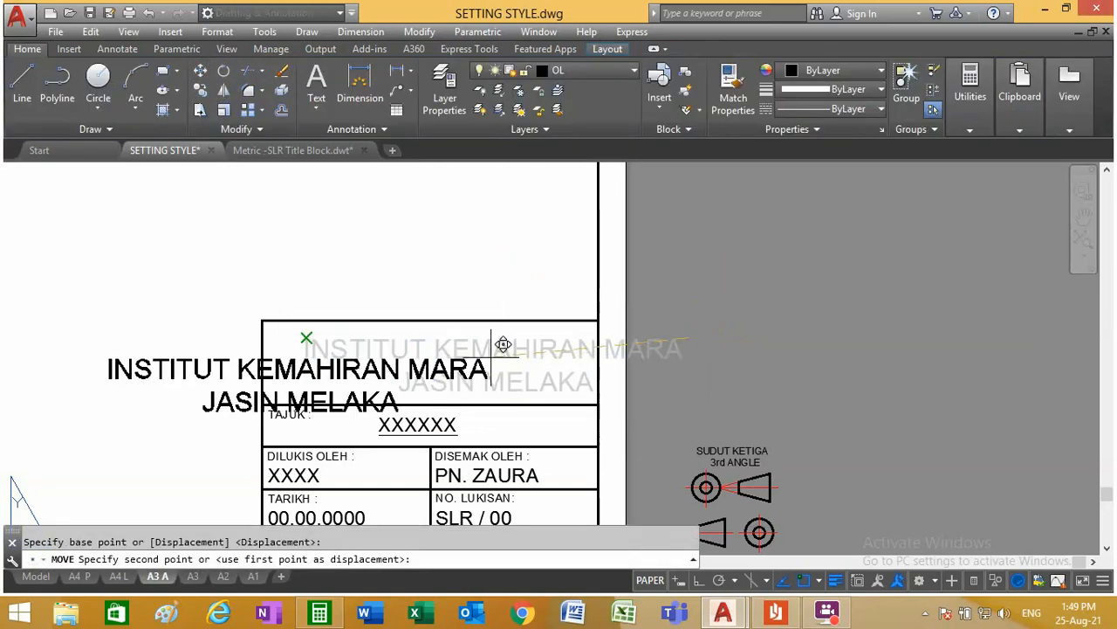
pyautogui.click(653, 332)
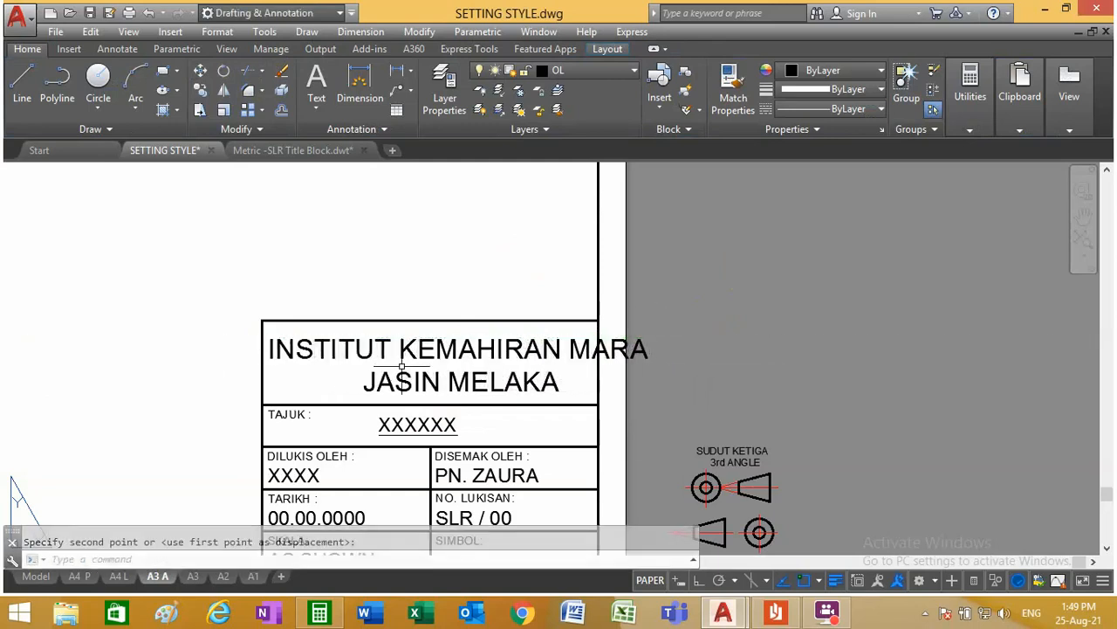
# Step: Shorten INSTITUT to INS. in the first line and narrow the text frame to fit INS. KEMAHIRAN MARA
pyautogui.doubleClick(371, 349)
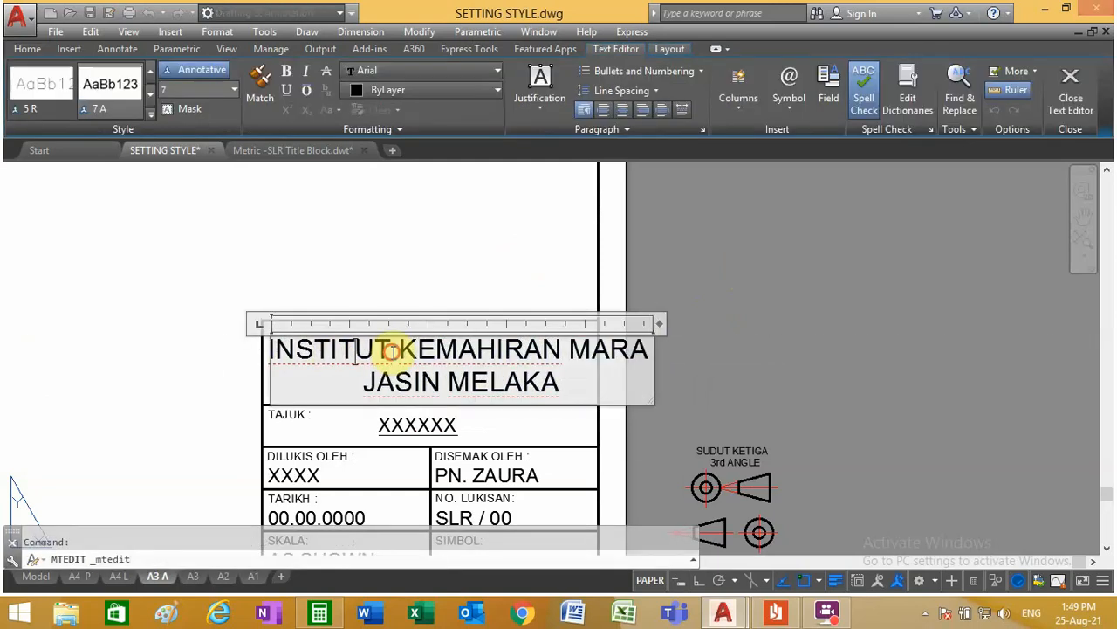
pyautogui.moveTo(390, 350); pyautogui.dragTo(323, 349)
pyautogui.write('.')
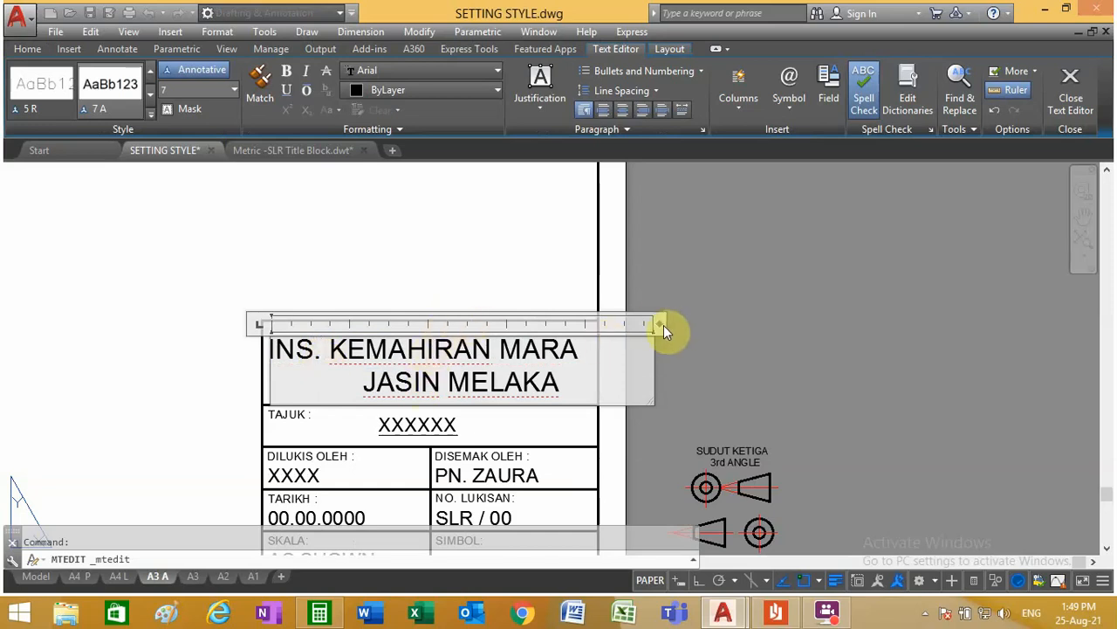
pyautogui.moveTo(658, 324); pyautogui.dragTo(584, 326)
pyautogui.click(479, 274)
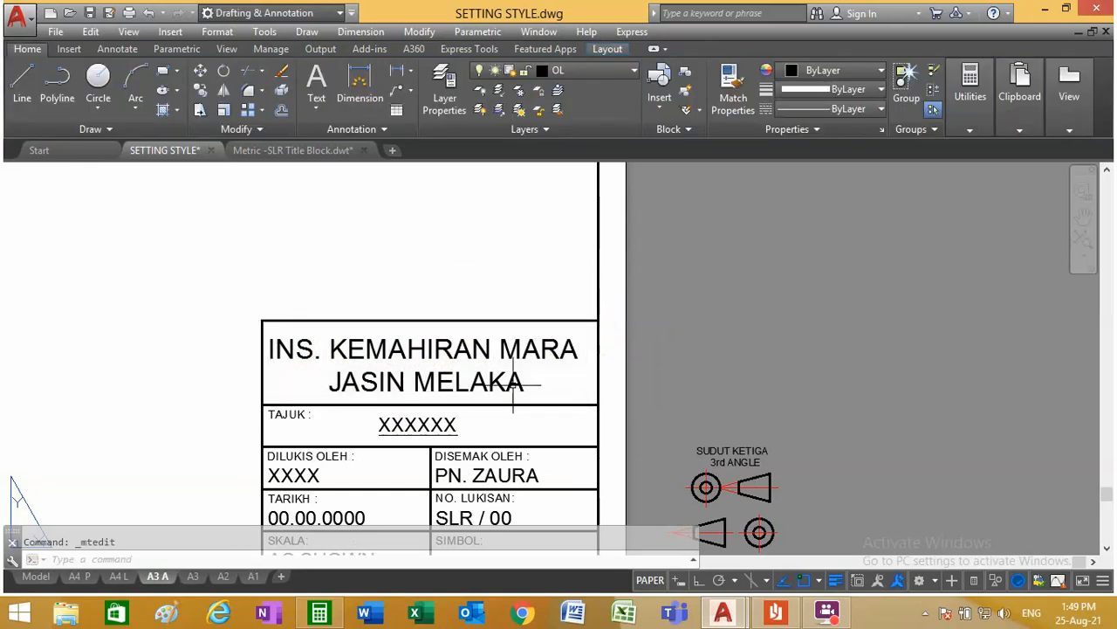
# Step: Try to move the institute text slightly right, using a base point at the title block's upper-right corner
pyautogui.click(200, 77)
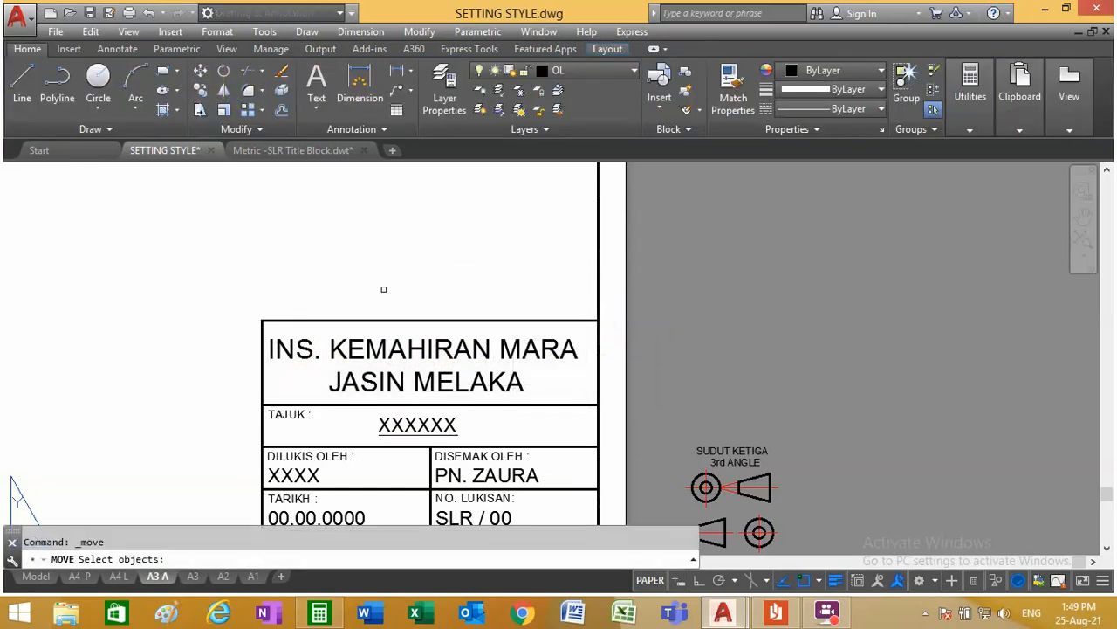
pyautogui.click(441, 358)
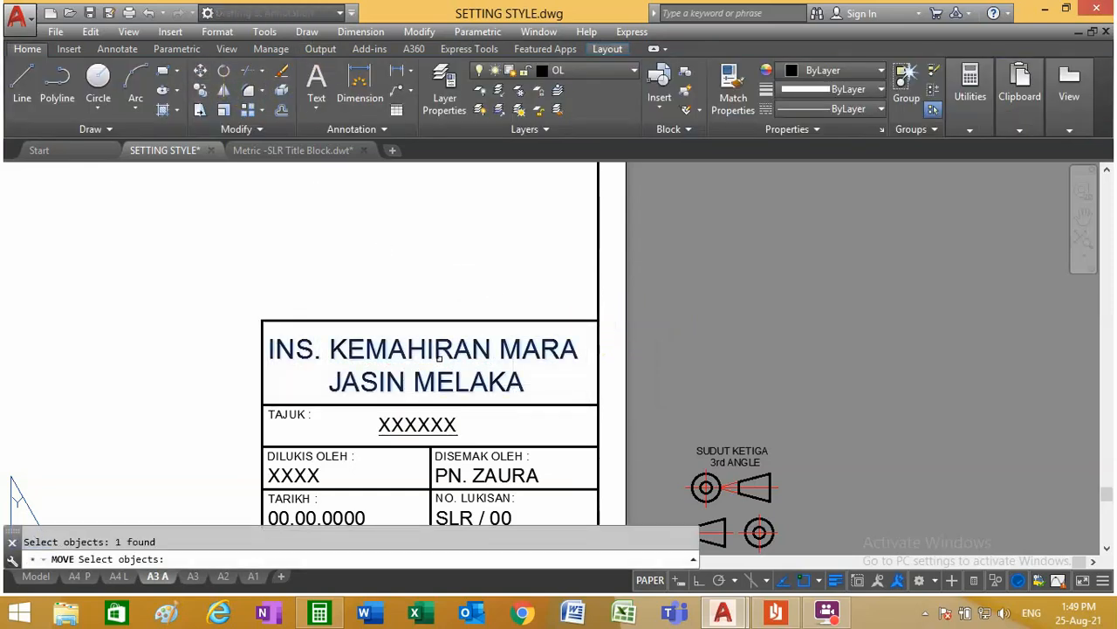
pyautogui.press('Return')
pyautogui.click(603, 325)
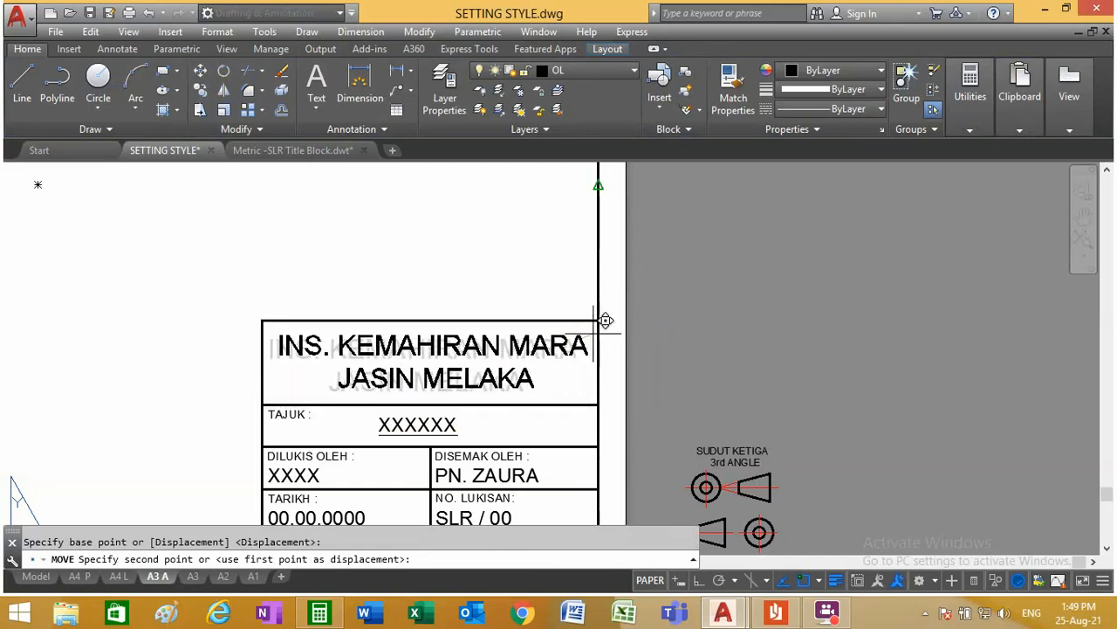
pyautogui.click(602, 321)
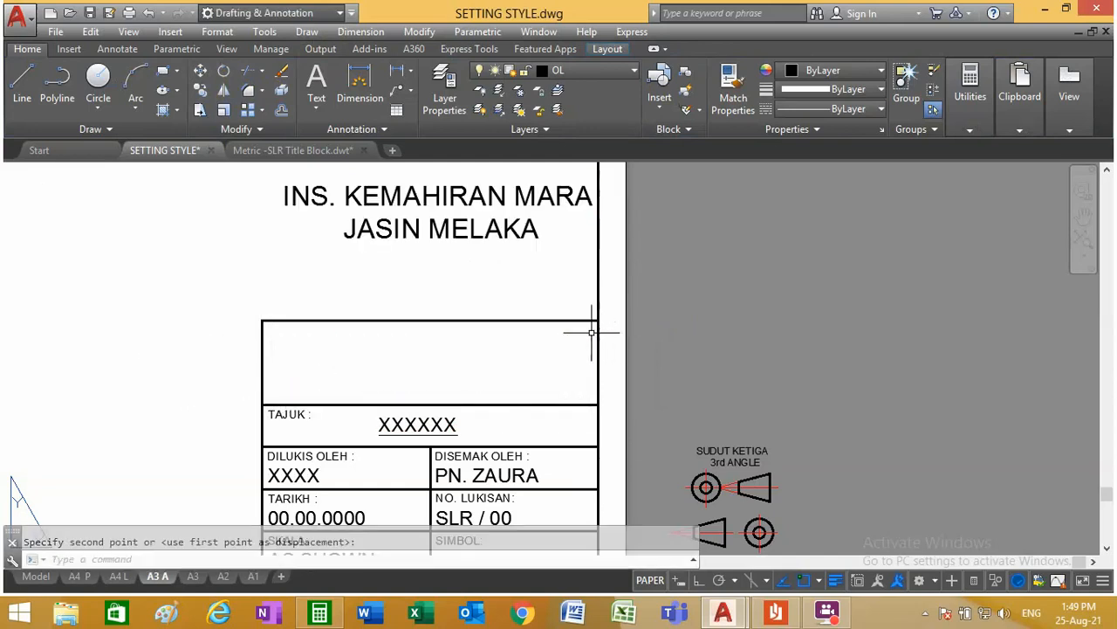
# Step: Move the institute text down so it sits centred in the title block's empty top cell
pyautogui.click(199, 72)
pyautogui.click(417, 239)
pyautogui.press('Return')
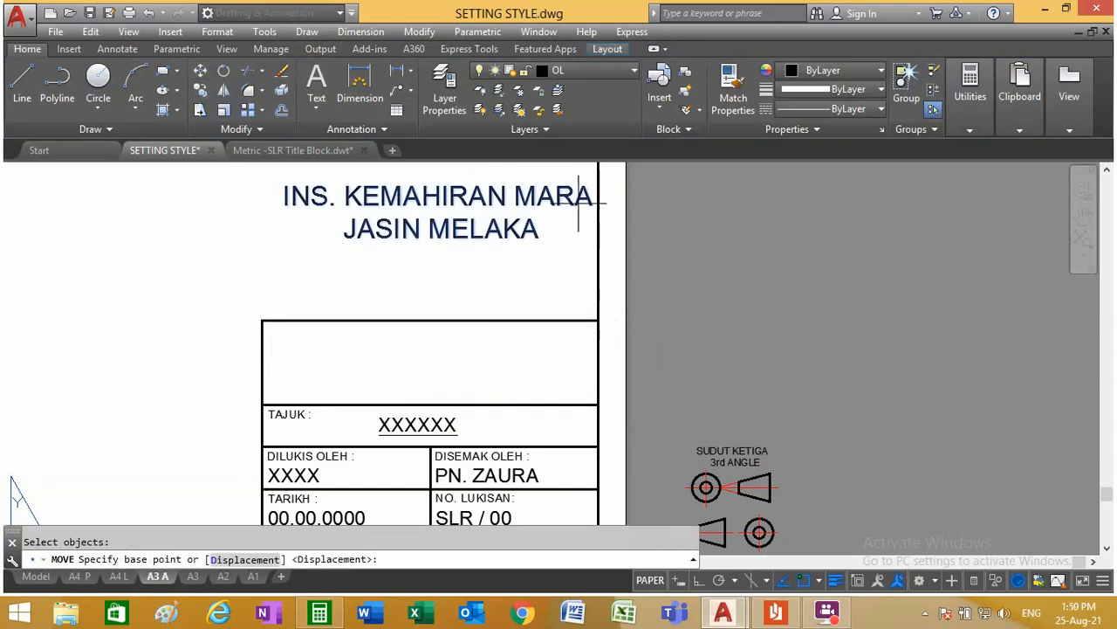
pyautogui.click(820, 220)
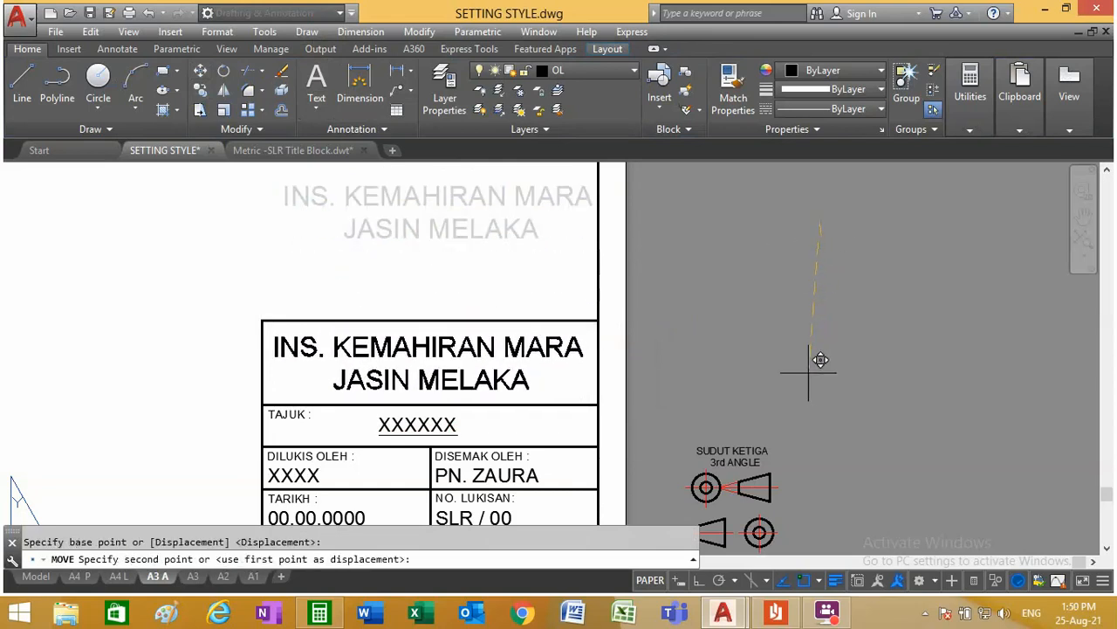
pyautogui.scroll(-3, 811, 374)
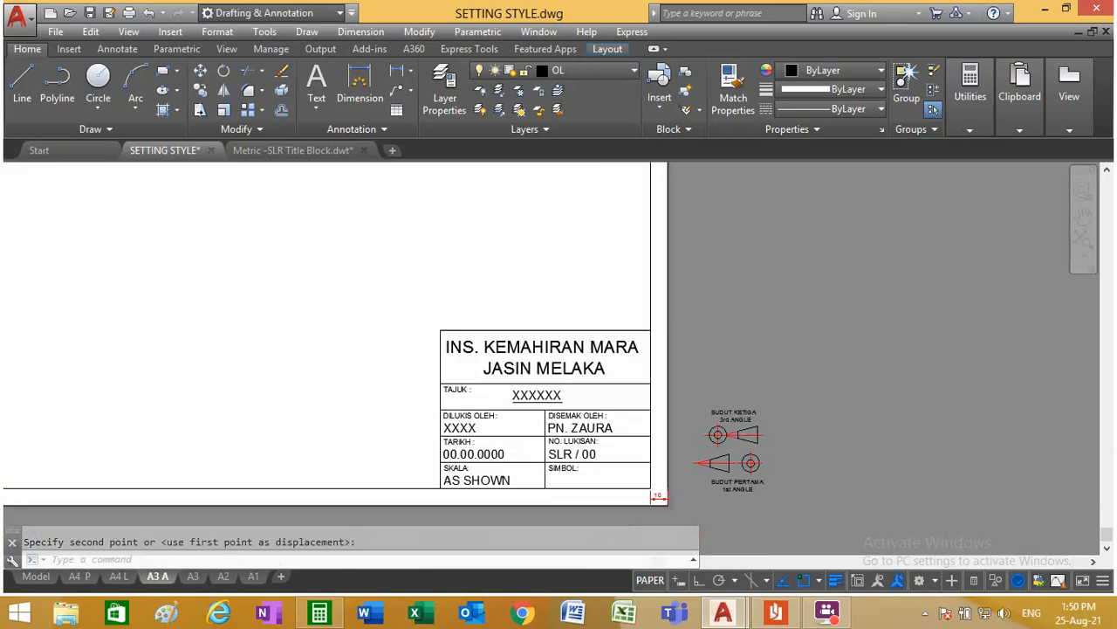
pyautogui.scroll(4, 577, 346)
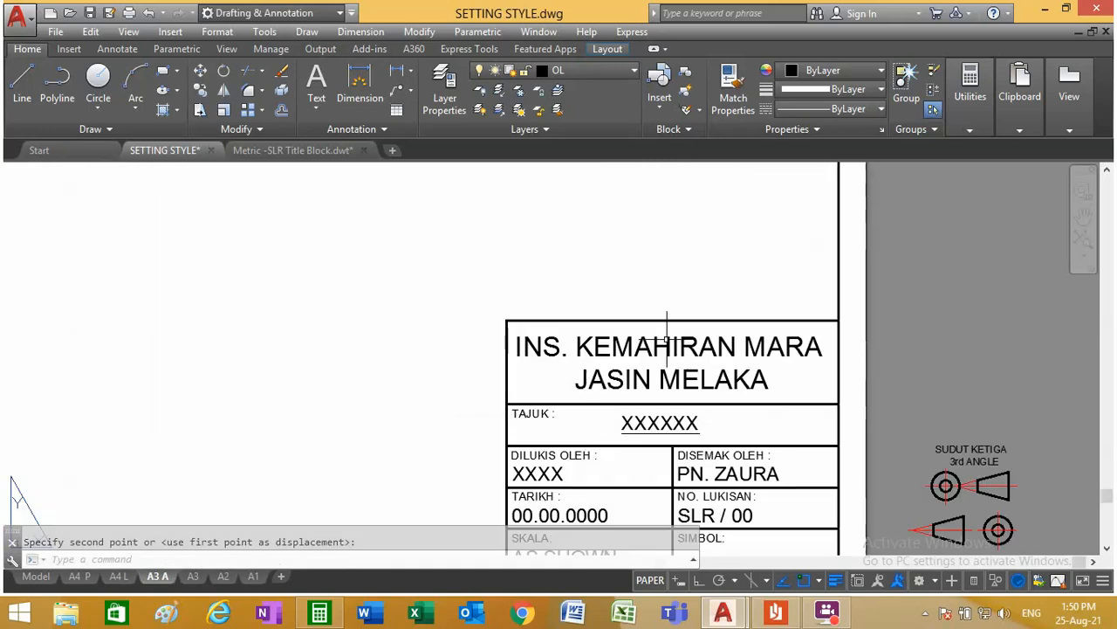
pyautogui.scroll(-2, 676, 320)
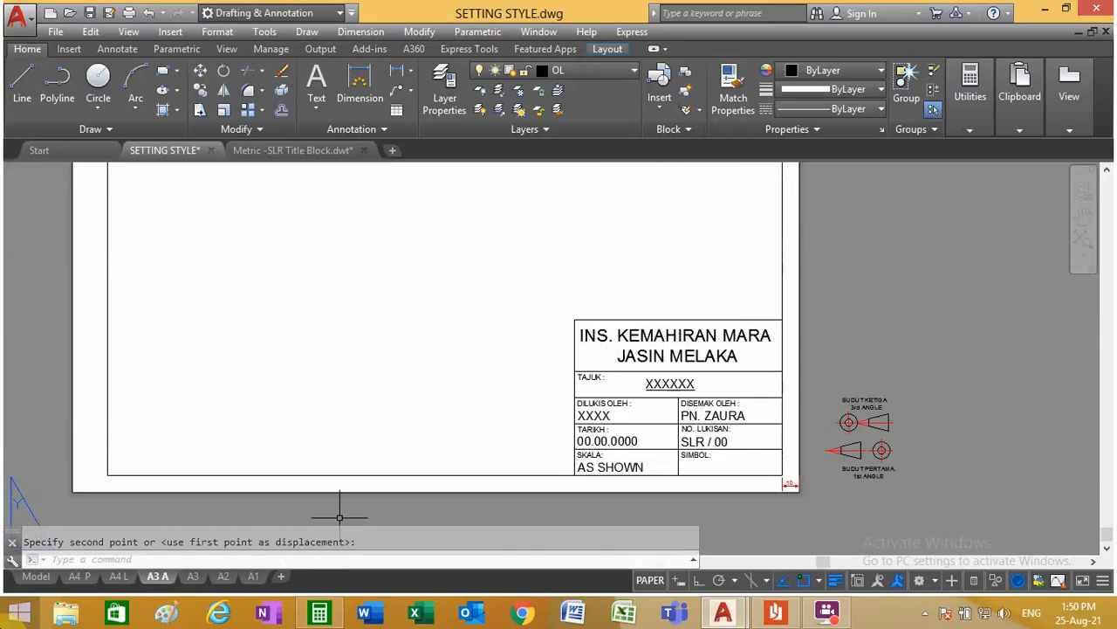
# Step: In model space, delete the title strip along the bottom of the A3 frame near the origin, including its dimensions, cell lines and texts
pyautogui.click(36, 577)
pyautogui.scroll(-12, 461, 407)
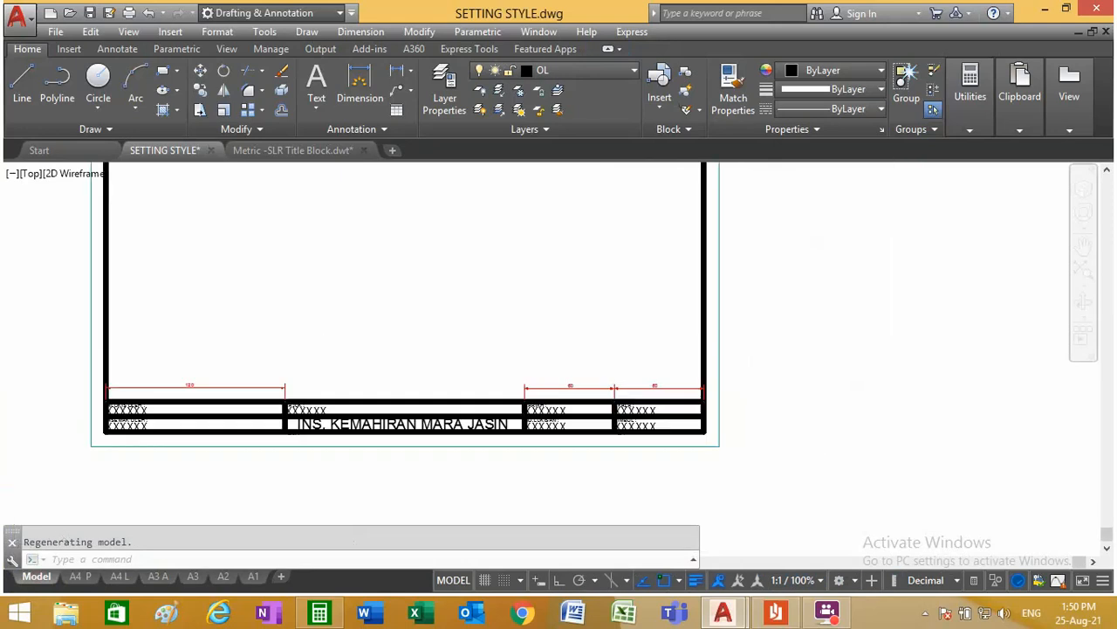
pyautogui.scroll(-2, 225, 284)
pyautogui.scroll(-4, 302, 329)
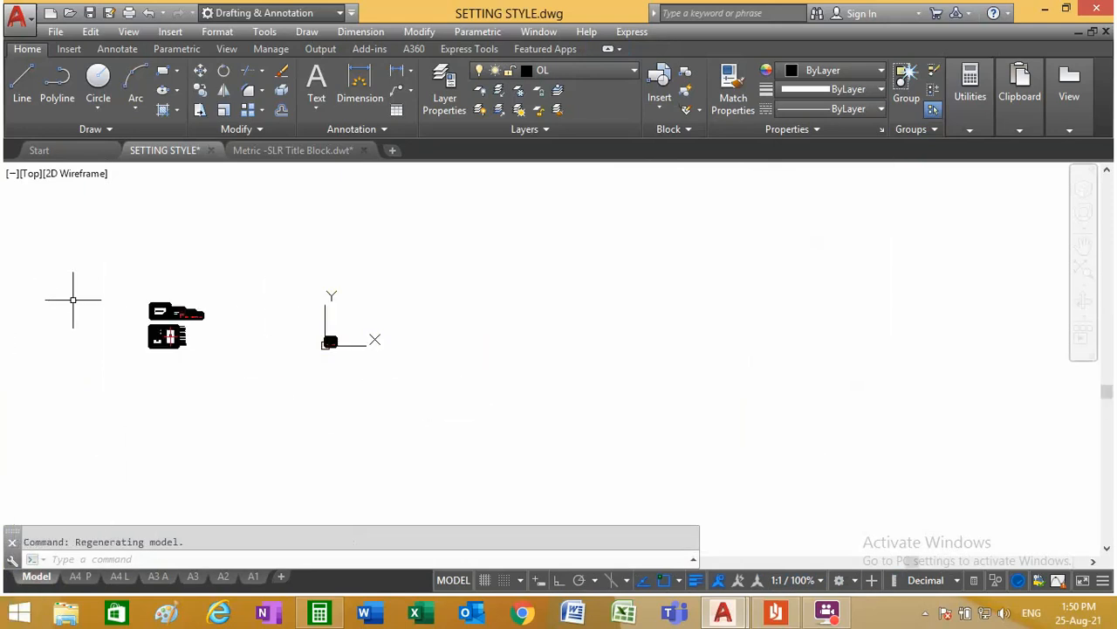
pyautogui.scroll(6, 140, 298)
pyautogui.scroll(6, 308, 359)
pyautogui.scroll(-6, 424, 420)
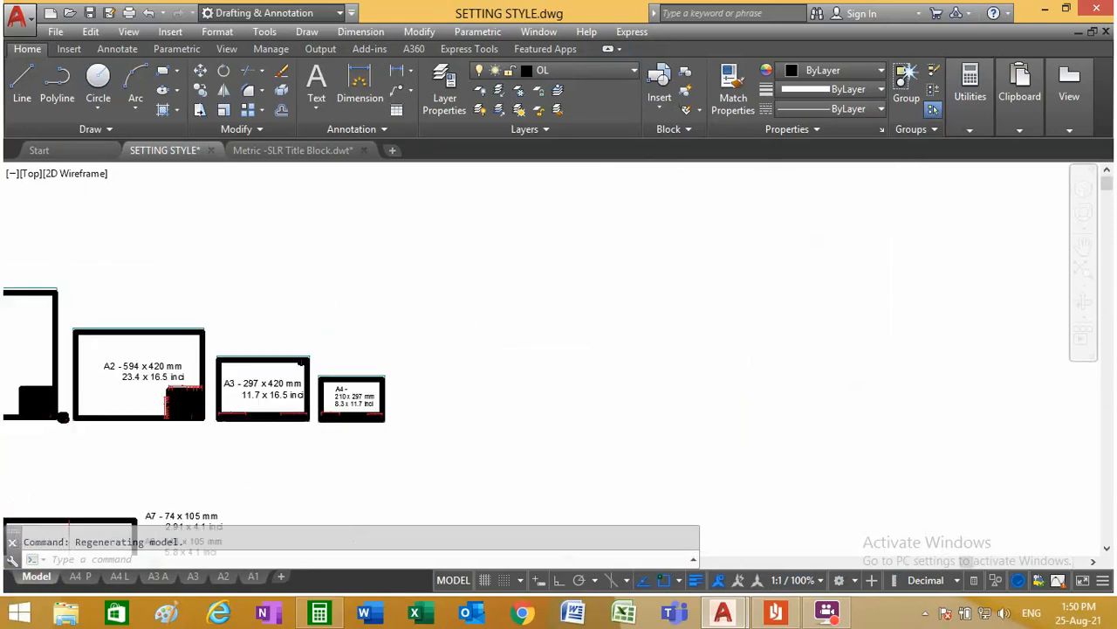
pyautogui.scroll(4, 493, 494)
pyautogui.scroll(10, 493, 493)
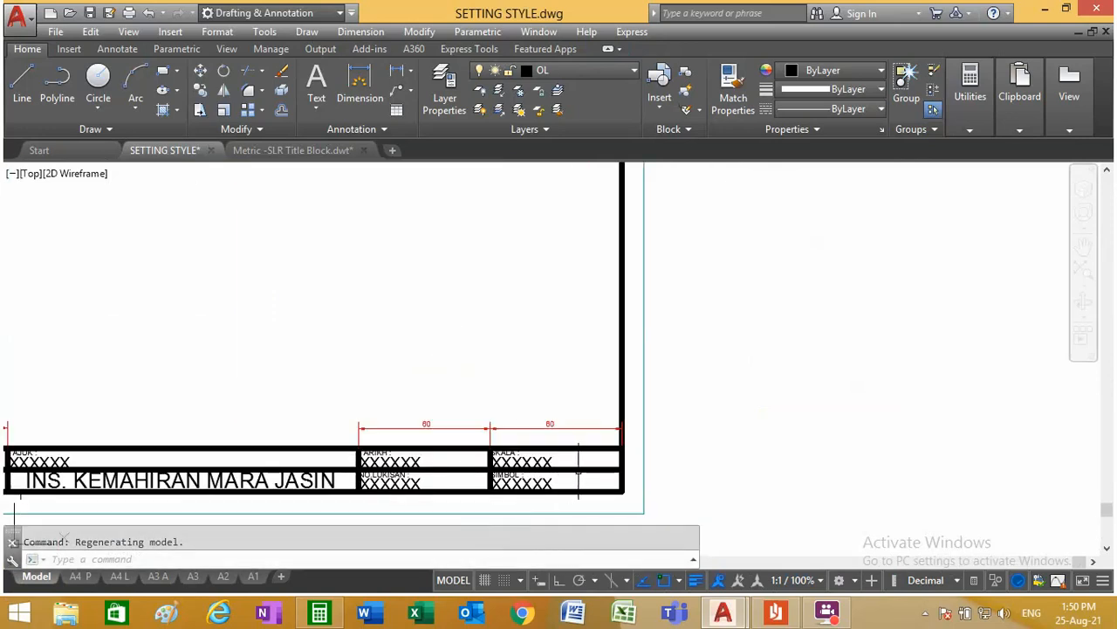
pyautogui.click(578, 471)
pyautogui.scroll(-6, 289, 389)
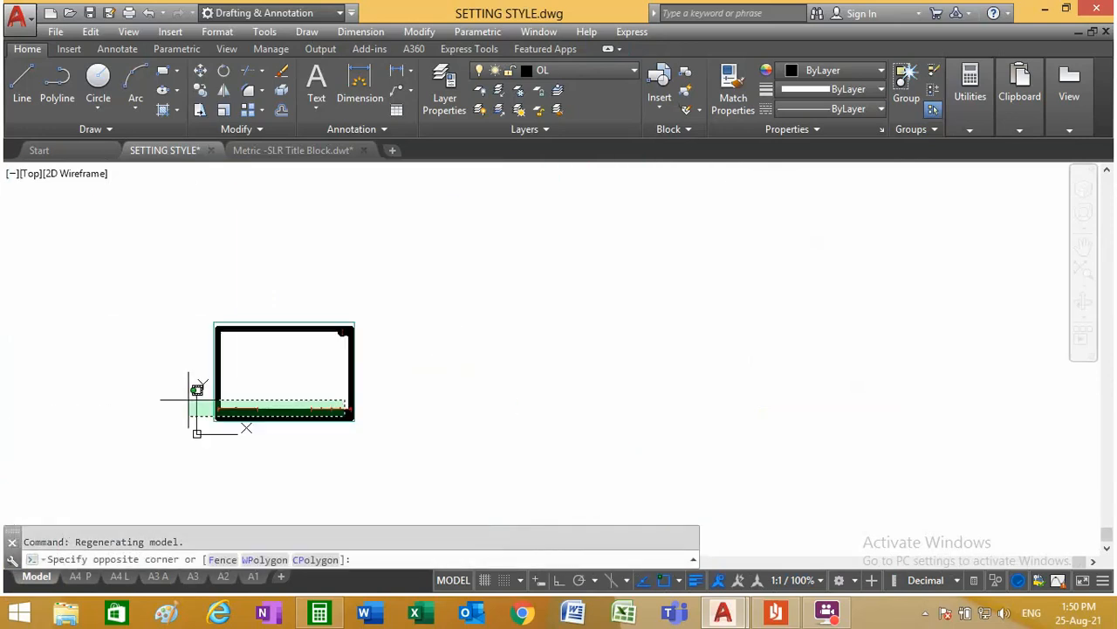
pyautogui.scroll(6, 197, 389)
pyautogui.click(197, 420)
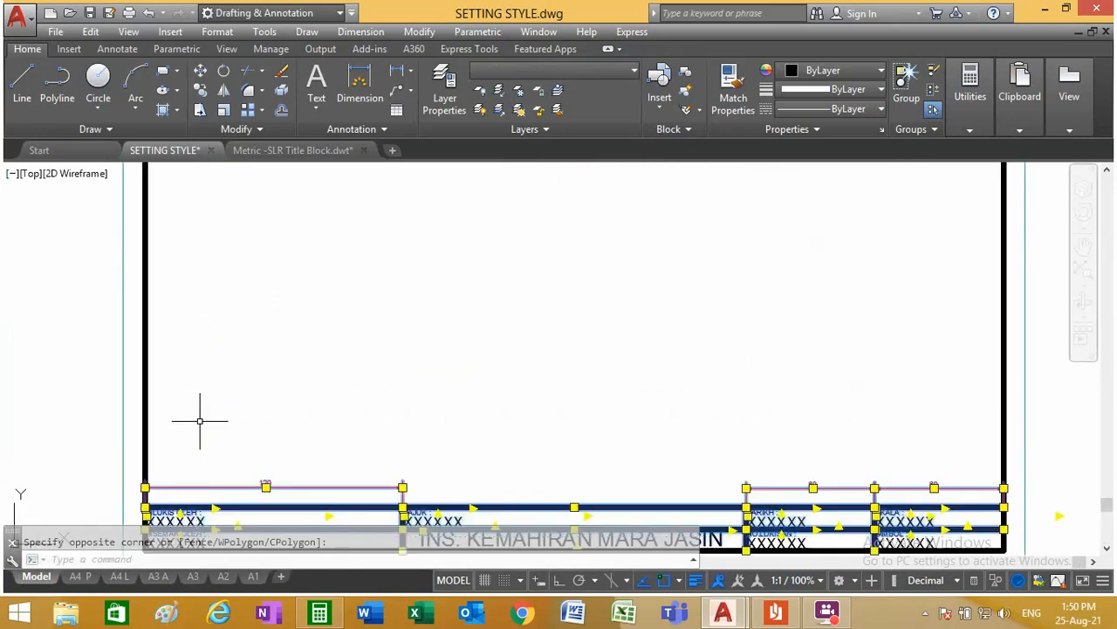
pyautogui.press('Delete')
# Step: Delete the two leftover XXXXXX texts above the right end of the A3 frame's bottom border
pyautogui.scroll(-5, 183, 393)
pyautogui.scroll(6, 437, 421)
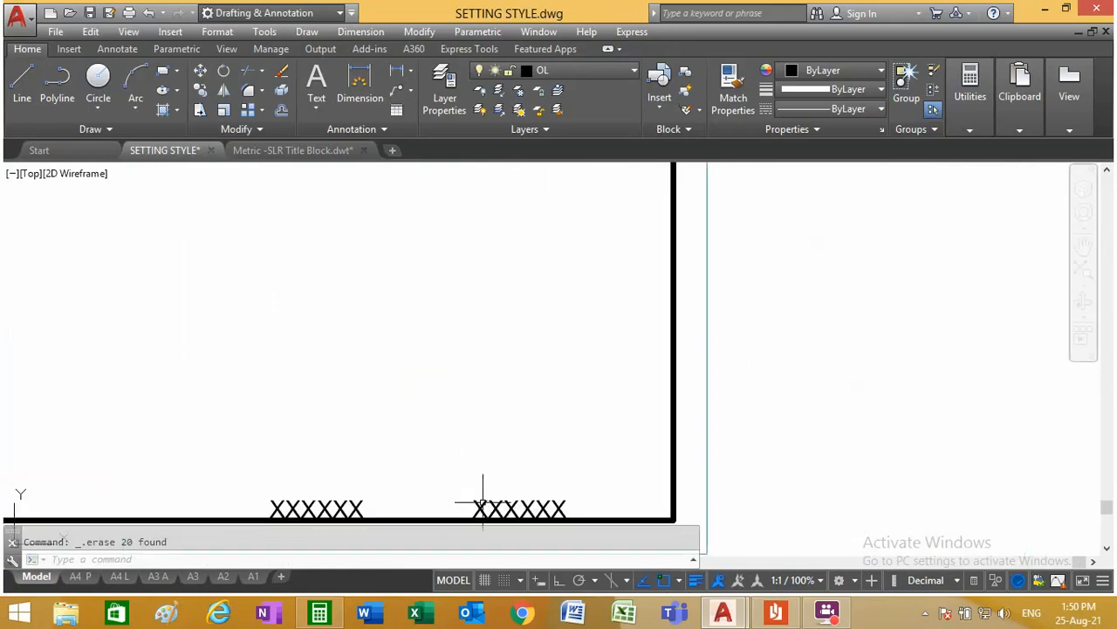
pyautogui.click(574, 505)
pyautogui.click(243, 485)
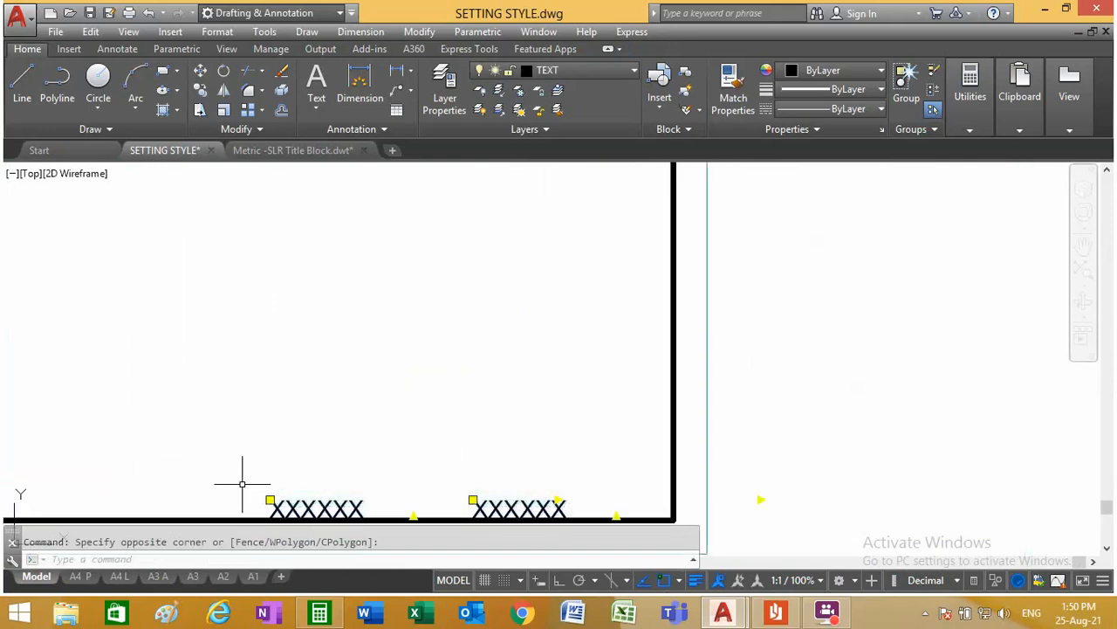
pyautogui.press('Delete')
pyautogui.scroll(-6, 279, 407)
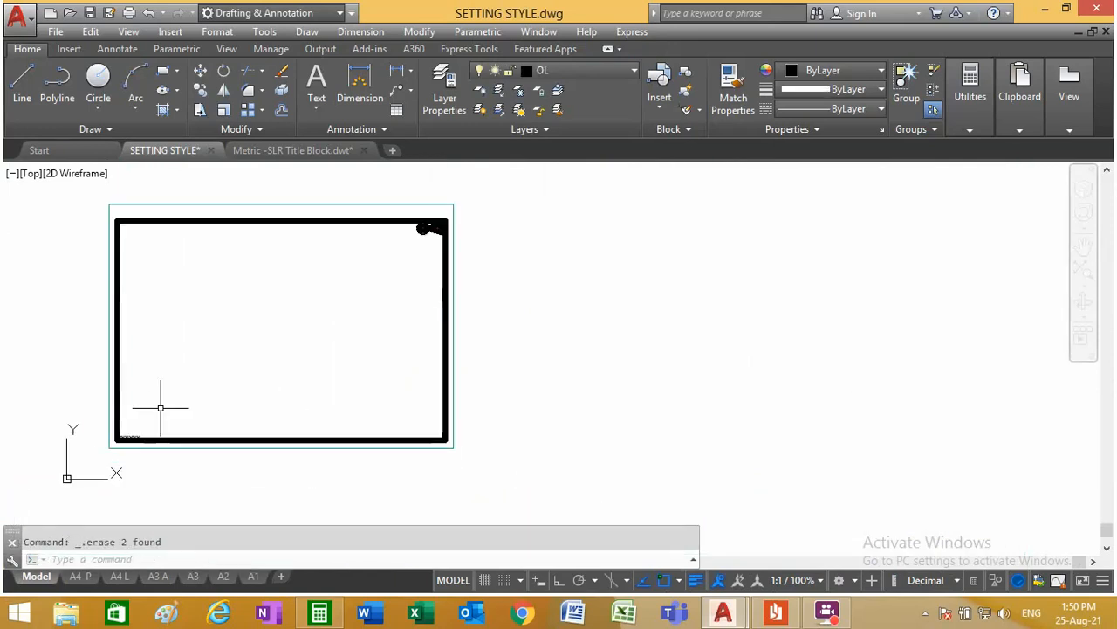
# Step: In the A3 A layout, copy the complete title block with its base point at the frame's lower-right corner
pyautogui.click(168, 576)
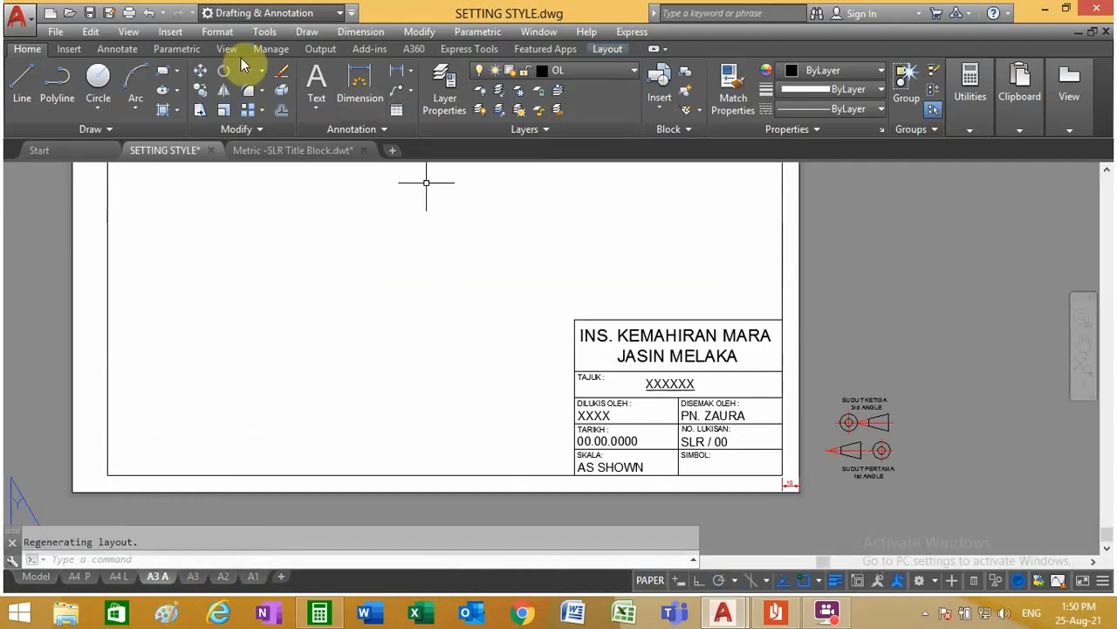
pyautogui.click(90, 32)
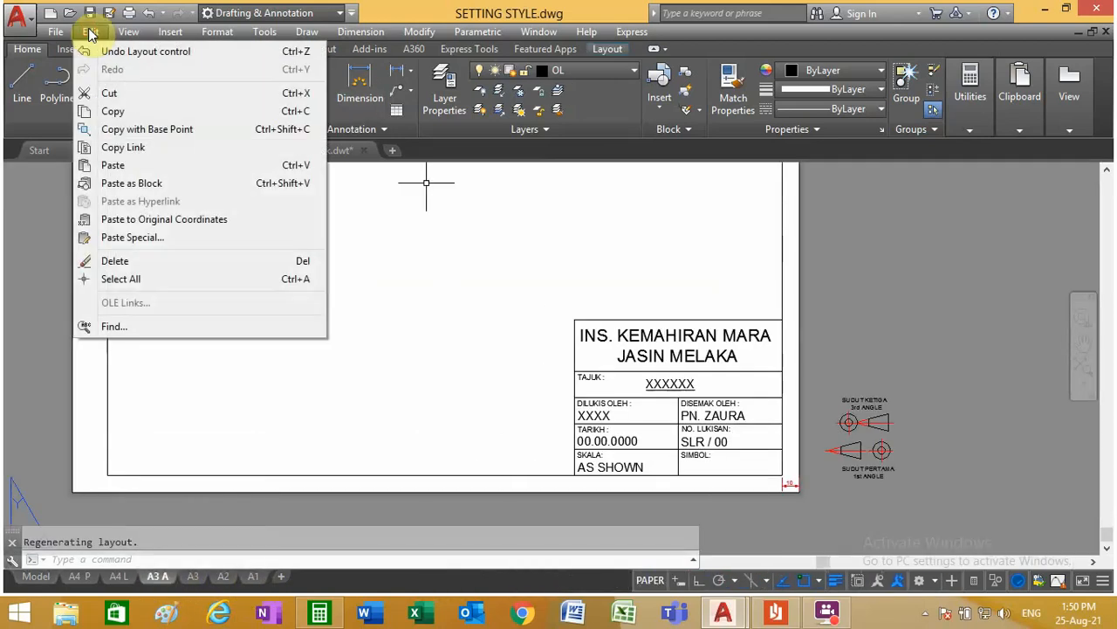
pyautogui.click(126, 131)
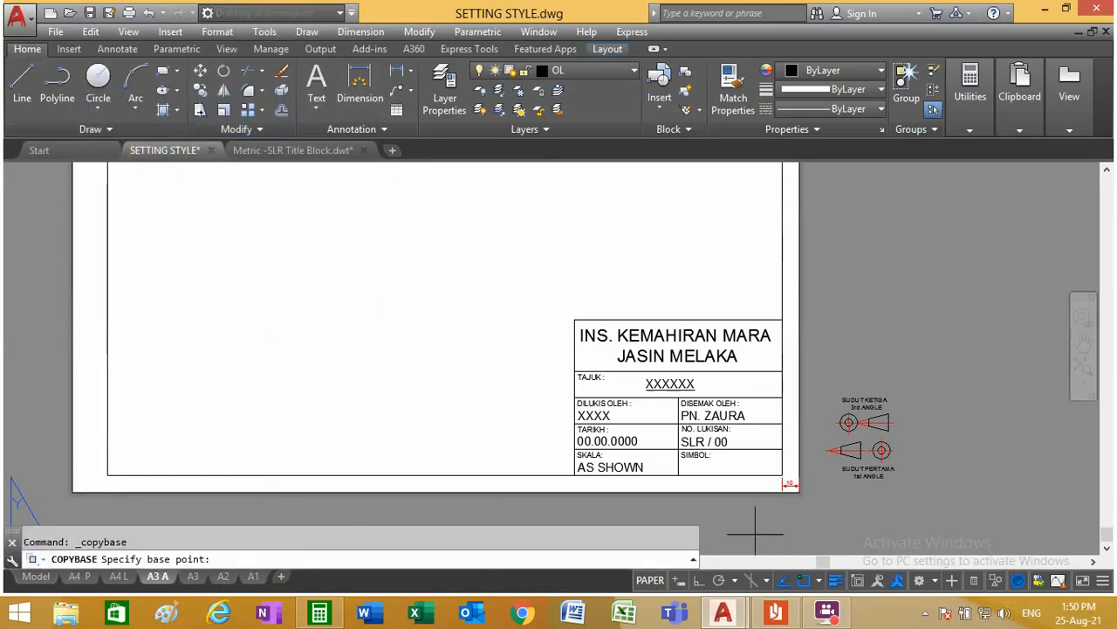
pyautogui.click(783, 476)
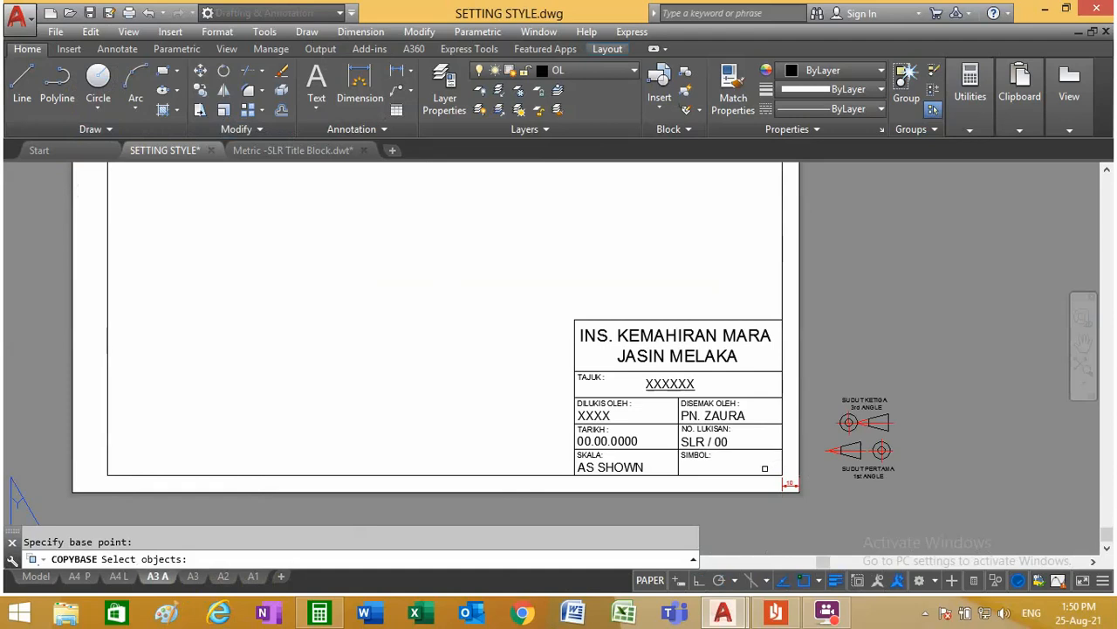
pyautogui.click(765, 468)
pyautogui.click(538, 278)
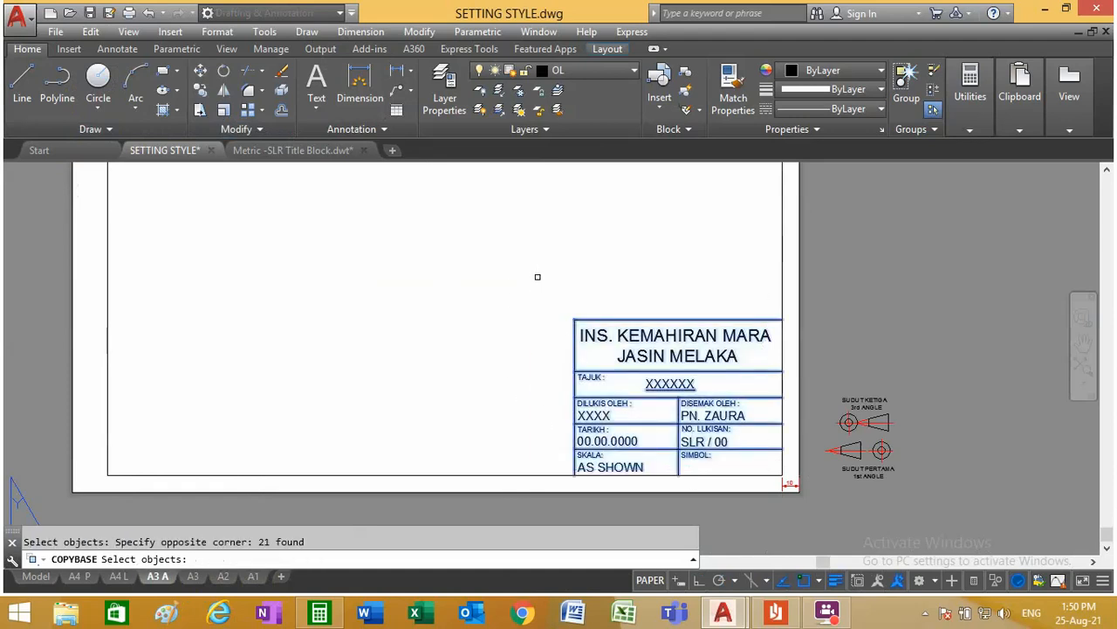
pyautogui.press('Return')
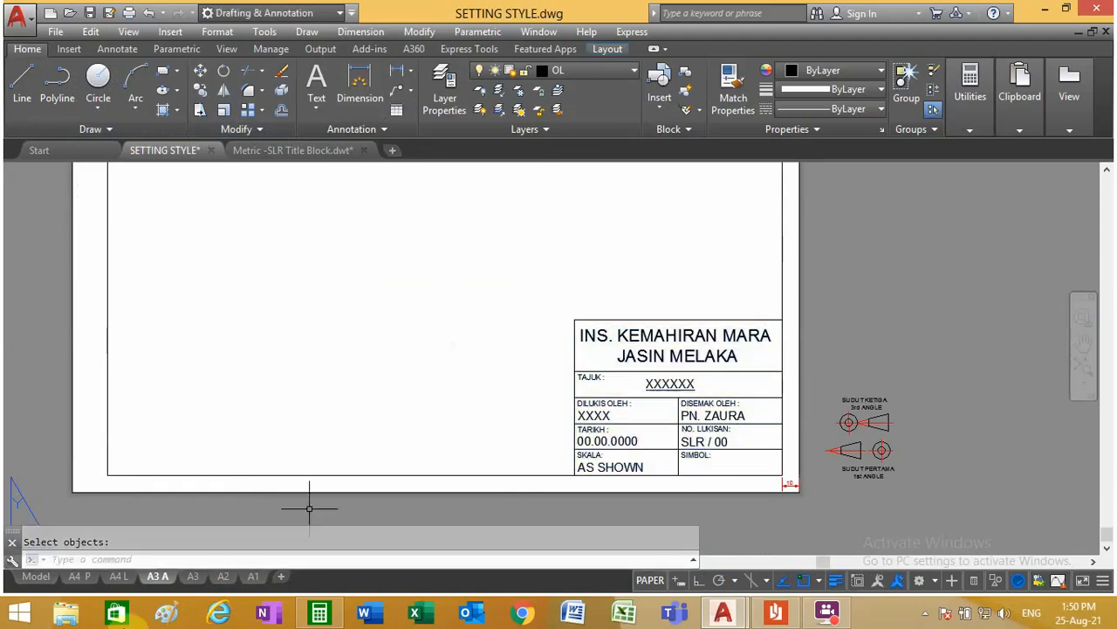
# Step: Paste the copied title block into model space at the lower-right corner of the A3 frame's thick border near the origin
pyautogui.click(36, 577)
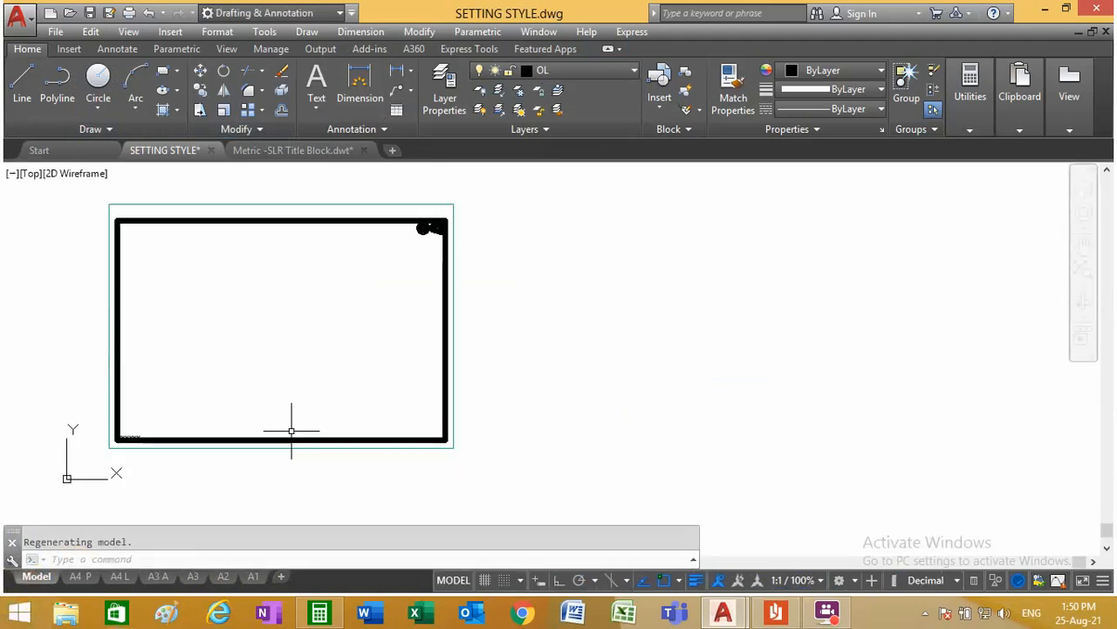
pyautogui.click(81, 32)
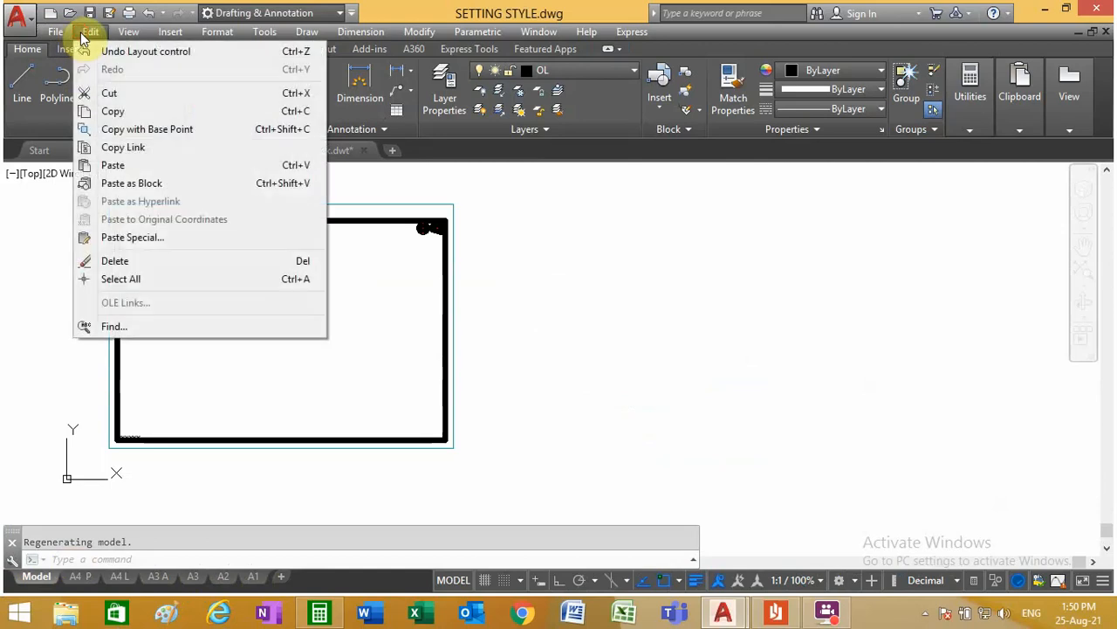
pyautogui.click(112, 169)
pyautogui.scroll(5, 386, 449)
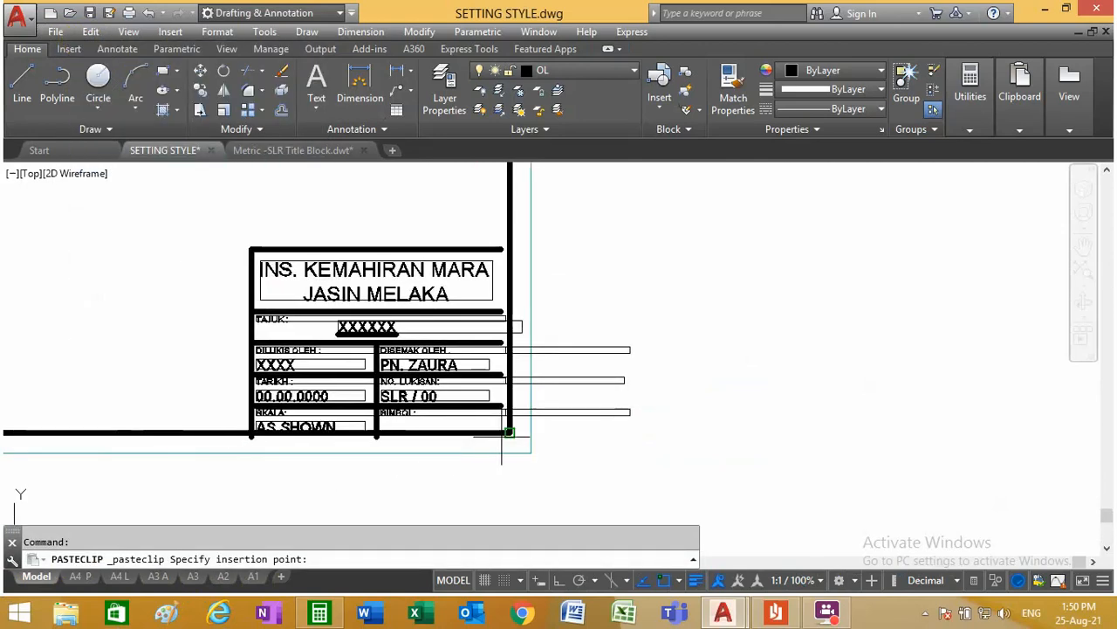
pyautogui.click(510, 434)
pyautogui.scroll(-8, 562, 353)
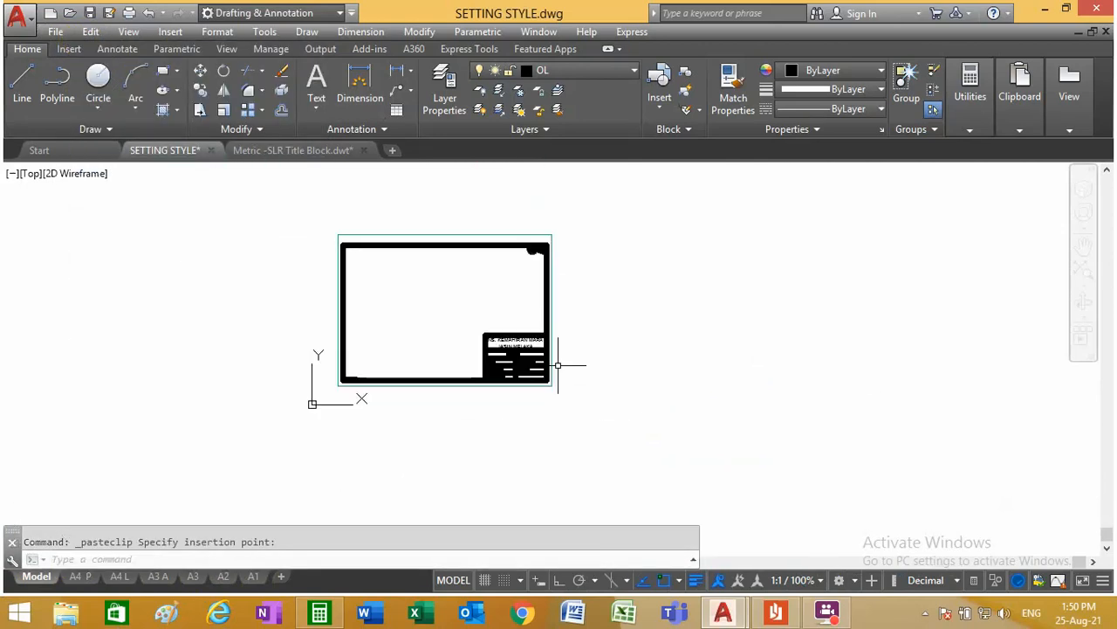
# Step: Copy the whole A3 frame with its corner title block to the space directly above the A3 - 297 x 420 mm sheet
pyautogui.scroll(-3, 511, 350)
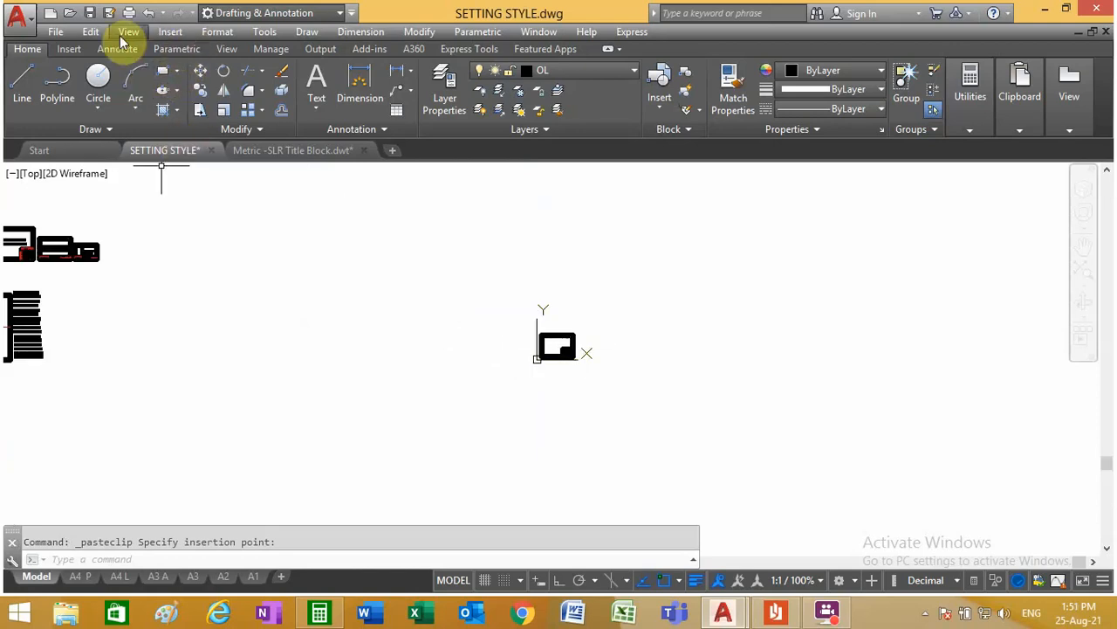
pyautogui.click(201, 90)
pyautogui.click(611, 377)
pyautogui.press('Return')
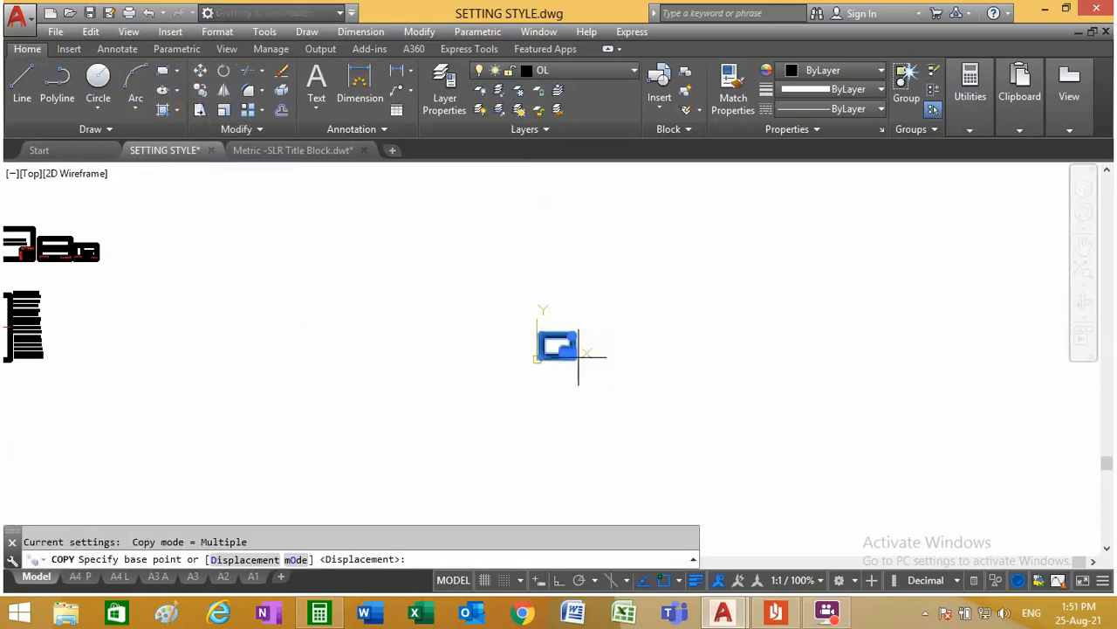
pyautogui.click(538, 345)
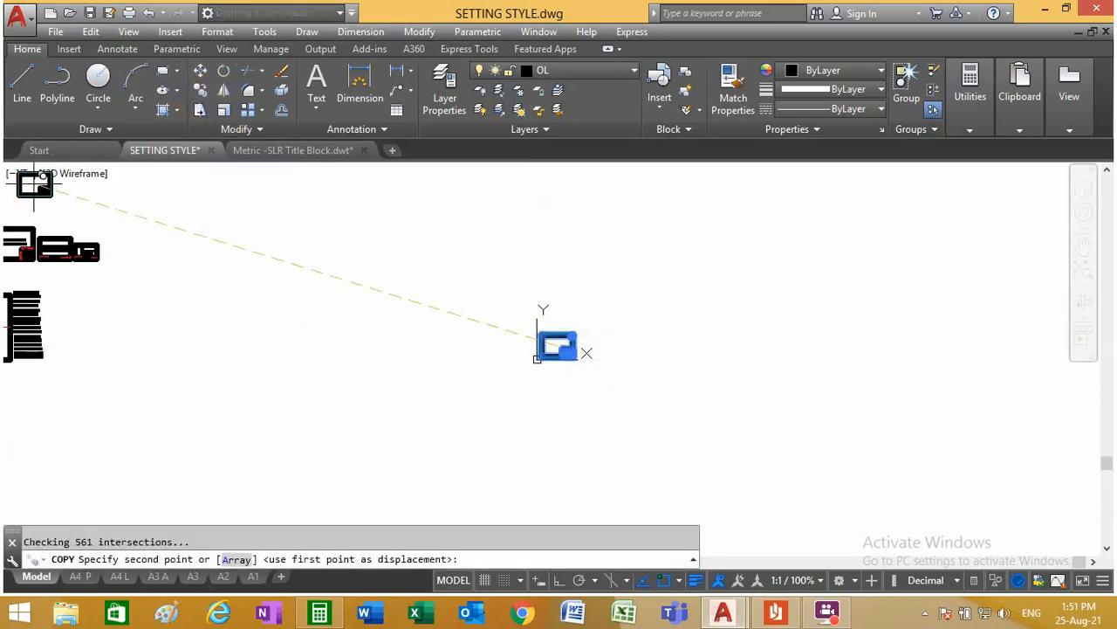
pyautogui.scroll(10, 53, 249)
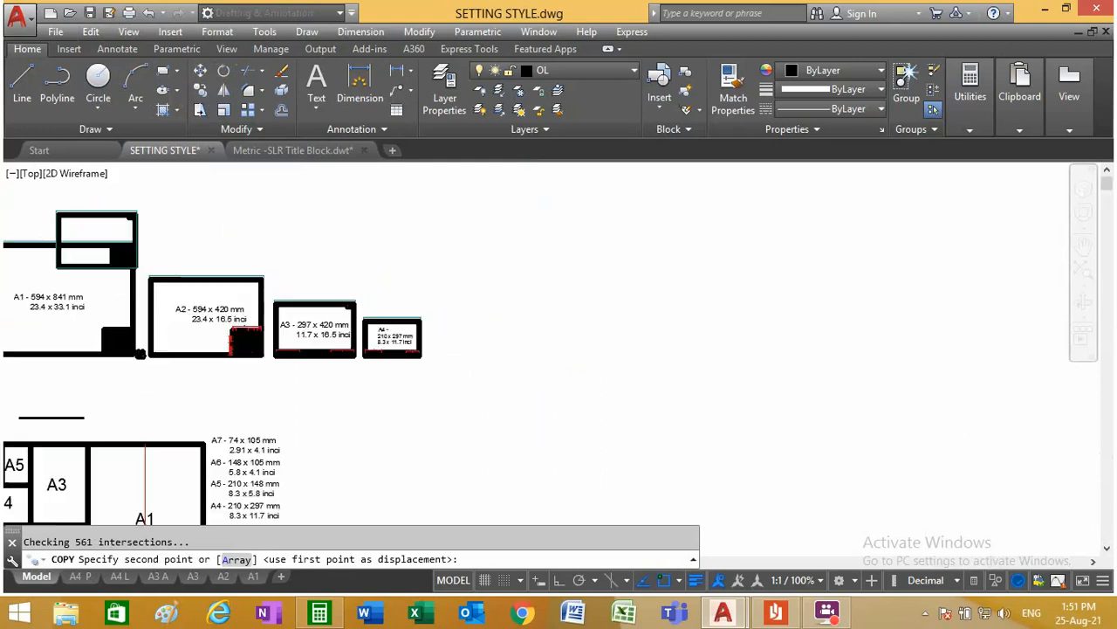
pyautogui.scroll(4, 441, 273)
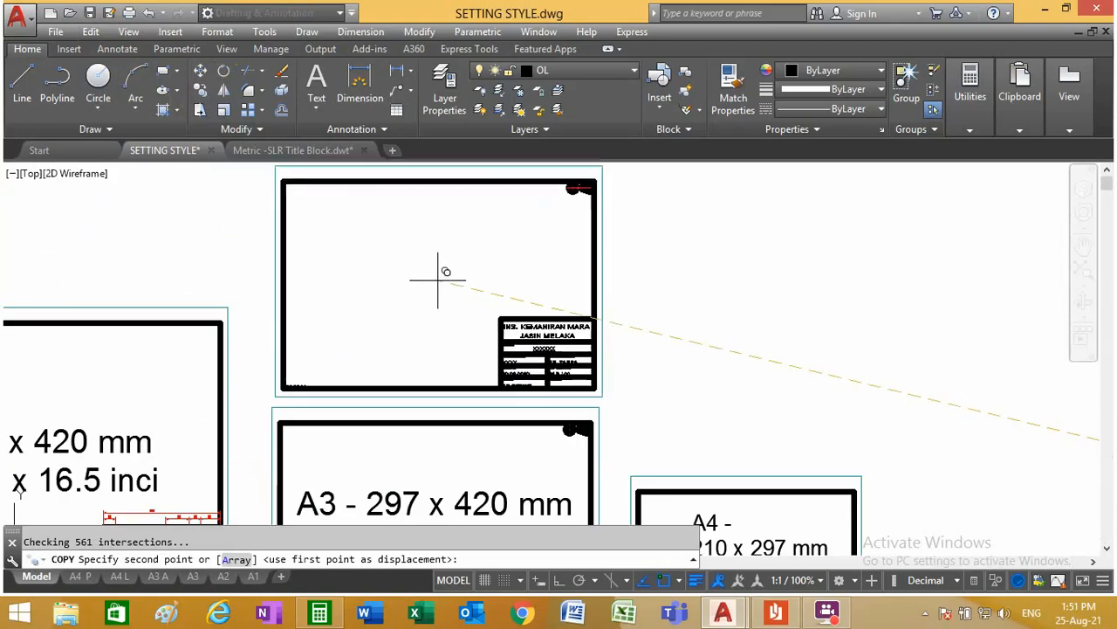
pyautogui.click(440, 273)
pyautogui.scroll(-5, 441, 272)
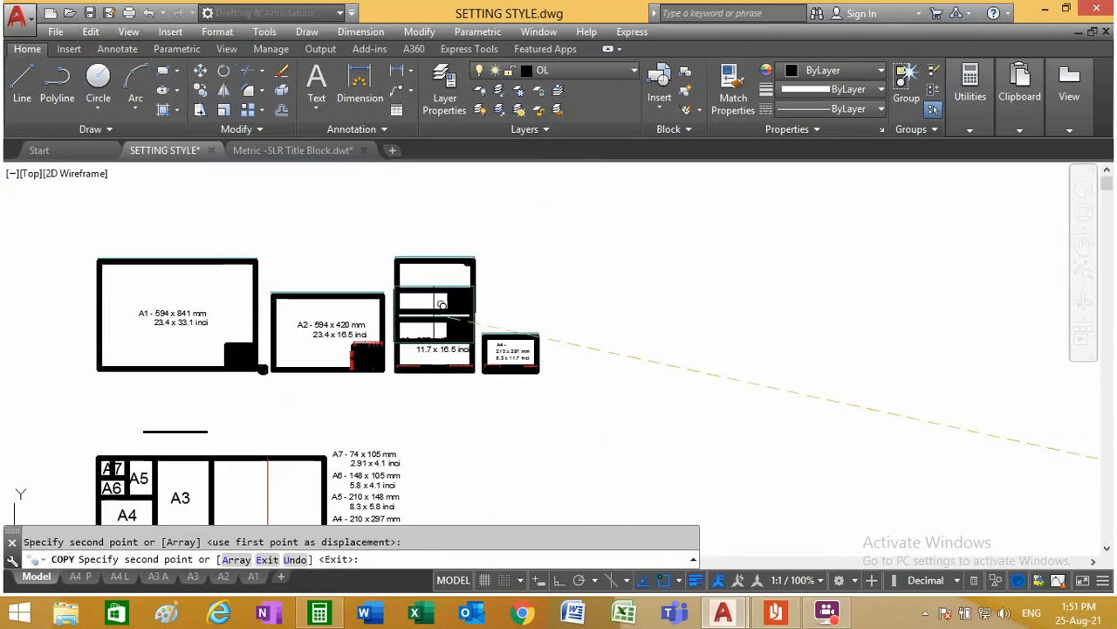
pyautogui.press('Escape')
# Step: Compare the A3 sheet's bottom title strip with the corner title block of the copied A3 frame above it
pyautogui.scroll(4, 445, 334)
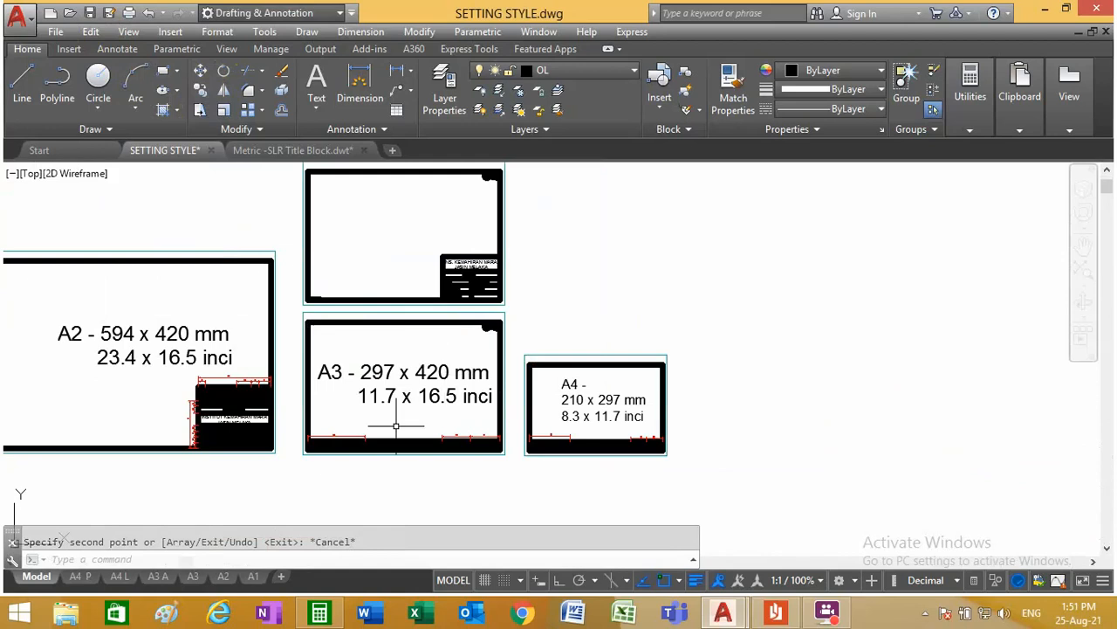
pyautogui.scroll(5, 447, 436)
pyautogui.scroll(4, 467, 449)
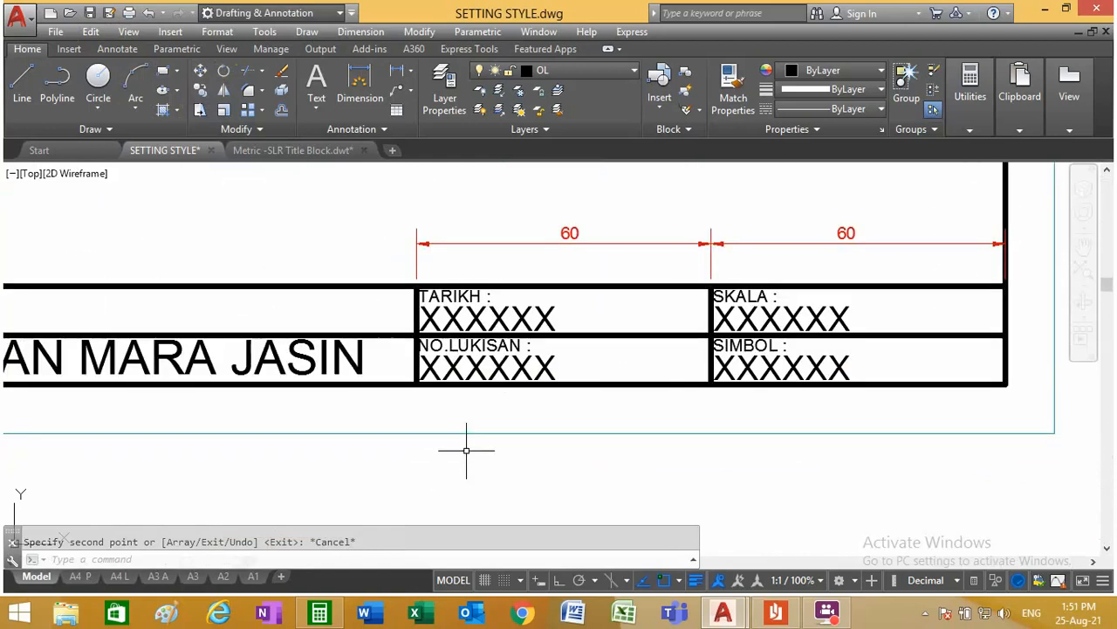
pyautogui.scroll(-6, 399, 447)
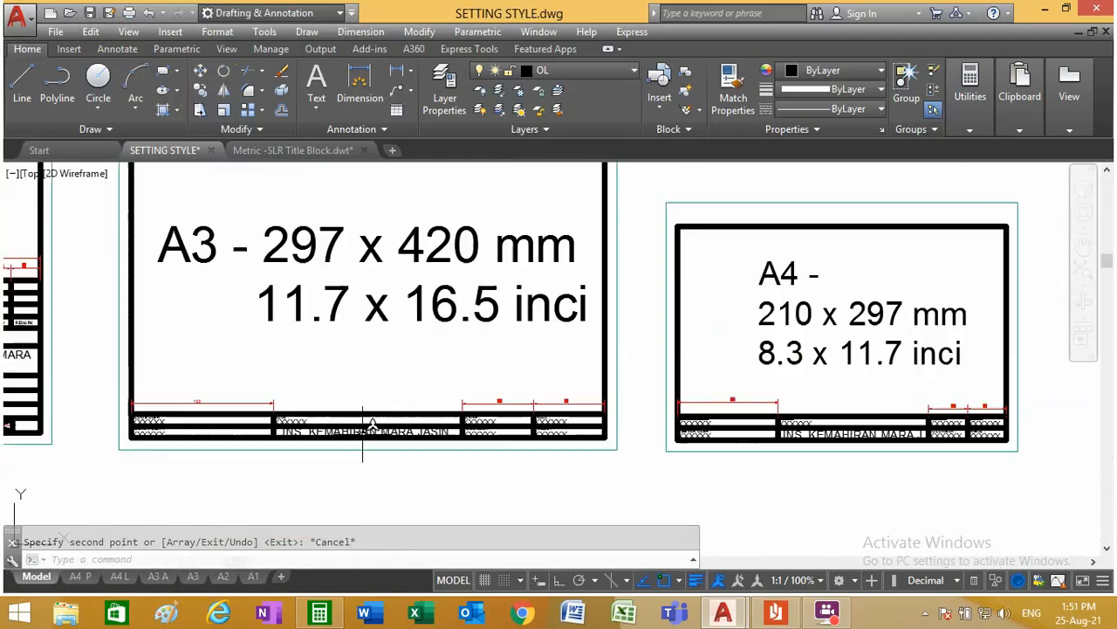
pyautogui.scroll(-4, 369, 437)
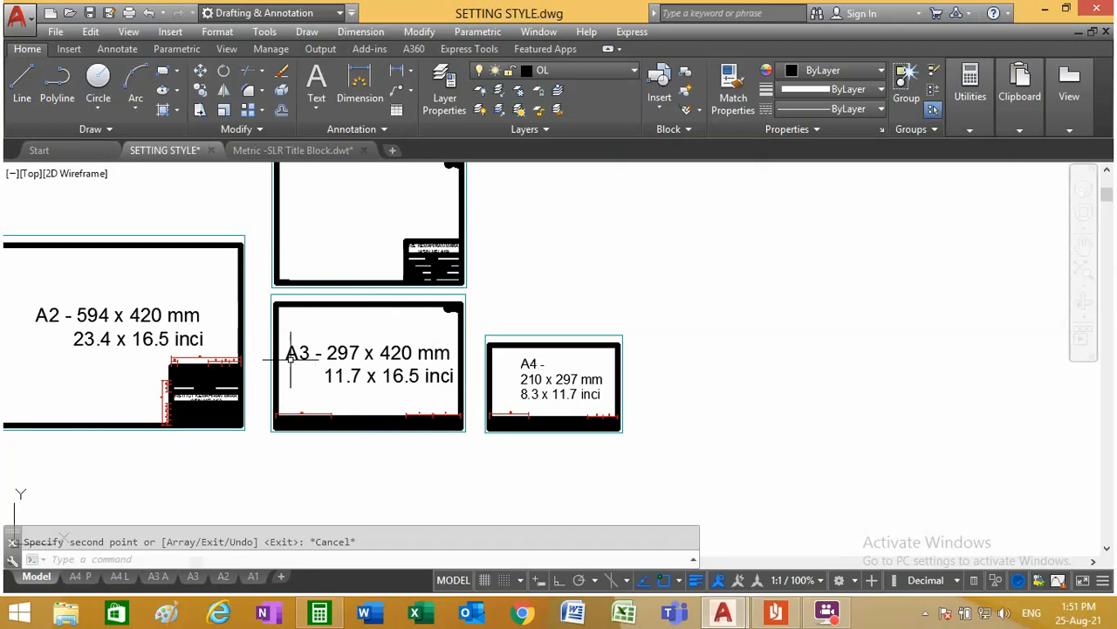
pyautogui.scroll(-3, 434, 288)
pyautogui.scroll(8, 396, 472)
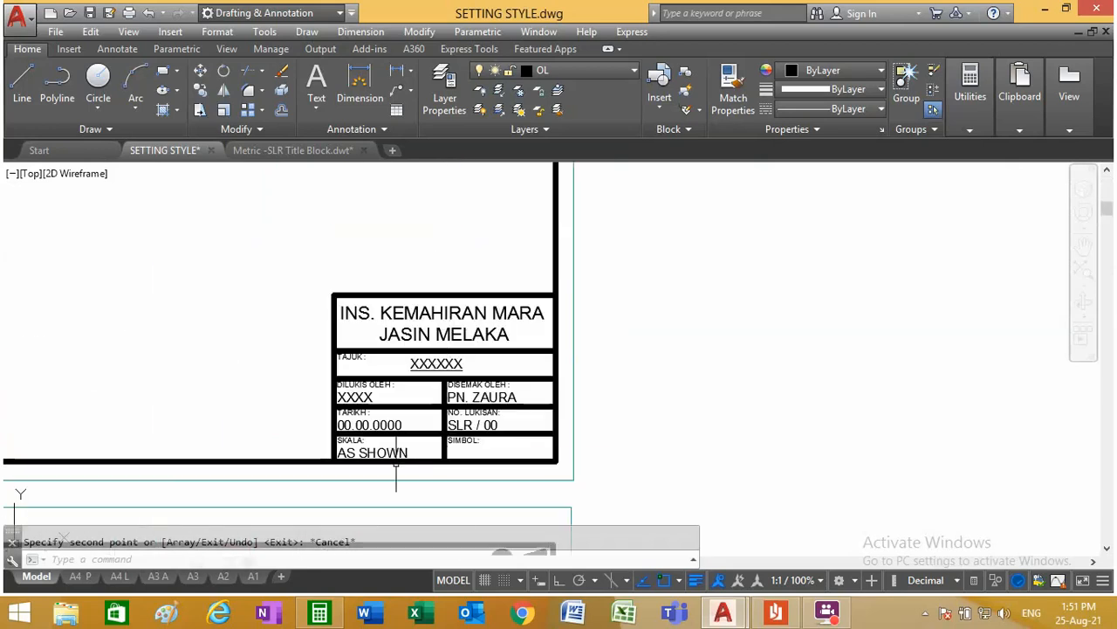
pyautogui.scroll(-4, 466, 385)
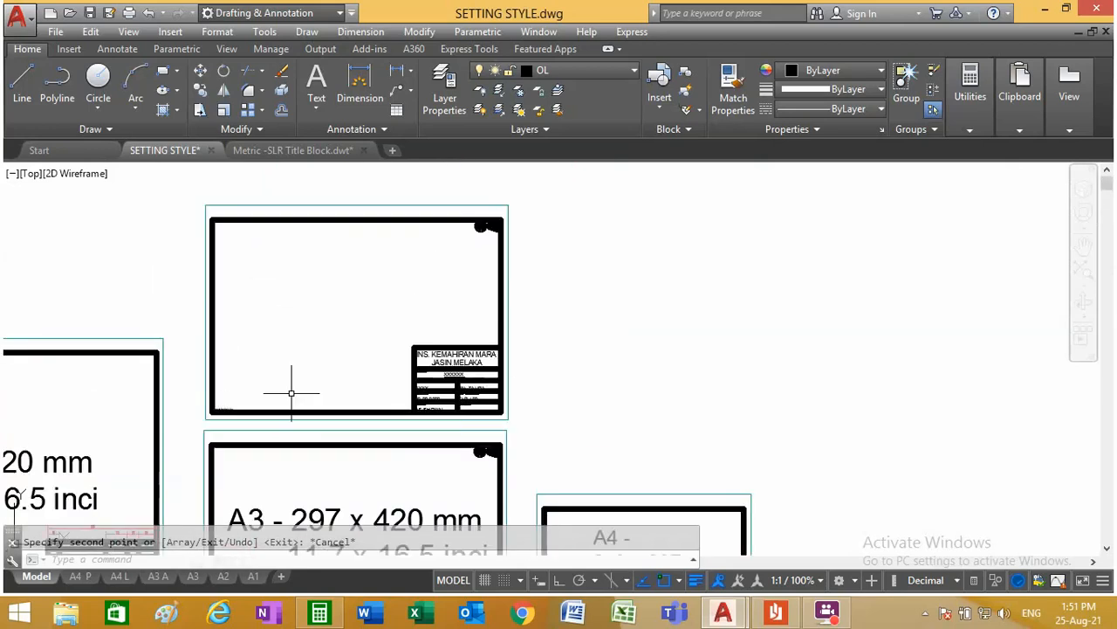
pyautogui.scroll(-4, 447, 330)
pyautogui.scroll(-3, 397, 340)
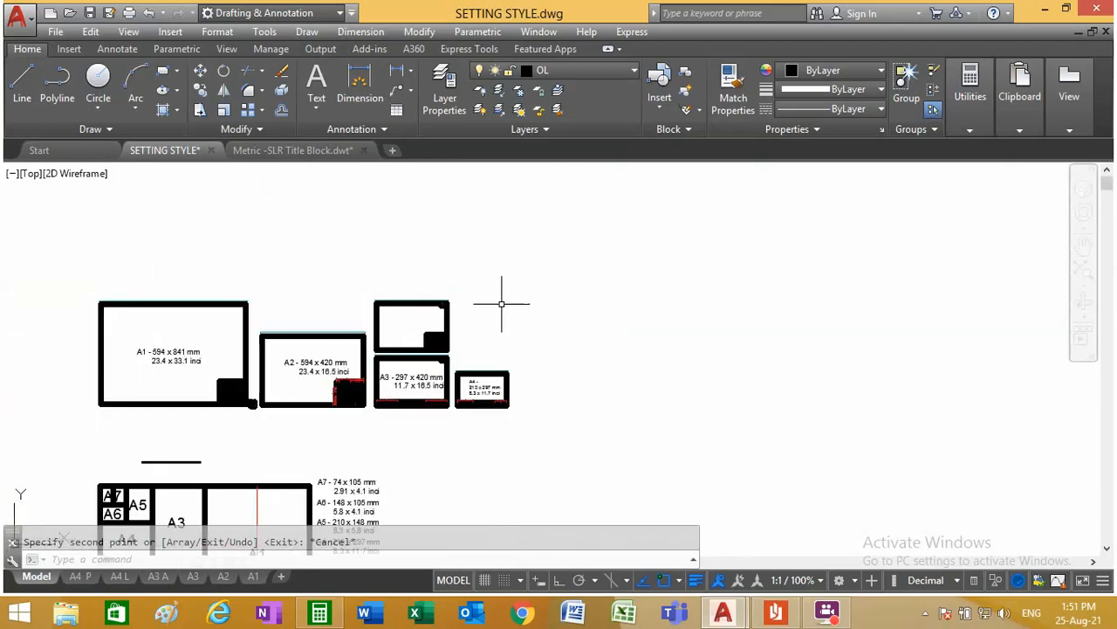
pyautogui.scroll(-4, 288, 327)
pyautogui.scroll(2, 206, 441)
pyautogui.scroll(-2, 301, 349)
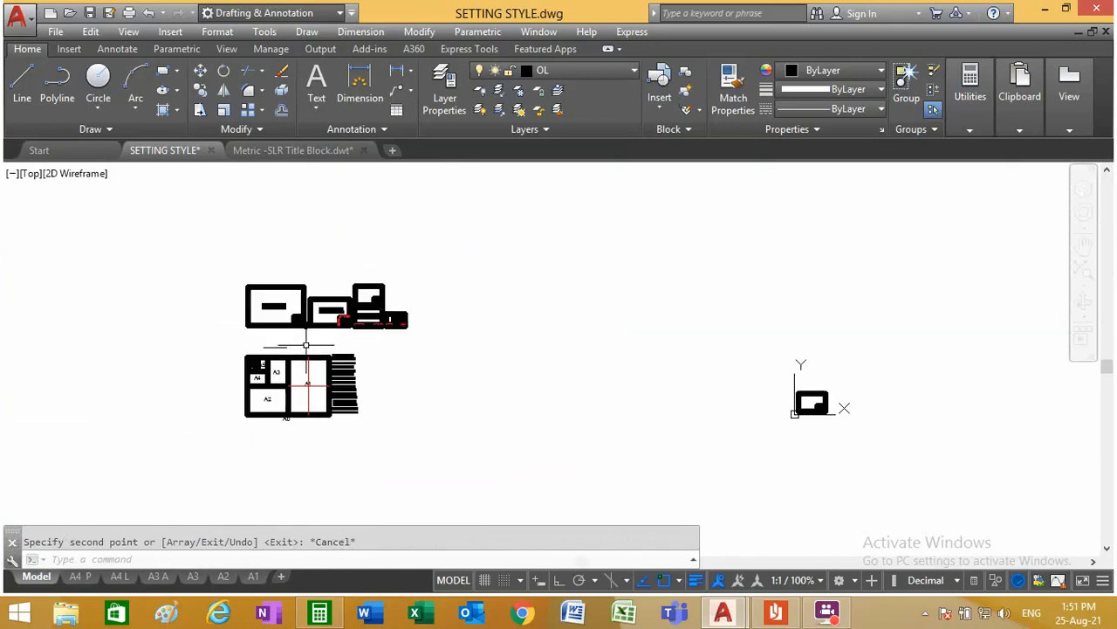
# Step: Review the A4 P, A4 L, A3 A, A3, A2 and A1 layouts one after another
pyautogui.click(92, 583)
pyautogui.click(129, 580)
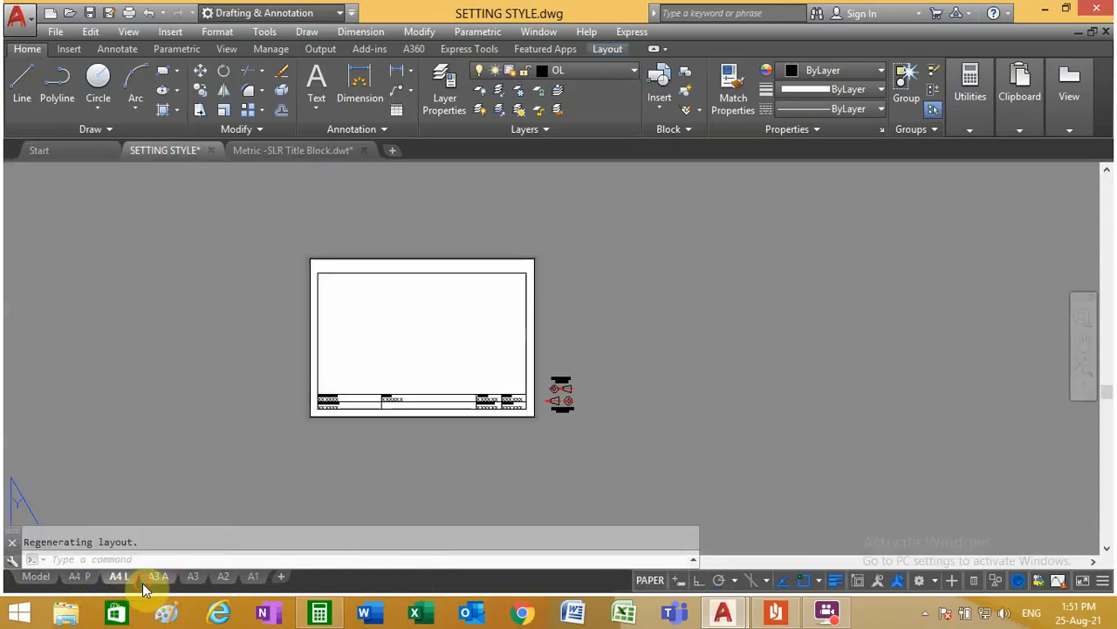
pyautogui.click(159, 578)
pyautogui.click(193, 576)
pyautogui.click(224, 576)
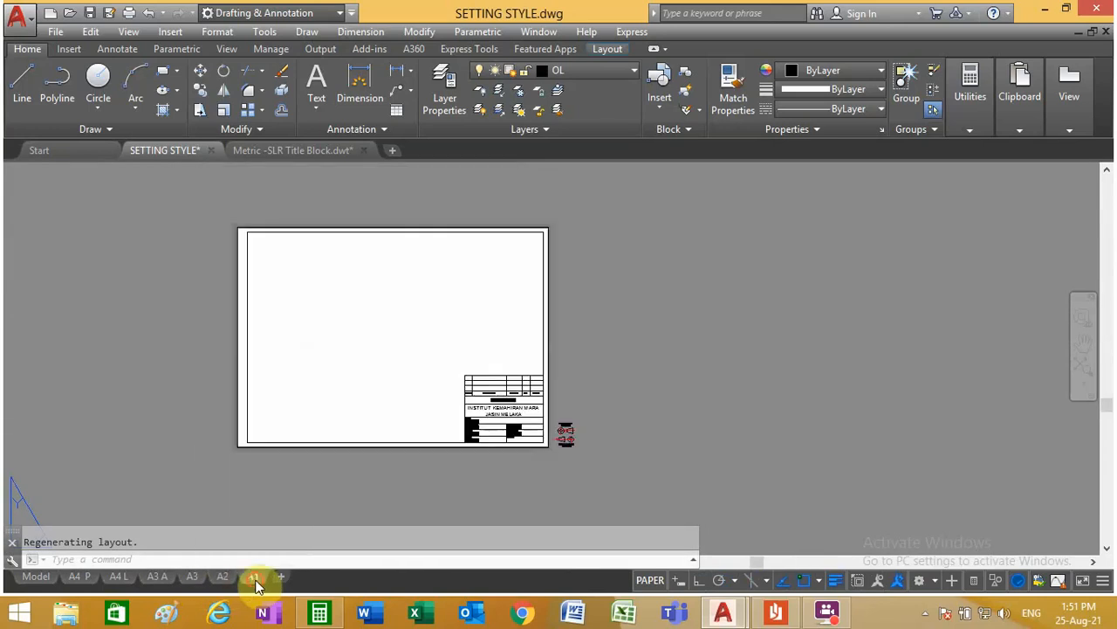
pyautogui.click(253, 576)
pyautogui.scroll(-2, 444, 386)
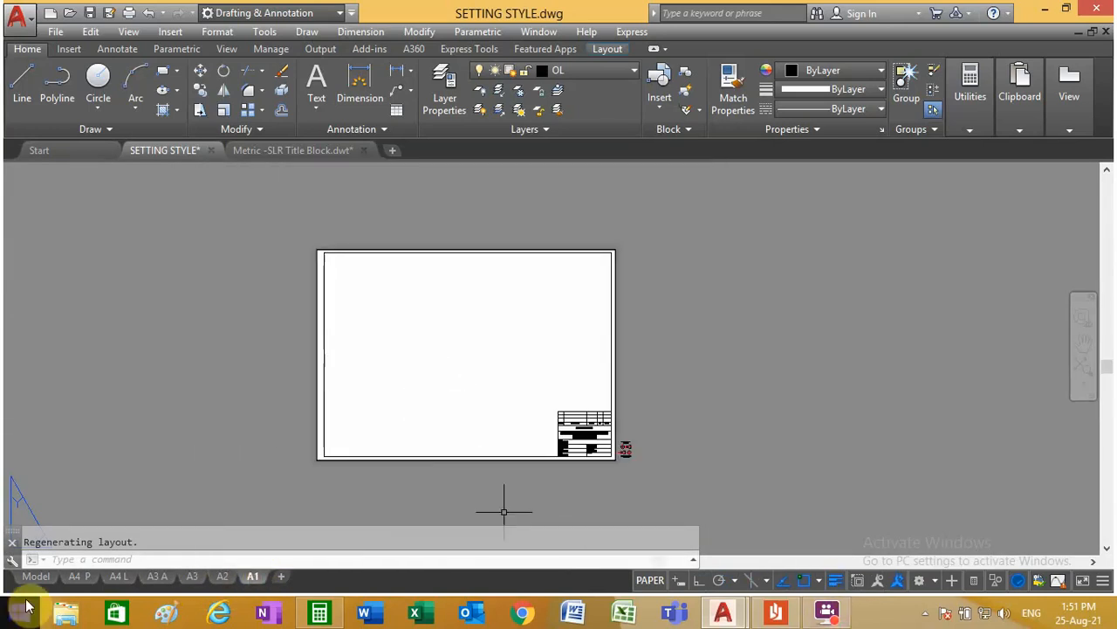
# Step: Return to model space and view the closing thank-you text between the sheet frames and the paper-size diagram
pyautogui.click(36, 577)
pyautogui.scroll(-4, 436, 343)
pyautogui.scroll(2, 340, 331)
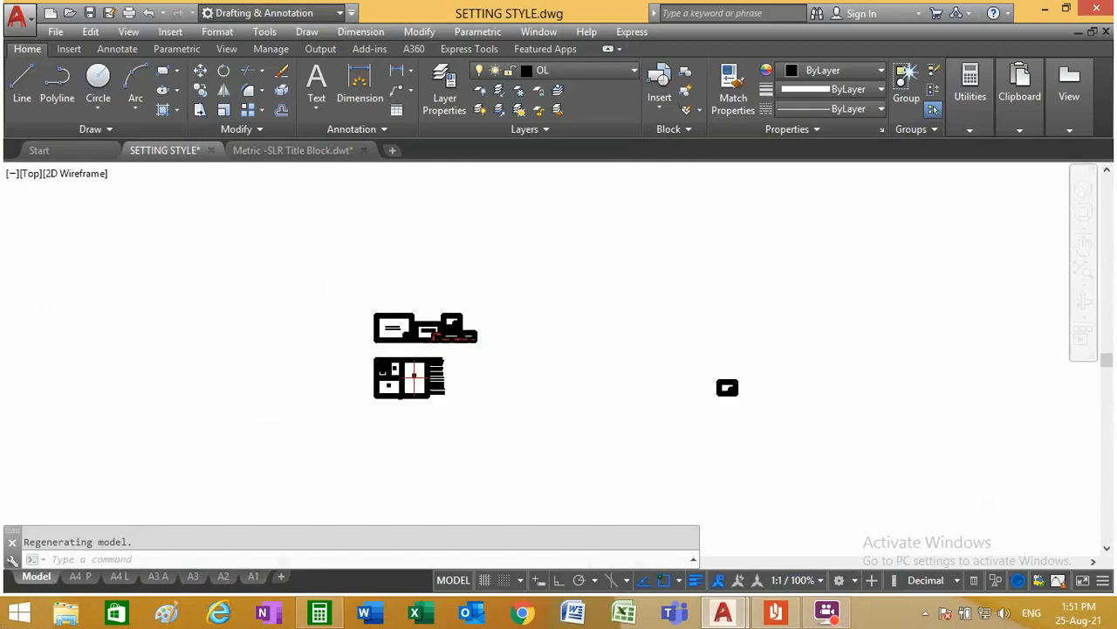
pyautogui.scroll(15, 390, 334)
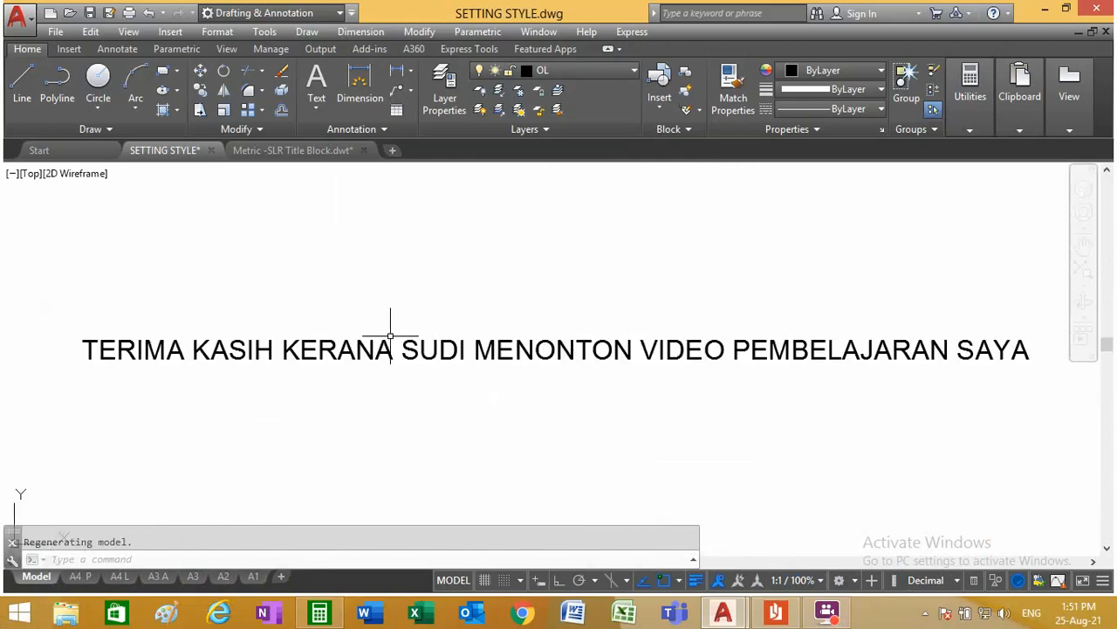
pyautogui.scroll(-2, 392, 370)
pyautogui.scroll(2, 393, 367)
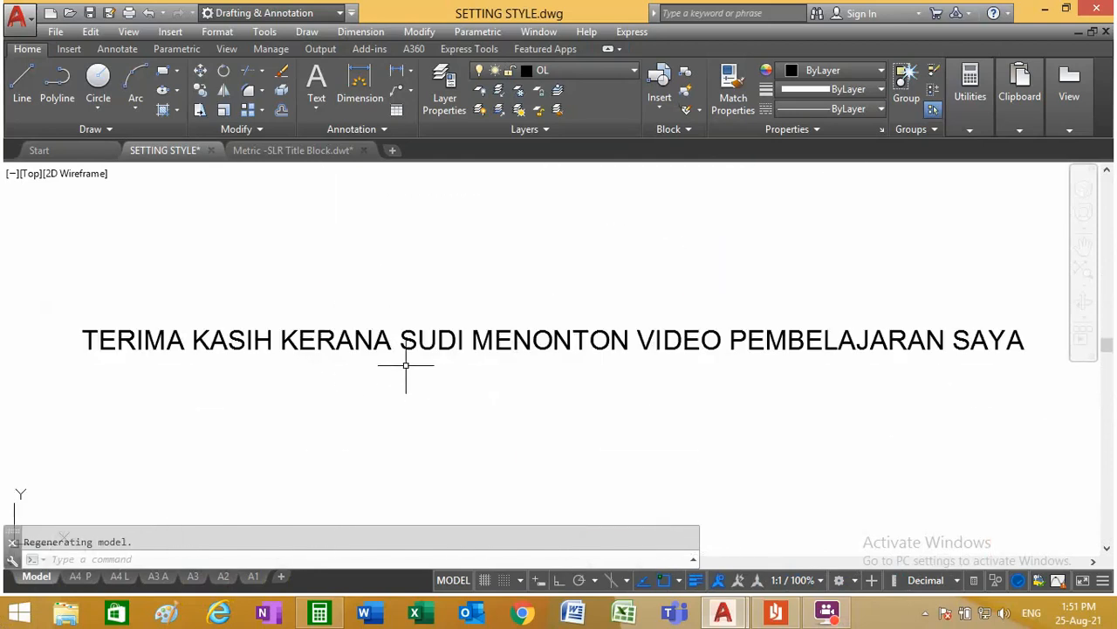